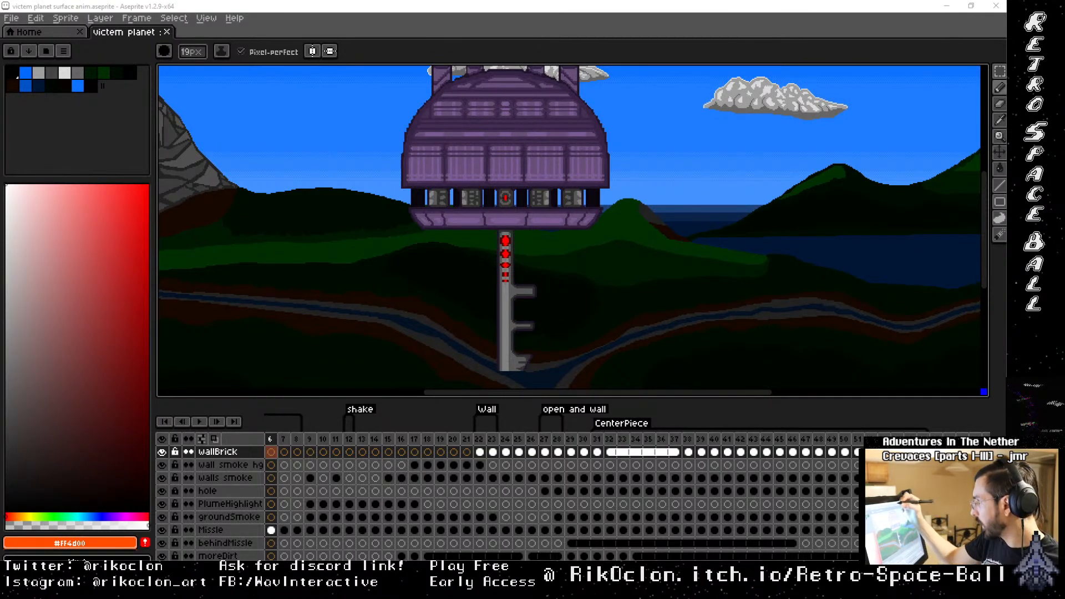
Play the animation from the first frame to review the landing and wall sequences, and stop playback at frame 42
left_click(165, 422)
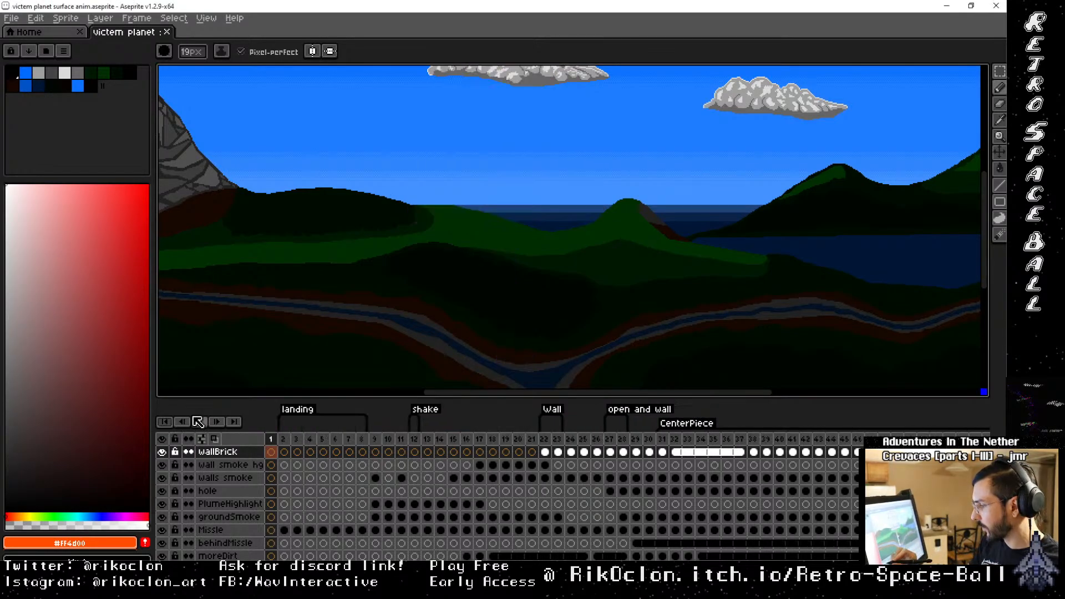
left_click(198, 421)
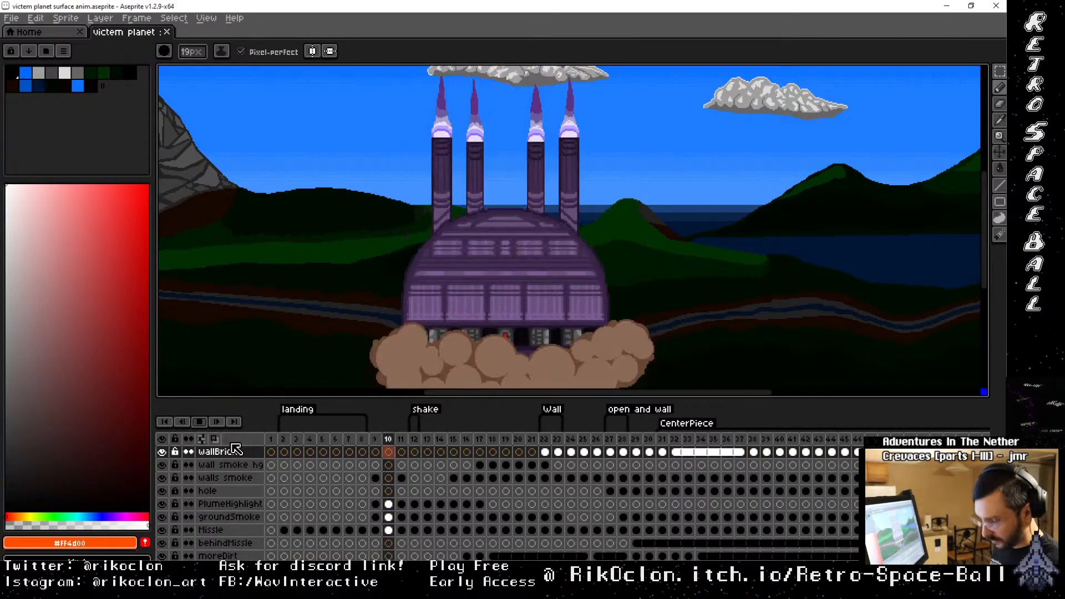
key("2")
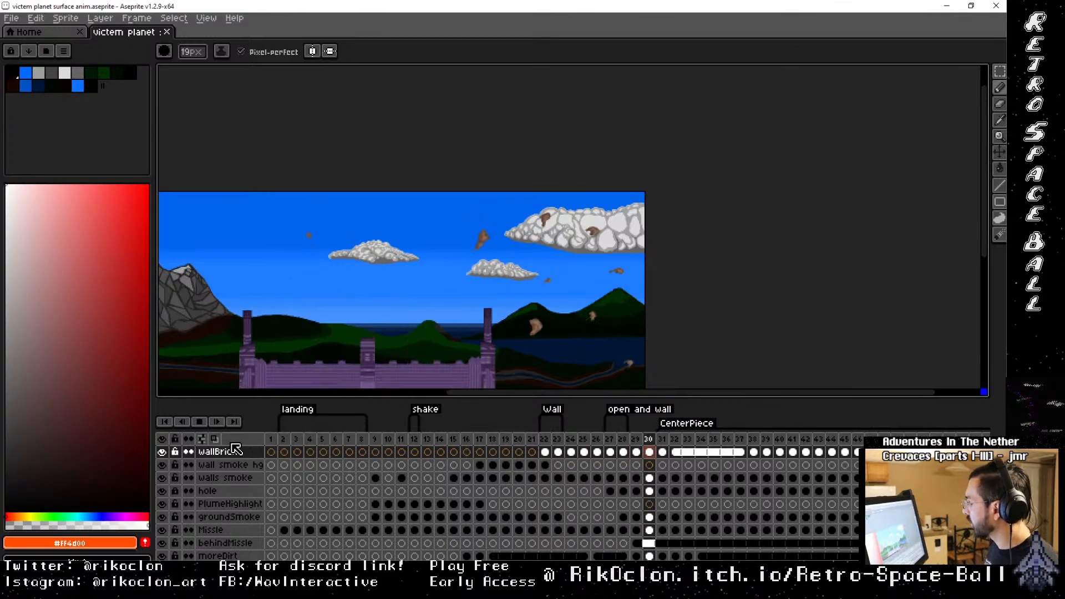
left_click_drag(488, 267, 638, 216)
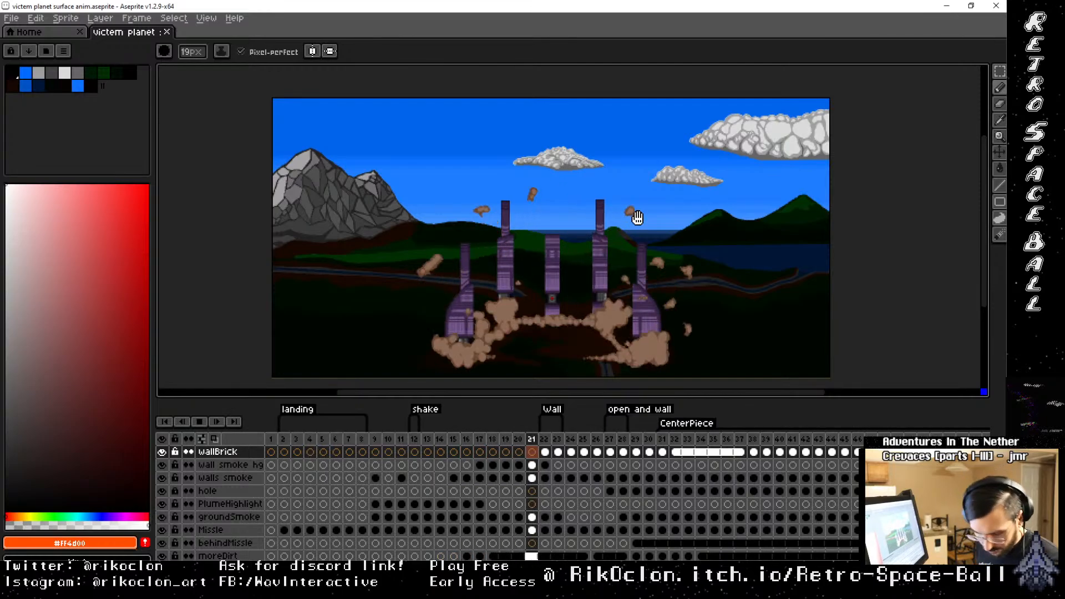
left_click(201, 422)
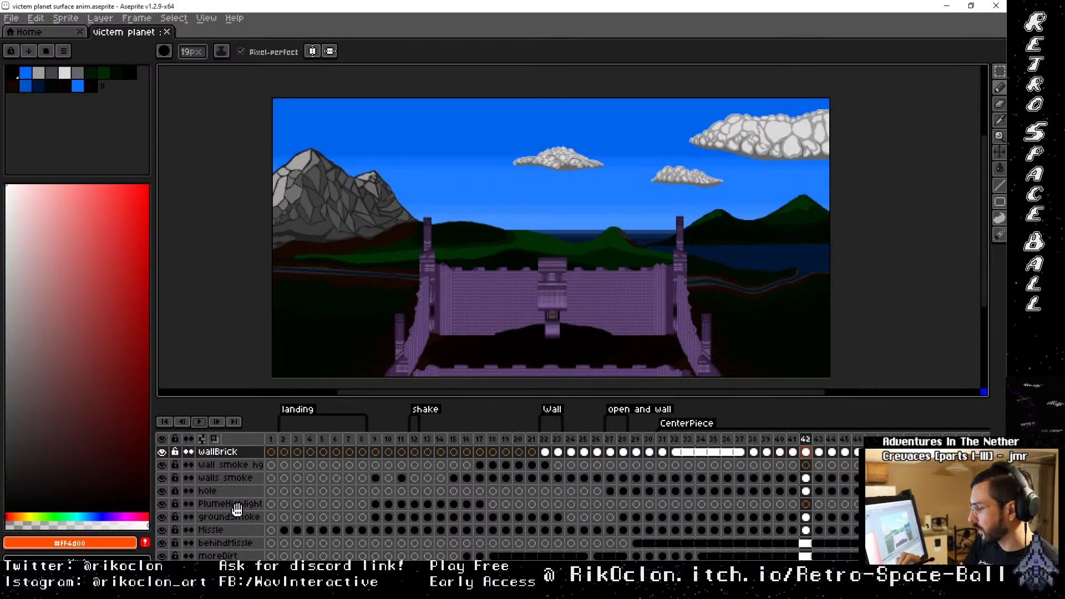
Hide the ground lava layer and look through the rest of the layer stack
scroll(300, 507, "up", 3)
scroll(335, 516, "up", 2)
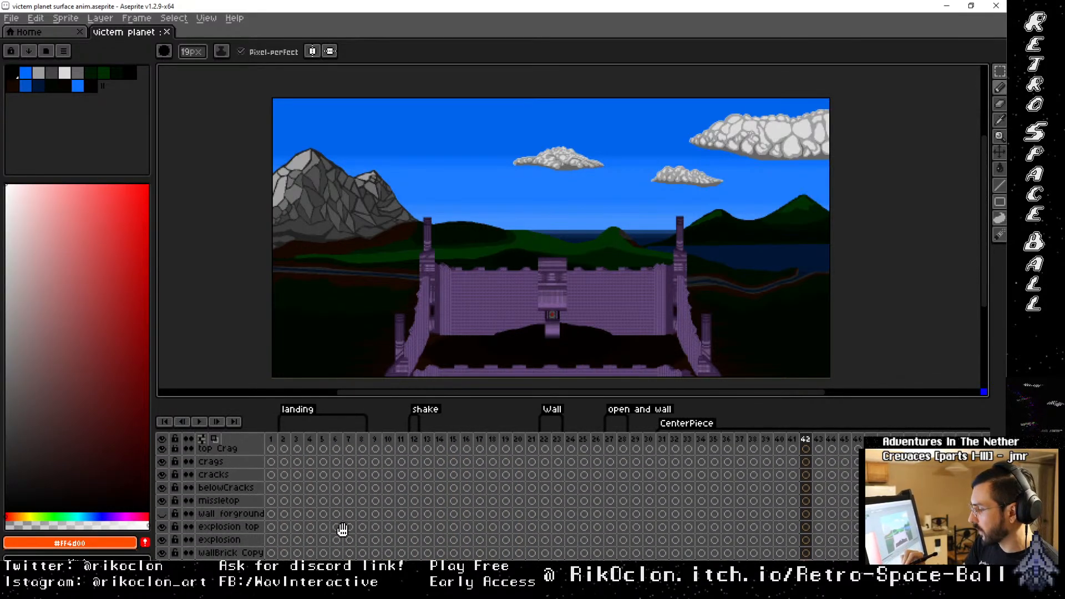
left_click_drag(370, 484, 340, 537)
left_click(162, 495)
left_click_drag(335, 486, 398, 546)
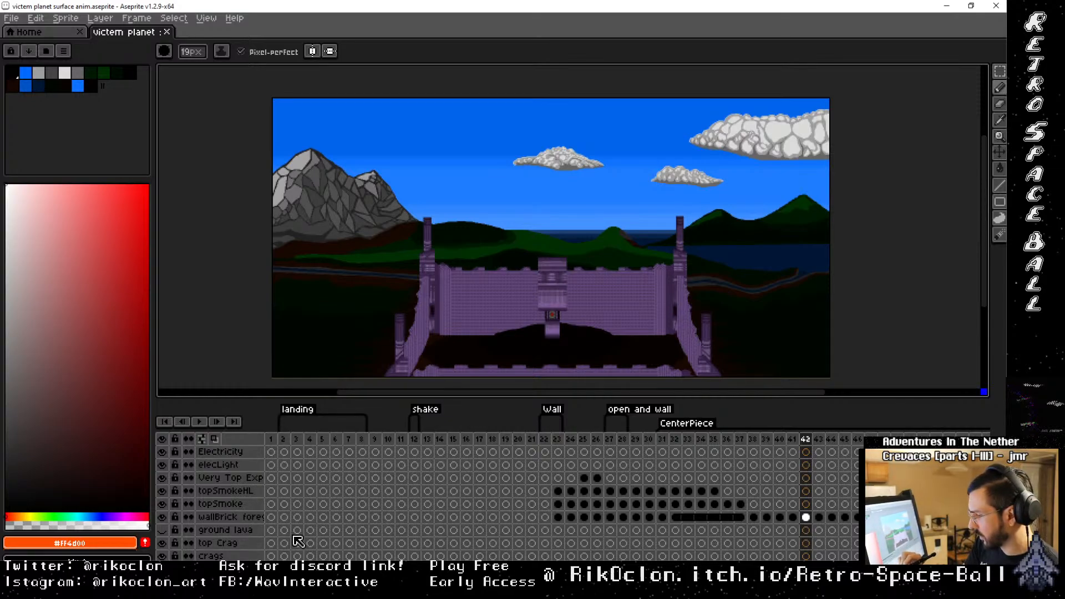
scroll(293, 534, "down", 5)
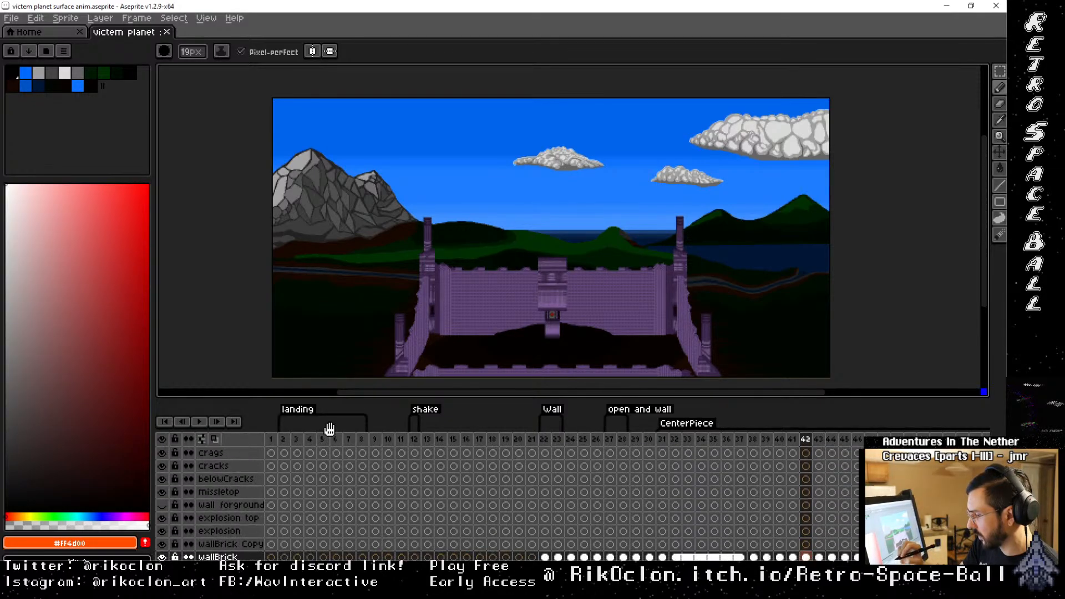
left_click_drag(336, 387, 404, 198)
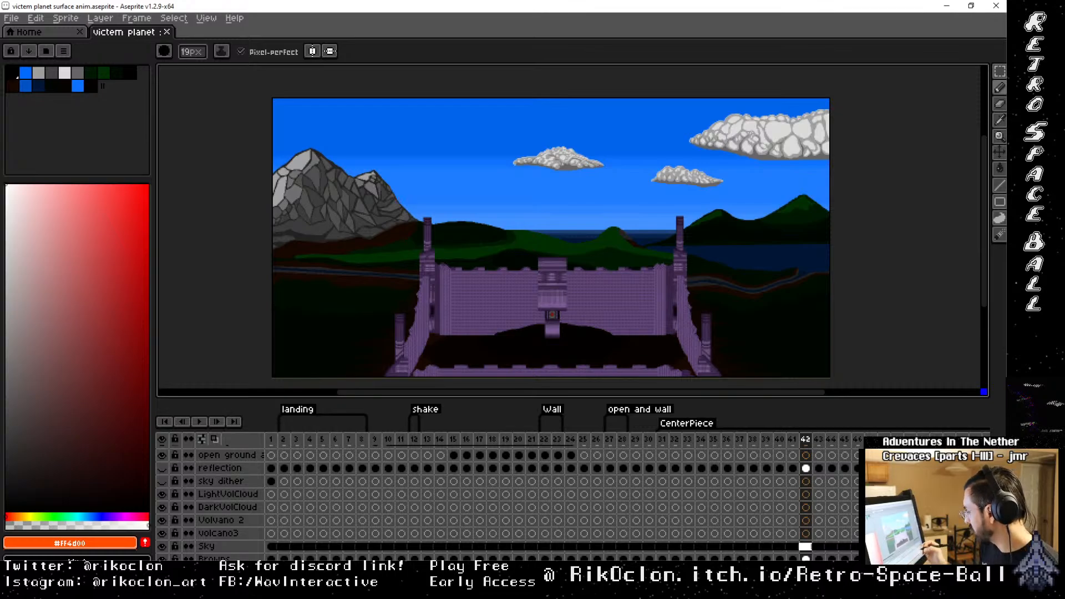
Scrub through the frames from 42 onward to examine the lava and volcano part of the animation
left_click_drag(806, 439, 981, 440)
key("Return")
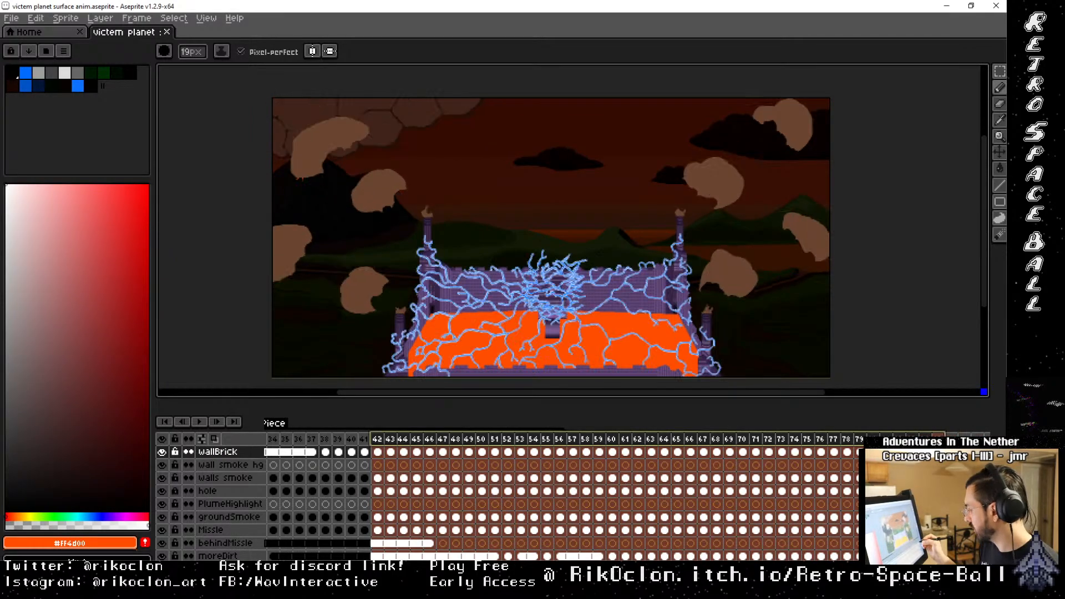
left_click_drag(886, 440, 925, 440)
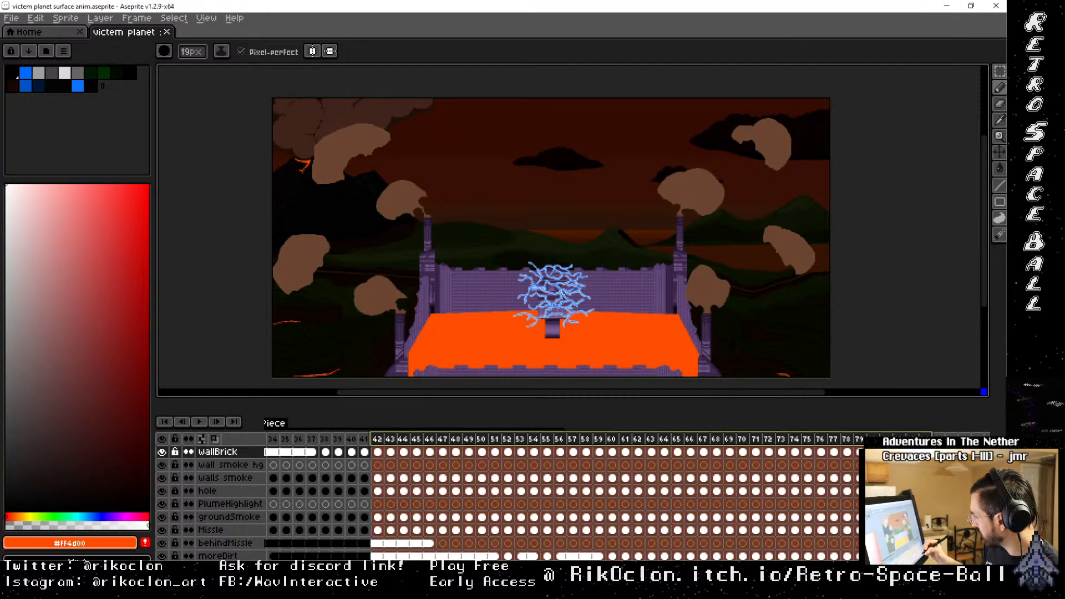
Toggle the visibility of the volcano3 and Volvano 2 layers to check their content, and make Volvano 2 the active layer
scroll(857, 442, "down", 10)
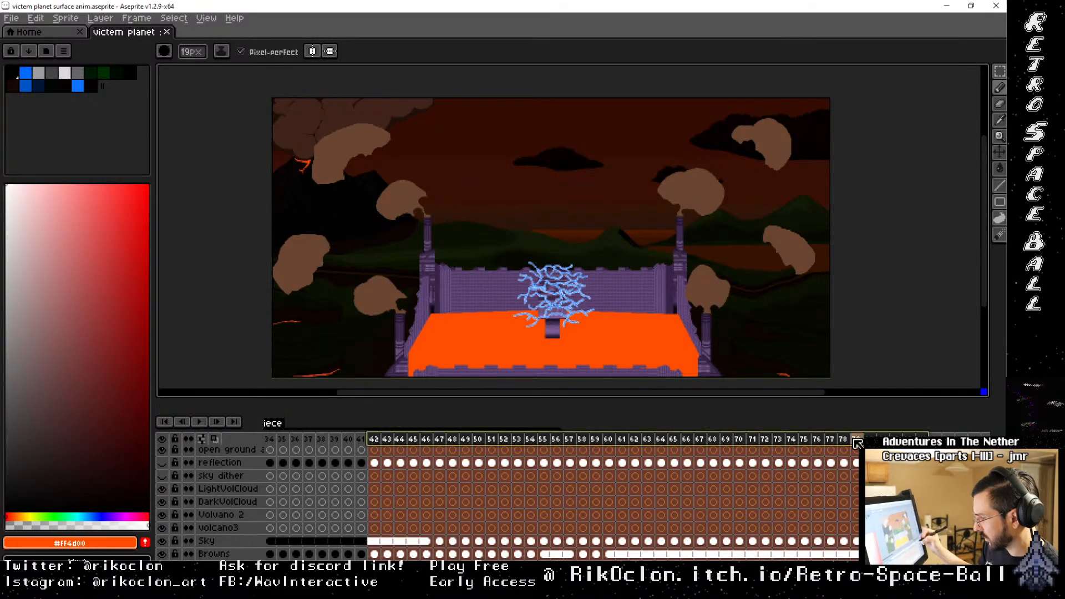
left_click(233, 529)
left_click(167, 528)
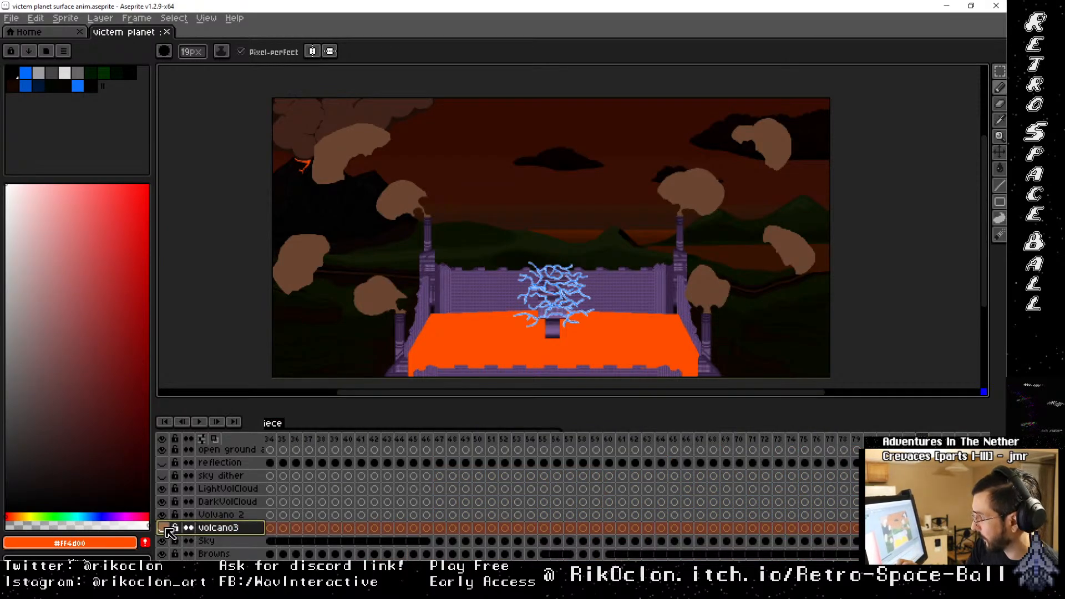
left_click(162, 528)
left_click(162, 515)
left_click(161, 514)
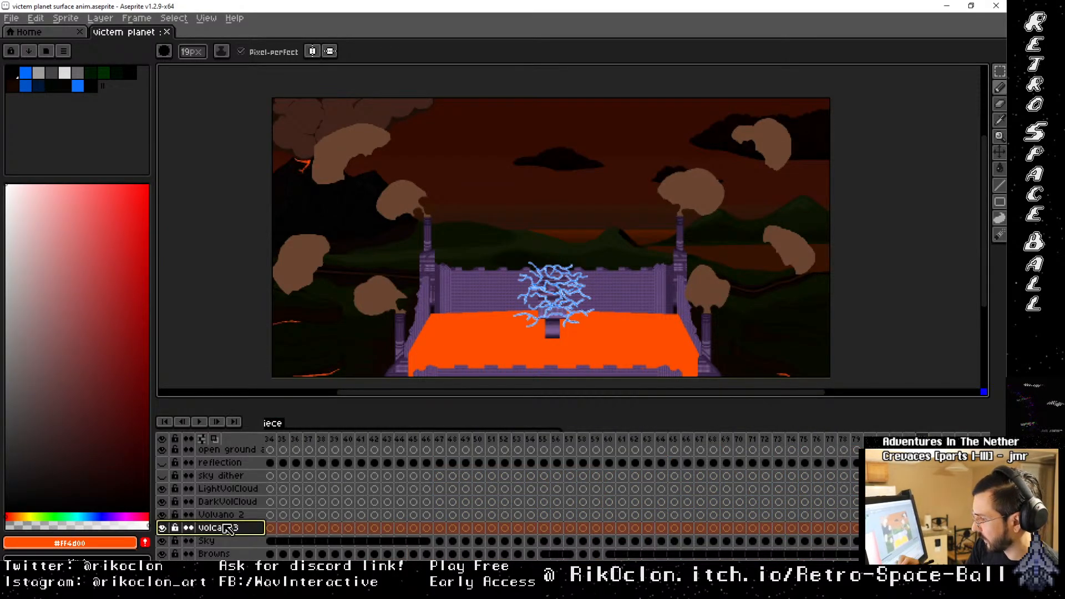
left_click(227, 515)
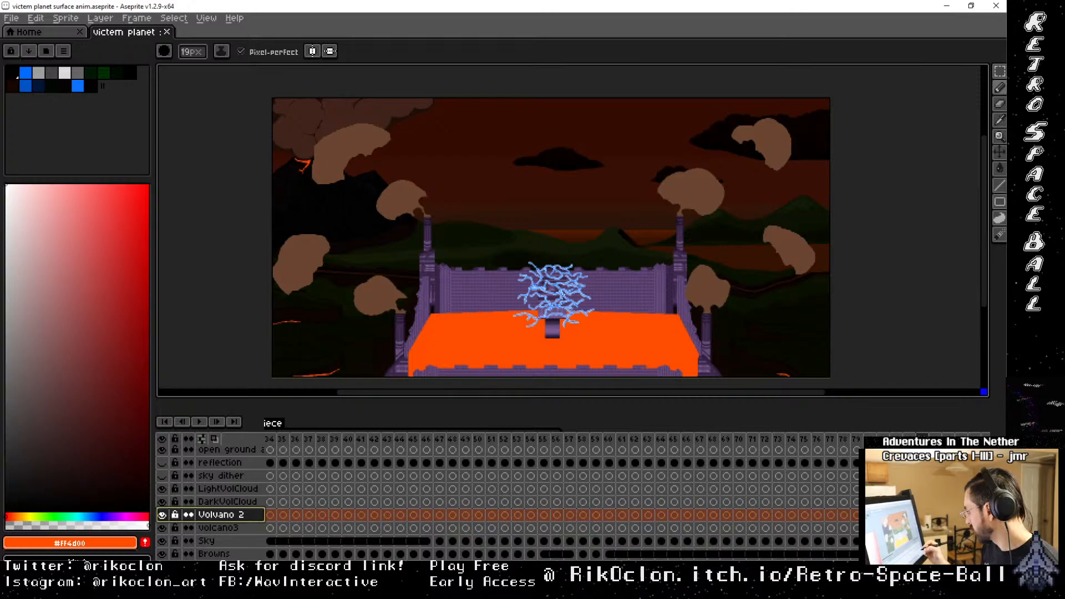
Go to the frames where lava runs down the volcano and hide the topSmoke layer
left_click_drag(922, 437, 886, 438)
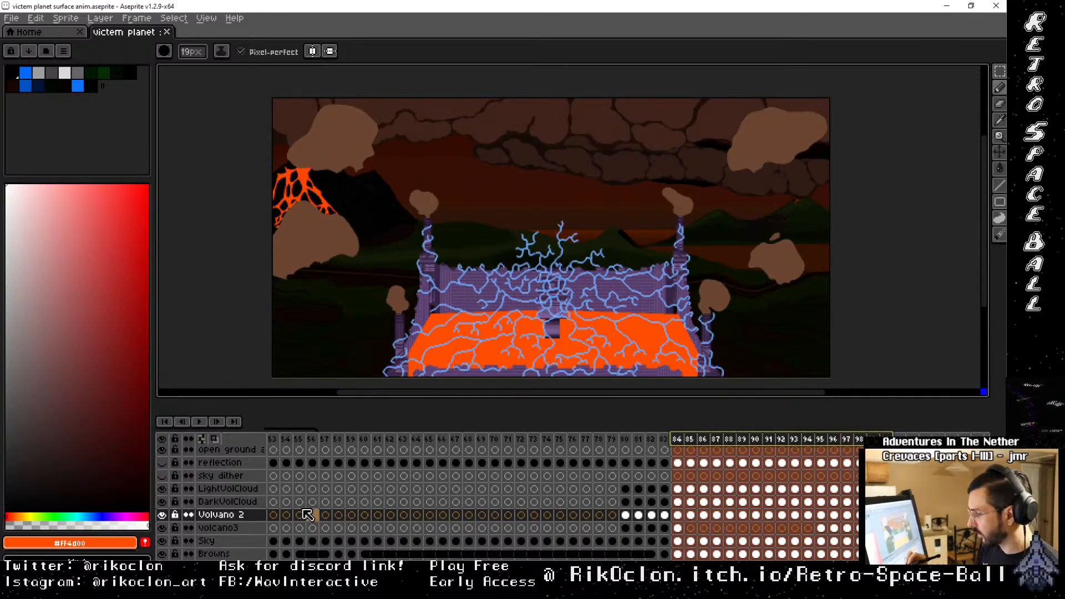
scroll(300, 489, "up", 3)
left_click_drag(299, 460, 344, 534)
left_click_drag(311, 483, 321, 514)
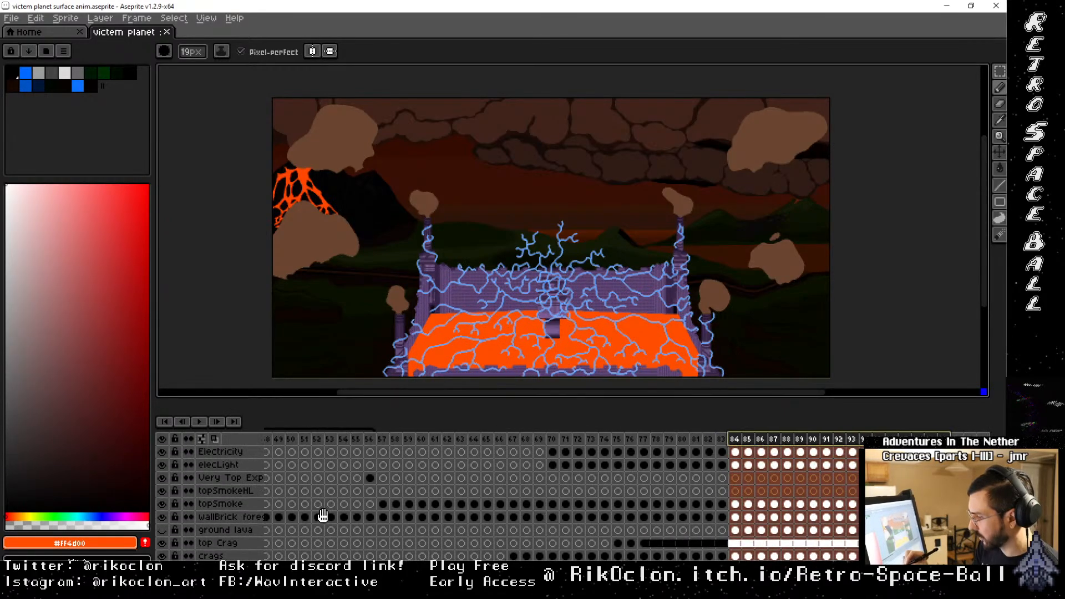
left_click(161, 504)
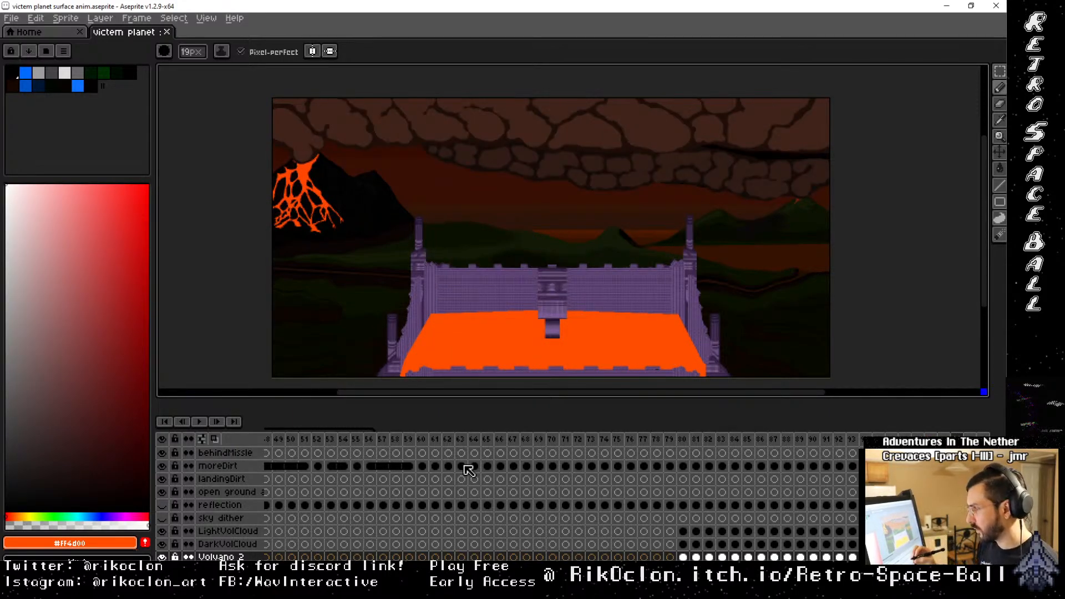
Undo the oversized orange dab beside the volcano's lava and reduce the brush size to 1 px
scroll(342, 239, "up", 3)
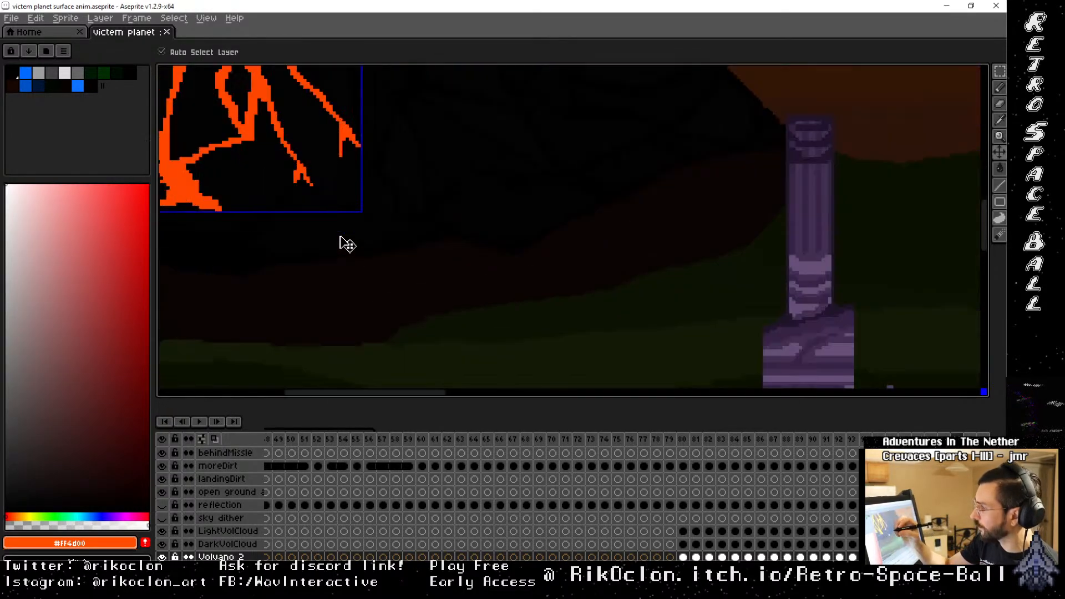
scroll(341, 173, "down", 2)
left_click(503, 311)
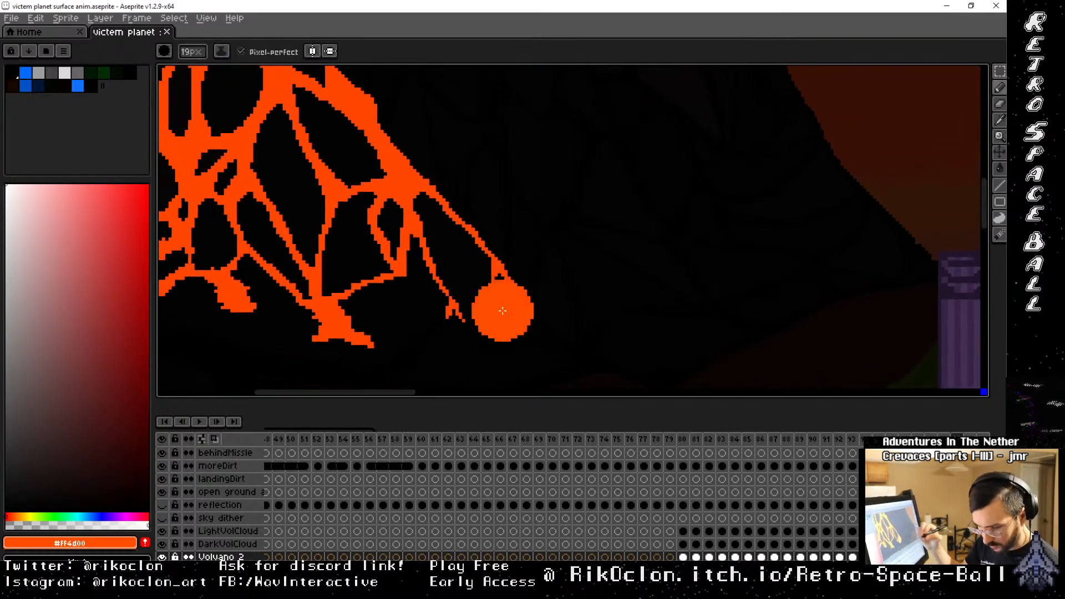
key("ctrl+z")
key("minus")
key("minus")
key("minus")
key("minus")
key("minus")
key("minus")
key("minus")
key("minus")
key("minus")
key("minus")
key("minus")
key("minus")
key("minus")
key("minus")
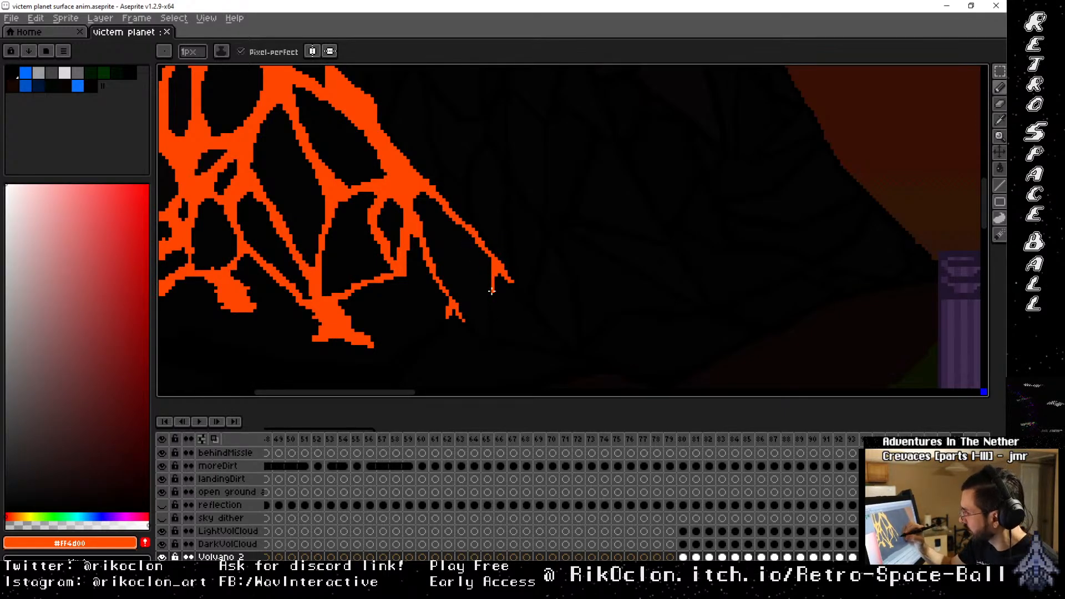
Extend both tips of the volcano's rightmost lava stream down the slope with thin orange strokes
left_click_drag(493, 289, 489, 319)
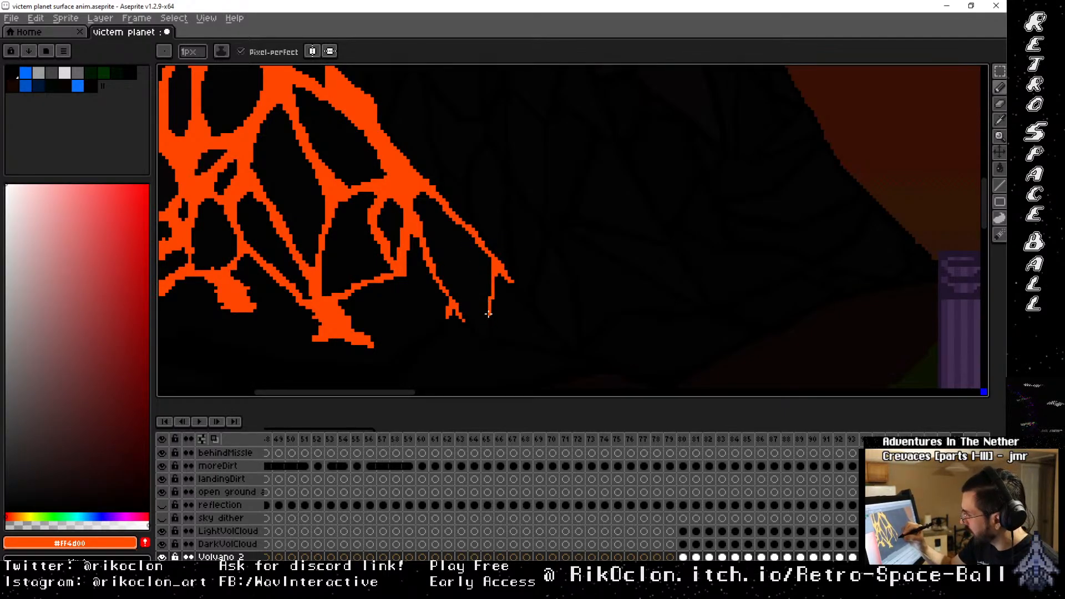
left_click_drag(518, 282, 523, 299)
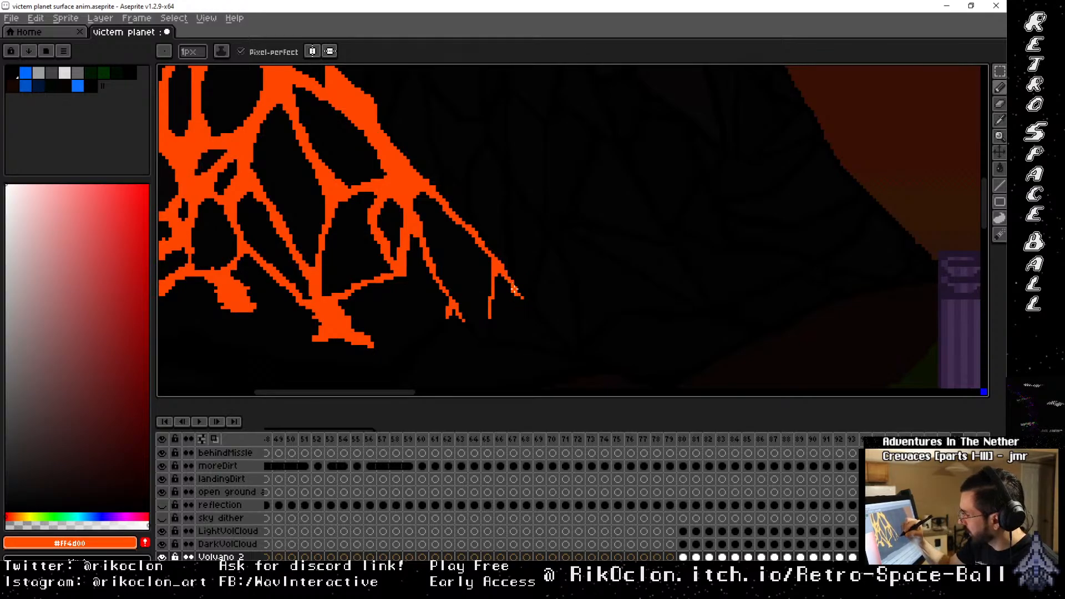
Flip between the current and preceding frames to compare how far the volcano's lava streams have flowed
key("ctrl+z")
key("ctrl+z")
key("ctrl+z")
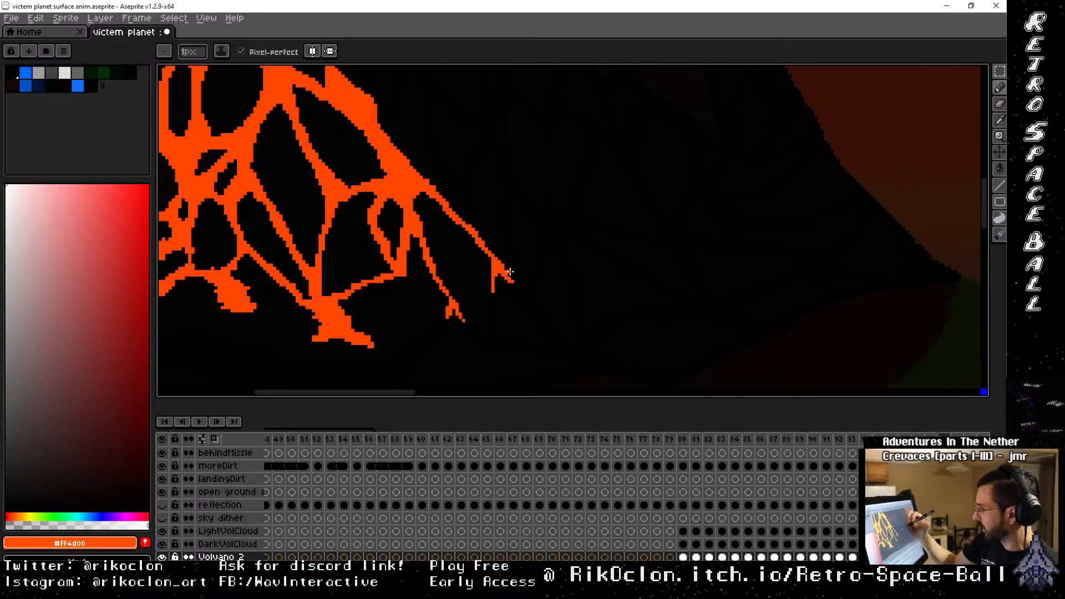
key("ctrl+z")
key("ctrl+z")
key("ctrl+y")
key("ctrl+y")
key("ctrl+z")
key("ctrl+y")
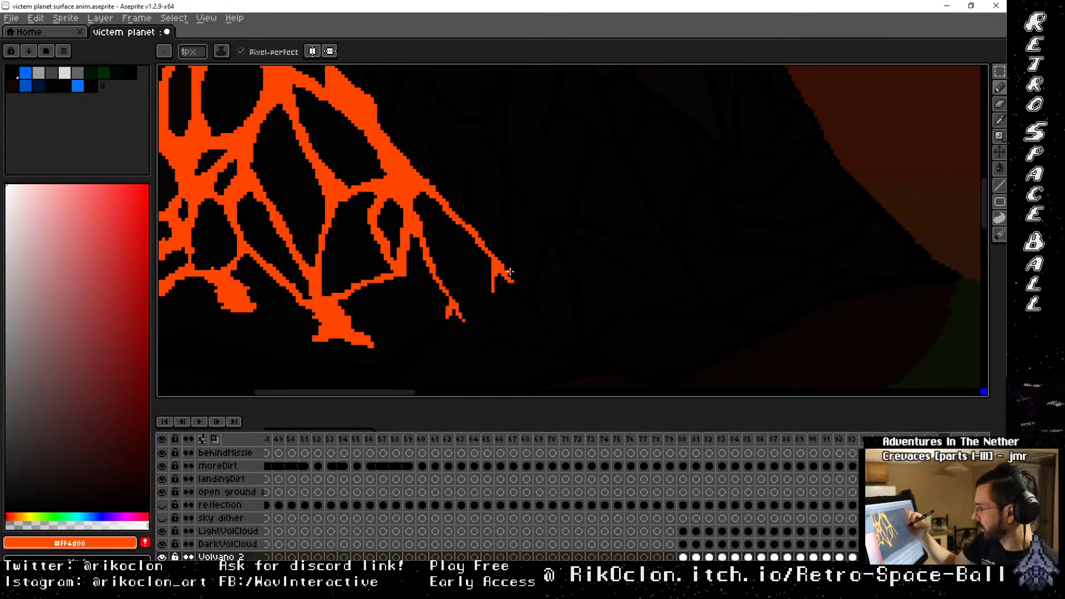
key("ctrl+y")
key("ctrl+y")
key("ctrl+y")
key("ctrl+z")
key("ctrl+z")
key("ctrl+z")
key("ctrl+z")
key("ctrl+z")
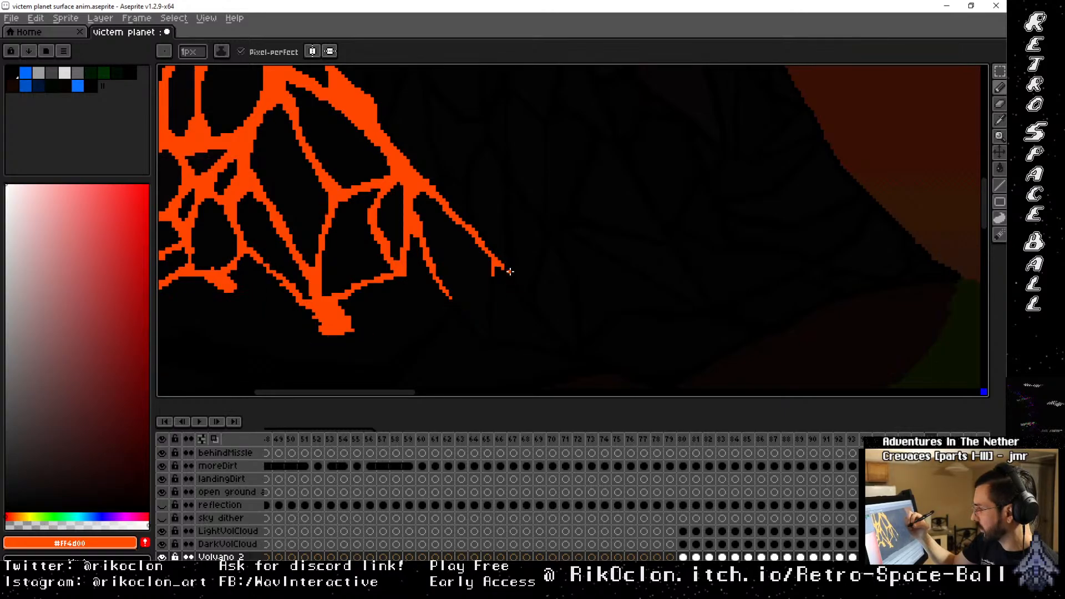
key("ctrl+y")
key("ctrl+y")
key("ctrl+y")
key("ctrl+y")
key("ctrl+y")
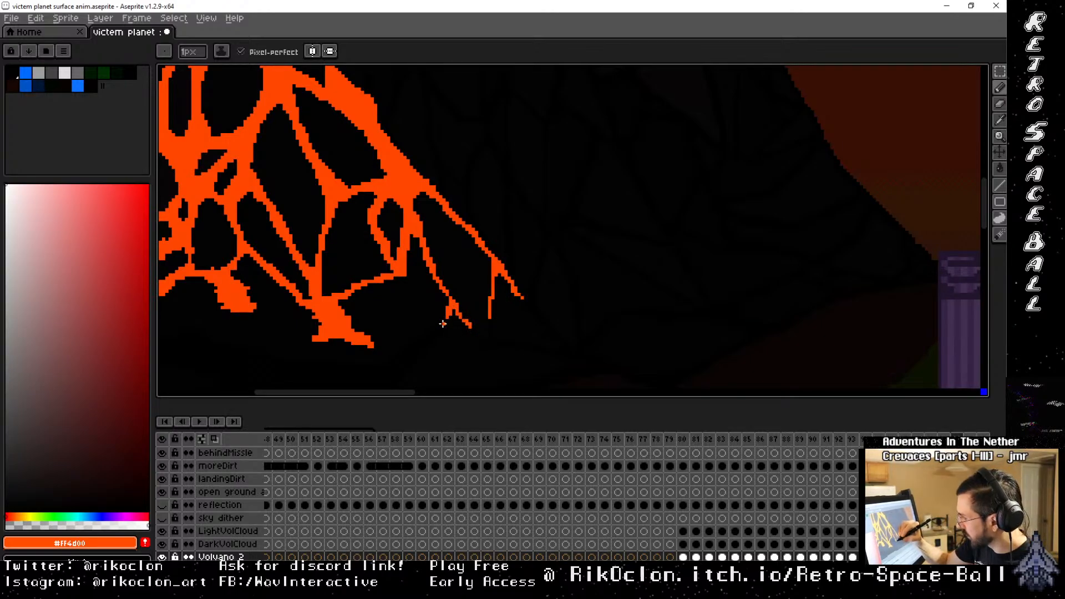
key("ctrl+z")
key("ctrl+z")
key("ctrl+z")
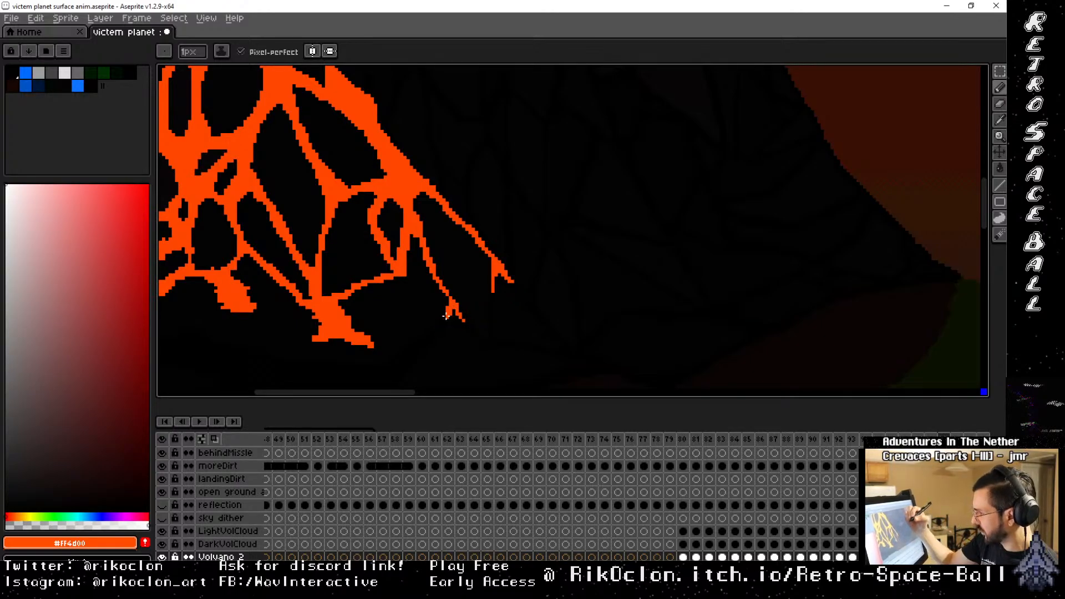
key("ctrl+y")
key("ctrl+z")
key("ctrl+z")
key("ctrl+y")
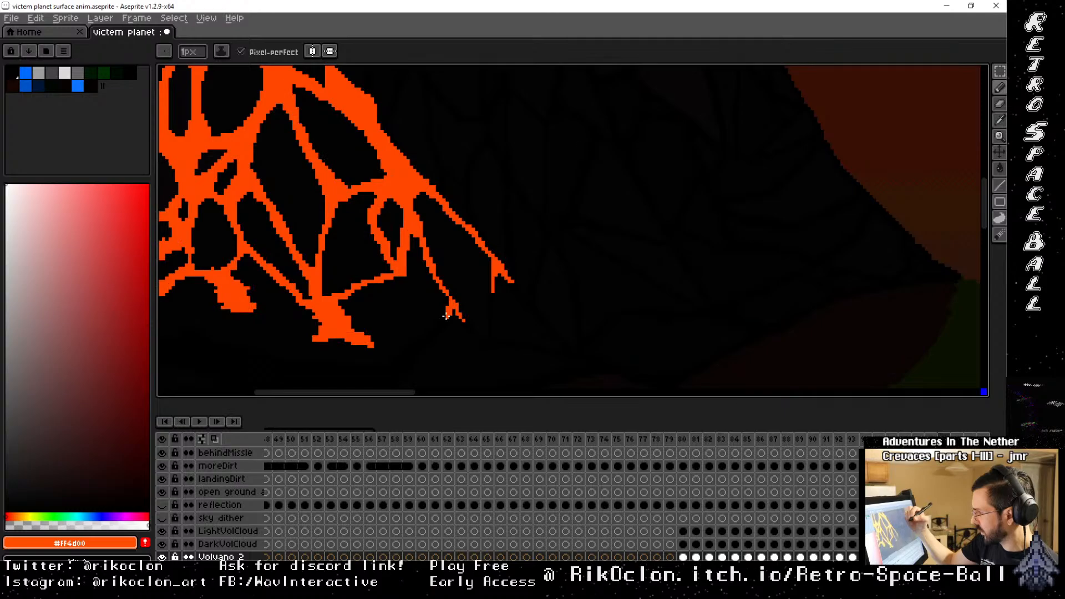
key("ctrl+z")
key("ctrl+z")
key("ctrl+y")
key("ctrl+y")
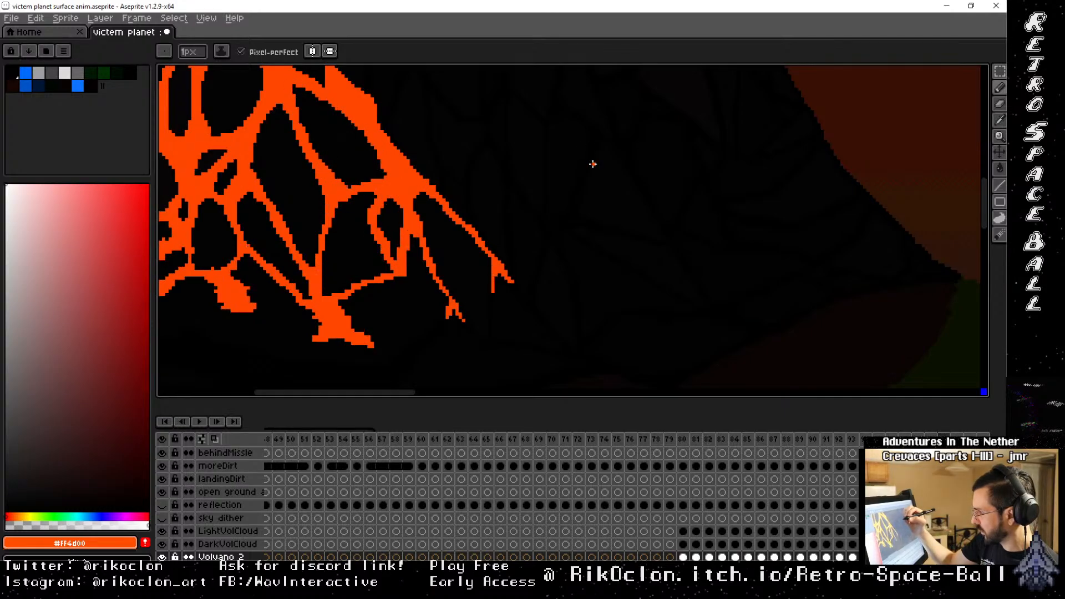
key("ctrl+y")
key("ctrl+y")
key("ctrl+y")
Undo the latest orange strokes at the lower ends of the volcano's lava streams one after another
mouse_move(379, 357)
left_mouse_down()
mouse_move(373, 348)
mouse_move(432, 302)
mouse_move(498, 289)
mouse_move(489, 280)
mouse_move(511, 284)
mouse_move(475, 283)
left_mouse_up()
key("space")
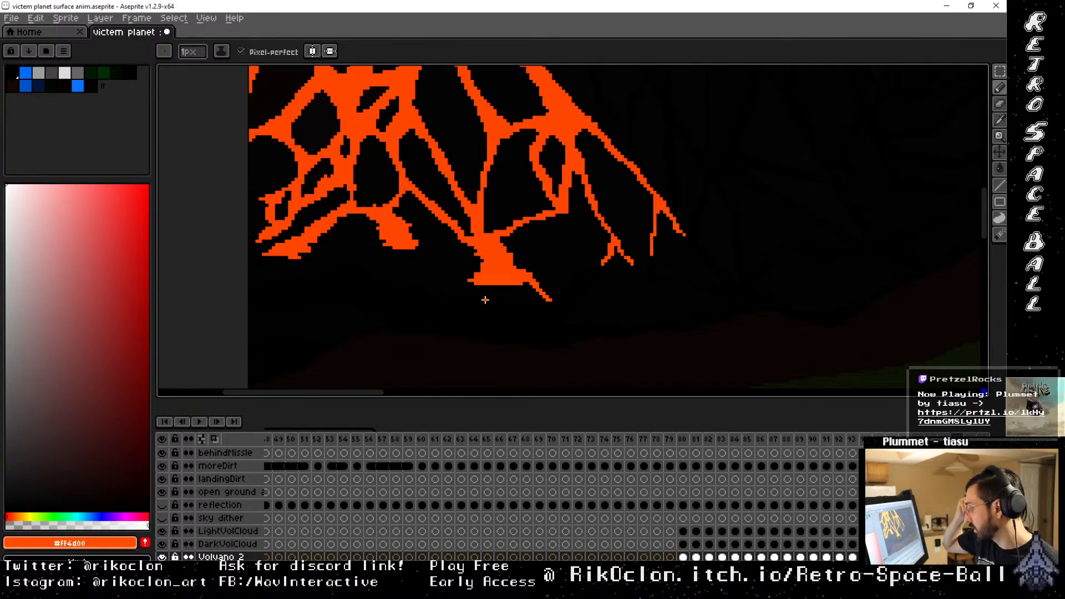
key("ctrl+z")
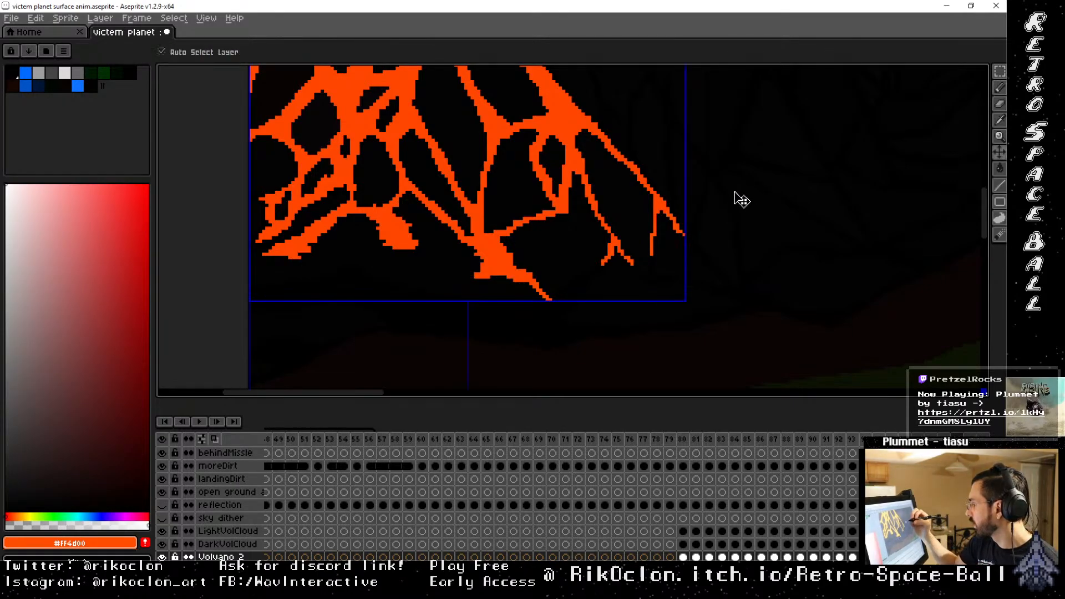
key("ctrl+z")
key("ctrl+z")
key("ctrl+z")
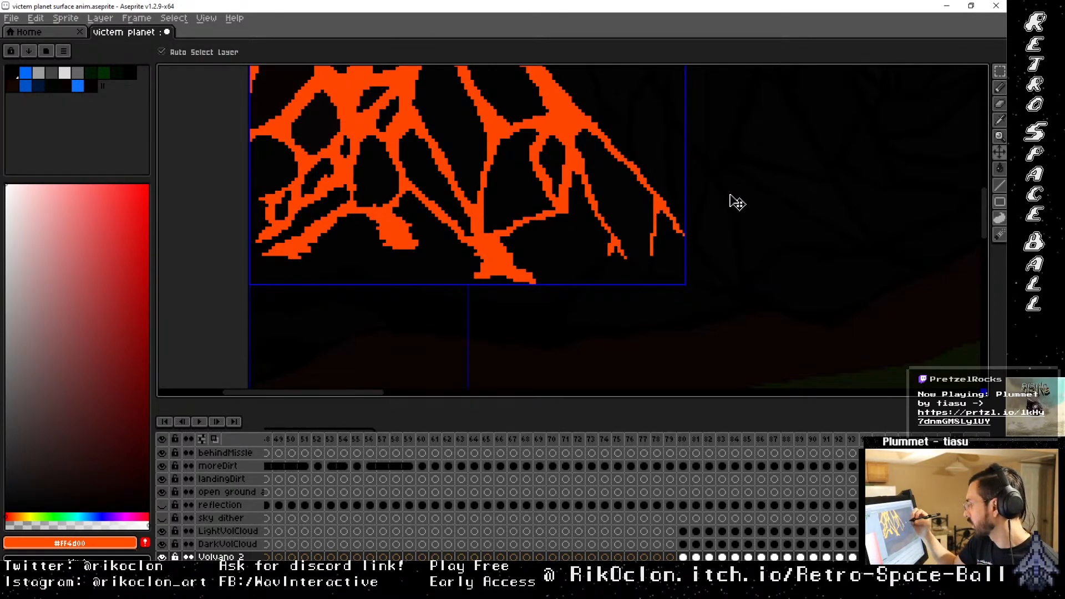
key("ctrl+z")
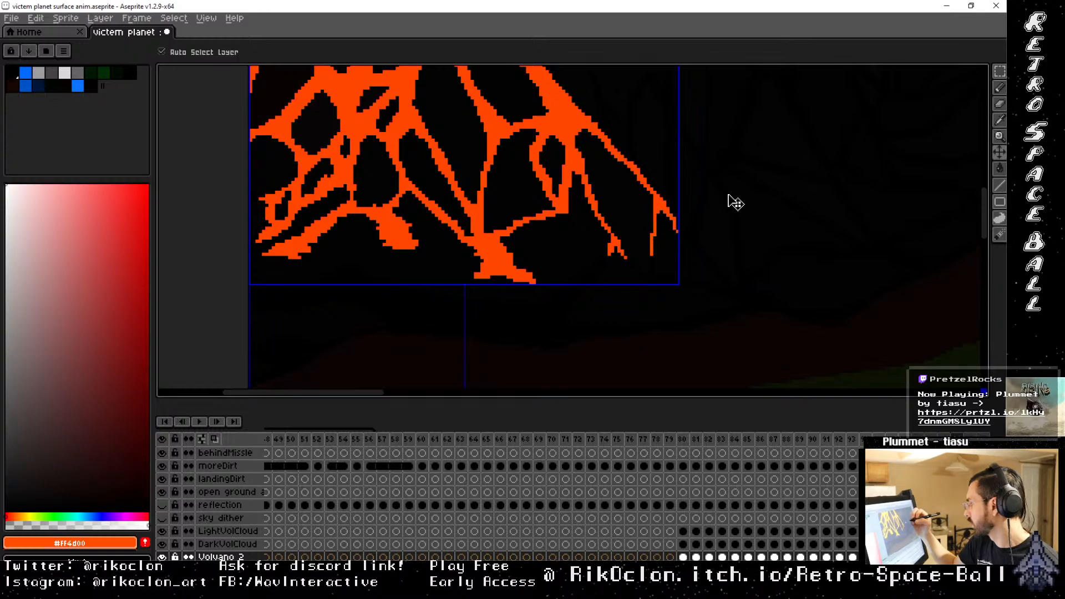
key("ctrl+z")
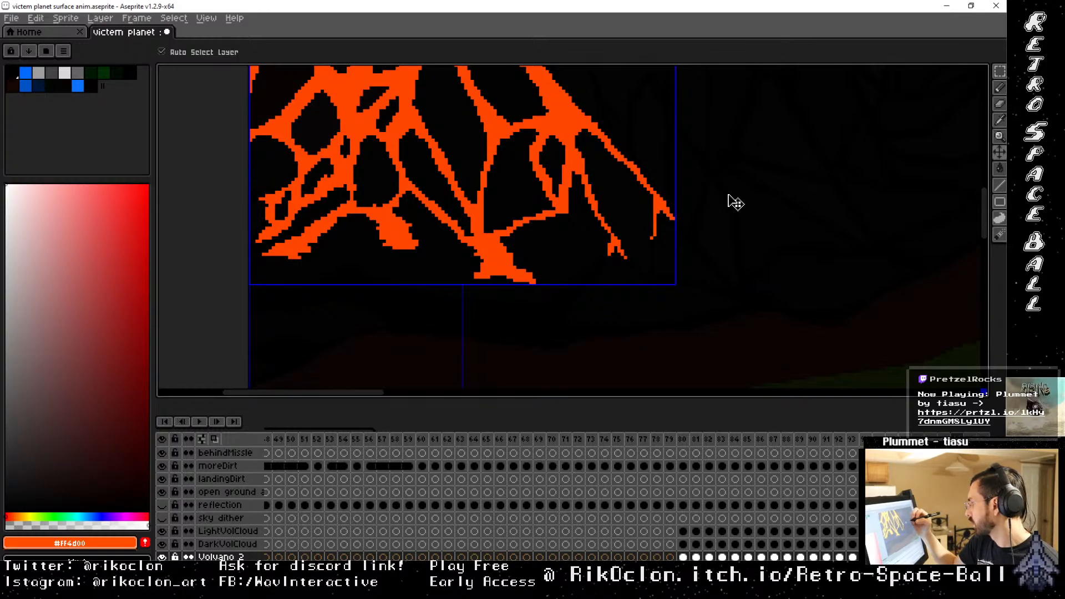
Undo the last change to the lava drawing and compare the lava flow between neighbouring frames with the pencil ready
key("ctrl+z")
key("b")
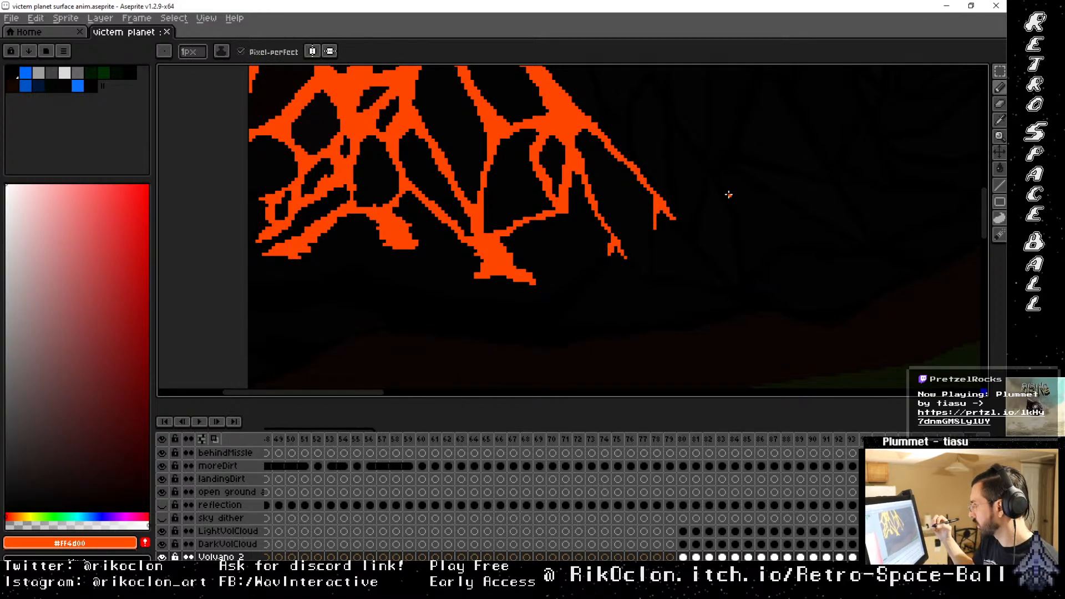
key("Right")
key("Left")
key("Left")
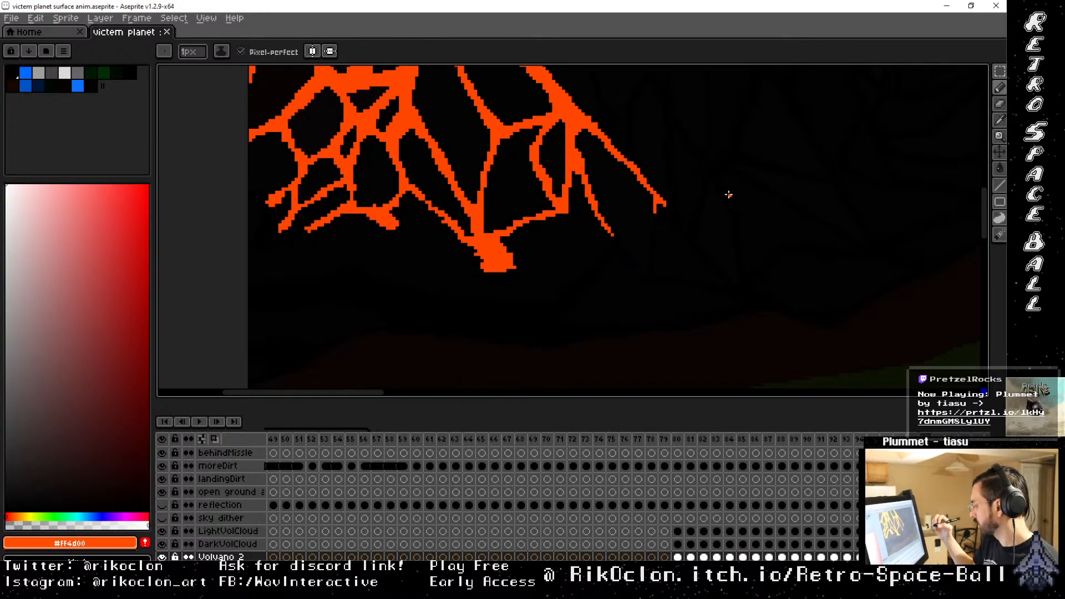
key("Right")
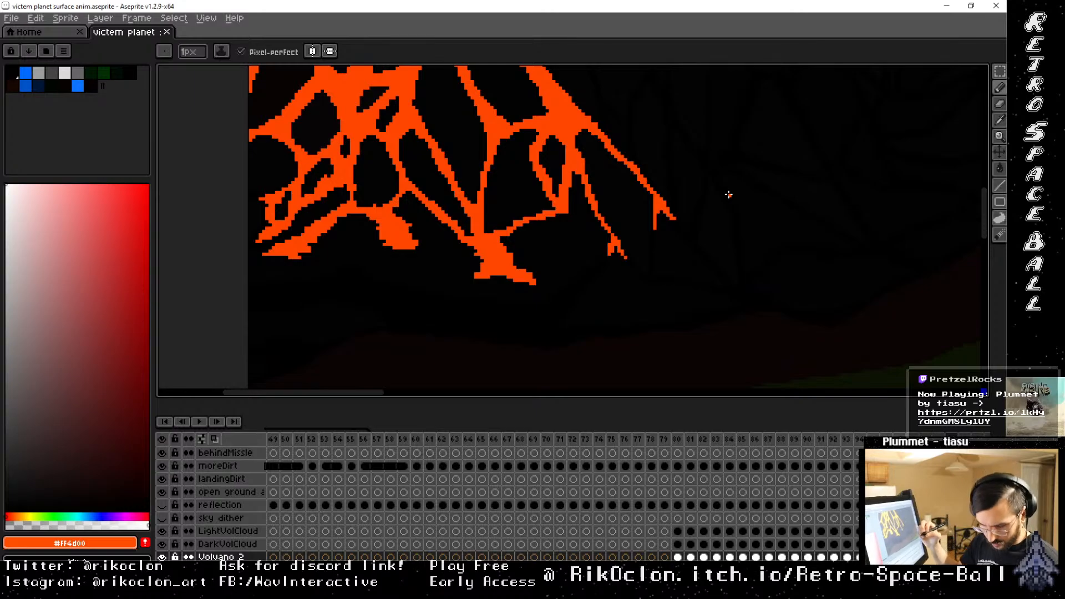
Sample the lava orange #ff4600 and extend the lower tips of the right and central lava streams with 1 px pencil strokes
key("i")
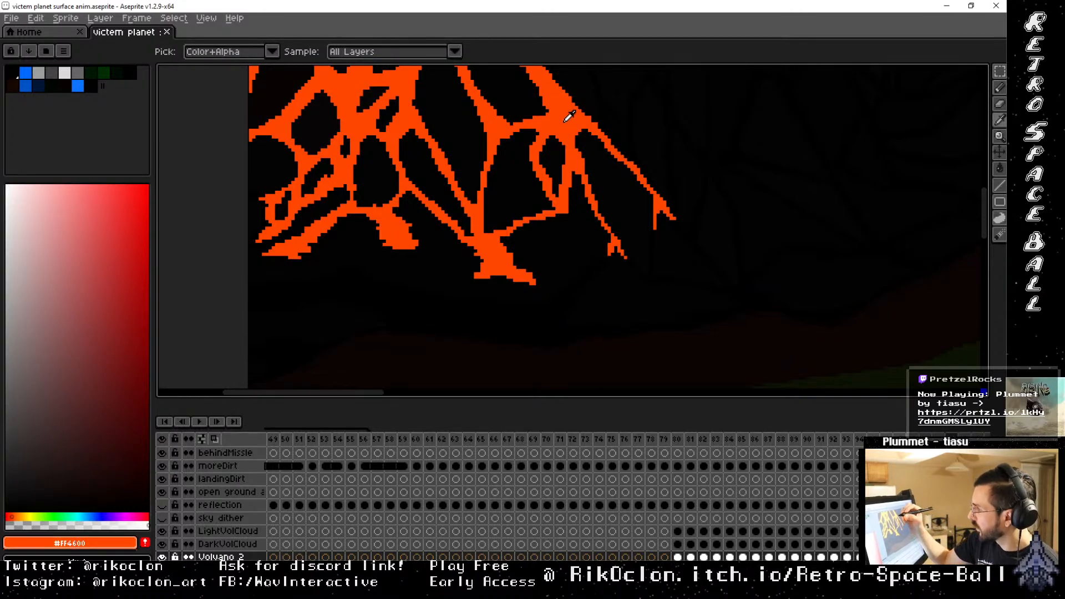
left_click(568, 117)
key("b")
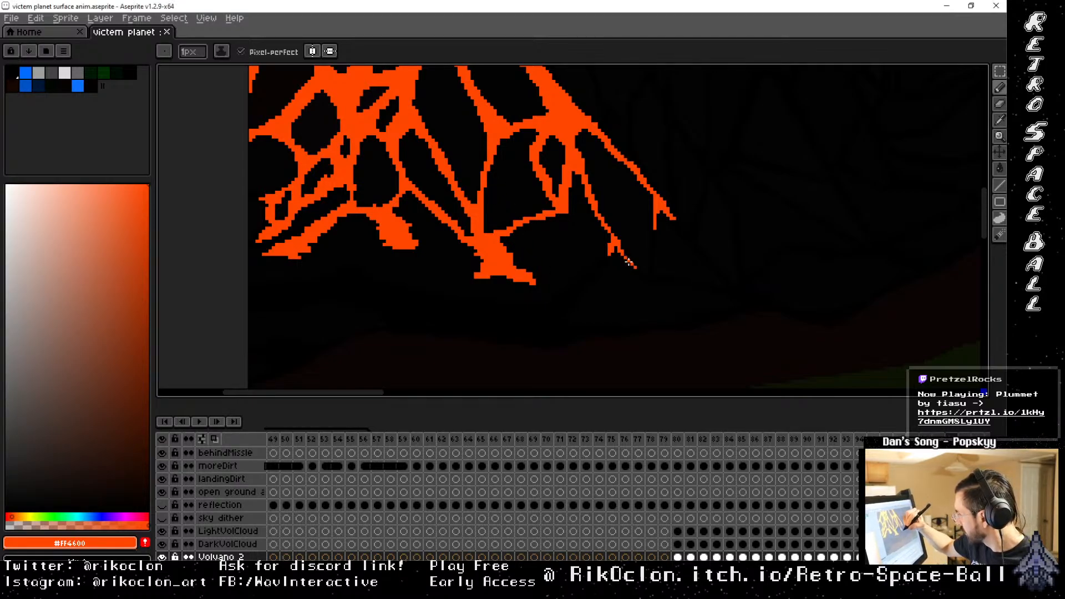
mouse_move(625, 257)
left_mouse_down()
mouse_move(601, 263)
mouse_move(653, 231)
mouse_move(651, 243)
mouse_move(667, 211)
mouse_move(682, 233)
left_mouse_up()
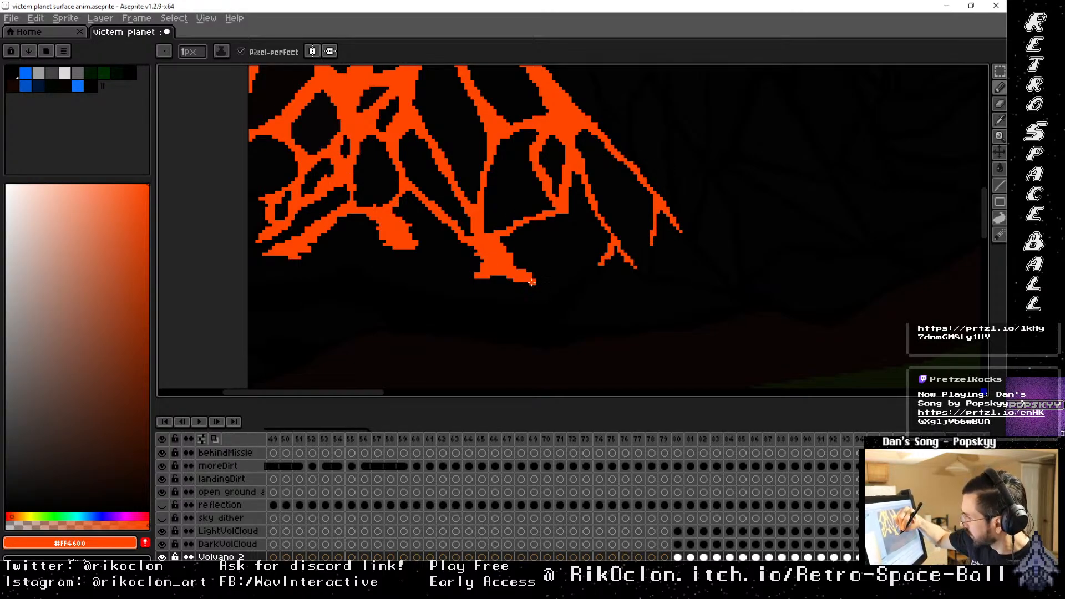
mouse_move(532, 282)
left_mouse_down()
mouse_move(544, 293)
mouse_move(495, 274)
mouse_move(469, 286)
left_mouse_up()
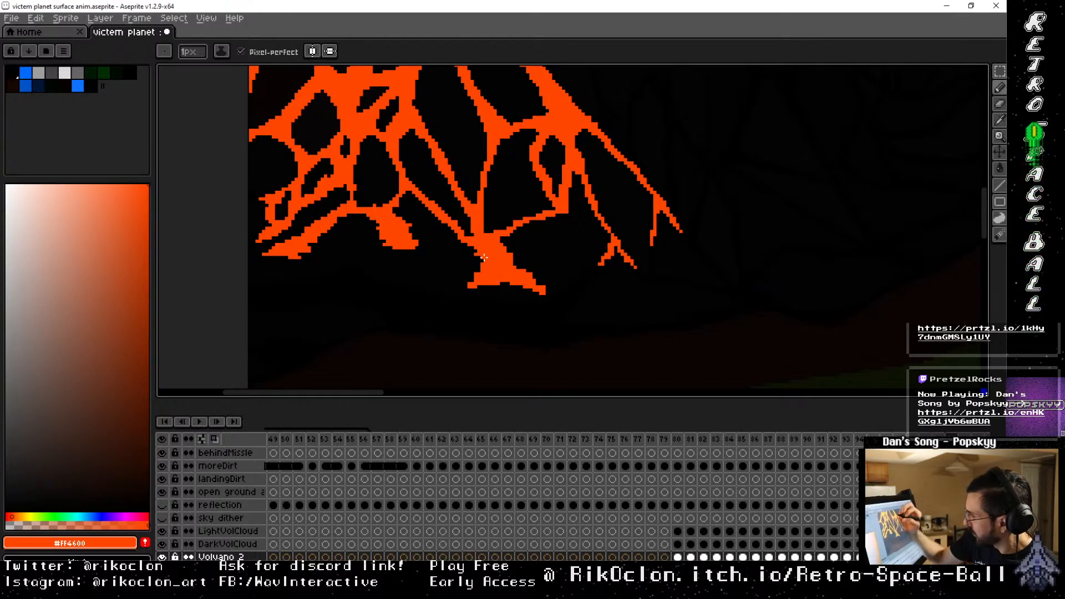
left_click_drag(415, 251, 401, 252)
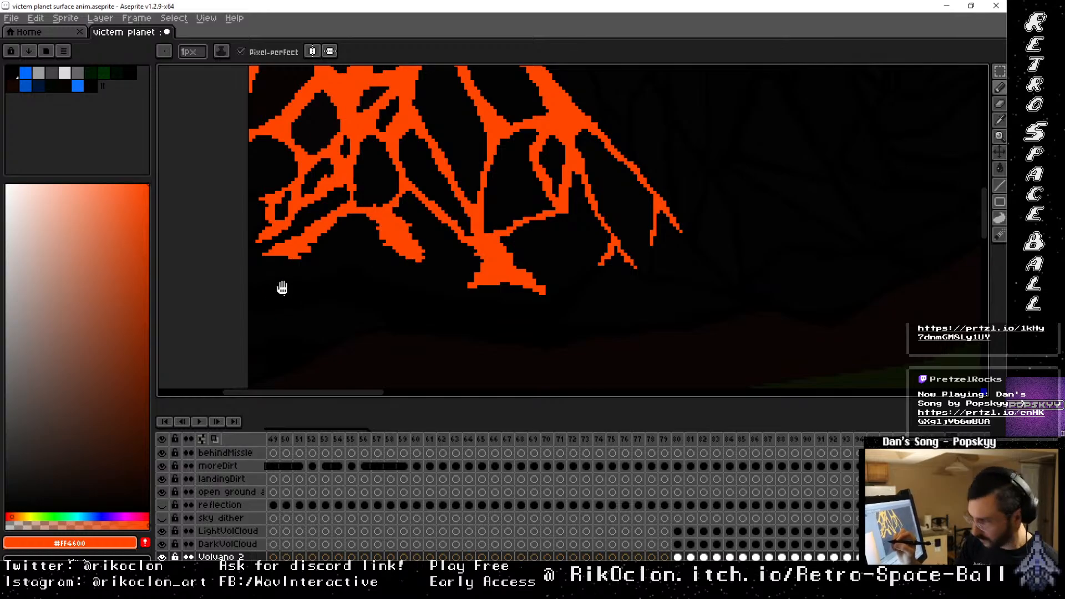
Extend and thicken the lowest lava stream until it reaches the left edge of the canvas
mouse_move(282, 287)
left_mouse_down()
mouse_move(591, 307)
mouse_move(598, 281)
mouse_move(564, 287)
mouse_move(586, 277)
mouse_move(575, 275)
left_mouse_up()
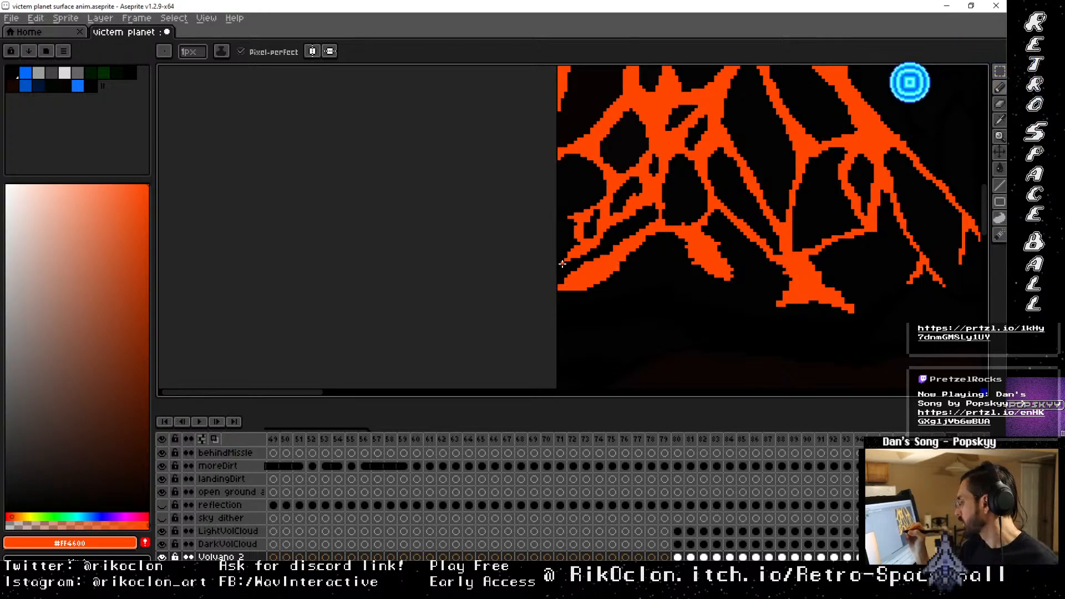
key("space")
left_click_drag(604, 208, 591, 261)
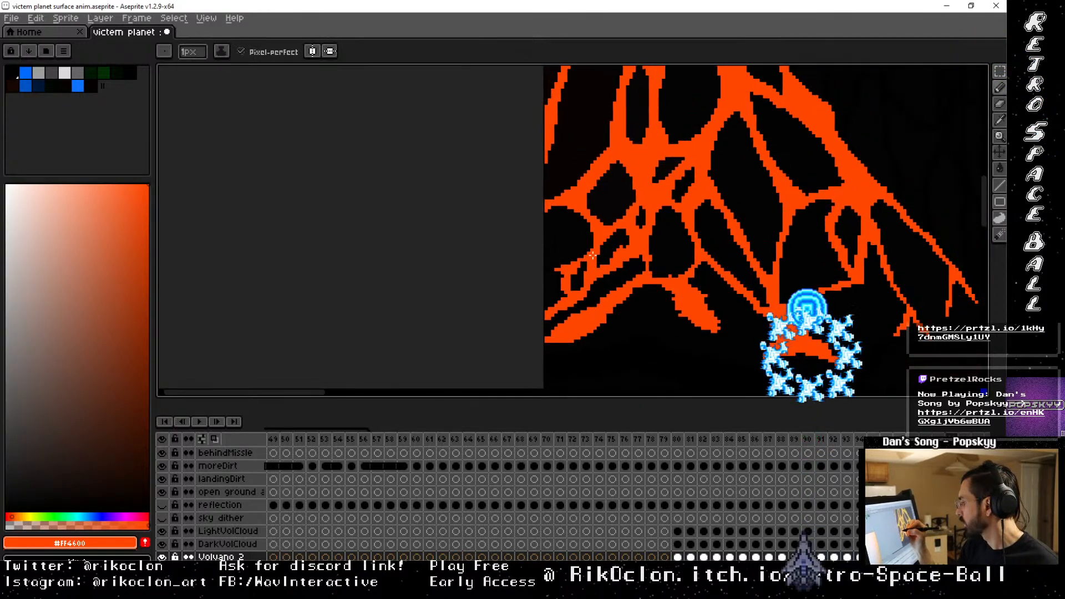
key("space")
left_click_drag(699, 174, 398, 241)
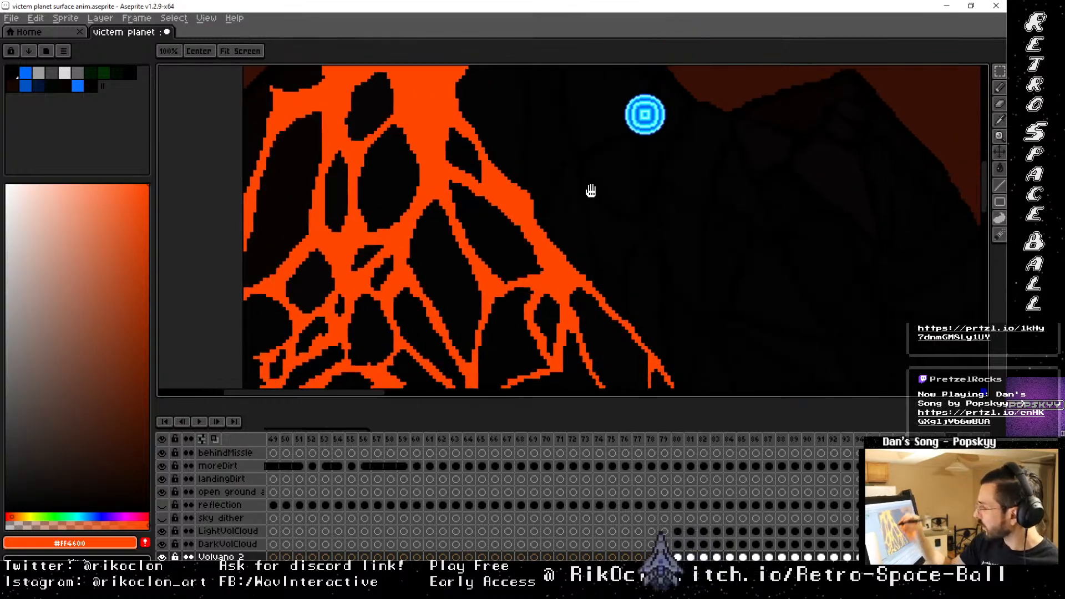
Thicken the lava branches that run into the central pool at the volcano's base
left_click_drag(597, 190, 423, 183)
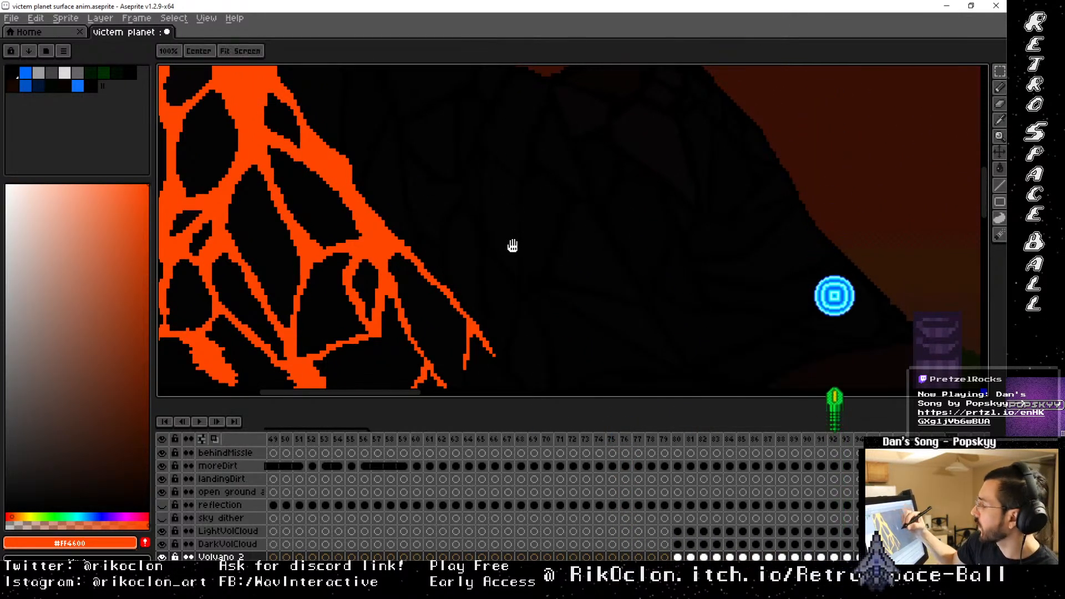
mouse_move(511, 245)
left_mouse_down()
mouse_move(428, 159)
mouse_move(459, 145)
left_mouse_up()
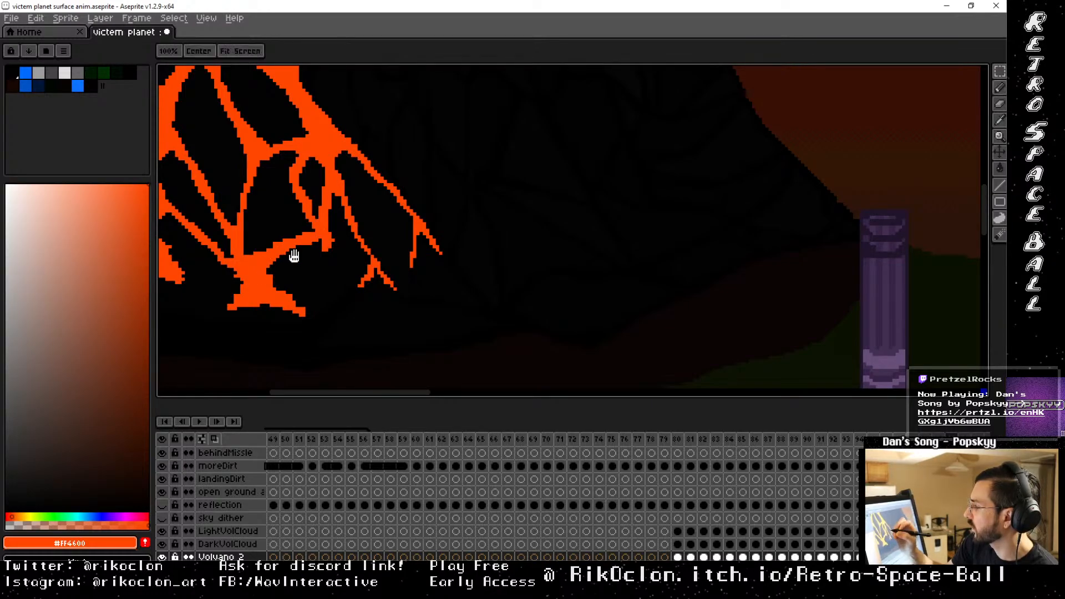
left_click_drag(316, 239, 499, 252)
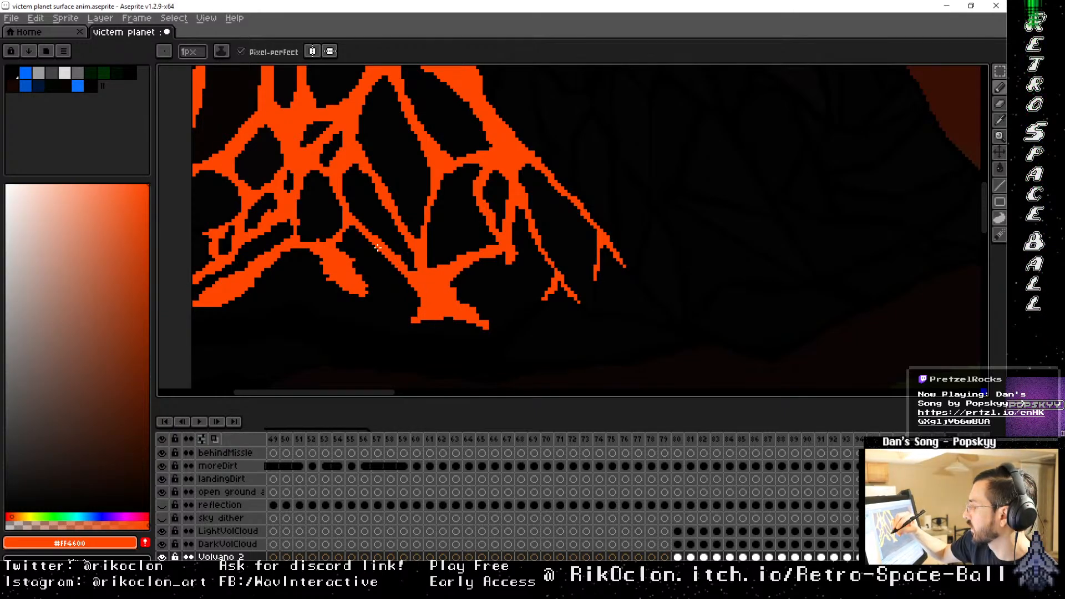
mouse_move(358, 235)
left_mouse_down()
mouse_move(335, 249)
mouse_move(355, 231)
left_mouse_up()
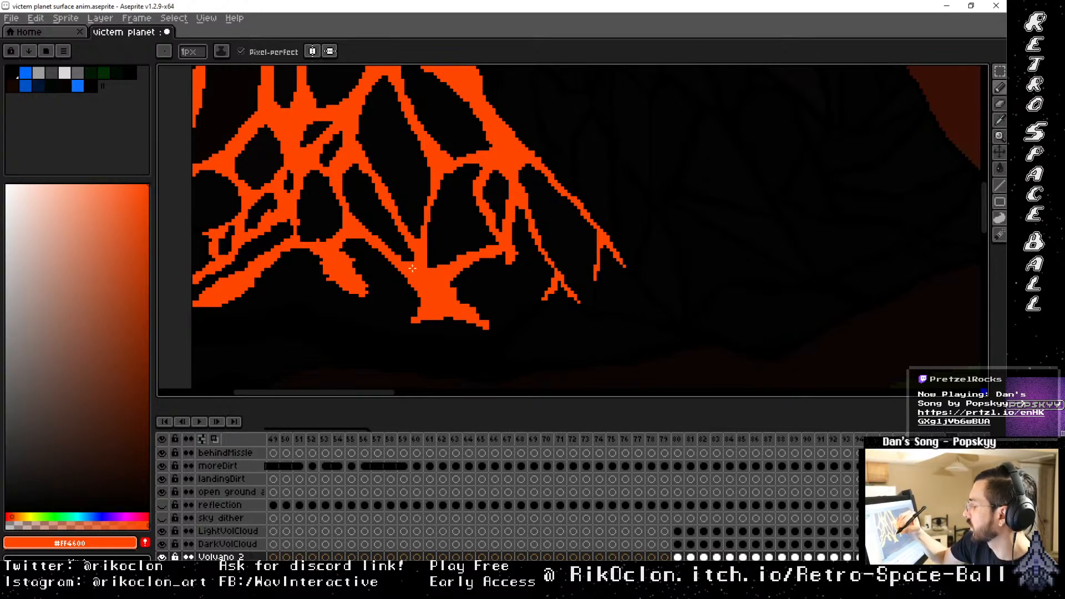
left_click_drag(433, 272, 433, 205)
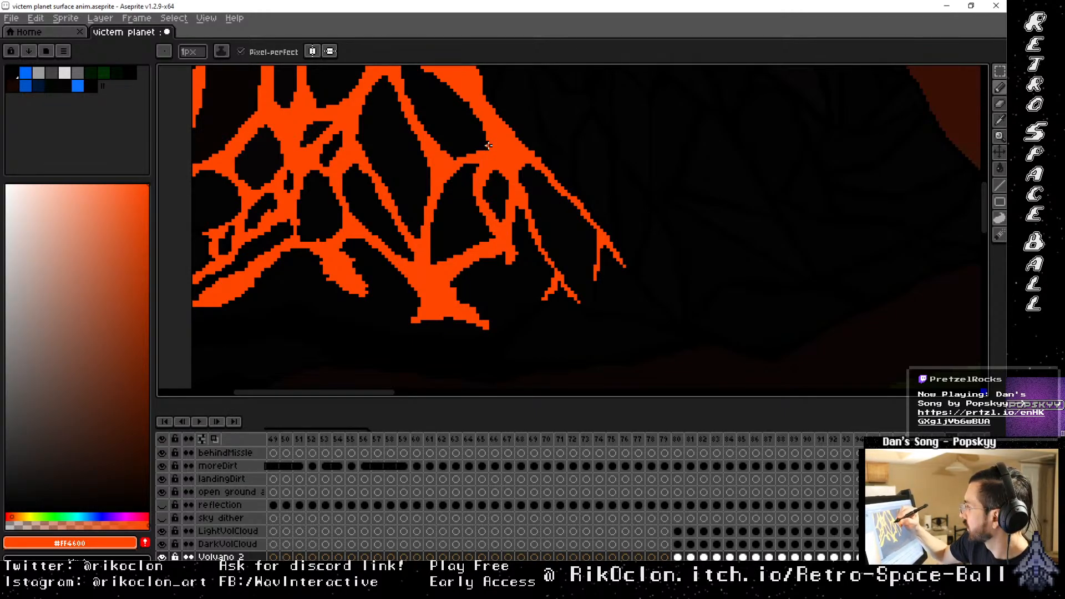
Widen the main lava flow along its right edge just below the crater
key("space")
left_click_drag(443, 68, 471, 175)
mouse_move(417, 105)
left_mouse_down()
mouse_move(473, 203)
mouse_move(470, 195)
left_mouse_up()
mouse_move(305, 172)
left_mouse_down()
mouse_move(300, 162)
mouse_move(301, 180)
left_mouse_up()
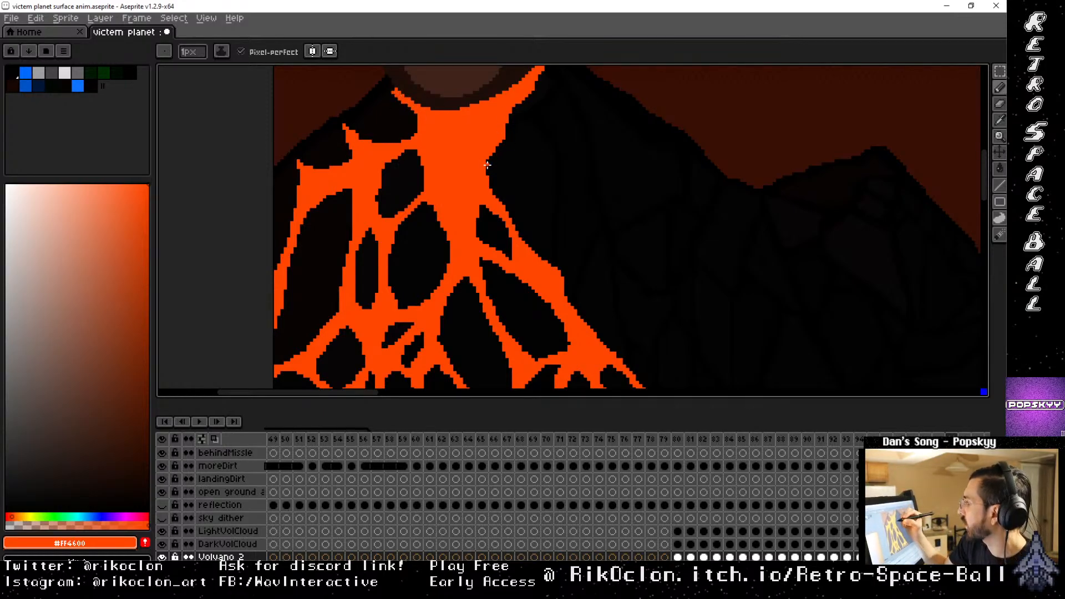
mouse_move(489, 167)
left_mouse_down()
mouse_move(535, 88)
mouse_move(494, 148)
mouse_move(502, 127)
left_mouse_up()
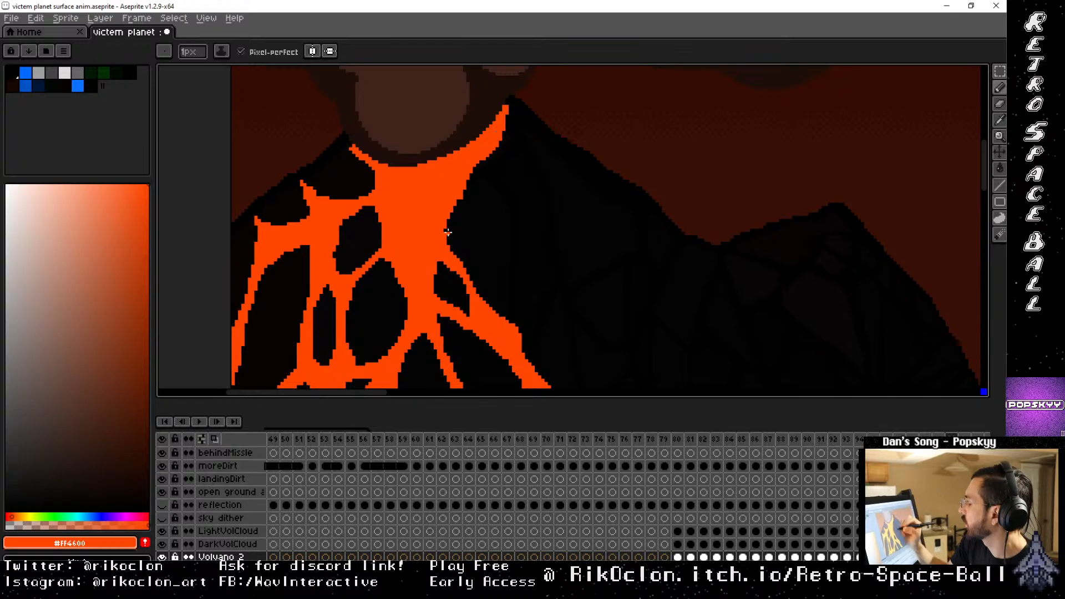
left_click_drag(443, 232, 443, 166)
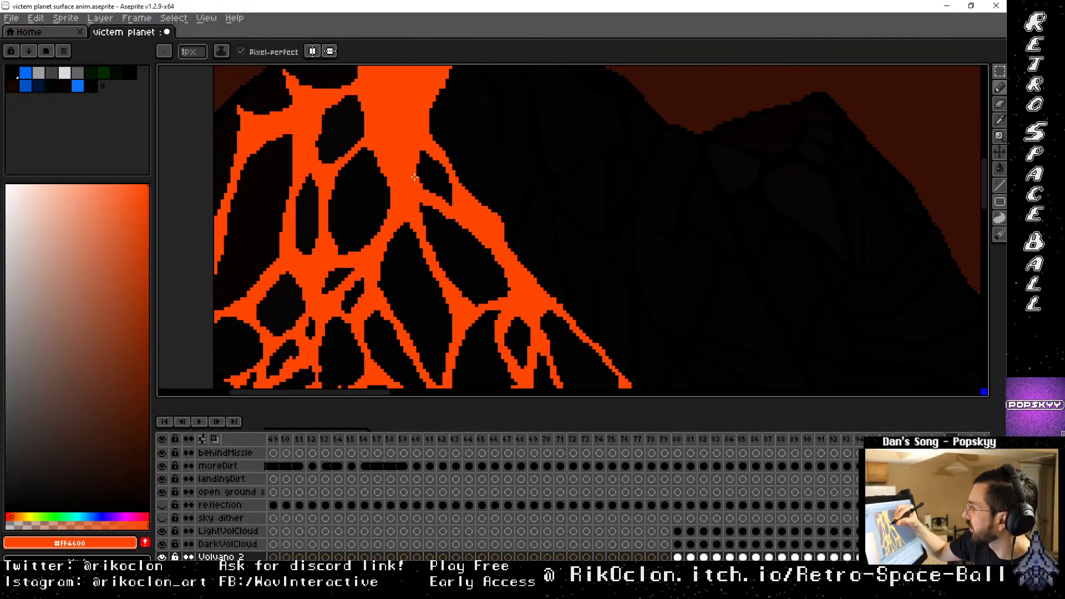
Thicken the lava around the dark rock gaps on the volcano's upper right slope
left_click_drag(440, 227, 385, 143)
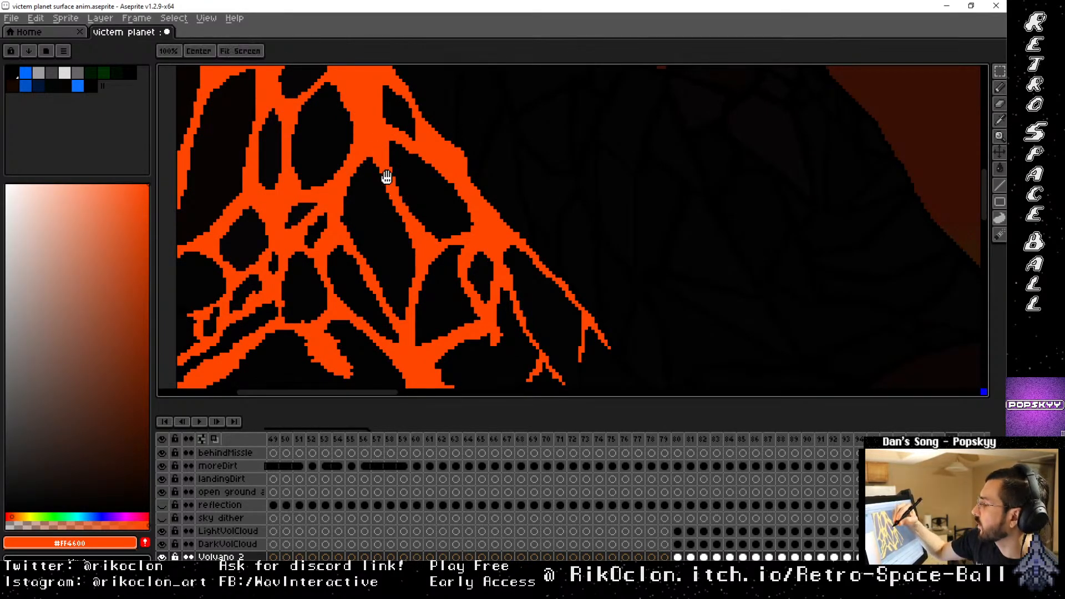
left_click_drag(387, 177, 401, 183)
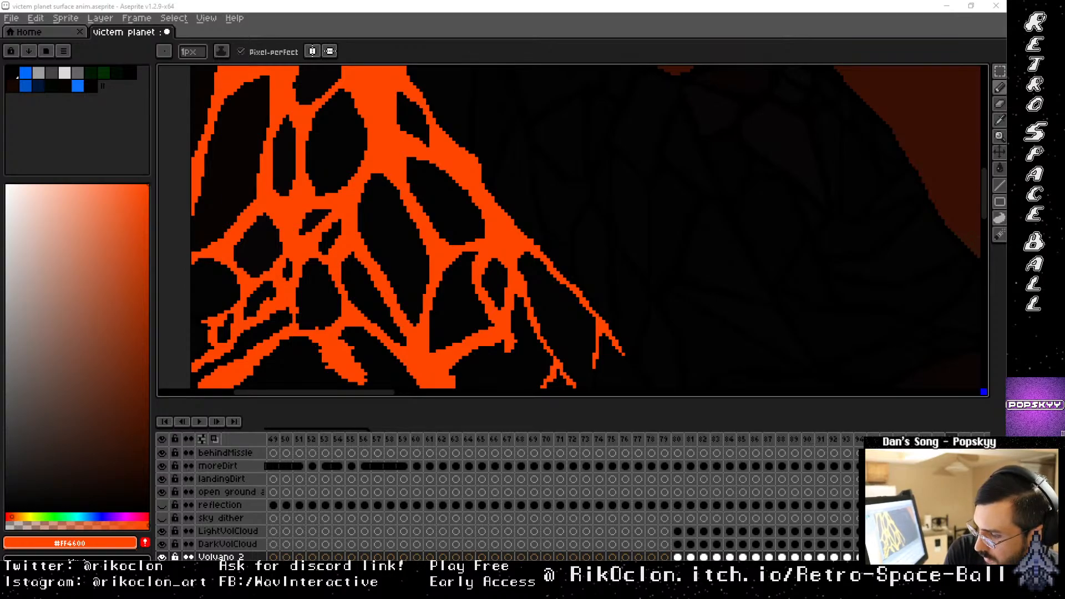
left_click(542, 8)
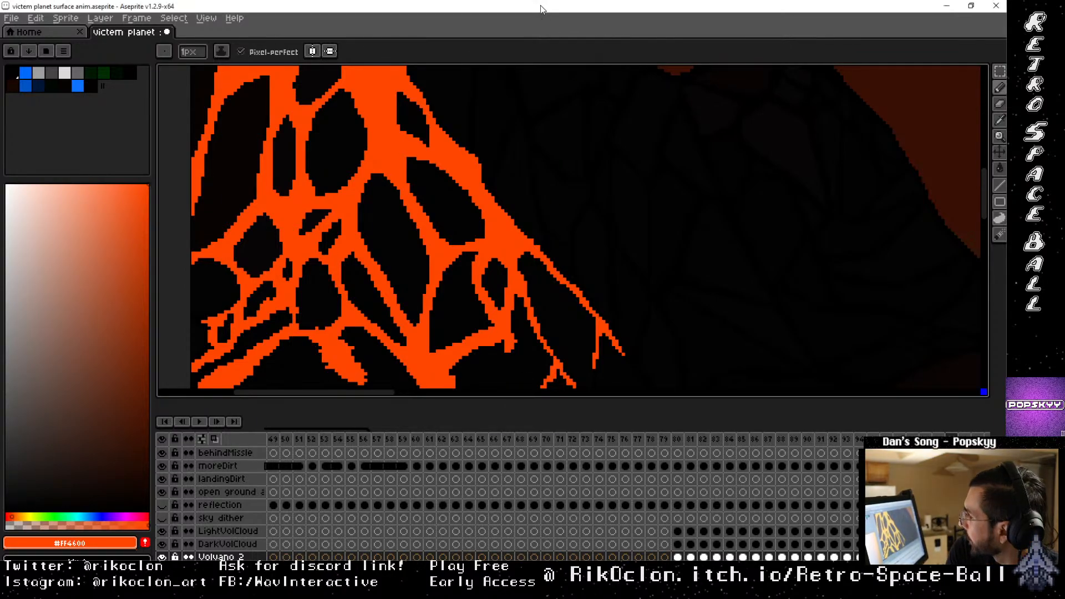
key("space")
mouse_move(541, 286)
left_mouse_down()
mouse_move(516, 254)
mouse_move(606, 197)
mouse_move(662, 244)
left_mouse_up()
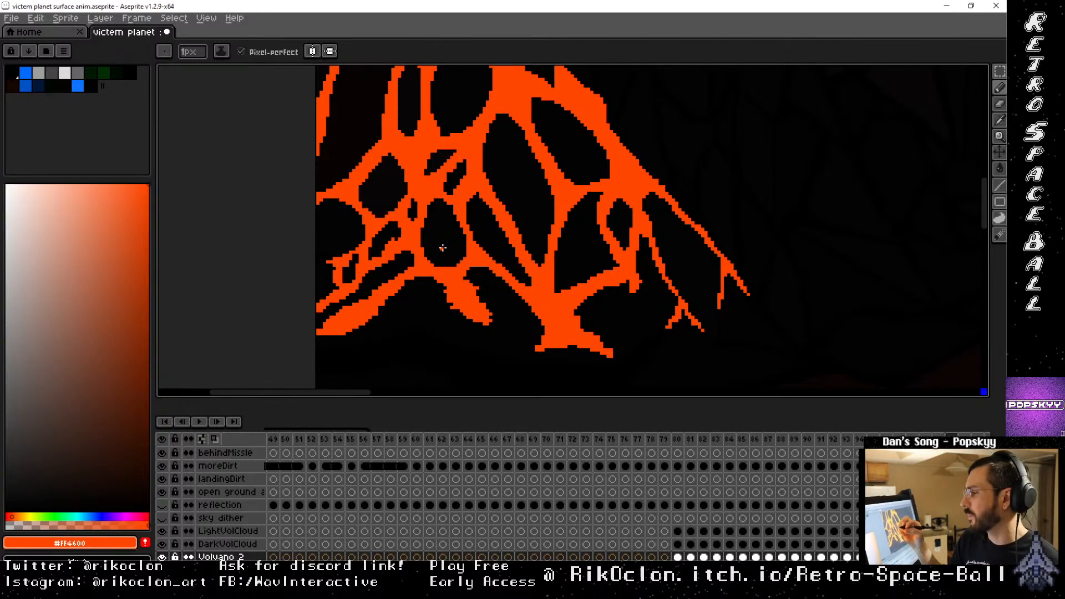
Touch up the lava streams along the left side of the volcano with orange pencil strokes
key("h")
left_click_drag(443, 202, 574, 182)
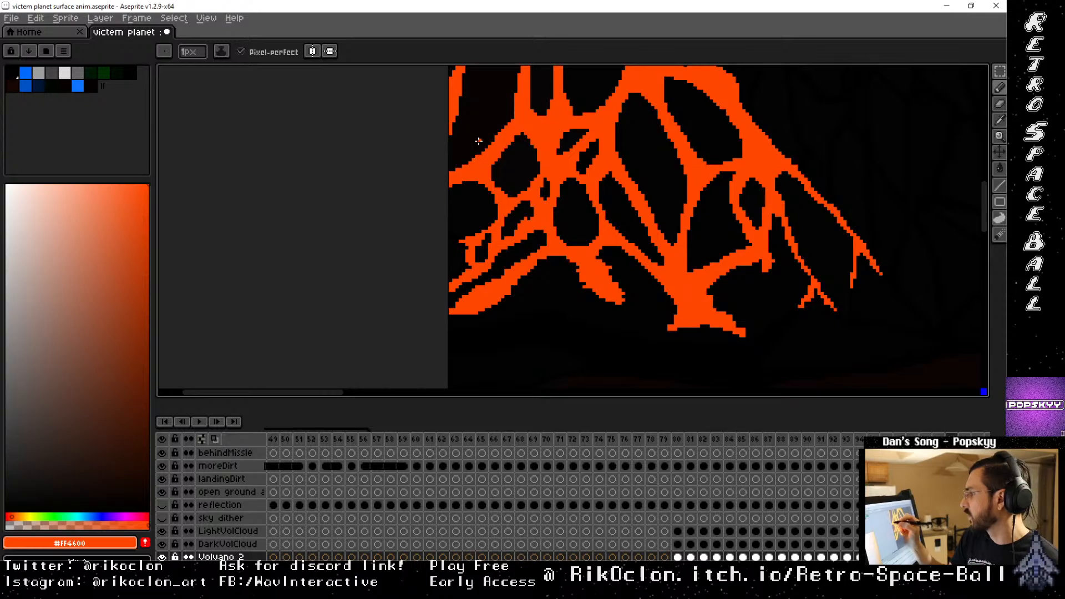
key("h")
mouse_move(515, 158)
left_mouse_down()
mouse_move(488, 242)
mouse_move(435, 183)
mouse_move(451, 167)
mouse_move(382, 259)
left_mouse_up()
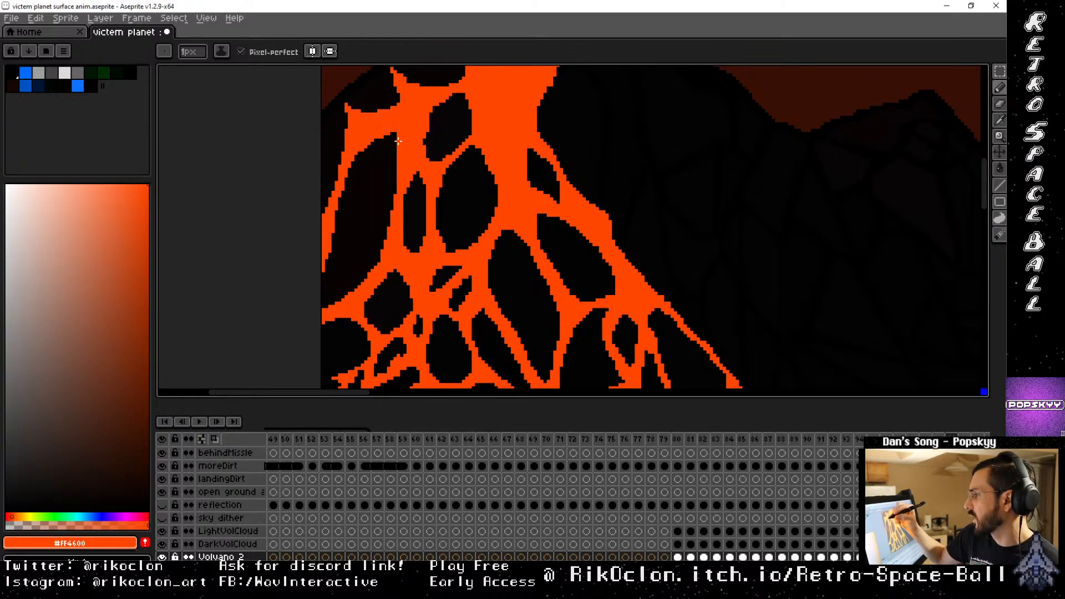
Thicken the central lava streams and the lobe left of the pool at the volcano's base
key("space")
mouse_move(400, 116)
left_mouse_down()
mouse_move(494, 281)
mouse_move(461, 222)
mouse_move(454, 176)
mouse_move(357, 118)
mouse_move(341, 139)
mouse_move(342, 105)
mouse_move(371, 138)
left_mouse_up()
mouse_move(464, 238)
left_mouse_down()
mouse_move(473, 145)
mouse_move(394, 175)
mouse_move(414, 169)
left_mouse_up()
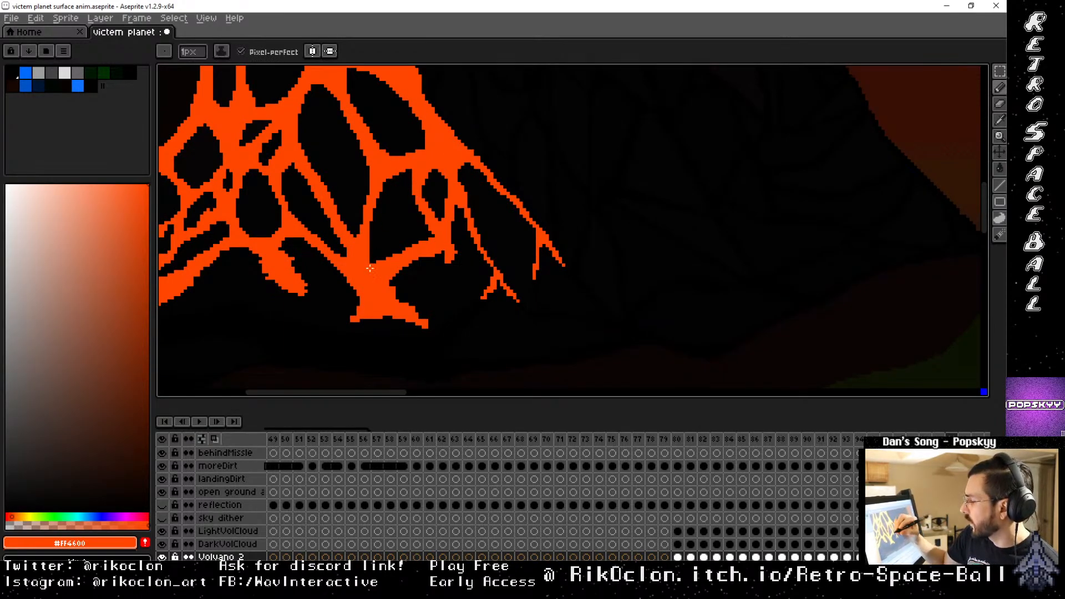
left_click_drag(361, 212, 456, 250)
left_click_drag(388, 308, 375, 288)
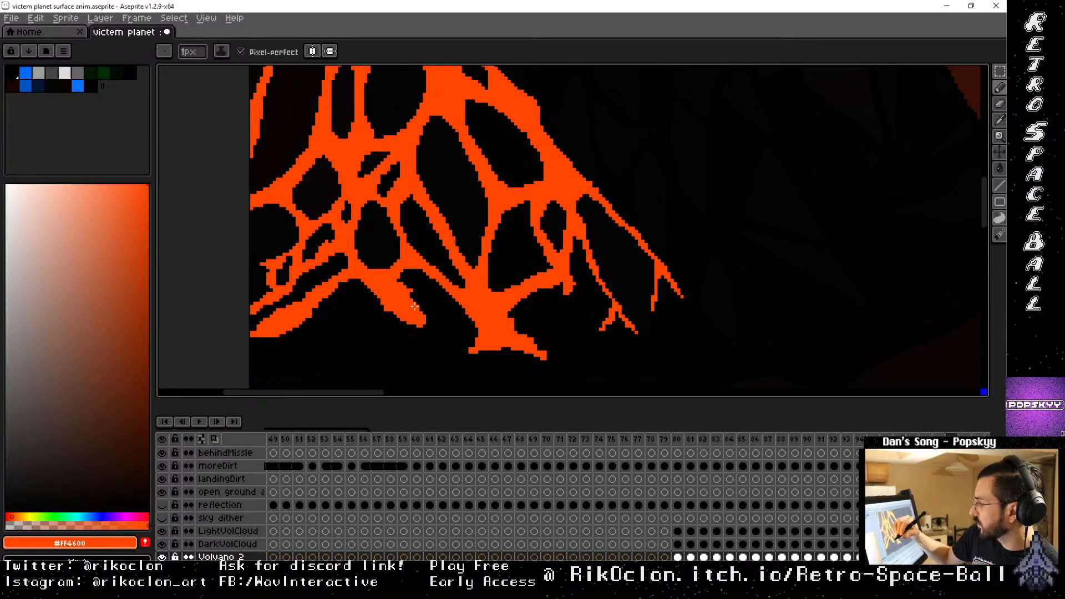
Thicken the forked ends of the two rightmost lava streams and extend their tips down the slope
key("space")
mouse_move(482, 281)
left_mouse_down()
mouse_move(524, 281)
mouse_move(302, 304)
left_mouse_up()
left_click_drag(550, 210, 470, 145)
mouse_move(359, 273)
left_mouse_down()
mouse_move(372, 287)
mouse_move(351, 258)
left_mouse_up()
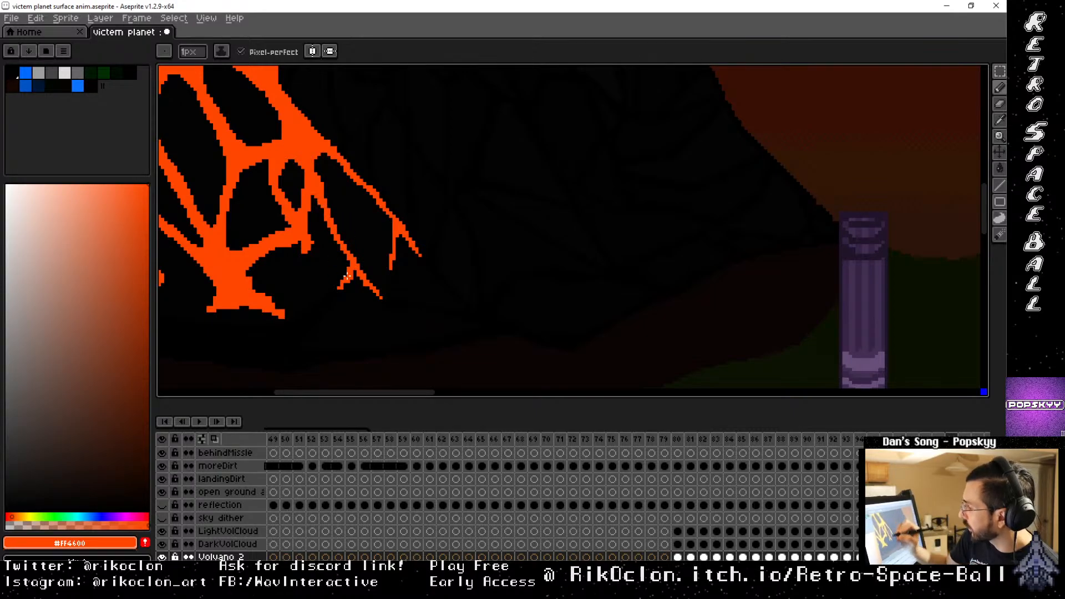
left_click_drag(341, 286, 332, 297)
mouse_move(393, 272)
left_mouse_down()
mouse_move(392, 282)
mouse_move(392, 237)
mouse_move(426, 262)
left_mouse_up()
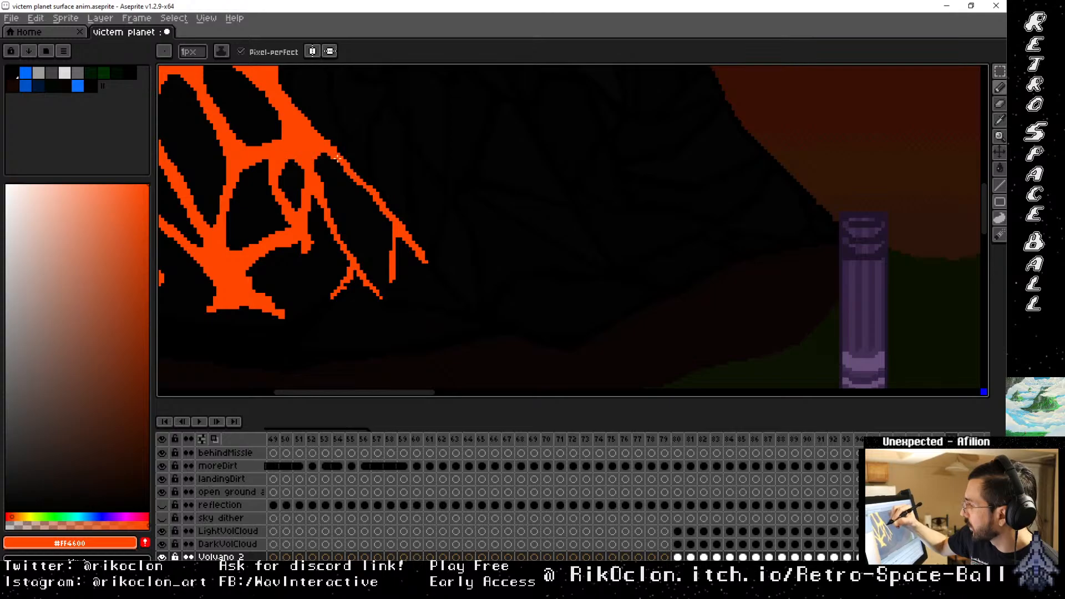
Widen the rightmost lava stream along its outer edge, from the lower fork up towards the crater
scroll(409, 302, "up", 3)
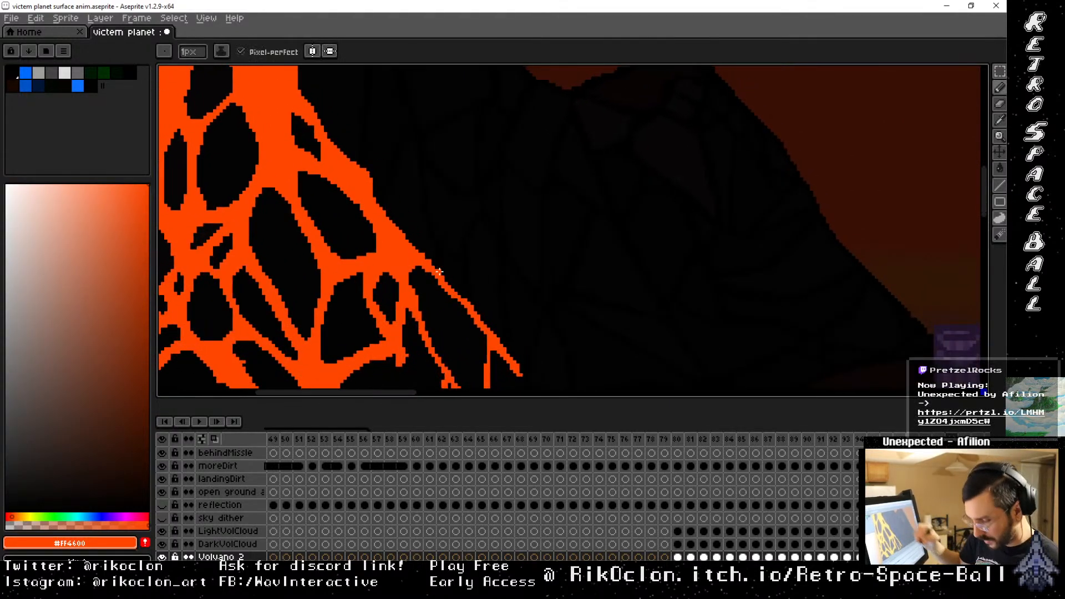
scroll(439, 271, "down", 1)
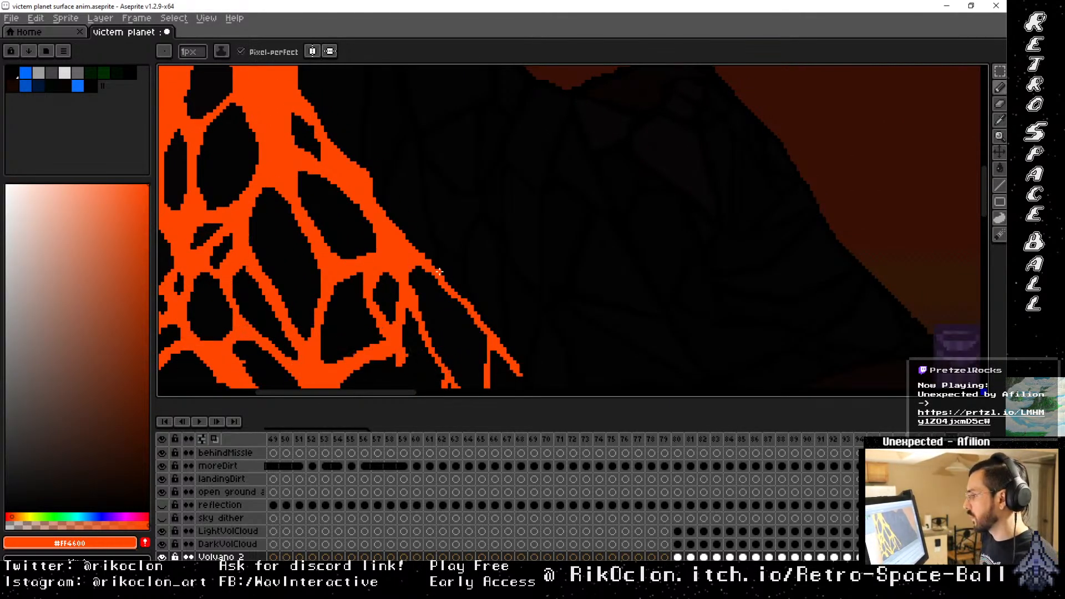
key("Right")
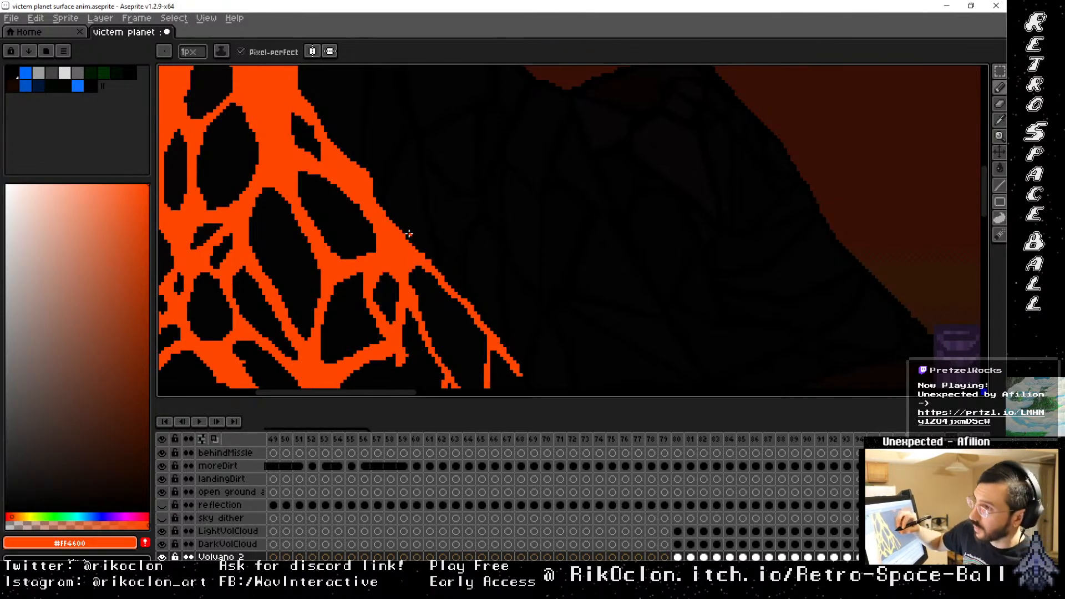
left_click_drag(439, 271, 387, 234)
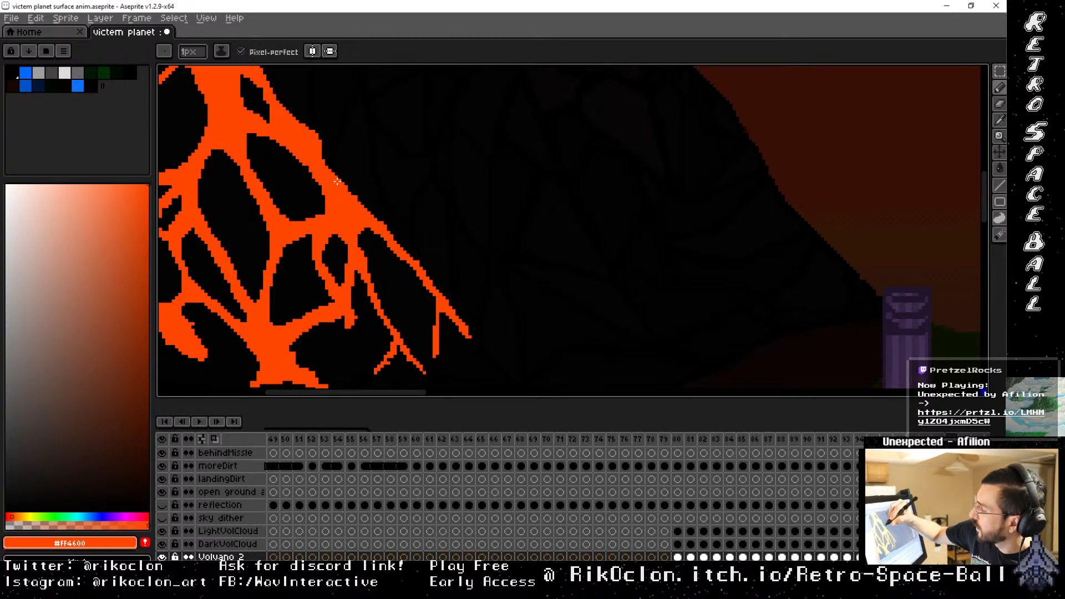
left_click_drag(305, 131, 344, 221)
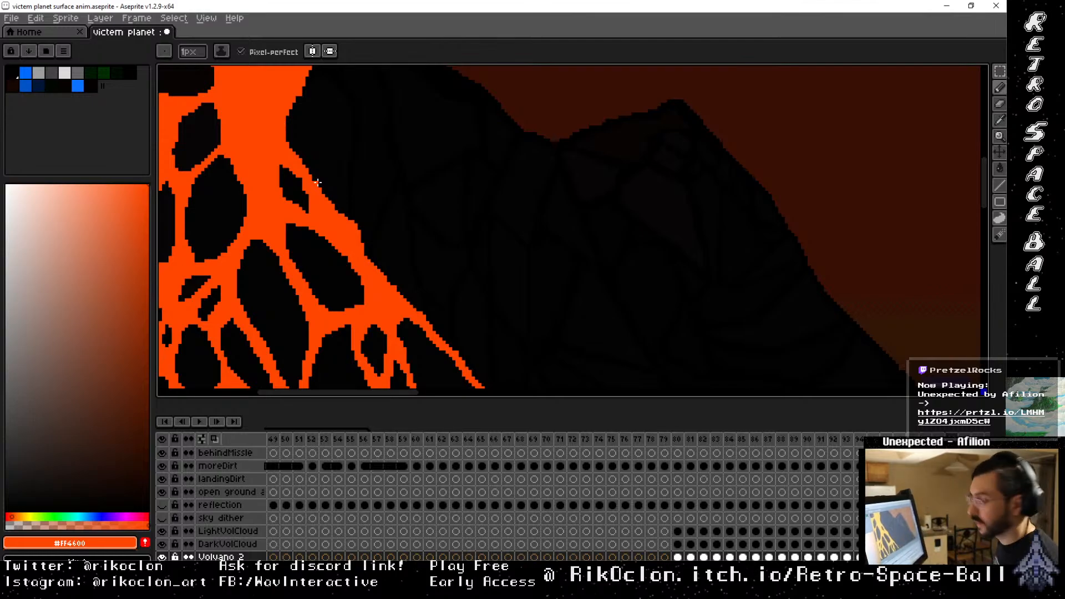
left_click_drag(318, 183, 368, 243)
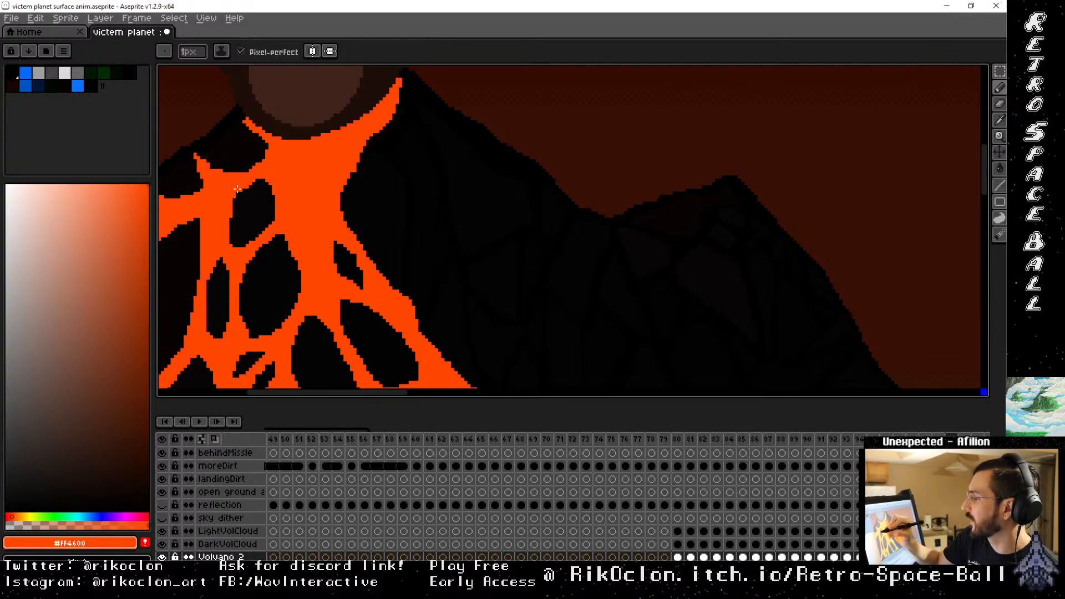
Inspect the lava tips at the volcano's foot and compare their shapes across frames 00, 01 and 02
key("space")
left_click_drag(523, 320, 511, 205)
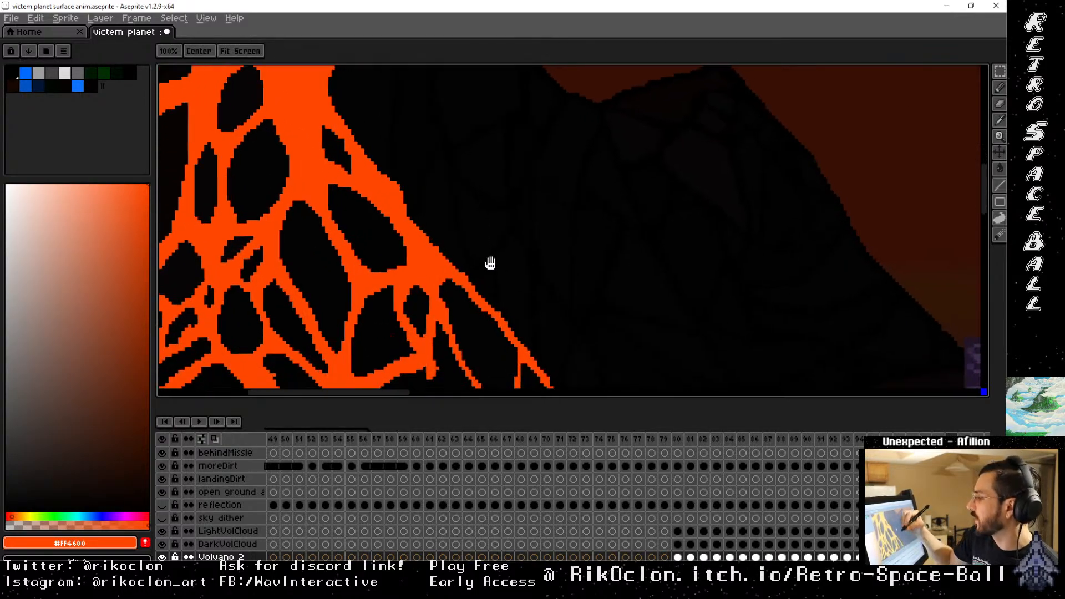
left_click_drag(490, 263, 453, 225)
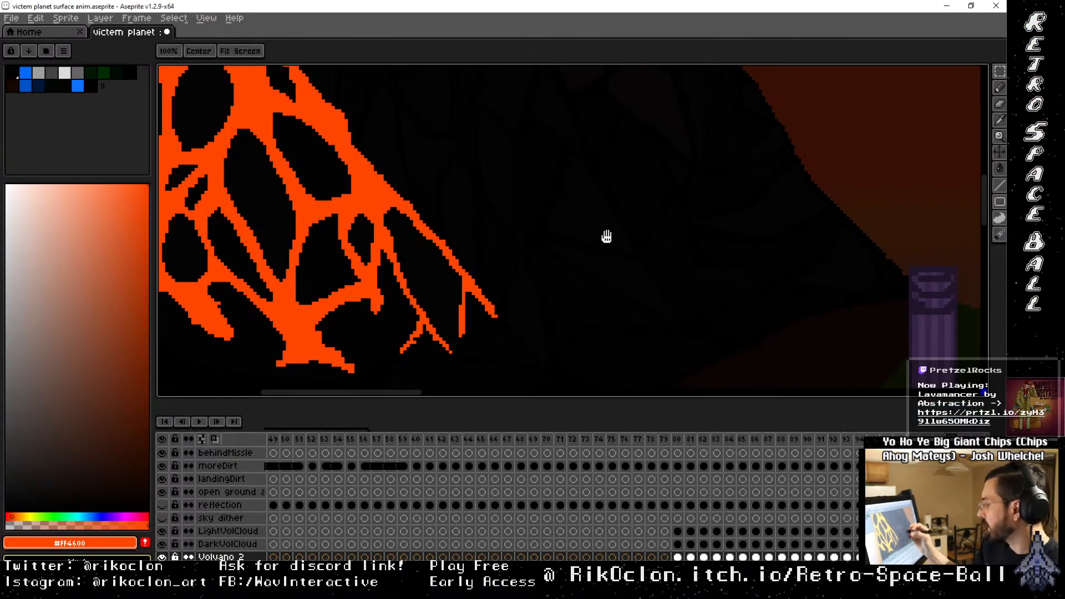
mouse_move(606, 238)
left_mouse_down()
mouse_move(513, 238)
mouse_move(540, 235)
mouse_move(498, 151)
left_mouse_up()
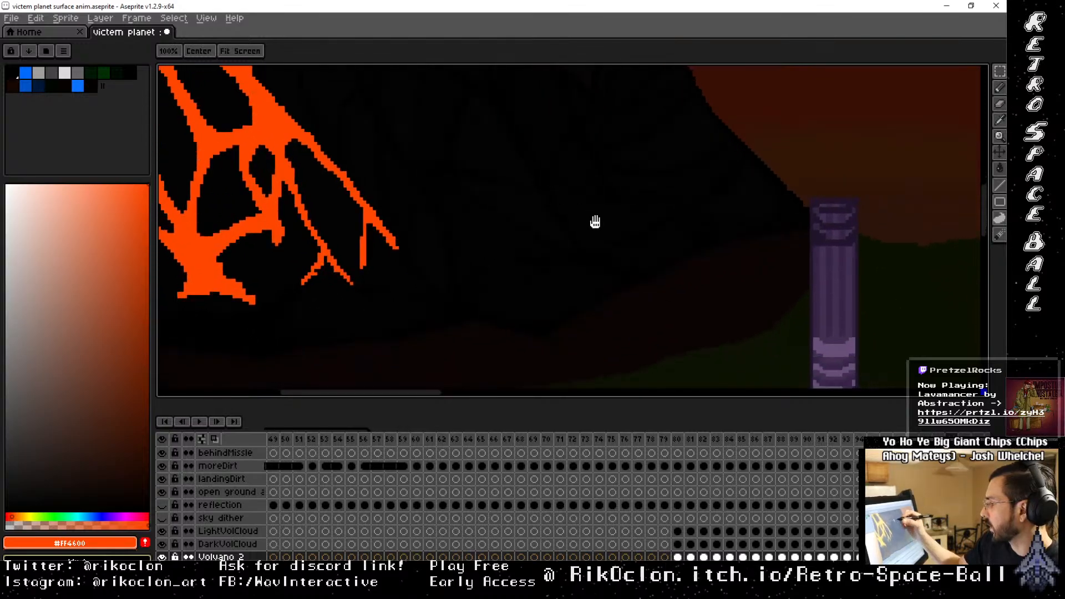
left_click_drag(648, 243, 597, 247)
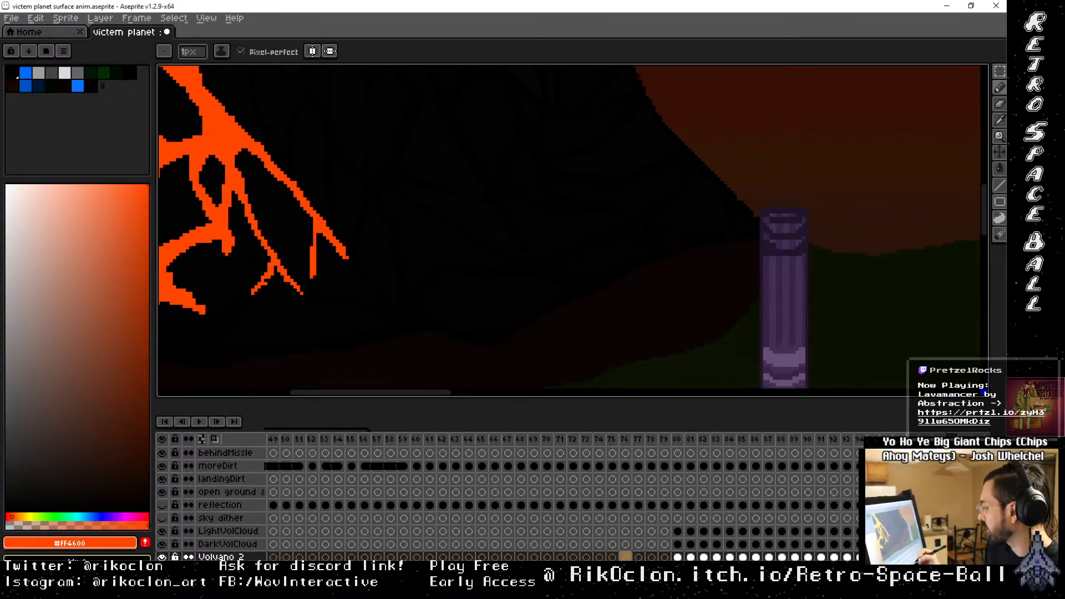
scroll(561, 499, "right", 18)
scroll(560, 499, "left", 5)
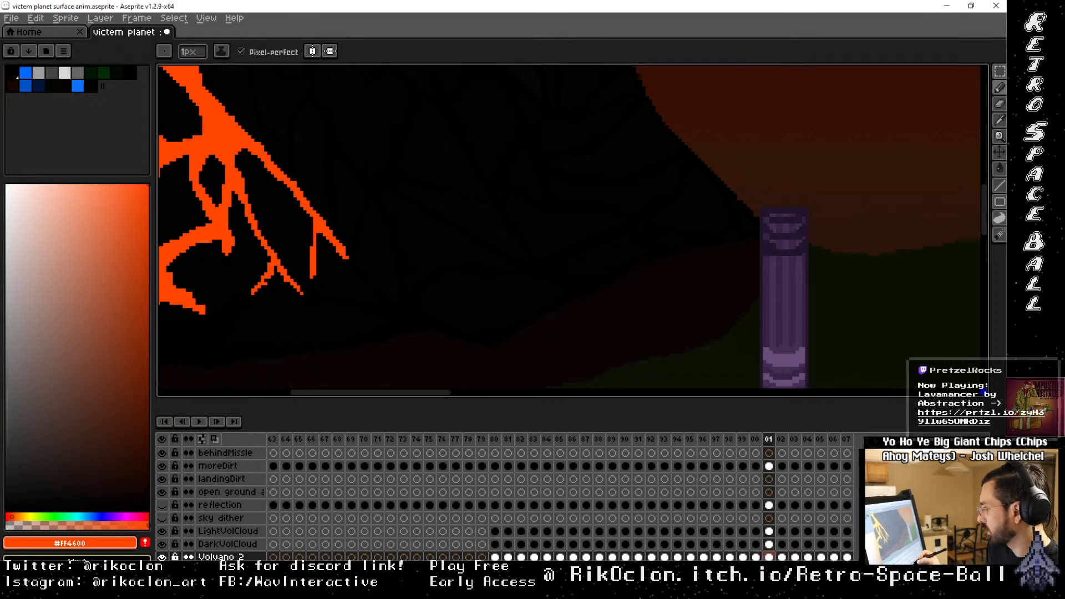
left_click_drag(694, 554, 705, 554)
key("Left")
key("Left")
key("Left")
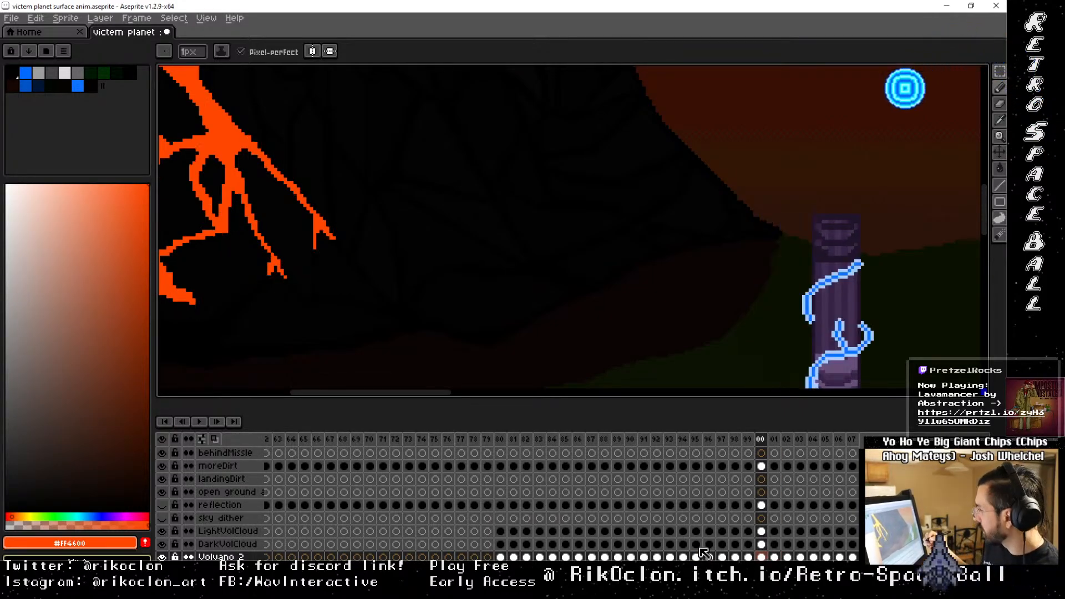
key("Right")
key("Right")
key("Right")
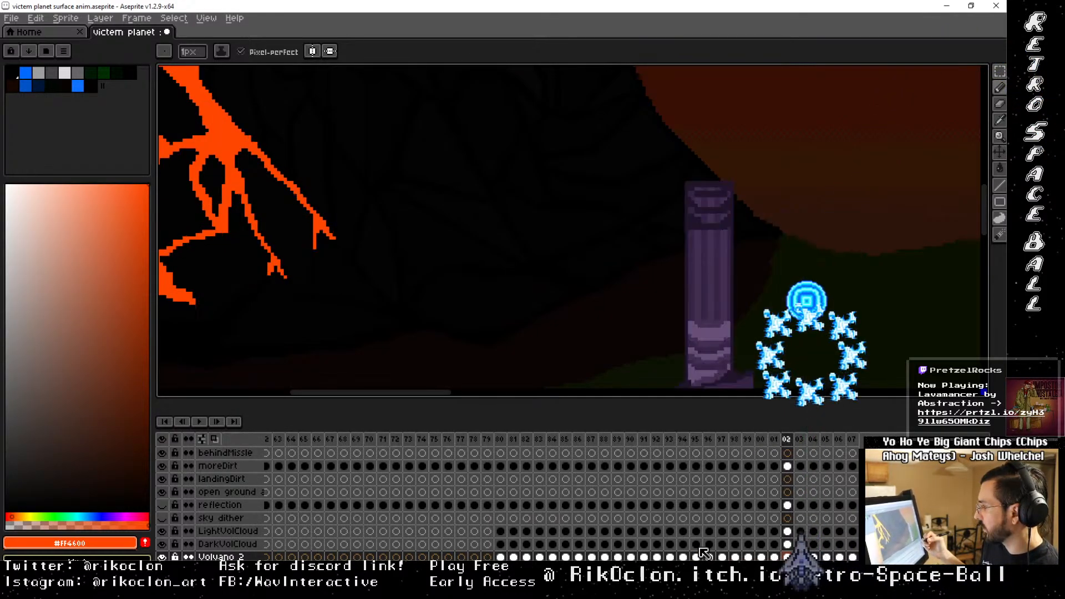
key("Right")
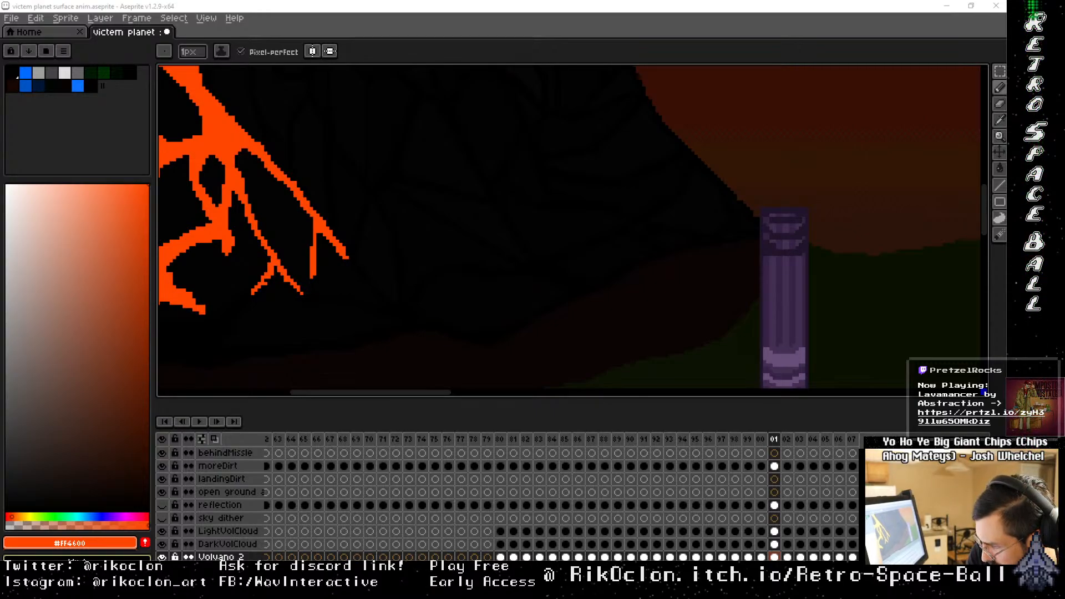
Flip back and forth between frame 01 and its neighbouring frames to examine how the lava streams advance
key("alt+Tab")
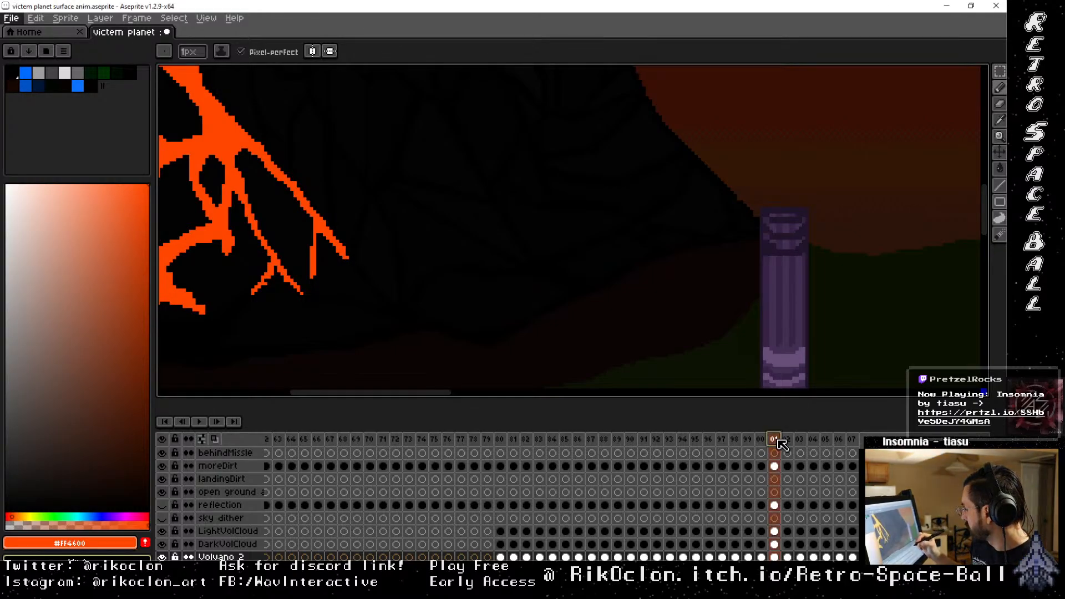
key("Left")
key("Right")
key("Right")
key("Left")
key("Left")
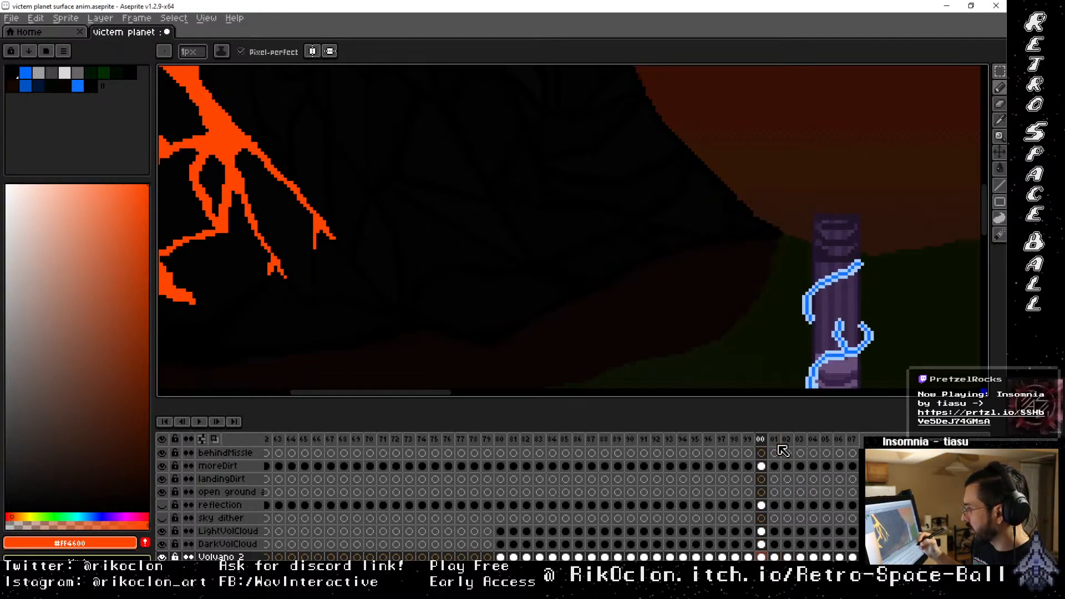
key("Right")
key("Left")
key("Right")
key("Right")
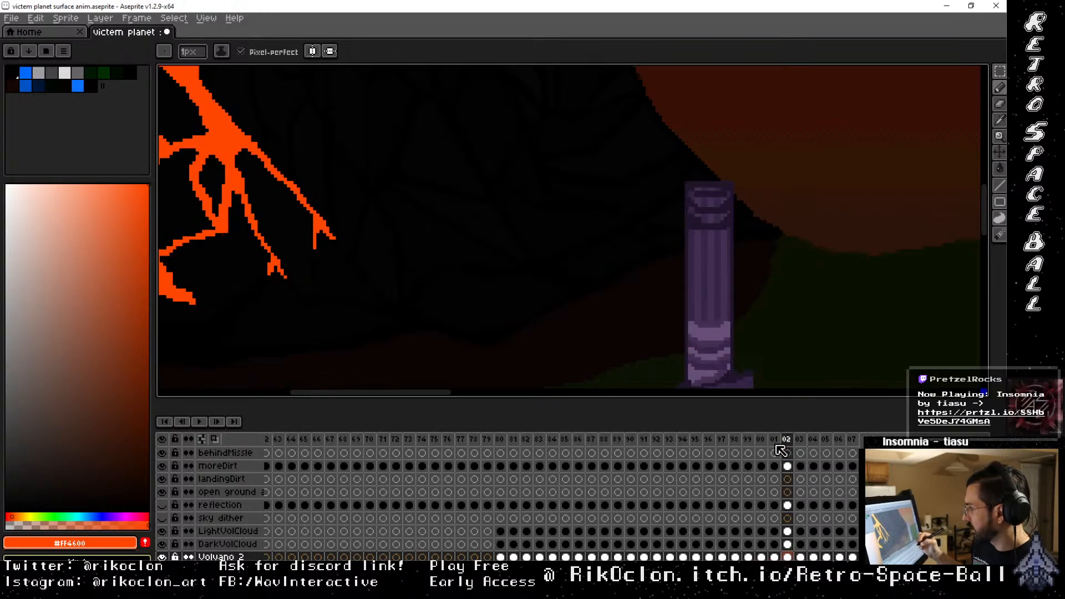
key("Left")
key("Right")
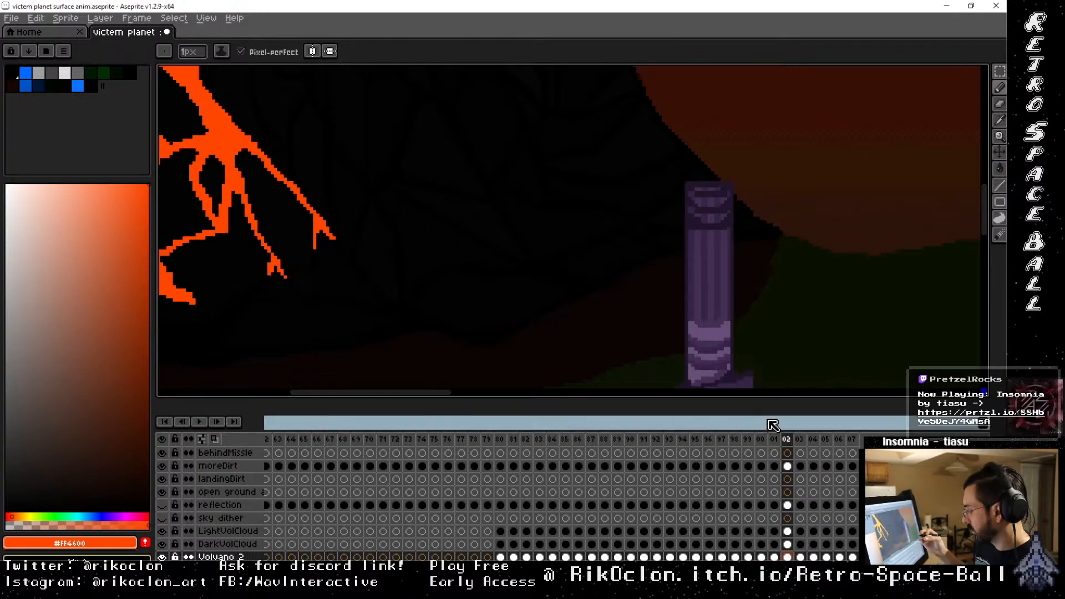
key("Left")
key("Right")
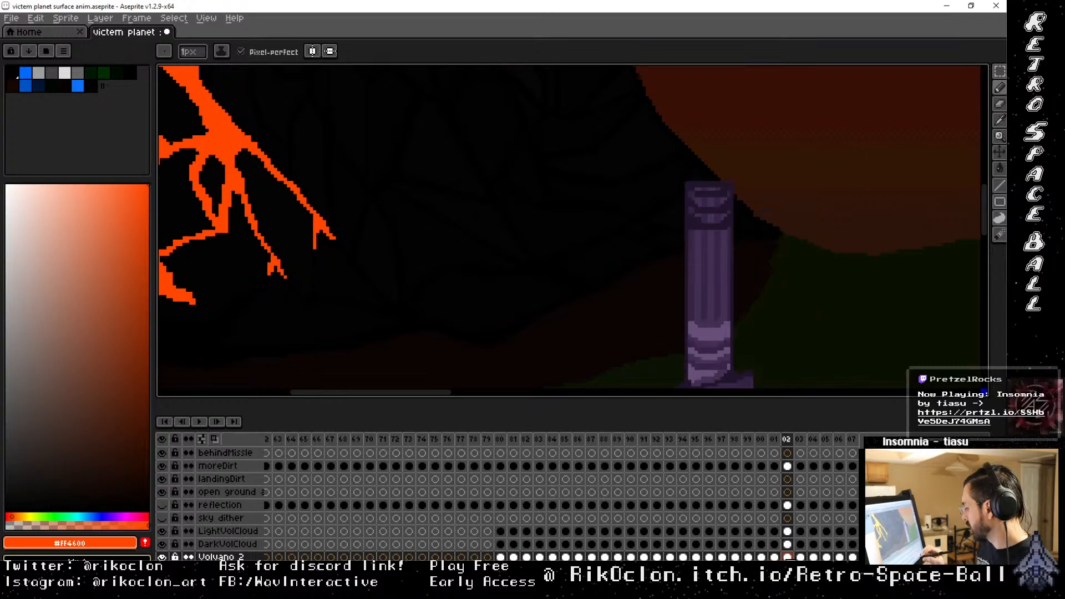
key("Left")
key("Right")
key("Left")
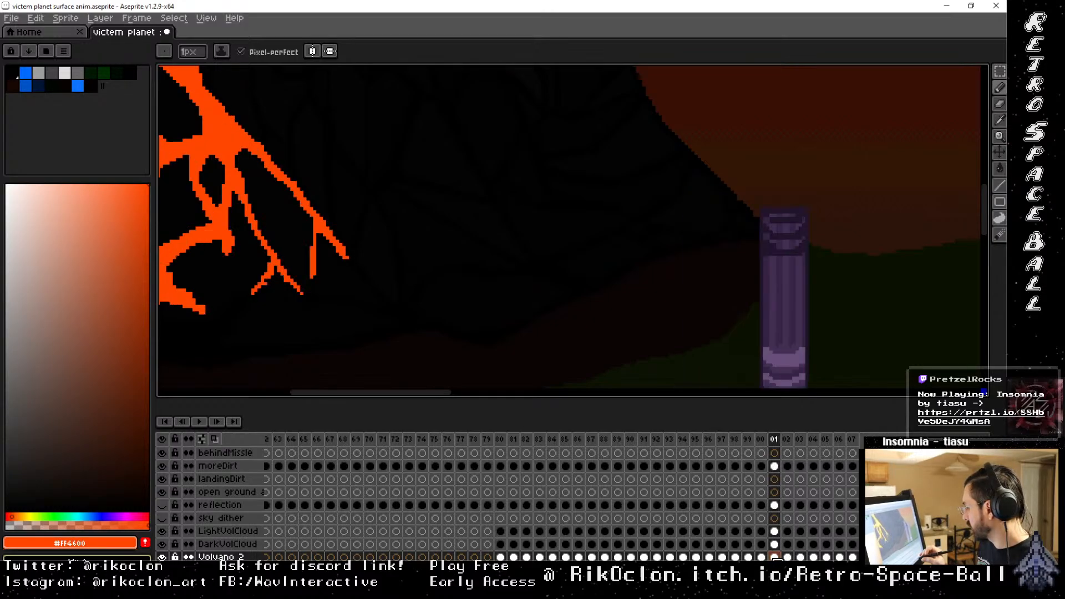
left_click_drag(777, 557, 854, 557)
left_click(876, 545)
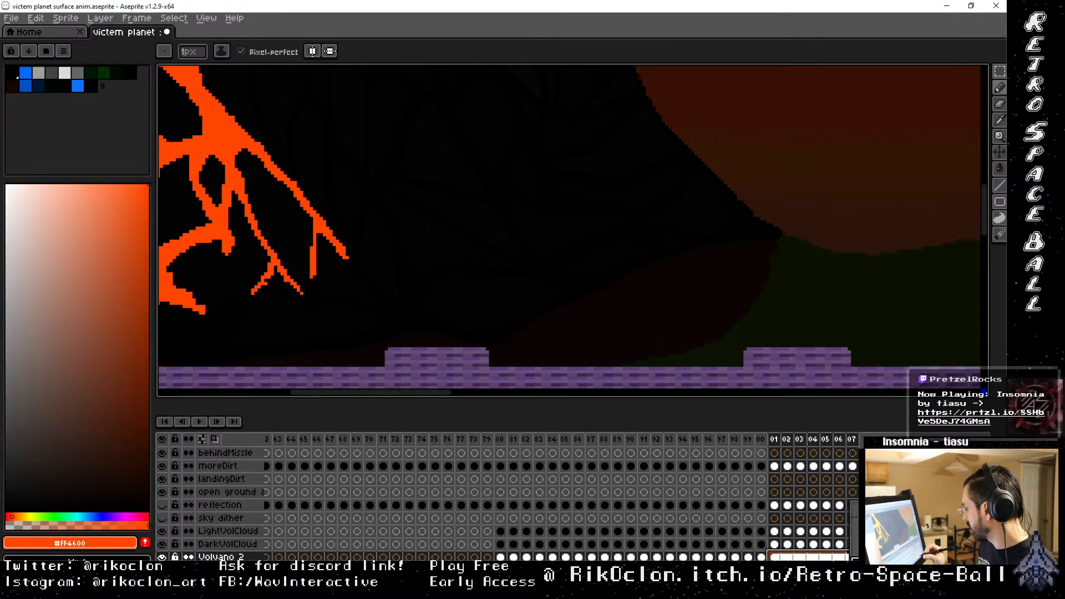
left_click(876, 532)
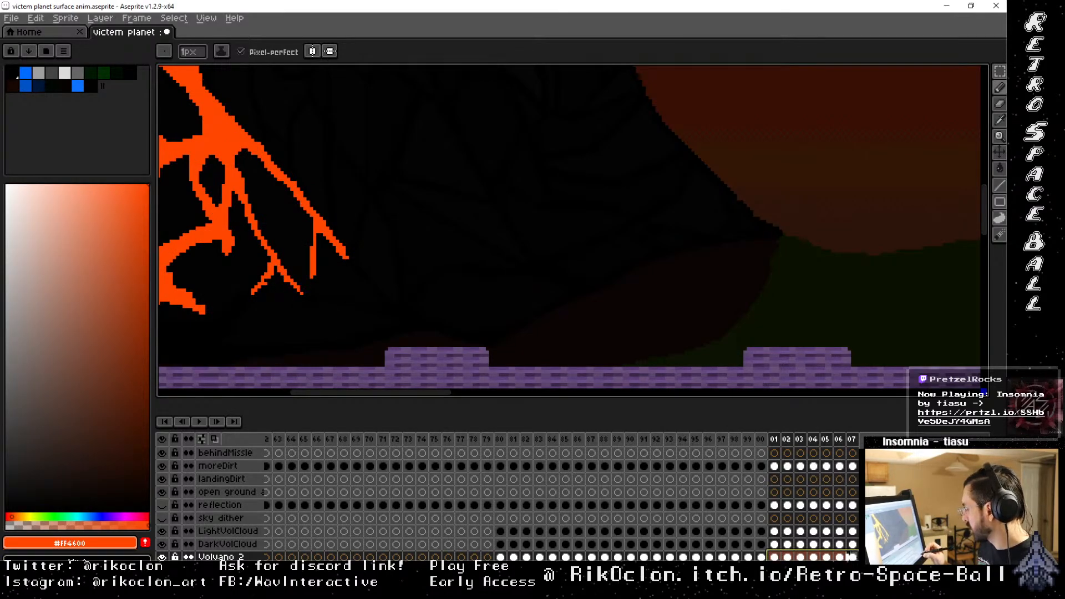
key("ctrl+z")
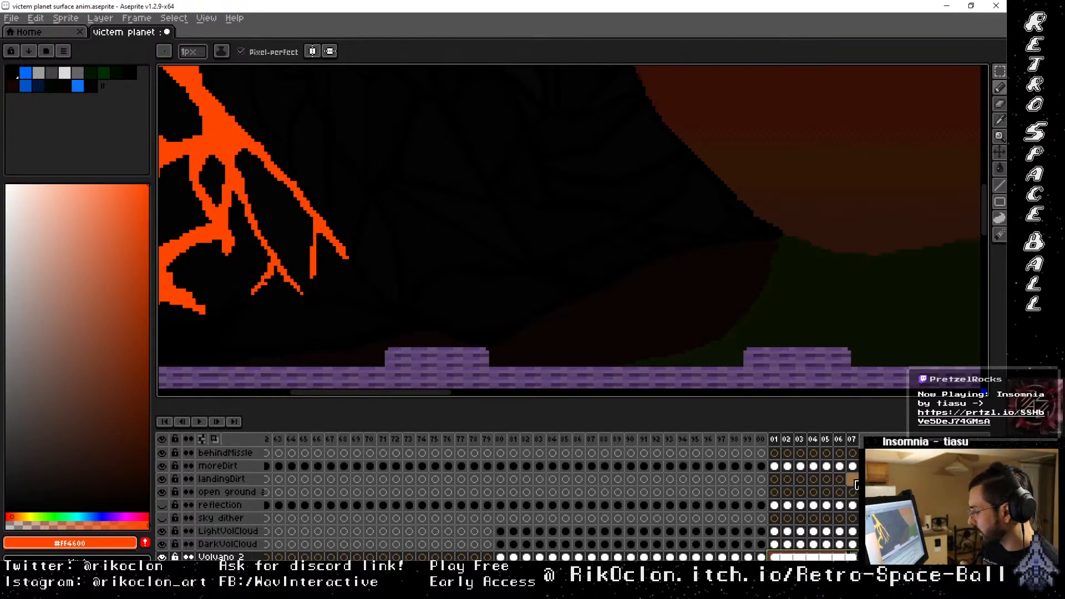
Examine the green volcano at the far end of the scene and check the Volcano 2 layer's visibility
left_click_drag(754, 243, 198, 279)
left_click_drag(818, 240, 174, 312)
left_click_drag(737, 250, 207, 257)
mouse_move(887, 252)
left_mouse_down()
mouse_move(544, 214)
mouse_move(219, 230)
left_mouse_up()
left_click_drag(849, 237, 772, 197)
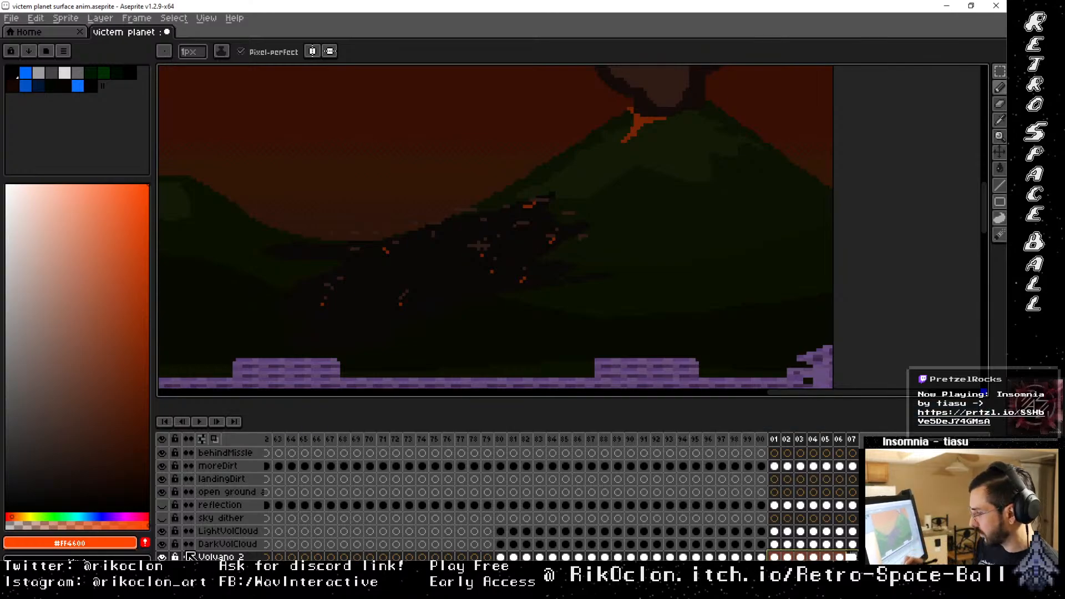
left_click(162, 556)
left_click(162, 557)
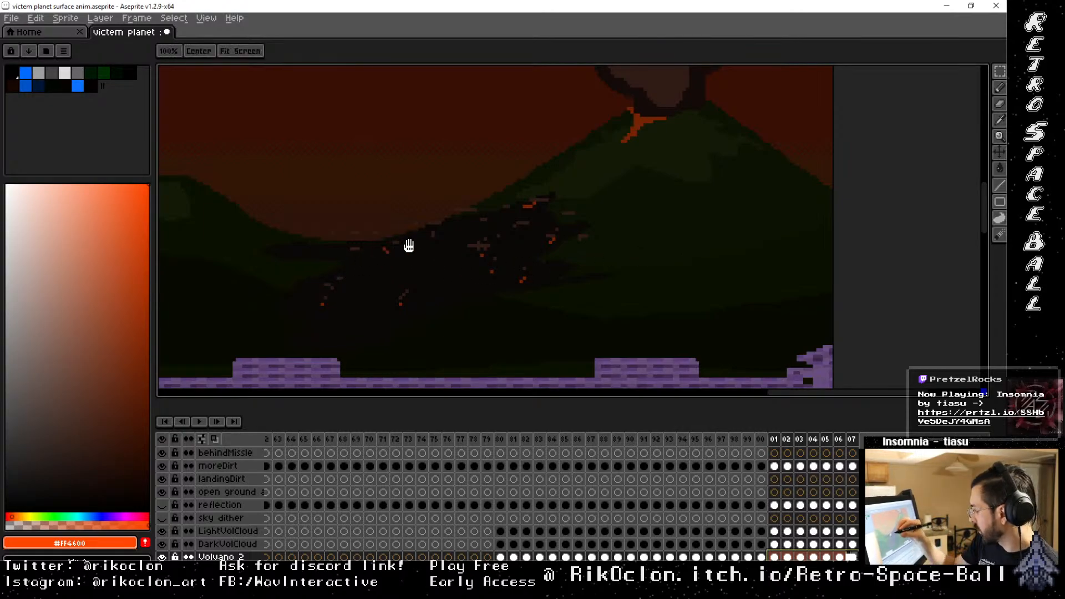
left_click_drag(409, 245, 930, 223)
mouse_move(408, 271)
left_mouse_down()
mouse_move(489, 267)
mouse_move(1026, 320)
mouse_move(587, 255)
left_mouse_up()
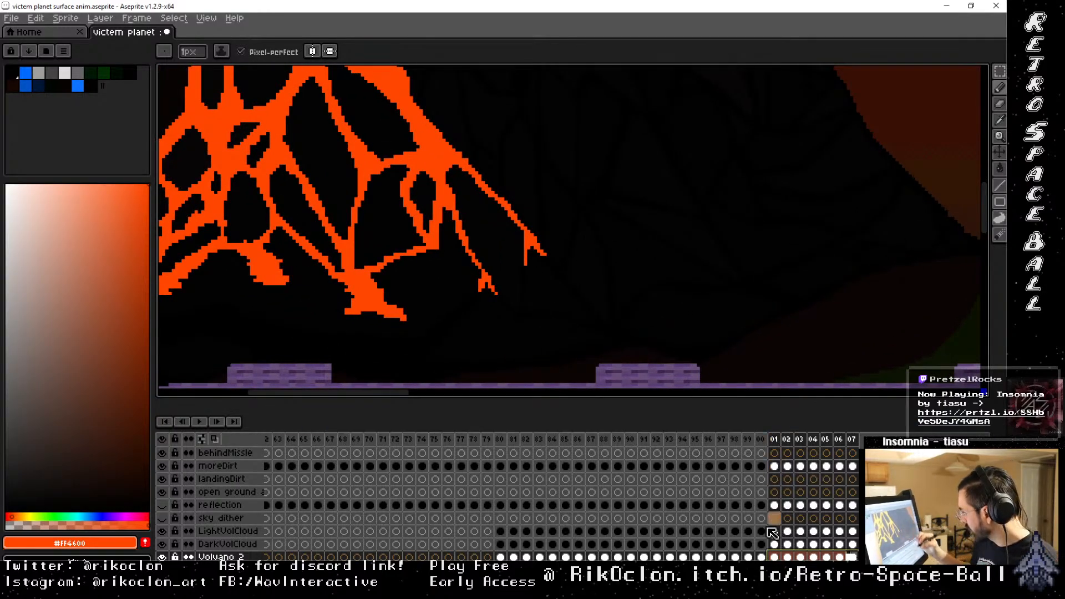
Compare the lava streams in frame 99 with those in frame 00
left_click(761, 557)
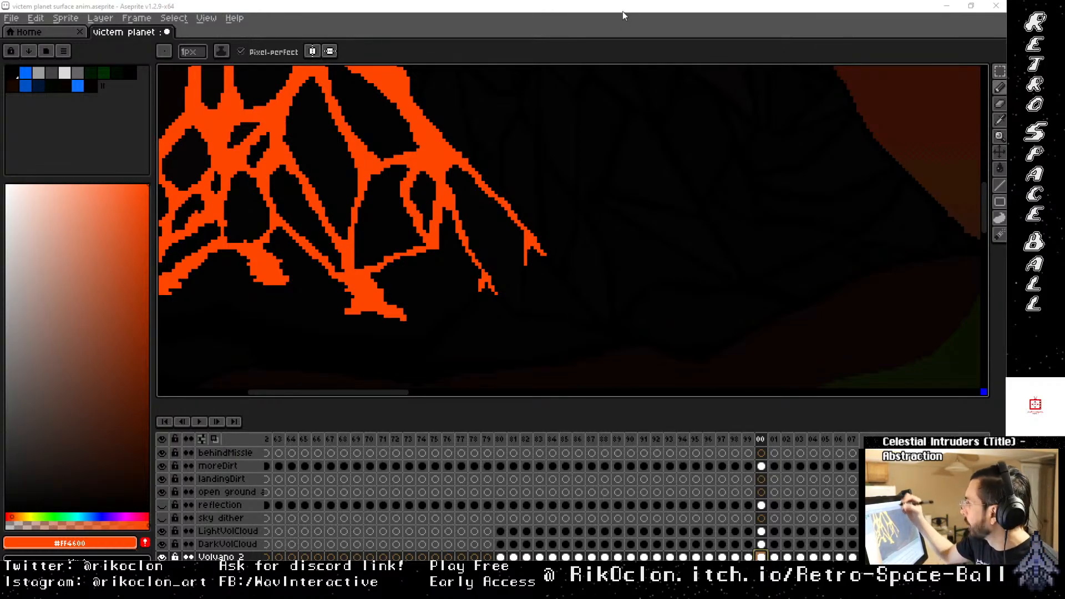
left_click(748, 440)
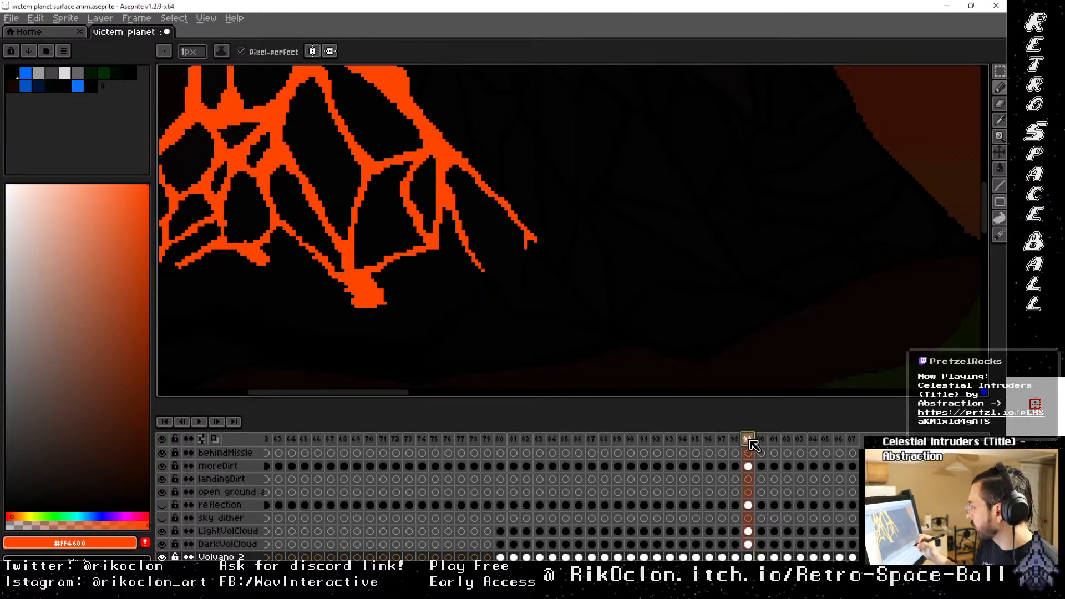
left_click(760, 440)
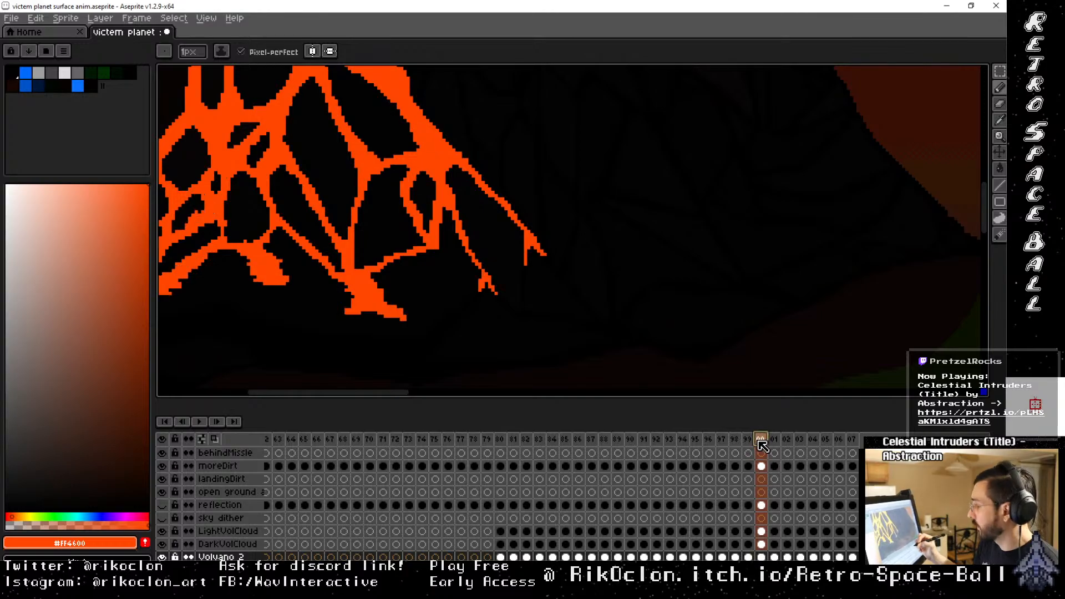
Select the orange lava in frame 01 with the Magic Wand and paste a copy in place into frame 02
key("w")
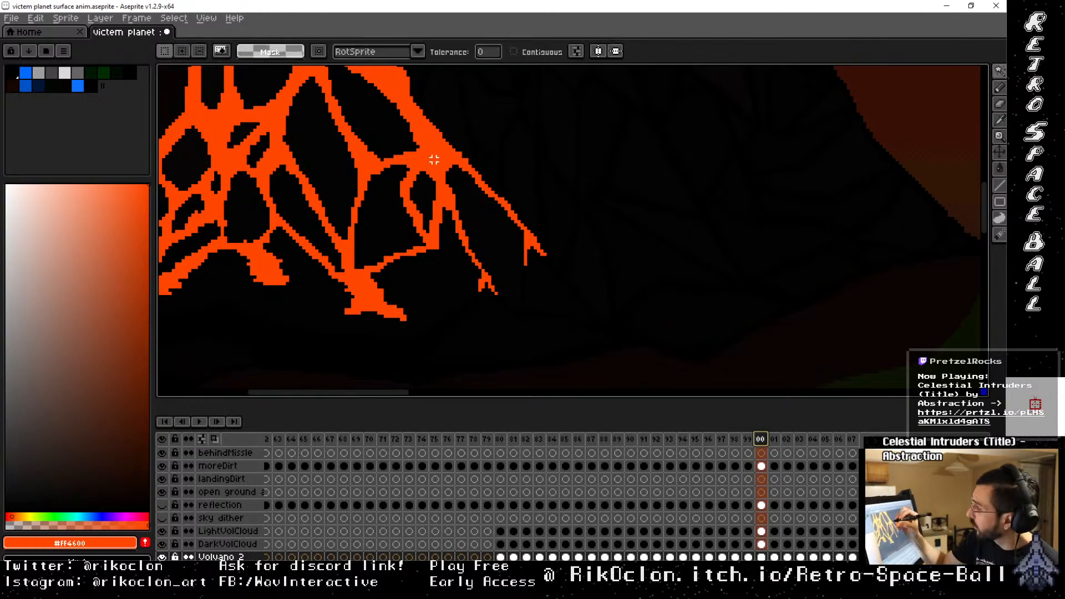
left_click(452, 170)
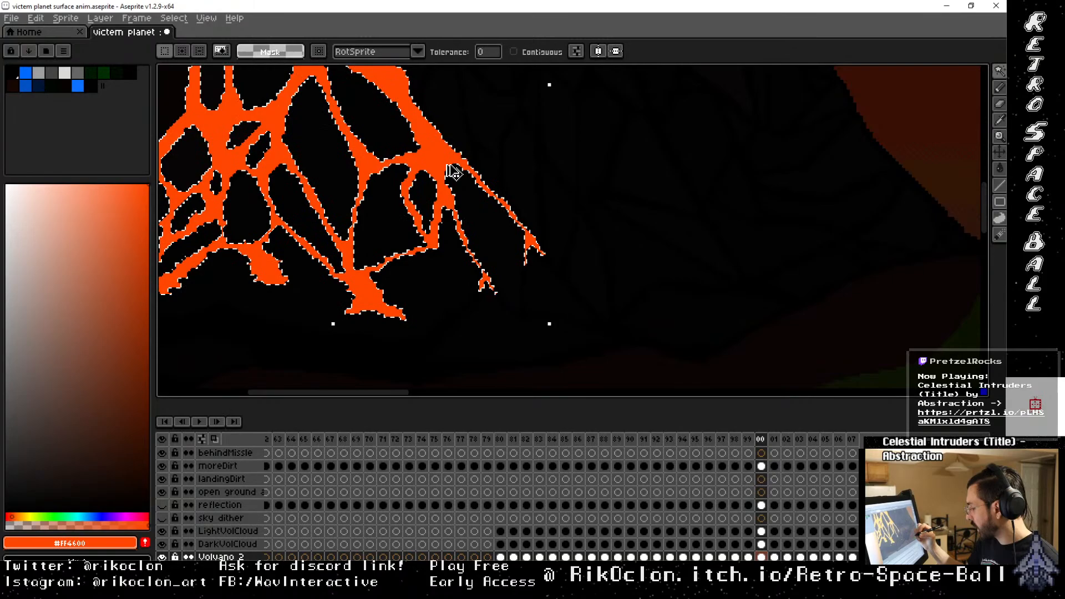
left_click(775, 556)
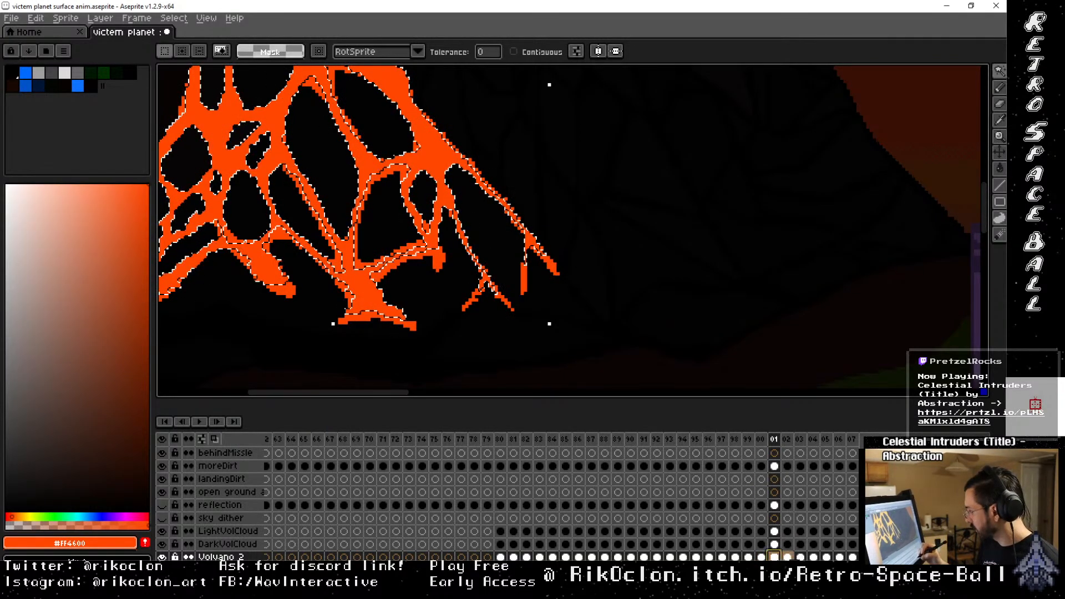
left_click(788, 556)
left_click(774, 556)
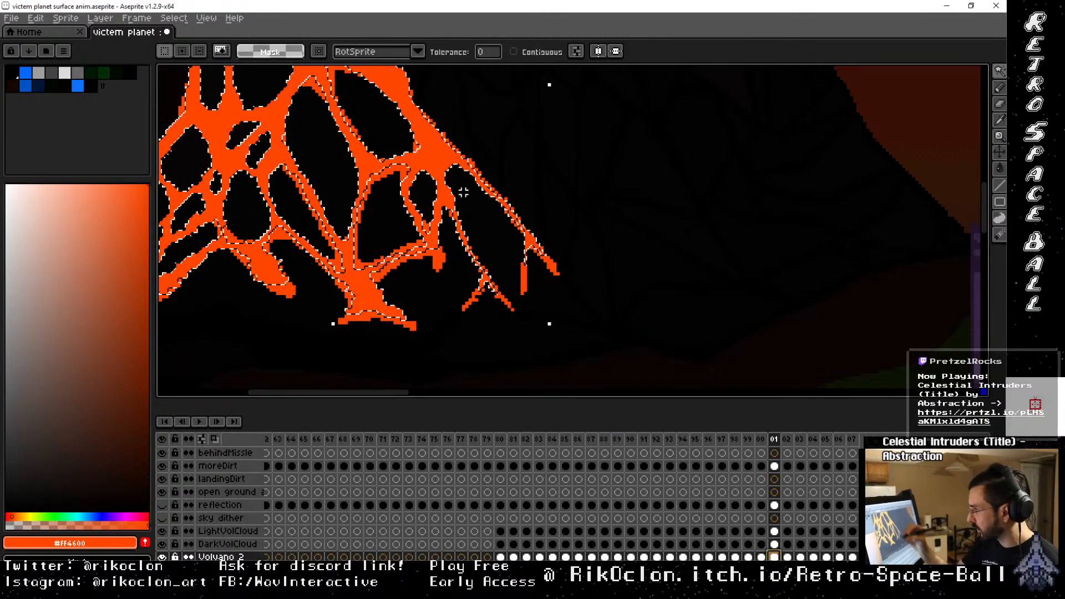
left_click(415, 327)
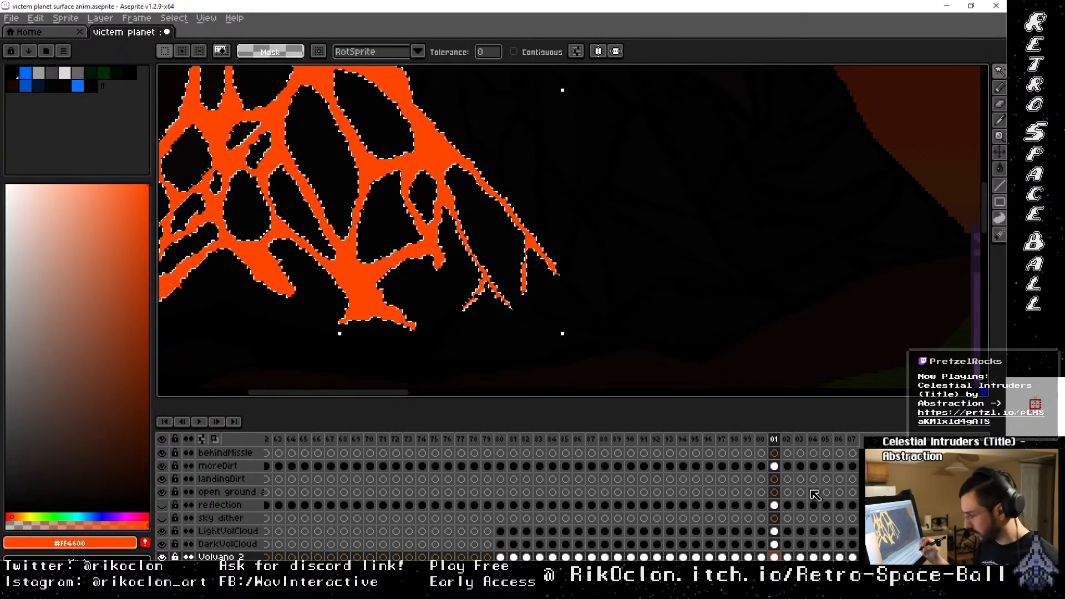
left_click(787, 439)
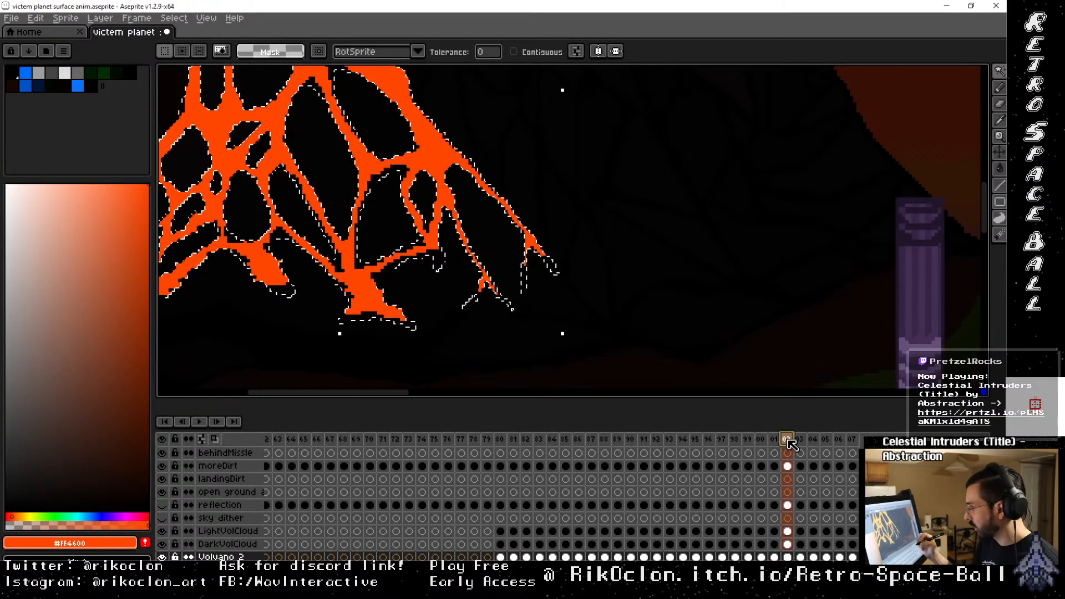
key("ctrl+v")
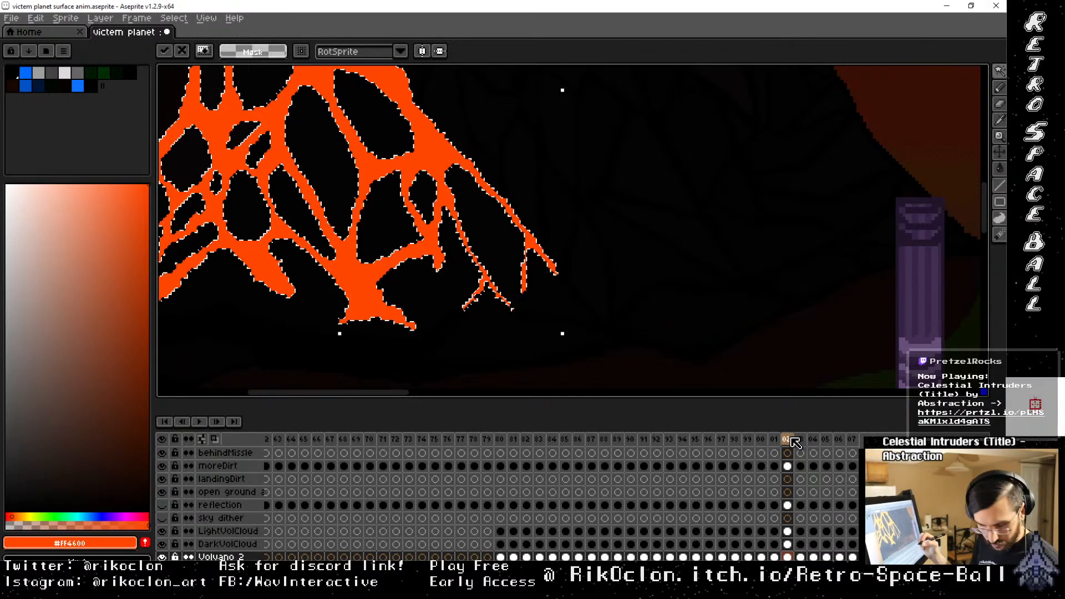
key("Return")
Extend the lower lava branch tips in frame 02 with the Pencil and thicken the thin forked stream at the volcano's lower slope
key("b")
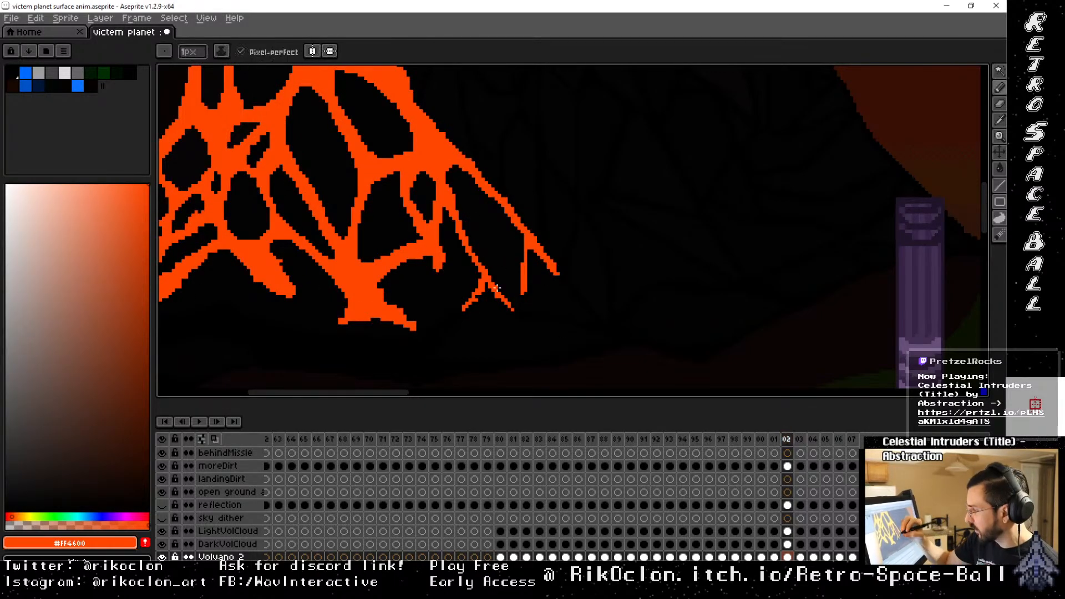
mouse_move(514, 314)
left_mouse_down()
mouse_move(521, 300)
mouse_move(568, 284)
left_mouse_up()
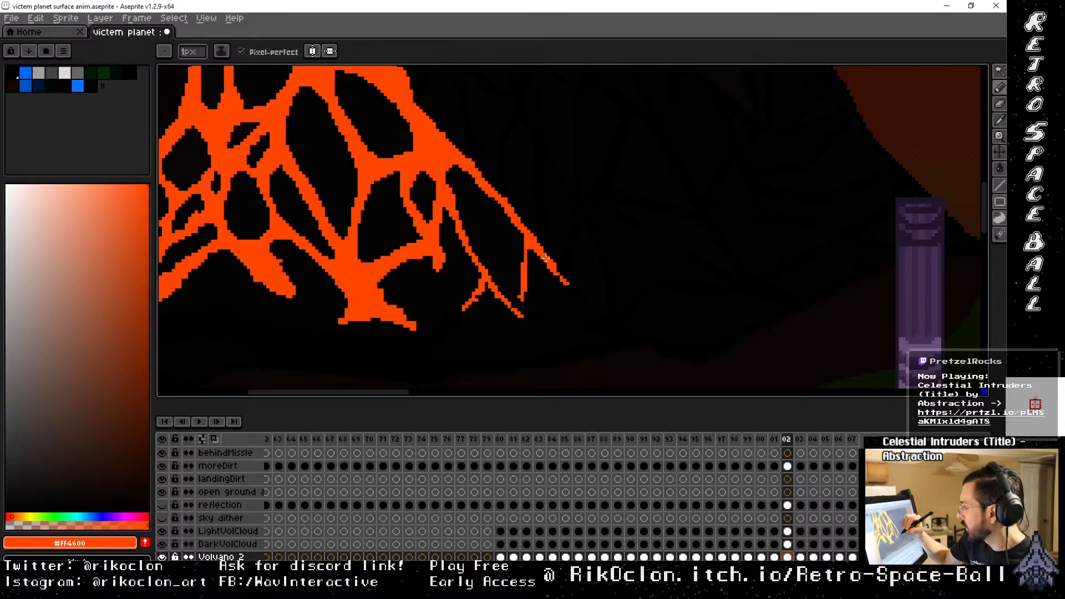
left_click_drag(466, 308, 421, 332)
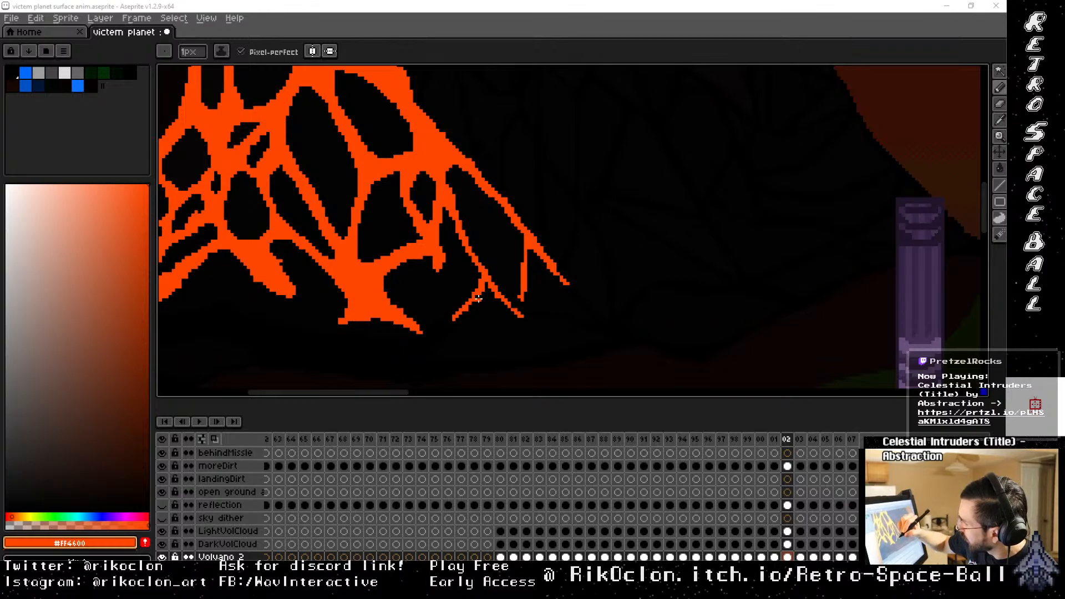
left_click_drag(481, 294, 476, 296)
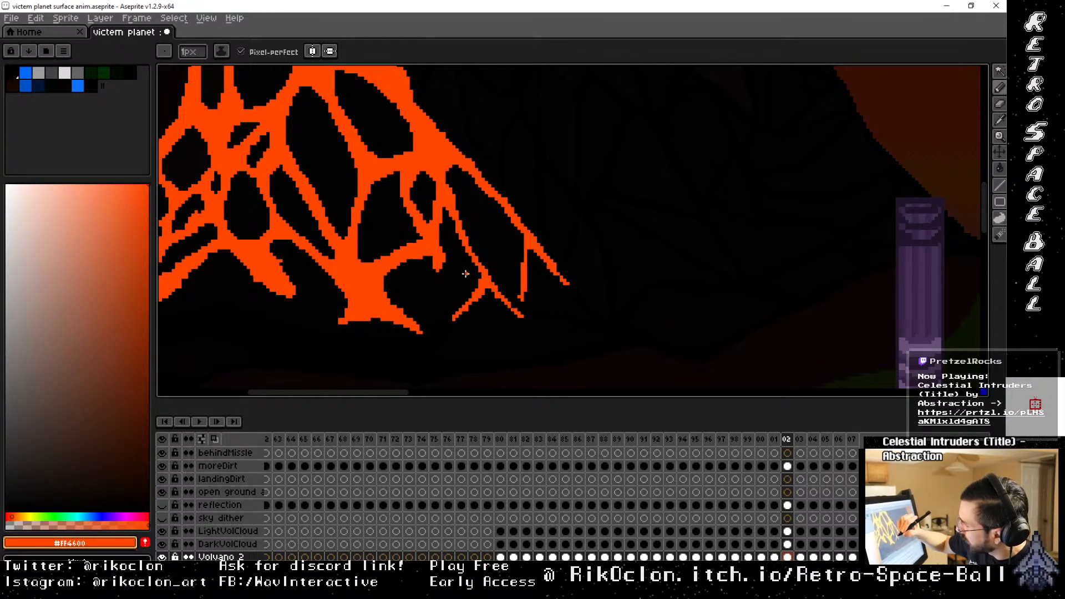
left_click_drag(473, 264, 481, 278)
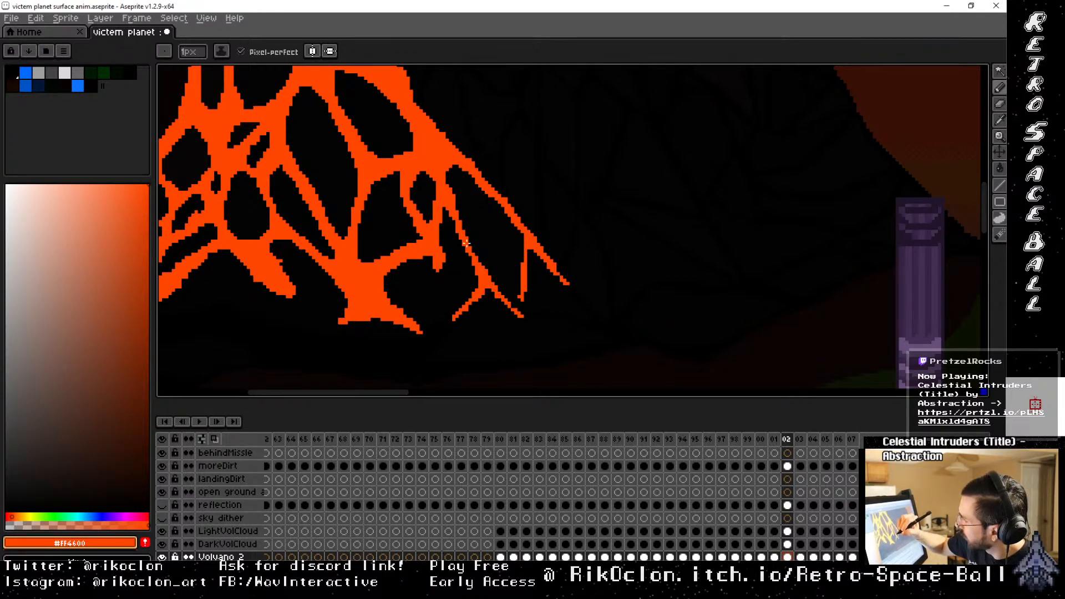
left_click_drag(453, 224, 448, 213)
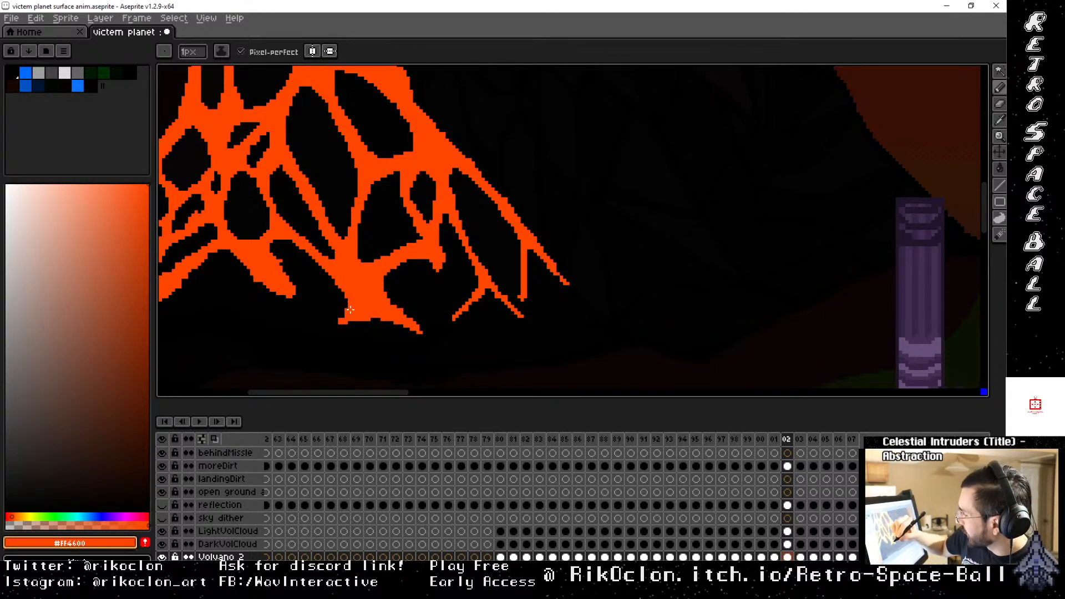
Thicken the undersides of the central and far-left lava flows in frame 02 so they reach farther down the slope
left_click_drag(343, 312, 343, 291)
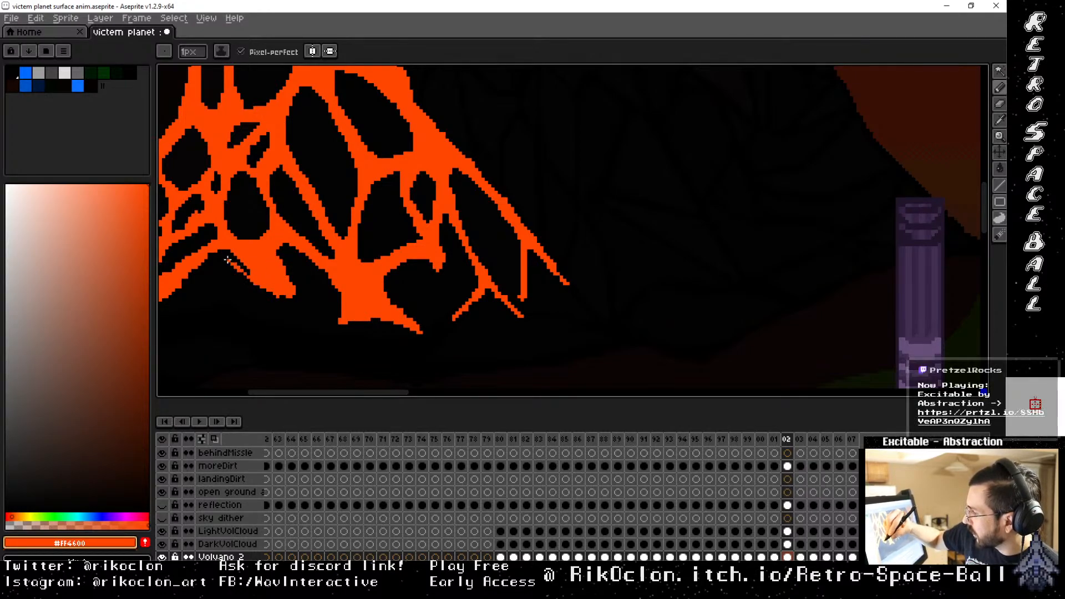
mouse_move(223, 252)
left_mouse_down()
mouse_move(240, 267)
mouse_move(232, 243)
left_mouse_up()
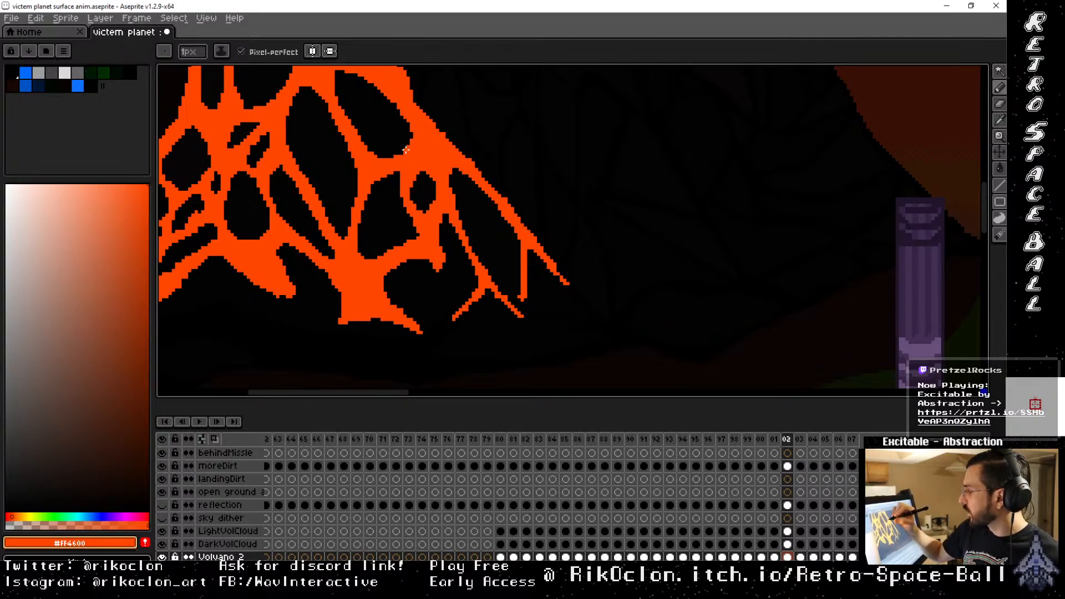
scroll(405, 120, "up", 1)
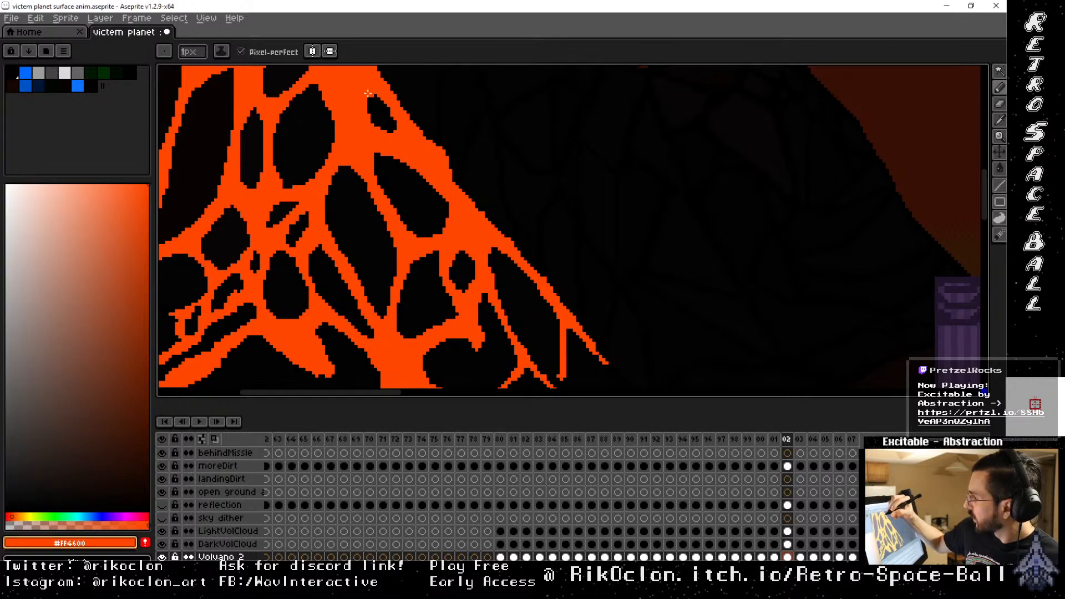
mouse_move(354, 97)
left_mouse_down()
mouse_move(399, 119)
mouse_move(414, 110)
mouse_move(452, 207)
mouse_move(480, 132)
left_mouse_up()
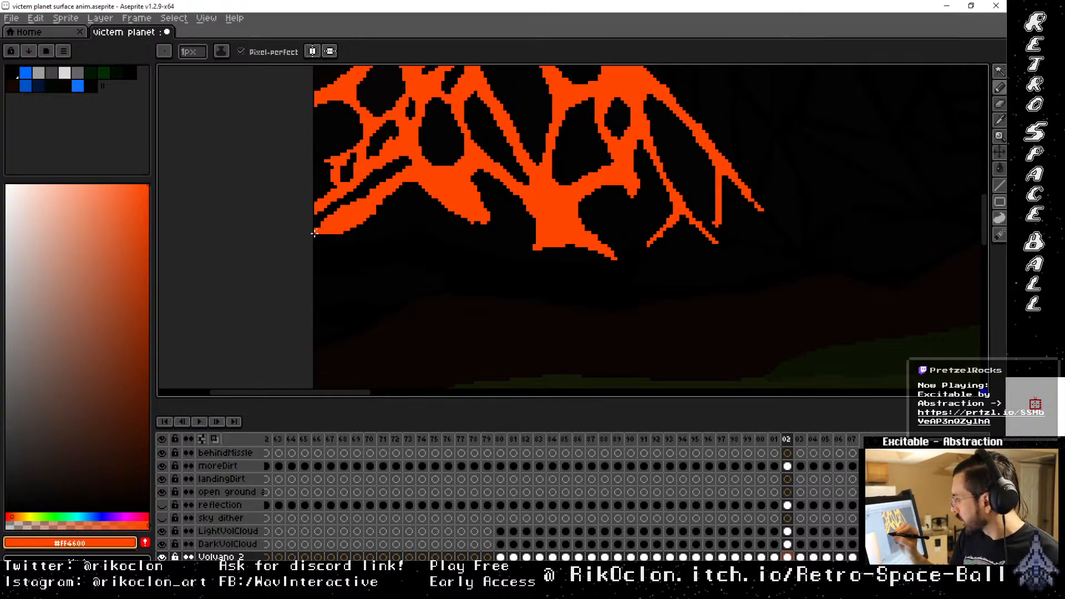
mouse_move(323, 234)
left_mouse_down()
mouse_move(338, 236)
mouse_move(319, 243)
left_mouse_up()
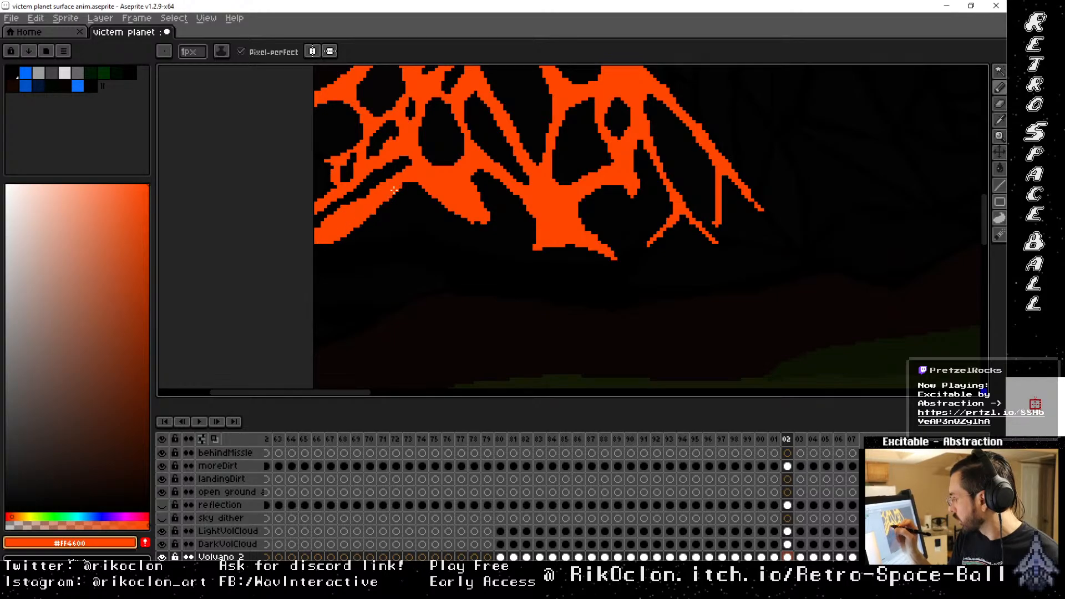
mouse_move(408, 185)
left_mouse_down()
mouse_move(478, 223)
mouse_move(464, 222)
left_mouse_up()
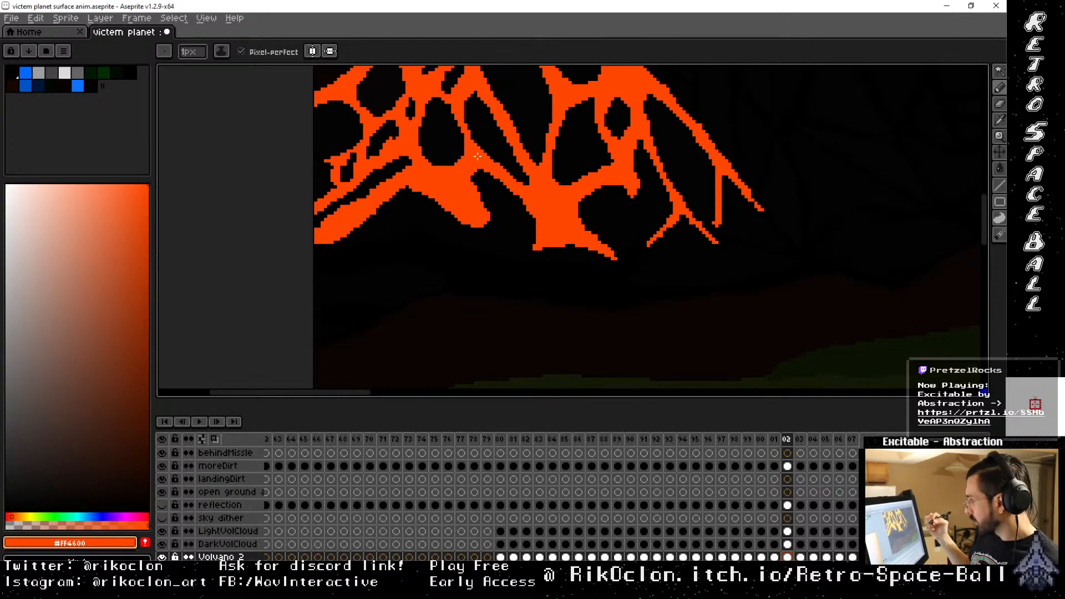
Narrow the small rock gaps in the lower-left lava of frame 02, checking the growth against frame 01
key("Left")
key("Right")
key("Left")
key("Right")
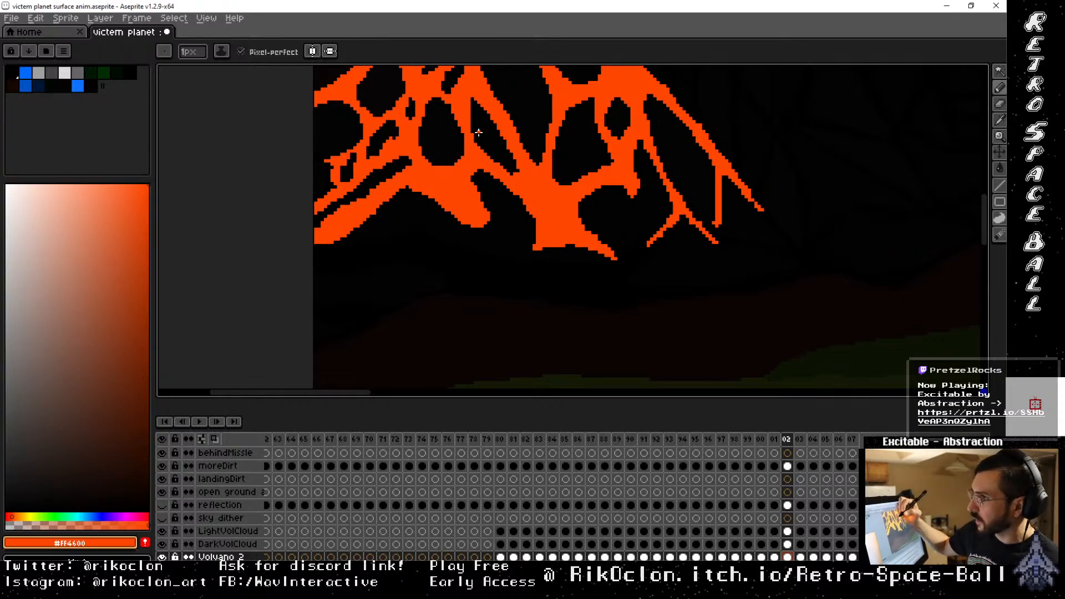
key("Left")
key("Right")
key("Left")
key("Right")
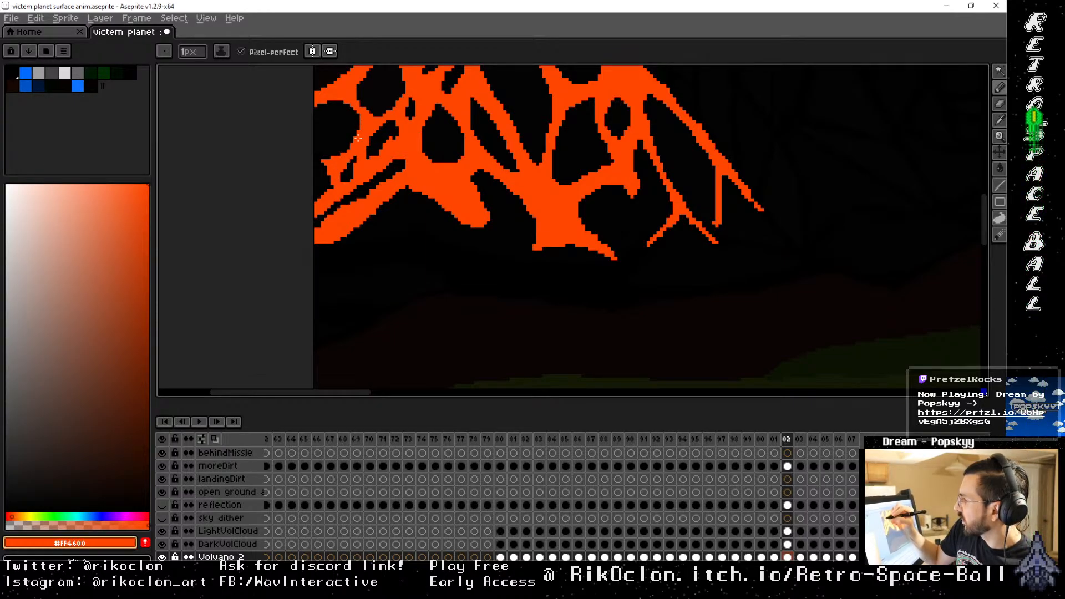
left_click_drag(387, 126, 367, 143)
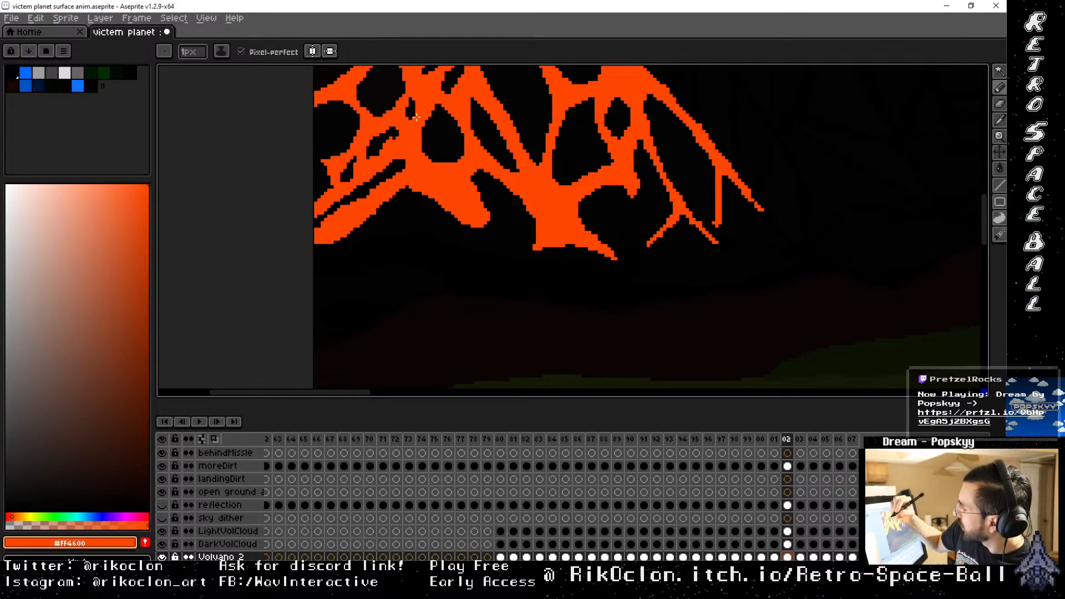
Thicken the lava along the edge of the rock gap beside the small oval gap in frame 02, comparing with frame 01
left_click_drag(485, 160, 476, 328)
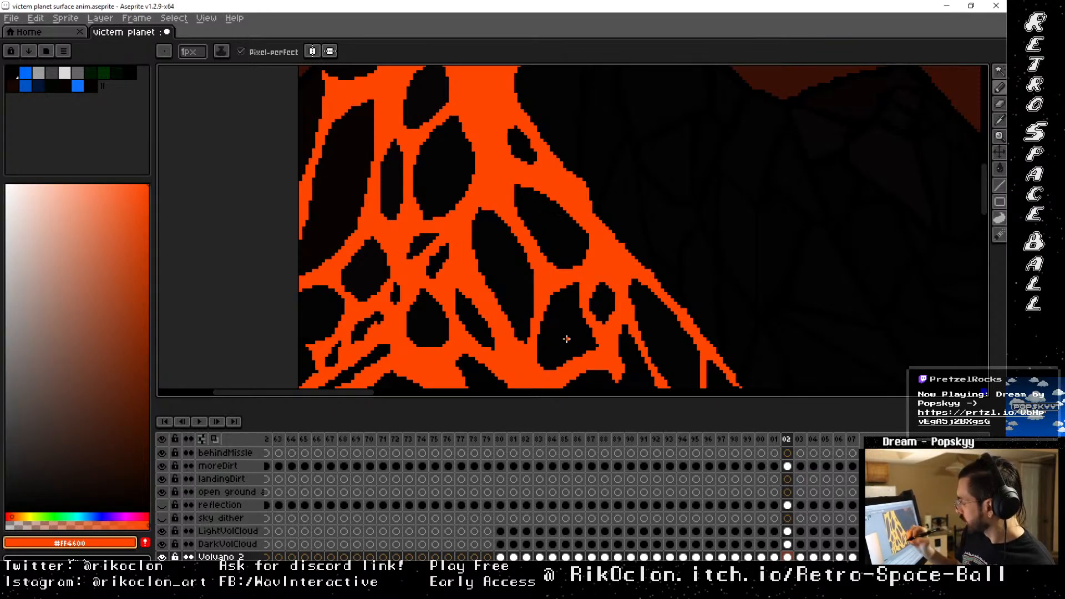
key("Left")
key("Right")
left_click_drag(538, 364, 538, 335)
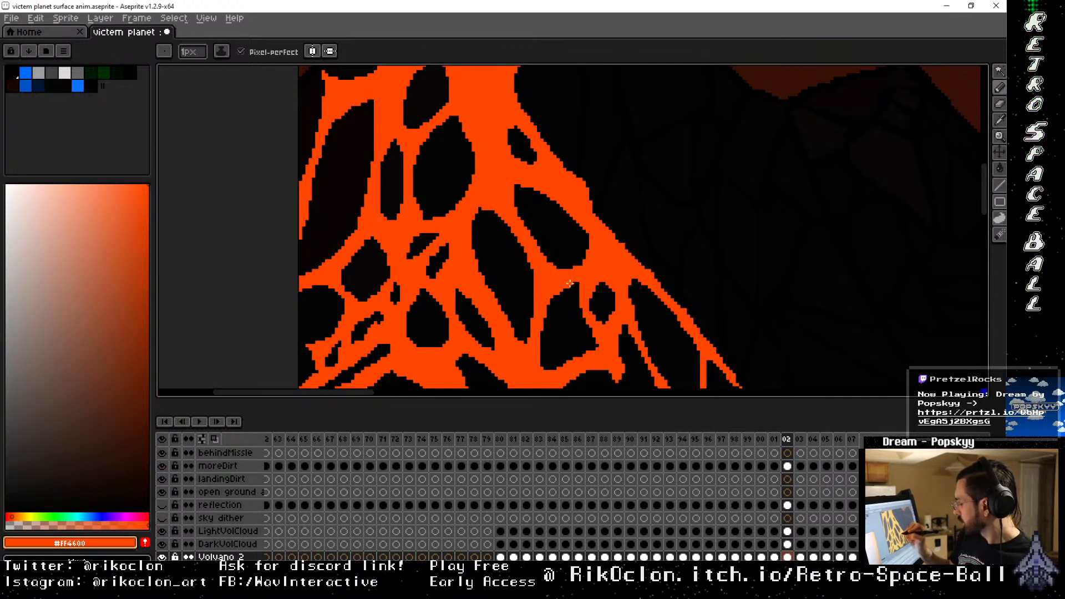
Round off the corners of the slanted rock gap near the volcano's outer edge in frame 01, comparing with frame 00
key("Left")
key("Left")
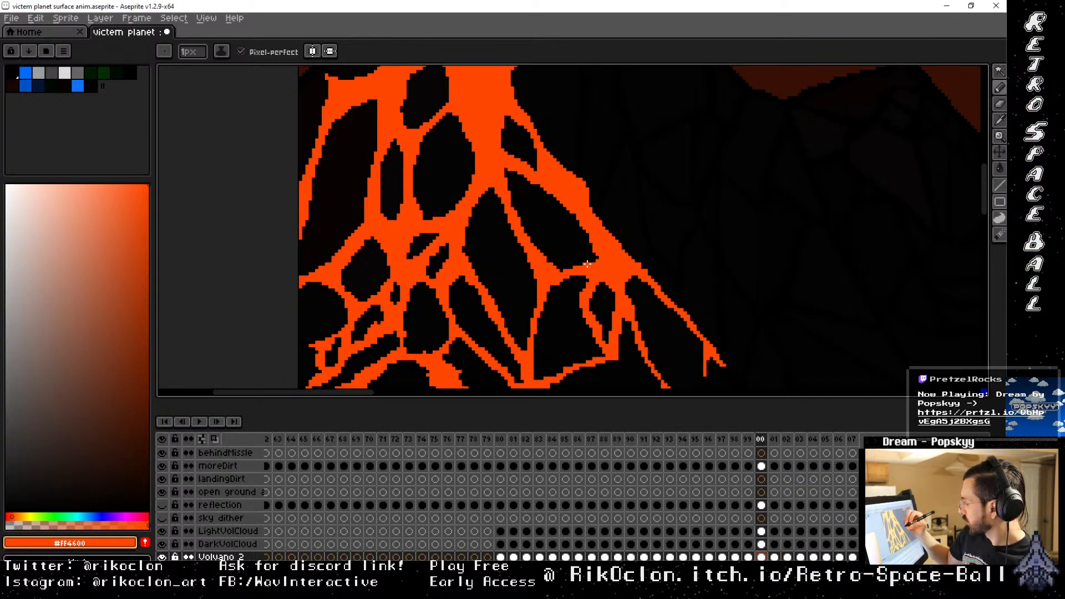
key("Right")
key("Left")
key("Right")
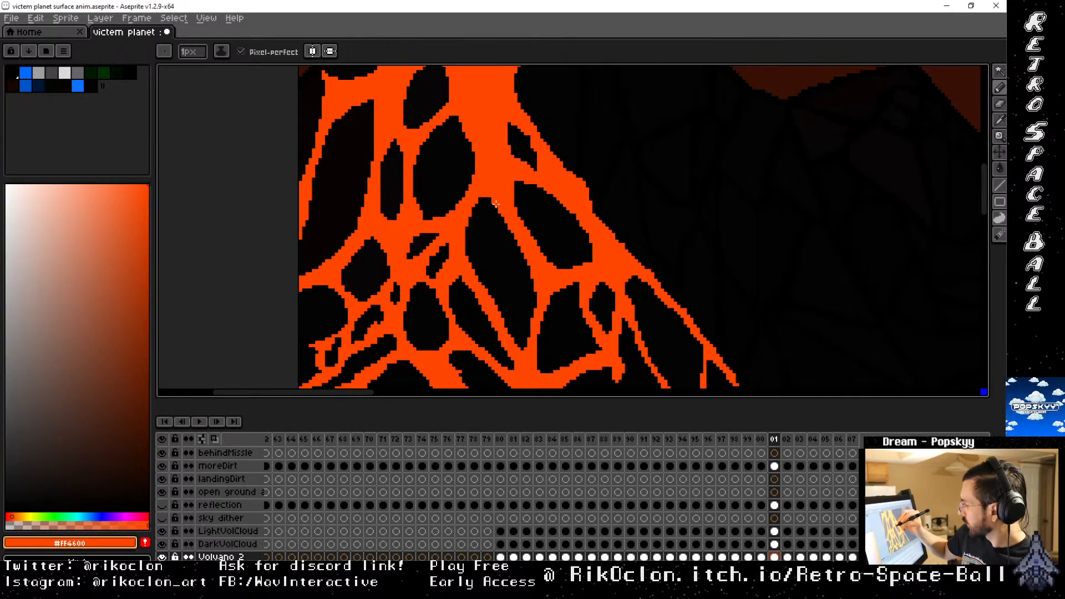
key("Left")
key("Right")
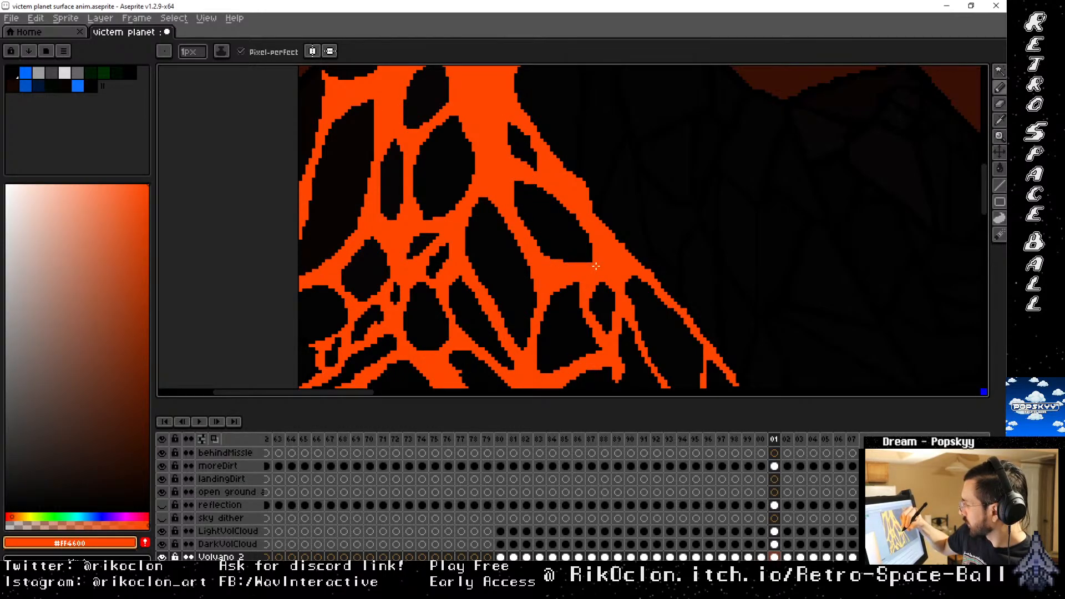
key("Left")
key("Right")
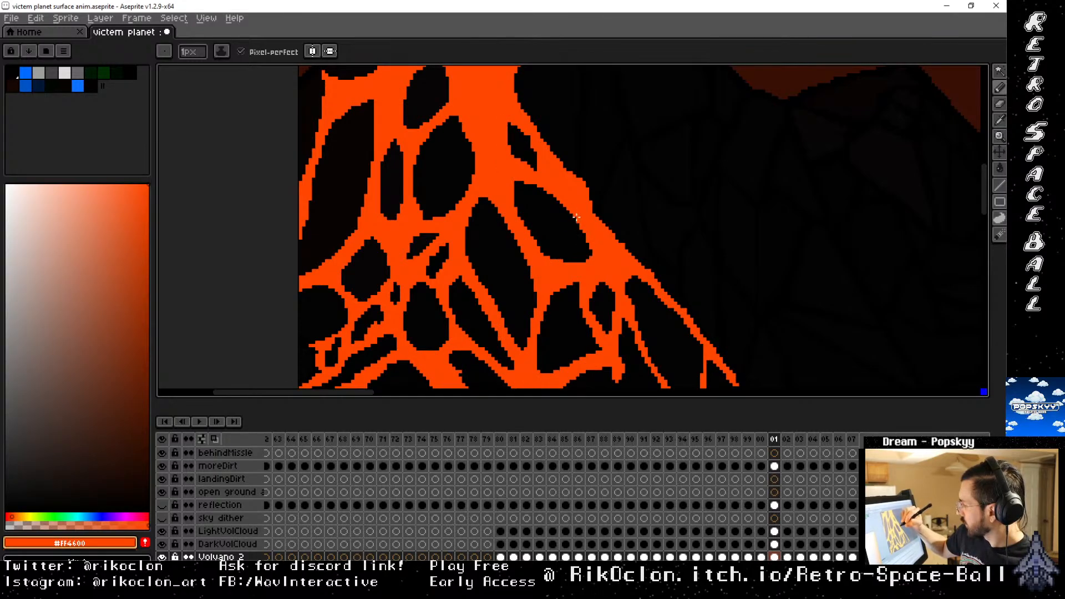
key("Left")
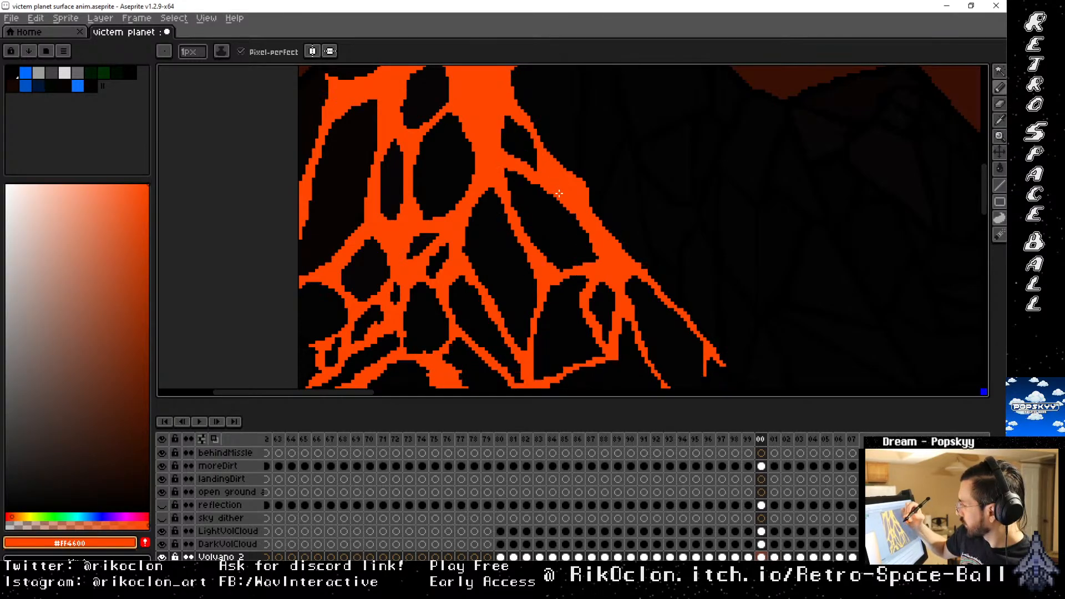
key("Right")
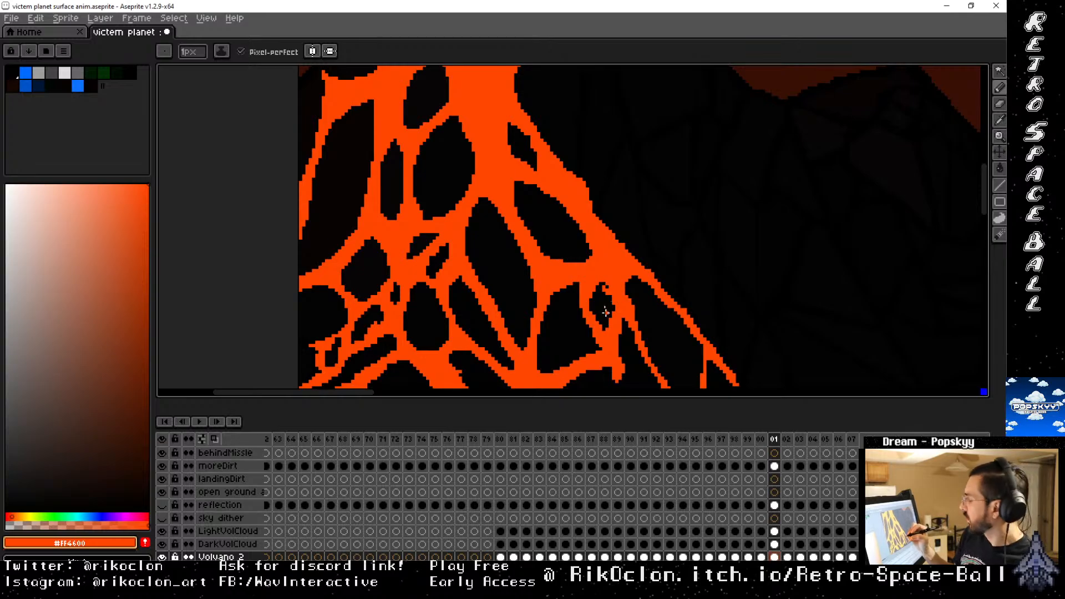
Thicken the lava around the small oval gap in frame 01, checking it against frame 00
left_click_drag(599, 289, 591, 315)
key("Left")
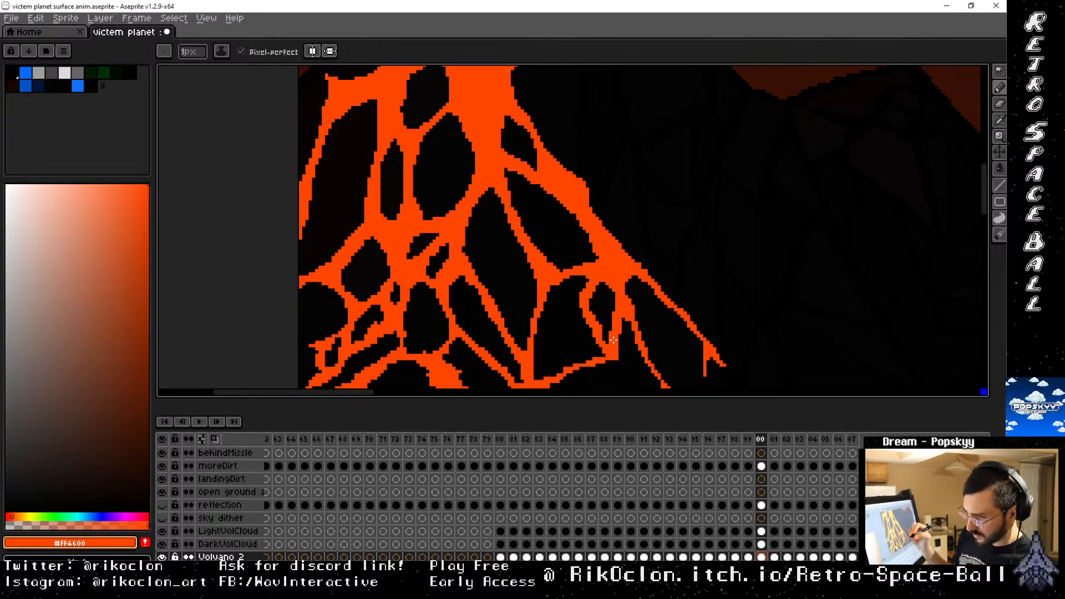
key("Right")
key("Left")
key("Right")
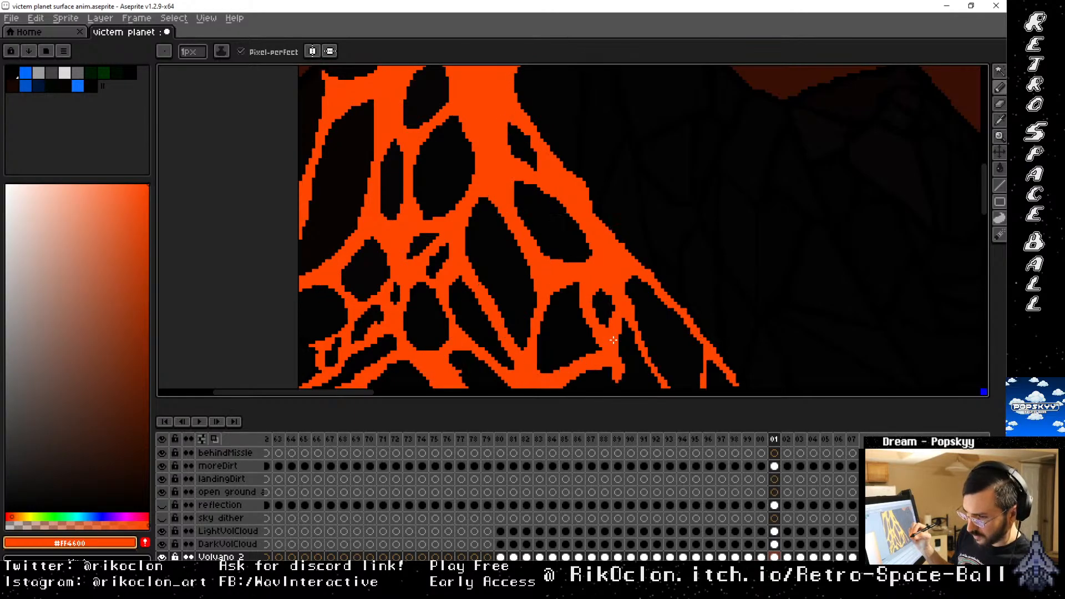
Narrow the long central rock gap and the slender gap beside it in frame 01, using frame 00 as reference
key("Left")
key("Right")
key("Left")
key("Right")
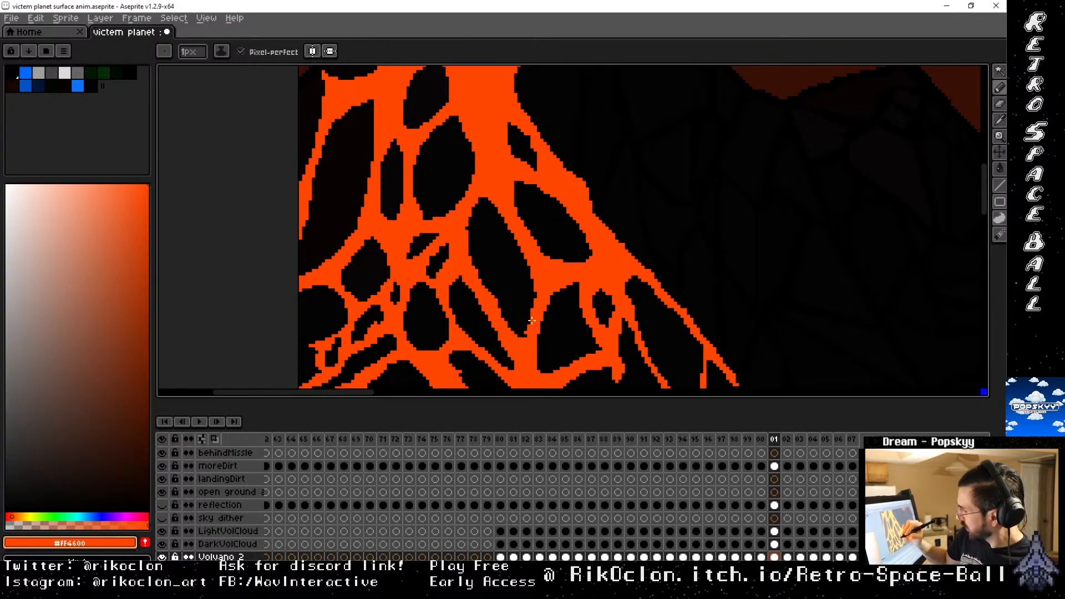
key("Left")
key("Right")
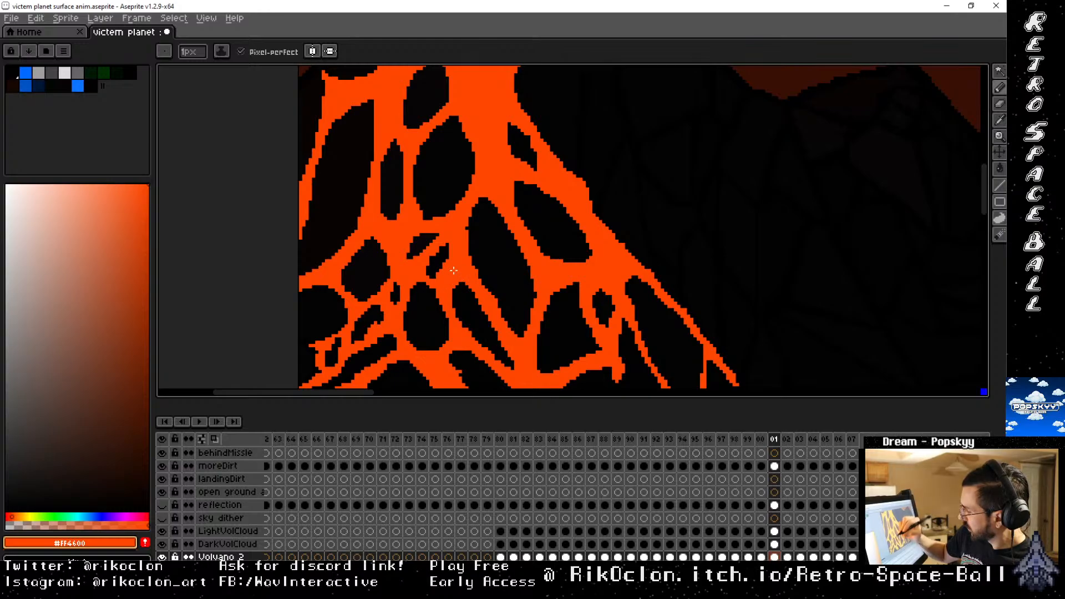
Reshape the rounded rock gap in the lower-left lava of frame 01 with thicker surrounding streams, comparing with frame 00
key("Left")
key("Right")
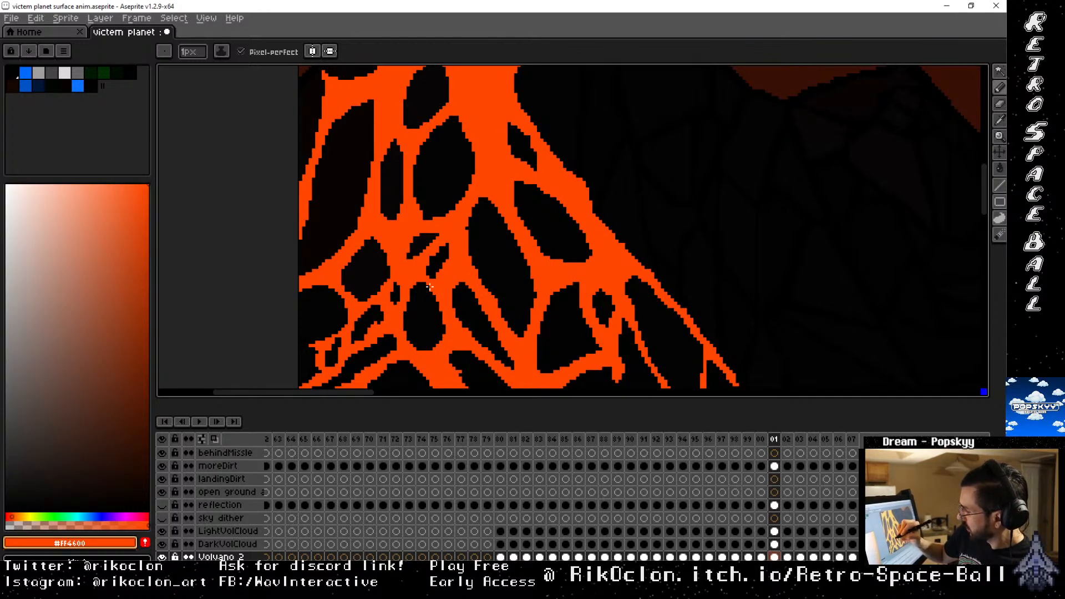
key("Left")
key("Right")
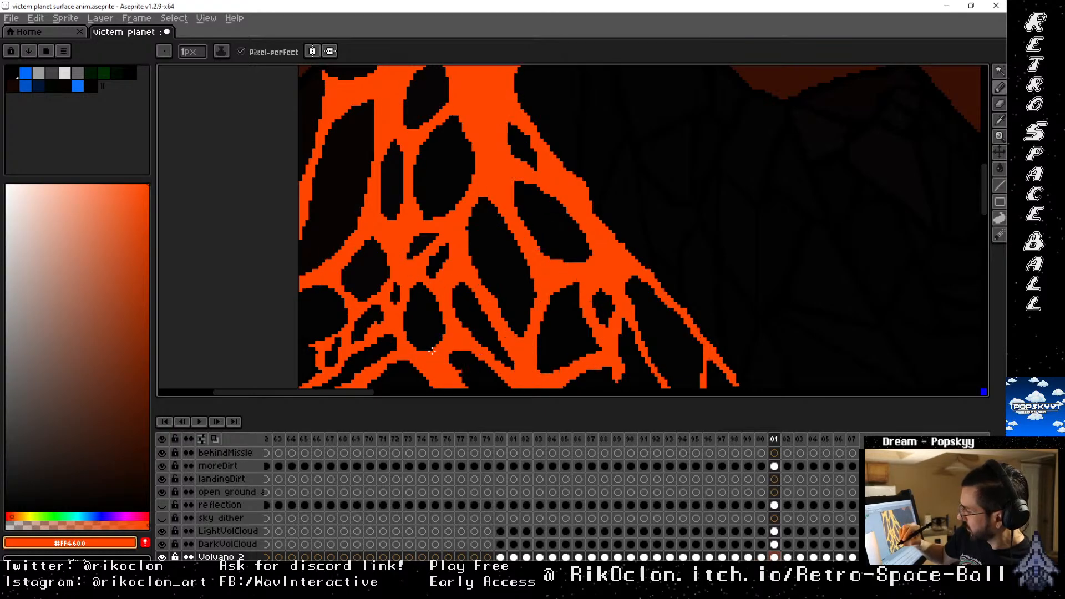
key("Left")
key("Right")
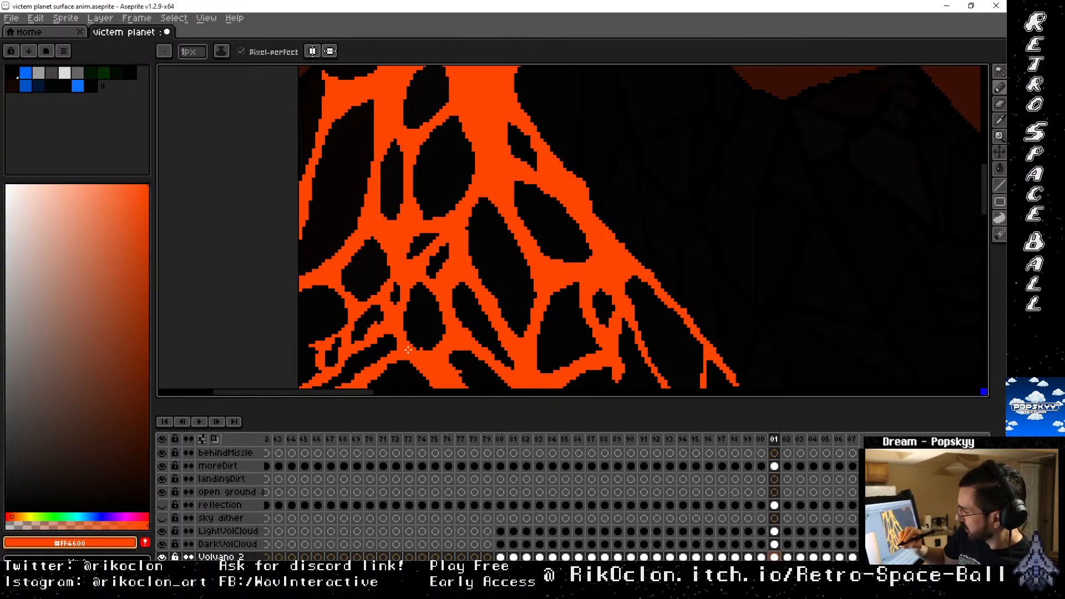
Flip back and forth through frames 99 to 02 to examine how smoothly the lava gaps shrink
key("Left")
key("Right")
key("Left")
key("Right")
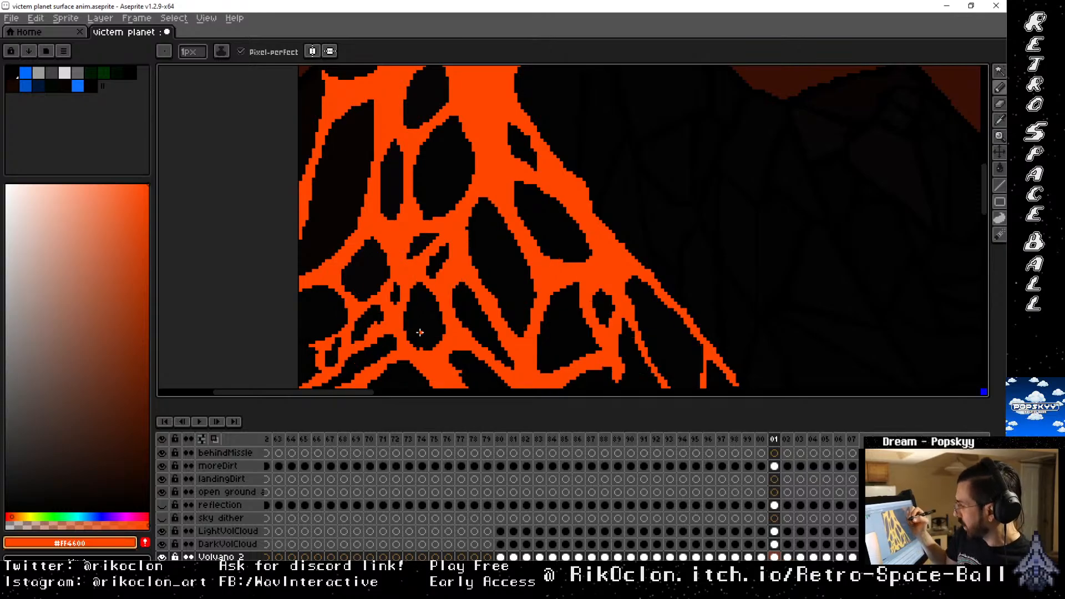
key("Left")
key("Left")
key("Right")
key("Right")
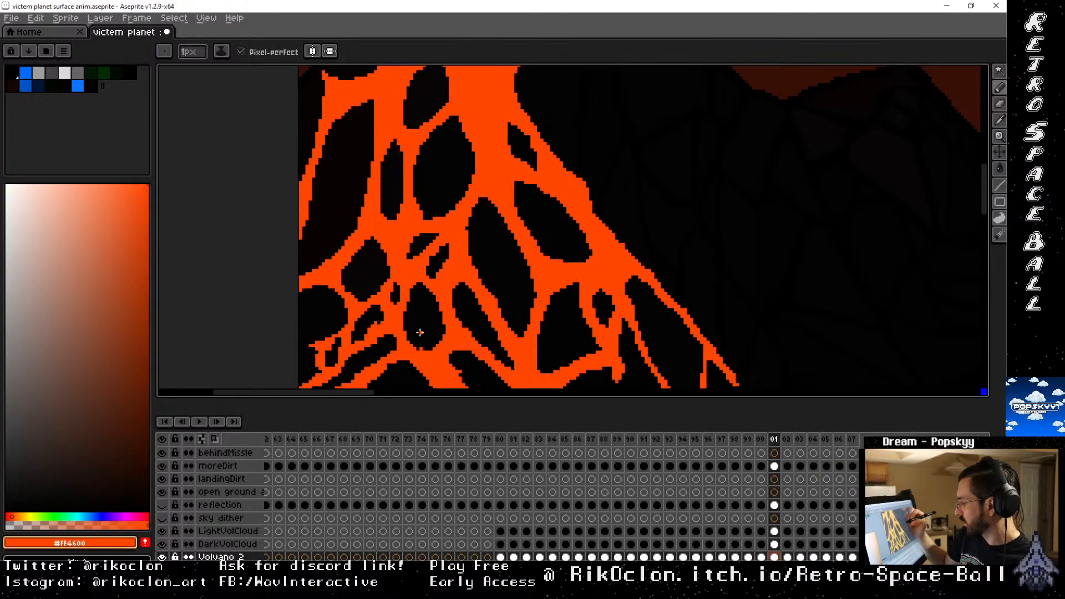
key("Right")
key("Right")
key("Left")
key("Left")
key("Left")
key("Left")
key("Left")
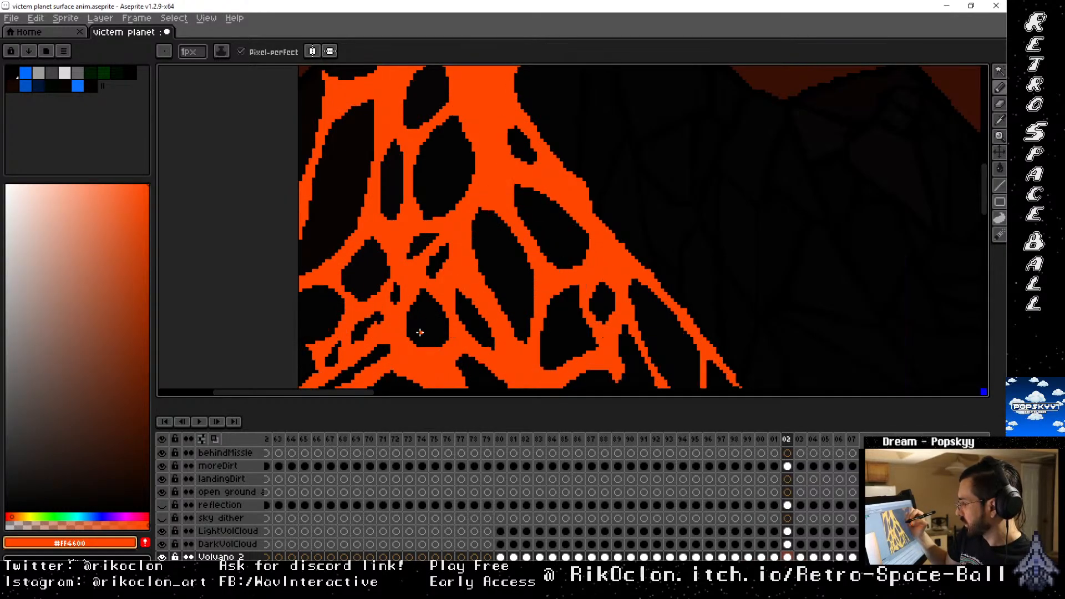
key("Right")
key("Right")
key("Right")
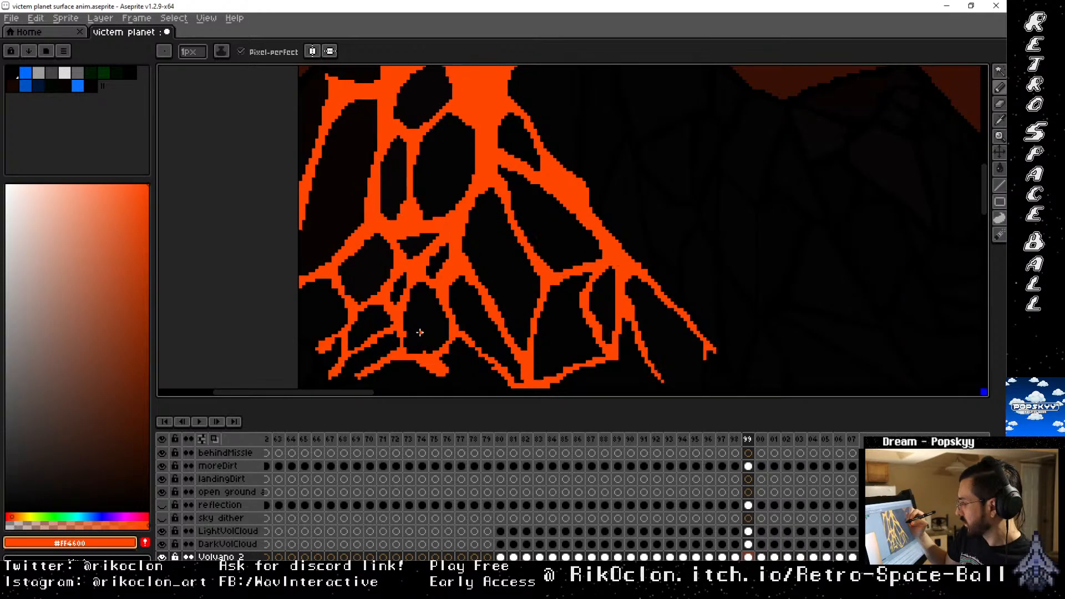
key("Left")
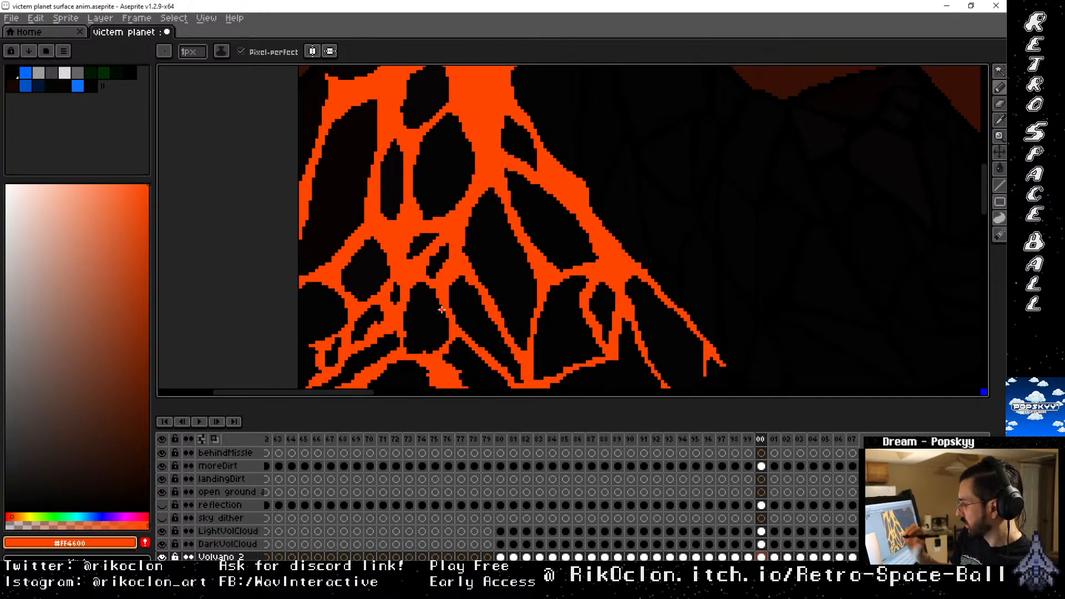
Step through frames 99 to 03 to examine how the lower-left lava gaps change between frames
key("Right")
key("Left")
key("Left")
key("Right")
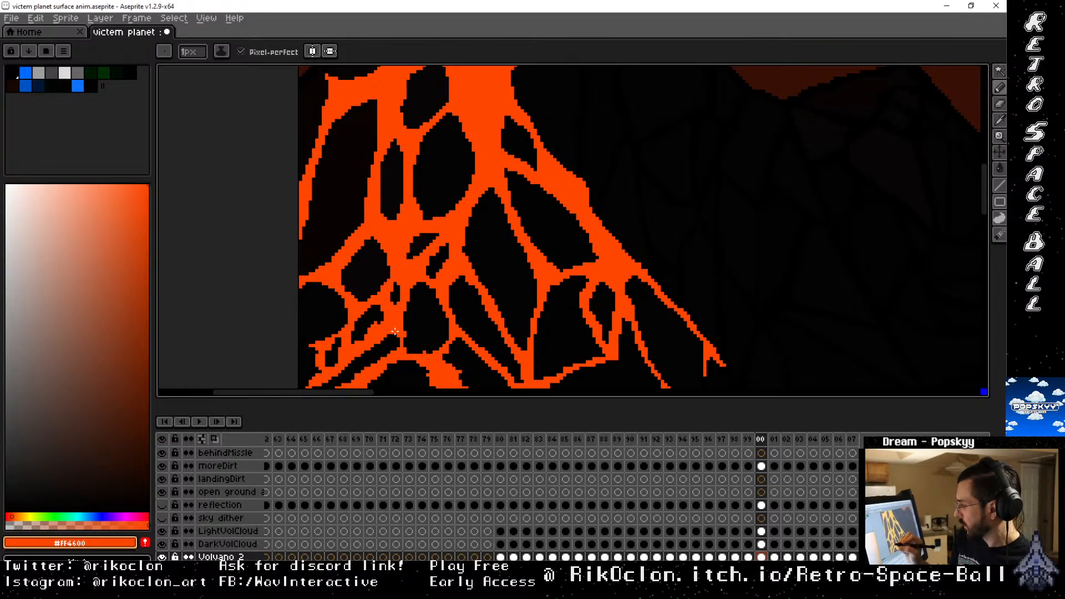
key("Left")
key("Right")
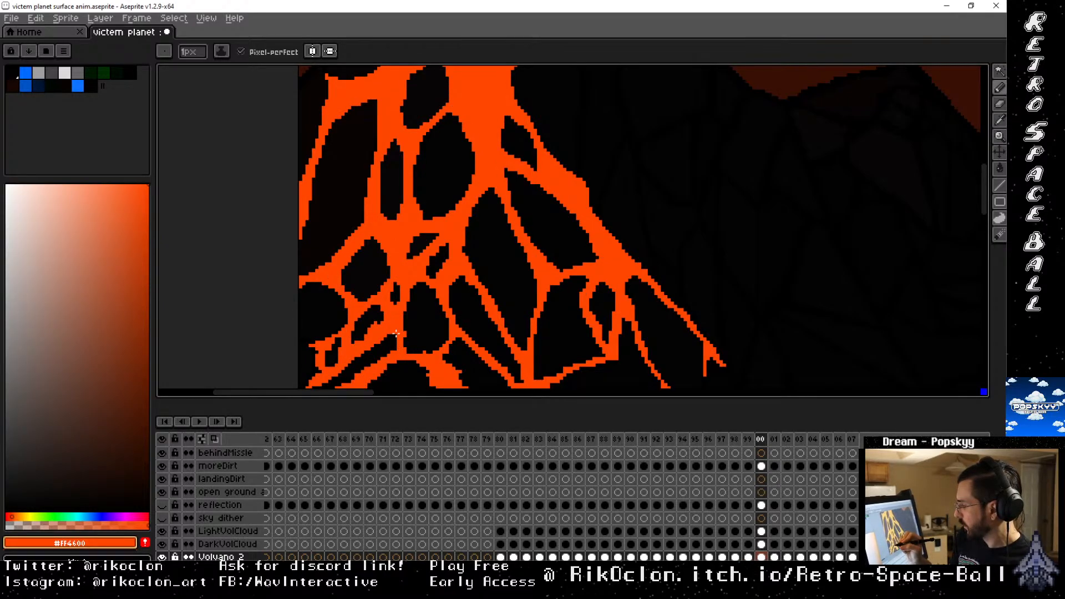
key("Left")
key("Right")
key("Right")
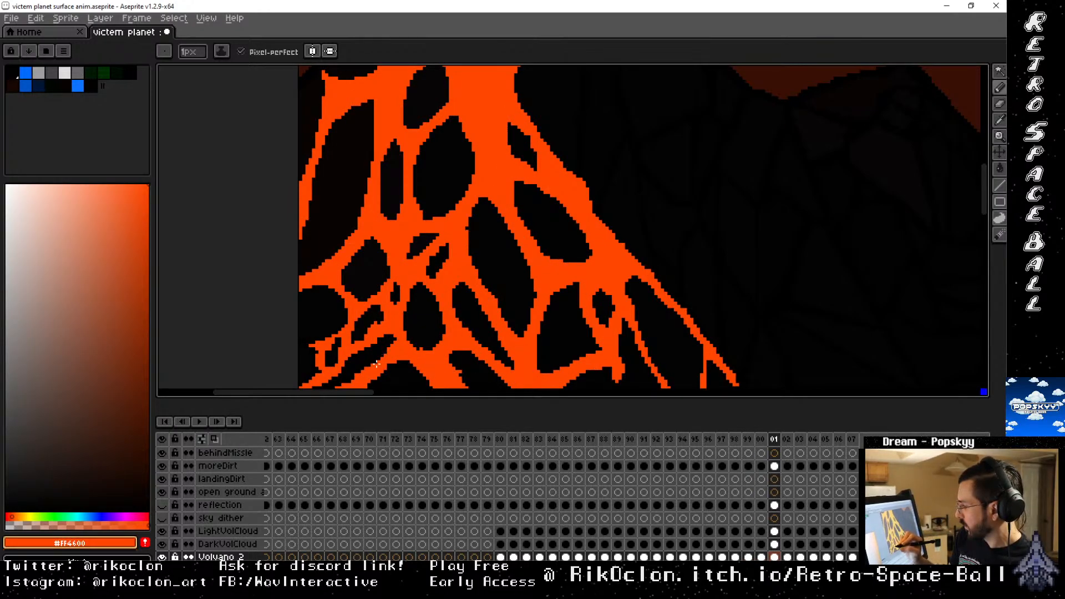
key("Left")
key("Right")
key("Right")
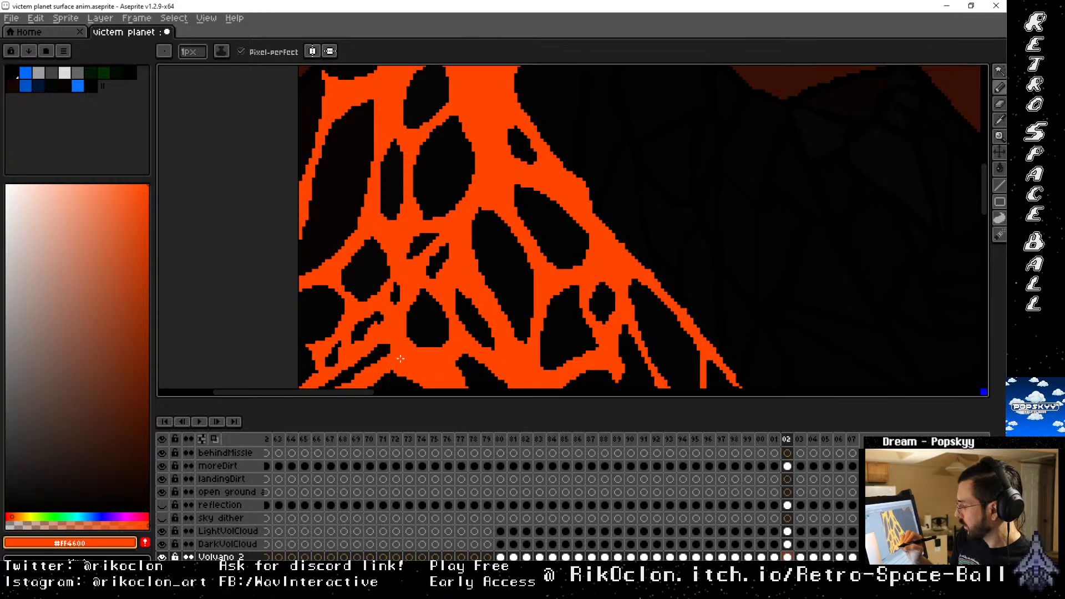
key("Right")
key("Left")
key("Left")
key("Left")
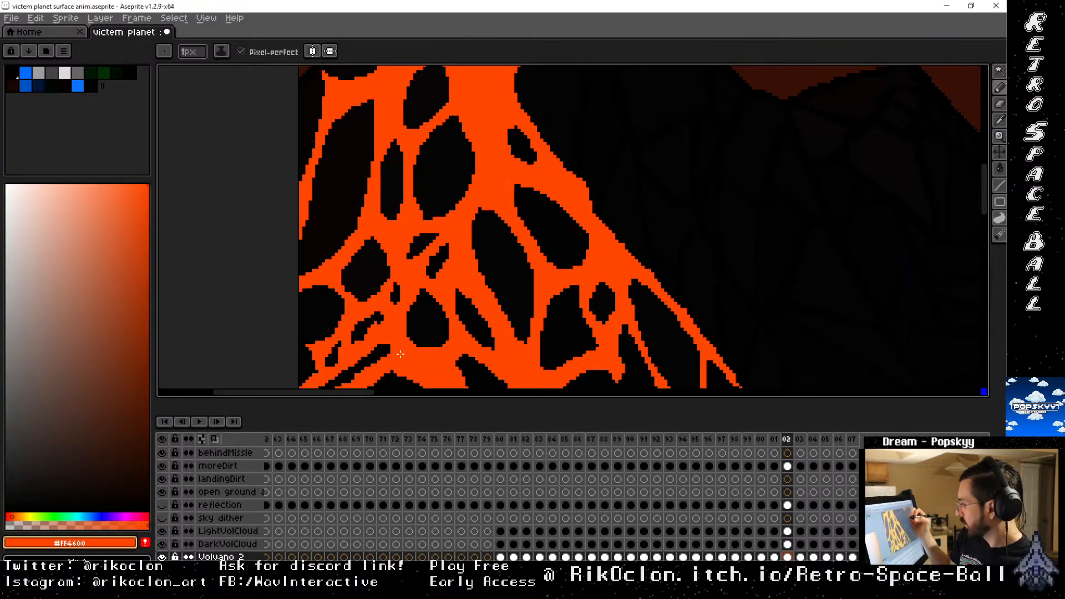
key("Right")
key("Right")
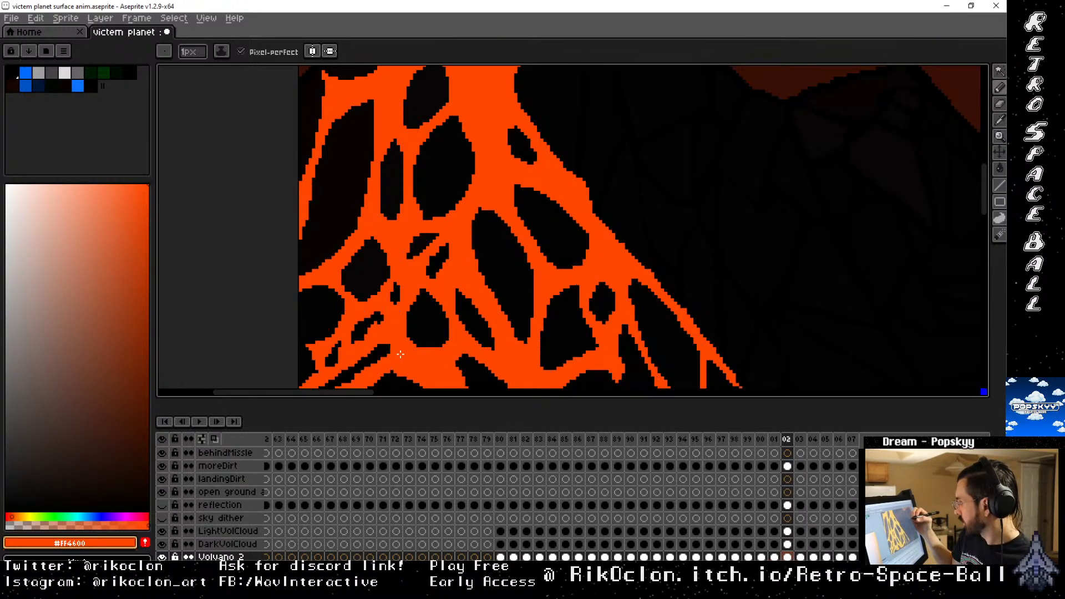
In frame 02, thicken the lava below the crater's left rim and shorten the top of the slender vertical gap
left_click_drag(576, 159, 573, 332)
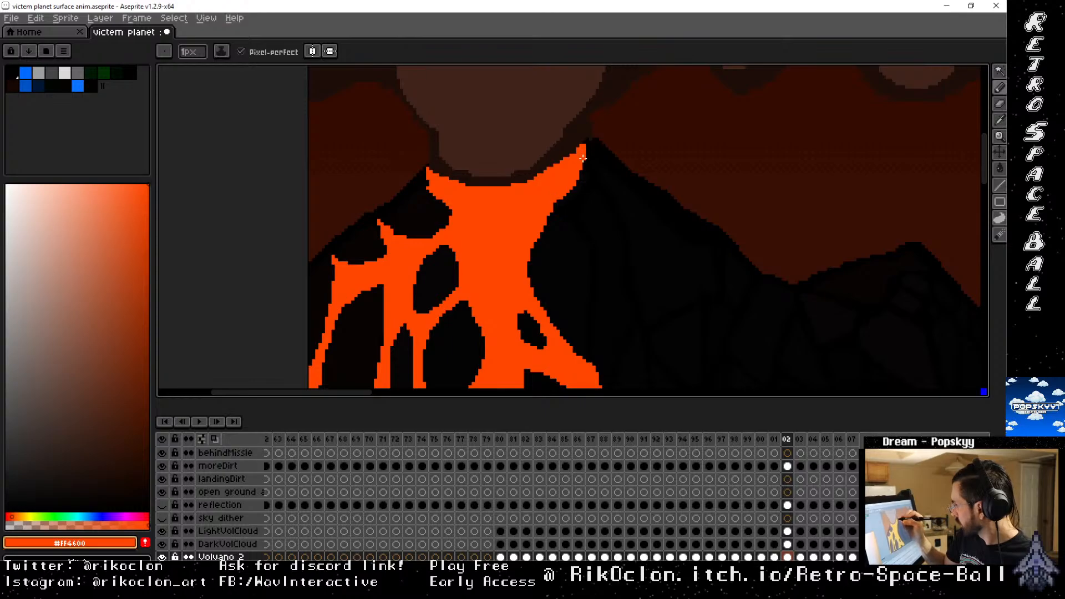
left_click_drag(448, 224, 430, 183)
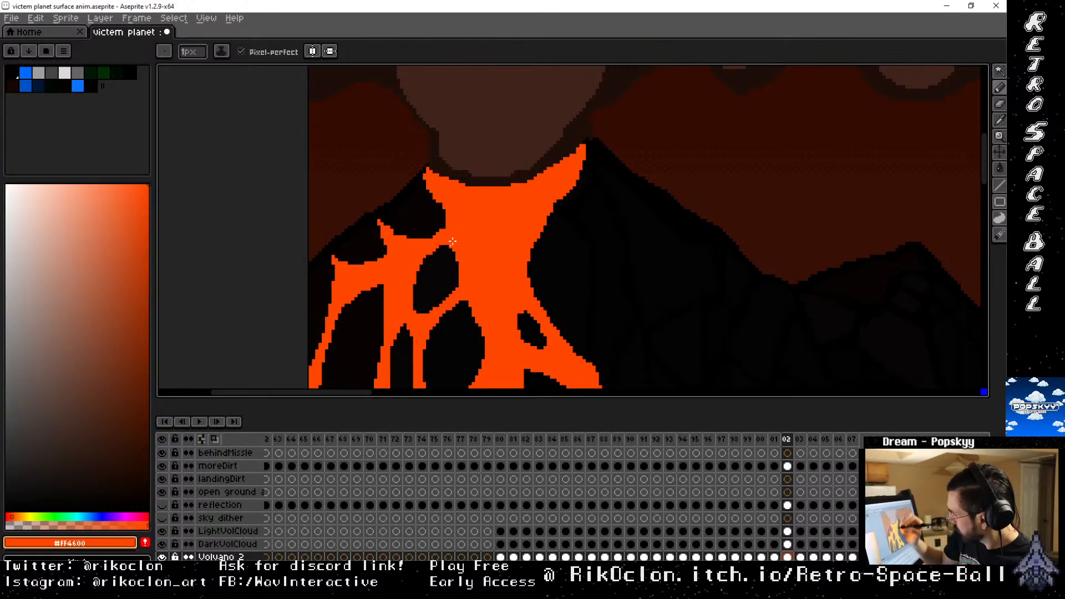
left_click_drag(448, 218, 516, 186)
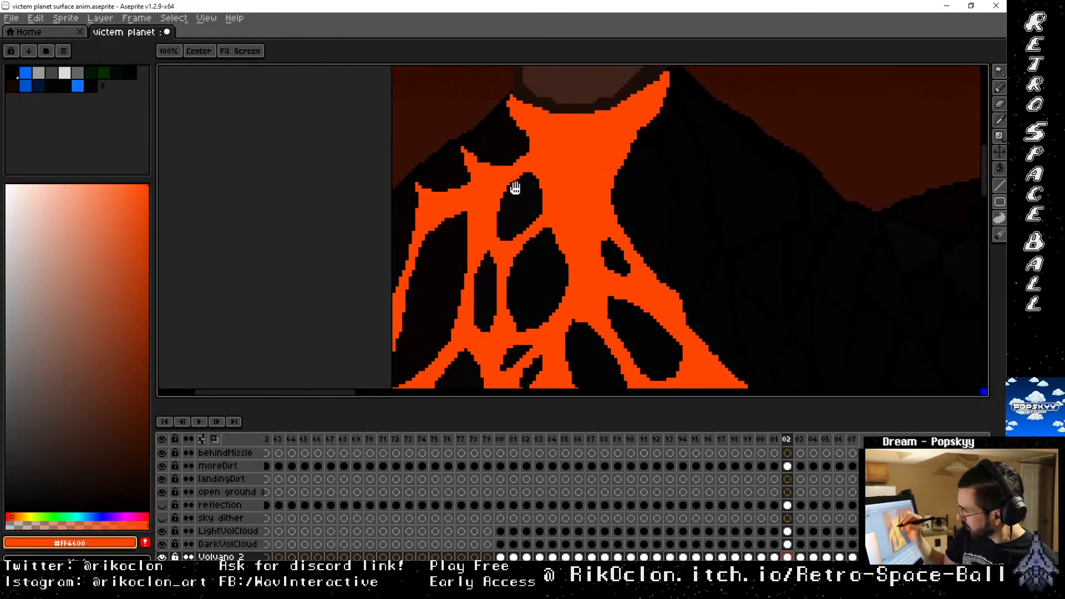
left_click_drag(418, 221, 391, 300)
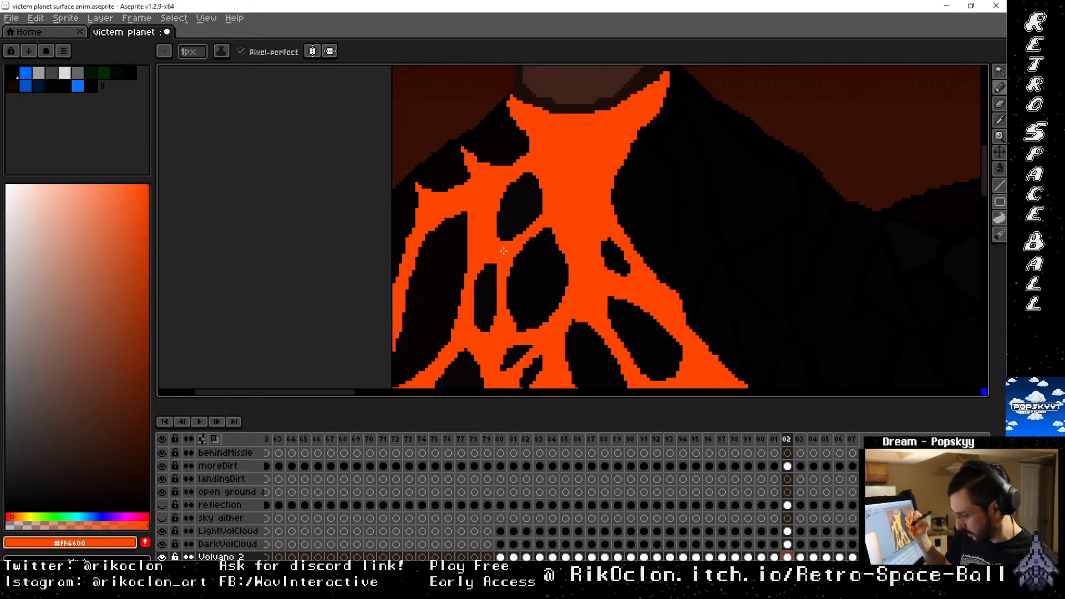
key("Left")
key("Right")
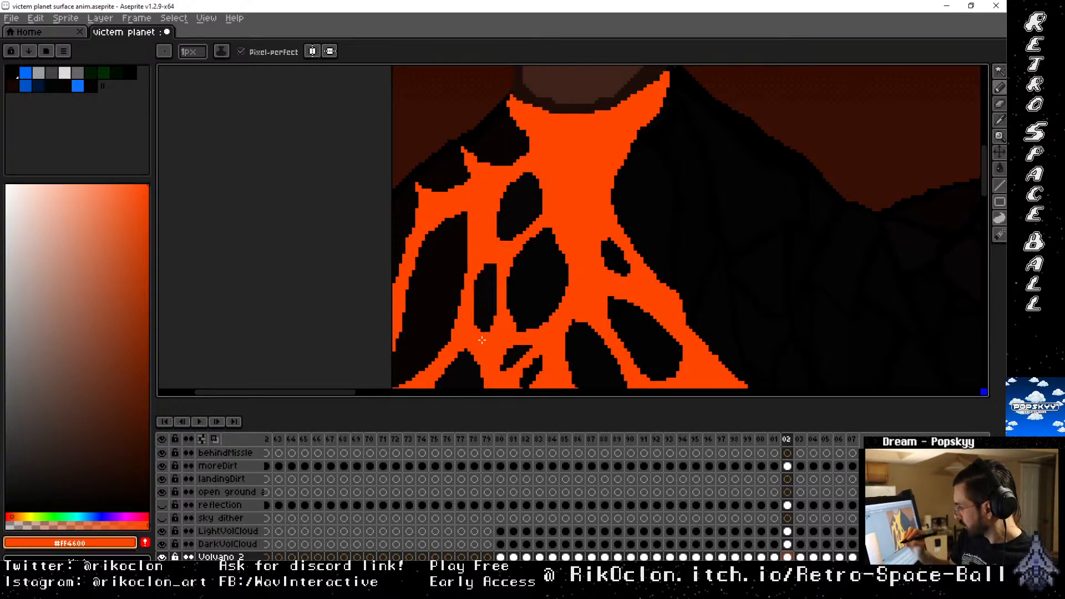
Shrink the left-edge rock gap and the oval gap beside it in frame 02, checking against frame 01
mouse_move(474, 350)
left_mouse_down()
mouse_move(517, 262)
mouse_move(501, 260)
mouse_move(545, 222)
left_mouse_up()
mouse_move(479, 290)
left_mouse_down()
mouse_move(508, 281)
mouse_move(526, 303)
left_mouse_up()
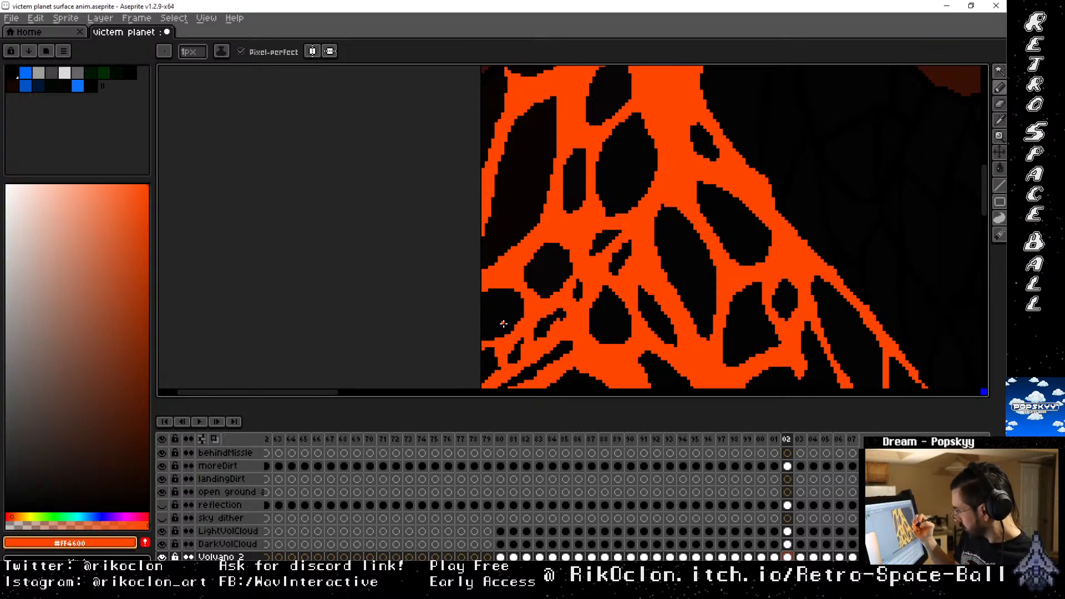
key("Right")
key("Left")
key("Left")
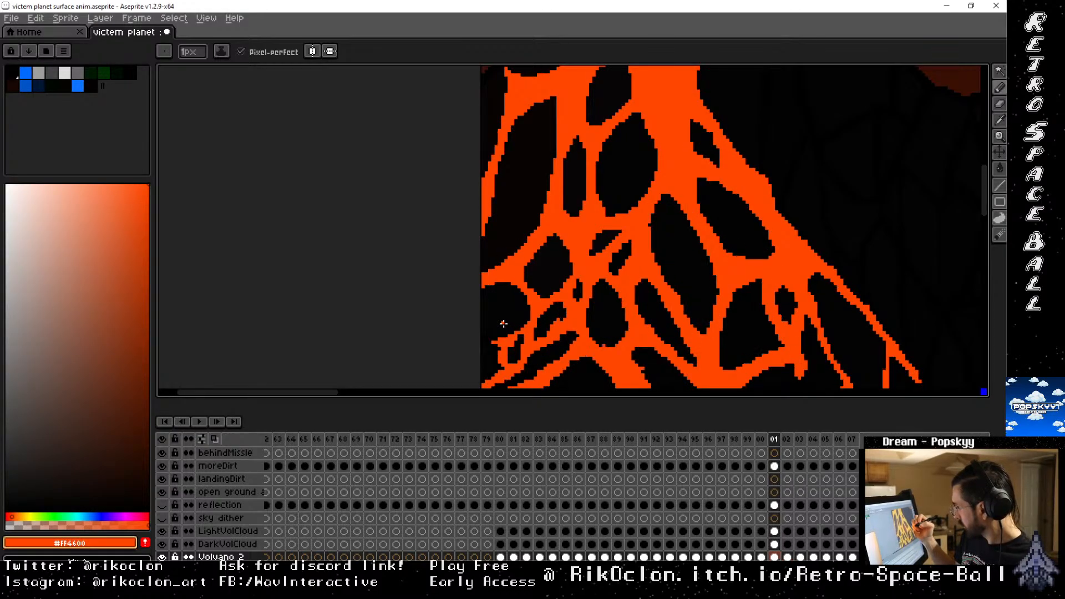
Trim the pair of small slanted gaps and round off the nearby oval gap in frame 02, comparing with frame 01
key("Right")
key("Left")
key("Right")
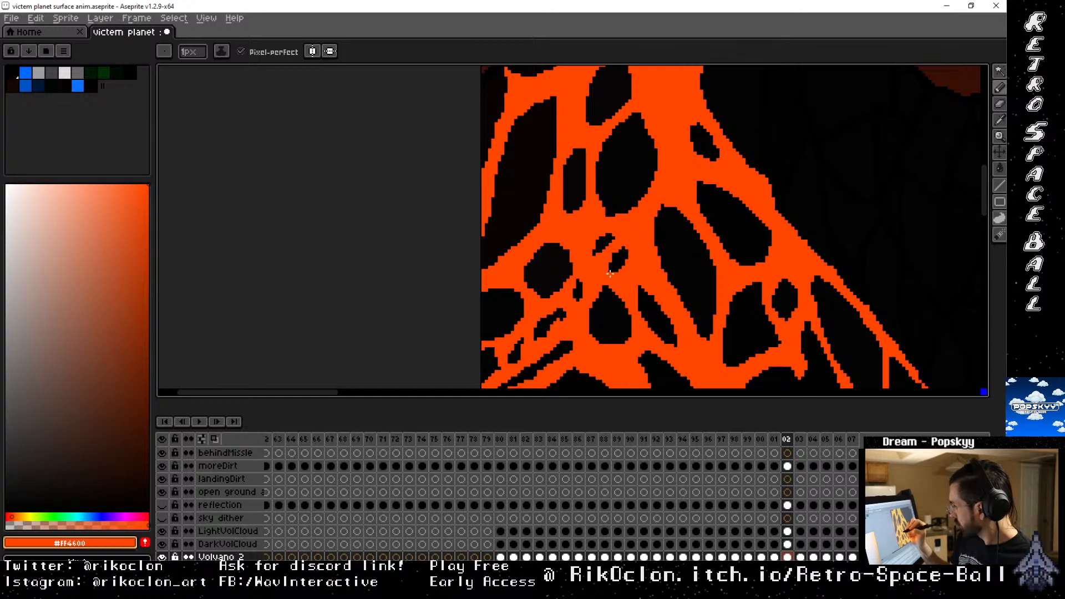
key("Left")
key("Right")
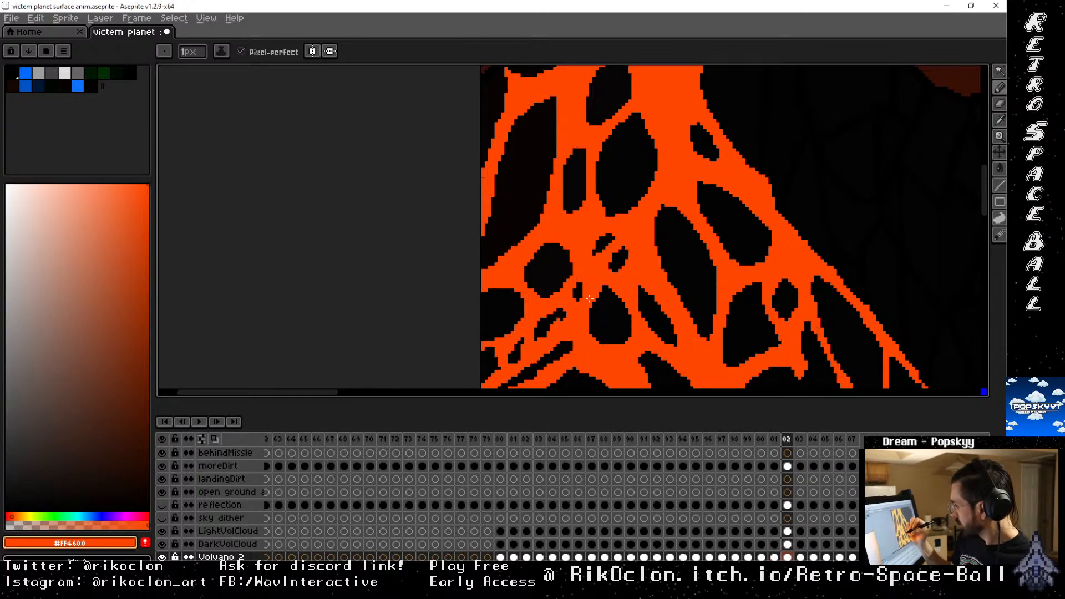
key("Left")
key("Right")
key("Left")
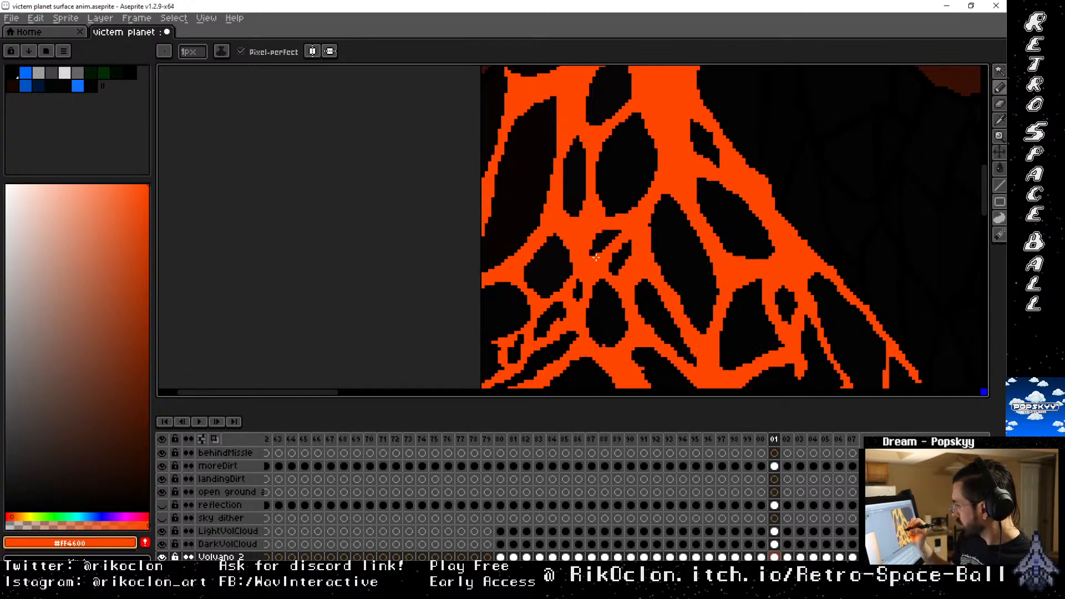
key("Right")
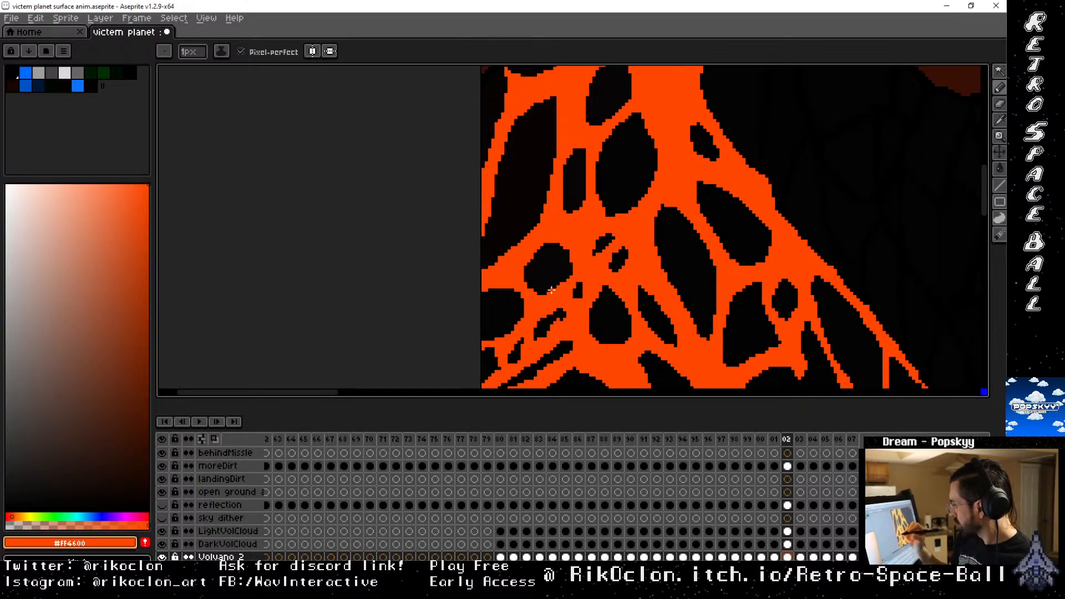
key("Left")
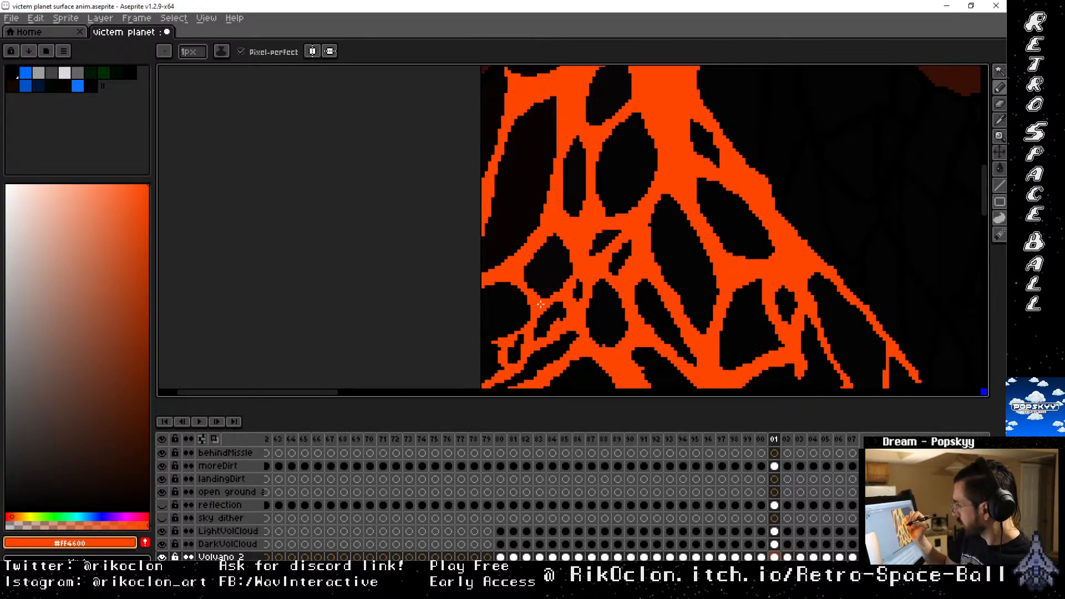
key("Right")
key("Left")
key("Right")
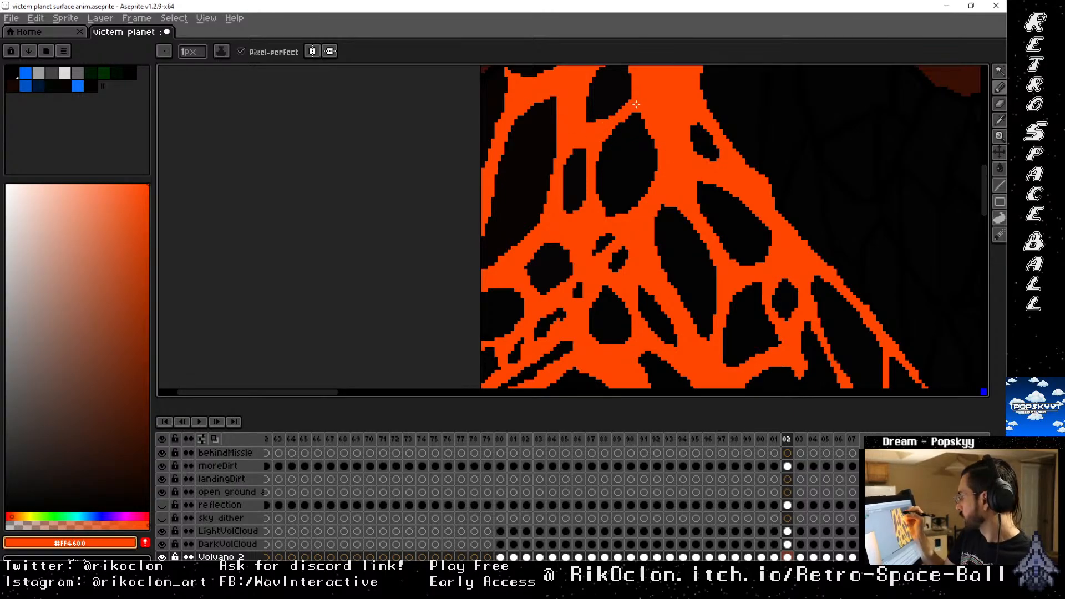
Lower the top of the upper oval gap below the crater in frame 02, using frame 01 as reference
key("space")
left_click_drag(633, 113, 575, 249)
left_click_drag(571, 209, 567, 199)
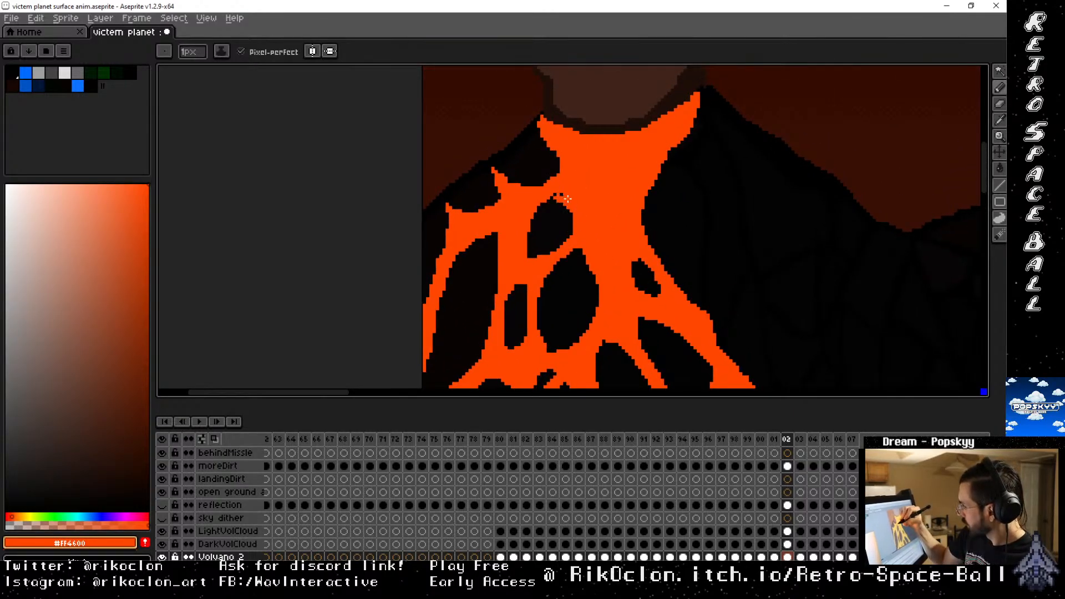
key("Left")
key("Right")
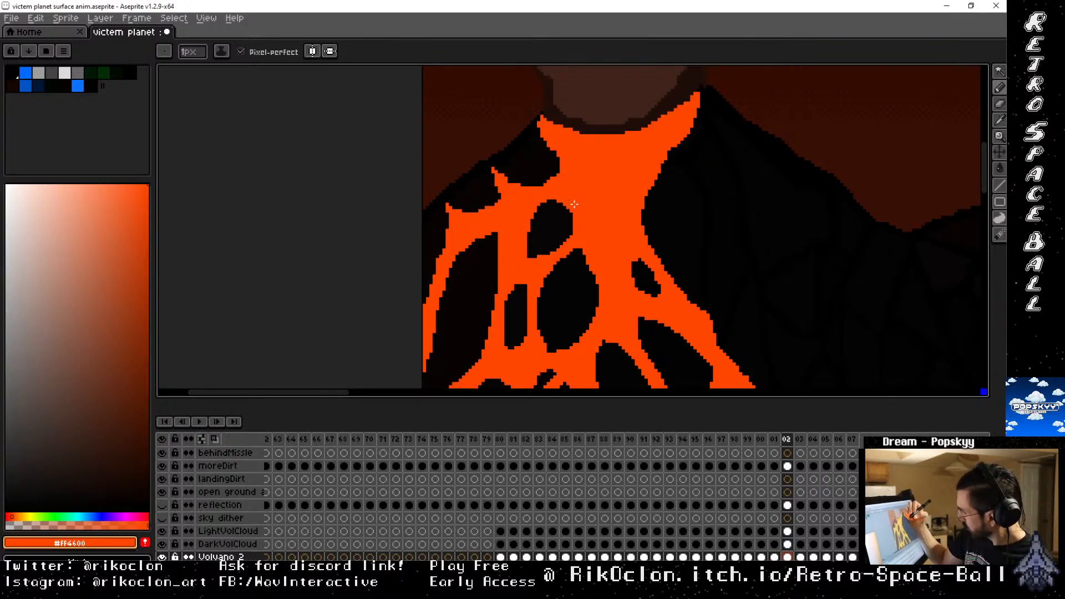
key("Left")
key("Right")
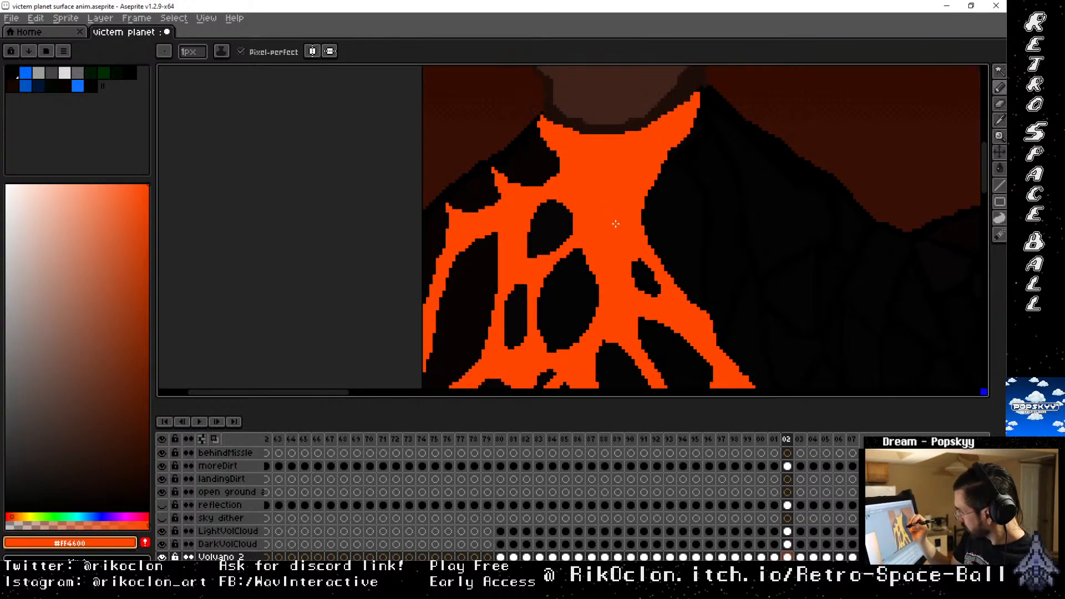
key("Left")
key("Right")
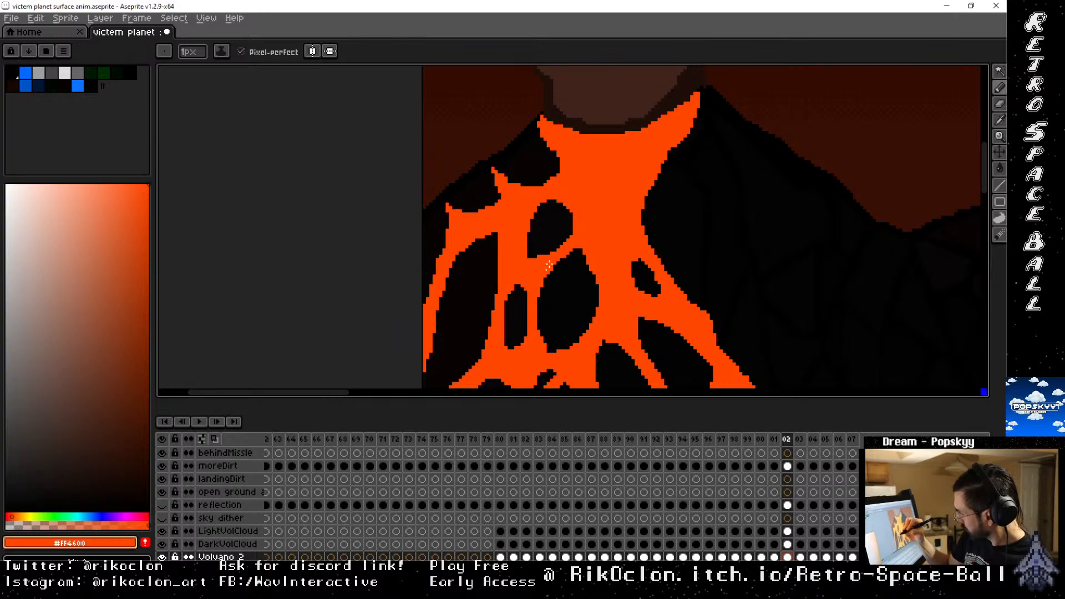
Fill the pointed top of the large central oval gap with lava in frame 02, rounding its upper edge
key("Left")
key("Right")
key("Right")
key("Left")
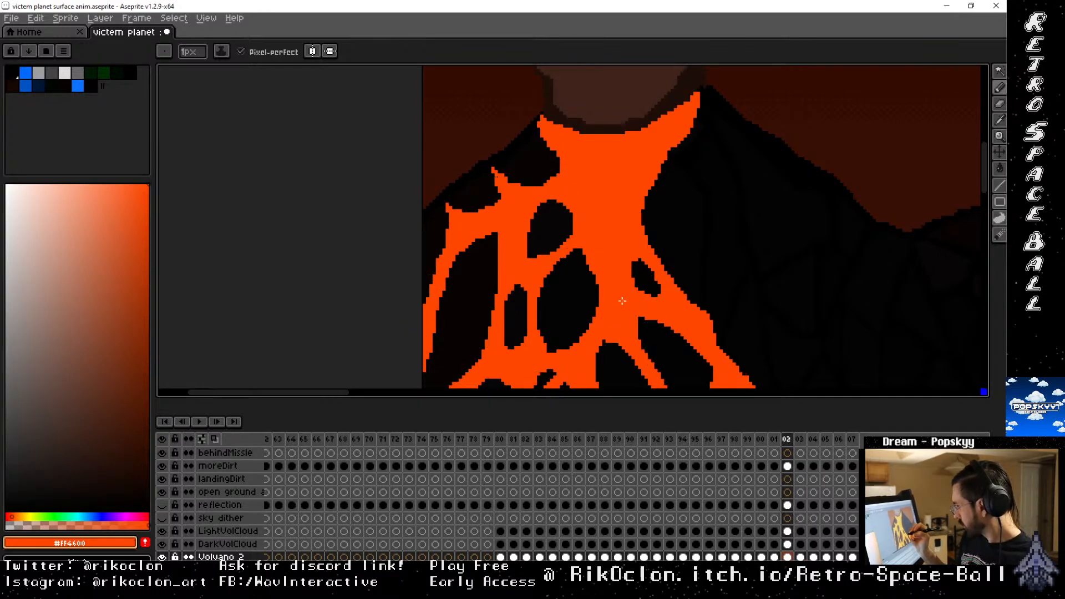
key("Left")
key("Right")
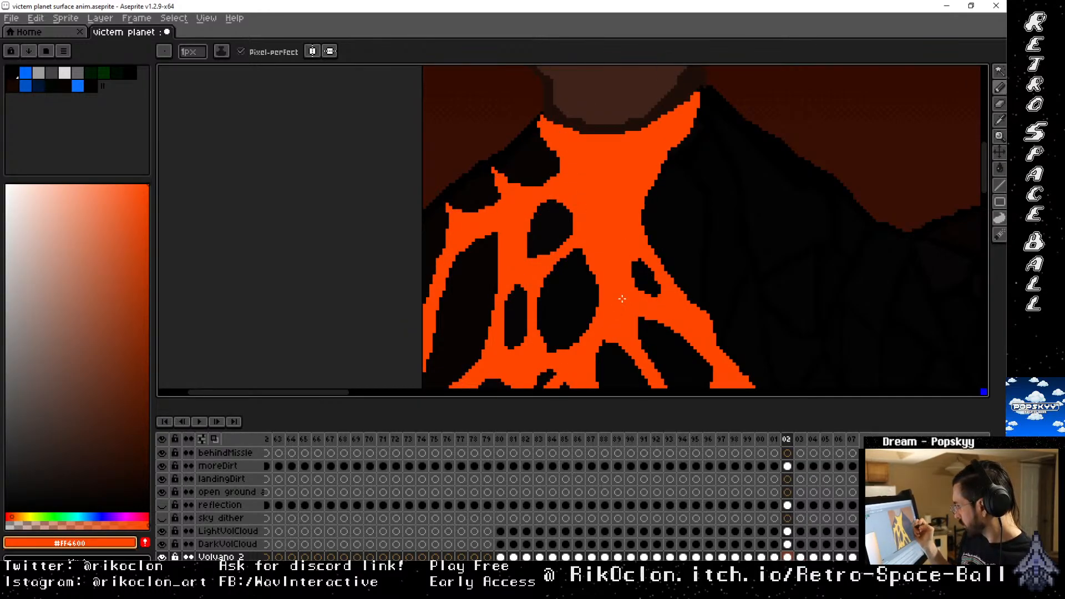
key("Right")
key("Left")
key("Left")
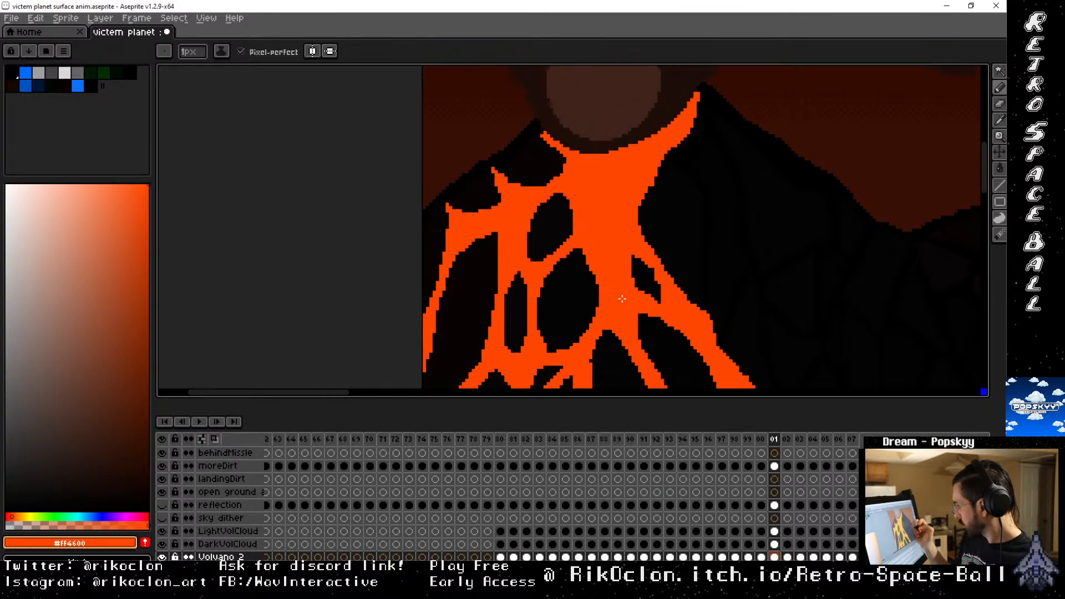
key("Right")
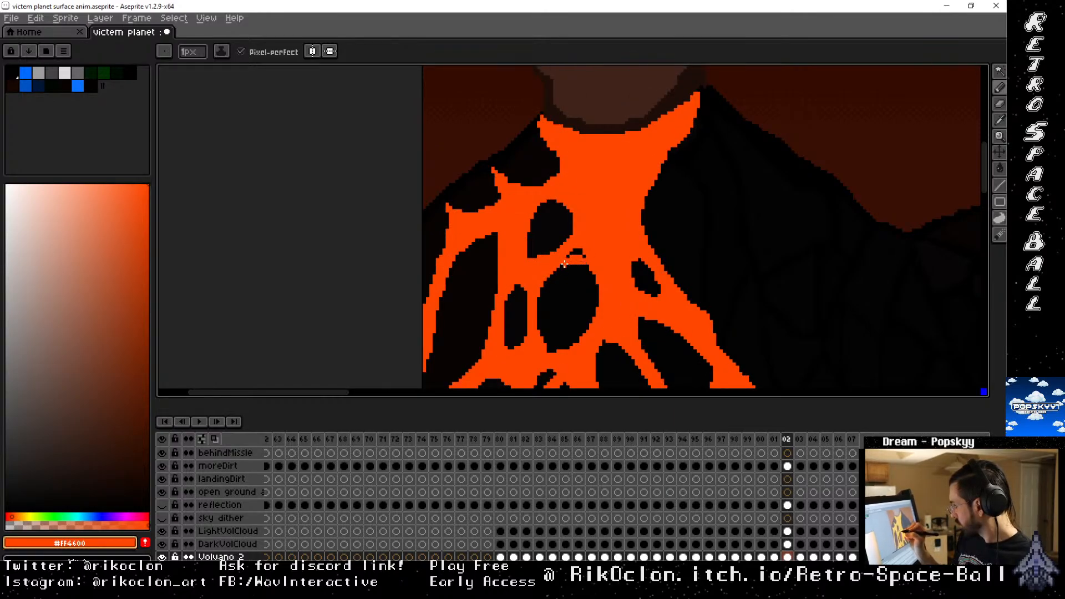
left_click_drag(594, 272, 561, 265)
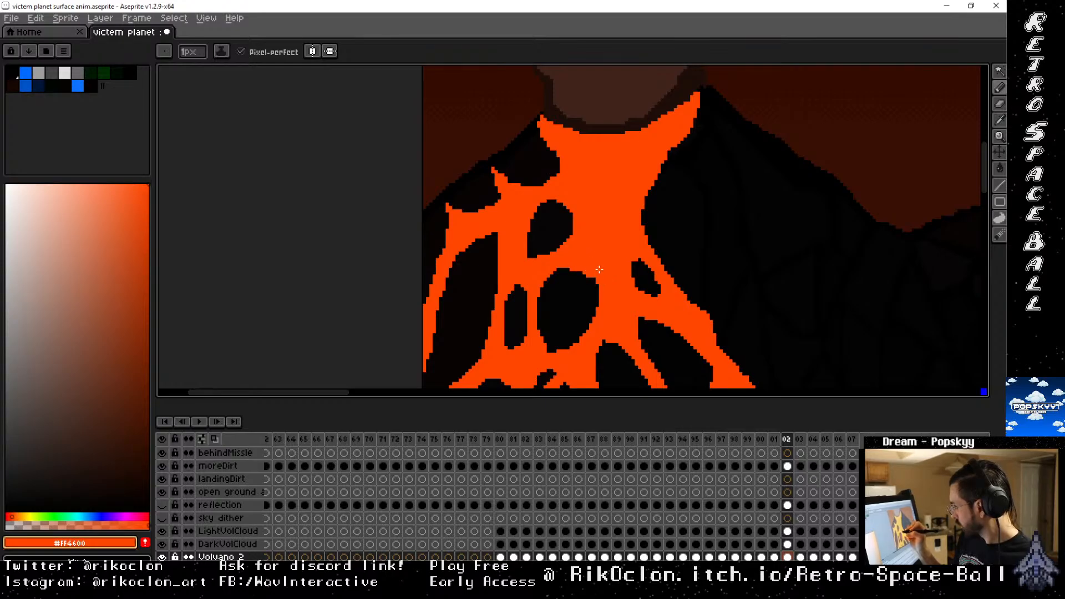
Trim the bottom edge of the large central oval gap in frame 02, comparing it with frame 01
key("Left")
key("Right")
key("Left")
key("Right")
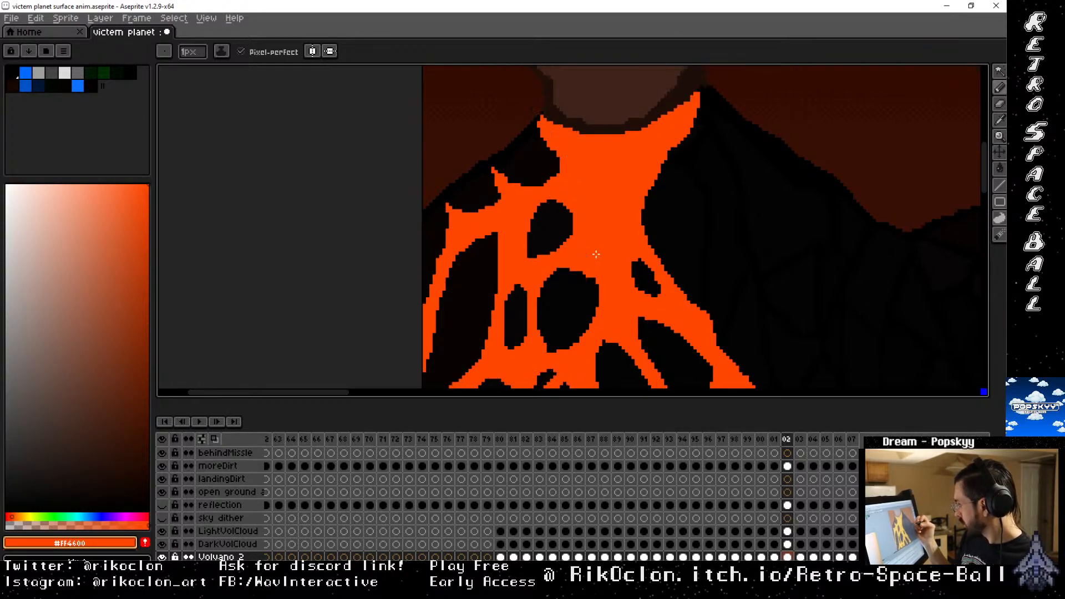
key("Left")
key("Right")
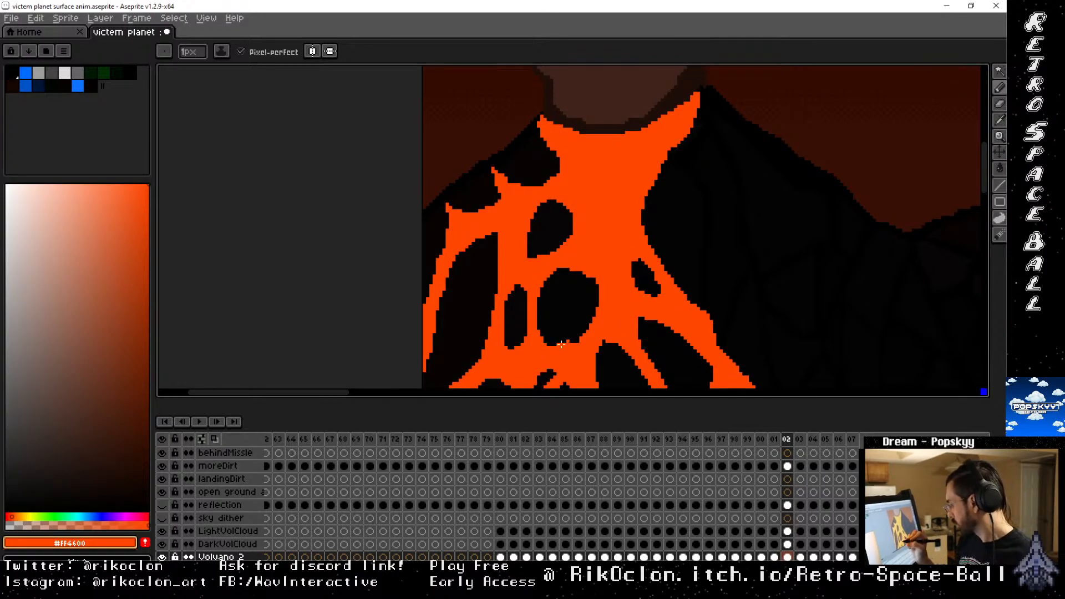
key("Left")
key("Right")
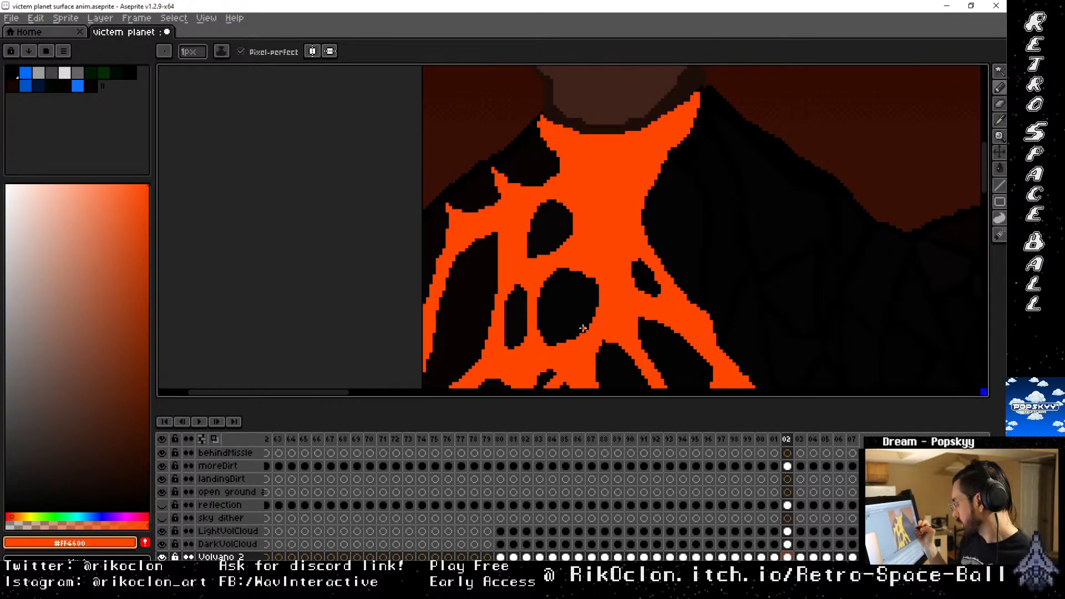
key("Right")
key("Left")
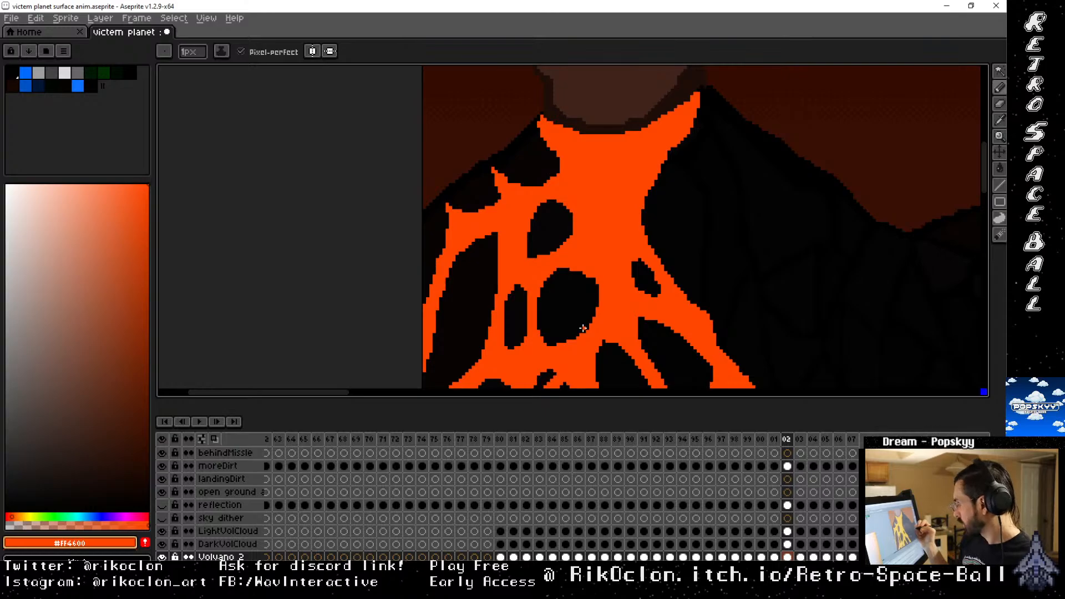
Select all the orange lava in frame 02 and paste a copy into frame 03 on the Volcano 2 layer
key("w")
left_click(644, 168)
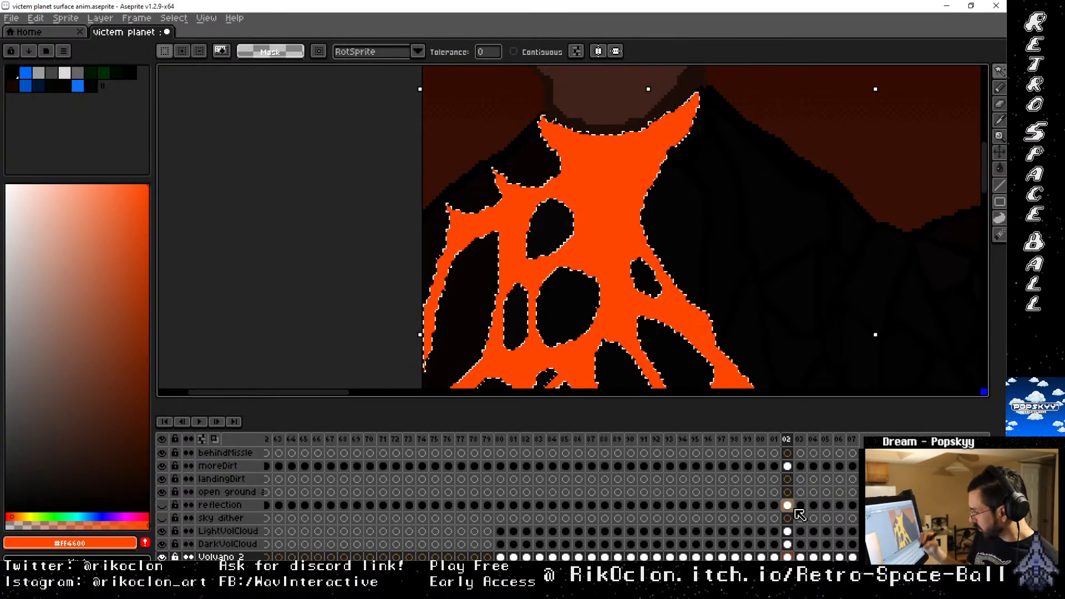
left_click(802, 556)
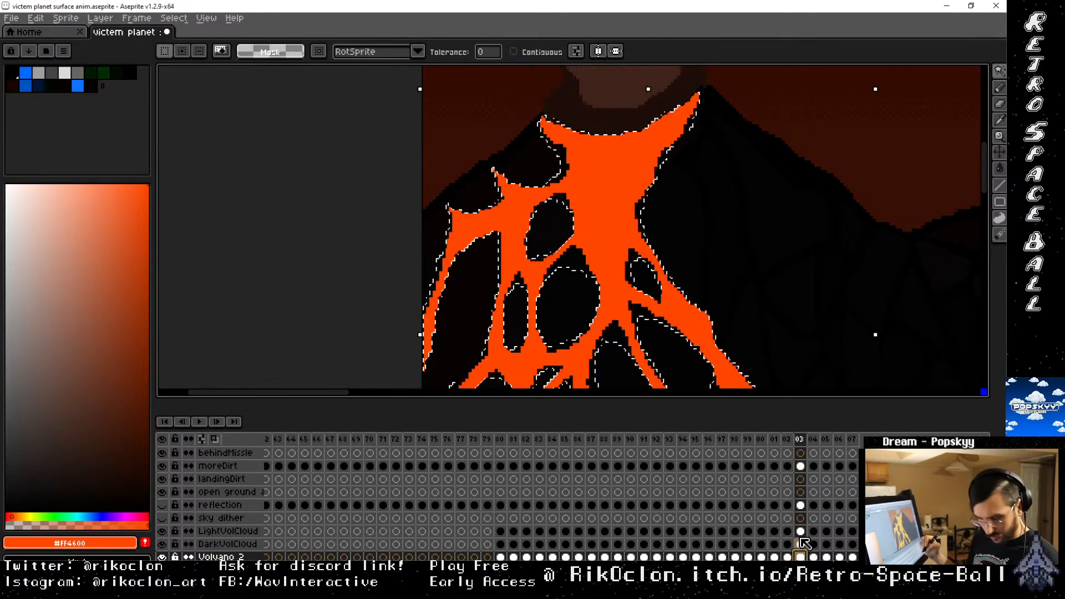
key("ctrl+v")
key("Return")
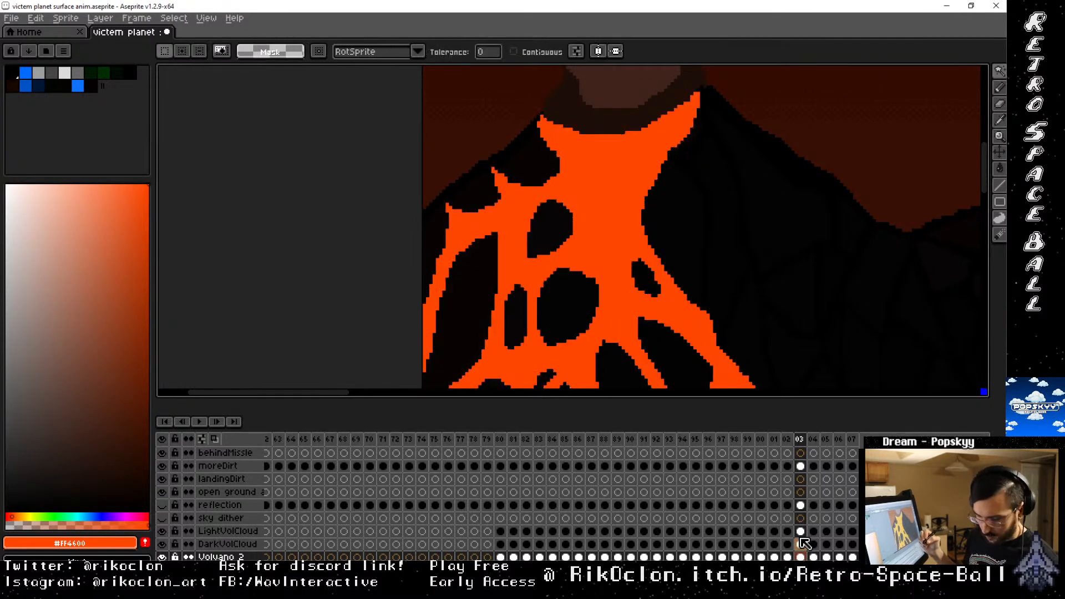
Thicken the right edge of the upper lava stream and trim the upper gaps' edges below the crater in frame 03
key("b")
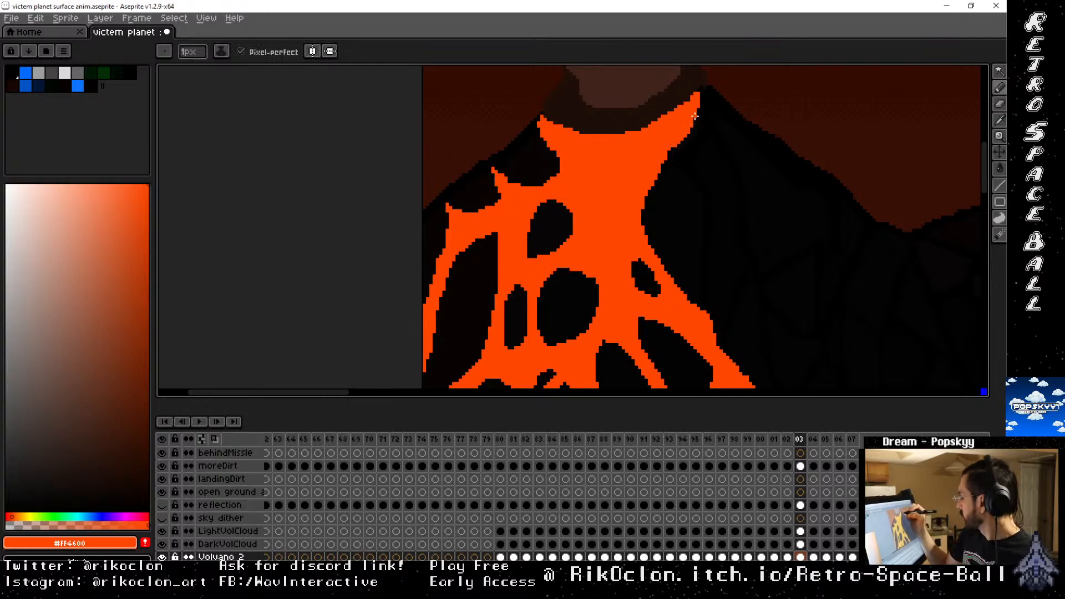
left_click_drag(696, 114, 642, 215)
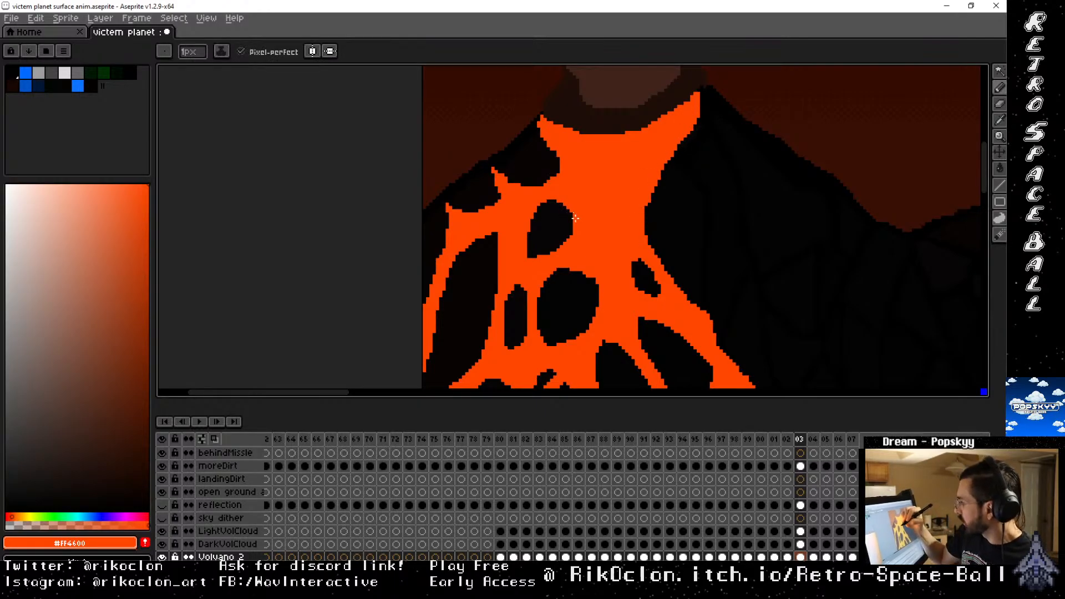
left_click_drag(575, 218, 565, 205)
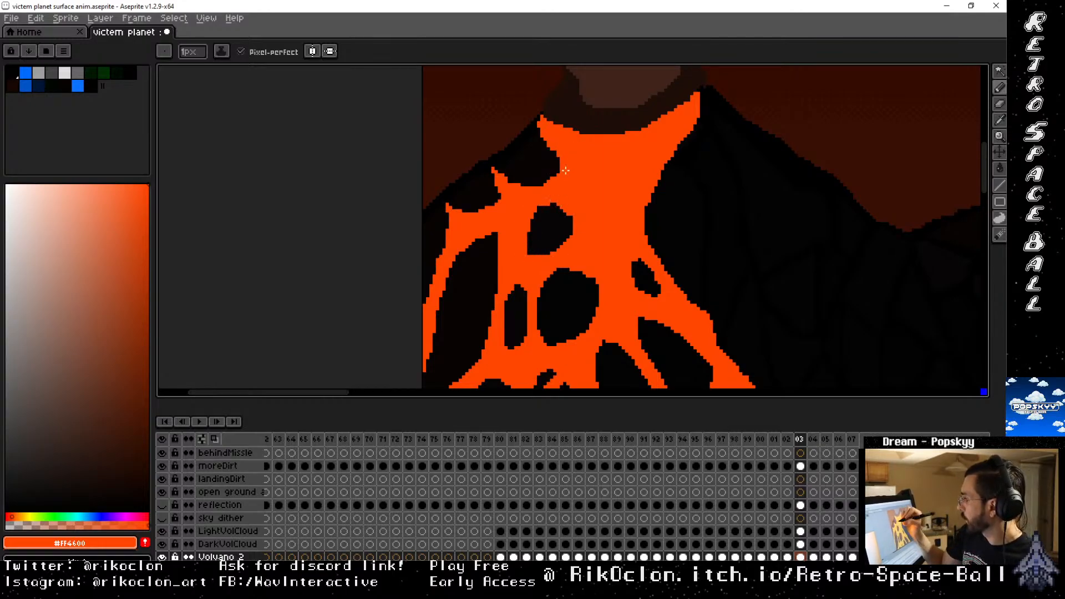
left_click_drag(565, 171, 555, 173)
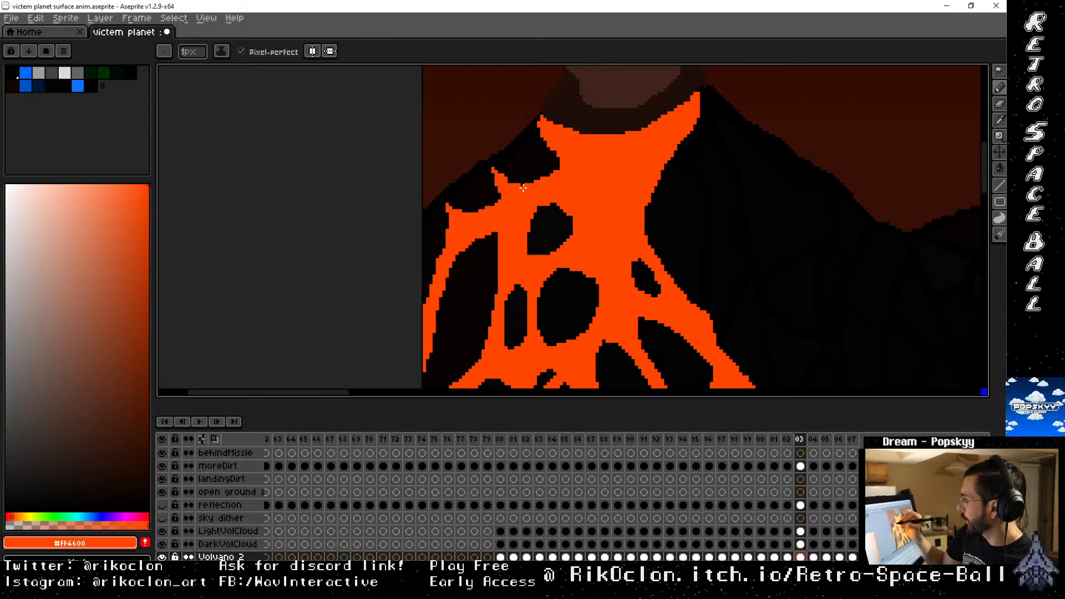
Extend the lava's lower-left edge downward and shrink the small slit gaps above it in frame 03
key("space")
mouse_move(494, 226)
left_mouse_down()
mouse_move(542, 178)
mouse_move(497, 211)
mouse_move(506, 185)
left_mouse_up()
key("space")
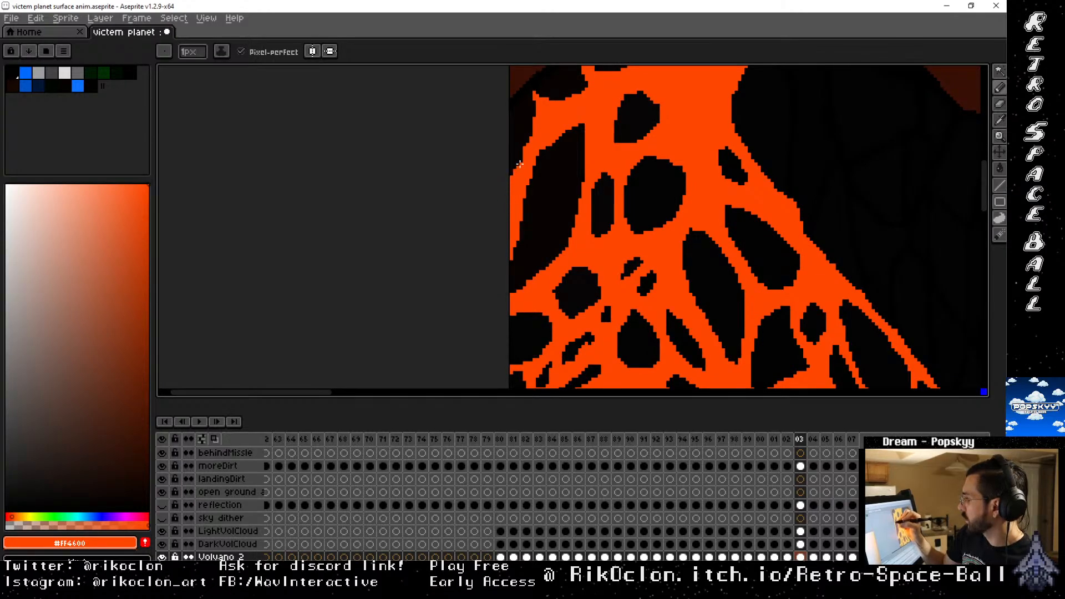
key("space")
left_click_drag(571, 290, 625, 194)
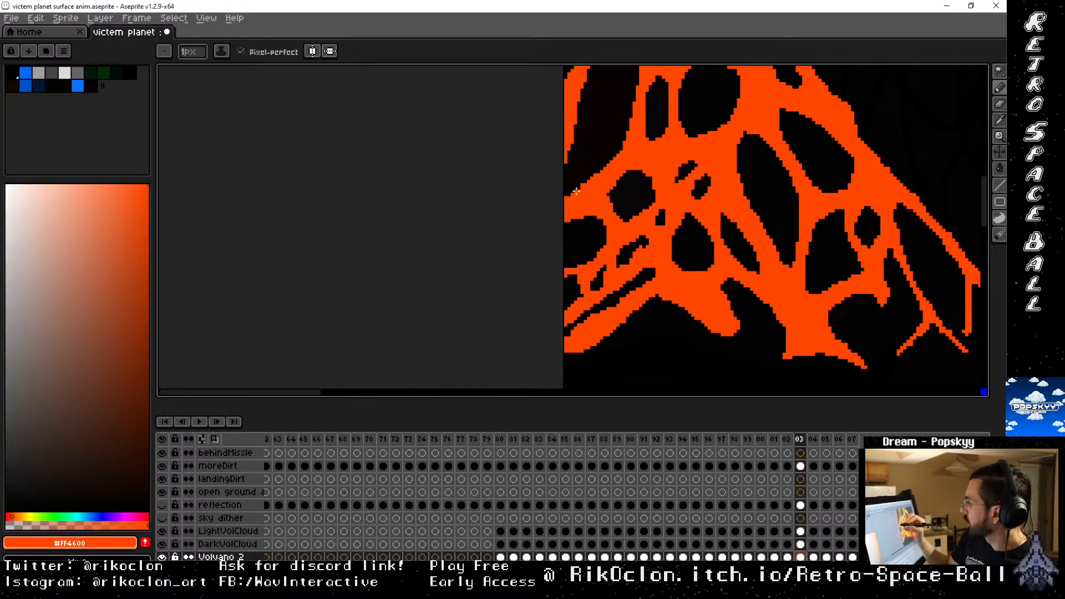
key("space")
left_click_drag(618, 327, 624, 238)
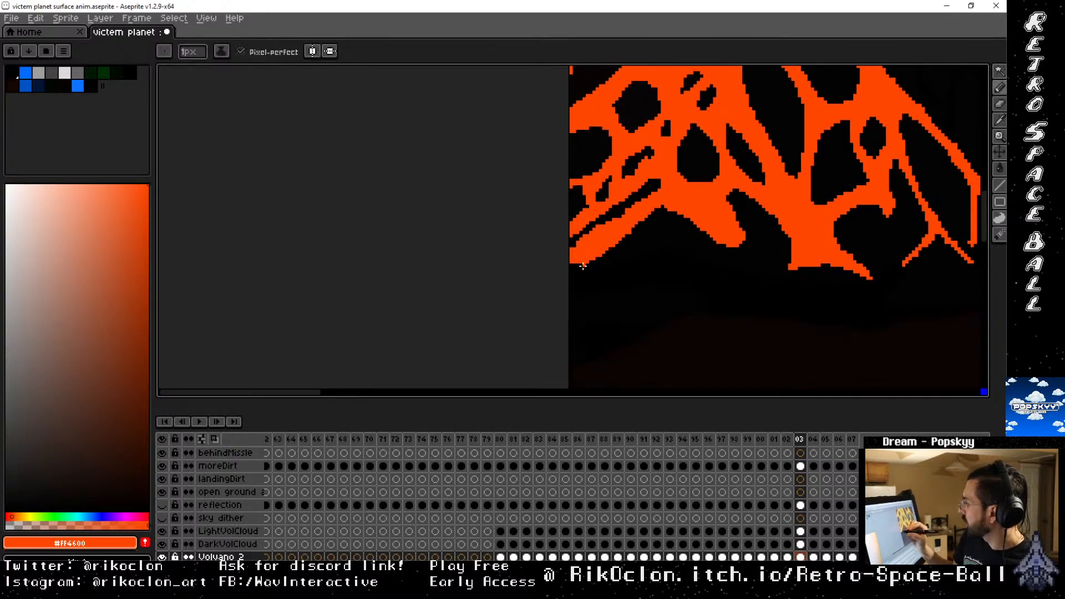
left_click_drag(572, 272, 593, 262)
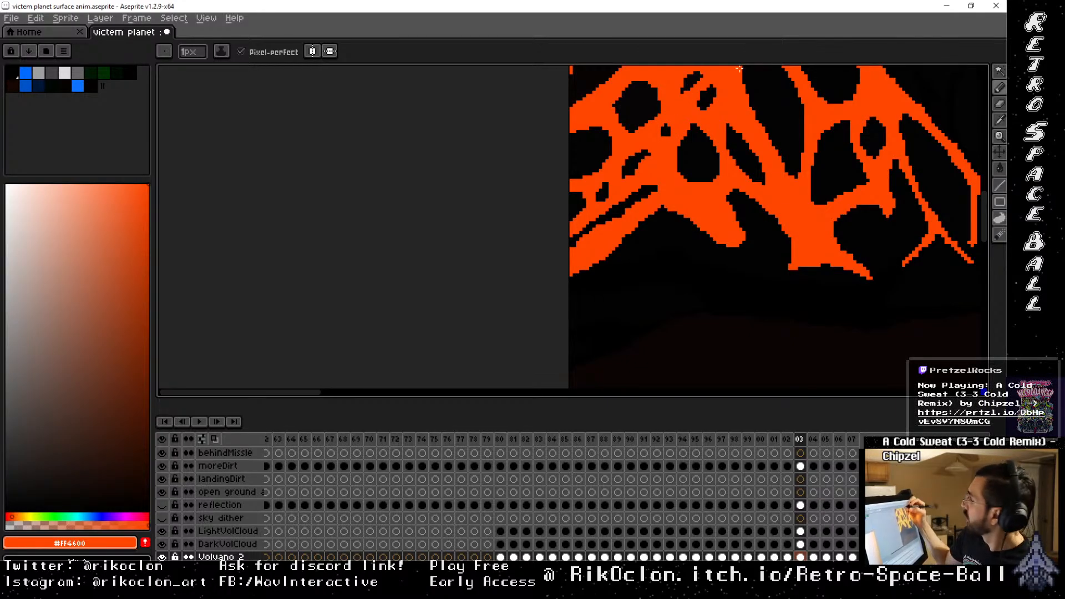
scroll(712, 88, "up", 1)
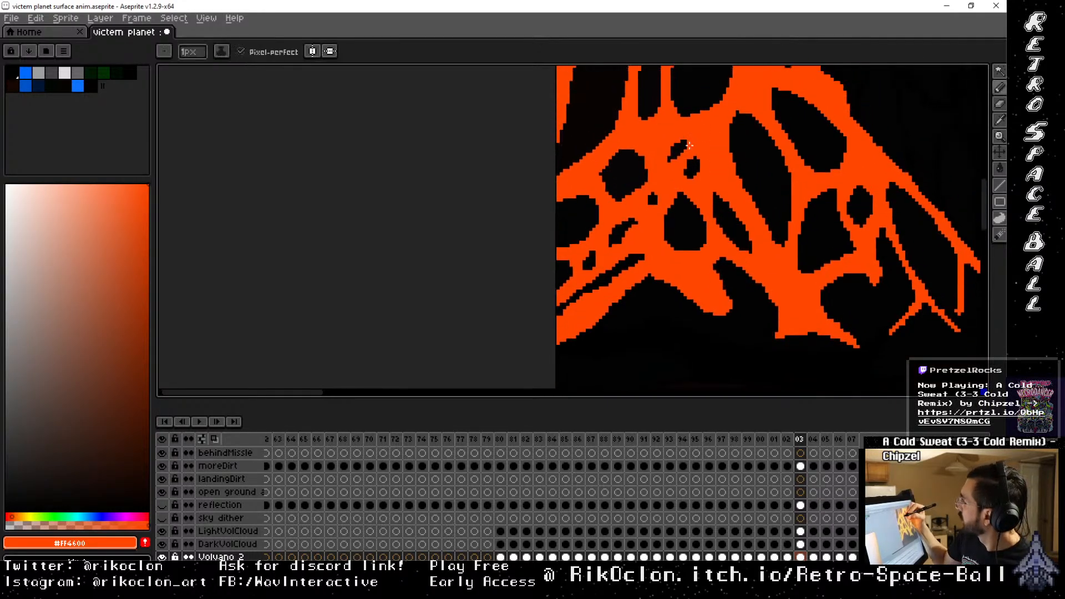
left_click_drag(678, 143, 686, 149)
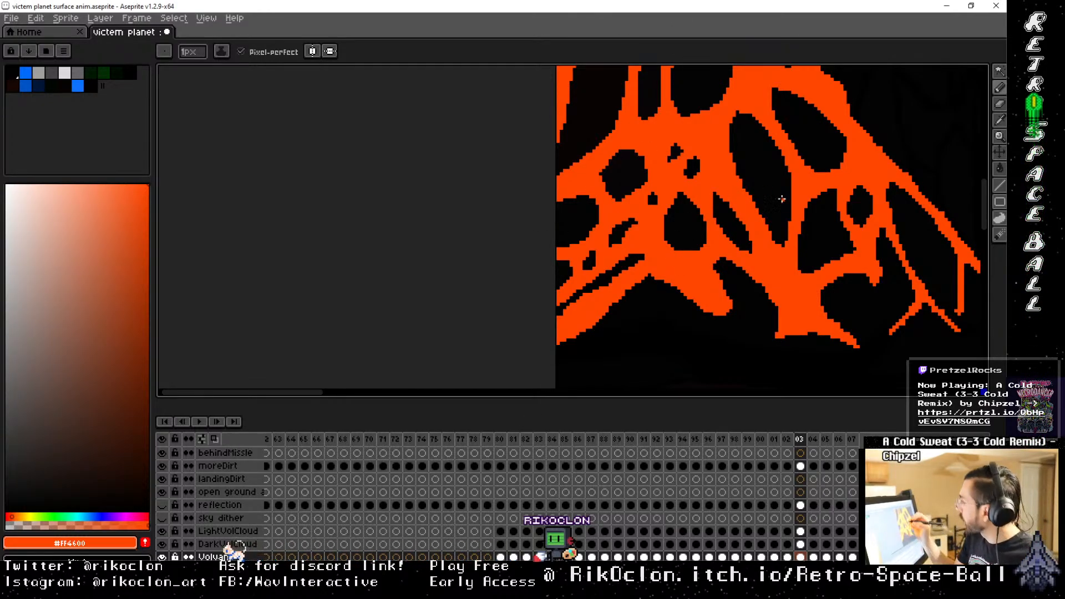
Lengthen the tips of the rightmost lava branches in frame 03, using frames 01 and 02 as reference
key("space")
left_click_drag(824, 247, 410, 258)
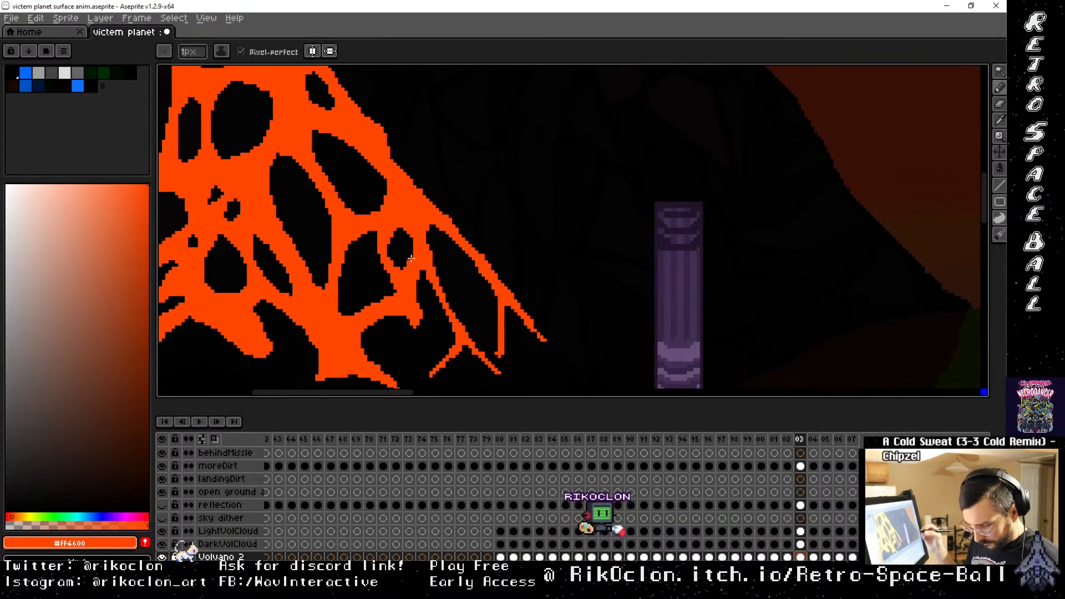
key("comma")
key("comma")
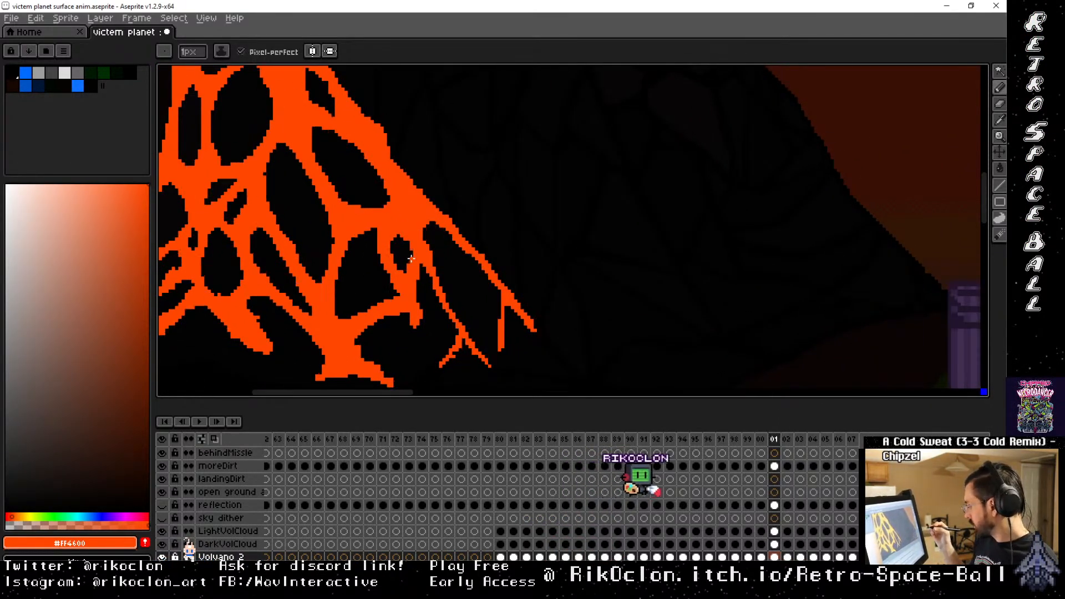
key("comma")
key("period")
key("period")
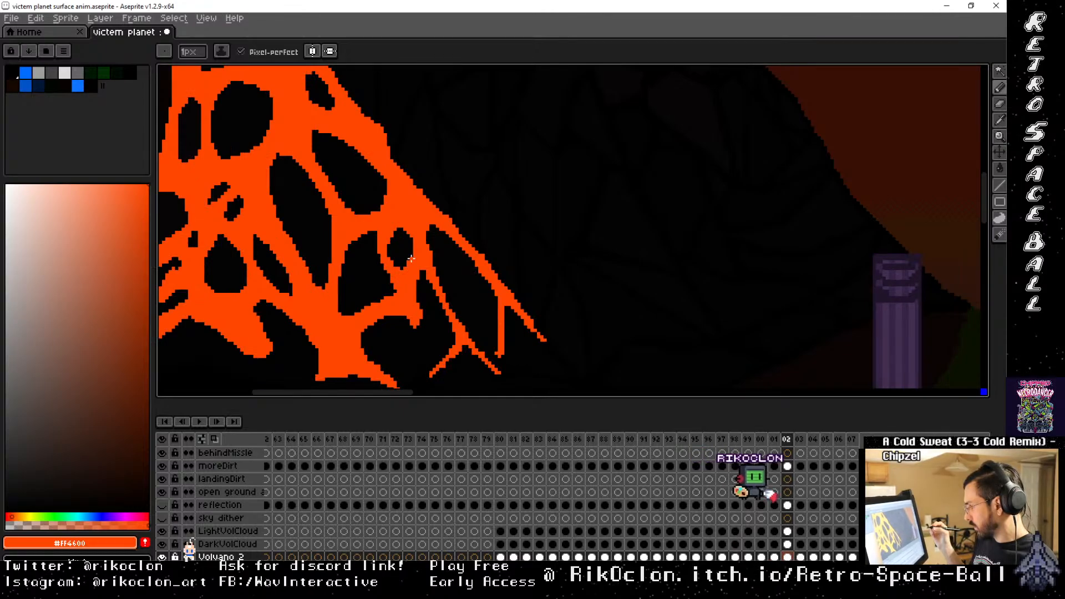
key("period")
mouse_move(545, 339)
left_mouse_down()
mouse_move(552, 350)
mouse_move(529, 328)
mouse_move(534, 336)
left_mouse_up()
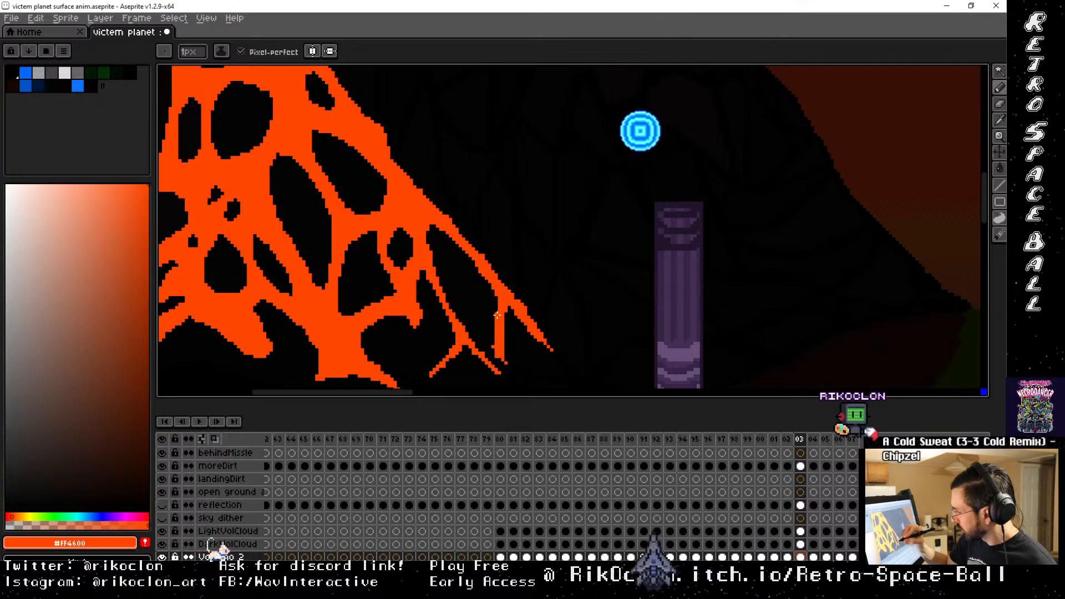
left_click_drag(495, 369, 513, 382)
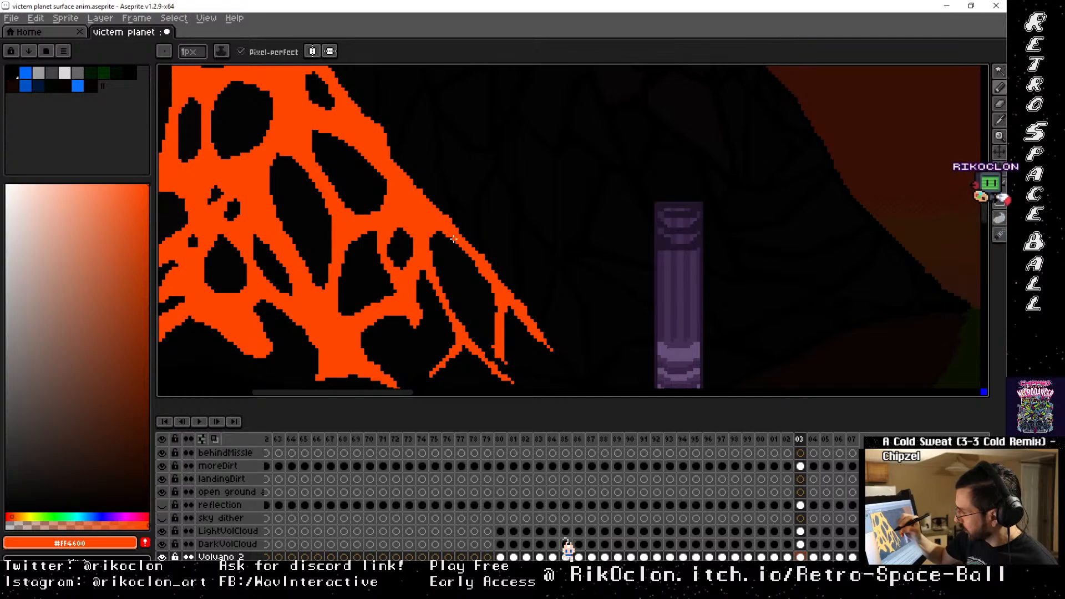
Extend the forked branch's left tip and the pointed tip of the bottom central lava stream in frame 03
key("comma")
key("period")
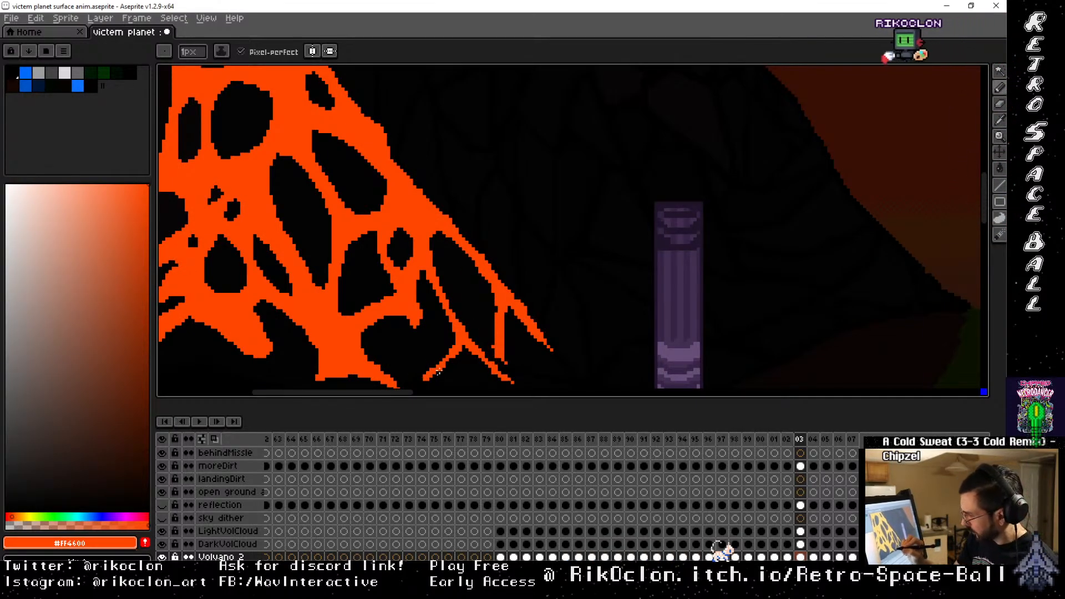
key("space")
mouse_move(427, 380)
left_mouse_down()
mouse_move(456, 335)
mouse_move(444, 345)
left_mouse_up()
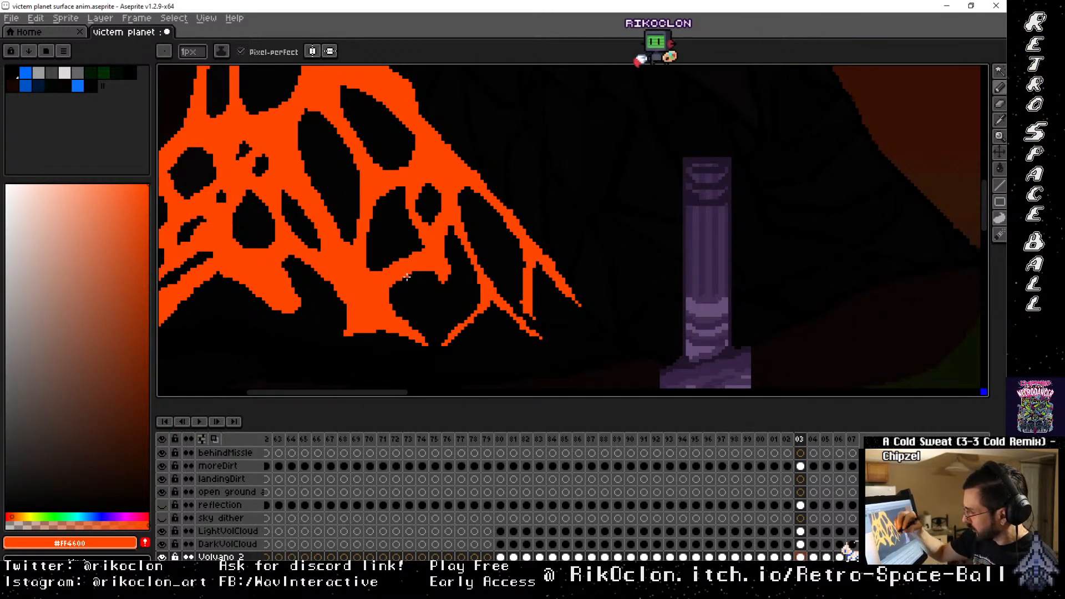
left_click_drag(426, 344, 434, 356)
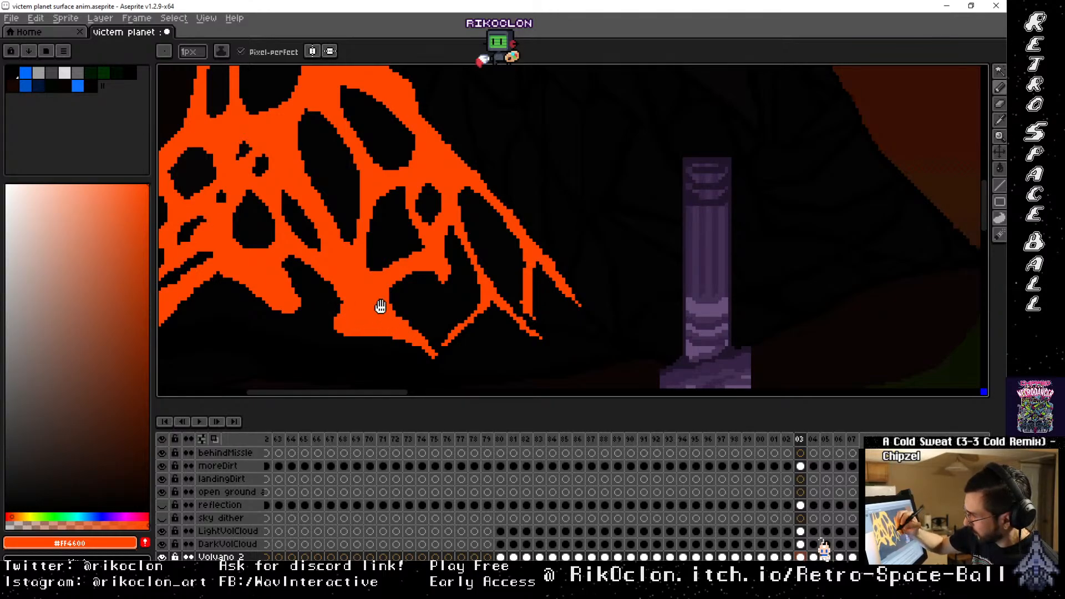
Thicken the underside of the lower-left lava arch and flatten the top of the rounded gap above it in frame 03
left_click_drag(381, 306, 440, 326)
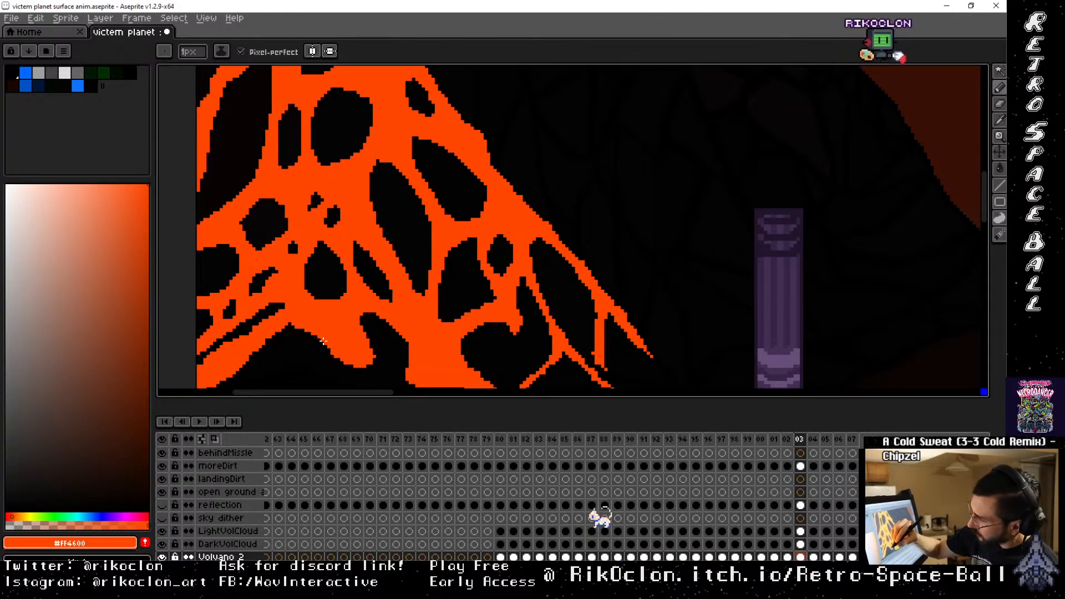
key("space")
left_click_drag(269, 373, 495, 263)
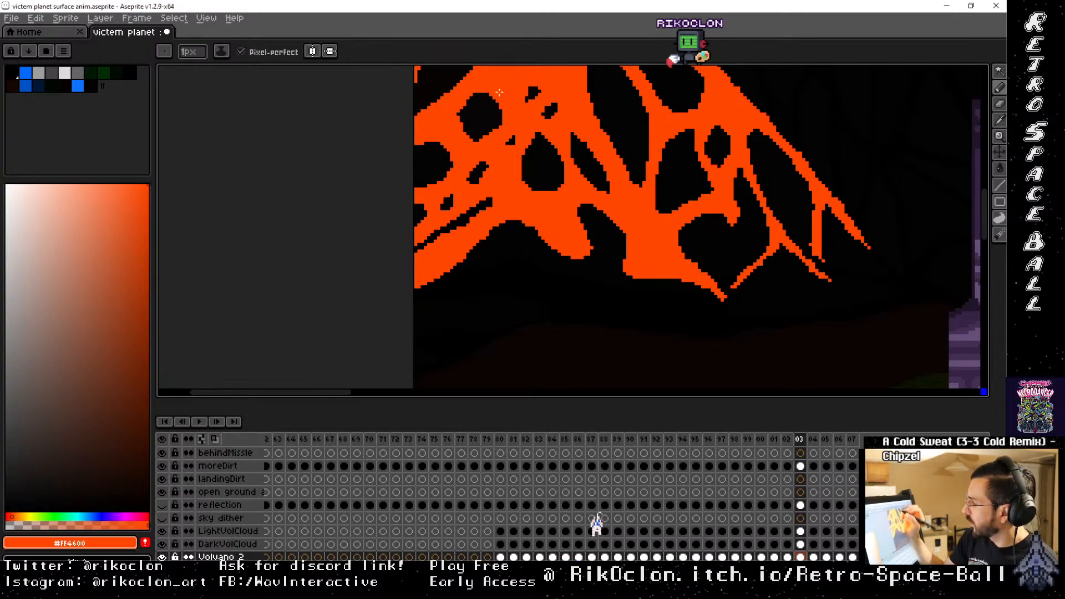
scroll(478, 193, "up", 1)
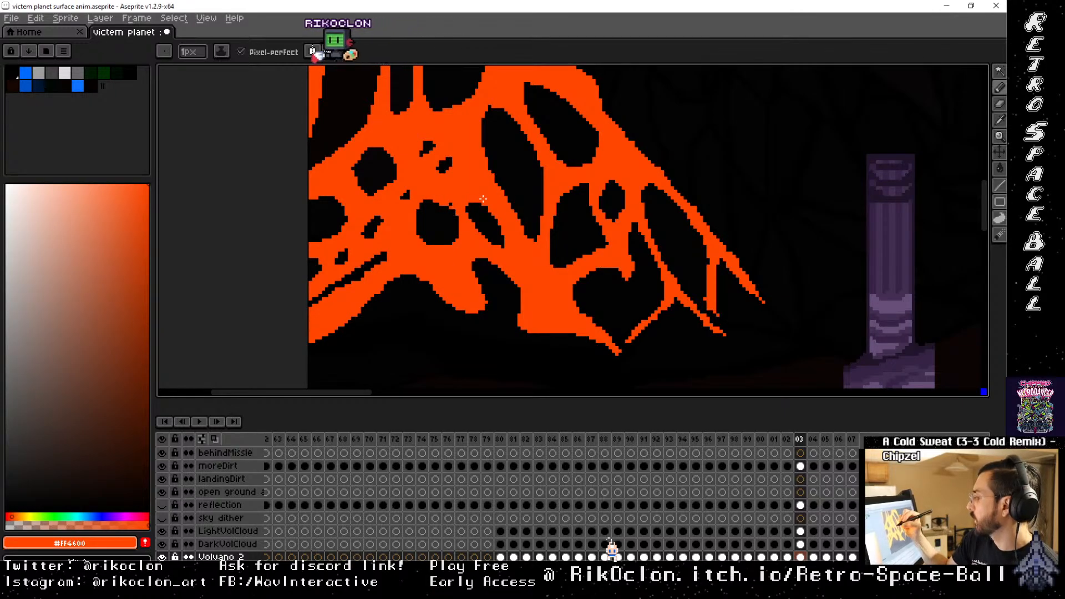
Round off the top of the long left gap and lower the top of the narrow gap beside it in frame 03
left_click_drag(614, 166, 583, 340)
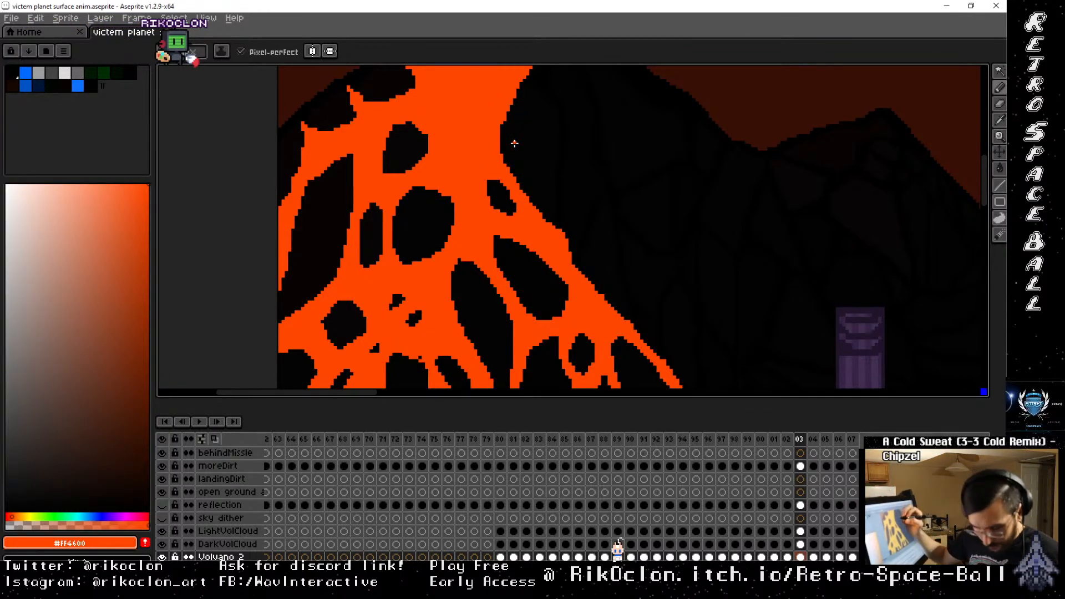
left_click_drag(517, 140, 458, 294)
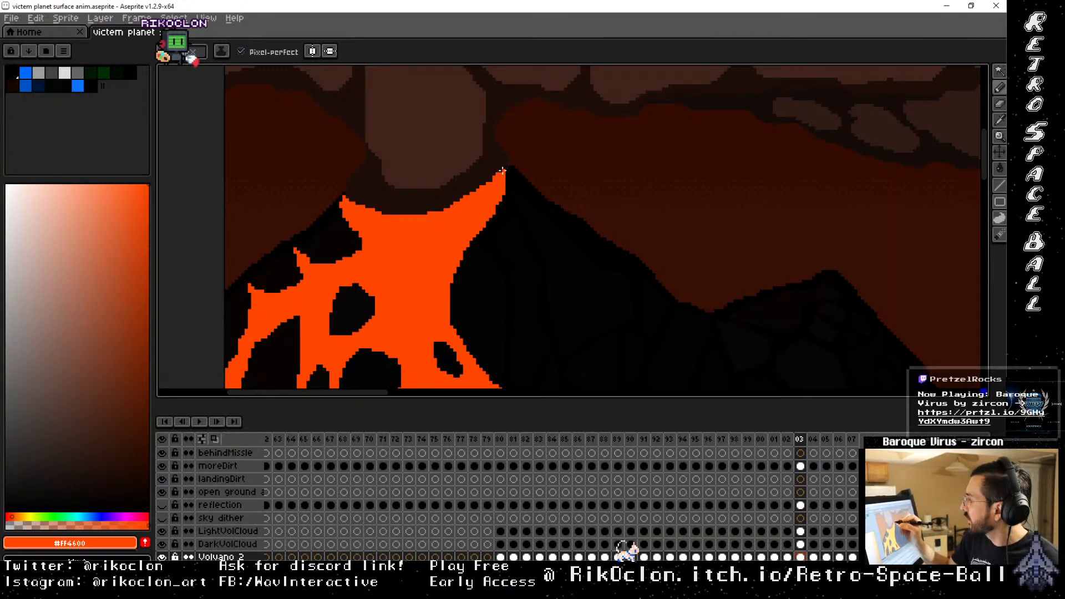
left_click_drag(352, 304, 420, 189)
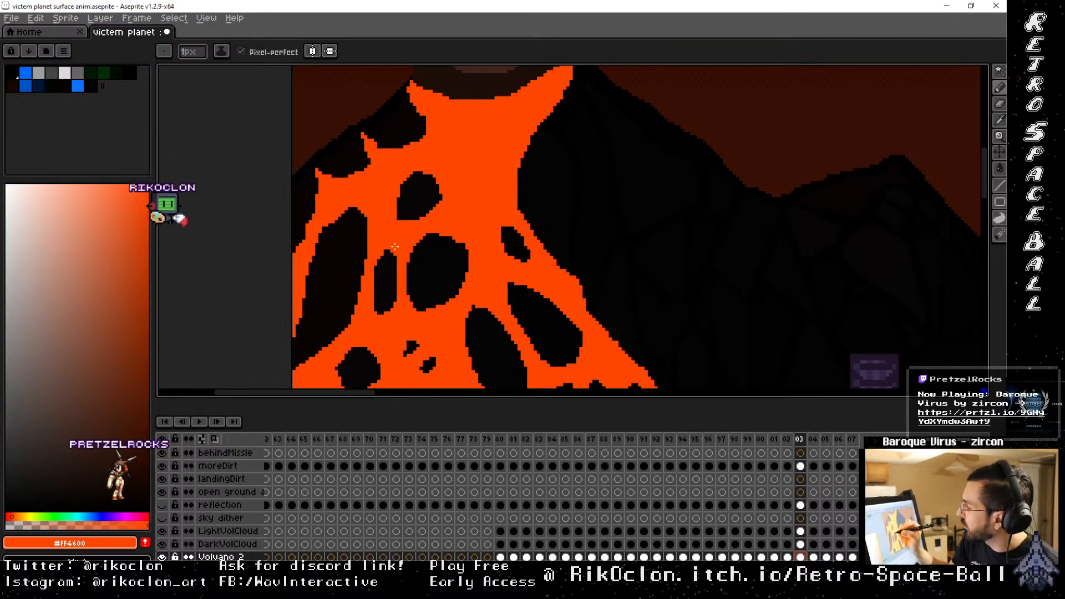
left_click_drag(452, 288, 452, 124)
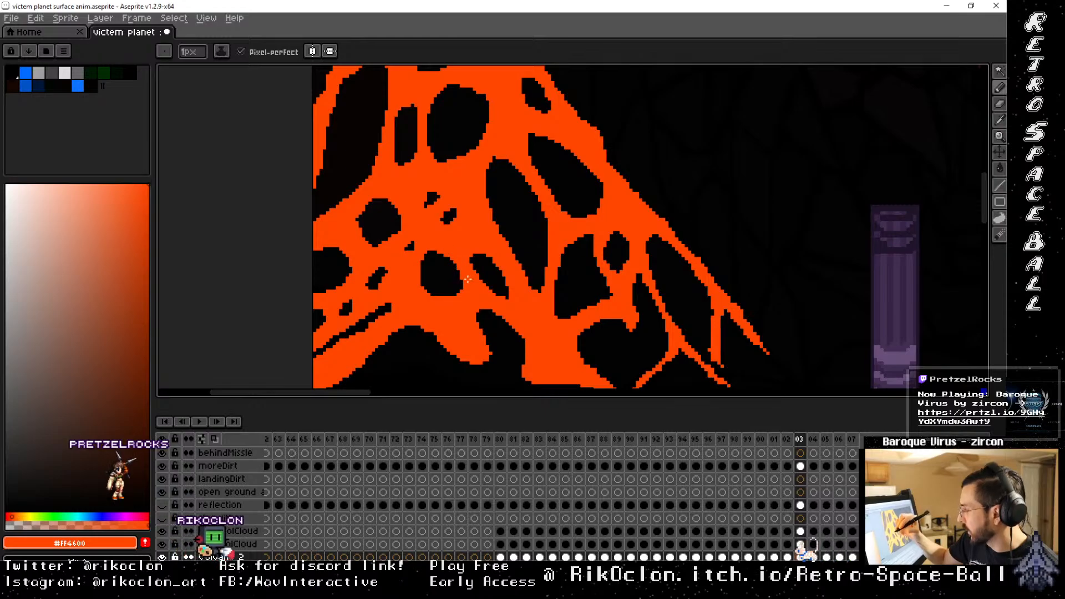
left_click_drag(684, 272, 523, 251)
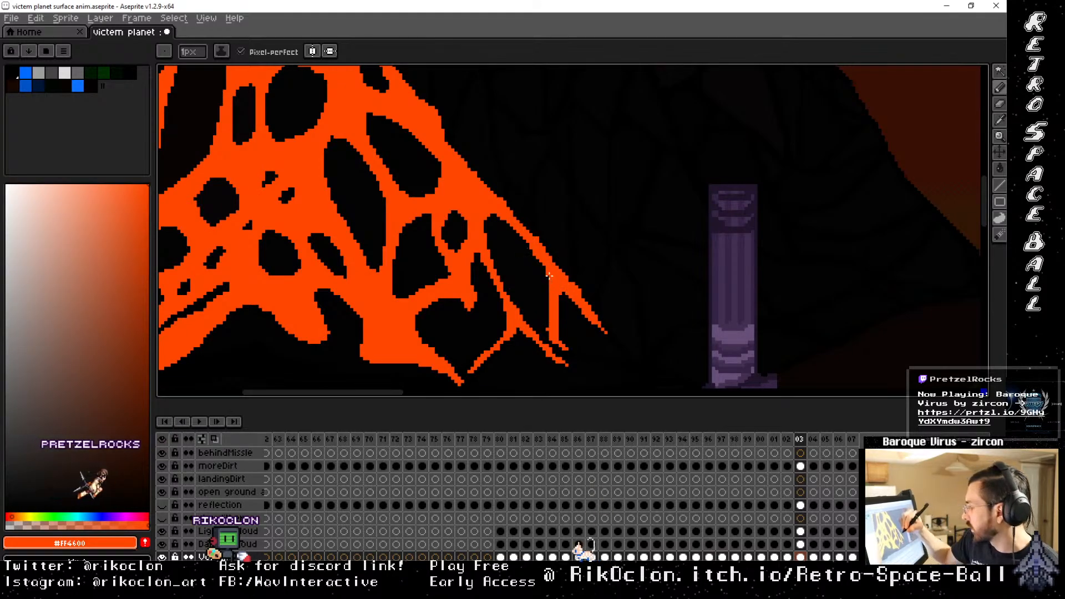
mouse_move(451, 173)
left_mouse_down()
mouse_move(497, 218)
mouse_move(507, 288)
mouse_move(459, 202)
left_mouse_up()
Flip between frame 03 and its neighbouring frames to check how the upper lava stream spreads
key("Left")
key("Left")
key("Left")
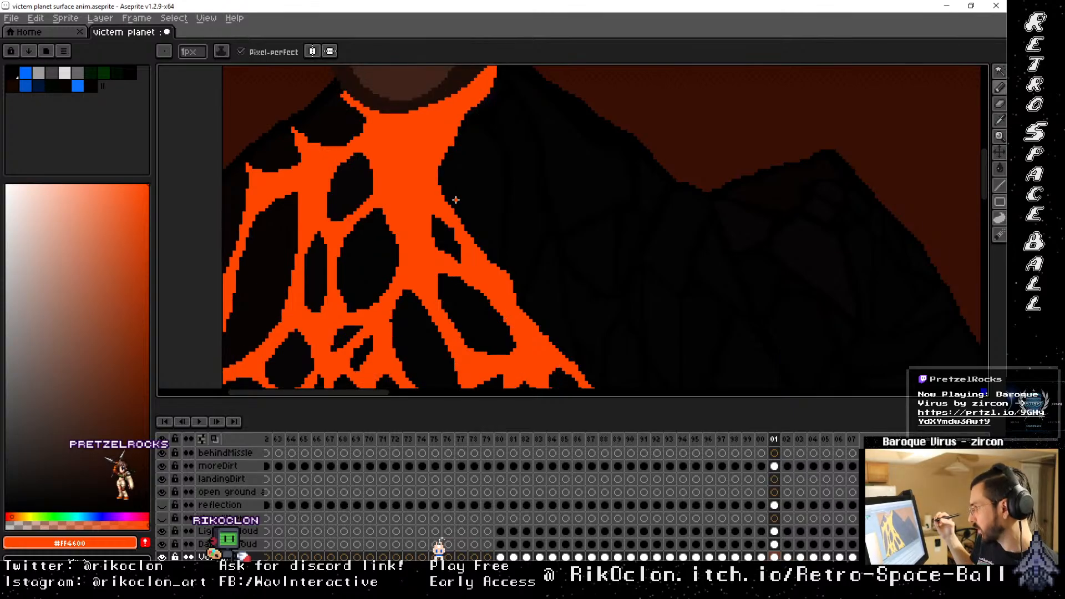
key("Right")
key("Right")
key("Right")
key("Right")
key("Left")
key("Left")
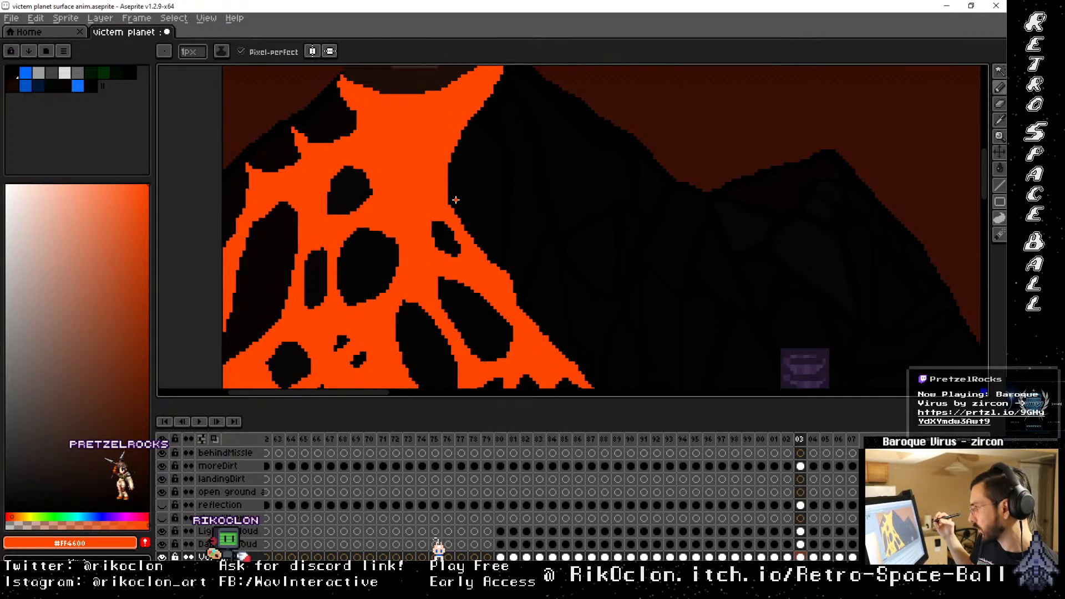
Fill in the edges of the large central oval gap in frame 03 to narrow it, comparing with frame 02
key("Right")
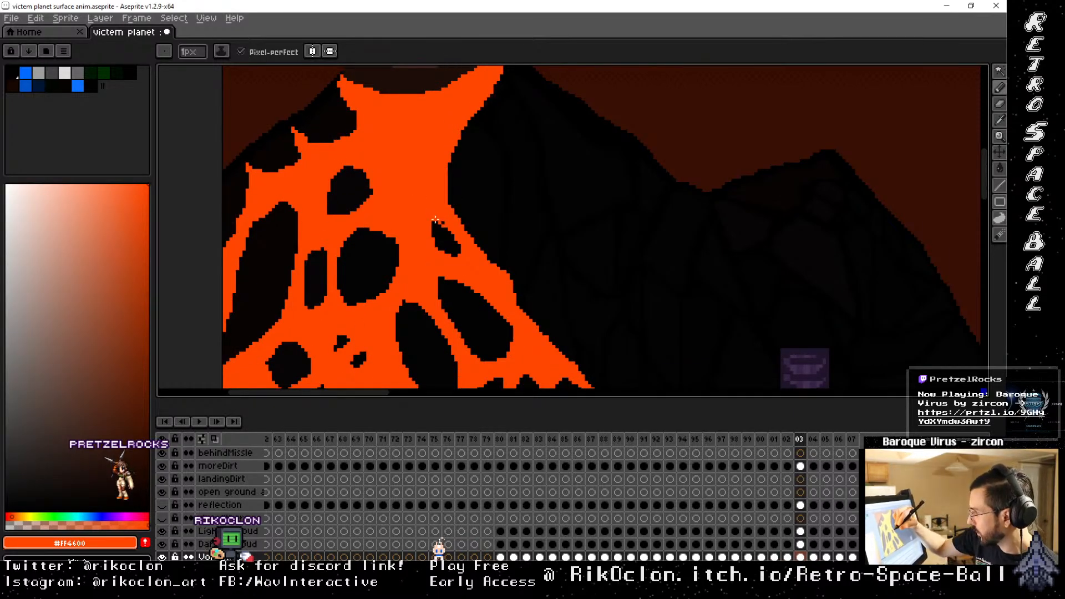
key("Left")
key("Right")
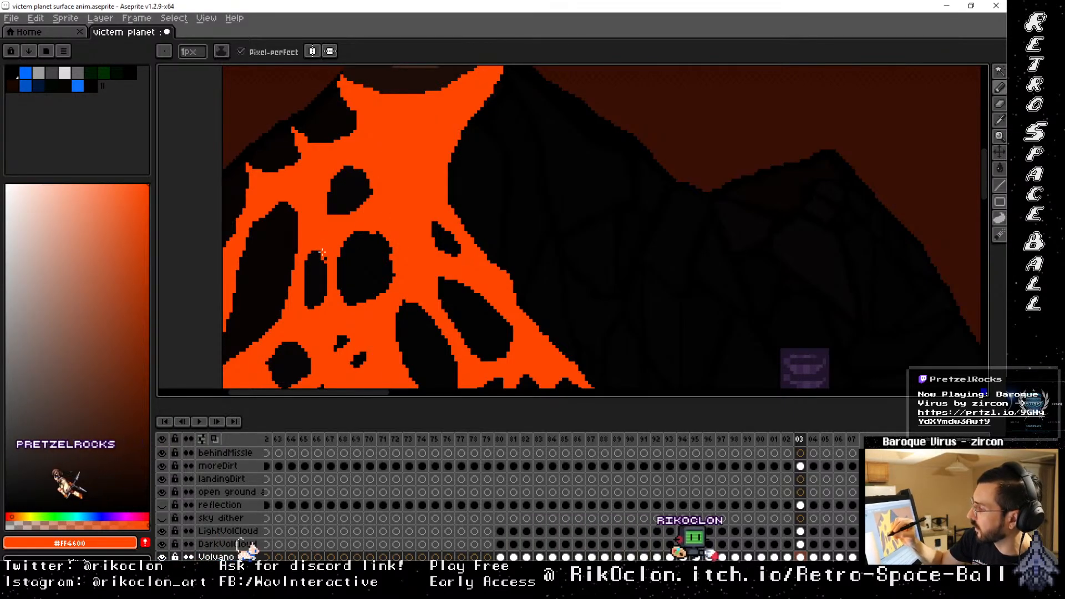
key("comma")
key("period")
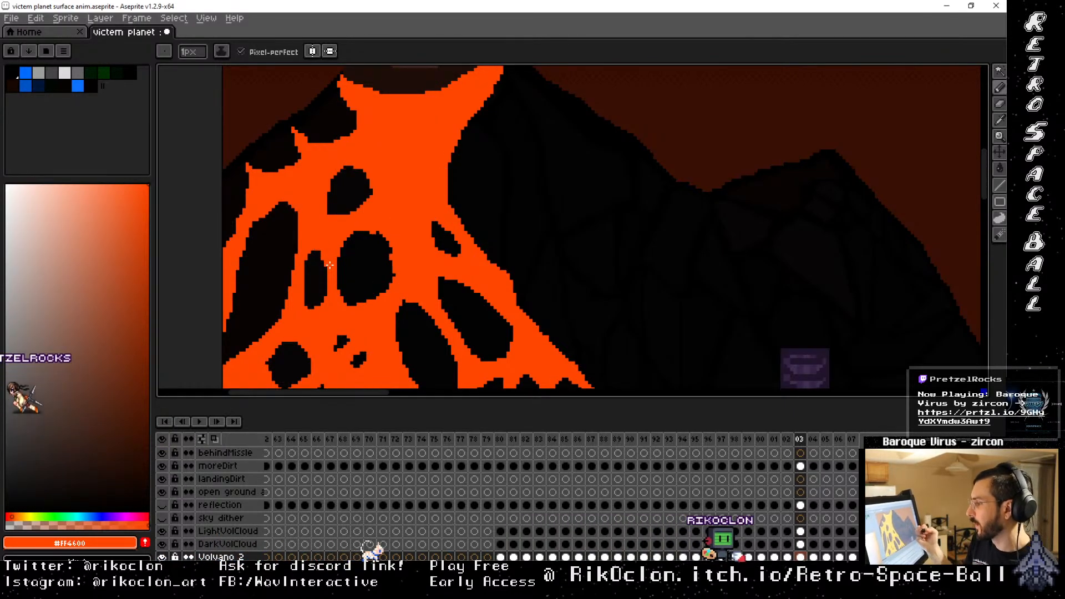
Step back and forth through frames 01 to 03 and beyond to review how the lava gaps shrink
key("comma")
key("Right")
key("Right")
key("Left")
key("Left")
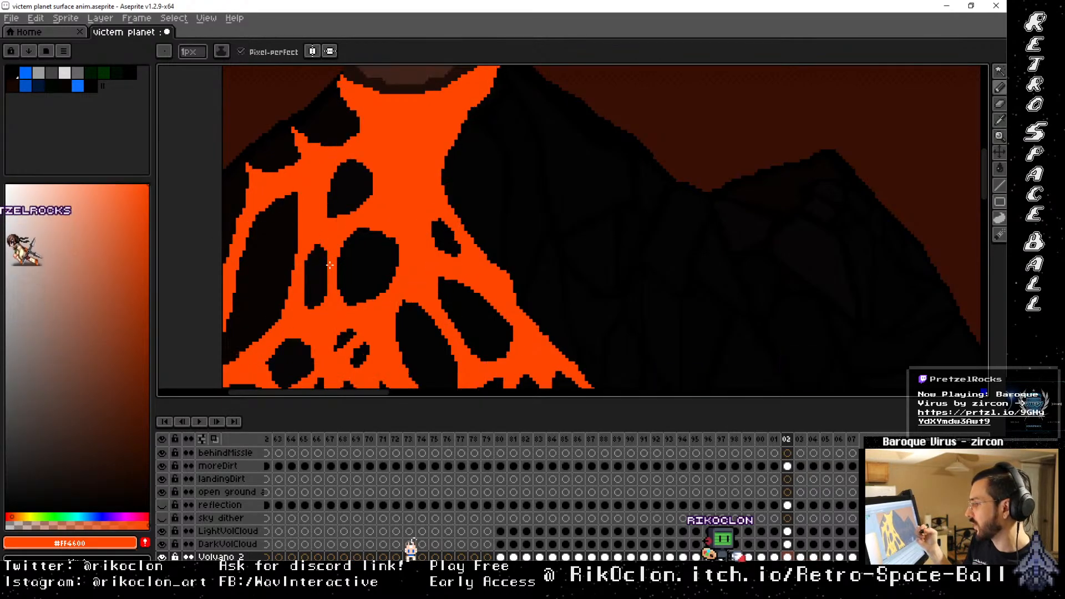
key("Right")
key("Right")
key("Left")
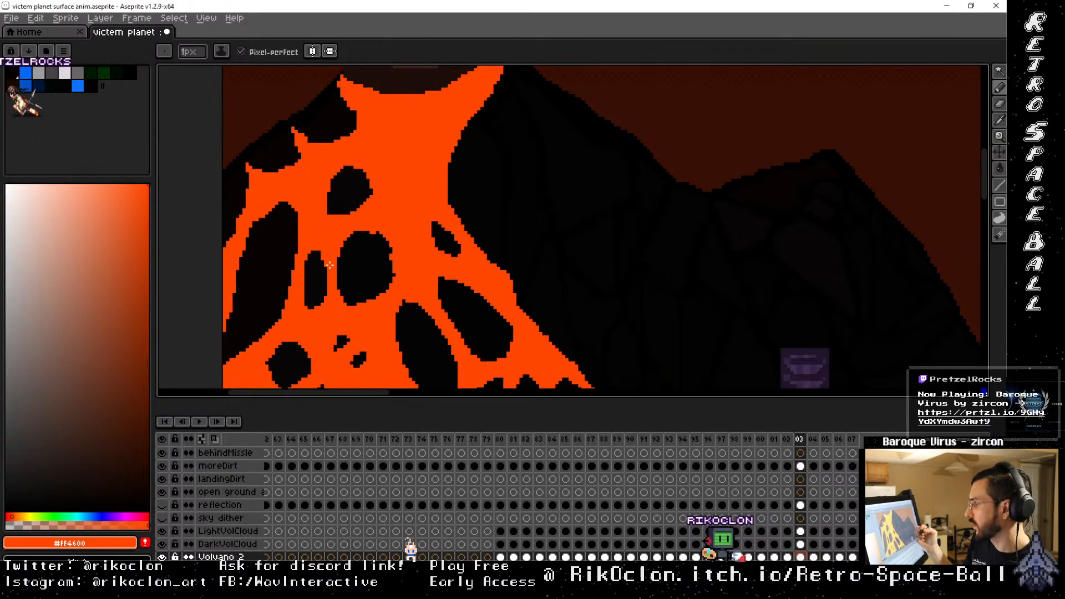
key("Left")
key("Right")
key("Right")
key("Left")
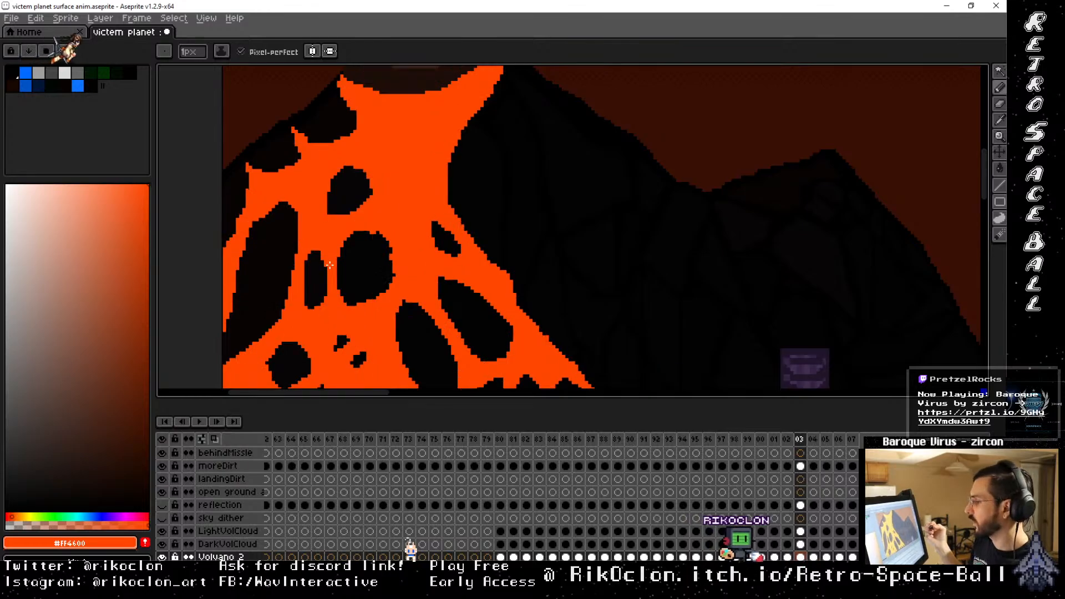
key("Right")
key("Left")
key("Left")
key("Left")
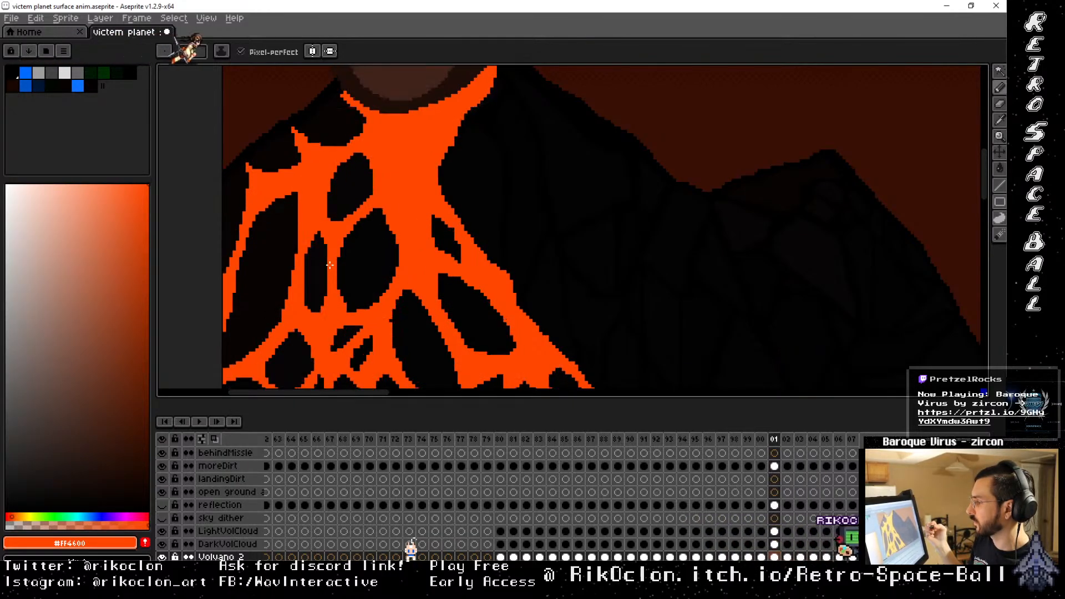
Flip between frames 03 and 04 to compare the size of the lava gaps near the crater
key("Right")
key("Right")
key("Right")
key("Left")
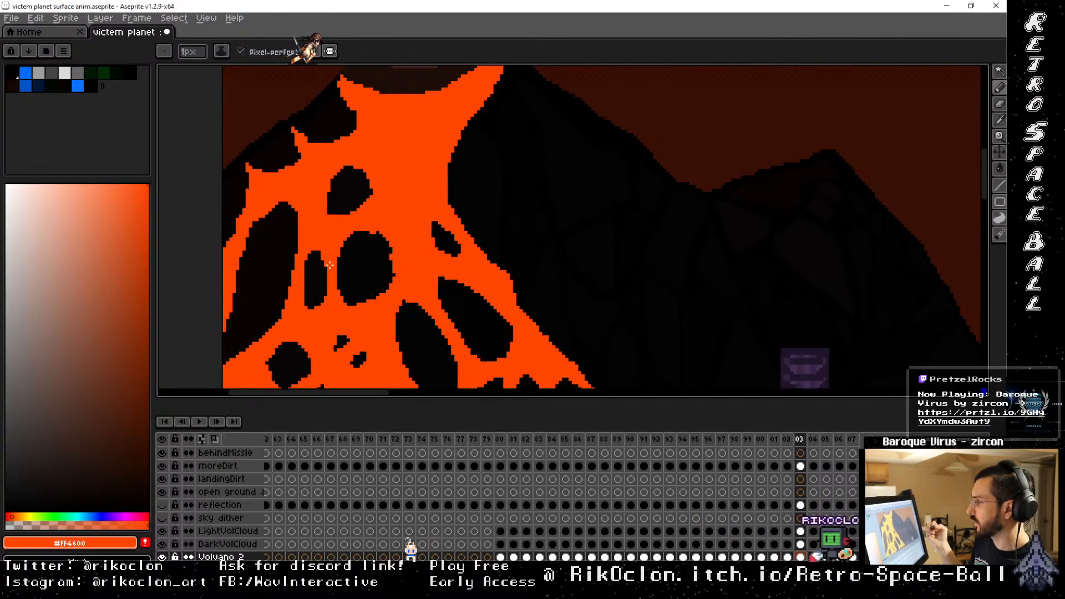
key("Right")
key("Left")
key("Right")
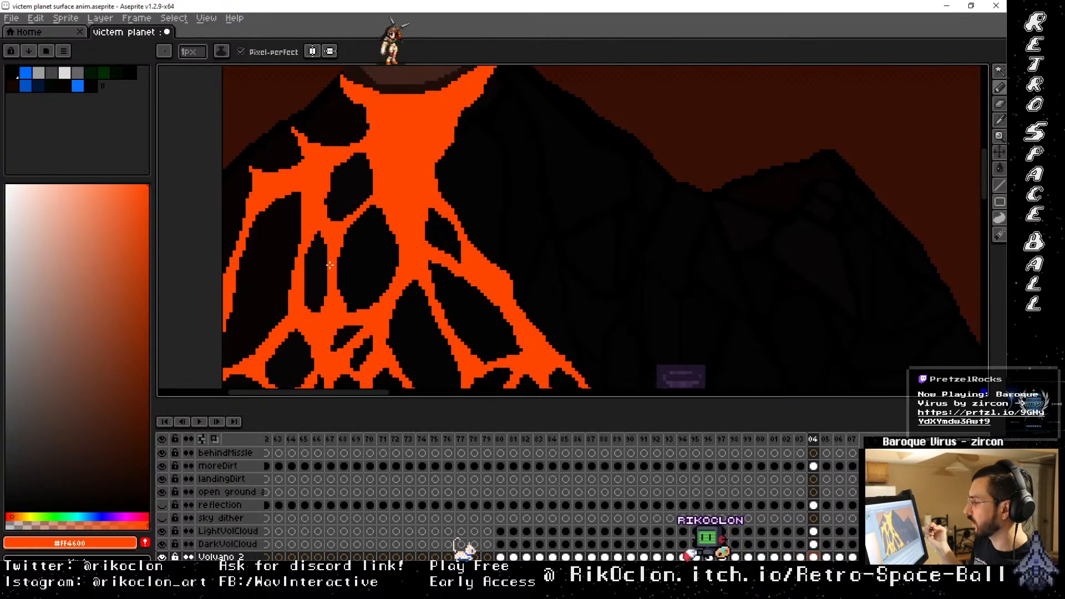
key("Left")
key("Right")
key("Left")
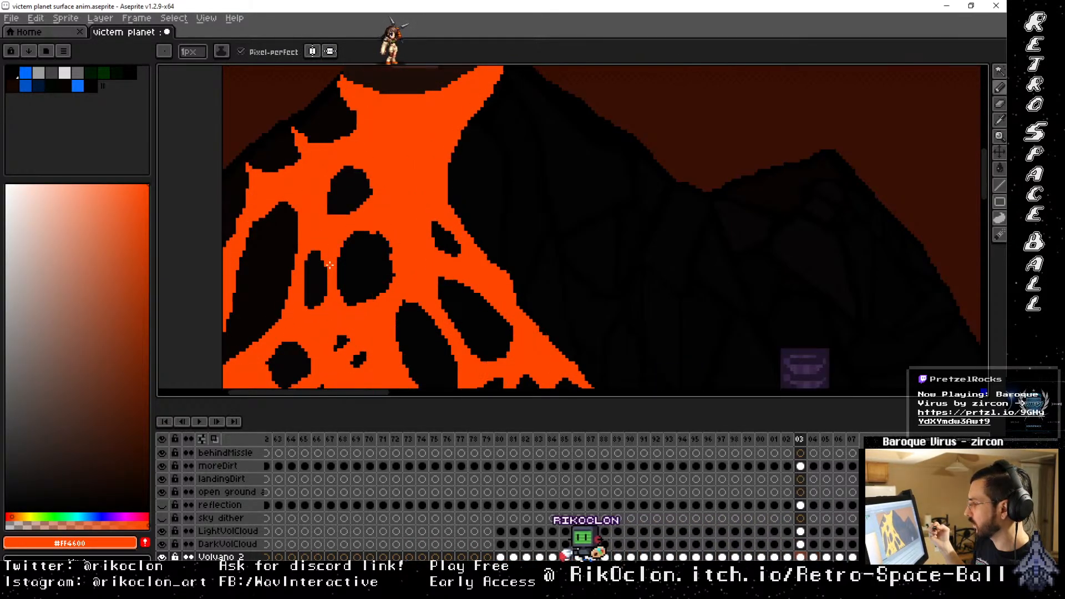
key("Right")
key("Left")
key("Right")
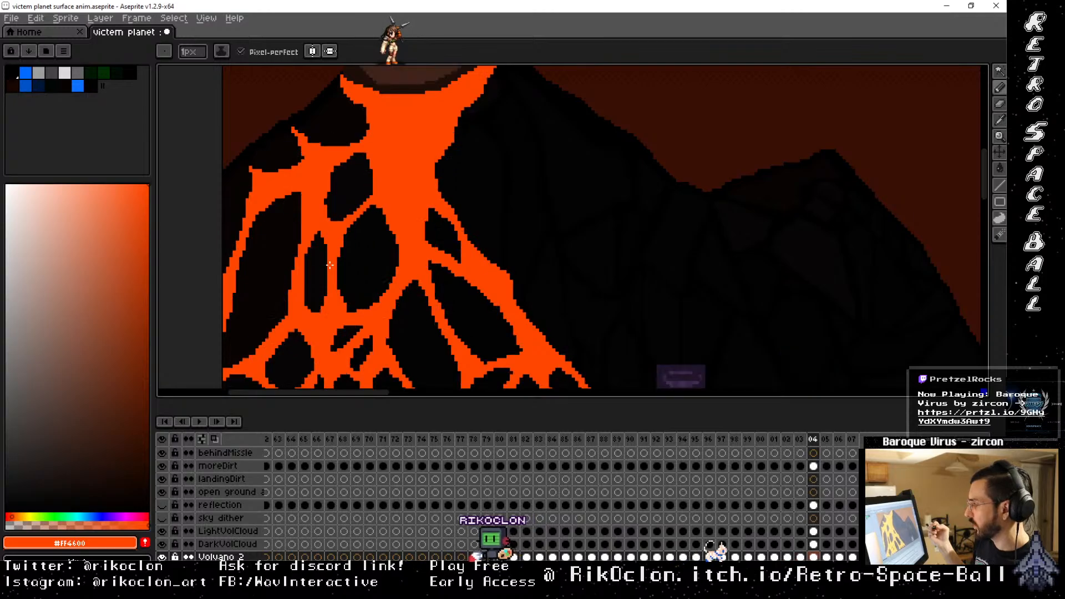
Step back and forth across frames 02 to 04 to check how the upper lava thickens around frame 03
key("Right")
key("Left")
key("Left")
key("Right")
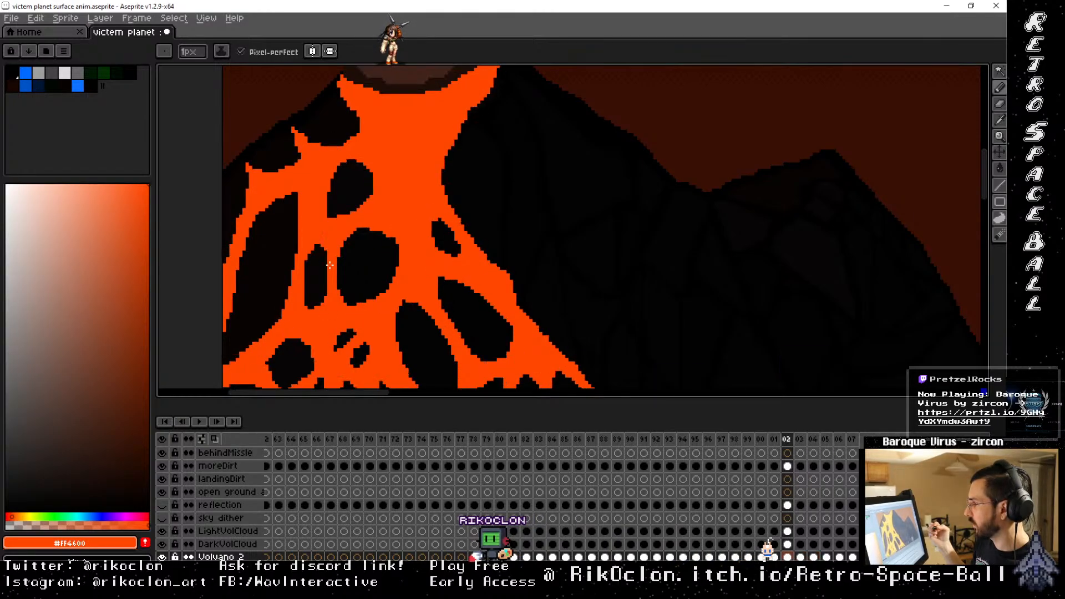
key("Left")
key("Right")
key("Left")
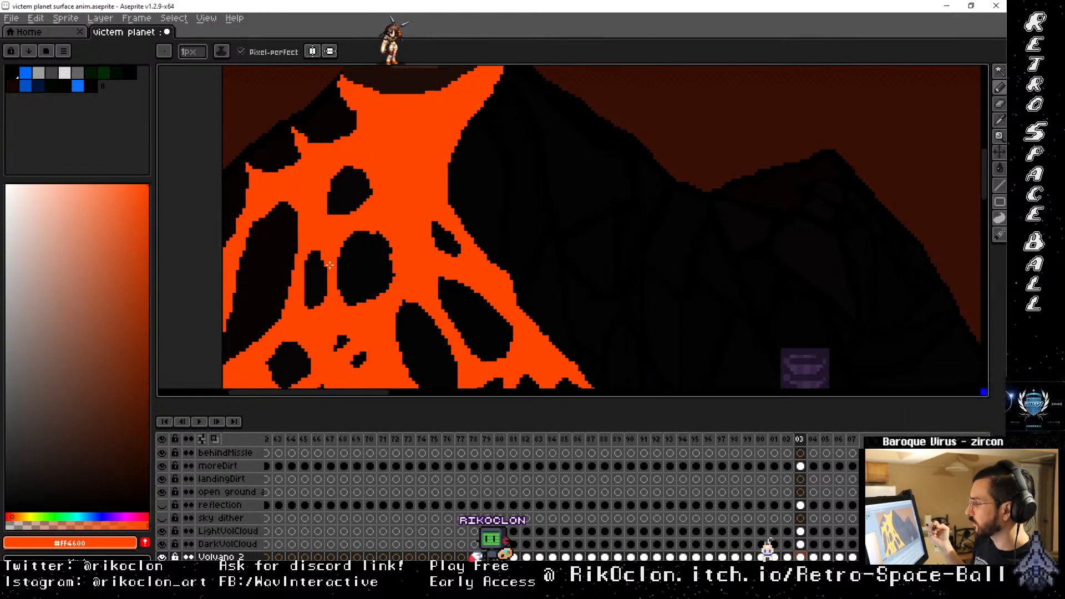
key("Left")
key("Right")
key("Right")
key("Left")
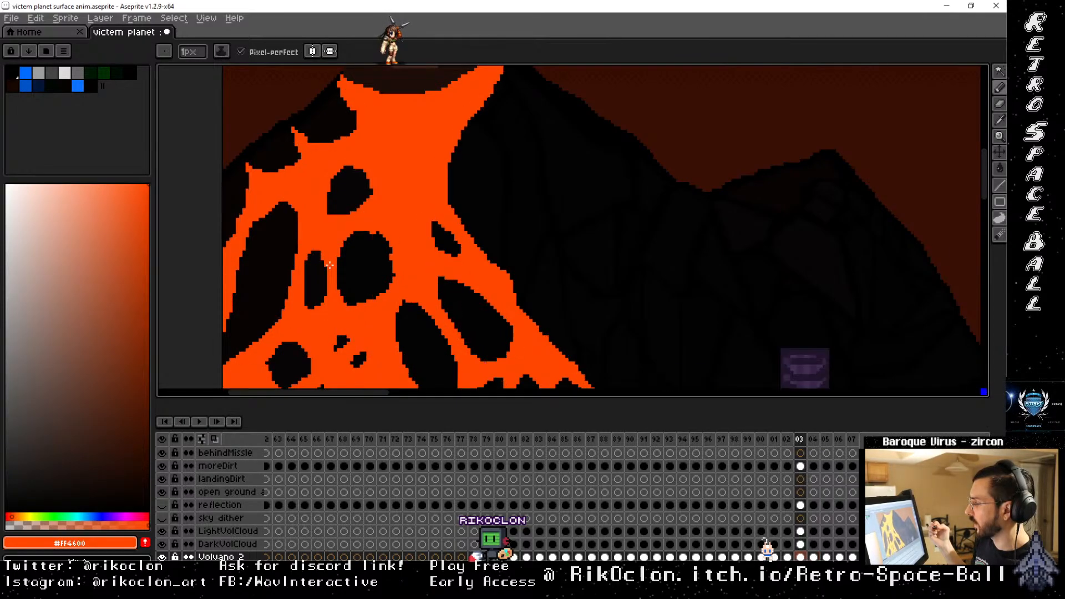
Round off and lower the tops of the two long diagonal gaps on the volcano's right slope in frame 03, comparing with frame 02
left_click_drag(473, 307, 460, 205)
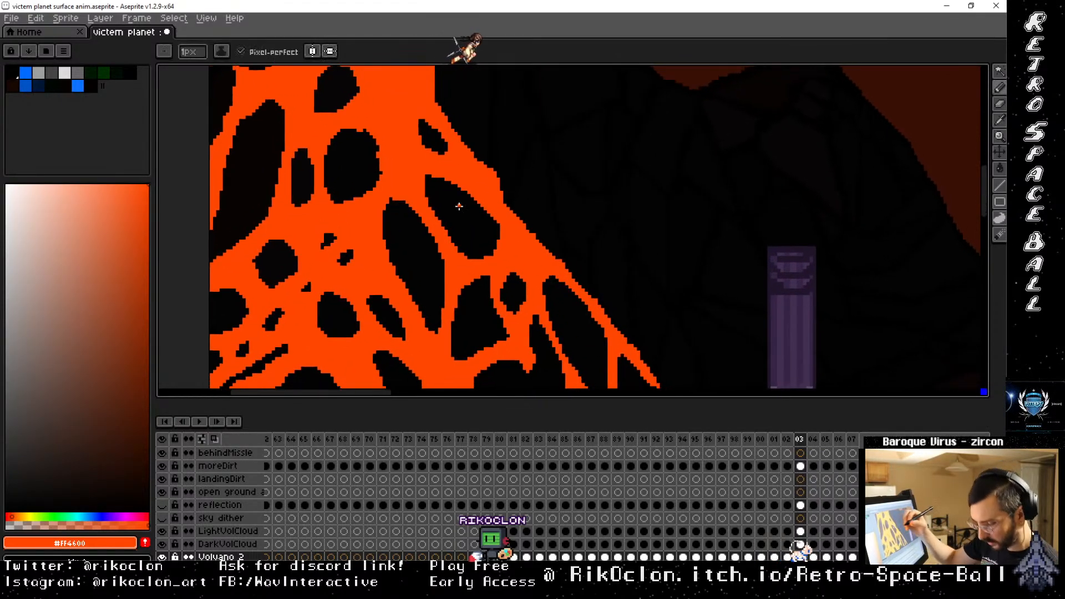
key("Left")
key("Right")
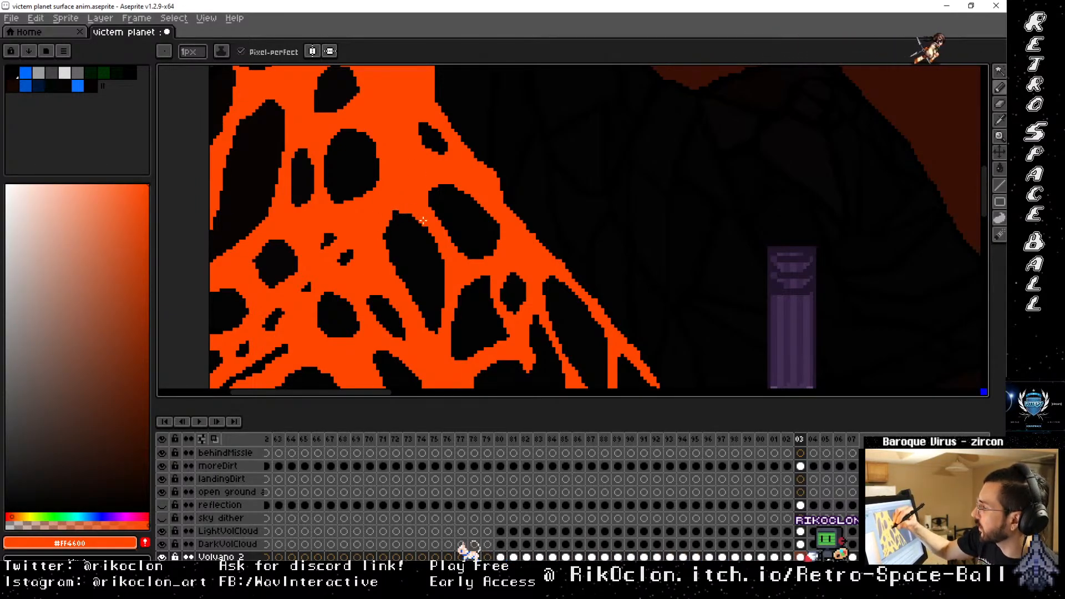
Extend the short lava drip hanging into the lower-right opening a little further down in frame 03
left_click_drag(476, 323, 538, 232)
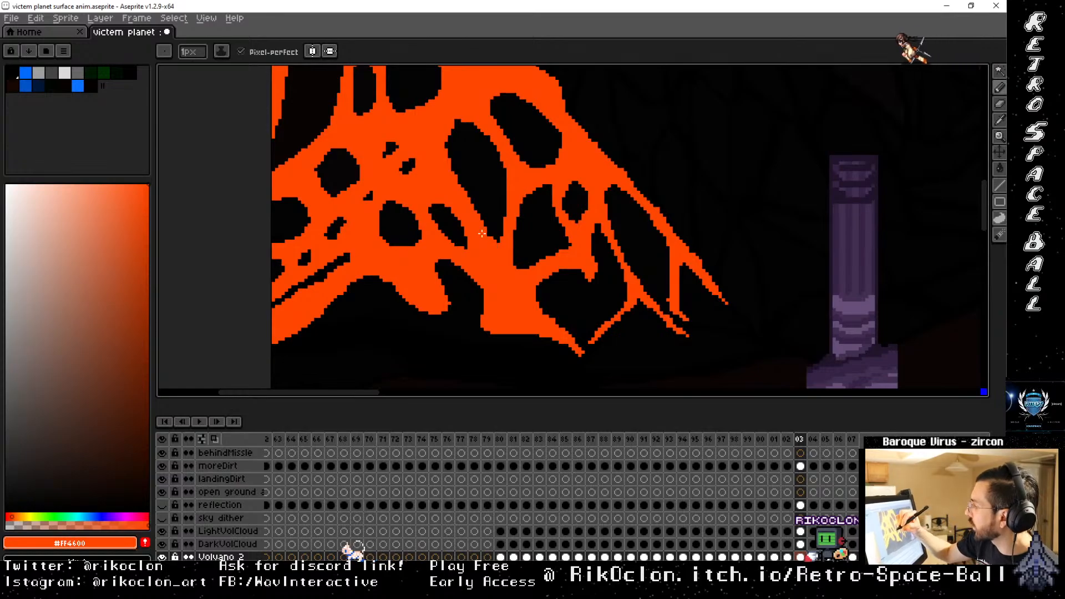
left_click_drag(490, 83, 487, 159)
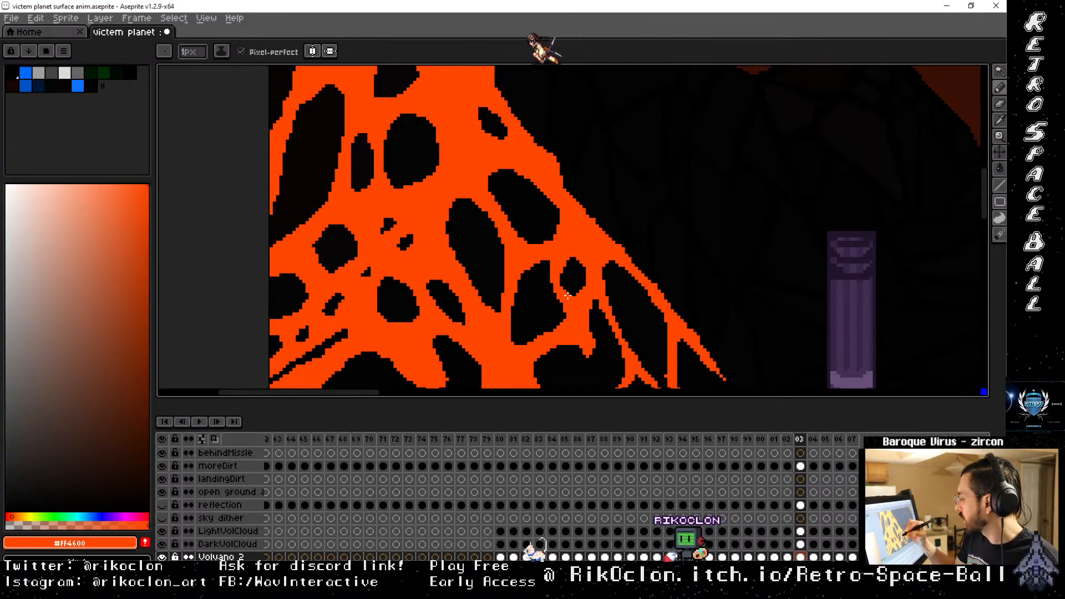
scroll(566, 278, "up", 2)
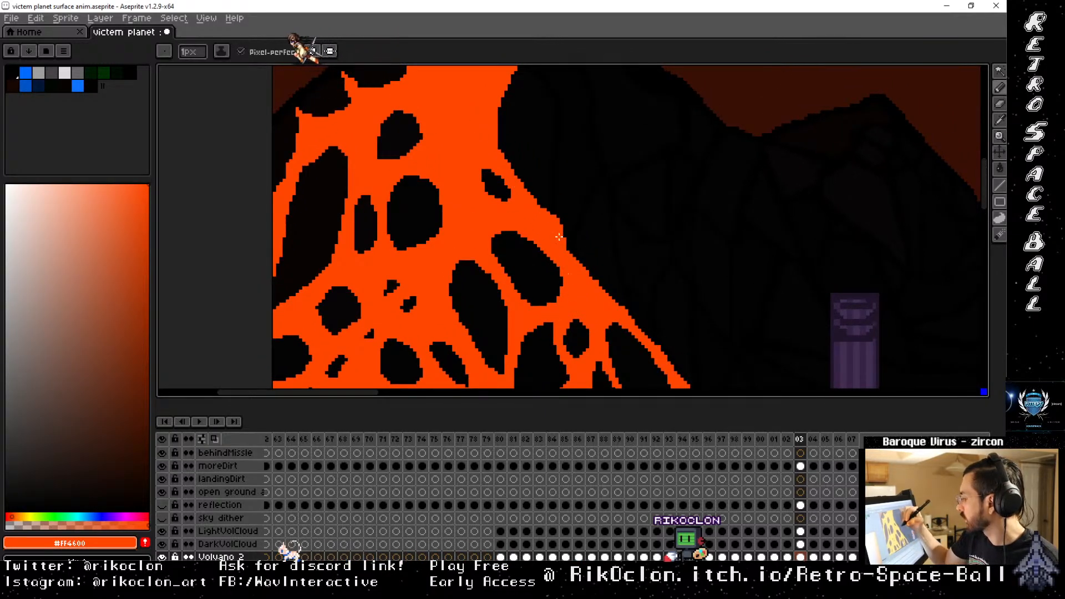
left_click_drag(559, 237, 530, 93)
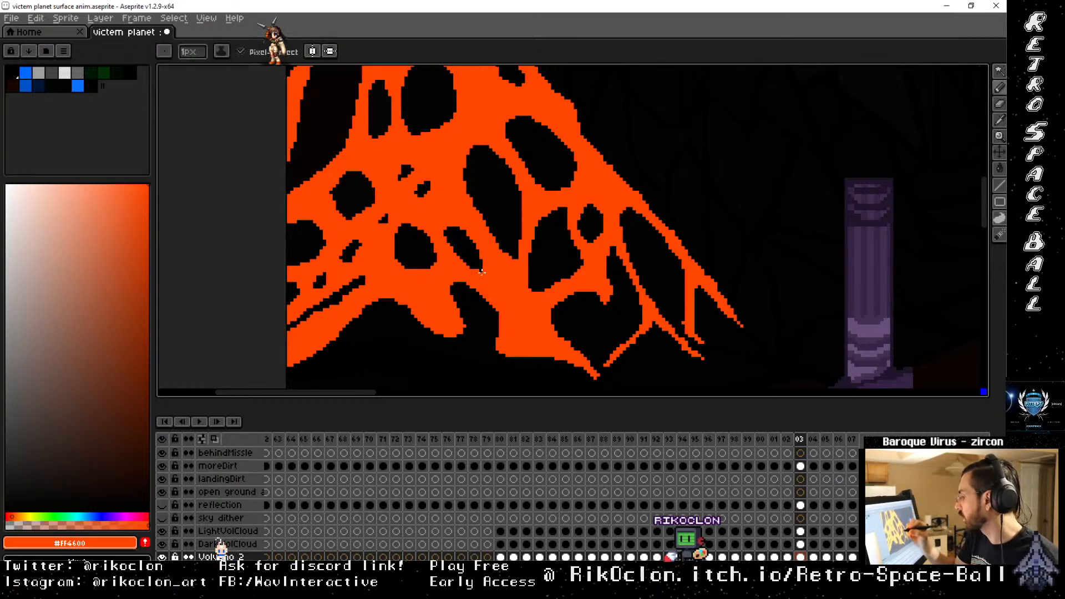
left_click_drag(701, 230, 640, 234)
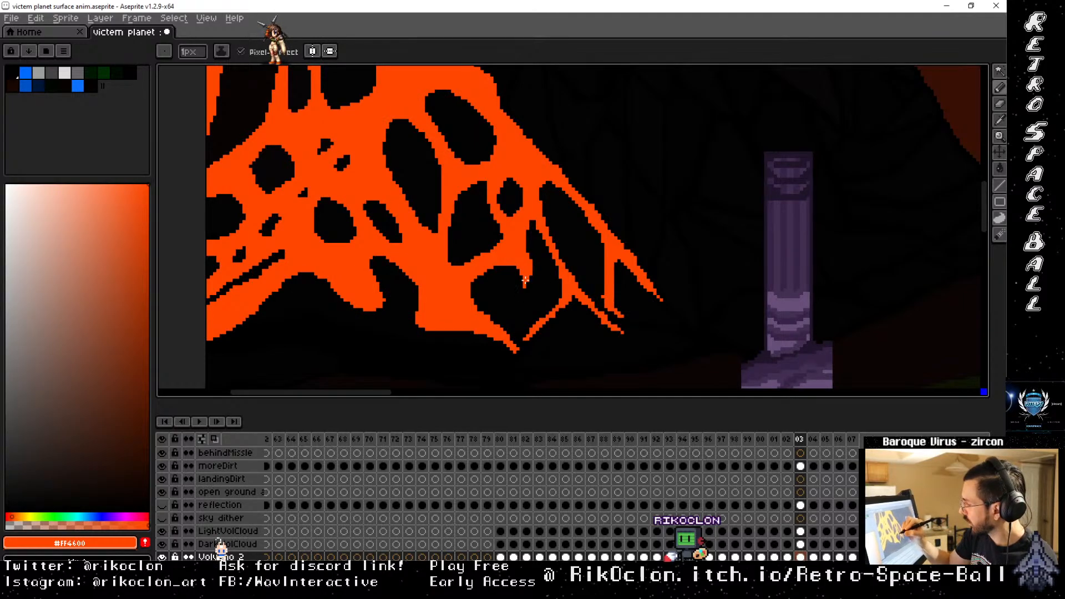
left_click_drag(525, 280, 534, 289)
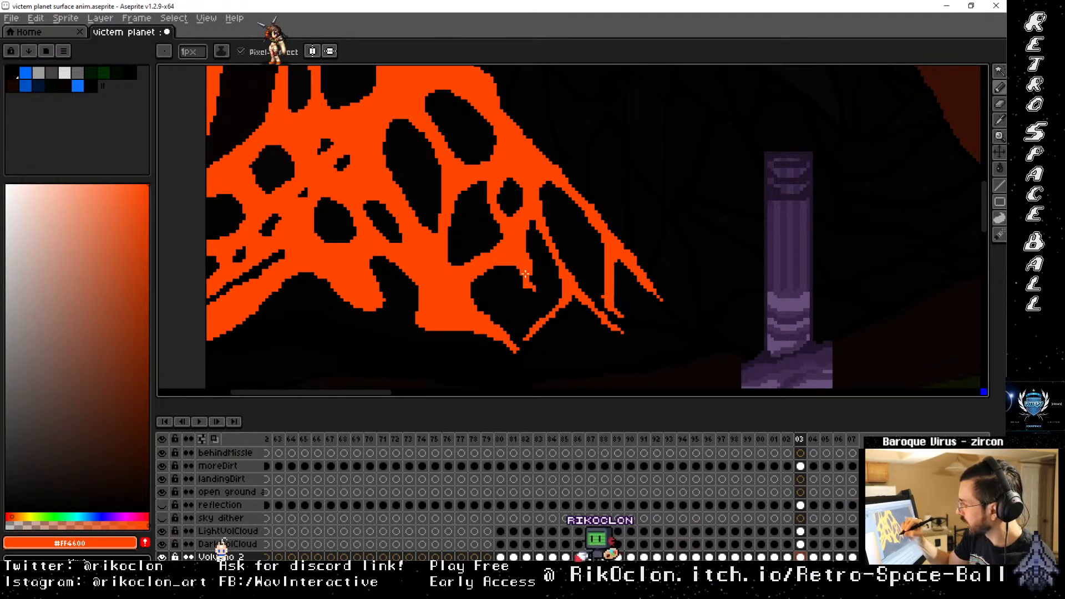
Round off the pointed top of the gap beside the small oval above the drip in frame 03, comparing with frame 02
key("Left")
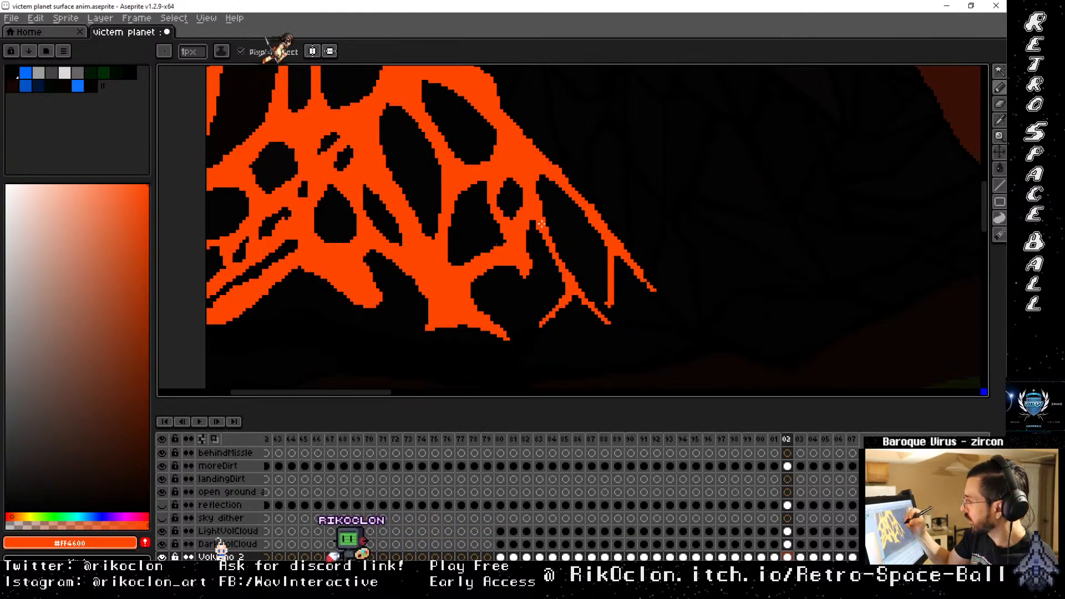
key("Right")
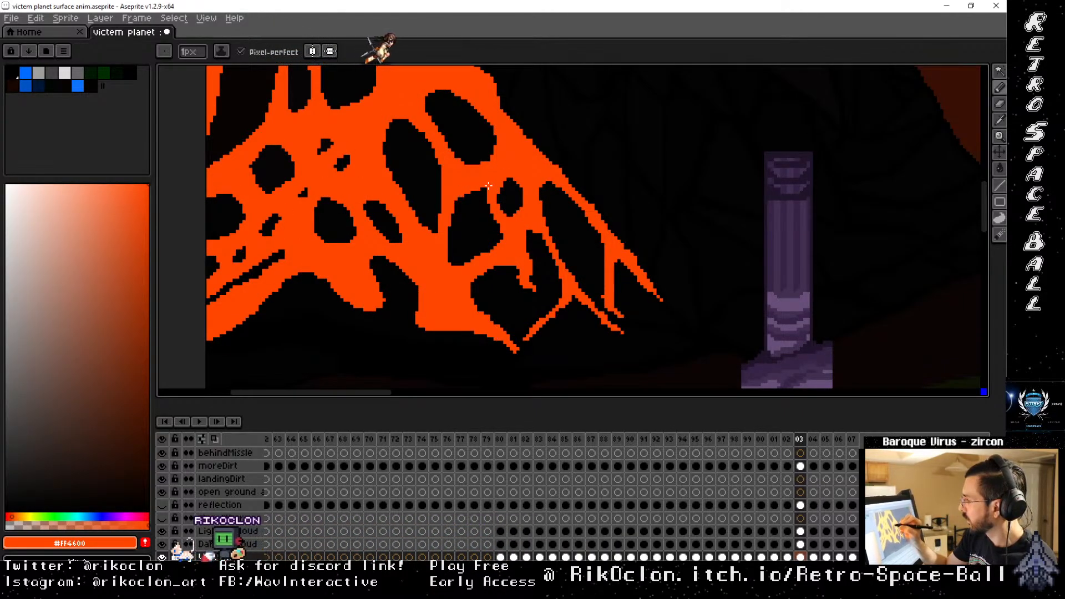
key("Left")
key("Right")
key("Left")
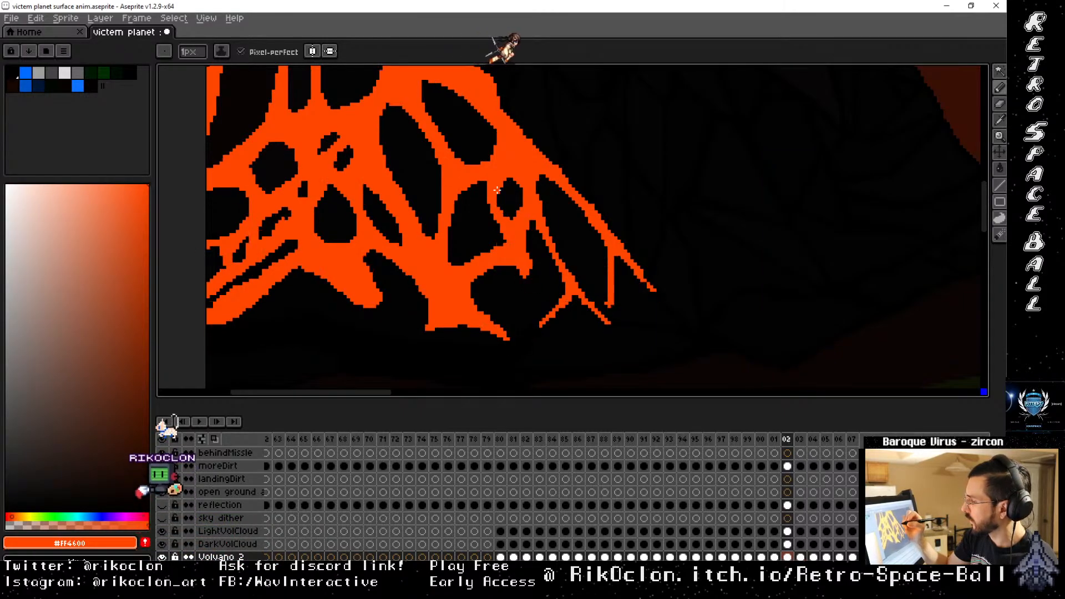
key("Right")
key("Left")
key("Right")
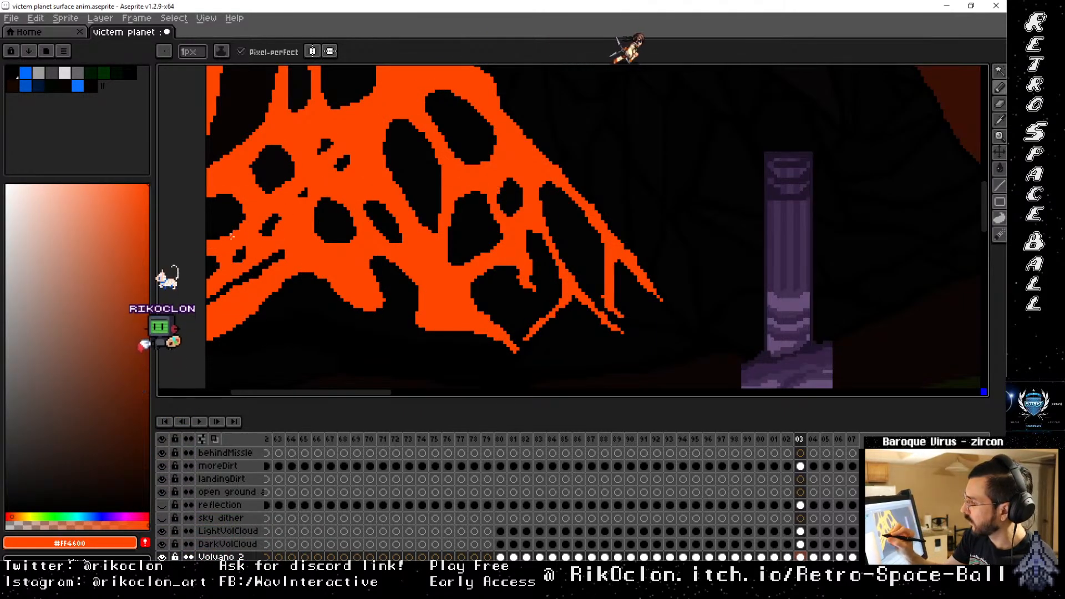
key("Left")
key("Right")
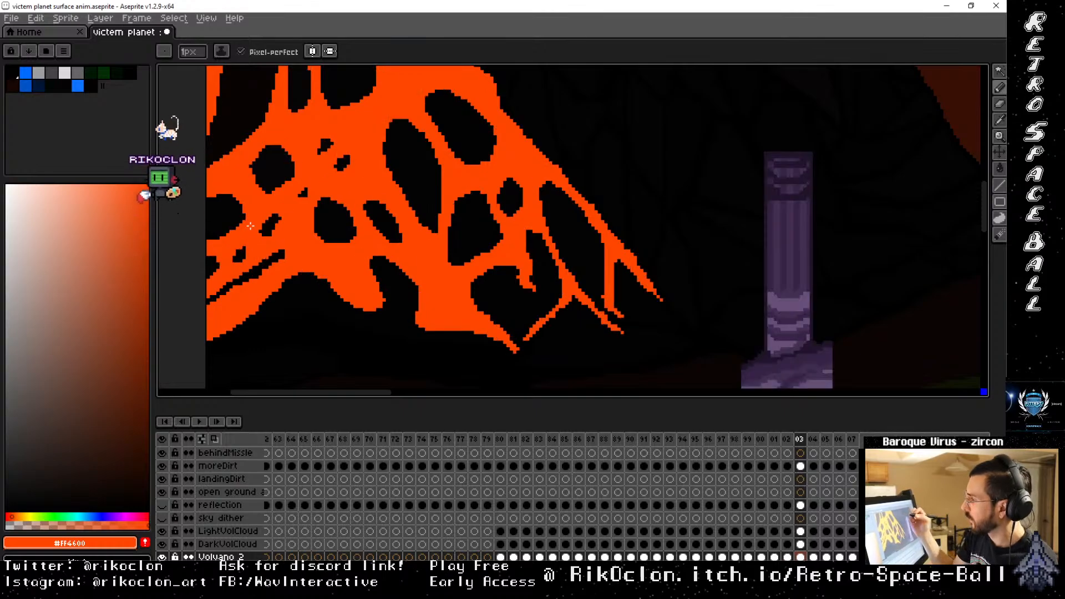
Touch up the lower and right edges of the large central oval gap in frame 03 against frame 02
key("space")
left_click_drag(468, 160, 569, 281)
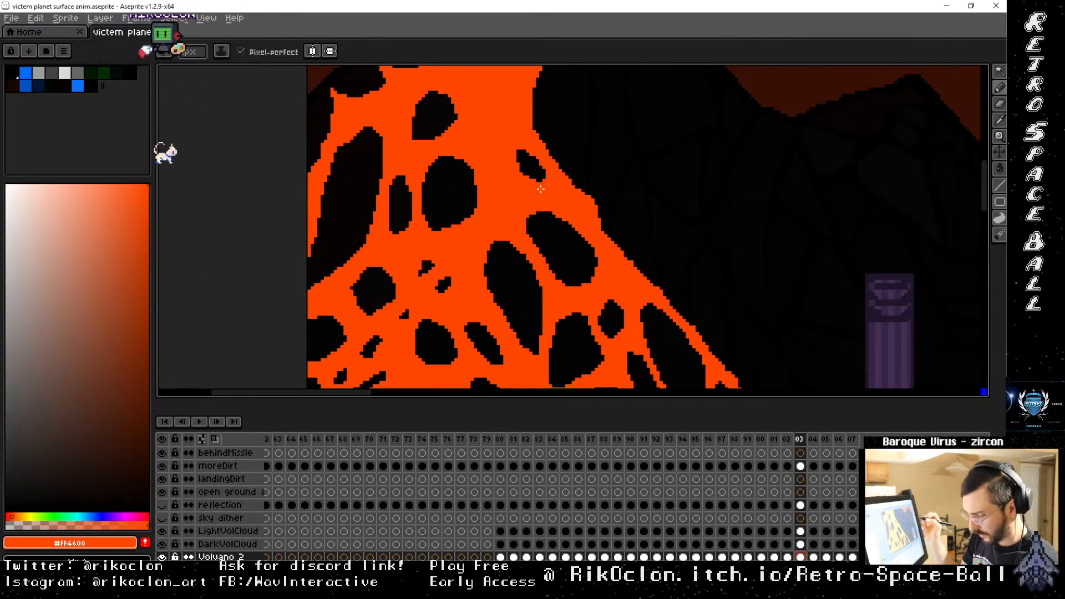
key("Left")
key("Right")
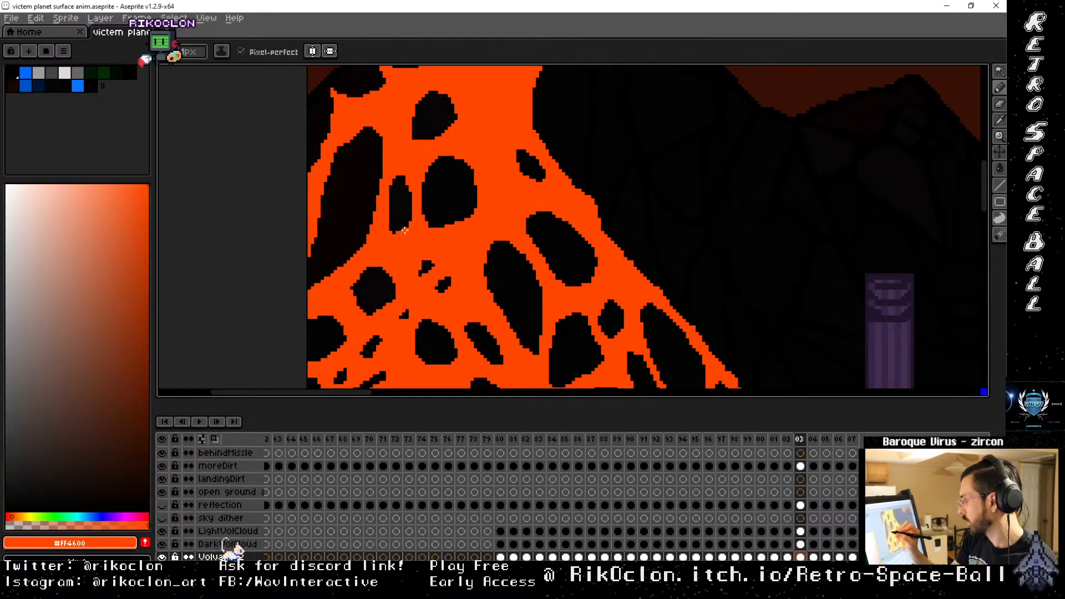
key("Left")
key("Right")
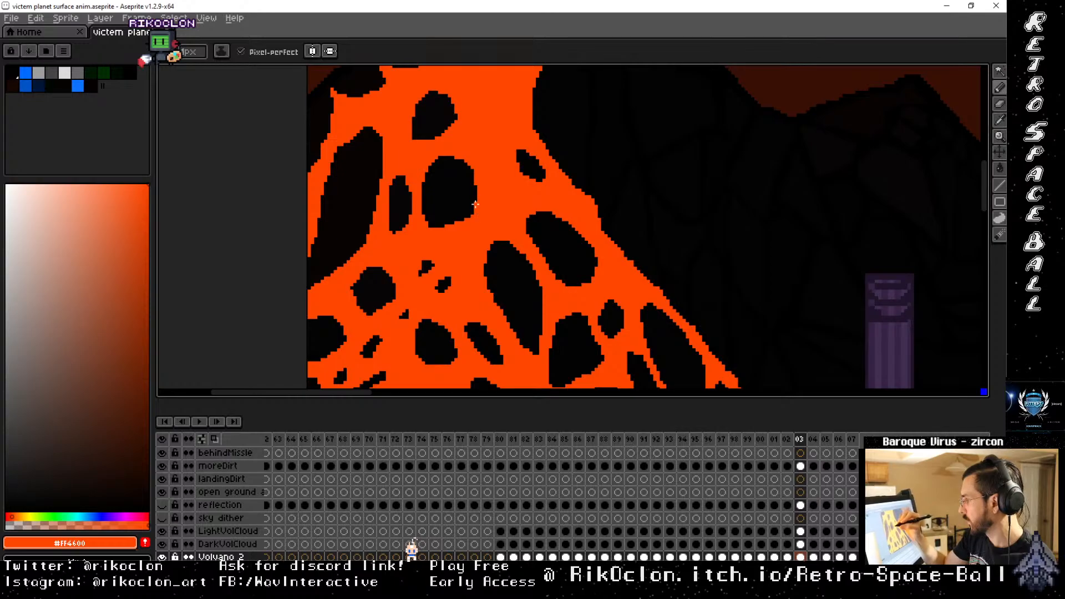
key("Left")
key("Right")
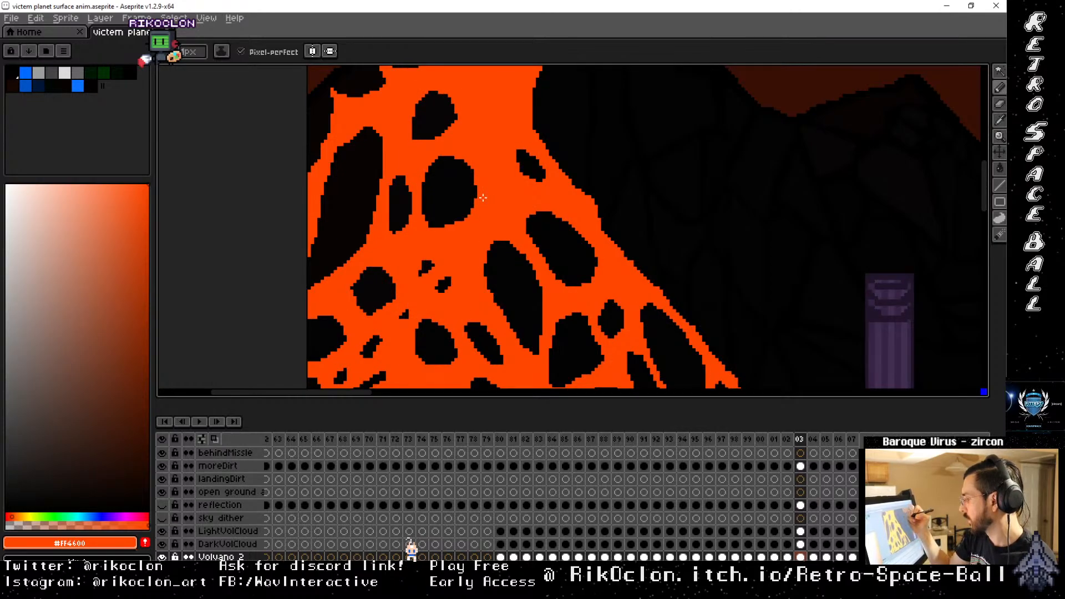
Step through the frames from before 01 up to 04 to review the lava's growth into frame 03
key("Left")
key("Right")
key("Left")
key("Left")
key("Right")
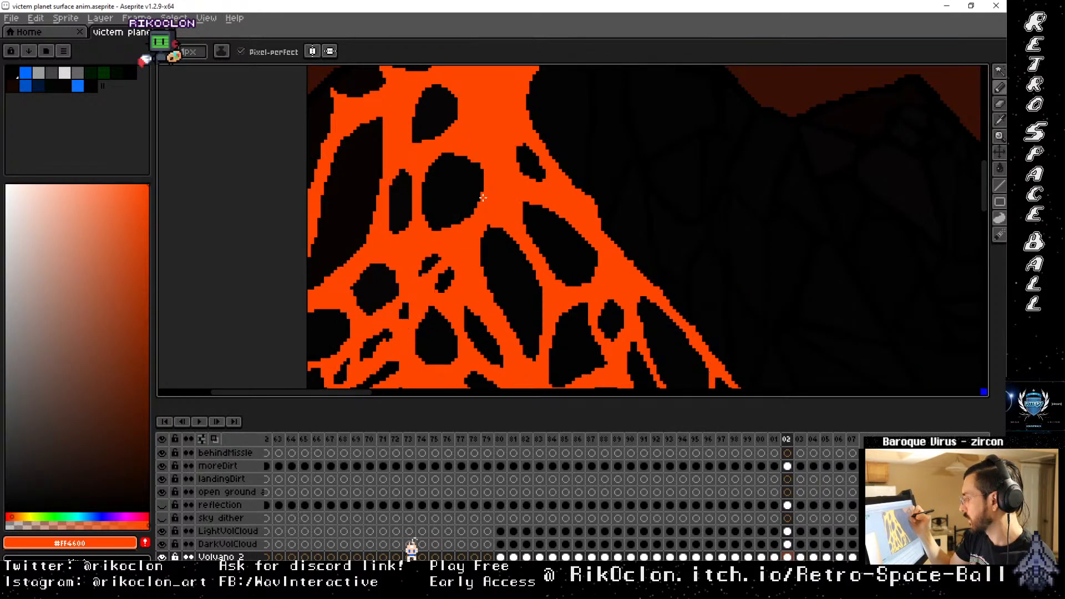
key("Right")
key("Right")
key("Left")
key("Left")
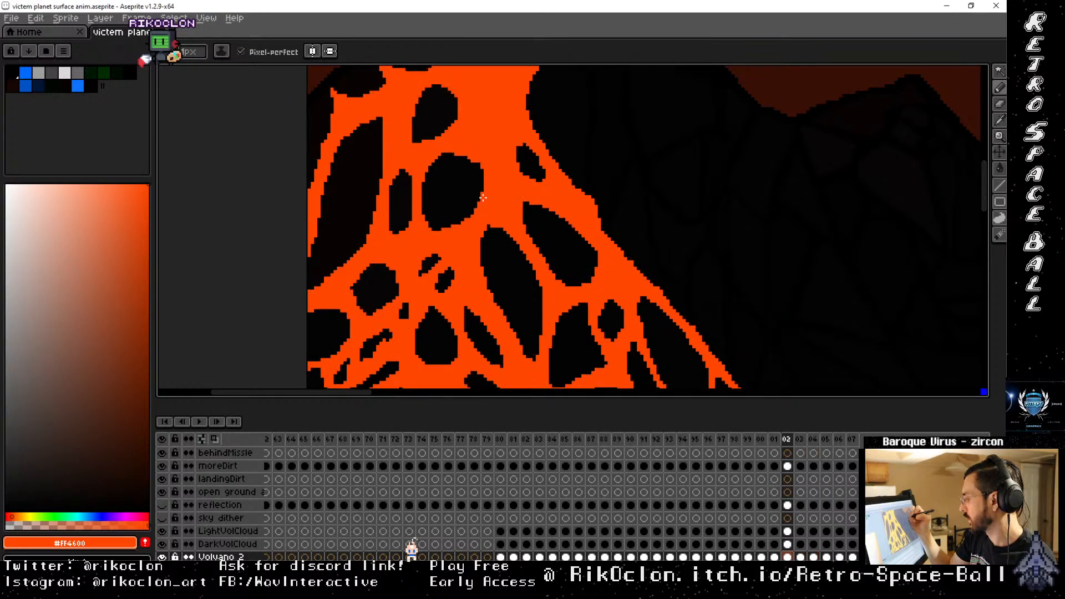
key("Left")
key("Left")
key("Left")
key("Left")
key("Right")
key("Right")
key("Right")
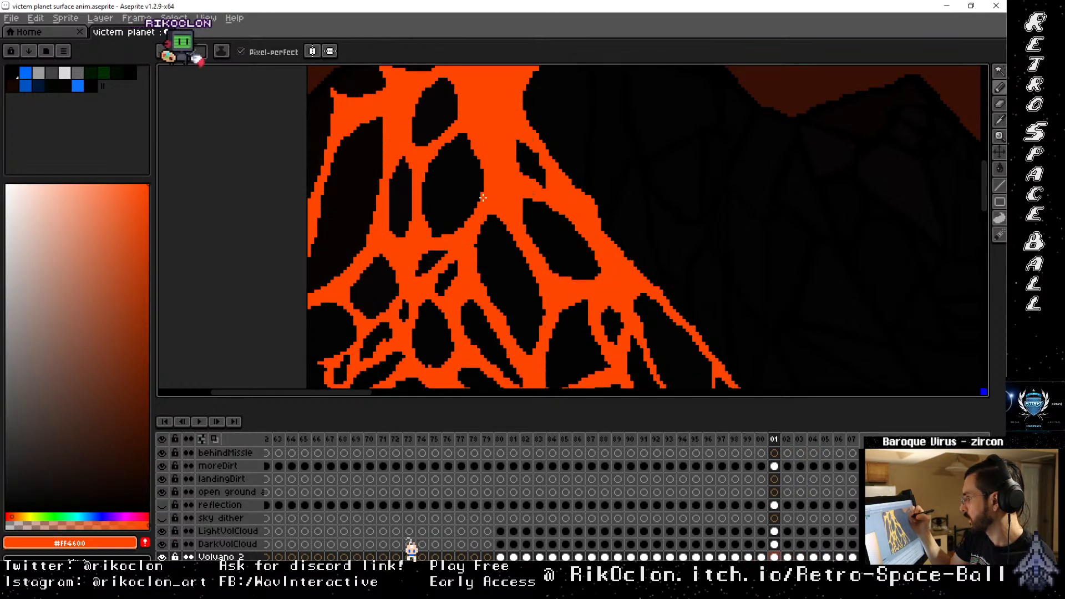
key("Right")
key("Right")
key("Right")
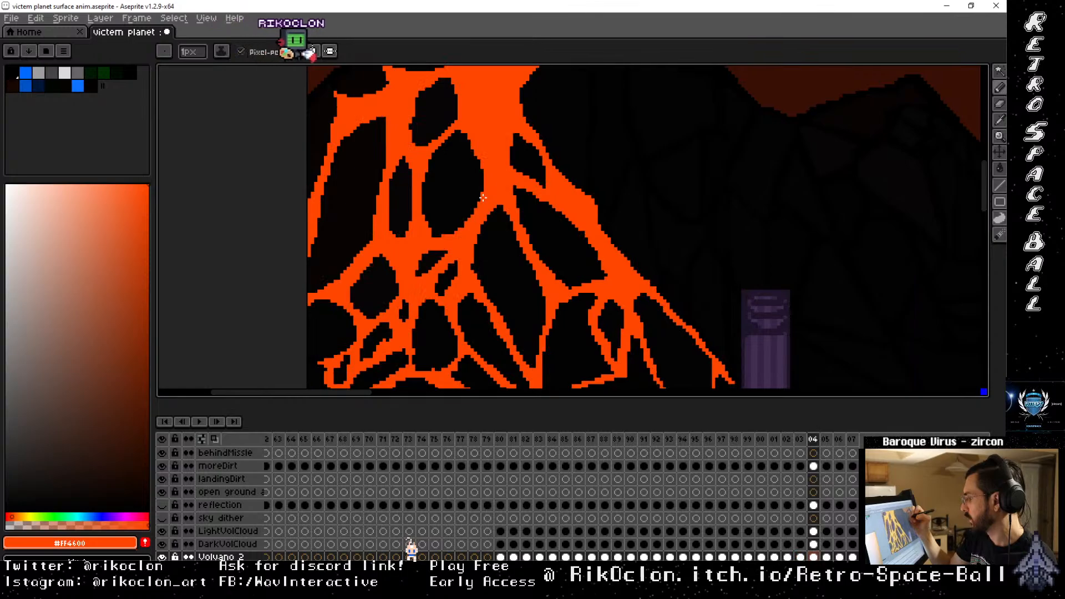
key("Left")
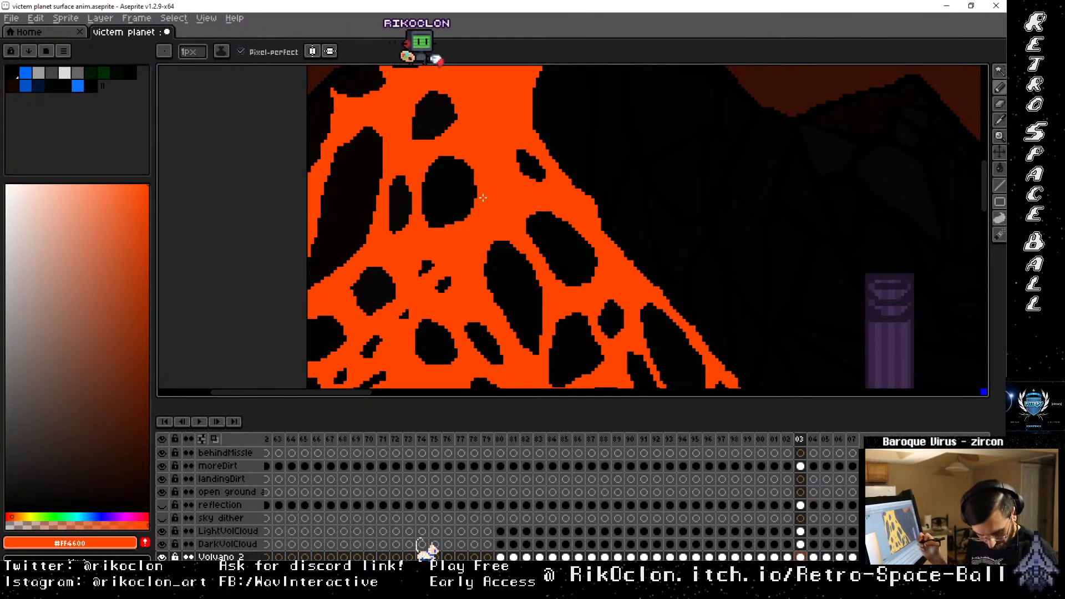
Select the orange lava shape in frame 03, paste a copy of it in place into frame 04, and clear the selection
key("w")
left_click(515, 205)
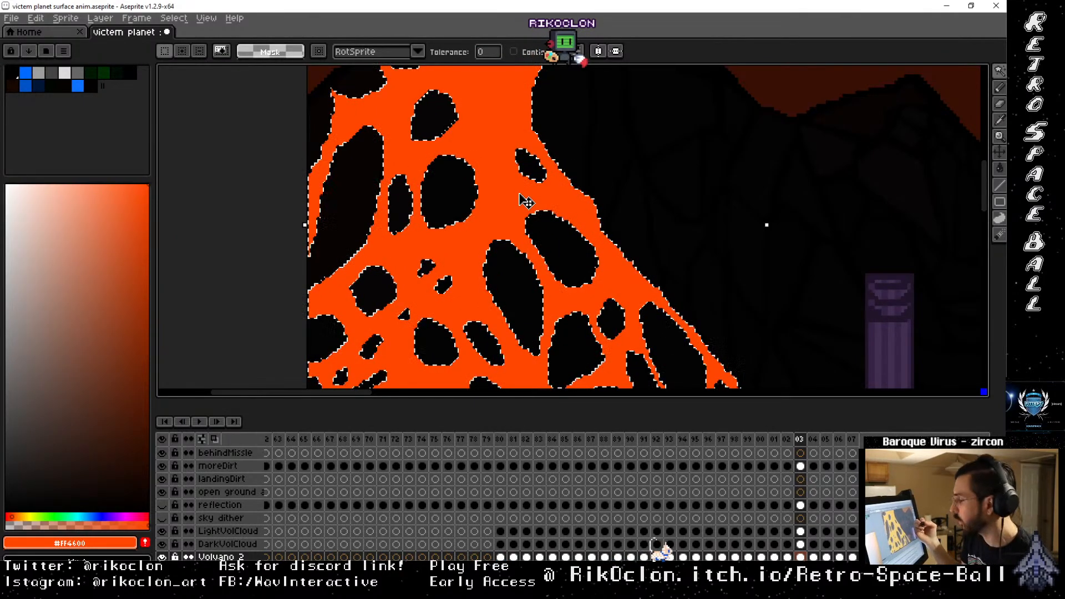
left_click(813, 439)
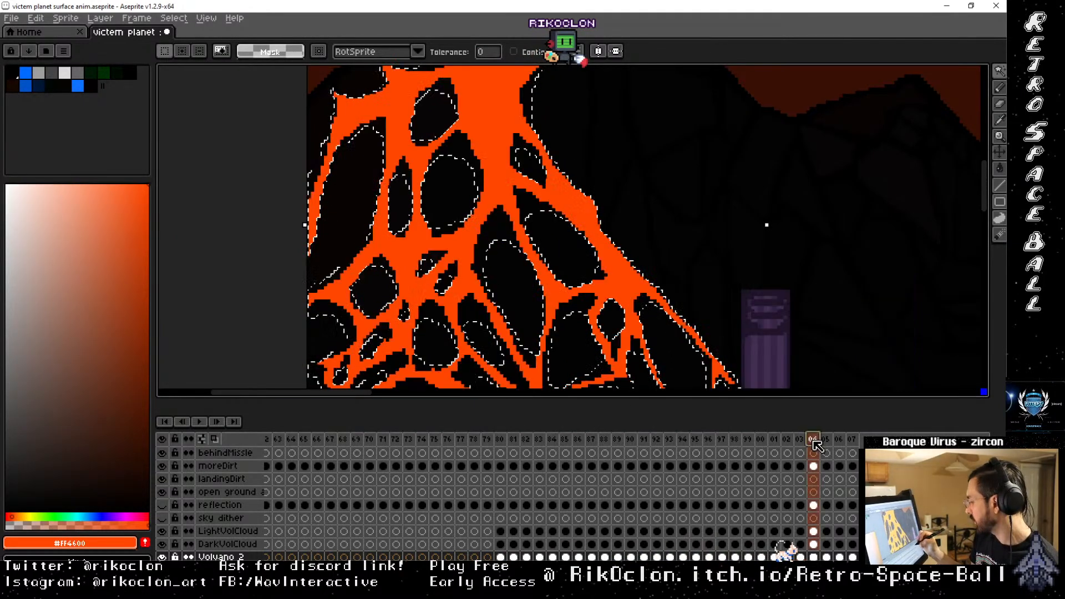
key("ctrl+v")
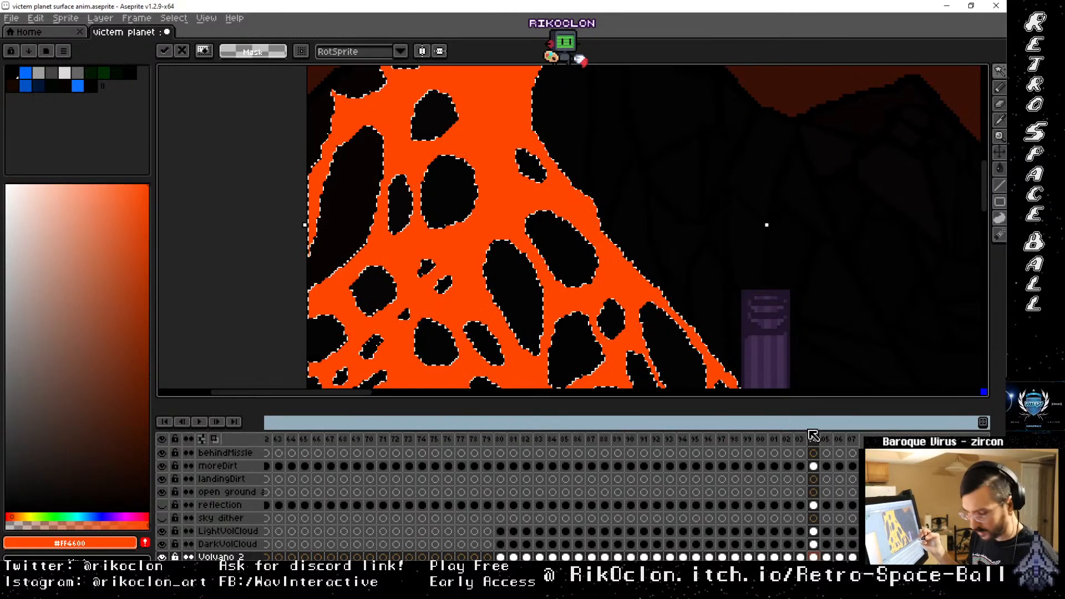
key("ctrl+d")
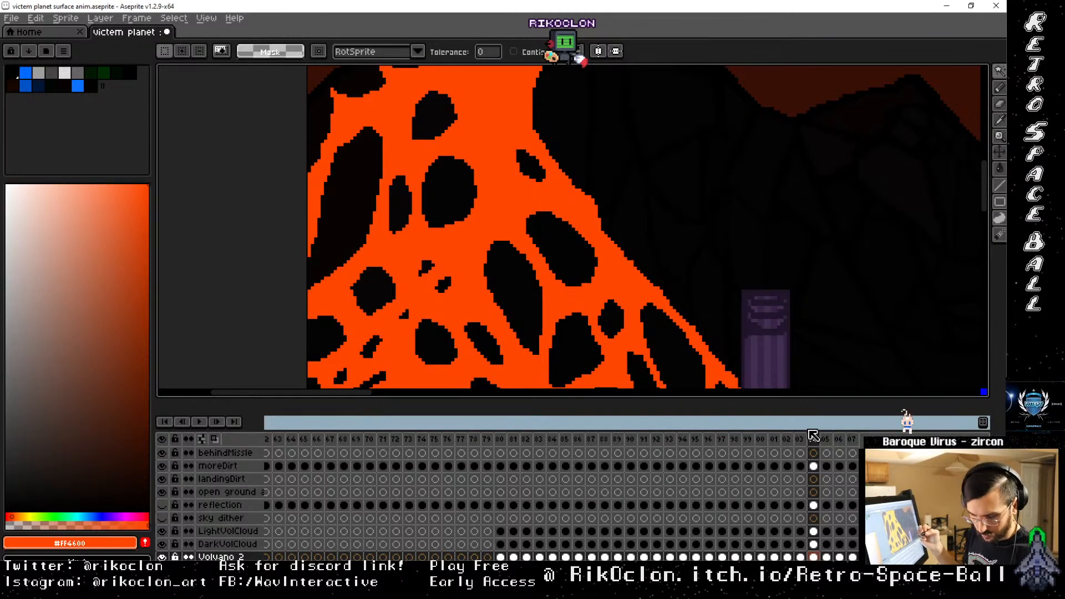
Extend the thin lava strands in frame 04 down to the pillar with the pencil, thicken them and join them to the drip tip
key("b")
key("space")
mouse_move(656, 281)
left_mouse_down()
mouse_move(616, 240)
mouse_move(607, 134)
left_mouse_up()
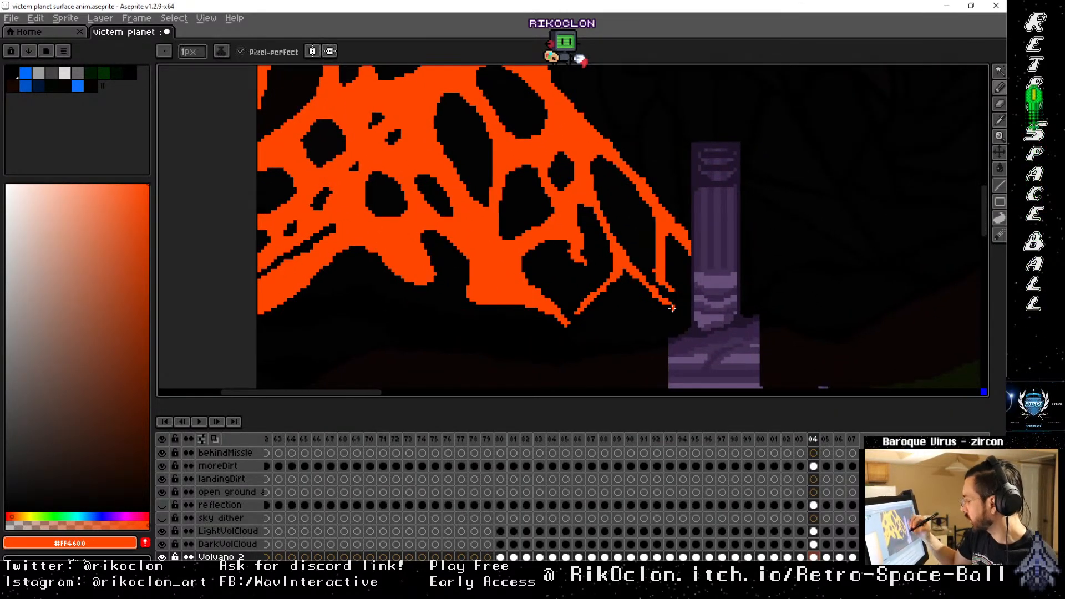
left_click_drag(682, 316, 663, 295)
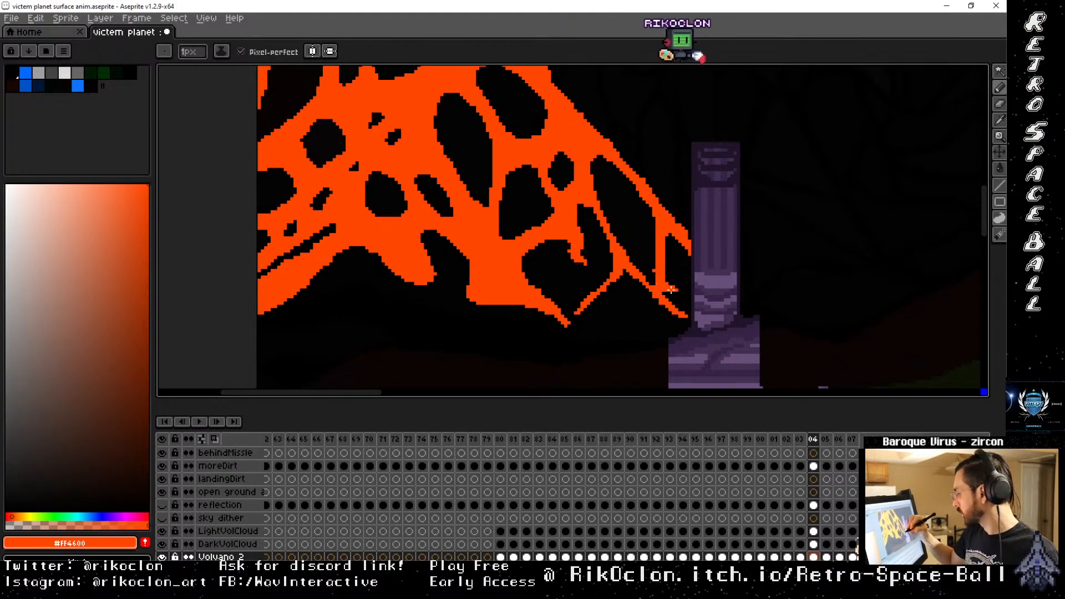
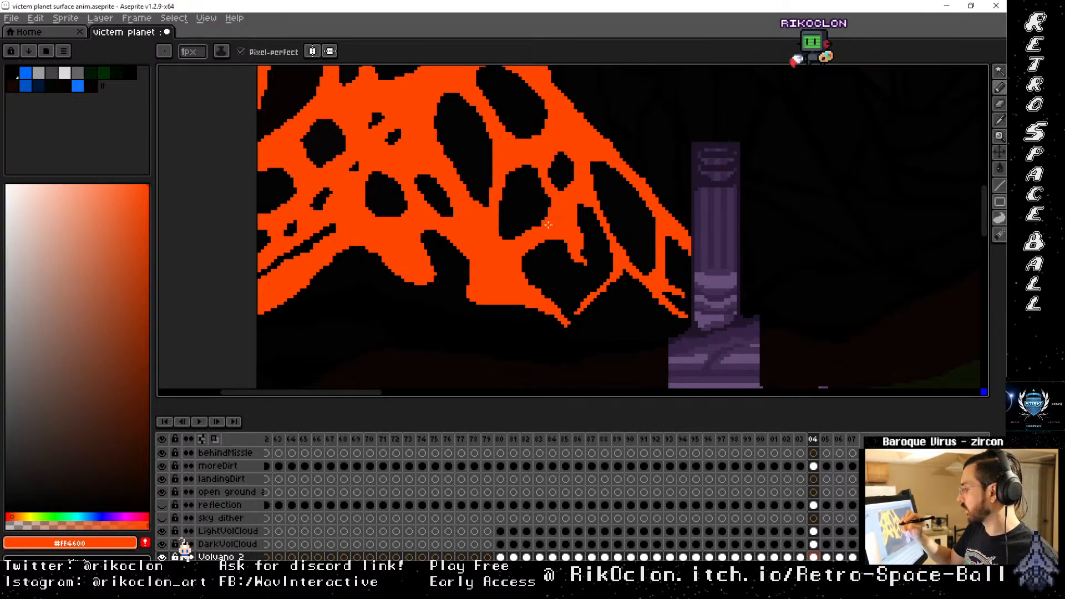
left_click_drag(638, 241, 614, 164)
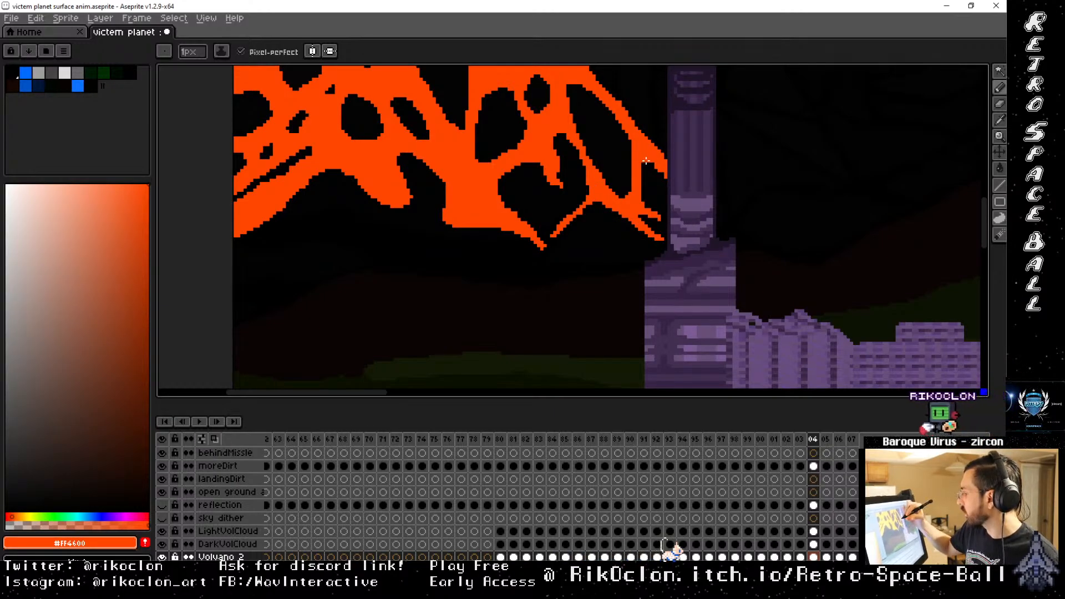
left_click_drag(637, 136, 859, 163)
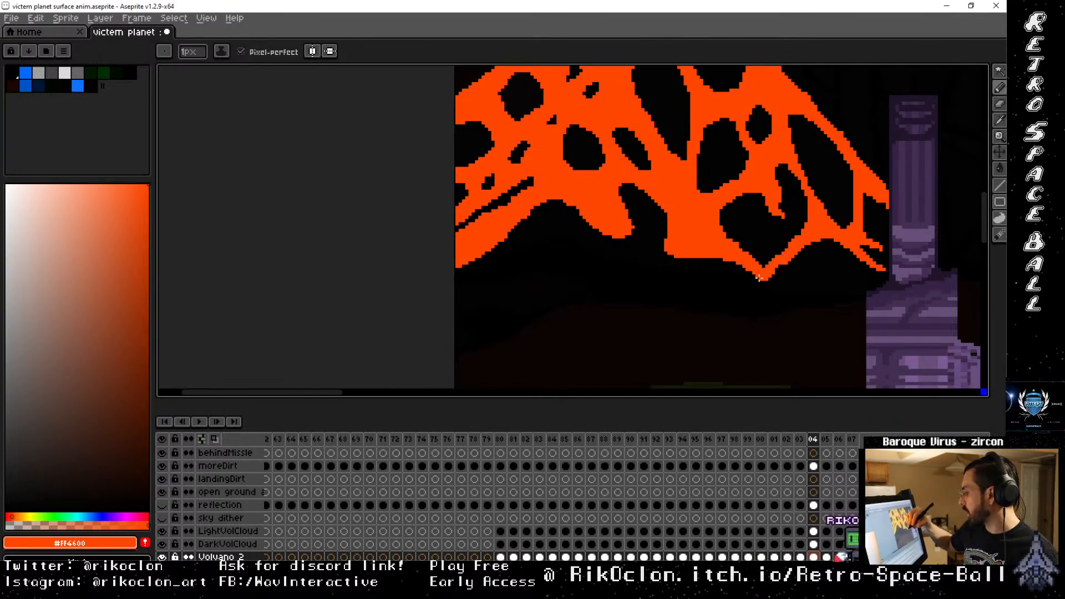
Lengthen the bottom drip and lower the lava's bottom edge in frame 04, narrowing the slanted streak gaps on the left slope
left_click_drag(766, 279, 755, 292)
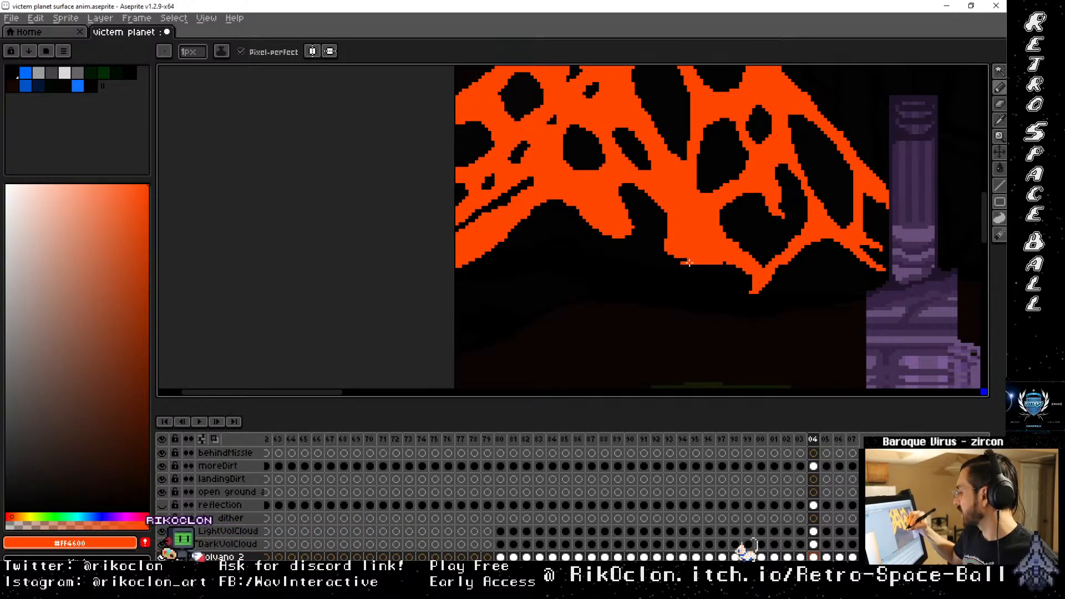
left_click_drag(692, 266, 670, 272)
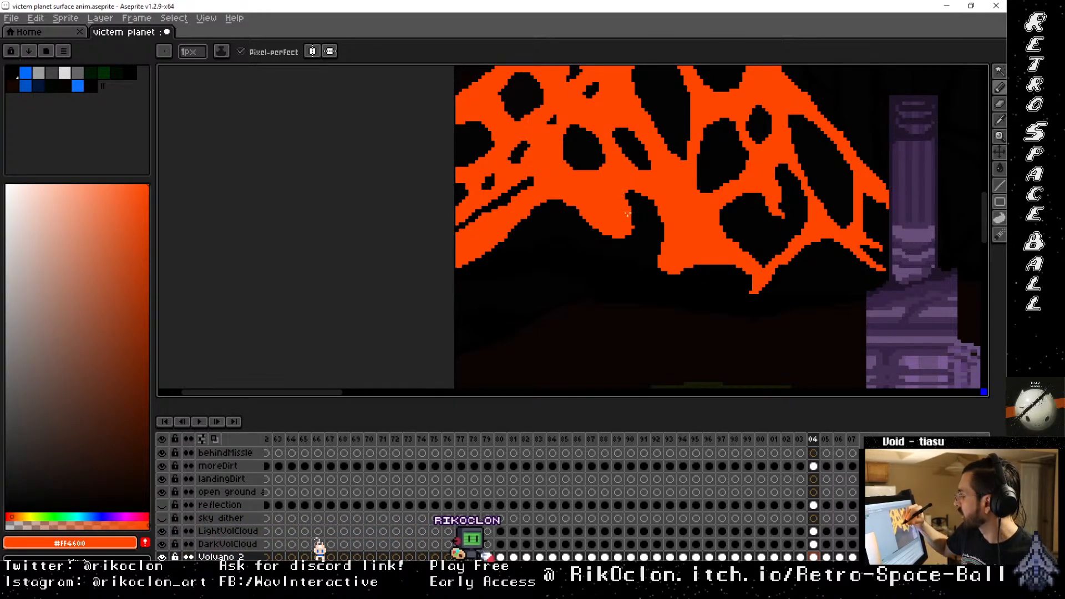
left_click_drag(632, 239, 597, 234)
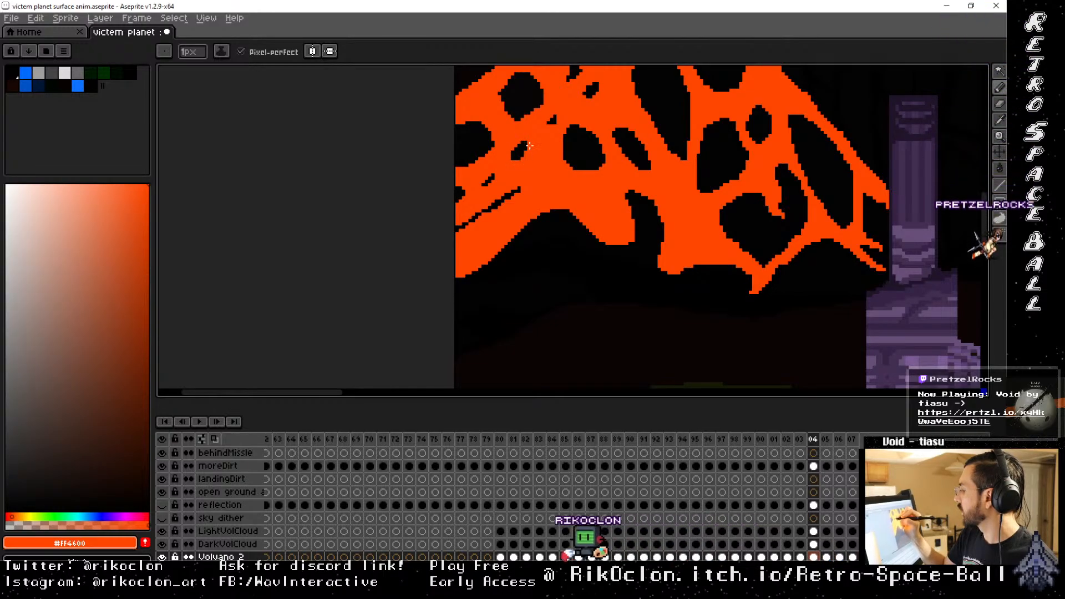
left_click_drag(460, 168, 469, 216)
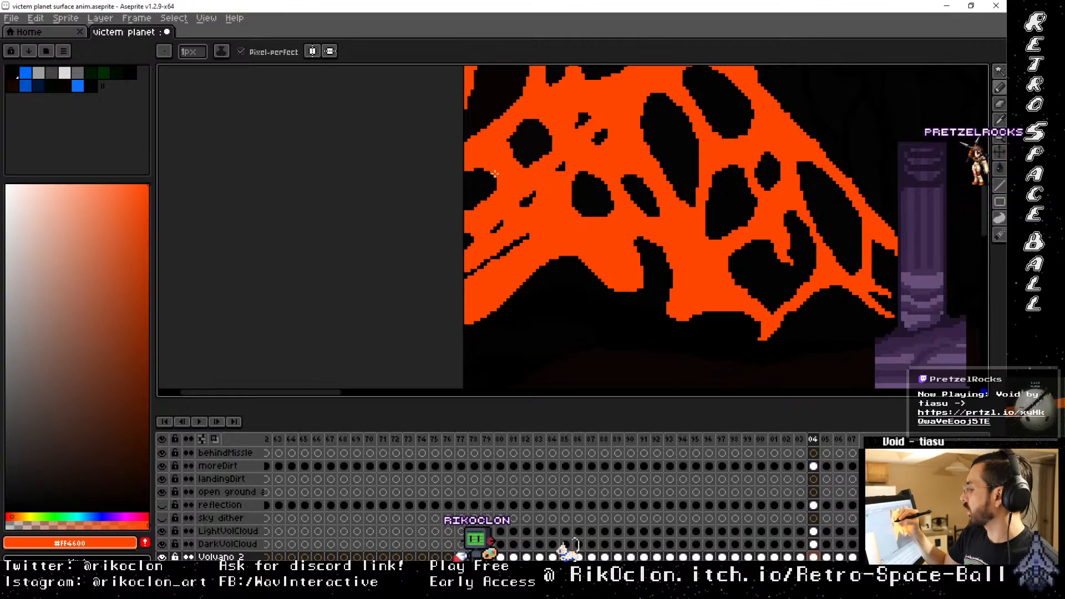
Shrink the small gaps on the lower left slope and round off the pointed top of the tall central gap in frame 04
left_click_drag(465, 175, 425, 199)
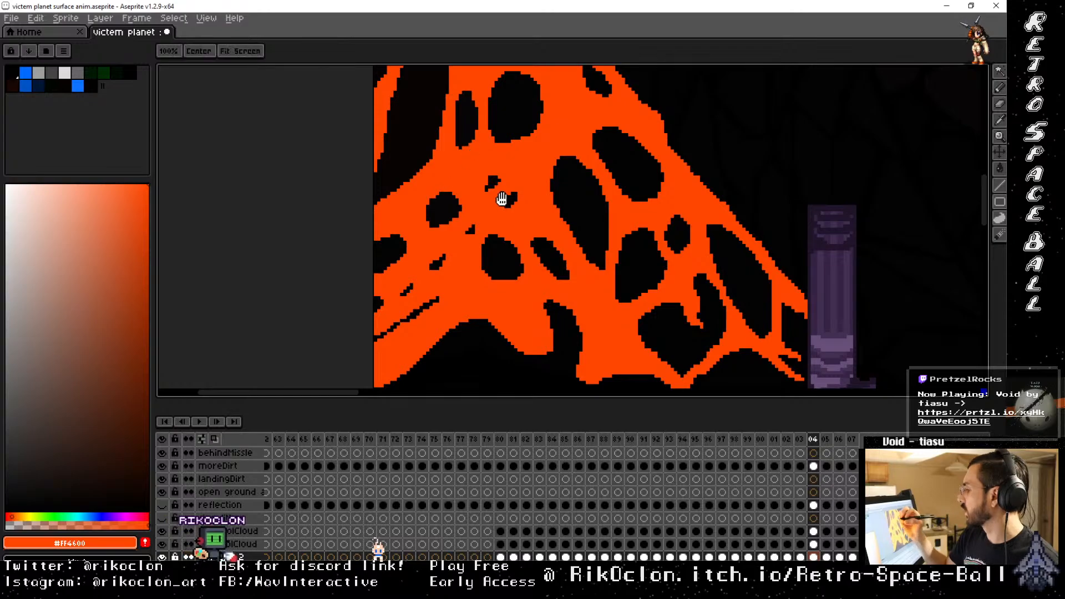
left_click_drag(501, 200, 442, 144)
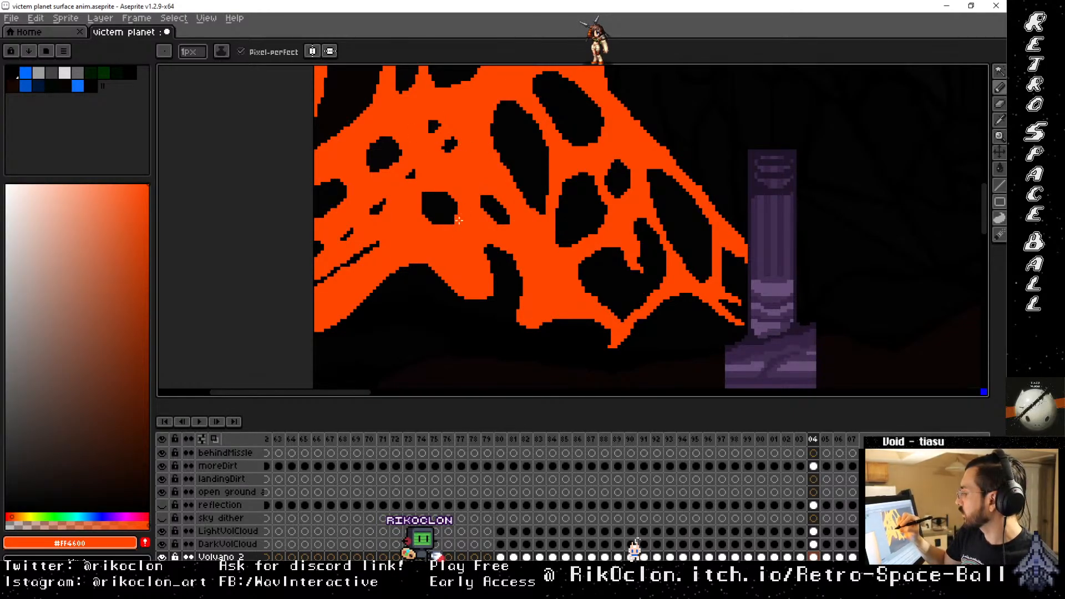
left_click_drag(534, 152, 470, 277)
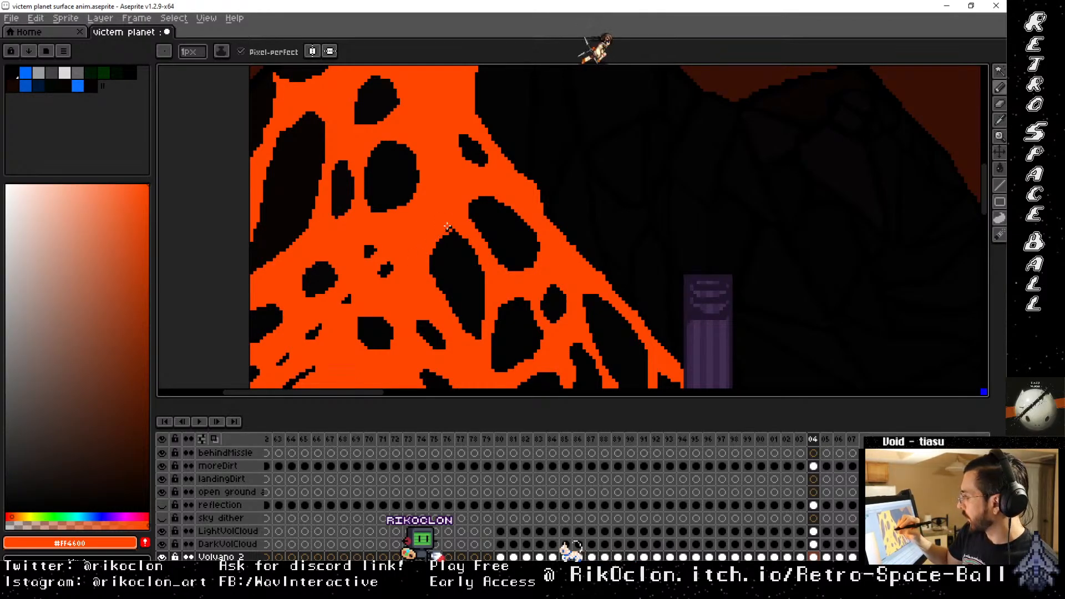
mouse_move(447, 227)
left_mouse_down()
mouse_move(442, 237)
mouse_move(469, 243)
mouse_move(453, 234)
left_mouse_up()
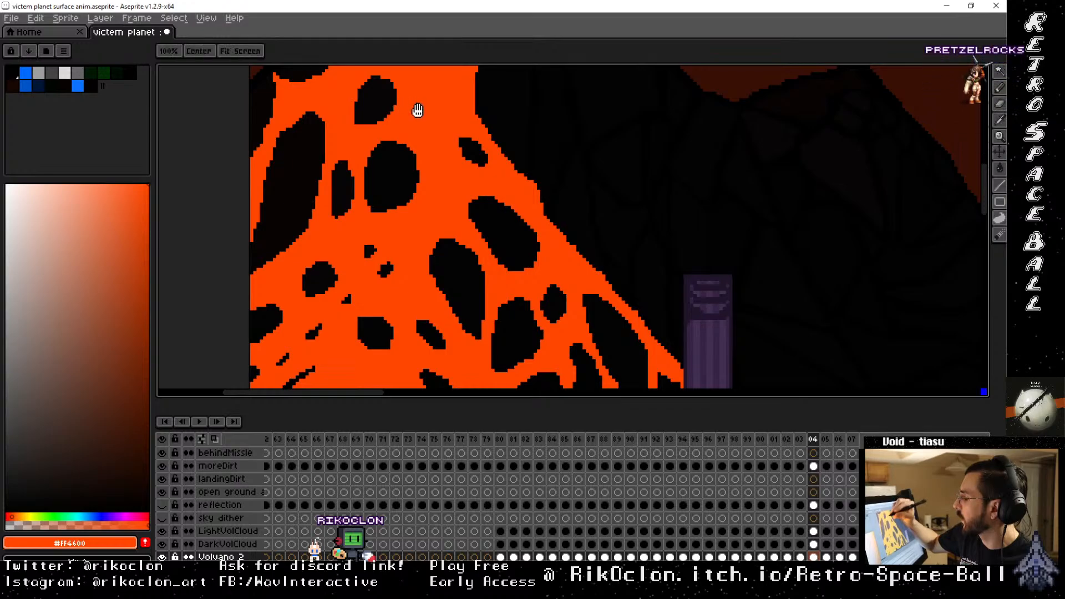
Thicken the lava's right edge below the crater and shrink the gaps along the upper left slope in frame 04
left_click_drag(416, 109, 385, 240)
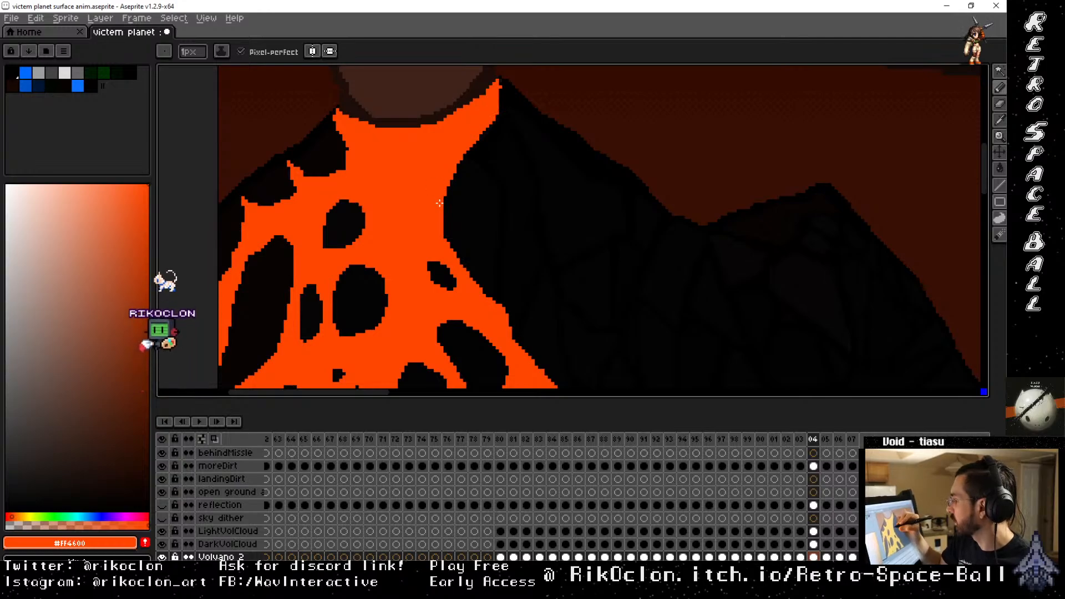
left_click_drag(376, 198, 498, 162)
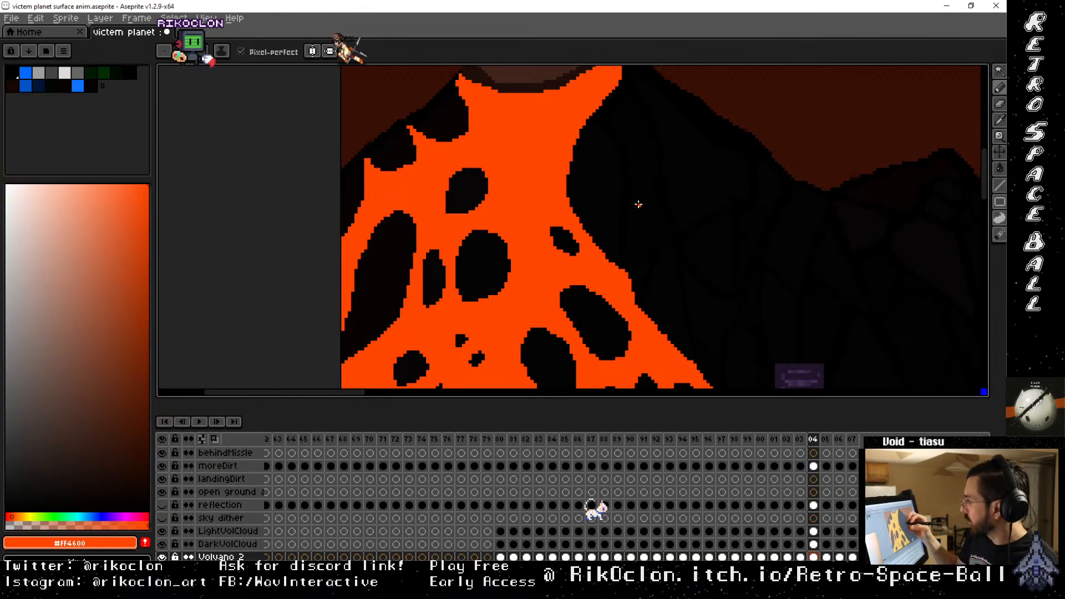
left_click_drag(601, 214, 502, 203)
Flip between frames 03 and 04 to compare the lava's upper slope and gaps
key("comma")
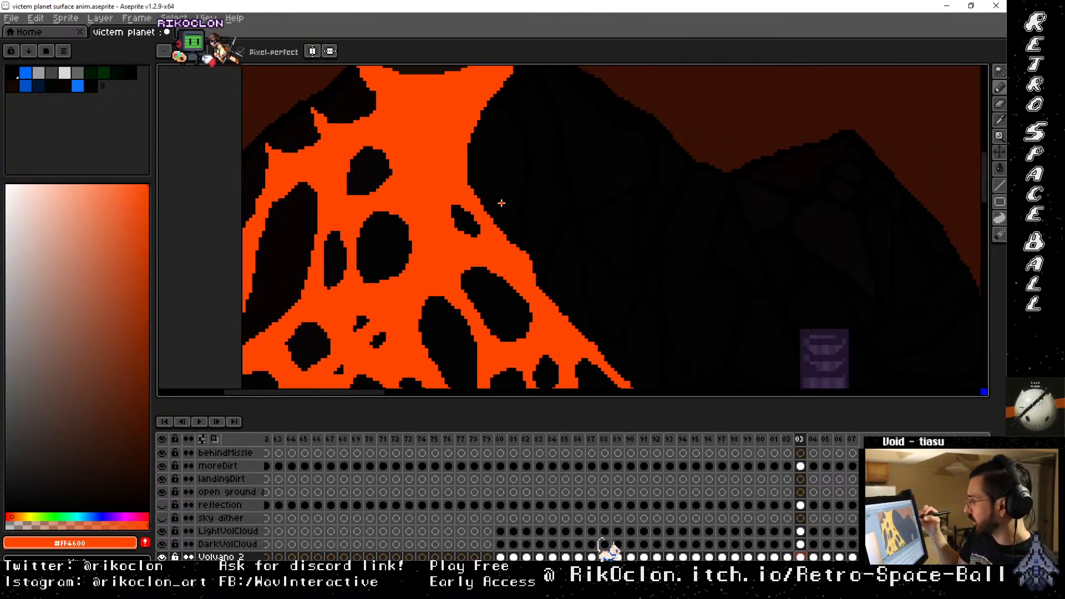
key("period")
key("comma")
key("period")
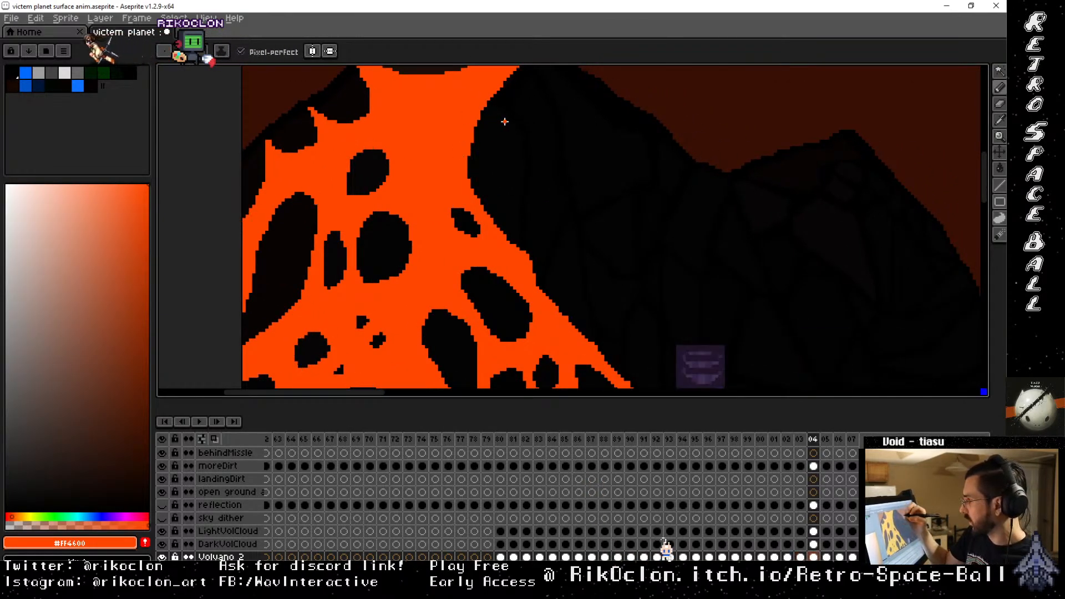
key("period")
key("comma")
key("comma")
key("period")
key("comma")
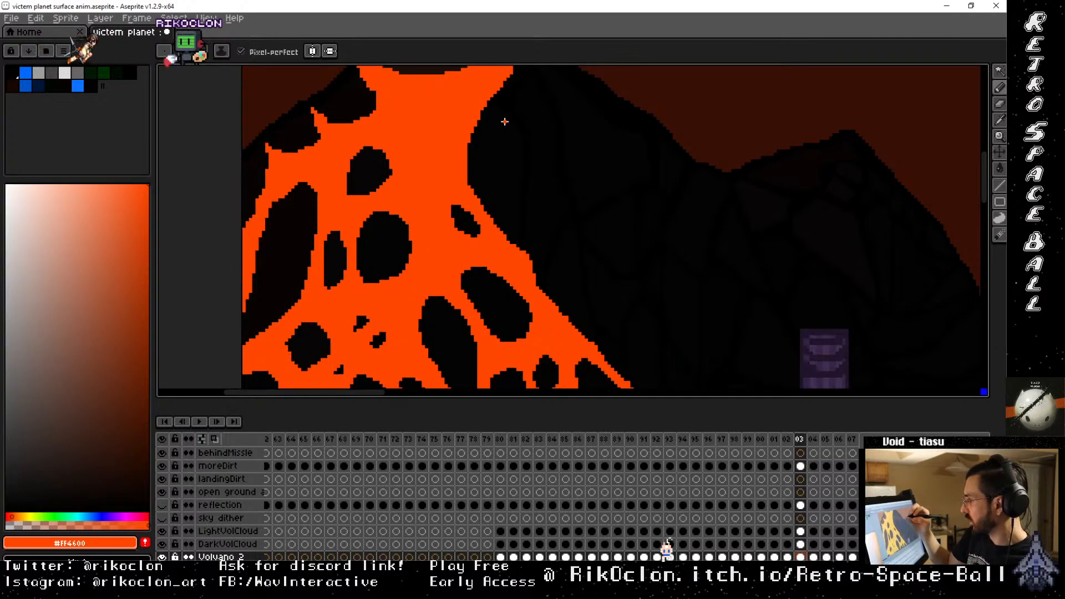
key("period")
key("comma")
key("period")
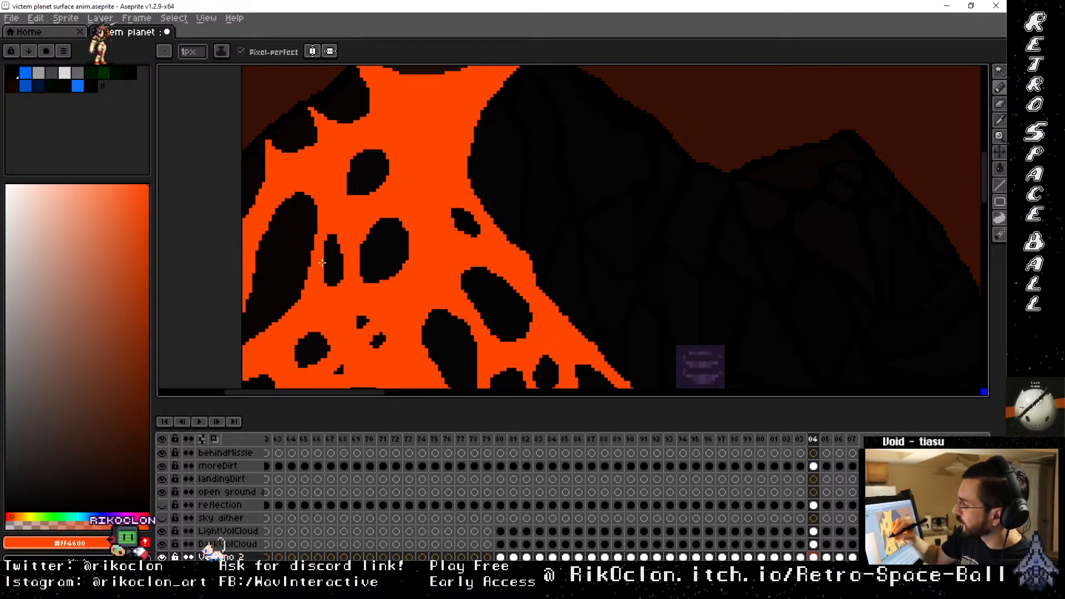
Shrink the narrow and round gaps on the upper slope in frame 04 and break up the edge of the gap at the canvas border
left_click_drag(476, 344, 591, 207)
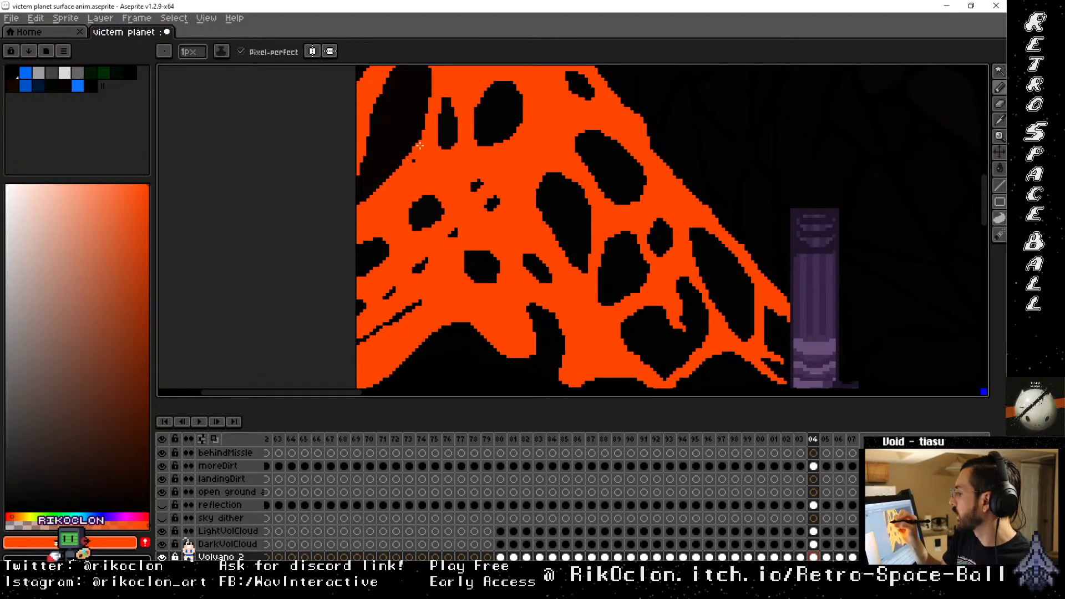
left_click_drag(416, 256, 437, 197)
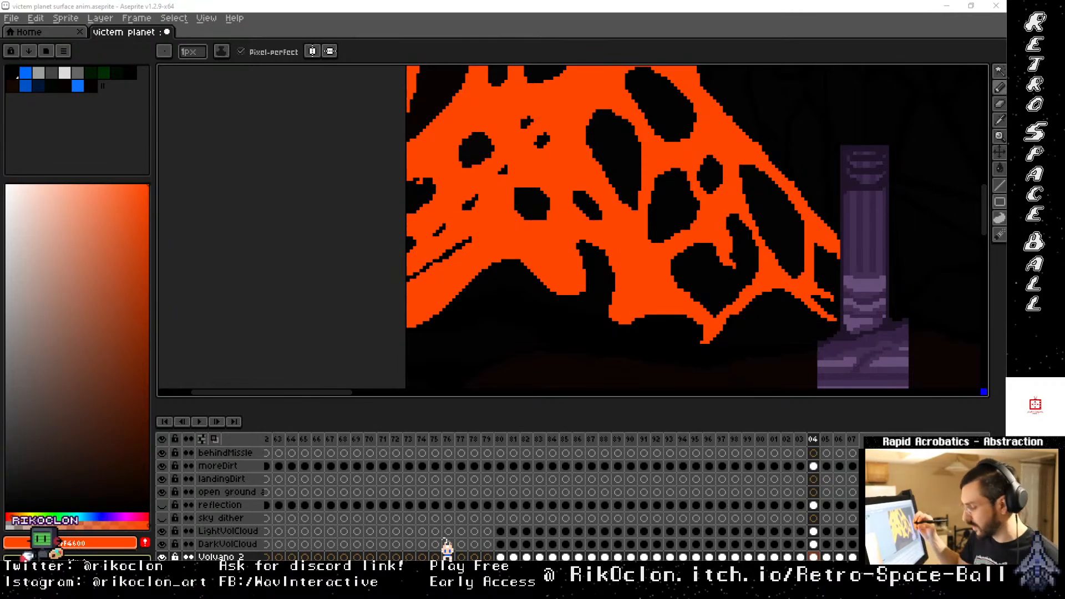
left_click_drag(717, 247, 622, 252)
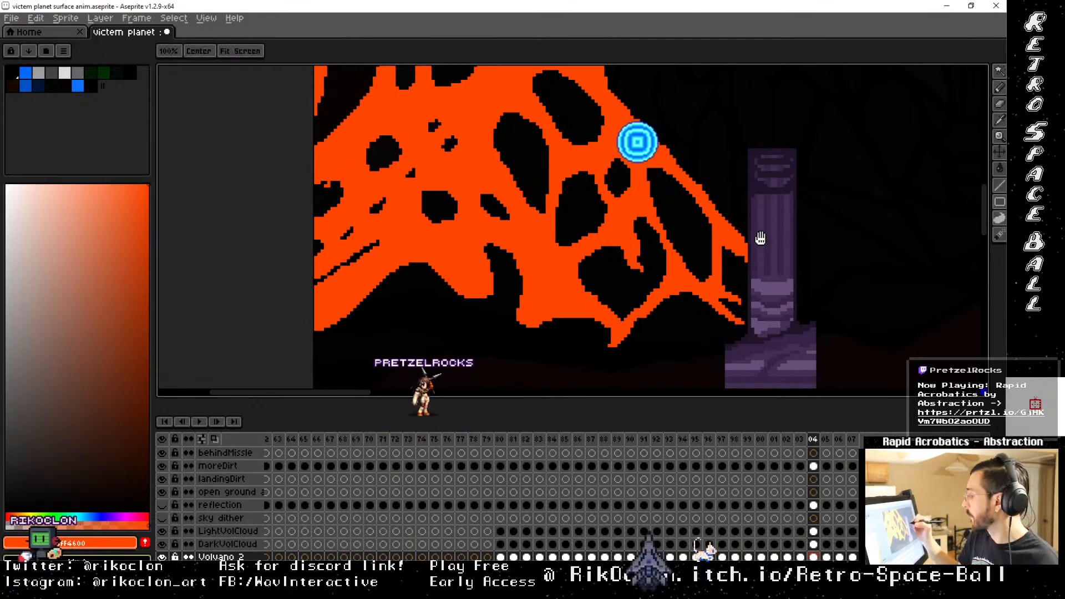
Make volcano3 the active layer and compare the lower lava slope in frame 04 with frame 03
left_click_drag(760, 238, 700, 189)
key("Down")
key("Left")
key("Left")
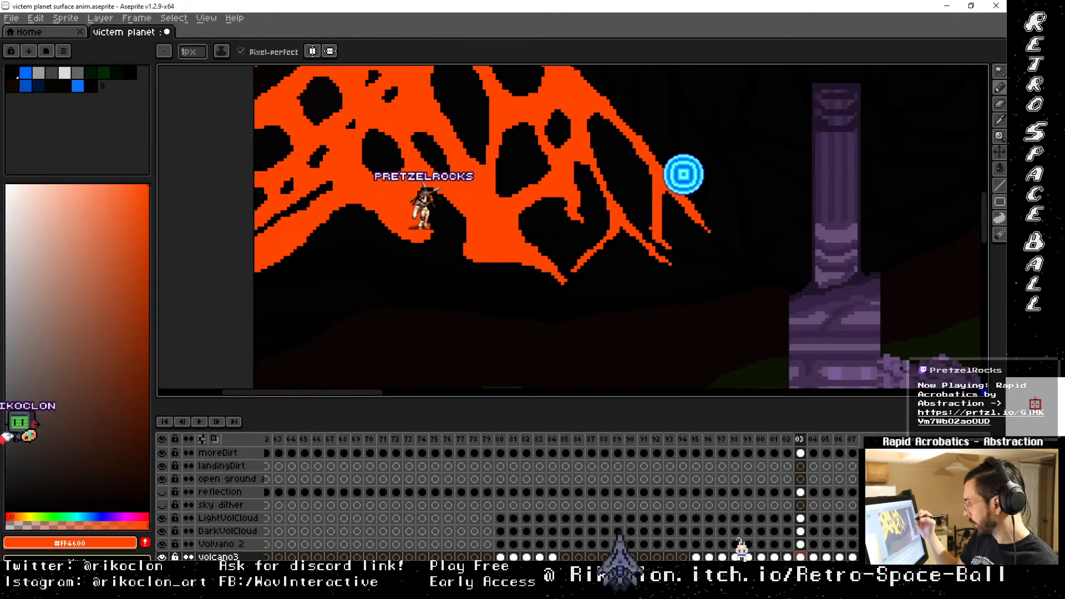
key("Right")
key("Right")
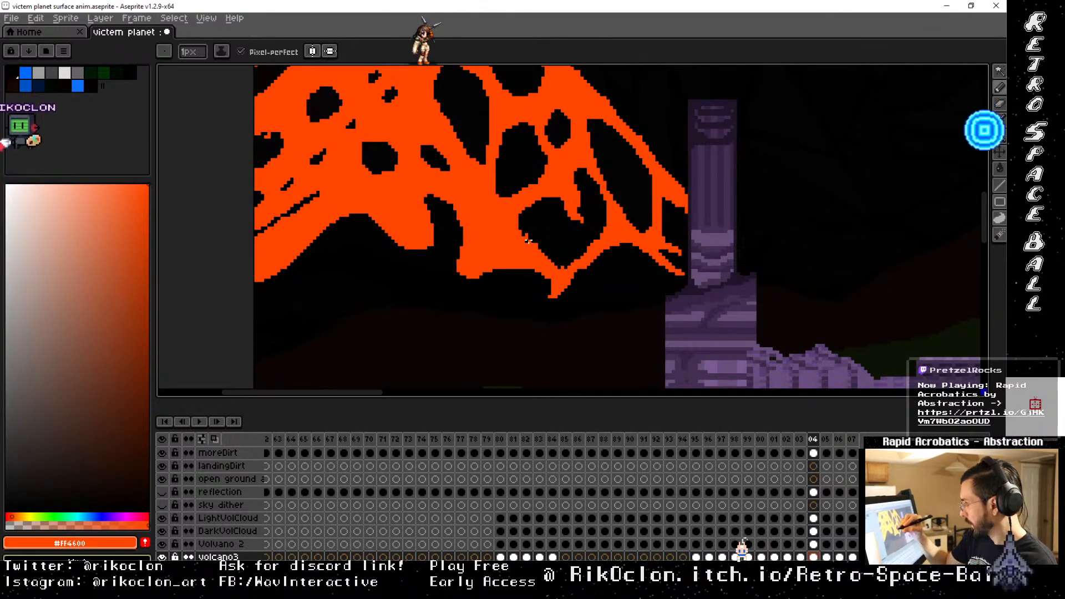
Fill in the left edge of the large gap above the bottom drip in frame 04 and extend the hooked strand inside it, comparing with frame 03
key("Left")
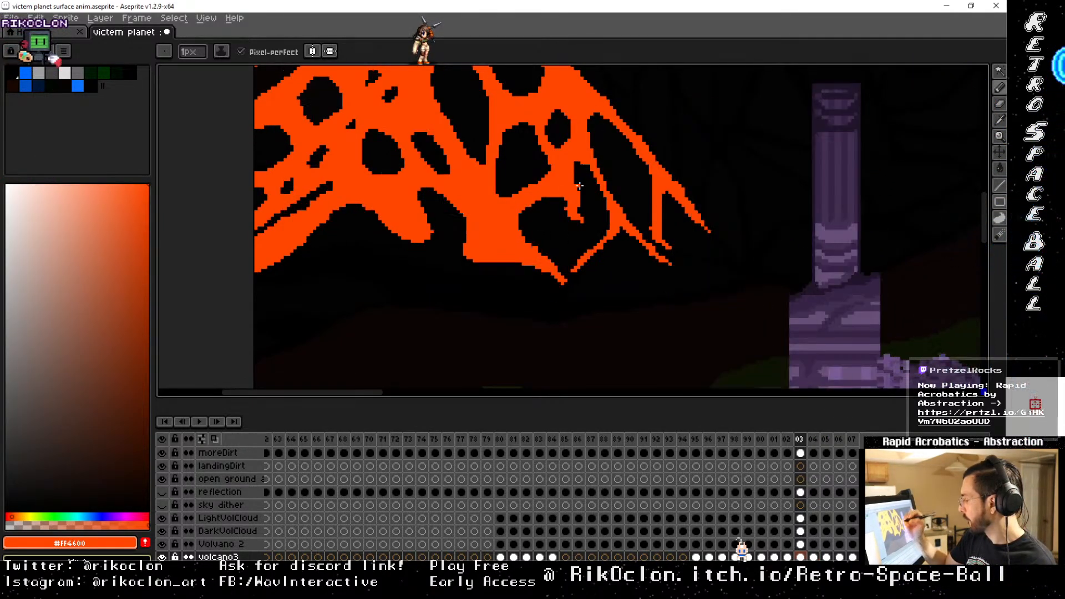
key("Right")
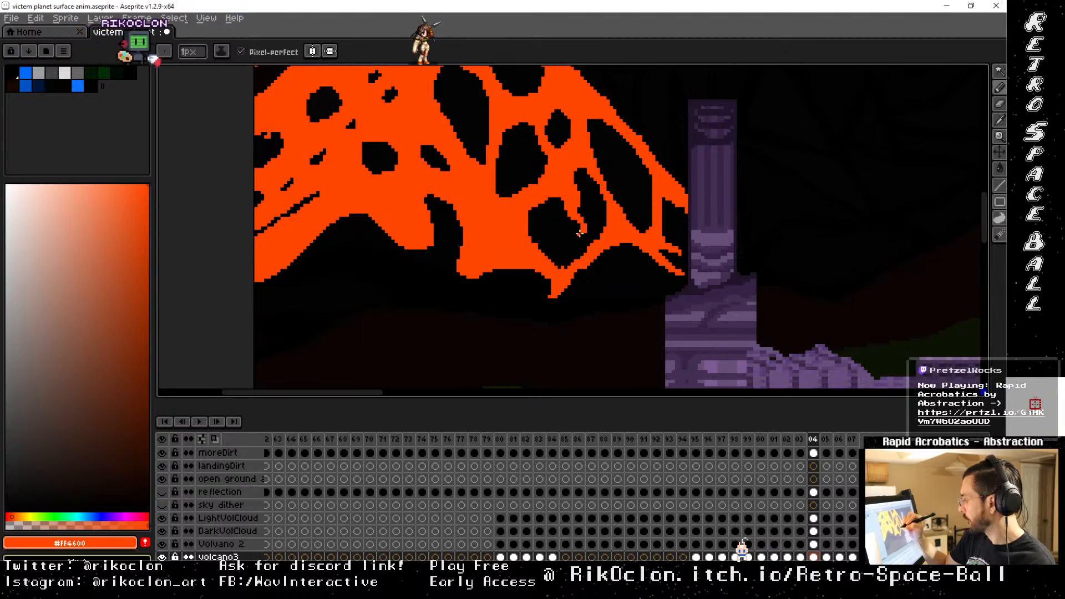
key("Left")
key("Right")
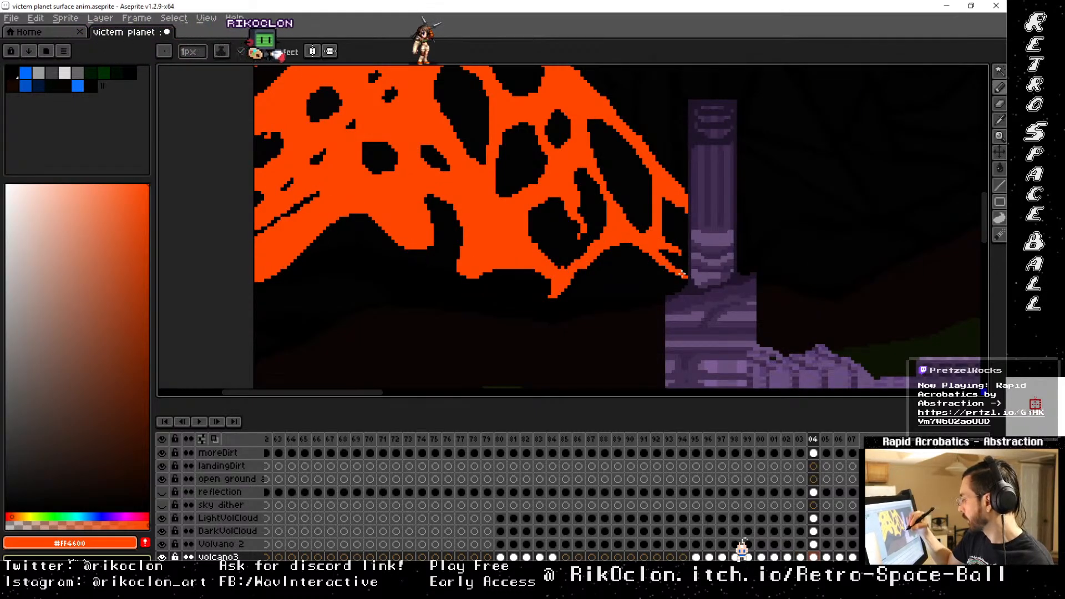
Touch up the strand ends at the pillar in frame 04 and add a small lava tip beyond its far side, checking against frame 03
key("Left")
key("Right")
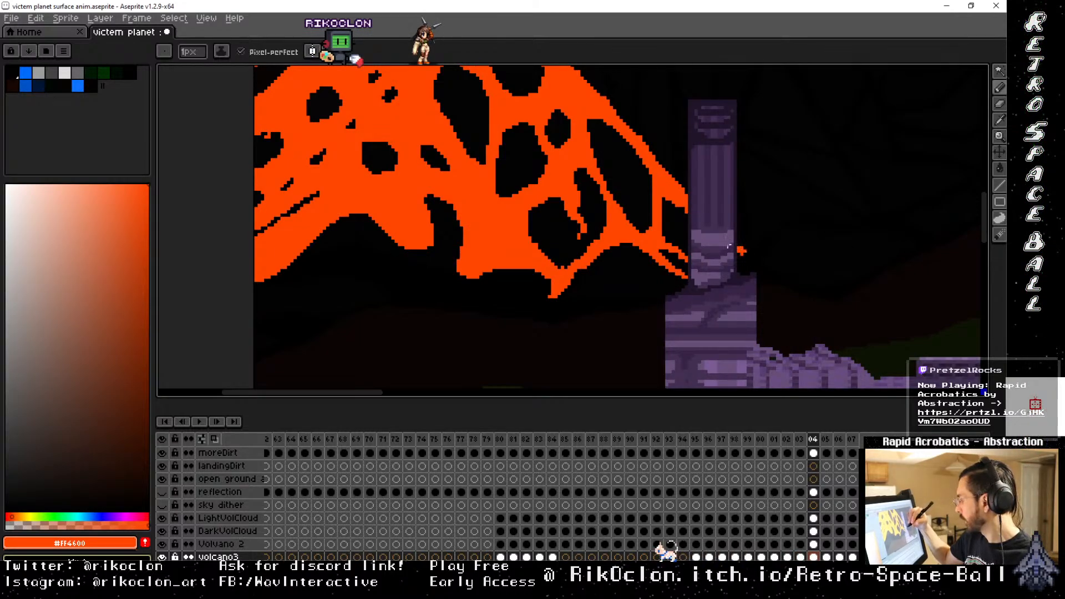
key("Left")
key("Right")
key("Left")
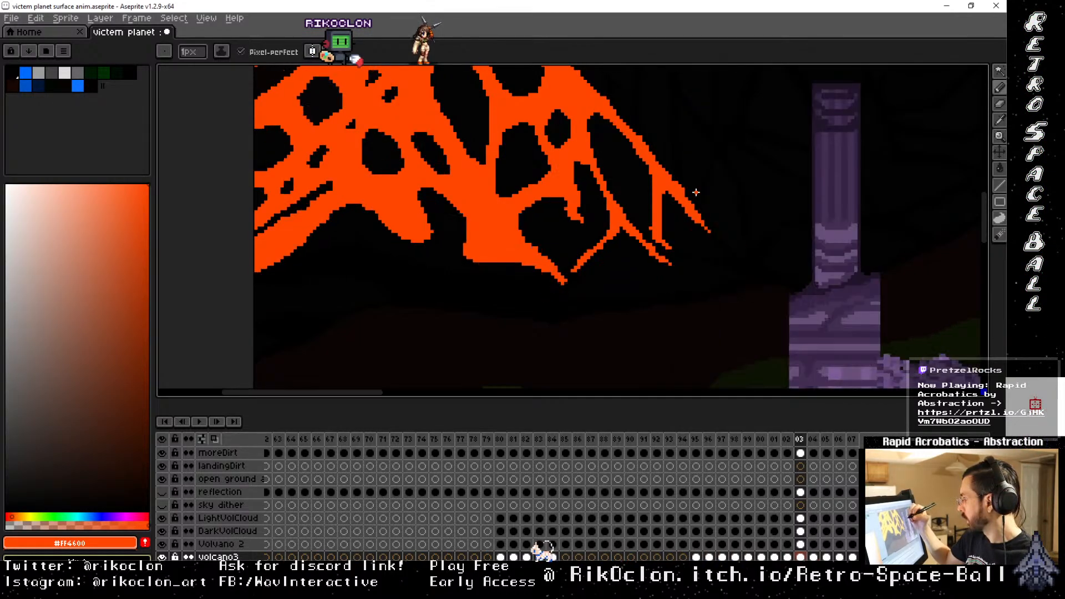
key("Right")
Trim the upper left and lower edges of the slanted oval gap on the upper right slope in frame 04 against frame 03
left_click_drag(585, 105, 618, 209)
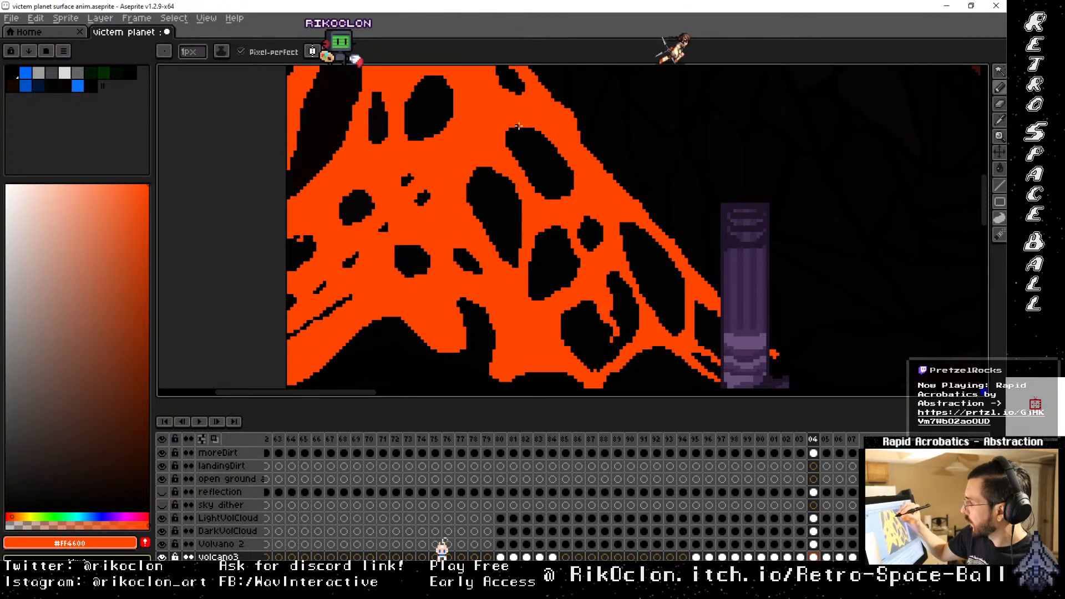
key("Left")
key("Right")
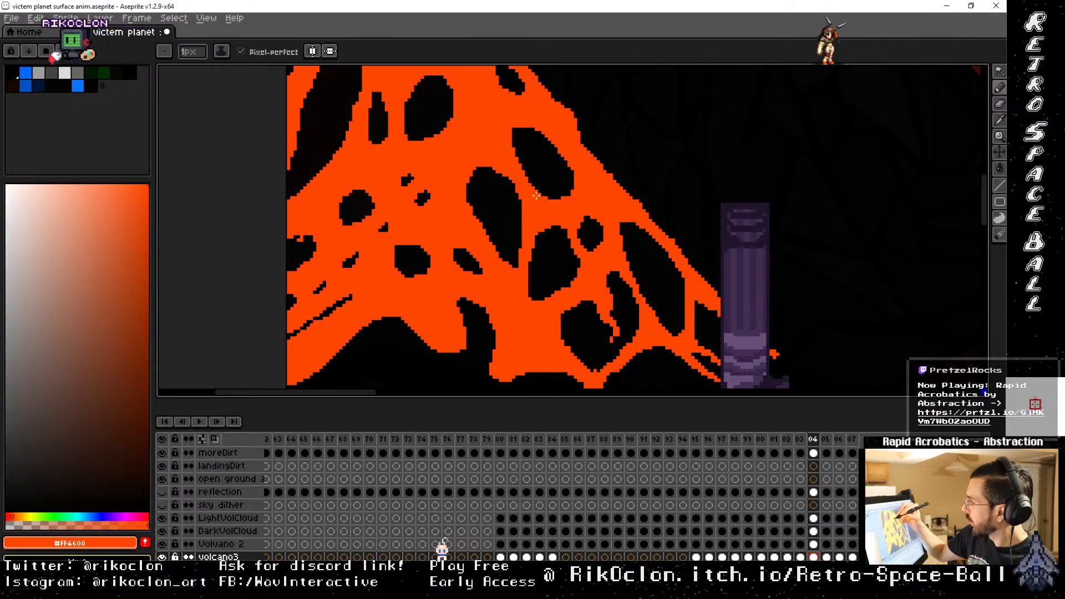
key("Left")
key("Right")
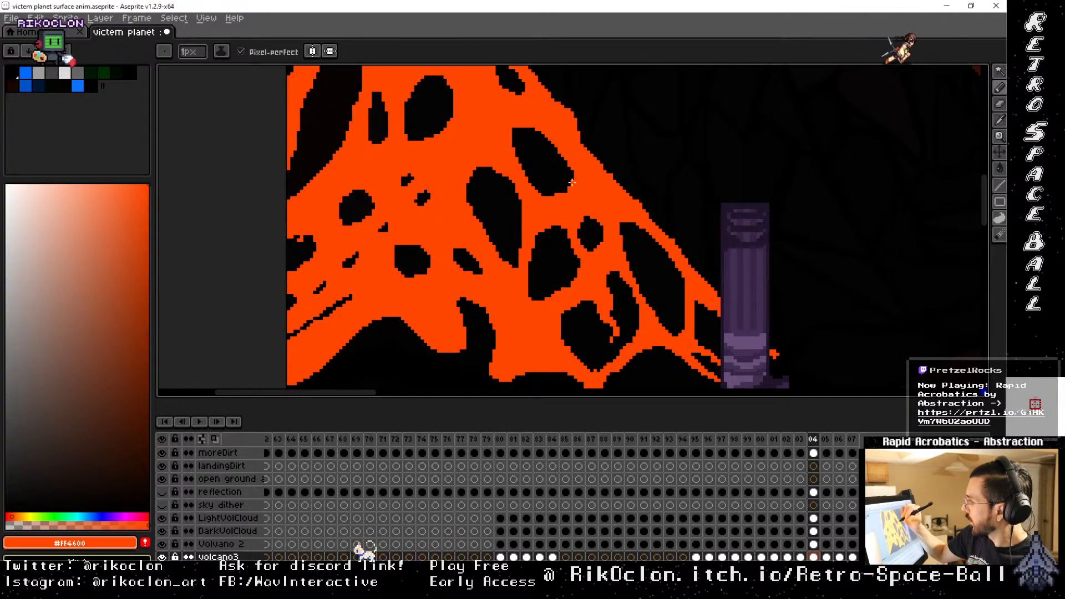
Shrink and round the oval gap beside the small oval above the drip in frame 04, comparing with frame 03
key("Left")
key("Right")
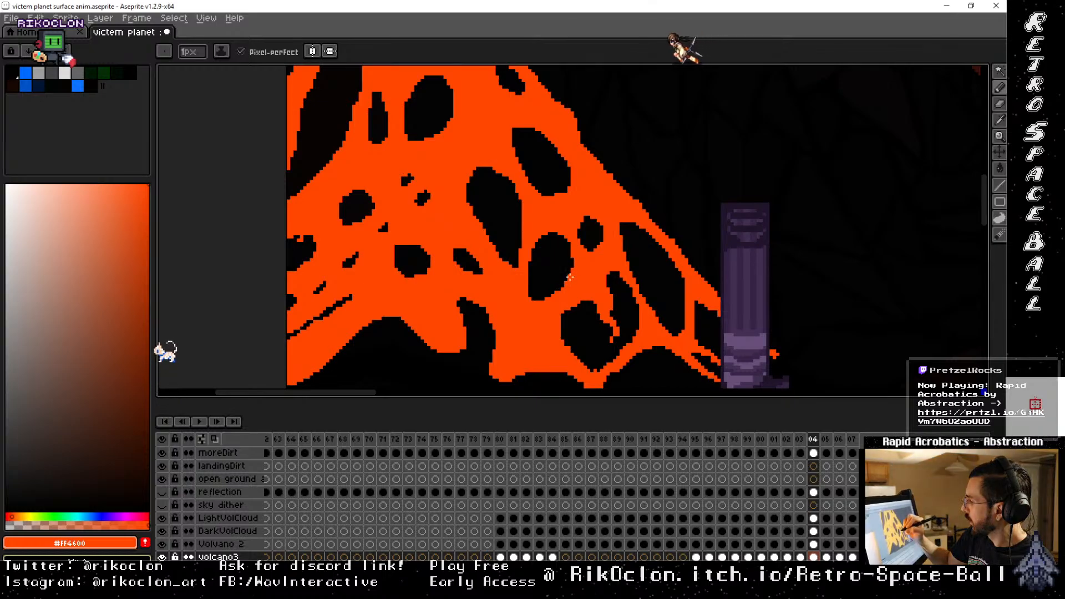
key("Left")
key("Right")
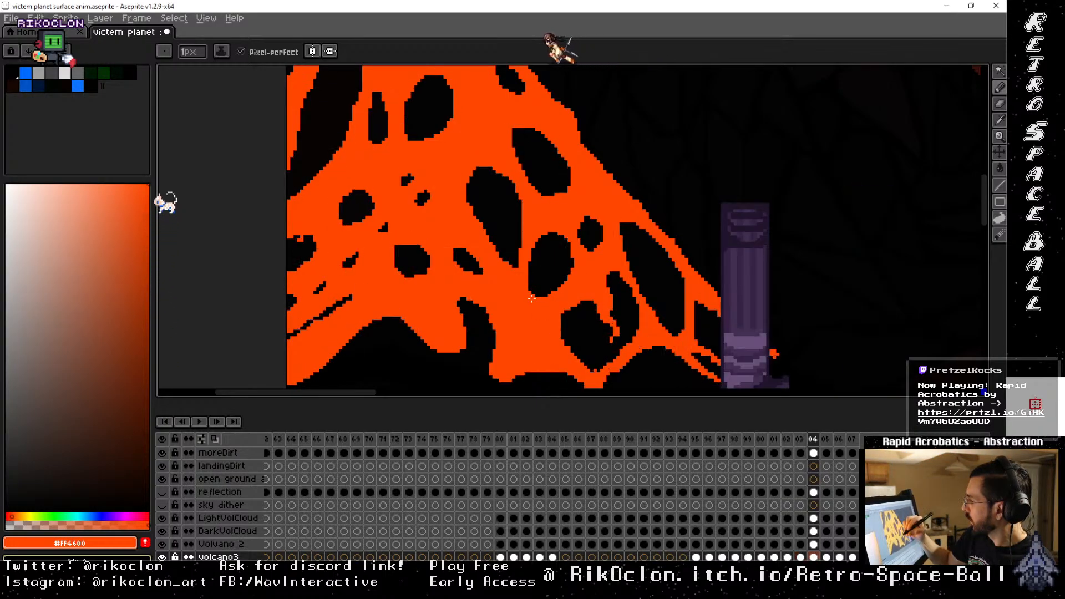
key("Left")
key("Right")
key("Left")
key("Right")
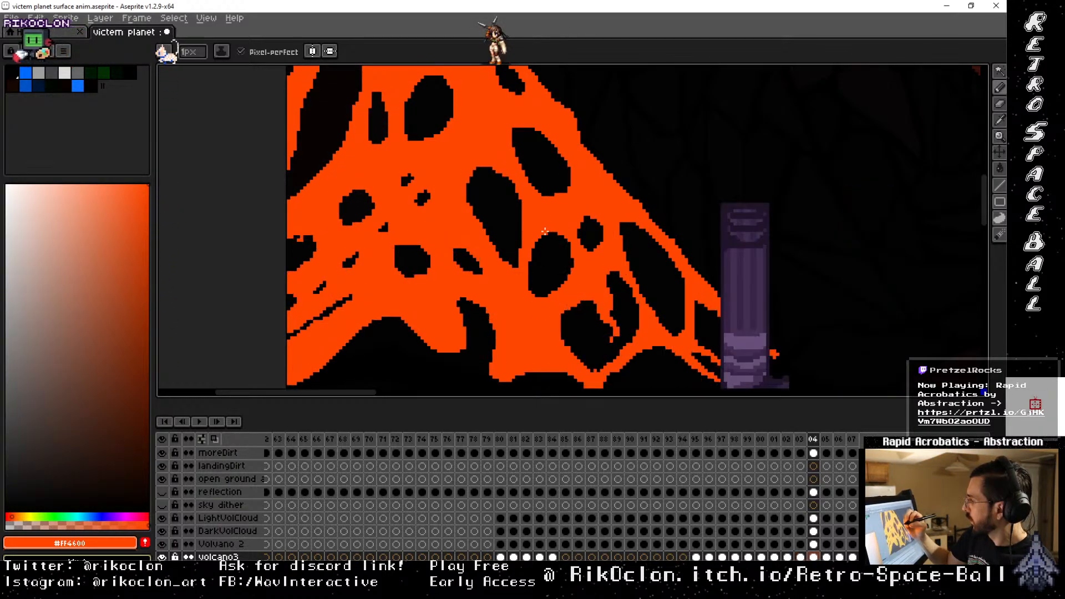
Shrink the three small specks in the middle of the lava in frame 04, comparing with frame 03
key("Left")
key("Right")
key("Left")
key("Right")
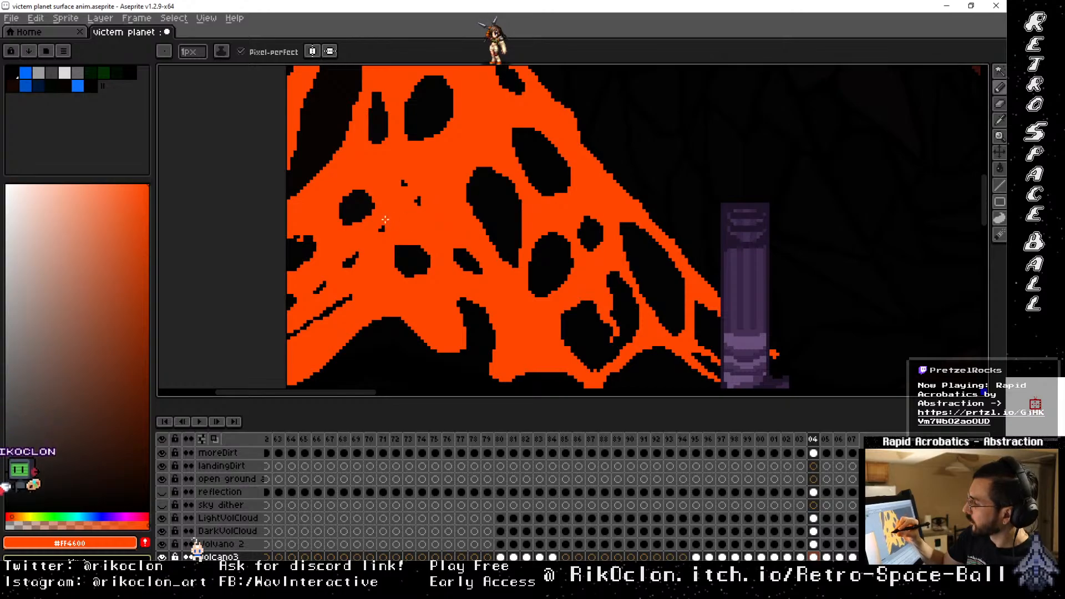
key("Right")
key("Left")
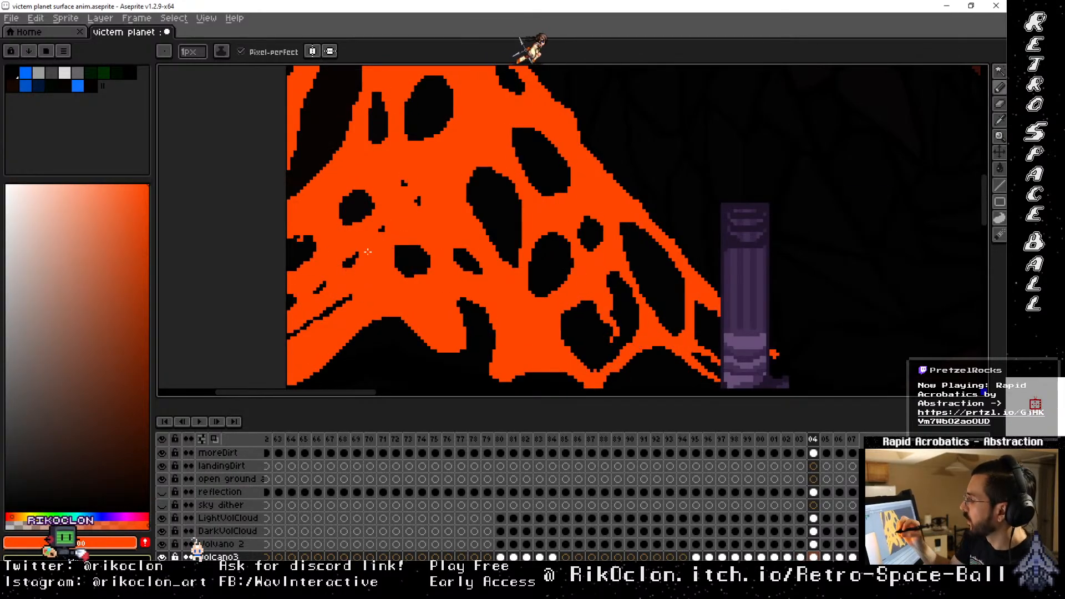
Fill in most of the small slanted gap above the long thin slits on the lower left slope in frame 04 against frame 03
key("Left")
key("Right")
key("Left")
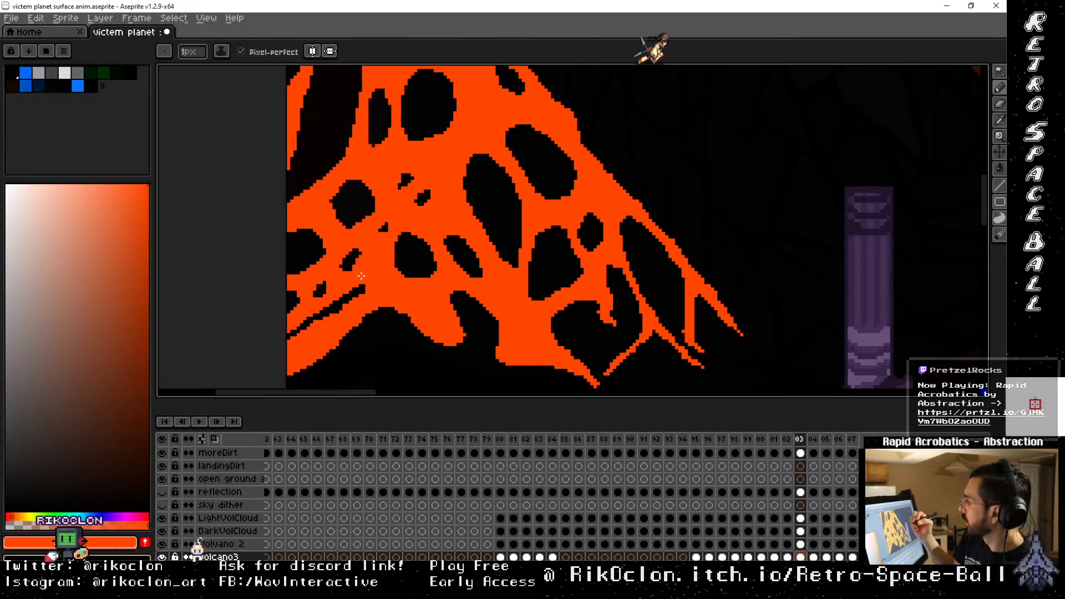
key("Right")
key("Left")
key("Right")
Switch to the Volvano 2 layer and shorten the lower tip of the long oval gap mid-slope in frame 04, checking against frame 03
key("Up")
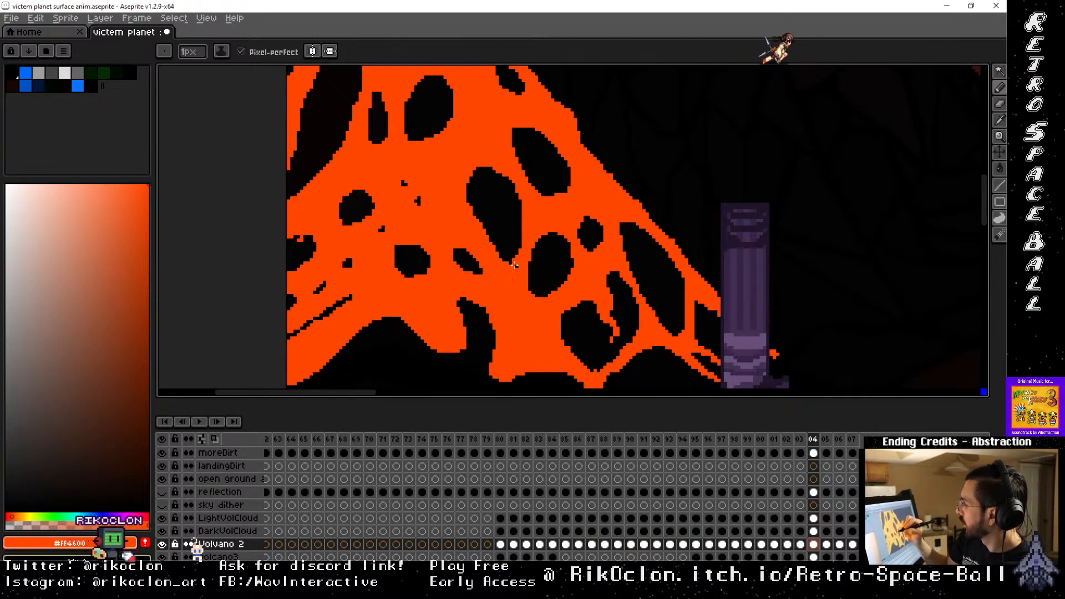
key("Left")
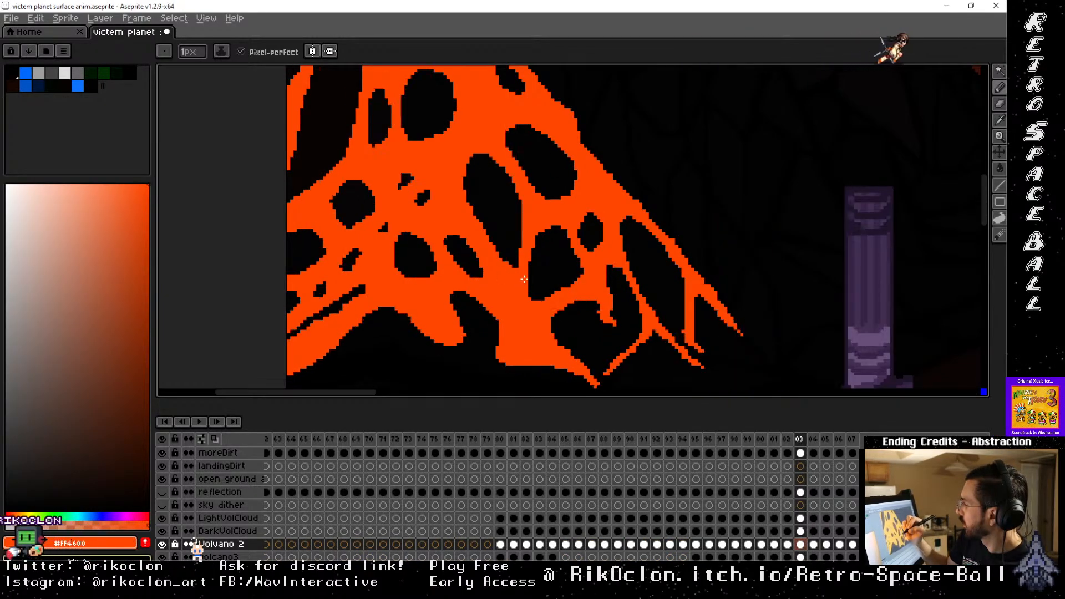
key("Right")
key("Left")
key("Right")
key("Left")
key("Right")
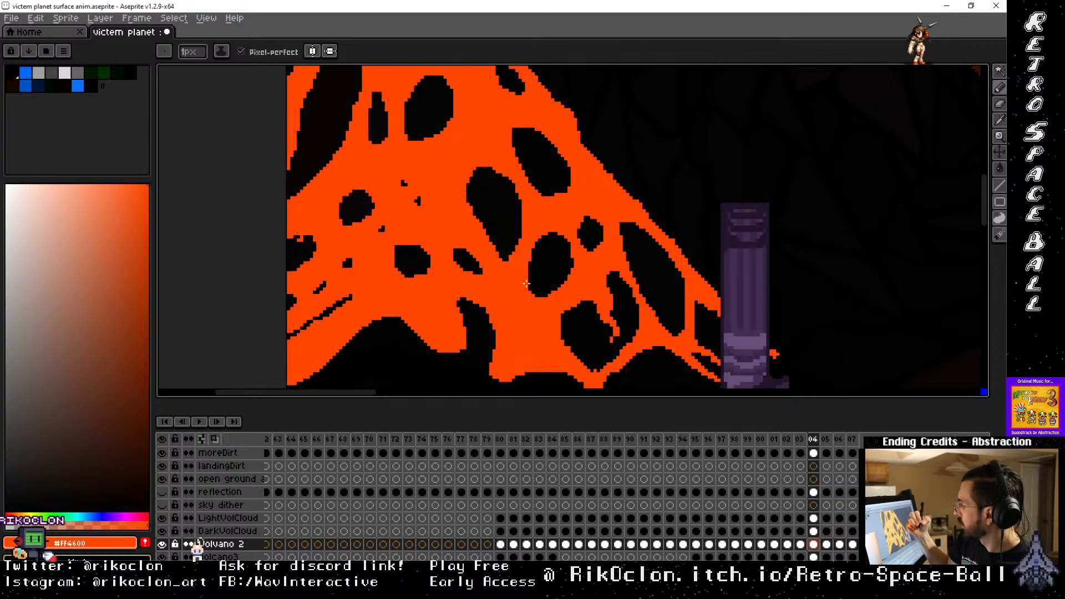
Trim the underside of the rounded gap above the dark hollow on the lower left slope in frame 04, comparing with frame 03
key("Left")
key("Right")
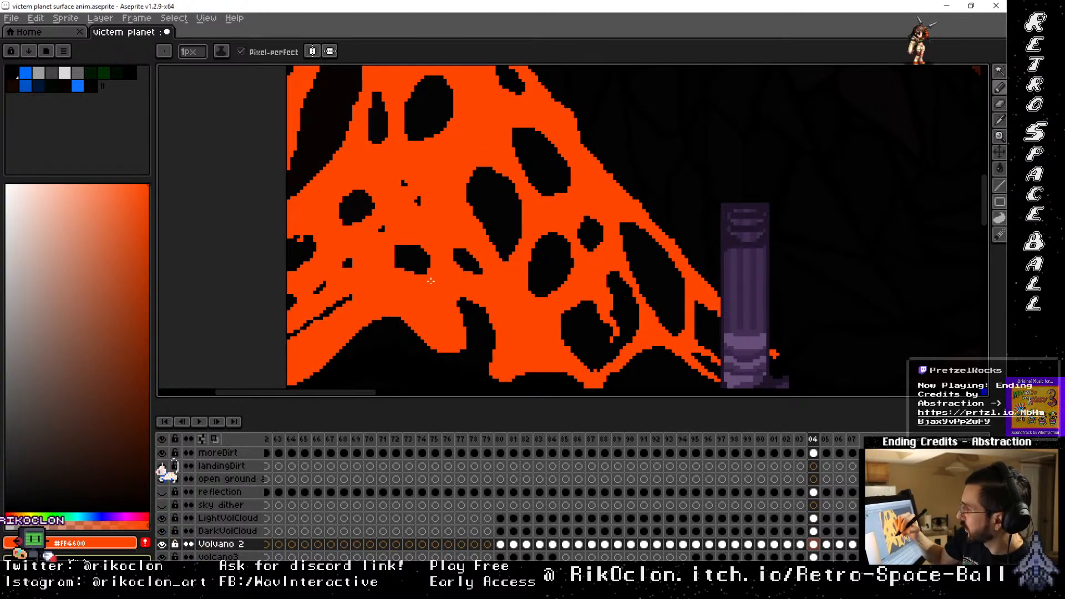
key("Left")
key("Right")
key("Left")
key("Right")
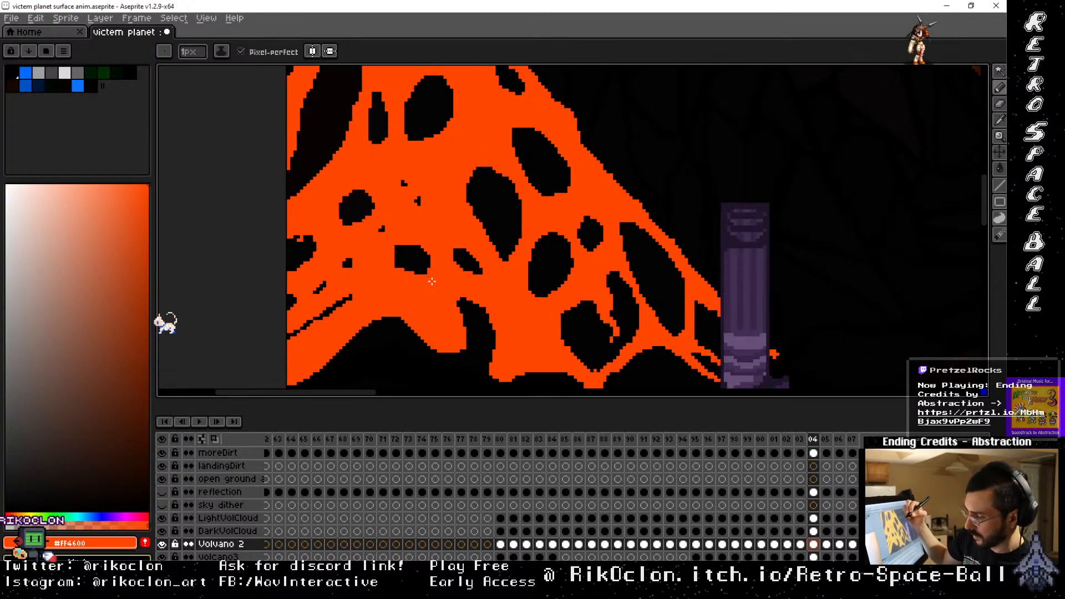
Fill in the upper part of the gap at the canvas's left edge in frame 04, comparing with frame 03
key("Left")
key("Right")
key("Left")
key("Right")
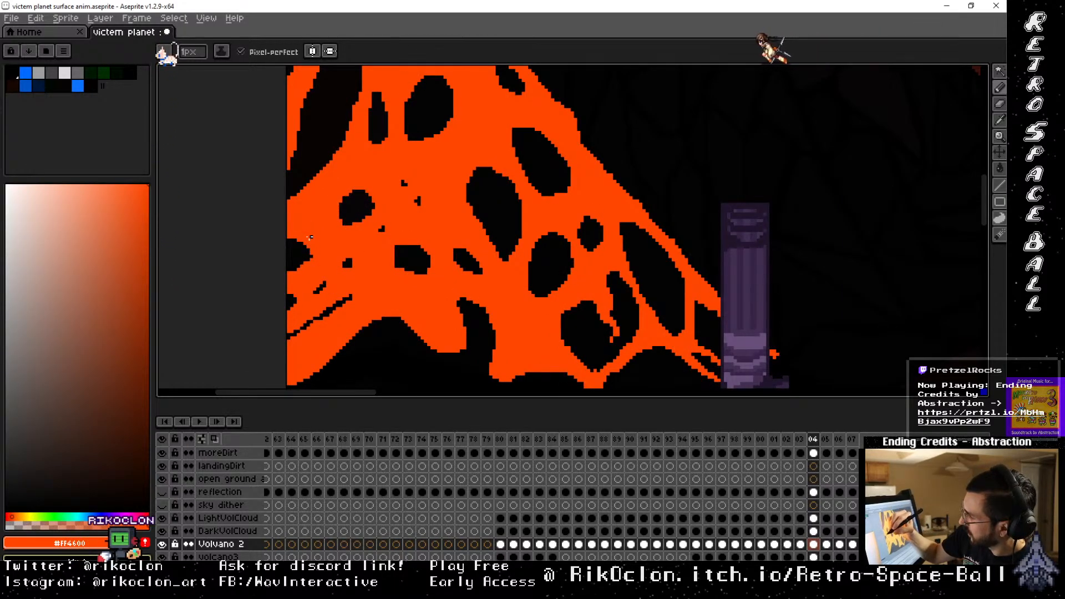
Narrow the tall gap on the upper left slope along its left side in frame 04, checking against frame 03
key("Left")
key("Right")
key("Left")
key("Right")
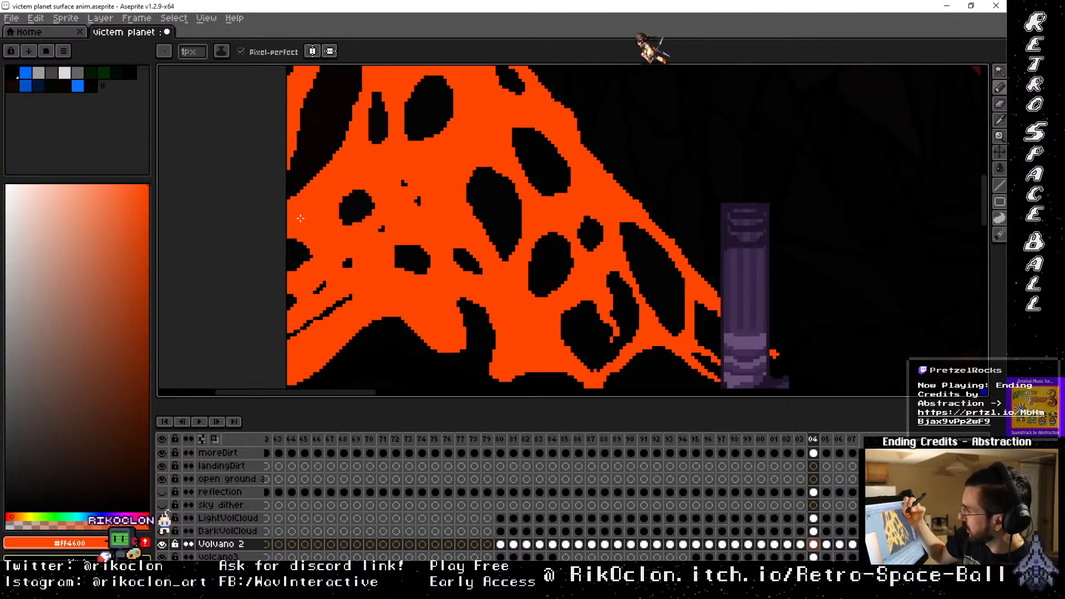
key("Left")
key("Right")
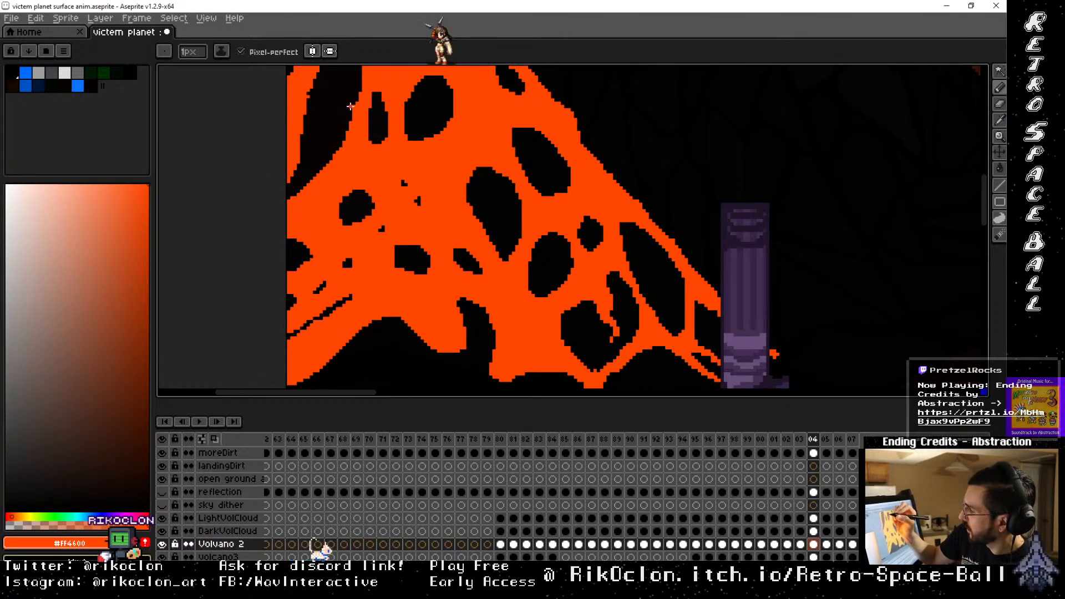
Round off the lower edge of the oval gap below the crater in frame 04, comparing with frame 03
left_click_drag(362, 116, 256, 293)
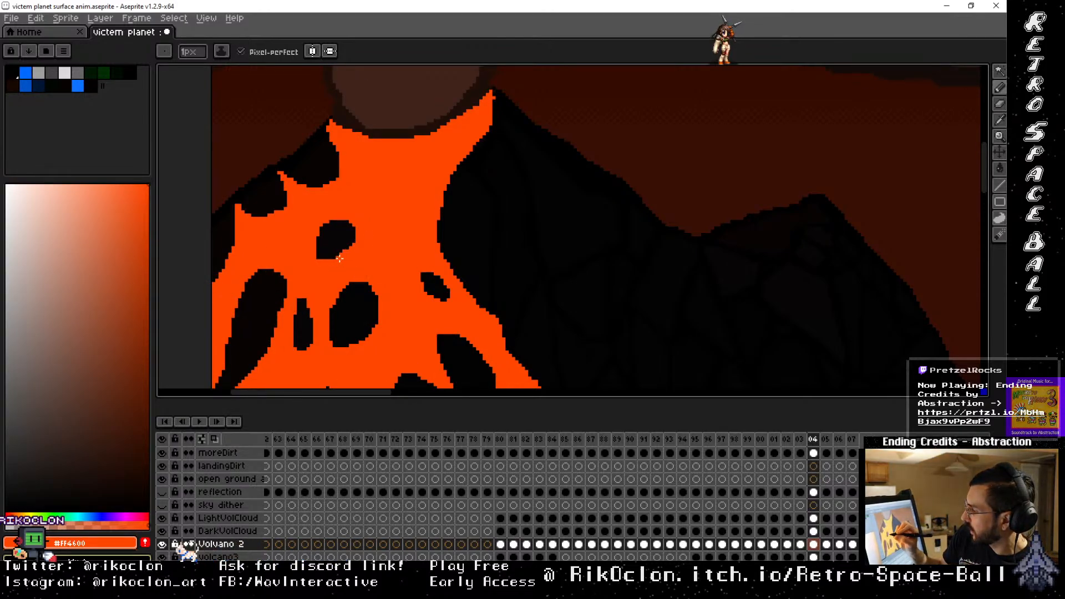
key("Left")
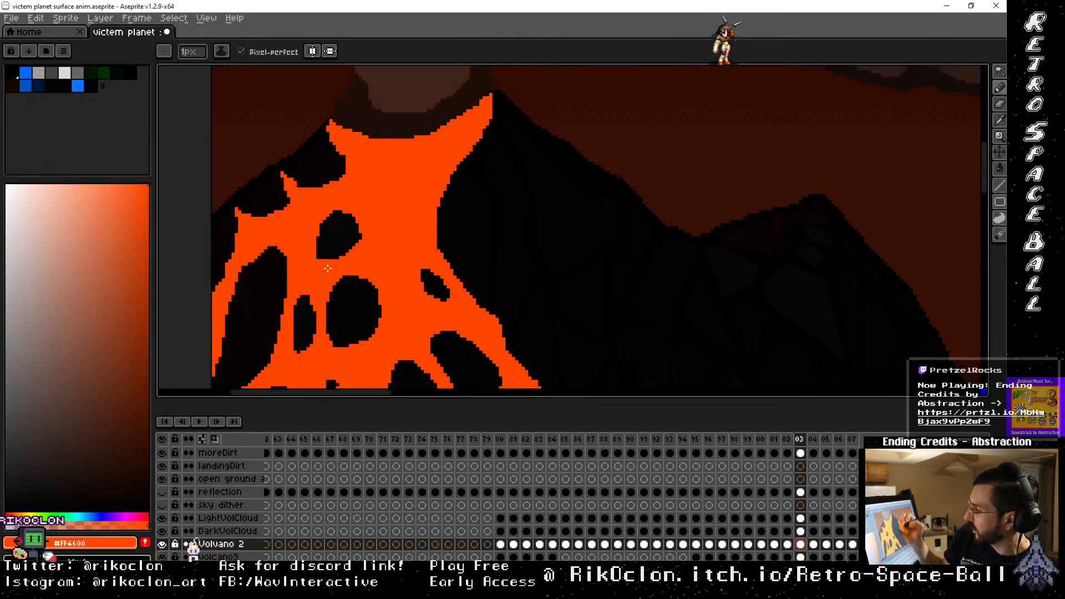
key("Right")
key("Left")
key("Right")
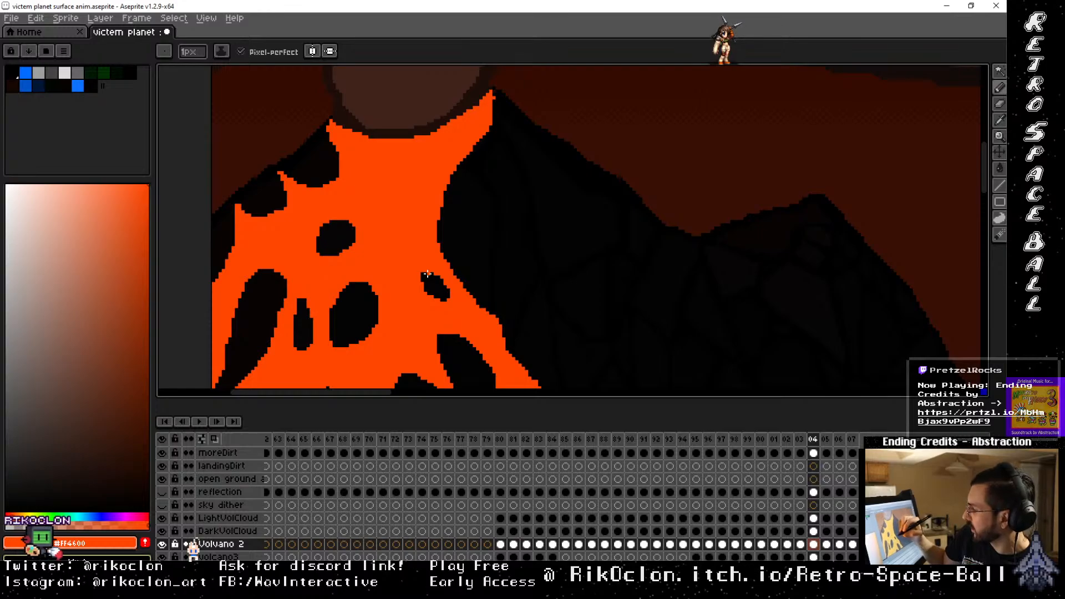
Trim the right side of the small slanted gap near the lava's right edge in frame 04 against frame 03
key("Left")
key("Right")
key("Left")
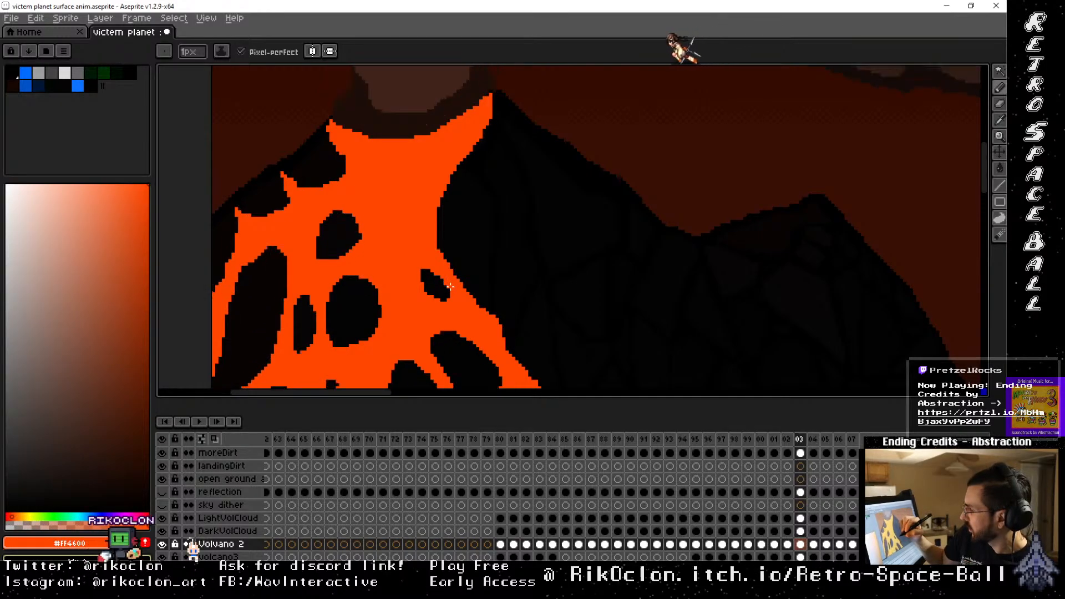
key("Right")
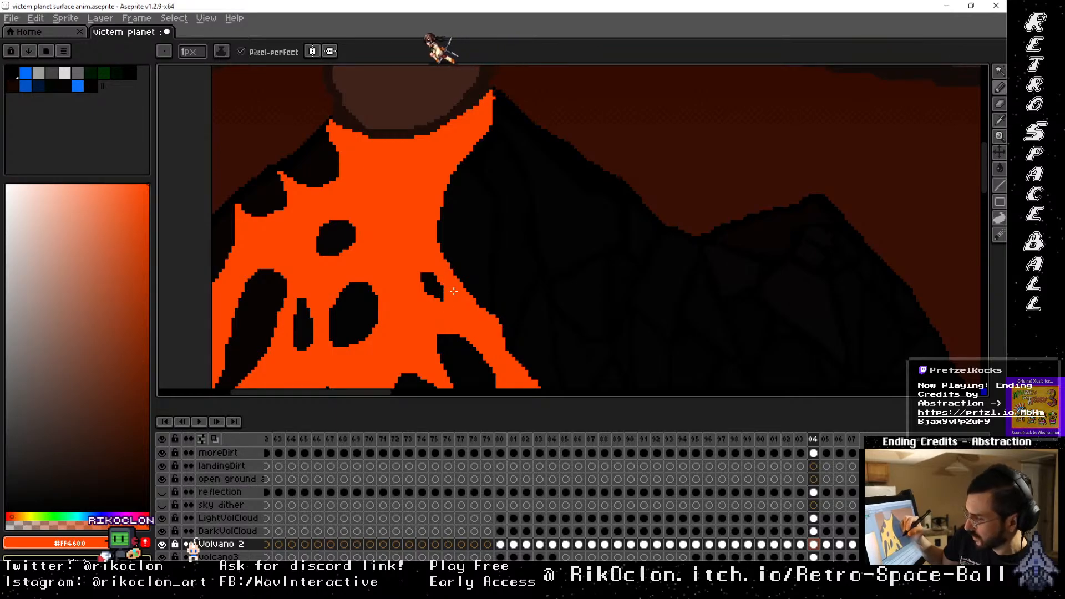
Flip between frames 03 and 04 to examine how the lava gaps below the crater change
key("Left")
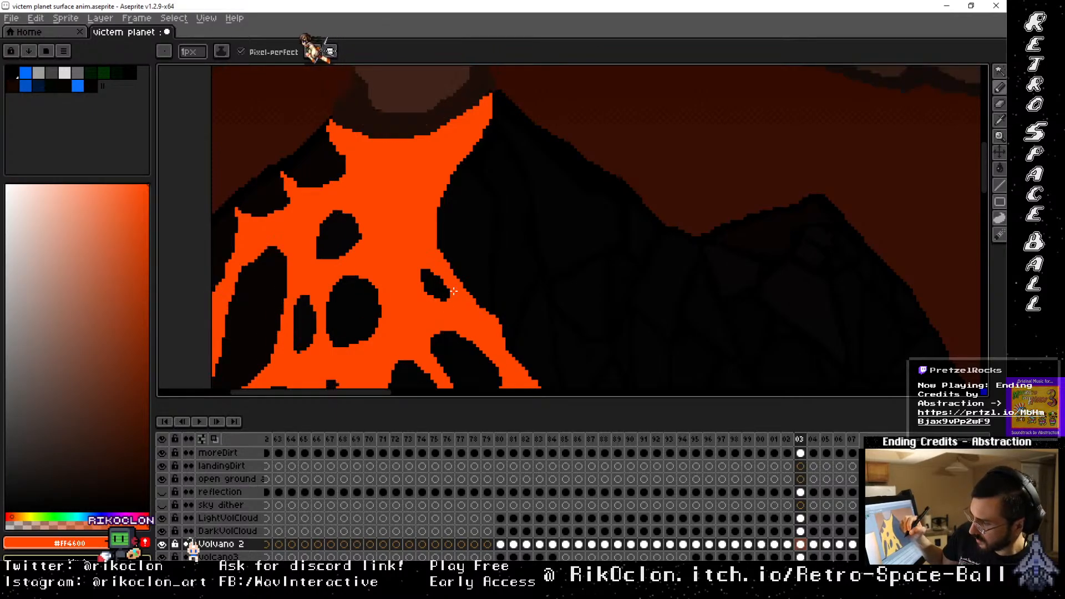
key("Right")
key("Left")
key("Right")
key("Left")
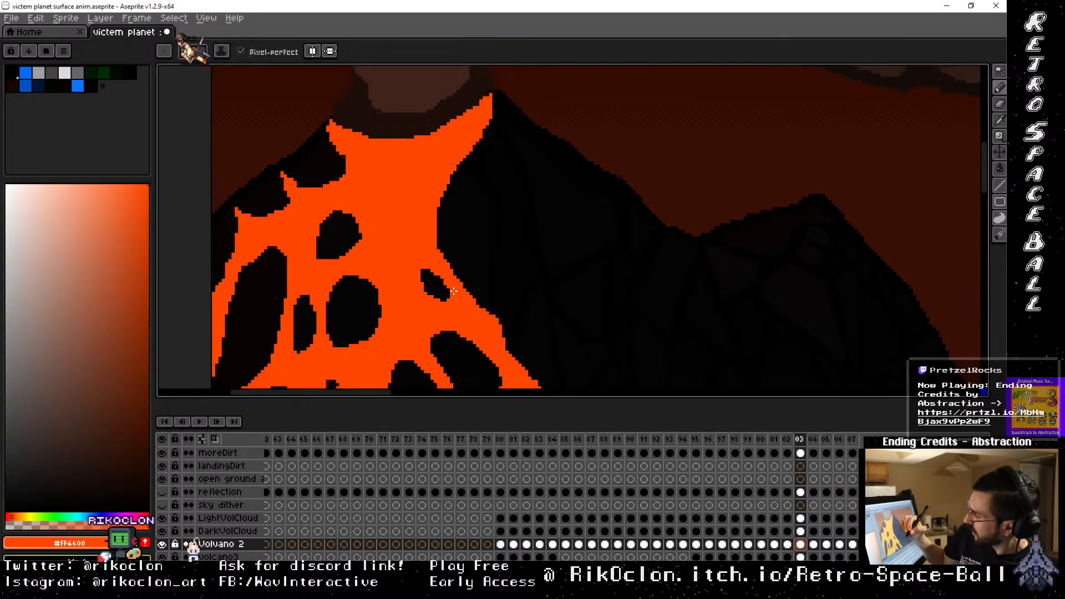
key("Right")
key("Left")
key("Right")
key("Left")
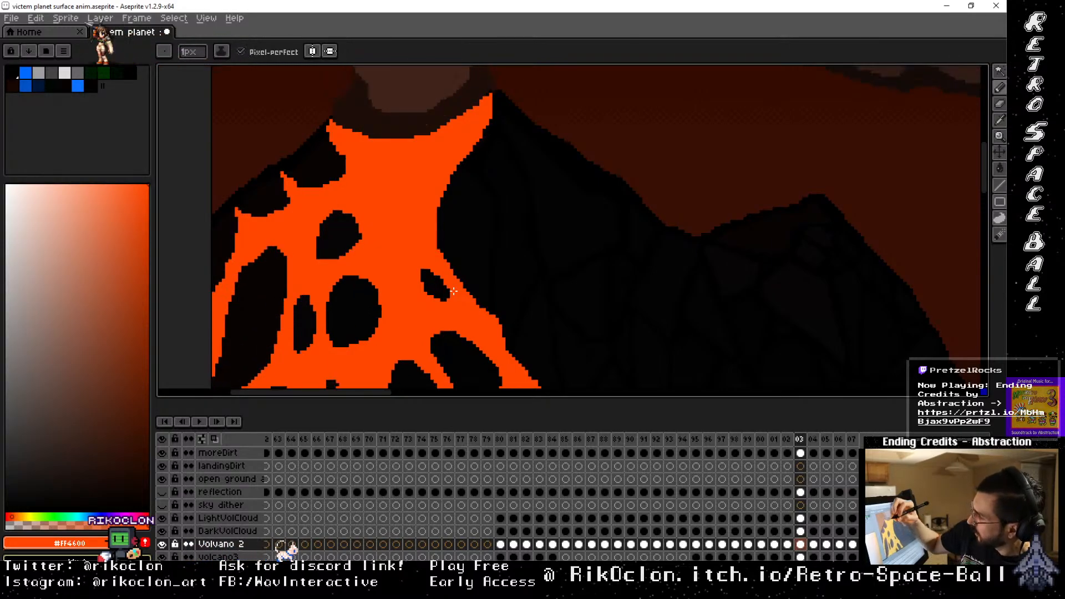
key("Left")
key("Right")
key("Right")
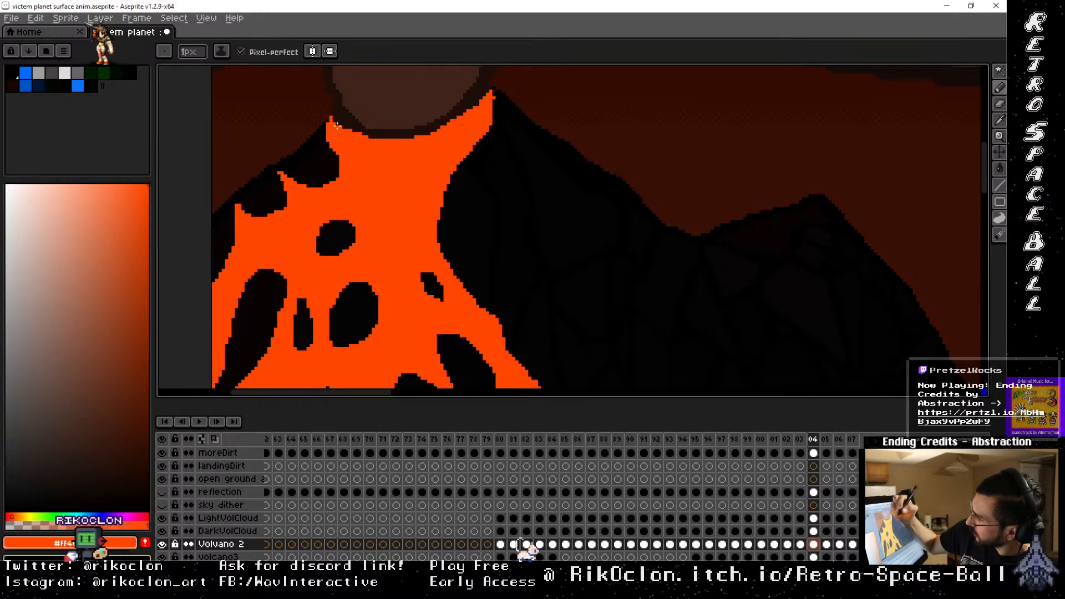
Widen the lava tip at the crater's right rim and touch up the edge beneath it in frame 04, comparing with frame 03
key("Left")
key("Right")
key("Left")
key("Right")
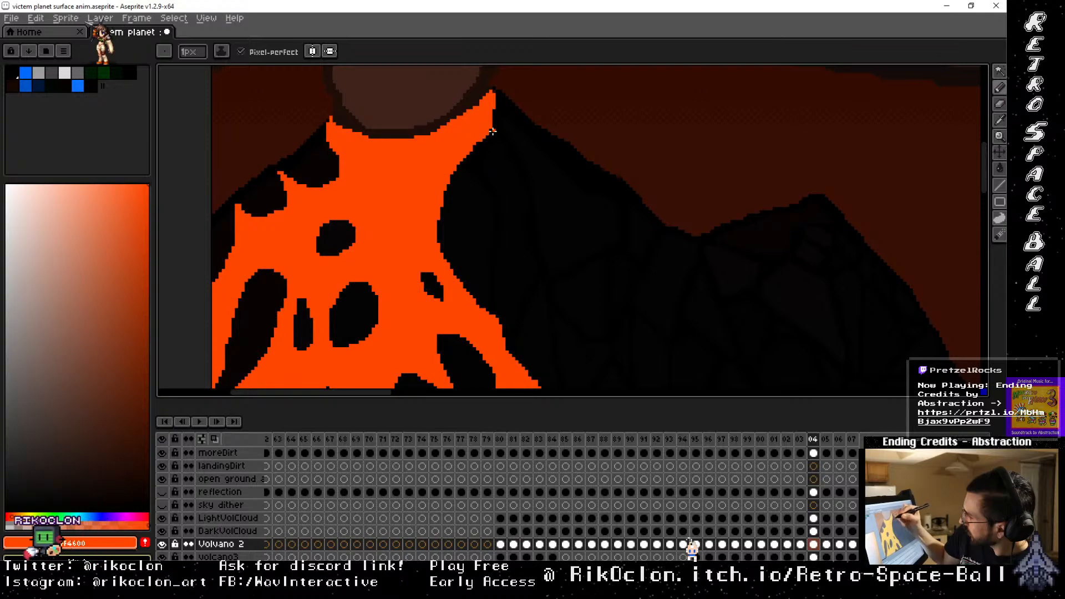
key("Left")
key("Right")
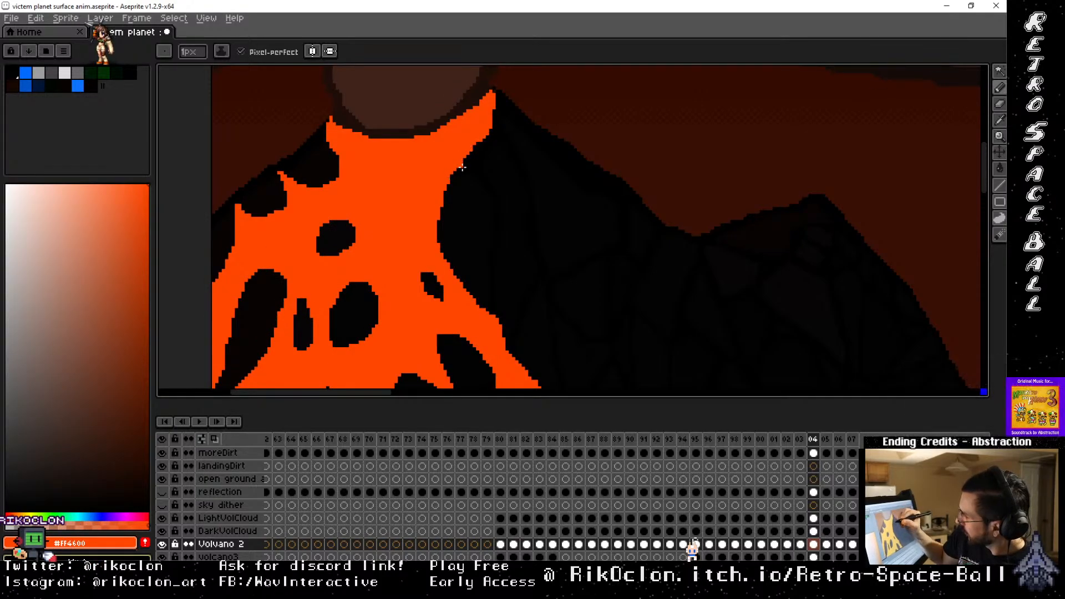
Flip between frames 03 and 04 to check the motion of the lava tip at the crater's right rim
key("Left")
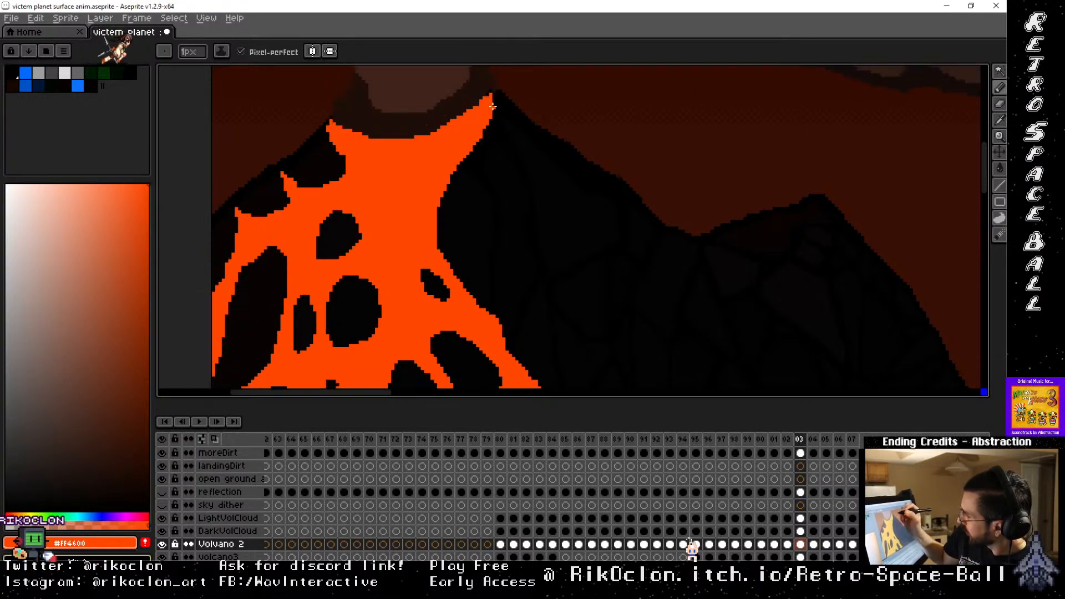
key("Right")
key("Left")
key("Right")
key("Left")
key("Right")
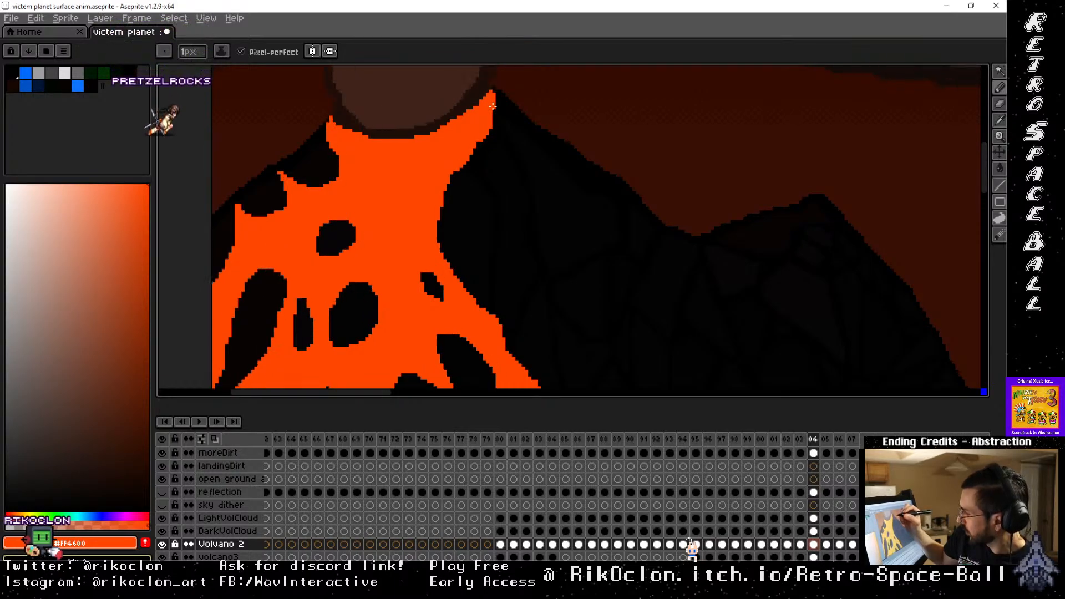
key("Left")
key("Right")
key("Left")
key("Right")
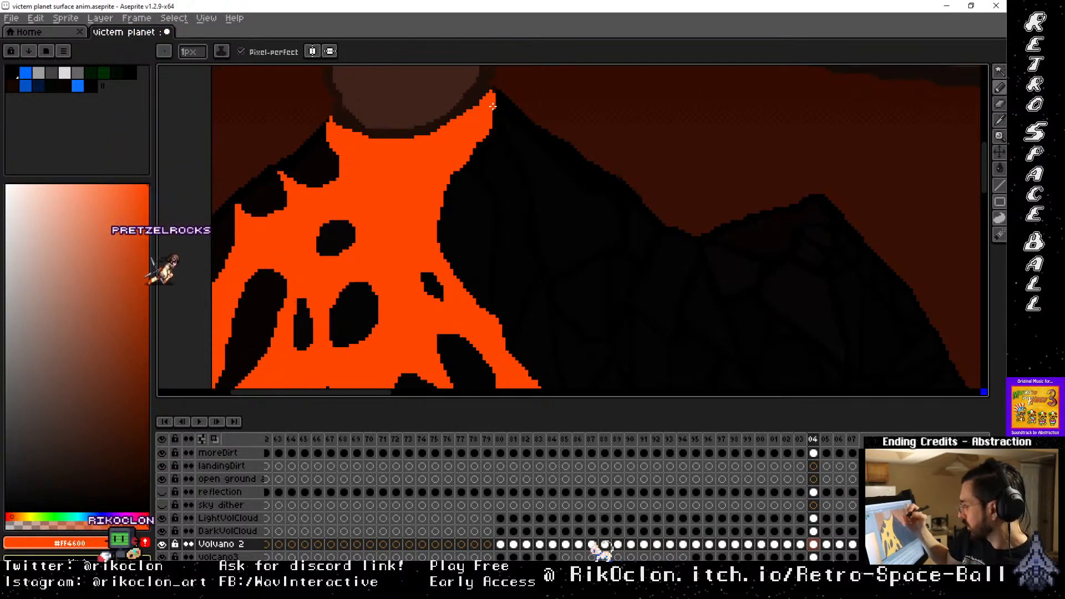
Select the orange lava of frame 04 by colour and paste a copy of it into frame 05 on the Volvano 2 layer
key("w")
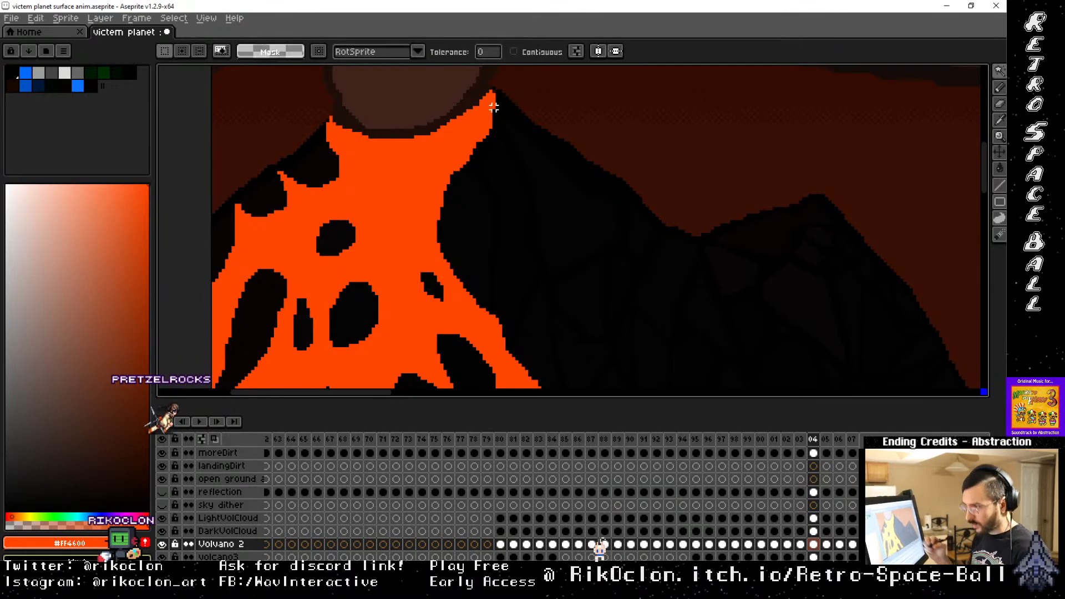
left_click(423, 174)
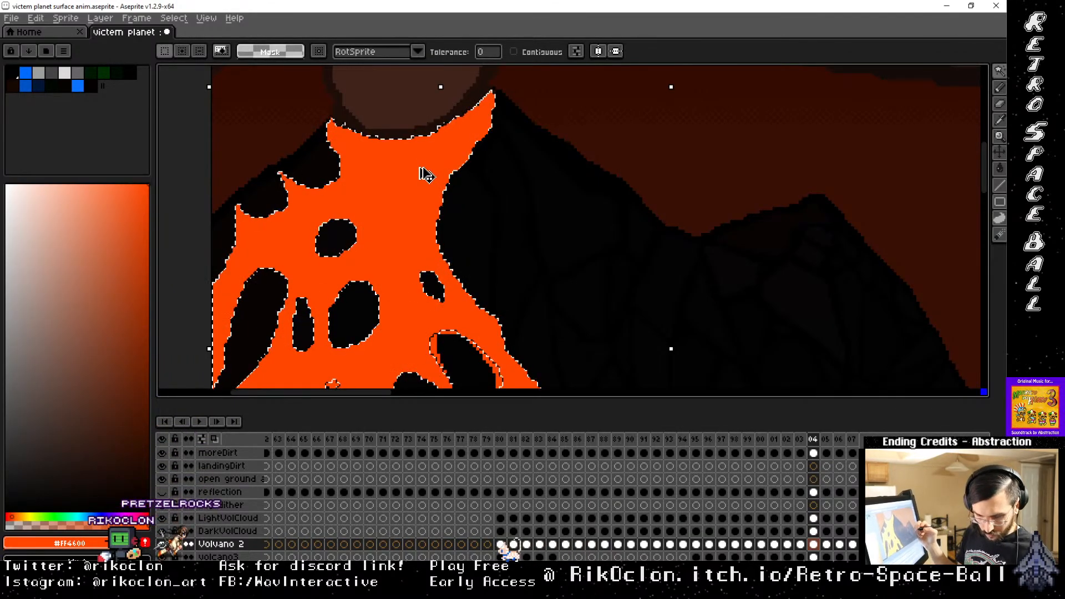
left_click(832, 441)
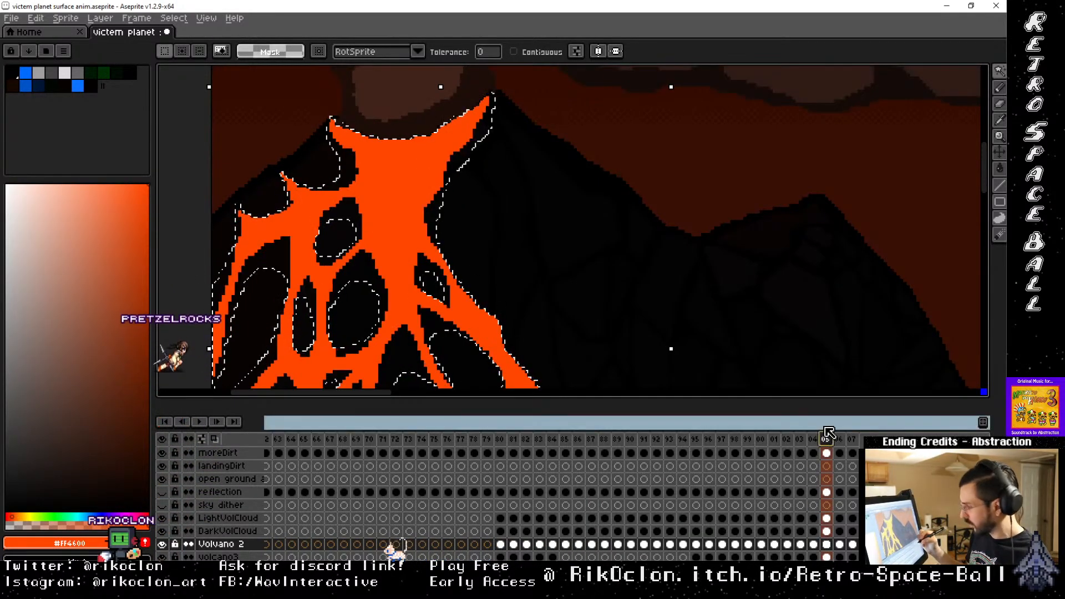
key("ctrl+d")
key("b")
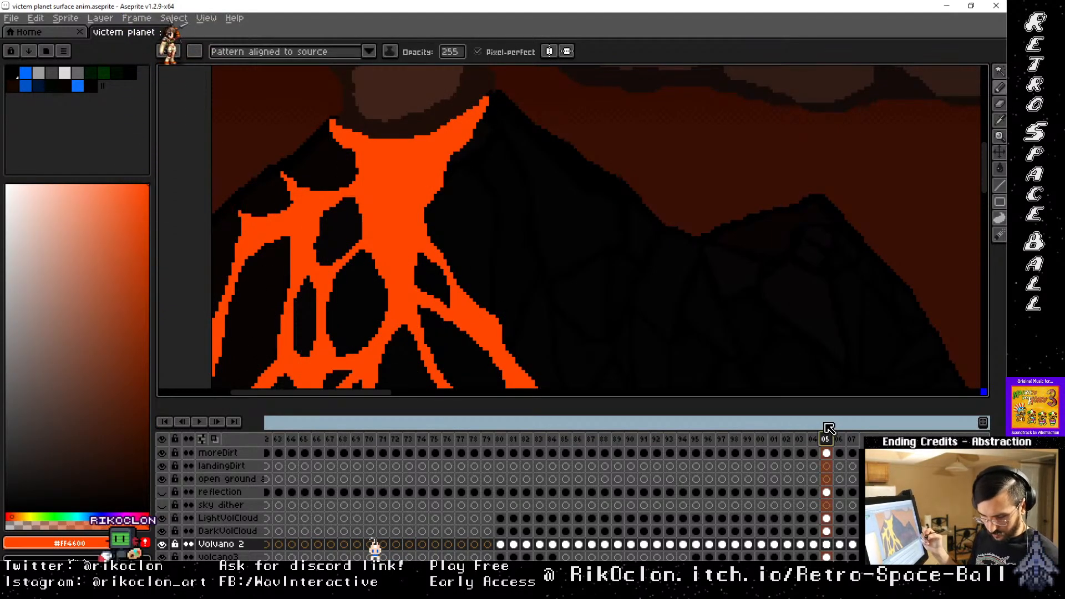
key("ctrl+v")
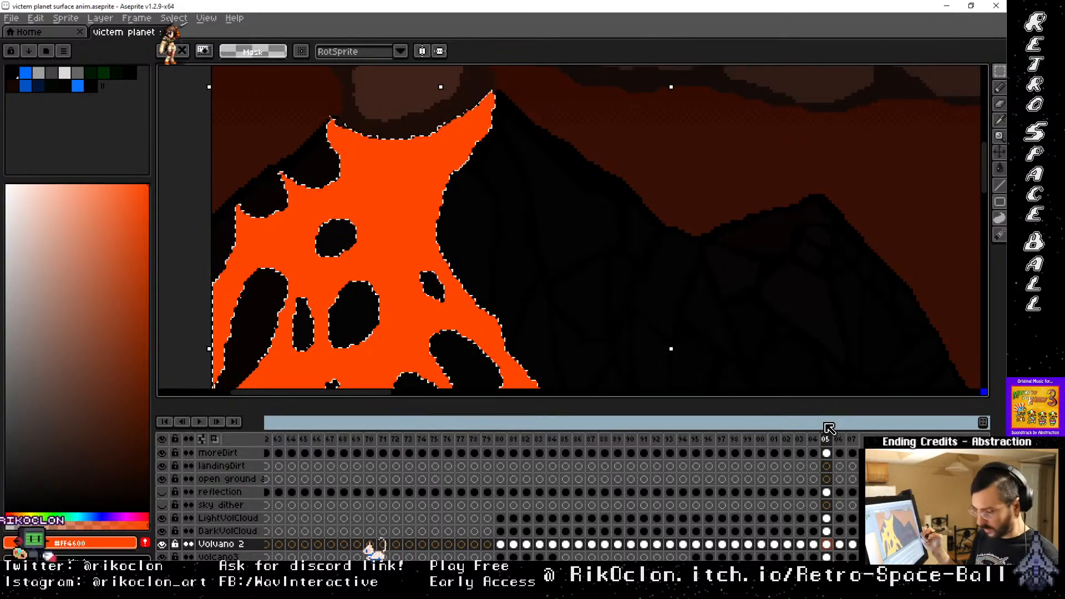
key("ctrl+d")
Reset the Pencil to the plain 1 px round brush and remove the stray orange mark on the dark slope in frame 05
left_click_drag(672, 359, 671, 375)
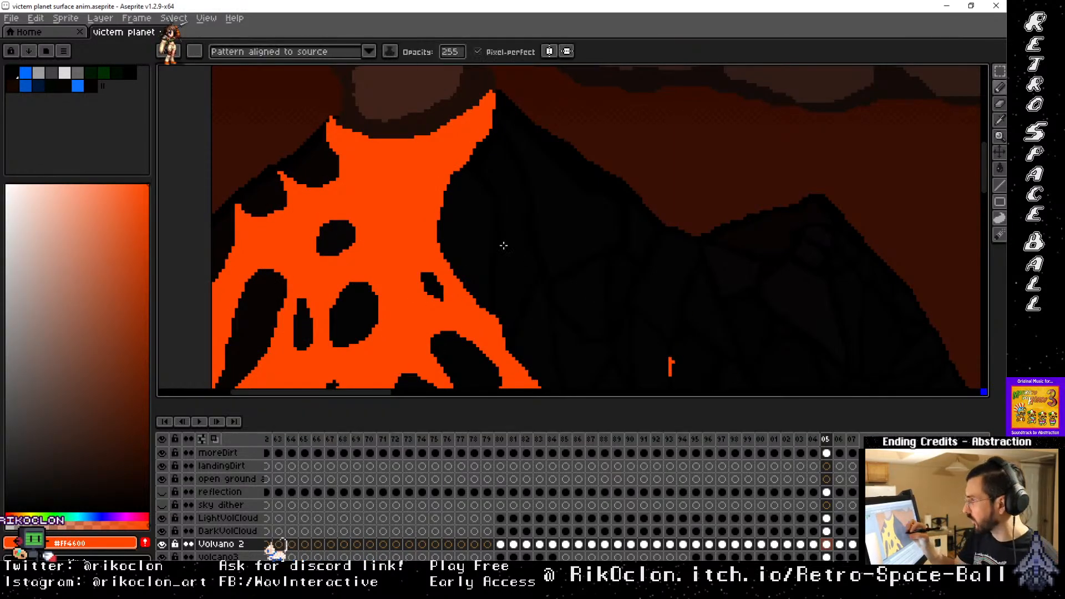
left_click(194, 51)
left_click(198, 70)
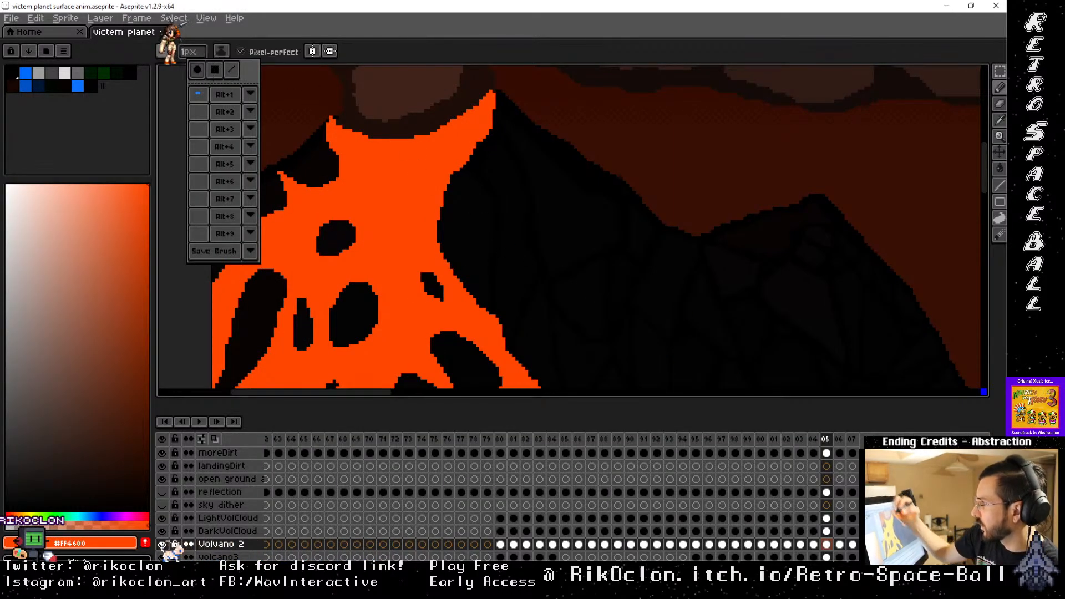
left_click(434, 41)
key("space")
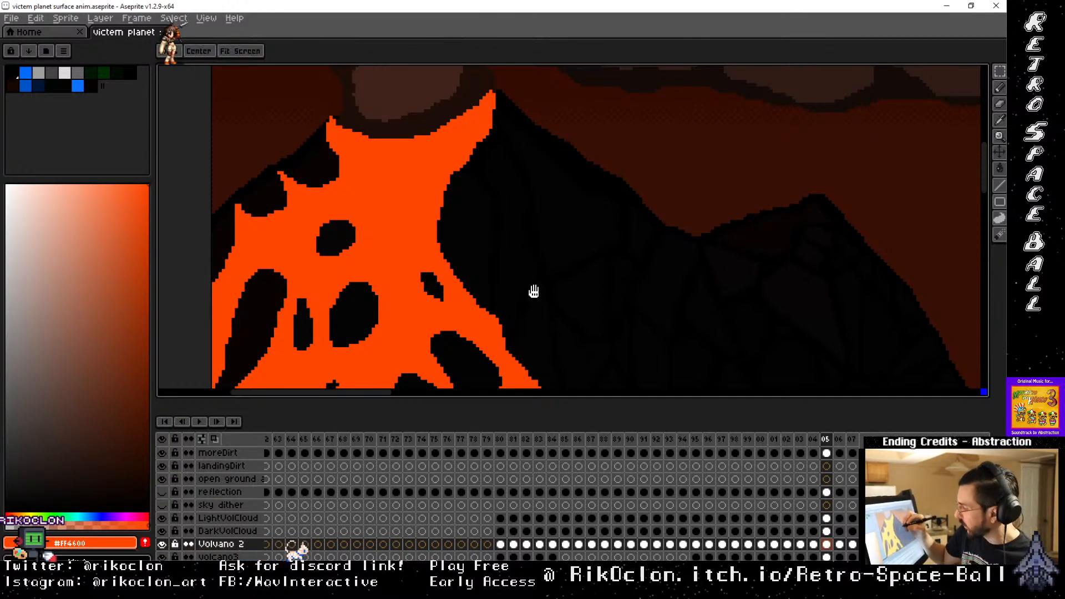
Flip between frames 03, 04, 05 and 06 to compare how the lower-right lava streams advance down the slope
mouse_move(525, 311)
left_mouse_down()
mouse_move(606, 123)
mouse_move(602, 105)
mouse_move(602, 118)
left_mouse_up()
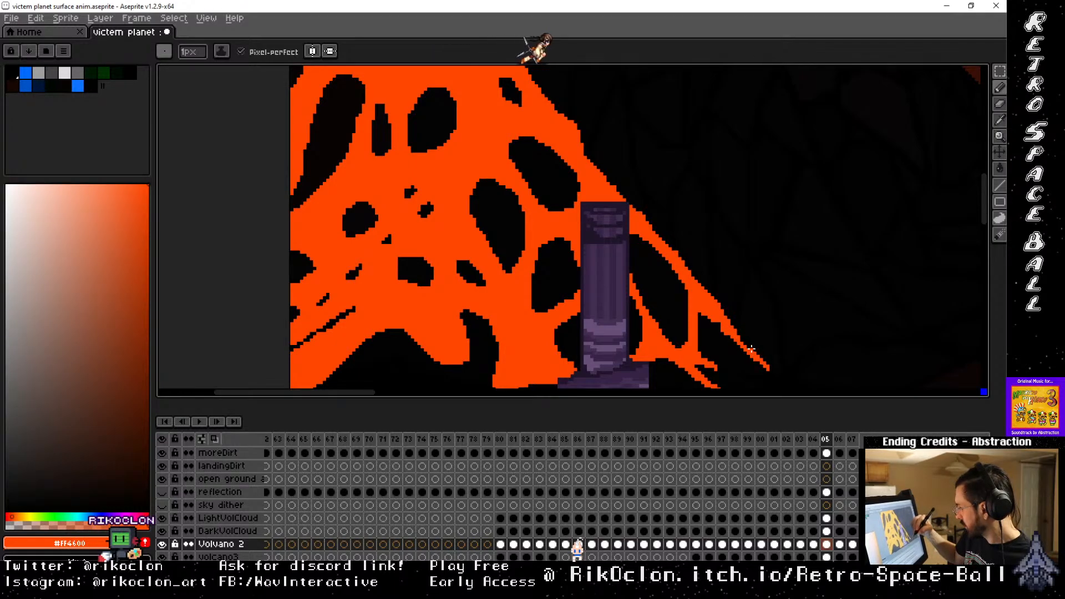
key("Right")
key("Left")
key("Left")
key("Left")
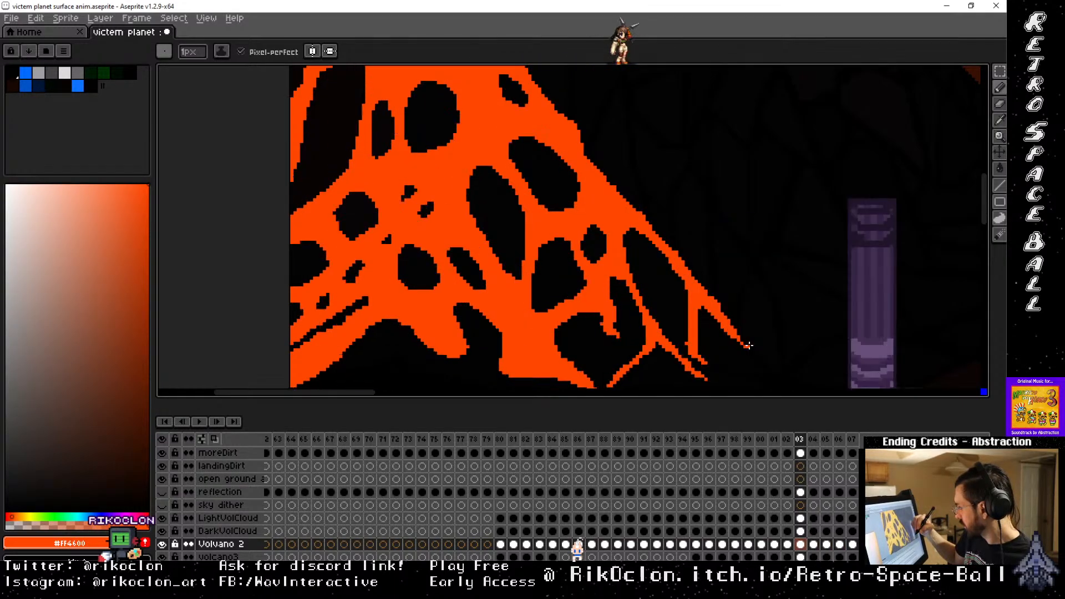
key("Right")
key("Right")
key("Right")
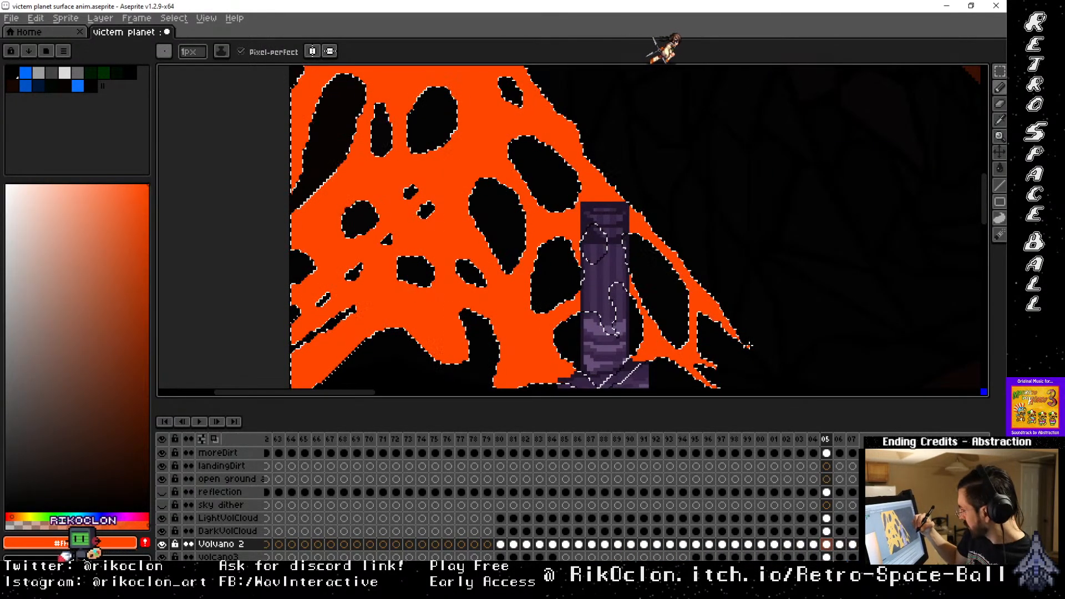
key("Left")
key("Right")
key("Right")
key("Right")
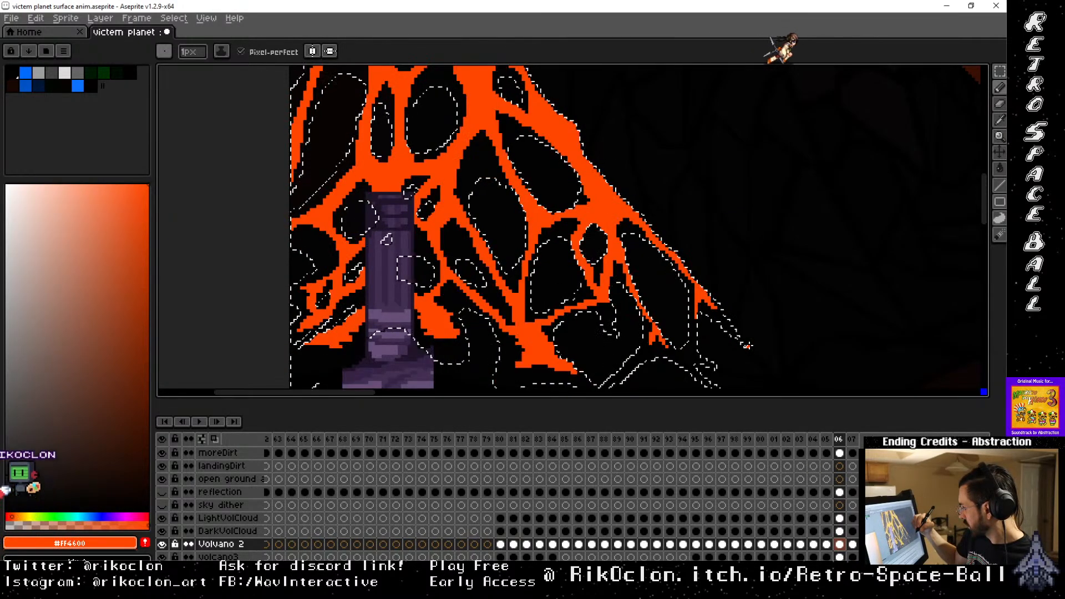
key("Left")
key("Left")
key("Left")
key("Left")
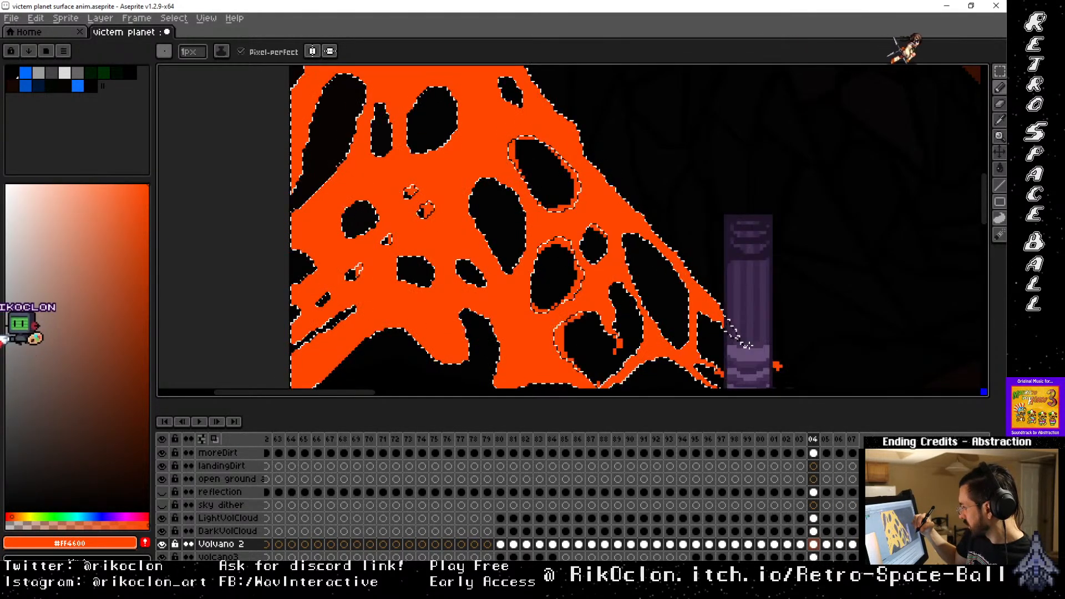
key("Right")
key("Right")
key("Left")
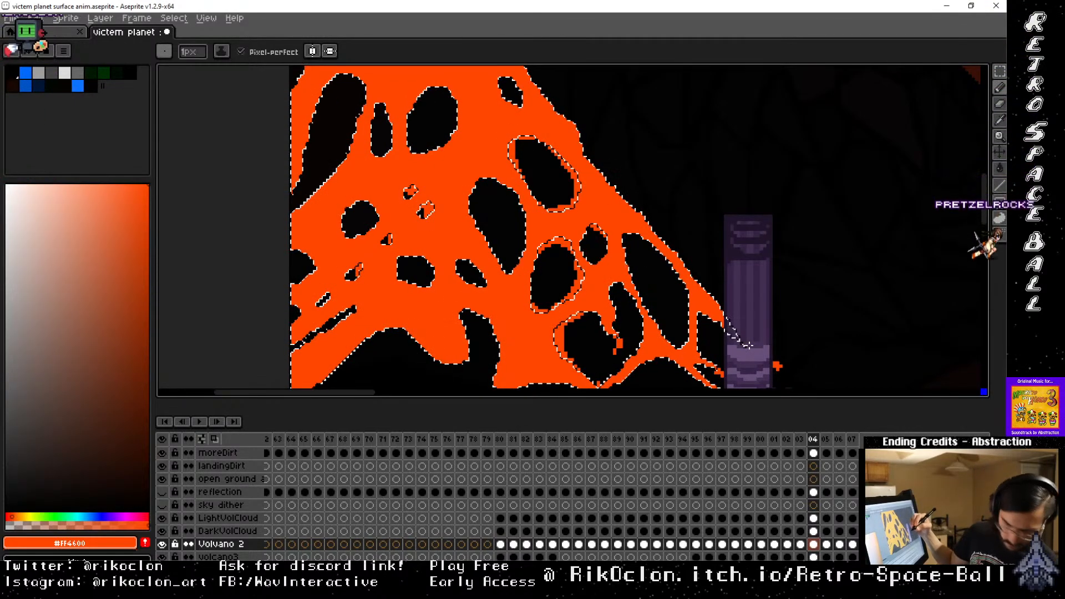
Clear the lava selection in frame 04 and compare its lava with the neighbouring frames
key("w")
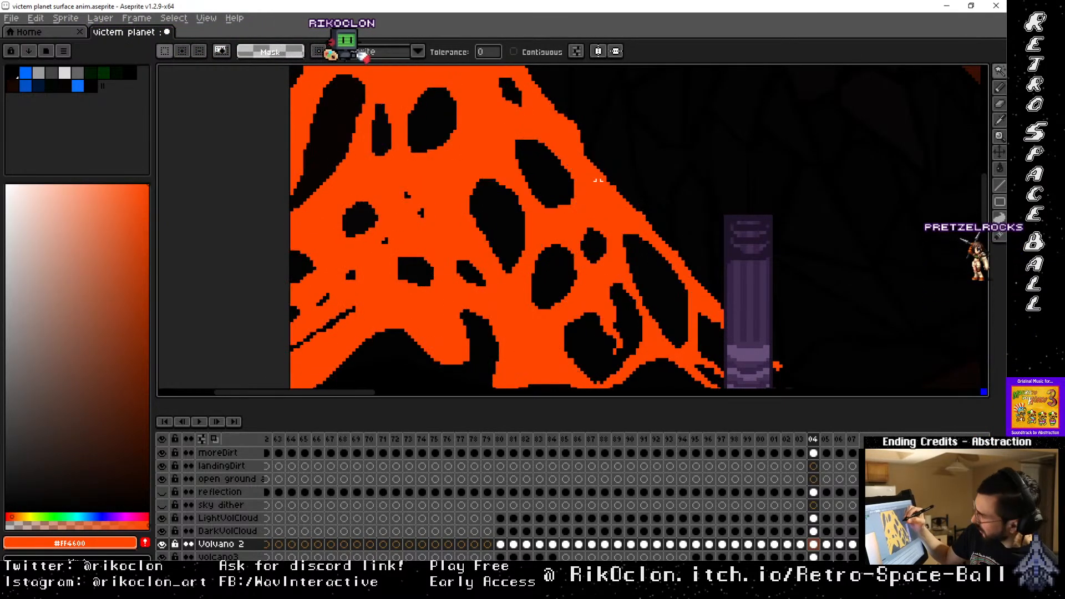
left_click(827, 439)
left_click(813, 439)
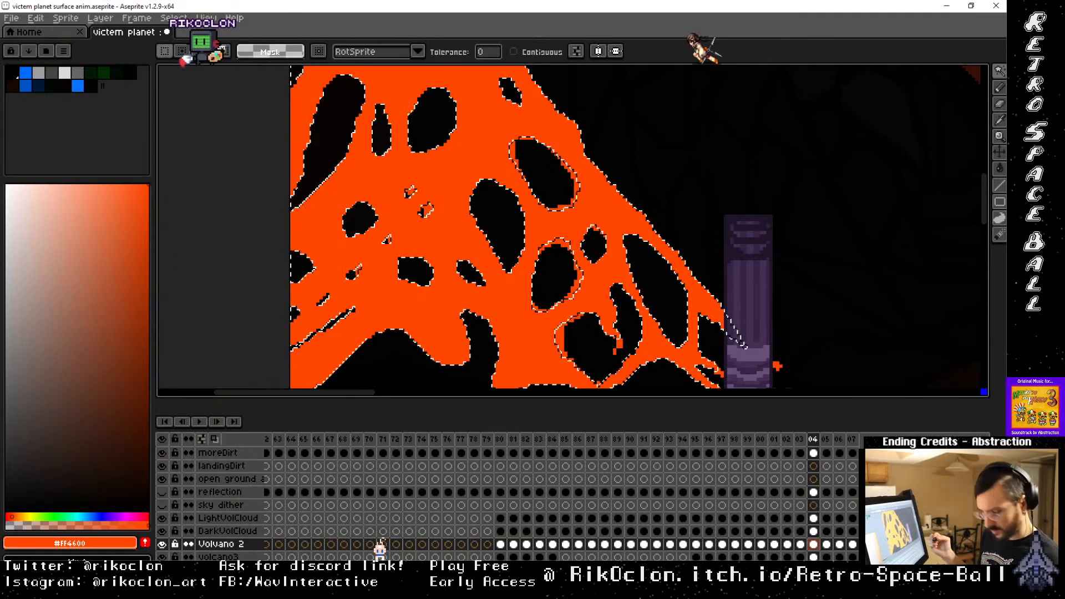
key("ctrl+d")
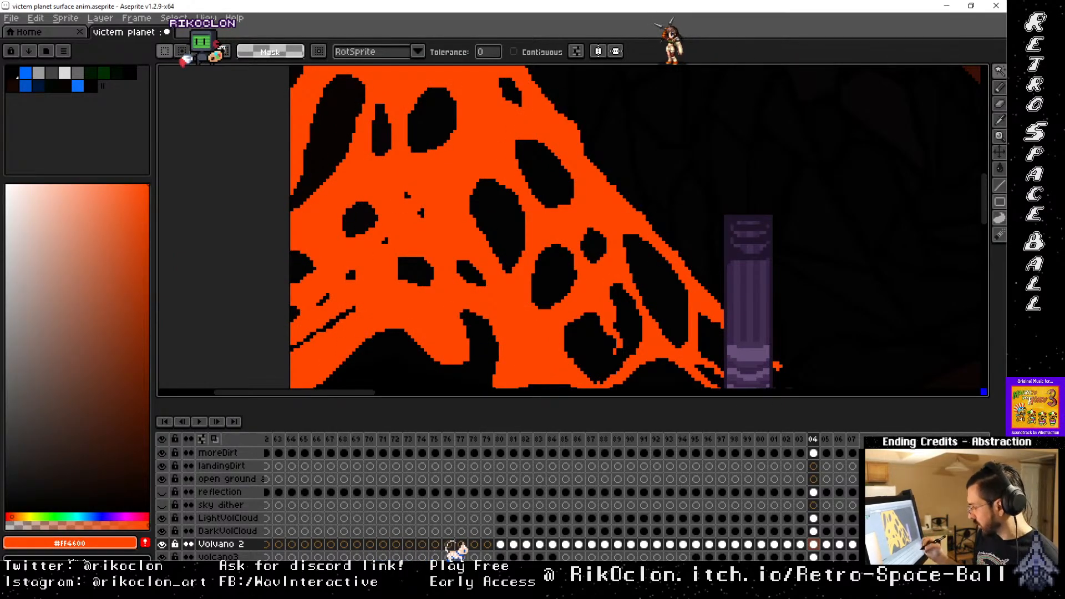
key("Left")
key("Right")
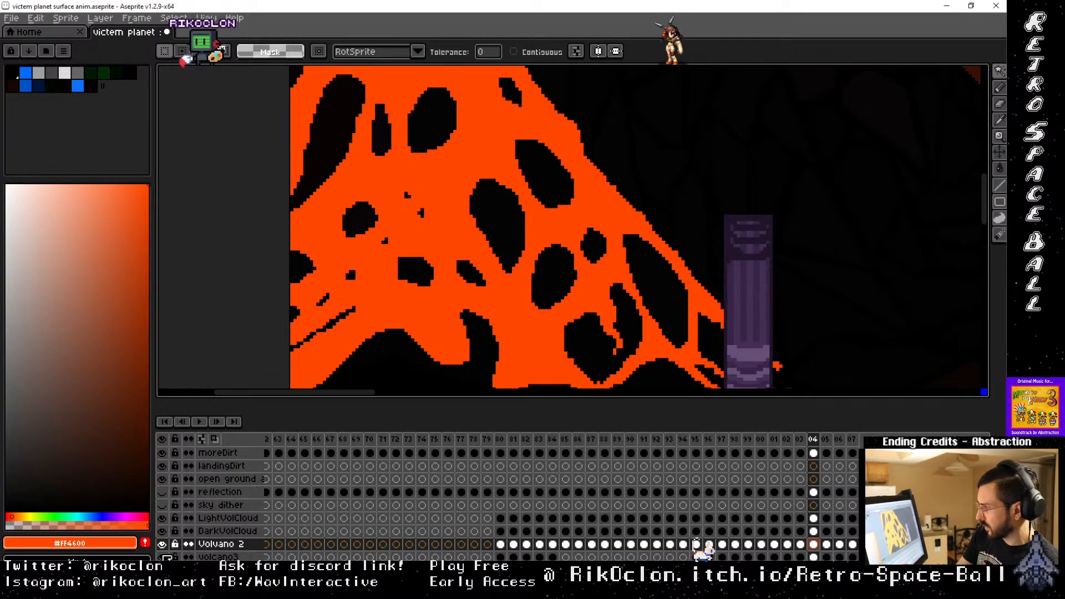
Hide the Volvano 2 layer, select the misplaced orange lava on volcano3 in frame 04 by colour, and cut it
left_click(163, 544)
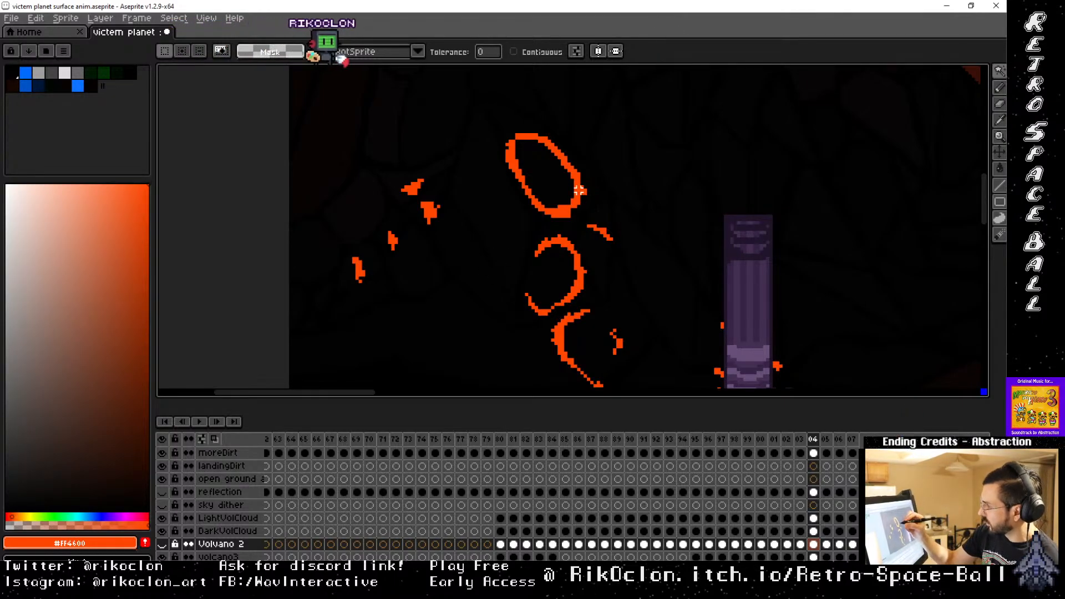
left_click(248, 555)
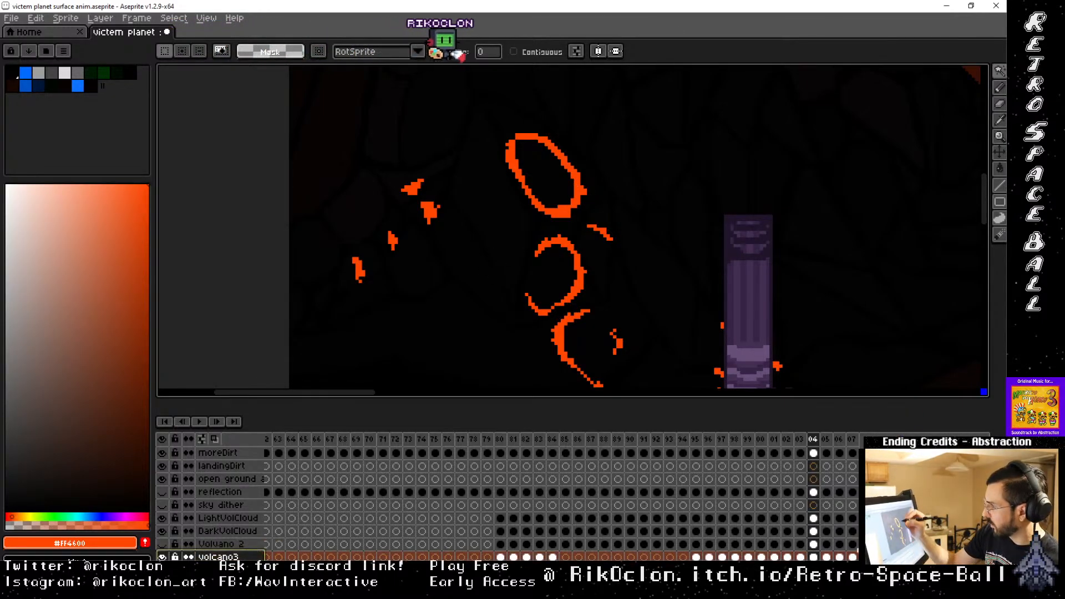
left_click(580, 191)
key("space")
left_click_drag(799, 209, 238, 311)
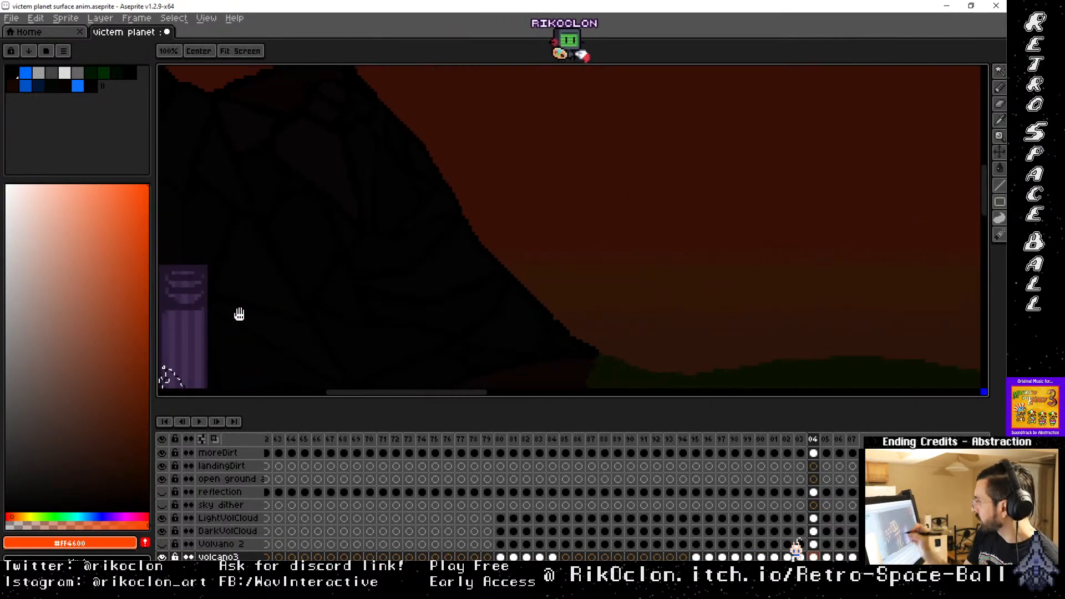
left_click_drag(810, 316, 181, 285)
left_click_drag(954, 321, 79, 243)
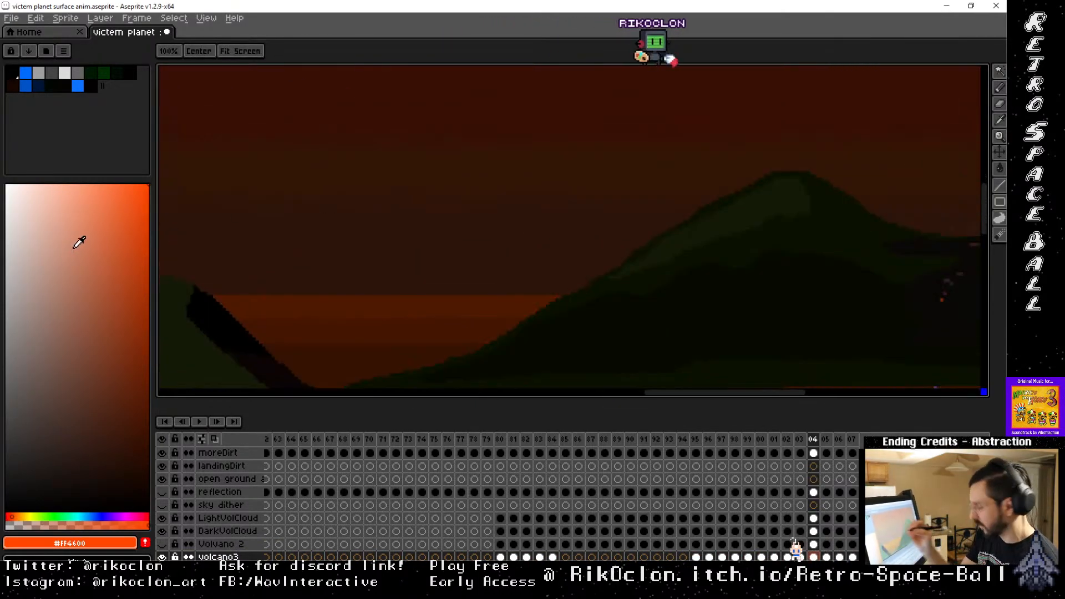
key("minus")
key("minus")
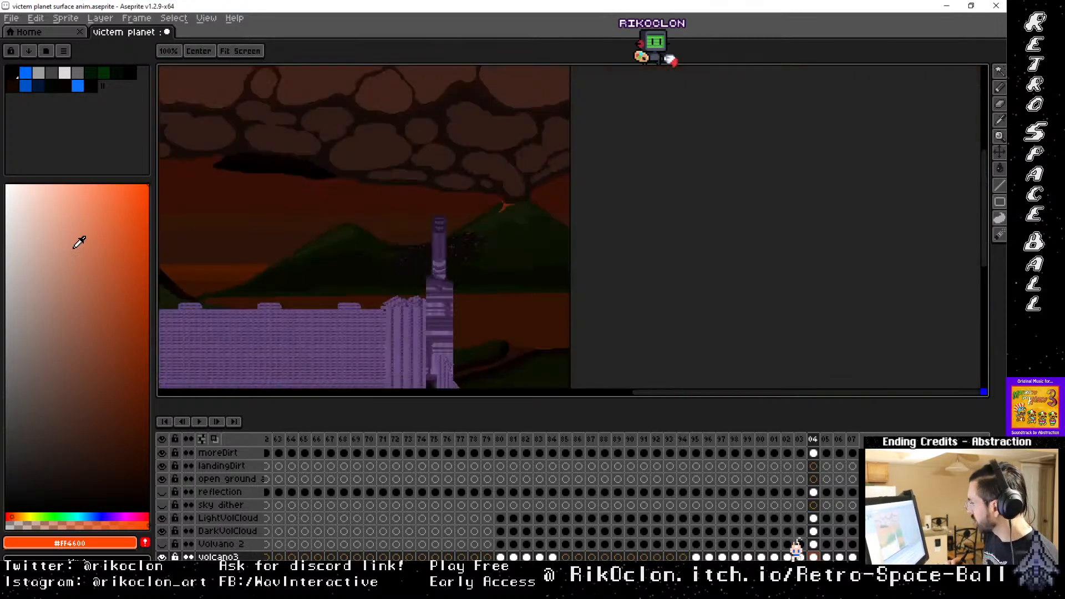
left_click_drag(383, 295, 840, 216)
left_click_drag(516, 264, 972, 103)
left_click_drag(688, 137, 621, 295)
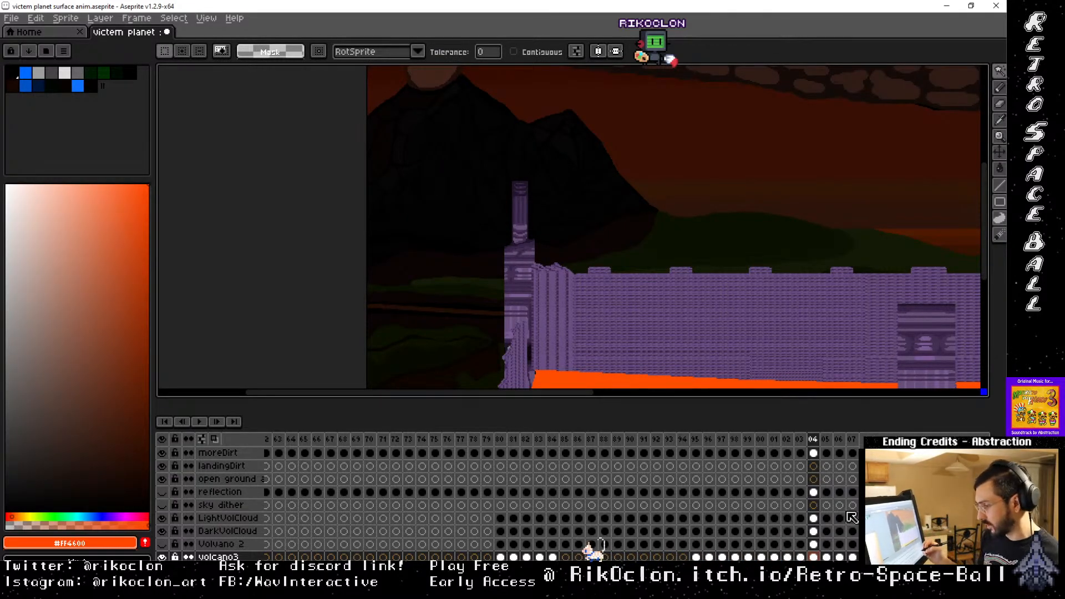
Make the Volvano 2 layer visible again and paste the cut lava pieces into its frame 04
left_click(813, 544)
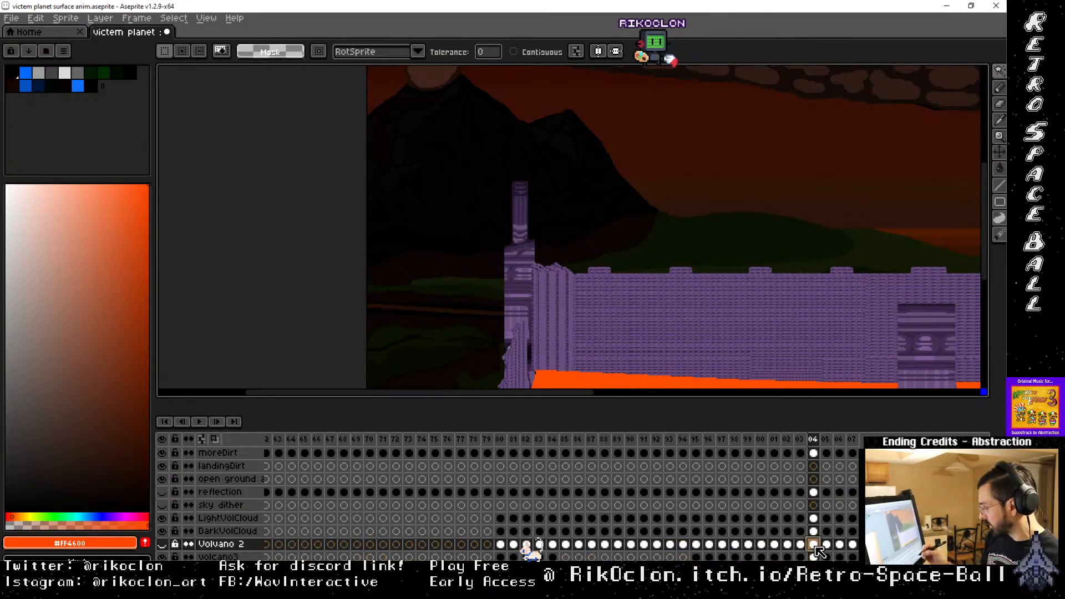
left_click(162, 545)
key("ctrl+v")
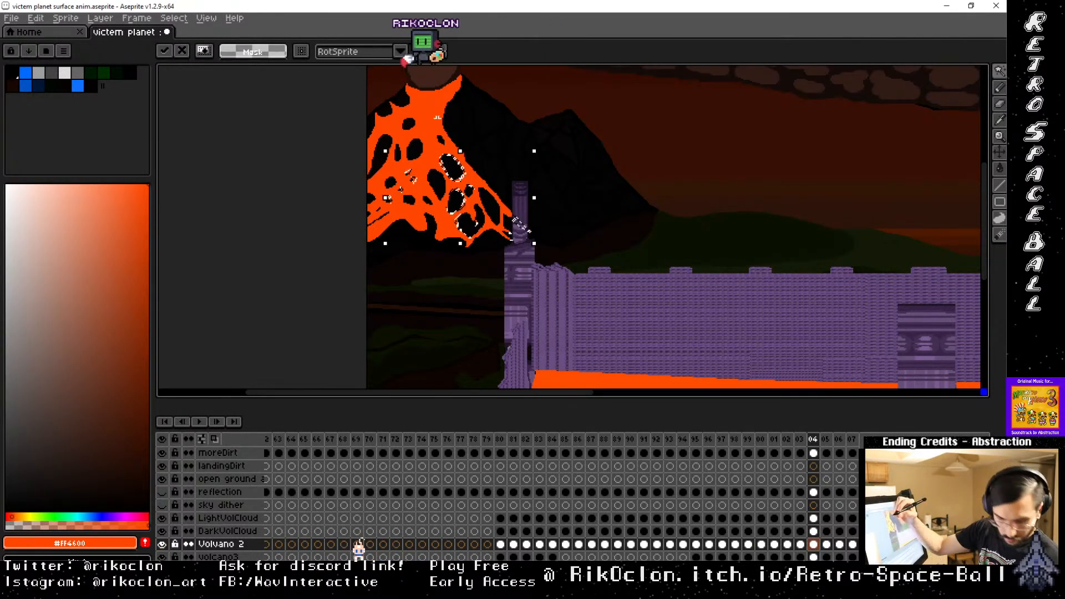
Select the complete orange lava of frame 04 by colour, paste a copy into frame 05 on Volvano 2, and switch to the Pencil
left_click(440, 109)
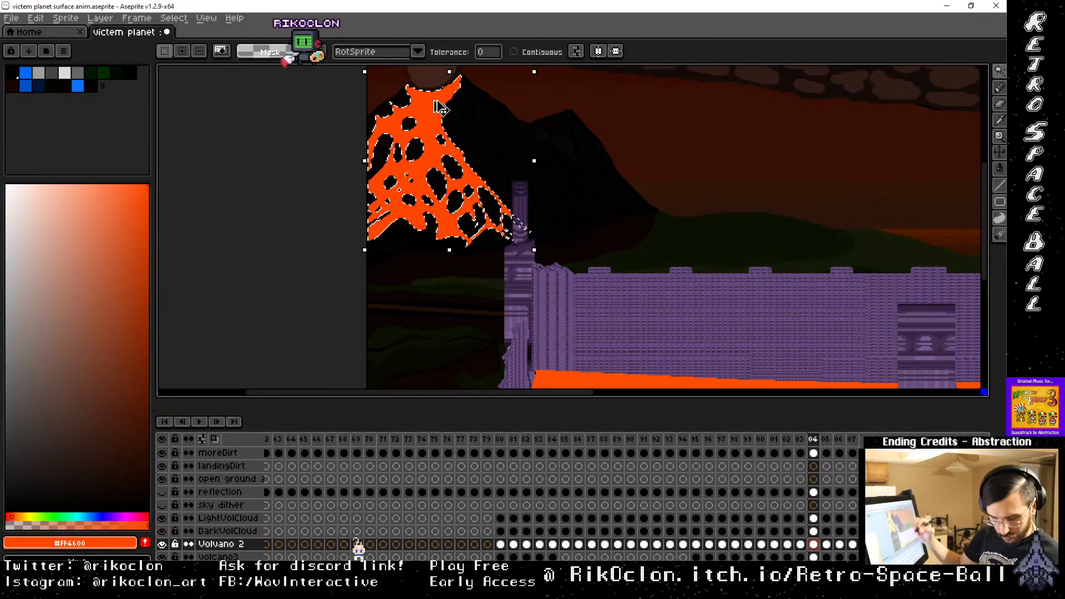
left_click(826, 544)
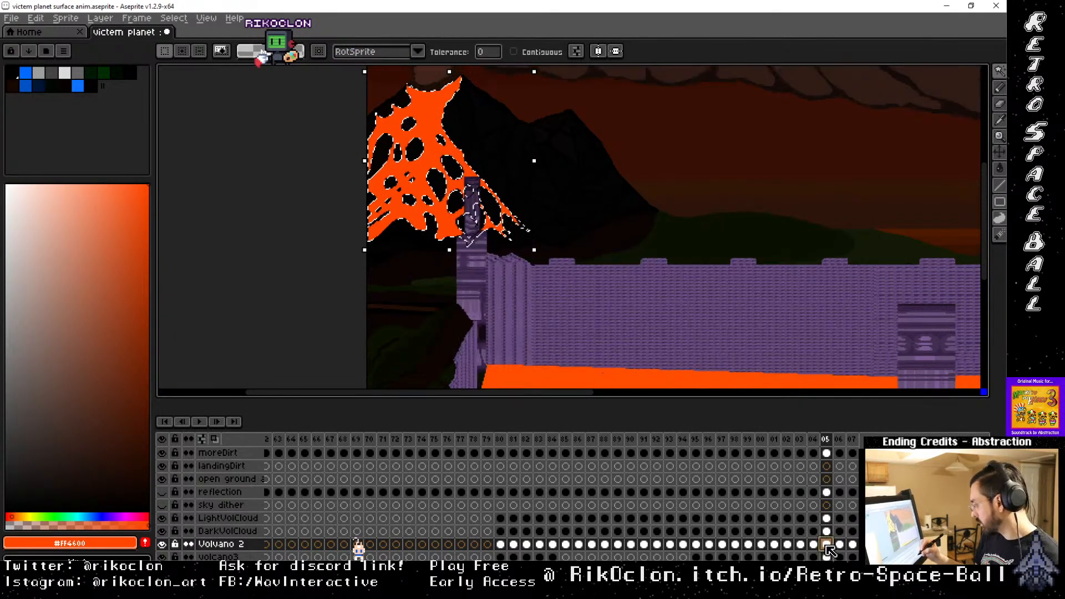
key("ctrl+v")
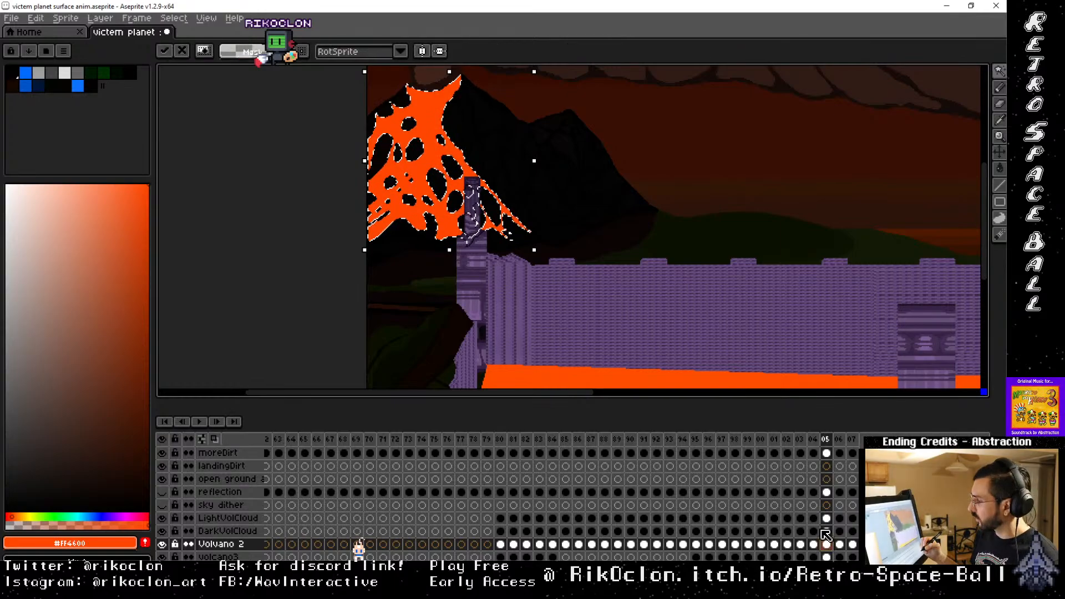
key("Return")
key("b")
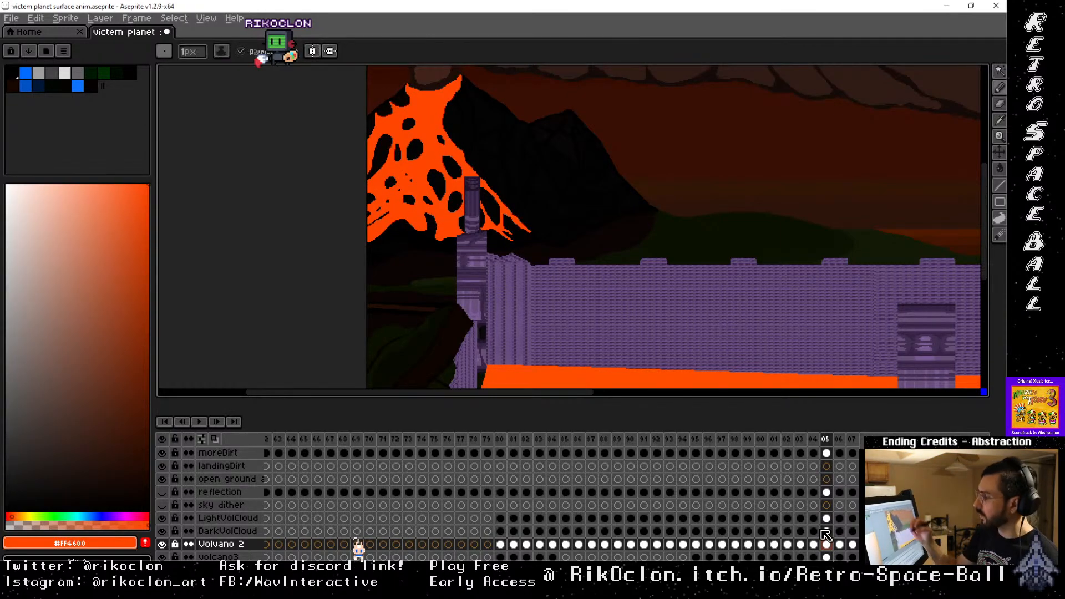
Widen the lava's right edge below the crater rim in frame 05 and fill the dark gaps inside the new outline
key("ctrl+plus")
key("ctrl+plus")
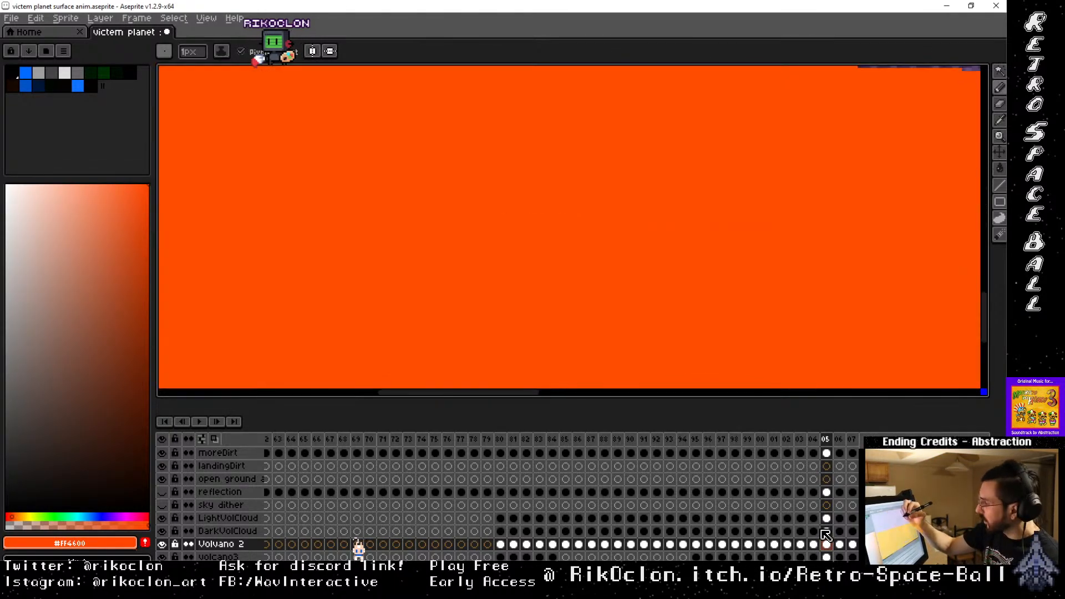
key("space")
left_click_drag(285, 147, 898, 521)
left_click_drag(306, 210, 816, 361)
left_click_drag(561, 221, 333, 404)
left_click_drag(343, 102, 382, 350)
left_click_drag(650, 279, 673, 192)
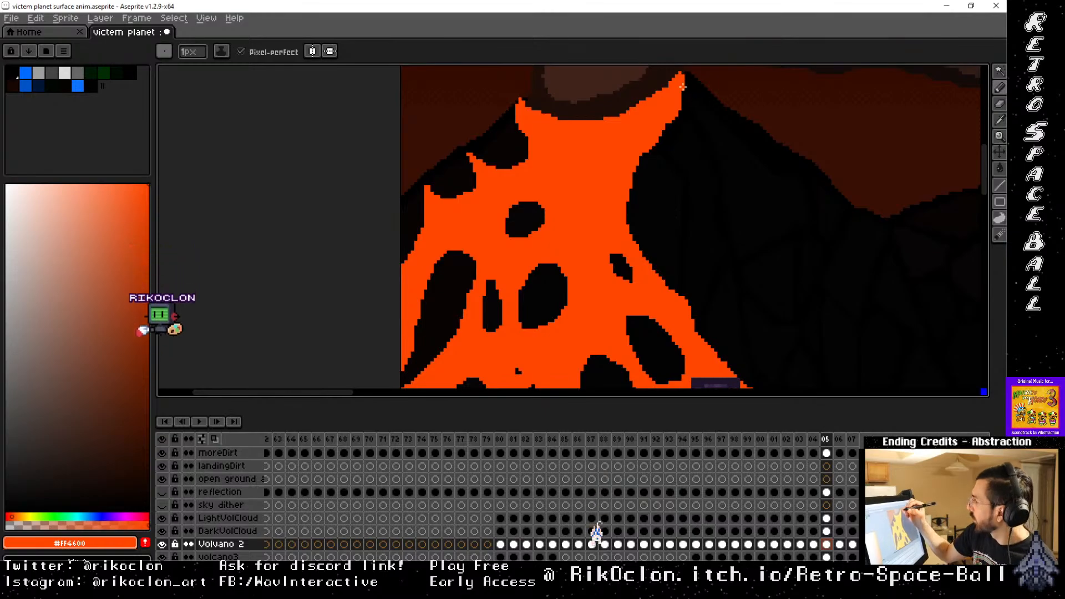
left_click_drag(652, 143, 631, 233)
left_click_drag(639, 169, 626, 211)
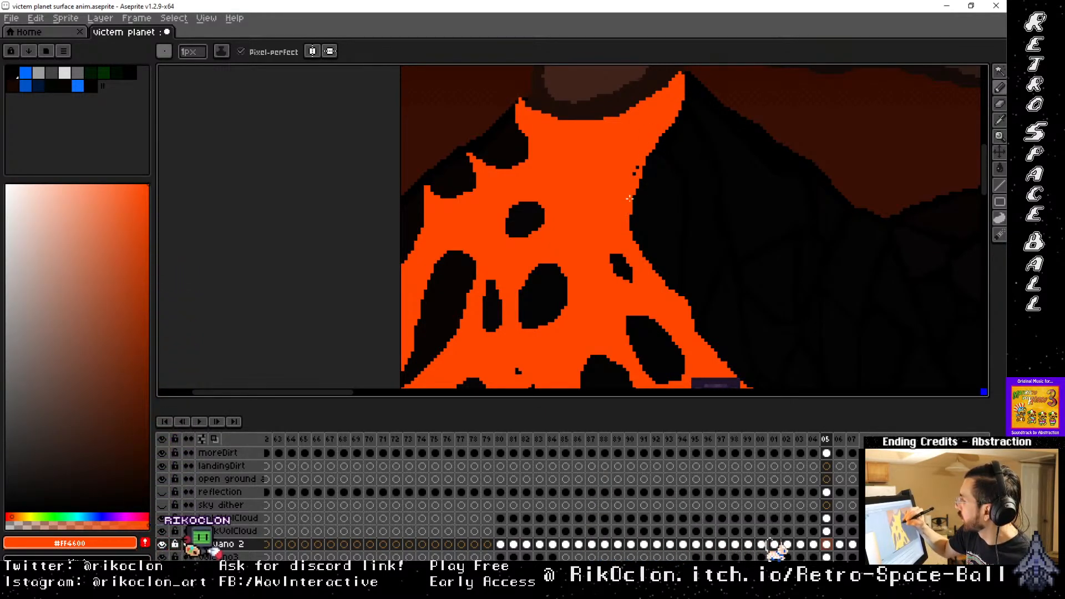
left_click_drag(637, 168, 628, 205)
Touch up the lava's upper-left edge and shrink the large dark openings beneath it in frame 05
left_click_drag(650, 248, 660, 208)
left_click_drag(567, 106, 569, 116)
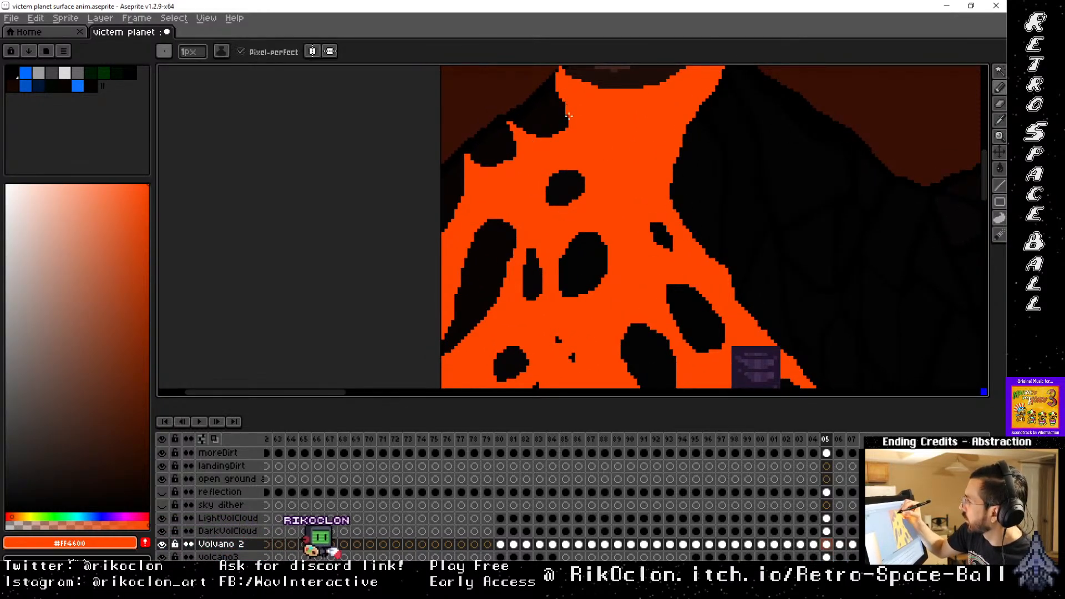
left_click_drag(508, 146, 602, 138)
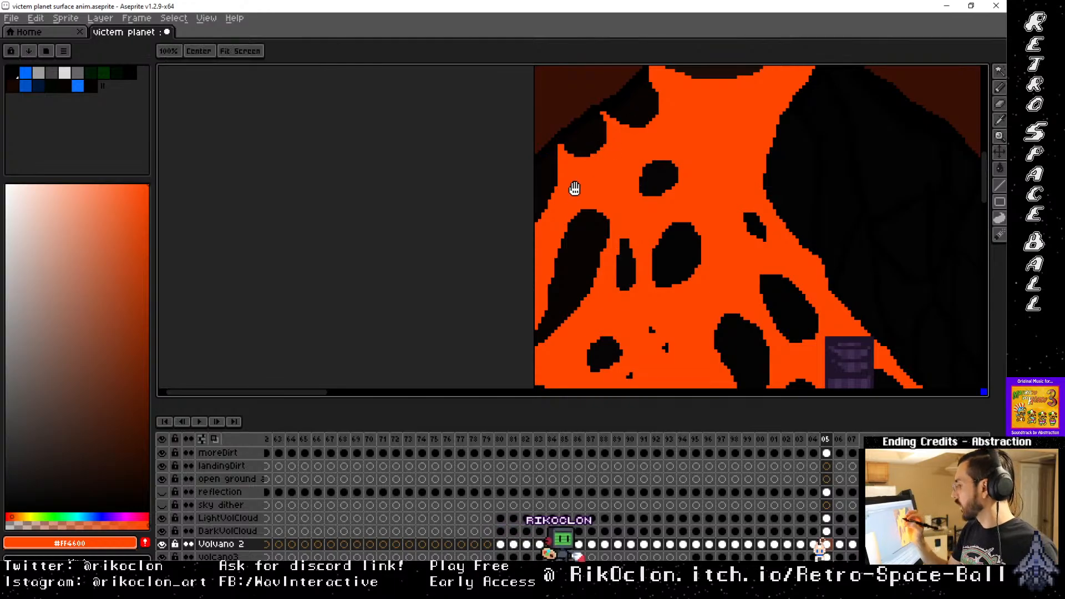
left_click_drag(573, 188, 605, 169)
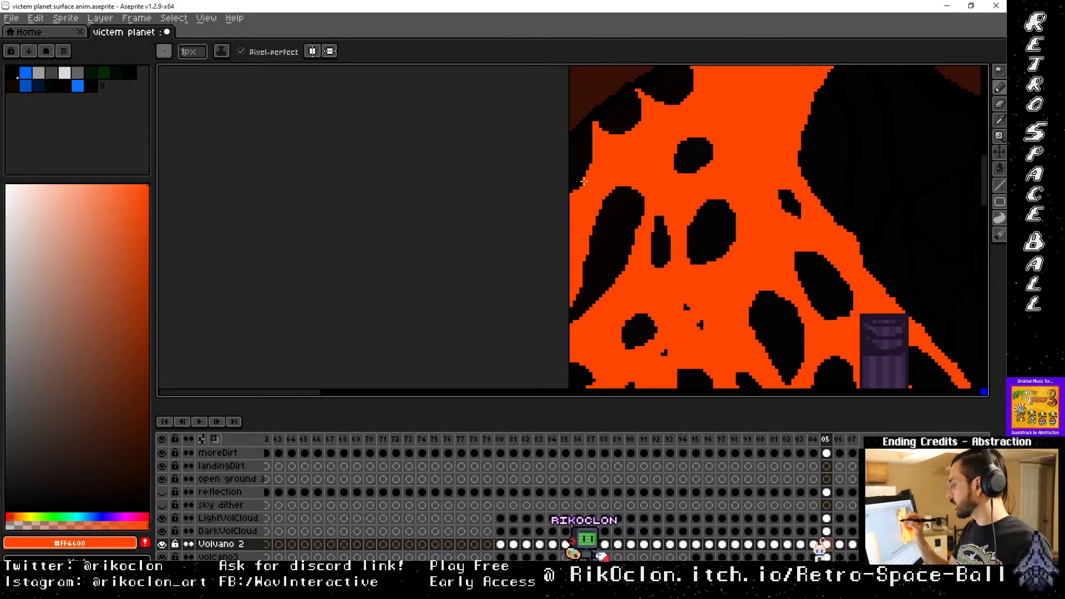
left_click_drag(648, 198, 648, 141)
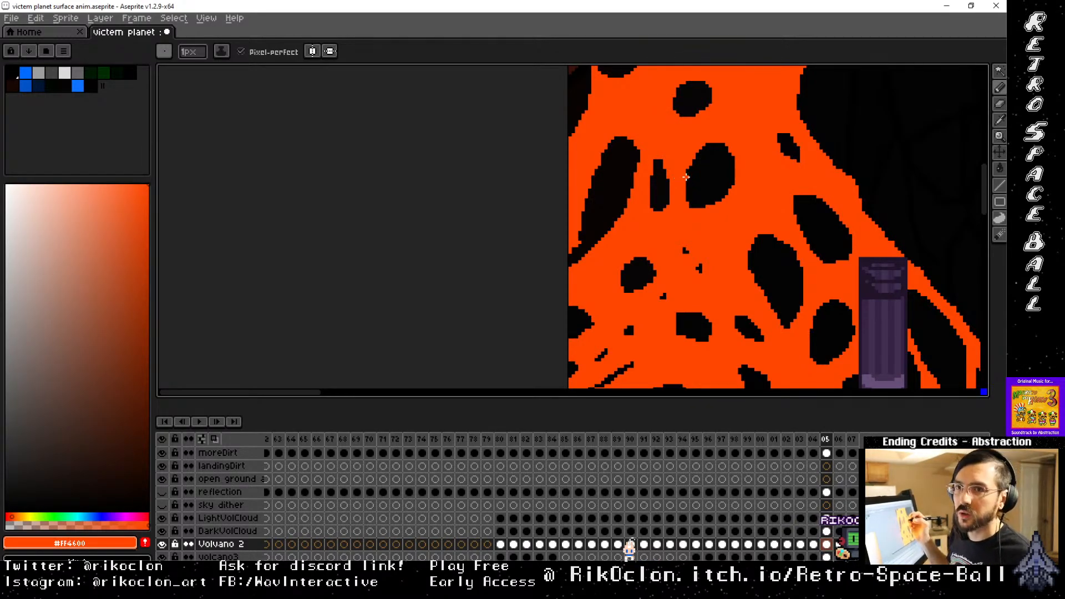
left_click_drag(716, 144, 637, 129)
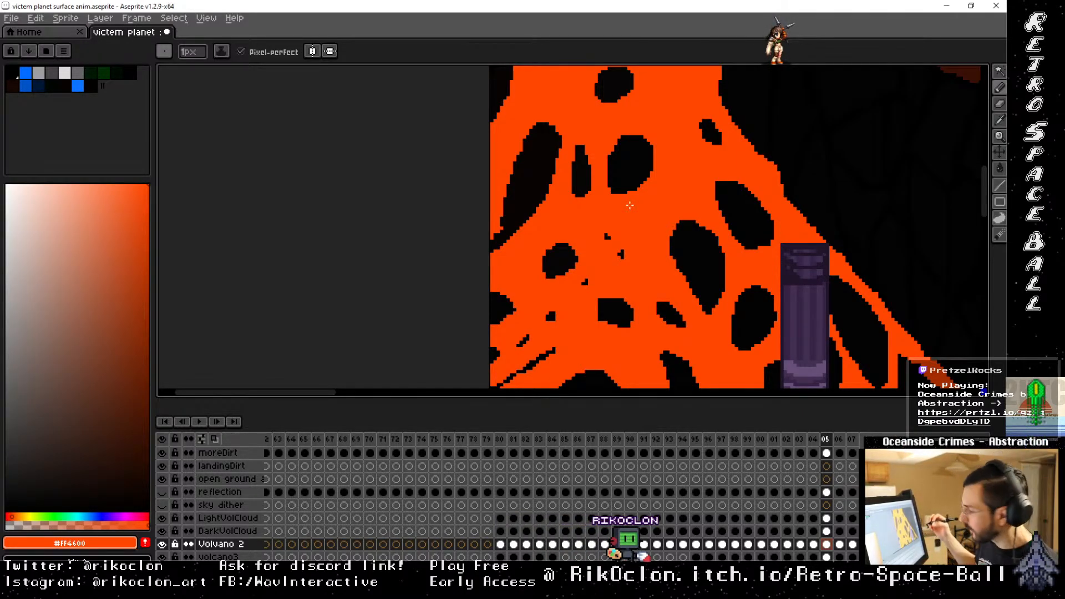
Flip between frame 05 and the preceding frames to check how the dark openings in the lava shrink
key("Left")
key("Right")
key("Left")
key("Right")
key("Left")
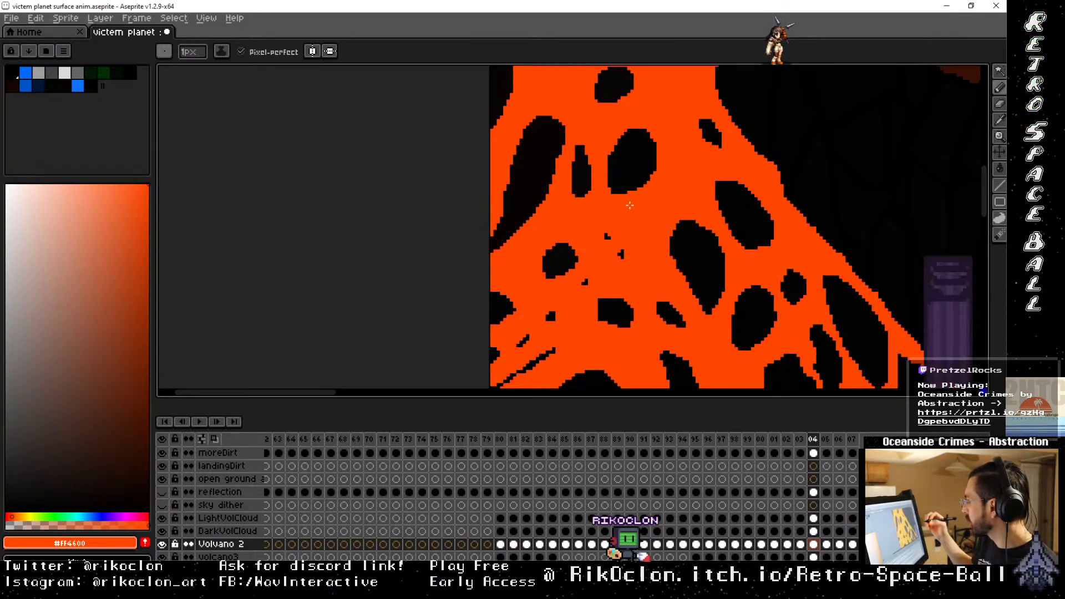
key("Right")
key("Left")
key("Left")
key("Left")
key("Right")
key("Right")
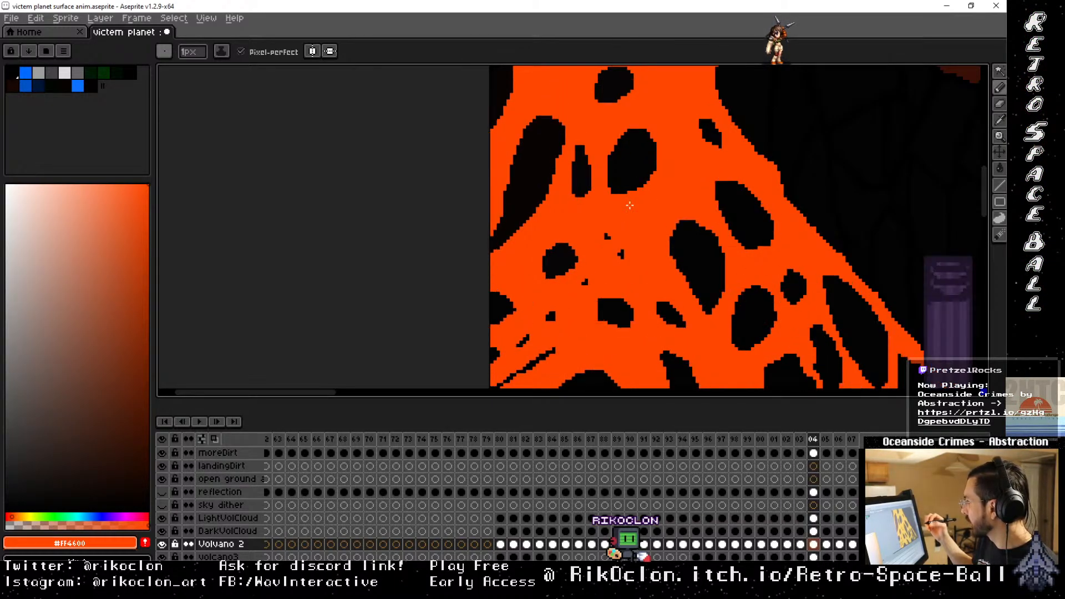
key("Right")
key("Left")
key("Right")
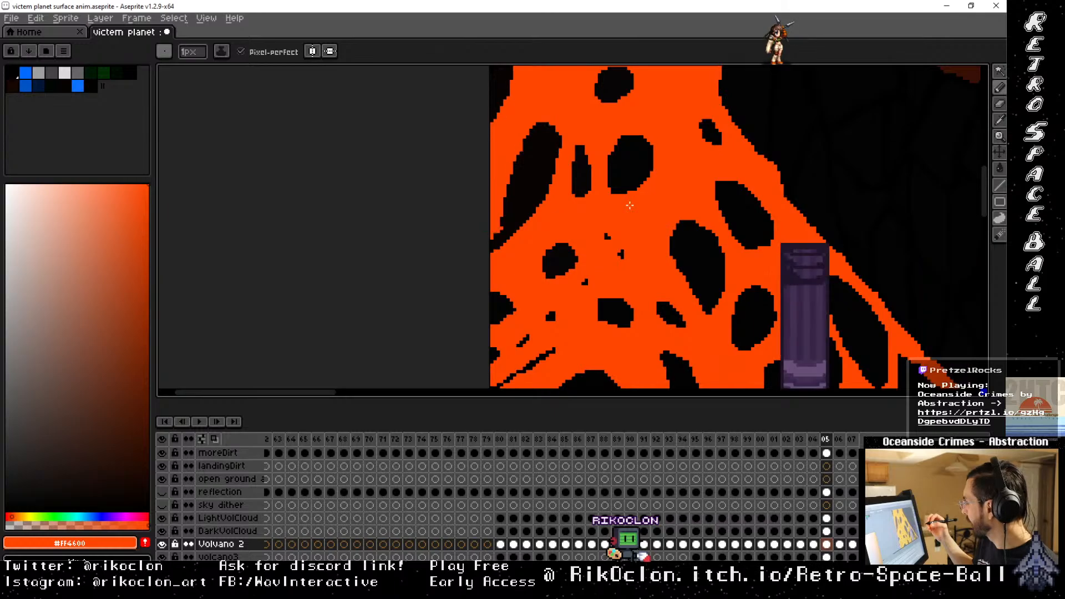
Fill the small dark specks in the middle of the frame 05 lava and trim the narrow openings on its left side
key("Right")
key("Left")
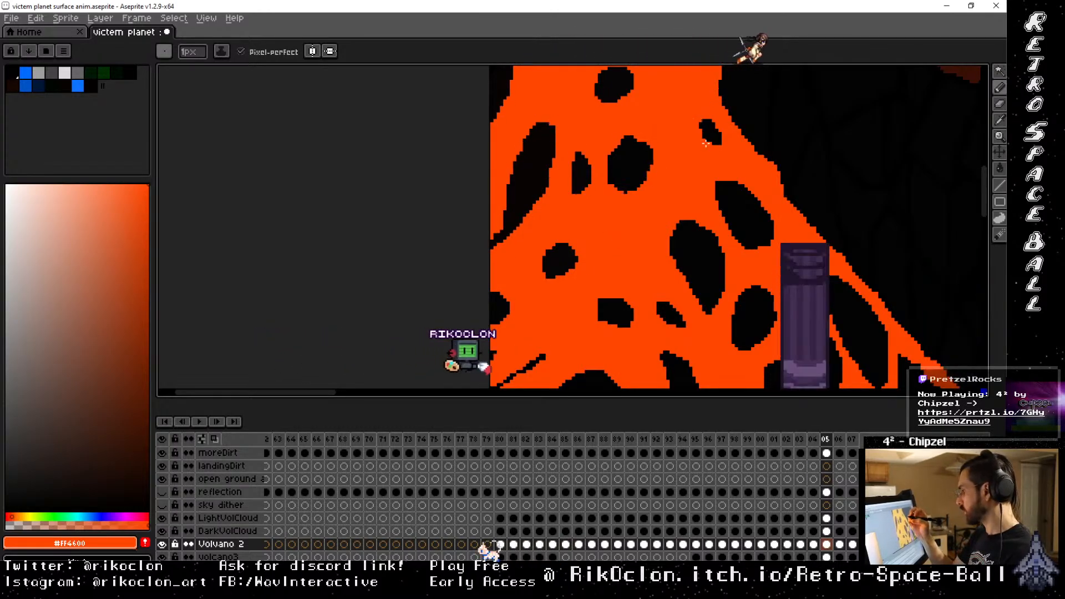
left_click_drag(638, 106, 633, 183)
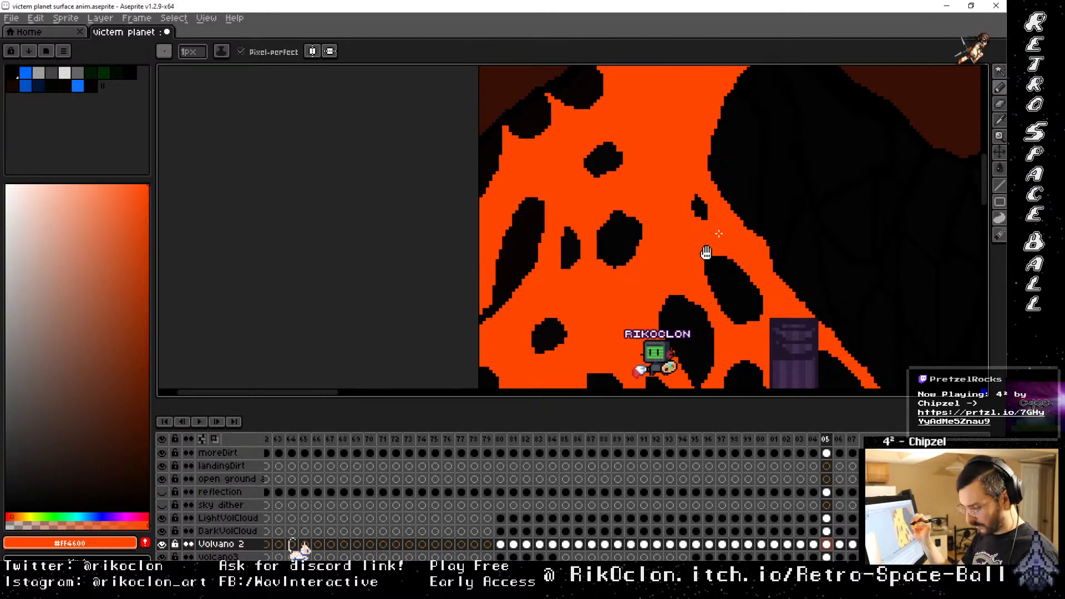
left_click_drag(709, 262, 601, 171)
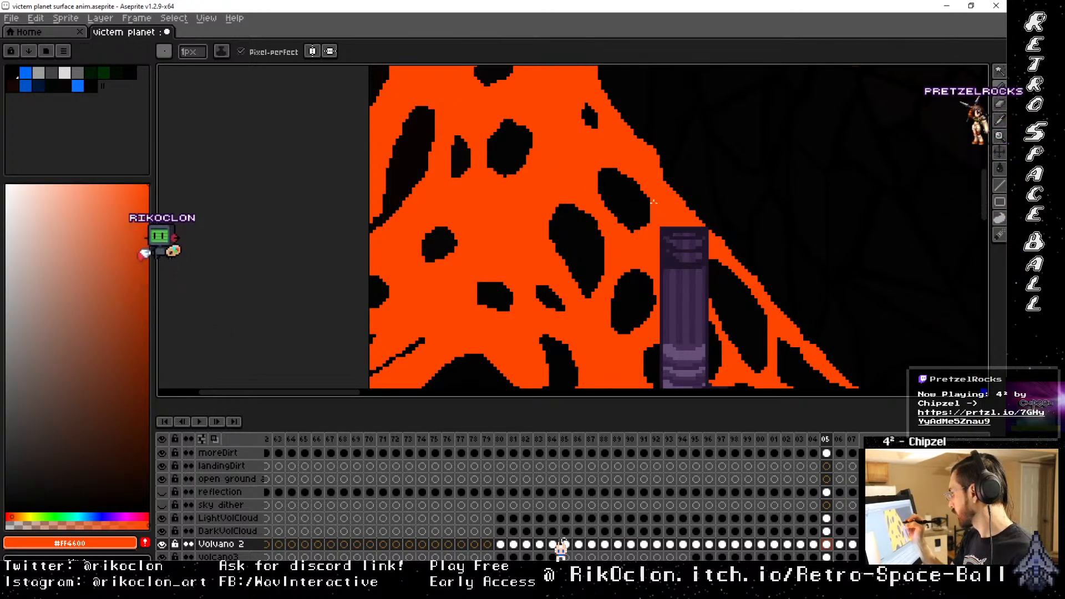
left_click_drag(624, 240, 671, 155)
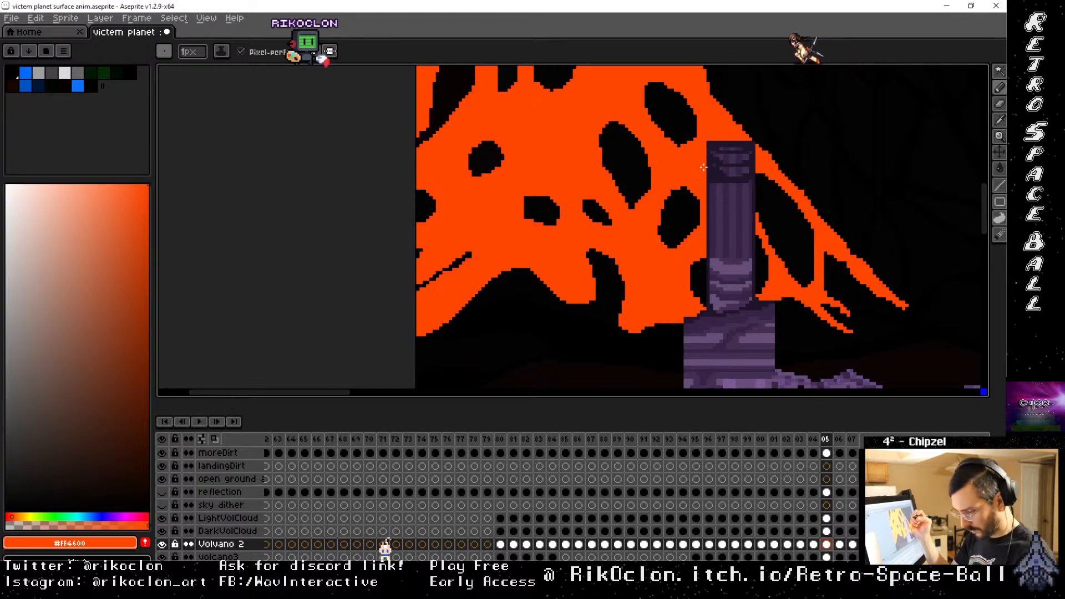
Extend the lava's lower-left edge further down the slope in frame 05 and fill the gap inside the new outline
key("Left")
key("Right")
key("Left")
key("Right")
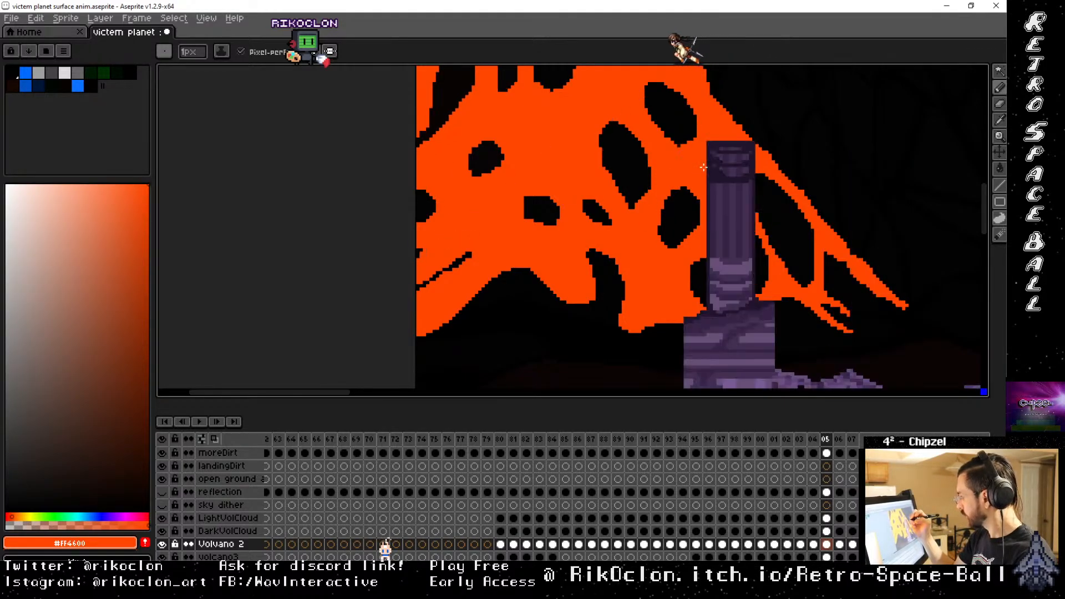
key("Left")
key("Right")
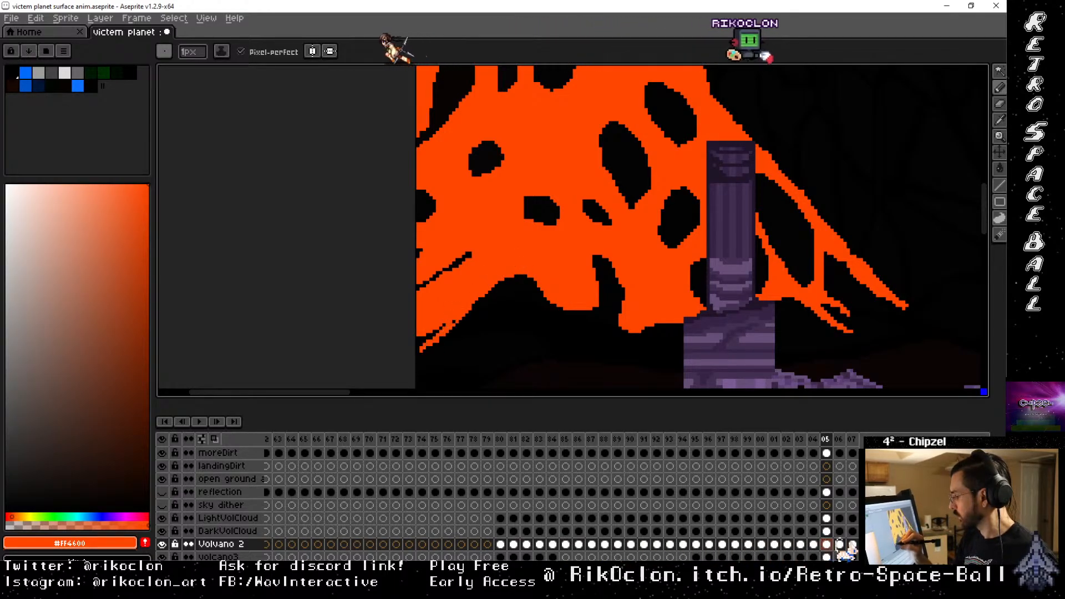
left_click_drag(464, 311, 420, 349)
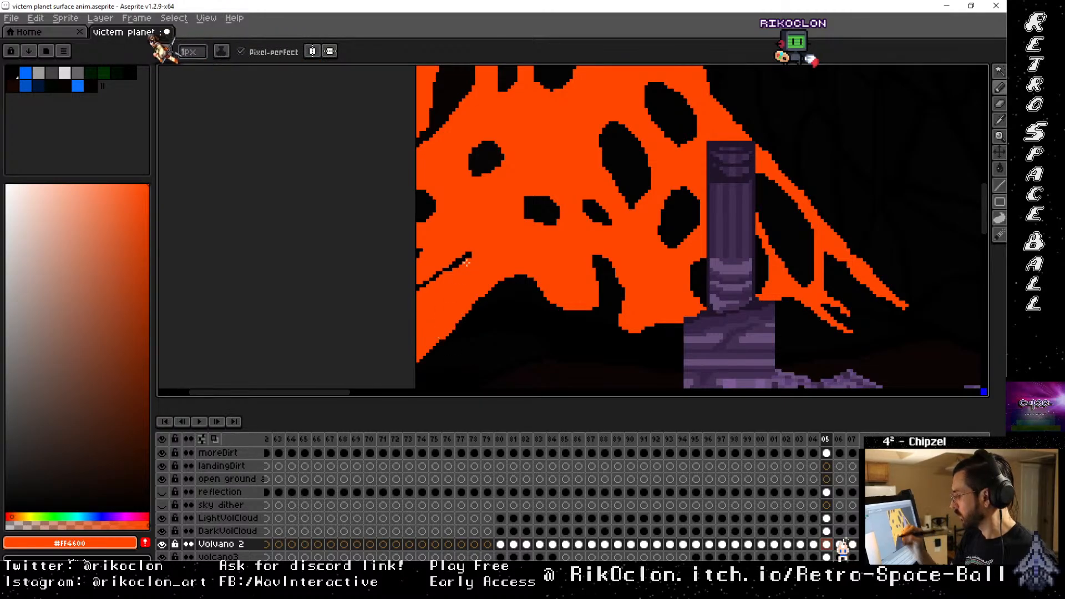
Close the thin diagonal dark streak above the lava's lower-left edge in frame 05, including its leftover pixel
mouse_move(467, 263)
left_mouse_down()
mouse_move(471, 255)
mouse_move(460, 261)
left_mouse_up()
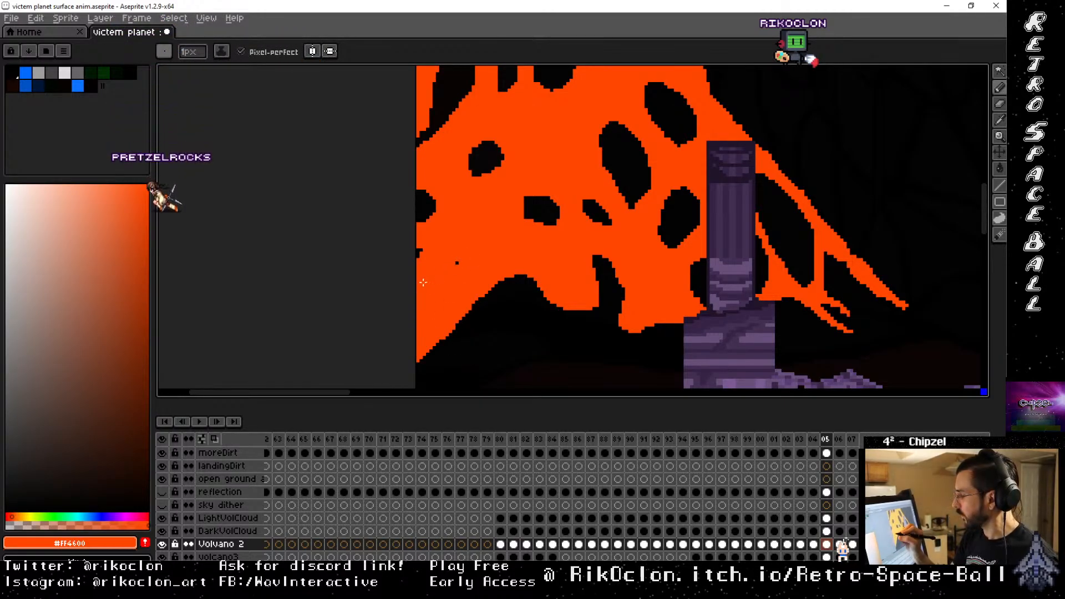
left_click(456, 263)
key("Left")
key("Right")
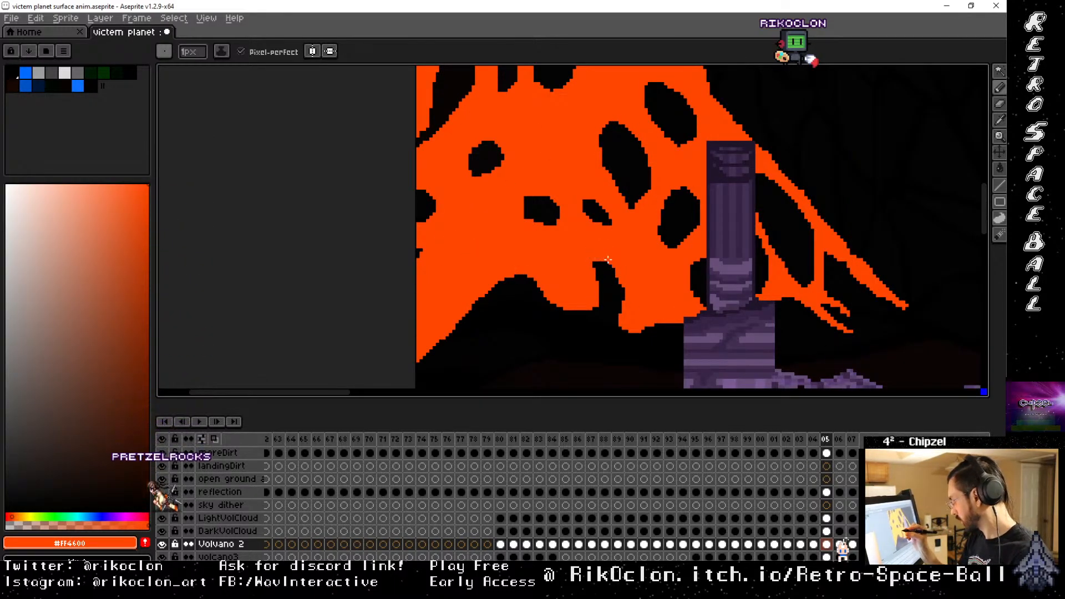
Lower the lava's bottom edge left of the pillar and thicken and lengthen the stream tips right of it in frame 05
mouse_move(620, 312)
left_mouse_down()
mouse_move(627, 338)
mouse_move(617, 323)
mouse_move(636, 334)
mouse_move(666, 327)
left_mouse_up()
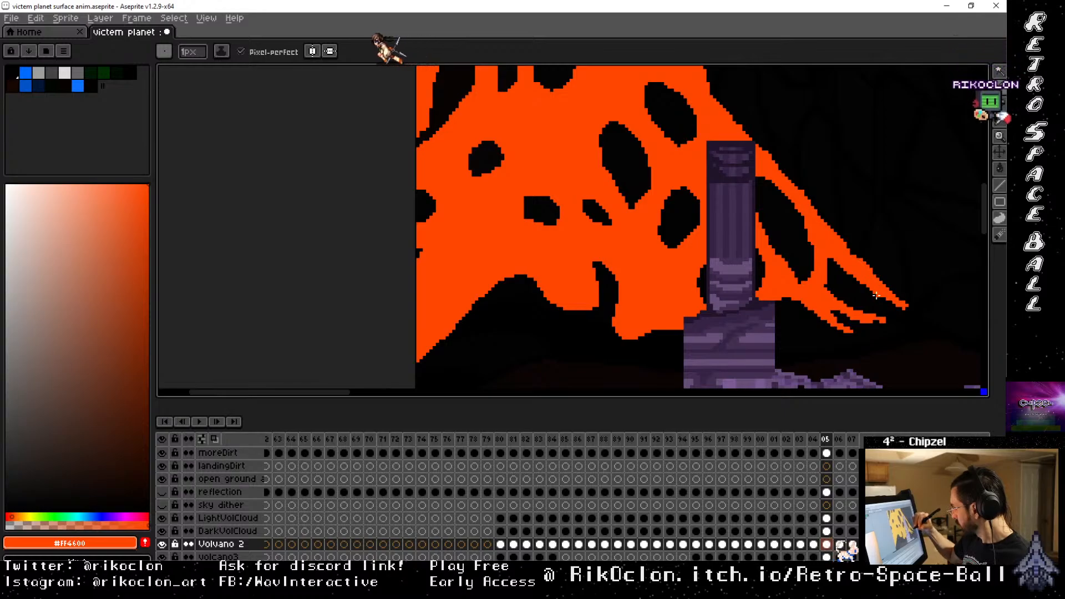
mouse_move(901, 306)
left_mouse_down()
mouse_move(920, 314)
mouse_move(852, 278)
left_mouse_up()
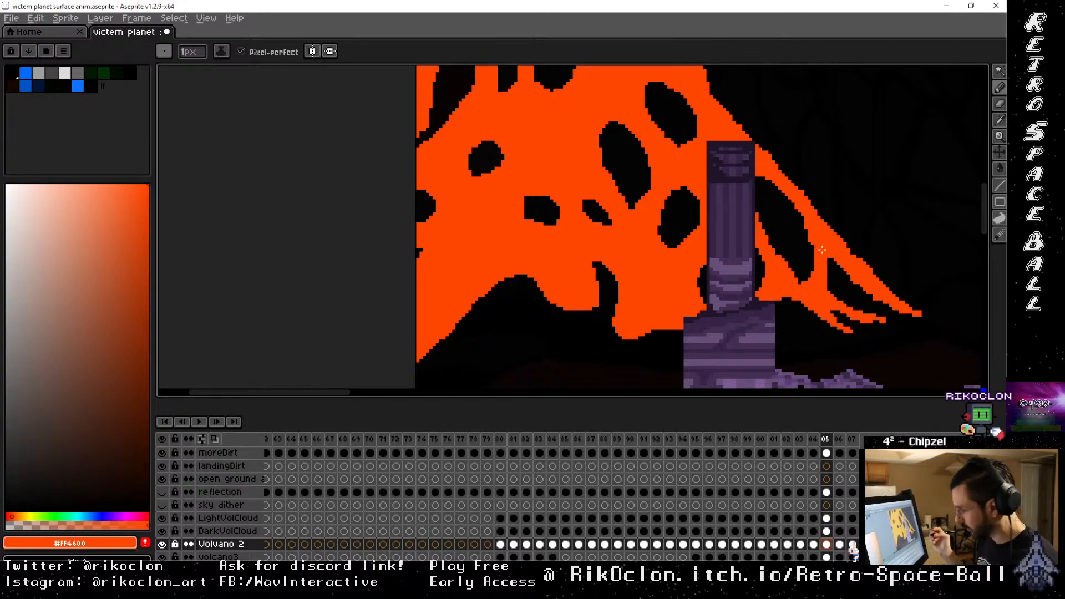
key("Left")
key("Right")
key("Left")
key("Right")
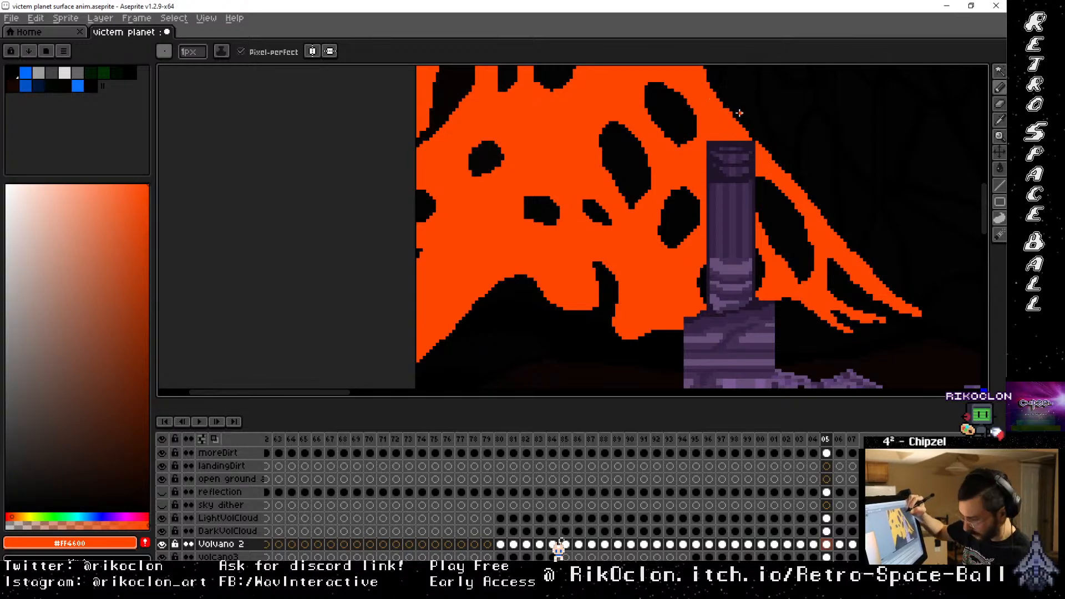
Shrink the three small dark openings across the middle of the lava in frame 05
scroll(740, 98, "up", 3)
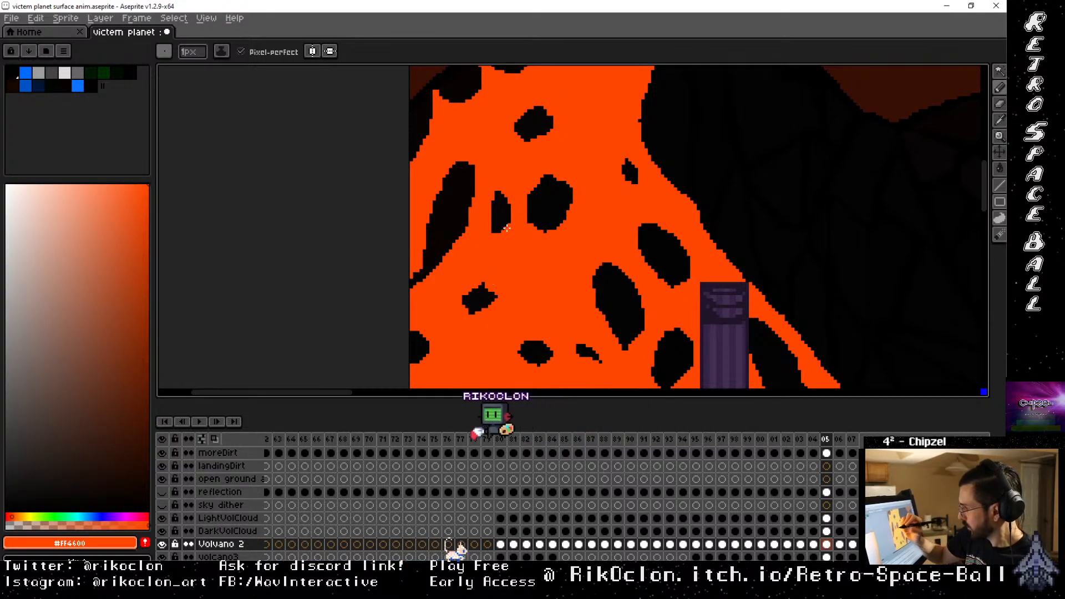
key("comma")
key("period")
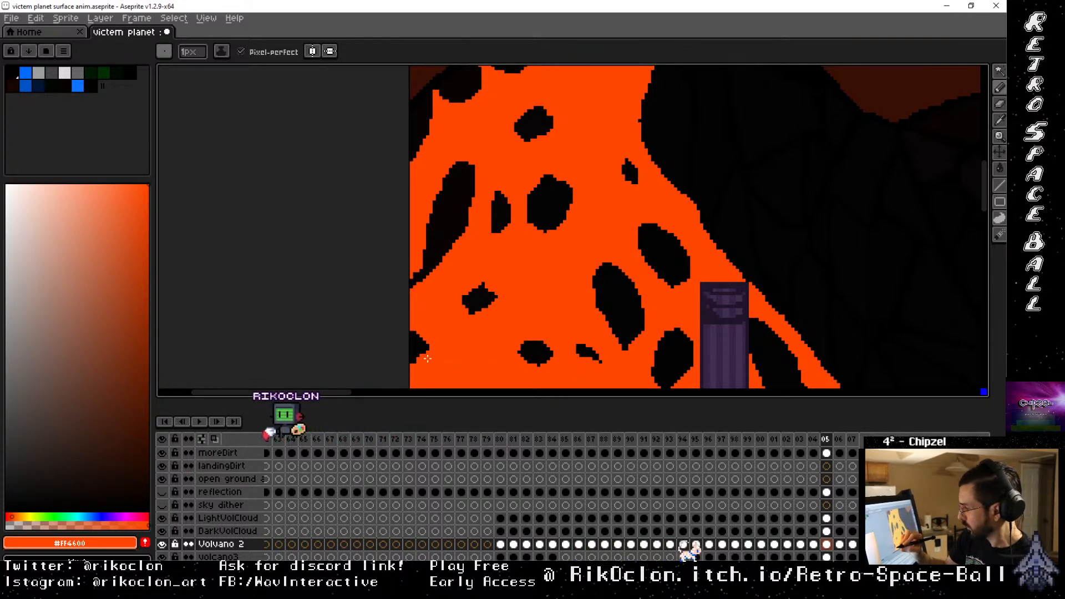
Flip repeatedly between frames 04 and 05 to compare the lava's lower edge, openings and stream tips
left_click_drag(638, 317, 705, 169)
key("comma")
key("period")
key("comma")
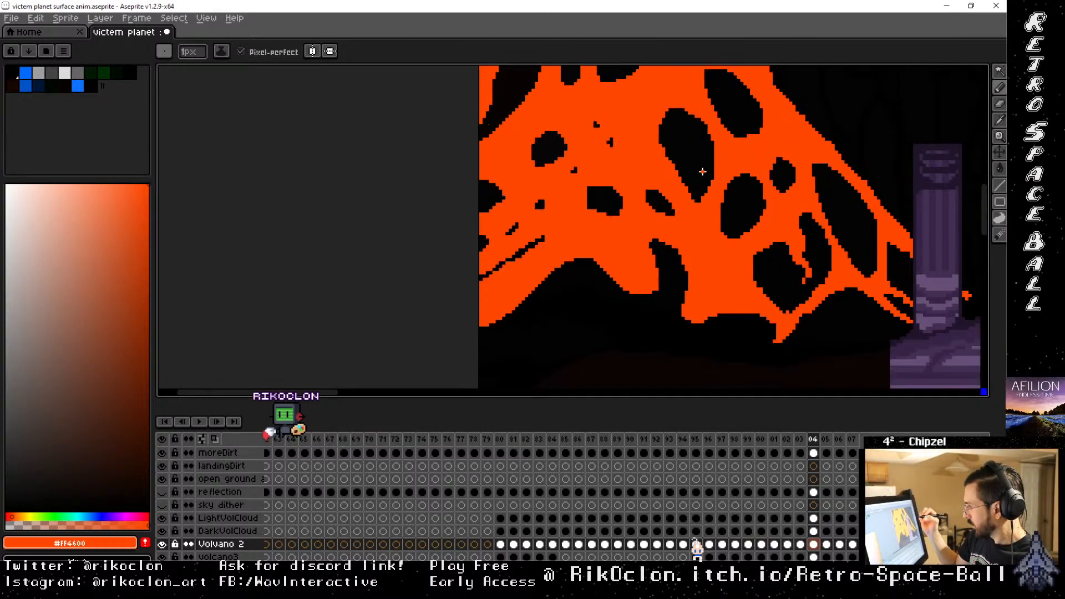
key("period")
key("comma")
key("period")
key("comma")
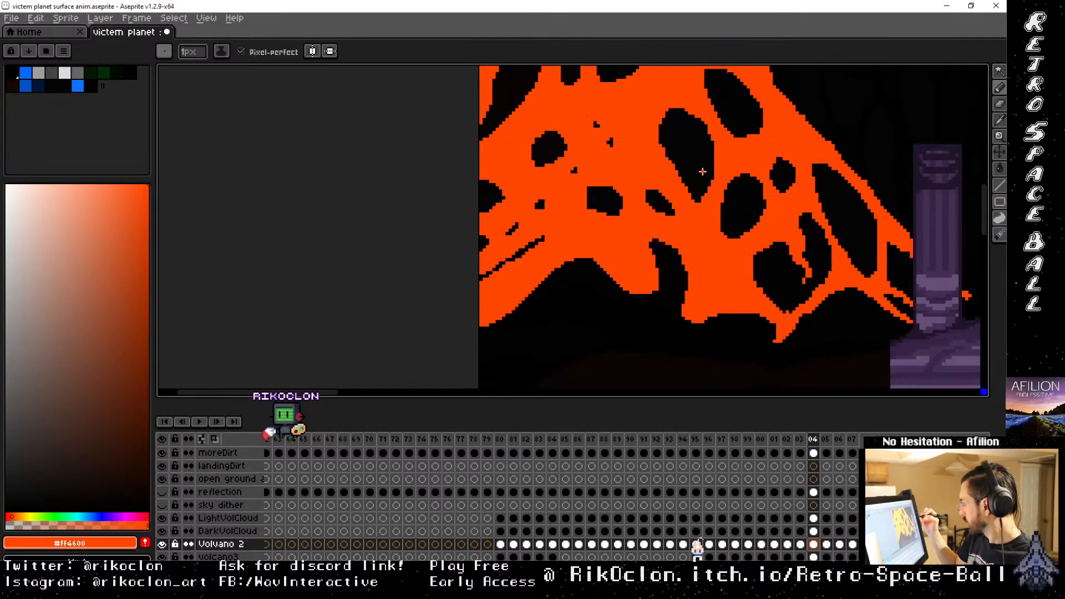
key("period")
key("comma")
key("period")
key("comma")
key("period")
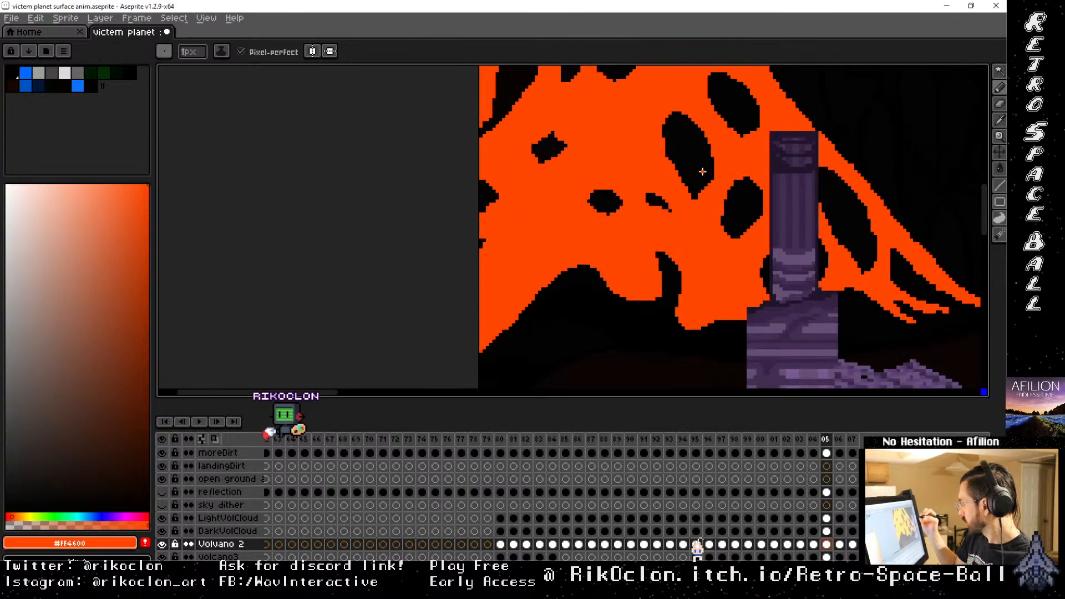
key("comma")
key("period")
key("comma")
key("period")
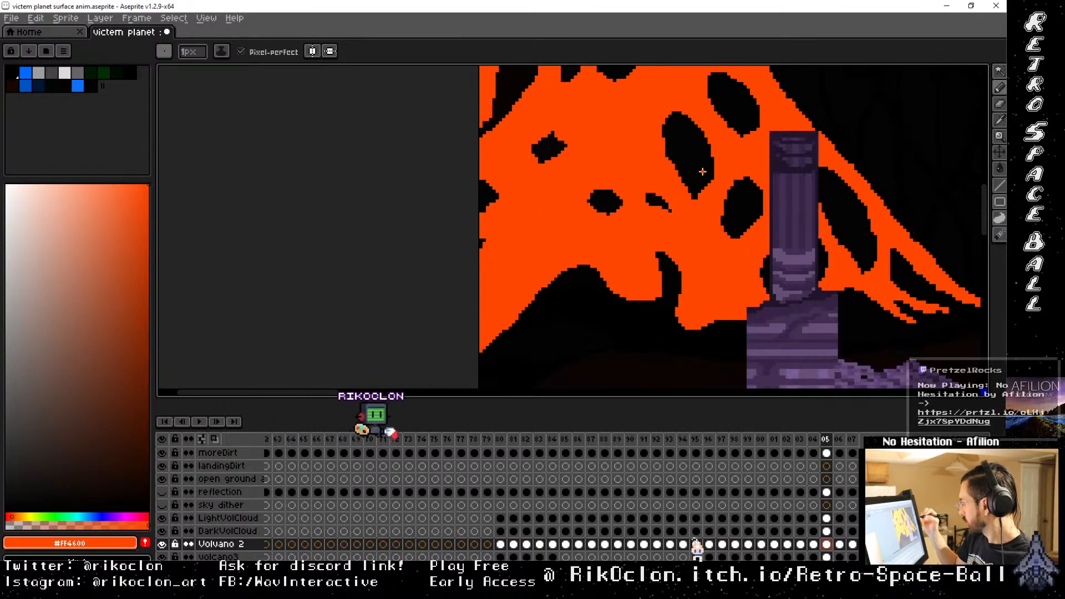
key("comma")
key("period")
key("comma")
key("period")
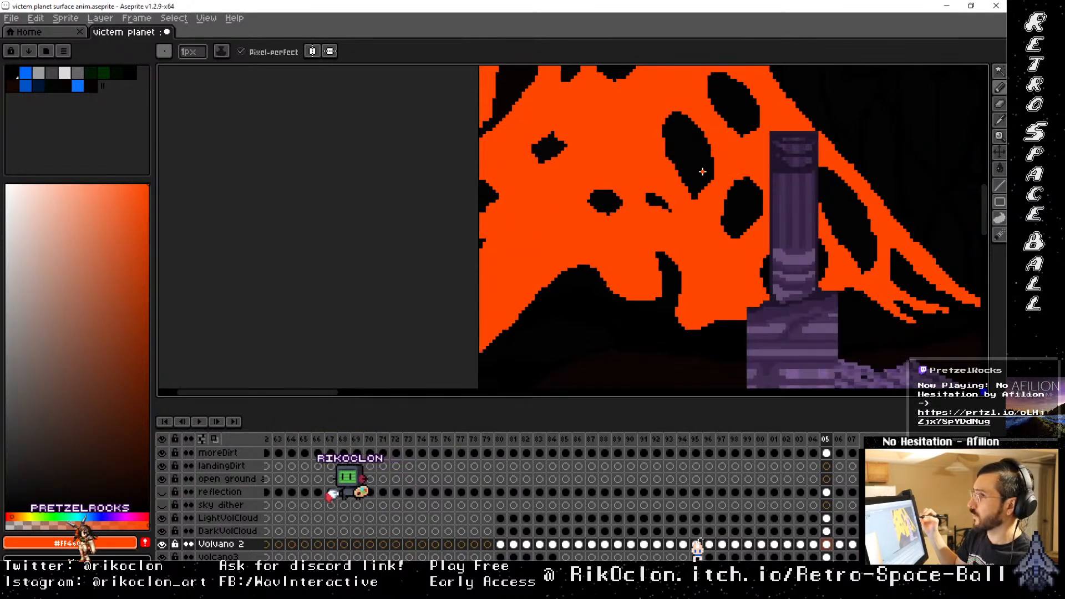
key("comma")
key("period")
key("comma")
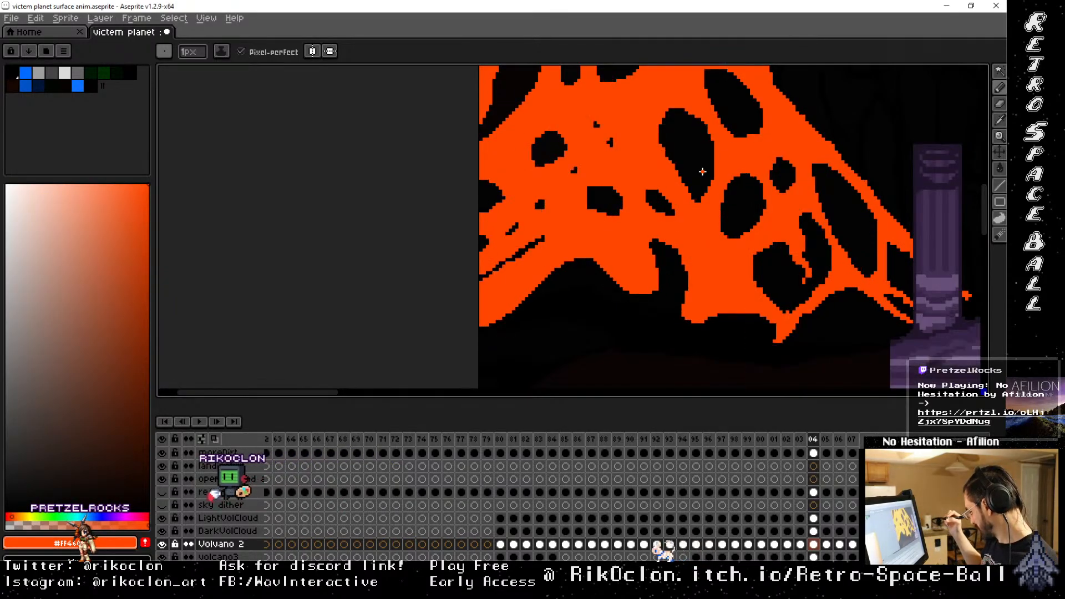
Compare the lava shapes on frames 04 and 05 of the Volvano 2 layer, from the lower slope up to the crater
key("period")
key("comma")
key("period")
key("comma")
key("period")
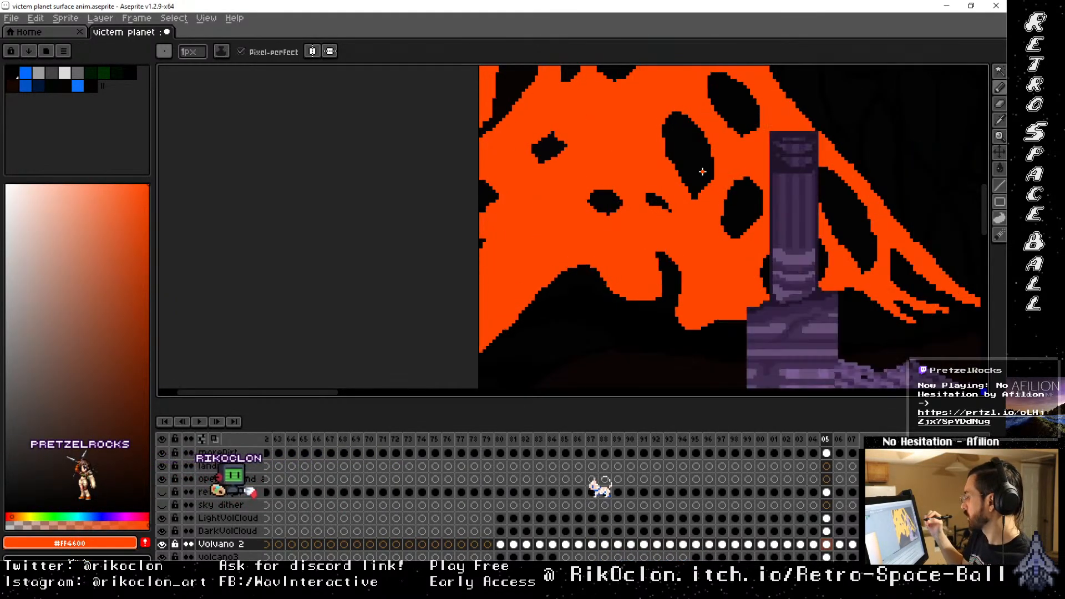
key("space")
mouse_move(748, 203)
left_mouse_down()
mouse_move(638, 360)
mouse_move(616, 299)
left_mouse_up()
key("comma")
key("period")
key("comma")
key("period")
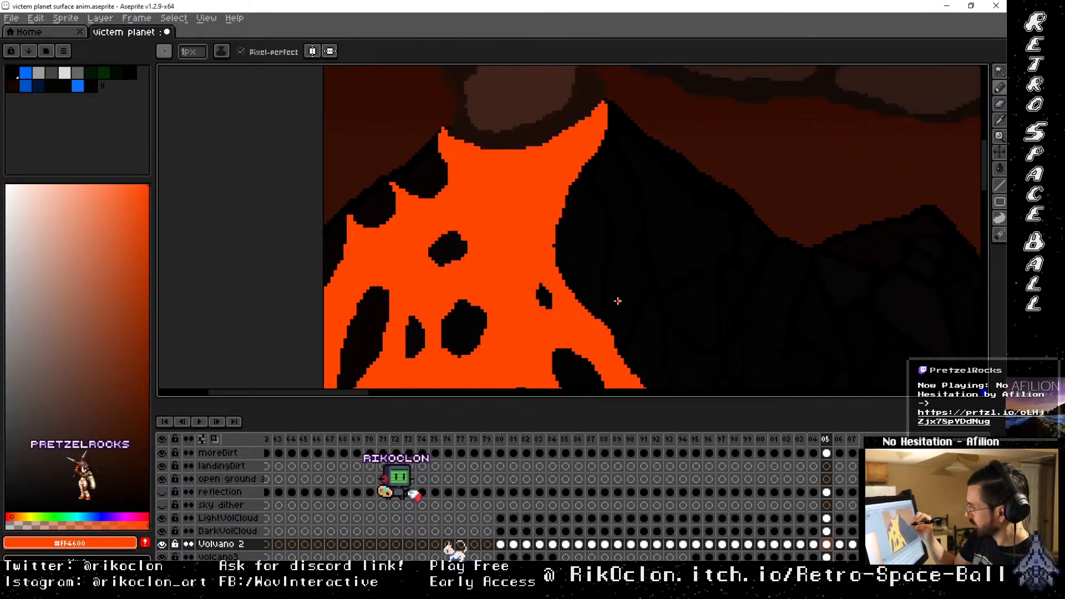
key("comma")
key("period")
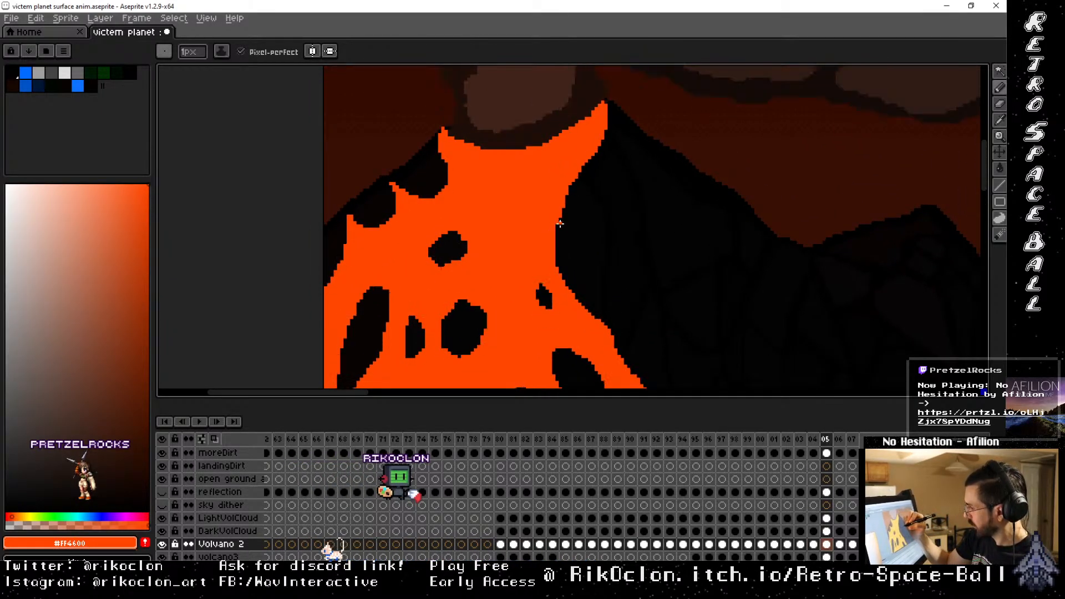
key("comma")
key("period")
key("comma")
key("period")
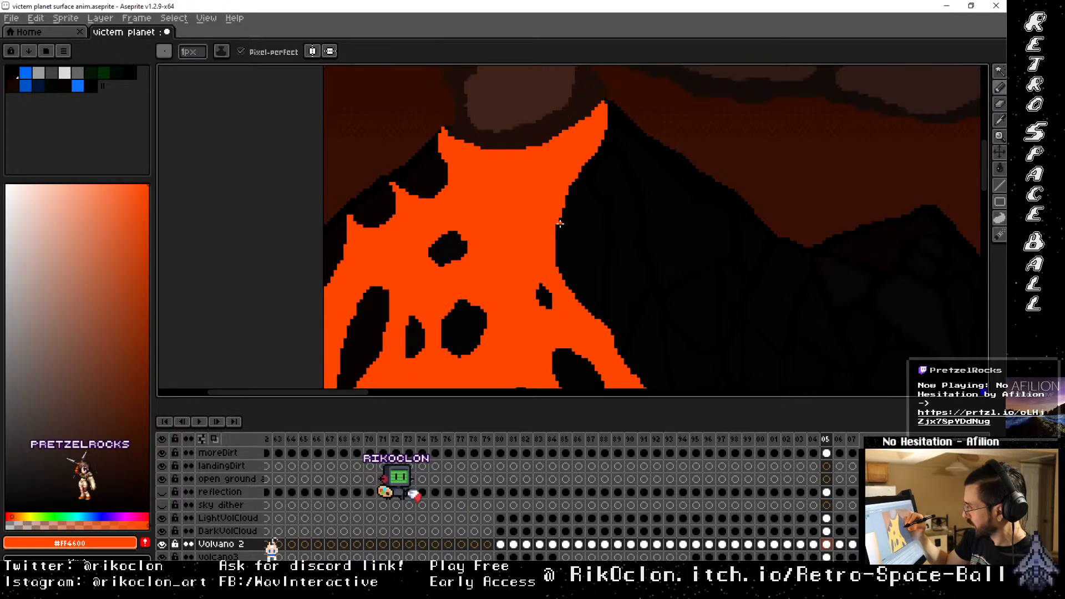
key("comma")
key("period")
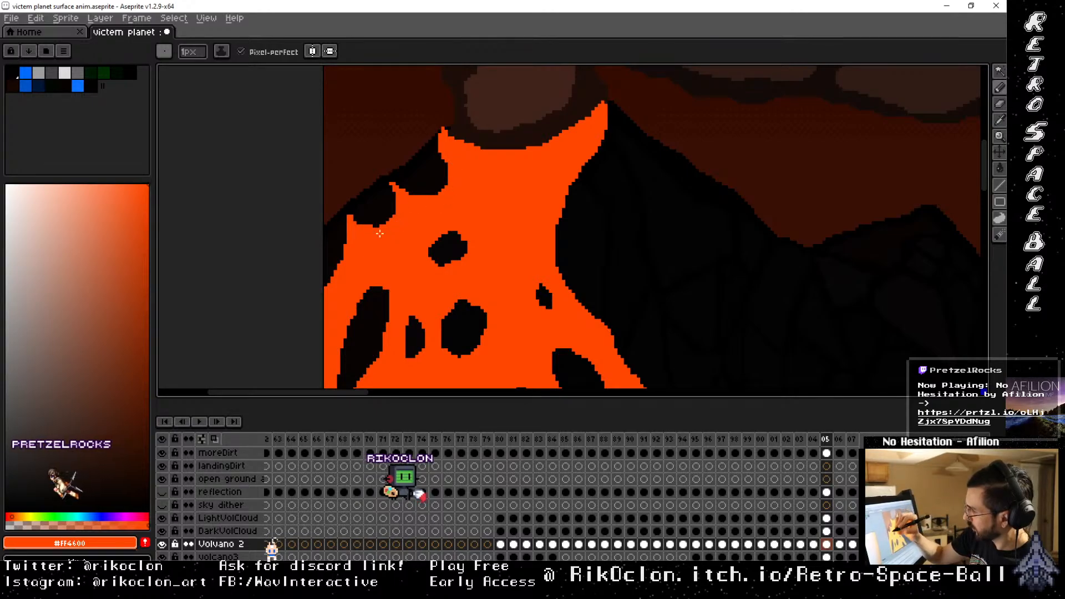
key("comma")
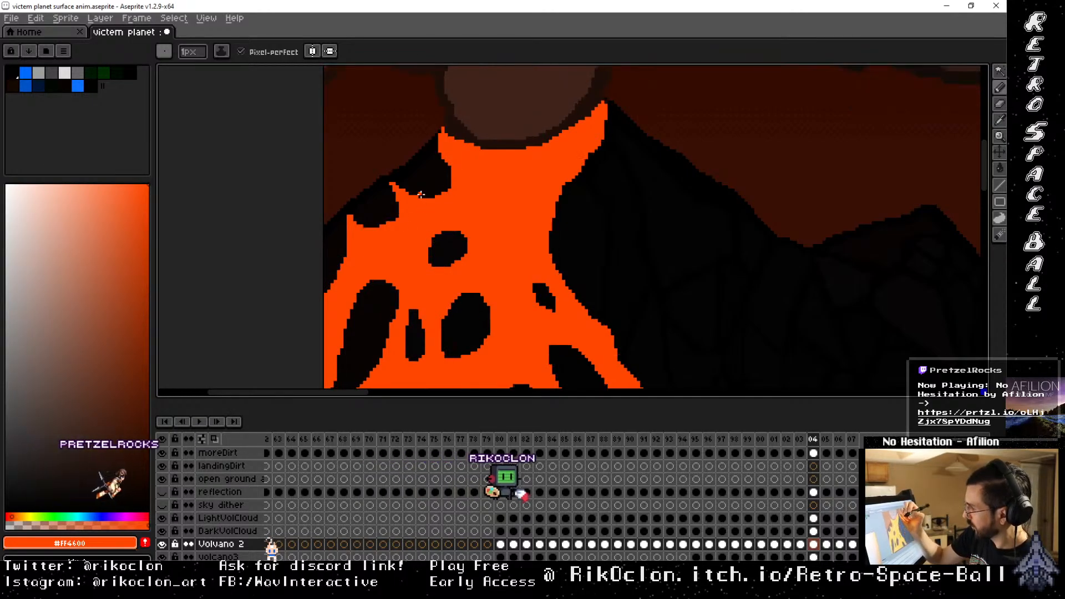
key("period")
key("comma")
key("period")
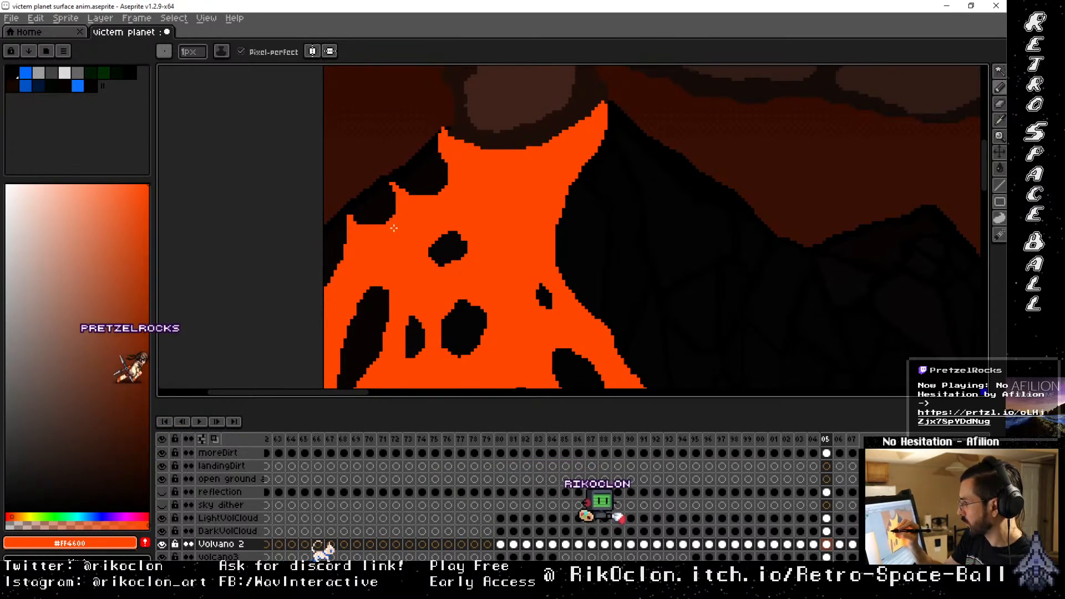
key("comma")
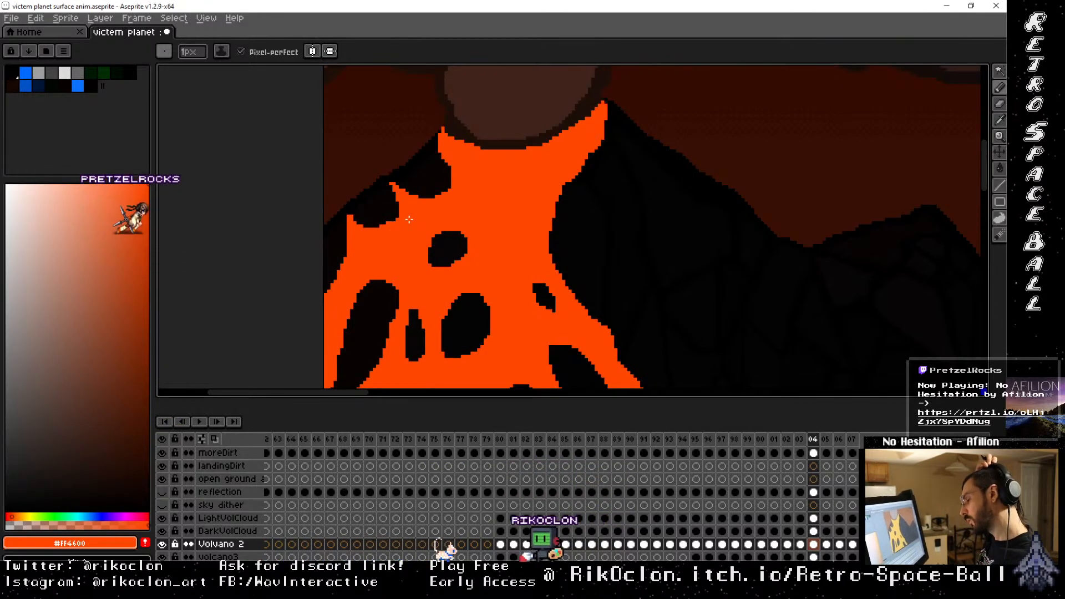
key("comma")
key("period")
key("comma")
key("period")
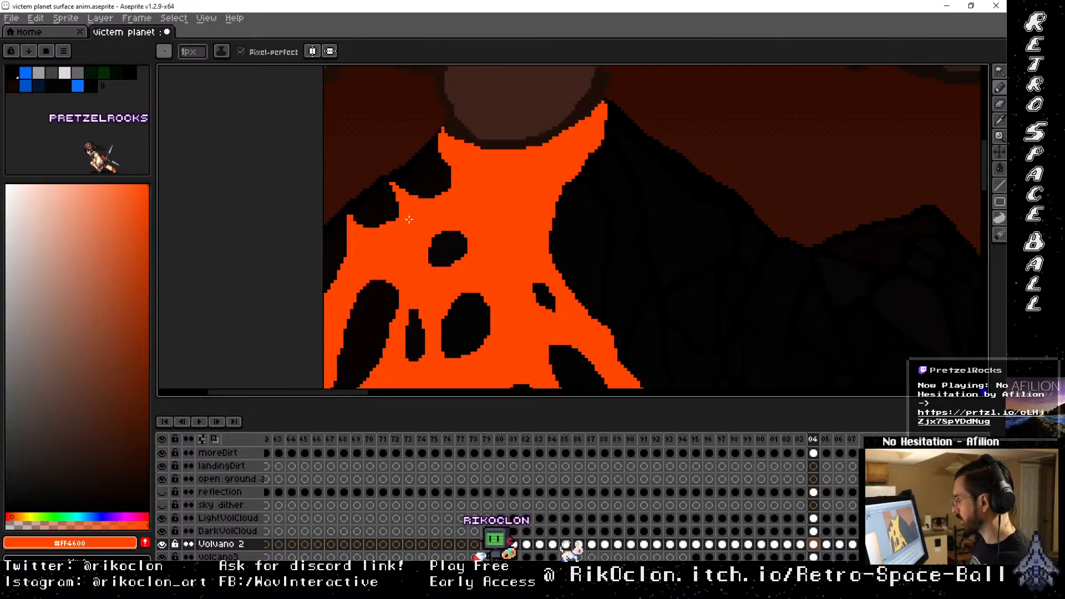
key("comma")
key("period")
key("comma")
key("period")
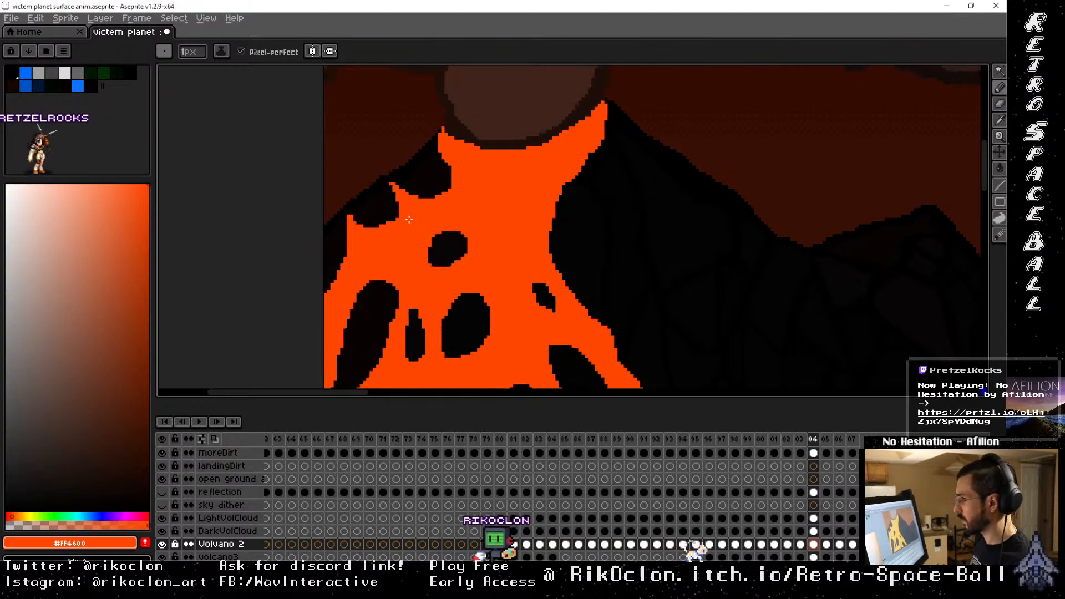
Review the lava animation by stepping back to frame 86 and forward again to frame 05
key("comma")
key("comma")
key("comma")
key("comma")
key("comma")
key("comma")
key("comma")
key("comma")
key("comma")
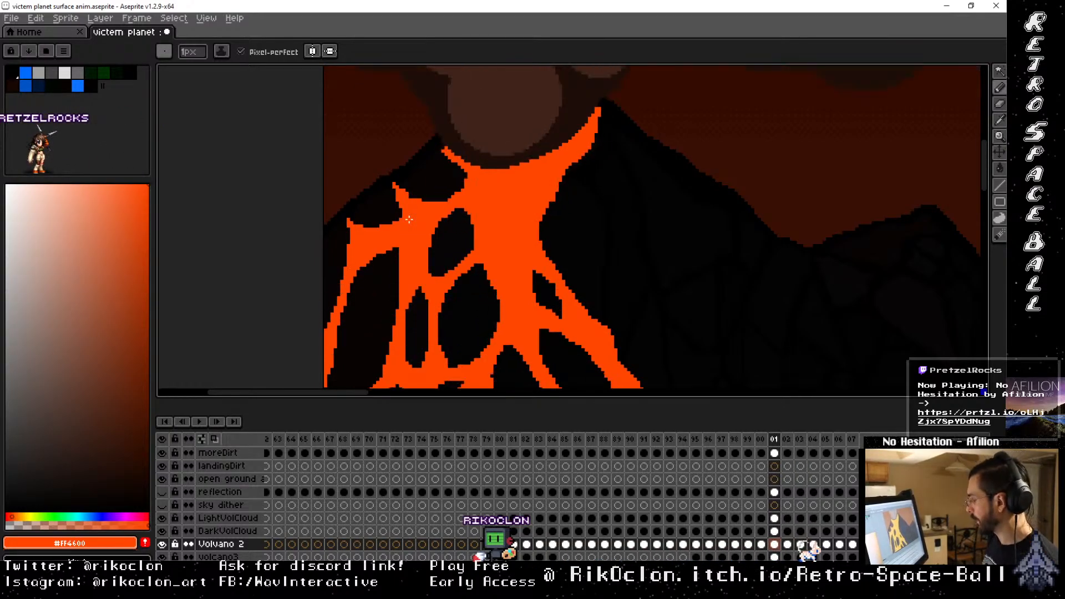
key("comma")
key("comma")
key("comma")
key("comma")
key("comma")
key("comma")
key("comma")
key("comma")
key("comma")
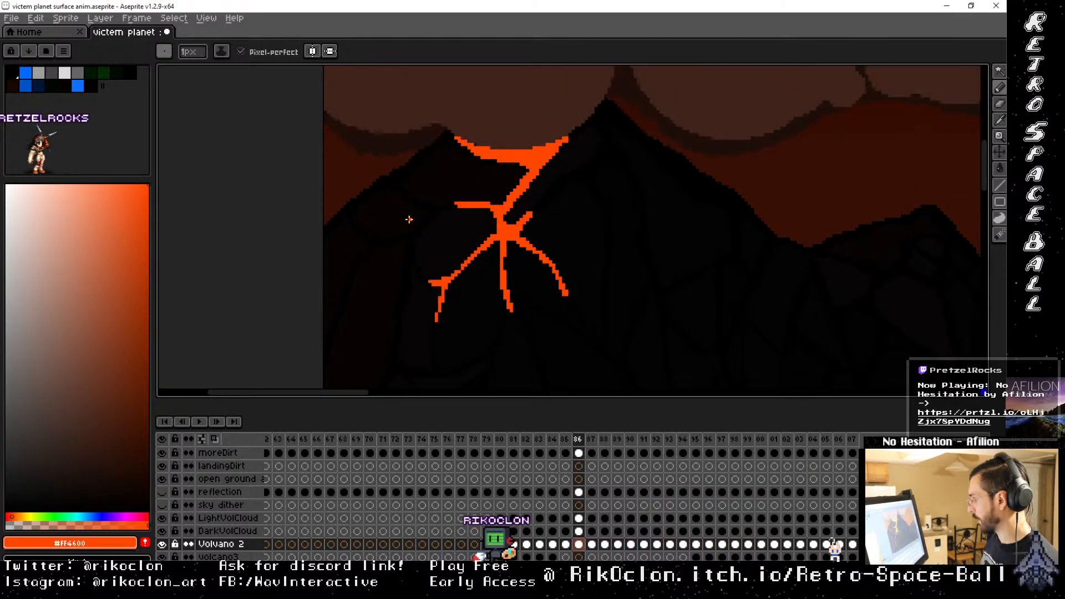
key("period")
key("period")
key("period")
key("period")
key("period")
key("period")
key("period")
key("period")
key("period")
key("period")
key("period")
key("period")
key("period")
key("period")
key("period")
key("period")
key("period")
key("period")
key("period")
key("period")
key("Left")
key("Left")
key("Left")
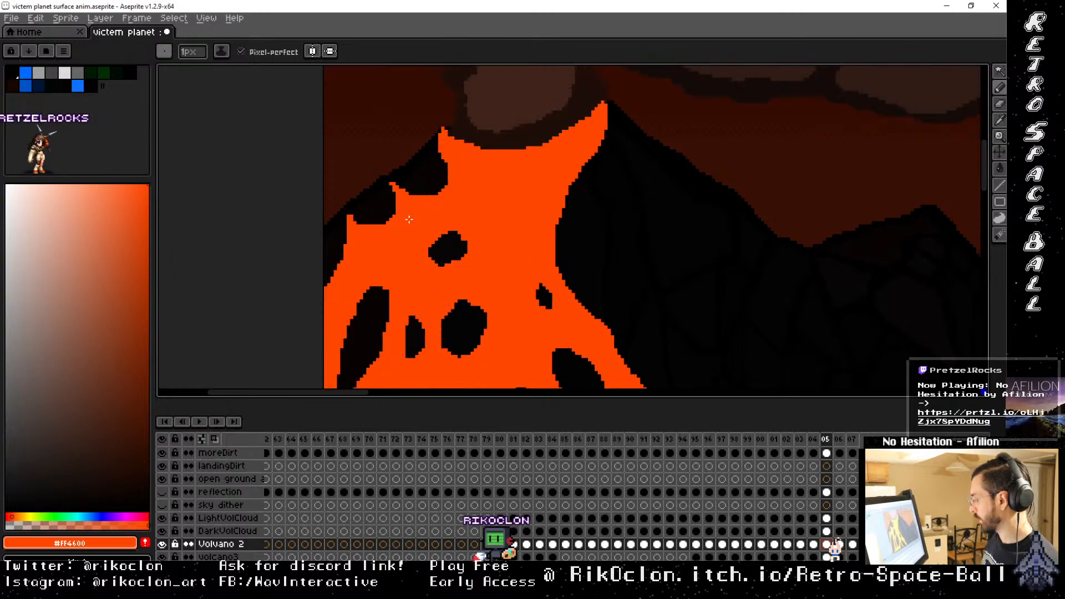
key("Right")
key("Right")
key("Left")
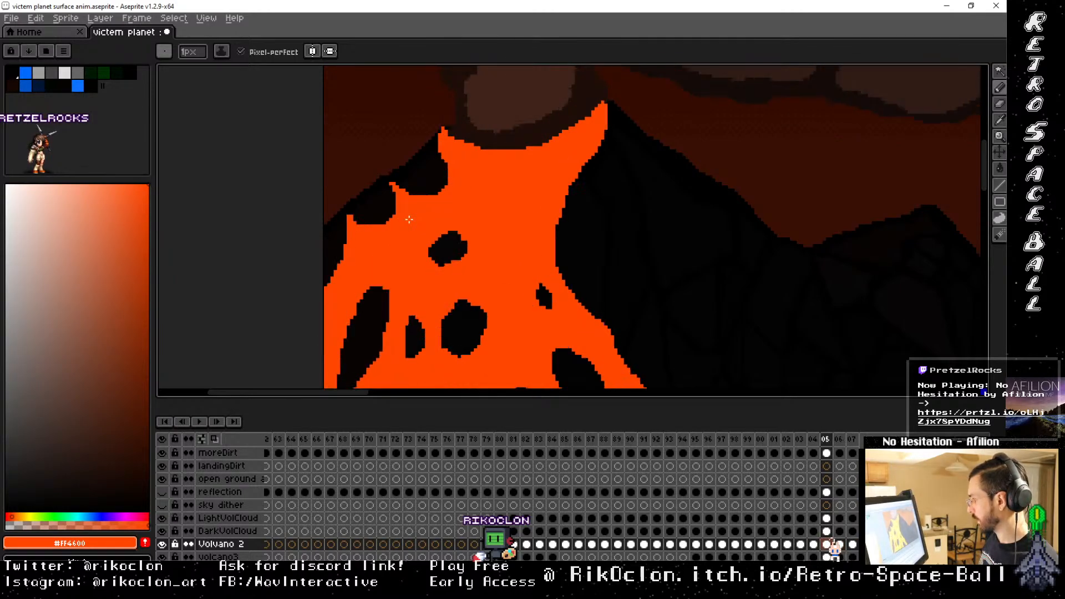
Copy all the orange lava from frame 05, paste it in place onto frame 06, and clear the selection
key("w")
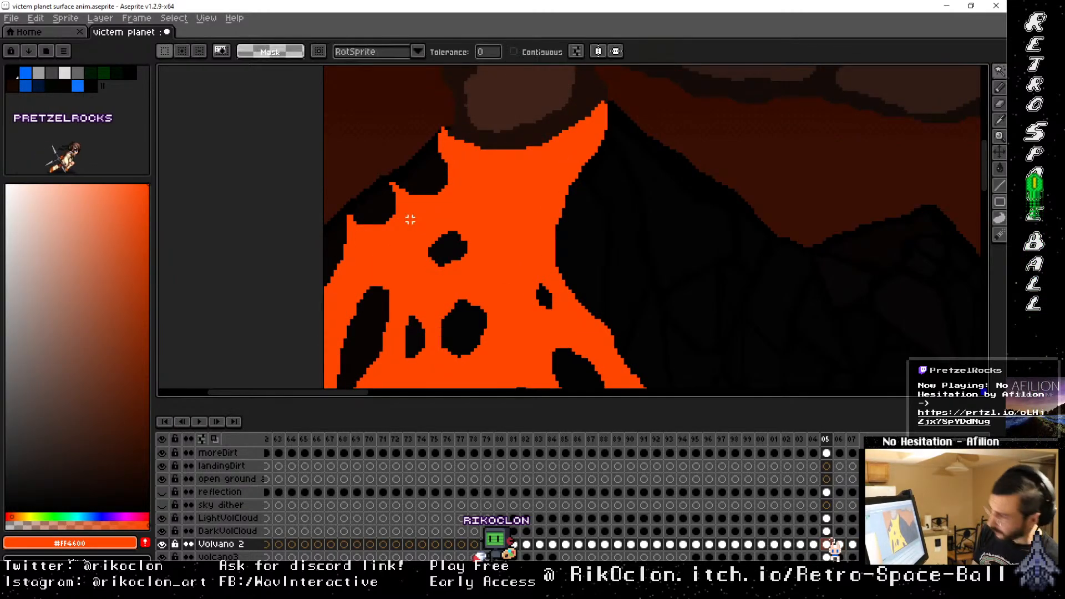
left_click(539, 198)
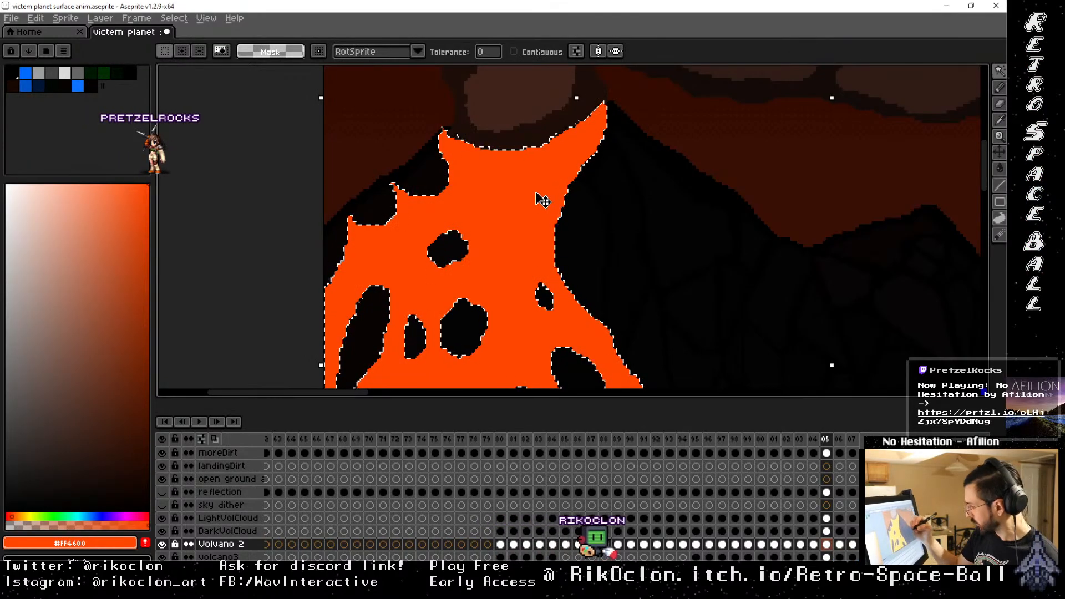
left_click(840, 439)
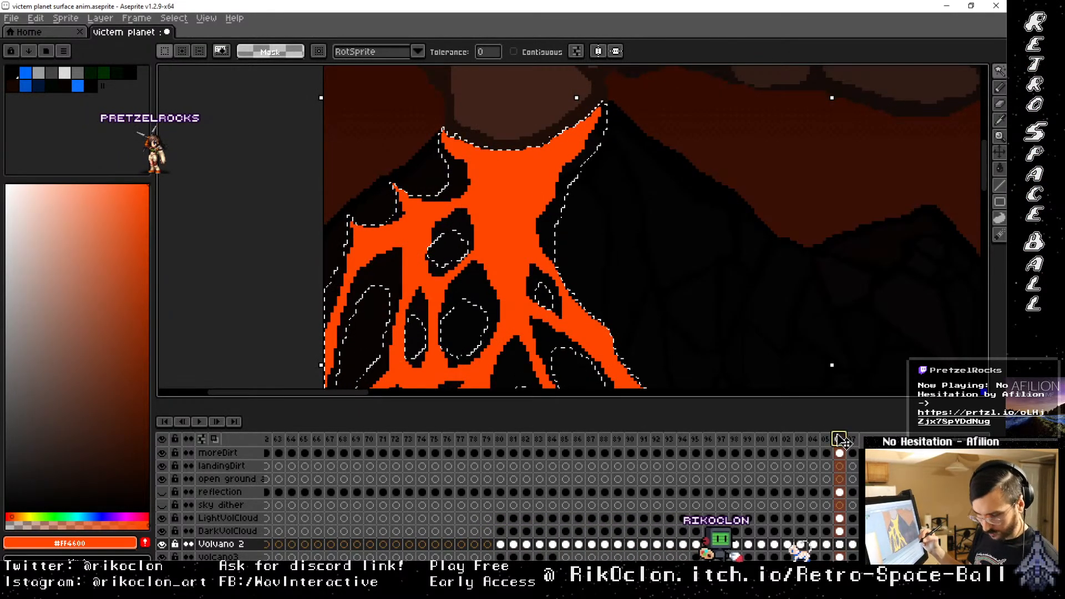
key("ctrl+v")
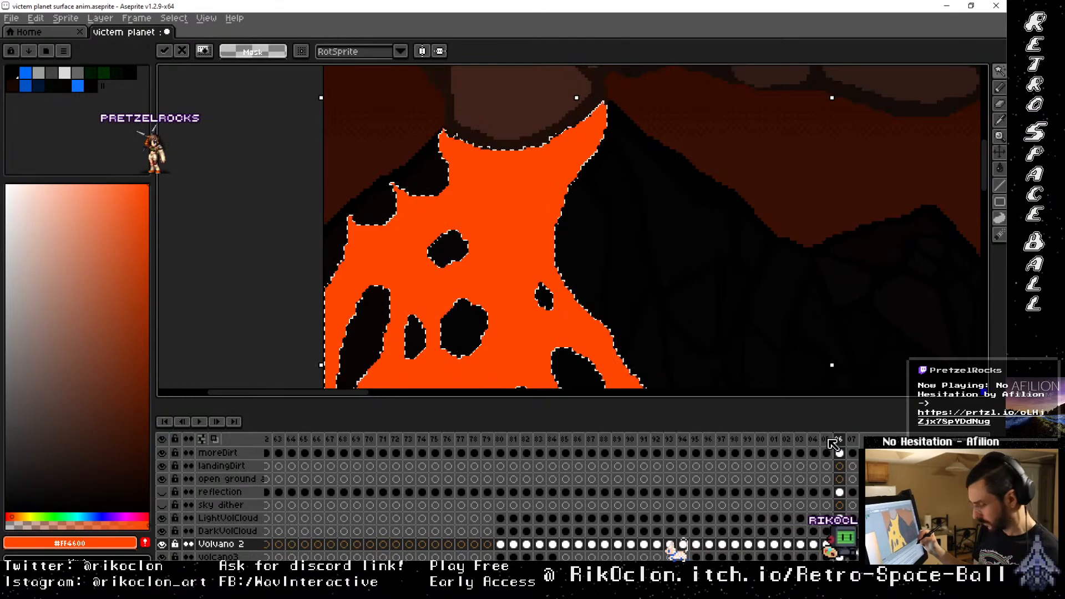
key("ctrl+d")
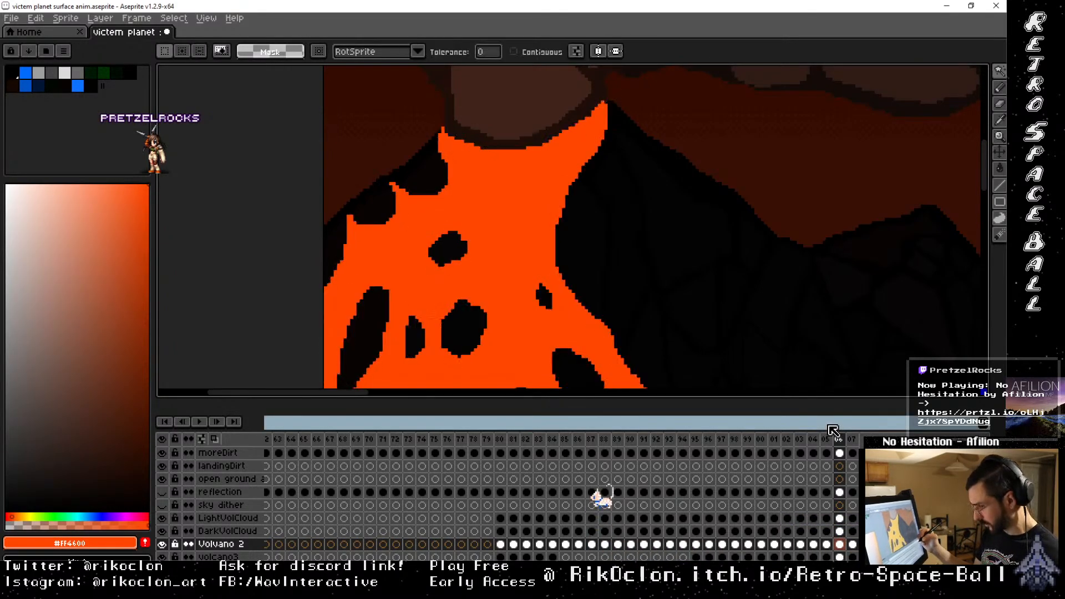
Shrink the dark holes in frame 06's lava with 1px orange Pencil strokes, working from the crater down the slope
key("b")
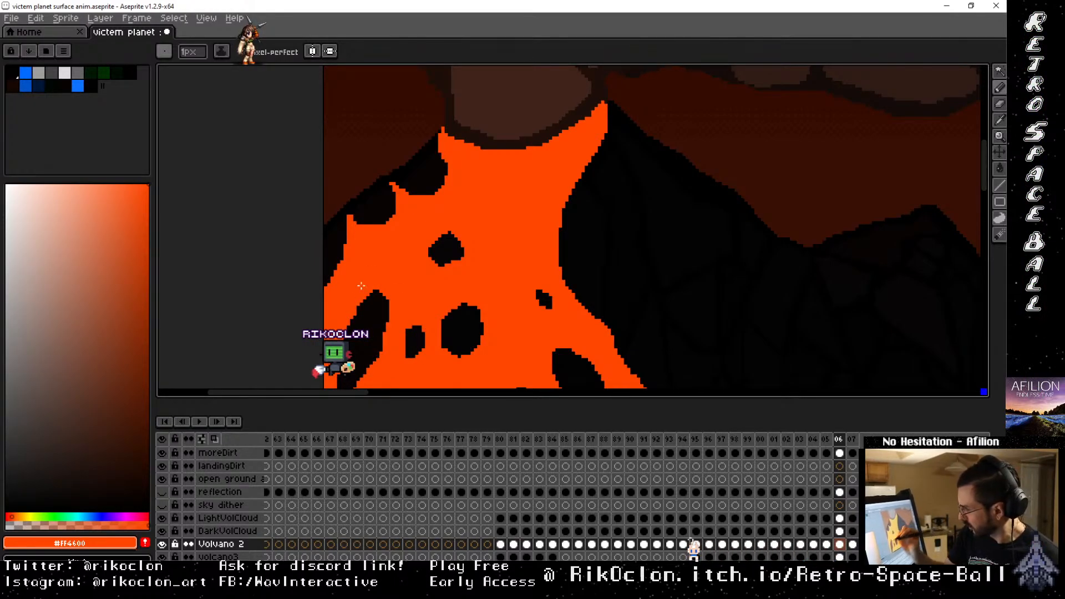
left_click_drag(593, 325, 505, 205)
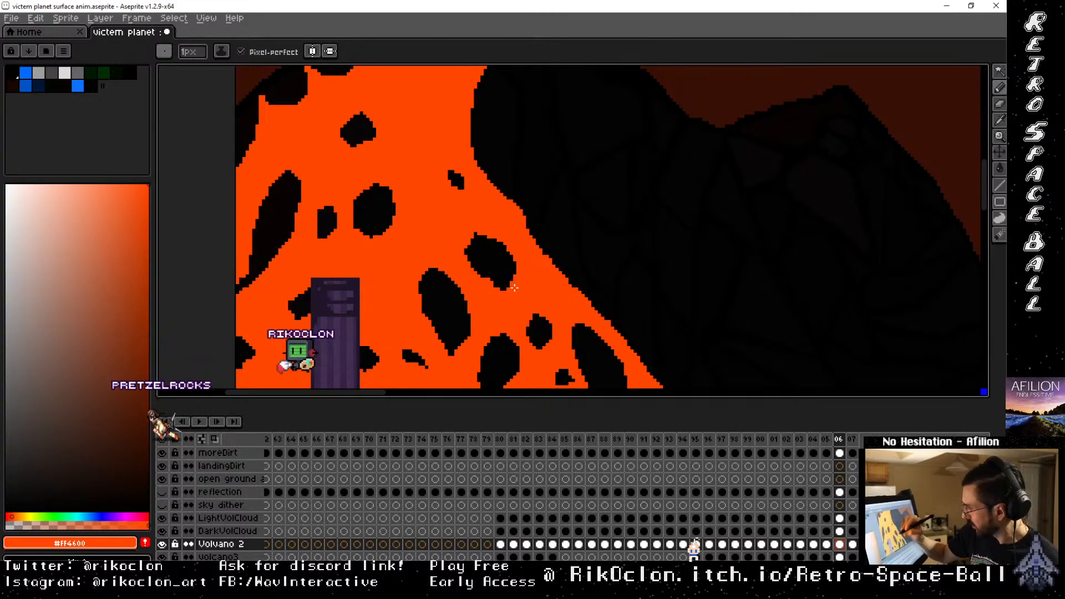
key("space")
left_click_drag(530, 294, 543, 212)
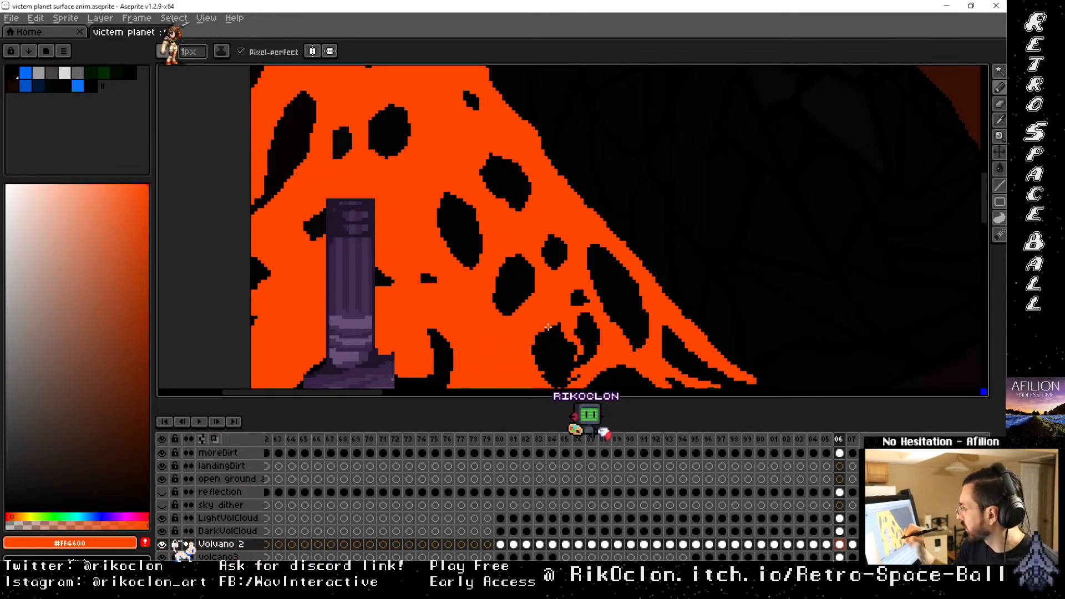
scroll(563, 311, "down", 3)
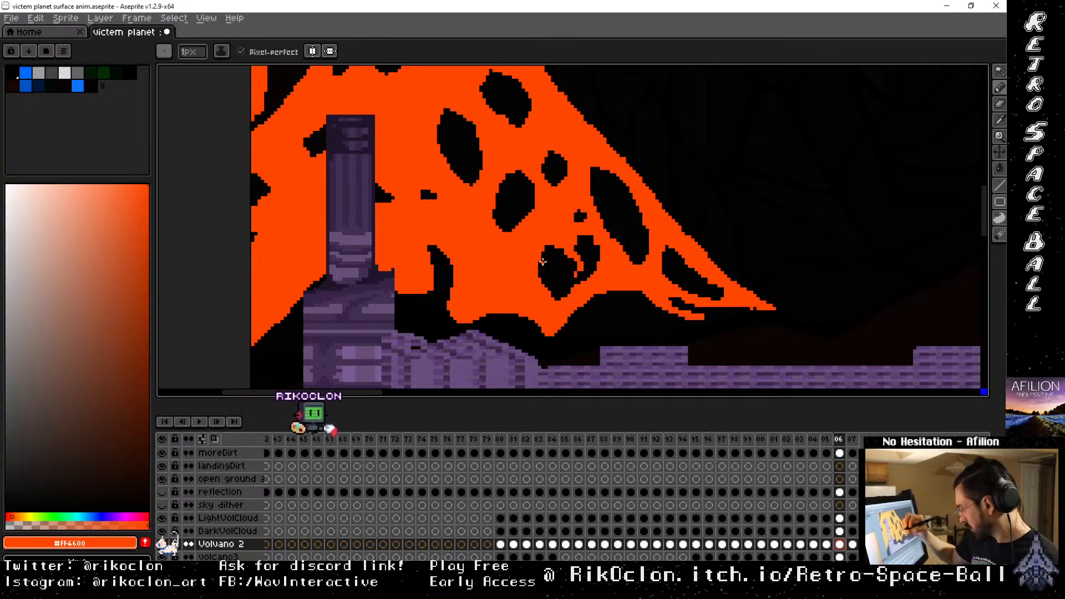
Paint orange into the dark hole beside the purple pillar and trim the top of the long hole above it
key("h")
left_click_drag(493, 266, 751, 233)
key("b")
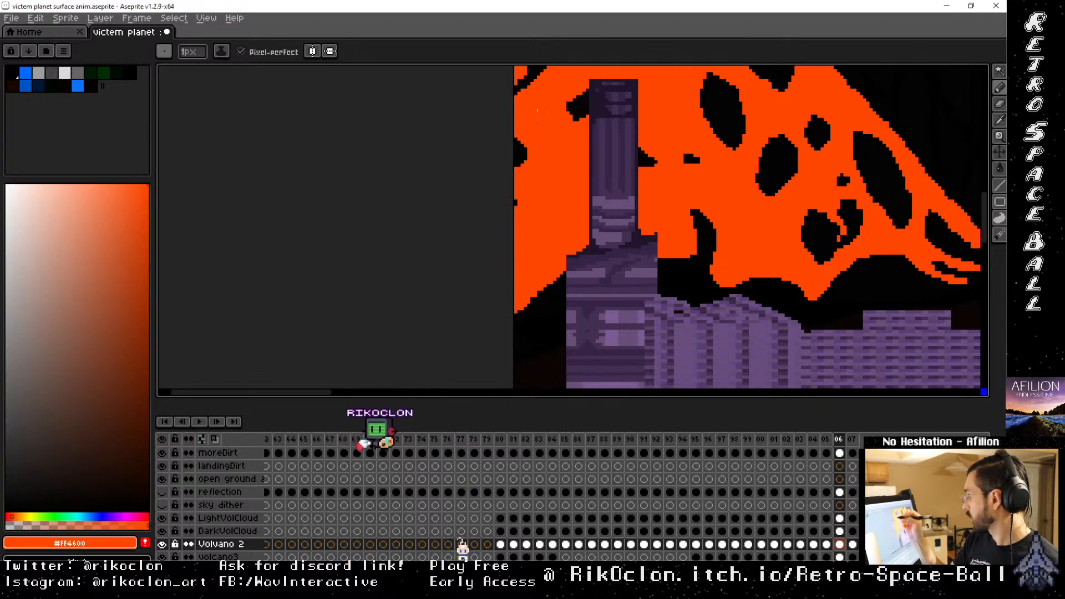
left_click_drag(559, 147, 497, 247)
left_click_drag(518, 194, 514, 212)
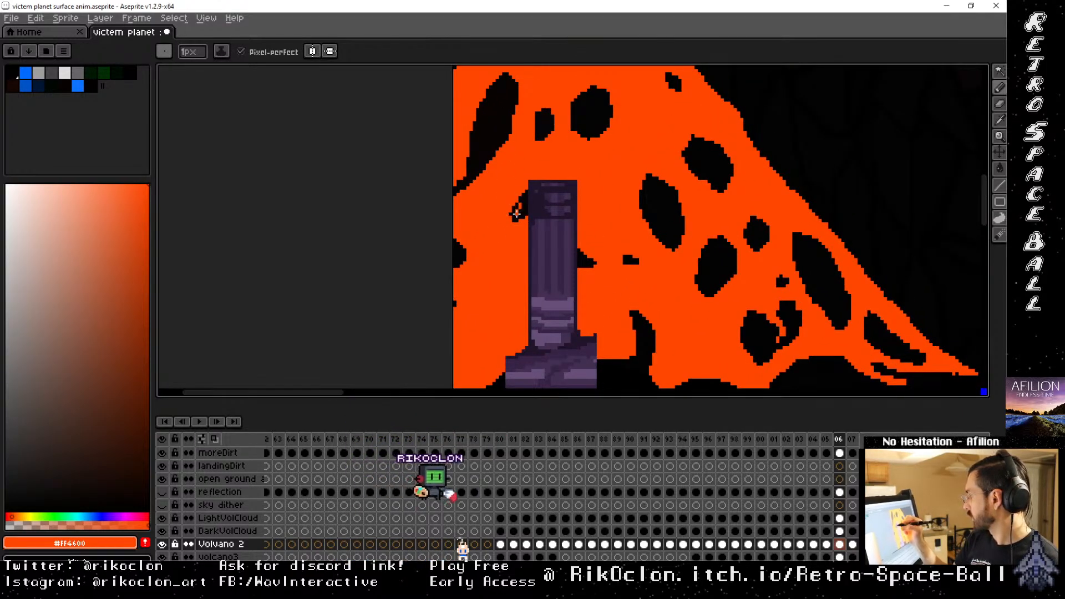
mouse_move(516, 104)
left_mouse_down()
mouse_move(507, 72)
mouse_move(514, 94)
mouse_move(509, 79)
mouse_move(481, 104)
left_mouse_up()
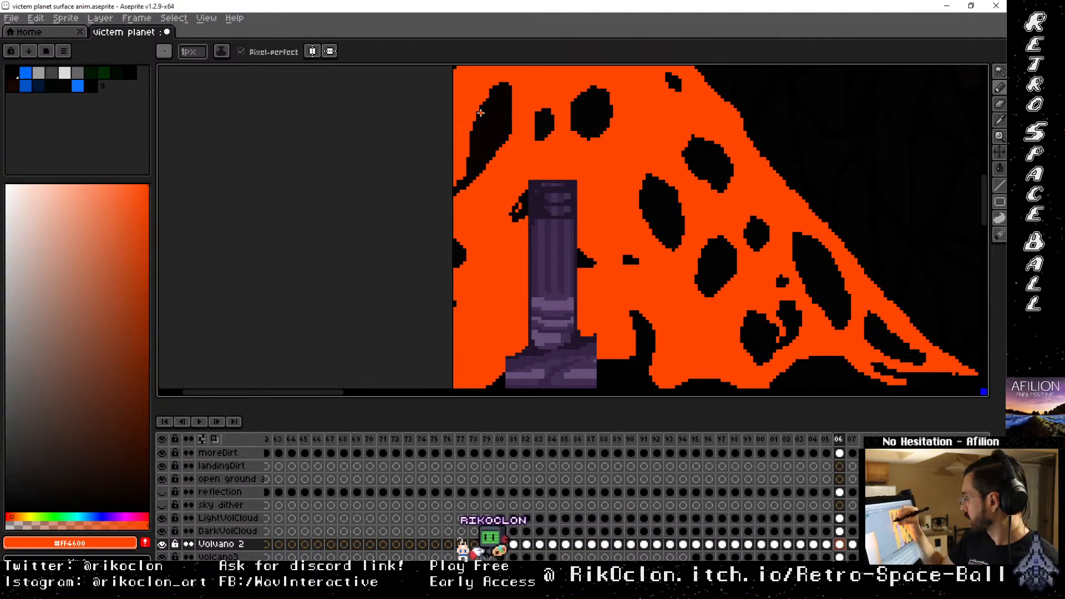
Trim the edges of the dark holes on the middle slope in frame 06 with orange, using frame 05 as reference
left_click_drag(527, 177, 458, 305)
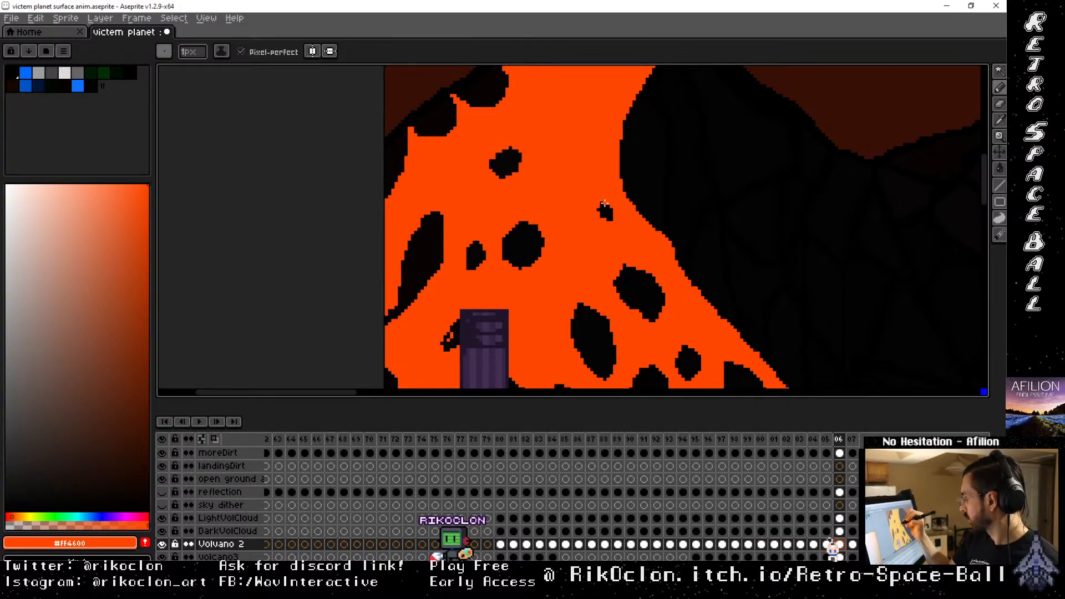
scroll(589, 209, "down", 4)
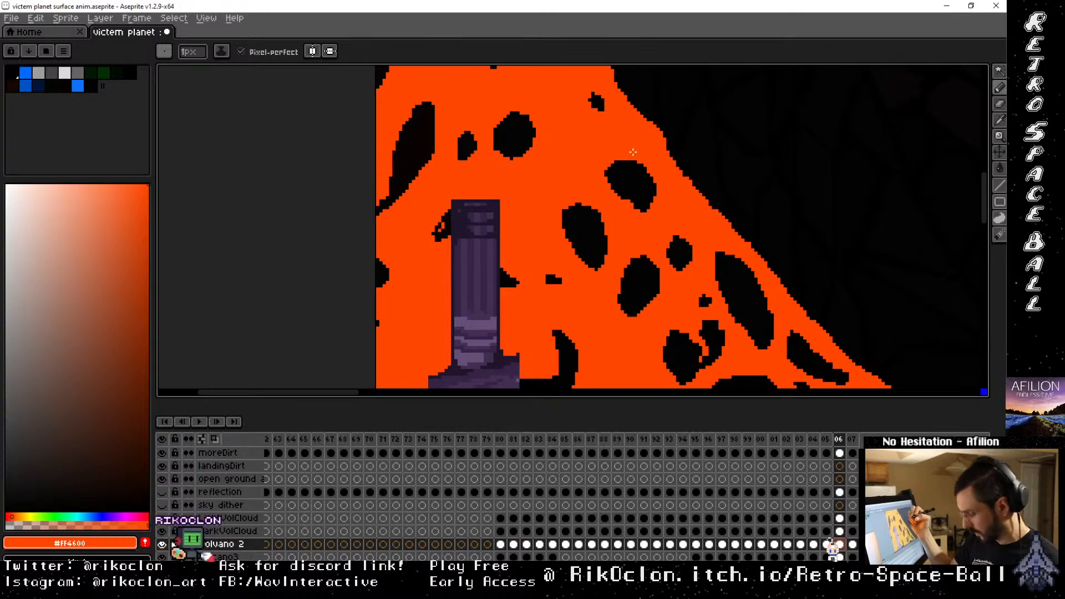
key("Left")
key("Right")
left_click_drag(646, 257, 636, 254)
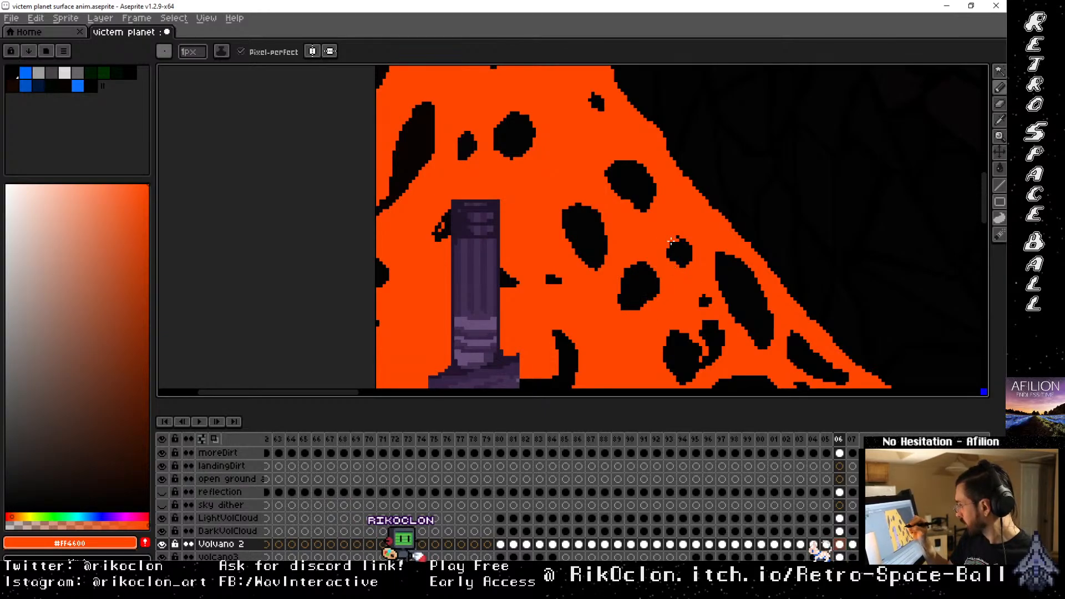
Compare the sizes of the dark lava holes on the slope between frames 05 and 06
key("Left")
key("Right")
key("Left")
key("Right")
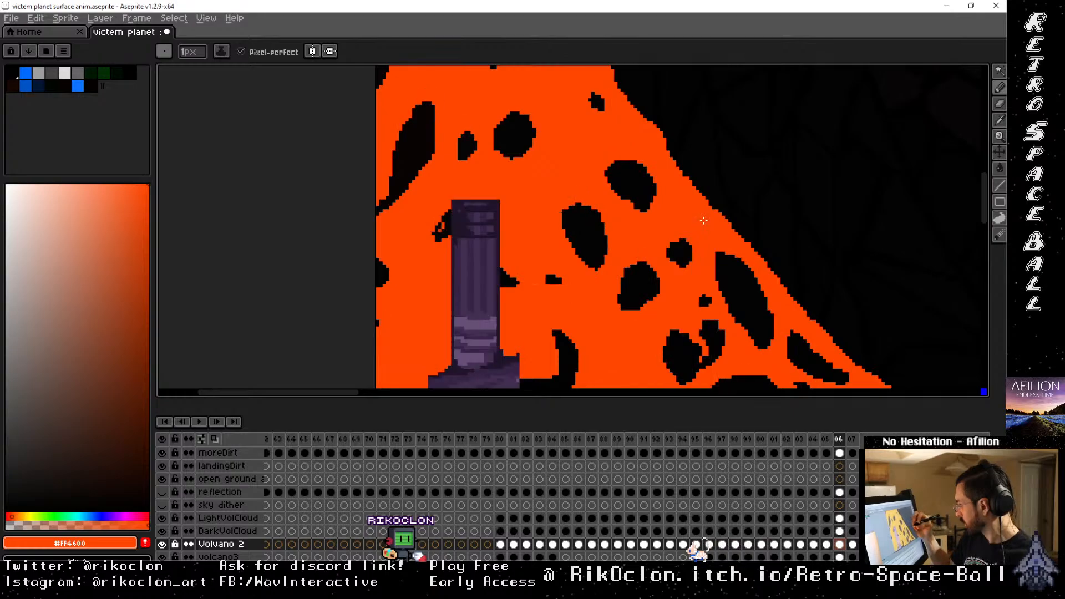
key("Left")
key("Right")
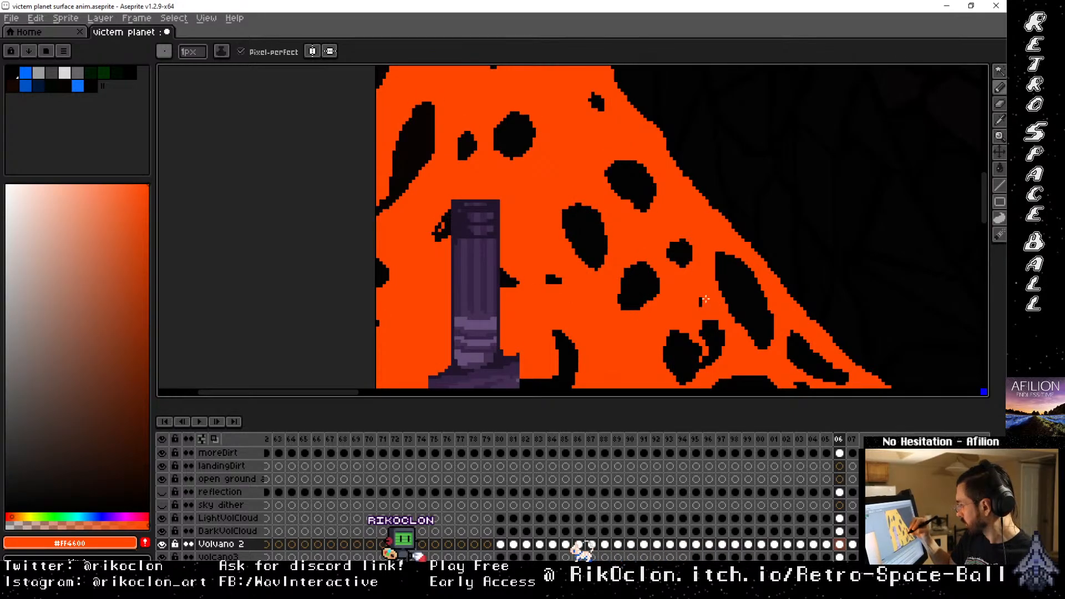
key("Left")
key("Right")
key("Left")
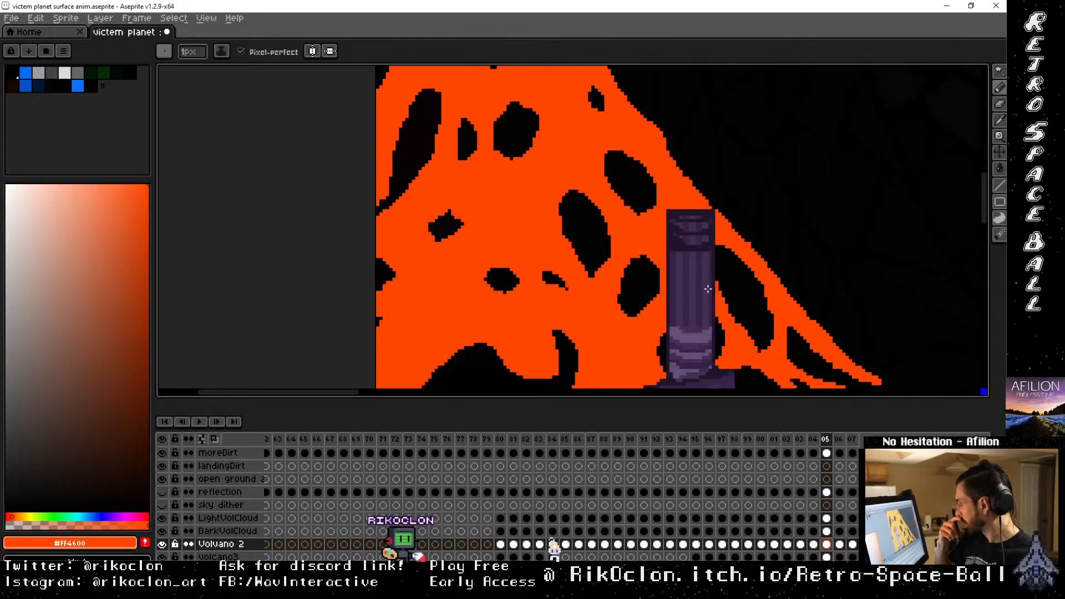
key("Right")
key("Left")
key("Right")
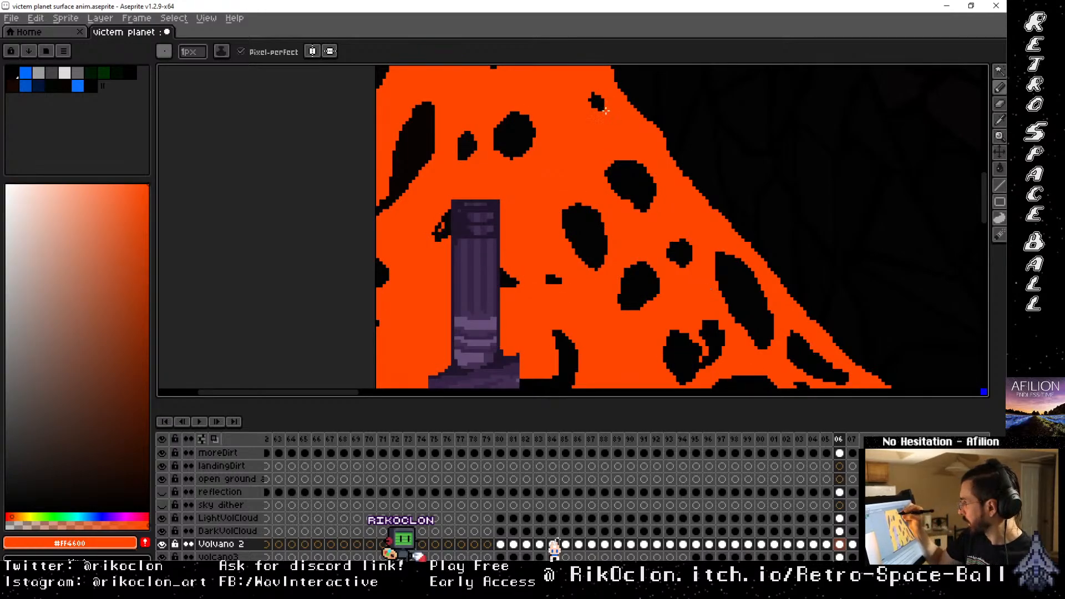
key("Left")
key("Right")
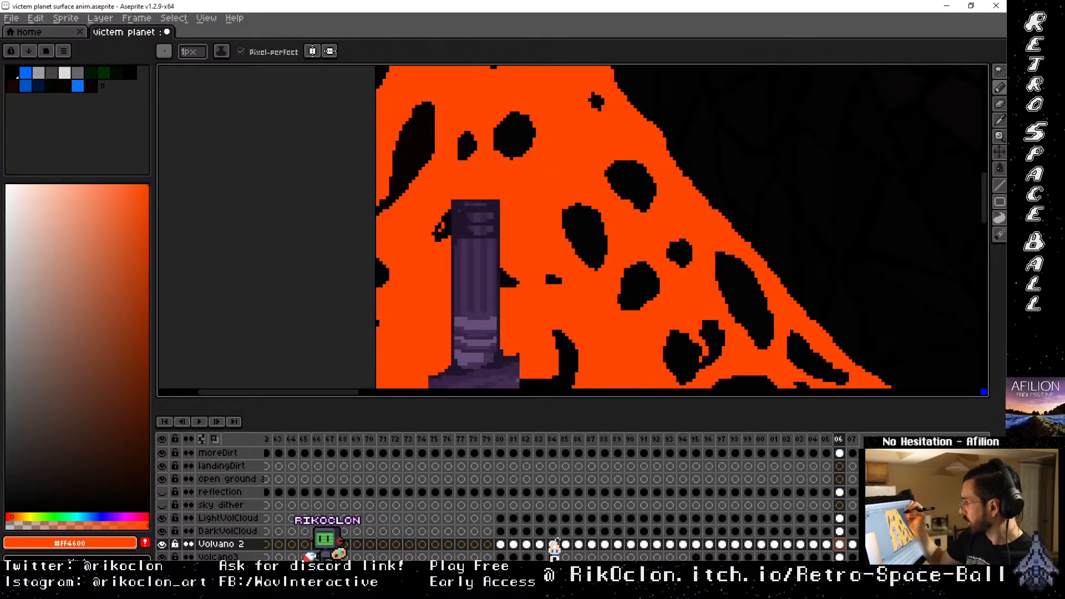
left_click_drag(600, 138, 585, 267)
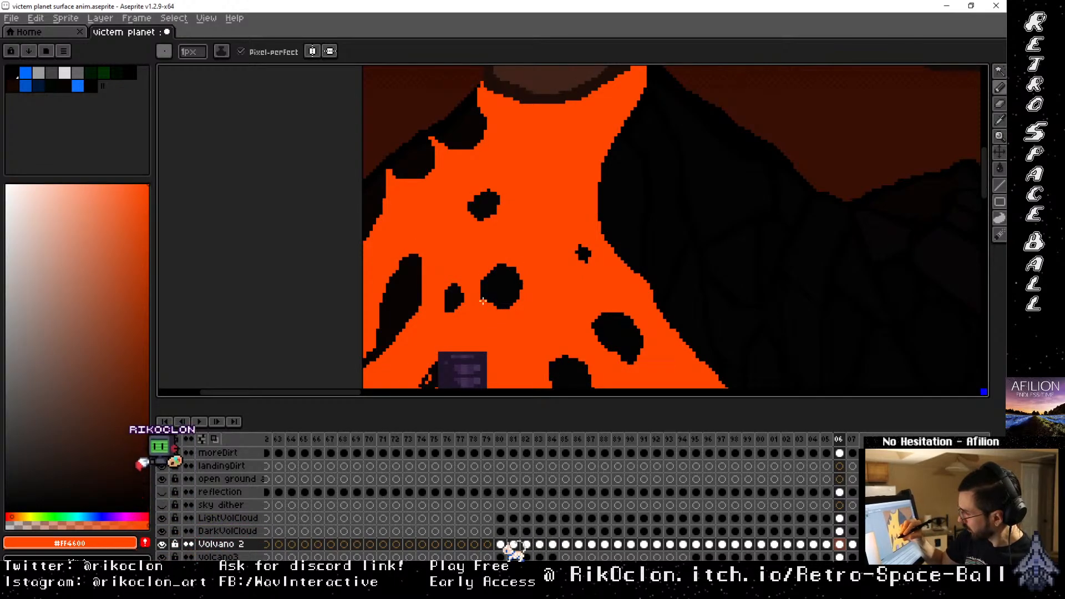
Trim the tip and lower tail of the long dark hole on the left slope in frame 06, using frame 05 as reference
key("Left")
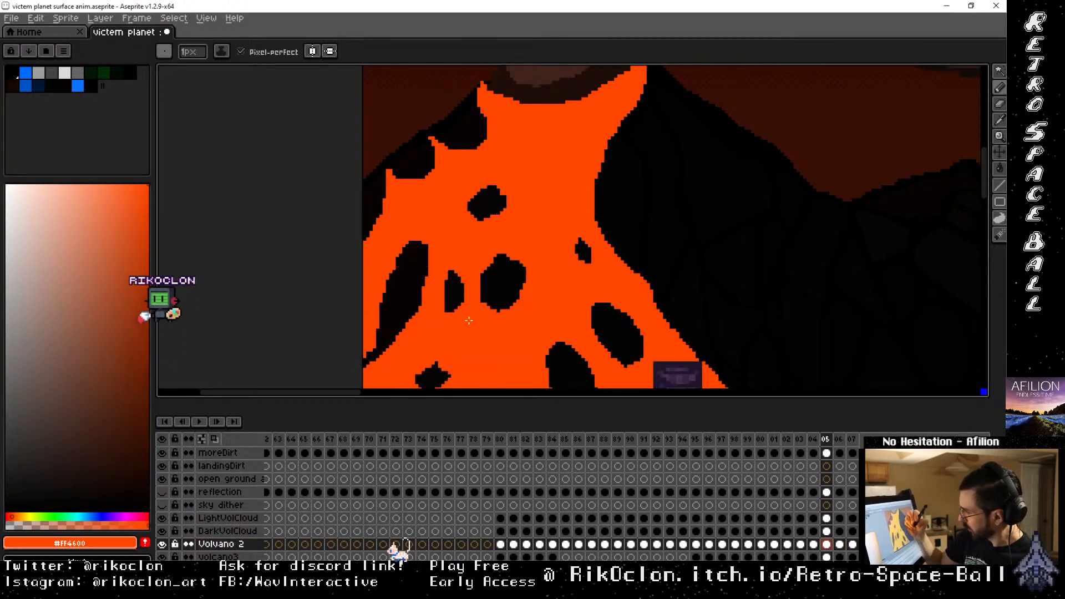
key("Right")
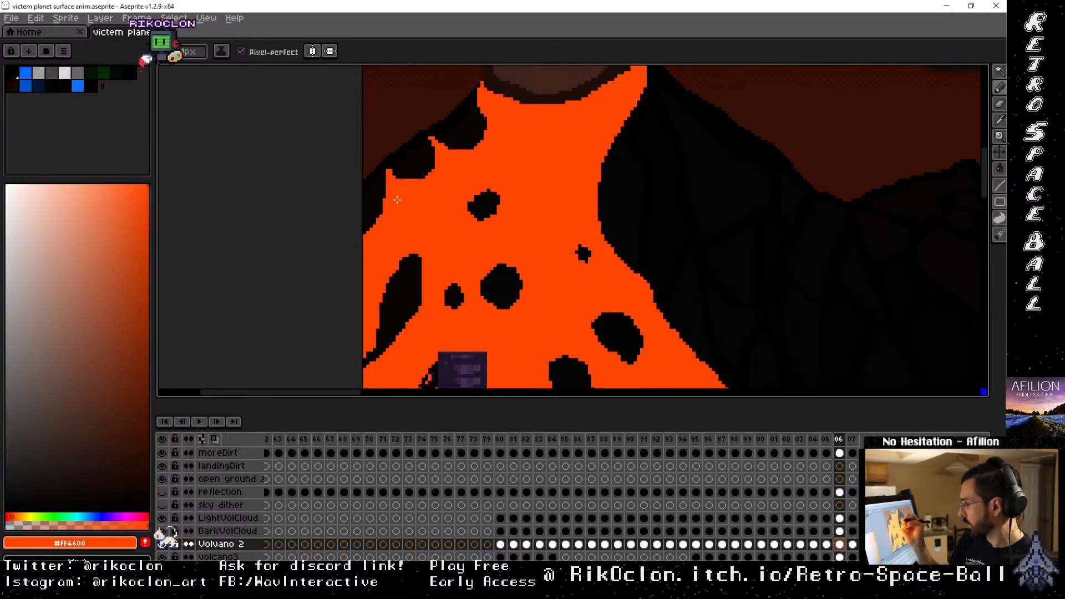
key("Left")
key("Right")
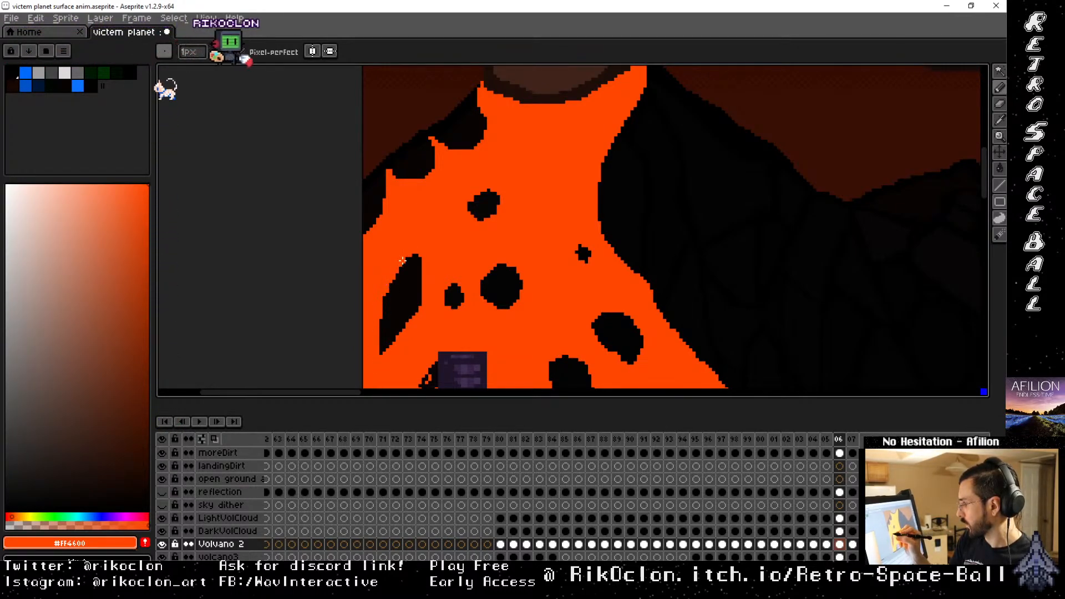
left_click_drag(417, 254, 421, 259)
key("Left")
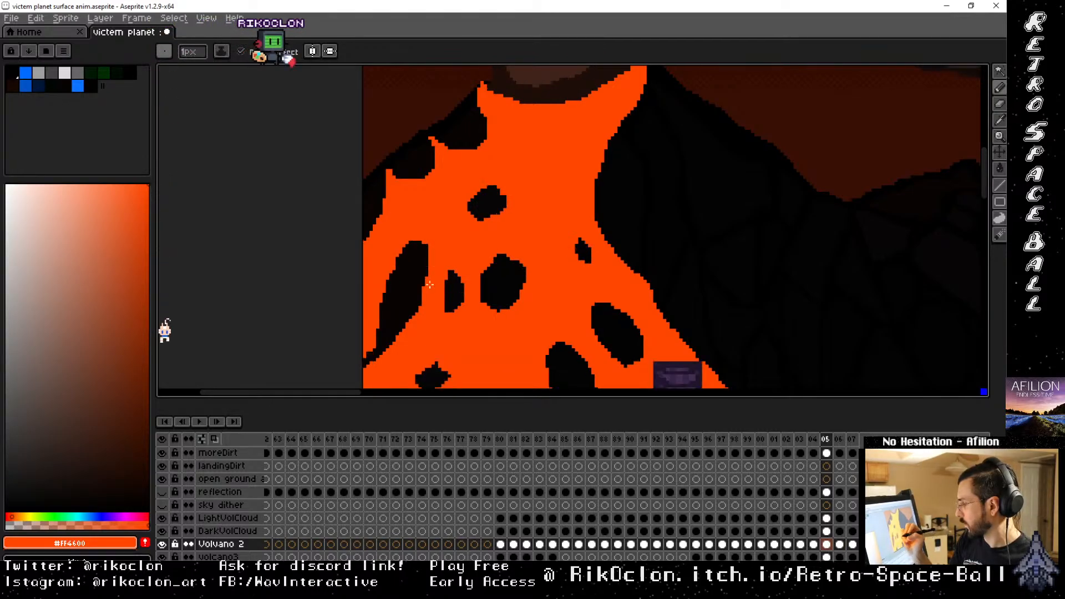
key("Right")
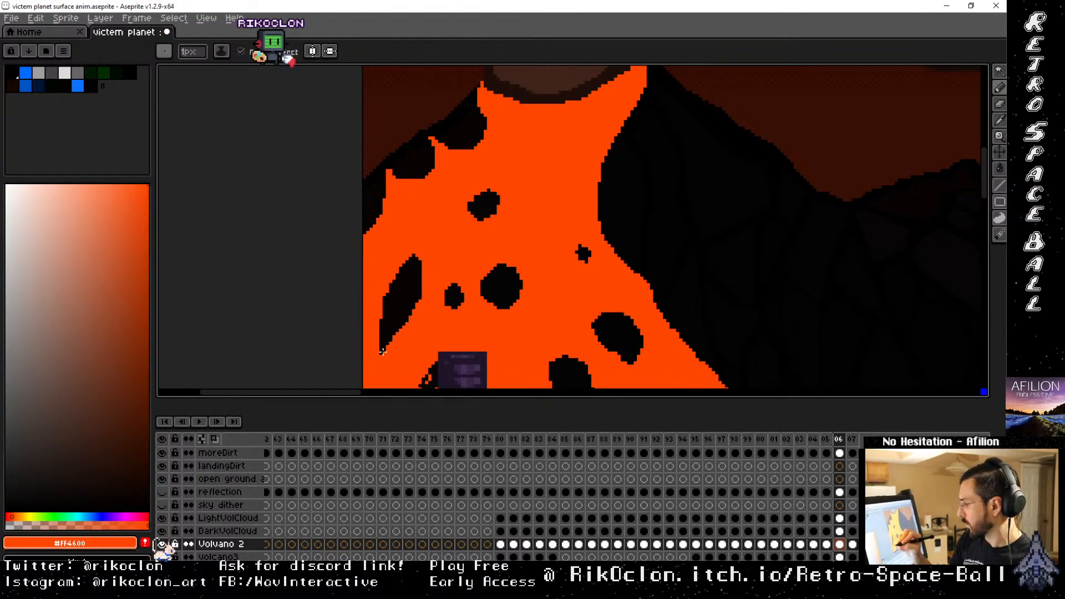
Clean up the edge of the dark hole beside the purple pillar in frame 06 with orange, checking against frame 05
key("Left")
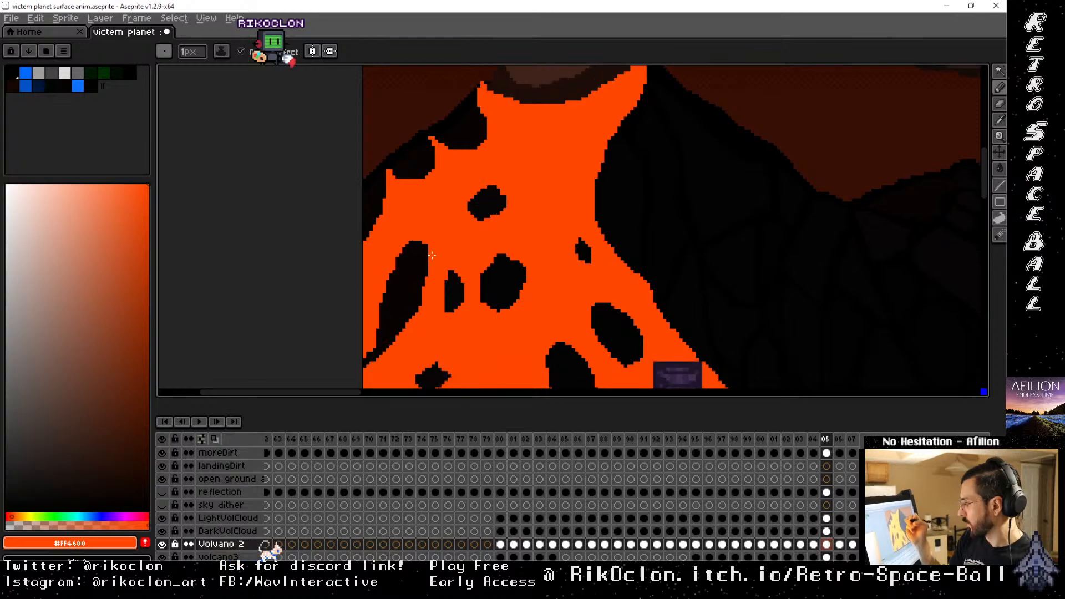
key("Right")
key("Left")
key("Right")
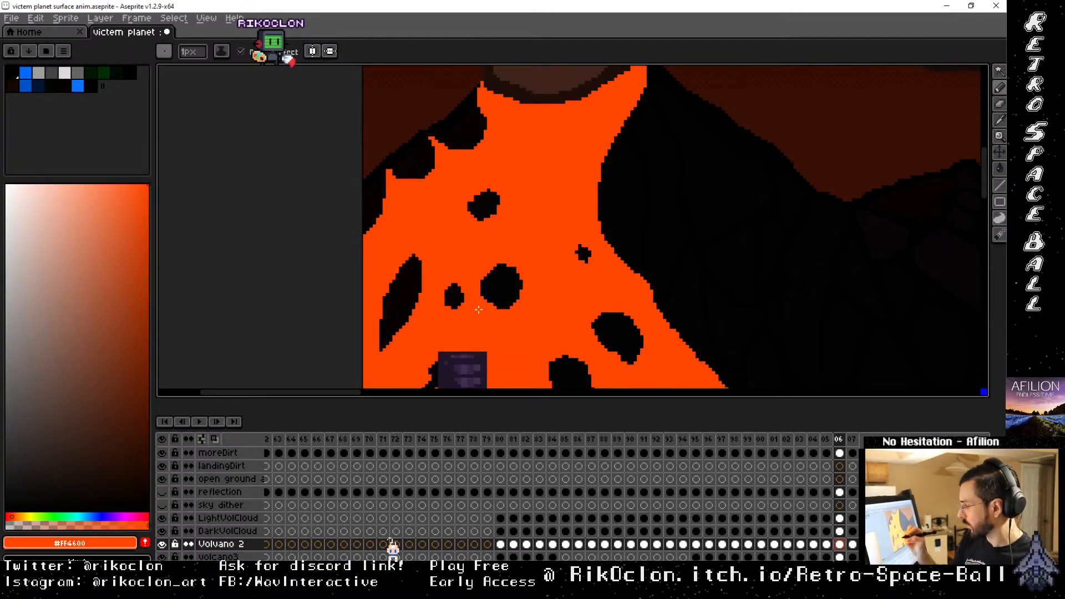
left_click_drag(485, 319, 544, 241)
key("Left")
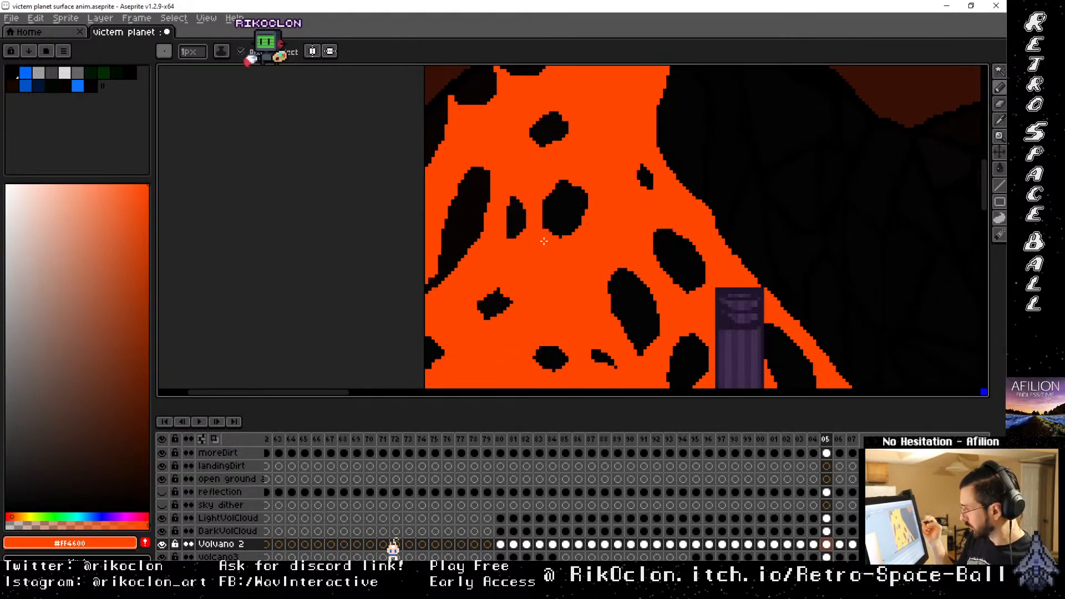
key("Right")
key("Left")
key("Right")
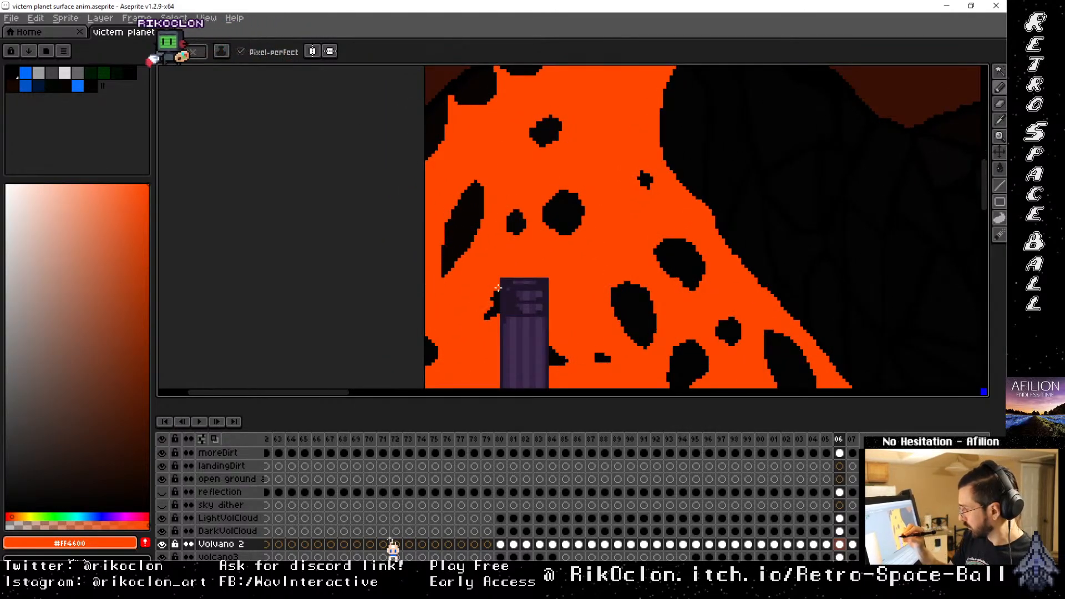
key("Left")
key("Right")
key("Left")
key("Right")
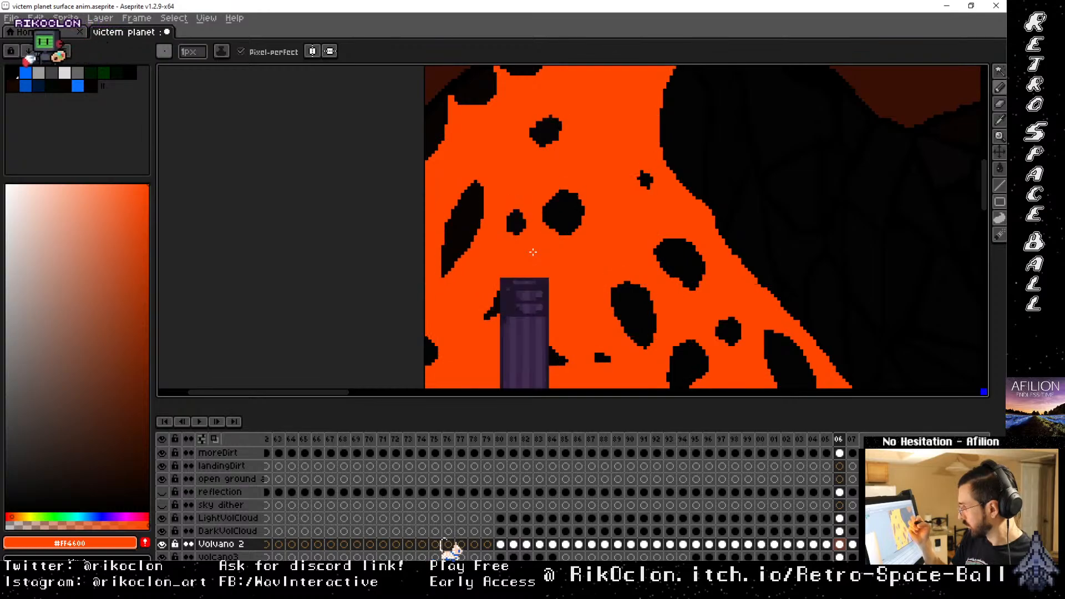
key("Left")
key("Right")
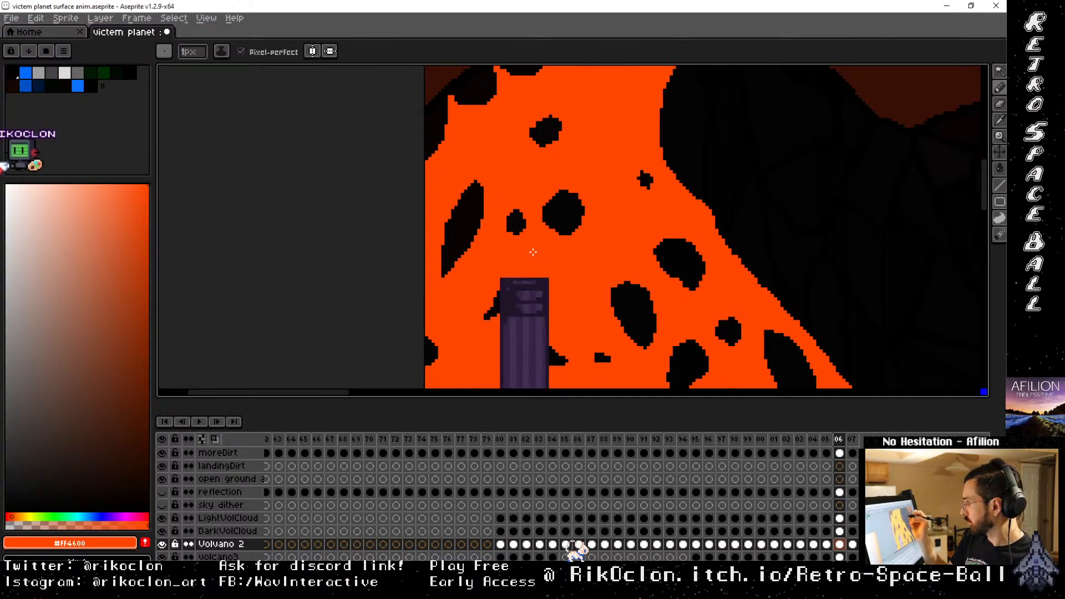
Trim the edges of the topmost enclosed dark hole below the crater in frame 06 with orange, using frame 05 as reference
left_click_drag(650, 142, 650, 292)
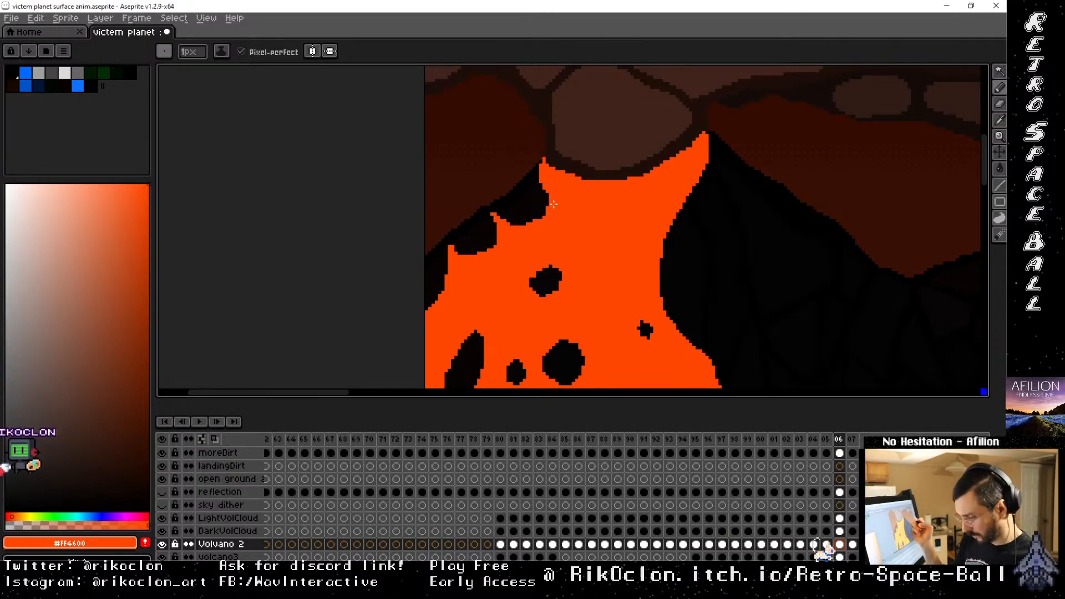
key("Left")
key("Right")
key("Left")
key("Right")
key("Left")
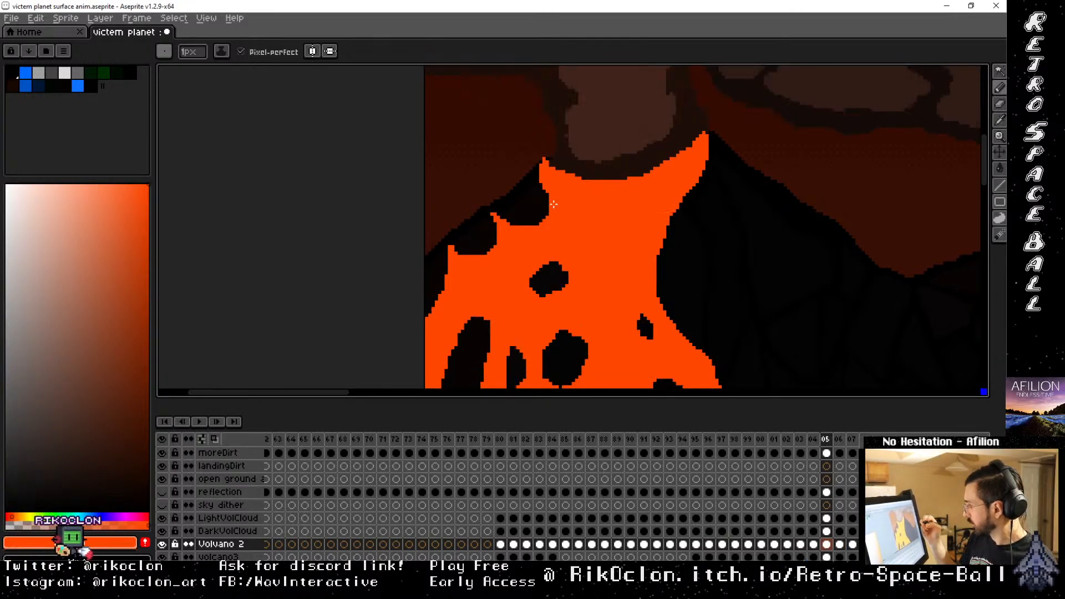
key("Right")
mouse_move(531, 285)
left_mouse_down()
mouse_move(538, 295)
mouse_move(531, 279)
left_mouse_up()
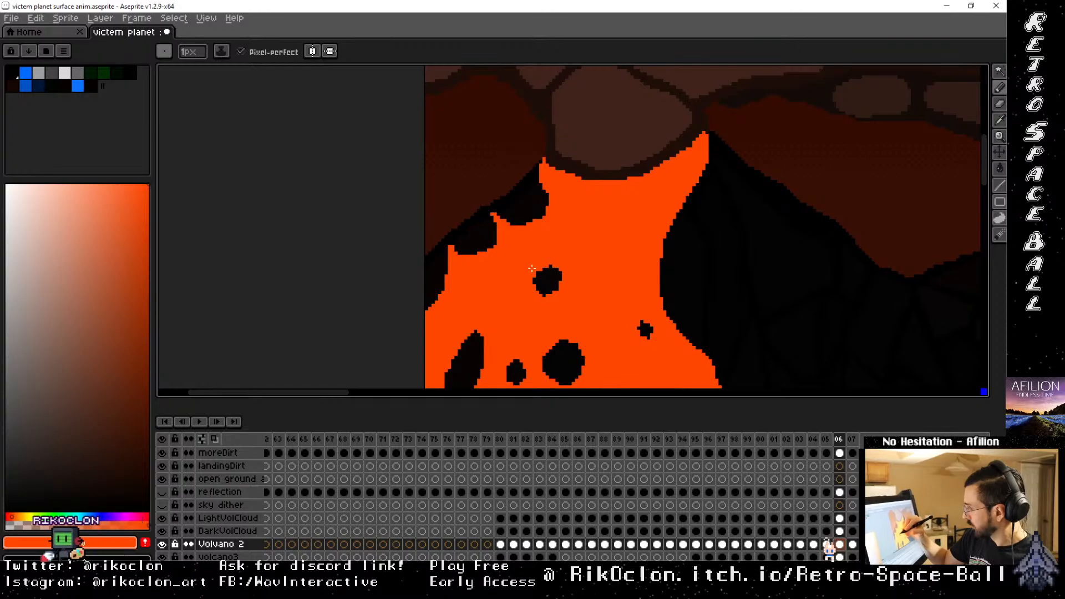
left_click(550, 266)
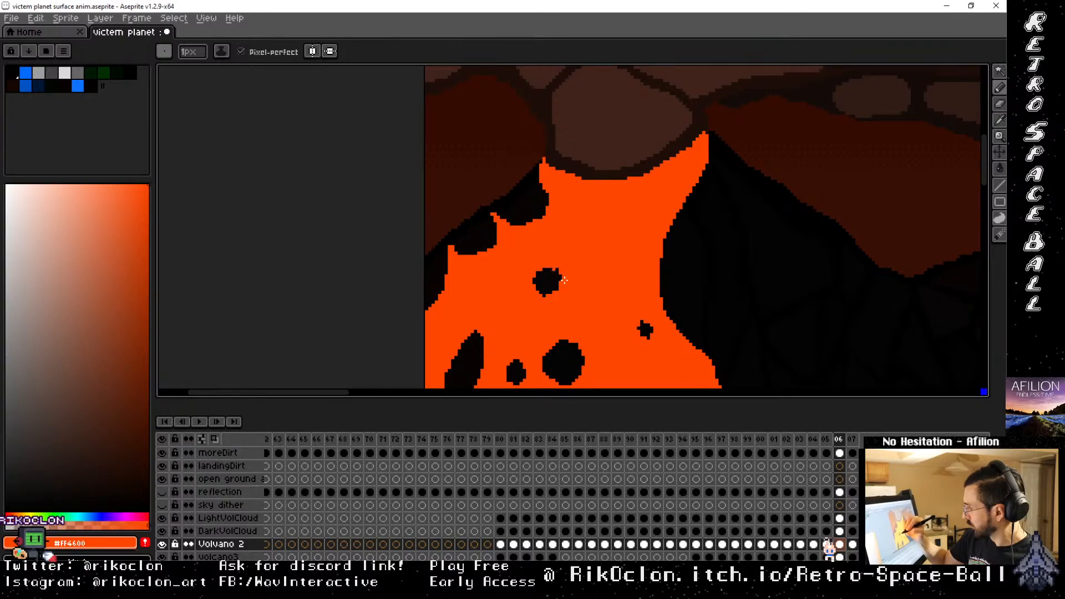
Compare the lava's outline and dark holes just below the crater between frames 05 and 06
key("Left")
key("Right")
key("Left")
key("Right")
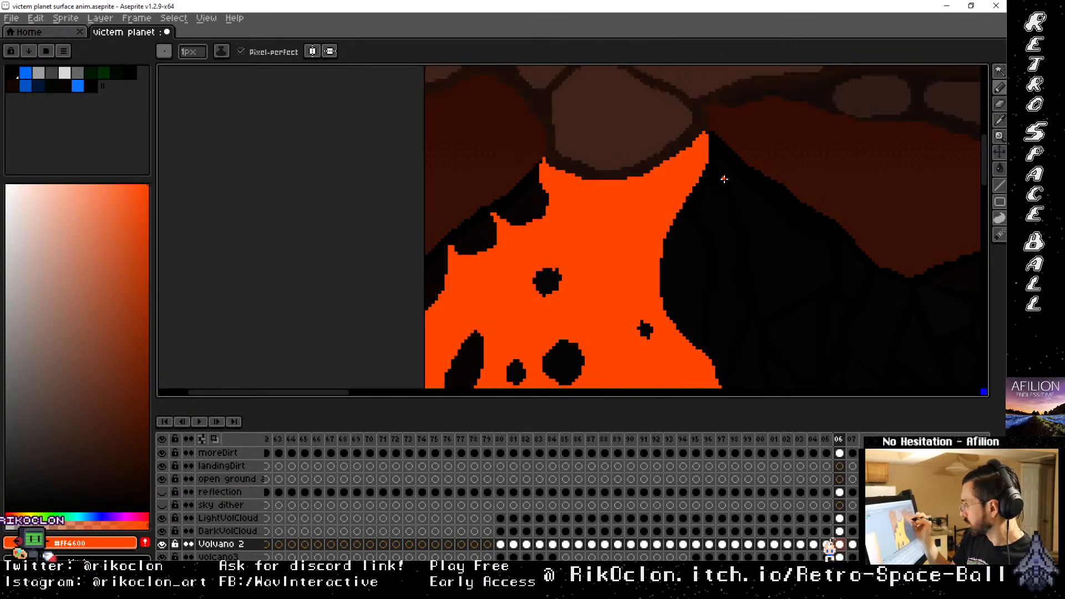
key("Left")
key("Right")
key("Left")
key("Right")
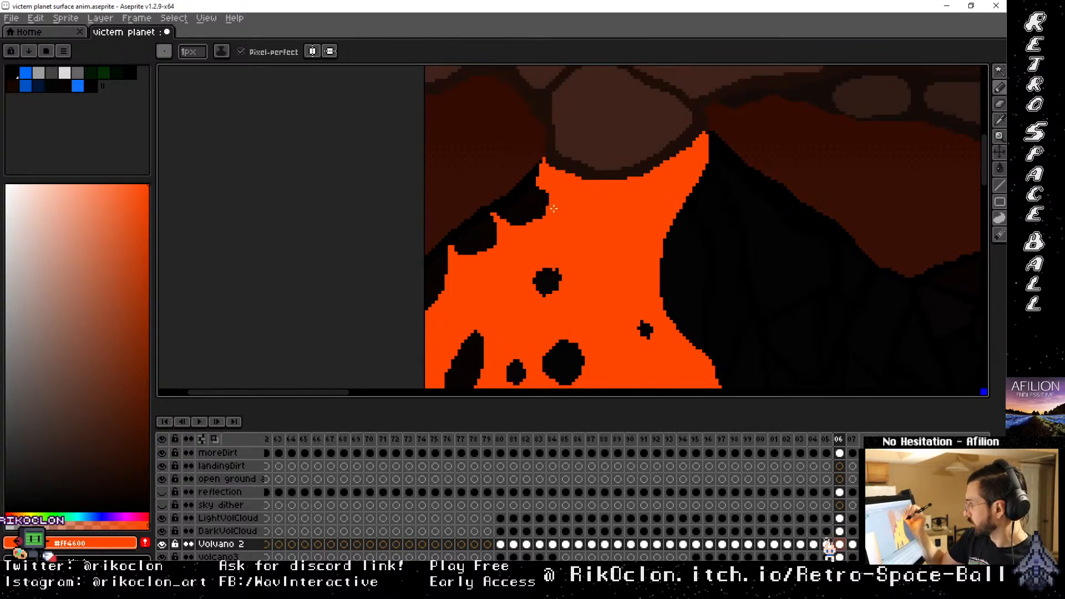
key("Left")
key("Right")
key("Left")
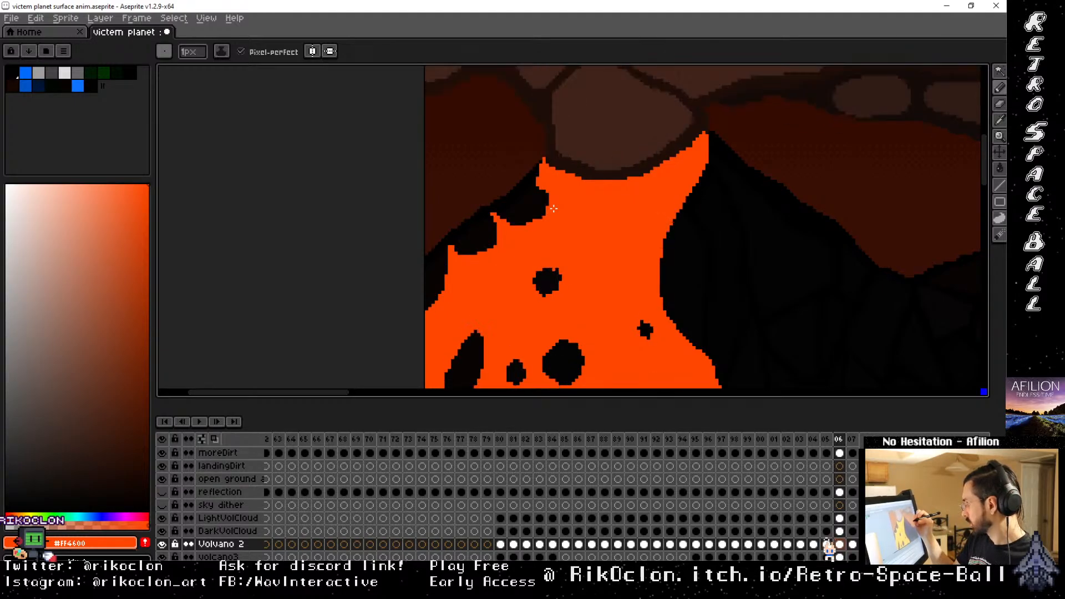
Copy all the orange lava from frame 06 and paste it in the same place on frame 07, then clear the selection
key("w")
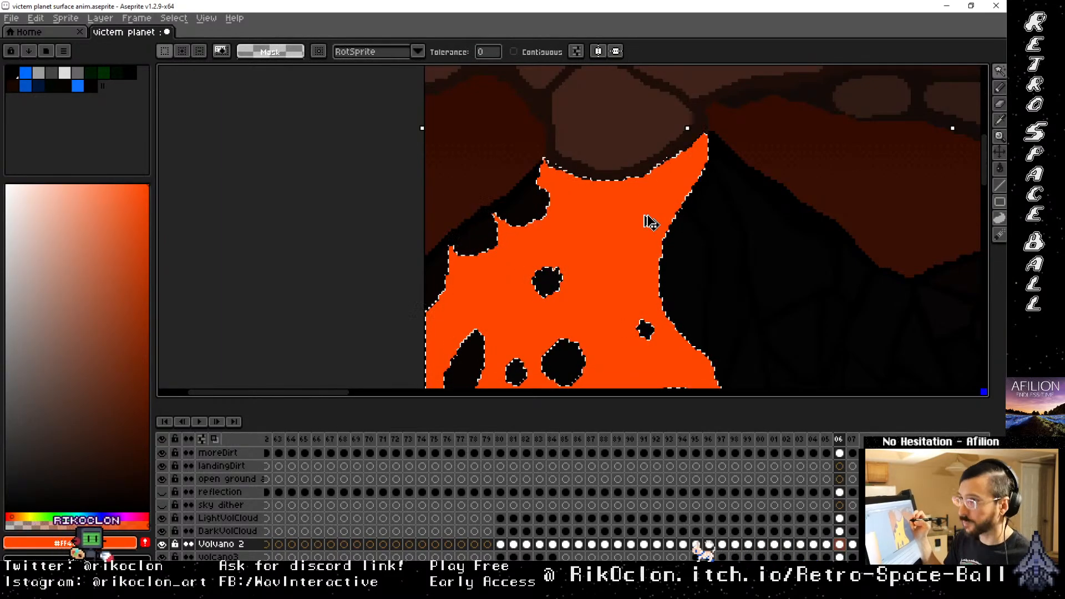
left_click(852, 439)
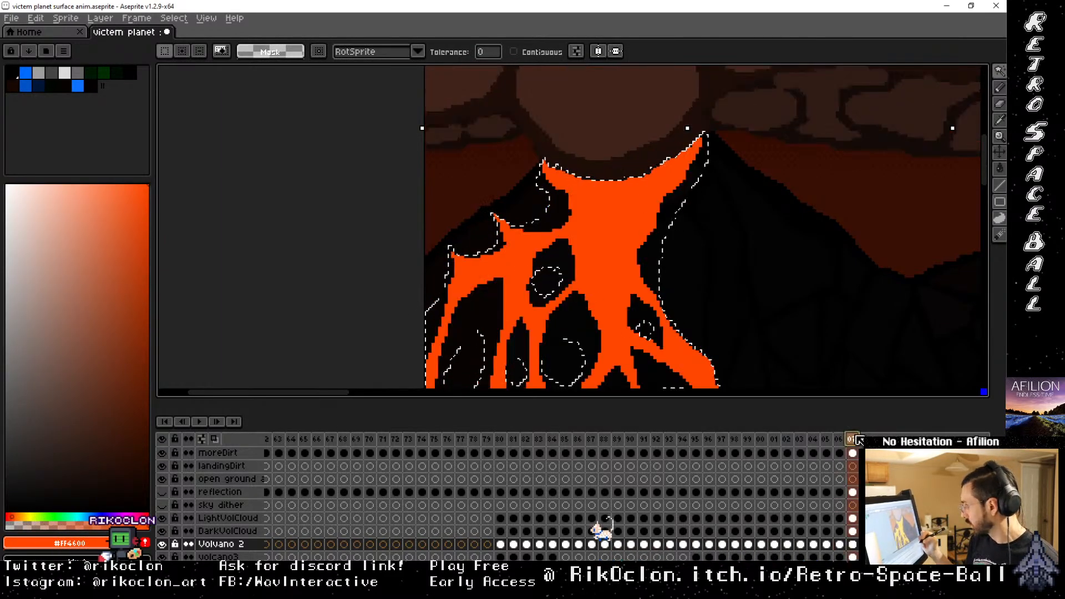
key("ctrl+v")
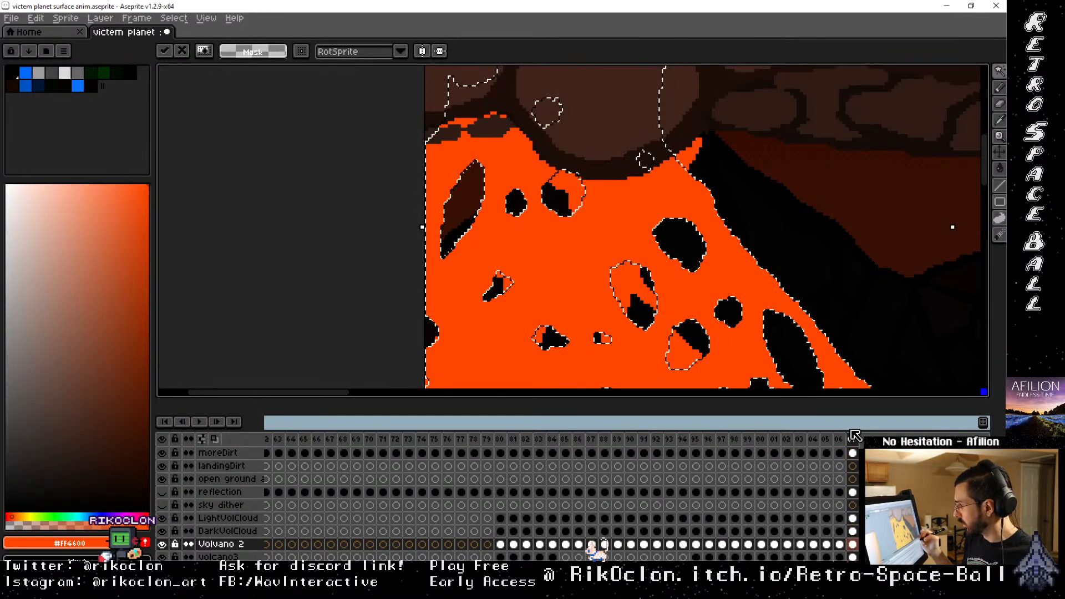
key("Escape")
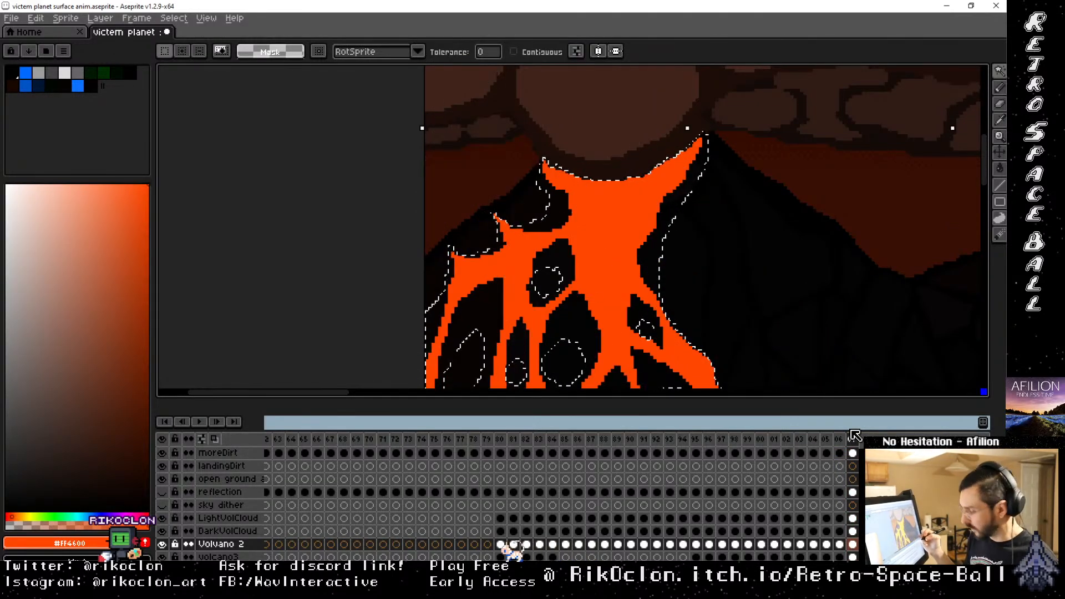
scroll(852, 432, "down", 2)
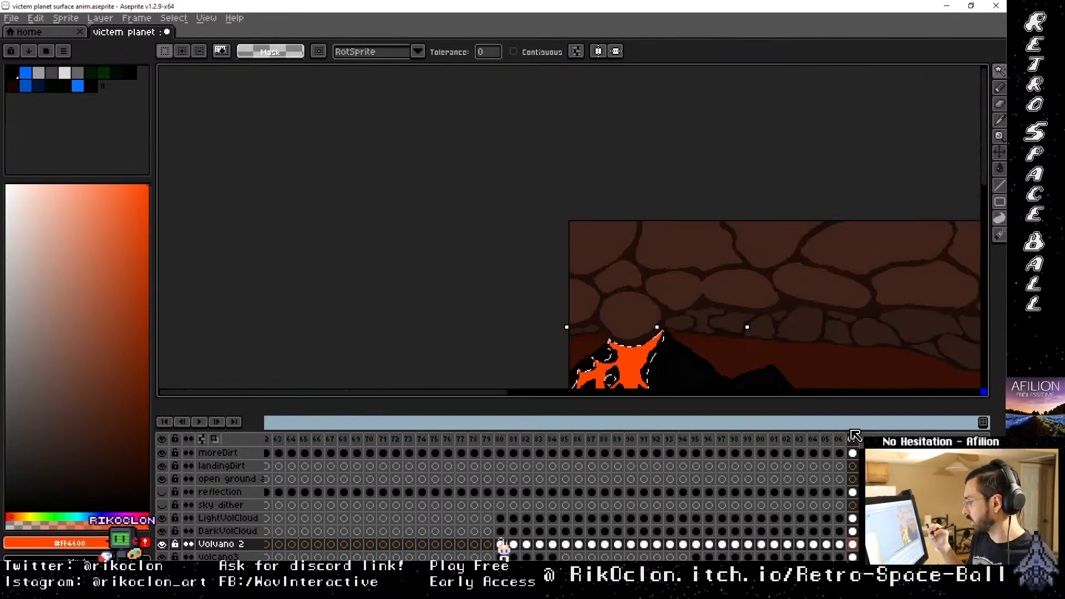
left_click_drag(802, 340, 683, 164)
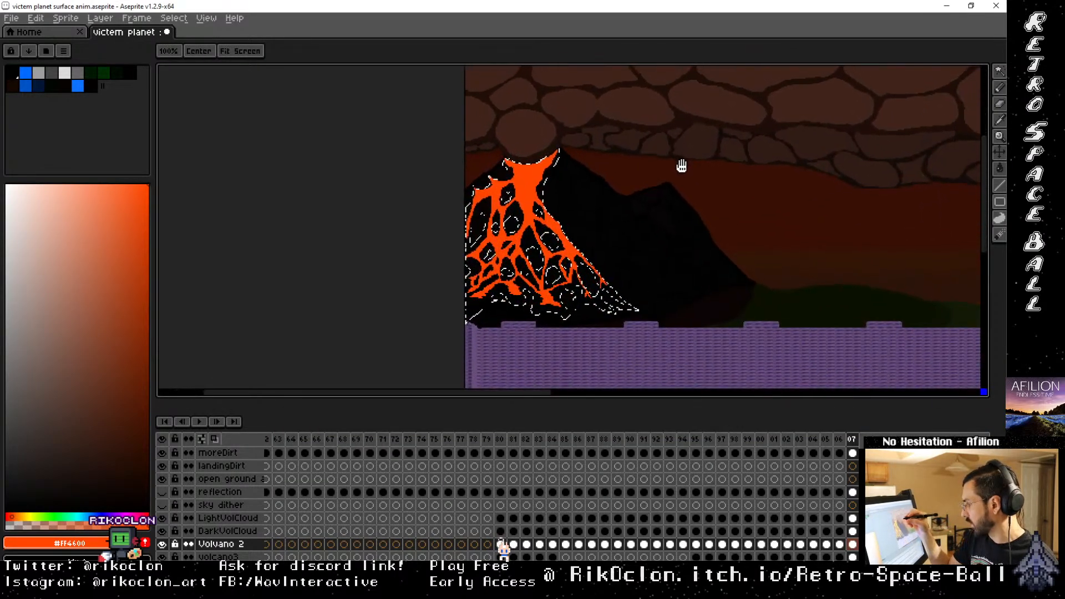
key("ctrl+v")
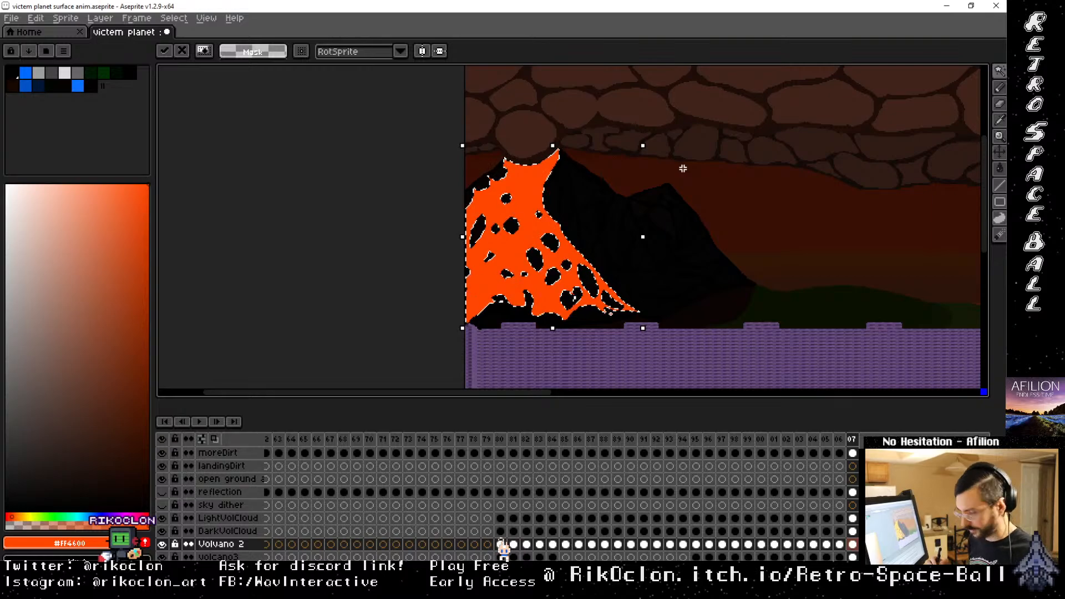
key("ctrl+d")
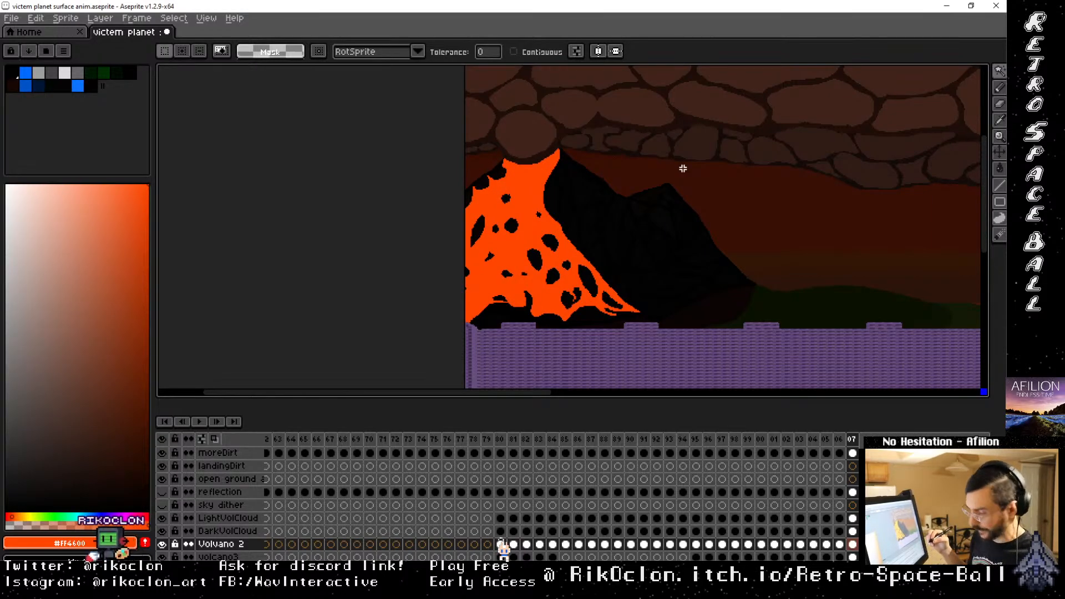
Extend the lava's lower-right tip in frame 07 with the 1px orange Pencil and shrink the dark holes beside it
scroll(683, 169, "up", 3)
left_click_drag(525, 333, 393, 299)
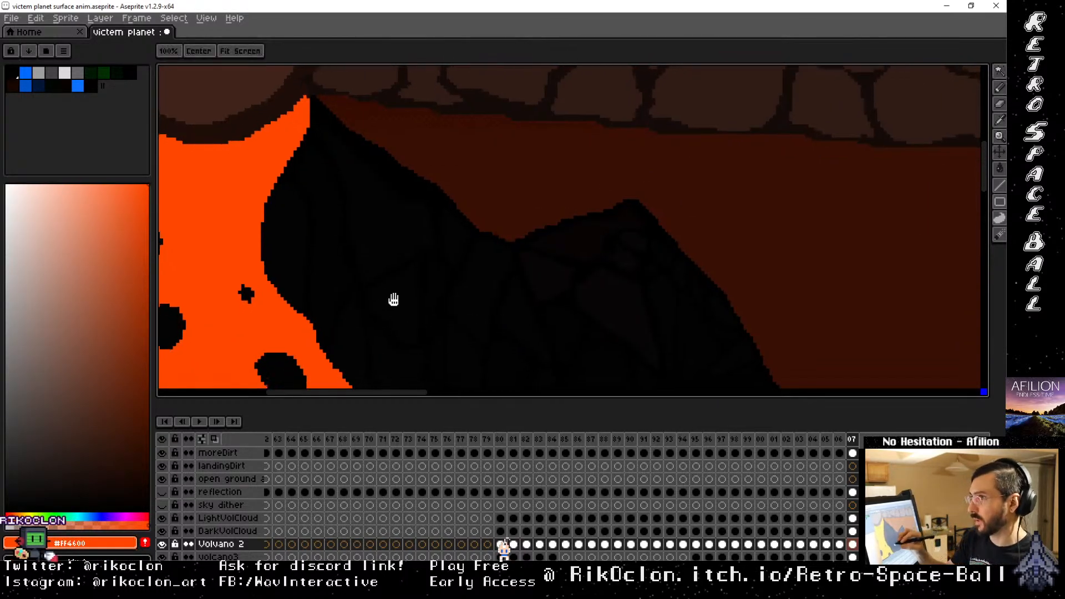
left_click_drag(376, 375, 623, 195)
left_click_drag(671, 294, 704, 190)
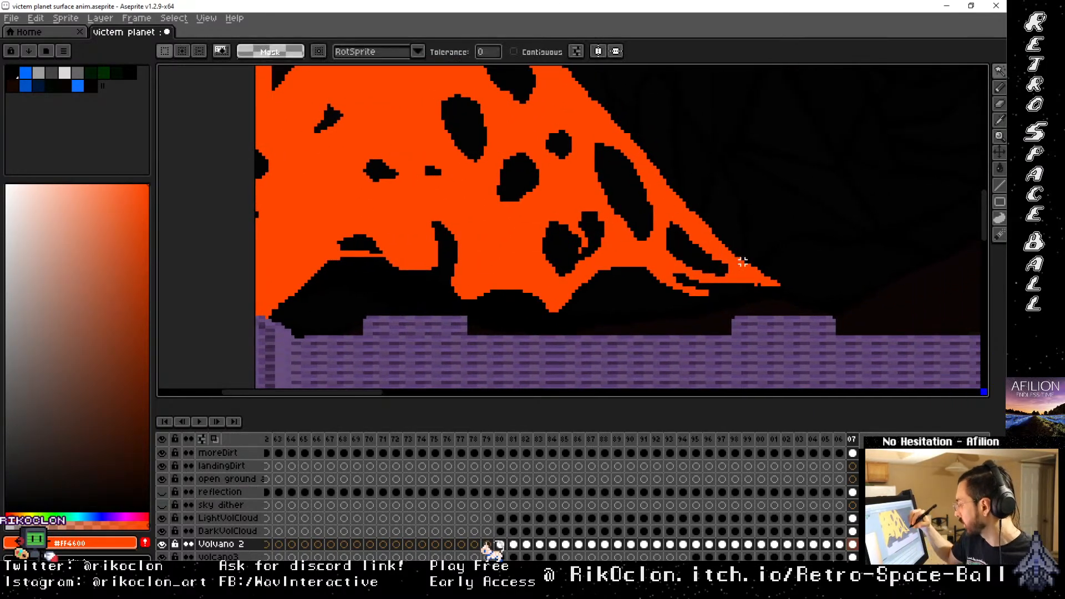
left_click(765, 284)
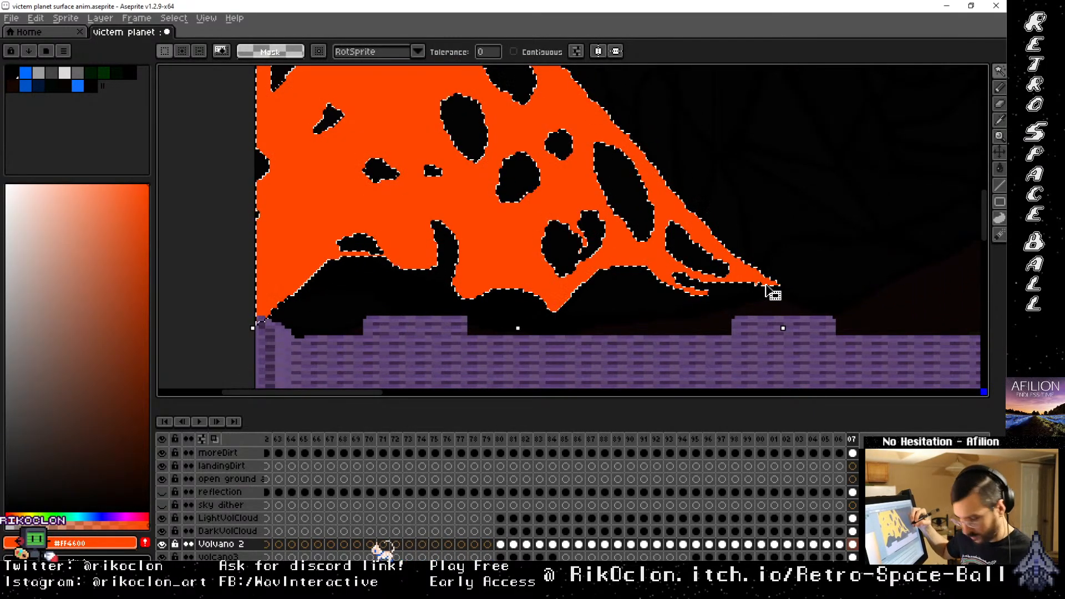
key("ctrl+d")
key("b")
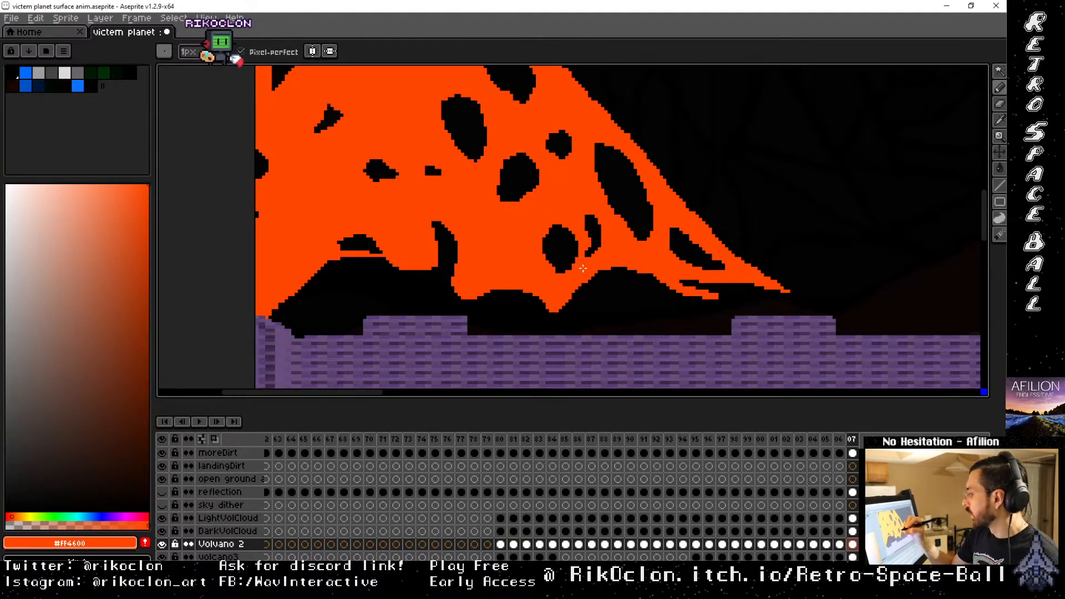
Extend frame 07's lower lava edge downward with orange, filling most of the narrow vertical gap and the small hole near the left foot
left_click_drag(590, 231, 710, 223)
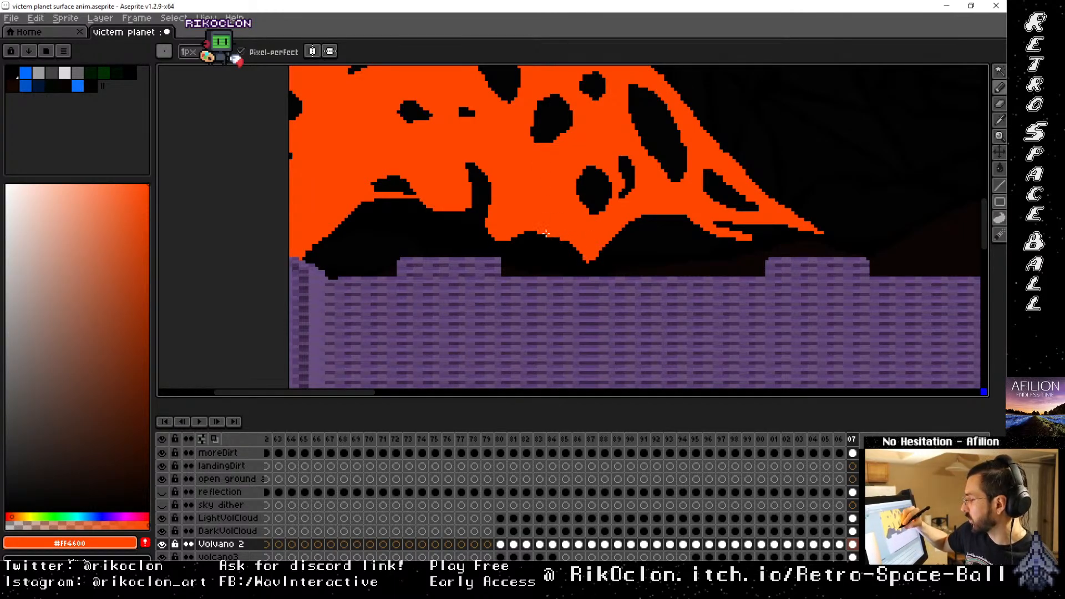
mouse_move(527, 239)
left_mouse_down()
mouse_move(476, 238)
mouse_move(483, 197)
mouse_move(469, 165)
mouse_move(489, 197)
mouse_move(487, 180)
left_mouse_up()
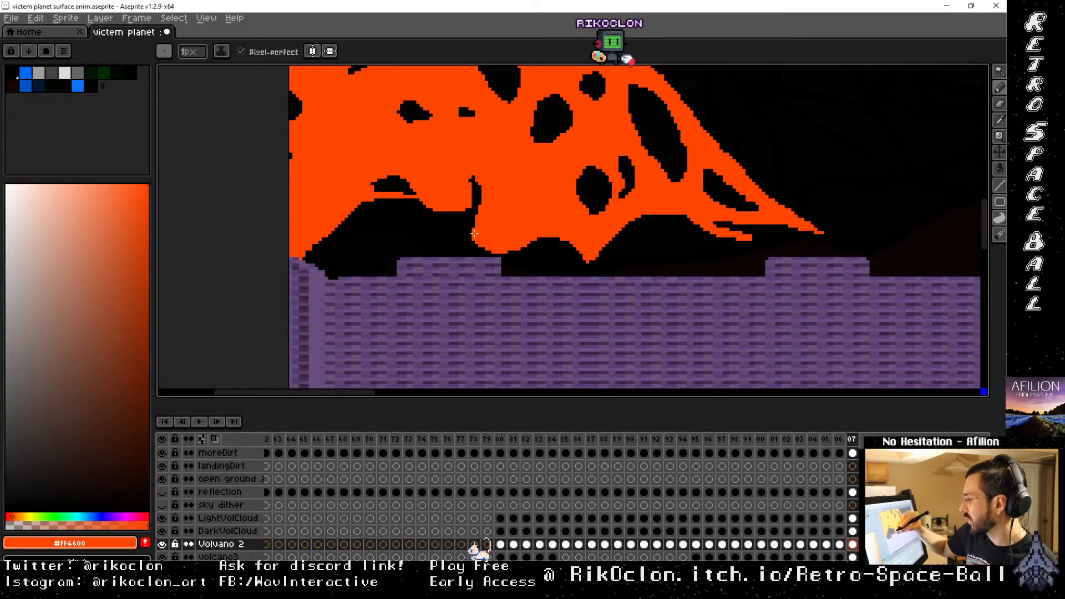
mouse_move(480, 207)
left_mouse_down()
mouse_move(471, 179)
mouse_move(470, 207)
left_mouse_up()
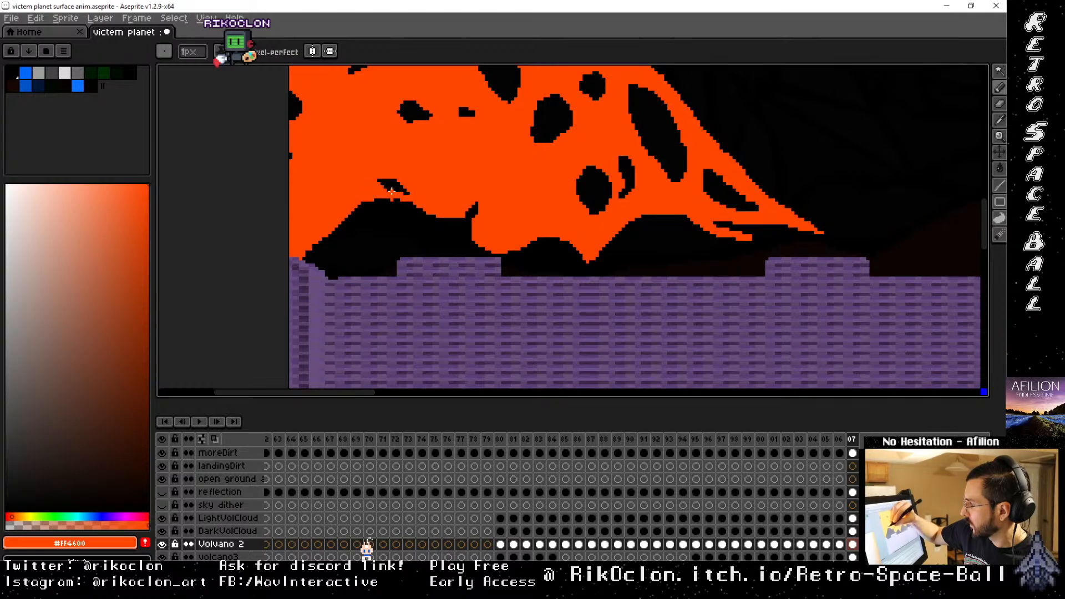
left_click_drag(413, 165, 678, 229)
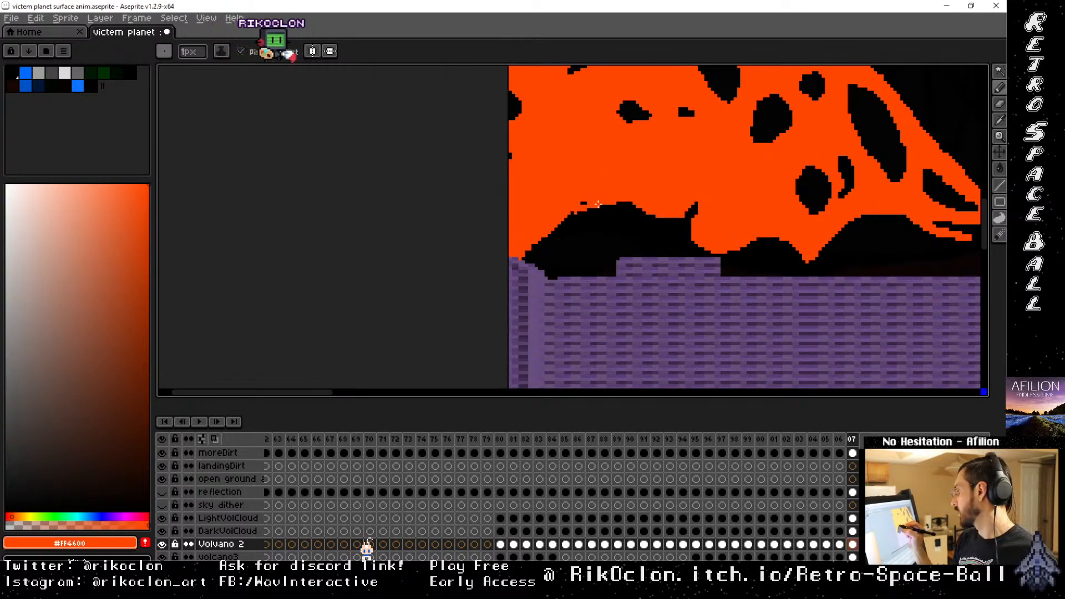
mouse_move(599, 204)
left_mouse_down()
mouse_move(581, 205)
mouse_move(528, 259)
mouse_move(538, 245)
left_mouse_up()
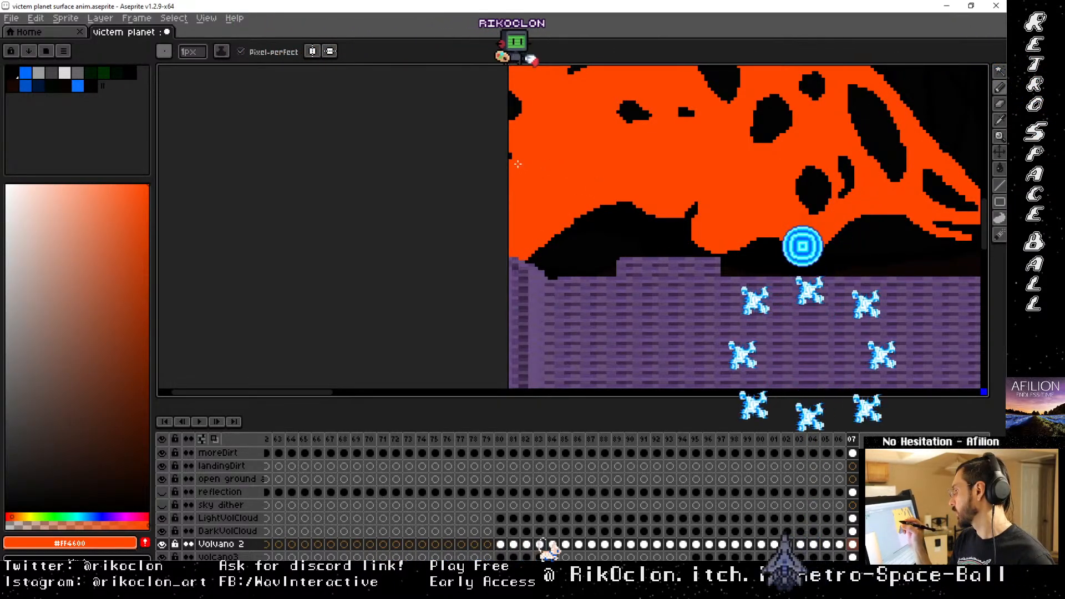
Compare the lava's lower edge and the dark holes above it across frames 05, 06 and 07
key("comma")
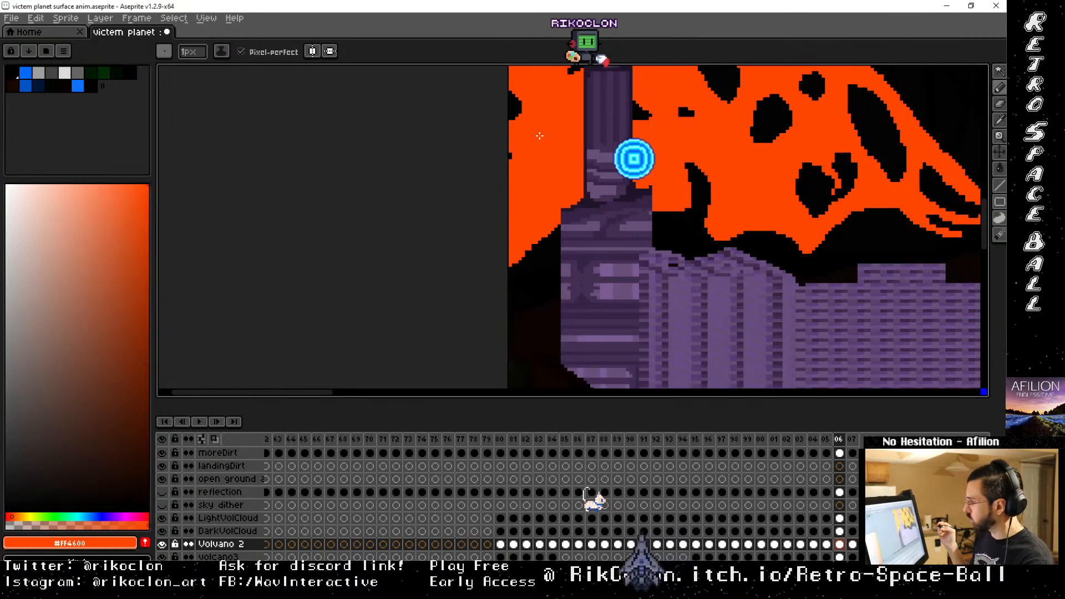
key("Right")
key("Left")
key("Left")
key("Left")
key("Right")
key("Right")
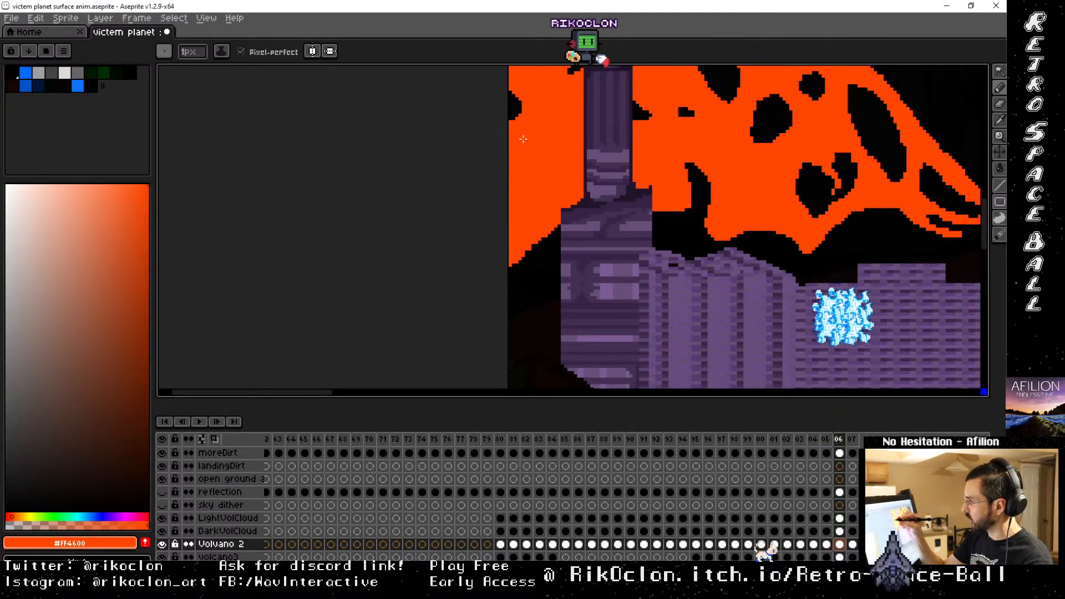
key("Left")
key("Left")
key("Right")
key("Right")
key("Right")
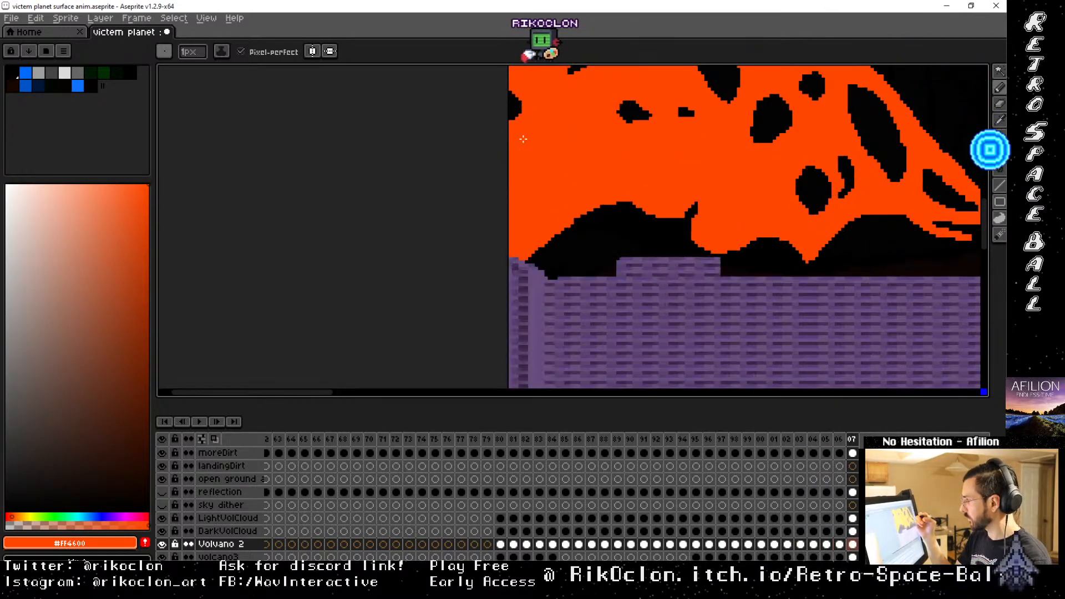
key("Return")
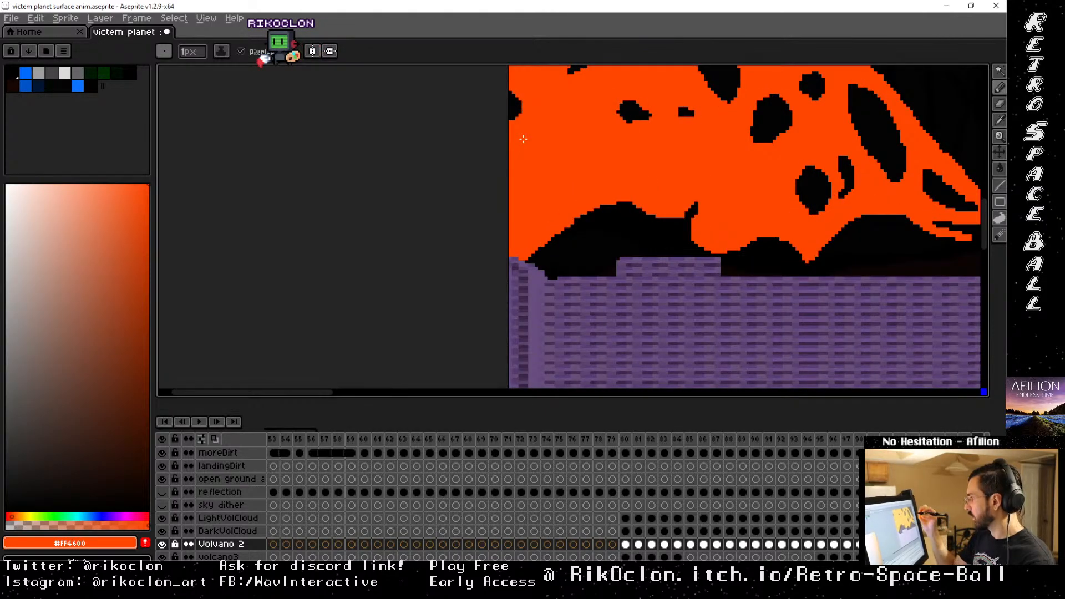
Shrink the small dark holes in the middle of the lava slope on frame 07 with the 1px orange Pencil
left_click_drag(687, 111, 634, 226)
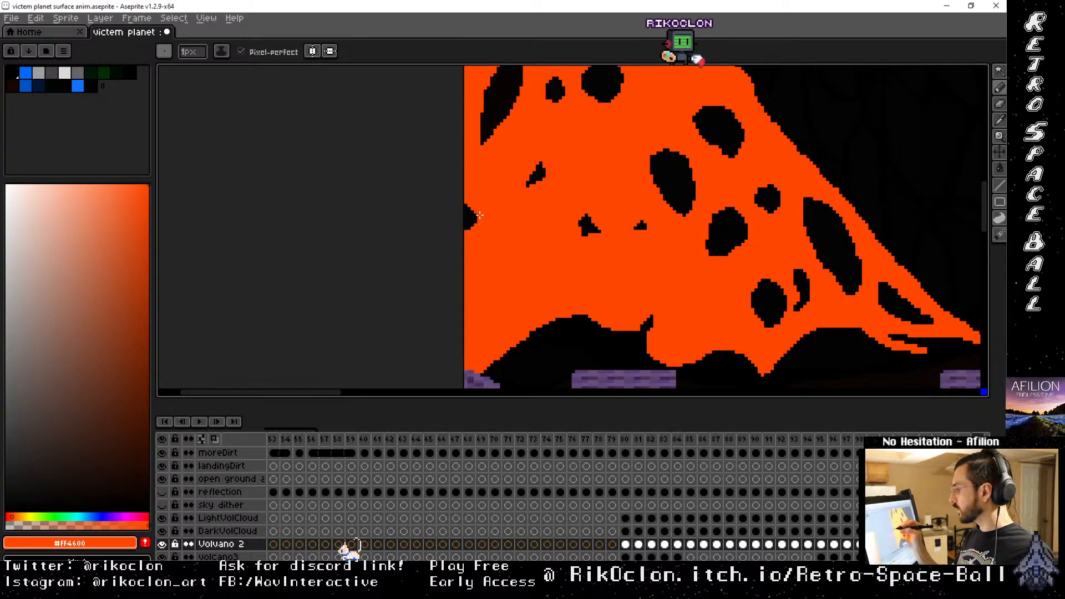
left_click_drag(714, 151, 634, 236)
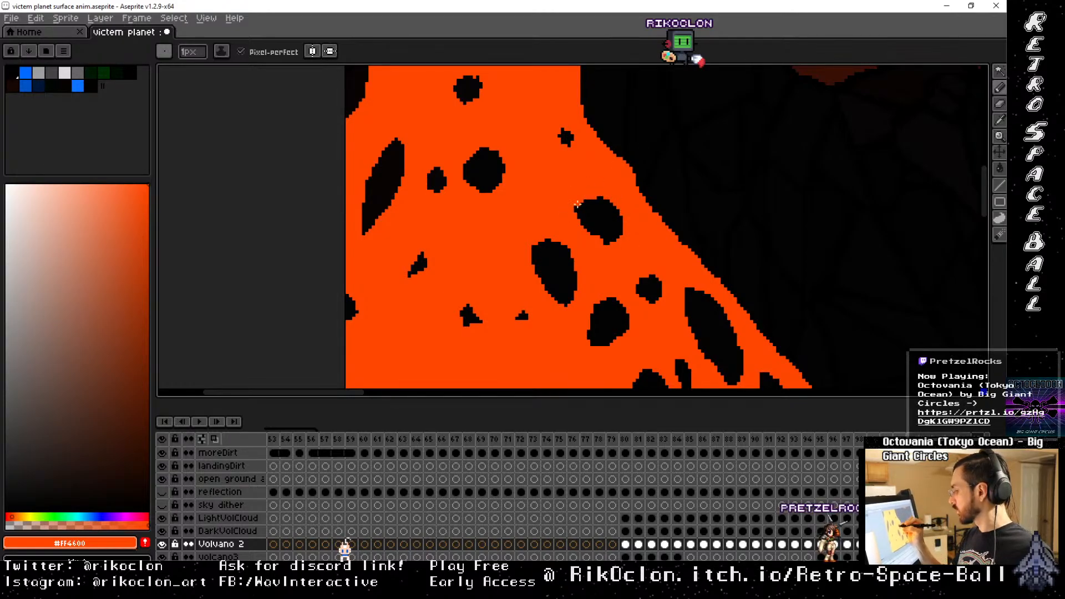
left_click_drag(579, 205, 585, 112)
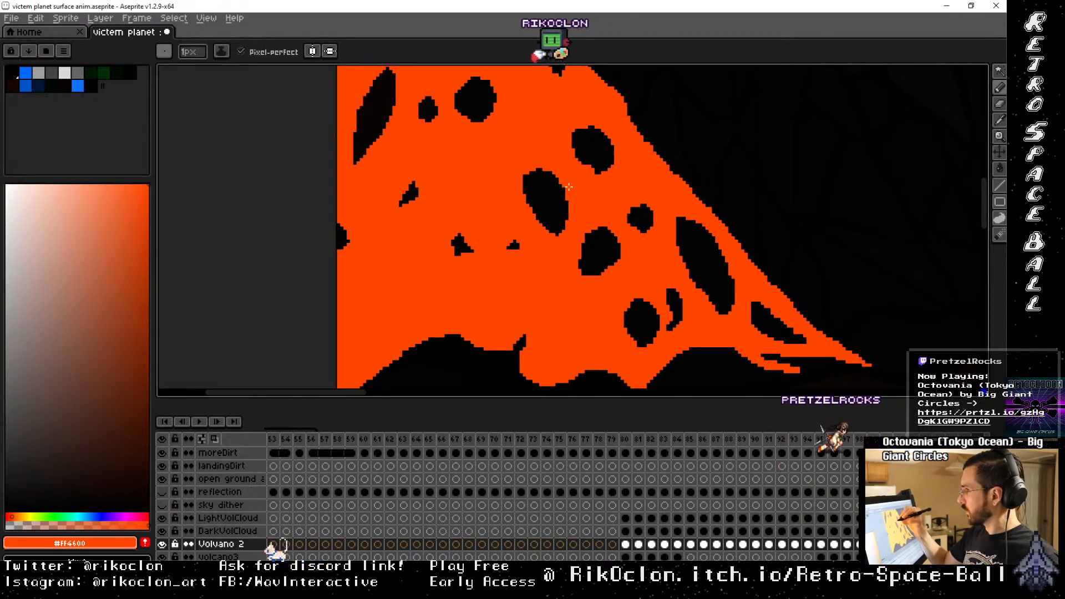
mouse_move(552, 191)
left_mouse_down()
mouse_move(601, 193)
mouse_move(576, 178)
mouse_move(575, 195)
left_mouse_up()
left_click_drag(688, 221, 670, 164)
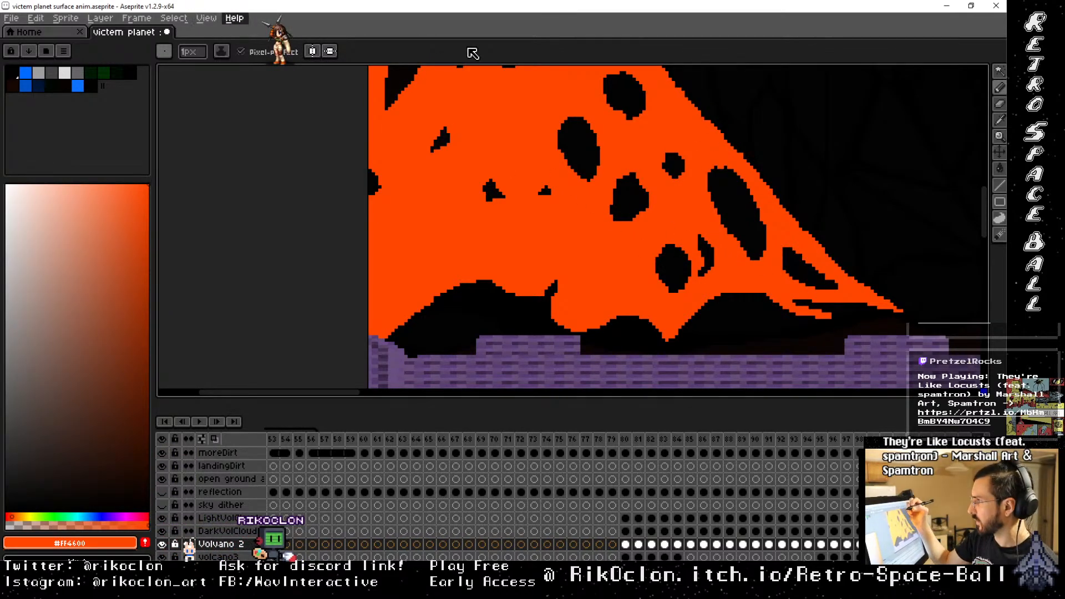
Compare the lower lava slope on frame 07 with the preceding frames, checking its bottom edge and lower-right tip
key("Left")
key("Right")
key("Right")
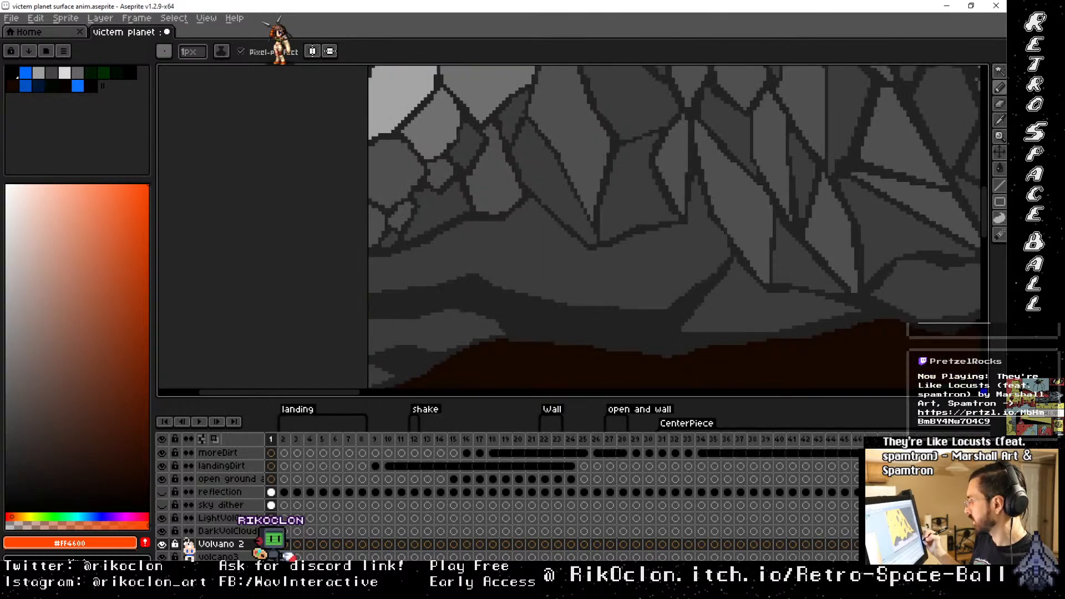
key("Left")
key("Left")
key("Left")
key("Right")
key("Right")
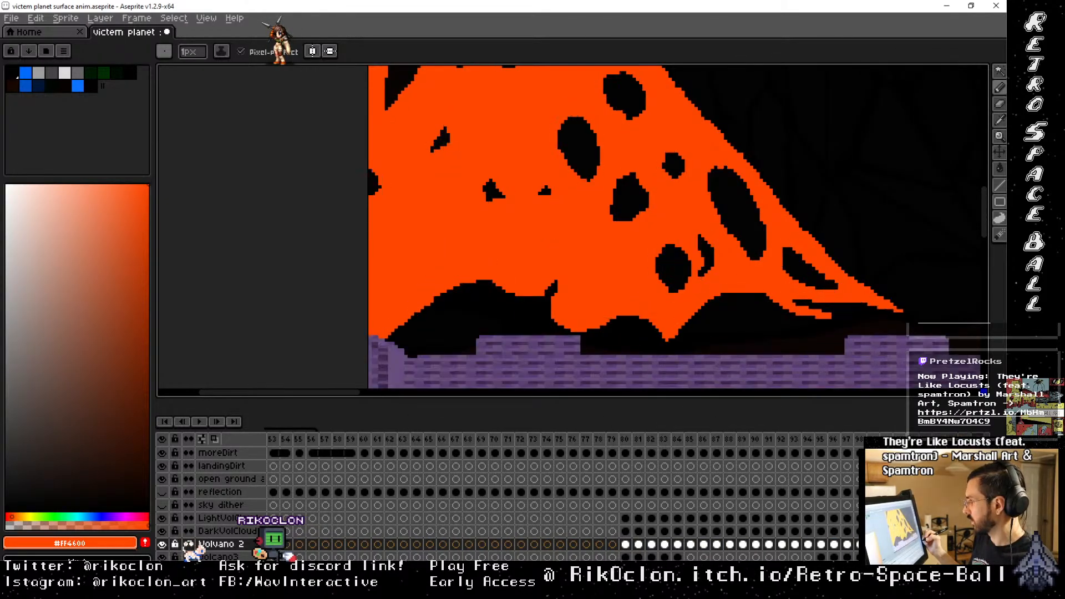
key("Left")
key("Left")
key("Right")
key("Right")
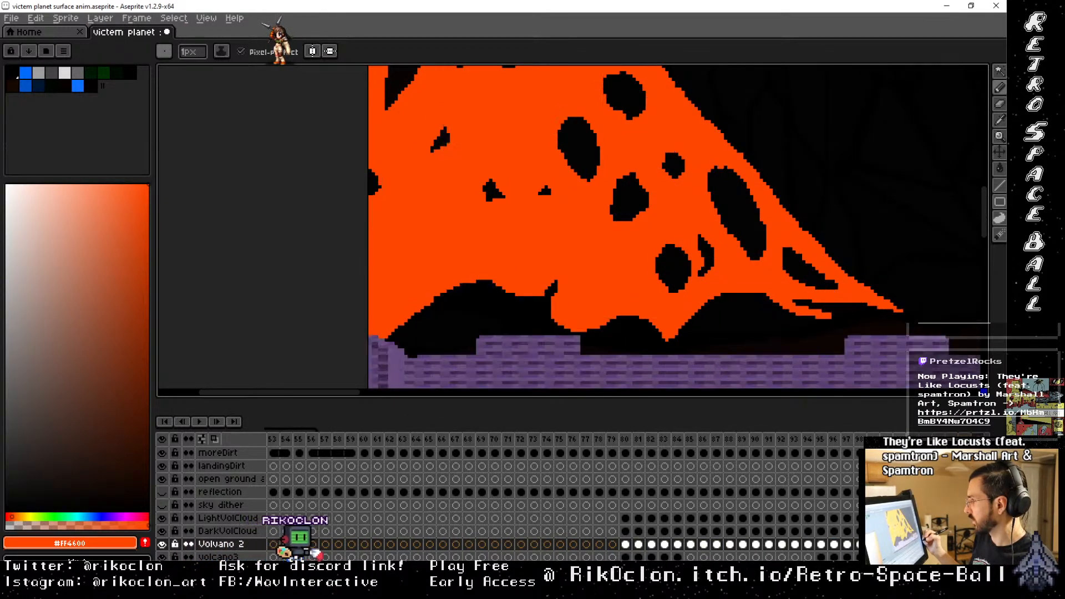
key("Left")
key("Right")
Compare the dark holes along the middle and right side of the lava slope between frames 06 and 07
scroll(668, 307, "up", 2)
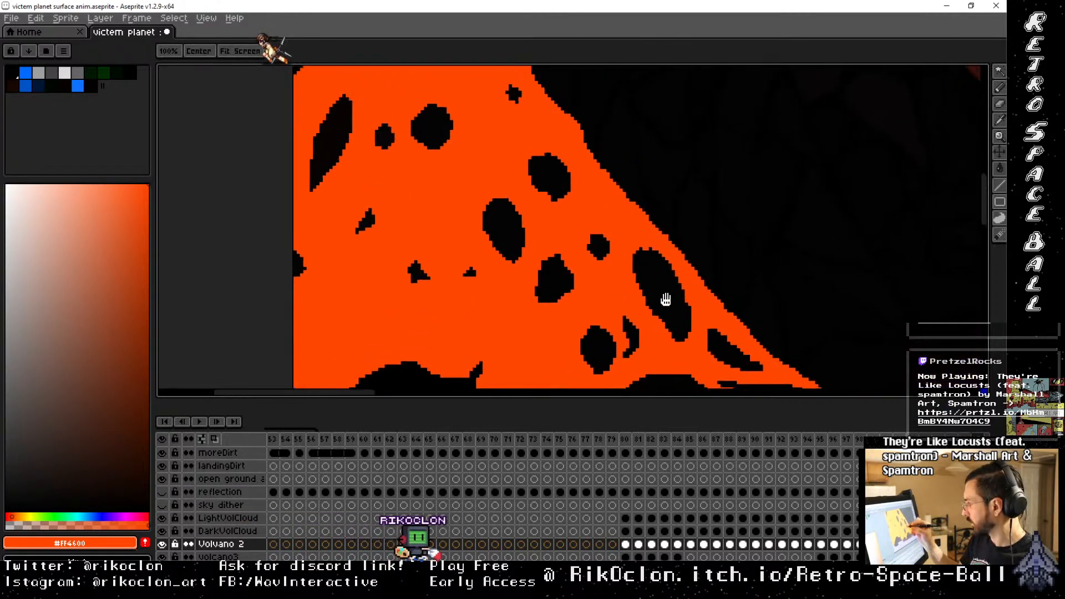
key("Left")
key("Right")
key("Left")
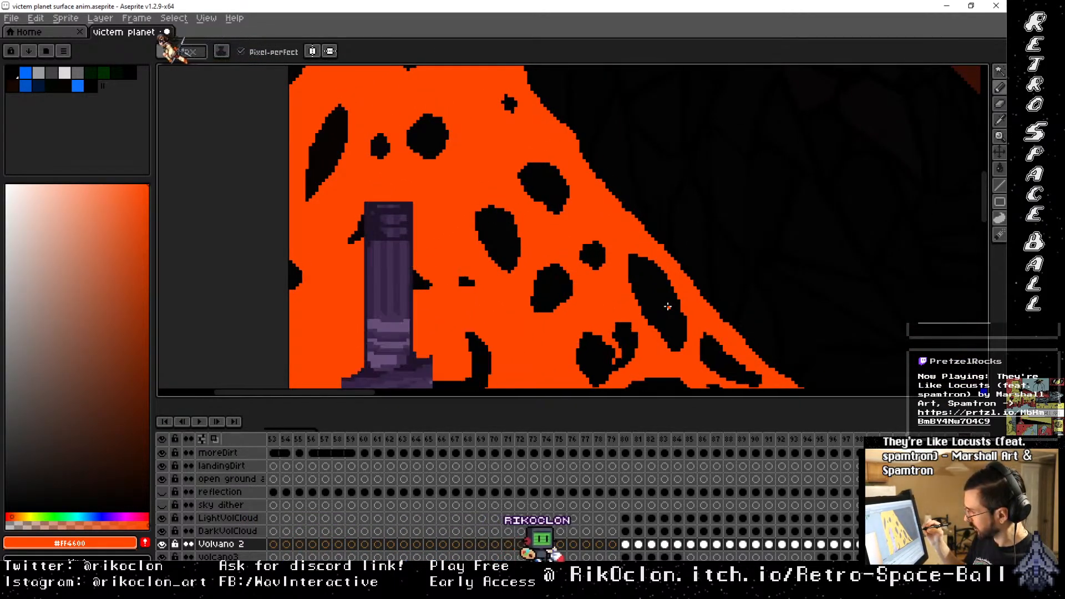
key("Right")
key("Left")
key("Right")
key("Right")
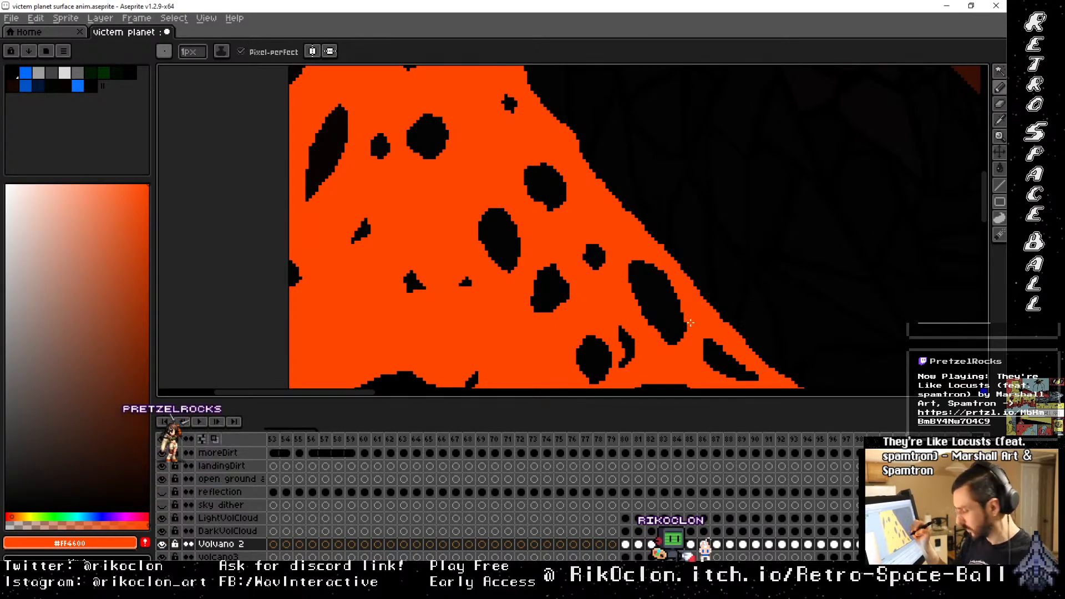
key("Left")
key("Right")
key("Left")
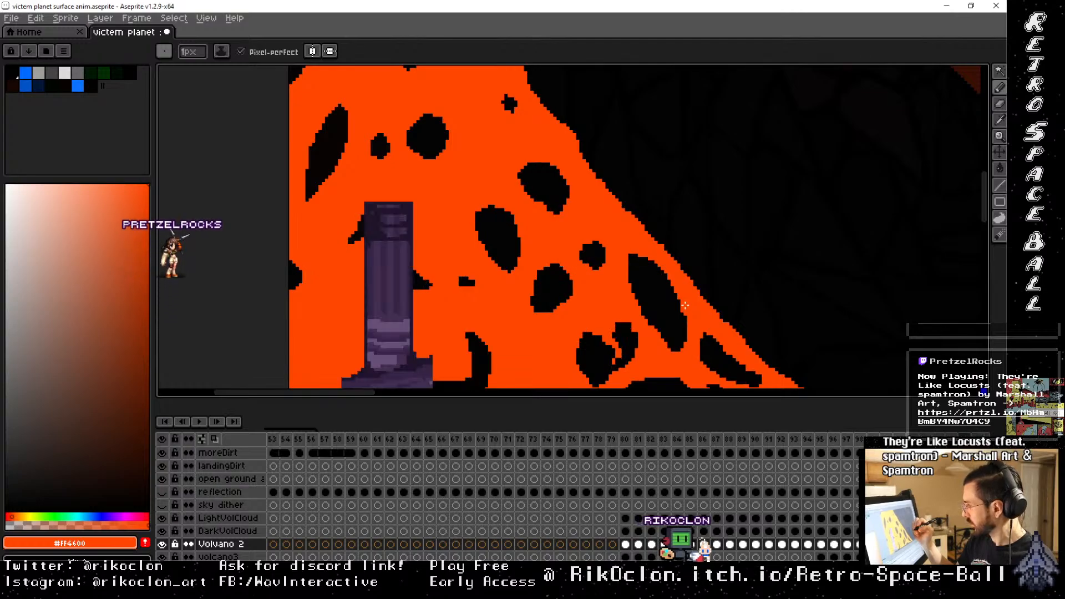
key("Right")
key("Left")
key("Right")
Shrink the dark holes on the upper slope and below the crater in frame 07 with orange pixels
key("space")
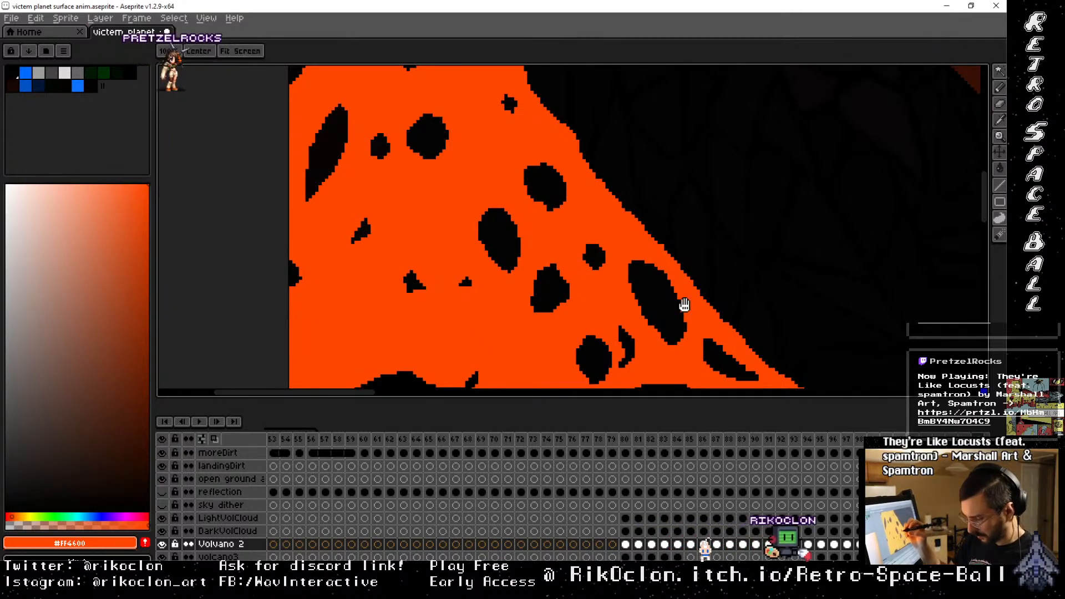
left_click_drag(495, 194, 672, 285)
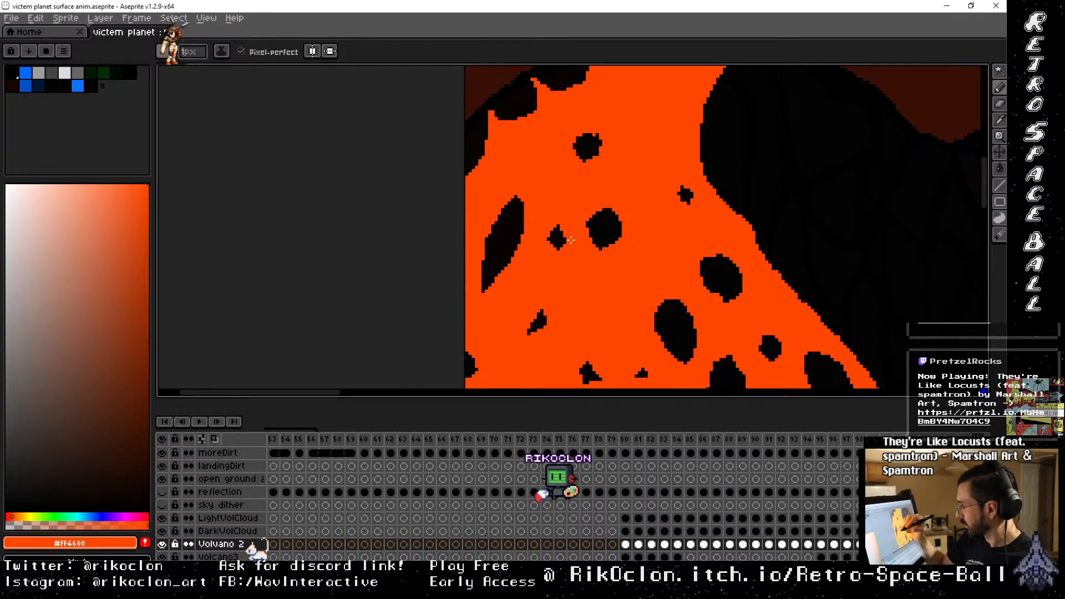
left_click_drag(562, 243, 629, 204)
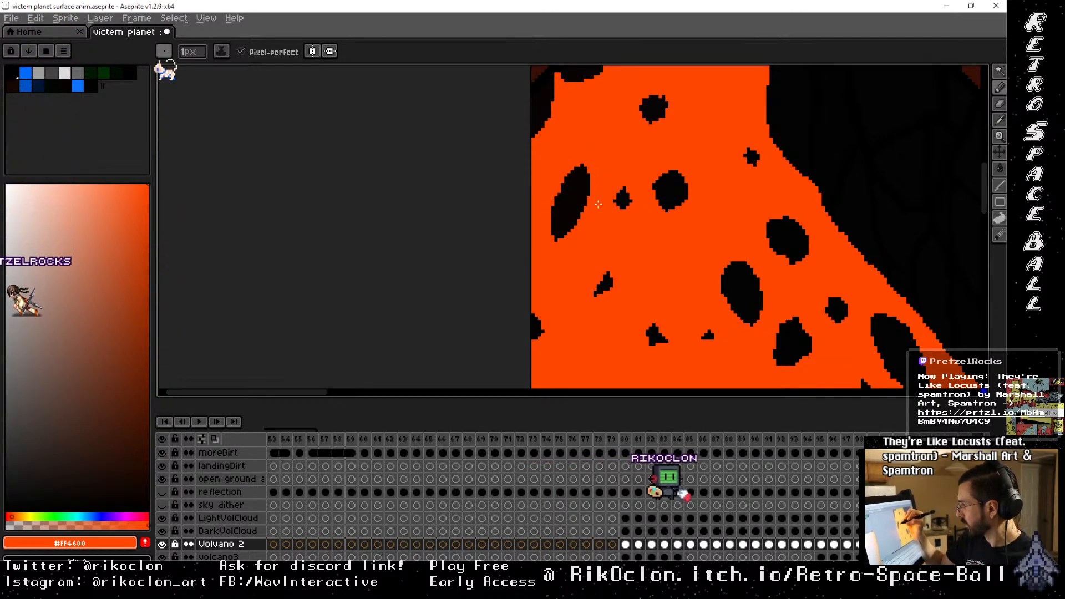
left_click_drag(656, 138, 599, 181)
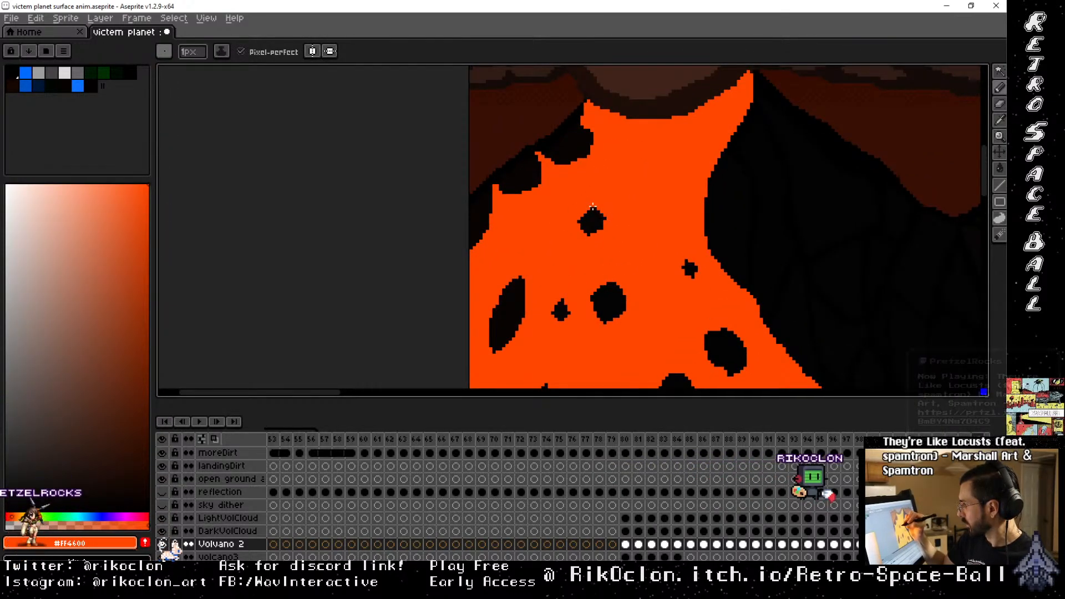
left_click_drag(563, 191, 617, 230)
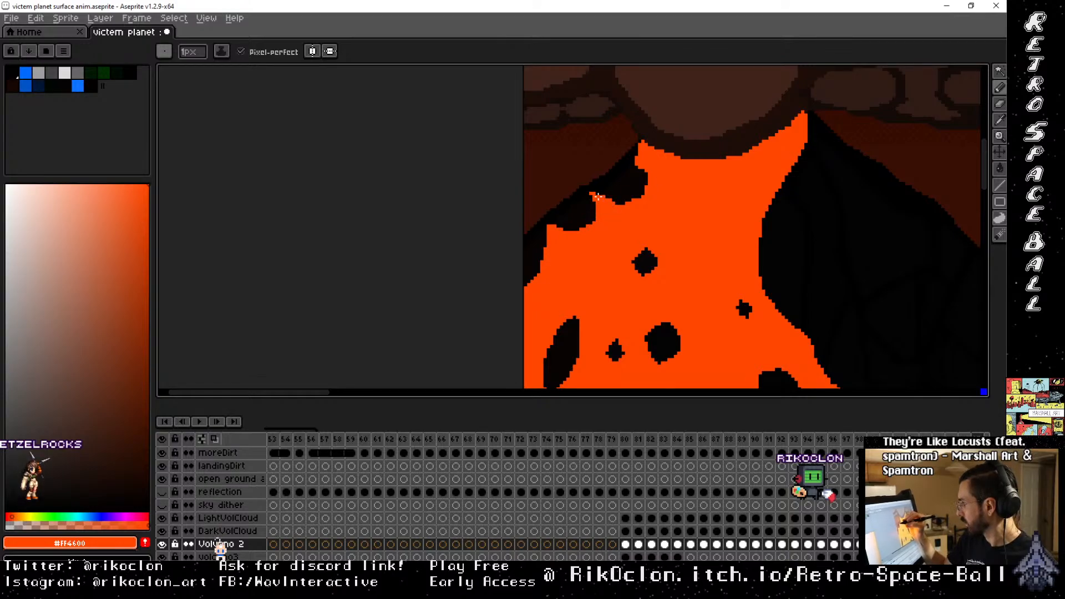
left_click_drag(787, 164, 690, 147)
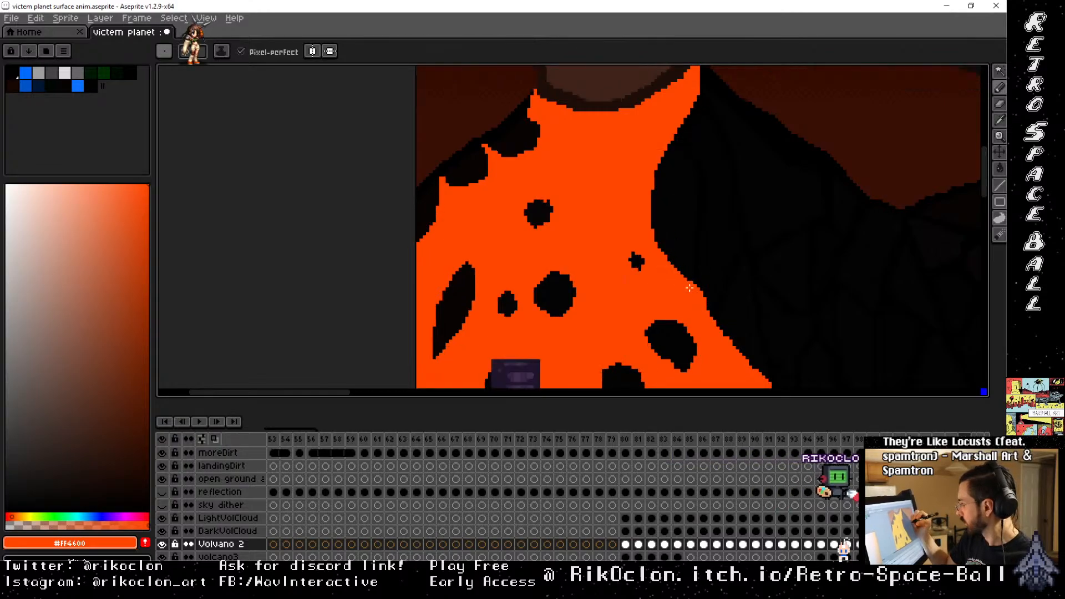
left_click_drag(740, 328, 683, 189)
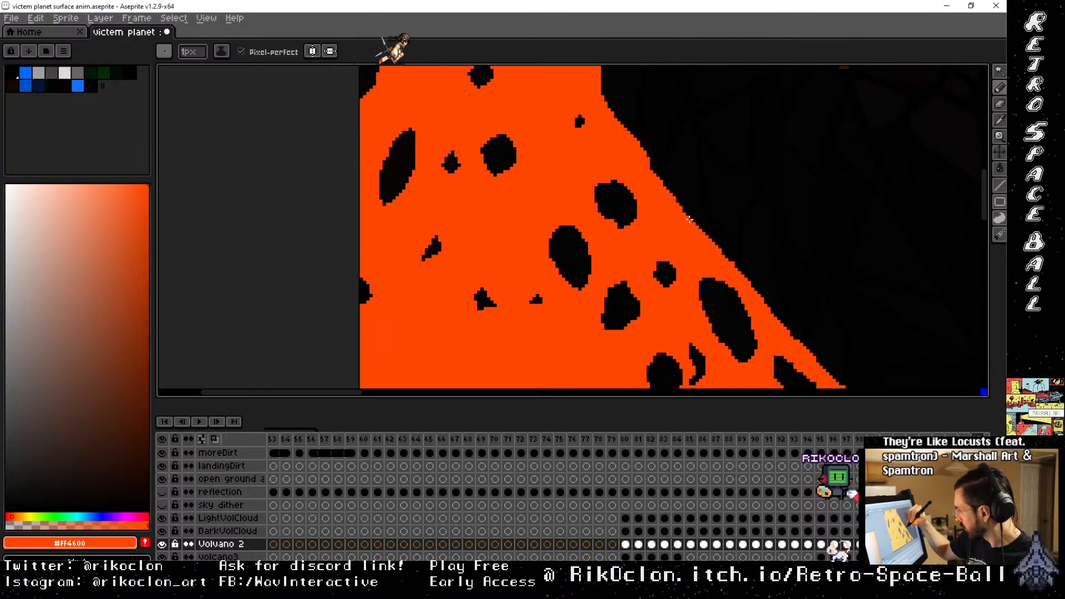
left_click_drag(753, 278, 639, 181)
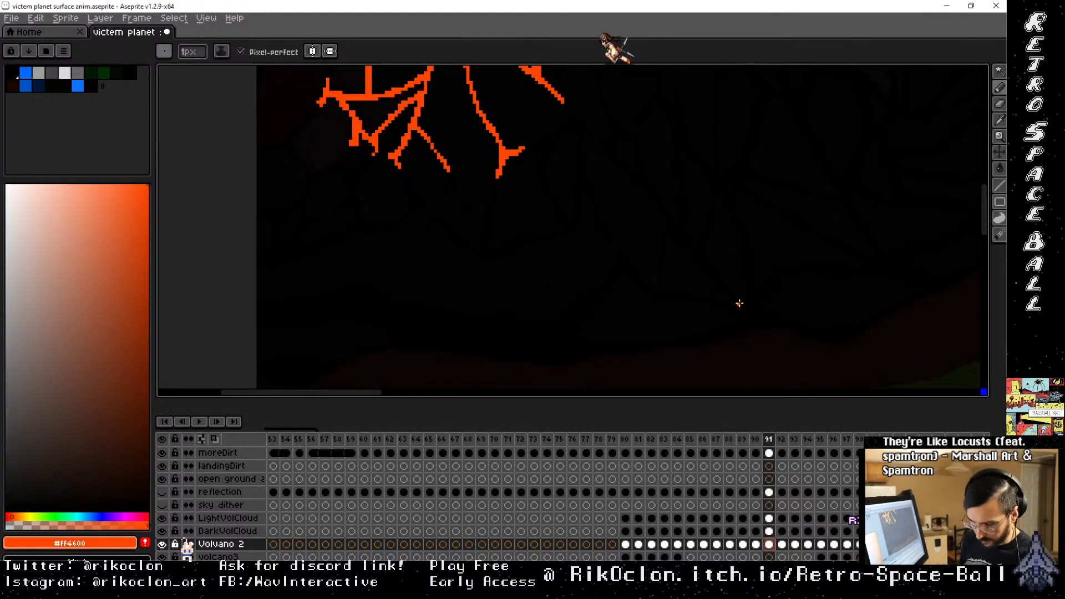
Play the animation from the first frame with the volcano and clouds in view
scroll(739, 303, "down", 2)
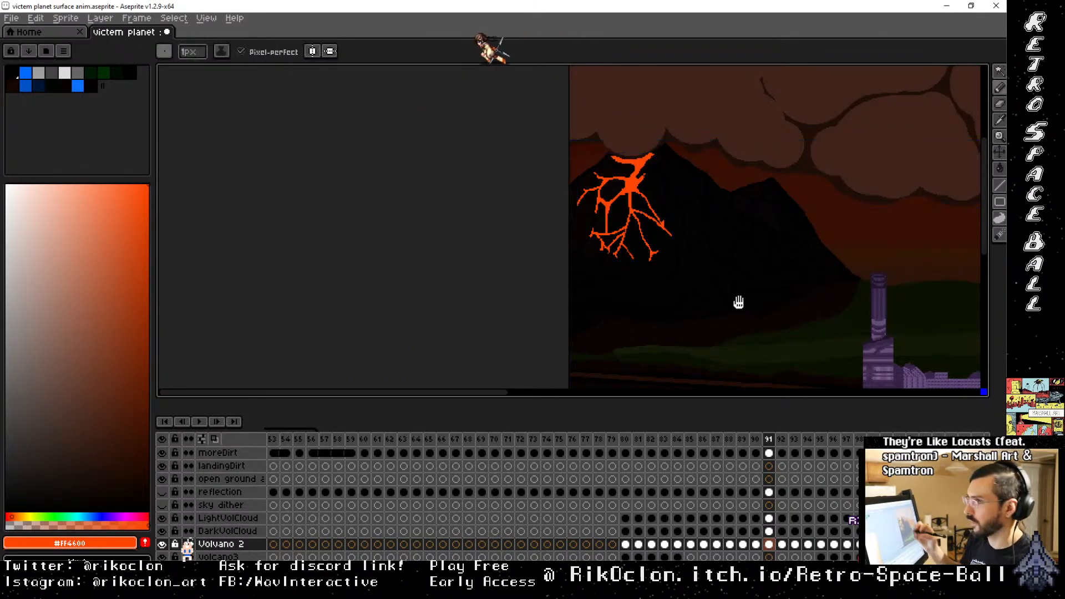
left_click_drag(714, 184, 530, 239)
mouse_move(687, 214)
left_mouse_down()
mouse_move(661, 249)
mouse_move(685, 228)
left_mouse_up()
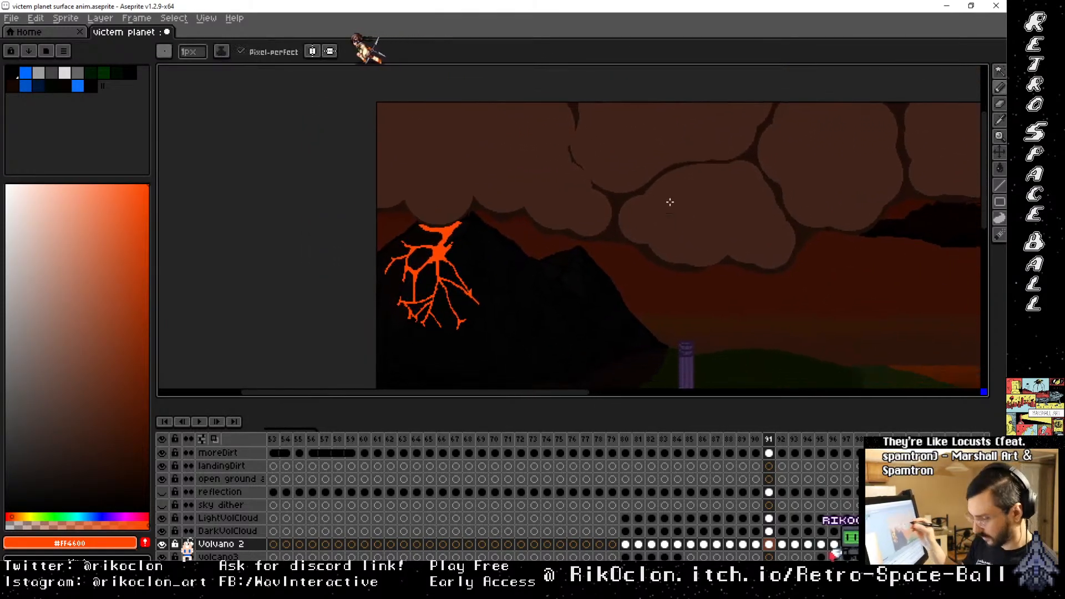
left_click(165, 423)
left_click(204, 421)
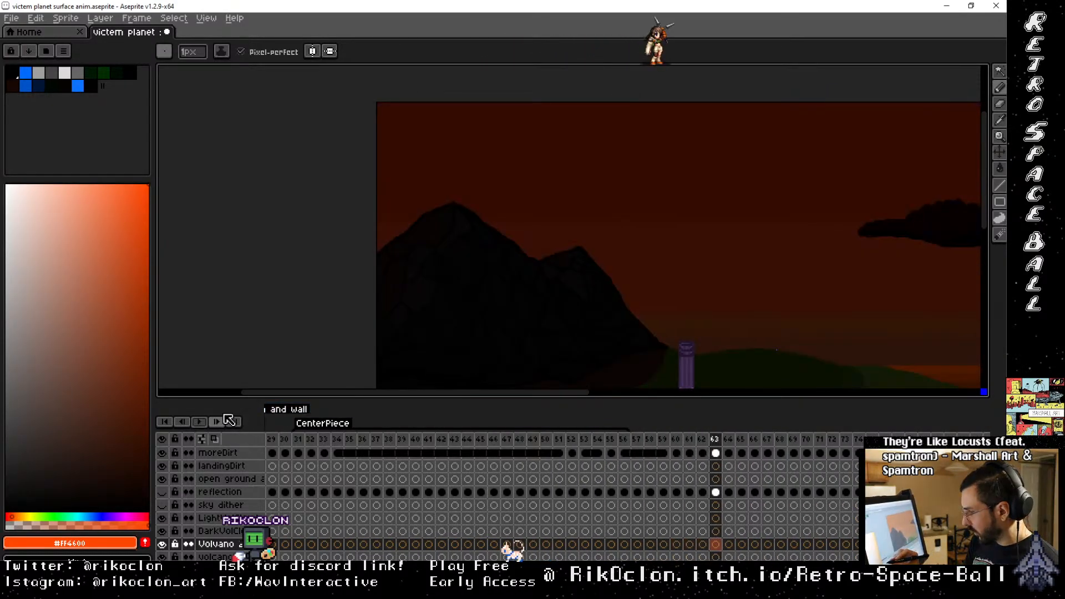
Look through the timeline's smoke, explosion and wall layers and review the animation's playback
left_click_drag(478, 491, 444, 518)
left_click_drag(442, 469, 537, 502)
left_click_drag(449, 451, 515, 524)
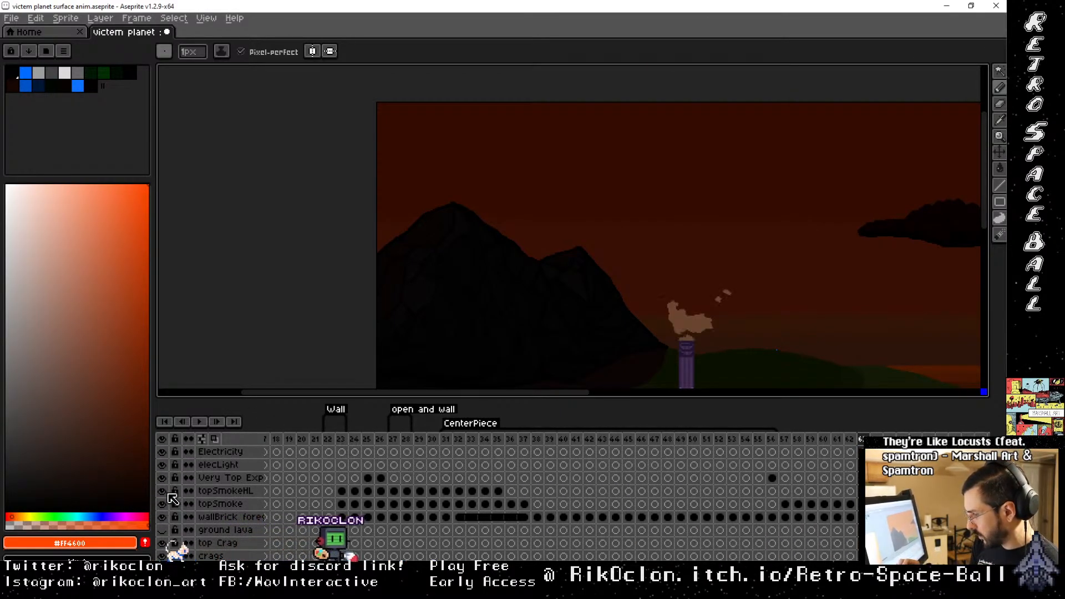
left_click(202, 422)
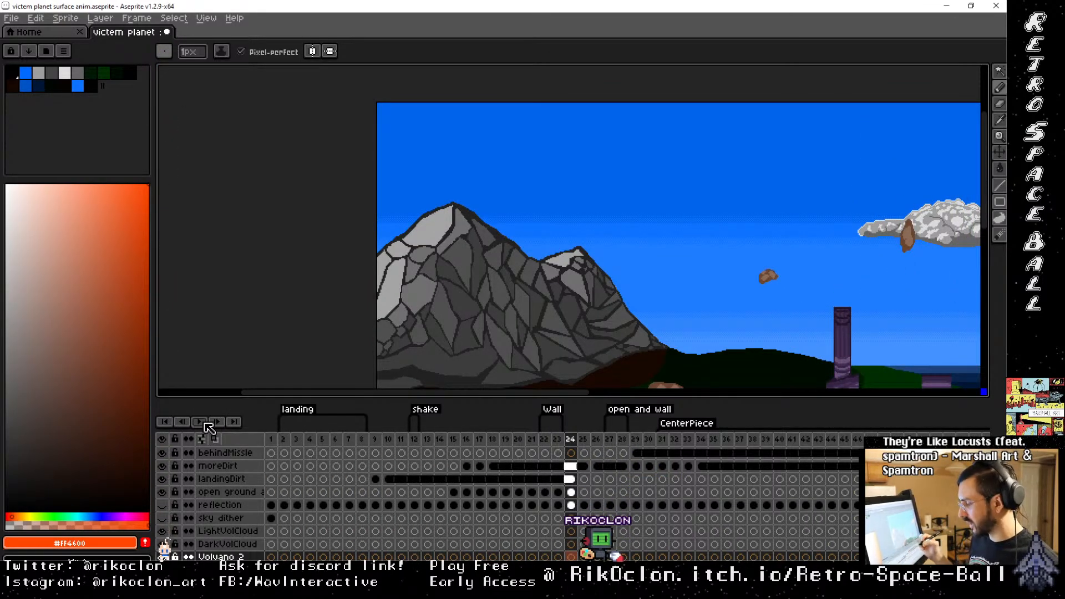
scroll(222, 552, "up", 15)
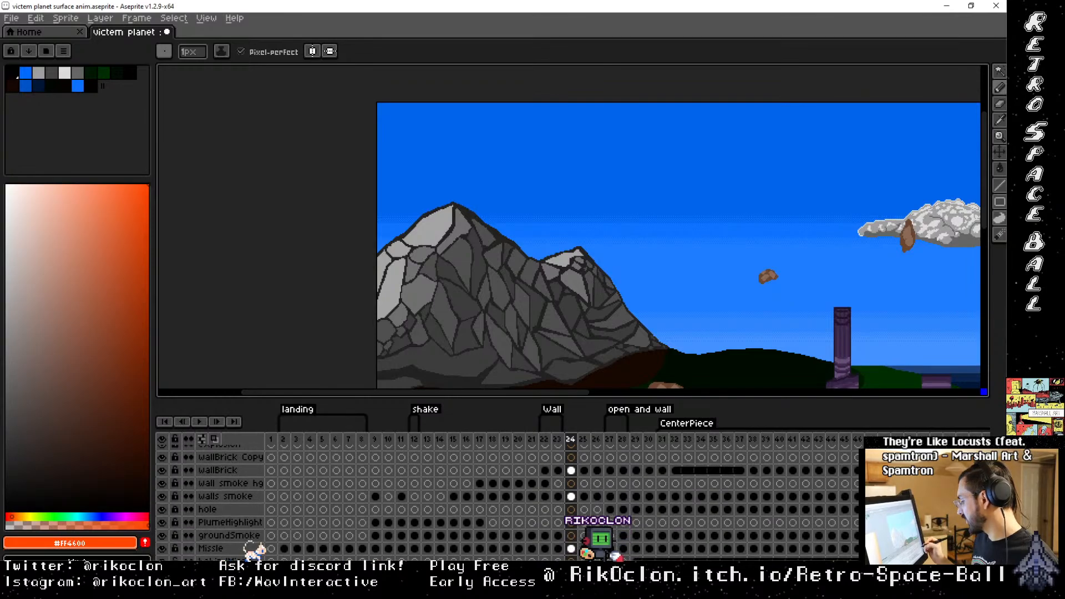
scroll(233, 499, "down", 5)
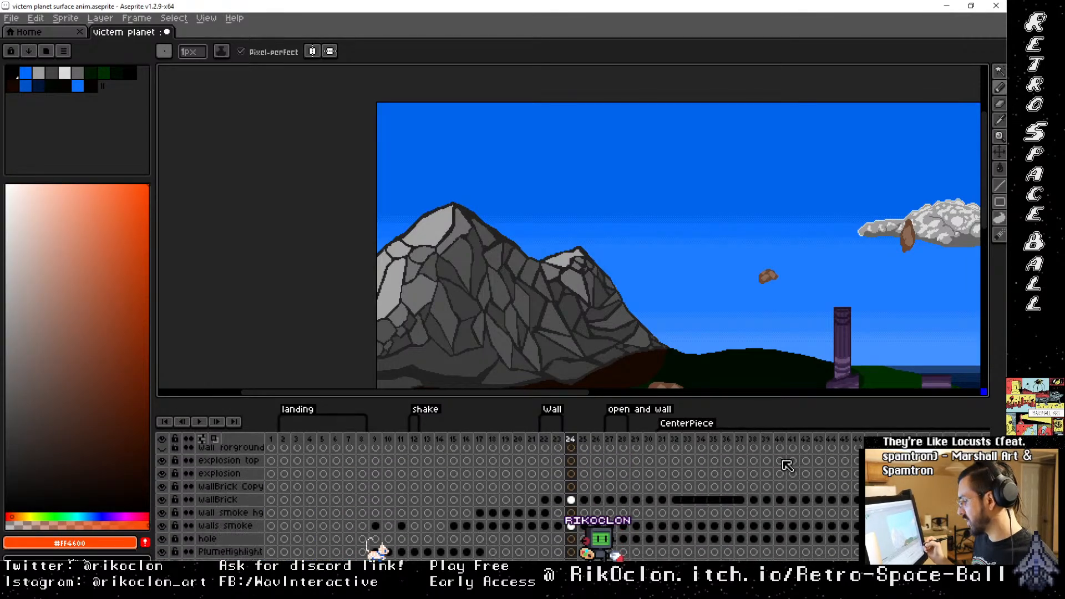
Select frames 24 to 57 and inspect the pillar area, switching the Sky layer's visibility off and back on
left_click_drag(570, 442, 859, 447)
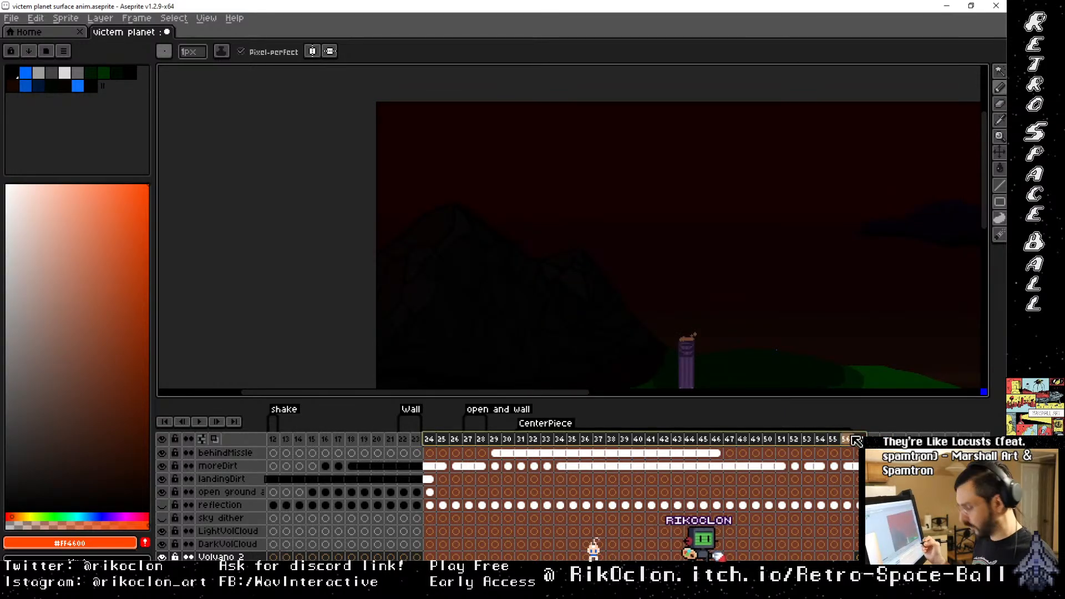
scroll(858, 441, "up", 2)
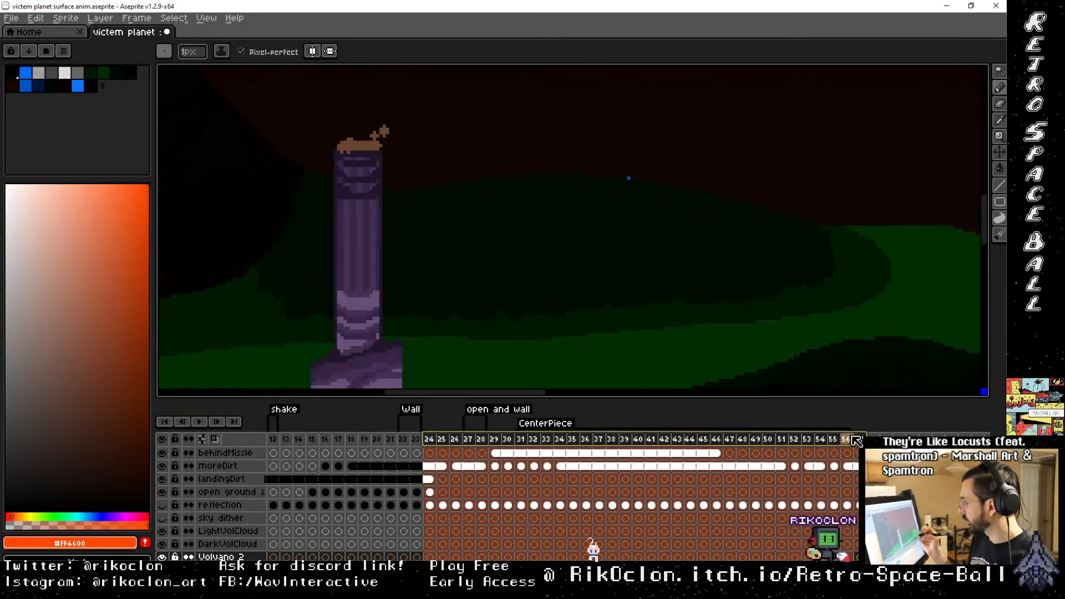
left_click_drag(410, 191, 539, 290)
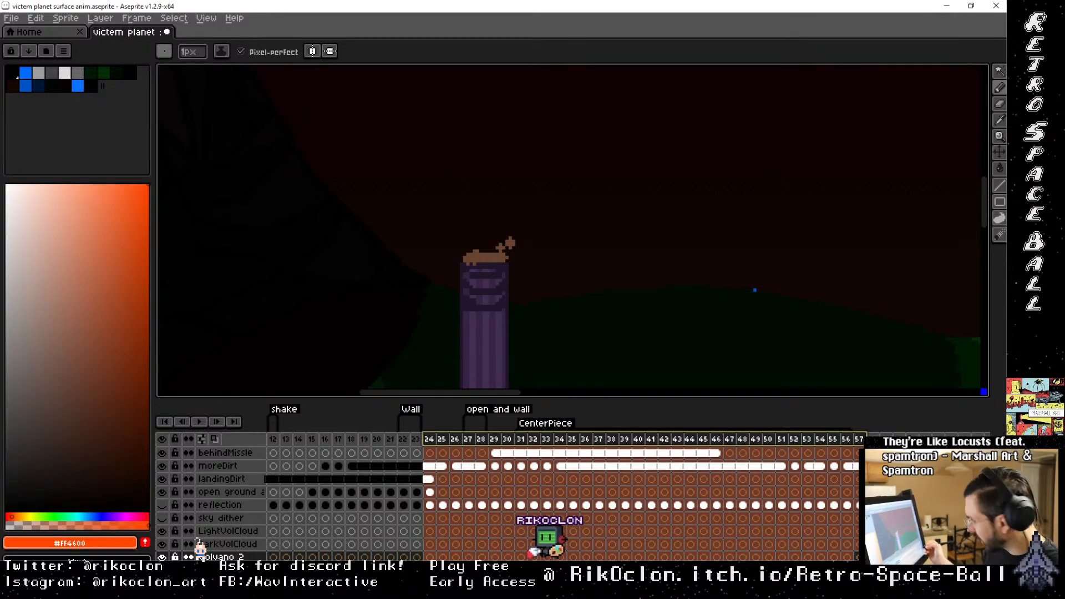
scroll(758, 525, "down", 4)
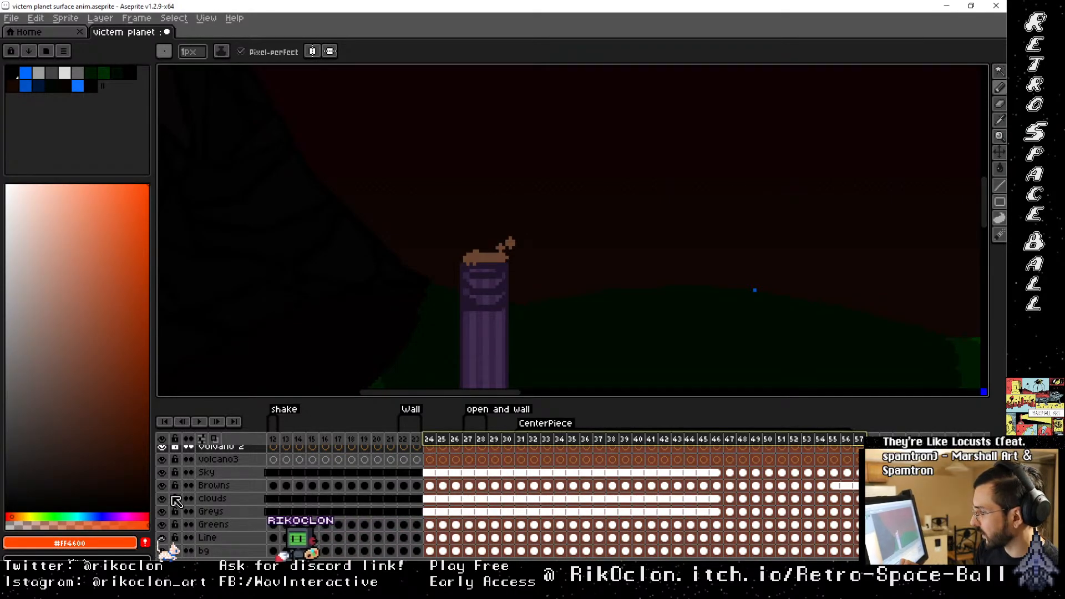
left_click(162, 473)
left_click(162, 472)
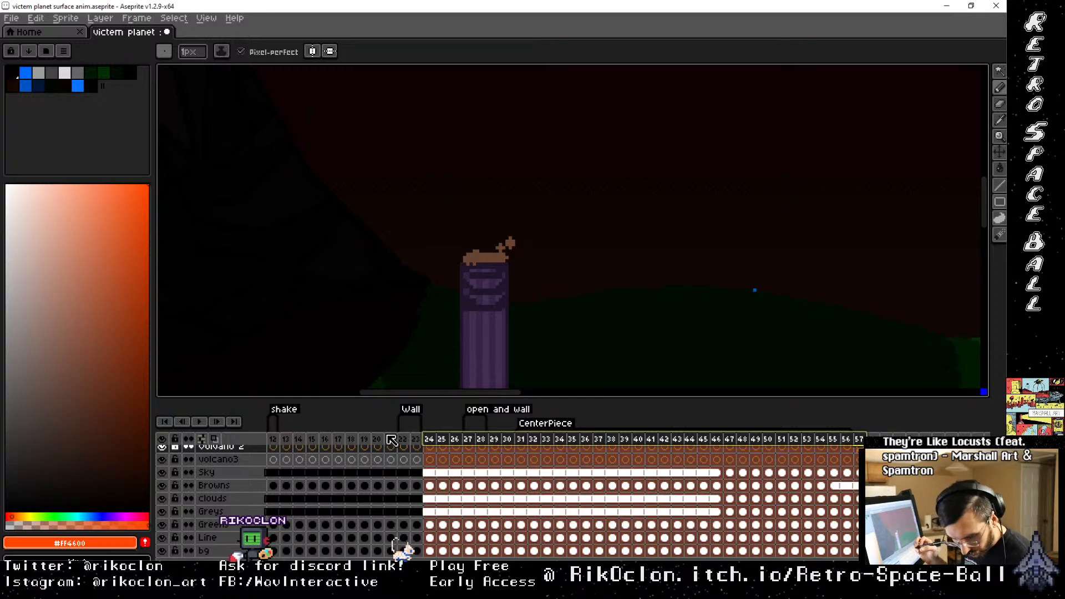
Sample the dark sky colour #110603 and paint over the stray blue pixel on the hill's ridge, switching from the Volcano 2 layer to Sky
key("i")
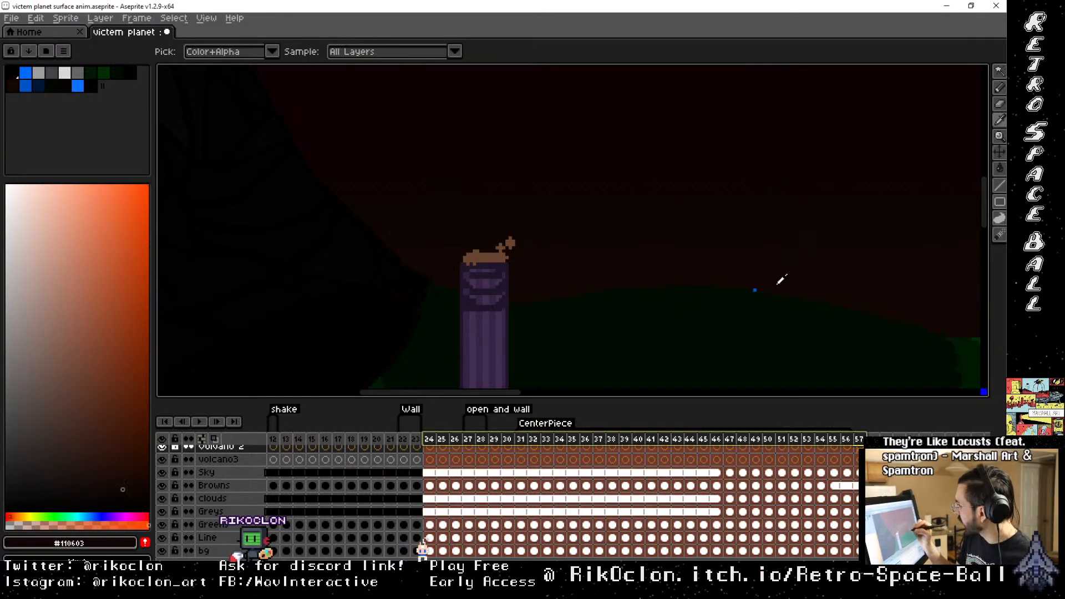
key("b")
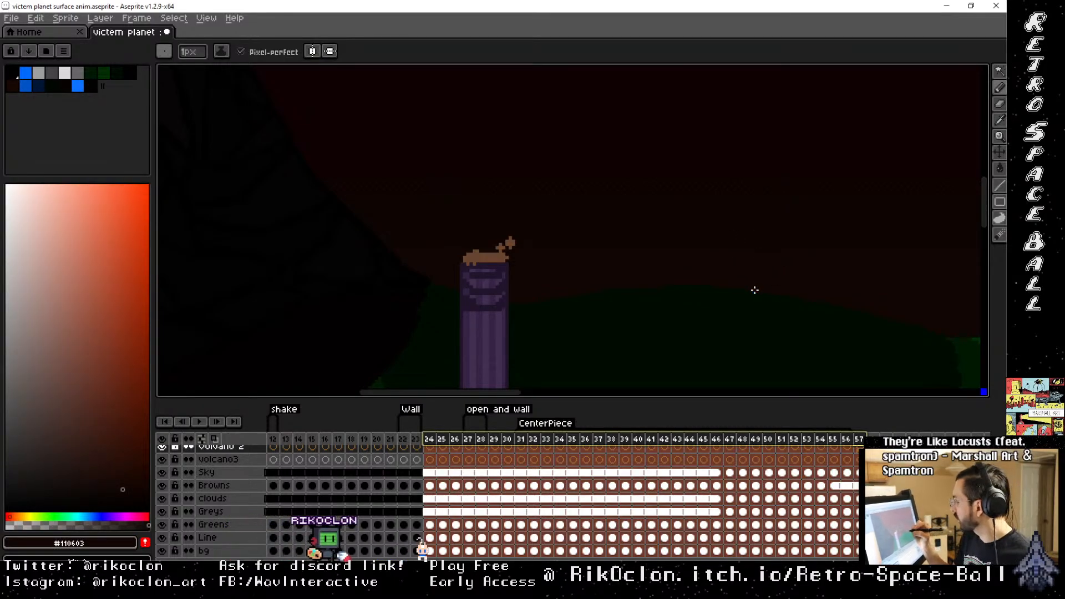
left_click_drag(755, 291, 765, 284)
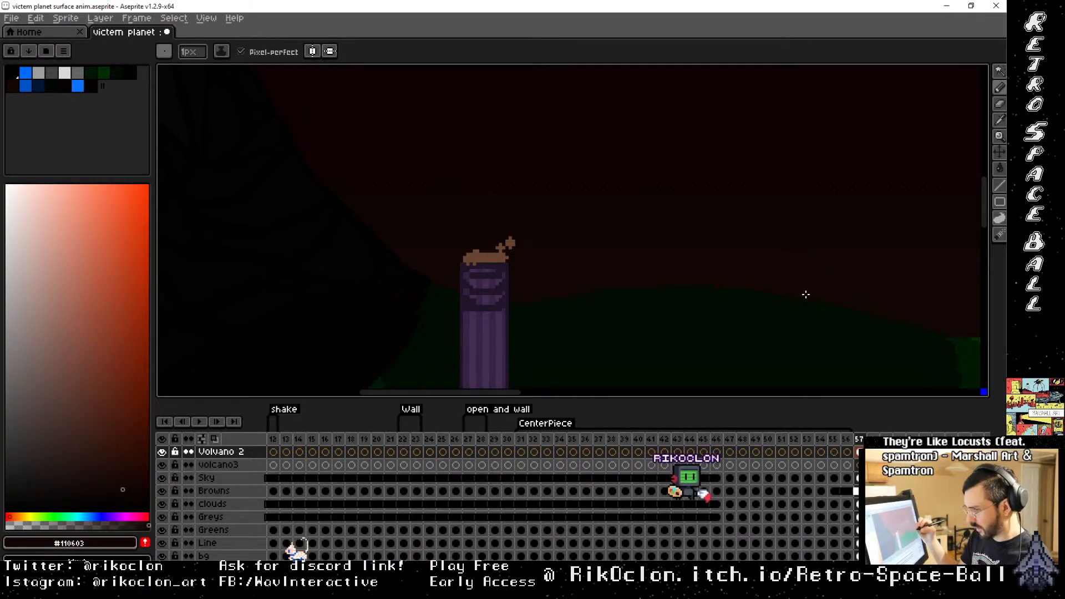
key("ctrl+z")
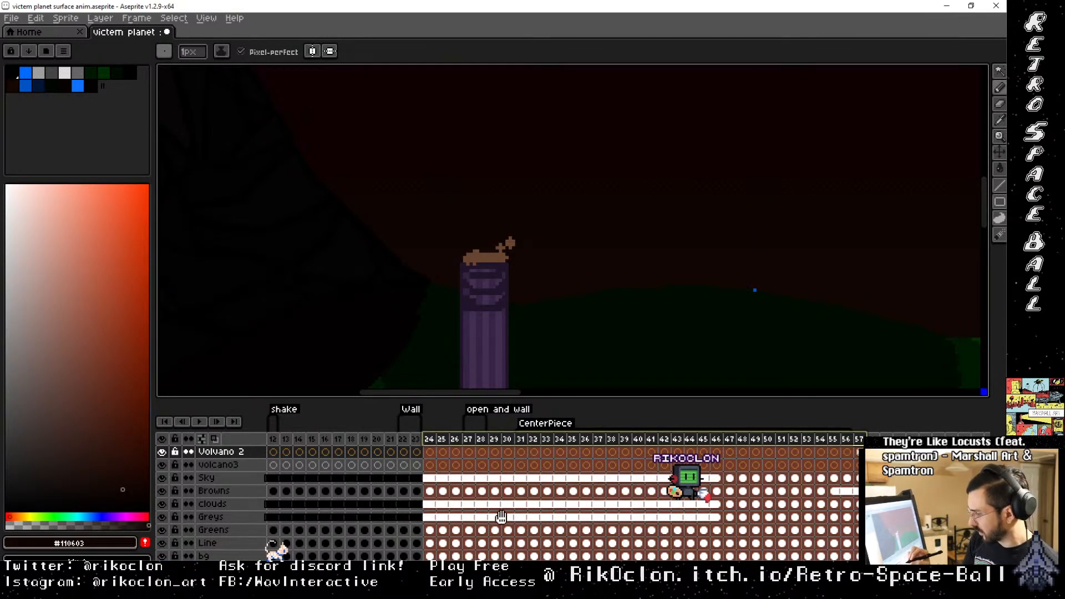
left_click_drag(501, 517, 502, 381)
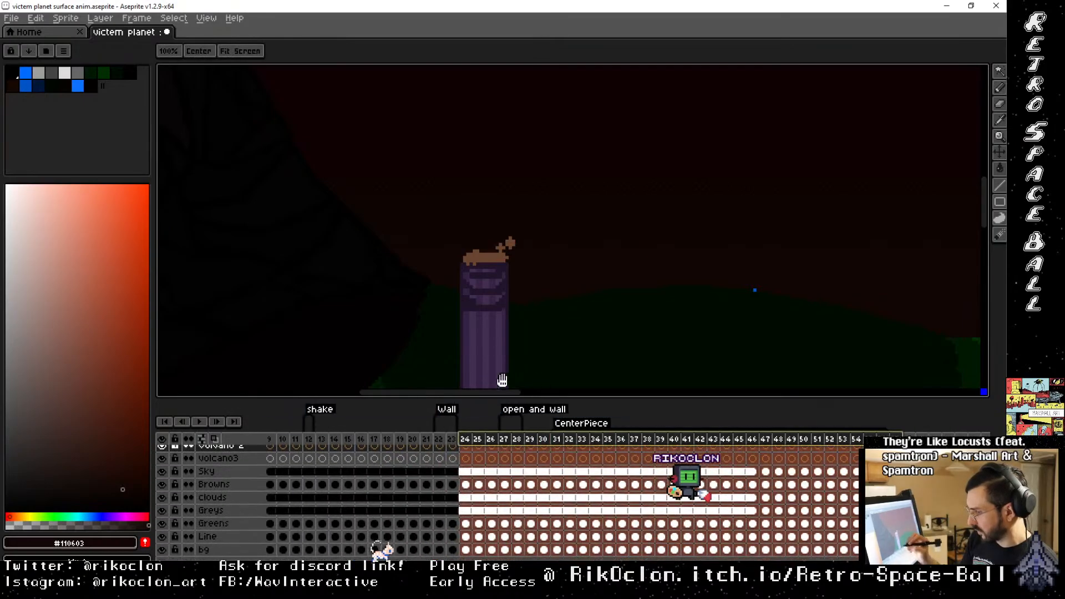
left_click(259, 472)
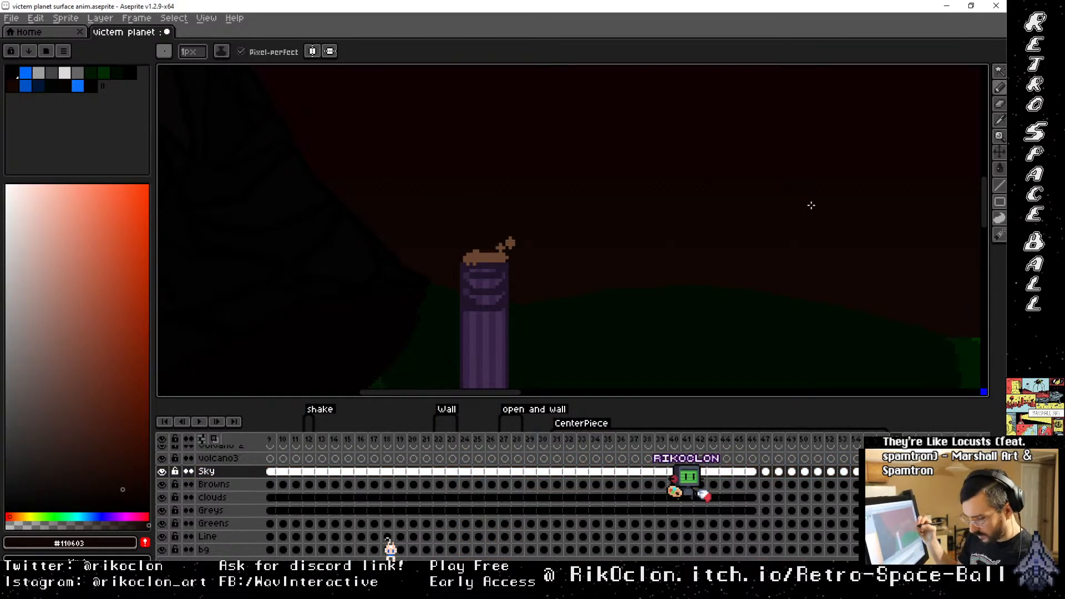
Advance to the slightly brighter frame, sample its sky colour #1c0c05 and cover the stray pixel on the ridge
key("Right")
key("Right")
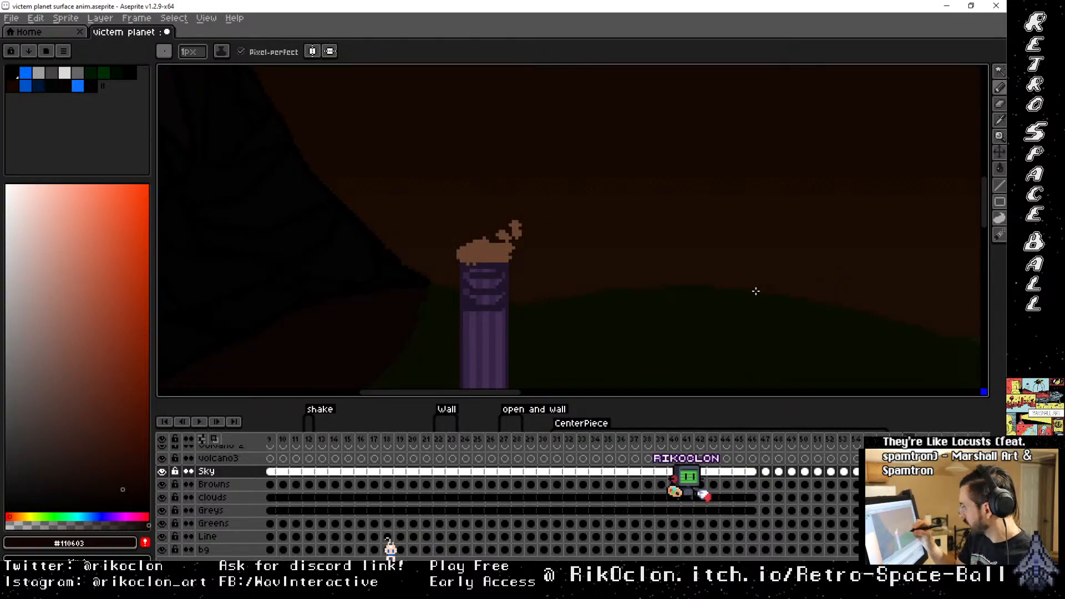
left_click(764, 288, "alt")
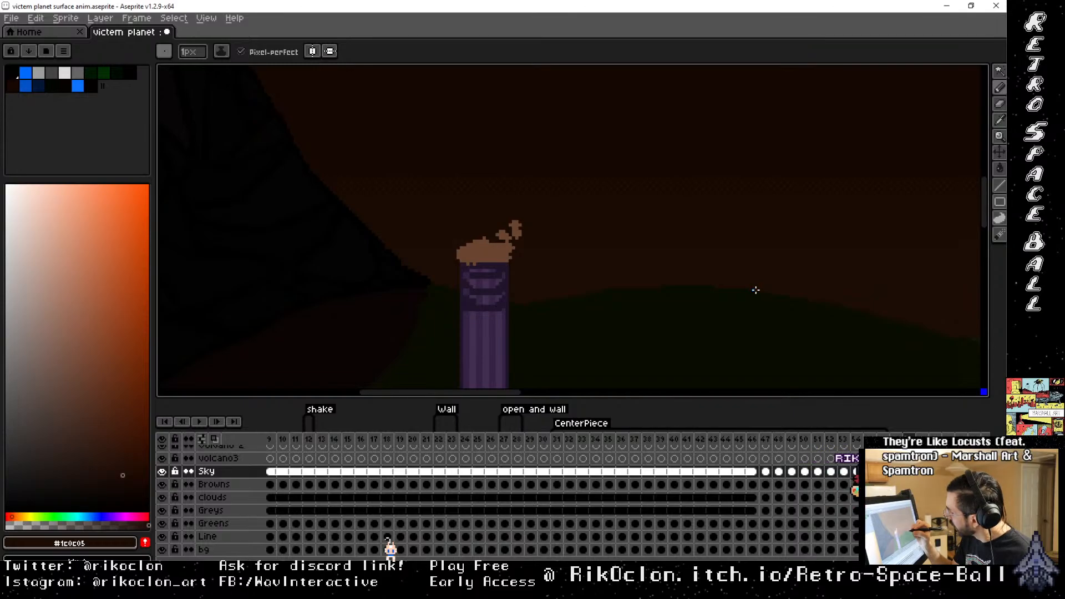
key("Right")
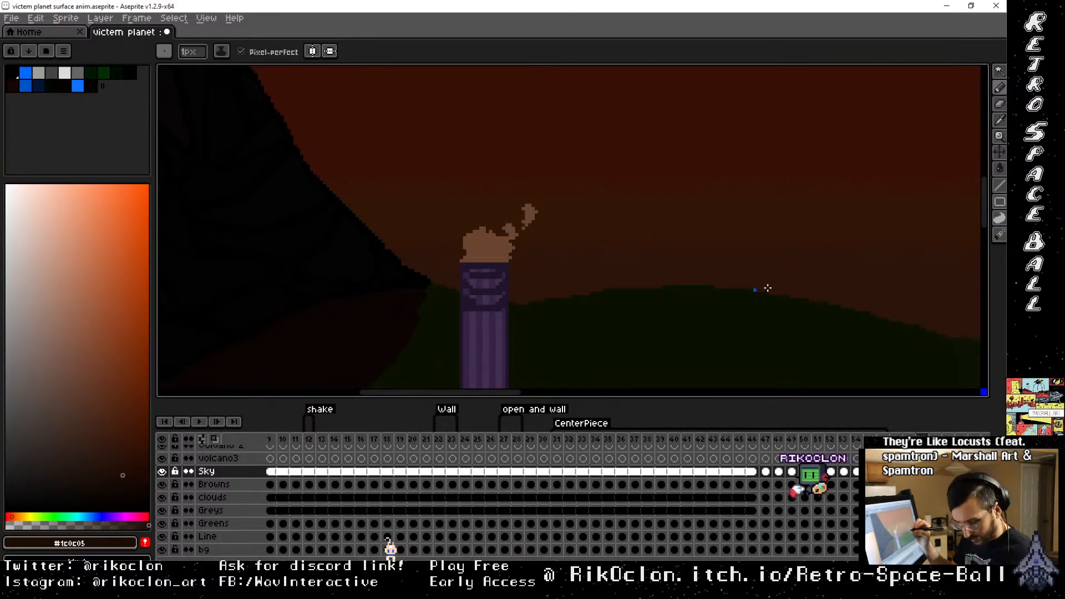
Sample the reddish-brown sky colour #2d1409 and cover the stray blue ridge pixel on the Sky layer in the following frames, one by one
left_click(769, 282, "alt")
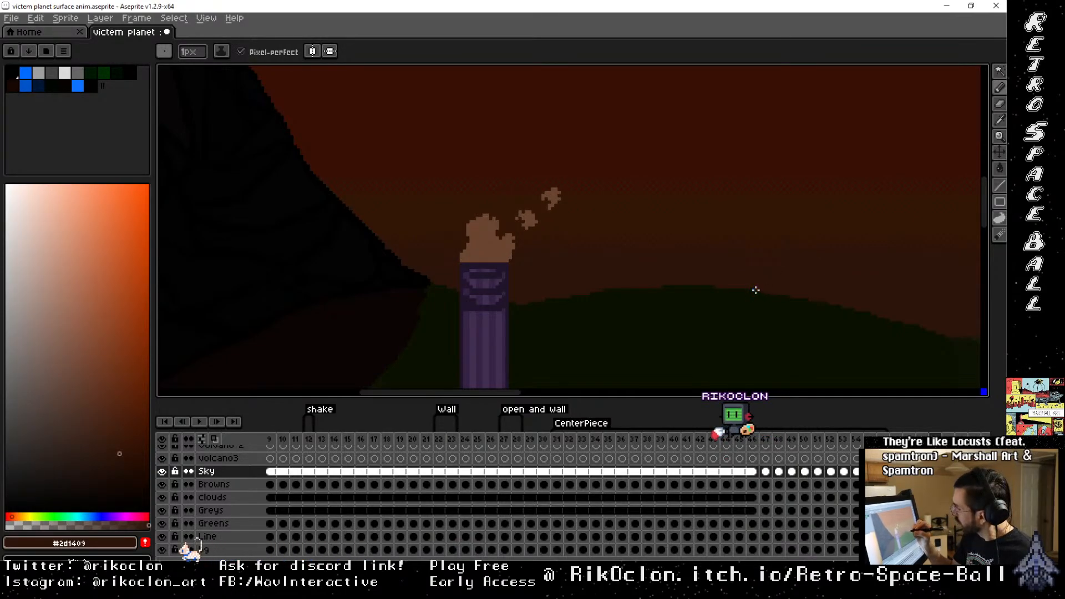
key("Right")
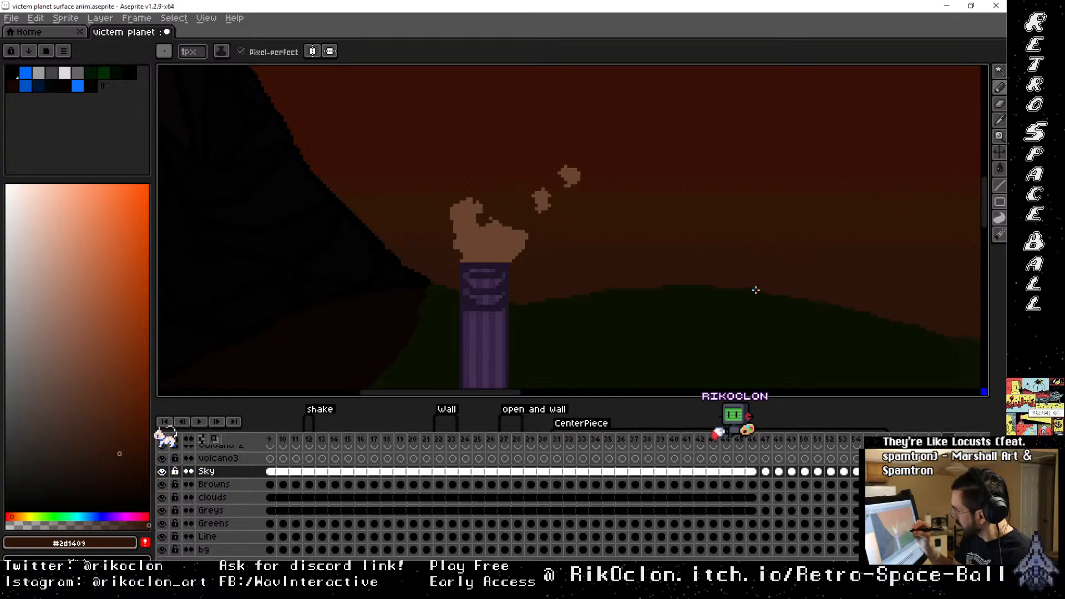
key("Right")
key("Left")
key("Left")
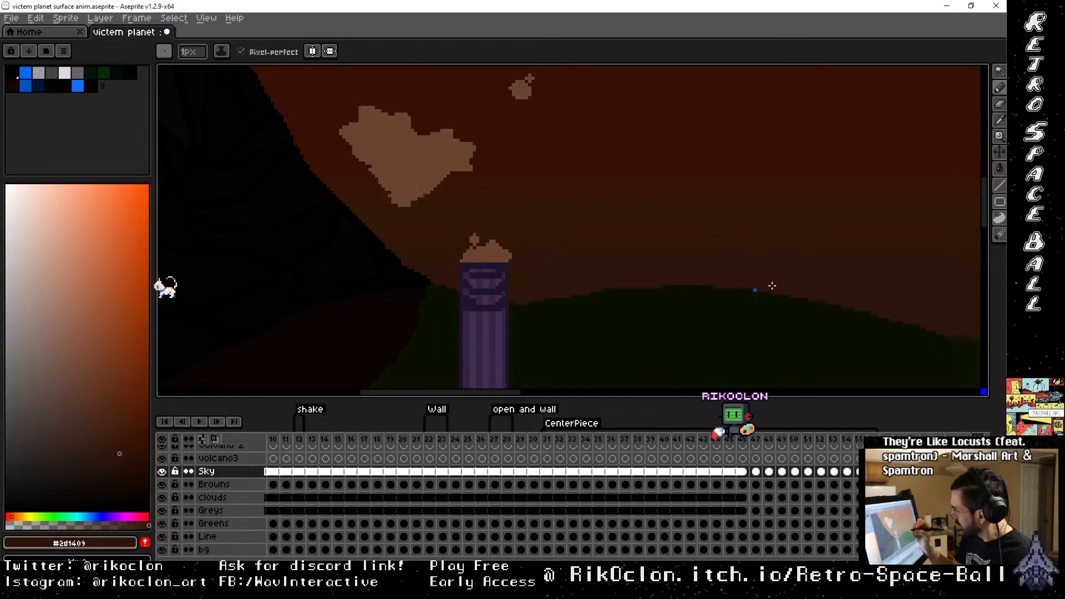
key("Right")
key("Right")
key("Right")
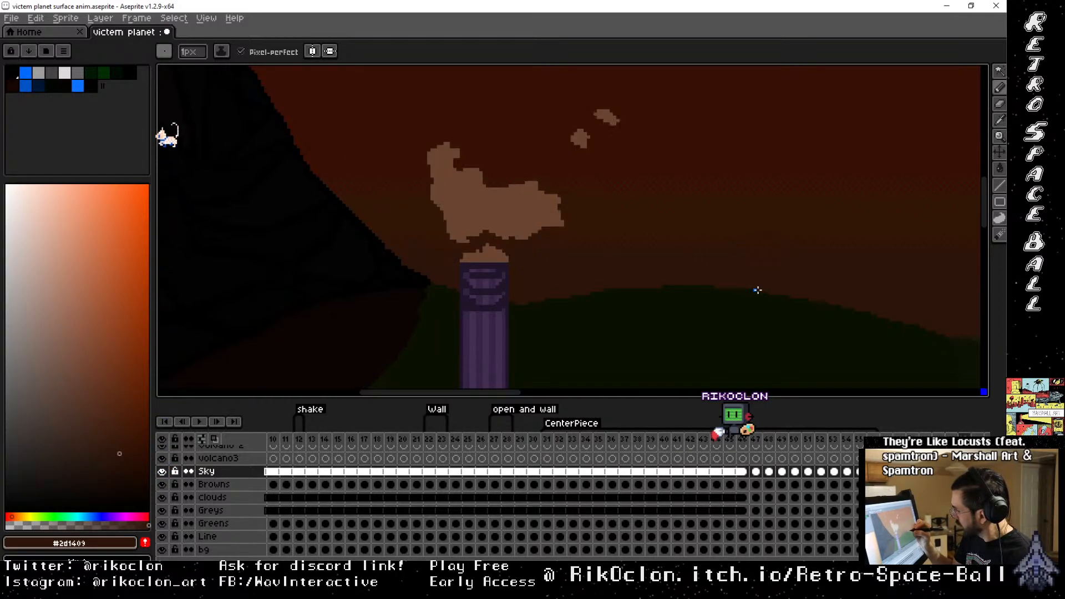
key("Right")
key("Right")
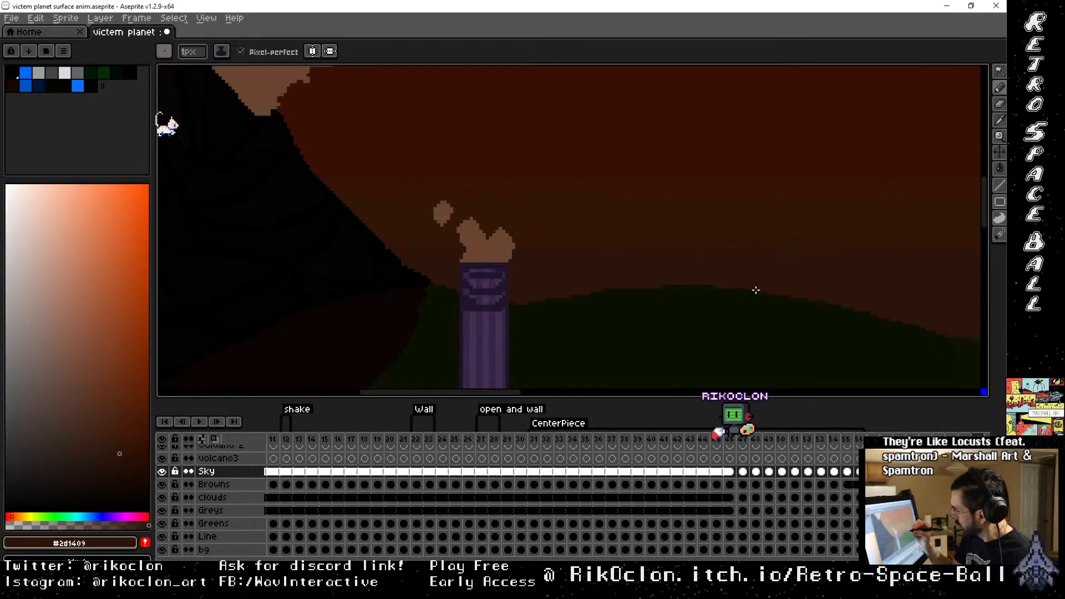
key("Right")
key("Right")
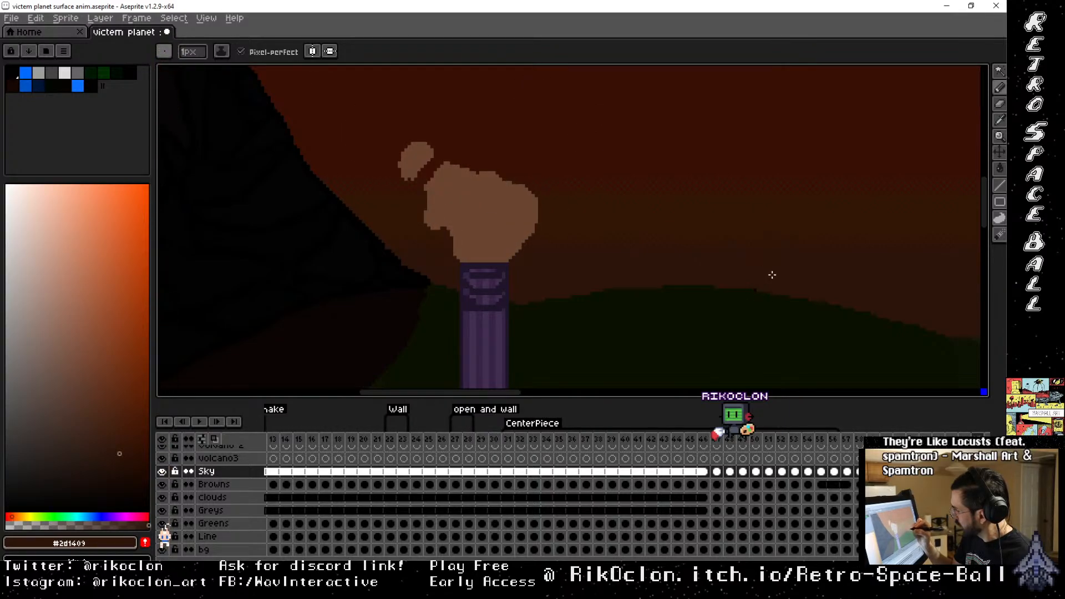
key("Right")
key("Right")
key("Right")
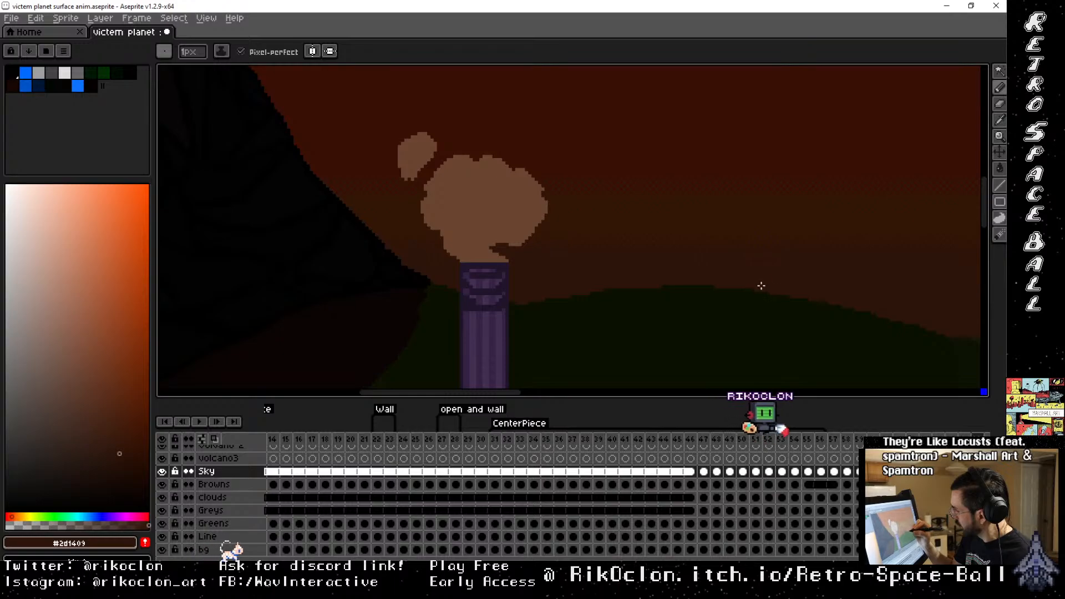
key("Right")
key("Right")
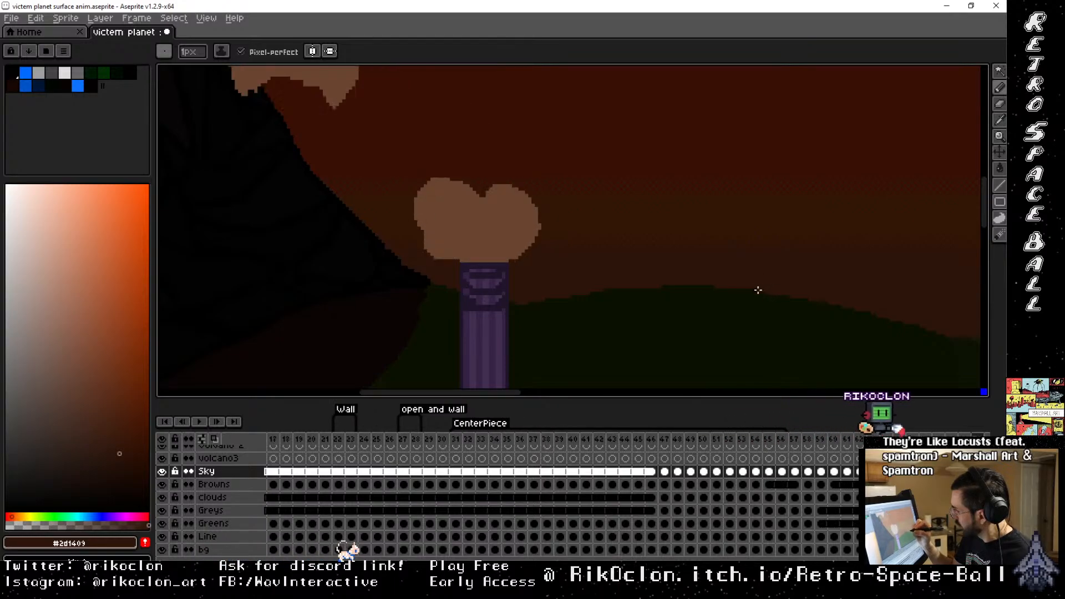
key("Right")
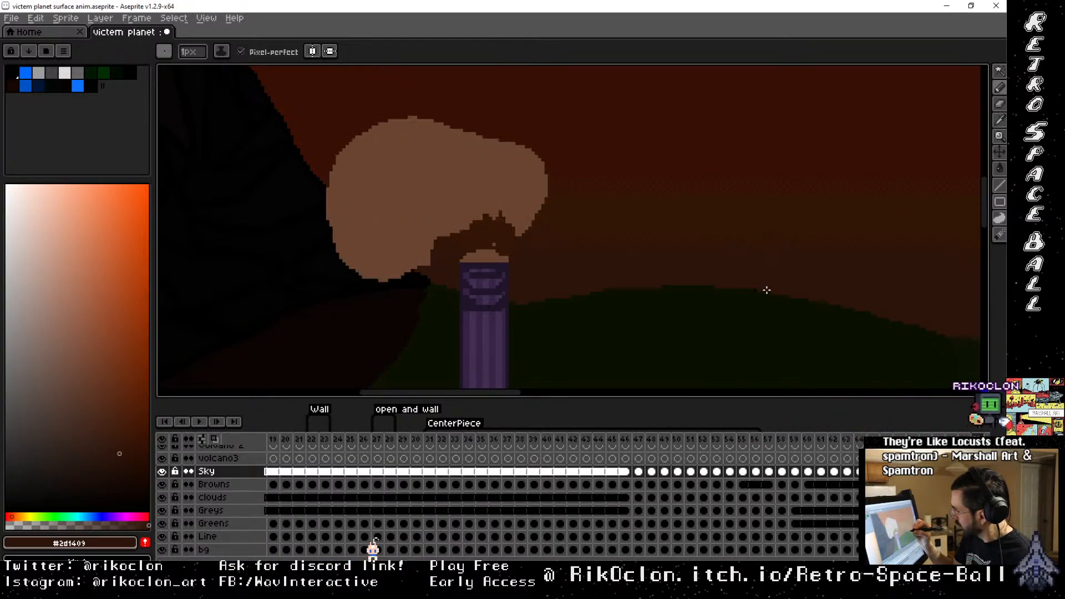
key("Right")
key("Right")
key("Right")
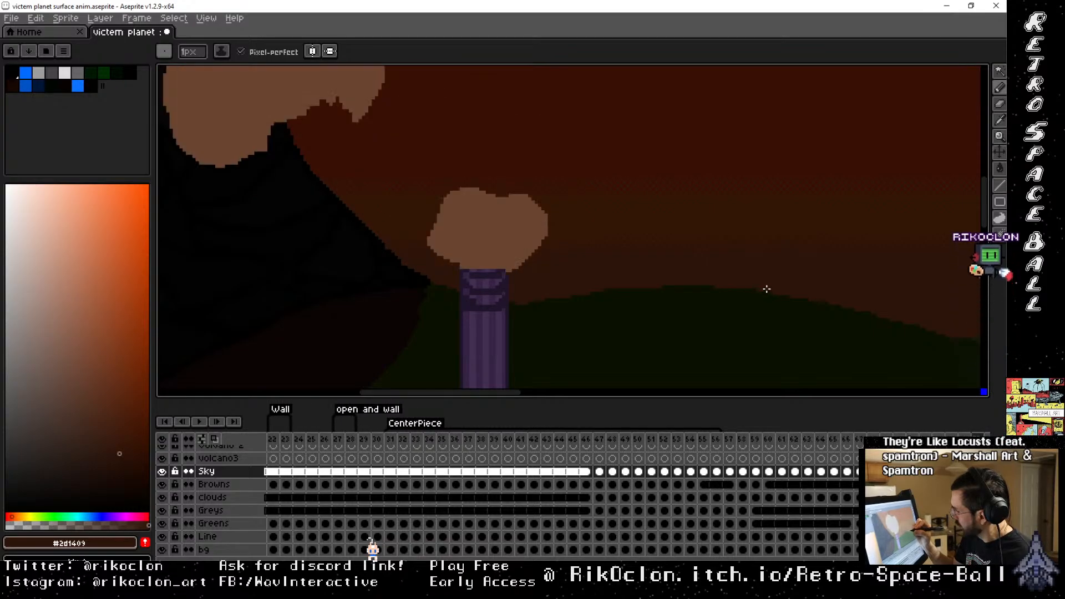
key("Right")
key("Right")
key("Right")
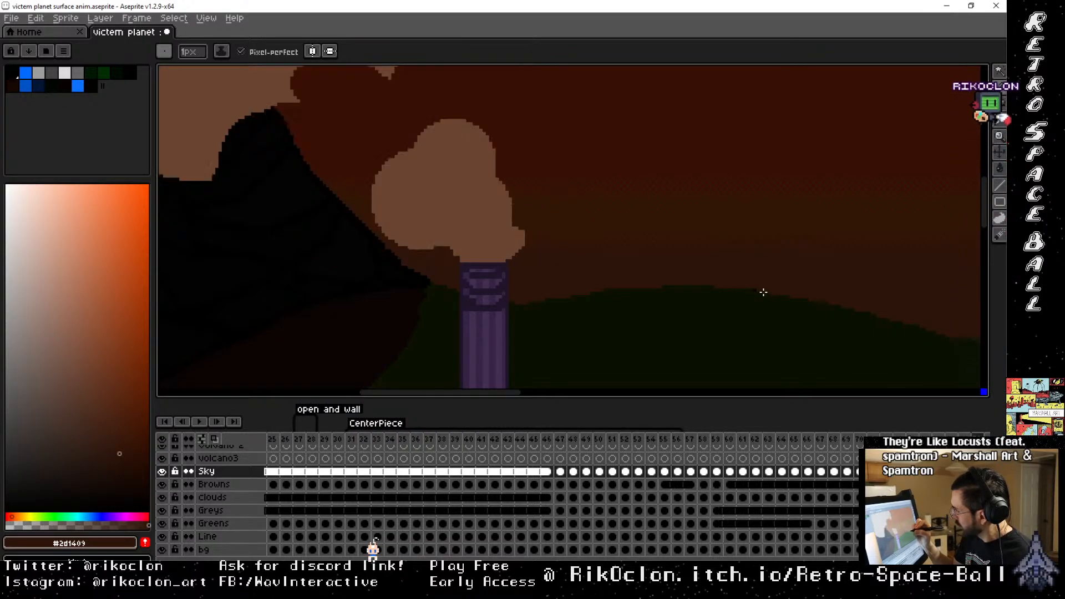
key("Right")
key("Right")
key("Right")
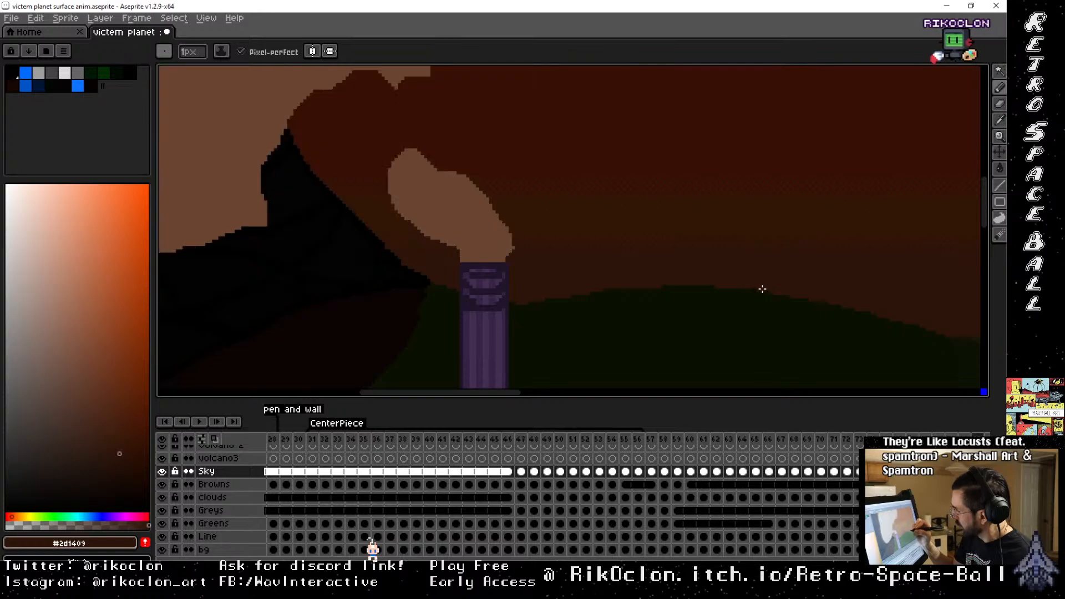
key("Right")
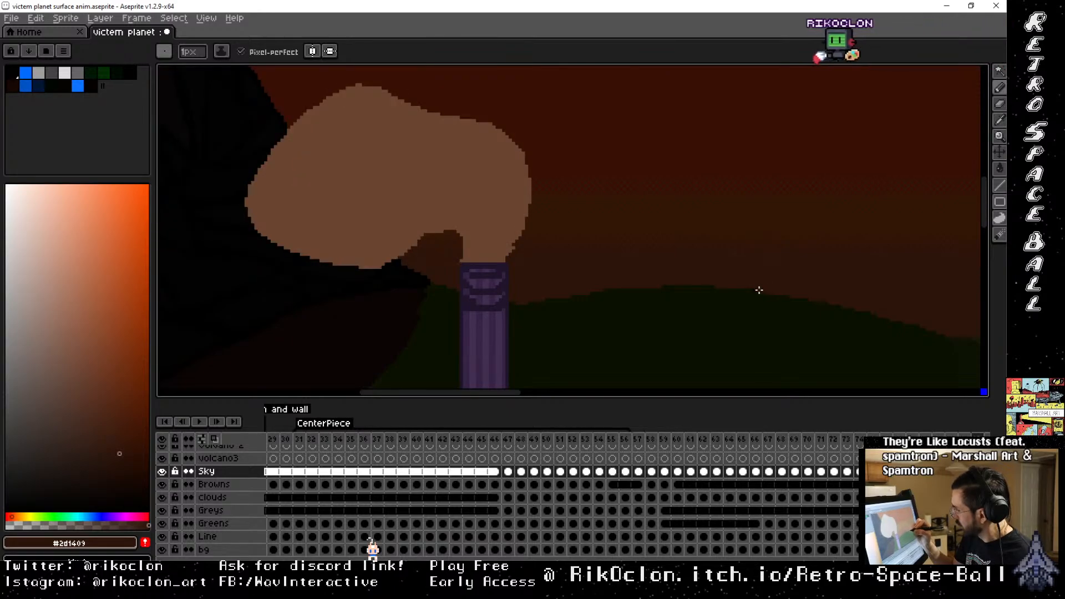
key("Right")
key("Right")
key("Right")
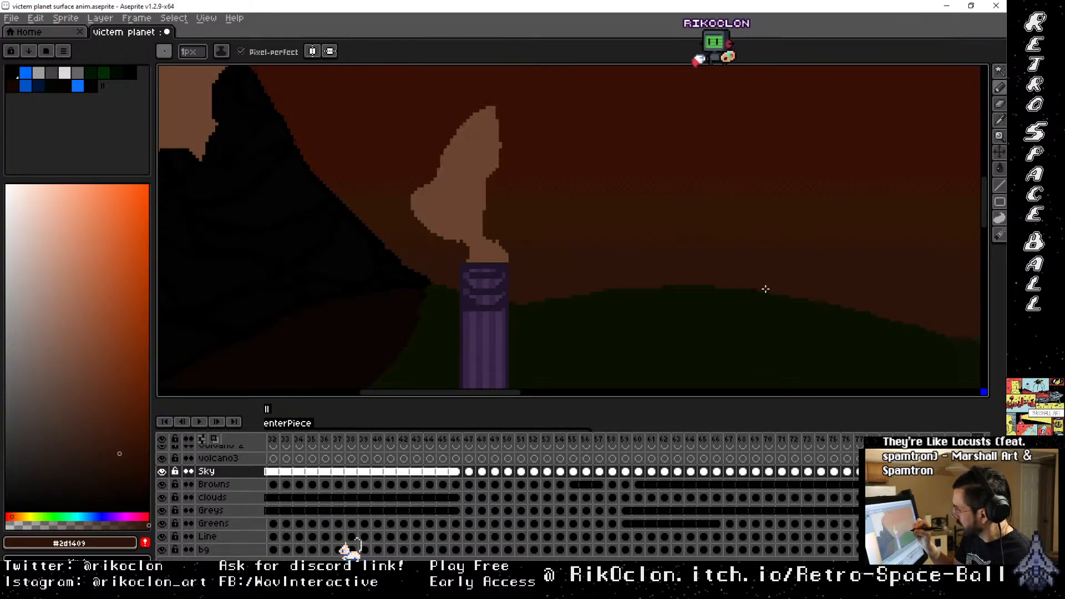
key("Right")
key("Right")
key("Right")
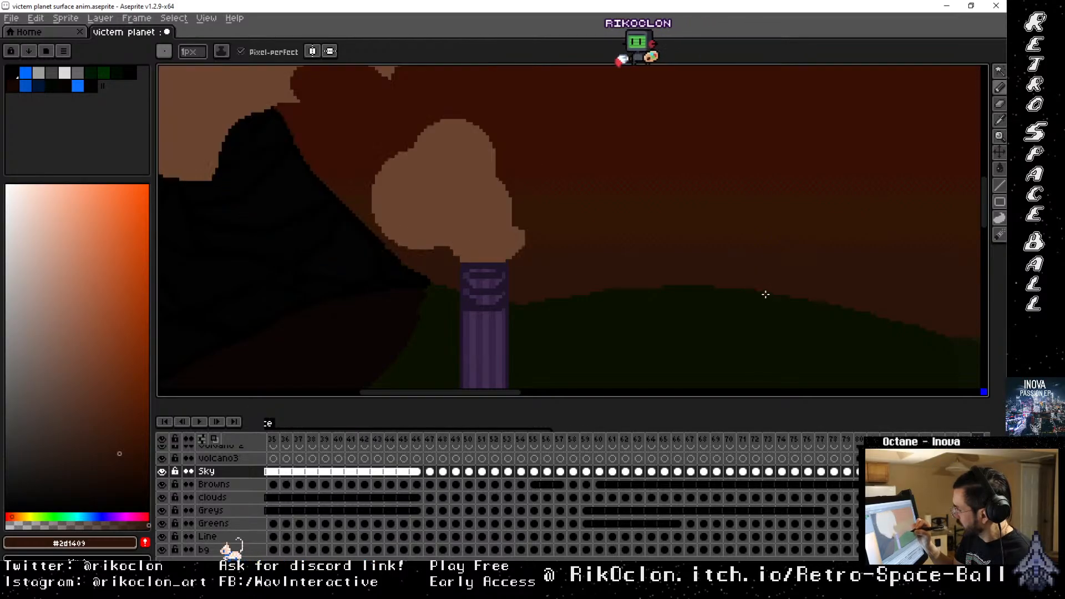
key("Right")
key("Right")
key("Right")
key("Right")
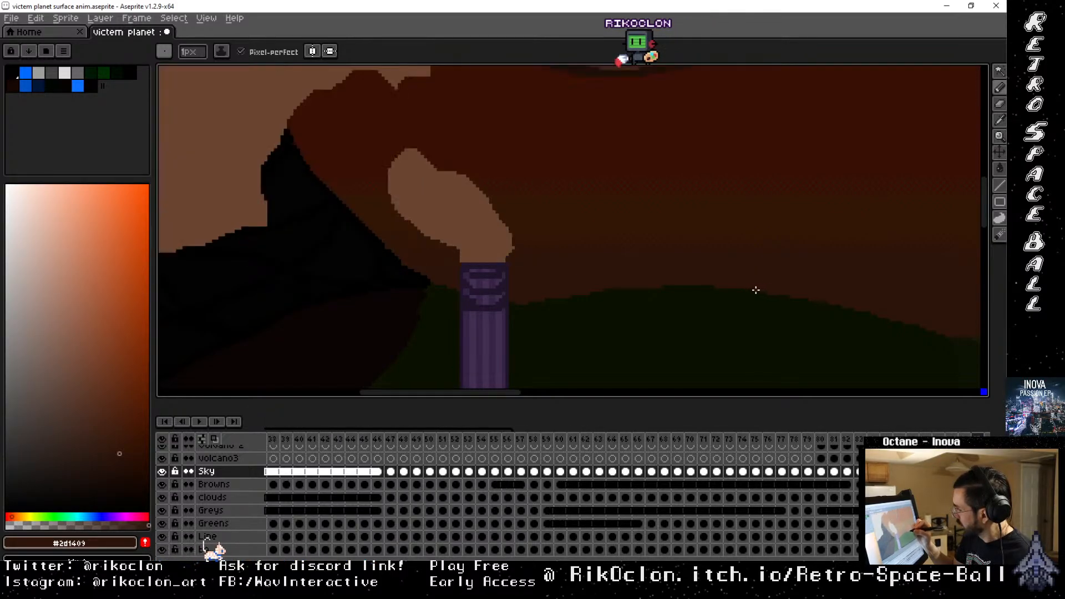
key("Right")
key("Right")
key("Right")
key("Right")
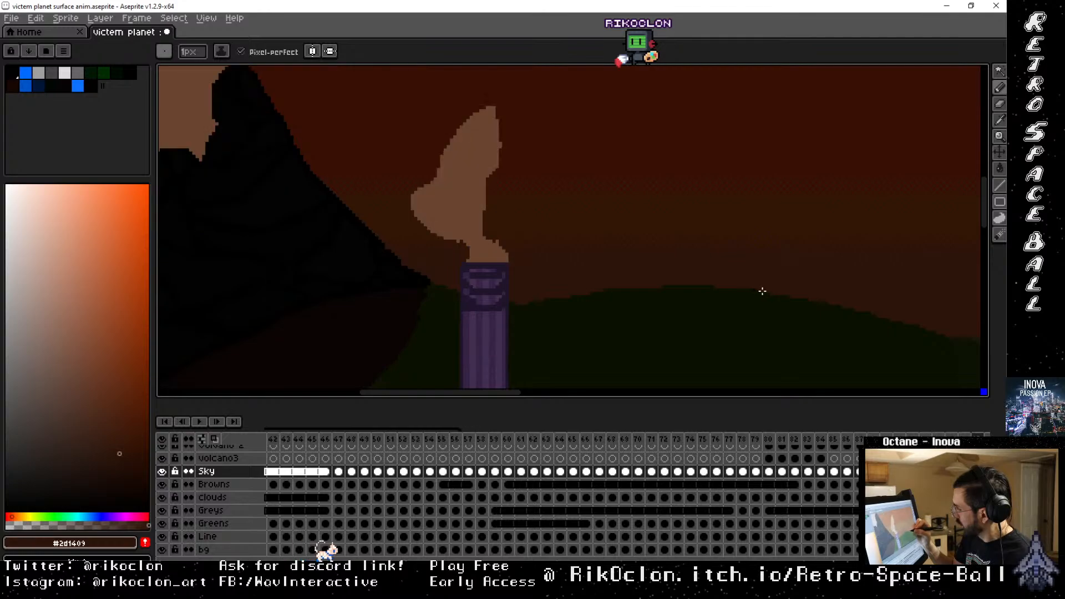
key("Right")
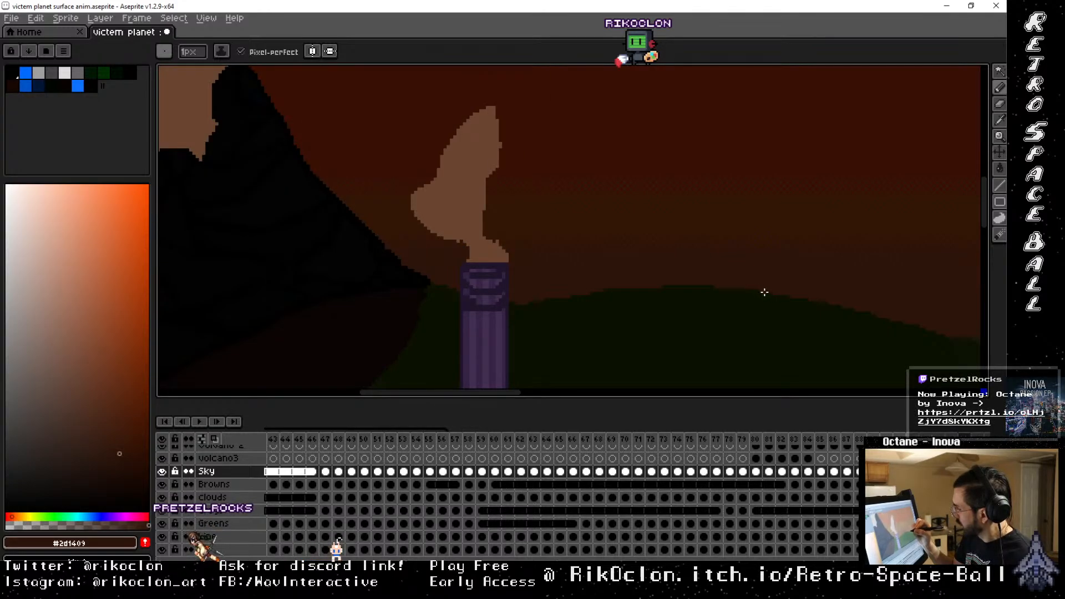
key("Right")
key("Right")
key("Right")
key("Right")
key("Right")
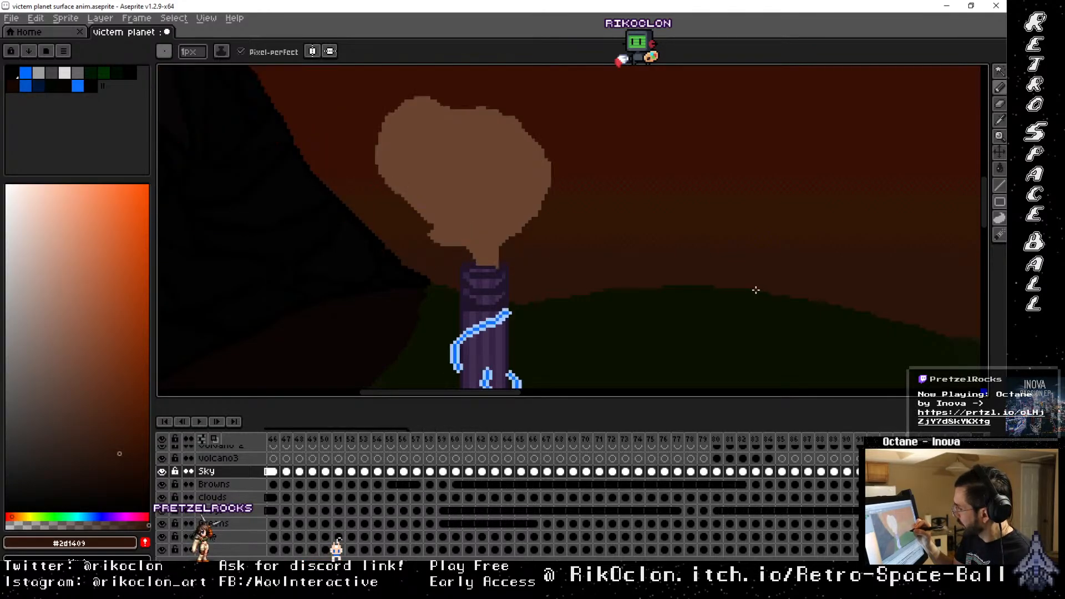
key("Right")
key("Right")
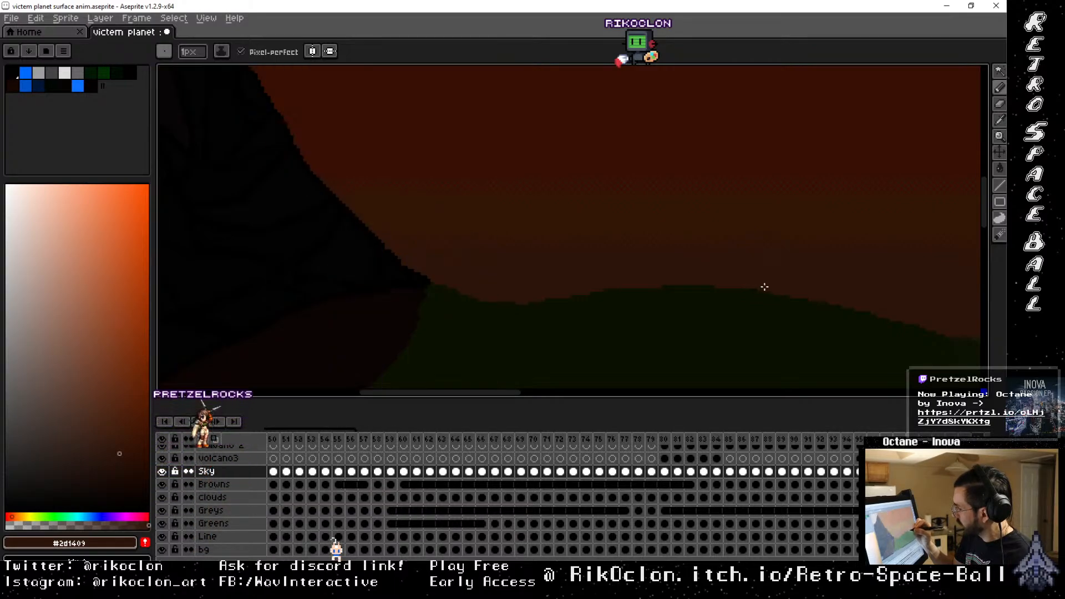
key("Right")
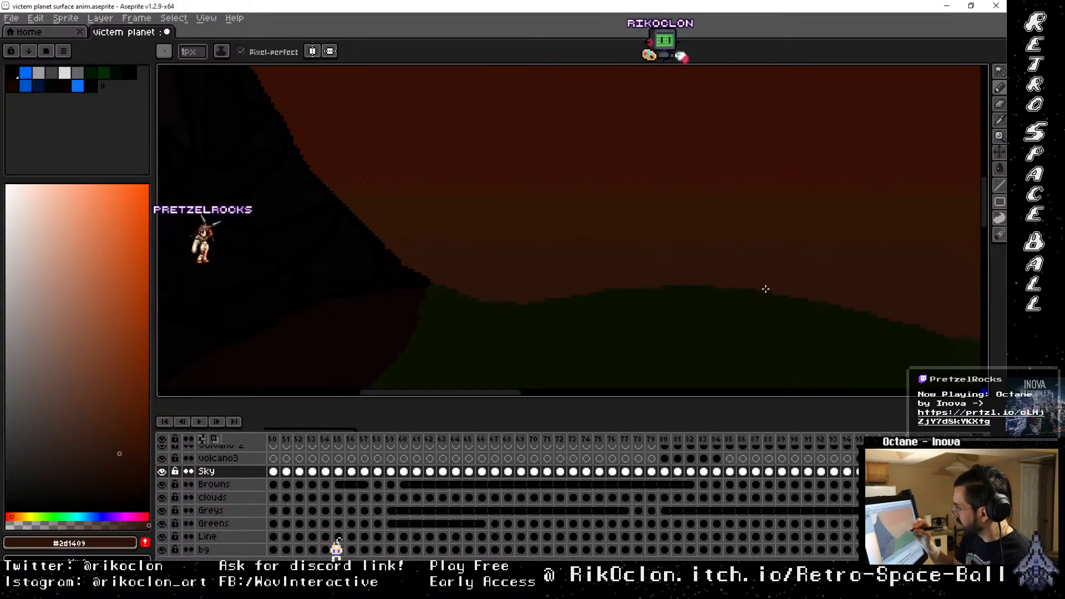
key("Right")
key("Right")
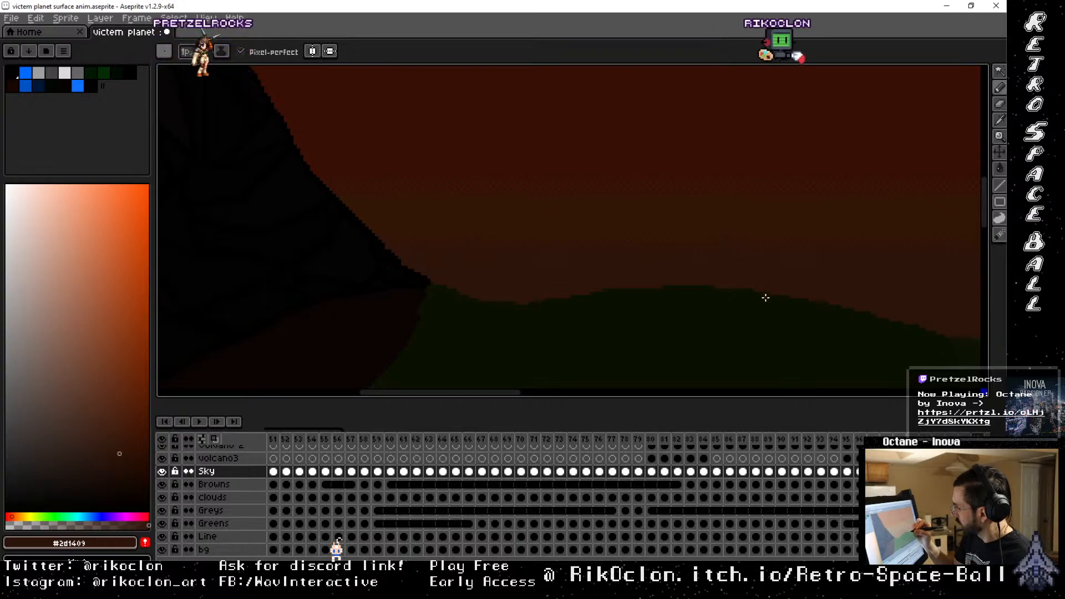
Cover the stray ridge pixel in frame 1 with the sampled sky blue #4392ff and play the animation from there
key("Home")
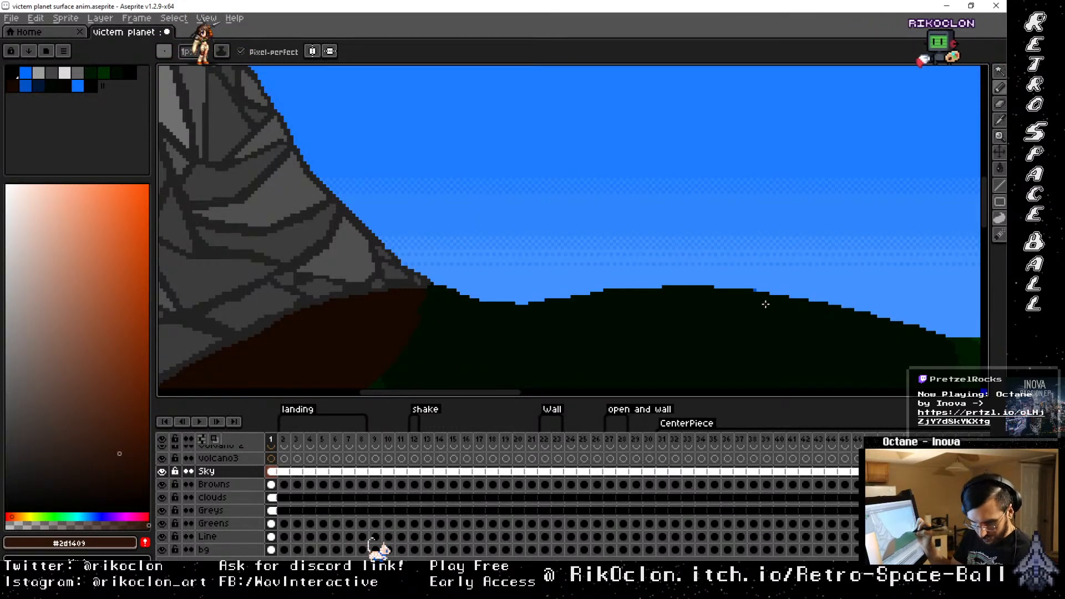
key("i")
left_click(761, 281)
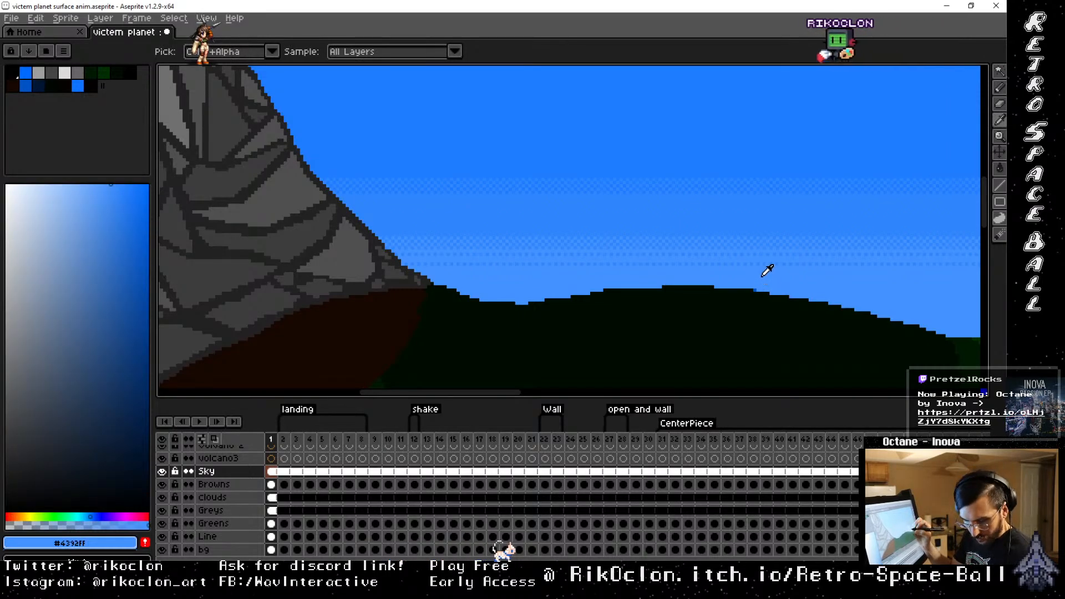
key("b")
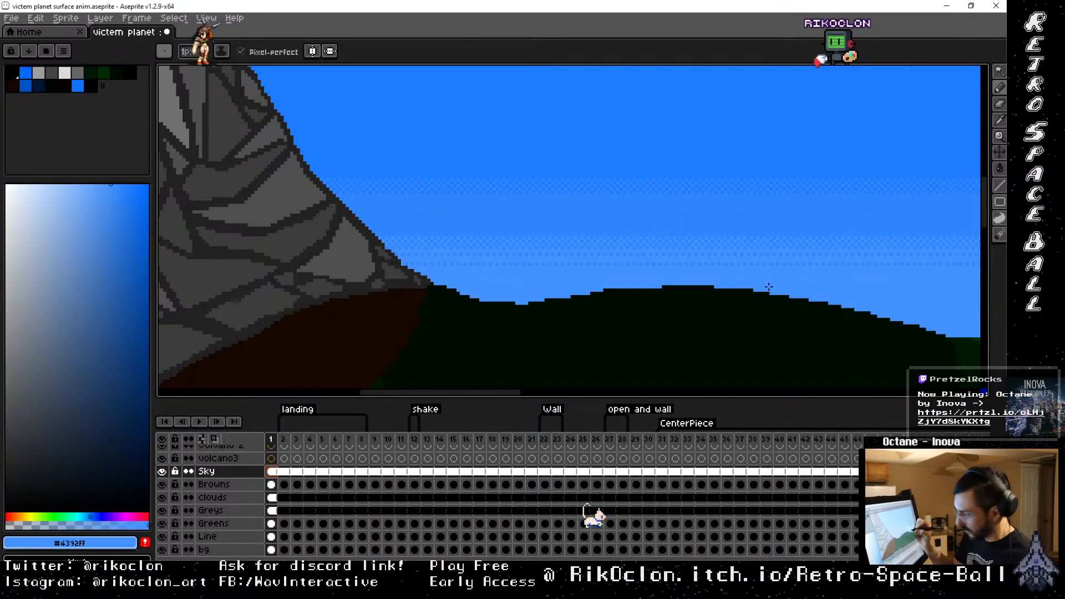
key("Return")
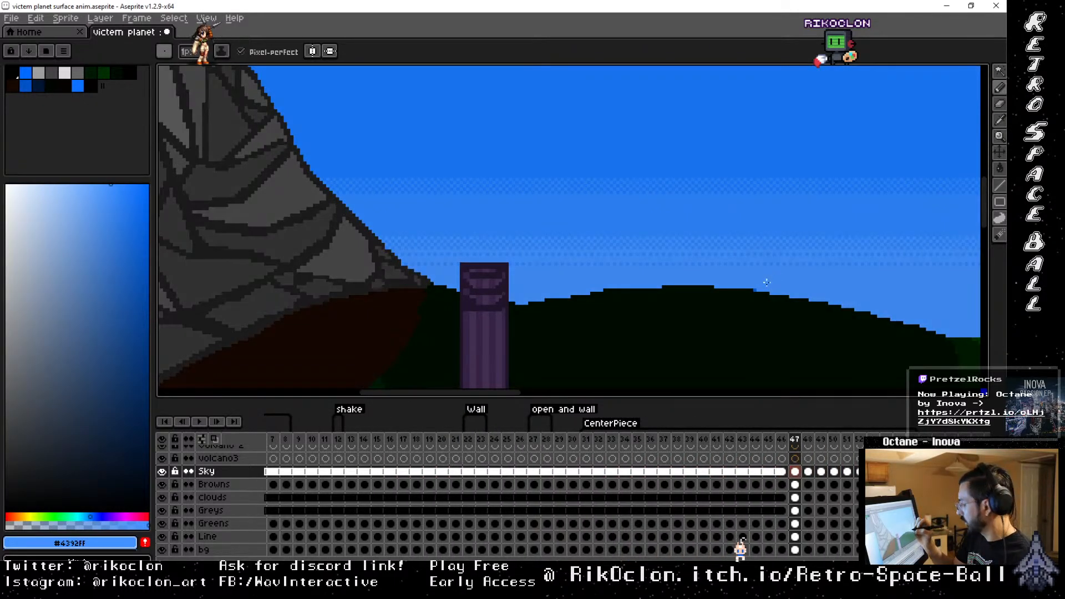
Cover the stray ridge pixel on the Sky layer in frames 47 and 48, sampling sky colours #3e87ec and #397ddb respectively
key("i")
left_click(758, 279)
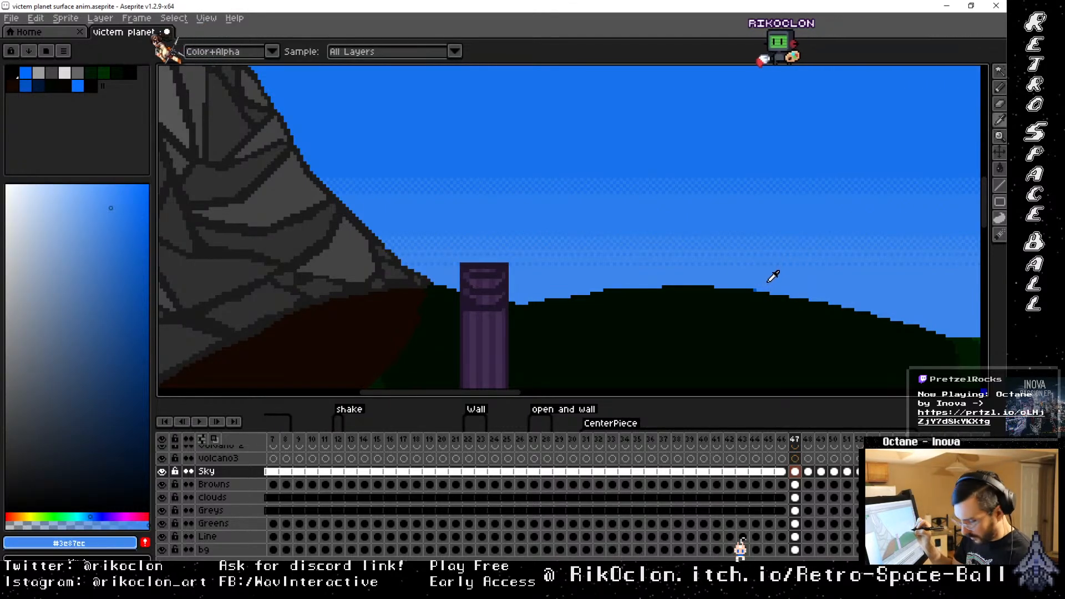
key("b")
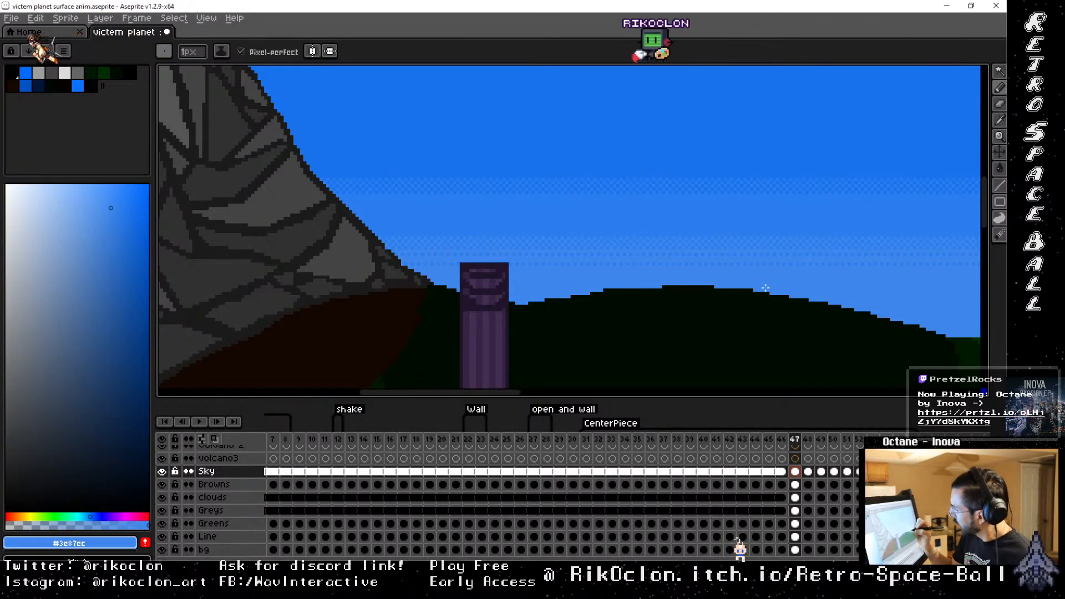
key("Right")
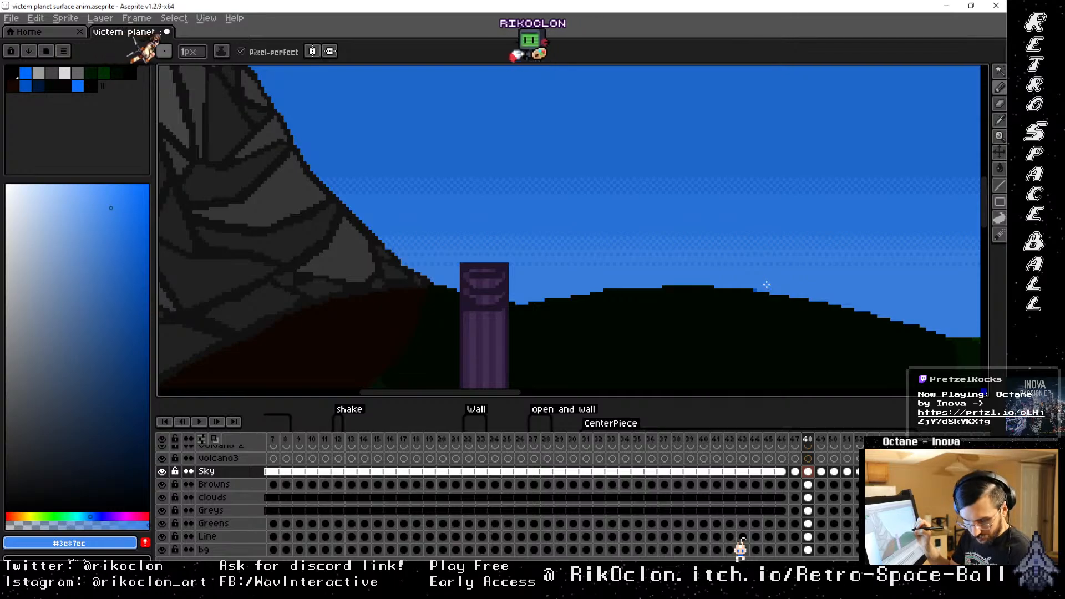
key("i")
left_click(768, 280)
key("b")
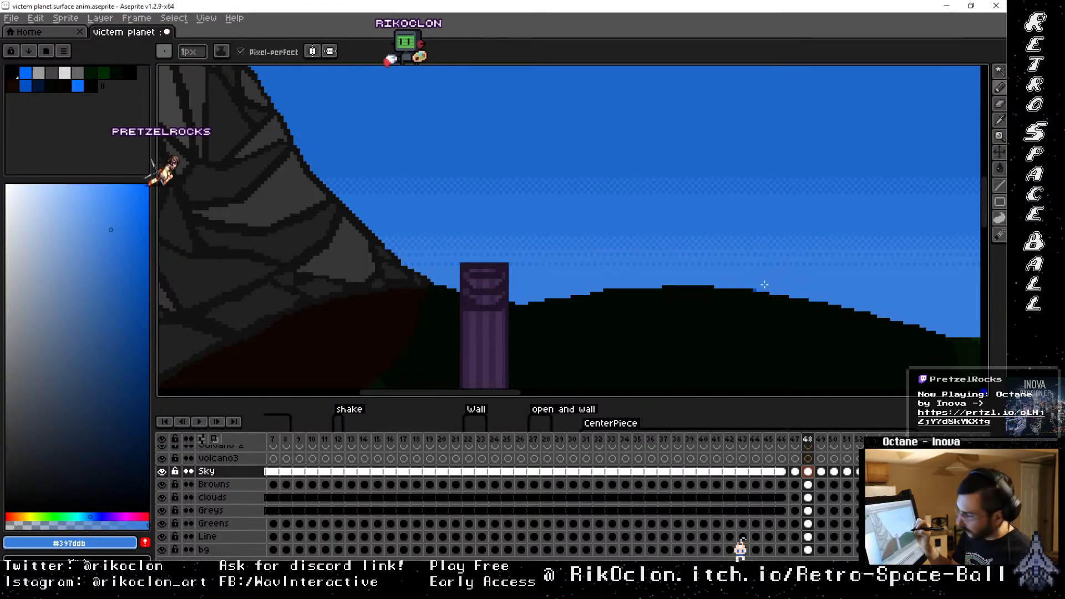
Cover the stray ridge pixel in frames 49 and 50 with the sampled sky blues #265ba4 and #0a203e
key("Right")
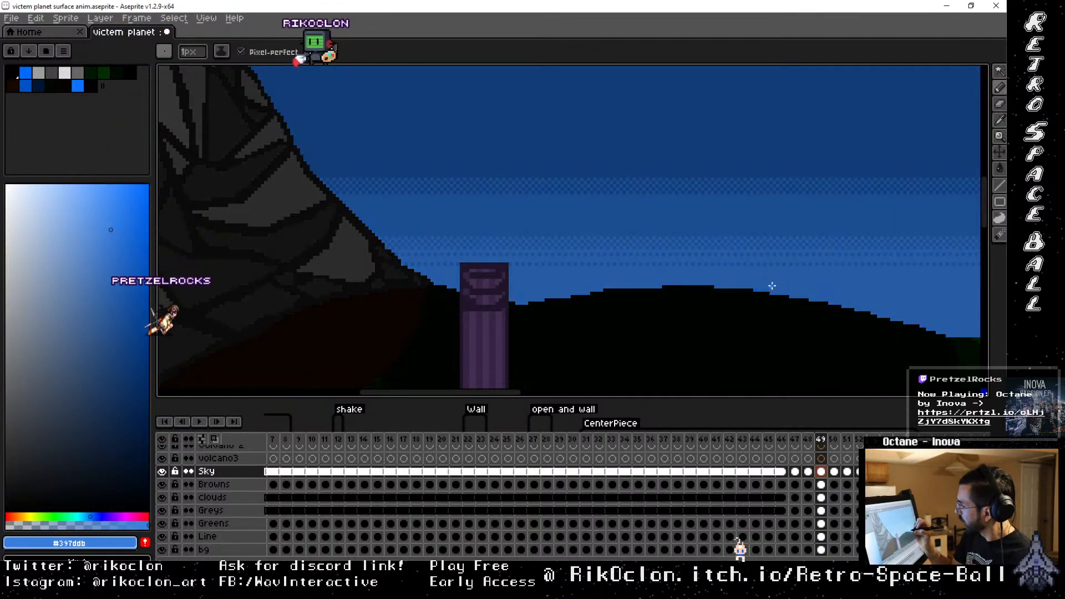
key("i")
left_click(771, 277)
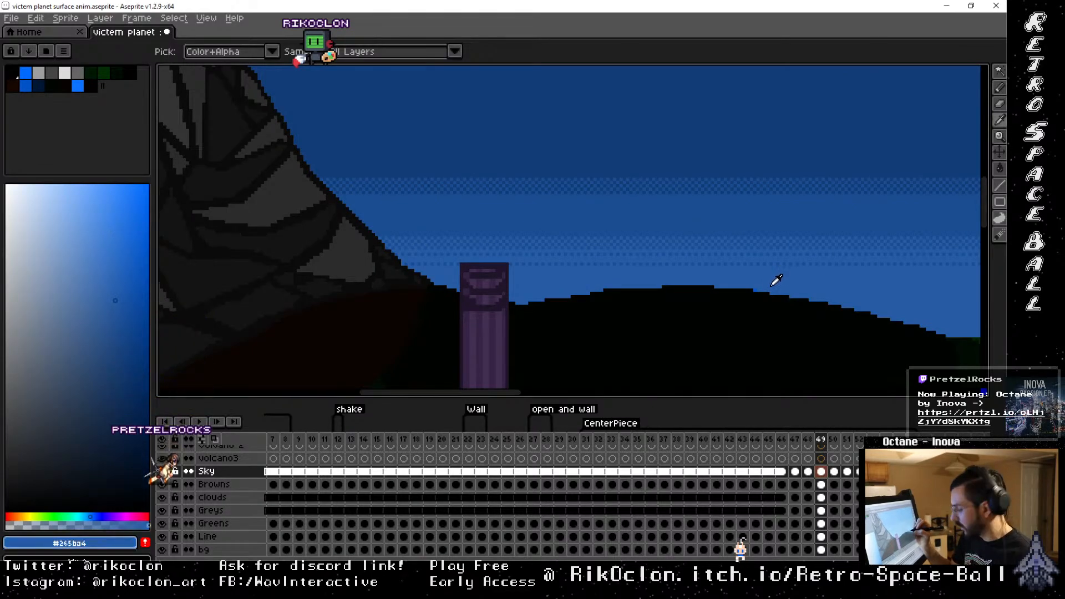
key("b")
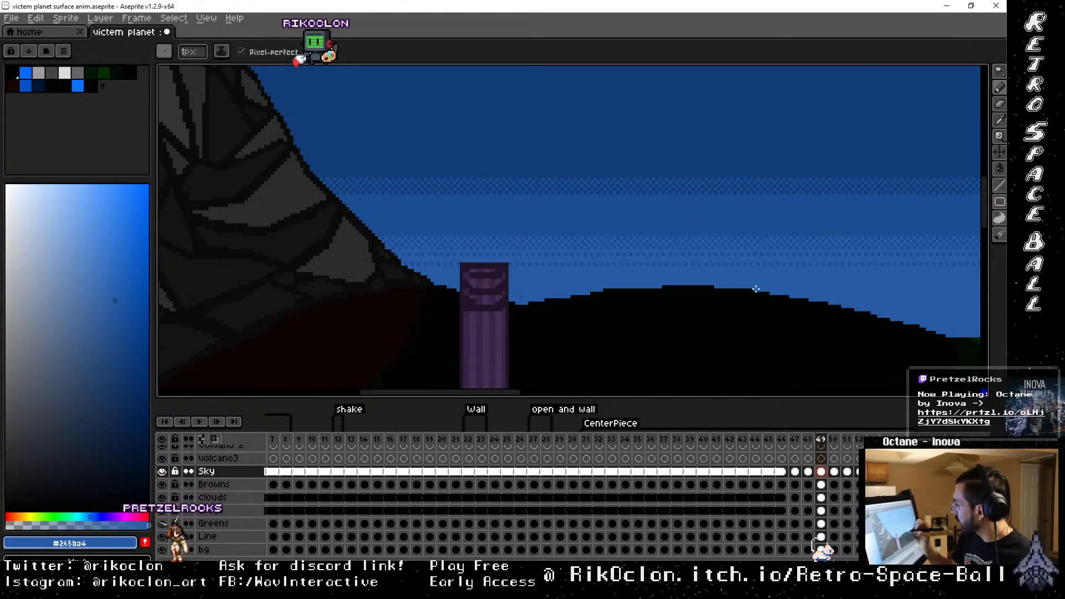
key("Right")
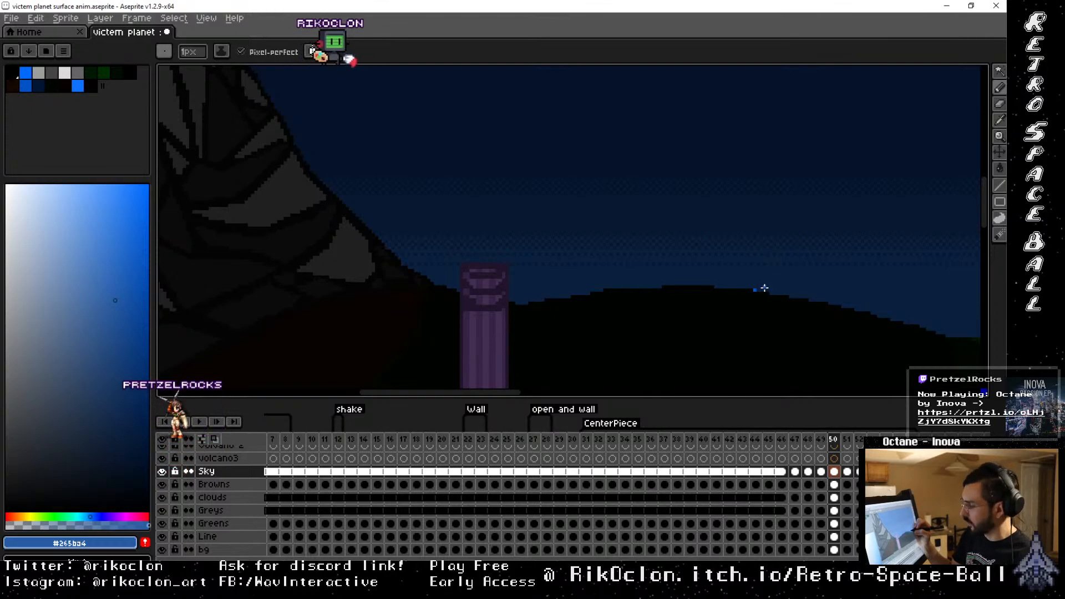
key("i")
left_click(767, 279)
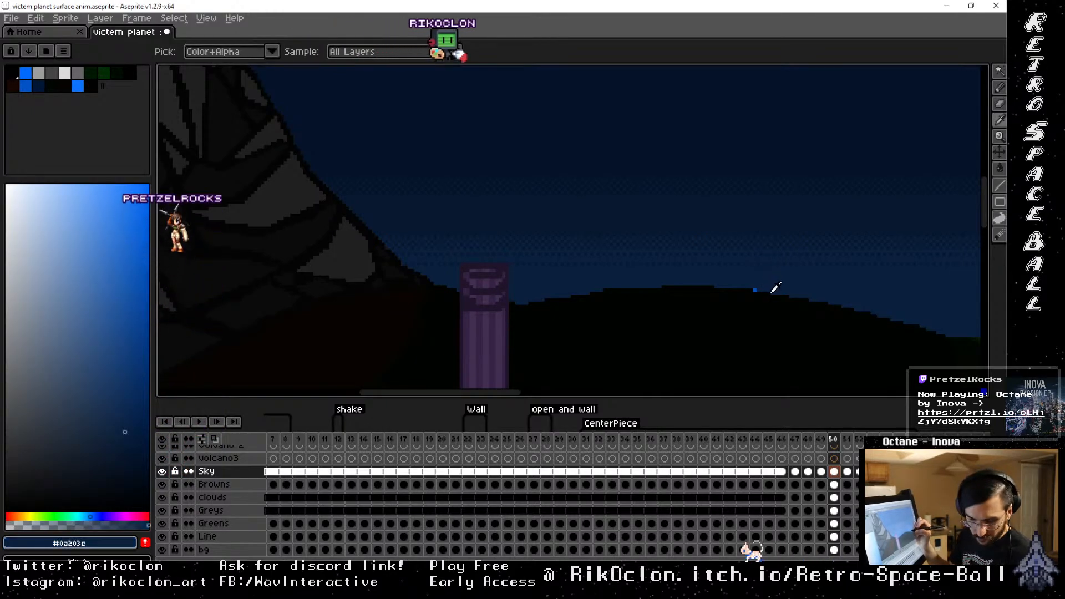
key("b")
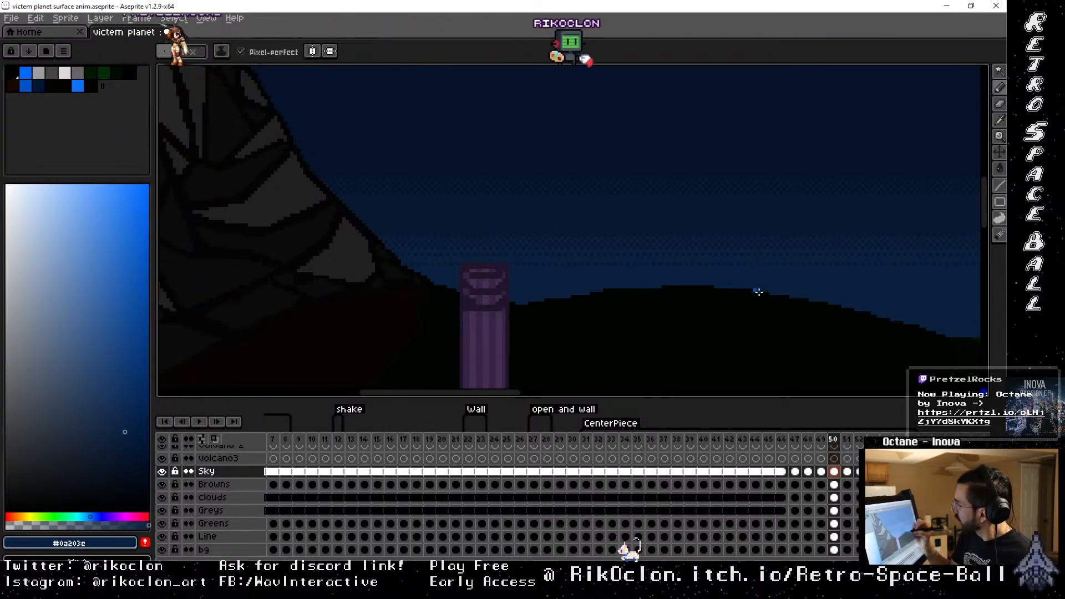
Paint over the blue ridge pixel in frames 51 and 52 using the sampled dark sky colours #061428 and #020b18
key("Right")
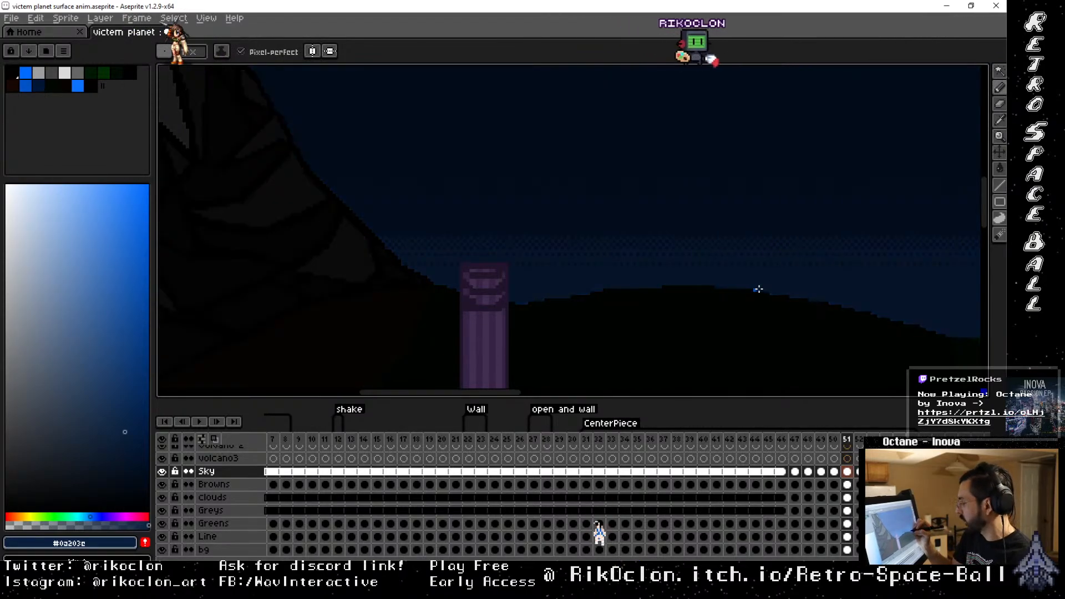
key("i")
left_click(758, 288)
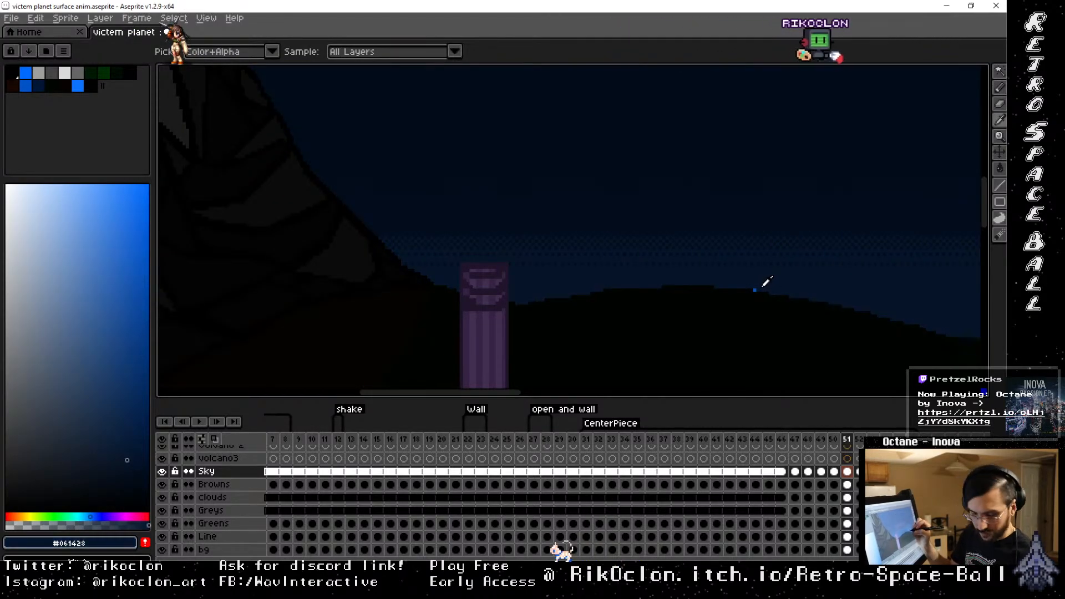
key("b")
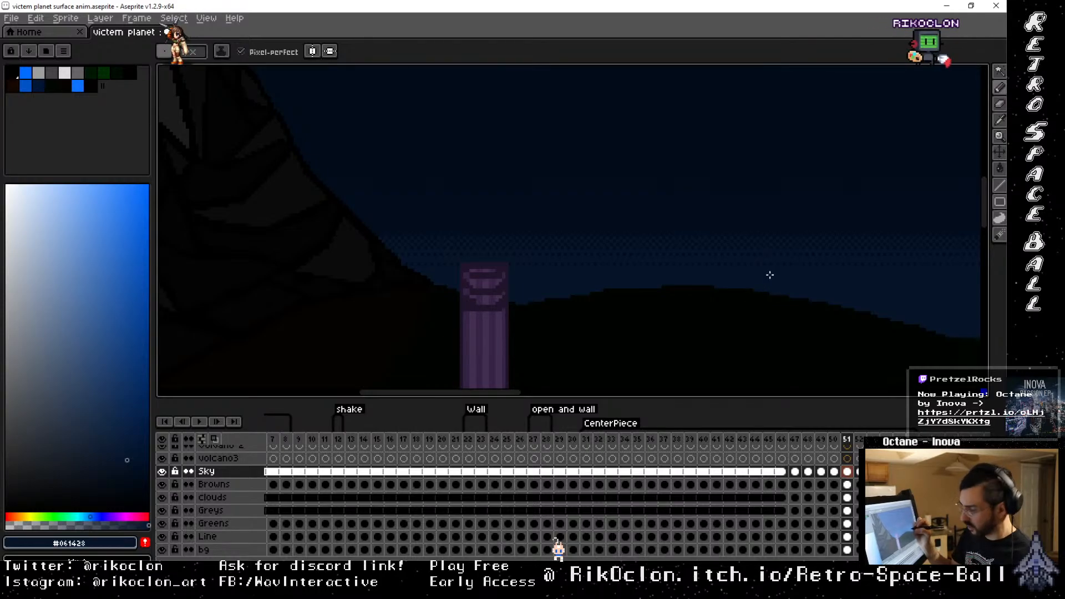
key("Right")
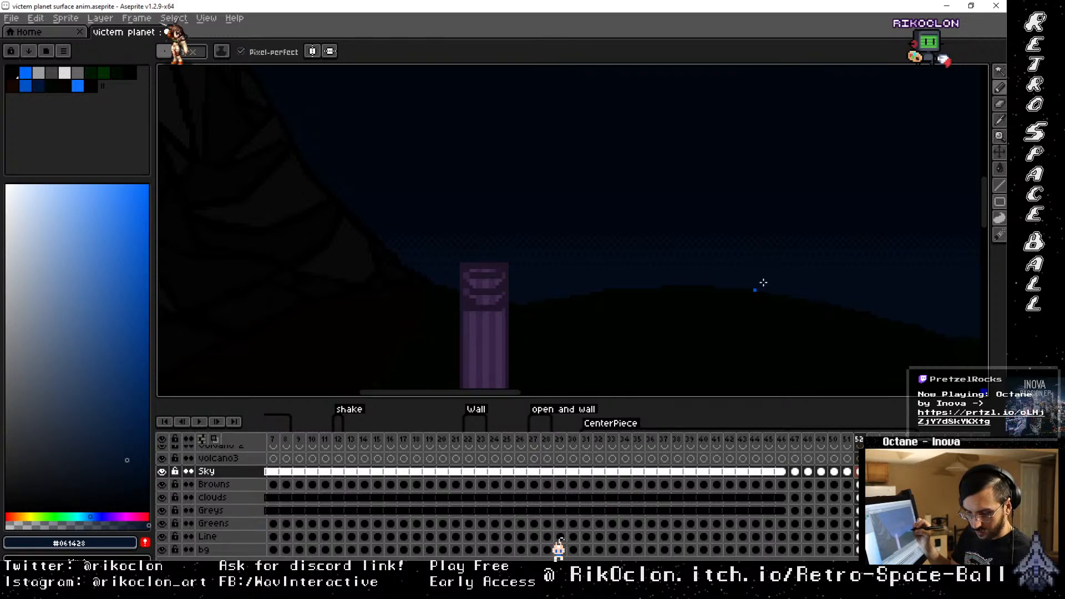
key("i")
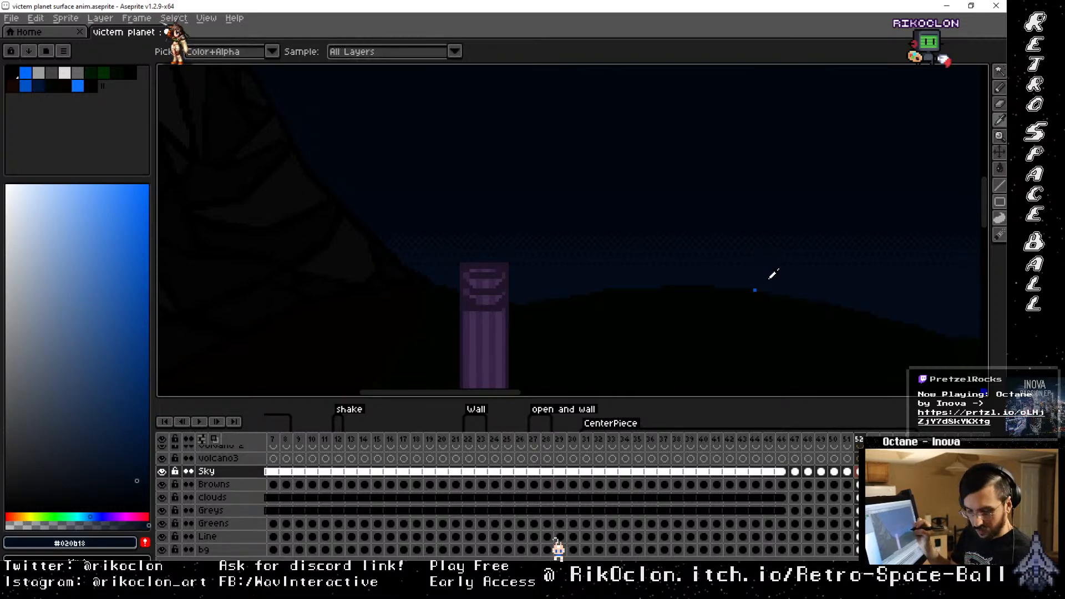
key("b")
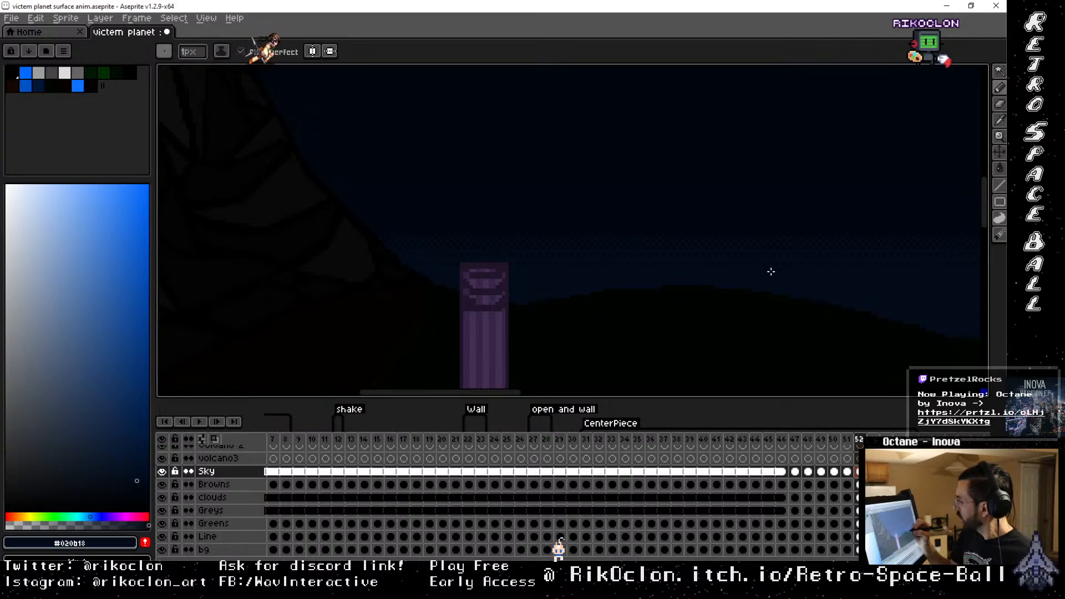
Cover the stray ridge pixel in frames 53 and 54 with the sampled near-black sky colours #050012 and #120000
key("Right")
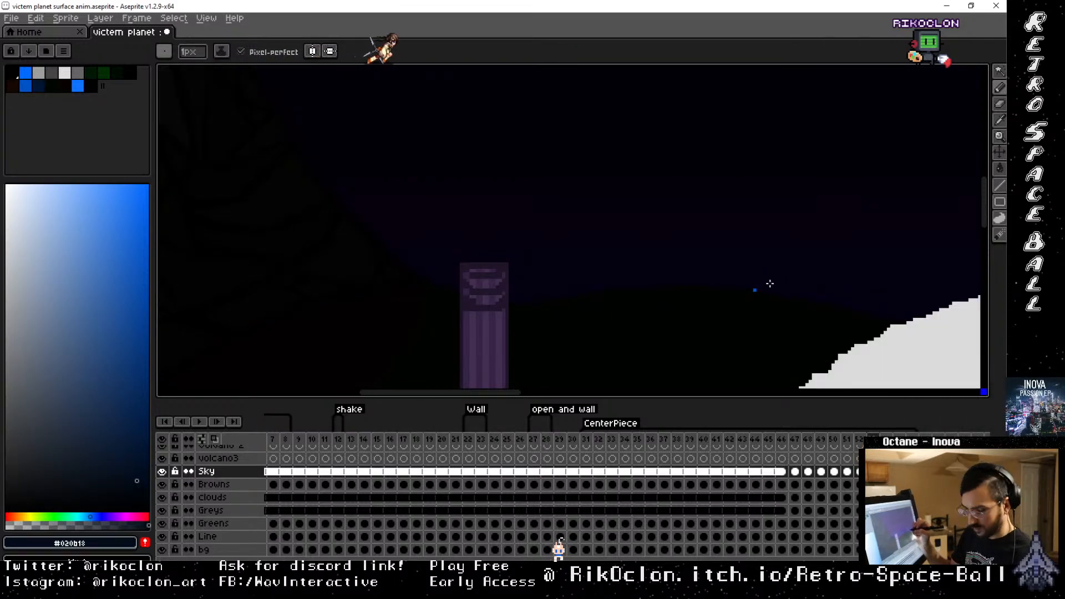
left_click(785, 281, "alt")
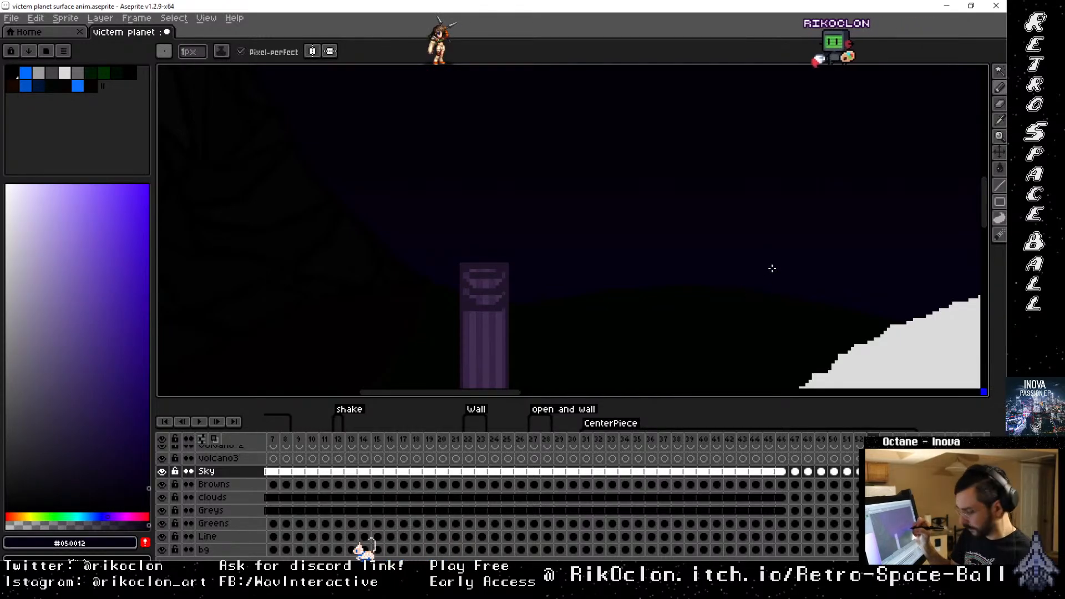
key("Right")
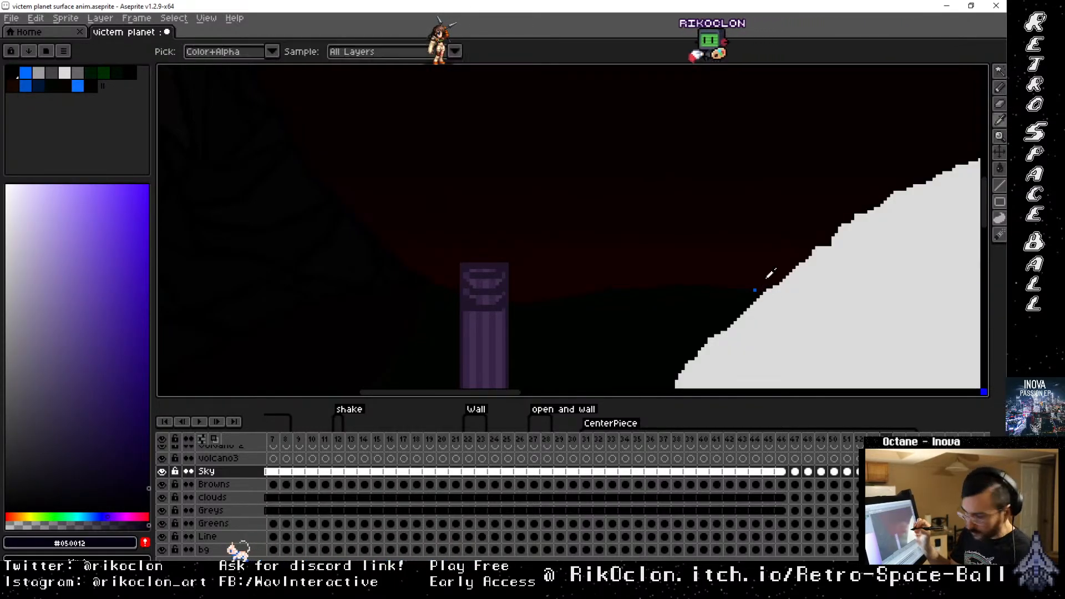
left_click(764, 282, "alt")
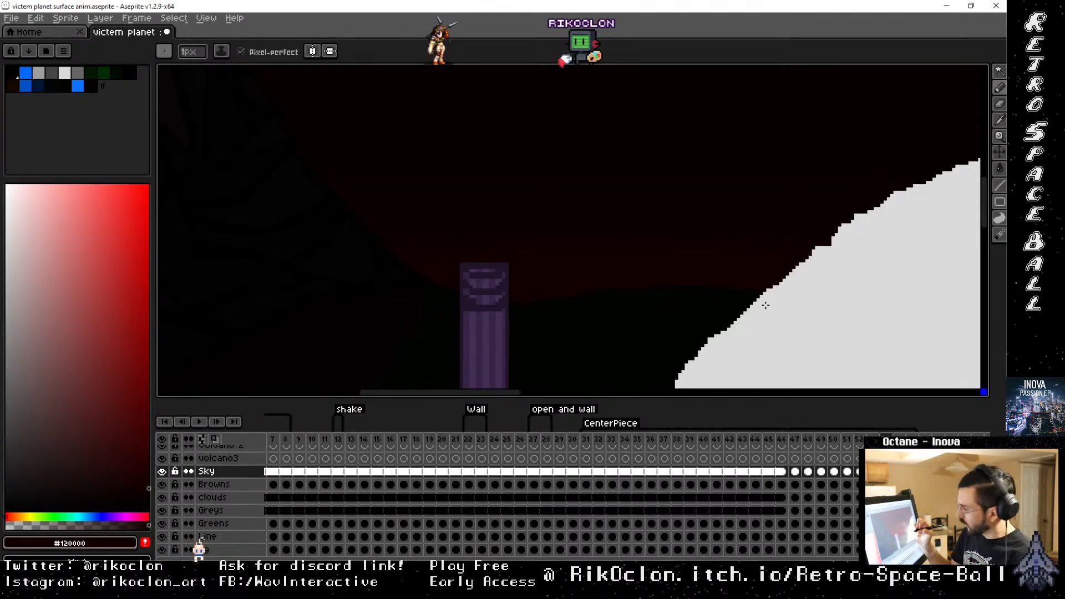
Step forward through the frames after 54 and examine the hill's ridge for remaining stray pixels
key("Right")
key("Right")
key("Right")
key("Right")
key("Right")
key("Right")
key("Right")
key("Right")
key("Right")
key("Right")
key("Right")
key("Right")
key("Right")
key("Right")
key("Right")
key("Right")
key("Right")
key("Right")
key("Right")
key("Right")
key("Right")
key("Right")
key("Right")
key("Right")
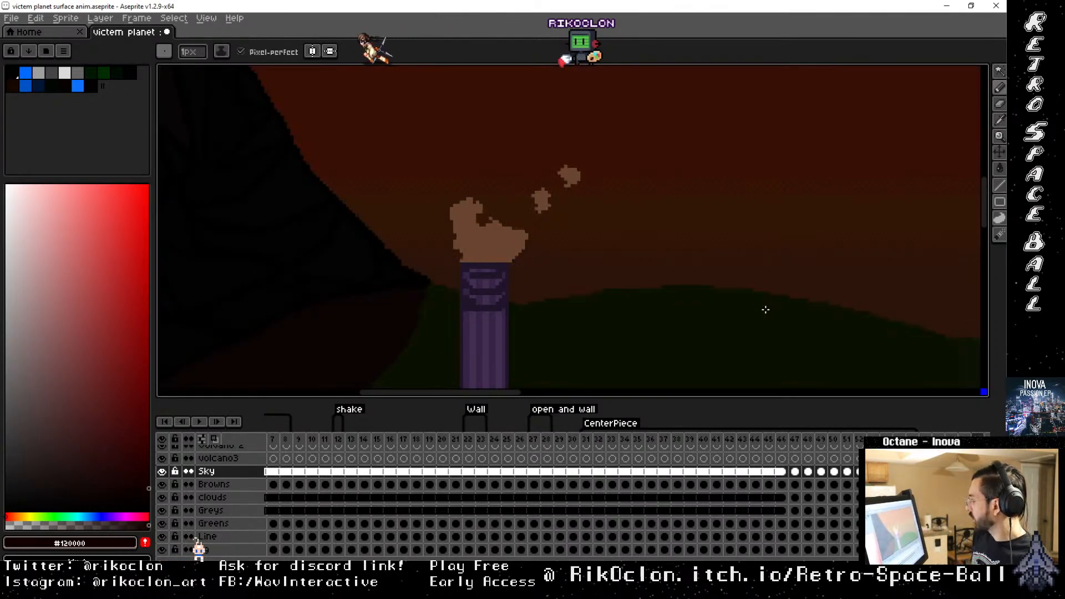
key("Right")
key("Right")
key("Right")
key("Right")
key("Right")
key("Right")
key("Right")
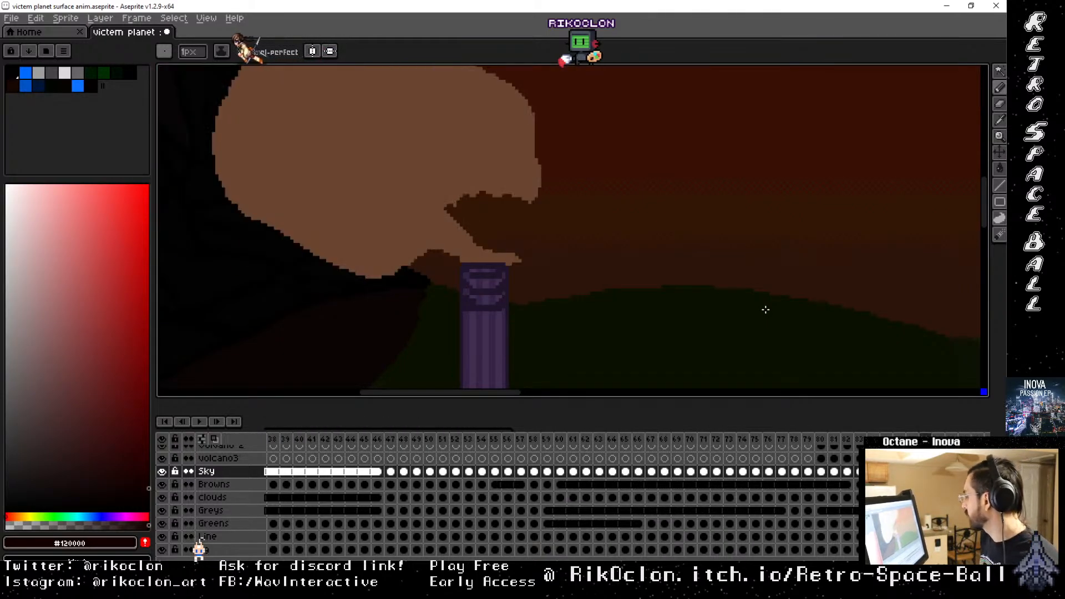
Go back to frame 73, sample the reddish-brown sky colour #2d1409 and cover the stray dark pixel on the ridge
key("Left")
key("Left")
key("Left")
key("Left")
key("Left")
key("Left")
key("Left")
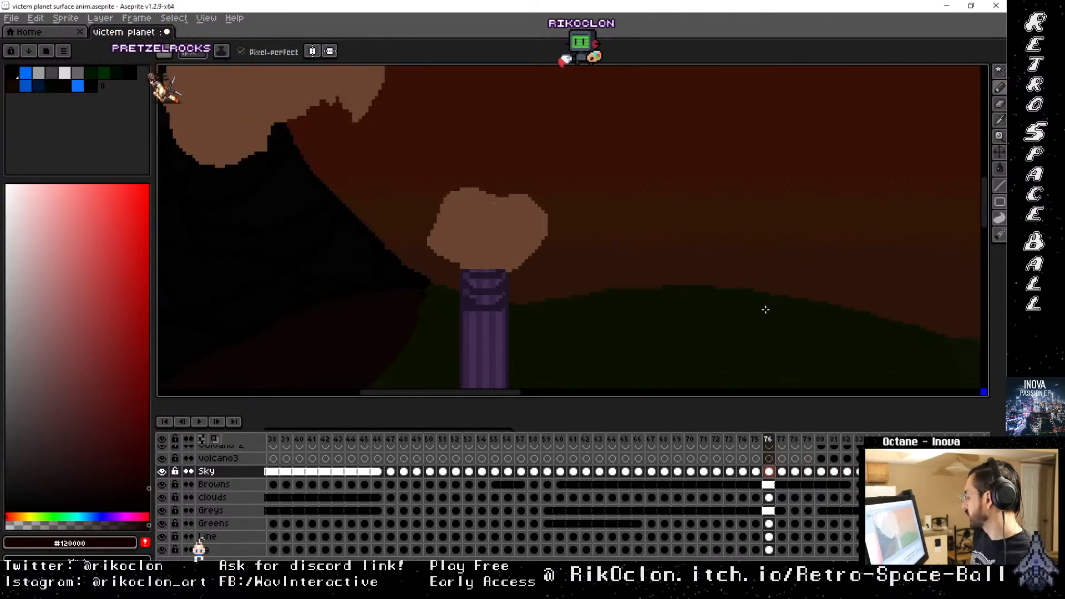
key("Right")
key("Right")
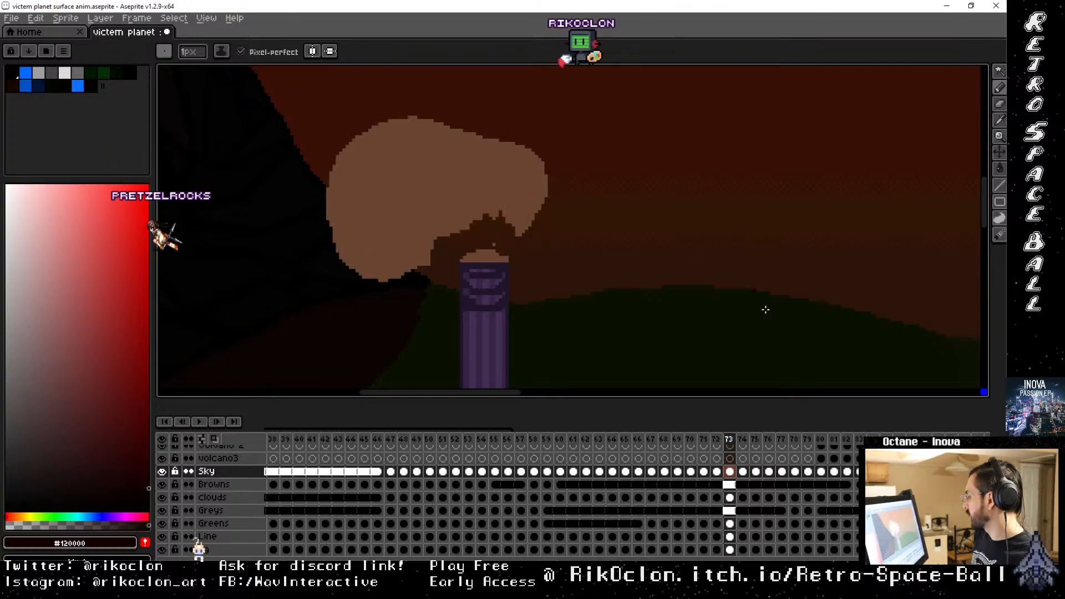
key("alt")
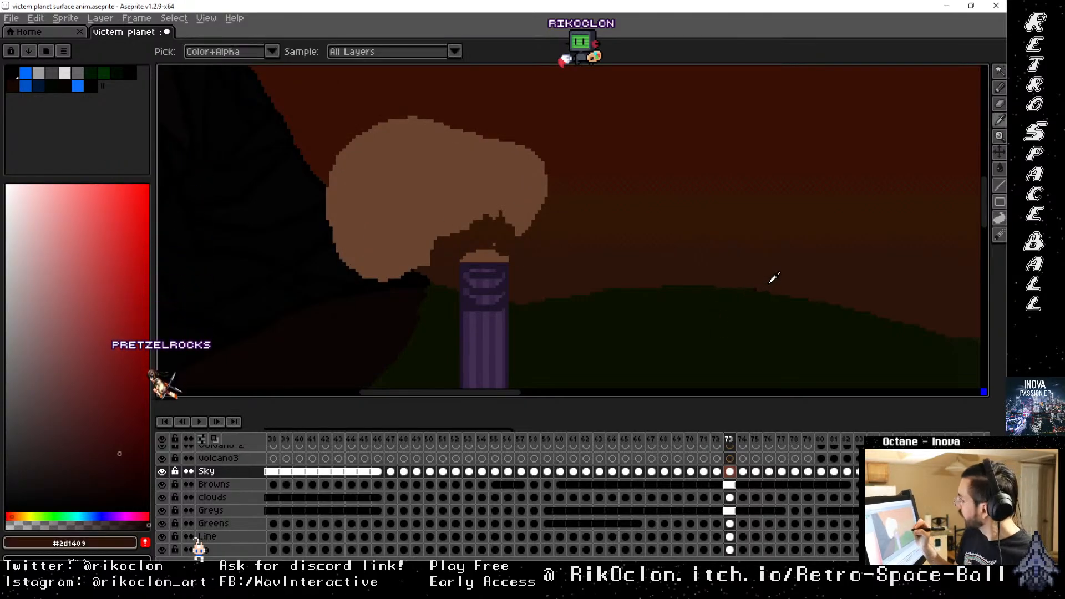
left_click(765, 281, "alt")
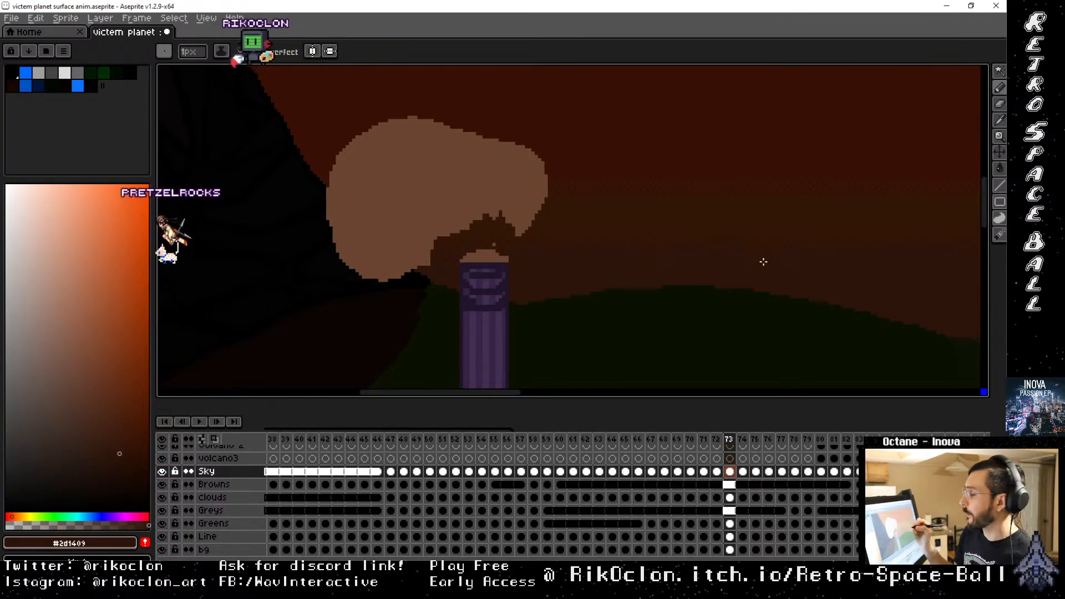
Step back through the frames to 53 and forward again to frame 57, examining the ridge and the smoke on the wall
key("Left")
key("Left")
key("Left")
key("Left")
key("Left")
key("Left")
key("Left")
key("Left")
key("Left")
key("Left")
key("Left")
key("Left")
key("Left")
key("Left")
key("Left")
key("Left")
key("Left")
key("Left")
key("Left")
key("Left")
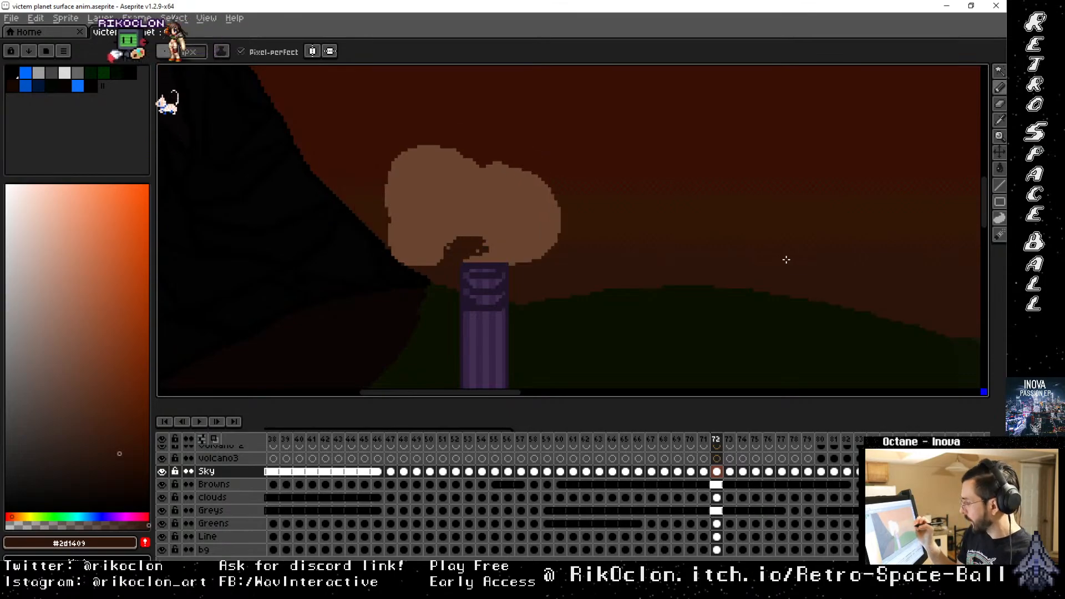
key("Right")
key("Right")
key("Right")
key("Right")
key("Right")
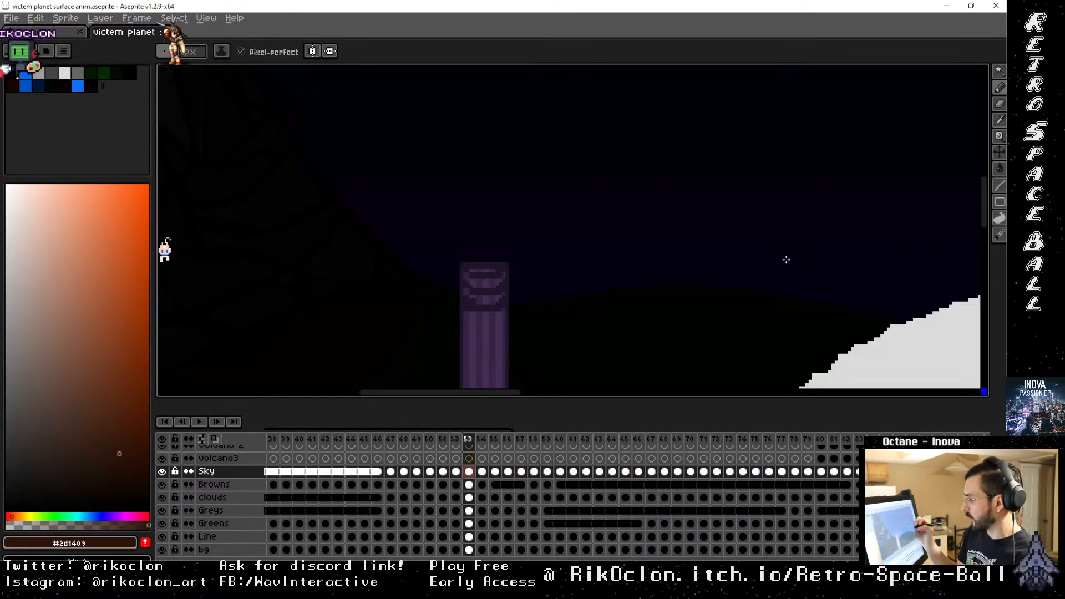
key("Right")
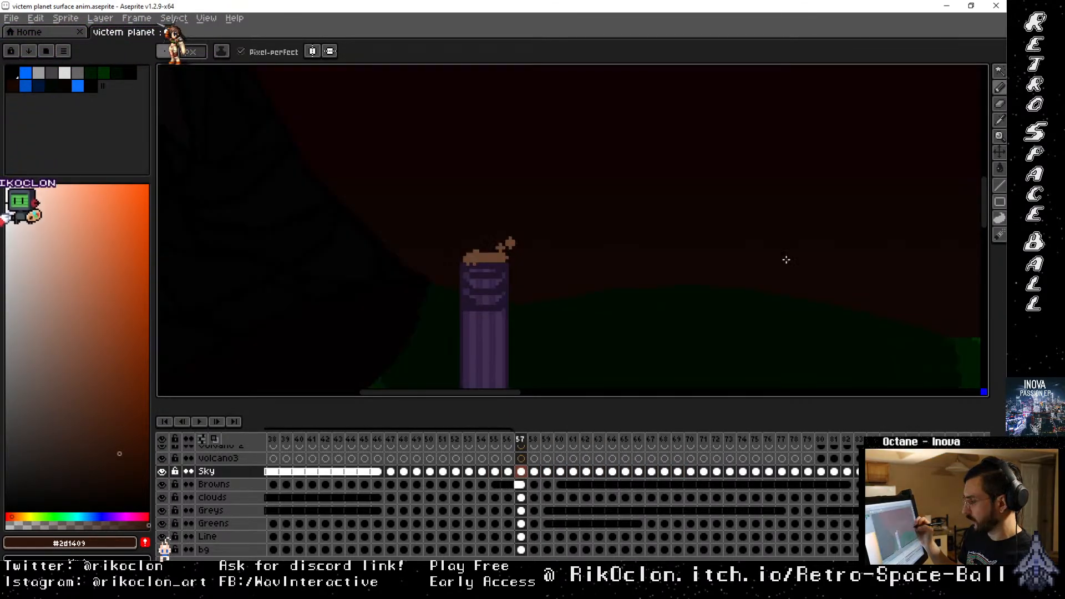
On the topSmoke layer in frame 57, sample a near-black brown and paint the inside of the smoke on the wall, leaving a thin brown outline
scroll(533, 533, "up", 3)
scroll(533, 533, "up", 10)
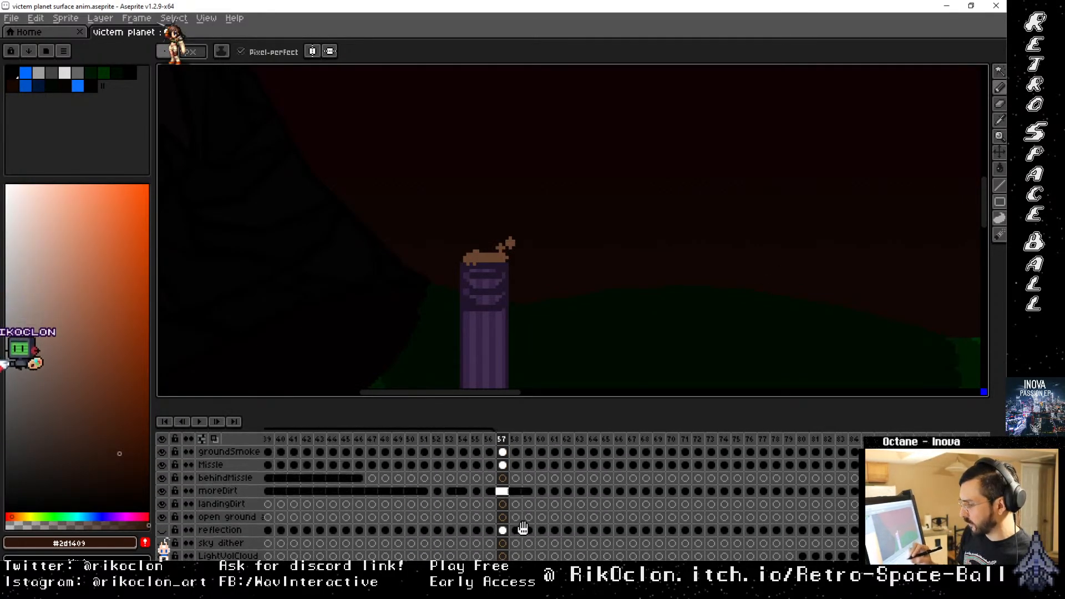
scroll(509, 492, "up", 10)
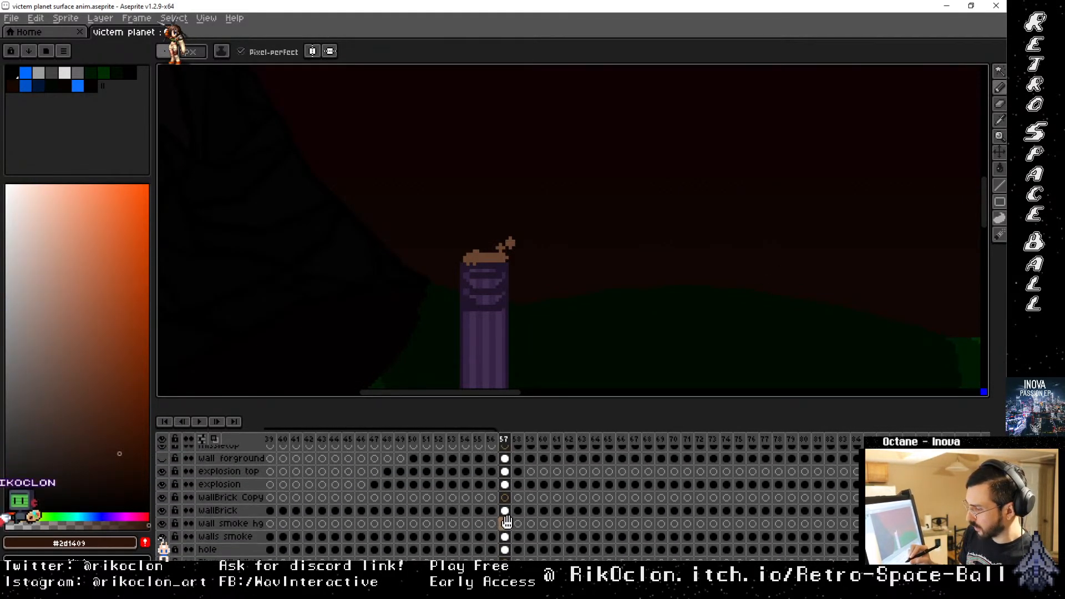
scroll(509, 541, "up", 5)
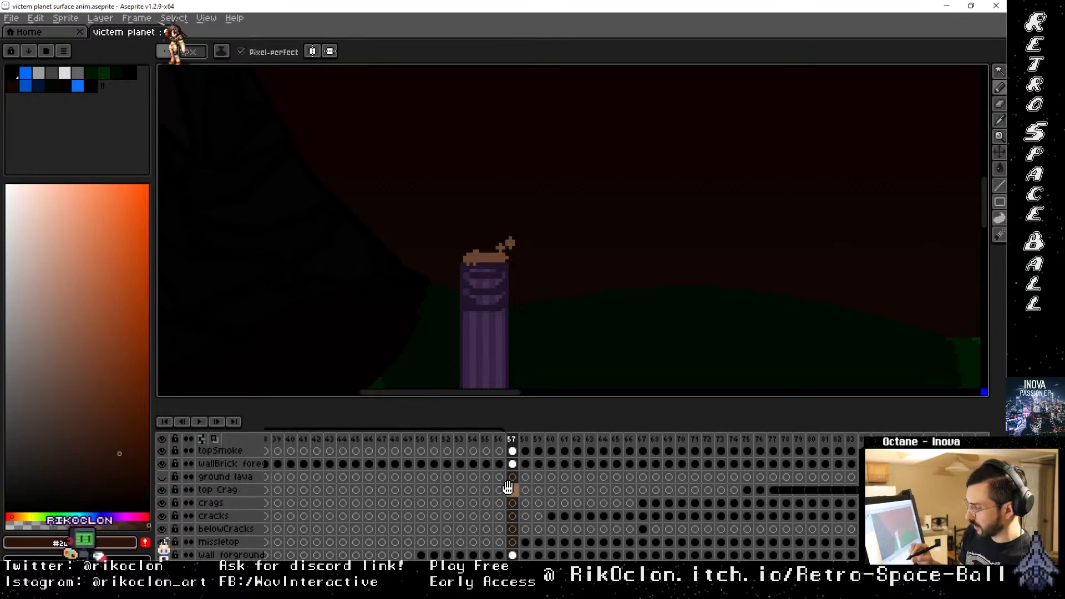
left_click_drag(507, 535, 529, 540)
left_click(240, 503)
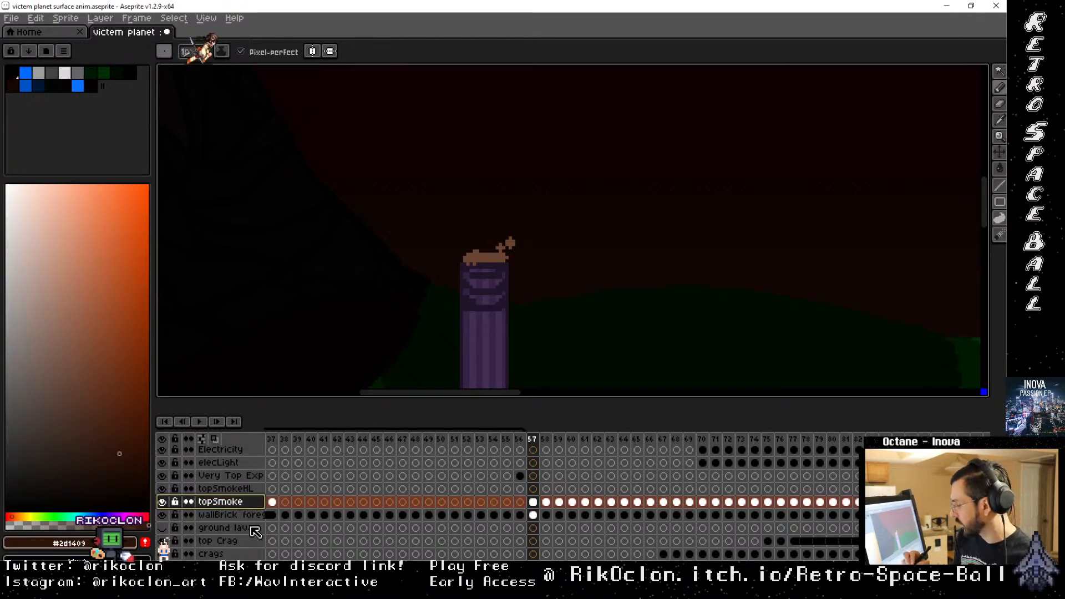
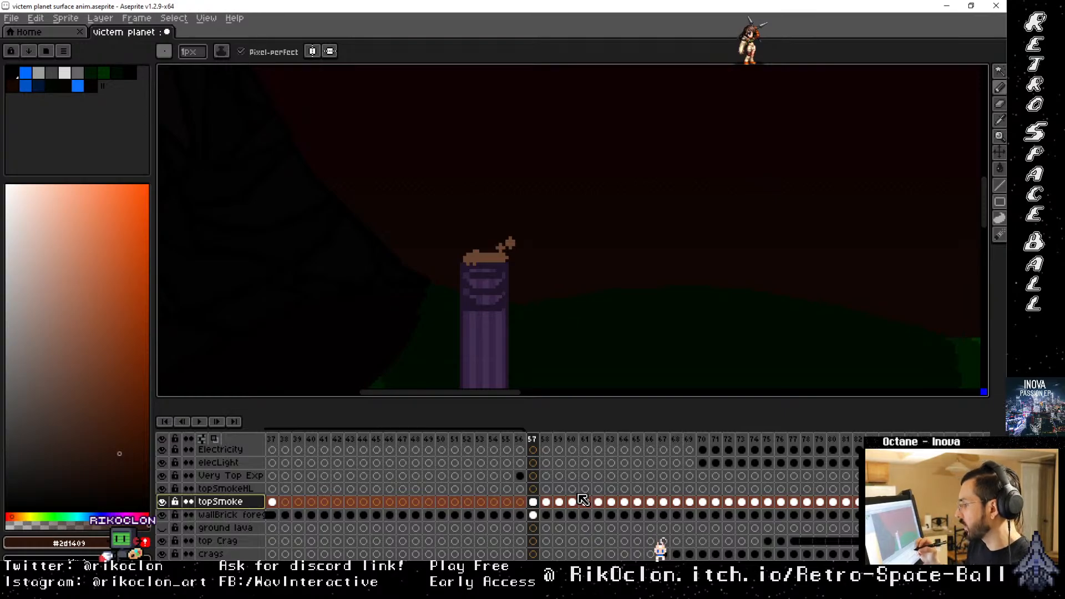
left_click(501, 254, "alt")
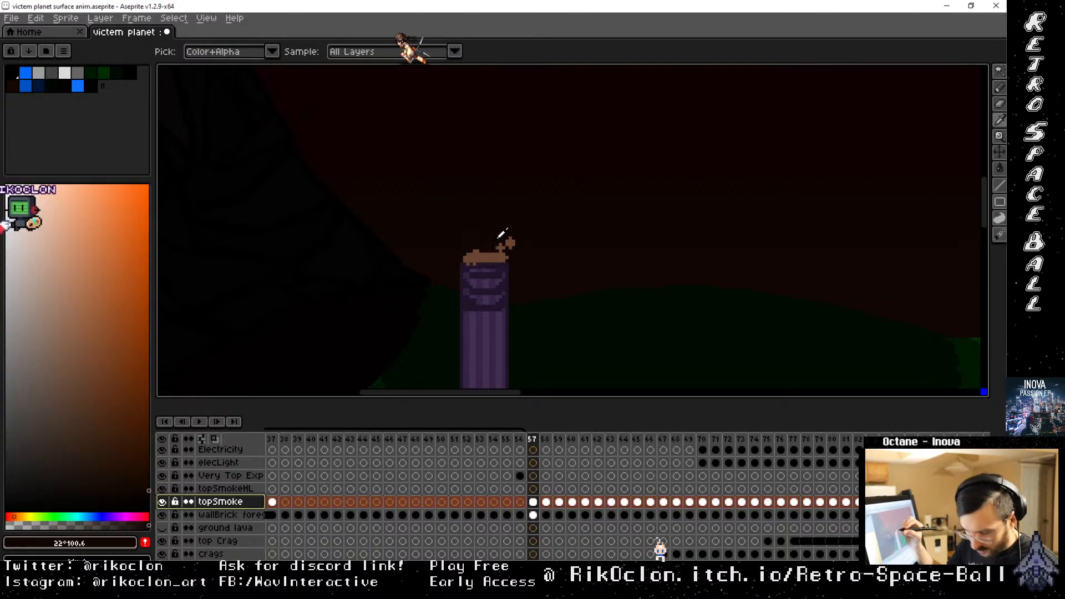
key("b")
left_click_drag(497, 258, 487, 257)
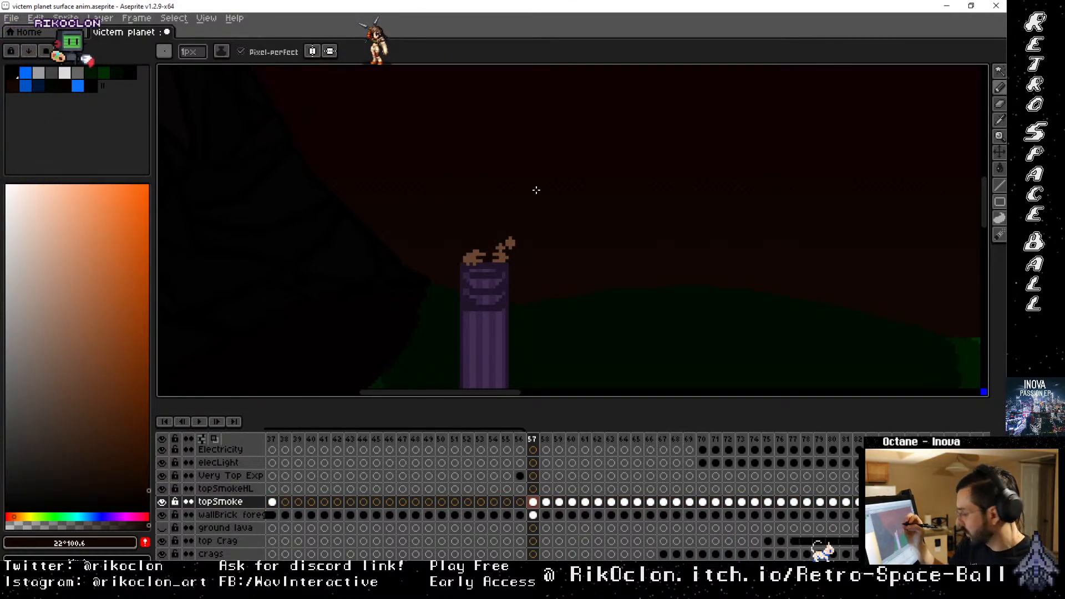
key("ctrl+z")
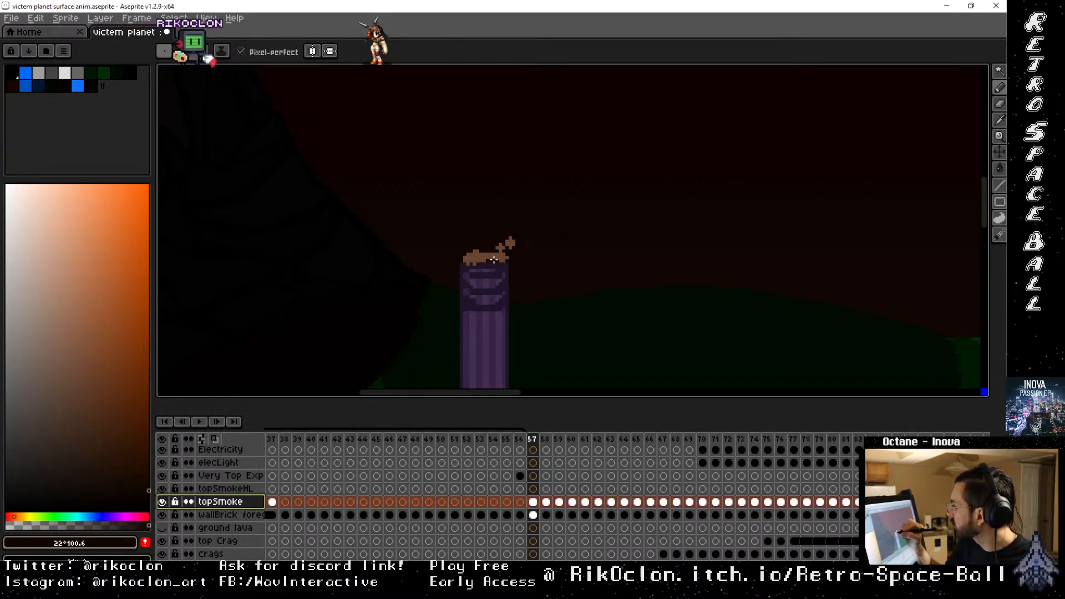
left_click_drag(489, 259, 482, 260)
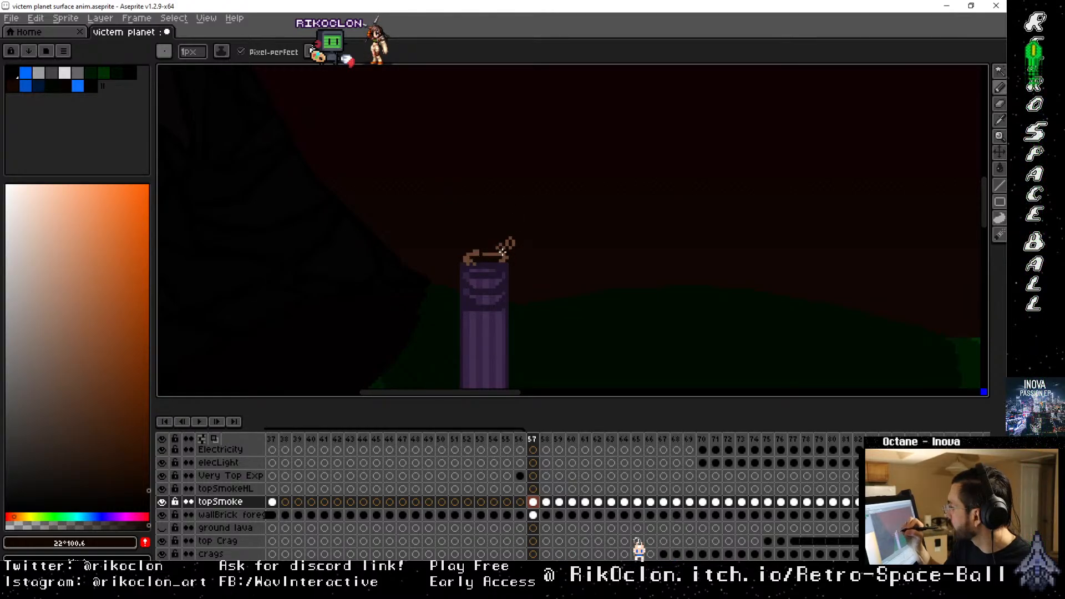
key("ctrl+z")
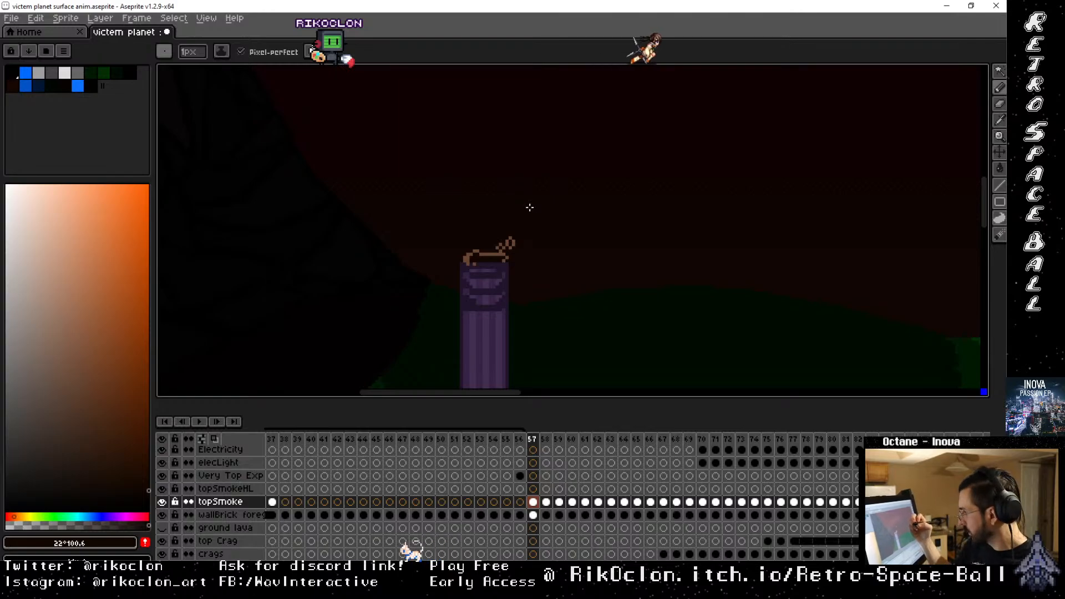
Compare the neighbouring frames, pick up the dark shading in frame 57 with a colour-based selection and undo the painting on the topSmoke layer
key("Left")
key("Right")
key("Right")
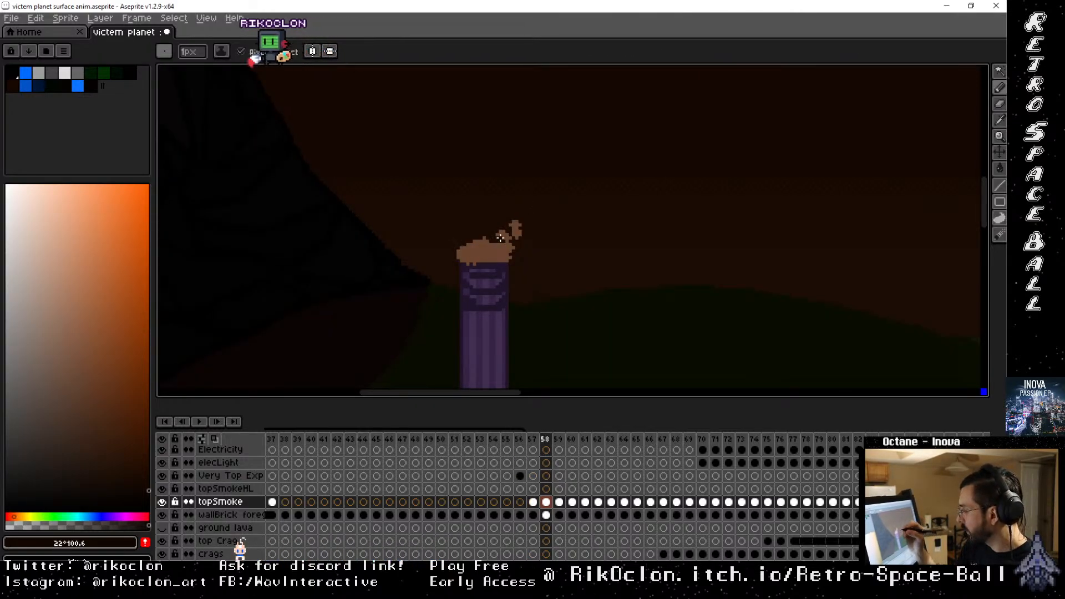
key("Left")
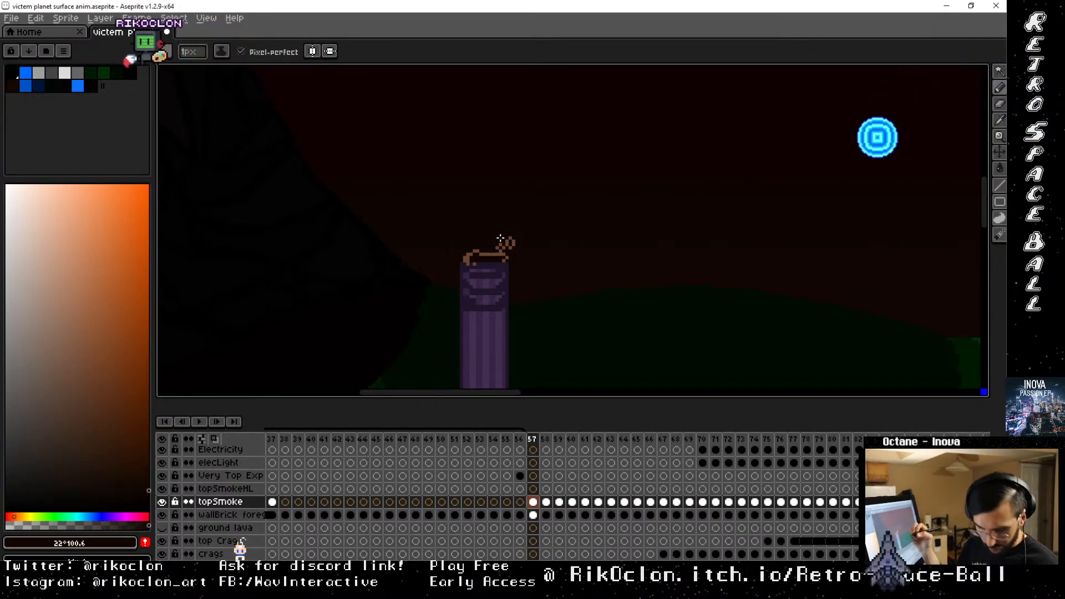
key("w")
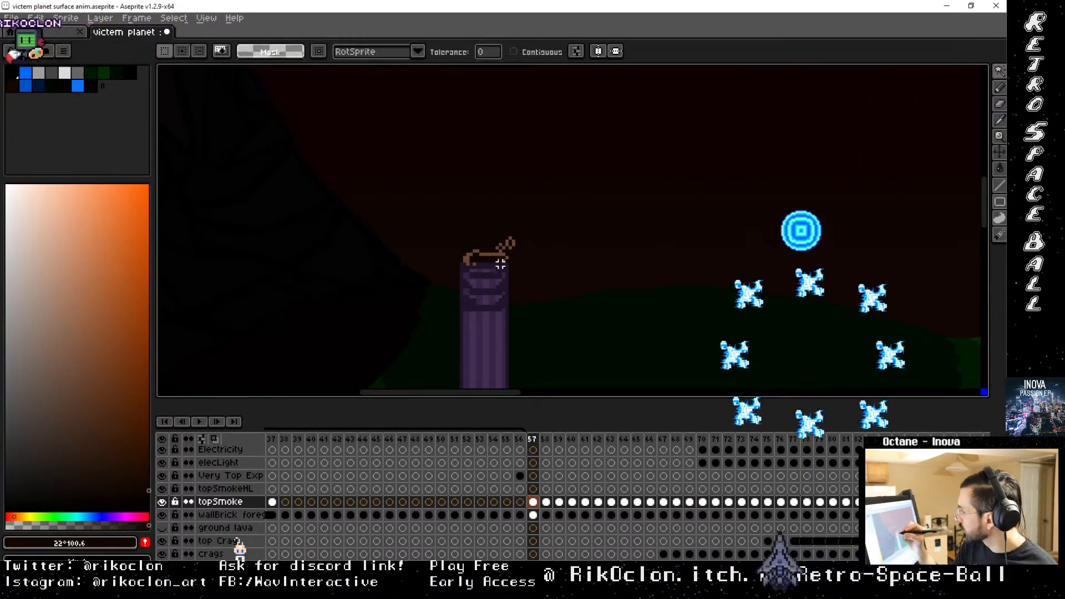
left_click(500, 263)
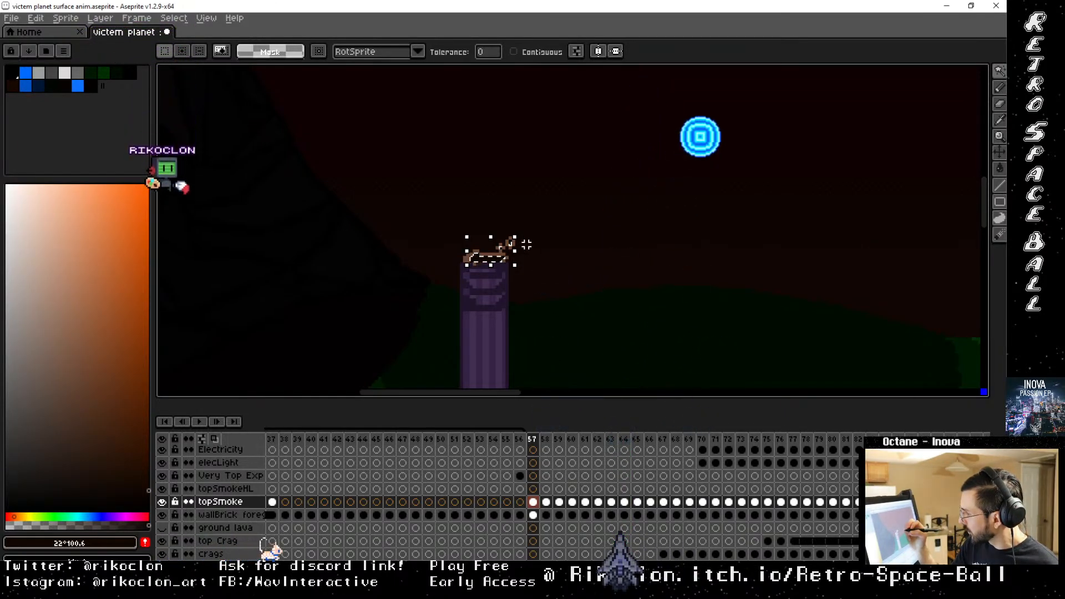
key("ctrl+d")
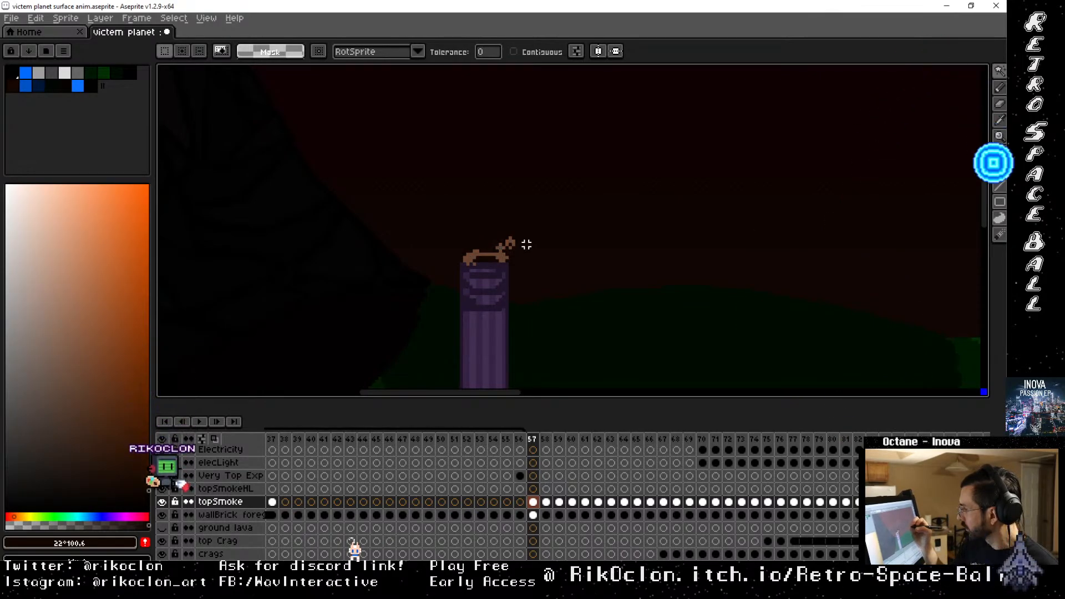
key("ctrl+z")
key("ctrl+z")
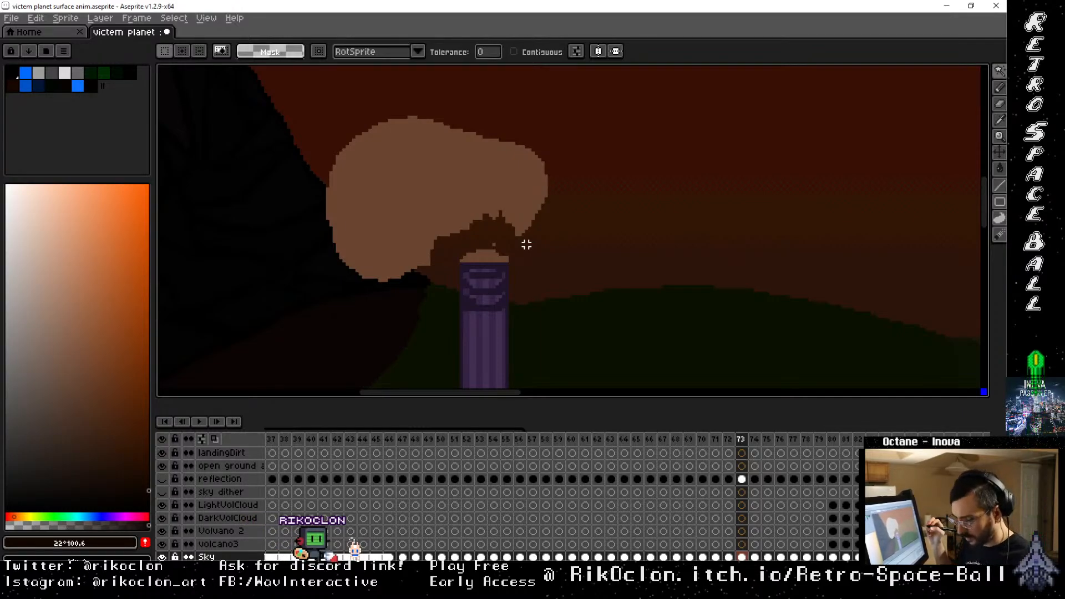
Place the dark smoke shading on the topSmokeHL layer in frame 57 instead and deselect it
key("Return")
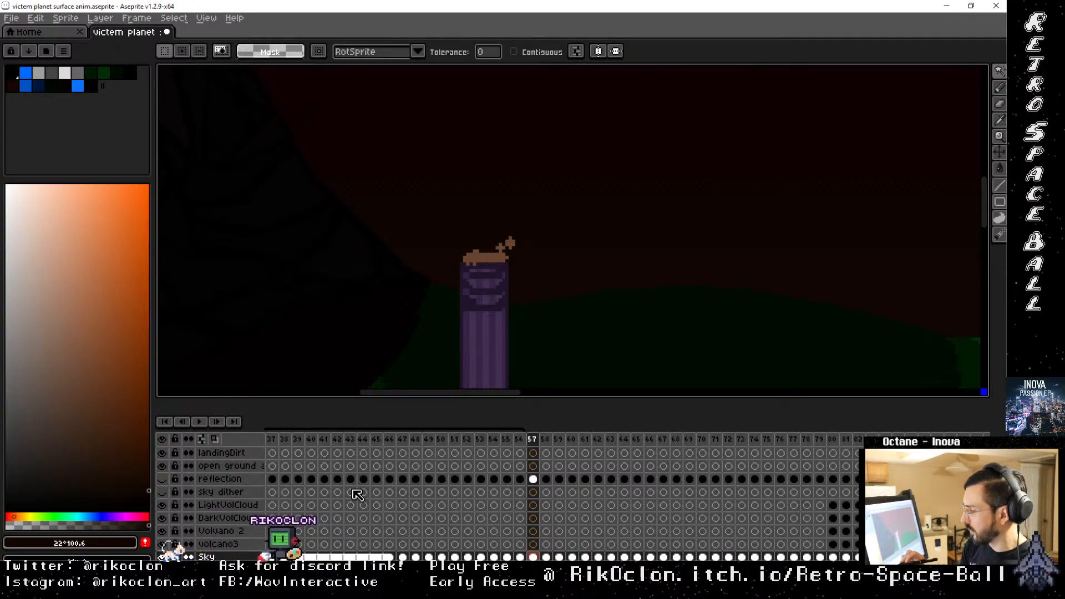
scroll(532, 459, "up", 5)
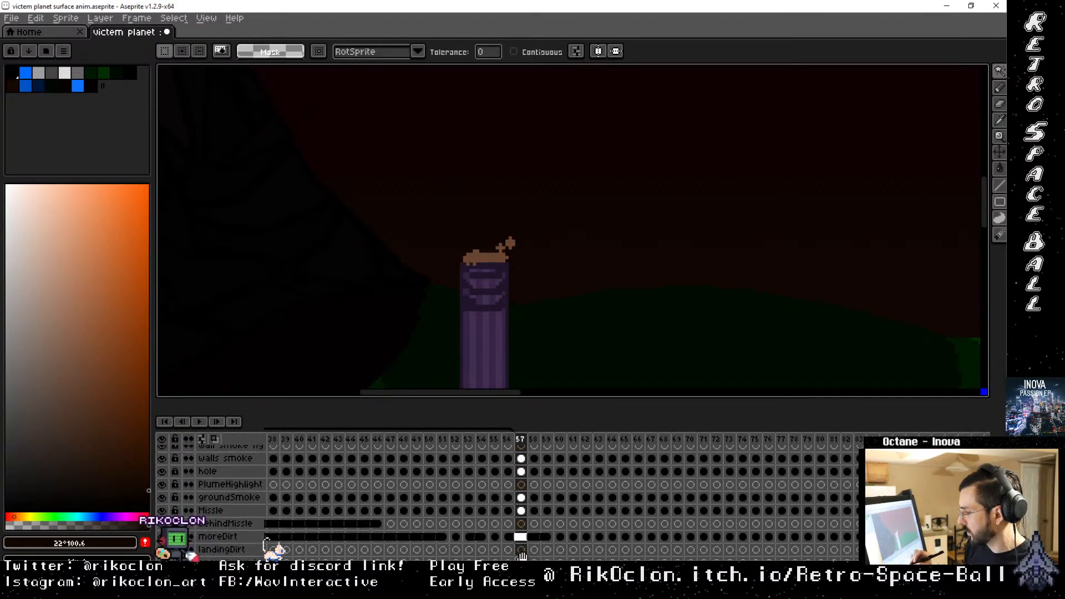
scroll(532, 538, "up", 6)
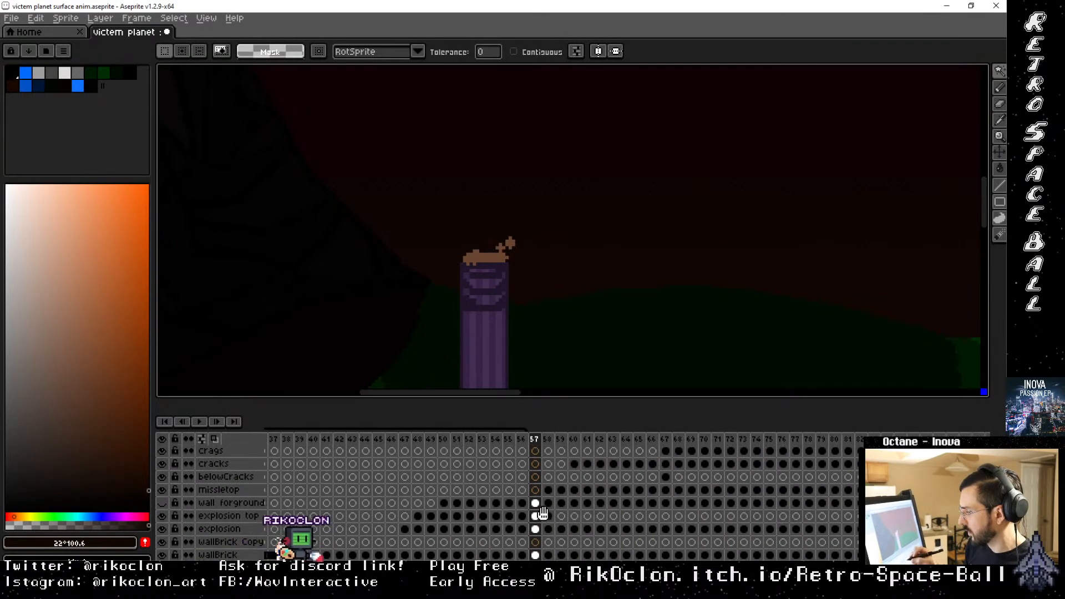
scroll(548, 496, "up", 3)
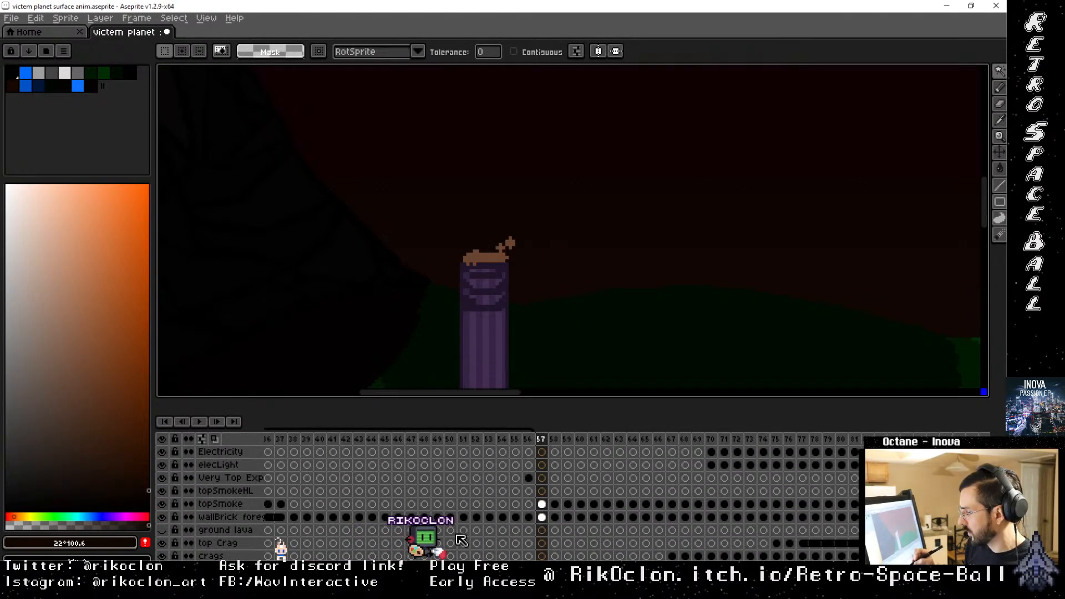
left_click(237, 504)
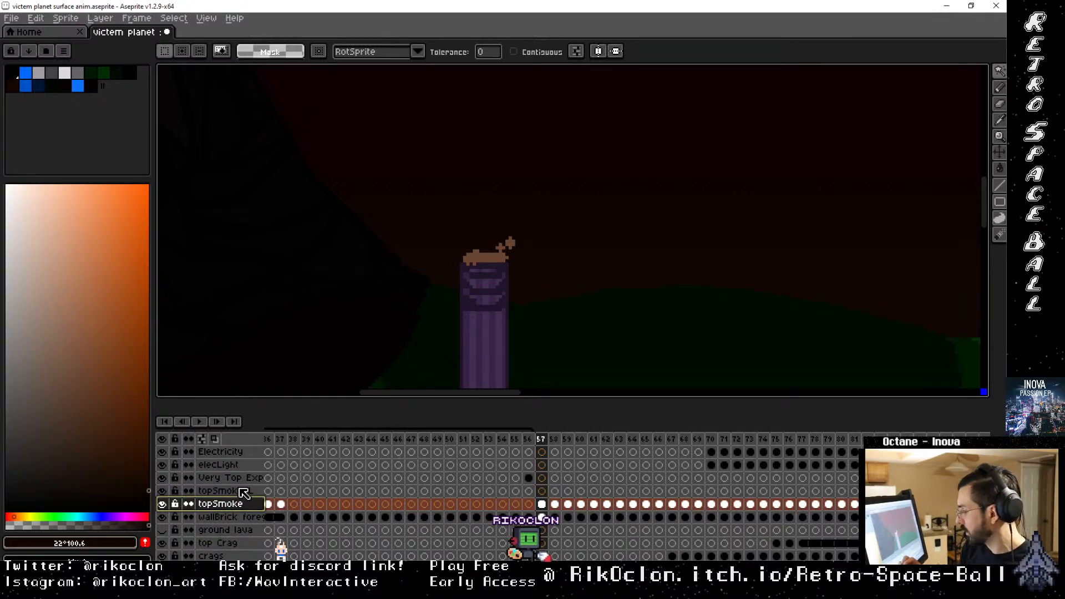
left_click(243, 492)
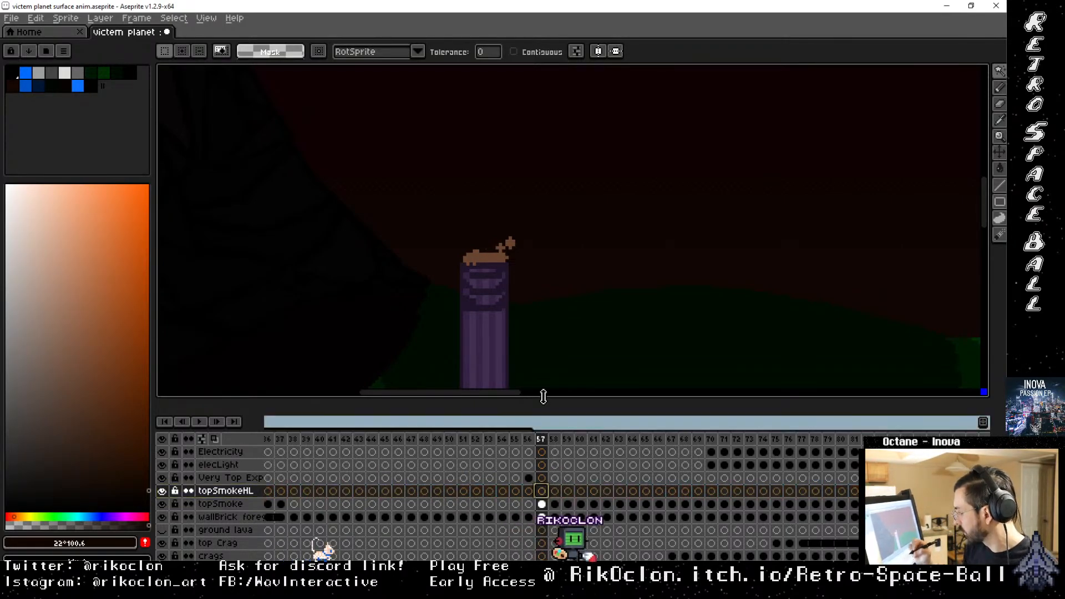
left_click(502, 252)
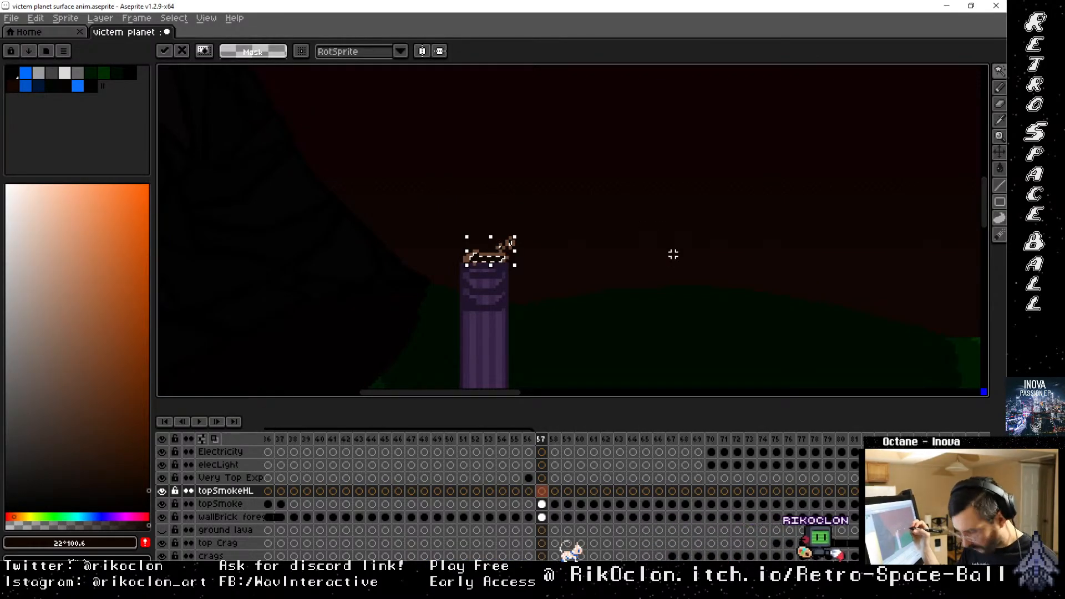
key("ctrl+d")
Paint the near-black brown shading inside the smoke and its drifting puffs in frames 58 and 59 of the topSmokeHL layer
key("Right")
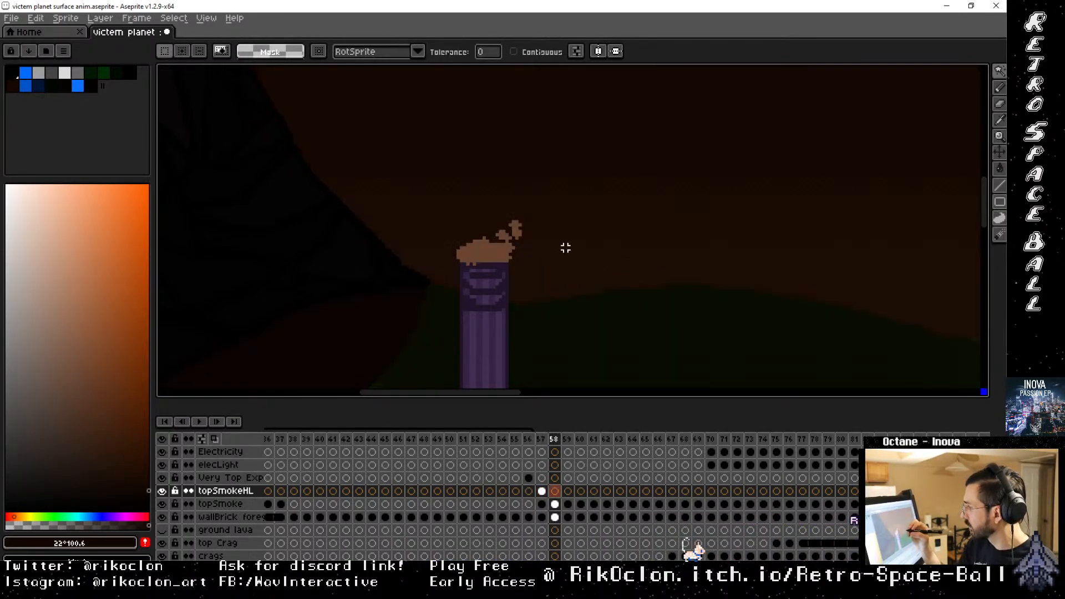
key("b")
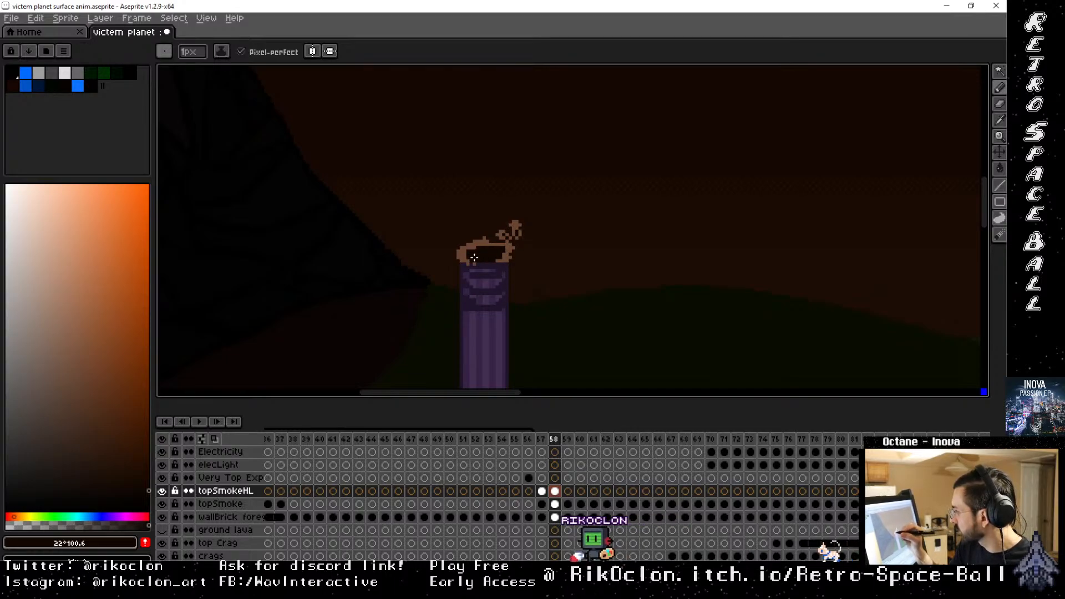
key("Right")
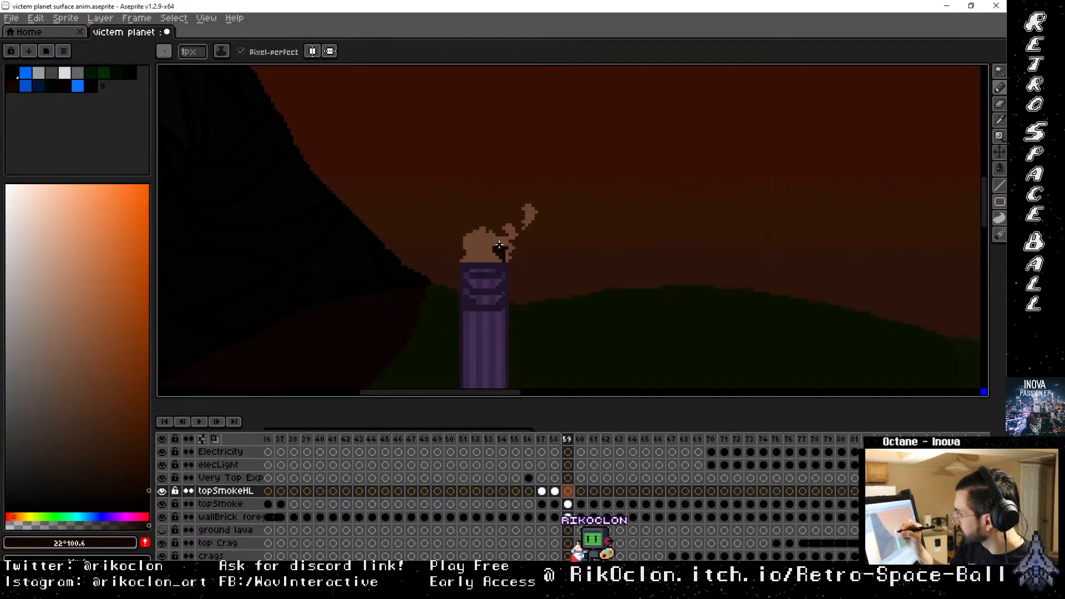
mouse_move(487, 243)
left_mouse_down()
mouse_move(479, 247)
mouse_move(491, 259)
left_mouse_up()
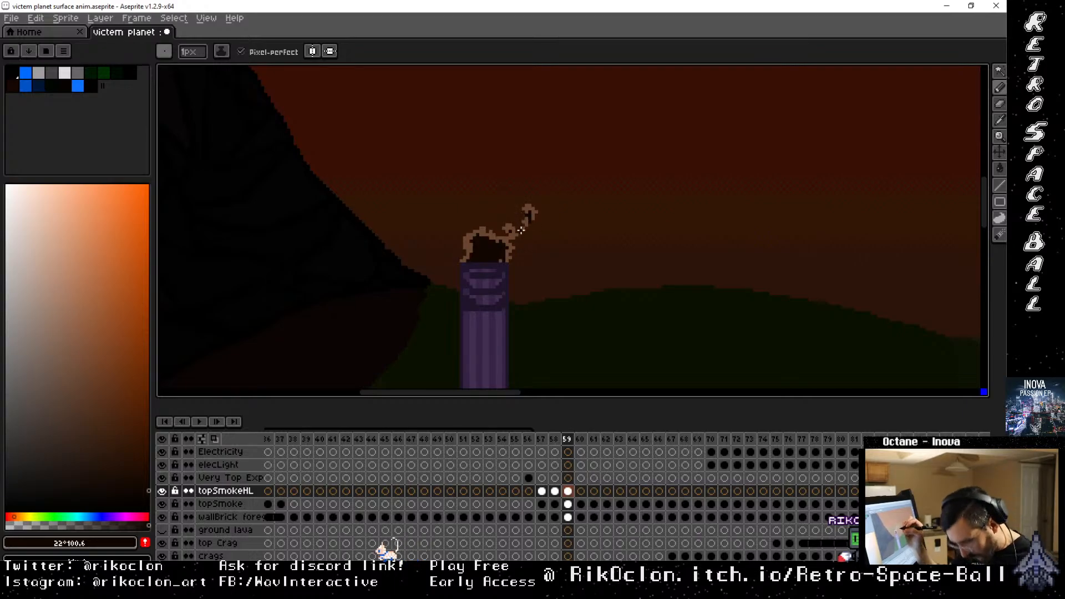
key("e")
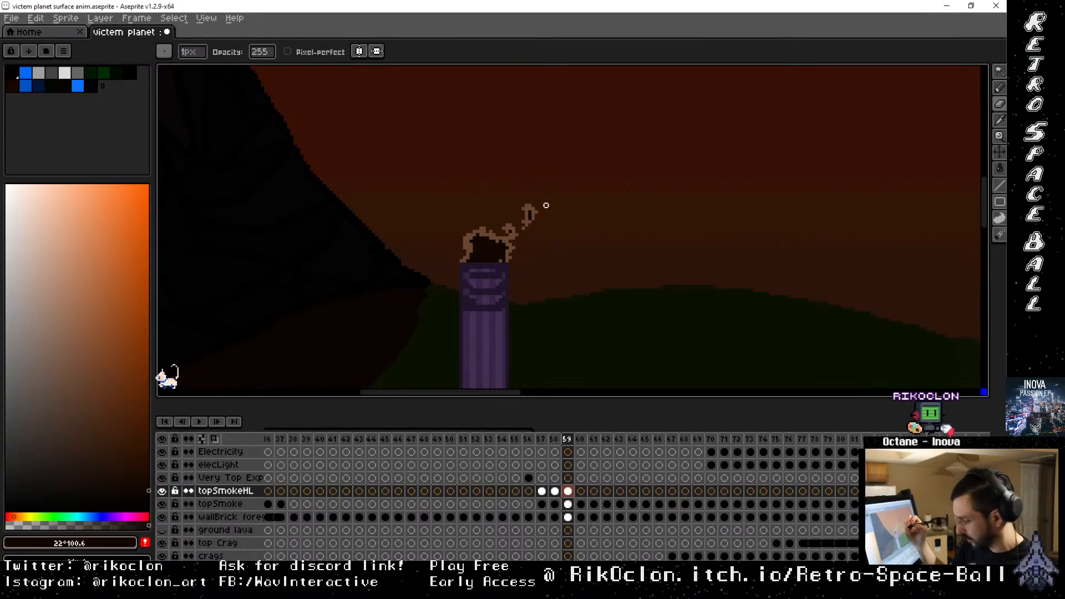
Check the shading in the preceding frames, and paint the inside of the smoke column and both detached puffs near-black brown in frame 60
key("comma")
key("comma")
key("period")
key("period")
key("period")
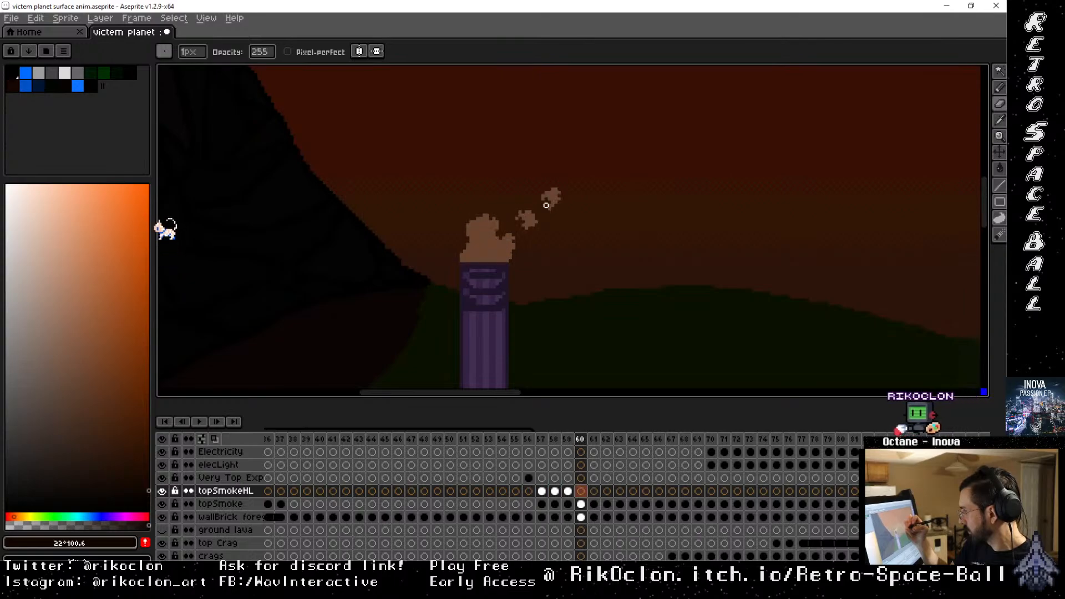
key("b")
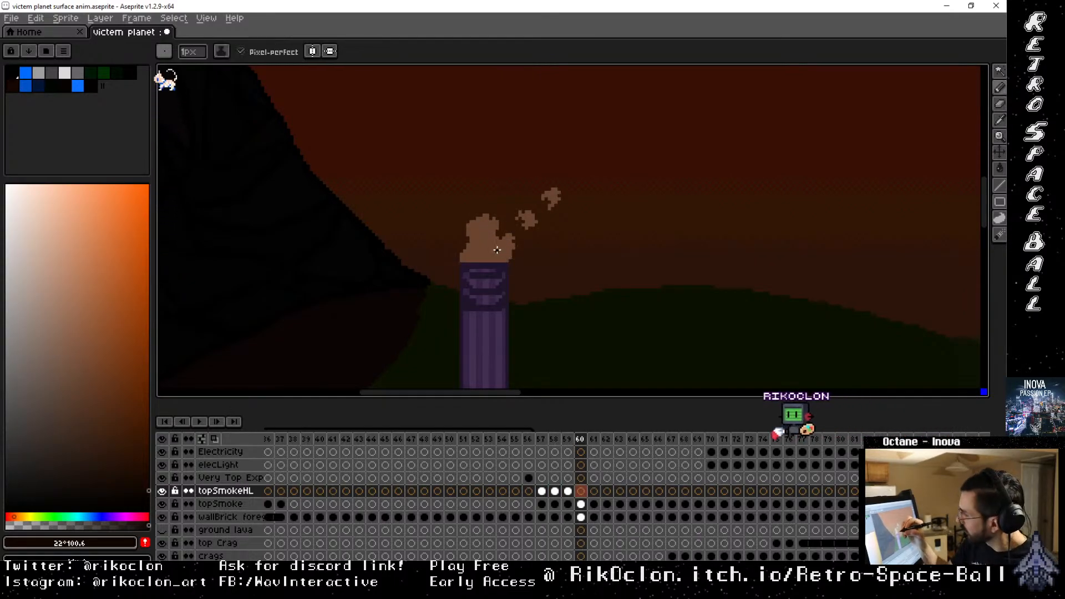
mouse_move(507, 244)
left_mouse_down()
mouse_move(504, 257)
mouse_move(467, 256)
mouse_move(481, 228)
left_mouse_up()
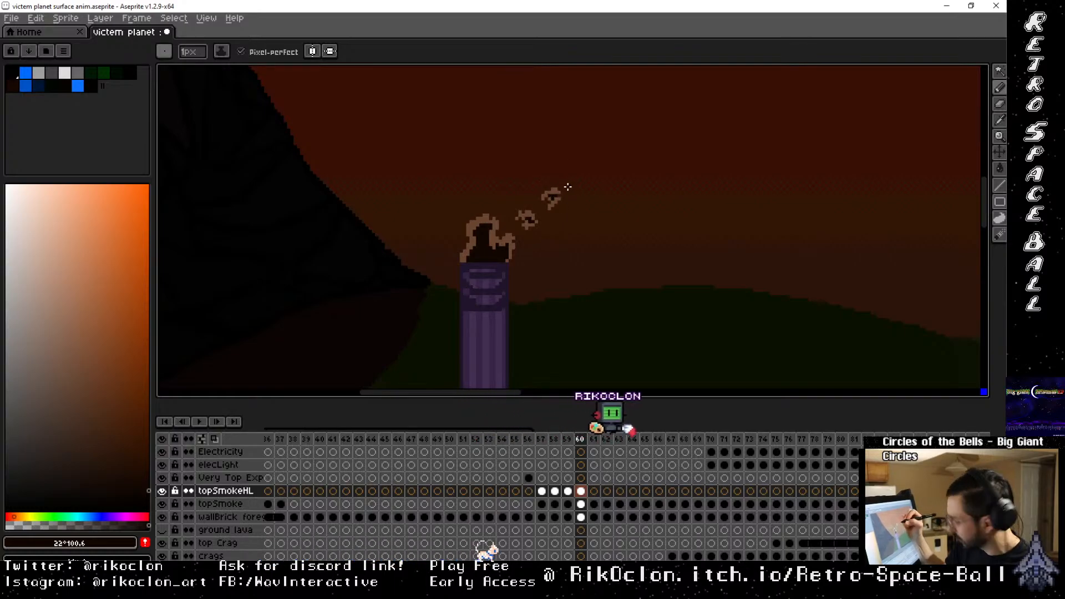
key("v")
key("b")
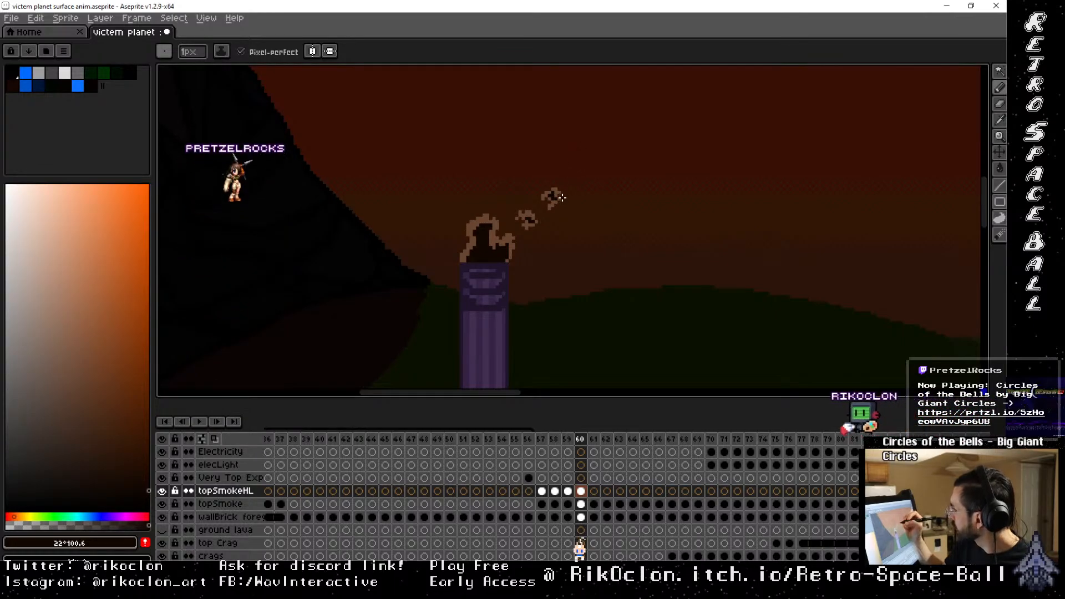
Step back and forth between frames 56 and 60 and examine how the smoke's dark shading animates
key("Left")
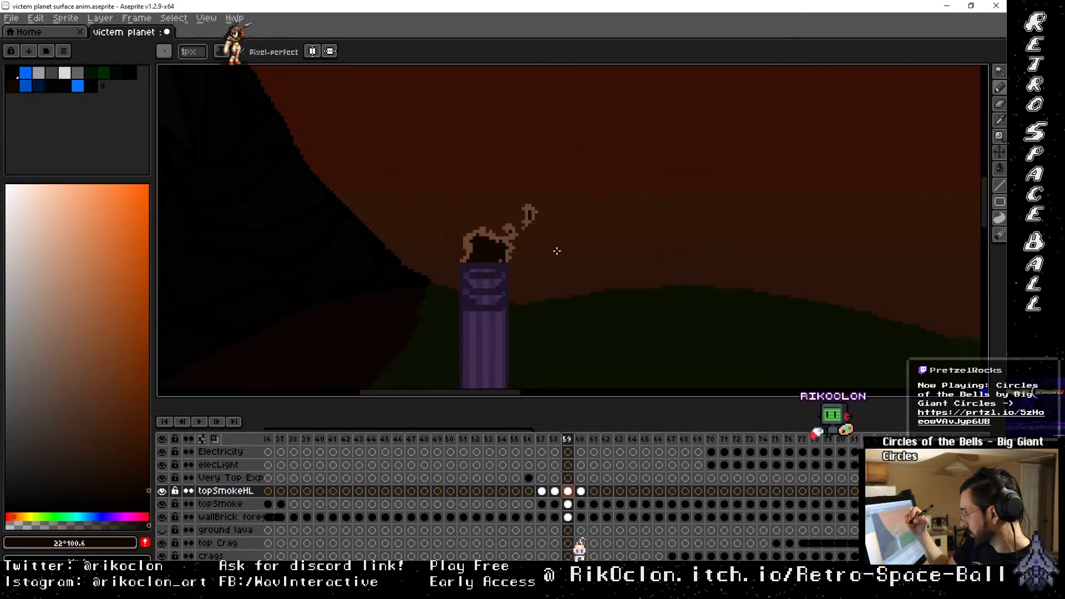
key("Right")
key("Left")
key("Left")
key("Left")
key("Left")
key("Right")
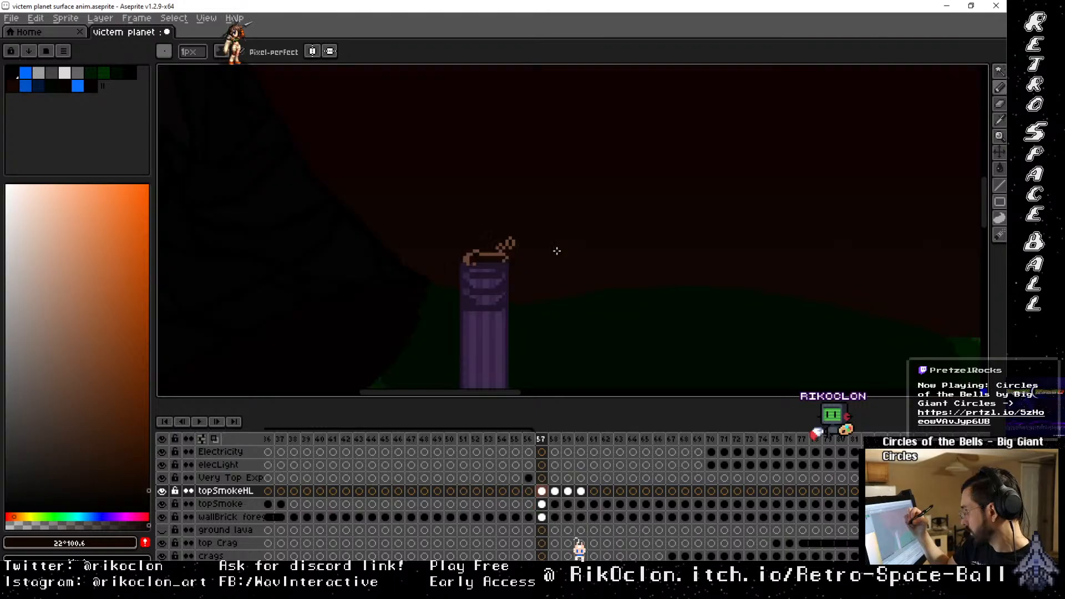
key("Right")
key("Right")
key("Right")
key("Left")
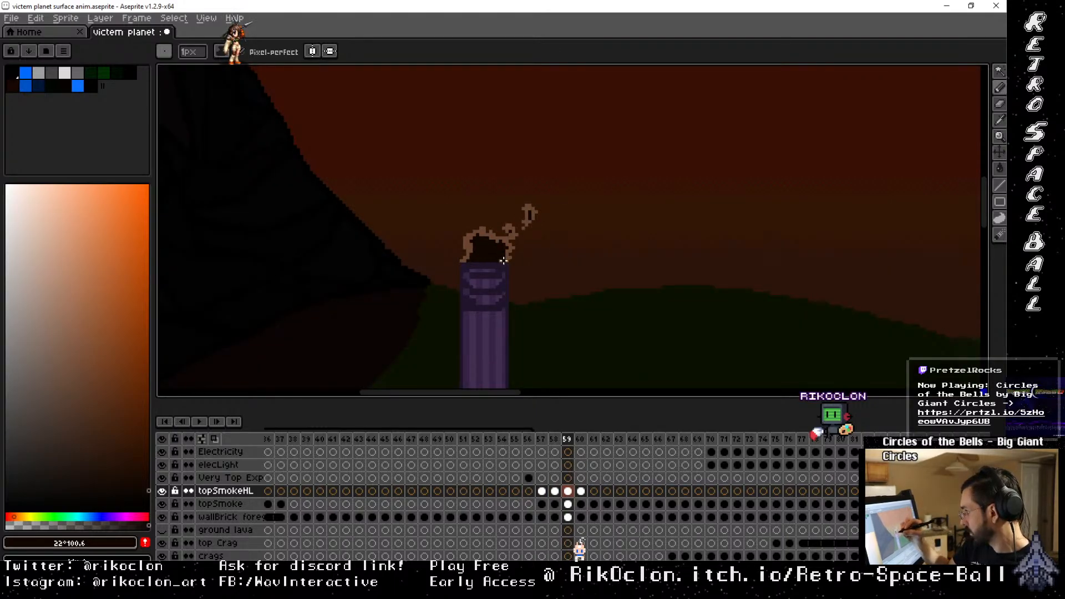
Paint the inside of the smoke column and both detached puffs near-black brown in frame 61 of the topSmokeHL layer
key("Left")
key("Right")
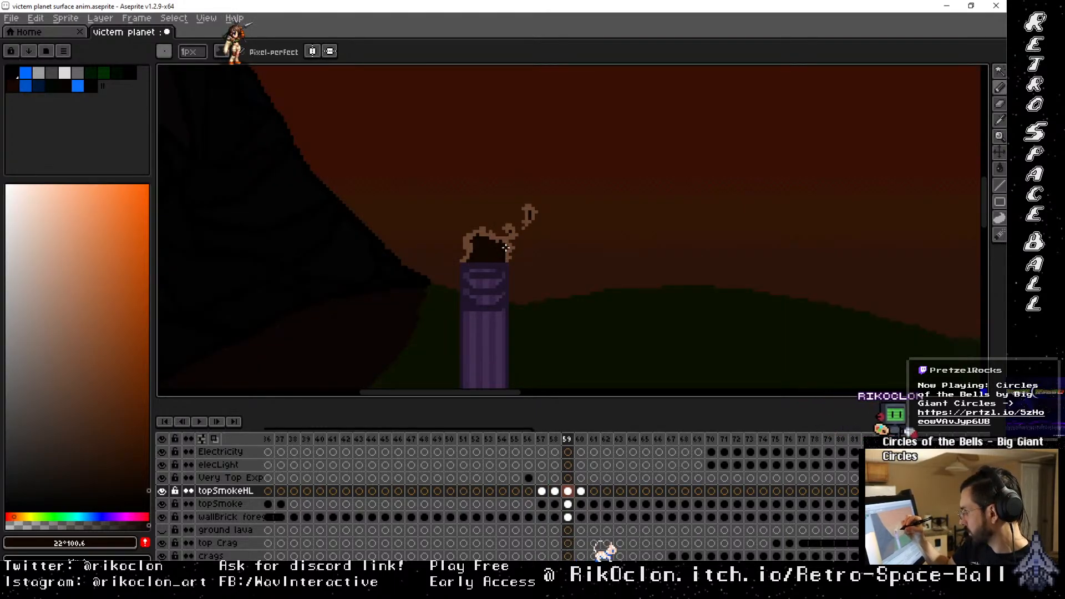
key("Right")
key("Right")
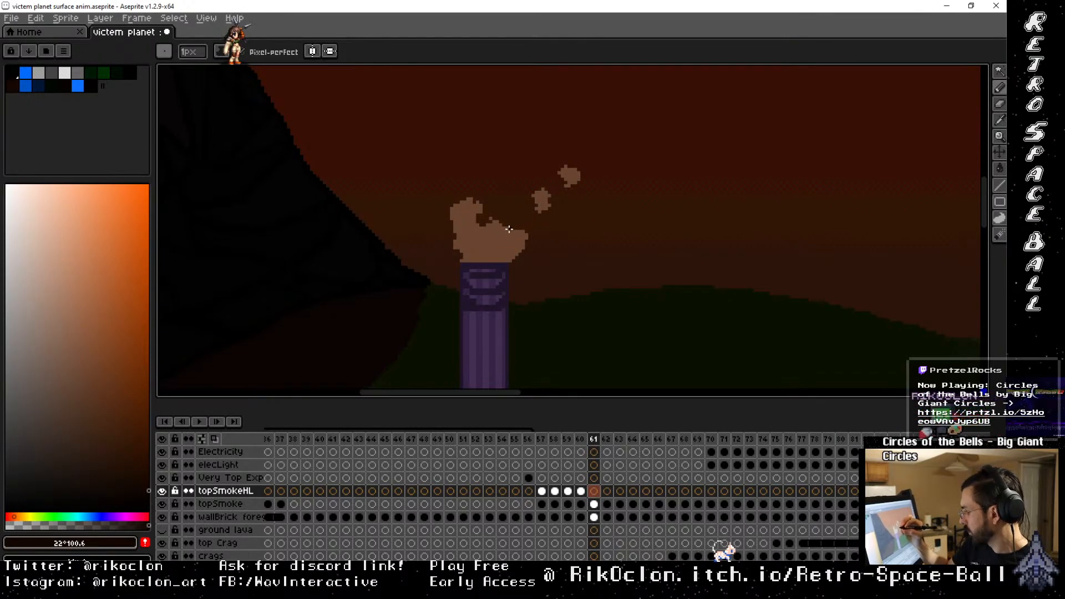
mouse_move(507, 260)
left_mouse_down()
mouse_move(519, 239)
mouse_move(508, 236)
left_mouse_up()
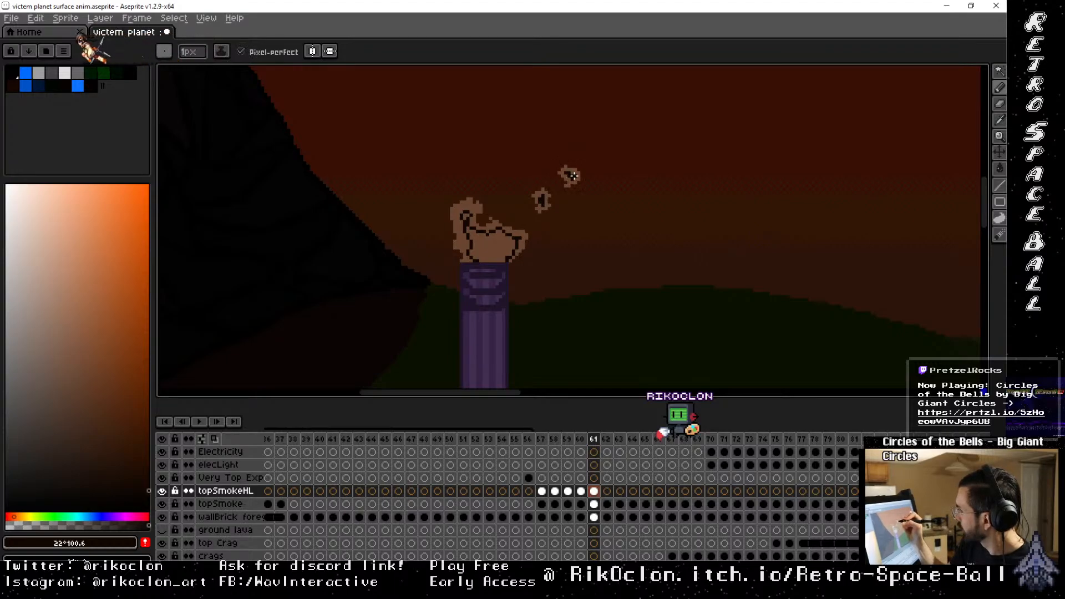
key("g")
left_click(493, 245)
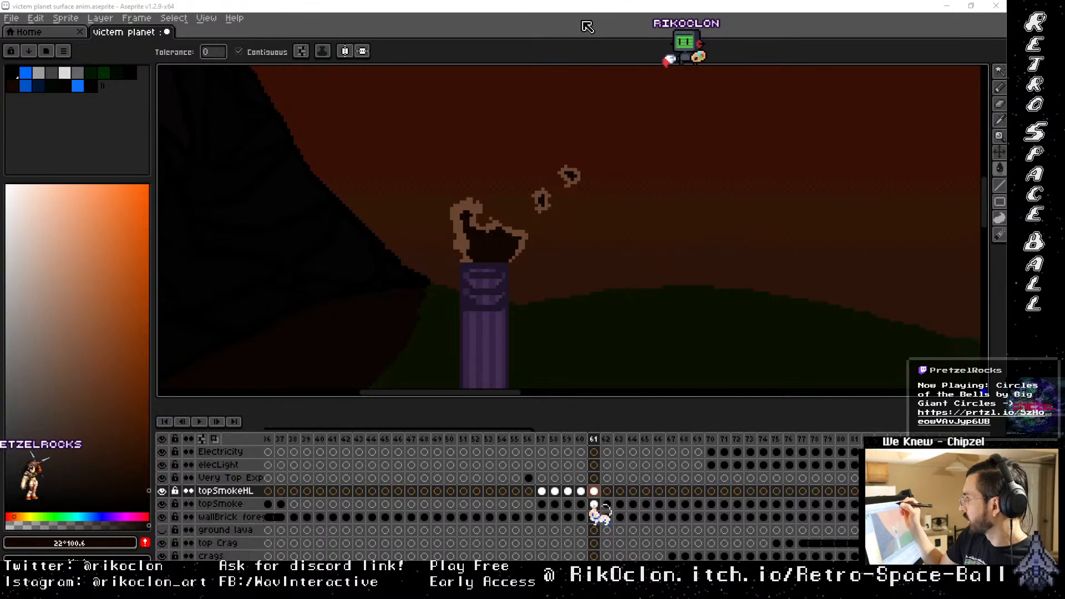
Step back and forth between frames 60 and 62 and compare how the smoke's shape and dark shading progress
key("Left")
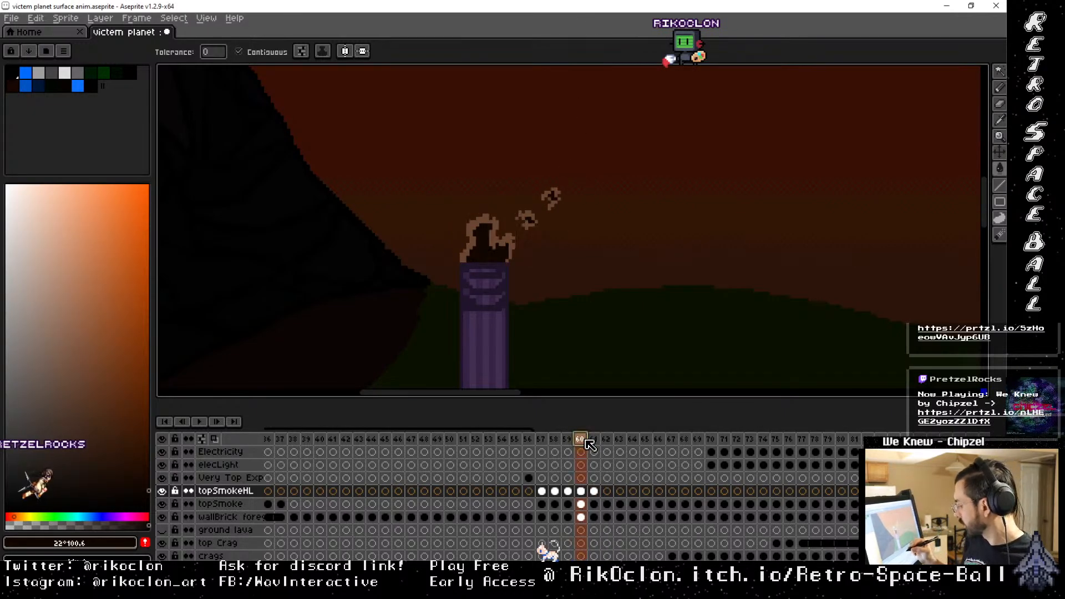
key("Right")
key("Right")
key("Left")
key("Left")
key("Right")
key("Right")
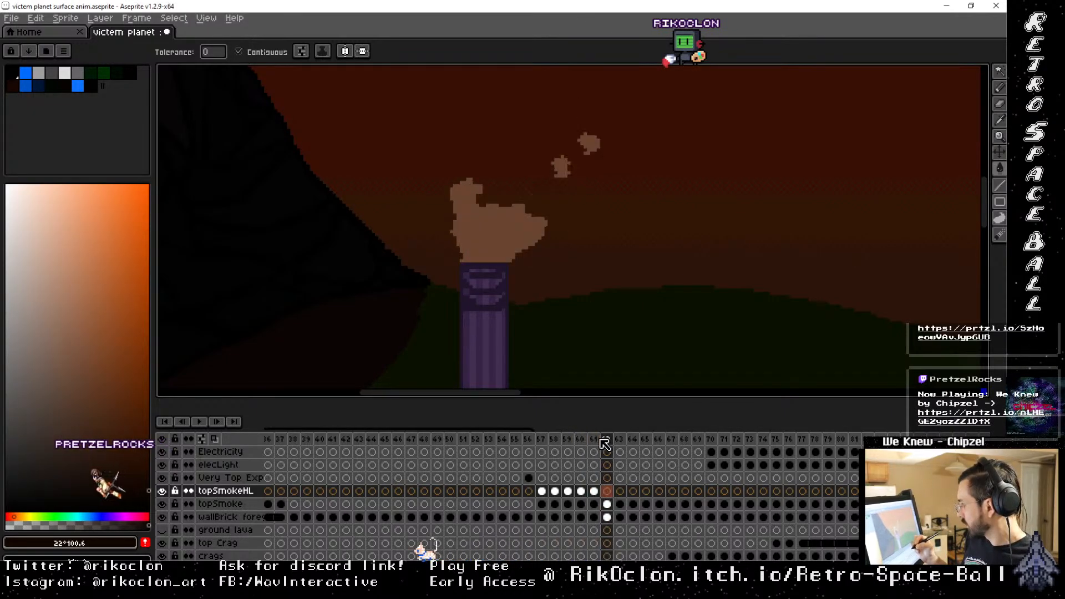
Outline and fill the near-black brown shading inside the smoke column in frame 62, and darken the centres of both puffs
left_click(504, 259)
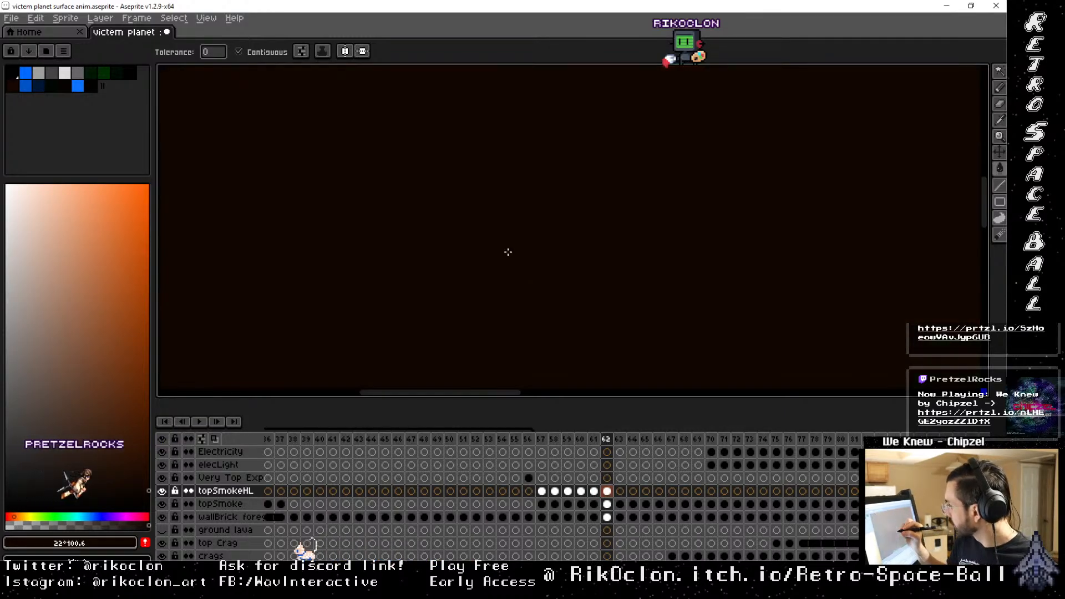
key("ctrl+z")
key("b")
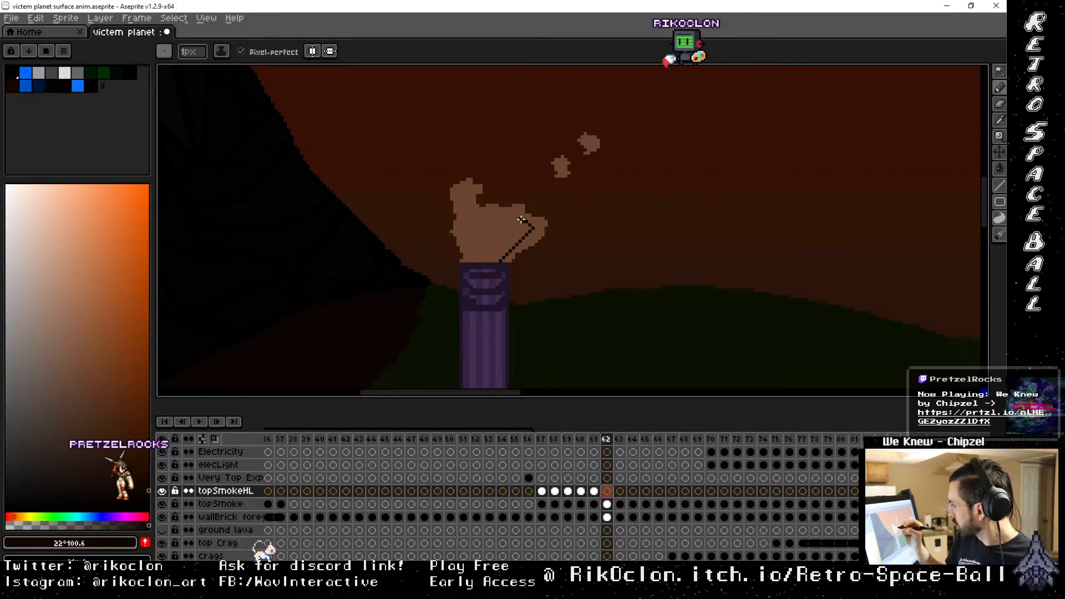
left_click_drag(502, 218, 501, 219)
key("ctrl+z")
mouse_move(501, 261)
left_mouse_down()
mouse_move(529, 239)
mouse_move(511, 215)
mouse_move(491, 225)
mouse_move(467, 196)
left_mouse_up()
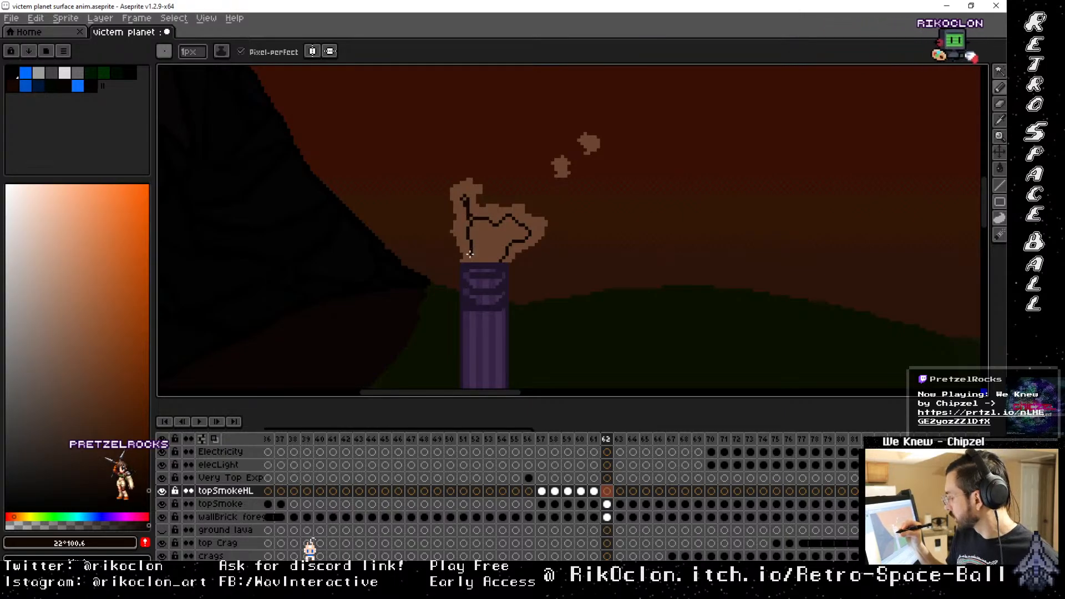
left_click_drag(470, 254, 473, 258)
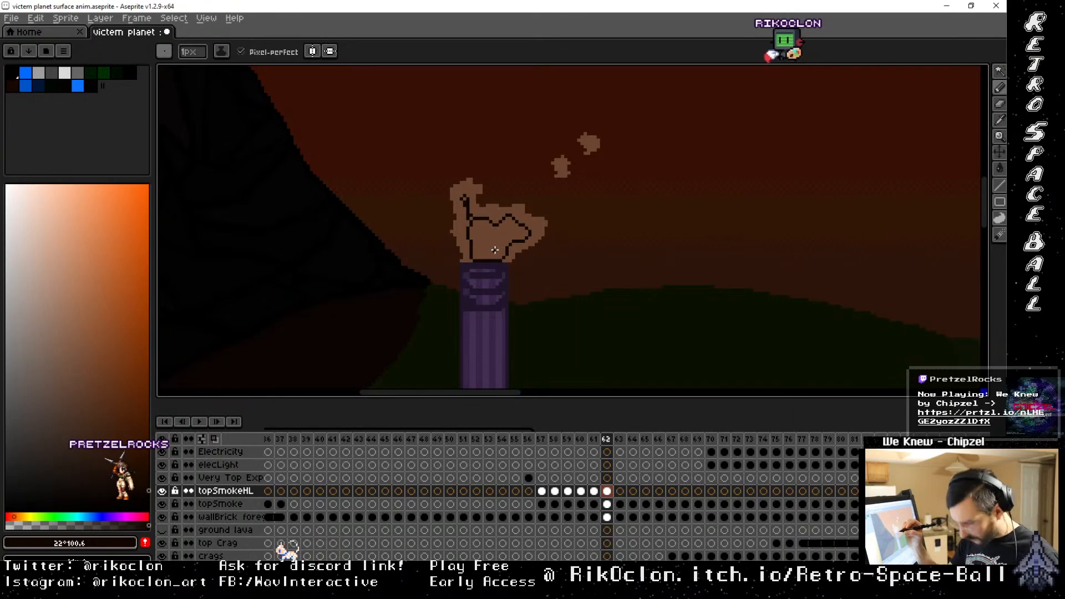
key("g")
left_click(519, 215)
key("b")
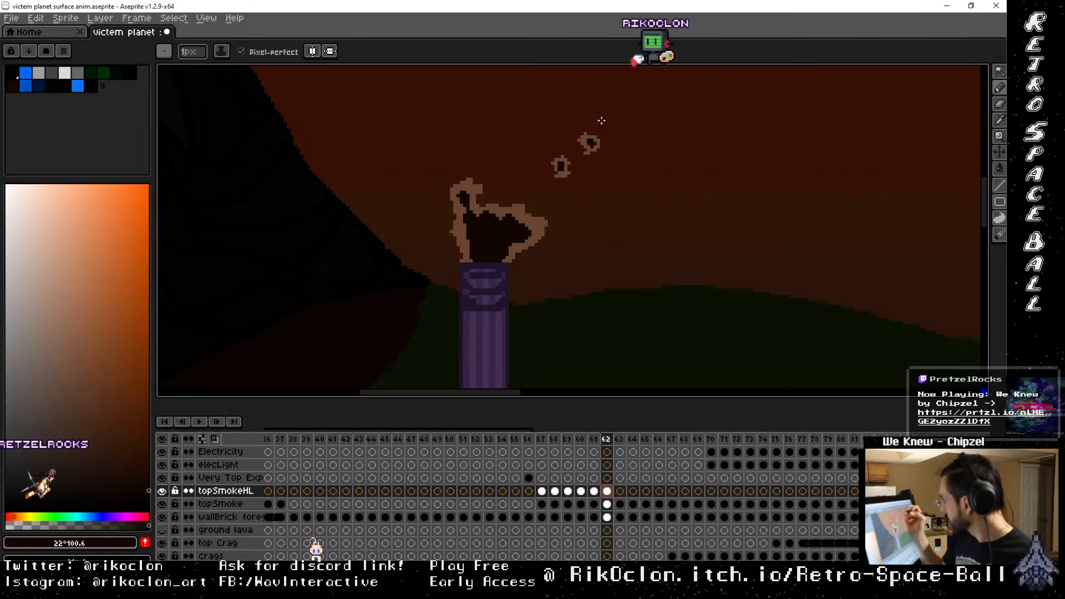
Compare the smoke's dark shading in frame 62 with the neighbouring frames 61 and 63
key("Left")
key("Right")
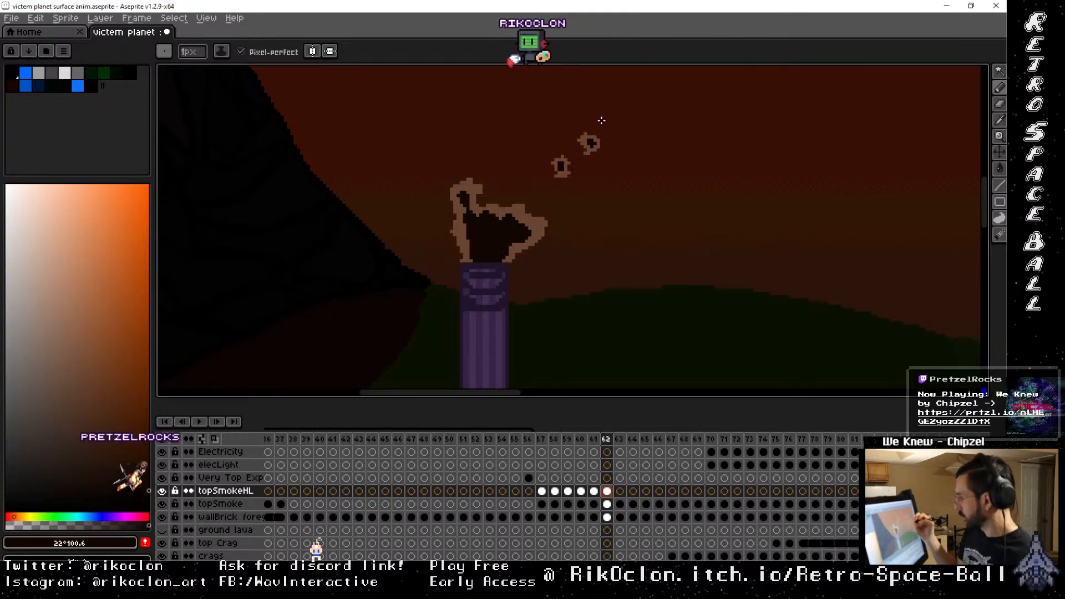
key("Right")
key("Left")
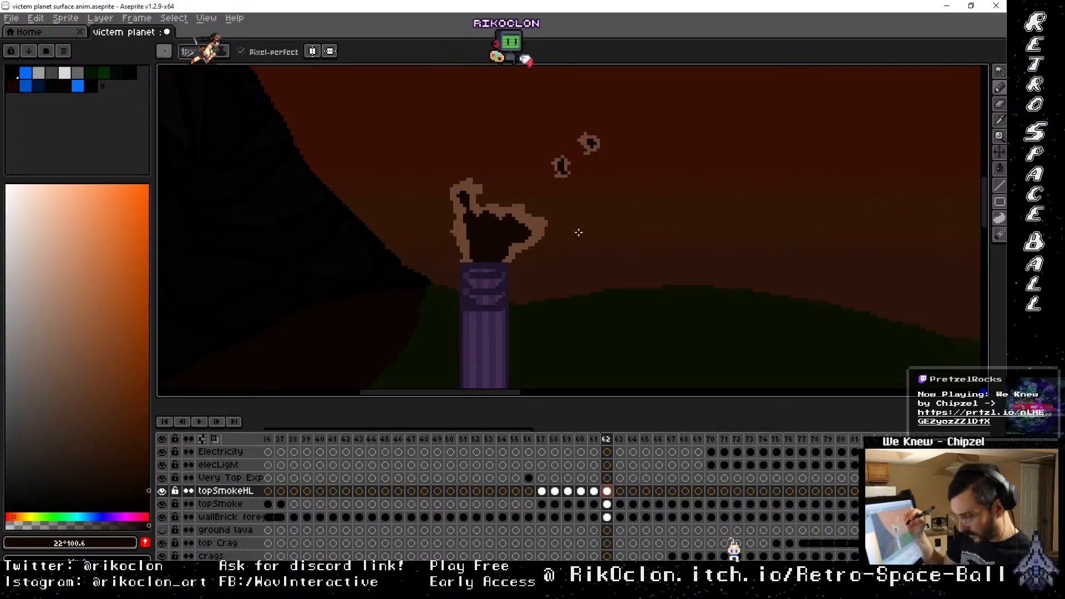
key("Left")
key("Right")
key("Left")
key("Right")
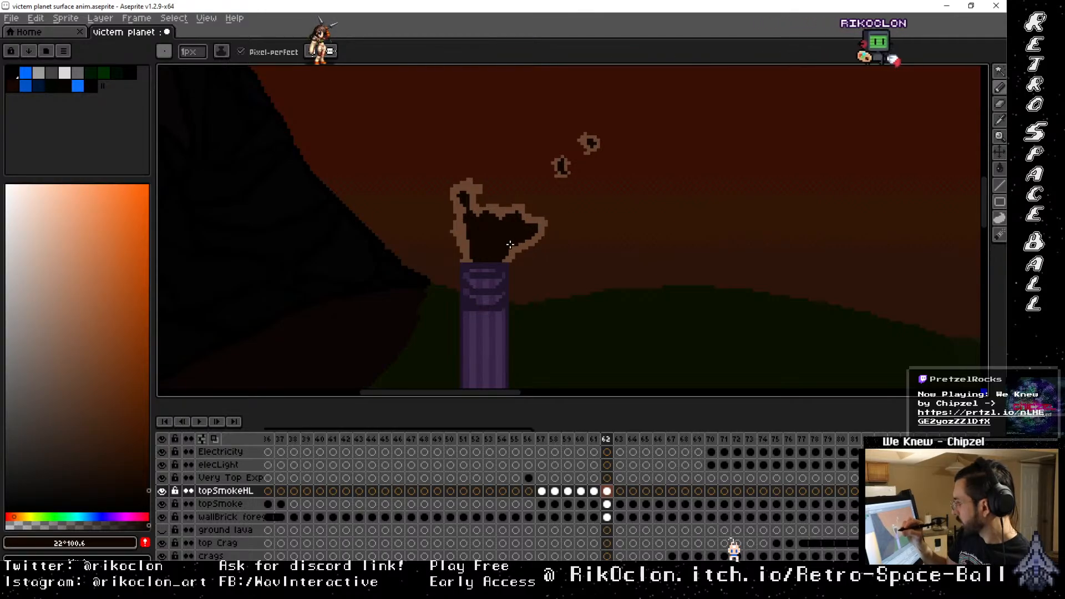
key("Left")
key("Right")
key("Right")
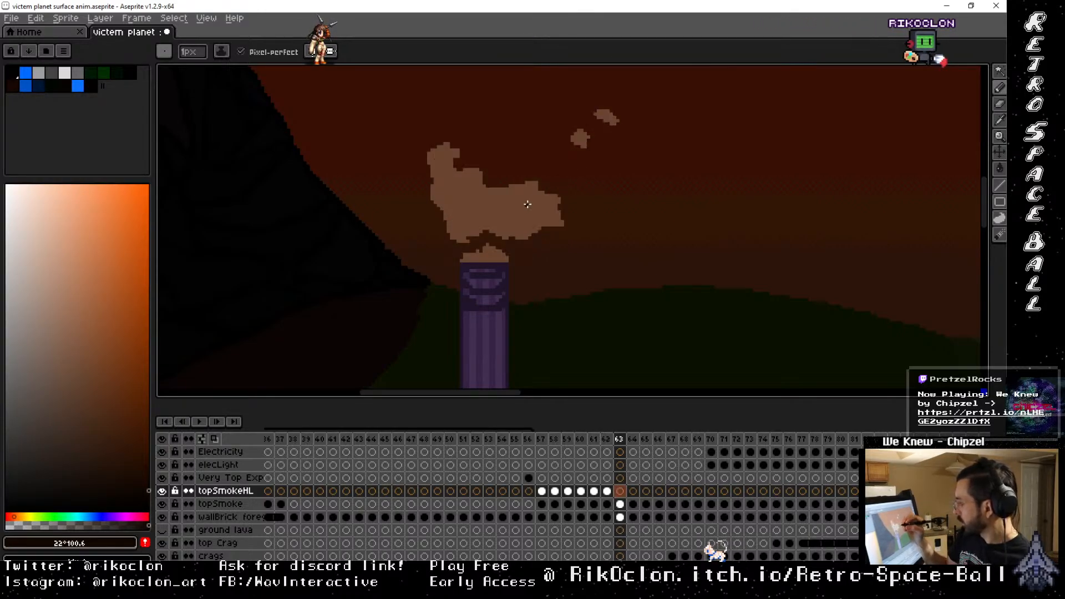
Go back to the start of the smoke and examine its shading across frames 56 to 60
key("Left")
key("Left")
key("Left")
key("Left")
key("Left")
key("Left")
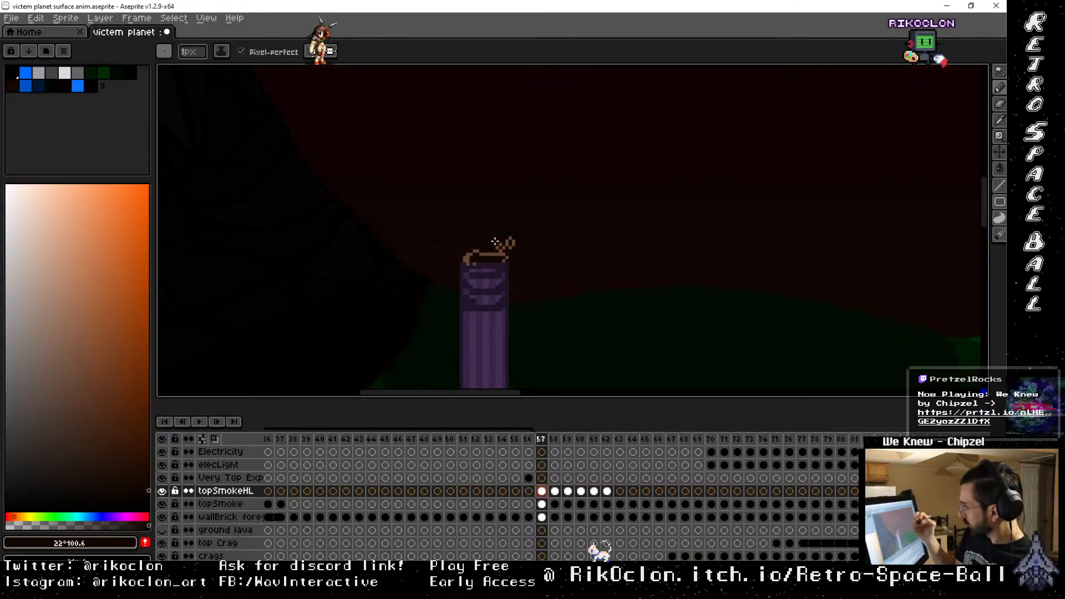
key("Right")
key("Right")
key("Right")
key("Left")
key("Left")
key("Left")
key("Right")
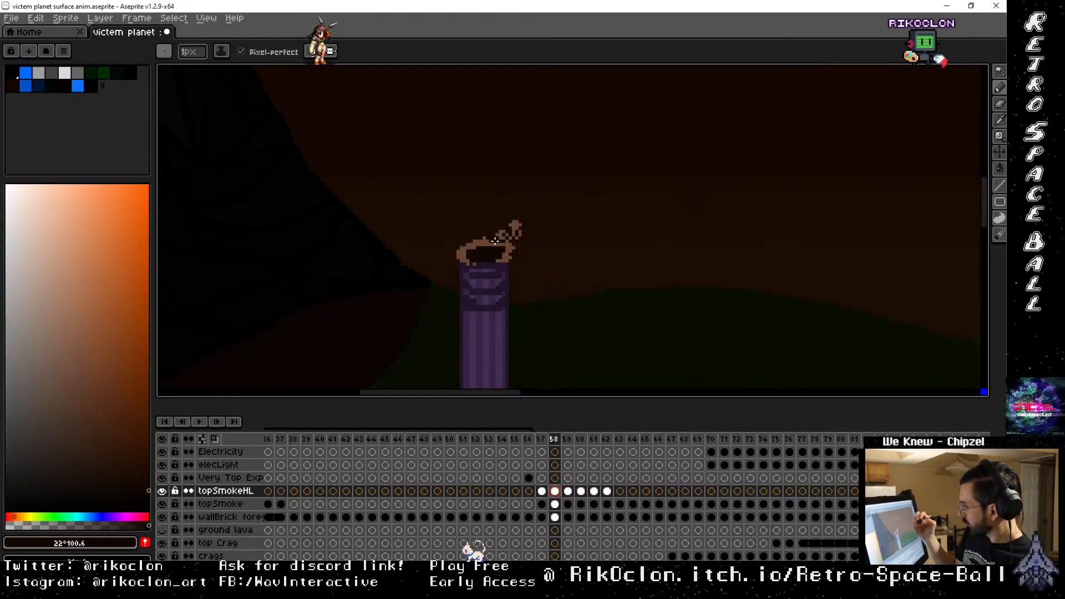
key("Left")
key("Left")
key("Right")
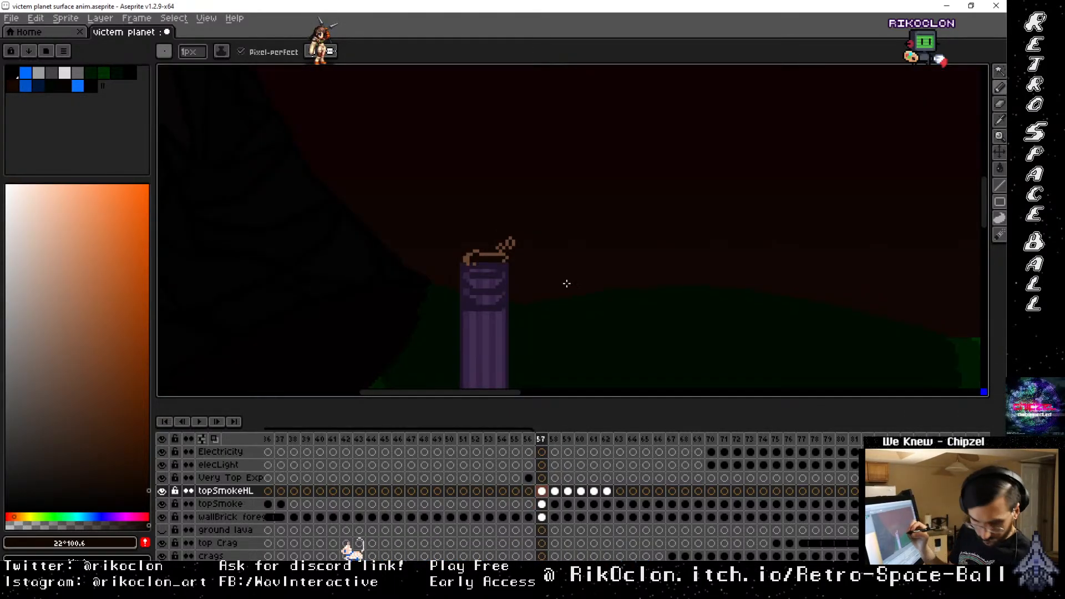
Make the topSmoke layer active at frame 57 with the Eraser and review the smoke animation through frame 63
left_click(542, 502)
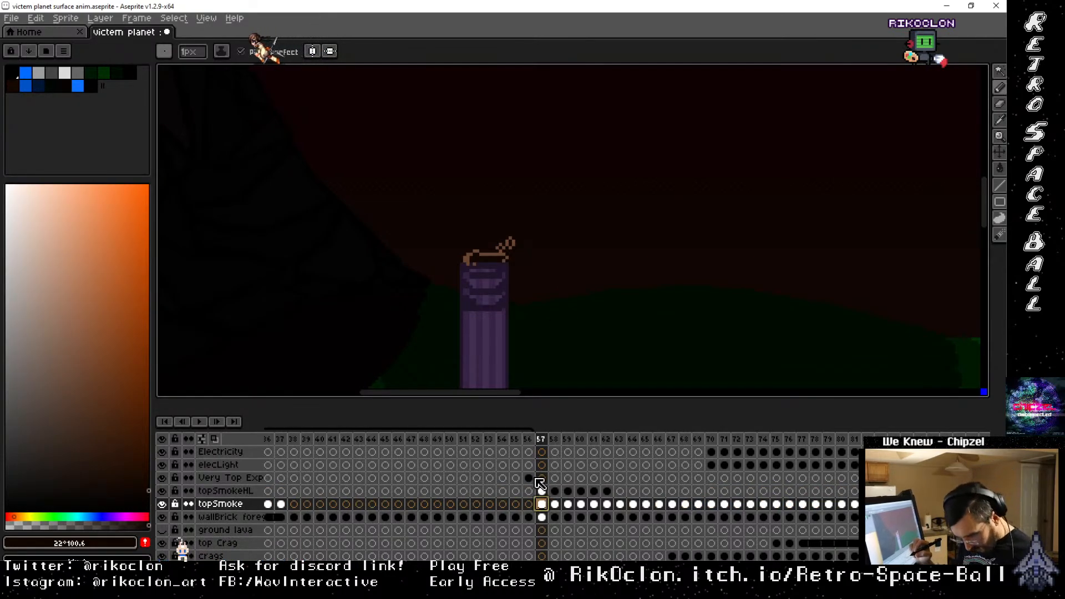
key("e")
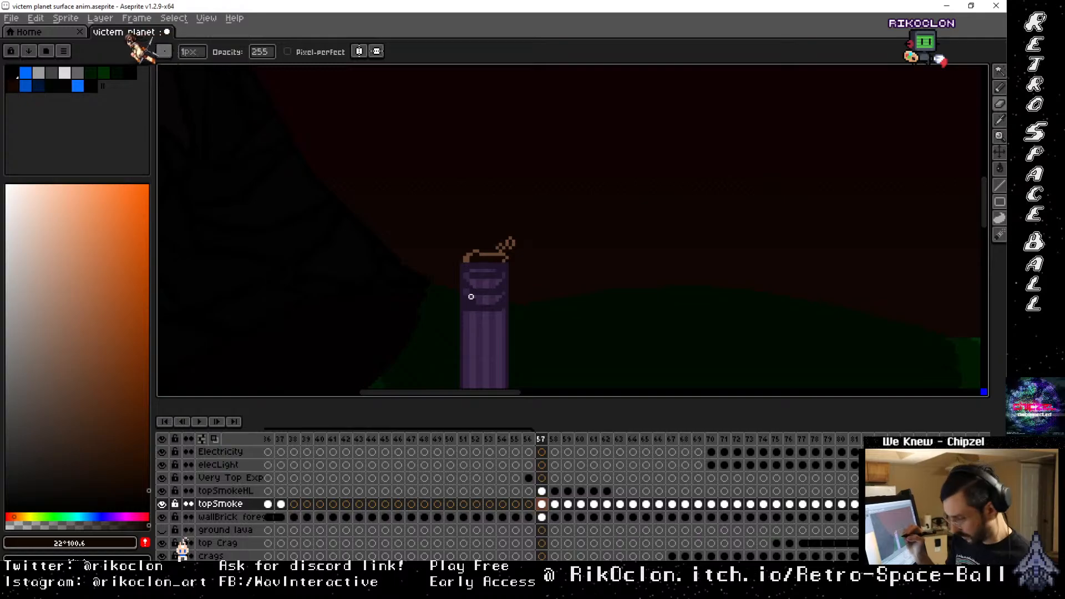
key("Right")
key("Right")
key("Right")
key("Right")
key("Right")
key("Right")
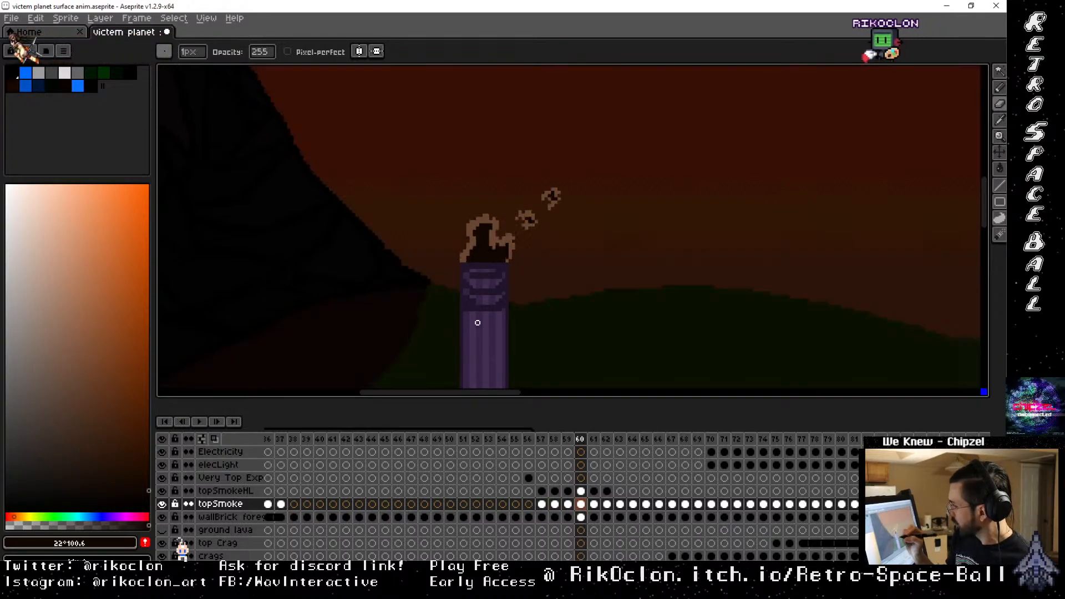
key("Left")
key("Left")
key("Left")
key("Left")
key("Left")
key("Left")
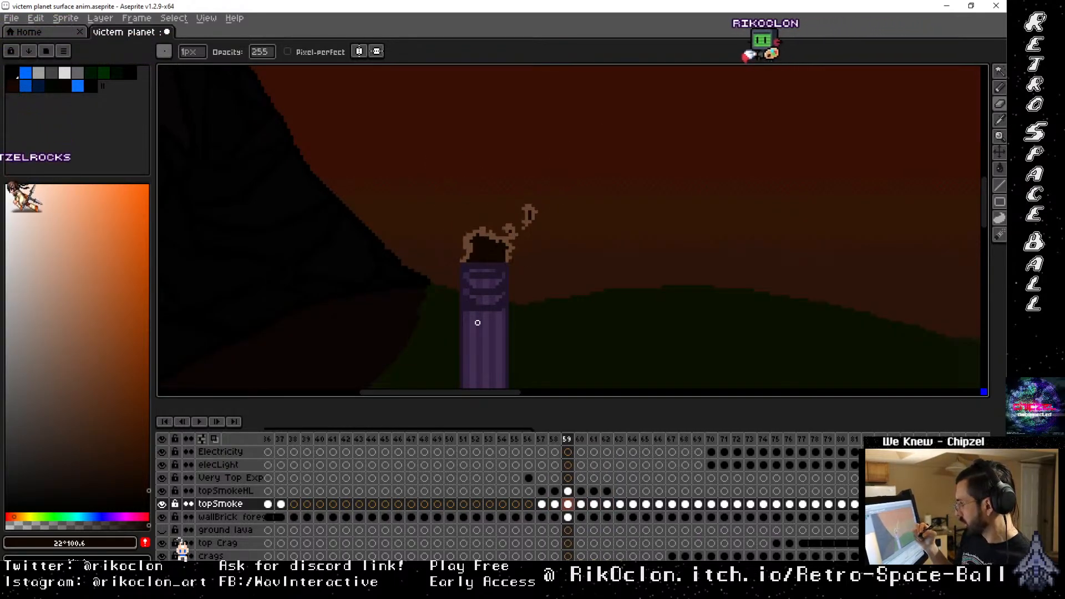
key("Right")
key("Right")
key("Right")
key("Right")
key("Right")
key("Right")
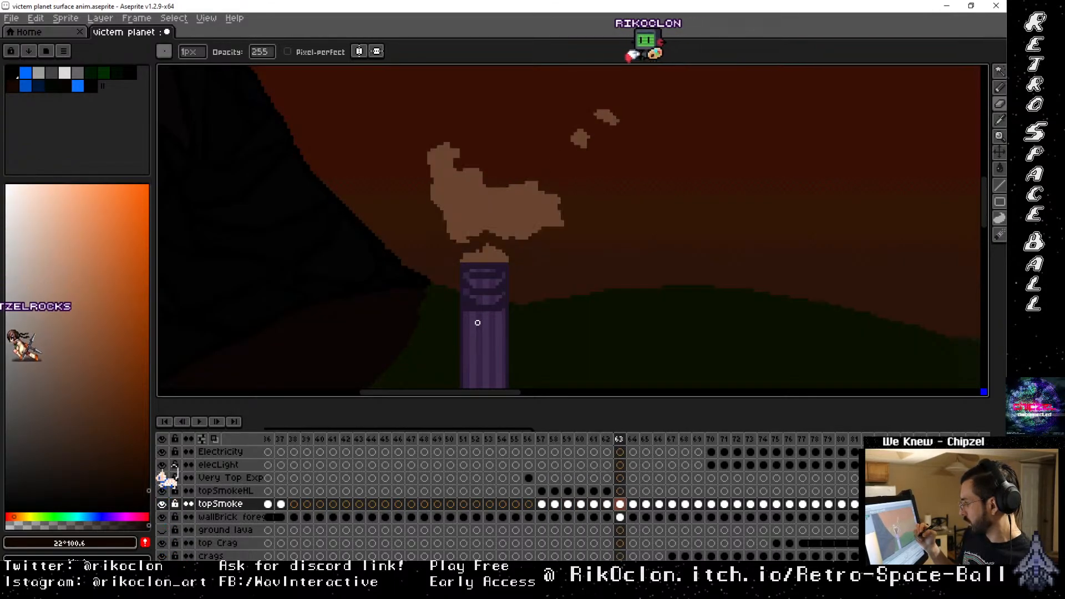
Paint near-black brown shading inside the large smoke cloud, the smoke on the wall and both puffs in frame 63 of the topSmoke layer
key("e")
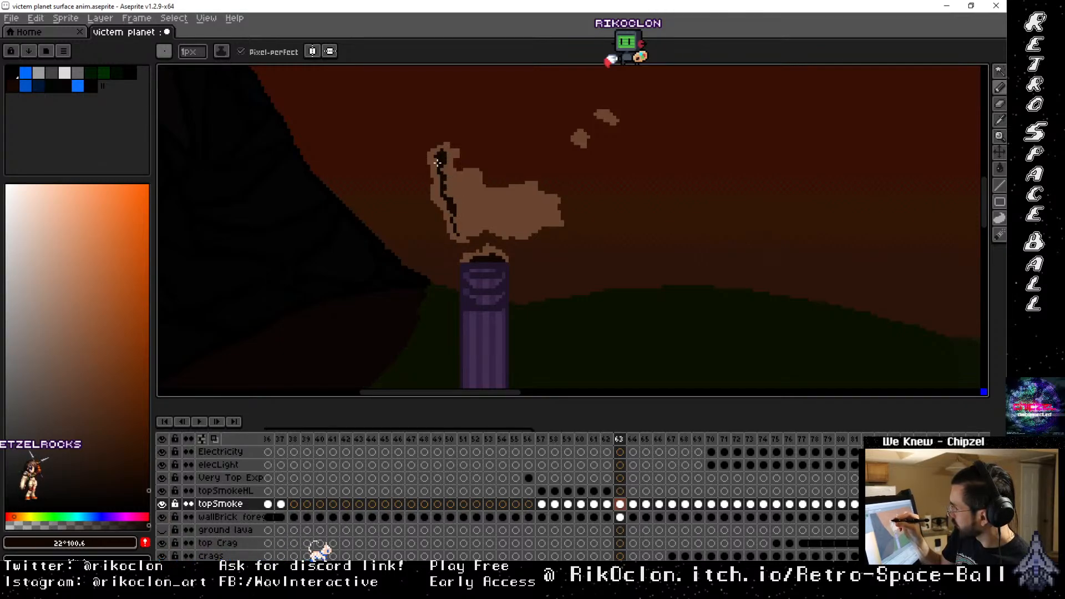
mouse_move(437, 162)
left_mouse_down()
mouse_move(452, 200)
mouse_move(458, 183)
mouse_move(444, 169)
mouse_move(472, 179)
mouse_move(482, 212)
mouse_move(497, 203)
mouse_move(482, 199)
mouse_move(520, 194)
left_mouse_up()
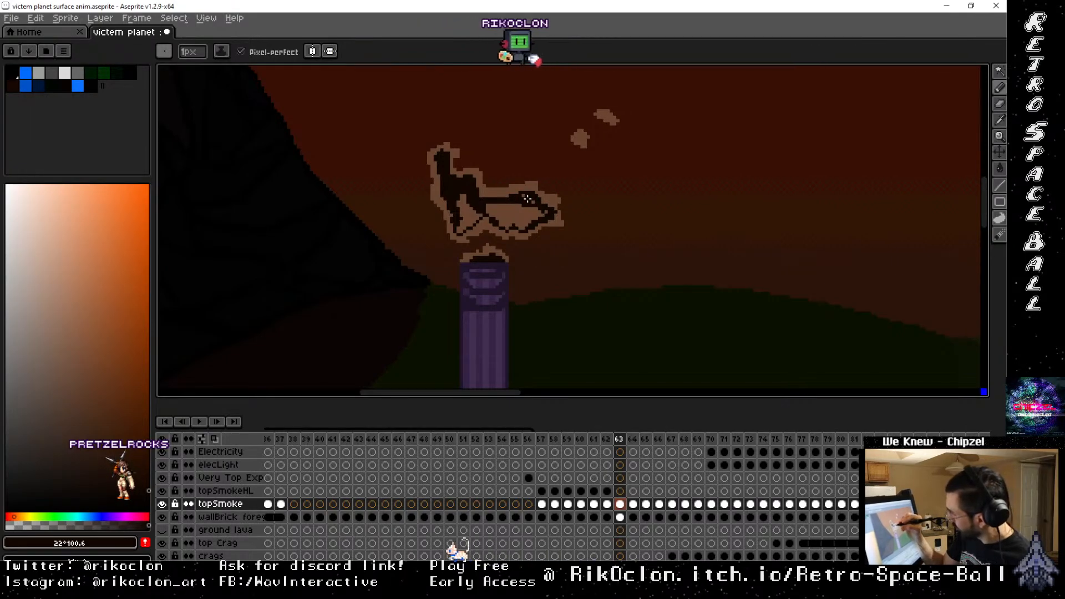
left_click_drag(540, 217, 524, 225)
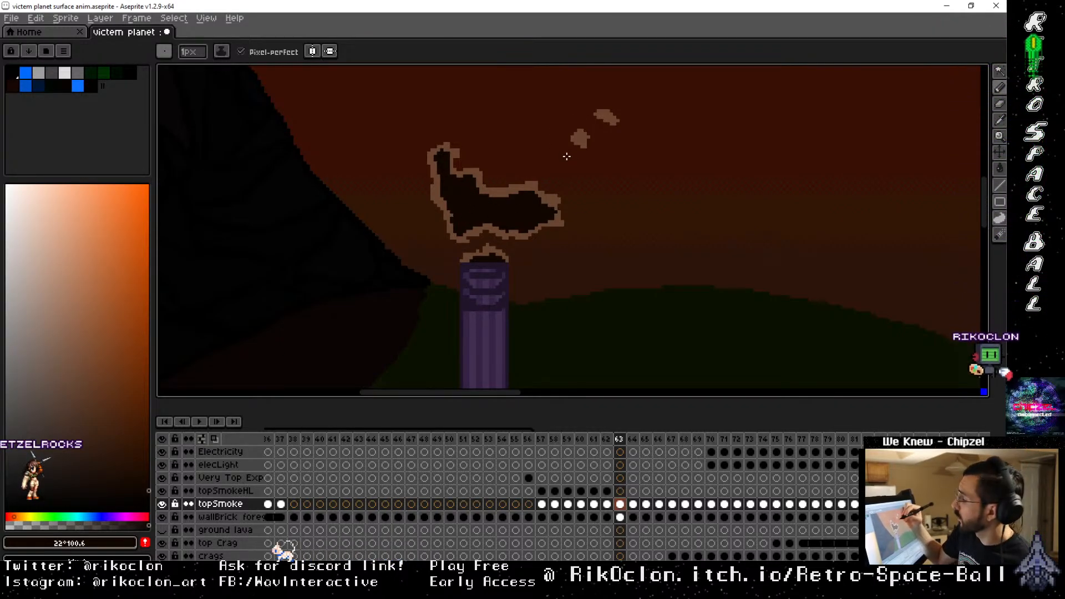
key("v")
key("b")
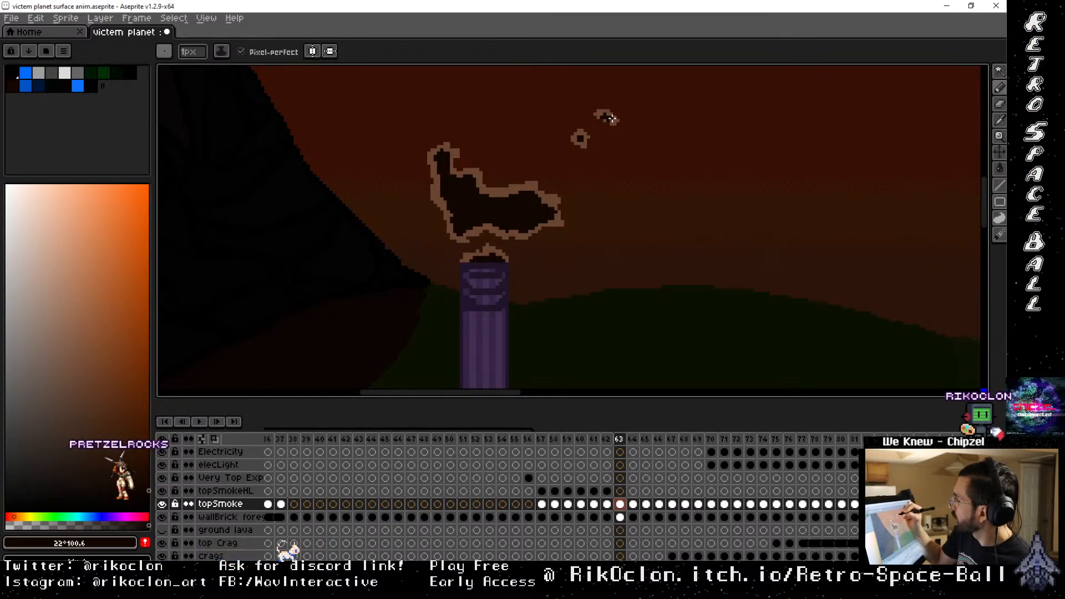
key("ctrl+z")
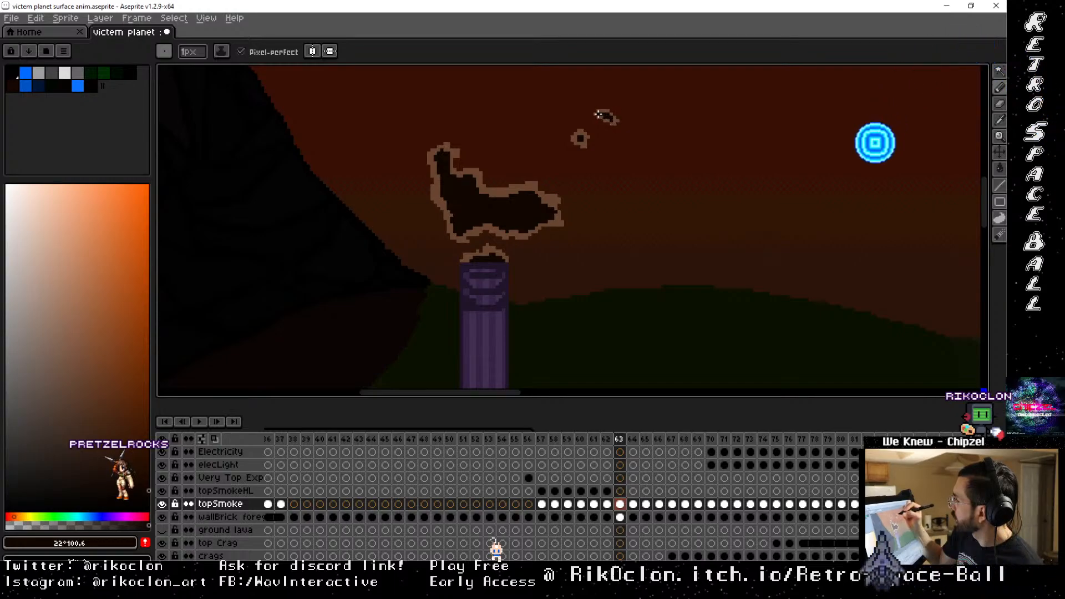
Check frame 62, and shade the inside of the wall's smoke, the drifting cloud and the small puff near-black brown in frame 64
key("Left")
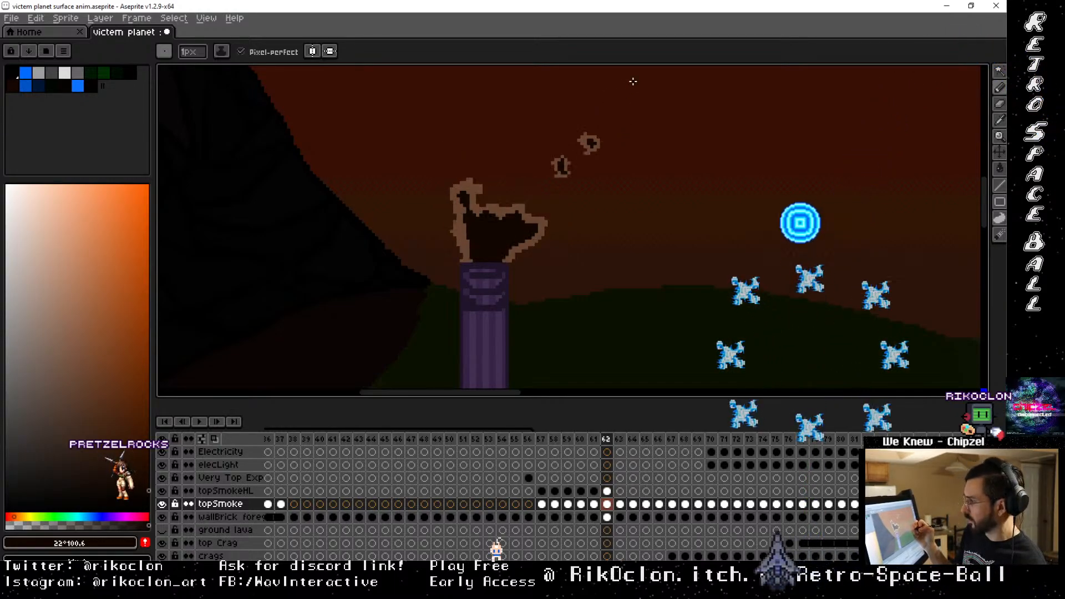
key("Right")
key("Right")
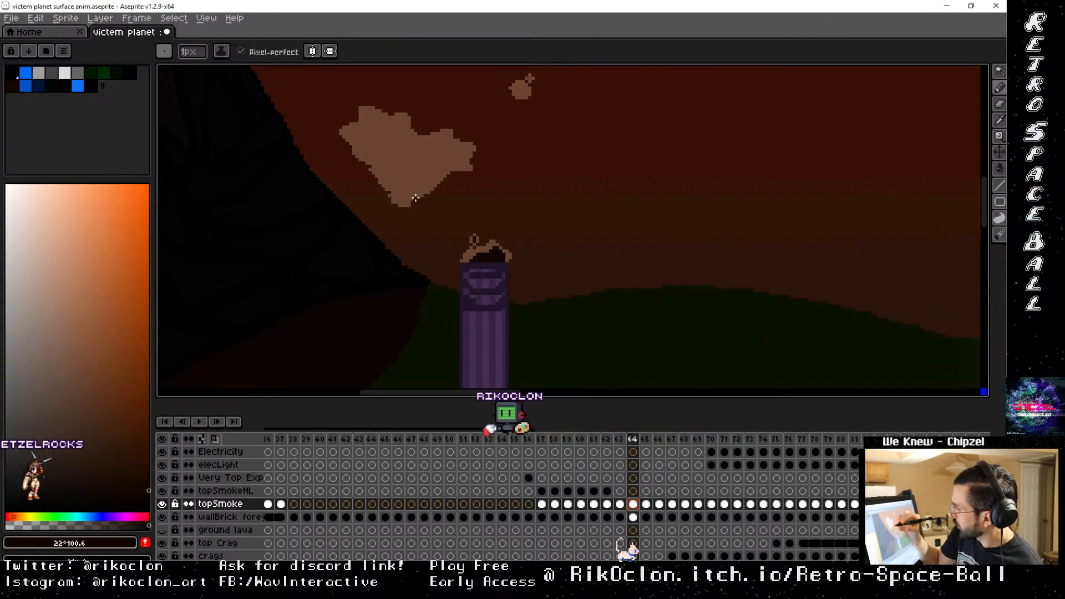
mouse_move(402, 196)
left_mouse_down()
mouse_move(460, 157)
mouse_move(421, 144)
left_mouse_up()
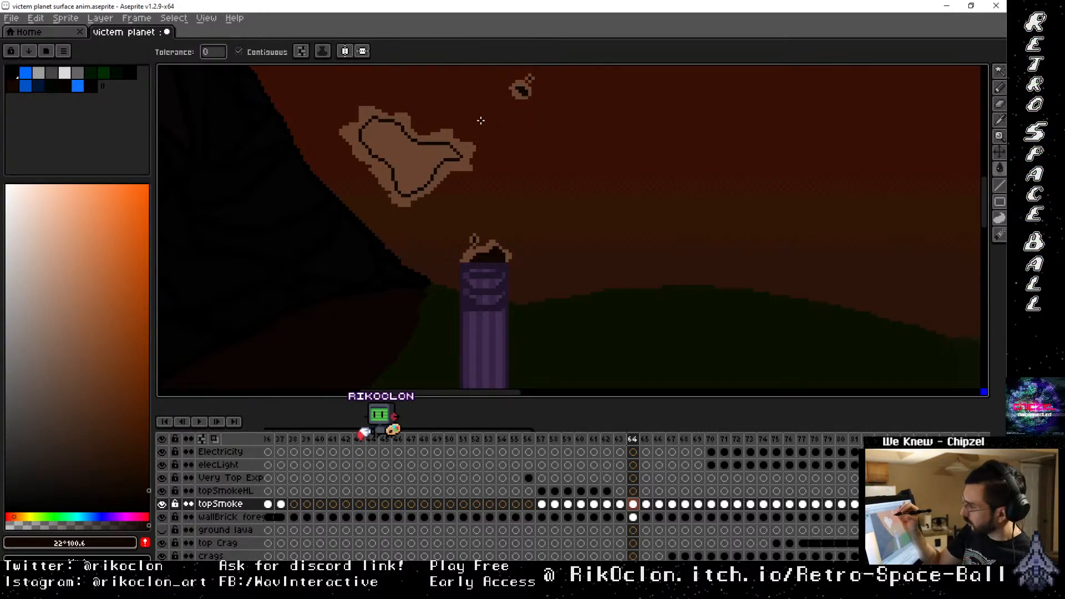
left_click(419, 160)
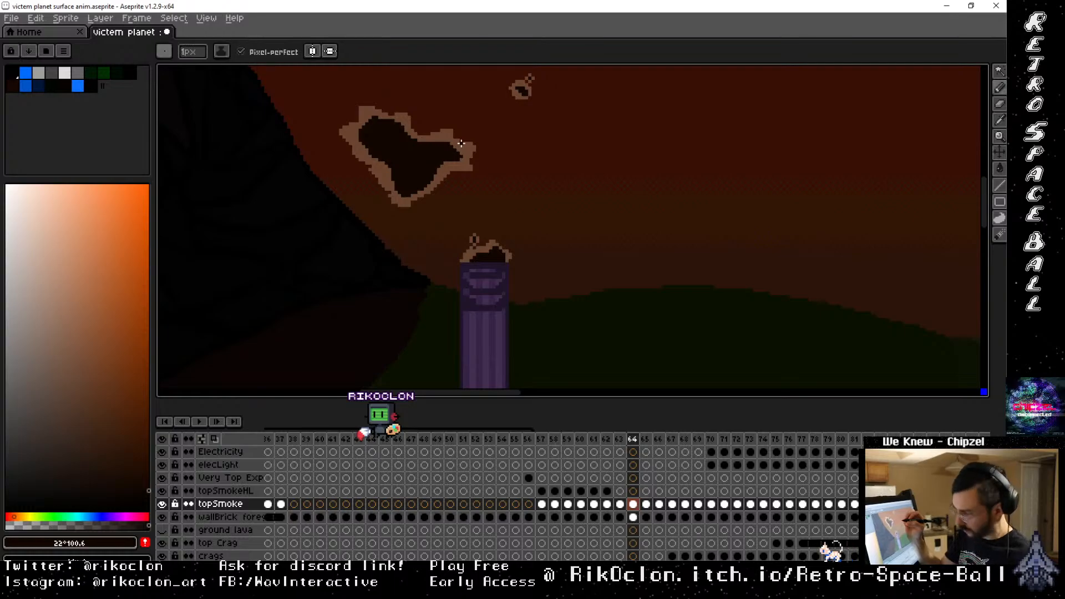
Shade the inside of the wall's smoke, both puffs and the large cloud beside the volcano near-black brown in frame 65
key("Right")
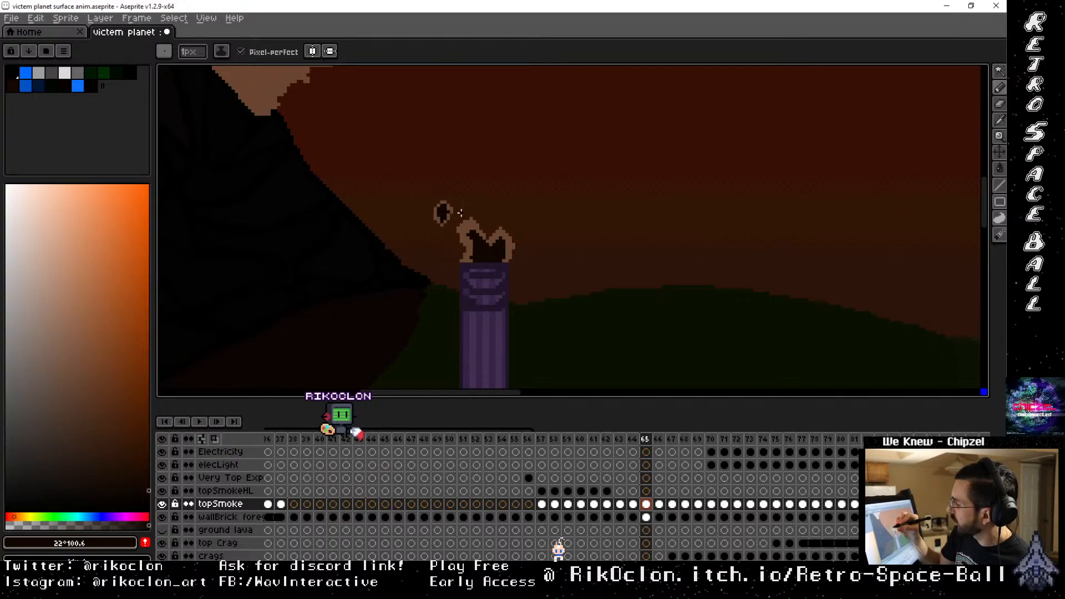
left_click_drag(437, 198, 497, 200)
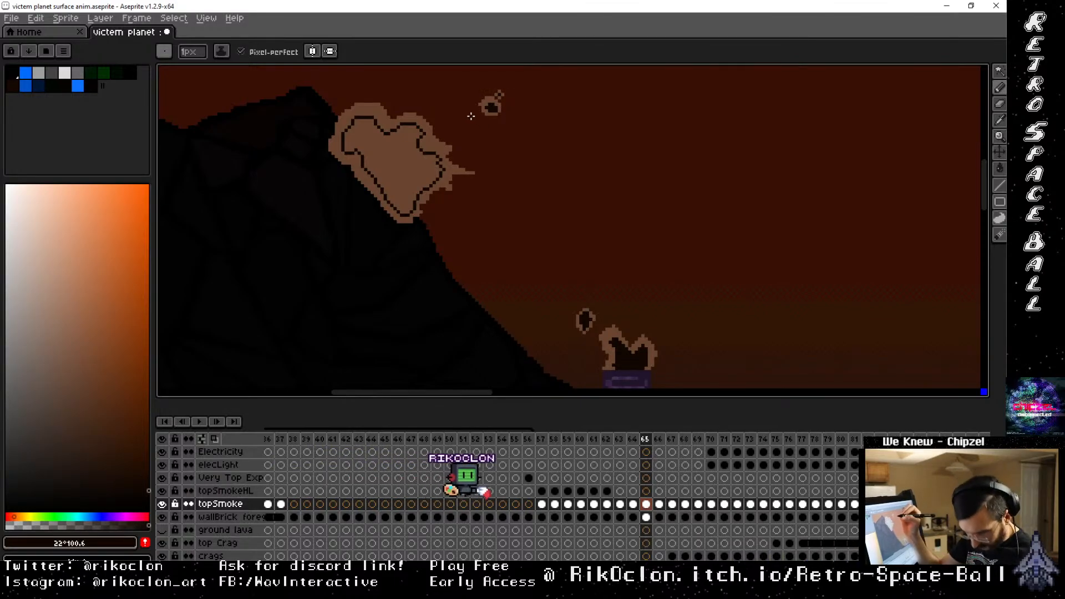
key("g")
left_click(427, 147)
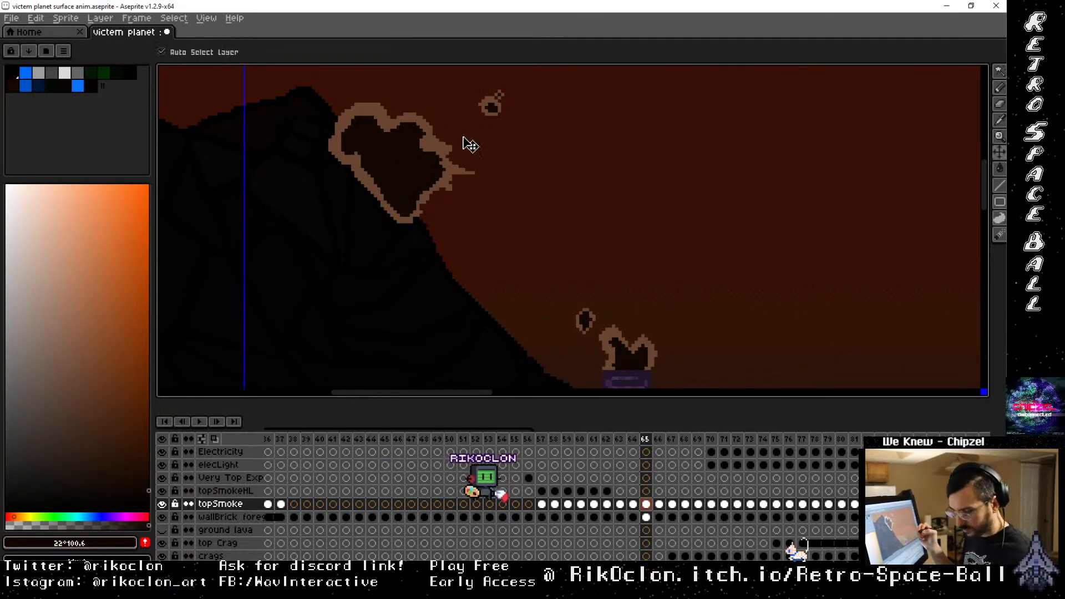
Play the whole animation from the first frame to review the smoke shading
scroll(464, 137, "down", 4)
scroll(463, 137, "down", 1)
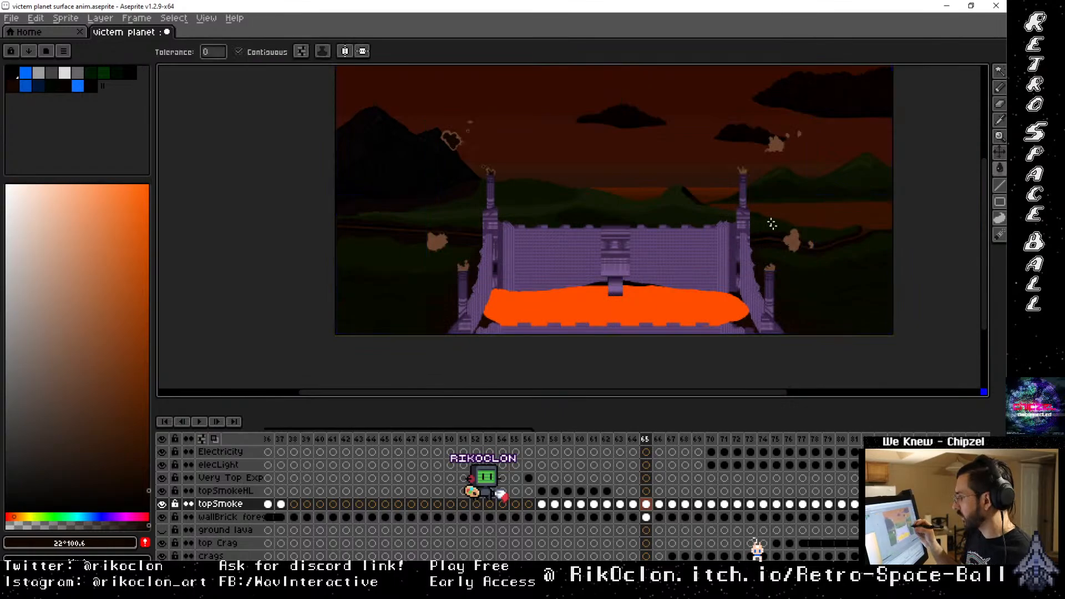
left_click_drag(720, 174, 688, 228)
left_click(170, 423)
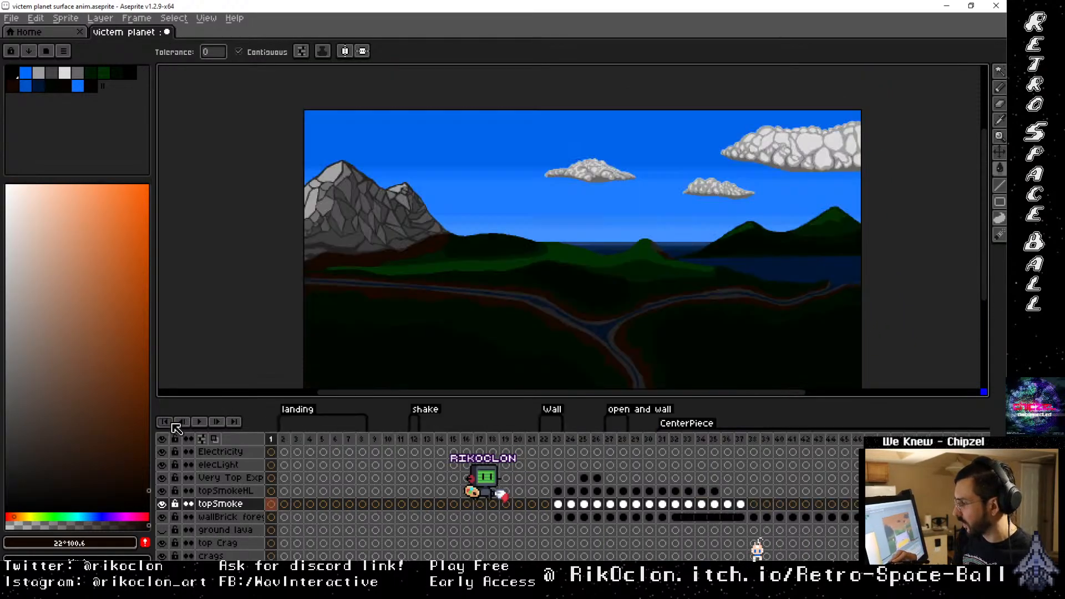
left_click(201, 422)
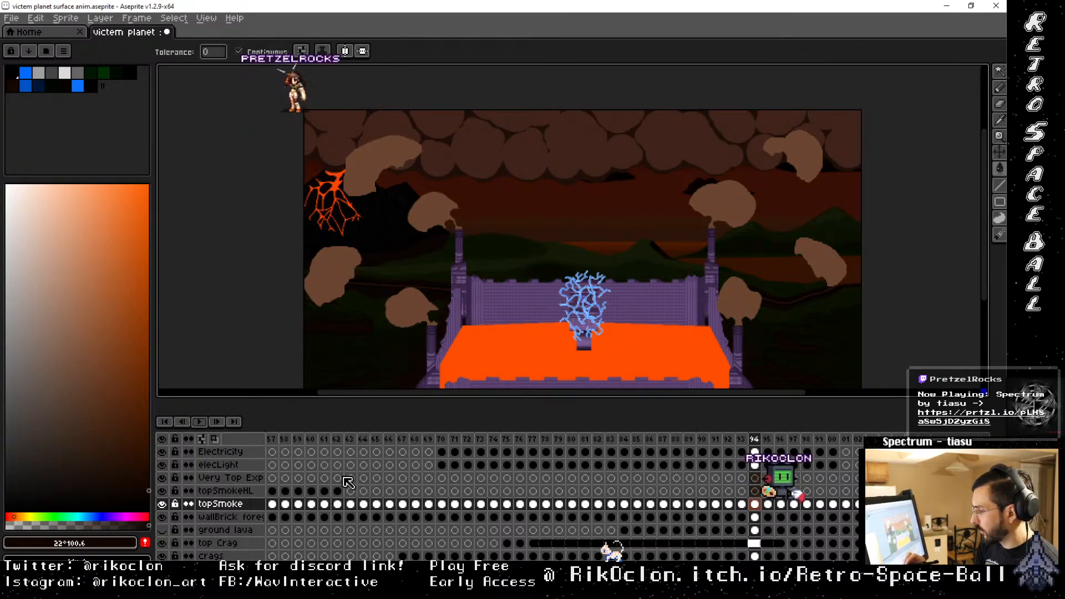
Recolour the smoke outline on the wall's tower in frame 57 of the topSmoke layer dark brown (22°81.22) with the Paint Bucket
left_click_drag(343, 458, 486, 445)
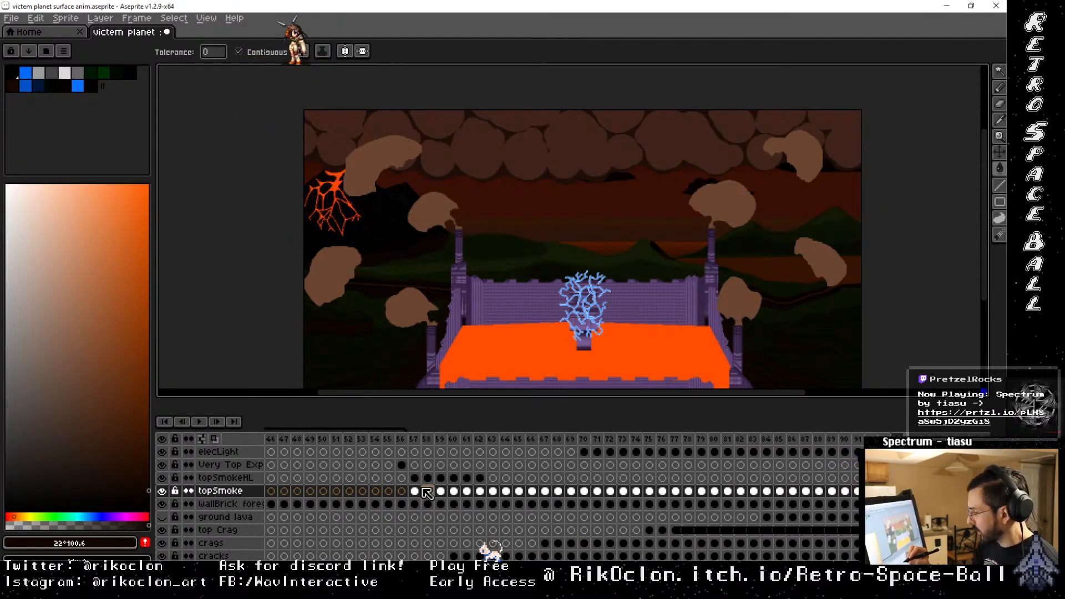
left_click(415, 491)
key("2")
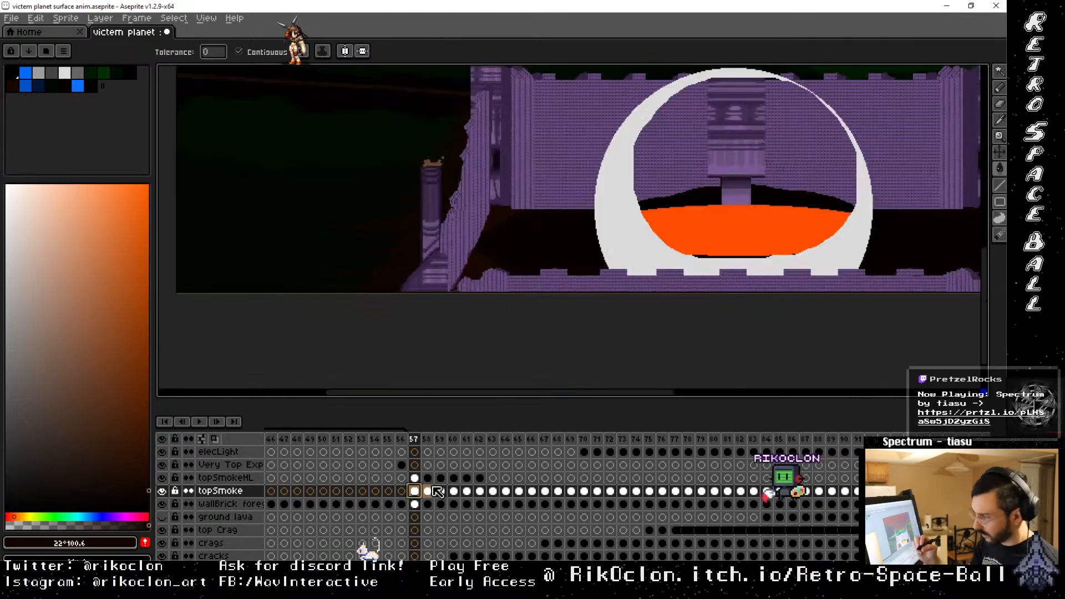
key("3")
left_click_drag(490, 140, 488, 378)
left_click_drag(543, 111, 486, 371)
scroll(487, 371, "up", 1)
key("g")
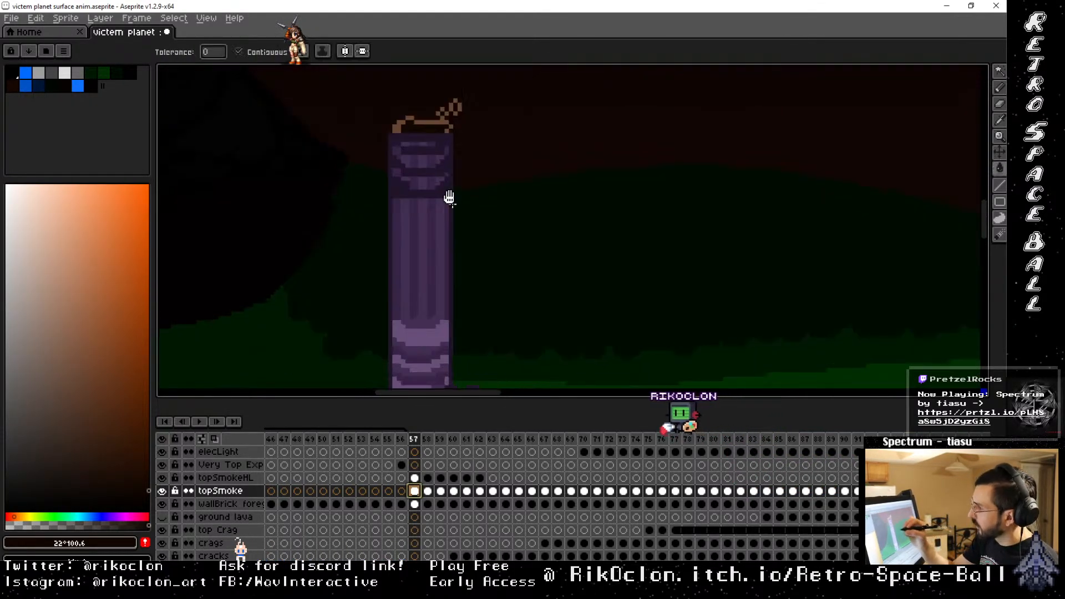
scroll(469, 321, "up", 1)
key("alt")
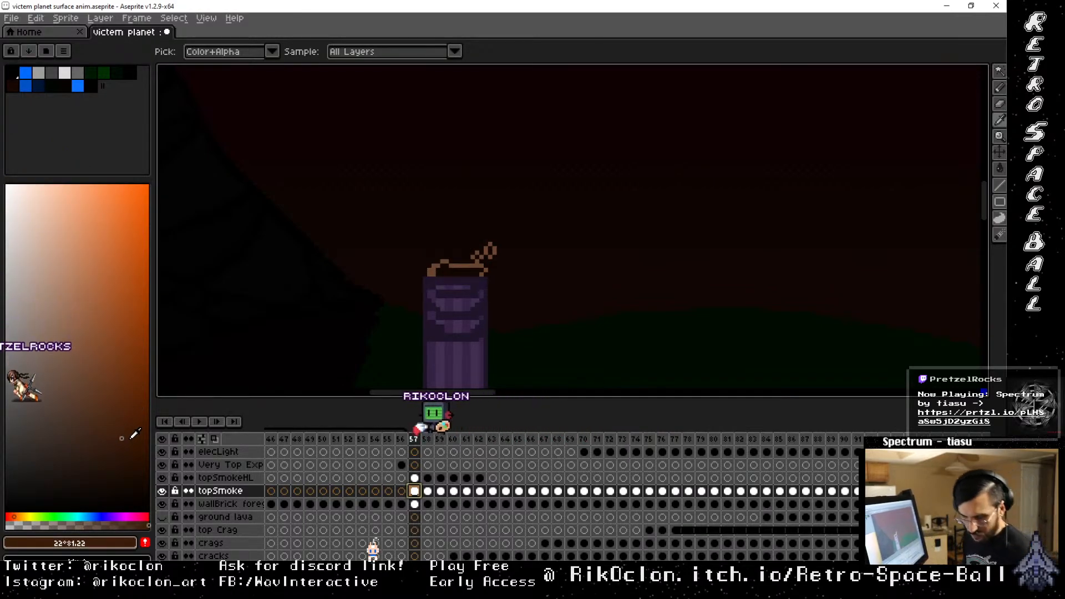
key("g")
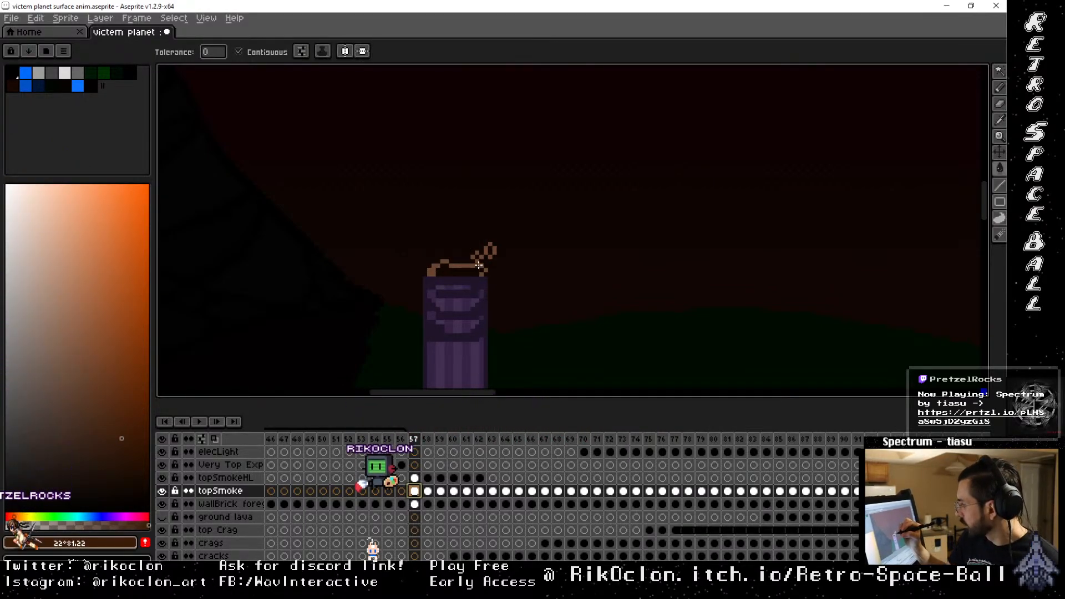
left_click(484, 268)
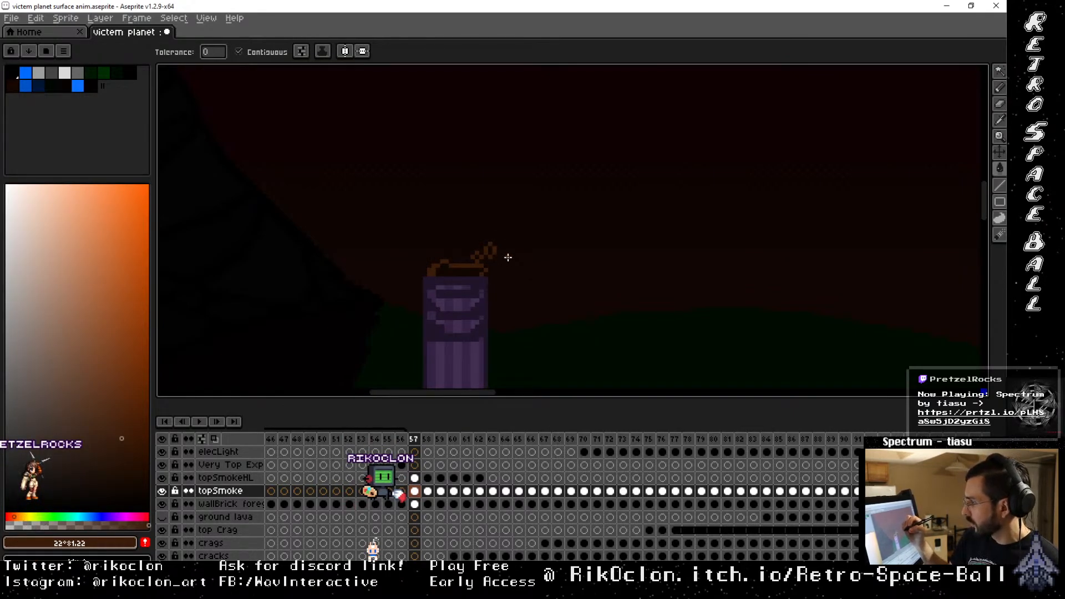
Turn off contiguous filling and recolour the smoke outline in frame 62 of the topSmoke layer with the same dark brown
key("v")
key("g")
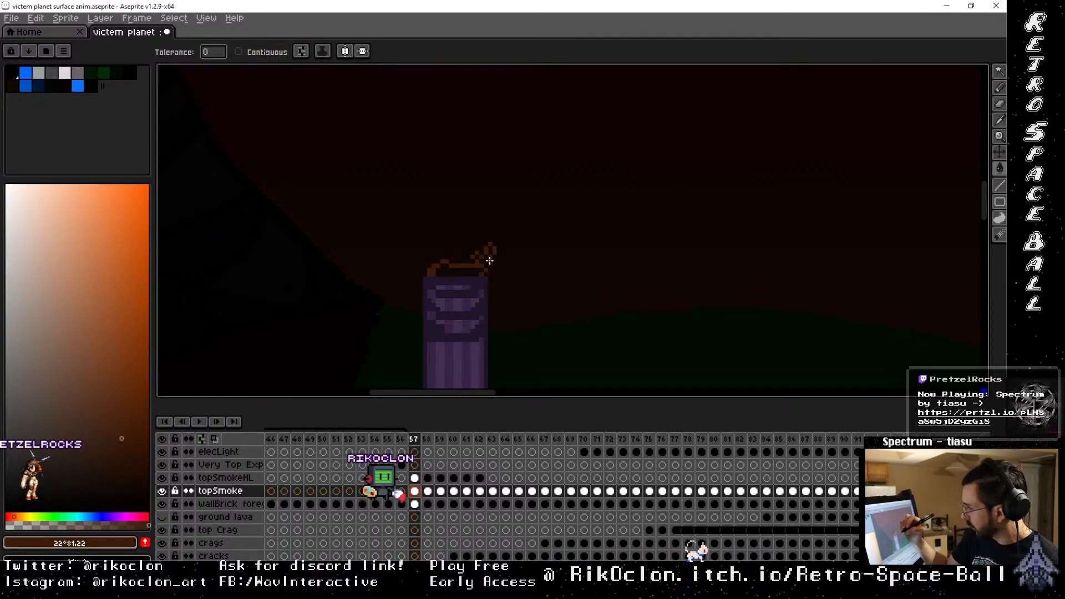
key("Right")
key("Right")
key("Right")
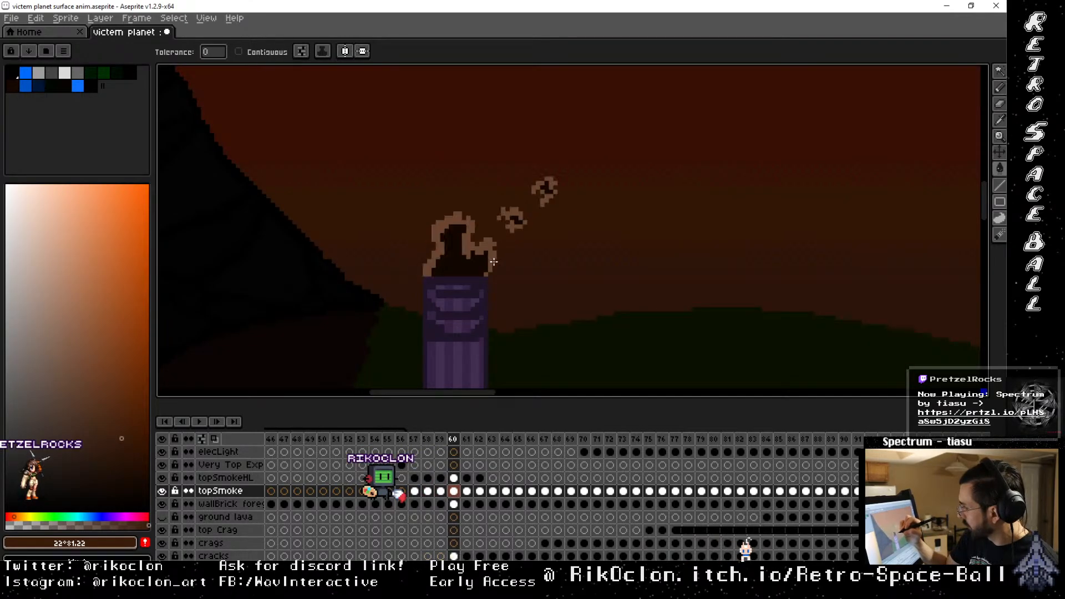
key("Right")
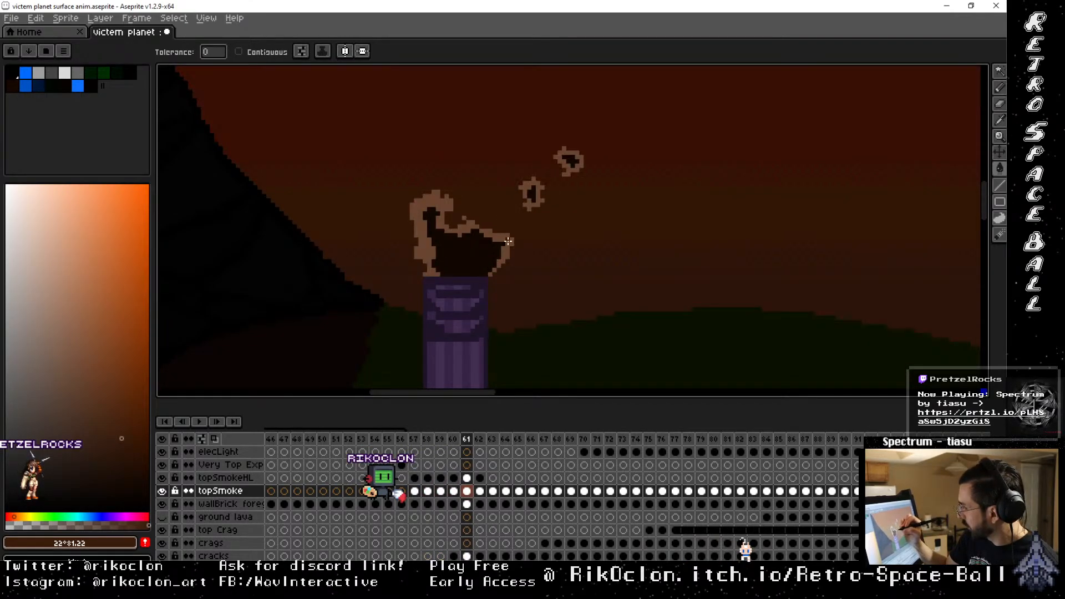
key("Right")
left_click(523, 220)
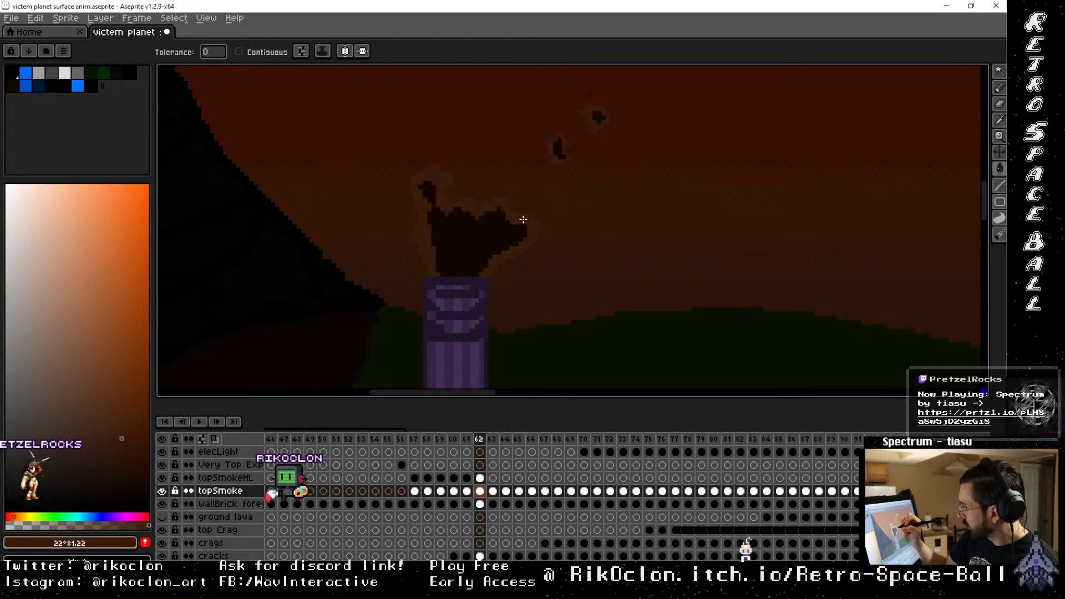
Replay the animation from the first frame and compare the smoke in frames 62 and 63
scroll(528, 226, "down", 4)
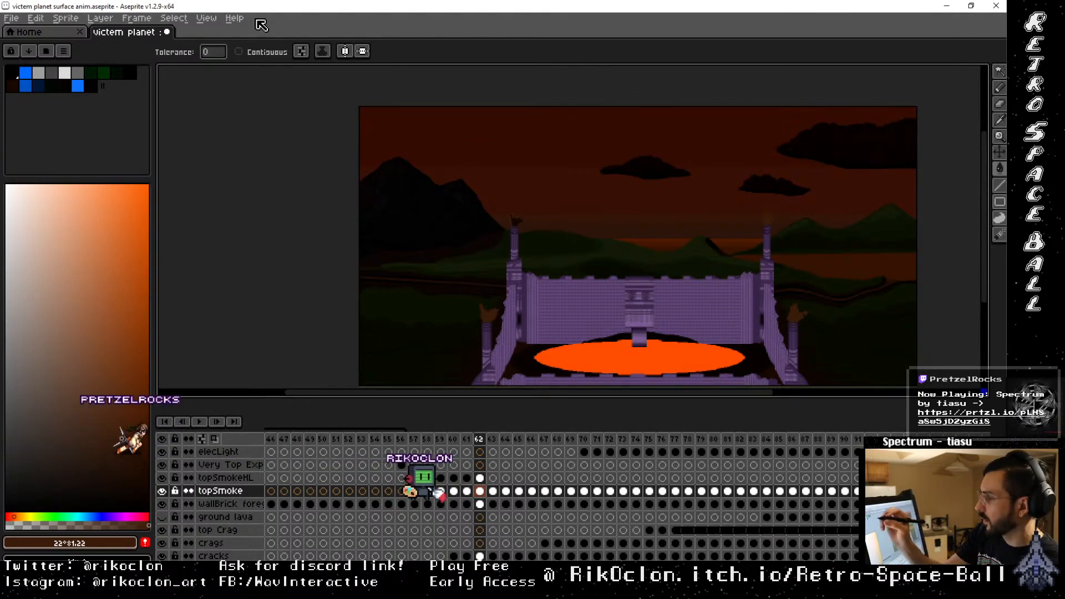
left_click(165, 422)
left_click(200, 423)
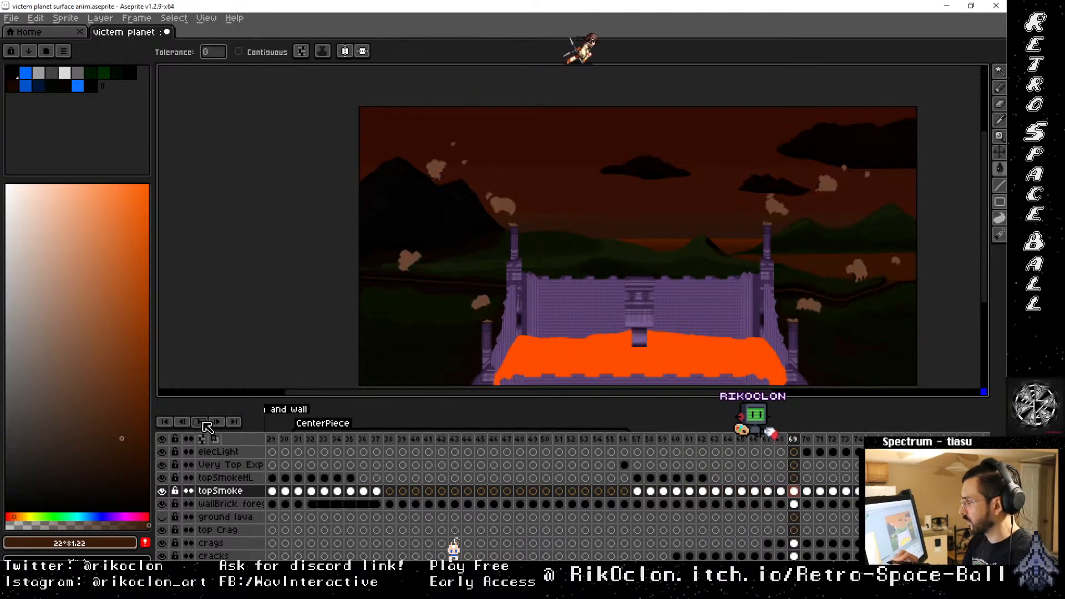
left_click_drag(797, 447, 725, 443)
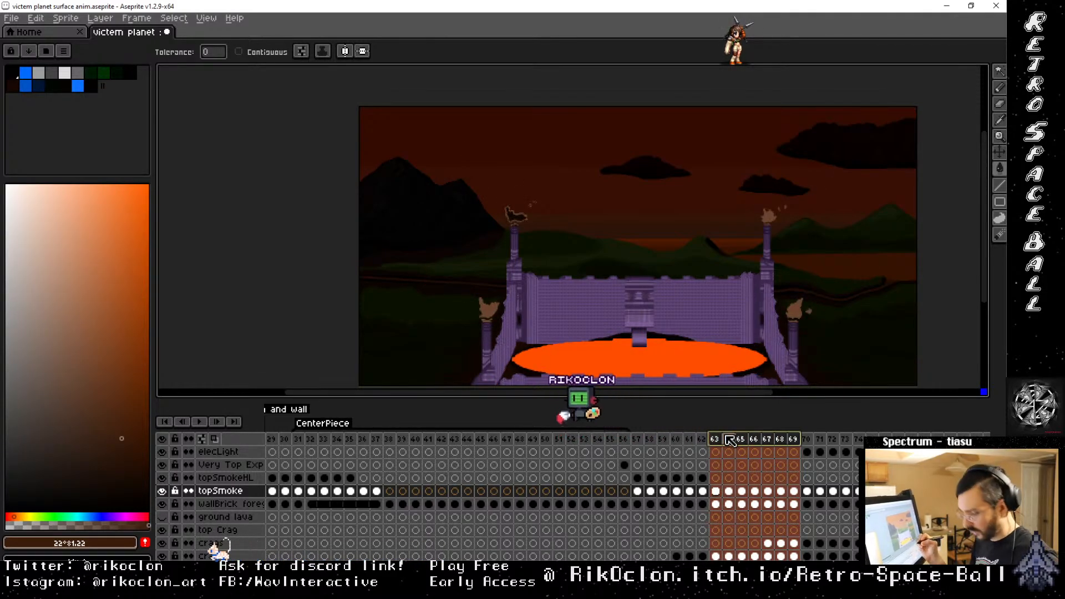
left_click(716, 503)
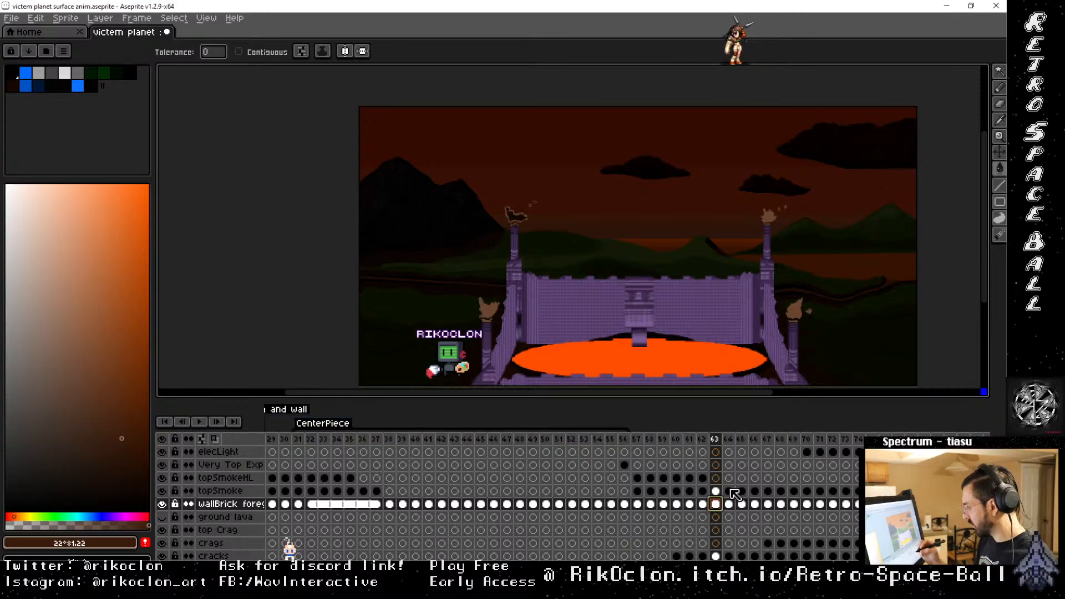
key("Left")
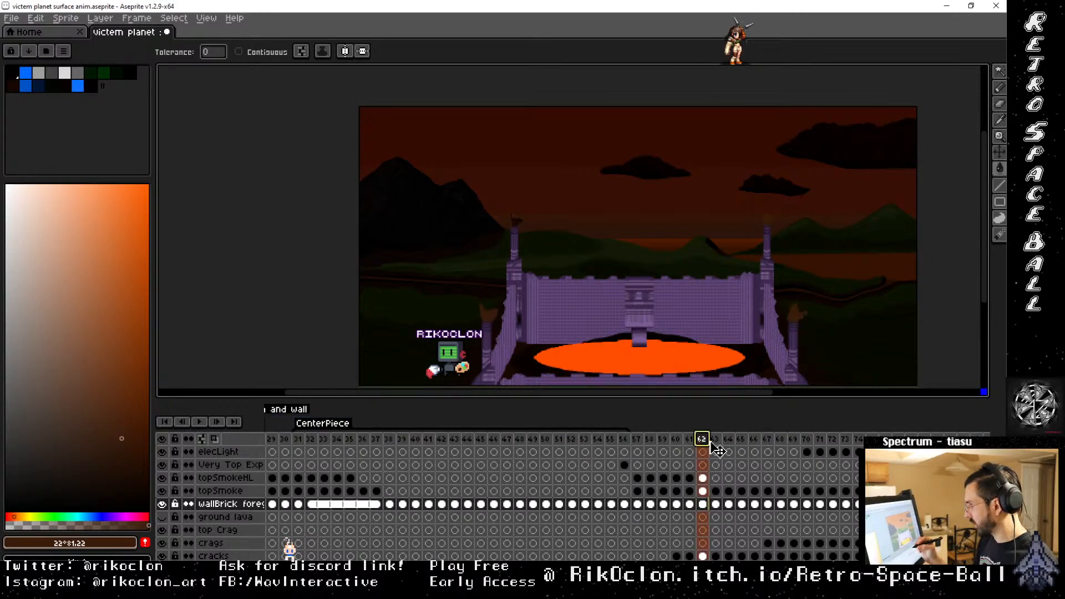
key("Right")
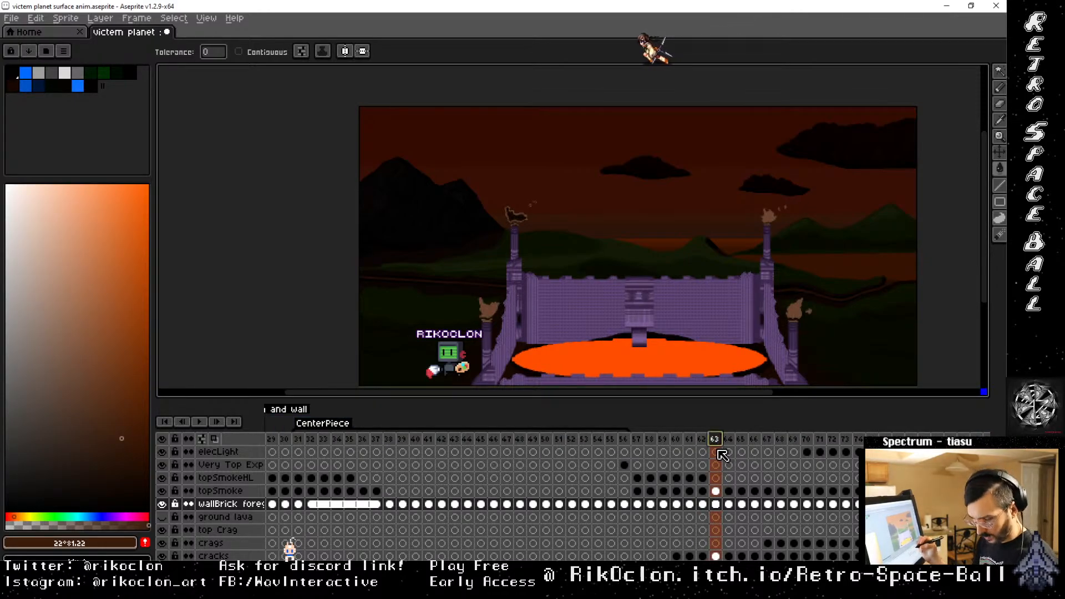
Try to select the tower smoke's dark shading in frame 63 with the Magic Wand on the wallBrick foreground and topSmokeHL layers
key("2")
left_click_drag(621, 171, 711, 342)
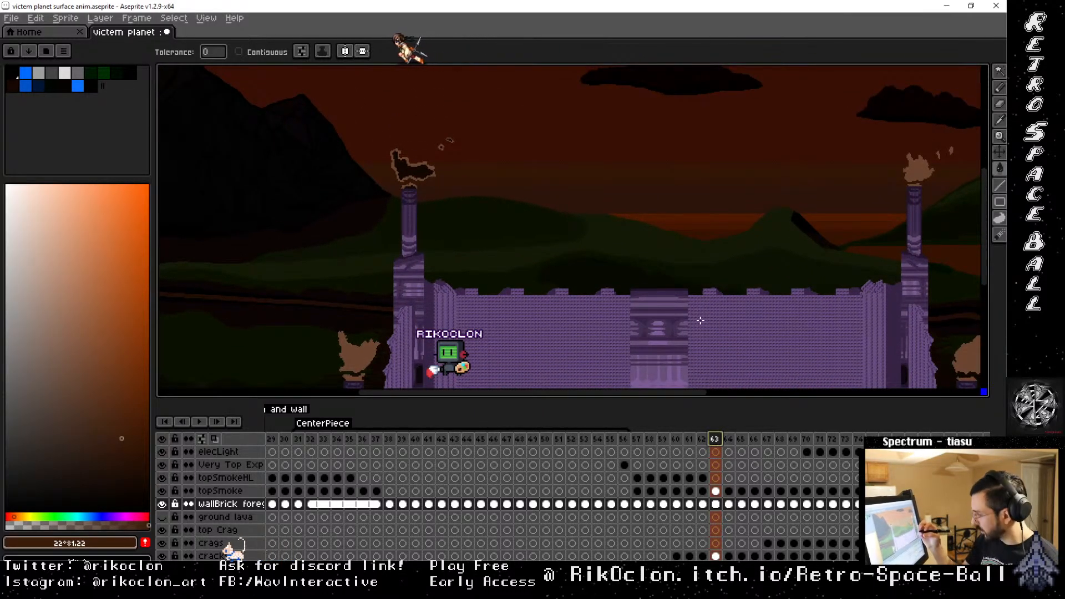
key("w")
left_click(427, 175)
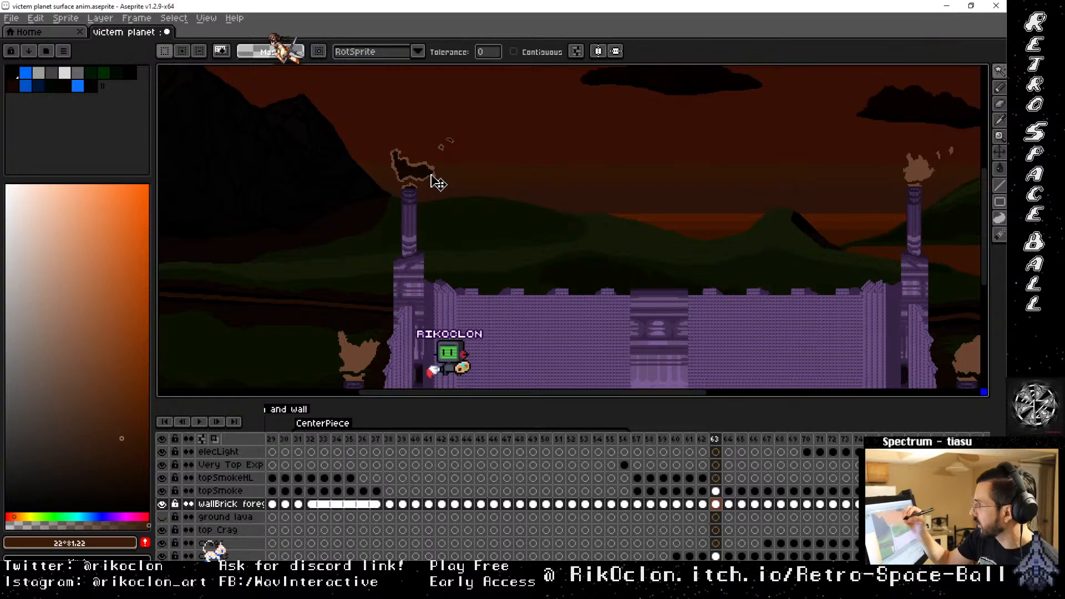
left_click(716, 479)
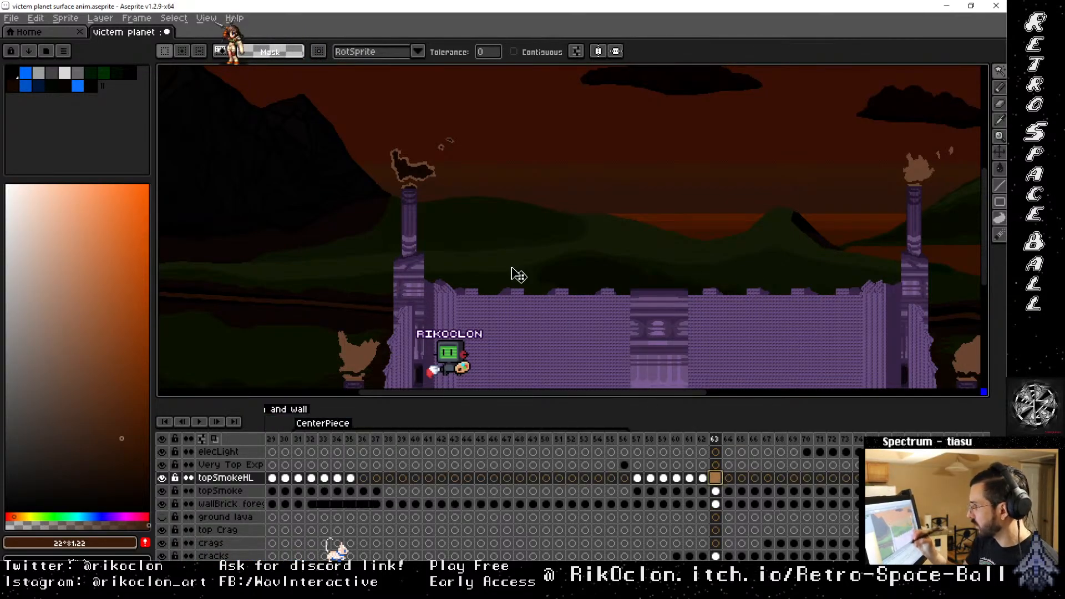
left_click(427, 180)
left_click(716, 504)
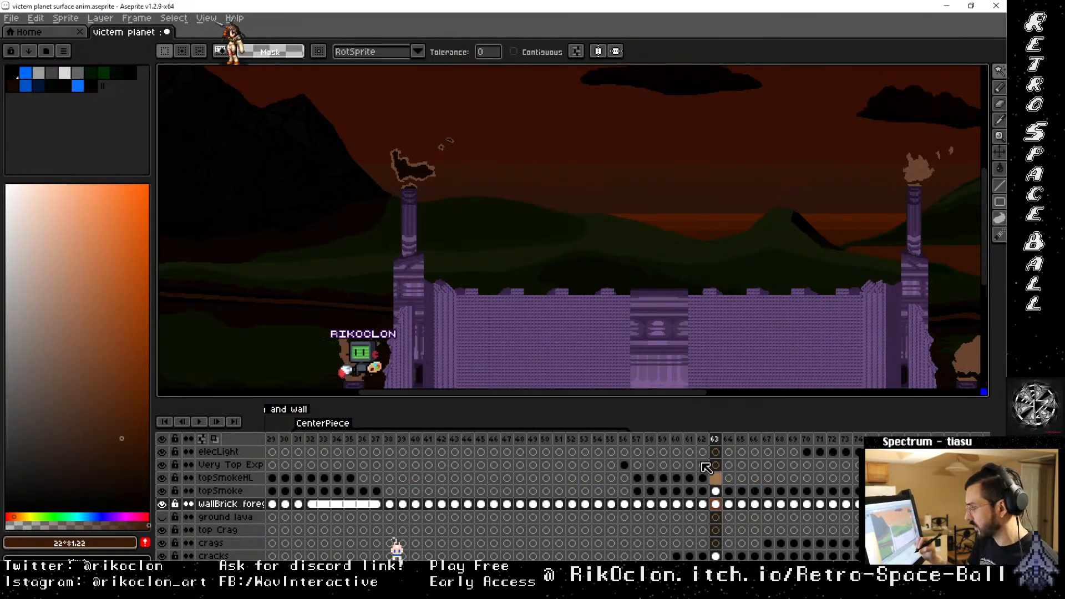
left_click(433, 176)
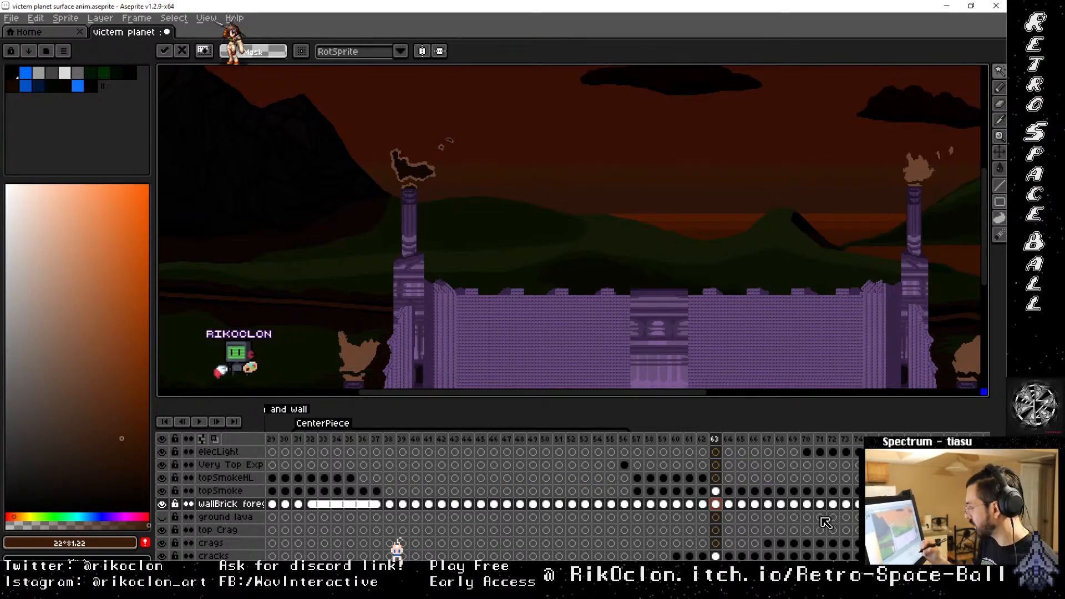
Check the cracks and walls smoke layers in frame 63 and try to select the tower smoke's dark shading there
scroll(720, 467, "down", 3)
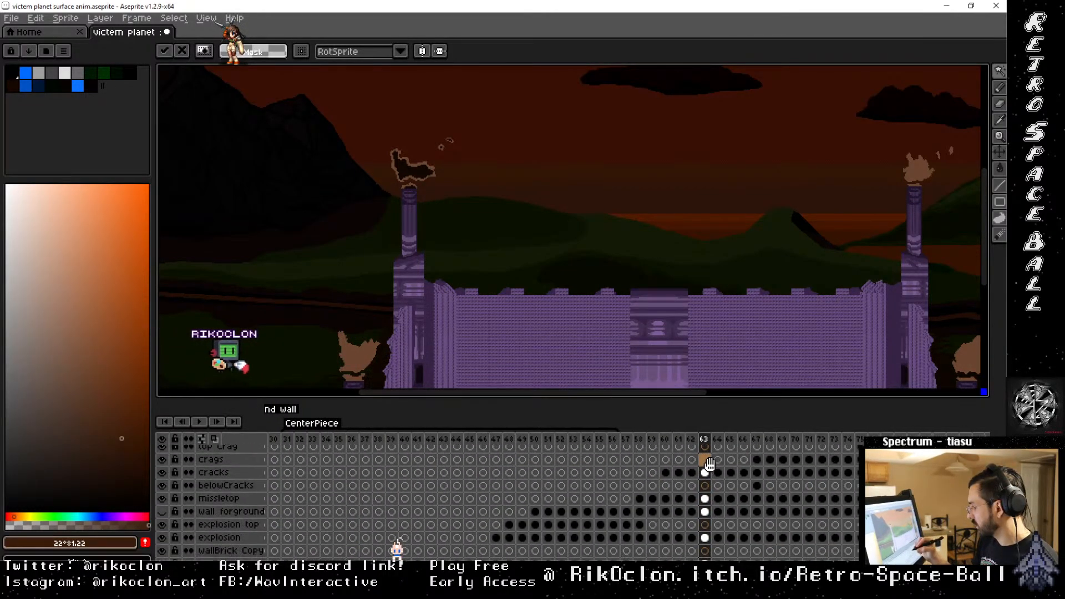
left_click(705, 476)
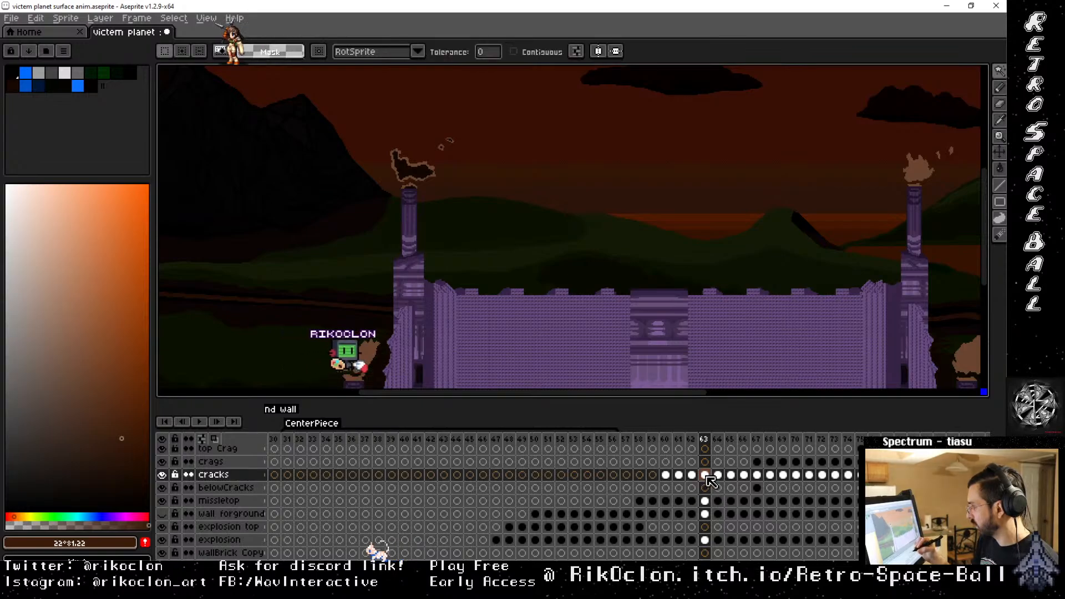
scroll(665, 437, "up", 3)
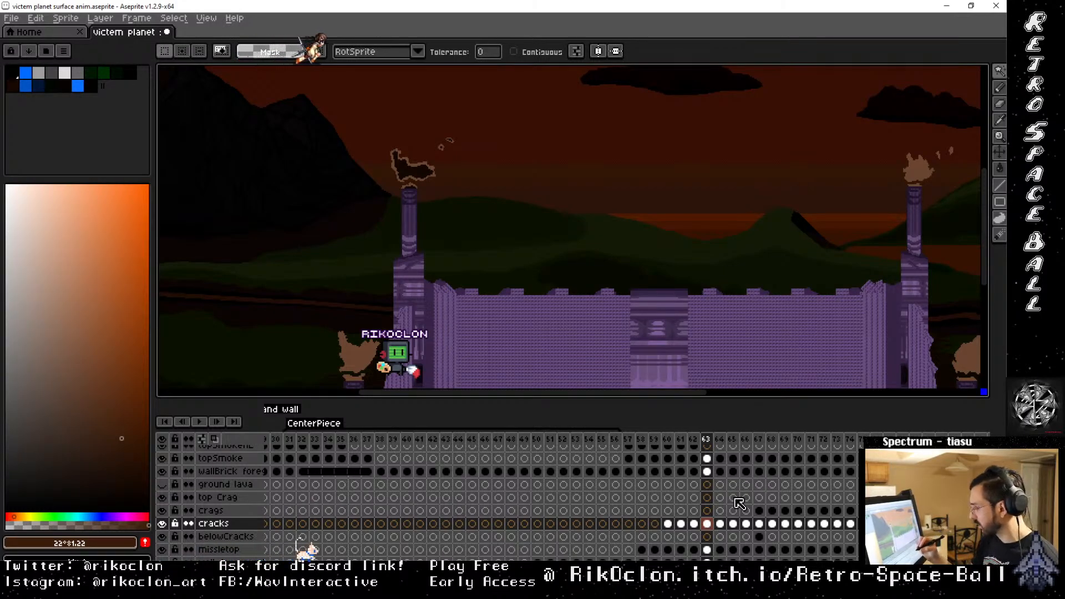
left_click_drag(729, 516, 744, 402)
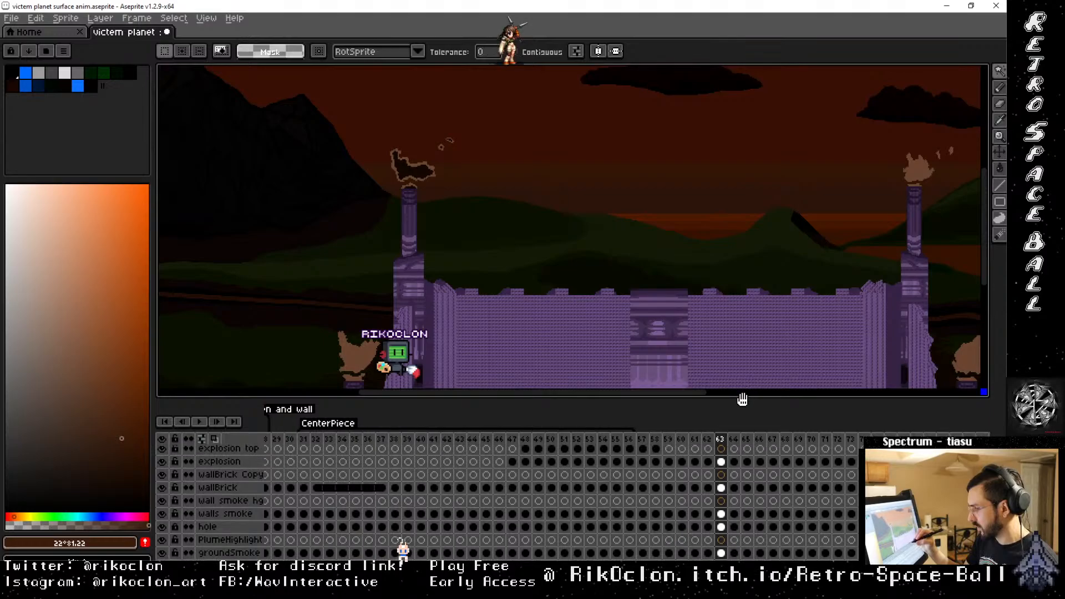
left_click(743, 405)
left_click_drag(745, 404, 743, 392)
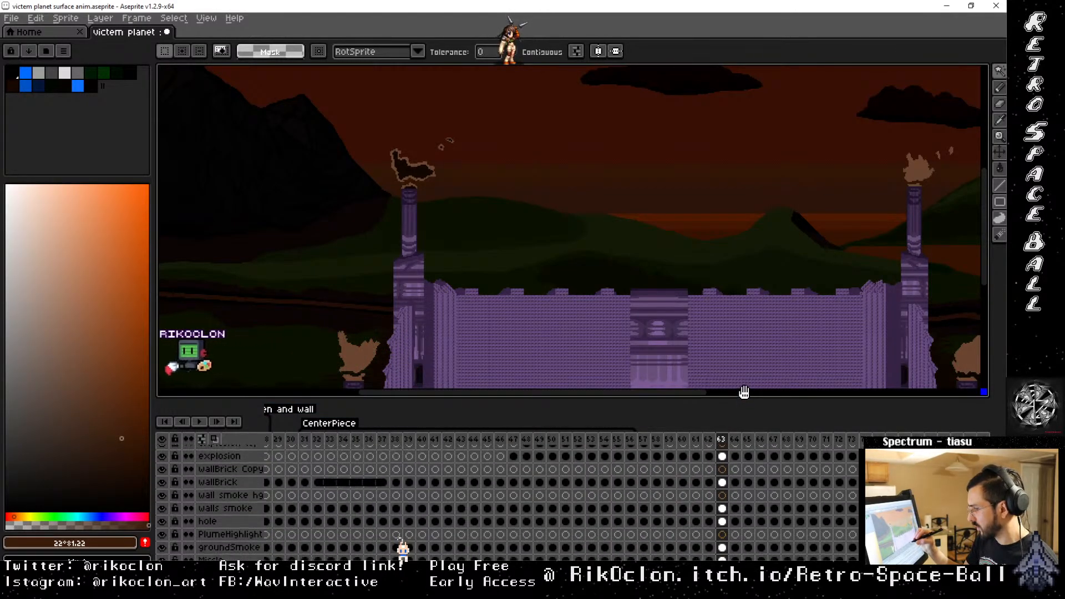
left_click(721, 508)
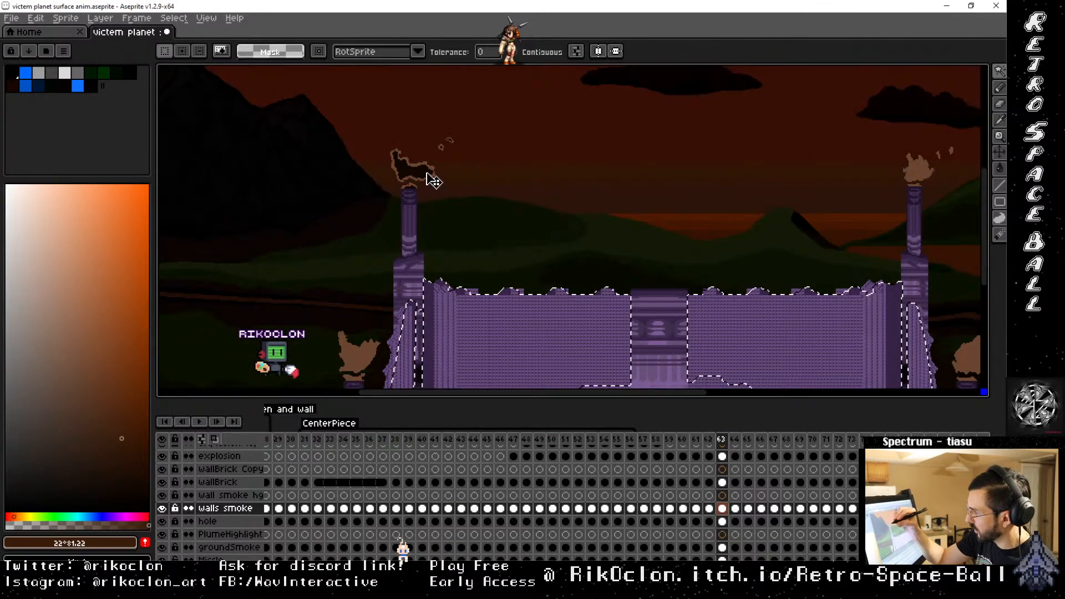
left_click_drag(724, 469, 720, 521)
left_click_drag(723, 433, 728, 552)
Select the dark smoke shading in frame 63 of the topSmoke layer and paste it into the same frame of topSmokeHL
left_click(711, 490)
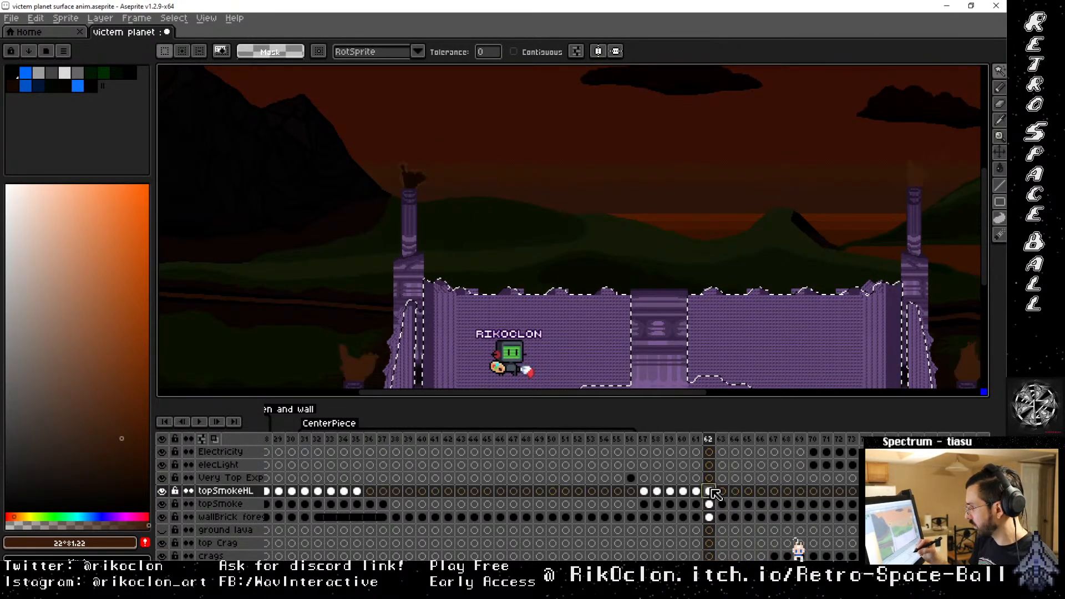
left_click(723, 504)
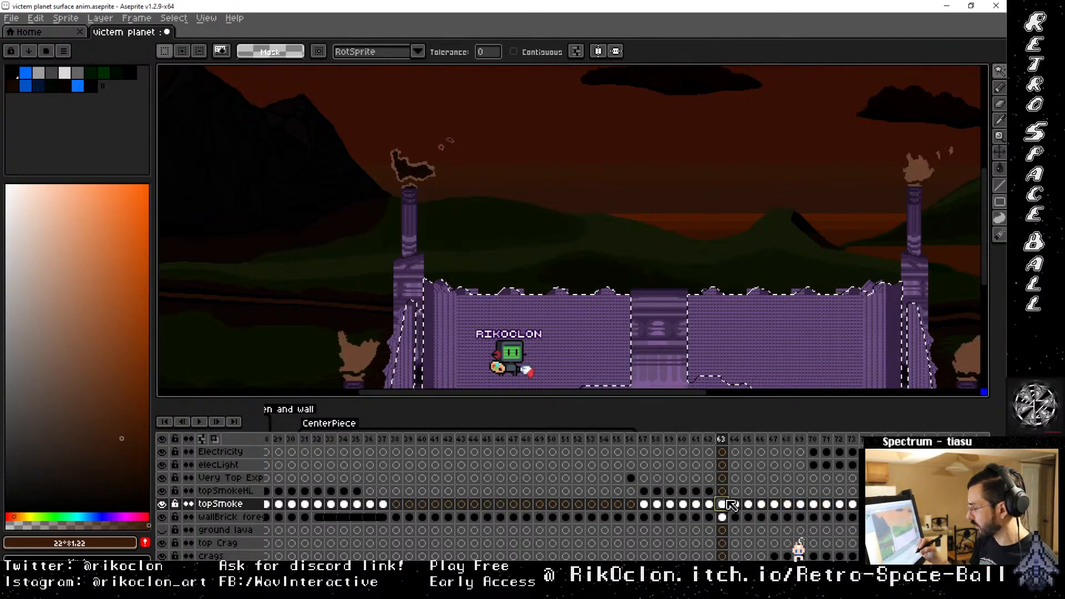
key("ctrl+d")
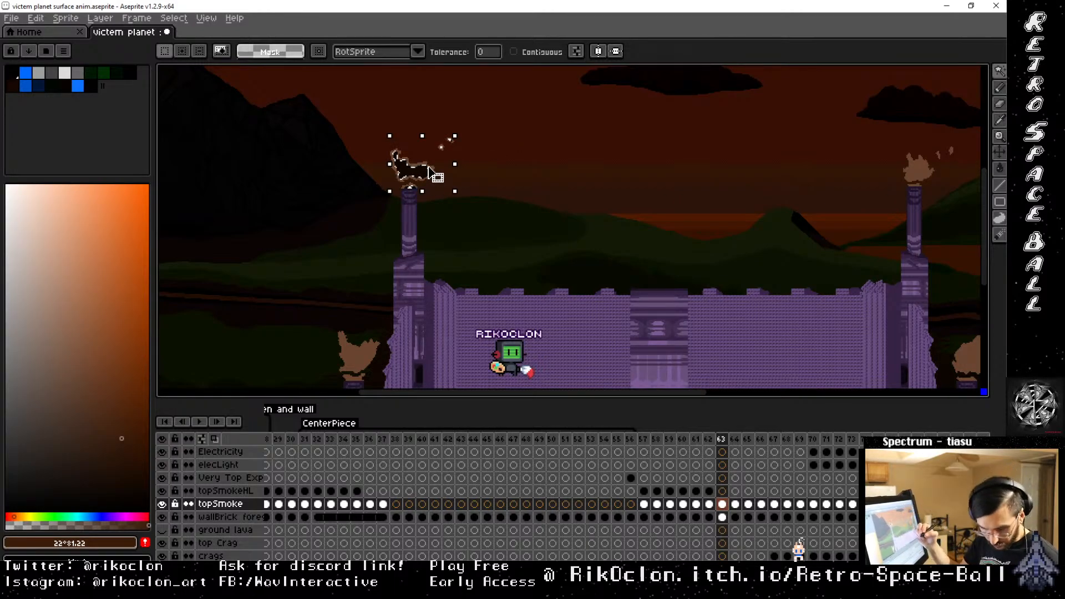
left_click(722, 492)
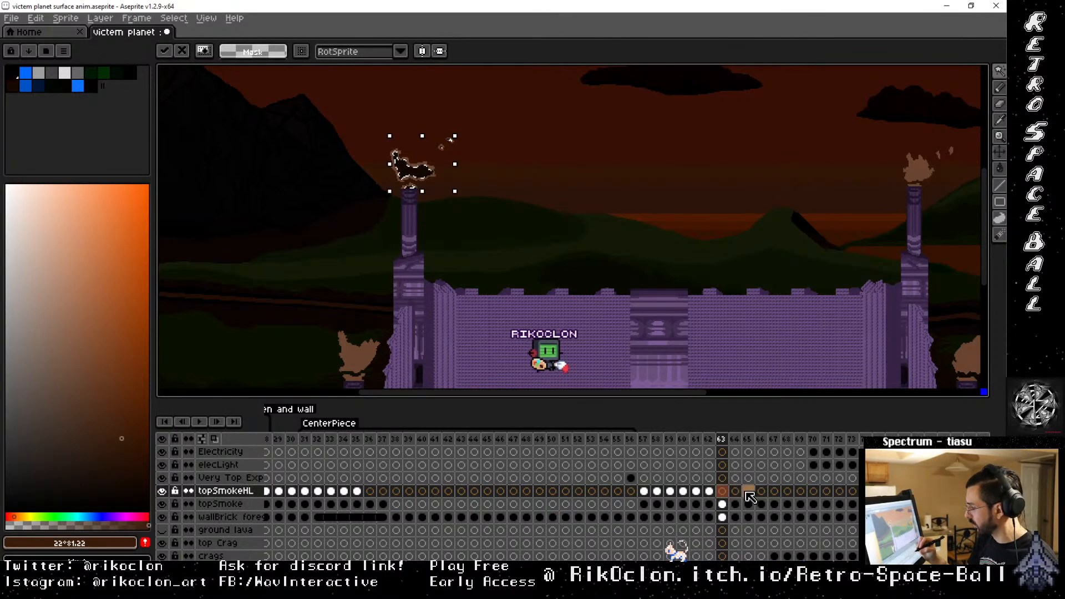
left_click(738, 505)
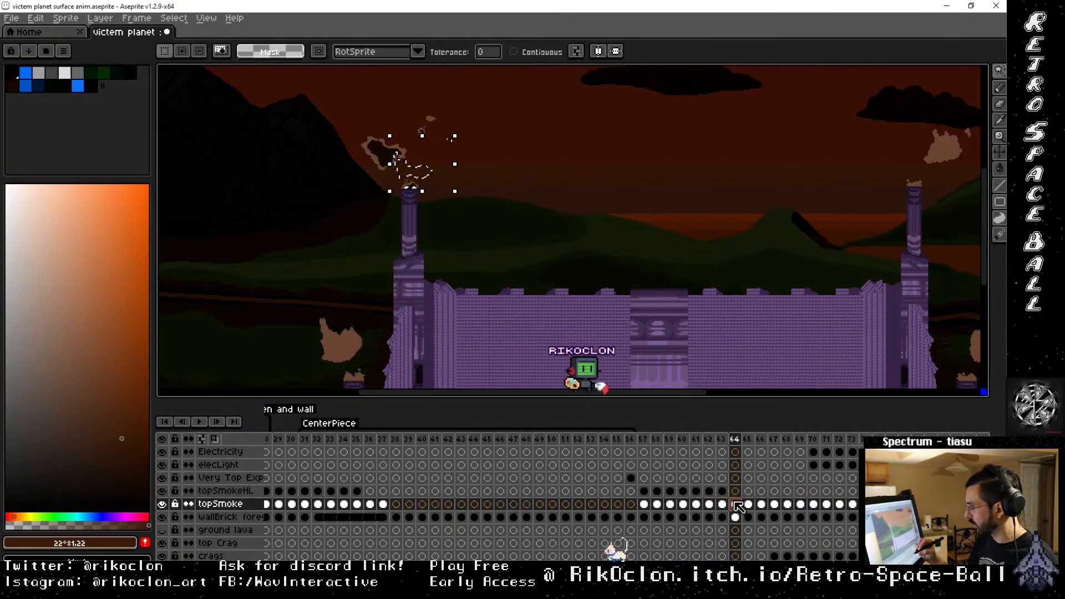
Move the dark interior smoke shading in frame 64 from topSmoke to the same frame of topSmokeHL
left_click(390, 155)
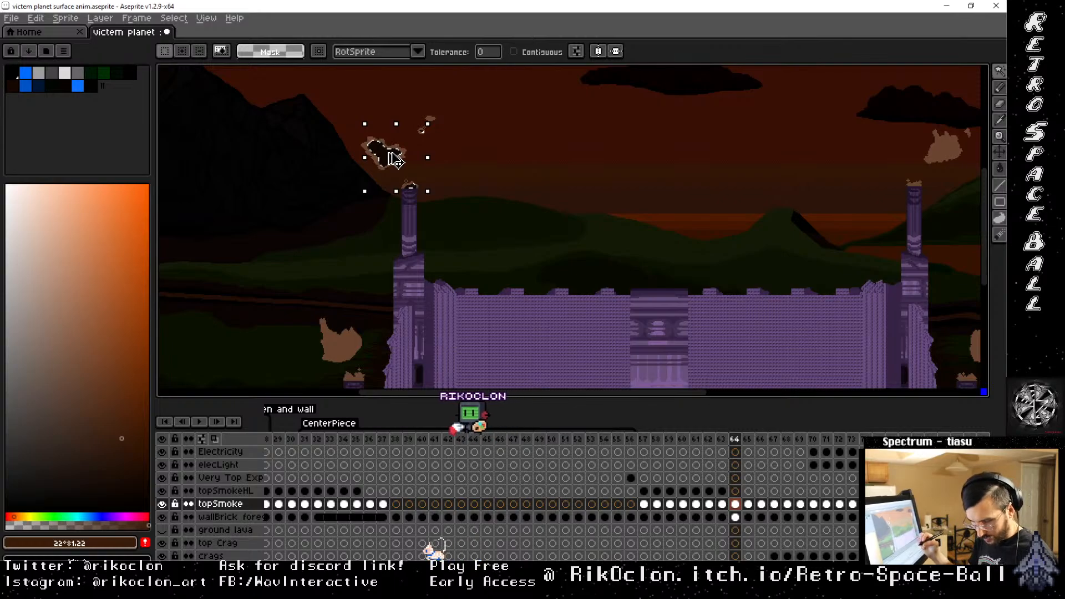
key("Delete")
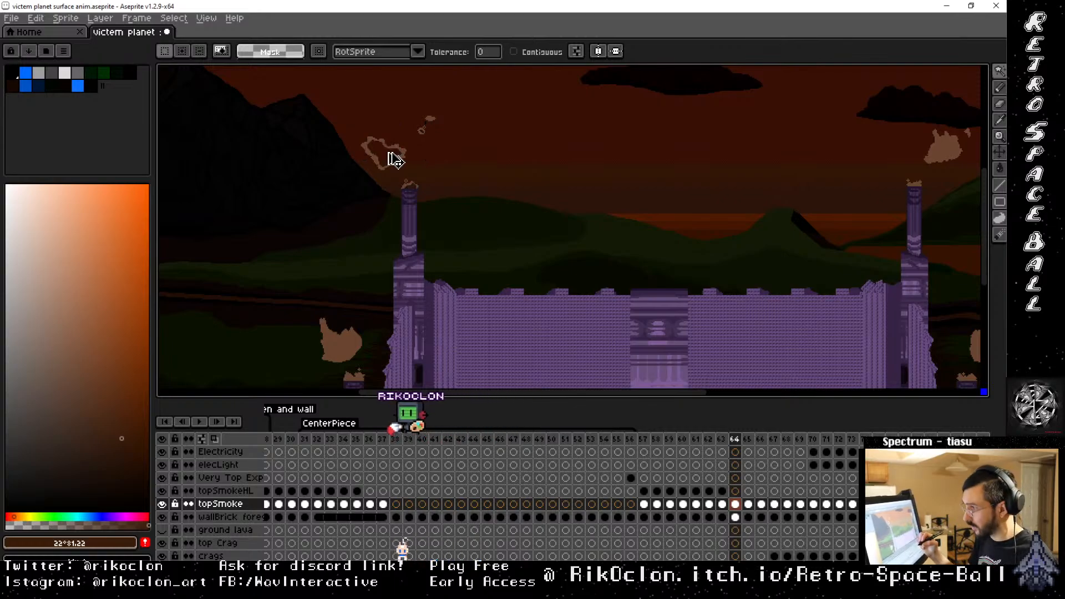
left_click(735, 491)
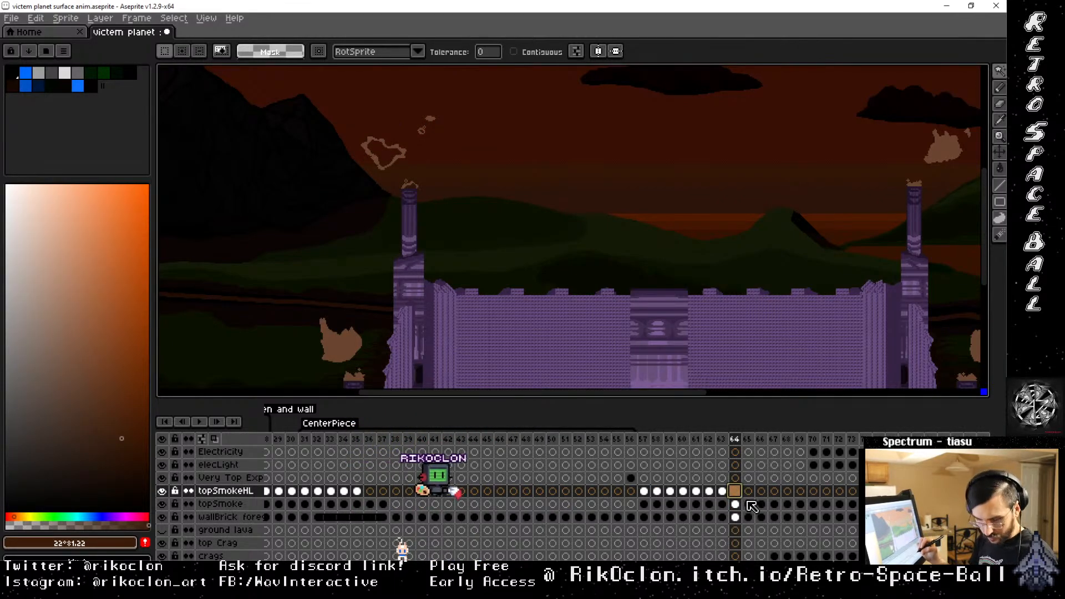
Move the dark interior smoke shading in frame 65 from topSmoke to the same frame of topSmokeHL
left_click(749, 505)
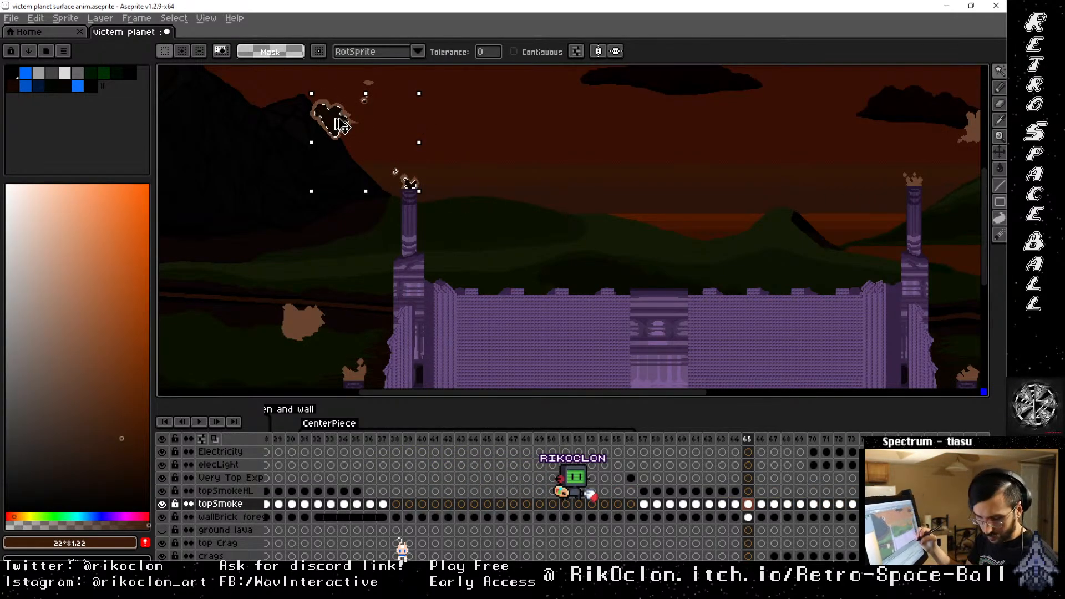
left_click(749, 493)
key("ctrl+v")
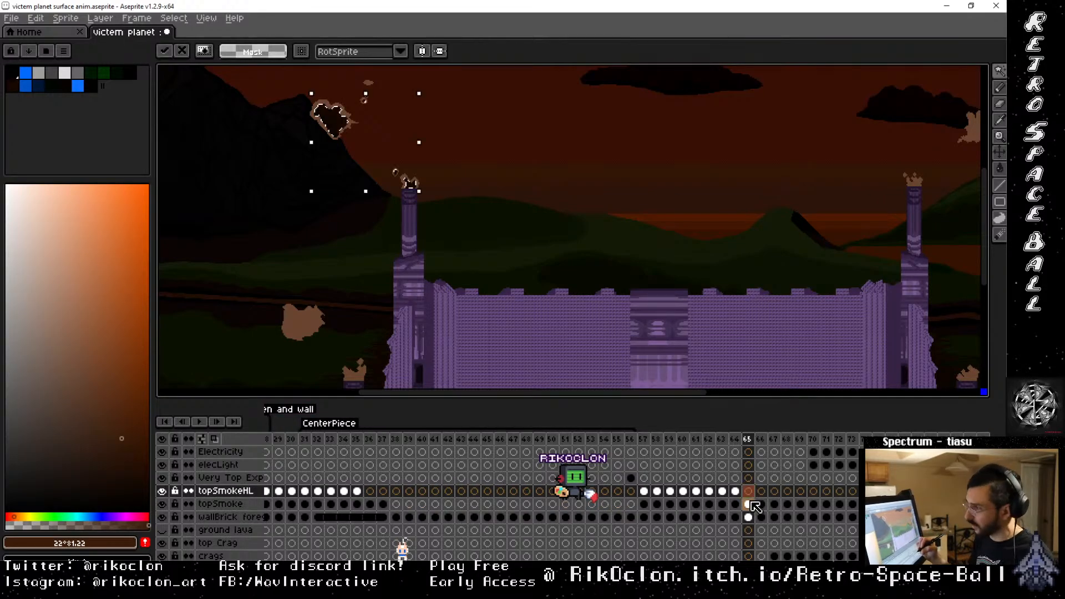
Sample the darker brown smoke colour #391b0a from the smoke beside the wall in frame 62
left_click(764, 492)
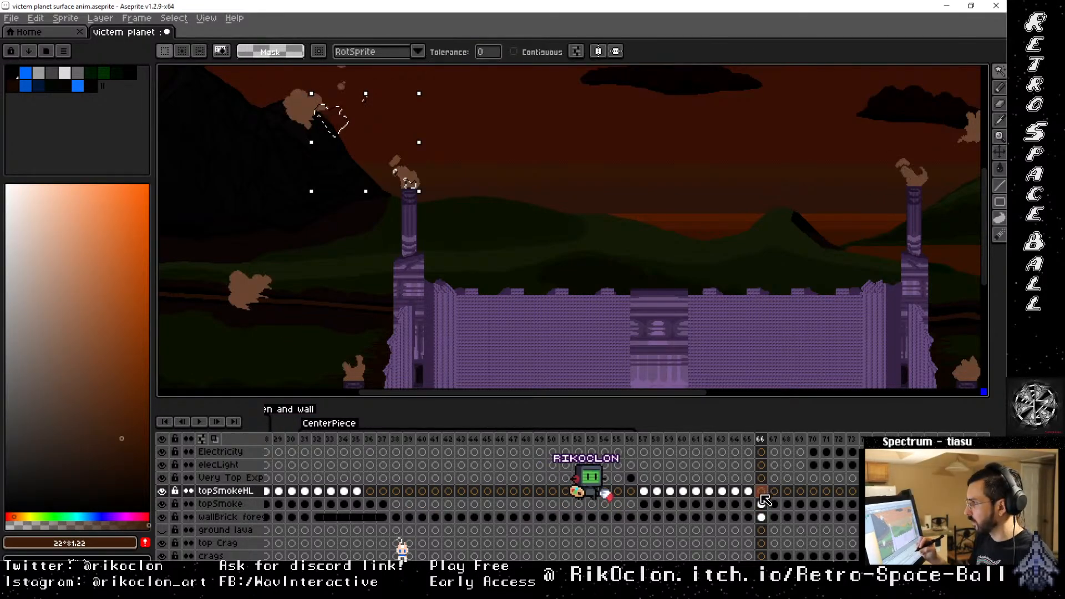
left_click(736, 492)
left_click(724, 492)
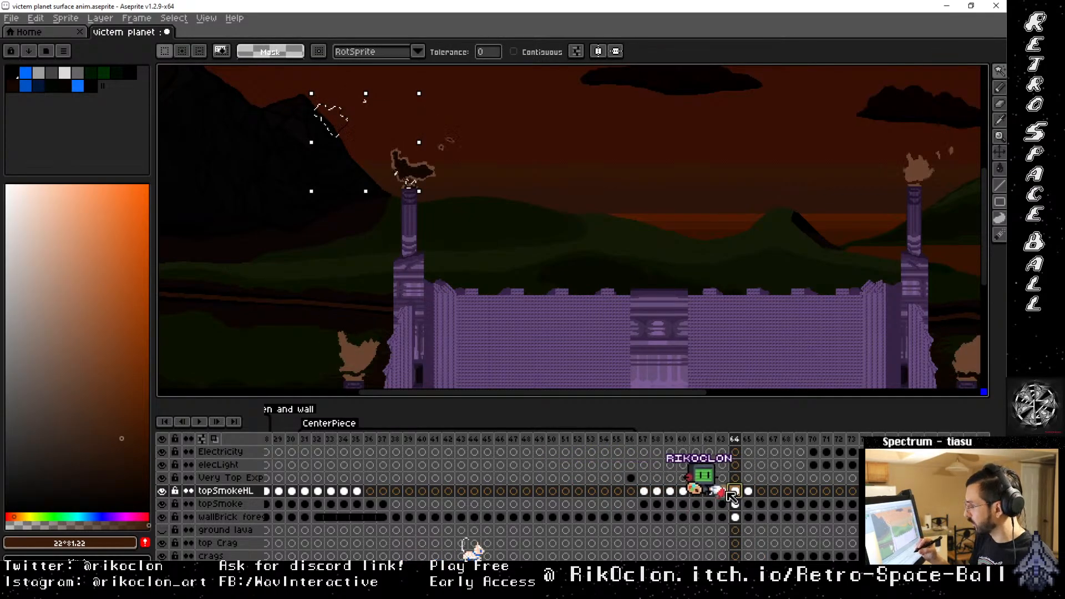
left_click(713, 493)
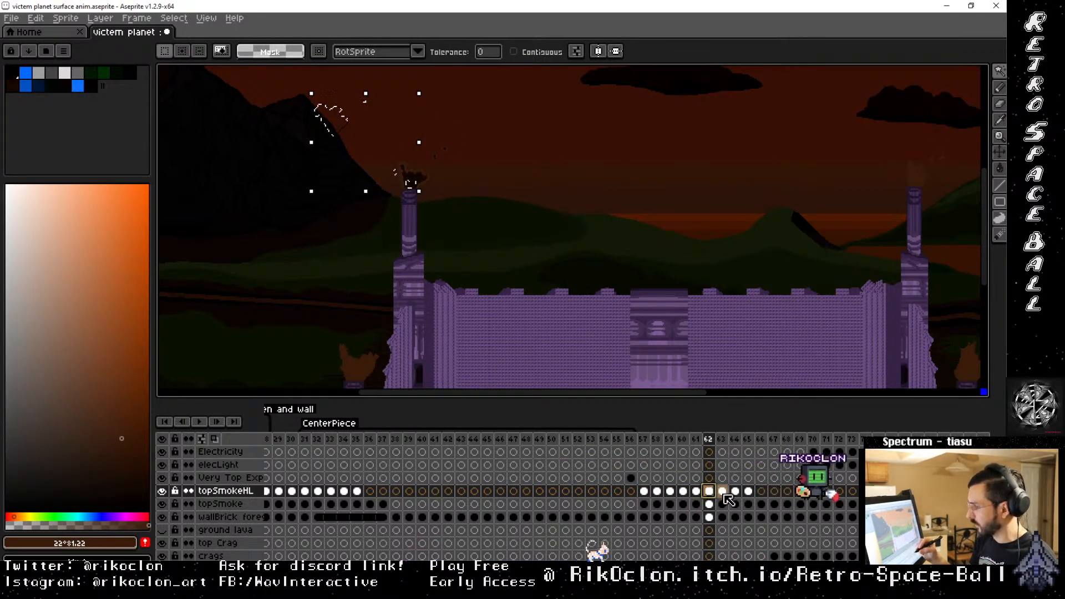
key("i")
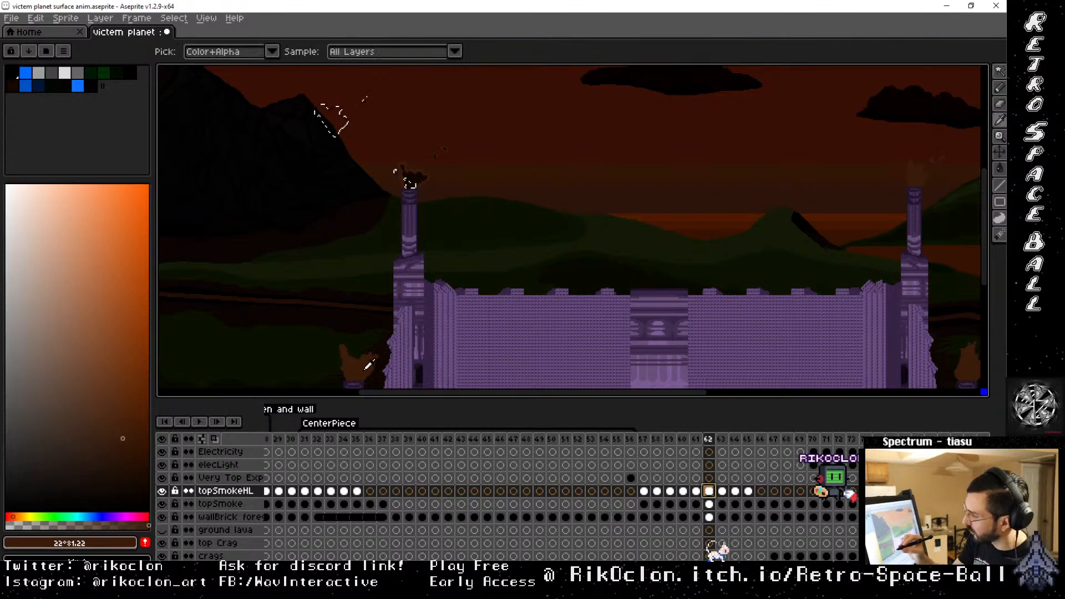
Try to fill the smoke in frame 63 with #391b0a on the topSmokeHL layer and undo the fill
left_click(722, 439)
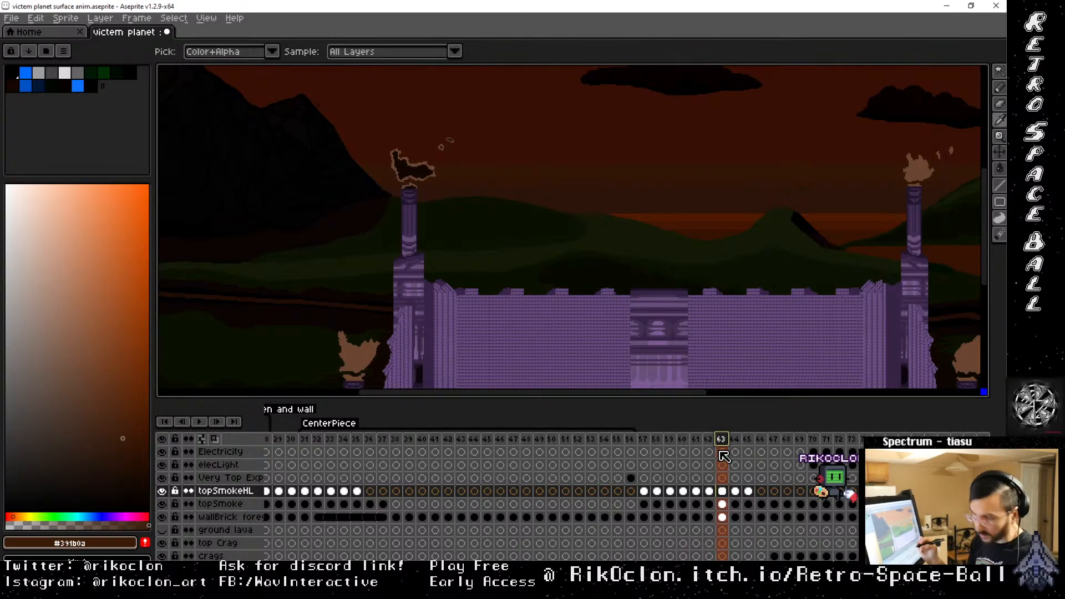
key("g")
left_click(373, 359)
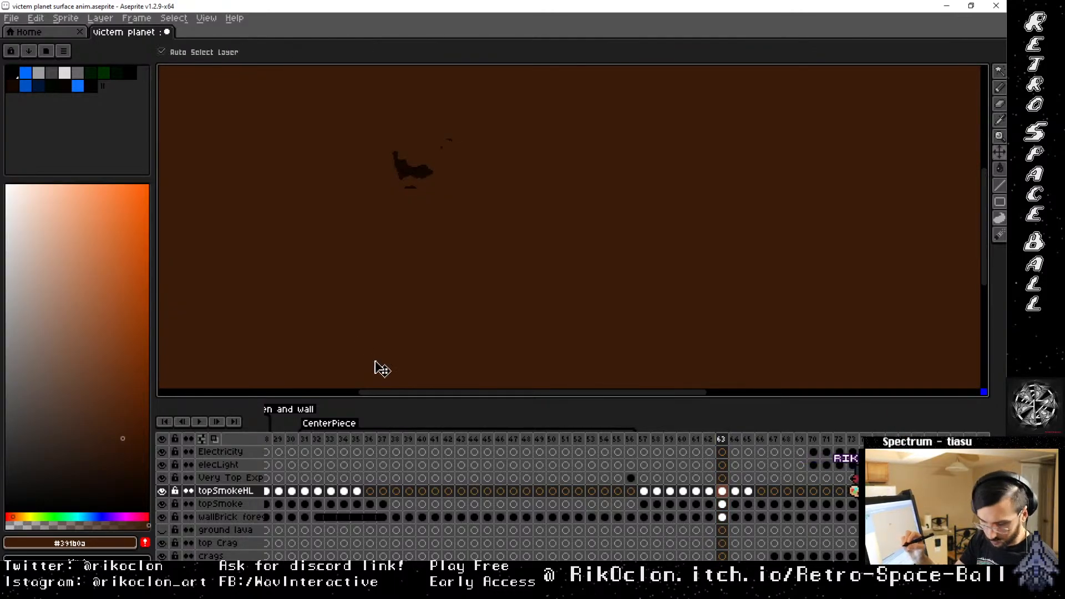
key("ctrl+z")
Fill the light brown smoke on the topSmoke layer with #391b0a in frames 63, 64 and 65
left_click(722, 504)
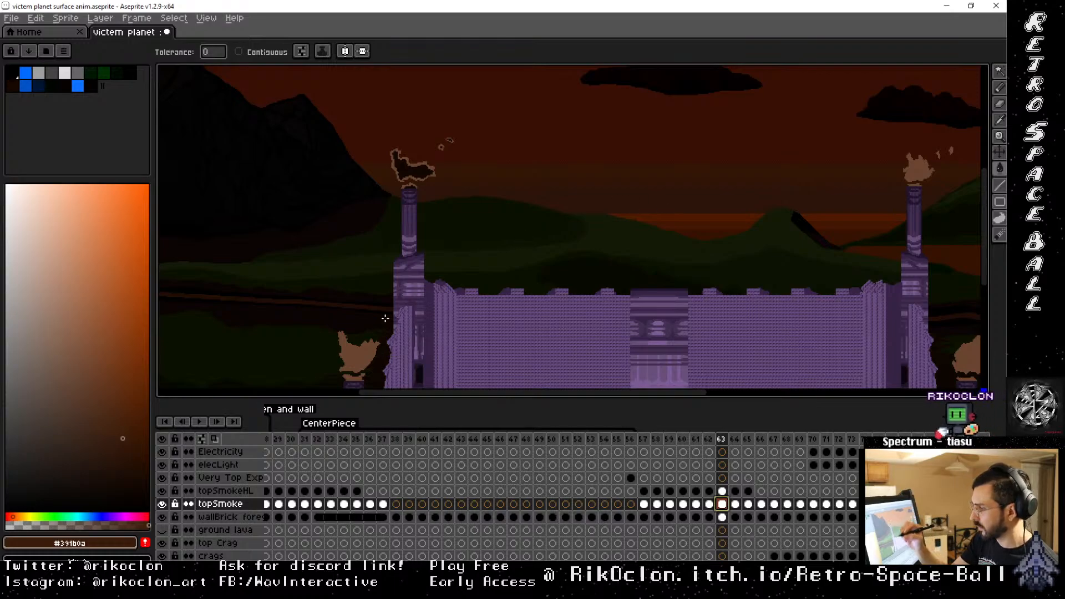
left_click(364, 361)
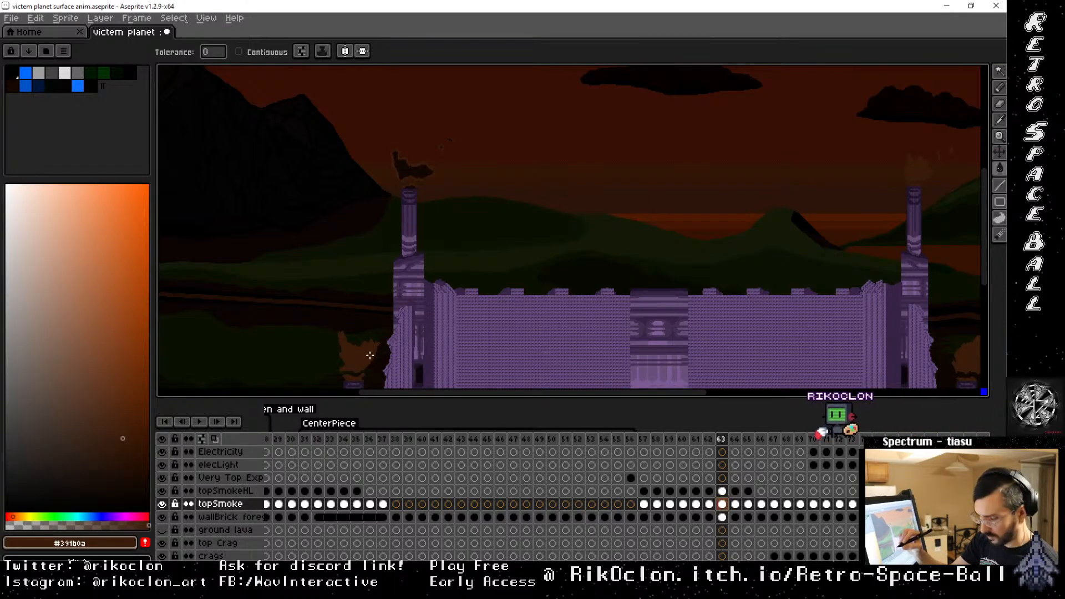
key("period")
left_click(348, 342)
key("period")
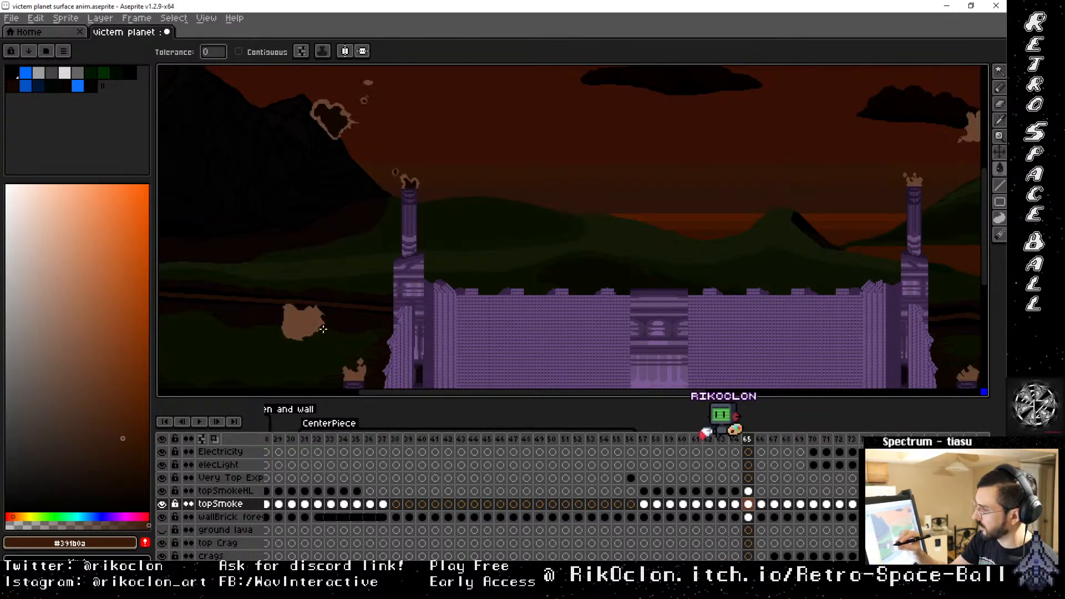
left_click(321, 326)
key("period")
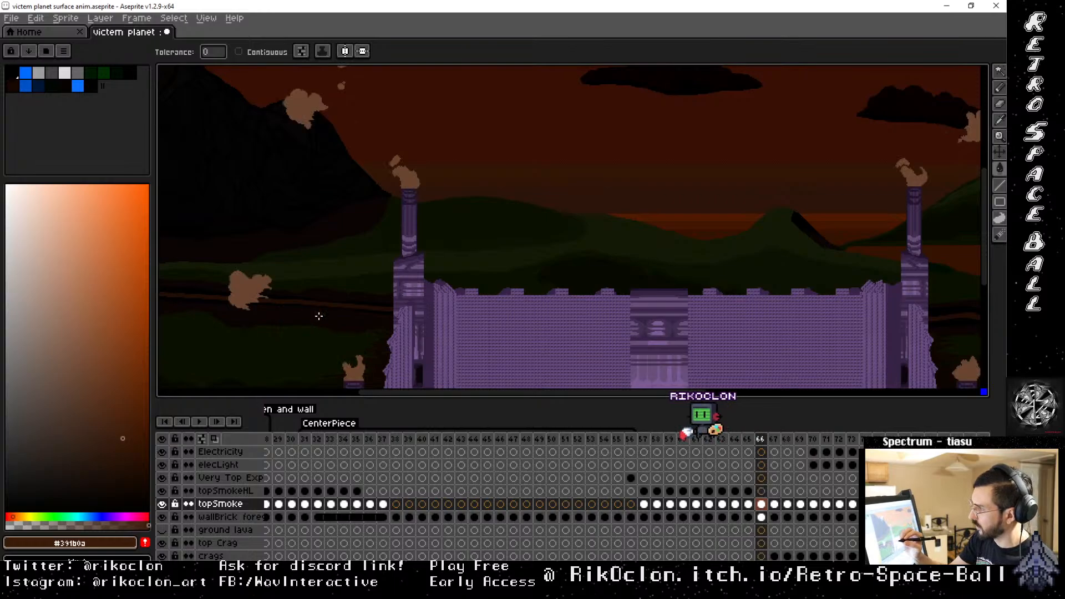
Recolour the topSmoke smoke to #391b0a in frames 66, 67 and 68
left_click(352, 370)
key("period")
left_click(355, 369)
key("period")
left_click(359, 366)
key("period")
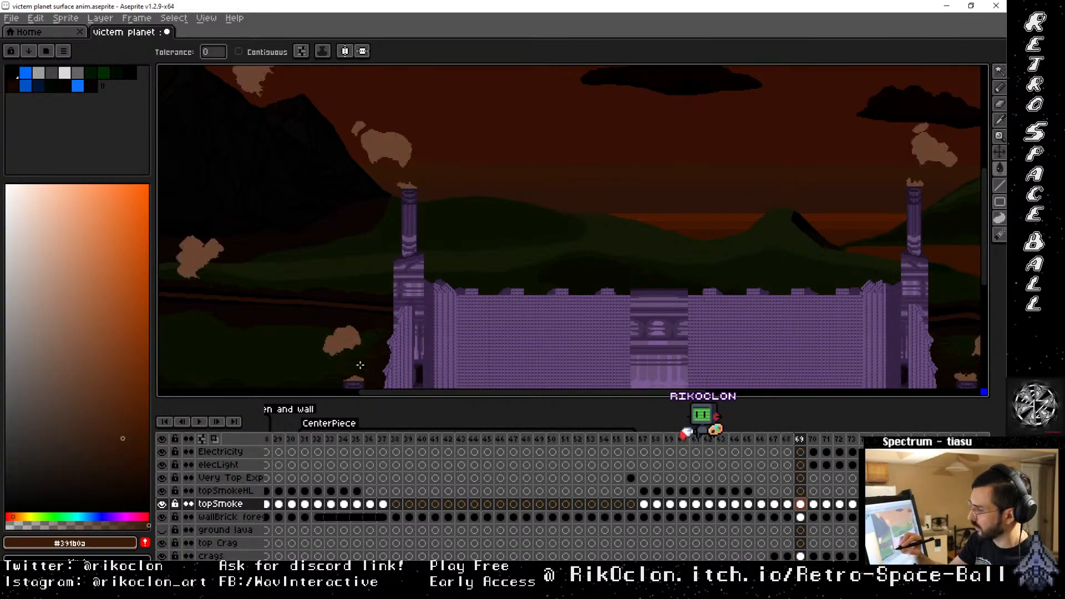
Recolour the topSmoke smoke to #391b0a in frames 69 through 73
key("comma")
key("period")
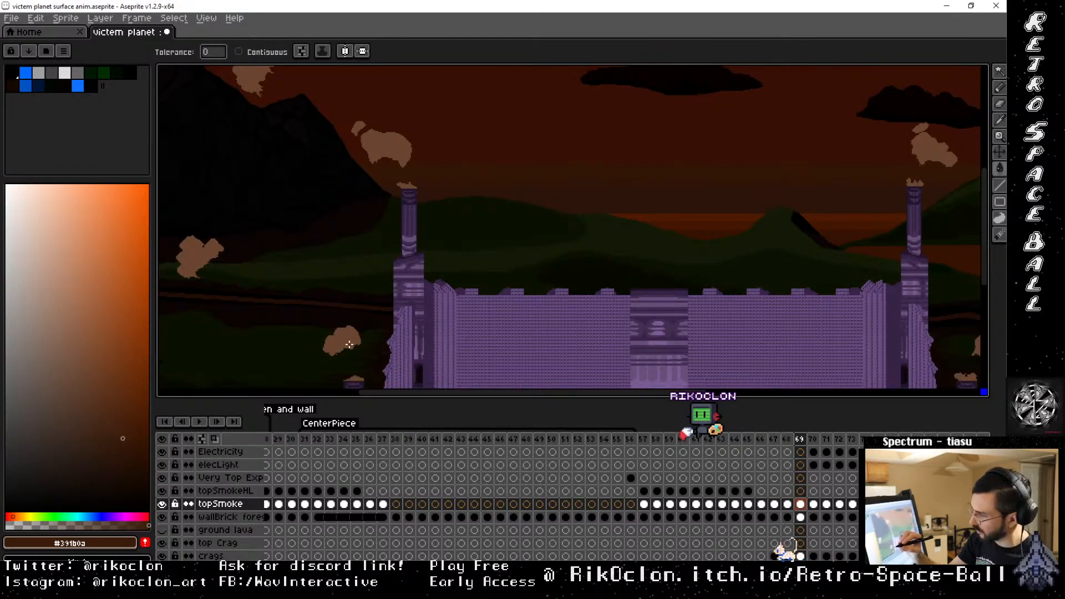
left_click(366, 358)
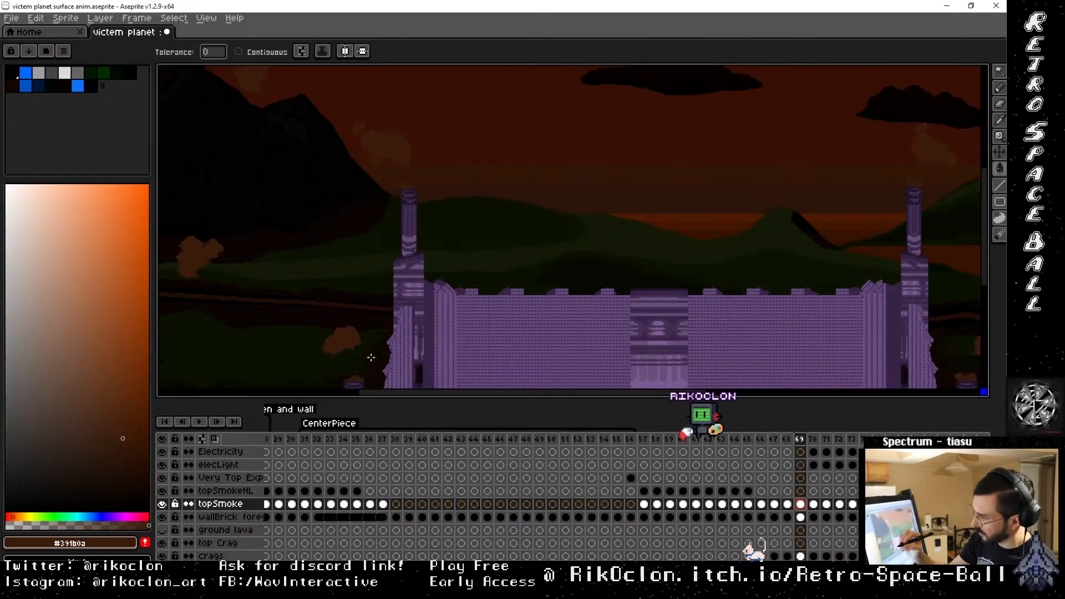
key("period")
key("period")
key("period")
key("period")
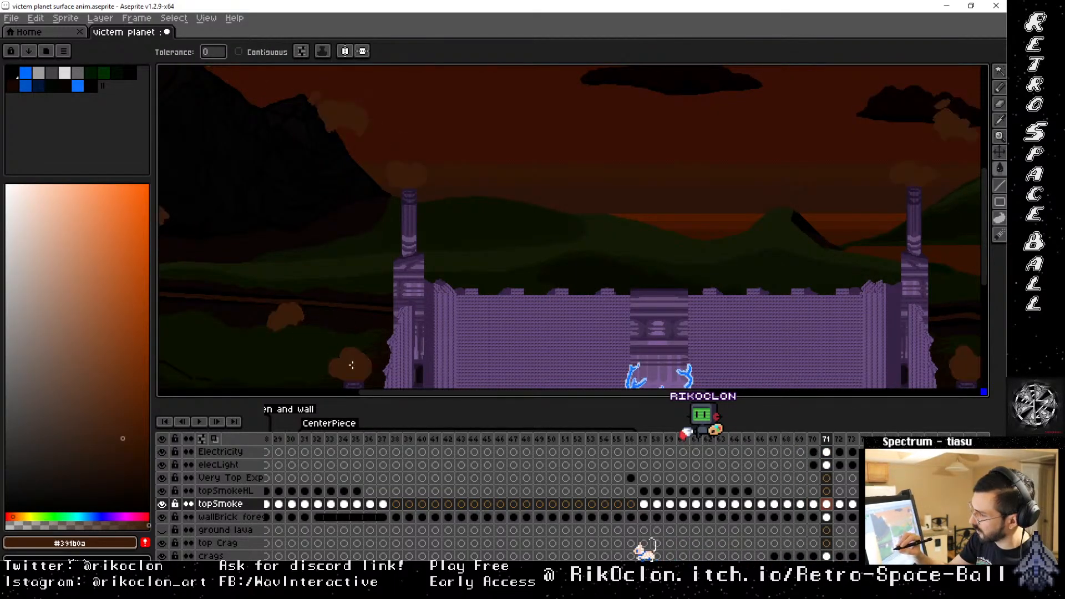
key("period")
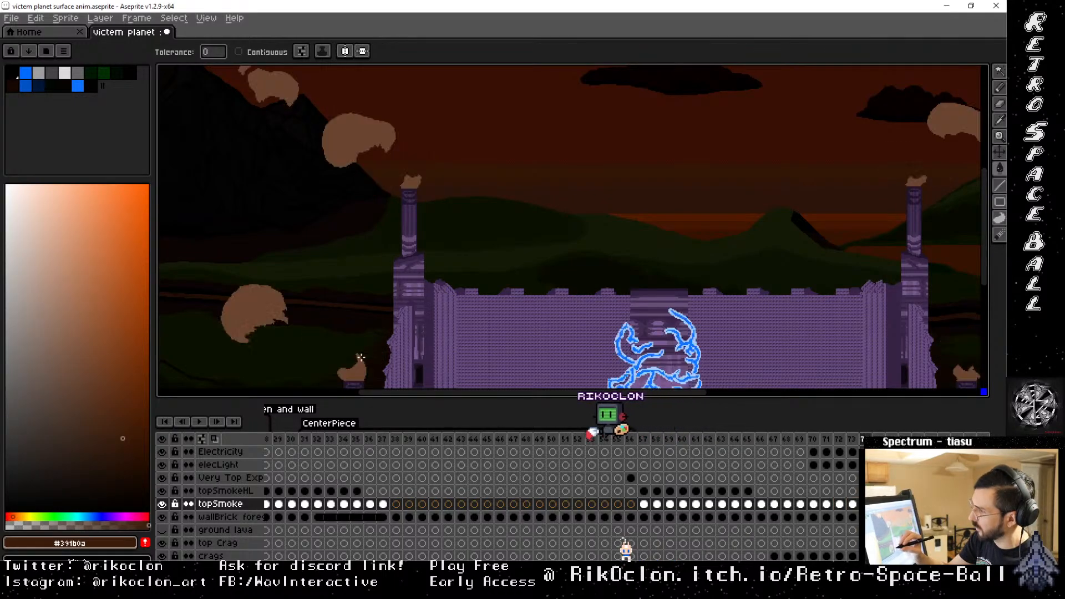
Fill the light brown topSmoke smoke with #391b0a in the frames directly following frame 73
key("period")
left_click(358, 348)
key("Right")
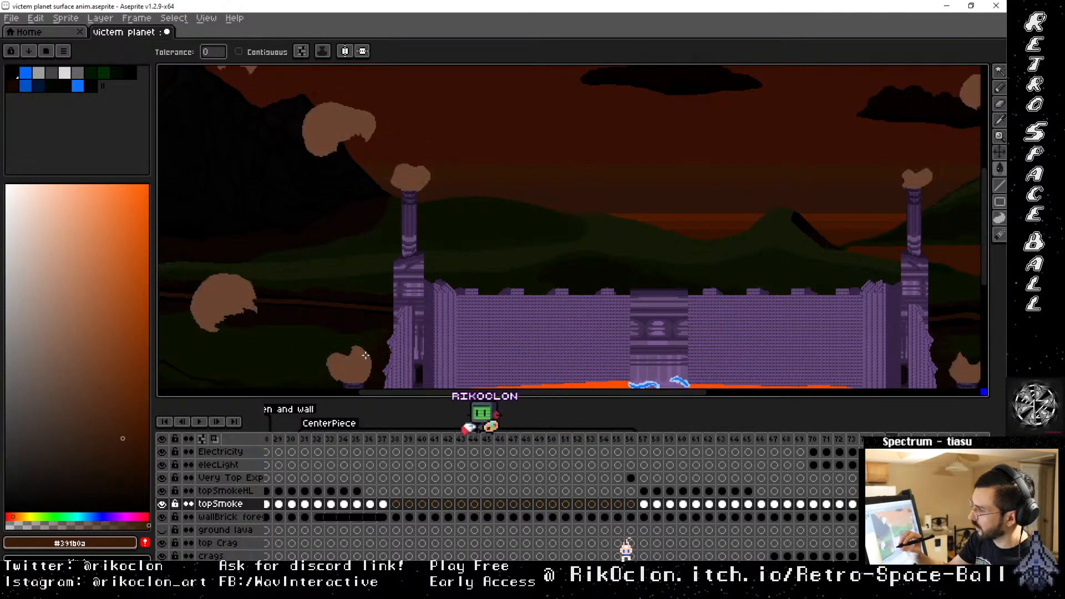
left_click(358, 357)
key("Right")
left_click(359, 354)
key("Right")
Flip back and forth through the frames after frame 73 and examine the recoloured smoke's shapes and motion
key("Left")
key("Left")
key("Left")
key("Left")
key("Left")
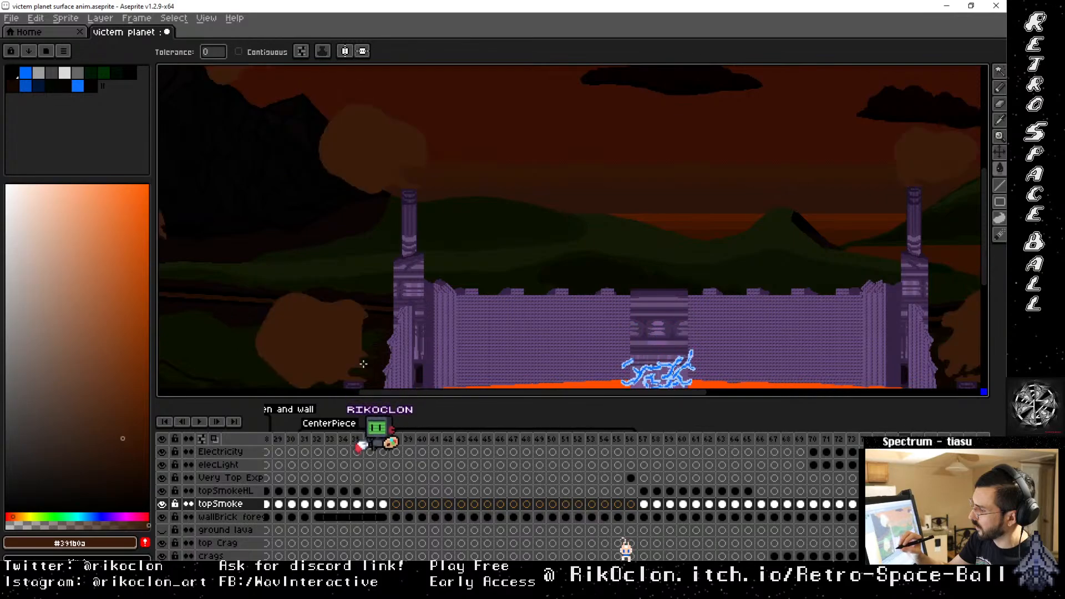
key("Right")
key("Right")
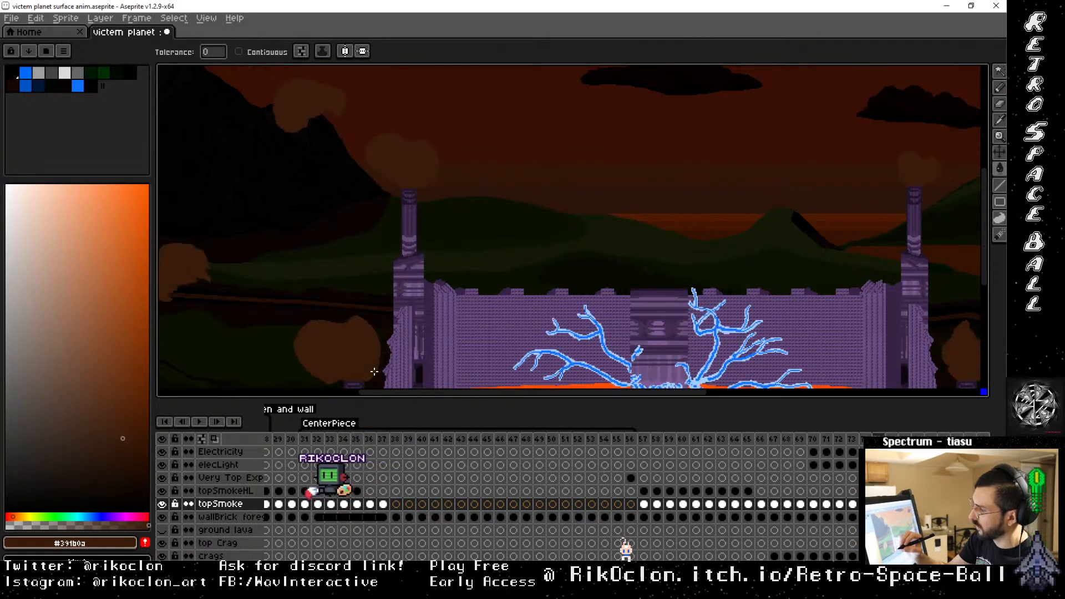
key("Right")
key("Left")
key("Right")
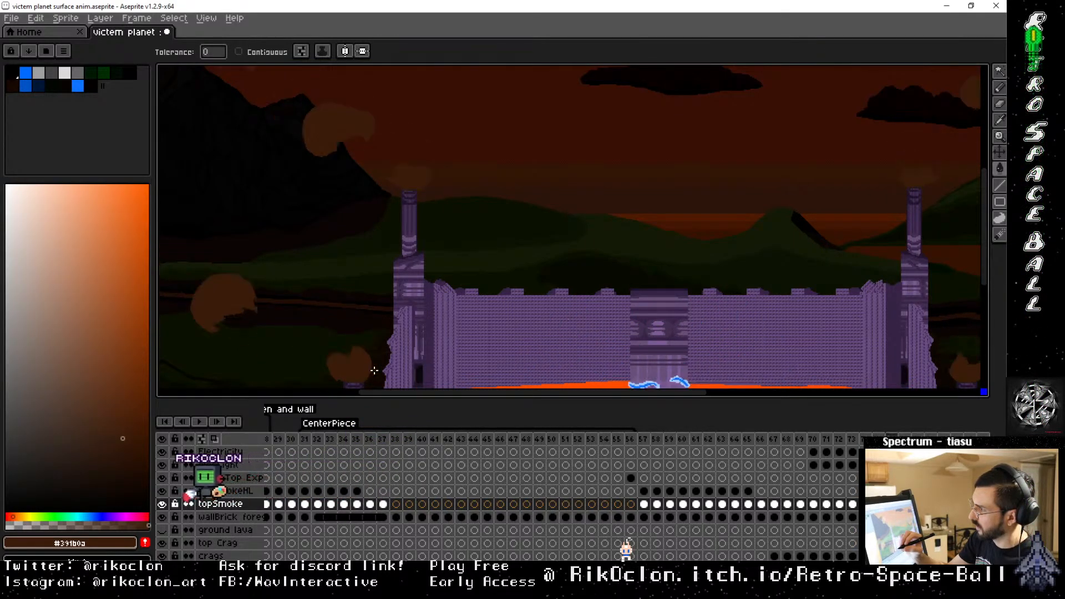
key("Left")
key("Right")
key("Left")
key("Left")
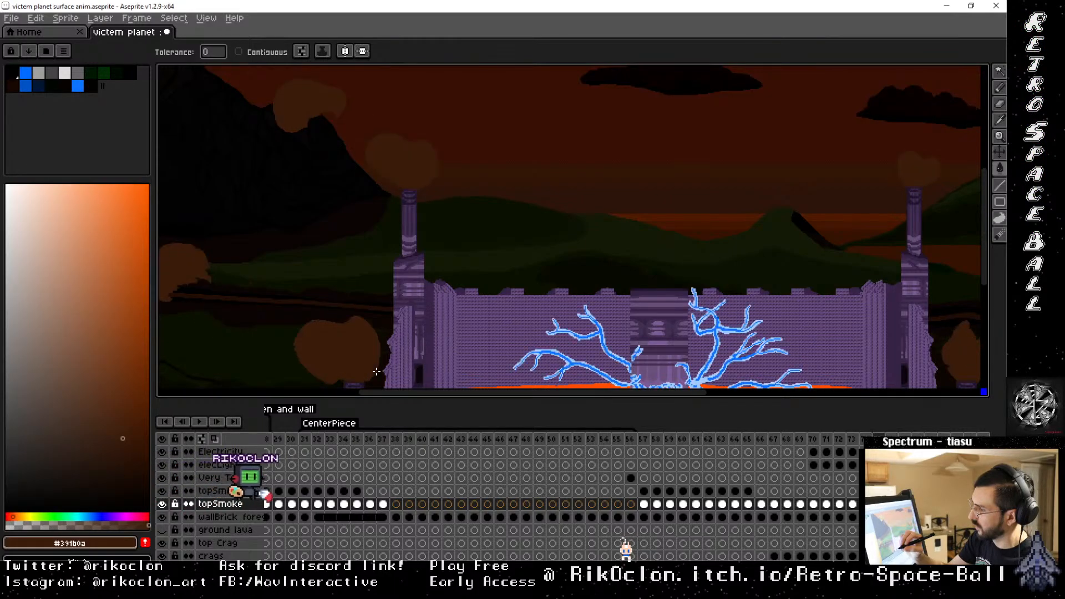
key("Right")
key("Right")
key("Right")
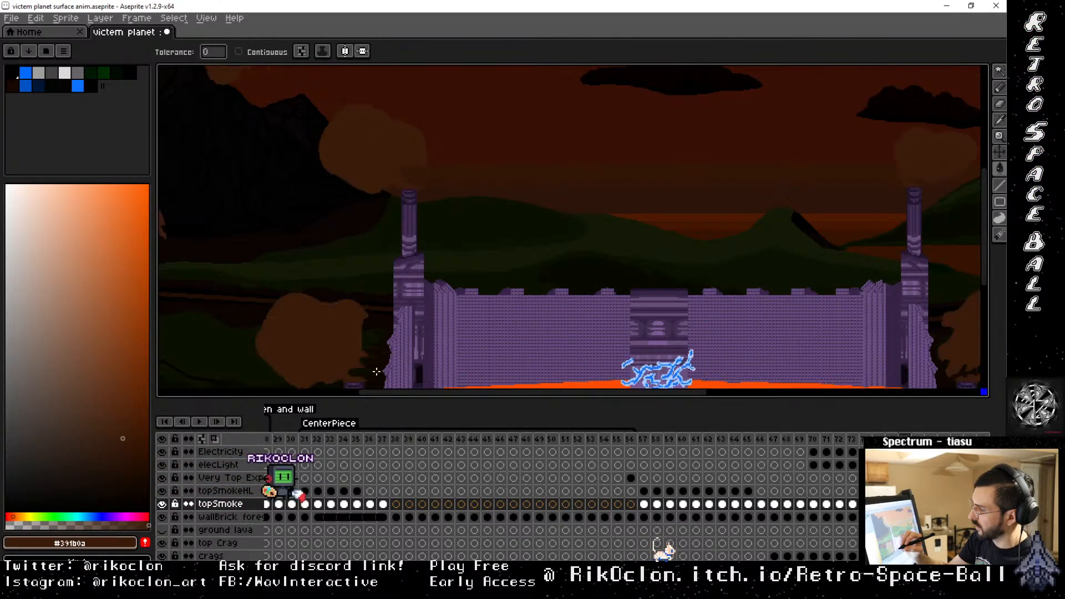
key("Left")
key("Left")
key("Left")
key("Left")
key("Right")
key("Right")
key("Right")
key("Right")
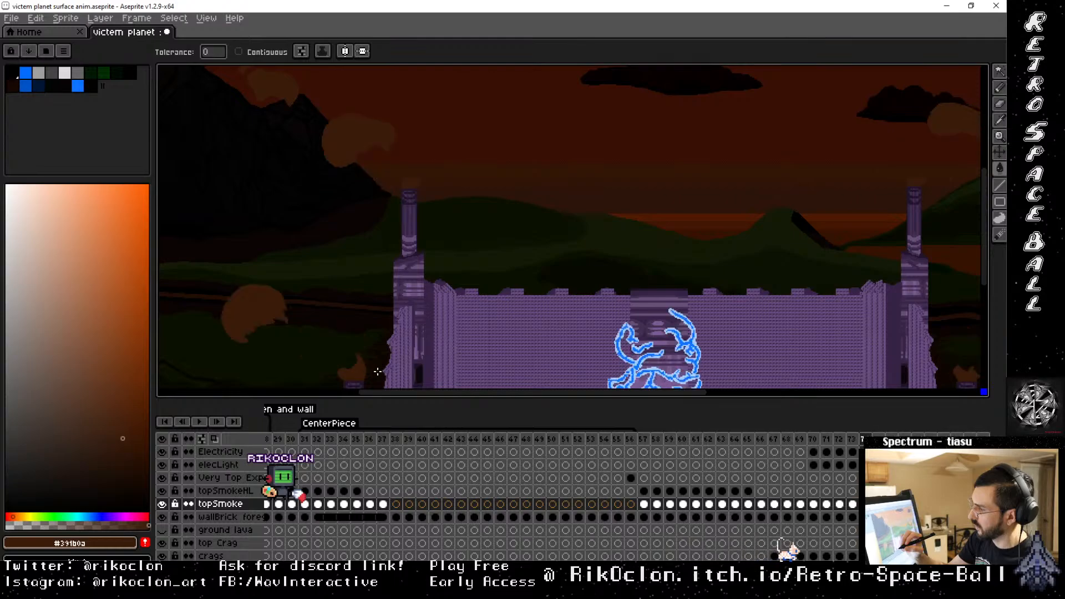
key("Left")
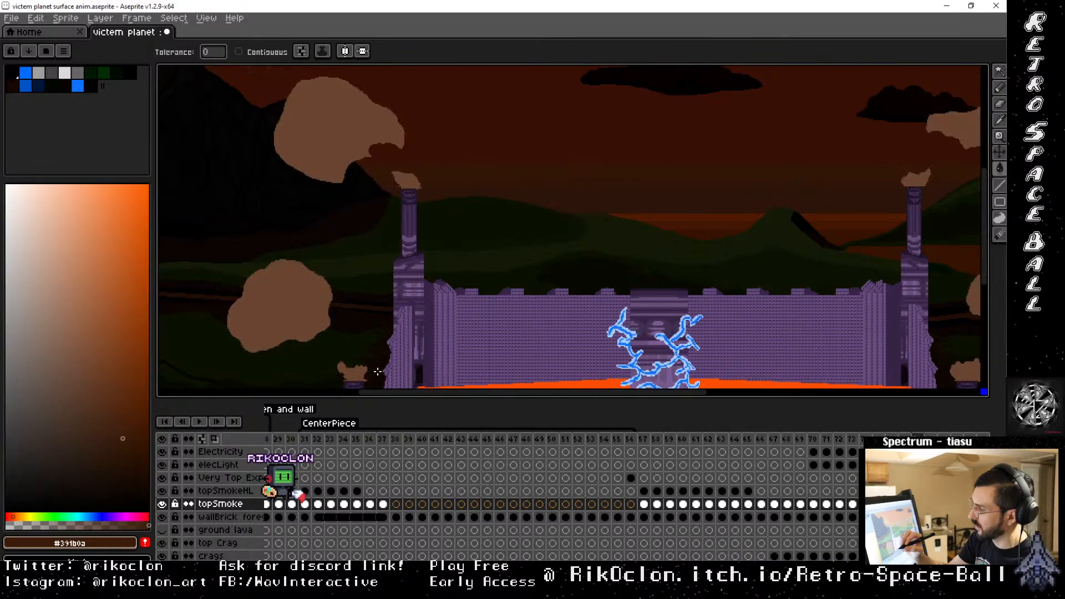
key("Right")
key("Left")
key("Left")
key("Left")
key("Left")
key("Right")
key("Right")
key("Right")
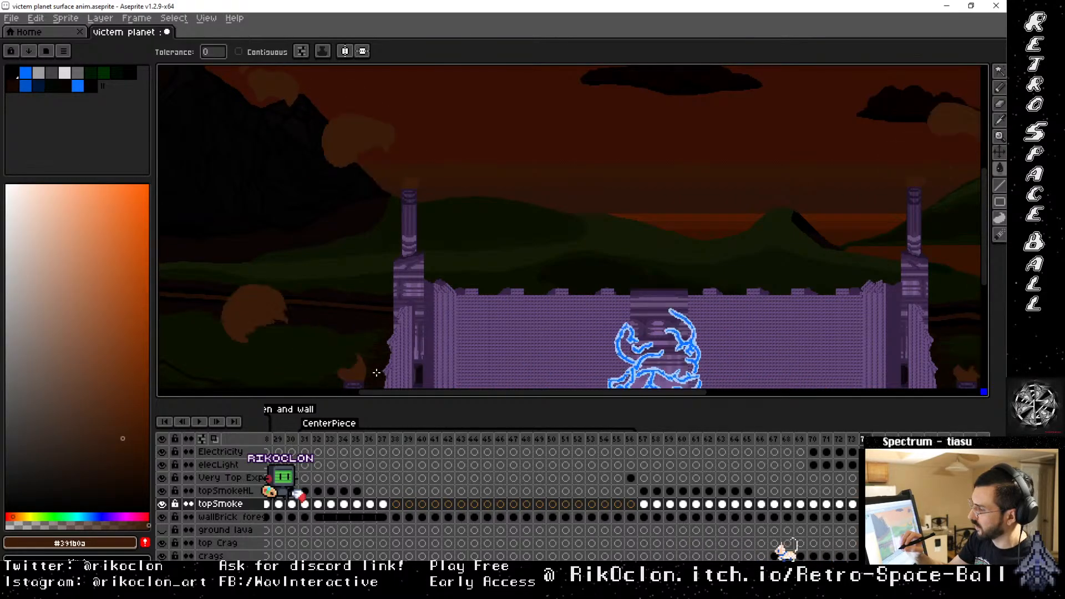
key("Left")
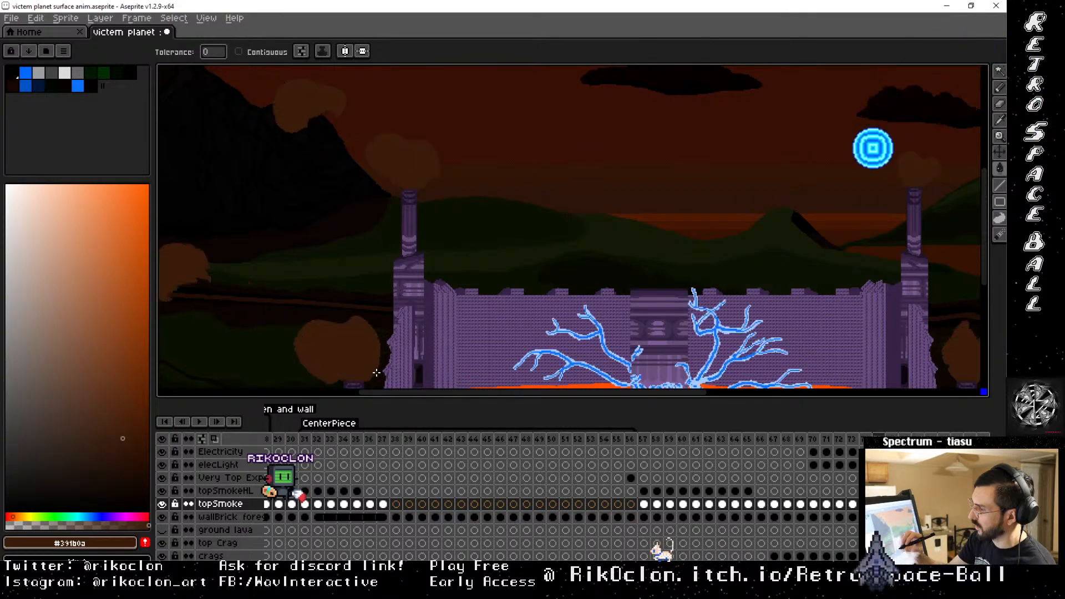
key("Right")
key("Left")
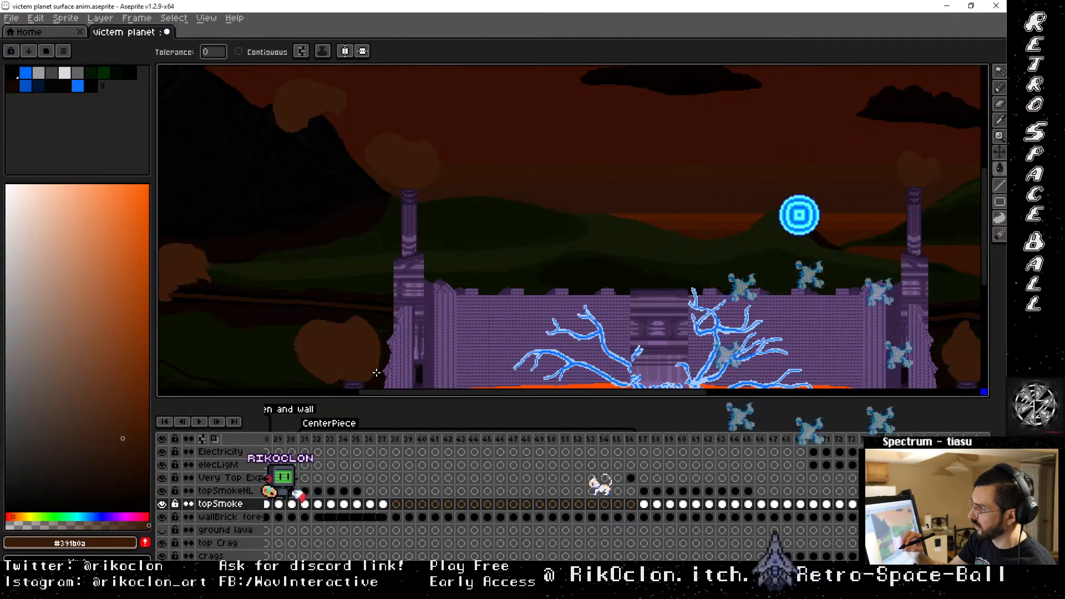
key("Right")
key("Left")
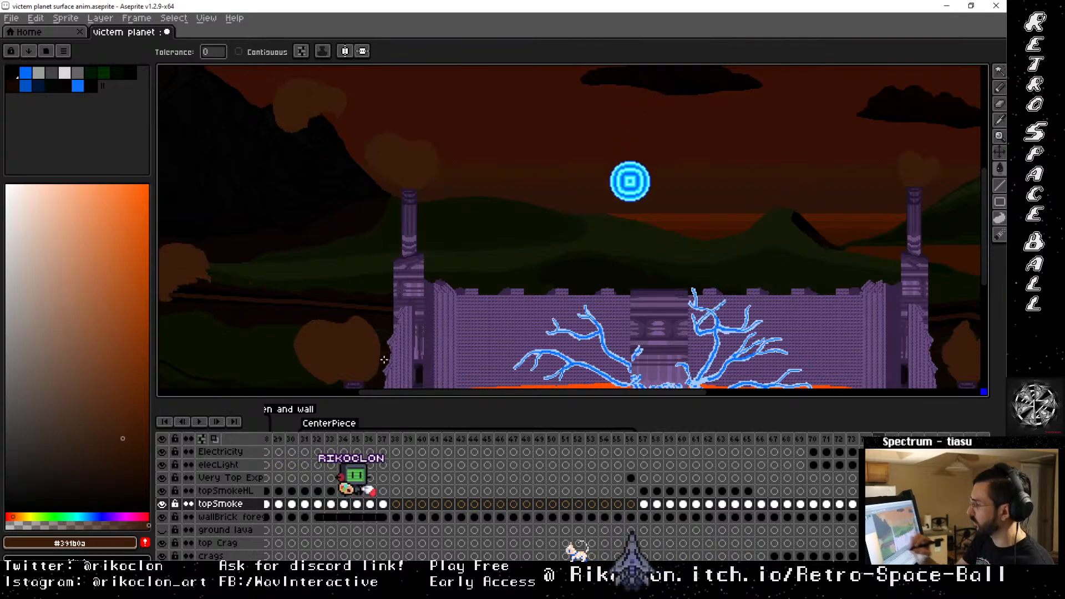
key("Right")
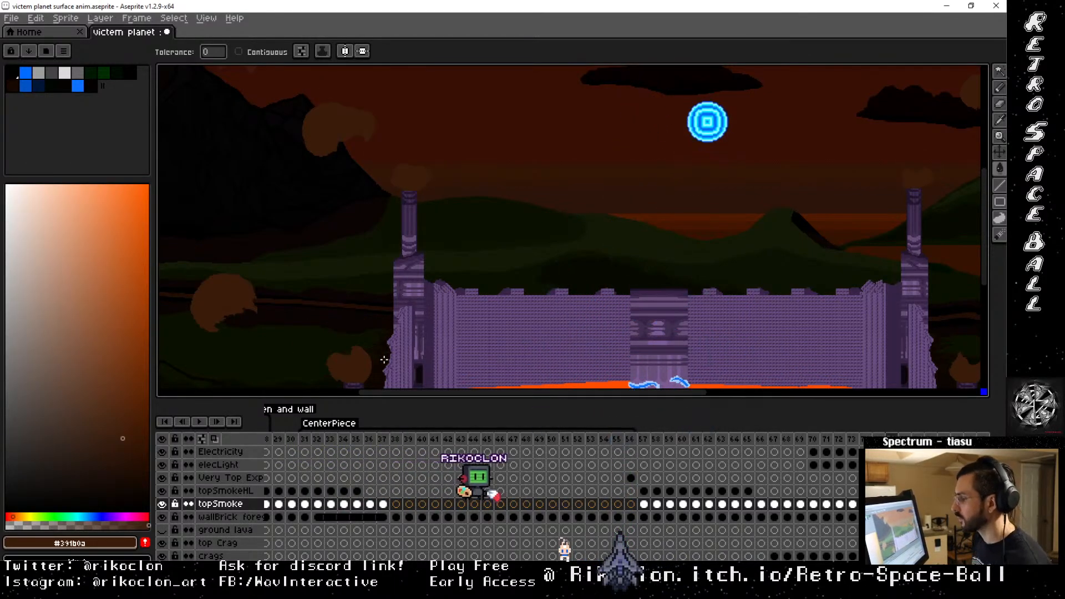
key("Left")
key("Right")
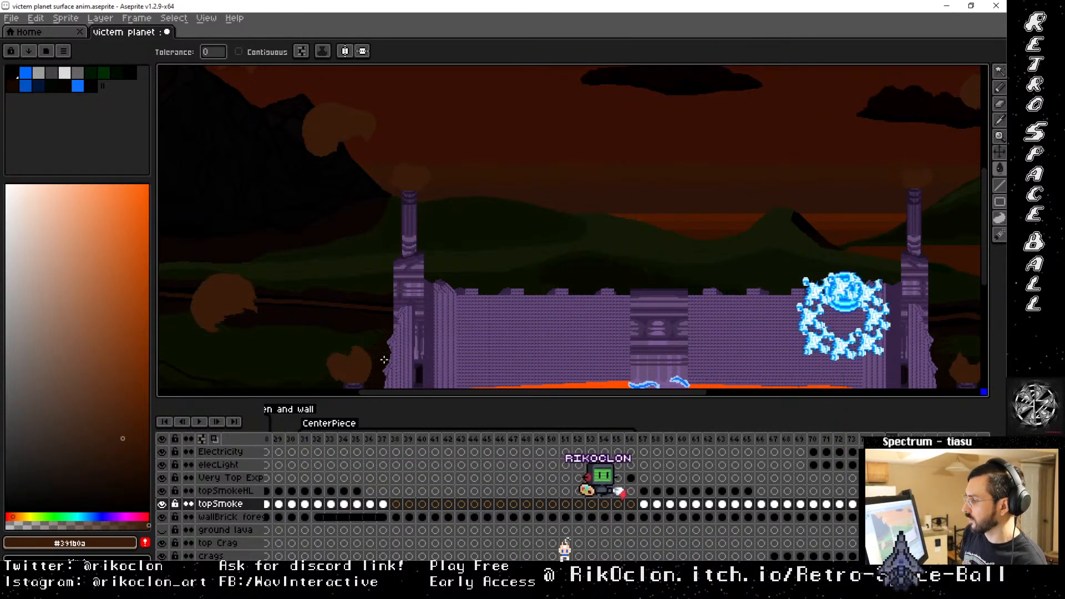
key("Left")
key("Left")
key("Right")
key("Right")
key("Right")
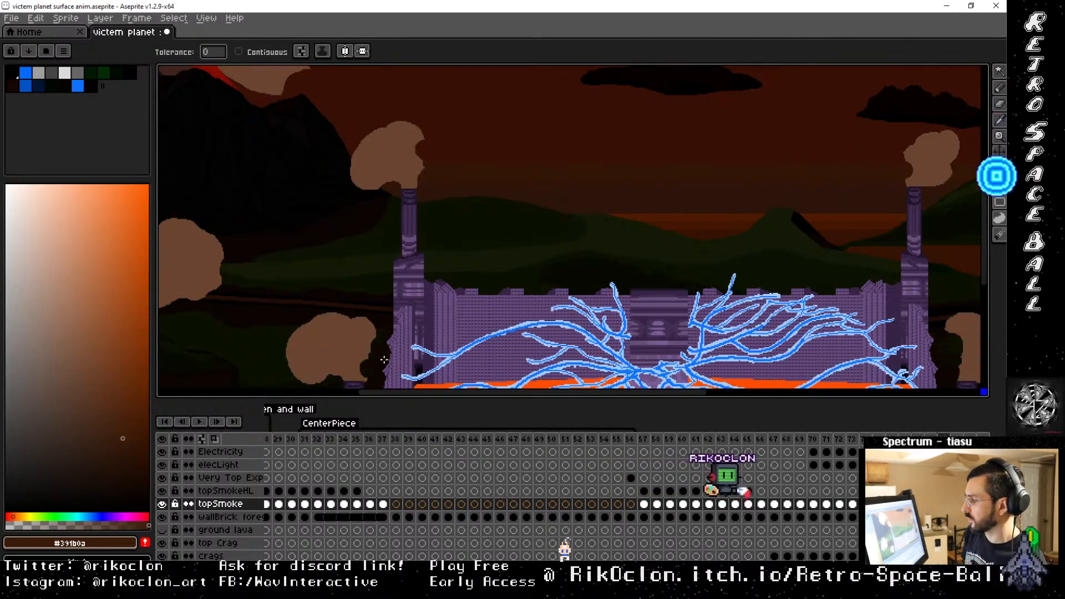
Flip back and forth through the frames after frame 73 and examine the order and motion of the smoke puffs
key("Left")
key("Left")
key("Left")
key("Left")
key("Left")
key("Left")
key("Left")
key("Left")
key("Left")
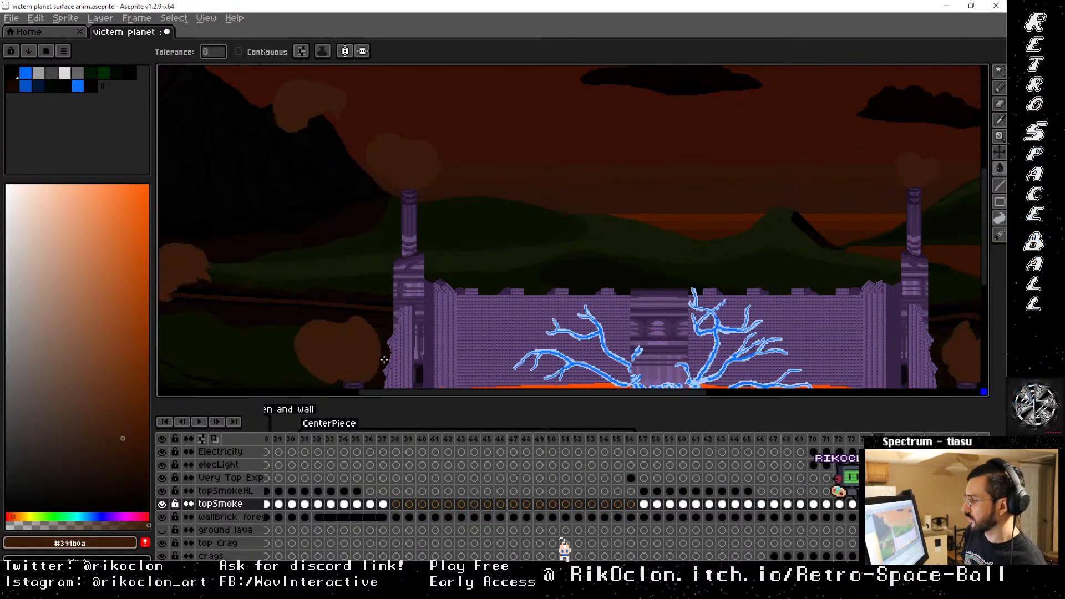
key("Right")
key("Right")
key("Right")
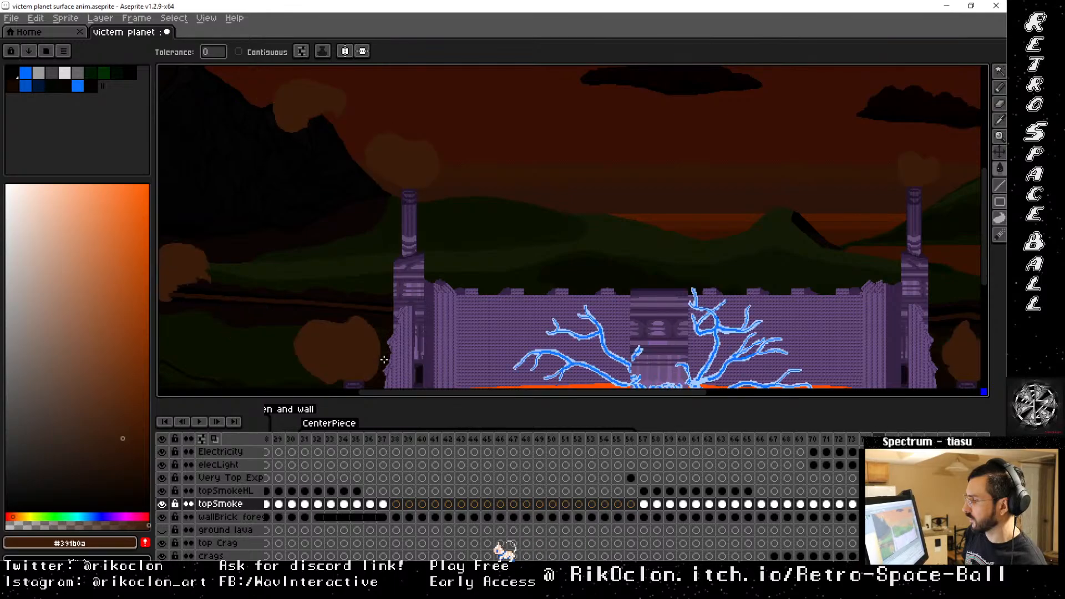
key("Left")
key("Right")
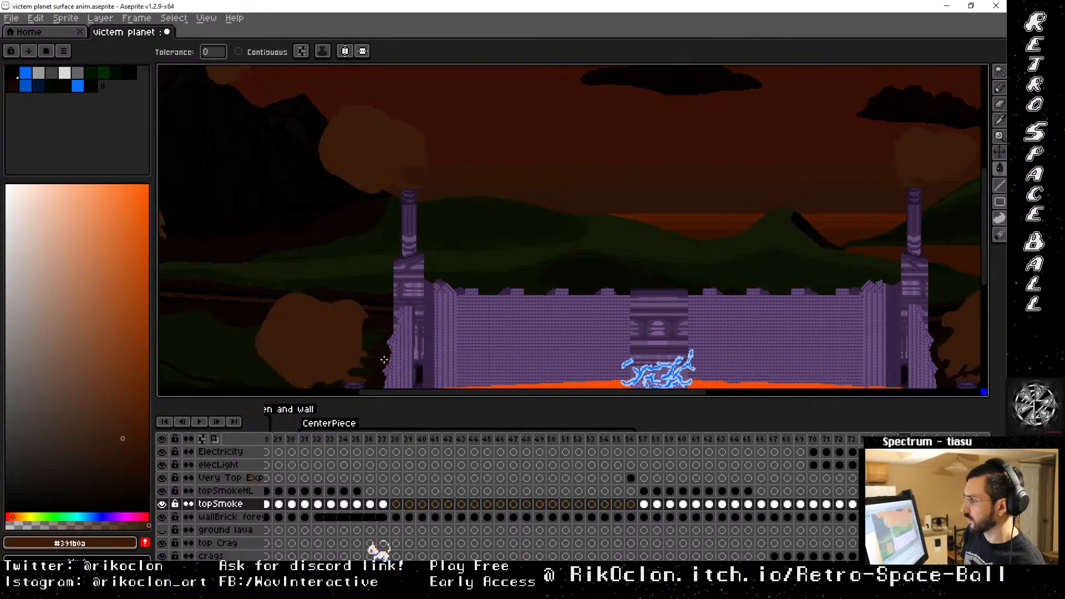
key("Left")
key("Left")
key("Left")
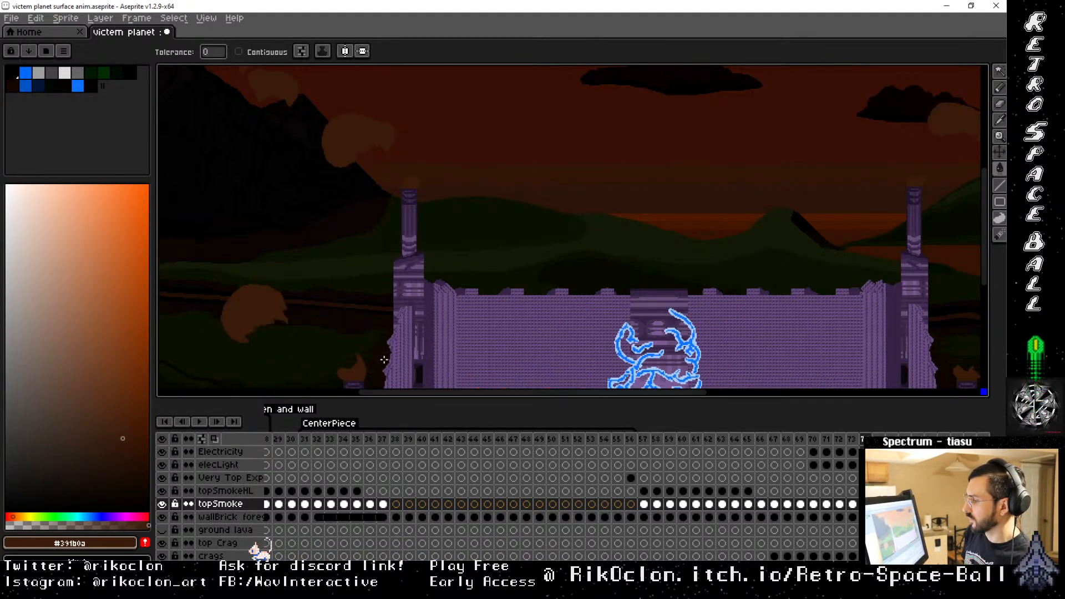
key("Right")
key("Left")
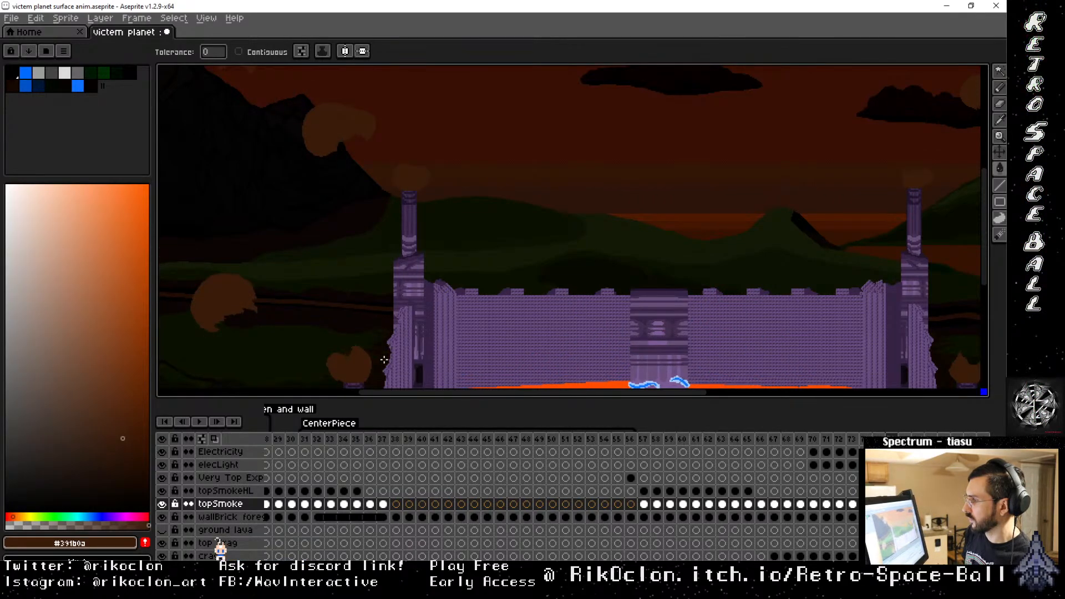
key("Right")
key("Right")
key("Left")
key("Left")
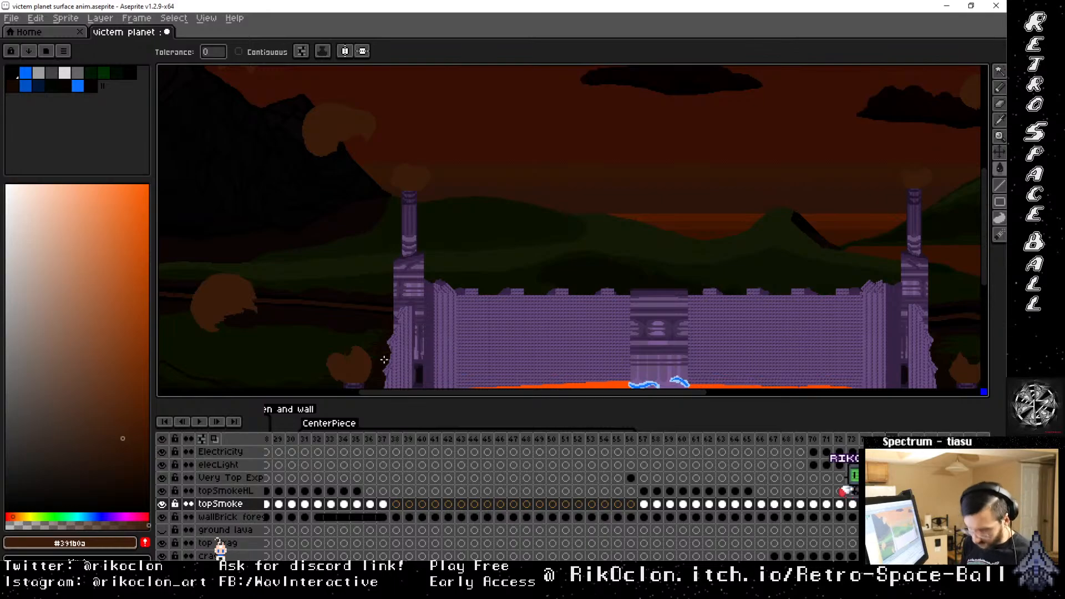
Select frame 76's topSmoke smoke, try a paste on the Very Top Exp layer in frame 75, and undo it
key("w")
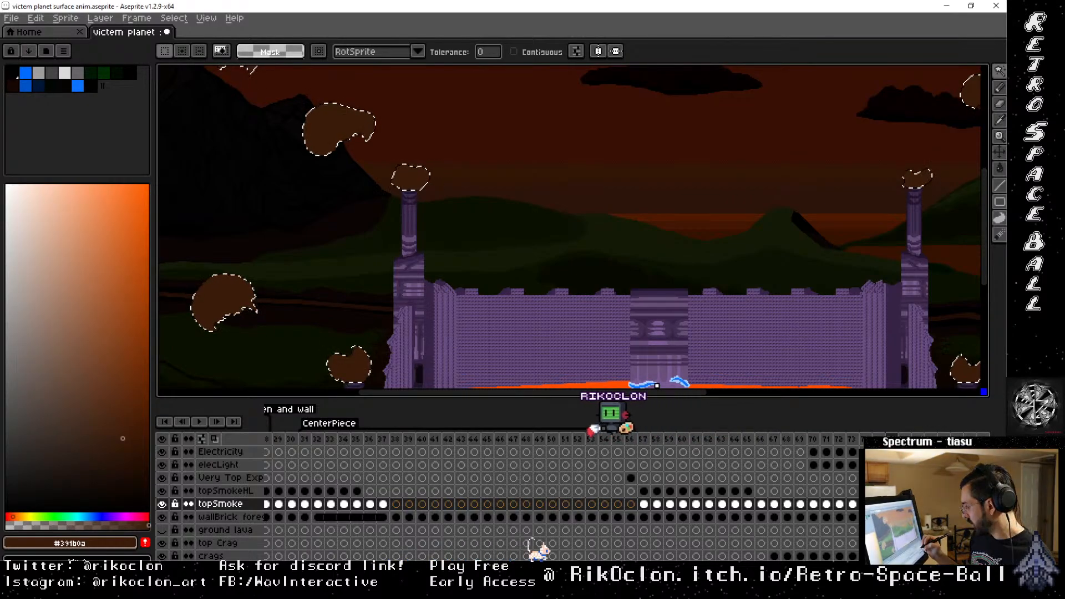
key("Up")
key("Left")
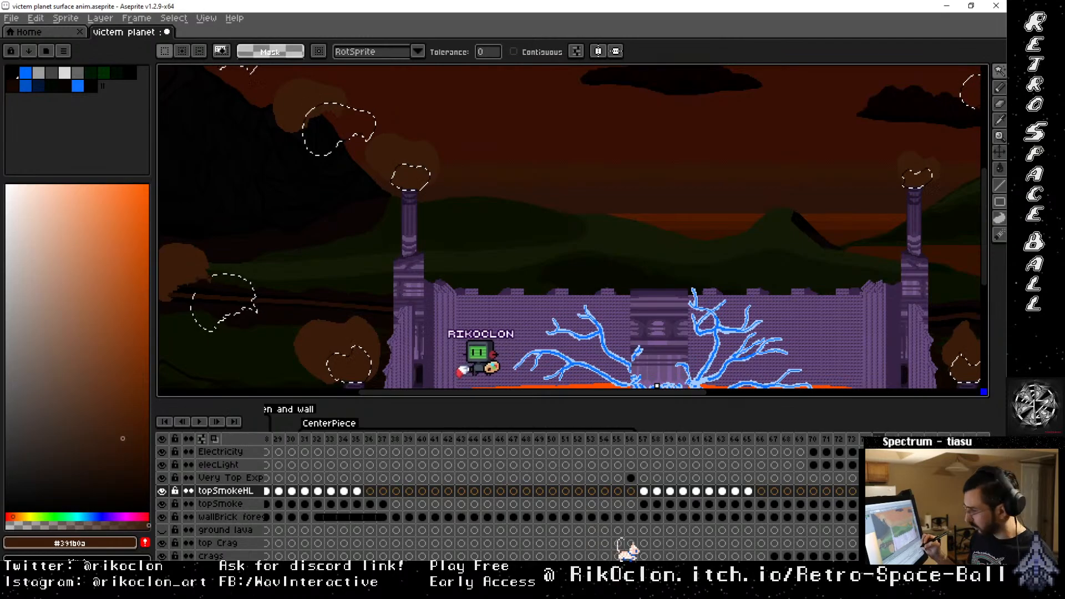
key("Up")
key("Left")
key("Left")
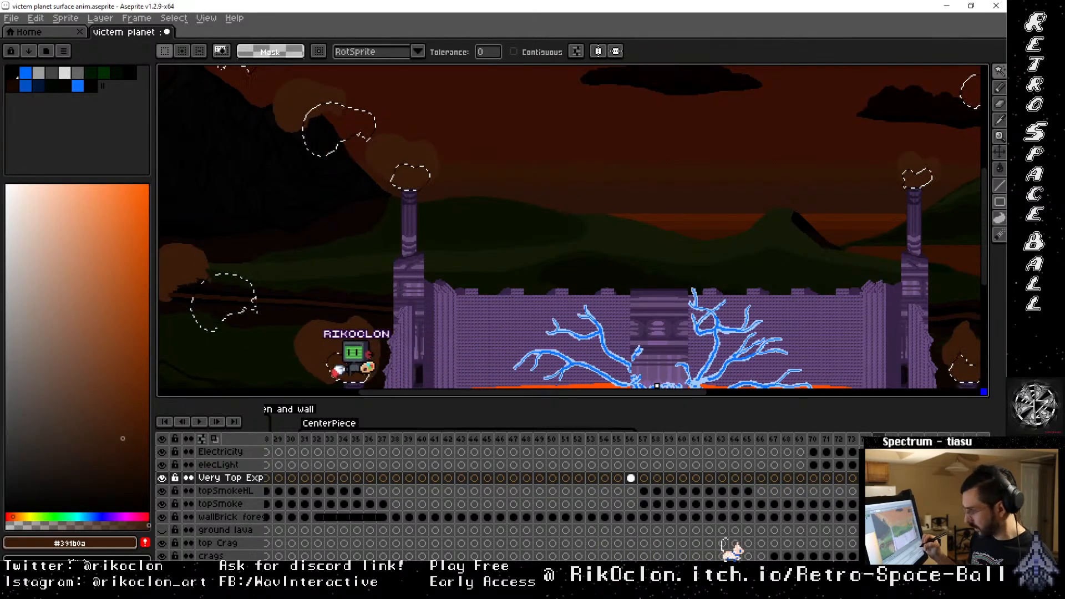
key("ctrl+v")
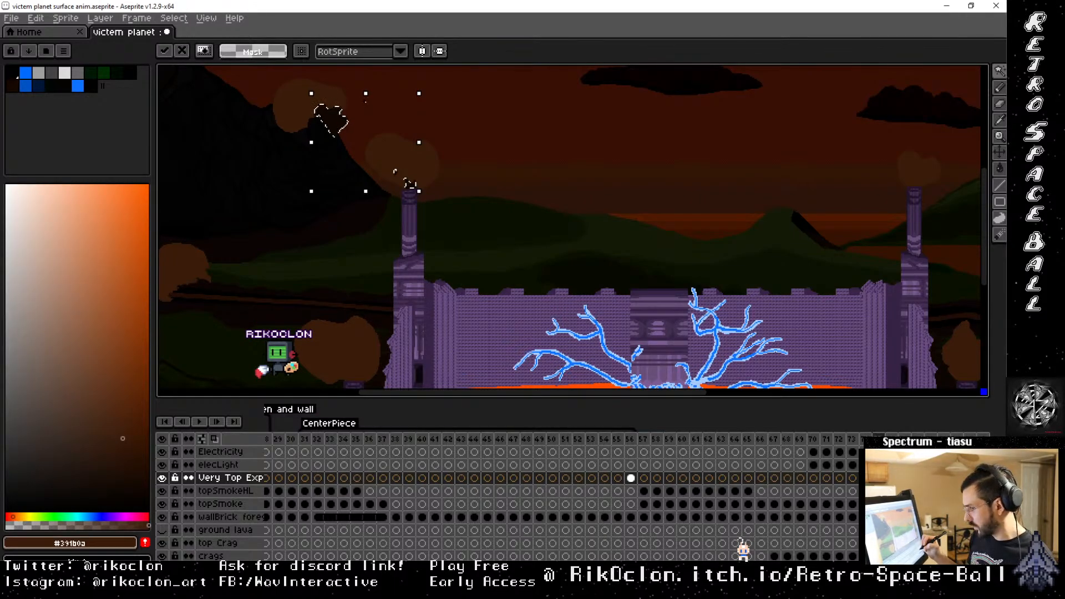
key("ctrl+z")
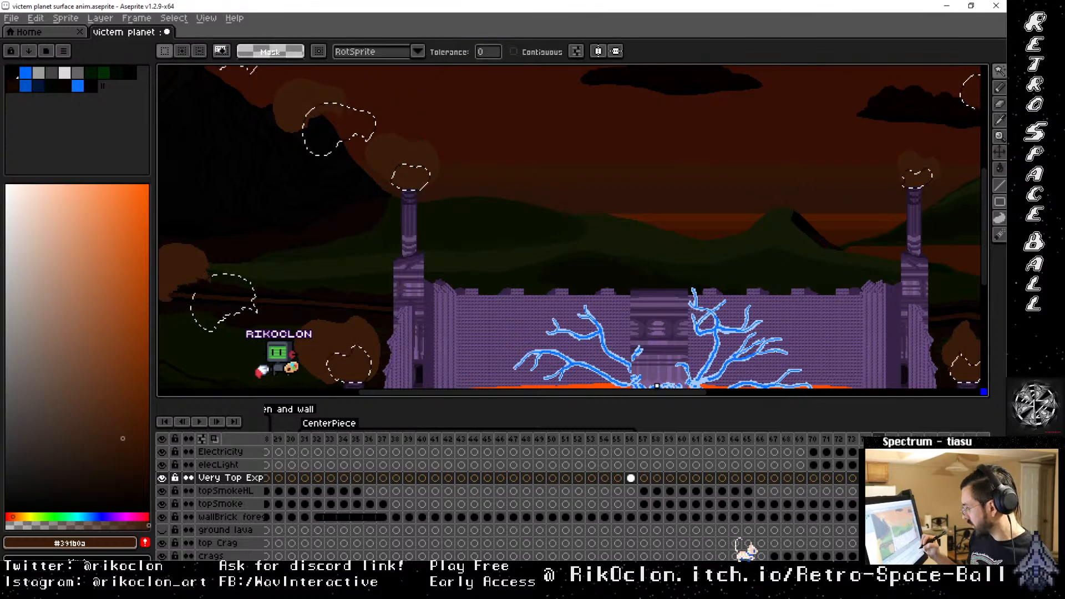
Paste the copied dark smoke shading onto topSmokeHL in frame 75 and clear the selection
key("Down")
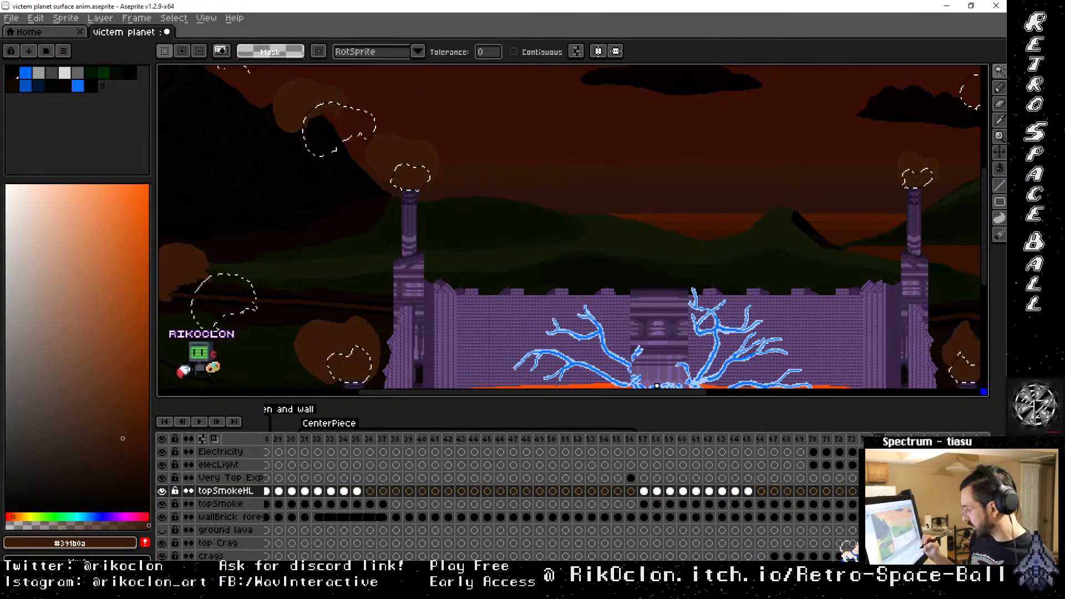
key("ctrl+v")
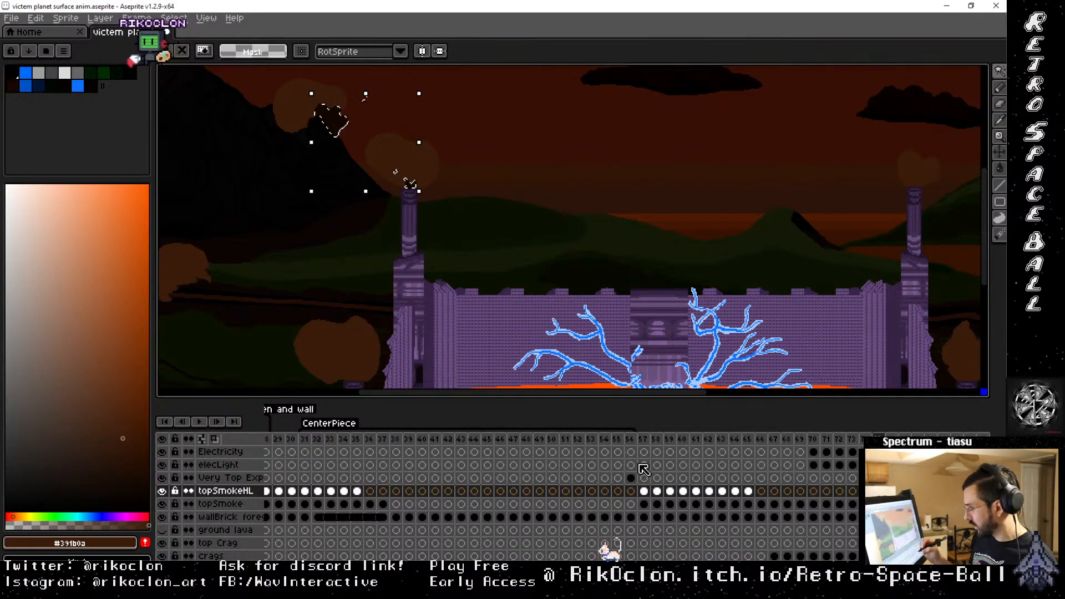
left_click(355, 359)
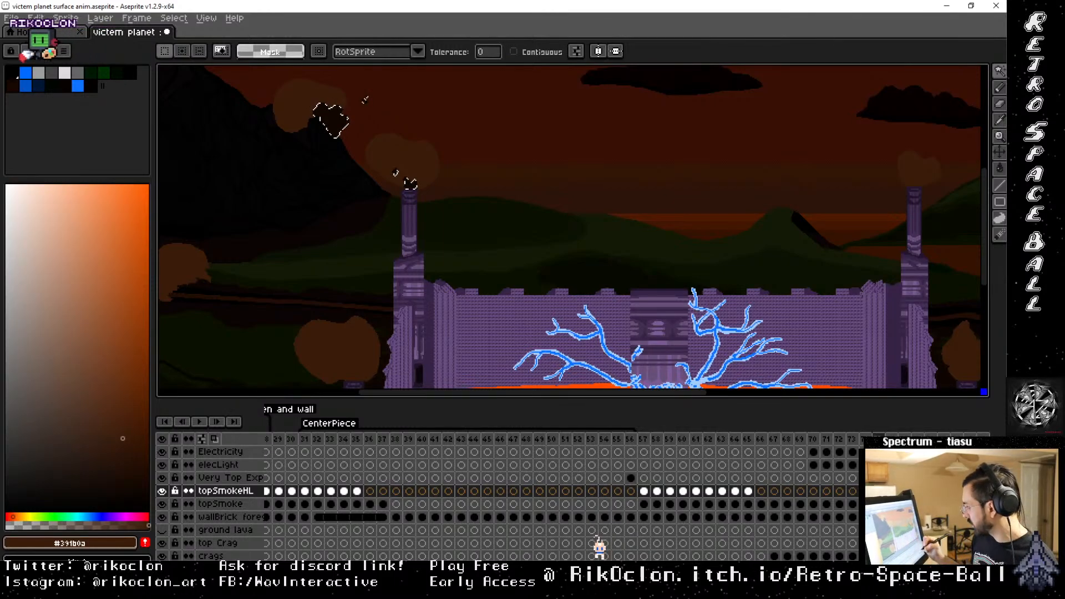
left_click(878, 517)
left_click(358, 351)
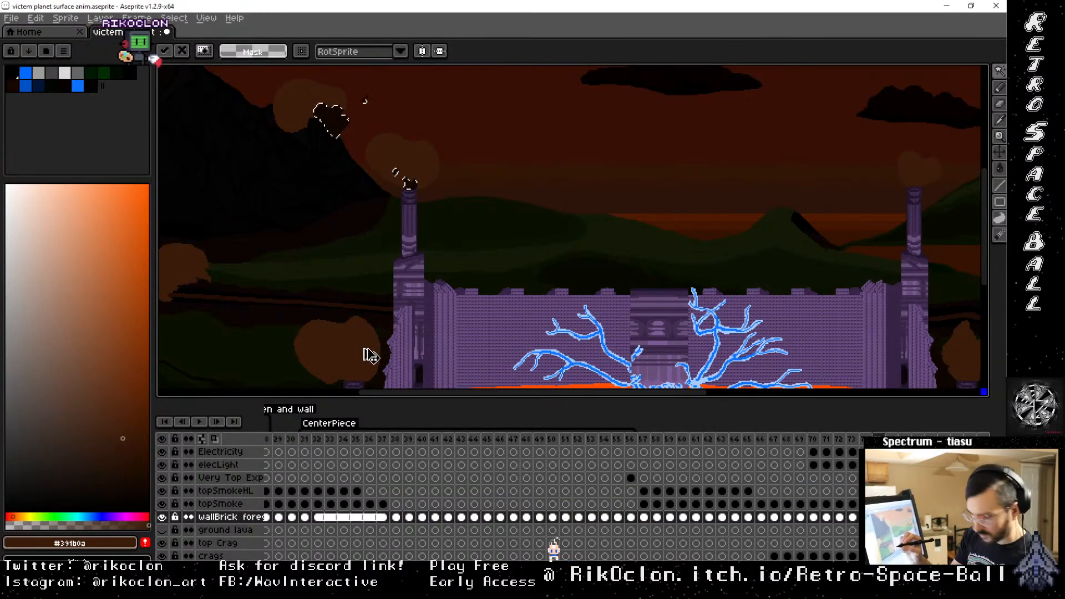
left_click(359, 357)
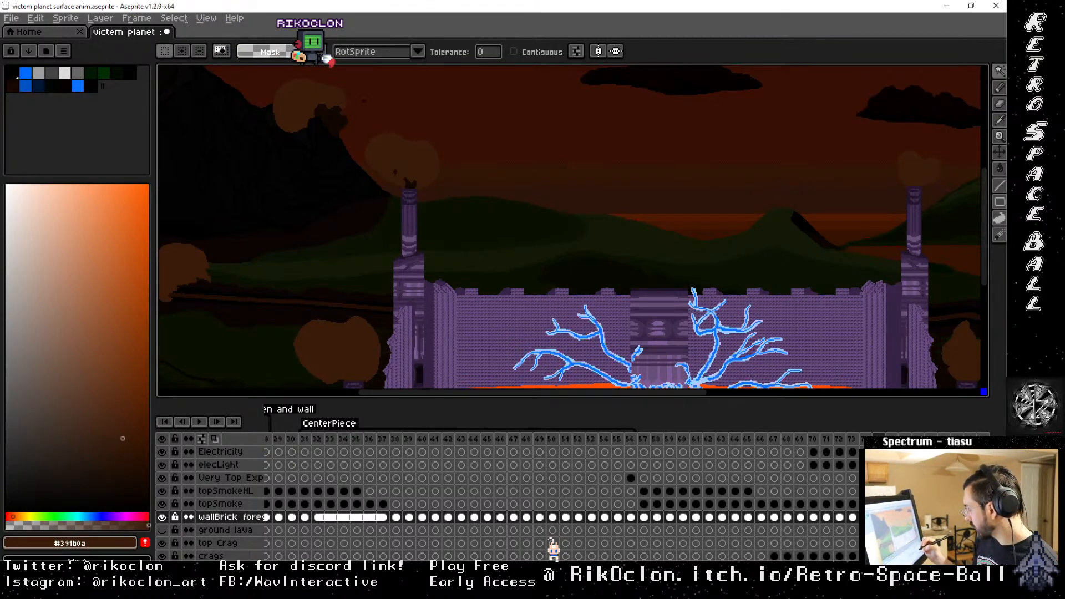
Cut the brown smoke from topSmoke in frame 75 and paste it onto topSmokeHL in frame 76
left_click(878, 504)
left_click(349, 348)
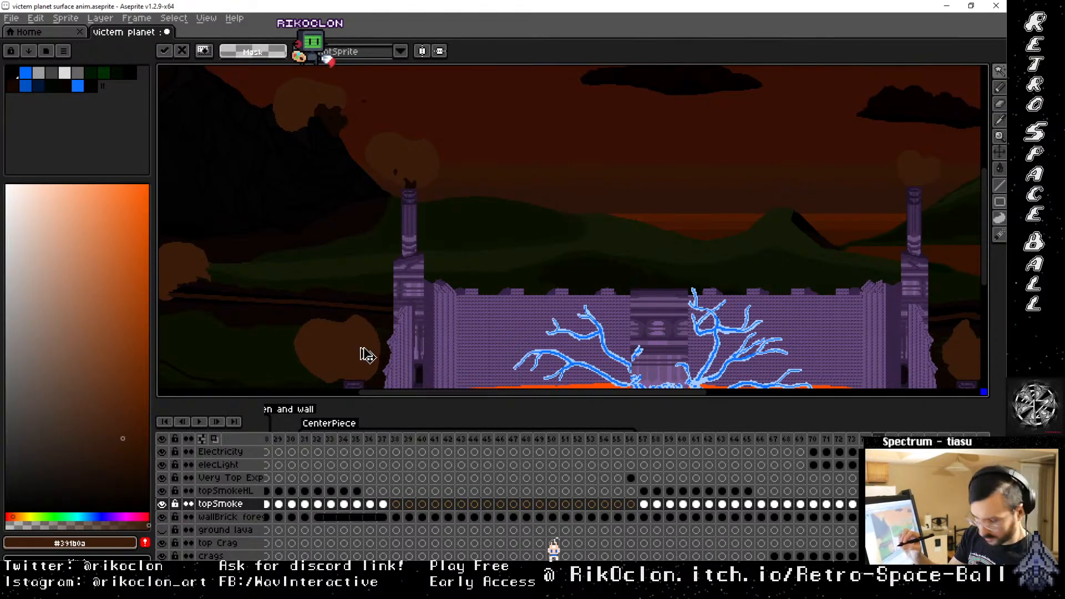
left_click(365, 361)
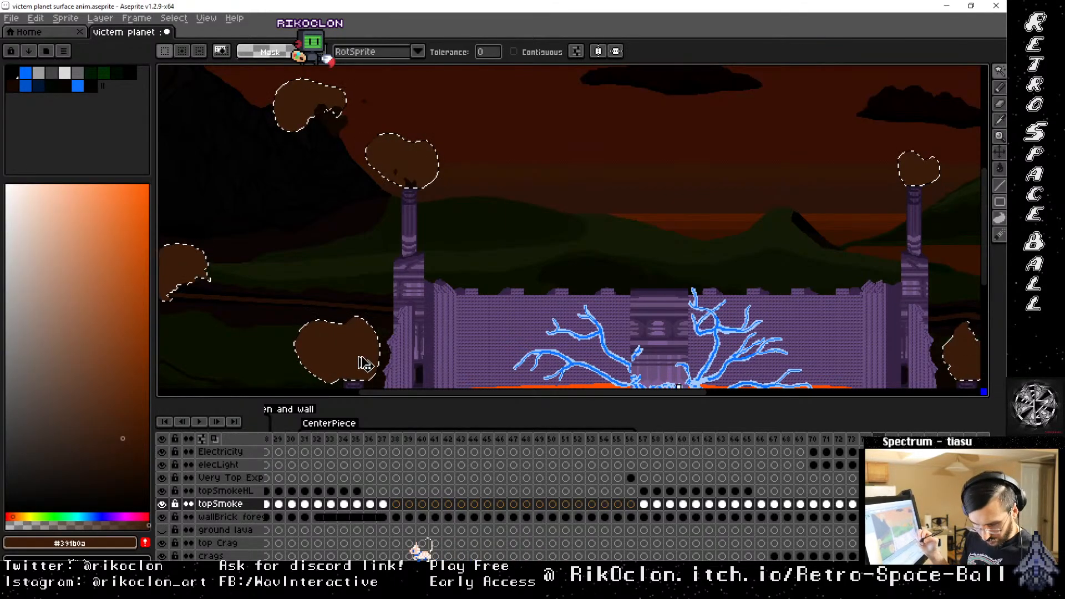
key("Delete")
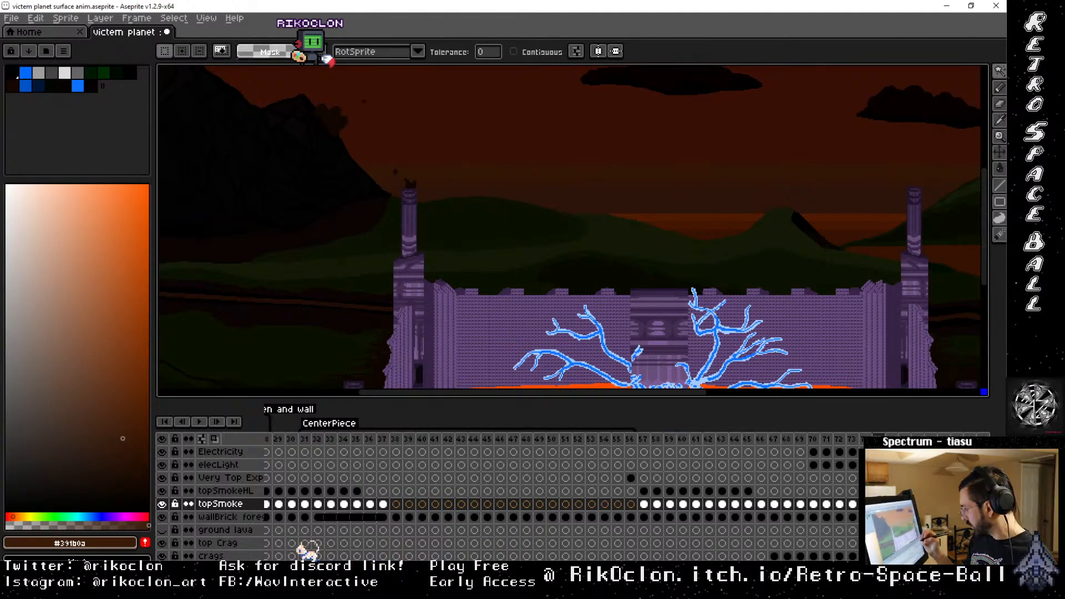
left_click(891, 439)
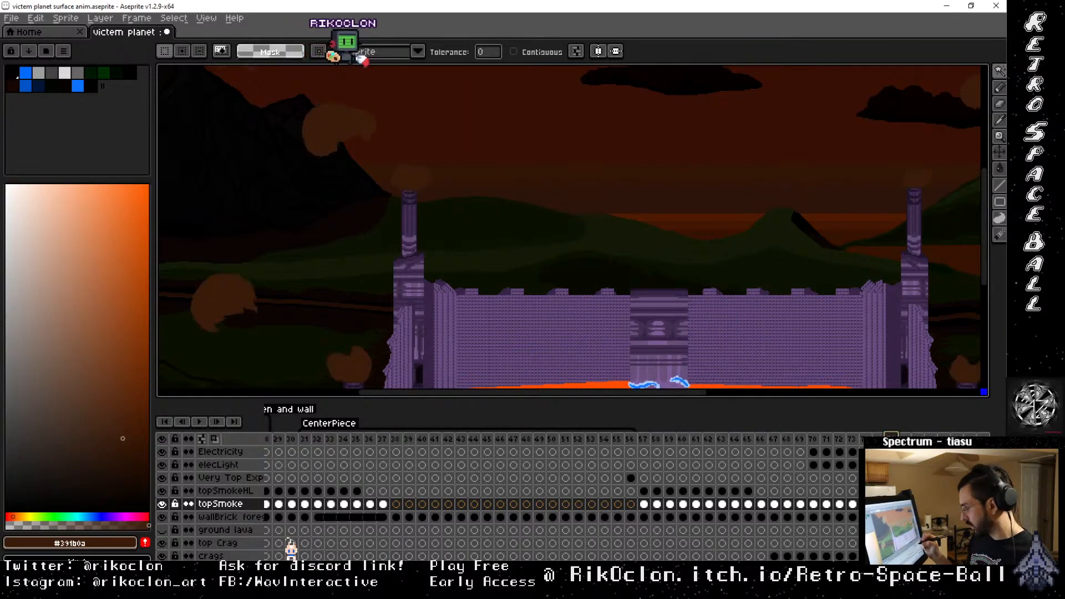
left_click(891, 491)
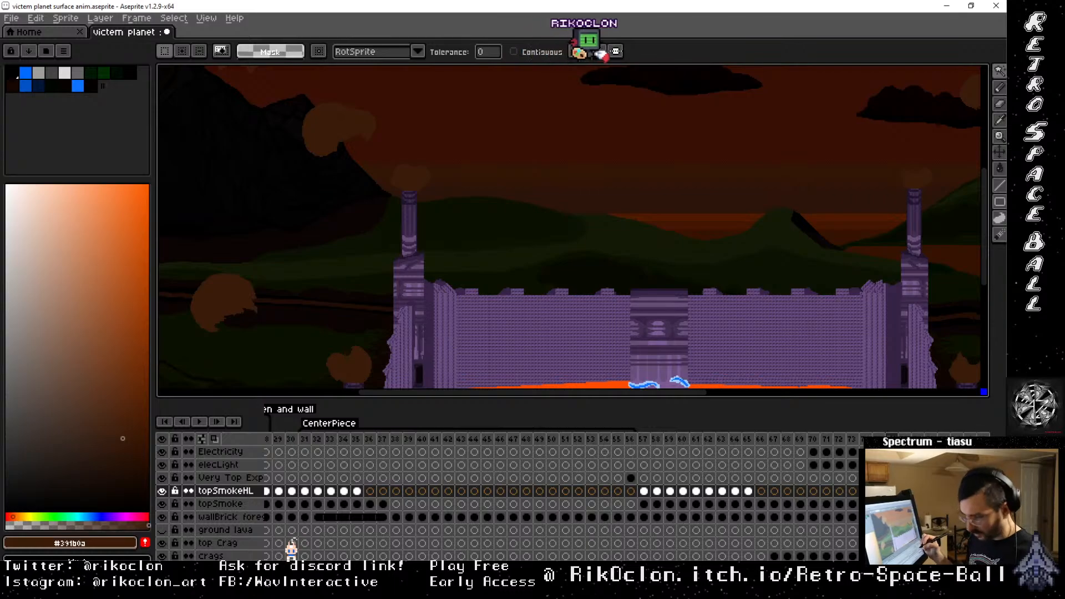
key("ctrl+v")
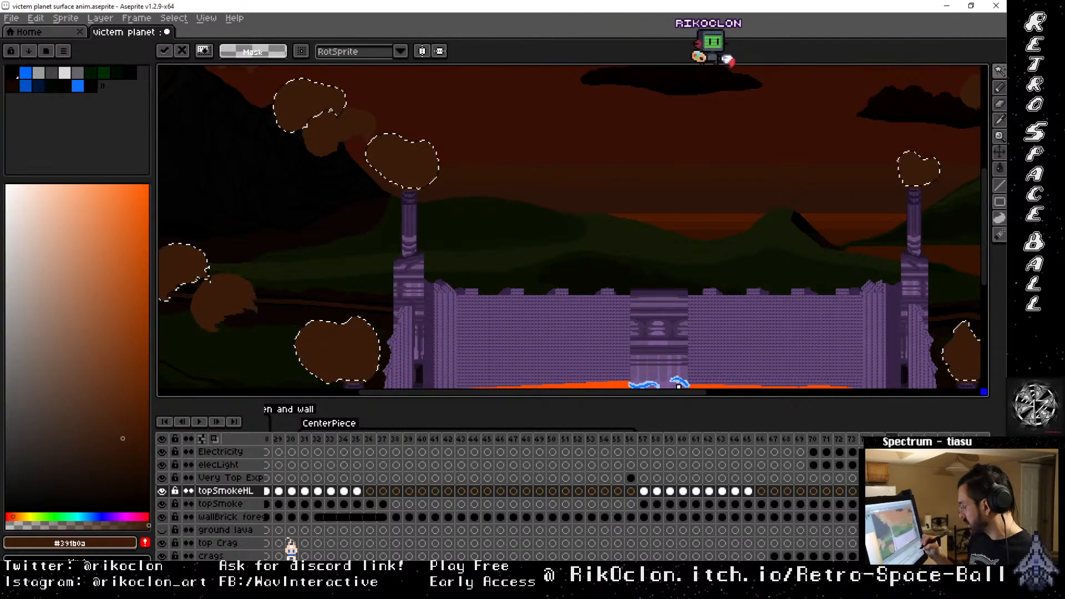
Cut frame 76's original smoke from topSmoke and paste it onto the wallBrick fore layer in frame 75
left_click(891, 504)
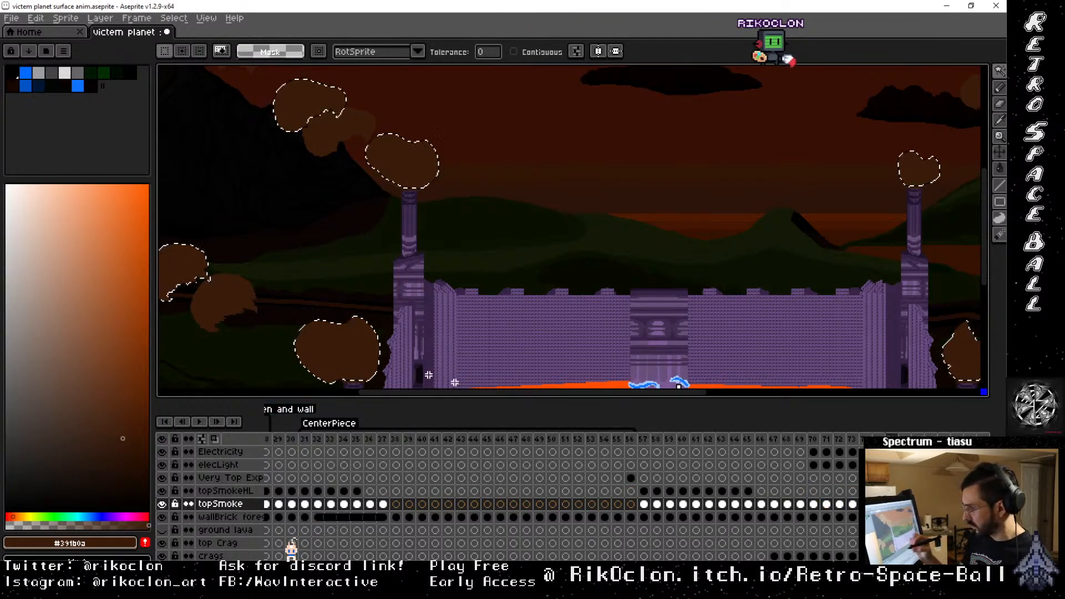
left_click(235, 299)
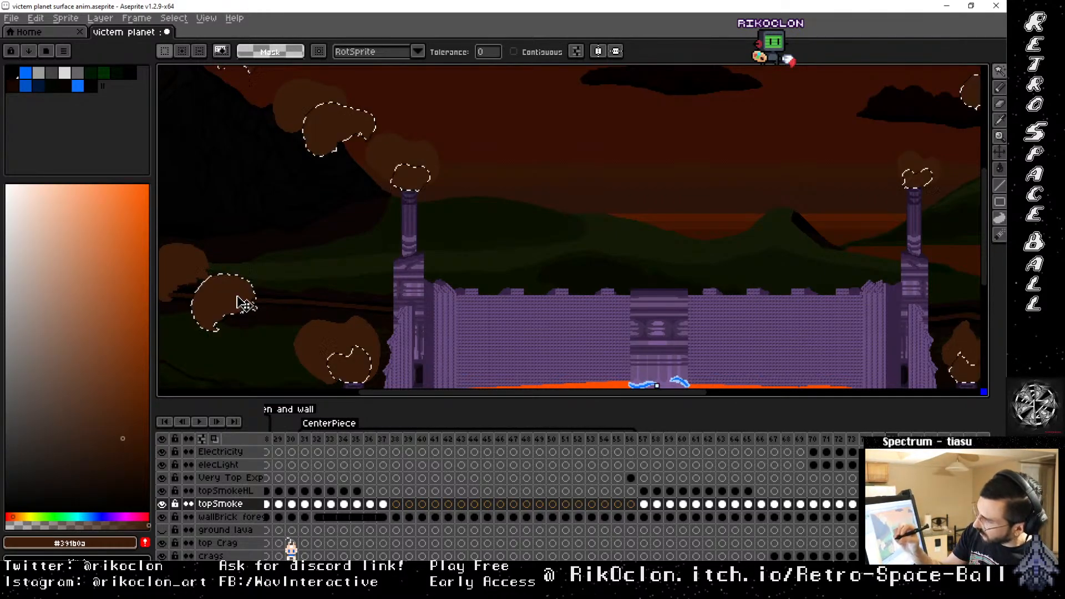
key("ctrl+d")
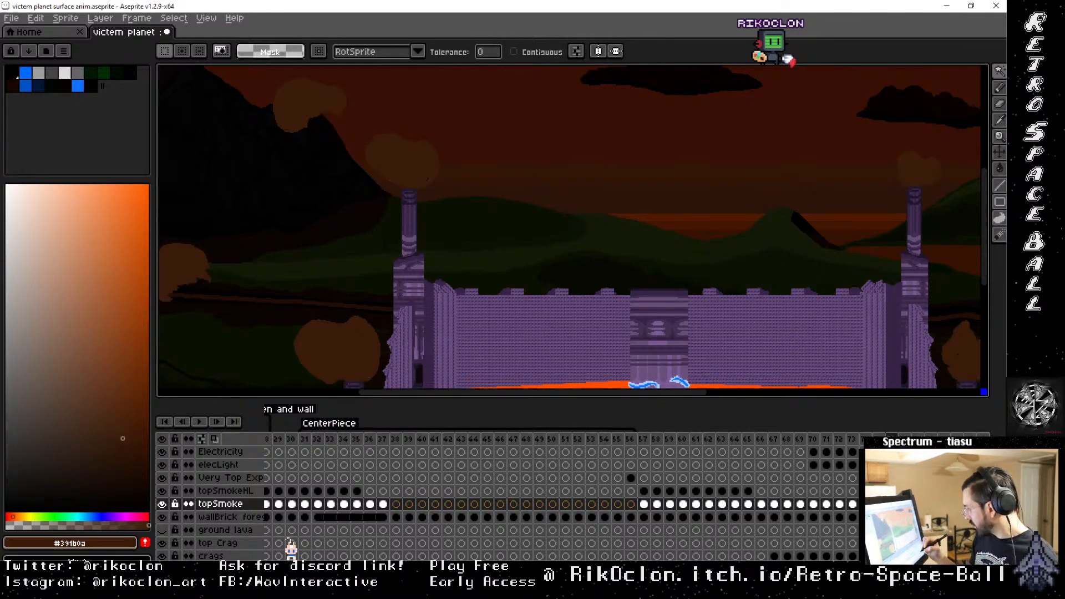
left_click(879, 517)
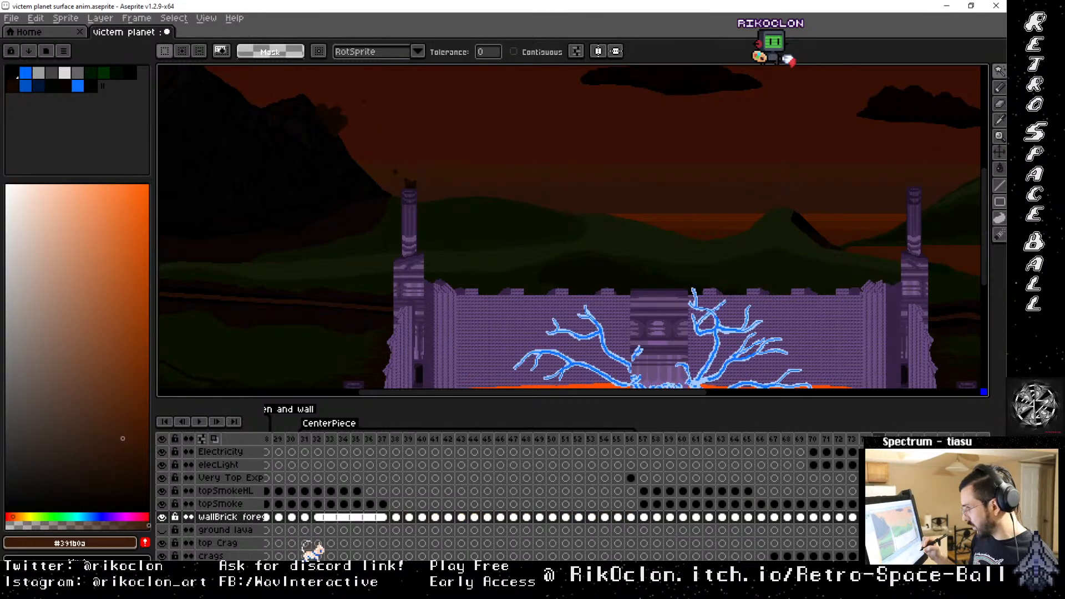
key("ctrl+v")
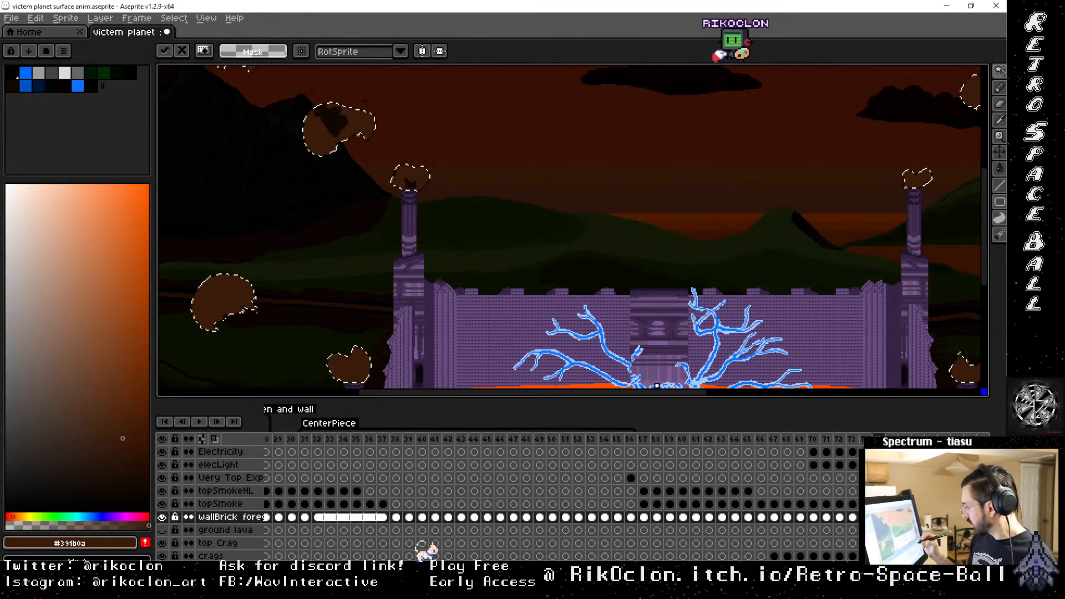
left_click(865, 439)
key("Right")
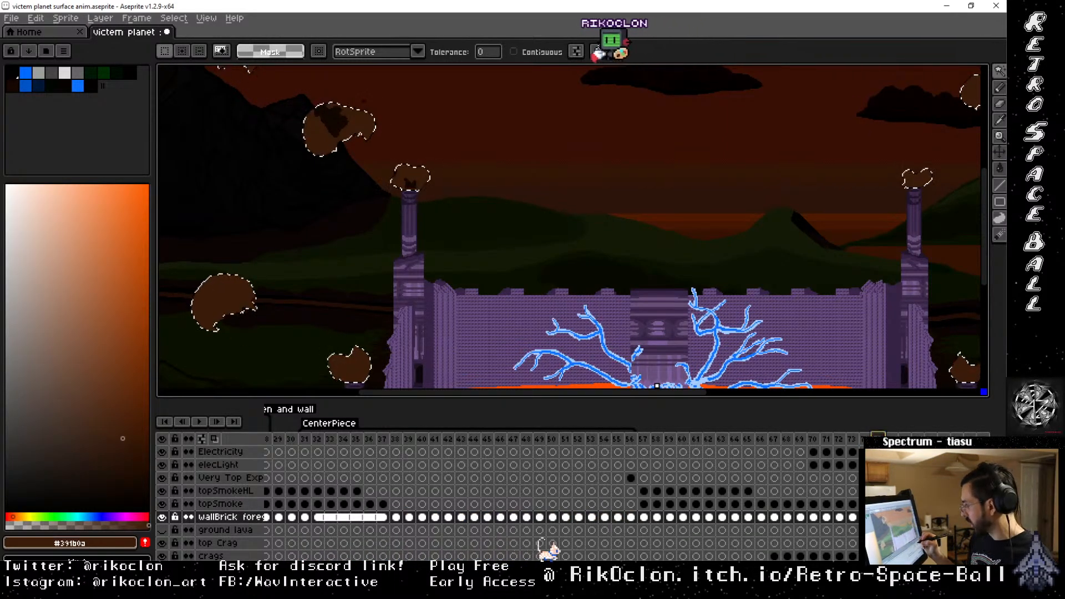
key("Right")
key("Right")
key("Right")
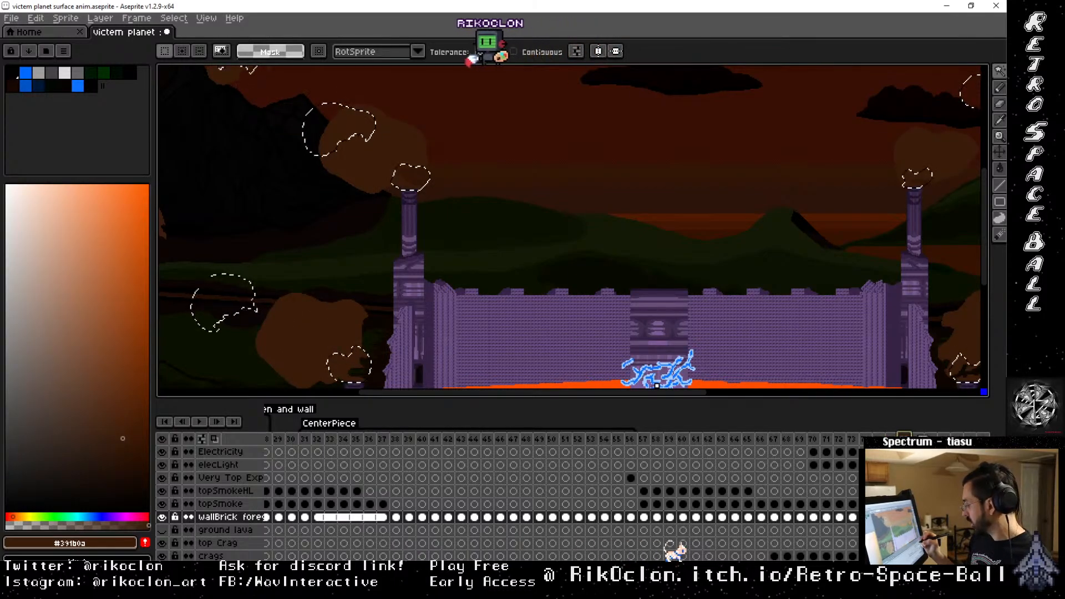
Move the pasted smoke in frame 76 from topSmokeHL down to topSmoke and clear the selection
left_click(891, 491)
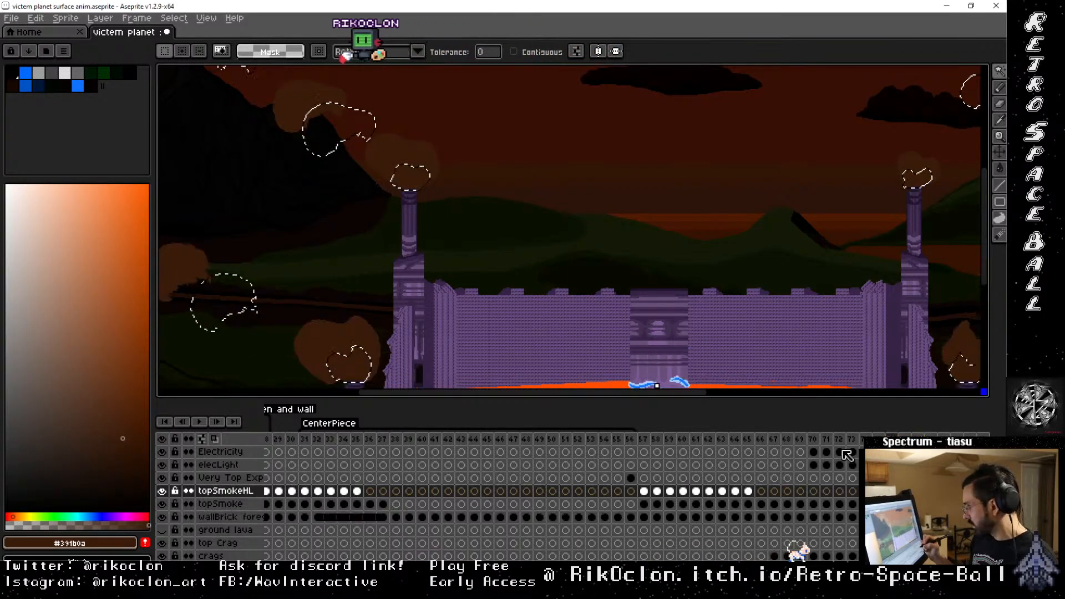
left_click(420, 154)
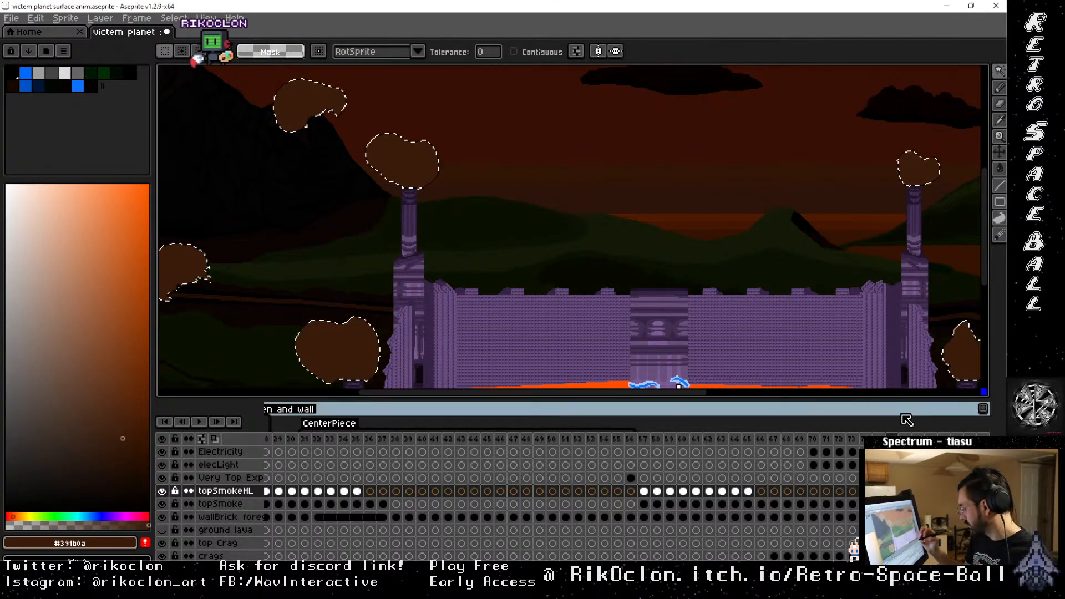
left_click(892, 504)
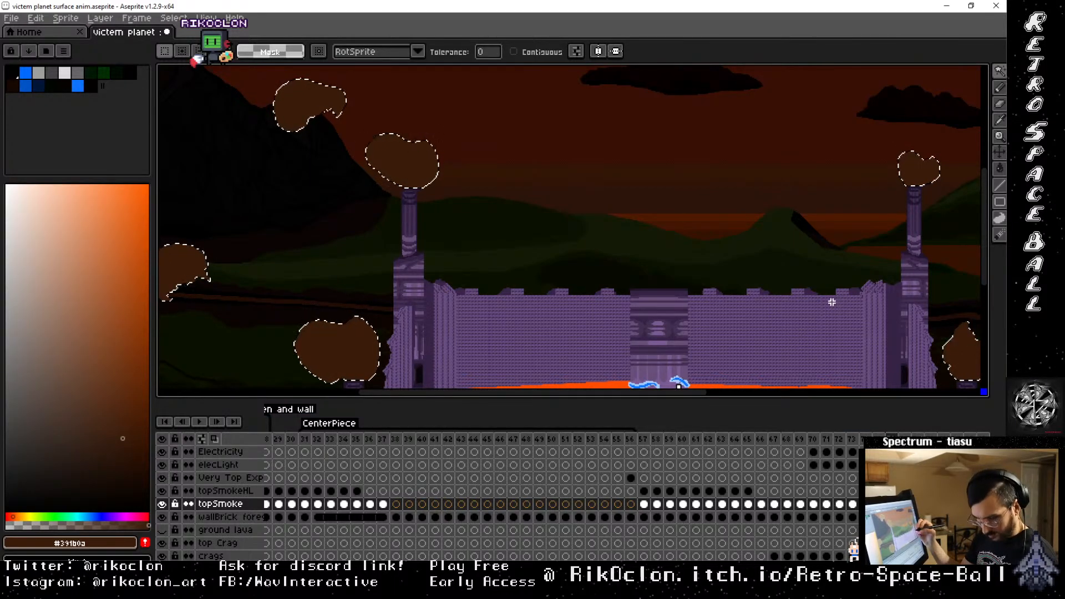
key("ctrl+v")
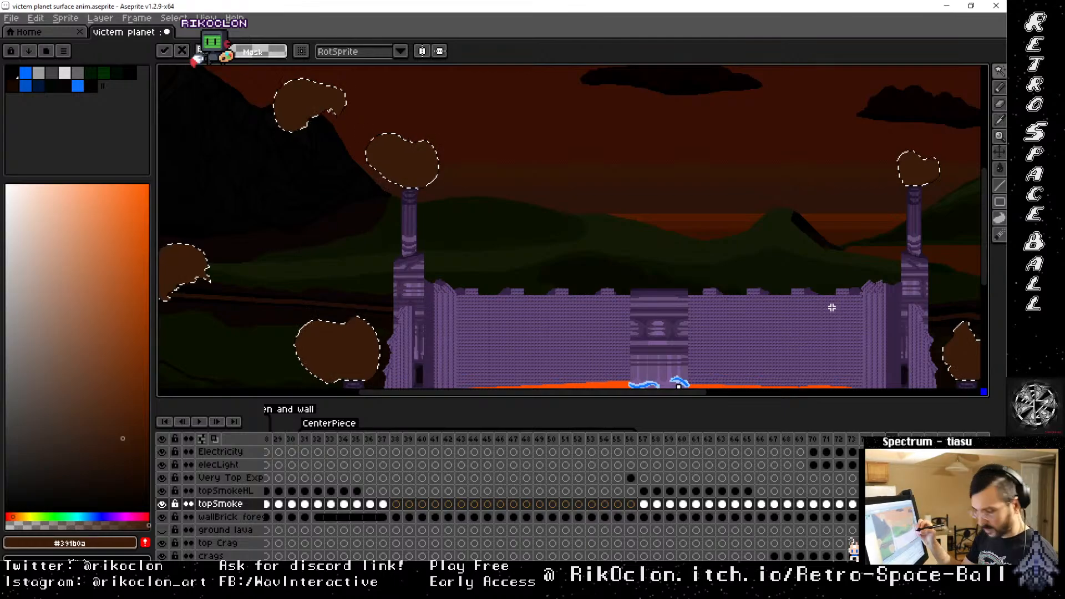
key("ctrl+d")
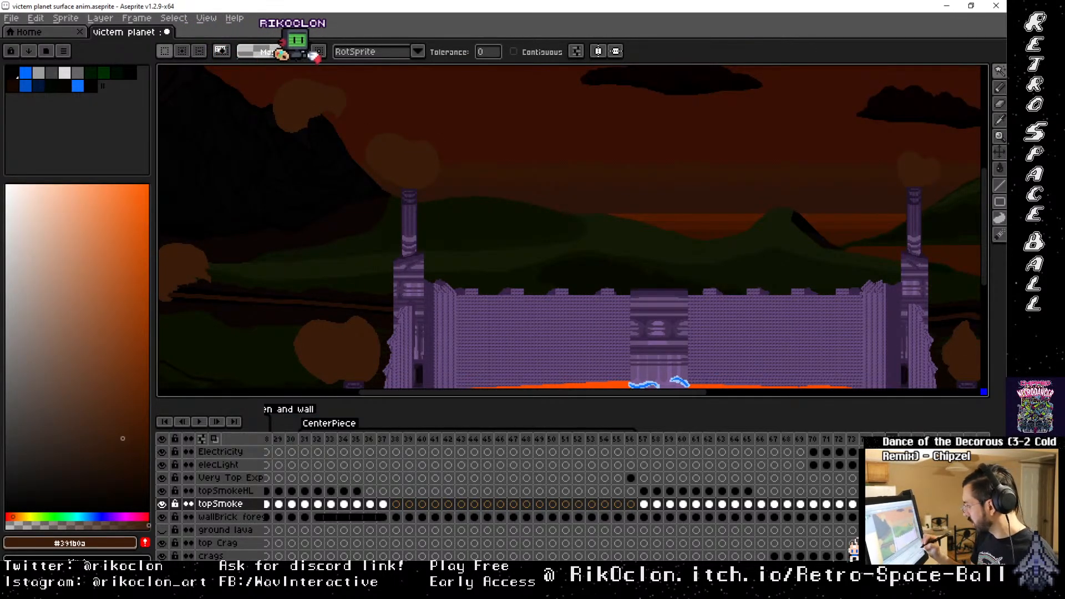
key("Up")
left_click(919, 173)
key("Up")
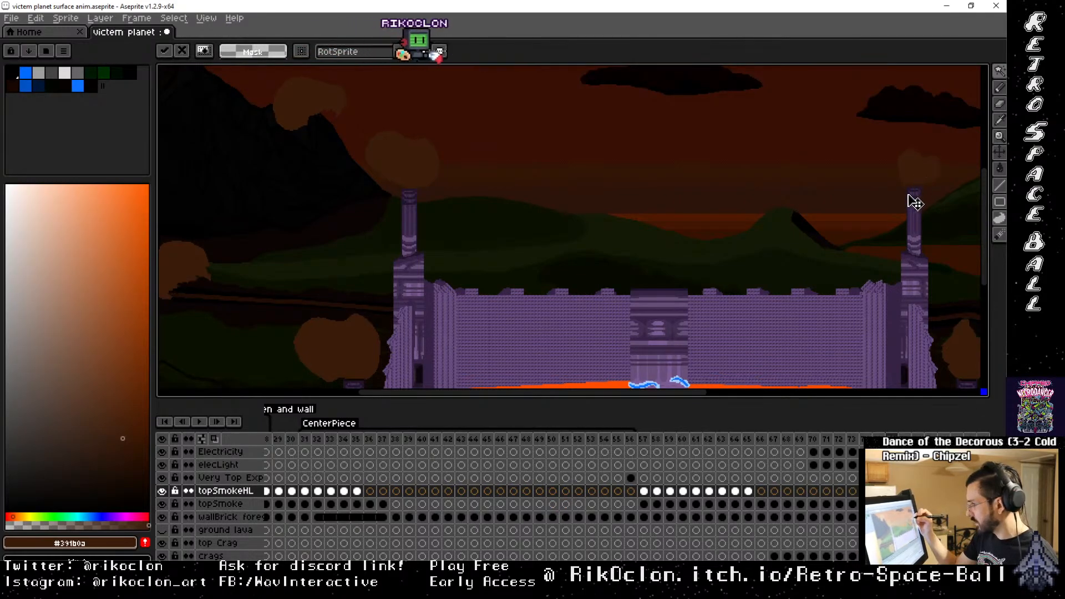
Cut the brown smoke puffs out of the topSmokeHL layer in frame 76 and paste them onto topSmoke
key("Return")
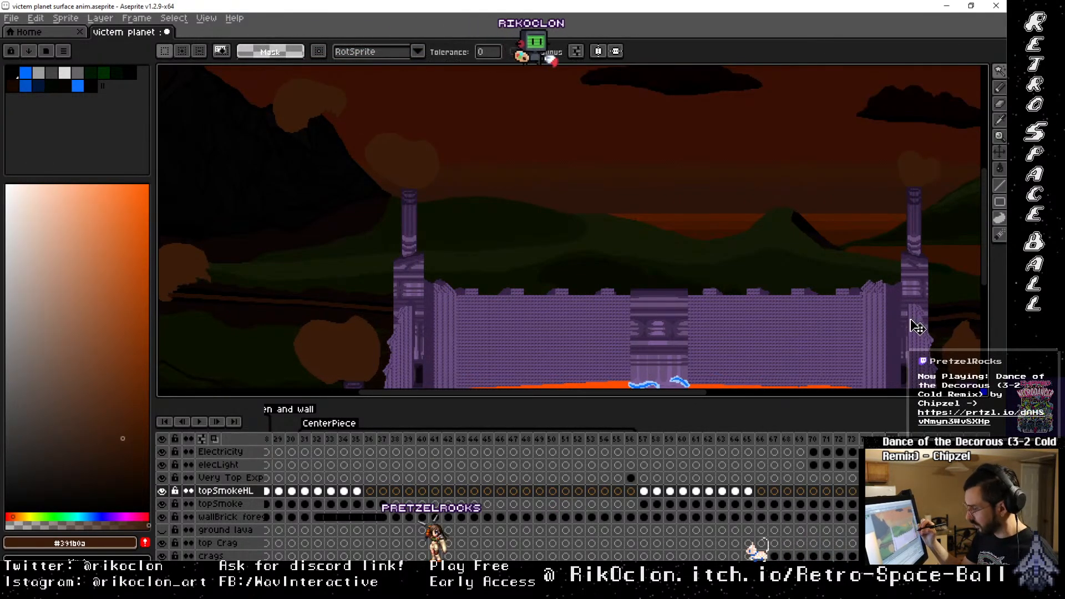
key("Up")
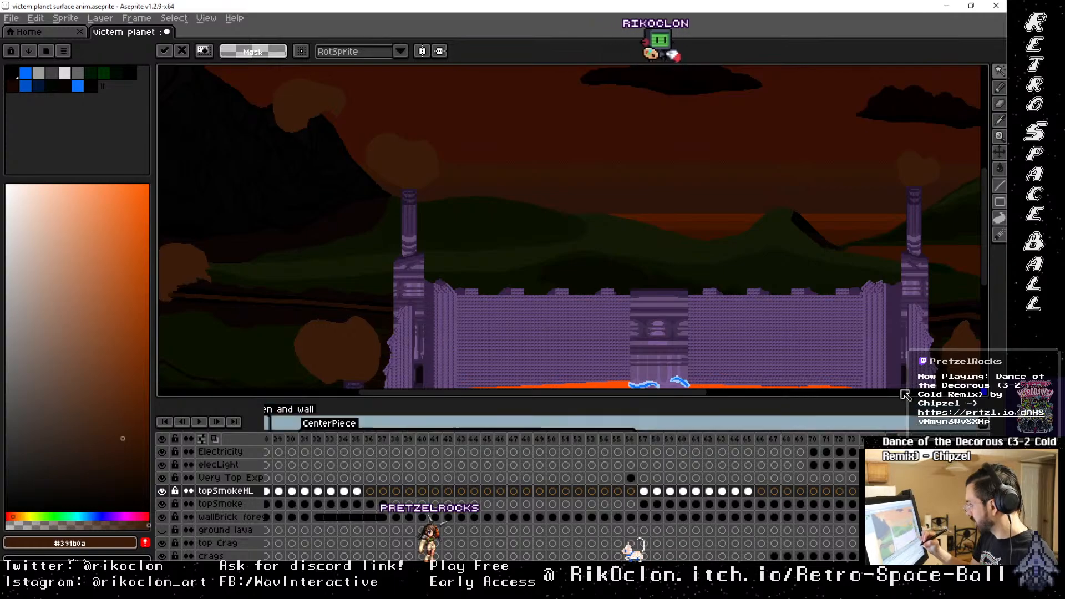
key("Return")
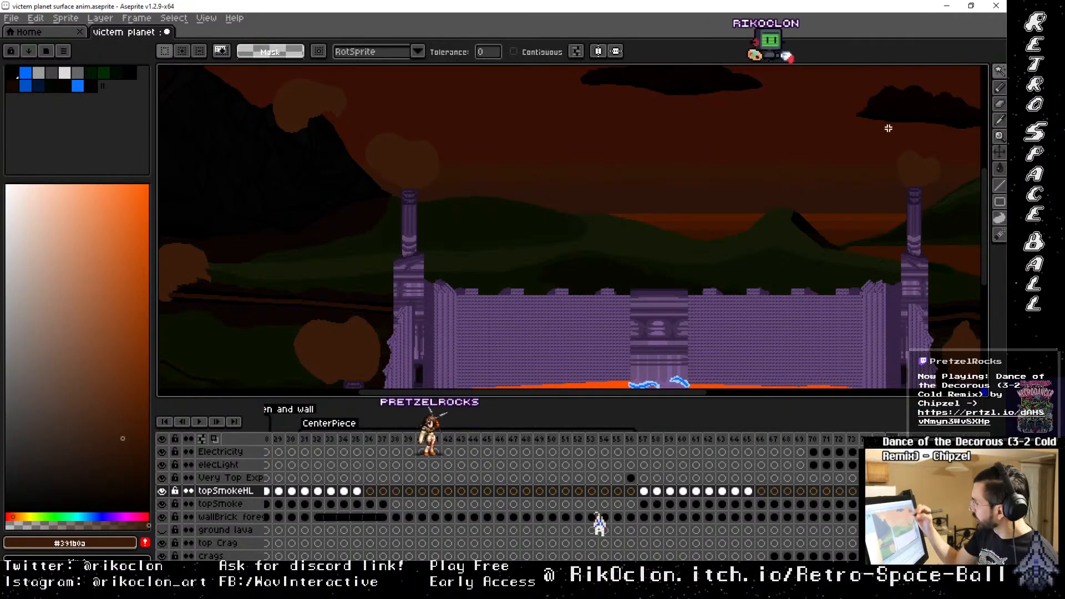
left_click(928, 172)
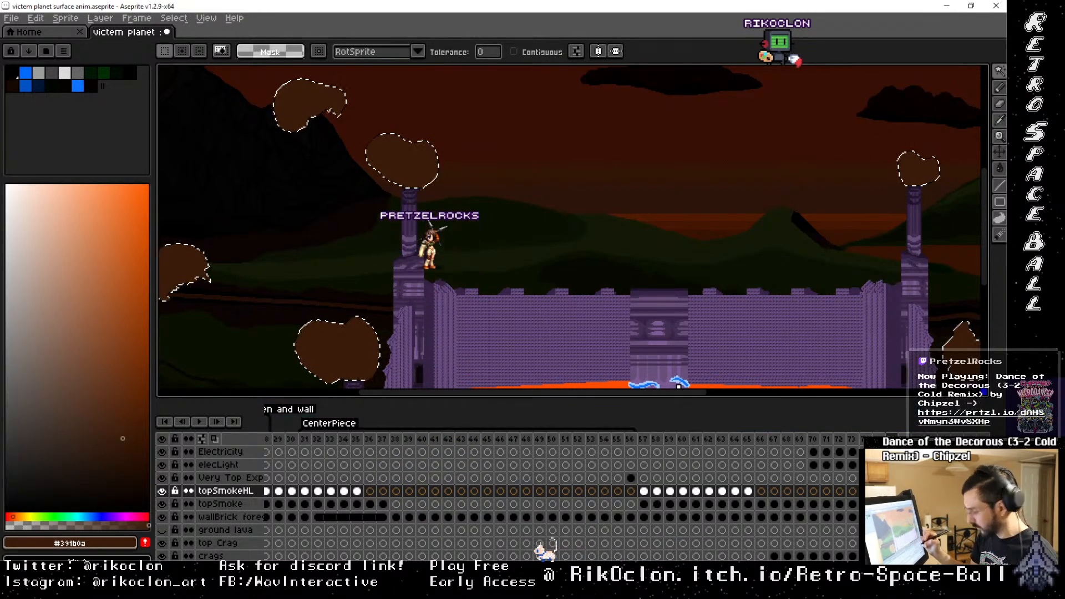
key("Delete")
key("Down")
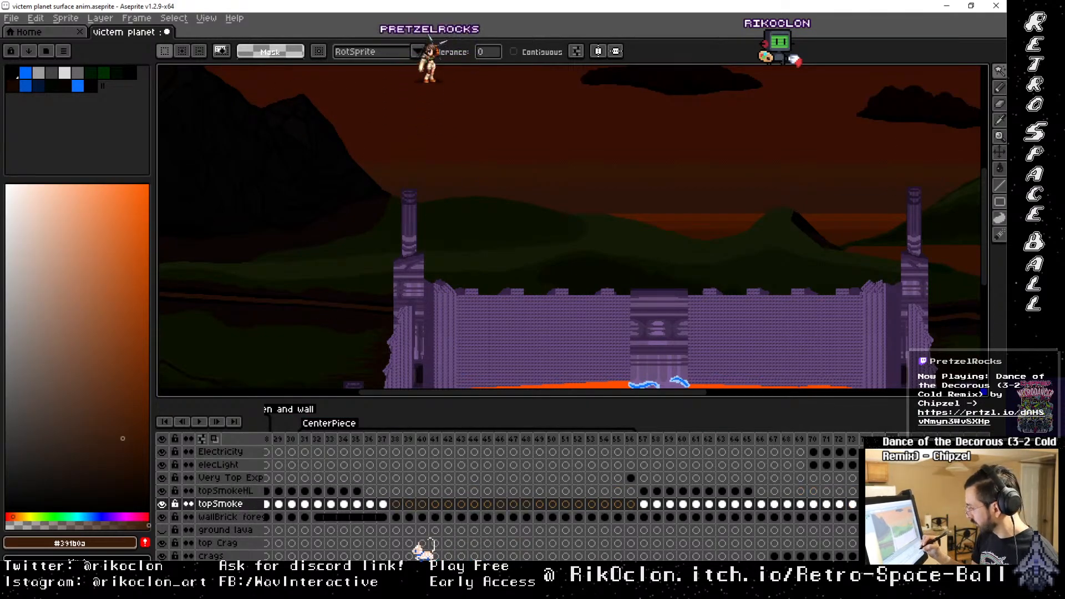
key("ctrl+v")
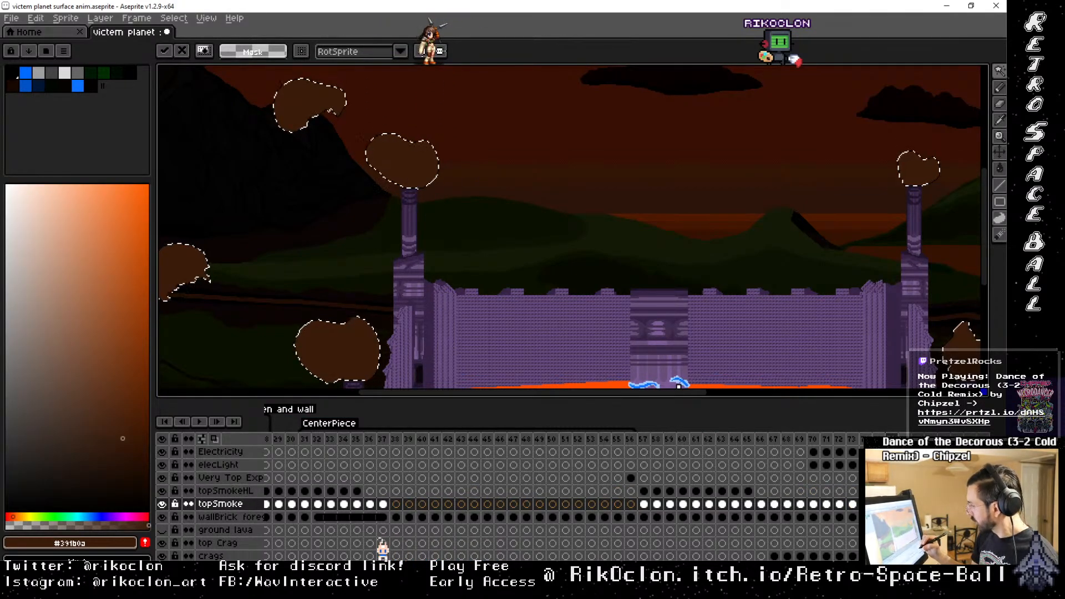
Cut the brown smoke from the wallBrick fore layer in frame 75, paste it onto topSmoke, and compare it with the adjacent frame
key("Up")
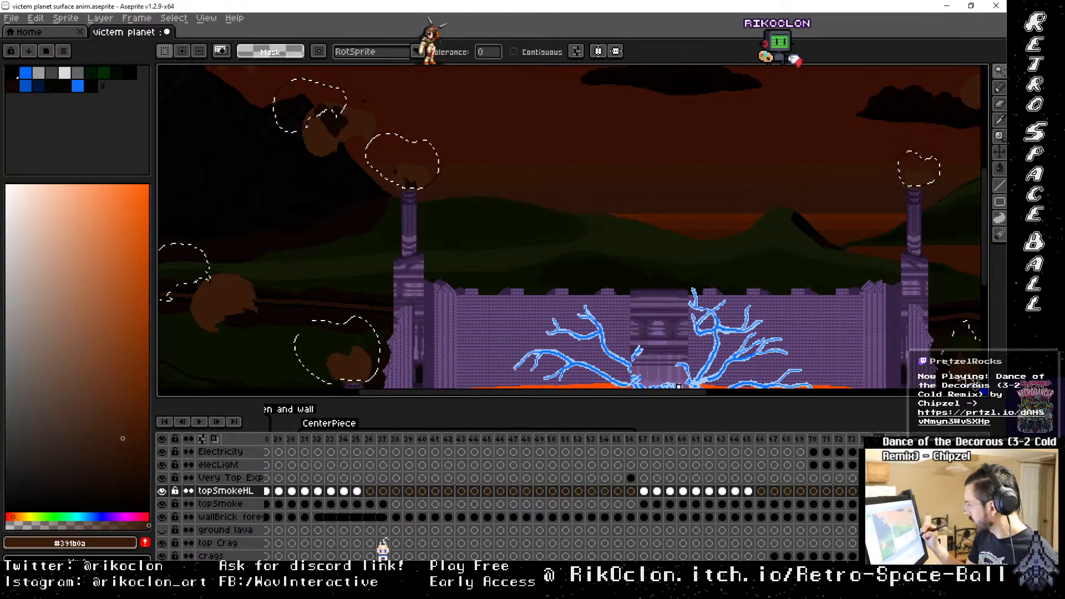
left_click(320, 143)
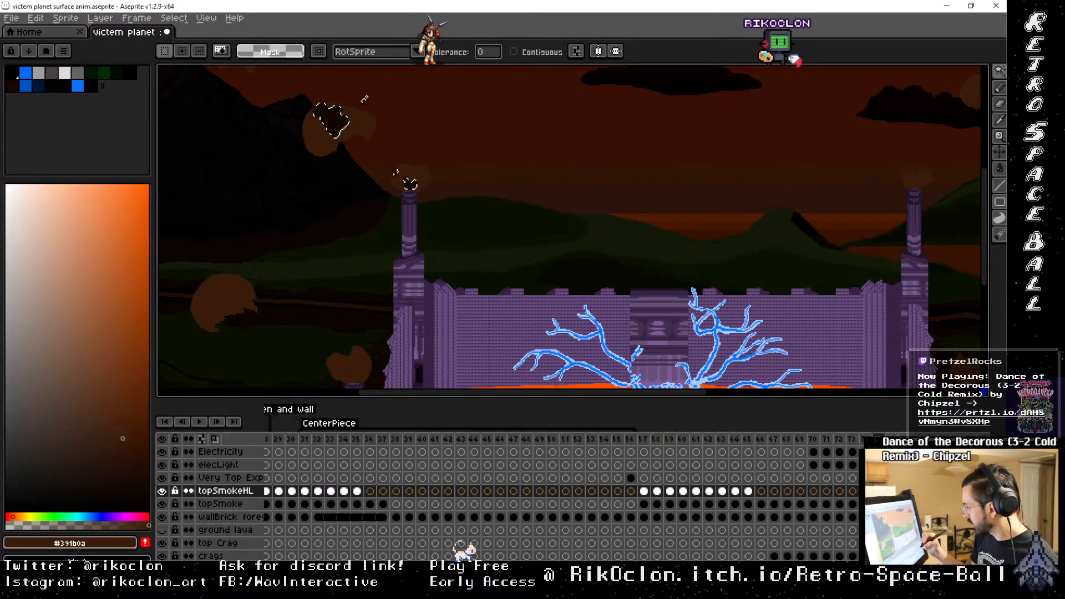
key("Down")
key("Down")
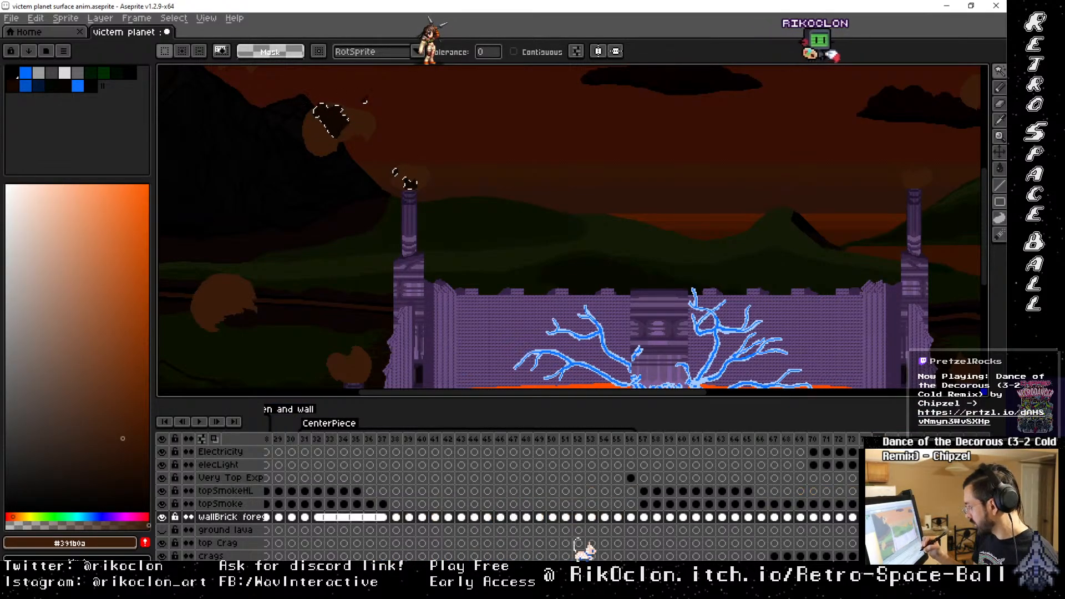
left_click_drag(364, 364, 364, 366)
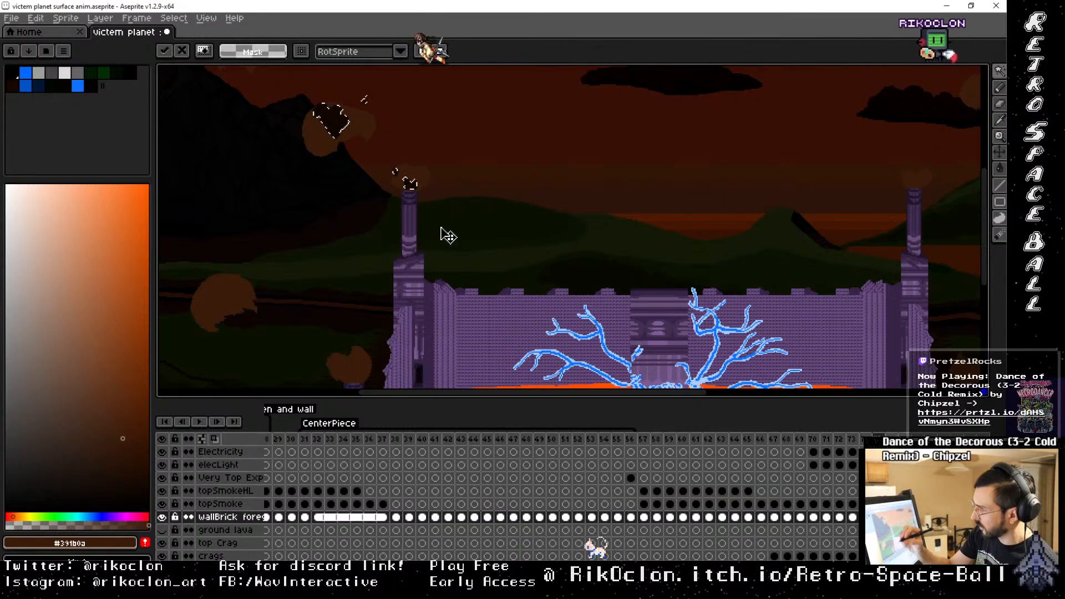
key("ctrl+d")
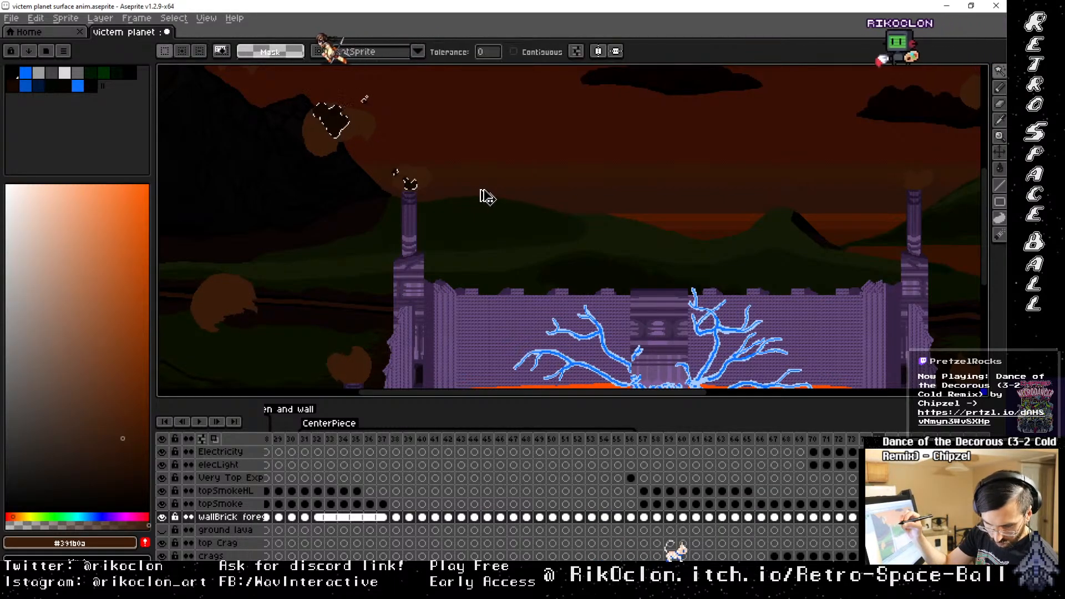
left_click(360, 366)
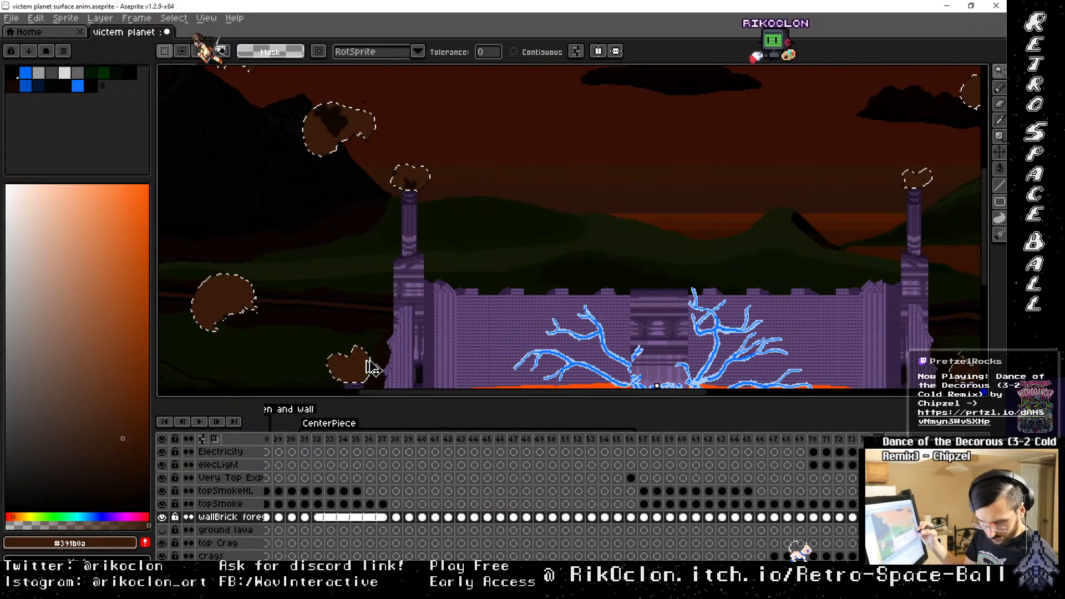
key("ctrl+x")
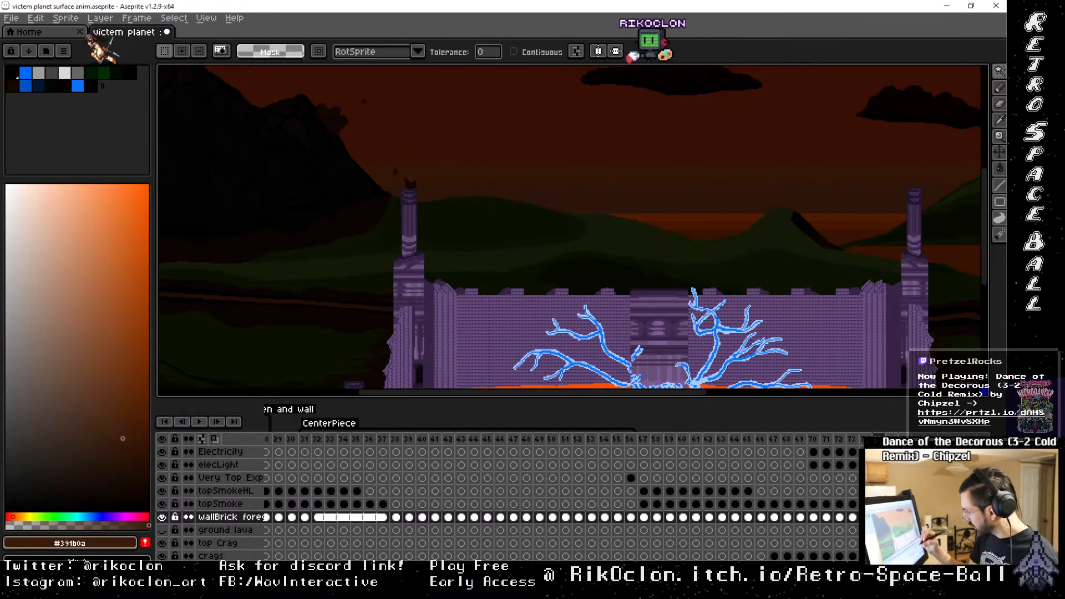
left_click(879, 503)
key("ctrl+v")
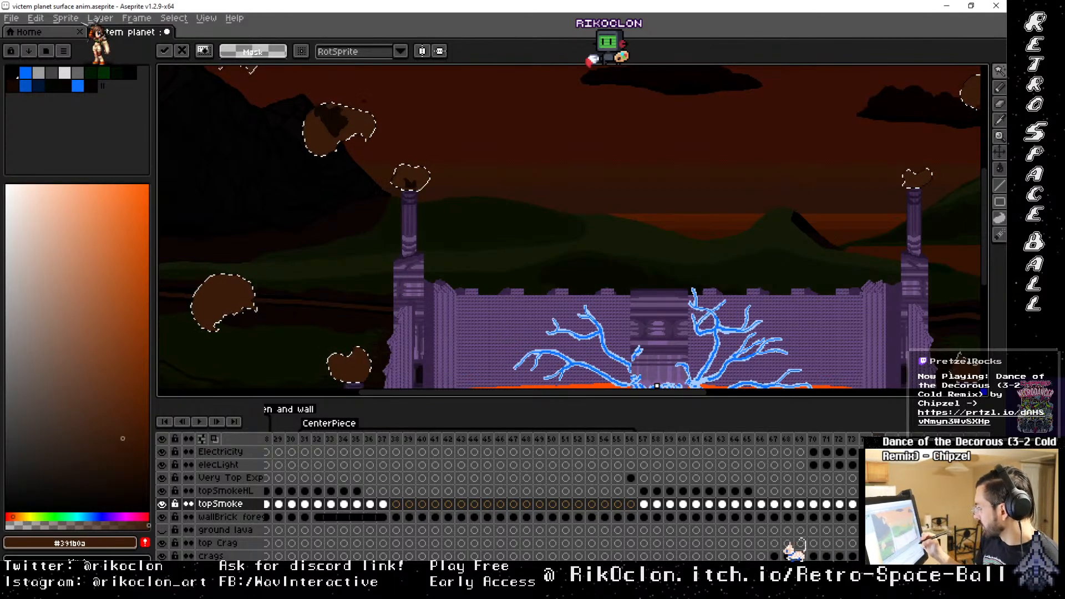
key("comma")
key("period")
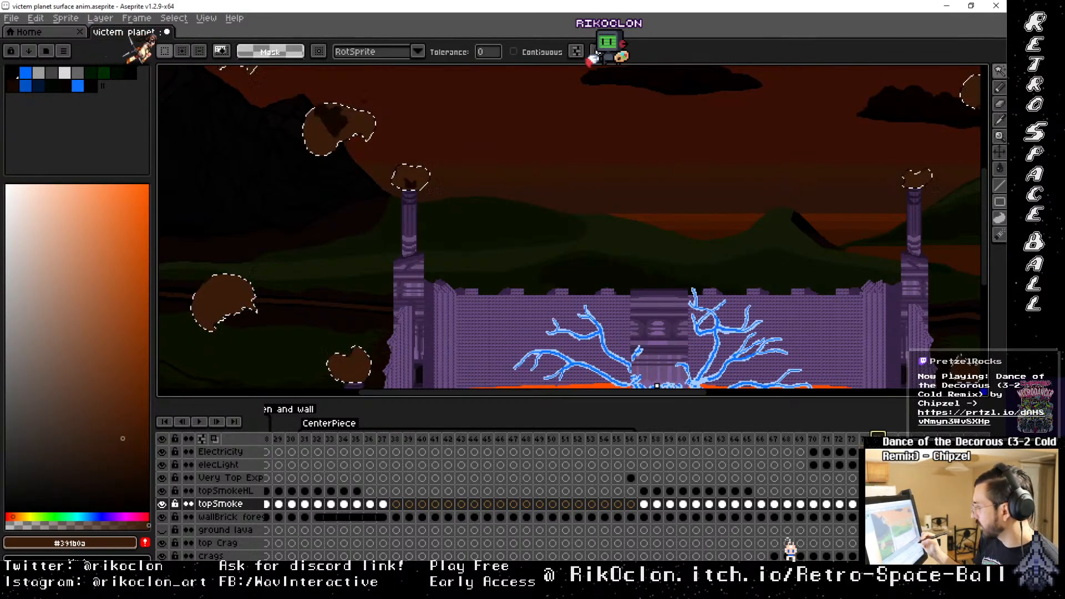
Clear the smoke selection on the branching-lightning frame and select the dark patches on the topSmokeHL layer
key("period")
key("period")
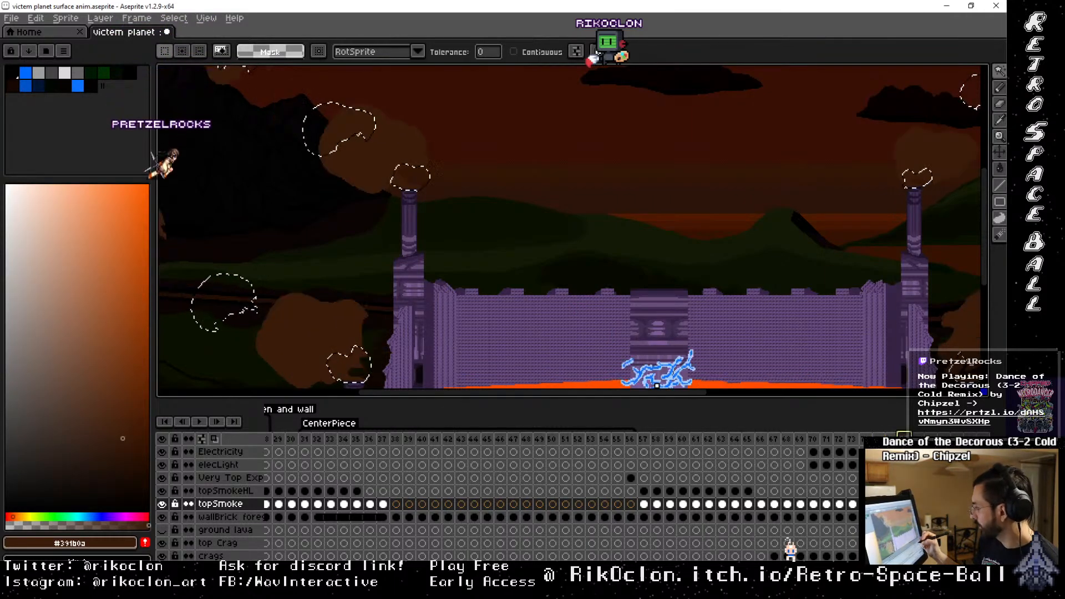
key("period")
key("period")
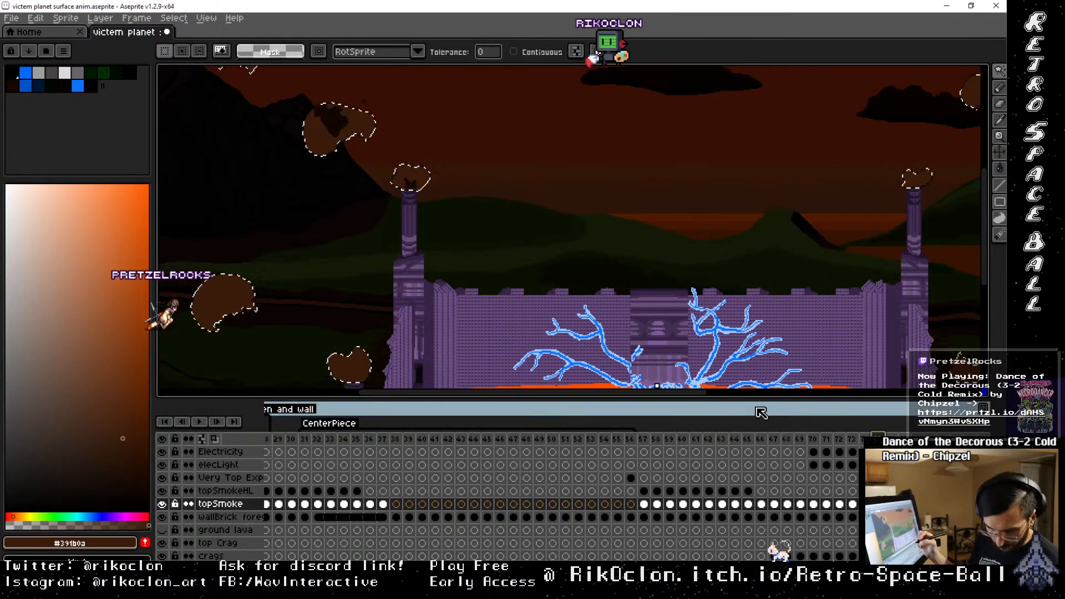
key("Delete")
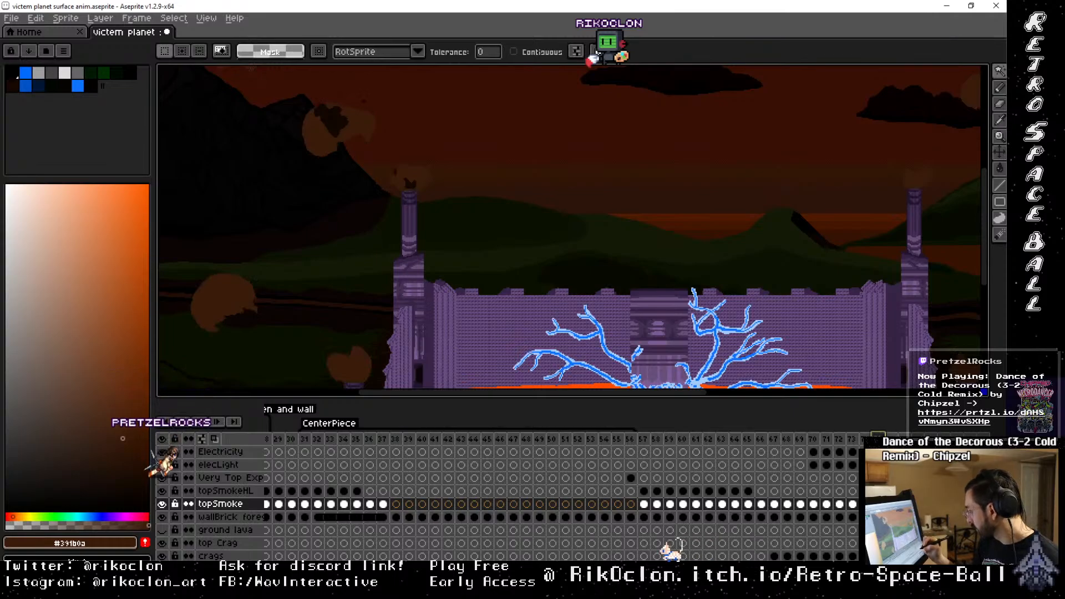
key("Up")
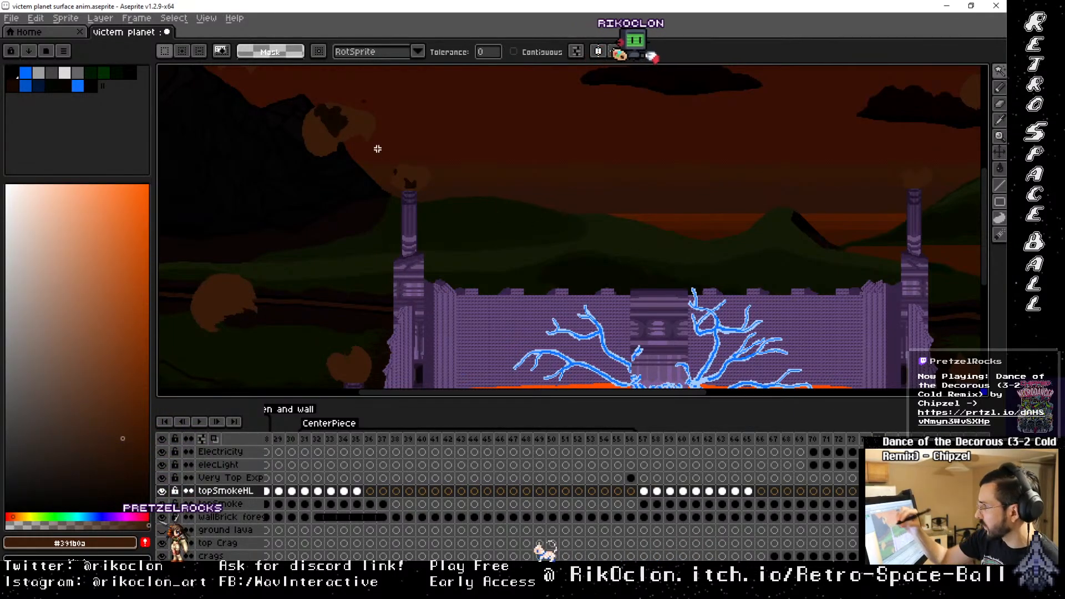
left_click(335, 117)
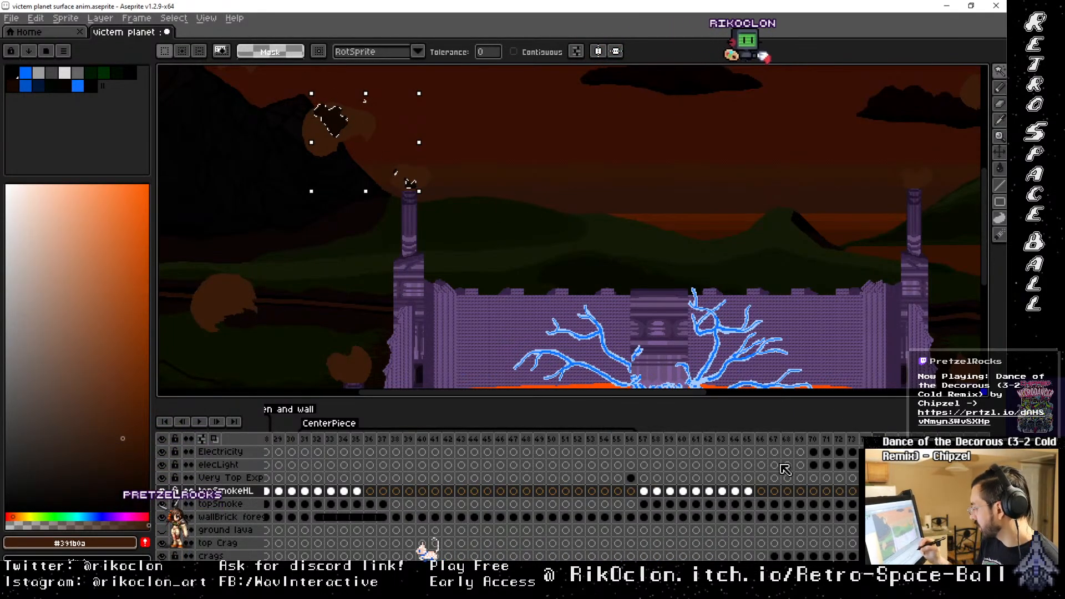
Examine the smoke shapes frame by frame from frame 66 onward through the electricity sequence
left_click(762, 440)
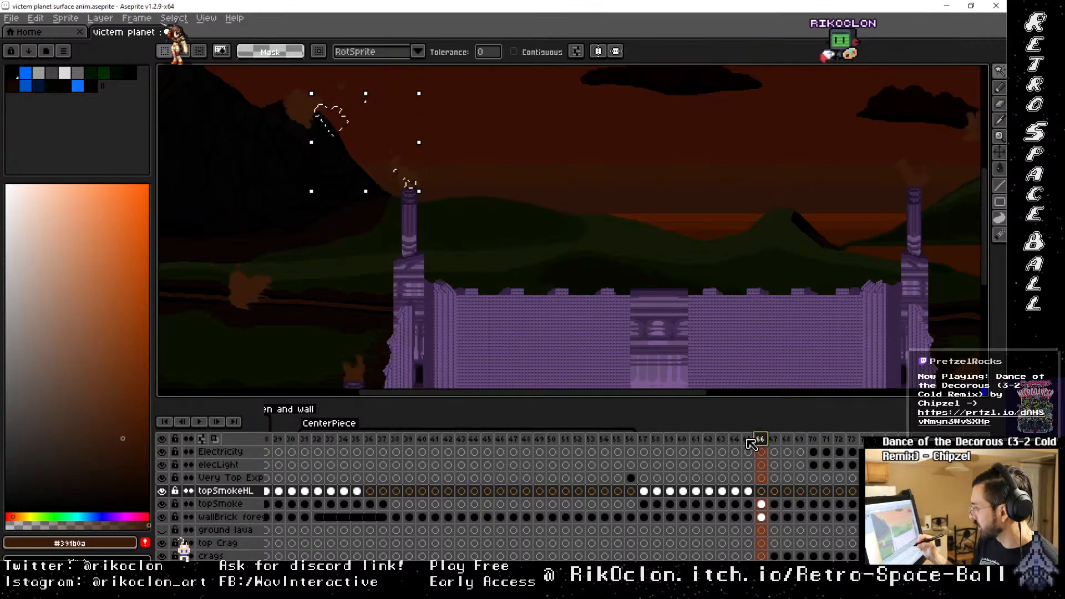
left_click_drag(735, 439, 744, 439)
left_click(761, 439)
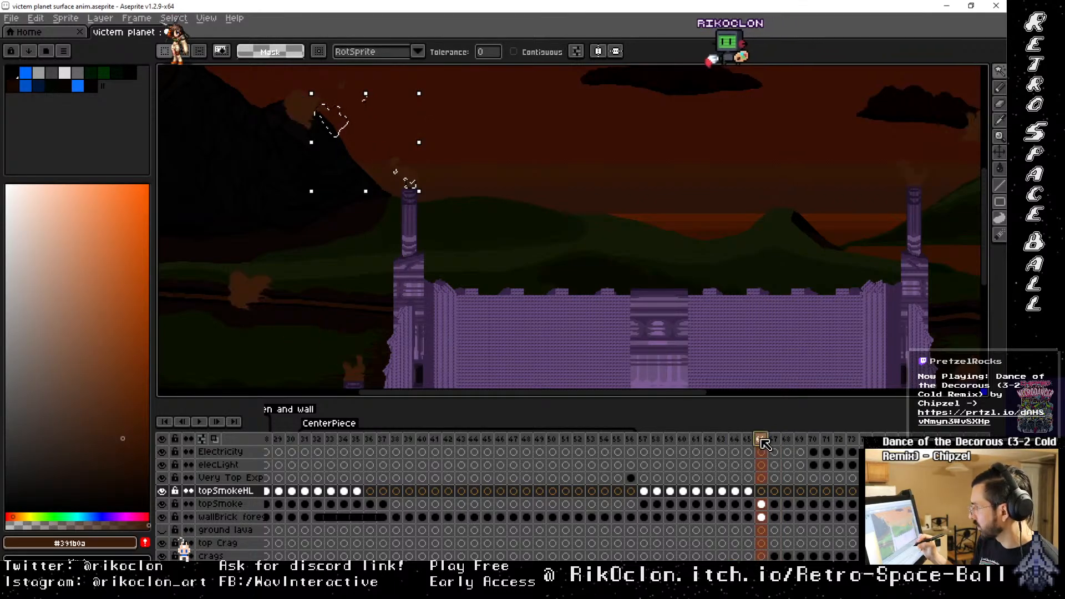
left_click(774, 439)
left_click(787, 440)
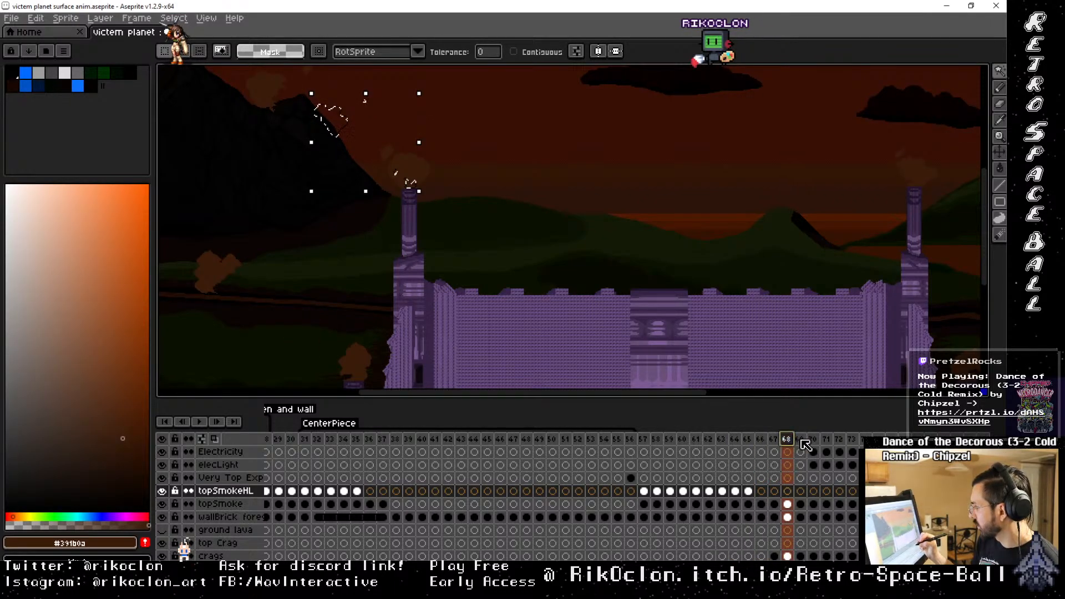
left_click(800, 440)
left_click(812, 439)
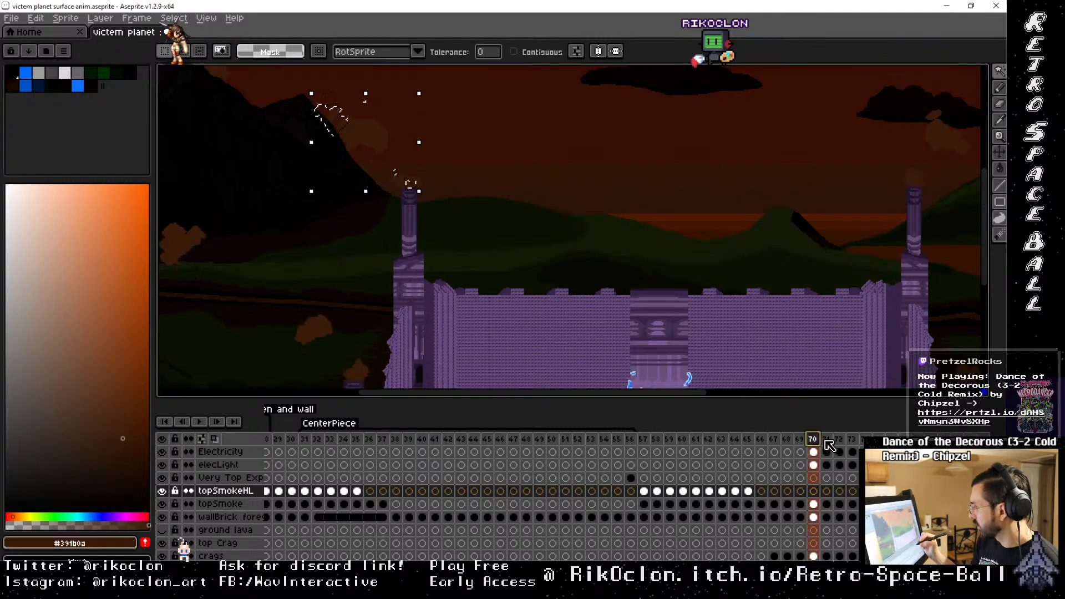
left_click(826, 439)
left_click(839, 439)
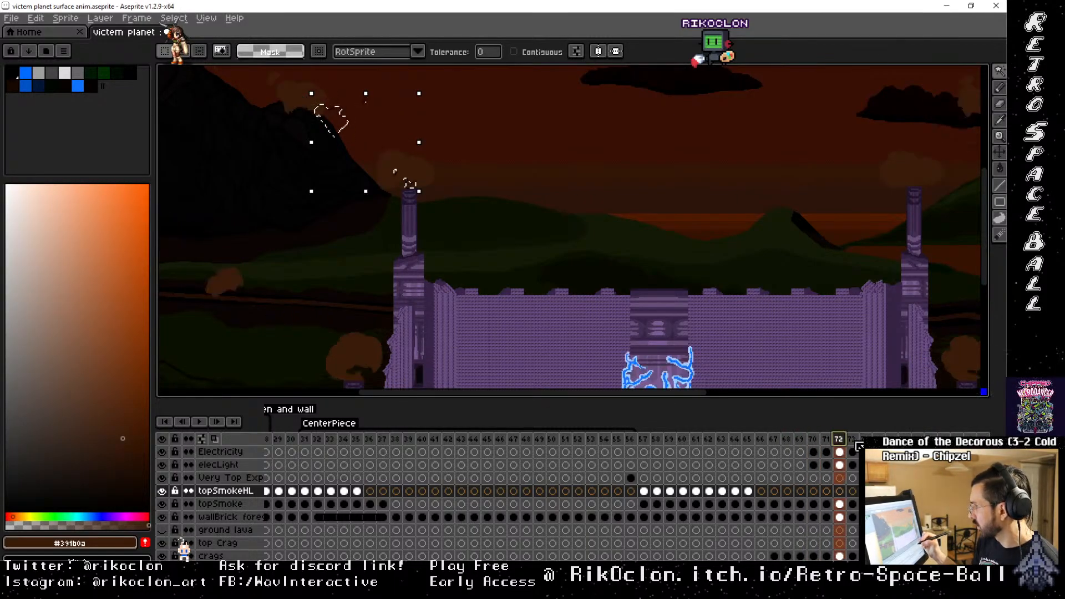
left_click(863, 440)
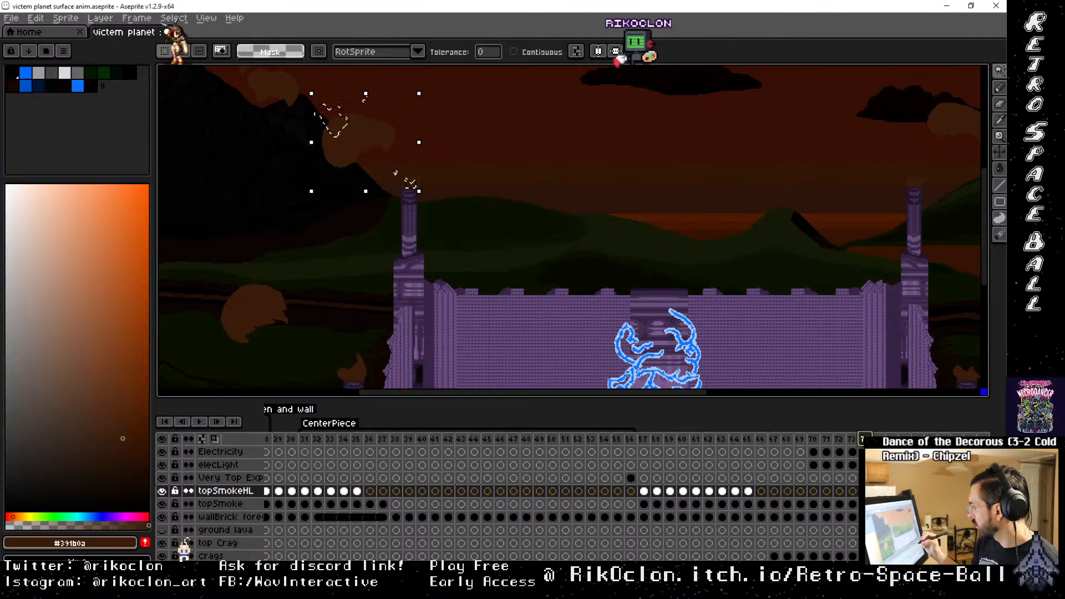
left_click(878, 439)
left_click(891, 438)
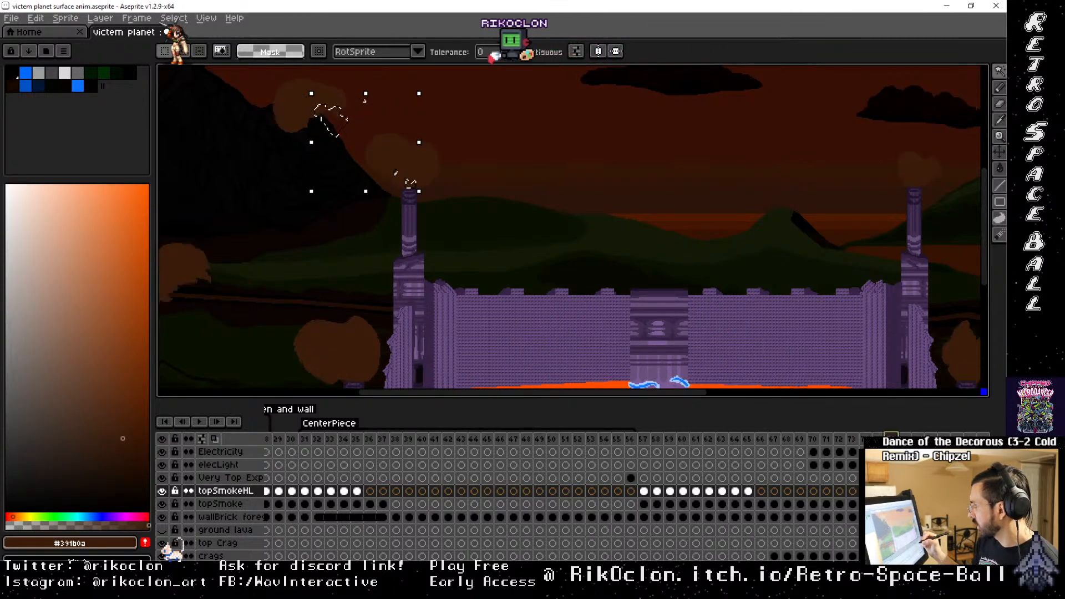
left_click(904, 438)
left_click(917, 439)
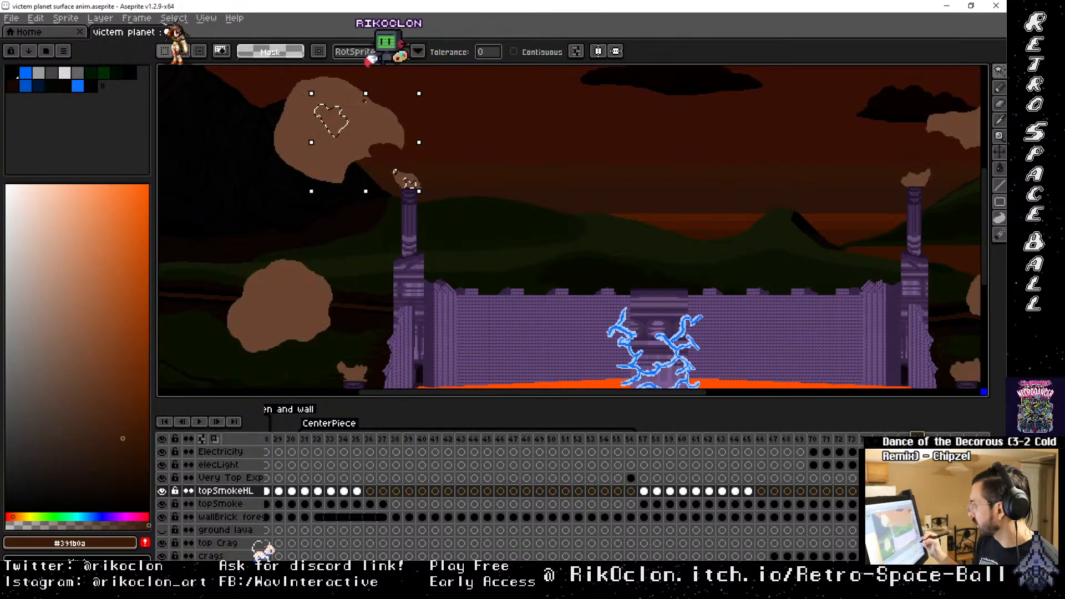
left_click(930, 439)
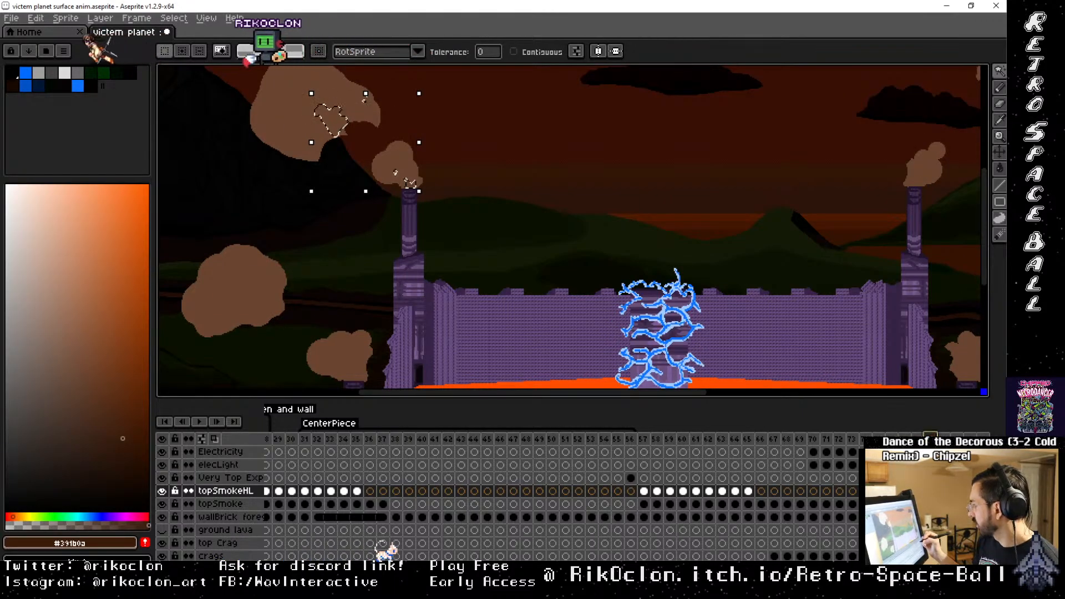
left_click(943, 438)
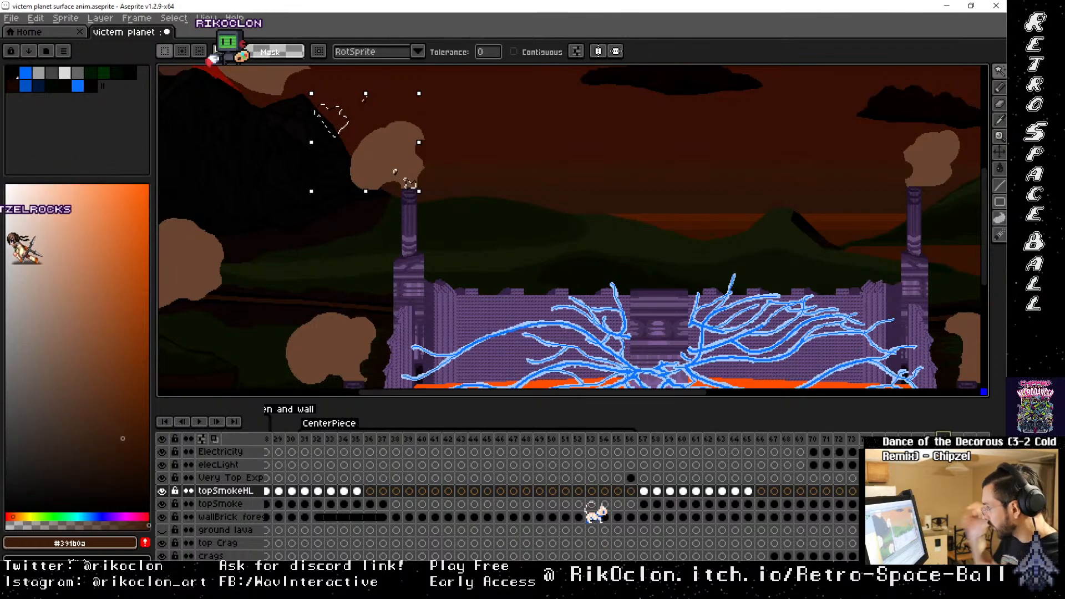
Drop the highlight selection and preview the smoke animation from frame 57
left_click(643, 439)
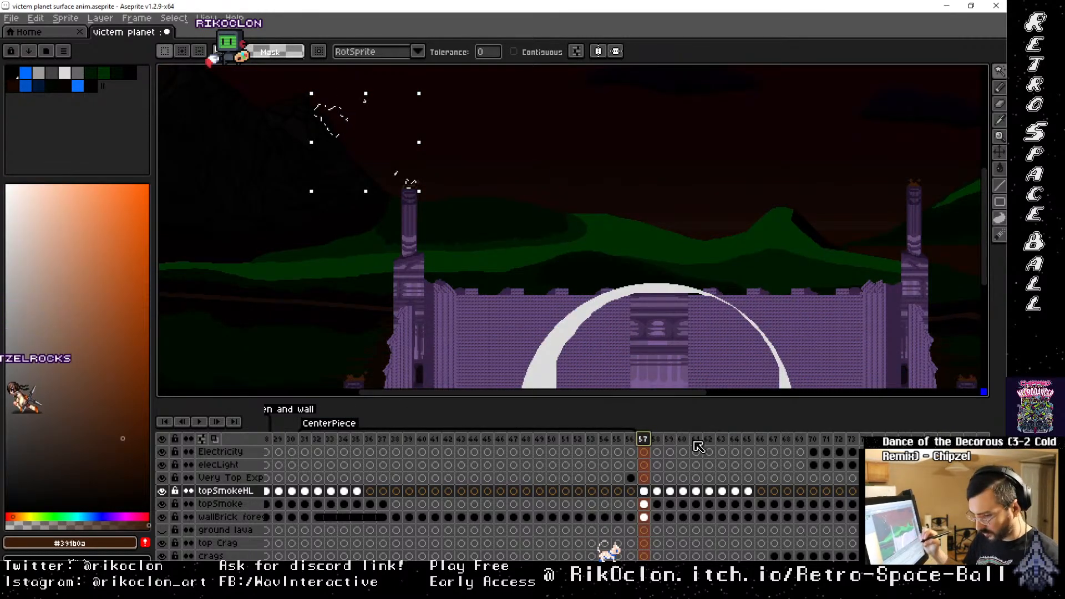
key("Right")
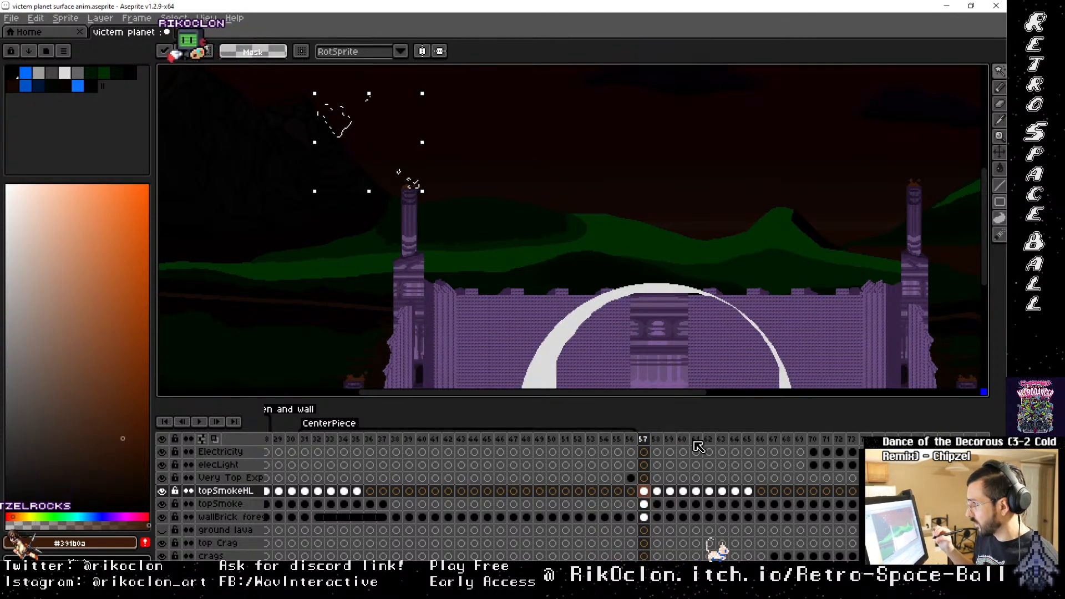
key("Left")
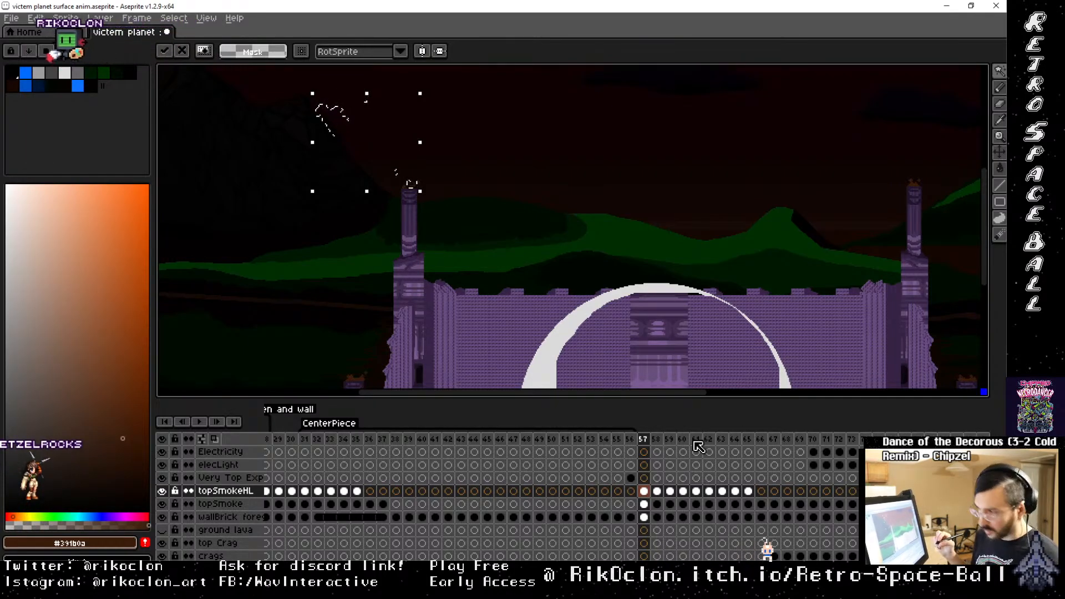
key("ctrl+d")
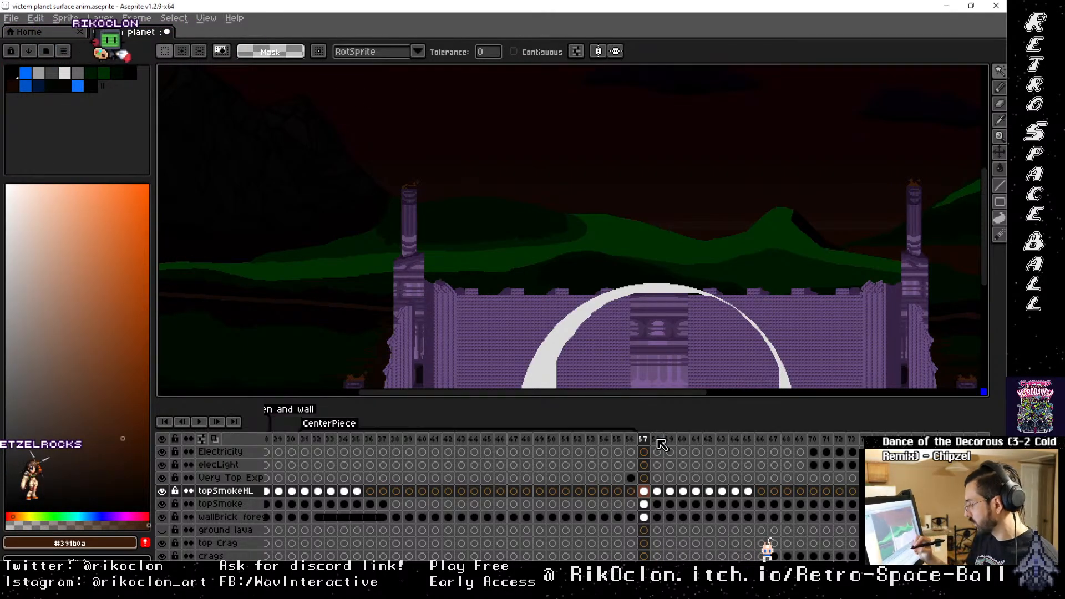
key("Return")
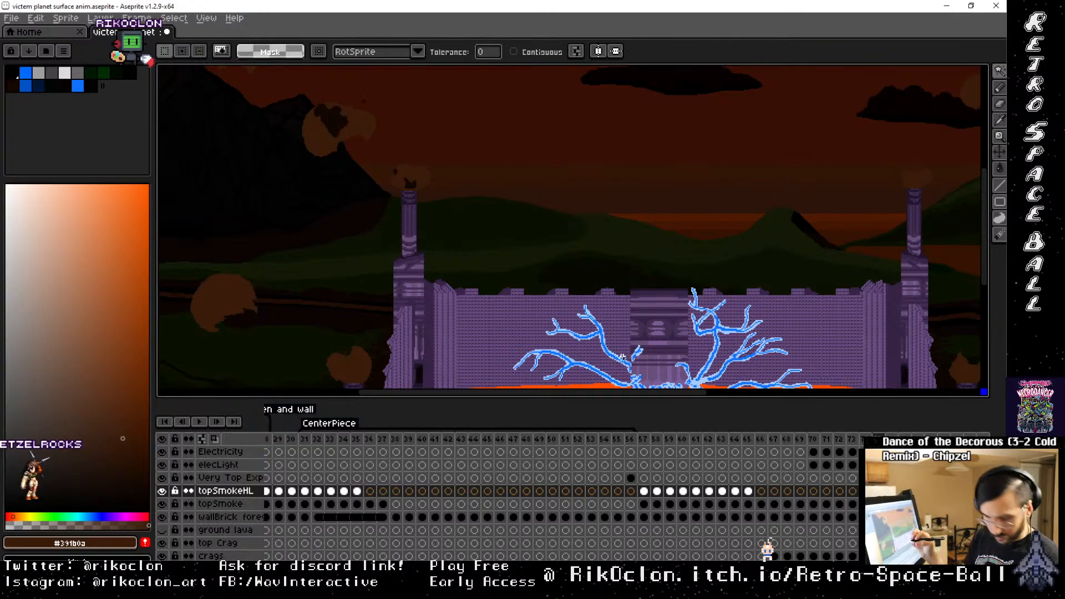
Remove the dark patches on the topSmokeHL layer from the branching-lightning frame, clear the selection and go to the layer's frame 66 cel
left_click(407, 190)
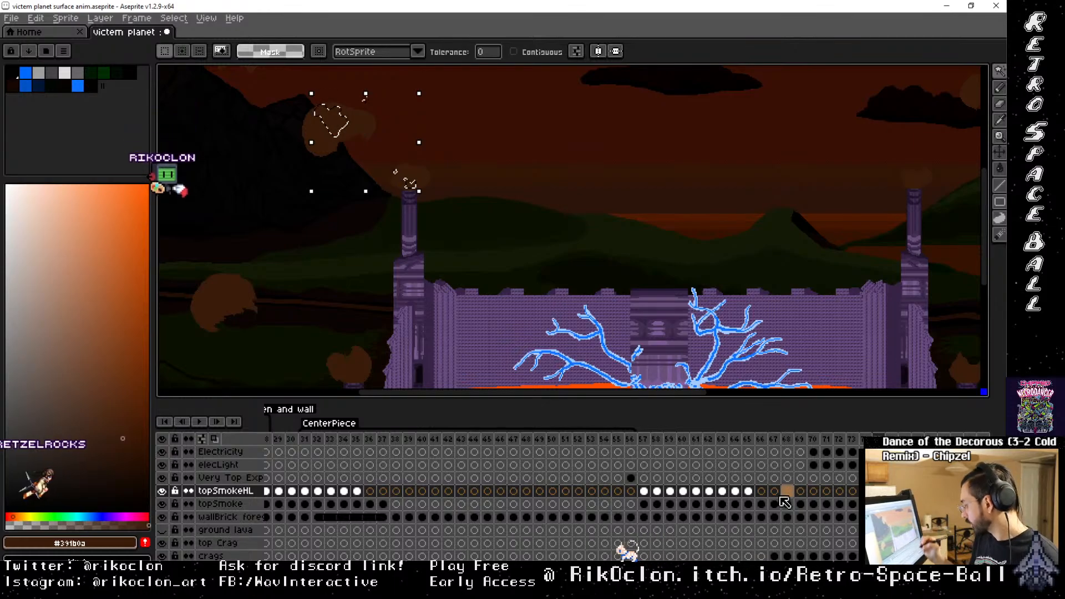
left_click(761, 491)
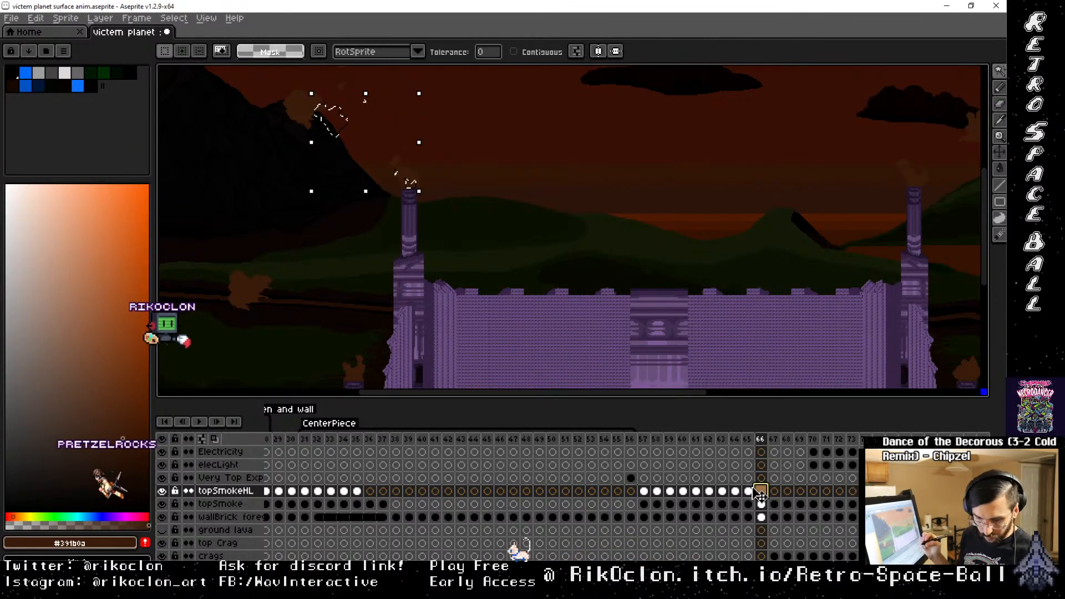
key("ctrl+d")
Sample the dark smoke colour #100600 from frame 65 for the Pencil and return to frame 66
key("b")
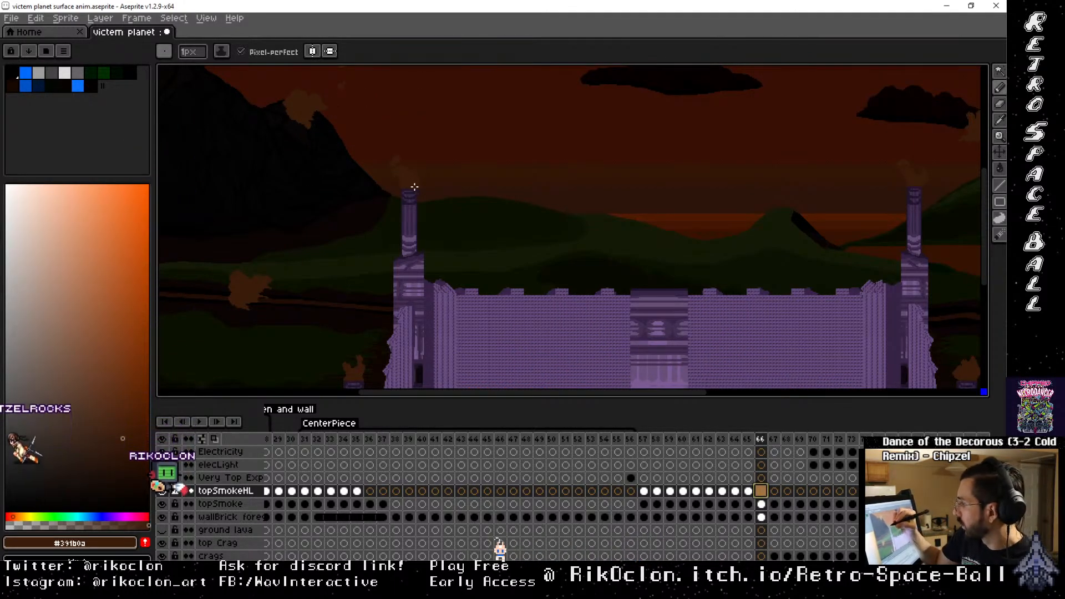
left_click_drag(414, 185, 420, 181)
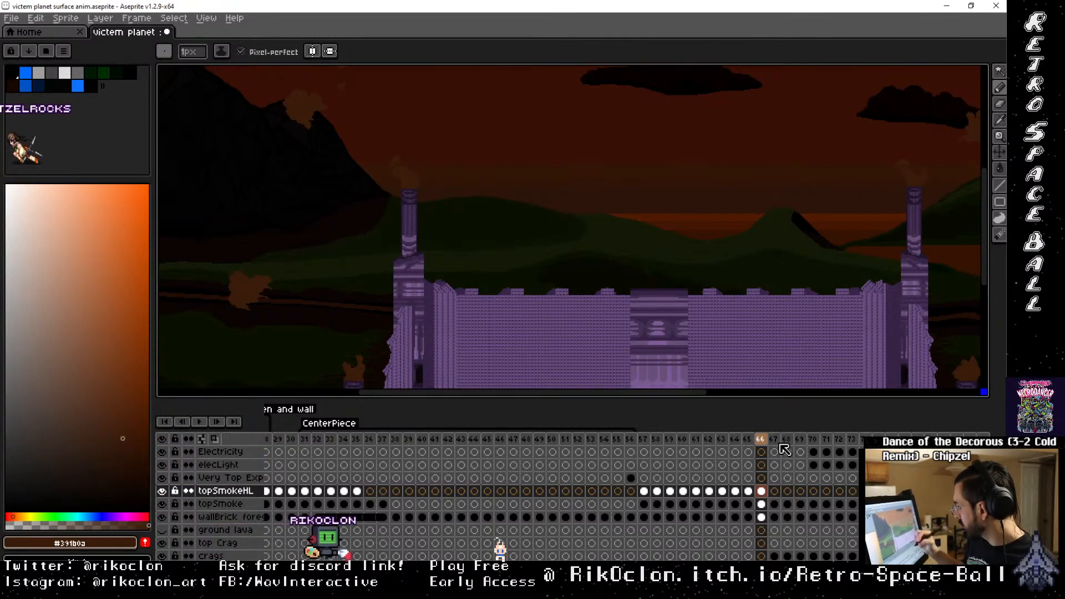
key("Left")
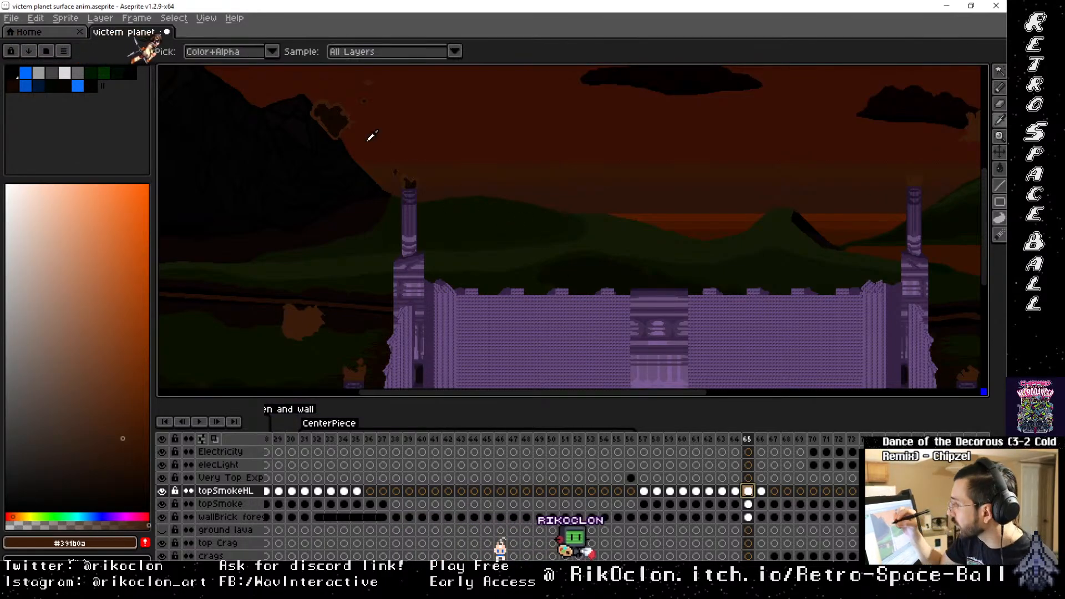
left_click(567, 254, "alt")
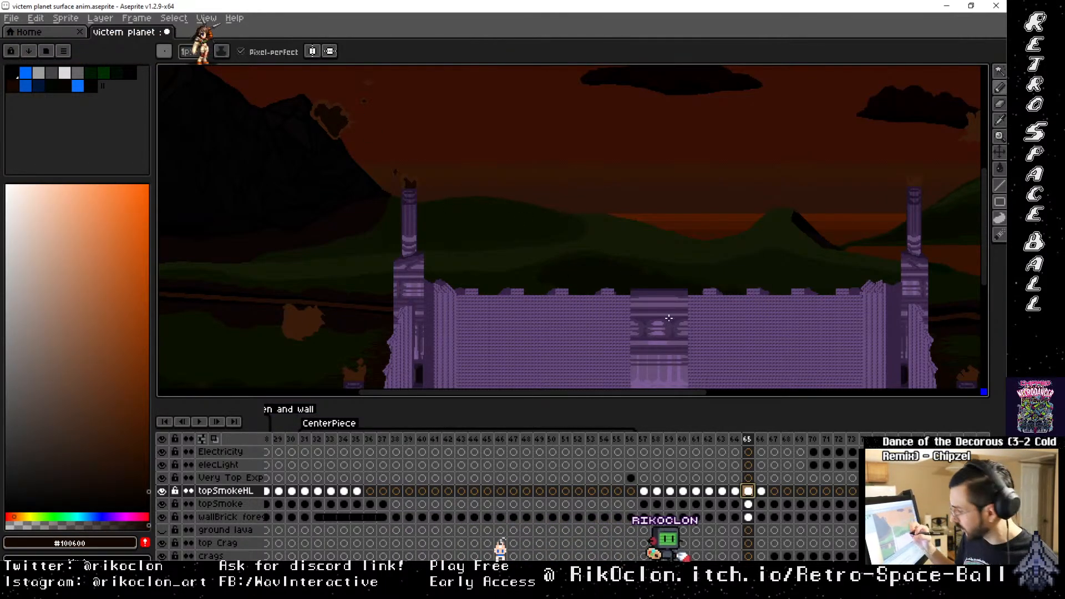
key("period")
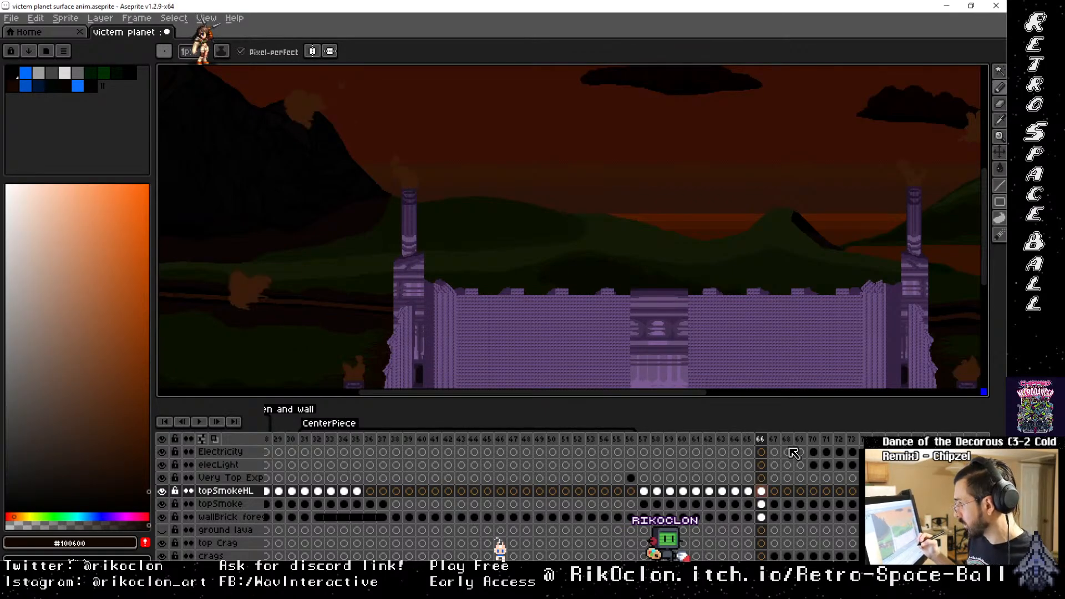
Outline the inner shading of the left tower's smoke on frame 66 and draw the small detached wisp above it
scroll(403, 162, "up", 2)
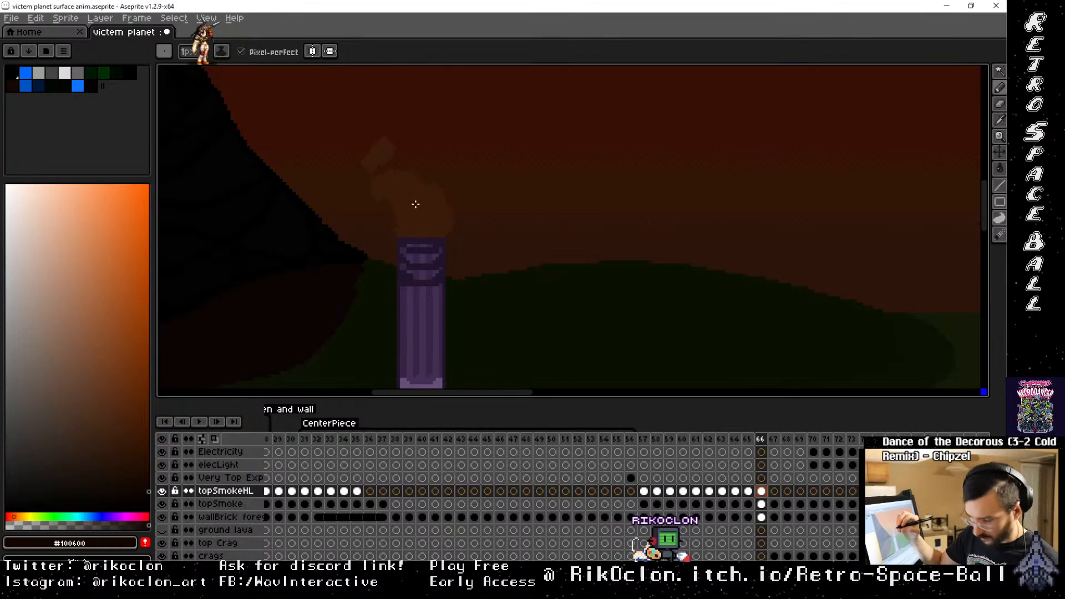
left_click_drag(439, 235, 422, 193)
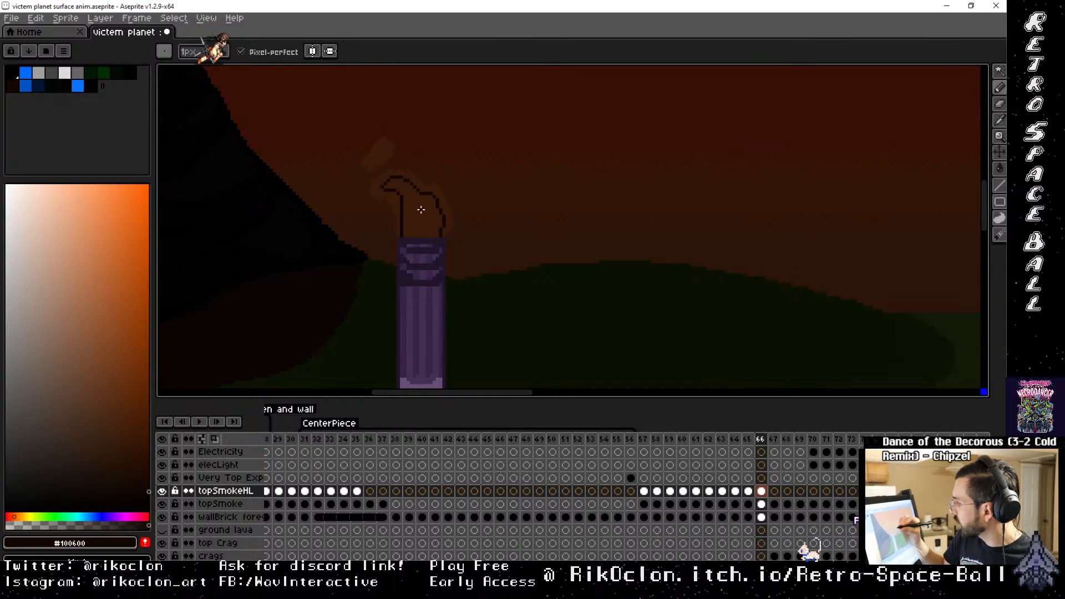
left_click_drag(439, 236, 402, 236)
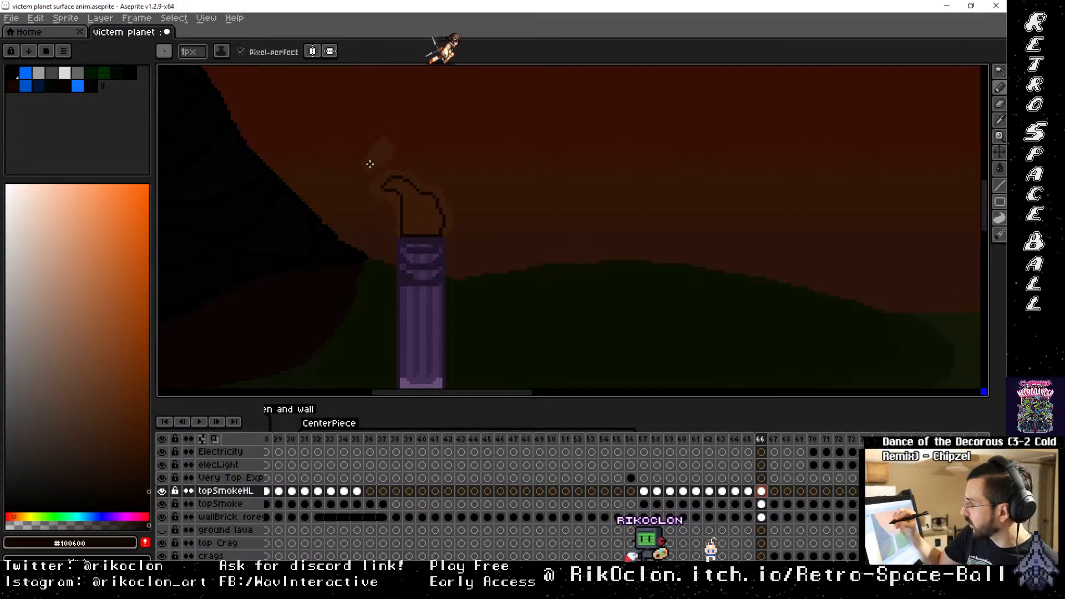
mouse_move(370, 164)
left_mouse_down()
mouse_move(386, 144)
mouse_move(374, 165)
left_mouse_up()
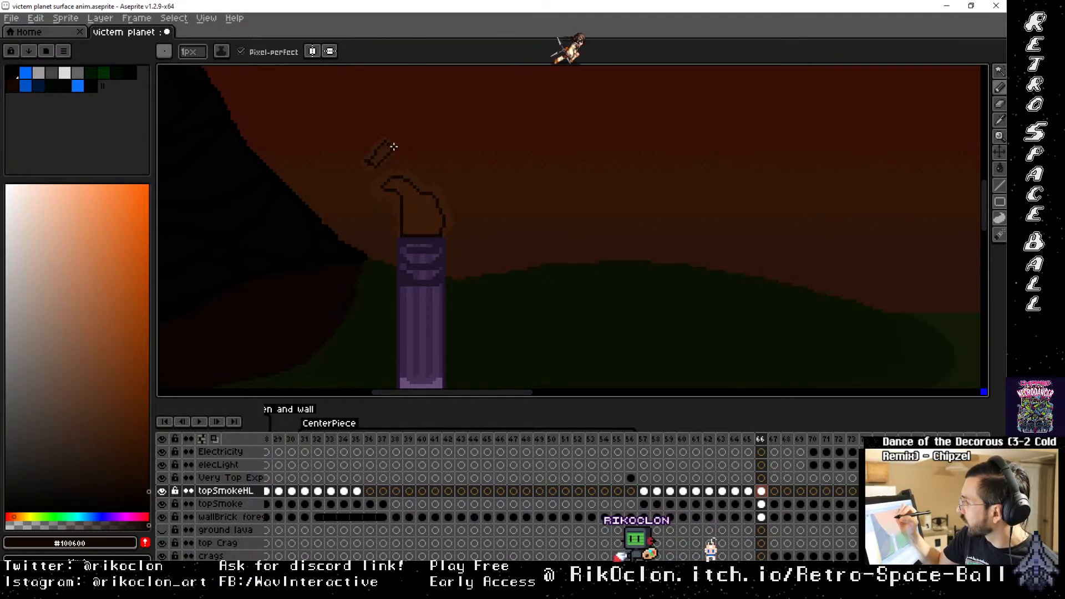
key("ctrl+z")
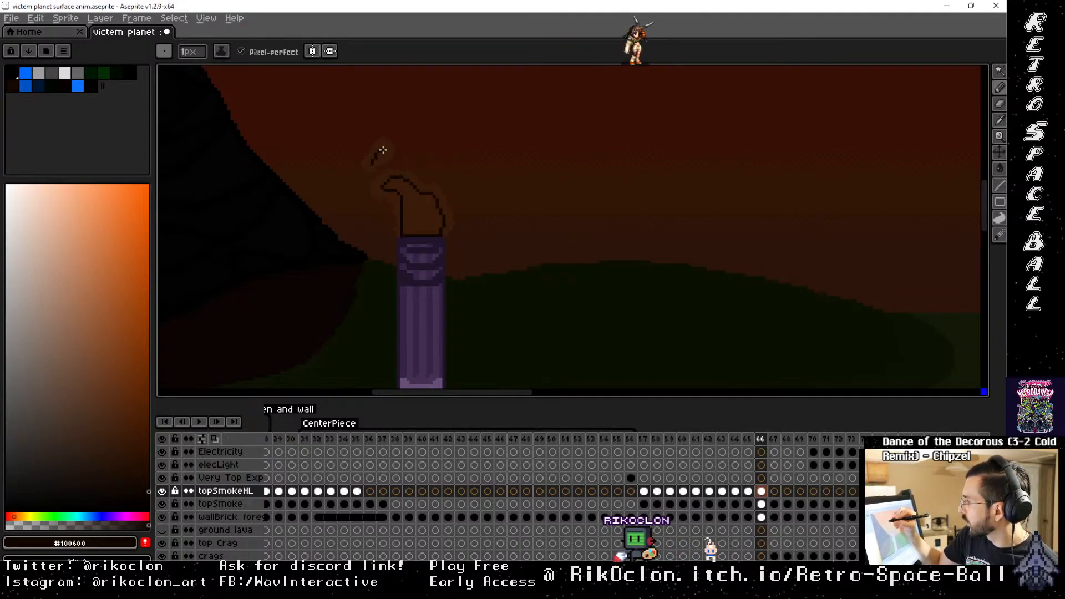
Try to fill the outlined smoke shading above the left tower with #100600 using the Paint Bucket
key("g")
left_click(424, 209)
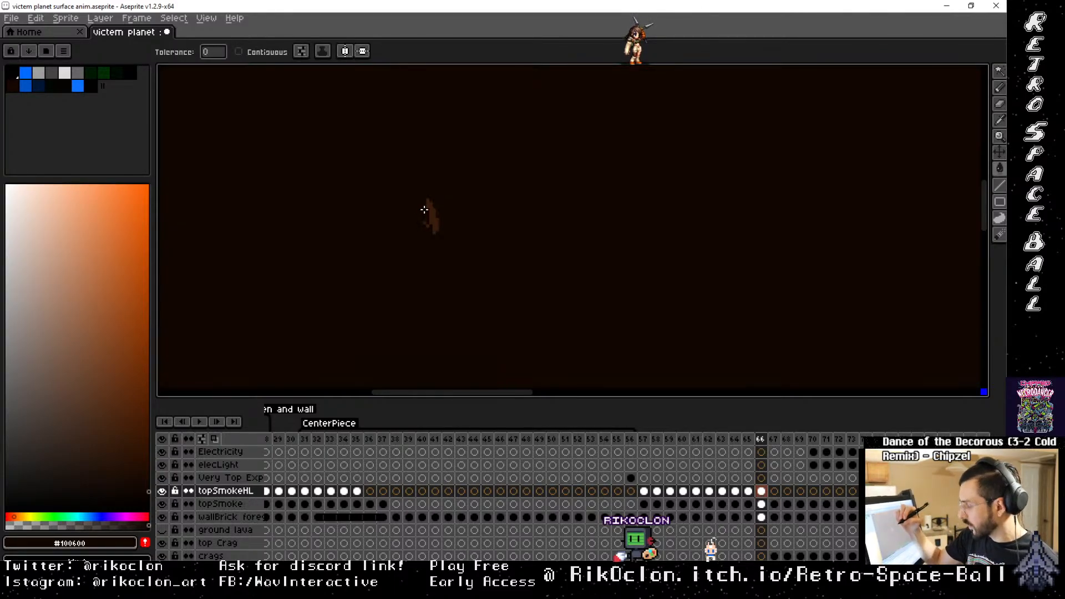
key("ctrl")
key("ctrl+z")
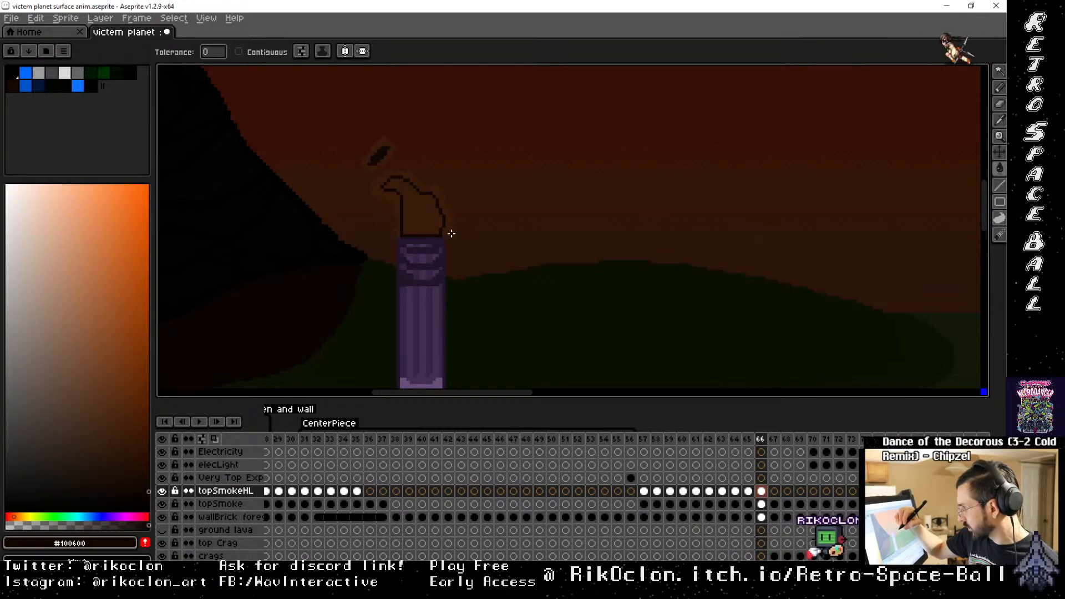
left_click(429, 216)
key("ctrl+z")
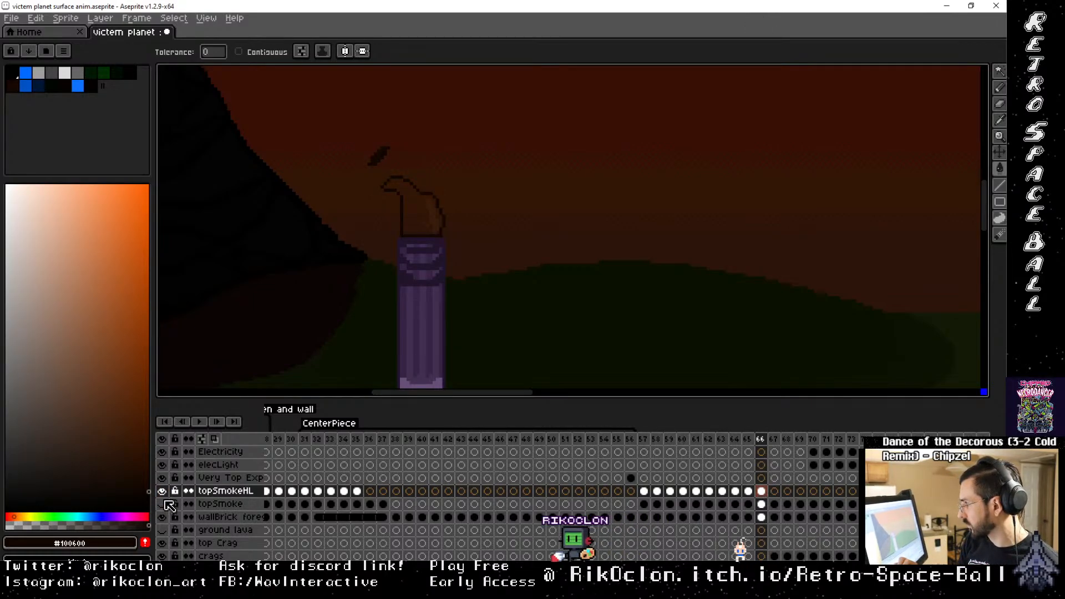
Undo the stray fill, turn on Continuous for the Paint Bucket and fill the outlined smoke above the left tower on frame 66
left_click(422, 215)
key("ctrl+z")
key("v")
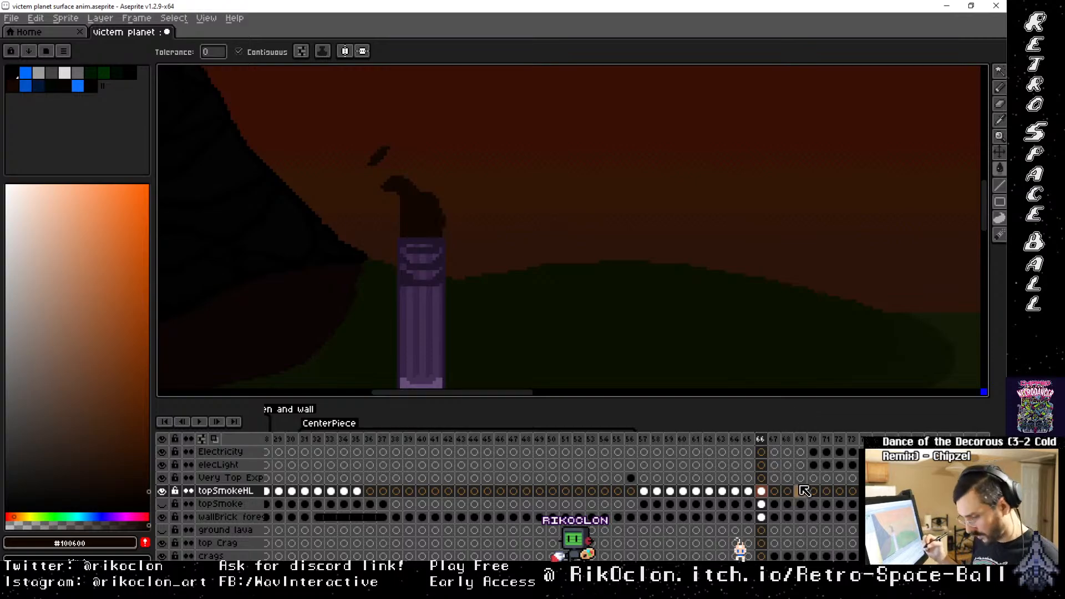
Outline the inner shading of the tower's smoke plume and its small wisp on frame 67 and fill both with #100600
key("Right")
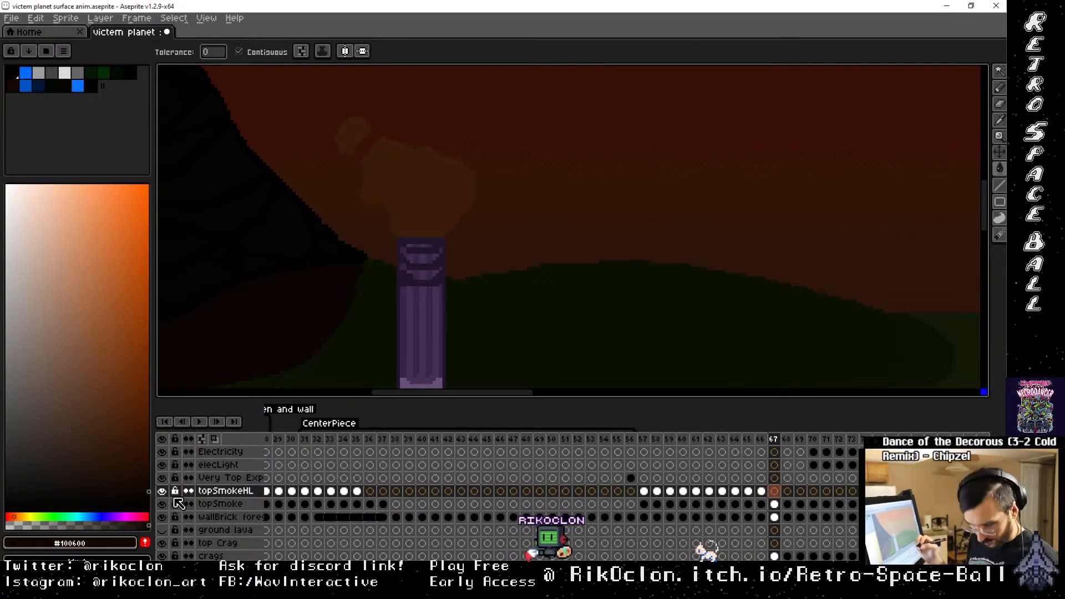
key("b")
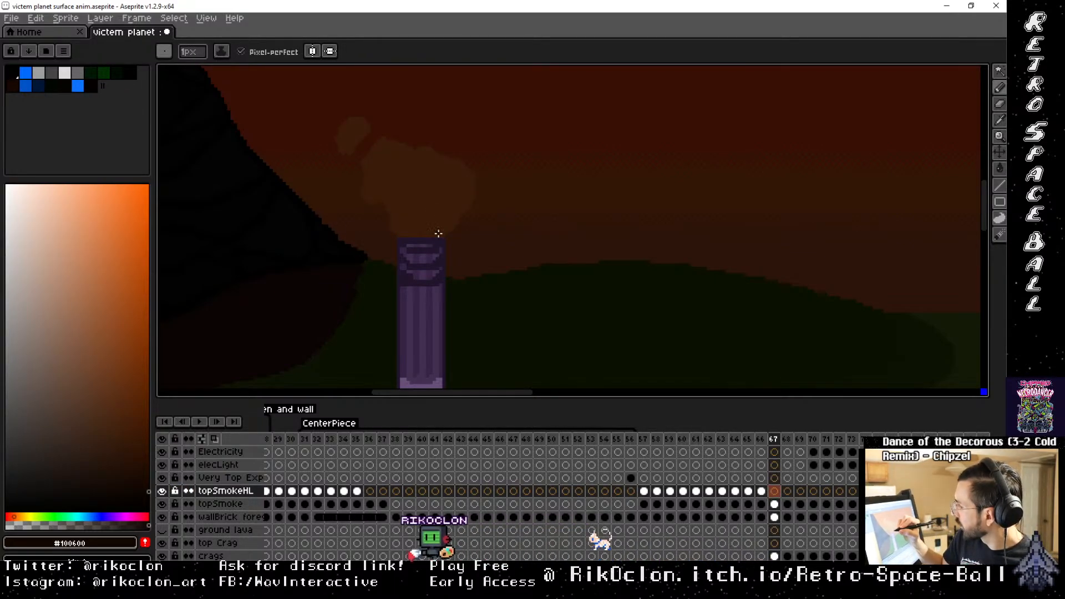
mouse_move(438, 234)
left_mouse_down()
mouse_move(464, 179)
mouse_move(418, 157)
mouse_move(373, 168)
mouse_move(373, 192)
mouse_move(411, 234)
mouse_move(435, 237)
left_mouse_up()
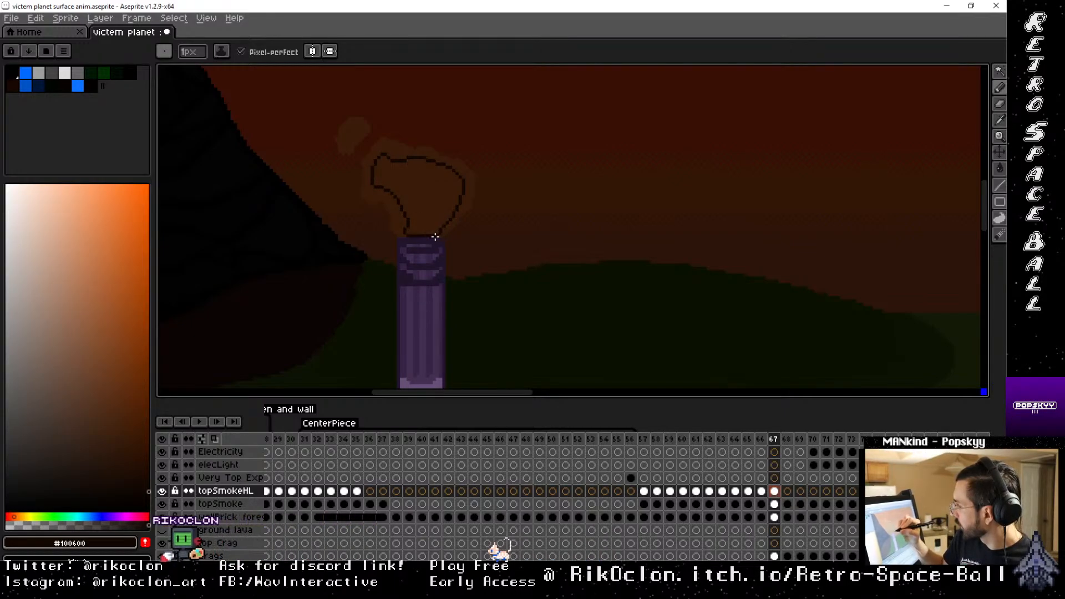
mouse_move(345, 143)
left_mouse_down()
mouse_move(362, 127)
mouse_move(350, 145)
left_mouse_up()
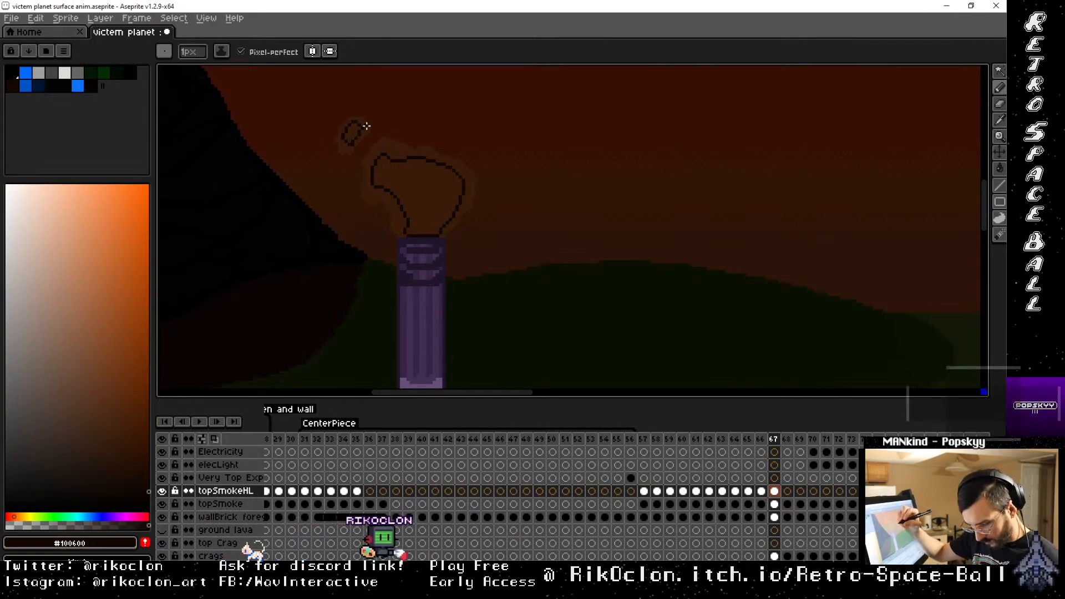
key("g")
left_click(388, 172)
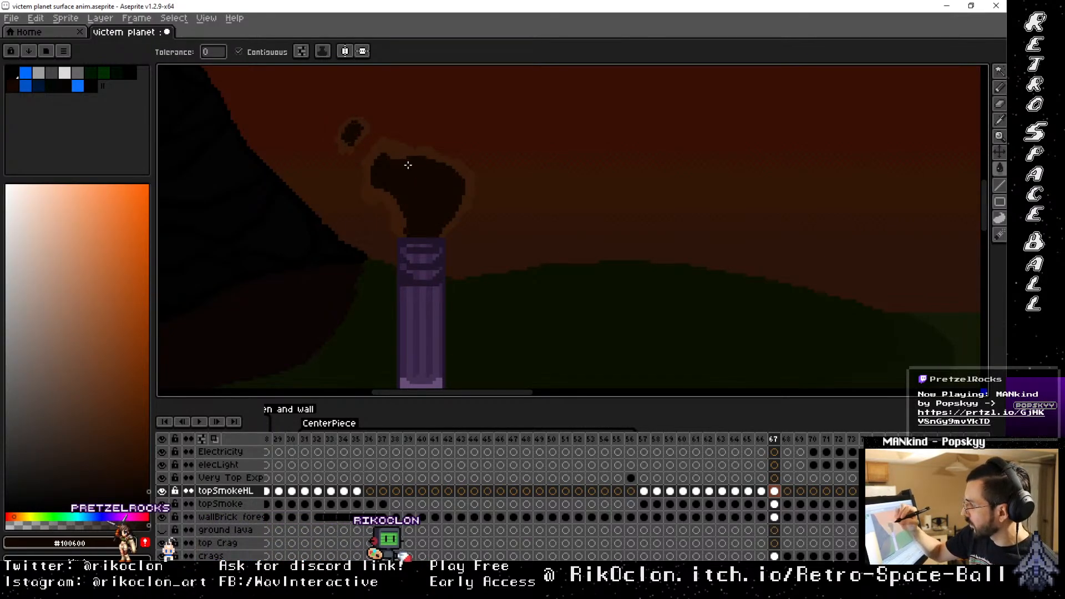
Outline and fill the inner shading of the smoke plume and its small detached wisp on frame 68 with #100600
key("Right")
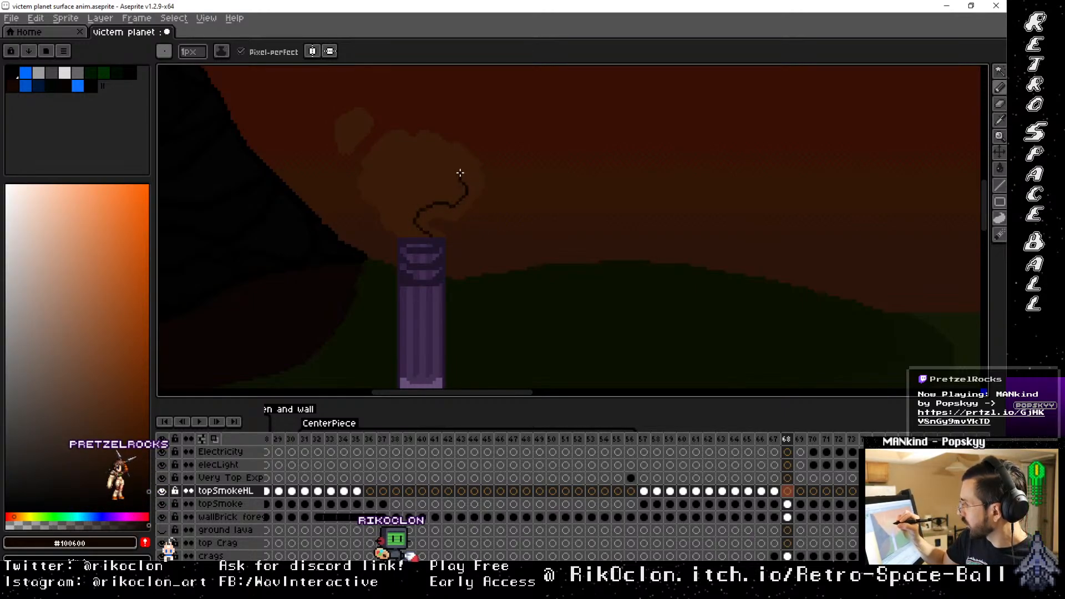
mouse_move(460, 173)
left_mouse_down()
mouse_move(433, 152)
mouse_move(389, 149)
mouse_move(381, 172)
mouse_move(396, 213)
left_mouse_up()
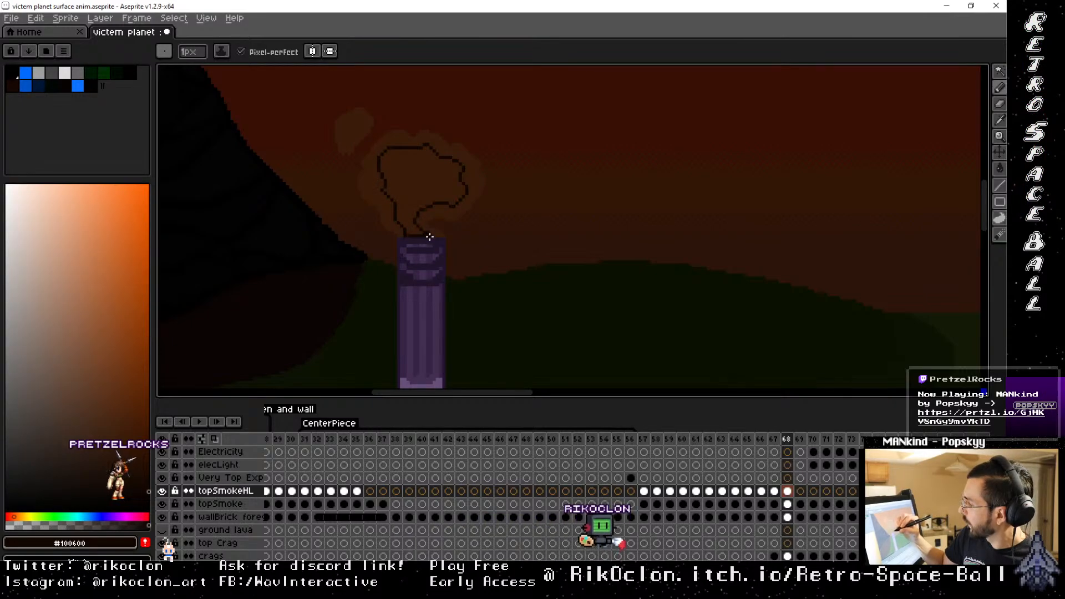
left_click(409, 177)
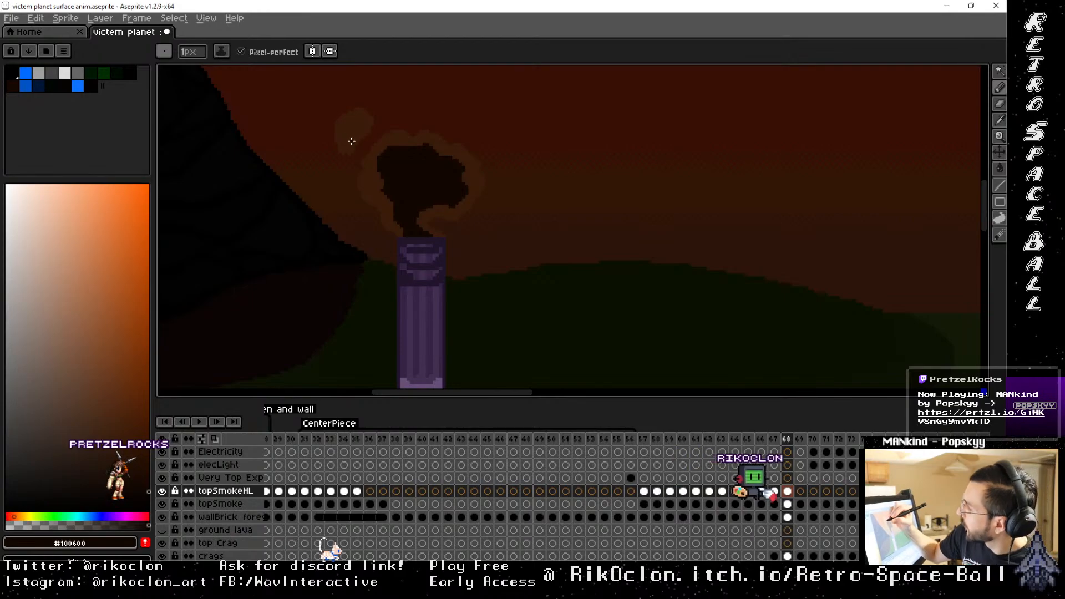
mouse_move(353, 140)
left_mouse_down()
mouse_move(342, 136)
mouse_move(348, 121)
left_mouse_up()
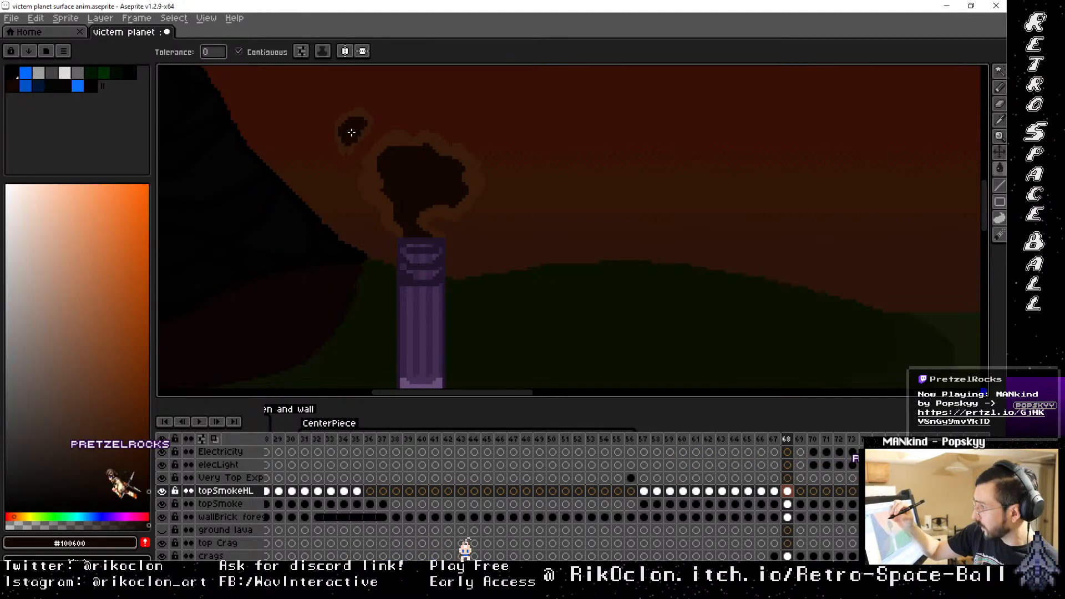
Pencil a small dark patch into the low puff at the tower's mouth on topSmokeHL frame 69
key("b")
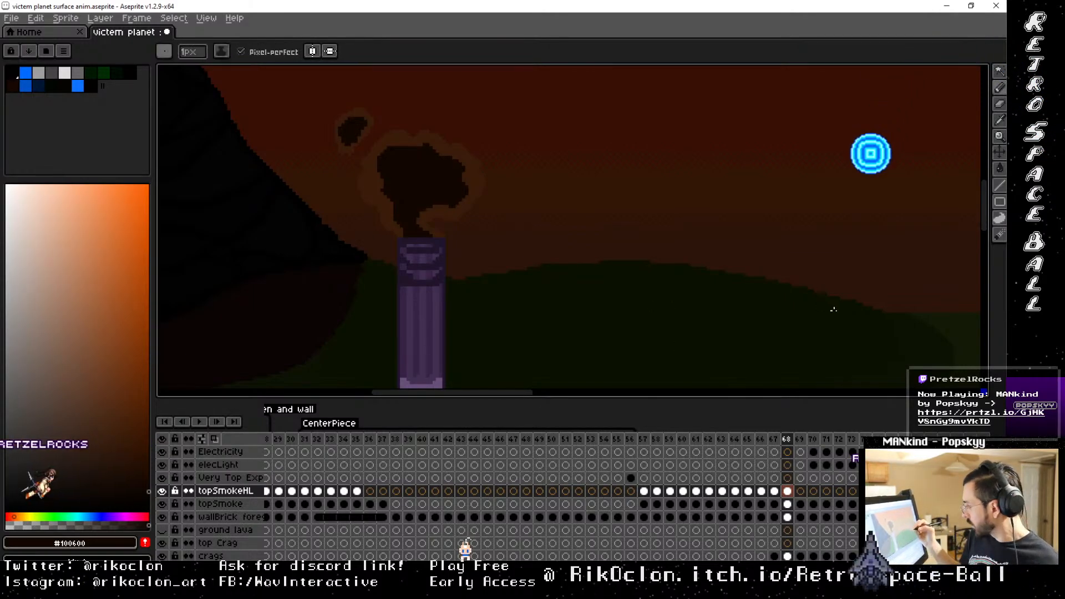
left_click(801, 439)
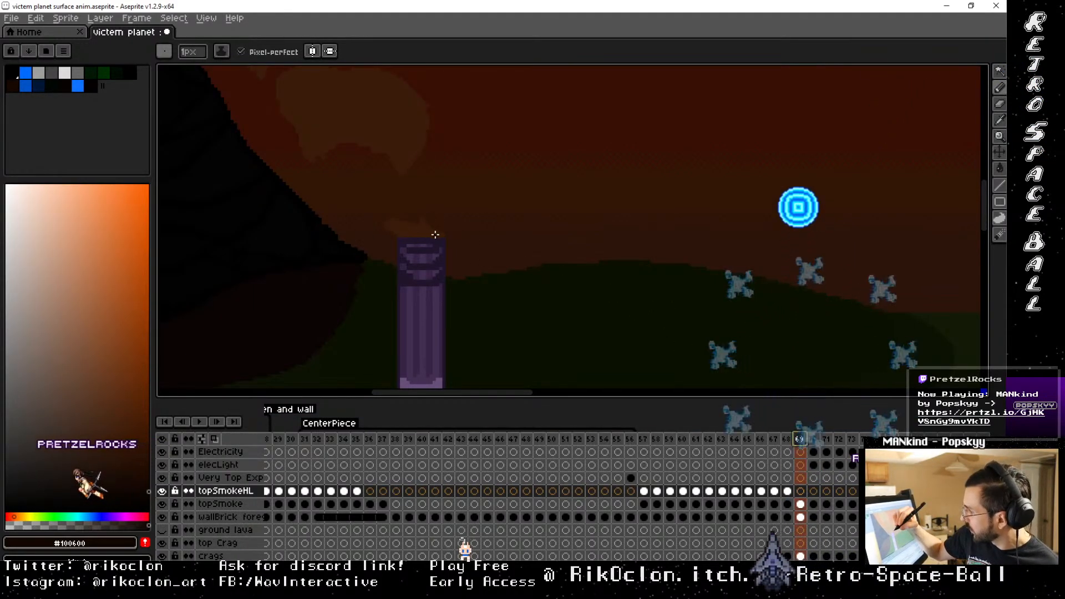
mouse_move(410, 229)
left_mouse_down()
mouse_move(398, 230)
mouse_move(430, 232)
left_mouse_up()
Outline the inner shading of the drifting smoke cloud and its small wisp on frame 69 and fill both with #100600
key("space")
left_click_drag(402, 147, 432, 247)
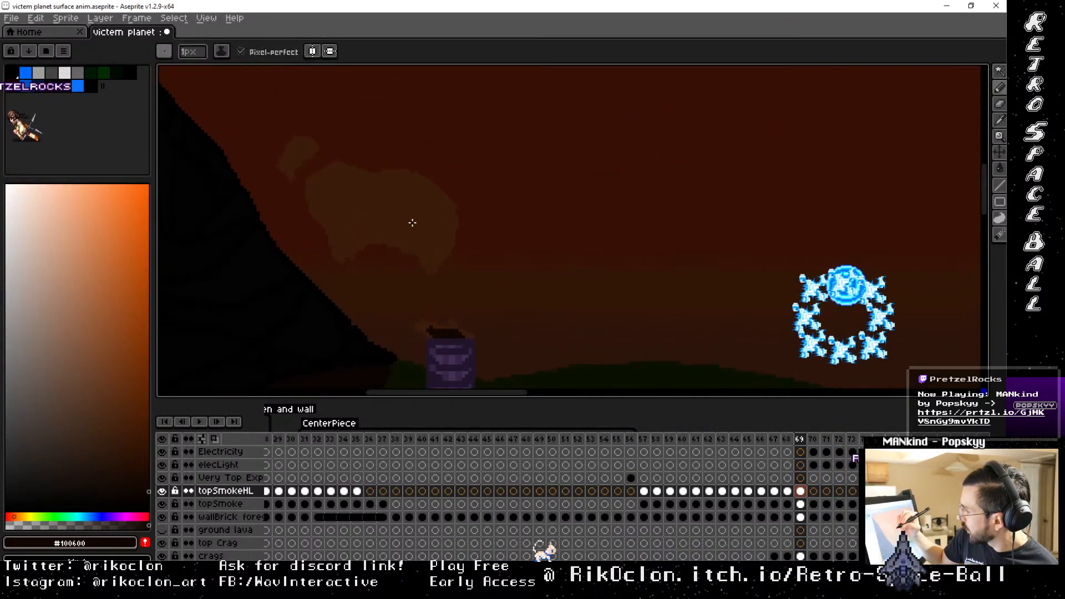
mouse_move(353, 242)
left_mouse_down()
mouse_move(340, 245)
mouse_move(323, 215)
mouse_move(324, 179)
mouse_move(371, 174)
mouse_move(421, 192)
left_mouse_up()
key("ctrl+z")
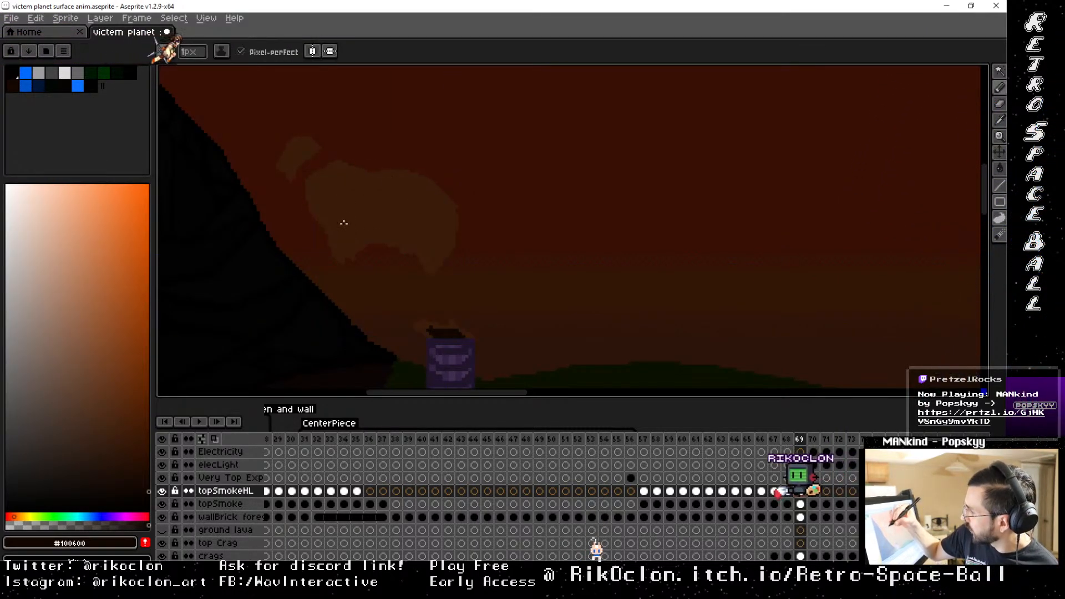
mouse_move(352, 241)
left_mouse_down()
mouse_move(328, 216)
mouse_move(331, 174)
mouse_move(418, 190)
mouse_move(443, 219)
mouse_move(434, 254)
mouse_move(397, 231)
mouse_move(357, 235)
left_mouse_up()
mouse_move(292, 168)
left_mouse_down()
mouse_move(299, 146)
mouse_move(304, 155)
mouse_move(288, 161)
left_mouse_up()
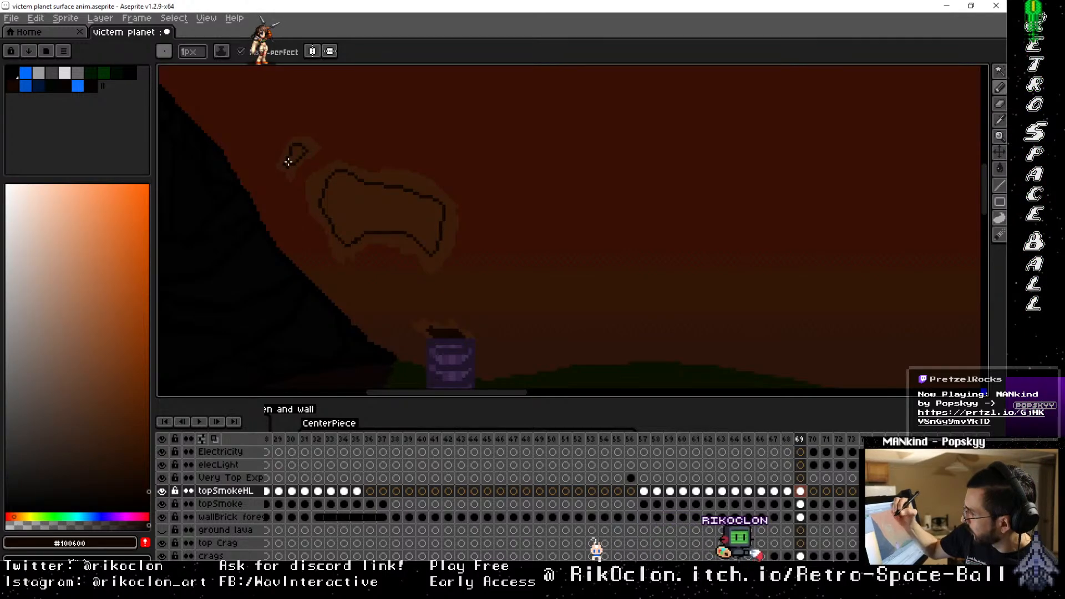
key("g")
left_click(427, 209)
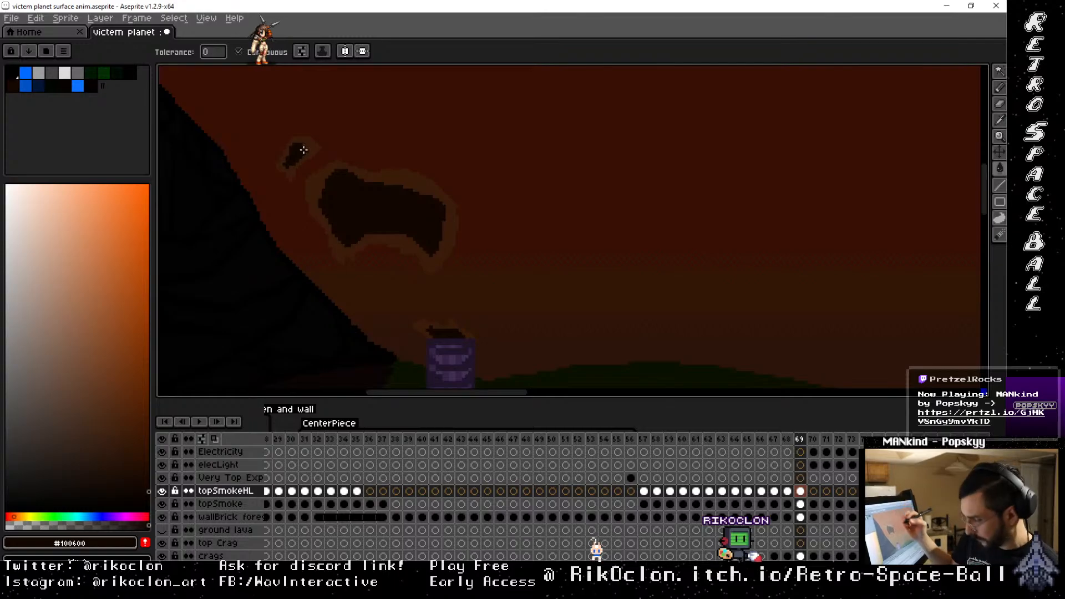
Outline the inner shading of the small smoke puff on top of the tower on frame 70
key("period")
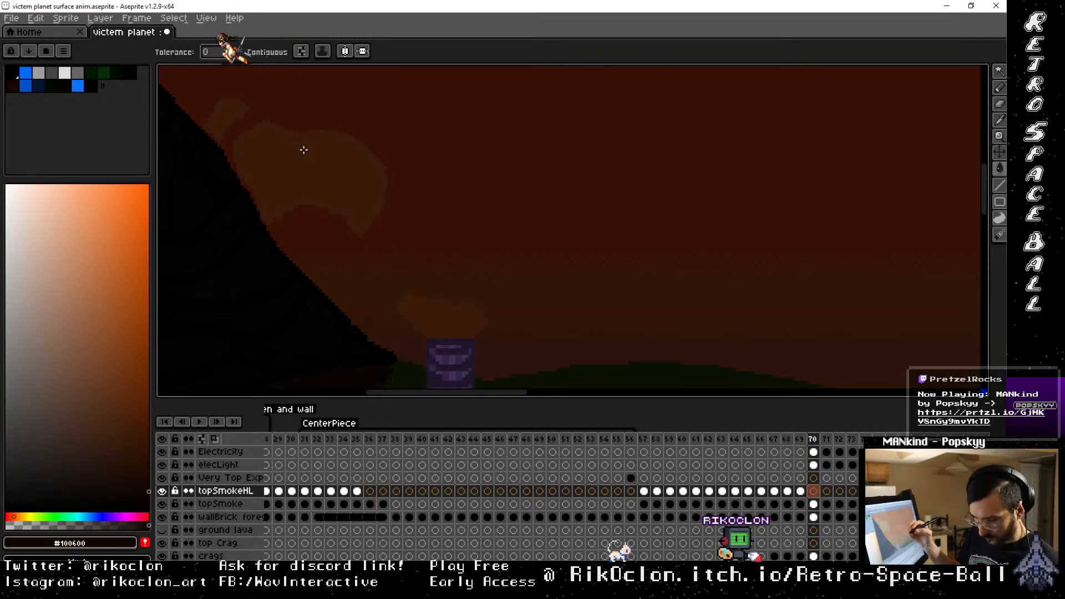
key("b")
mouse_move(471, 333)
left_mouse_down()
mouse_move(473, 312)
mouse_move(412, 313)
mouse_move(434, 337)
mouse_move(470, 334)
left_mouse_up()
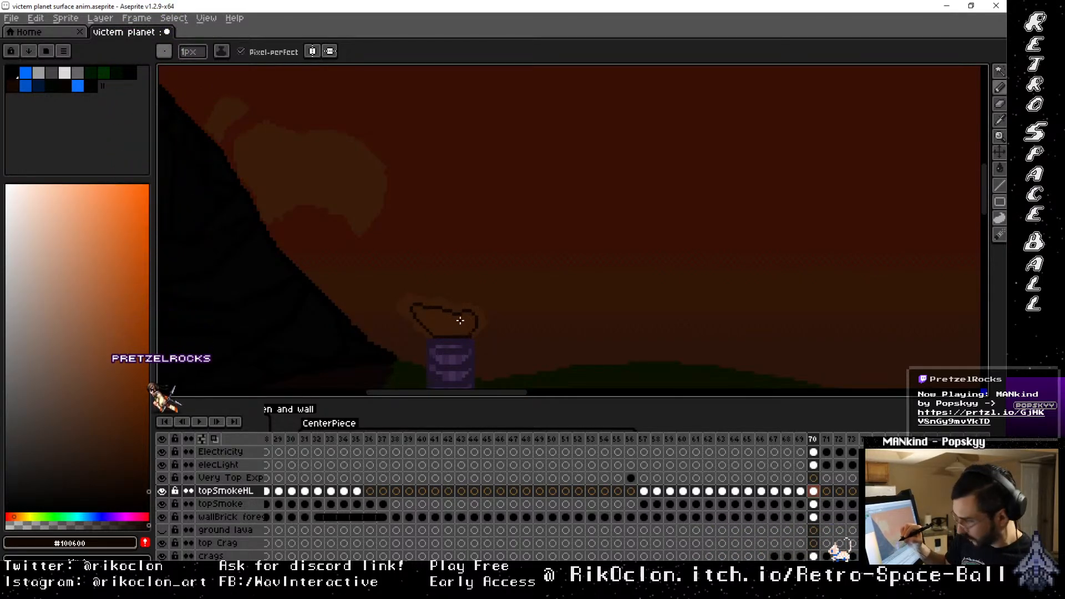
Outline the inner shading of the large drifting cloud on frame 70, rework its upper edge and fill it with #100600
mouse_move(363, 220)
left_mouse_down()
mouse_move(295, 187)
mouse_move(277, 205)
mouse_move(249, 158)
mouse_move(259, 143)
mouse_move(300, 145)
mouse_move(327, 160)
mouse_move(355, 154)
mouse_move(369, 167)
mouse_move(363, 219)
left_mouse_up()
mouse_move(345, 150)
left_mouse_down()
mouse_move(251, 145)
mouse_move(263, 135)
mouse_move(292, 136)
left_mouse_up()
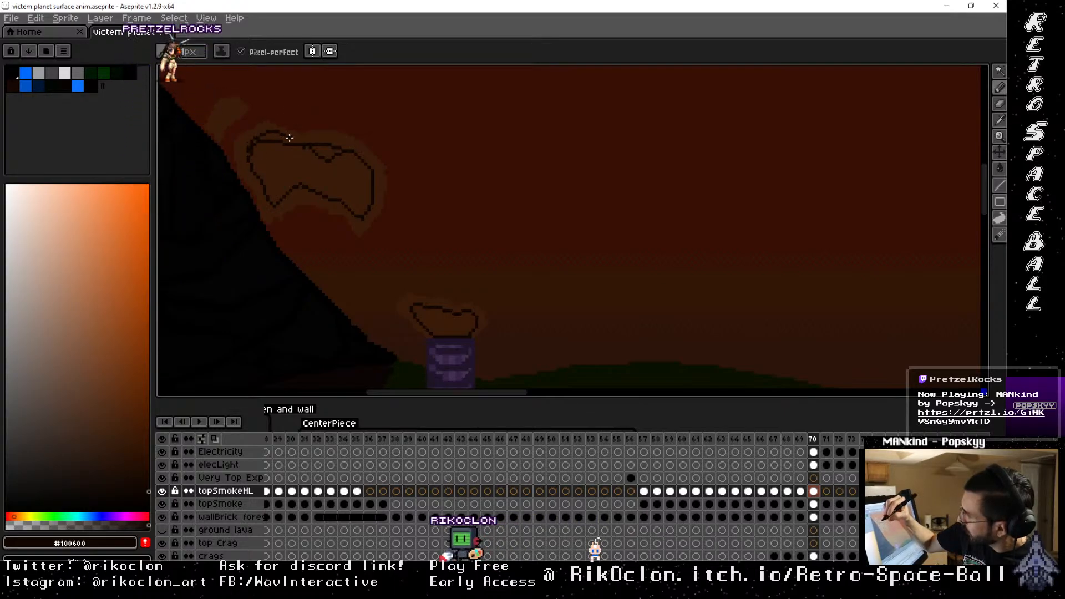
key("g")
left_click(332, 170)
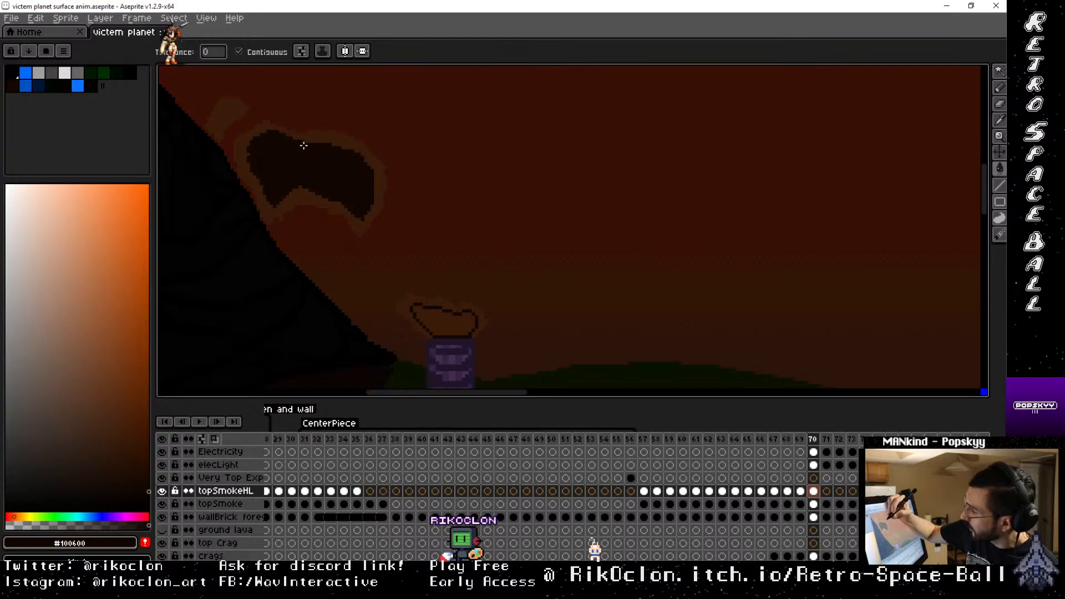
Round out the drifting cloud's dark shape with the Pencil and shade the small wisp beside the mountain on frame 70
key("b")
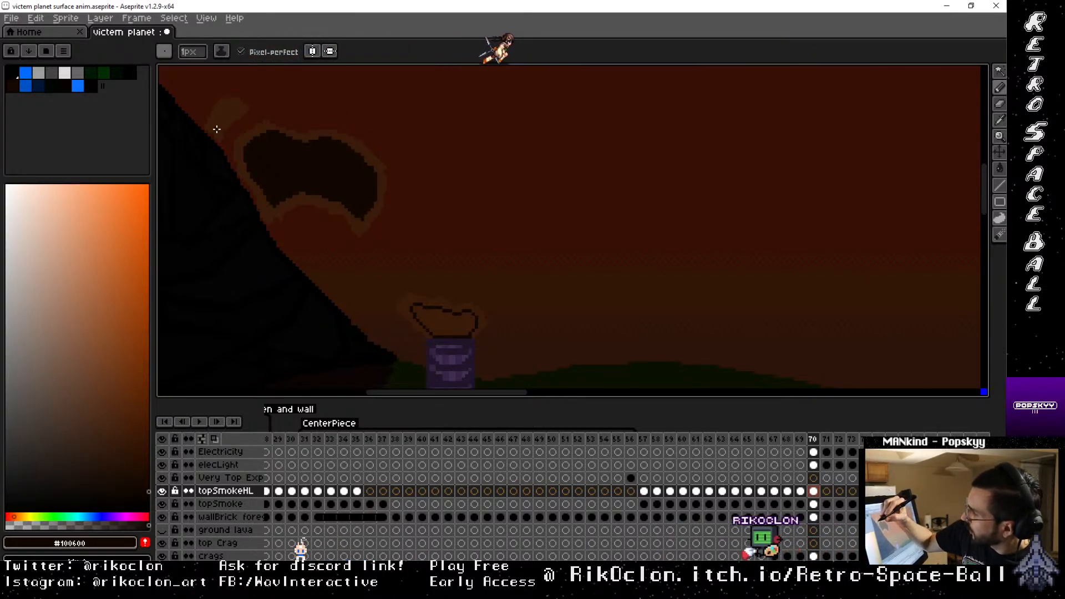
left_click_drag(216, 131, 218, 114)
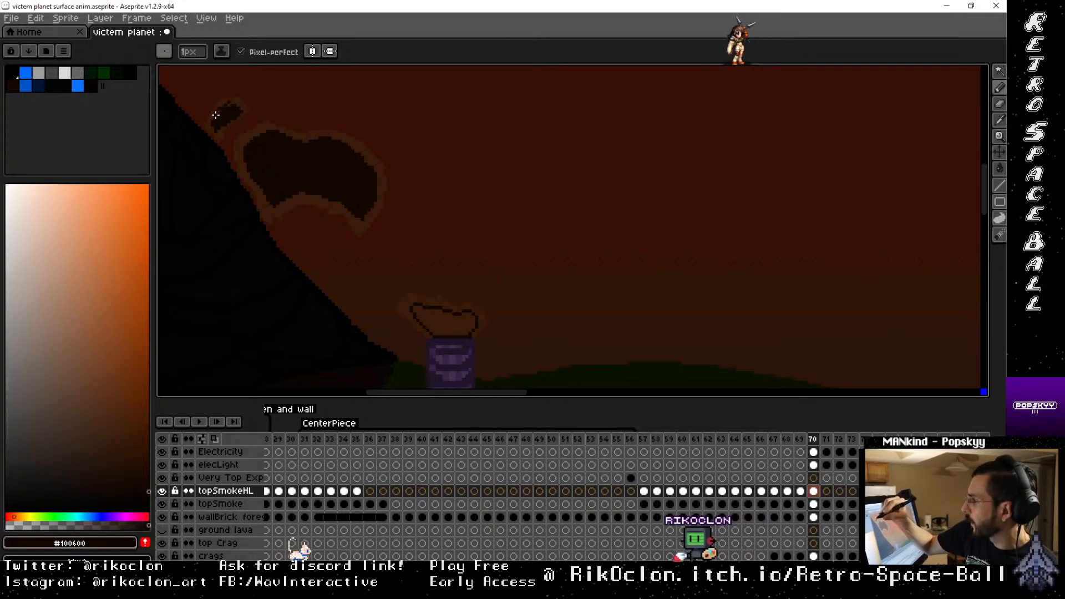
left_click_drag(215, 115, 231, 102)
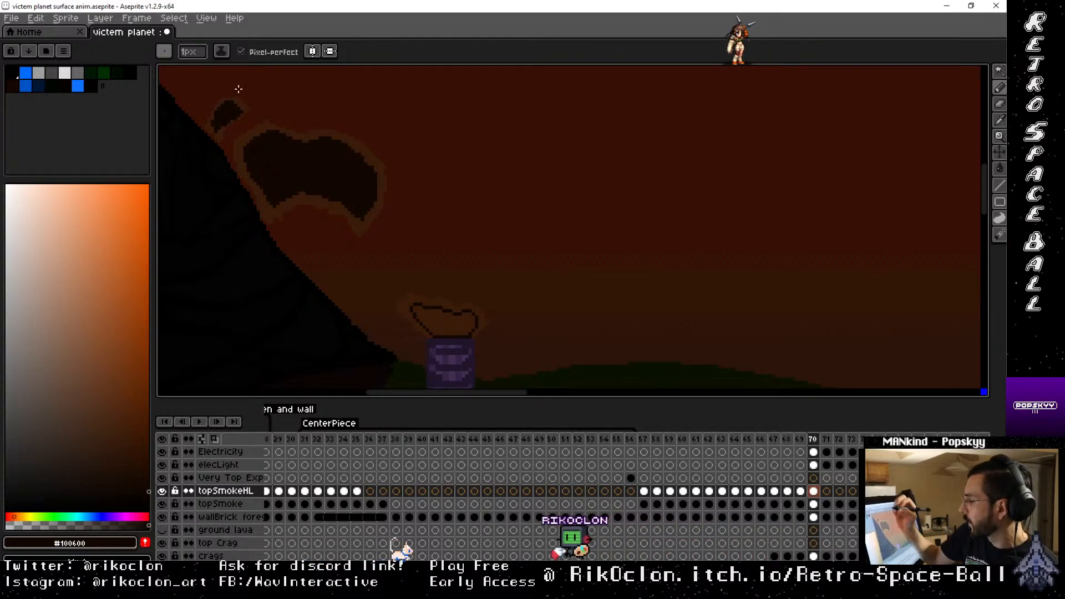
Fill the outlined puff on top of the tower on frame 70 with #100600
left_click_drag(467, 166, 501, 92)
key("g")
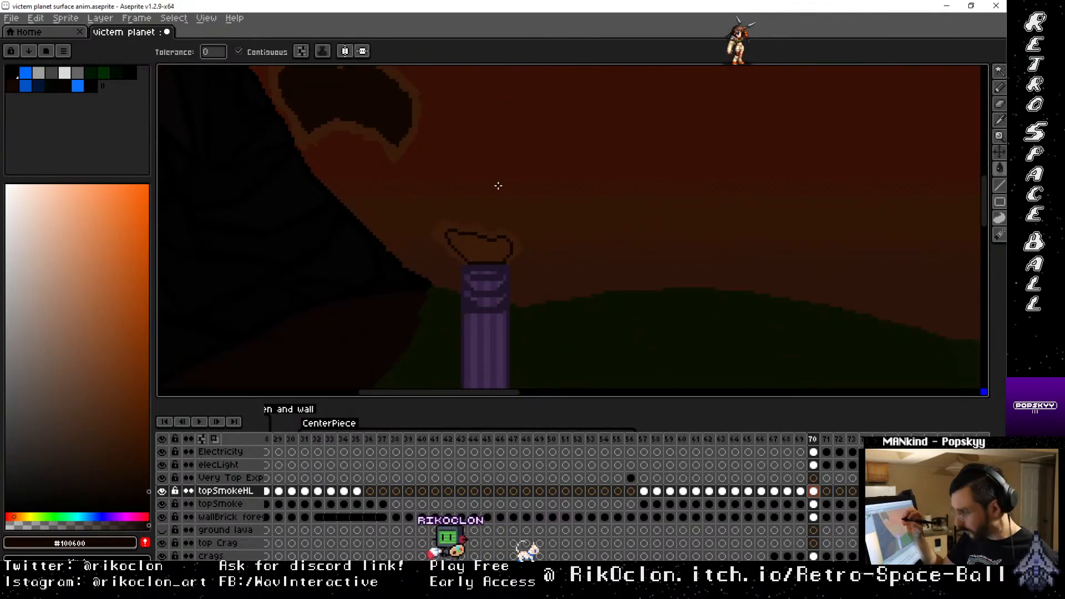
left_click(502, 241)
Outline the inner shading of the tower's puff and of the drifting cloud on frame 71, redrawing the cloud's uneven outline
key("Right")
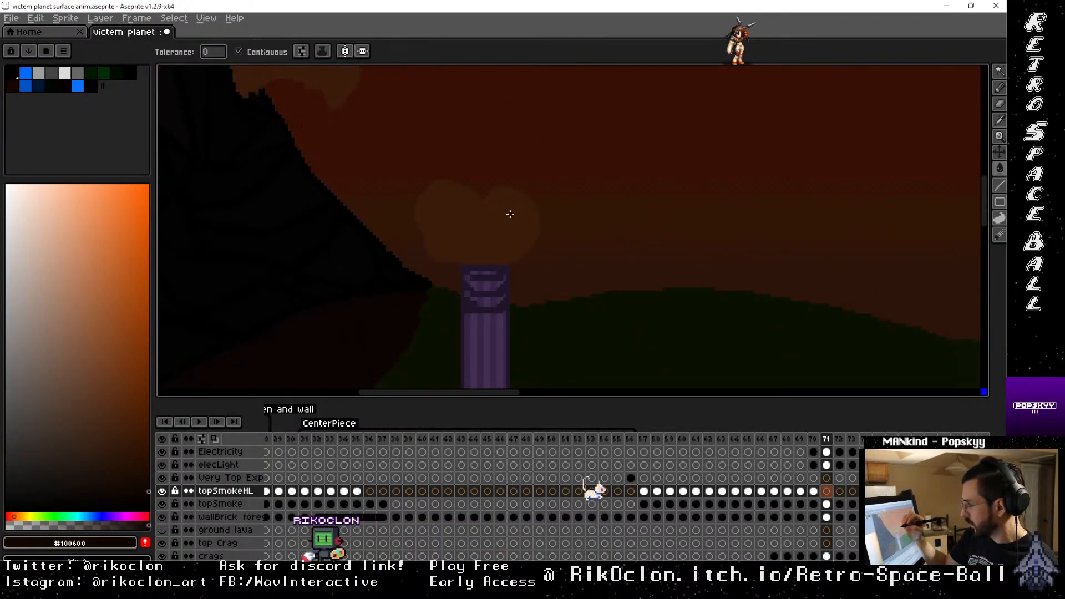
key("b")
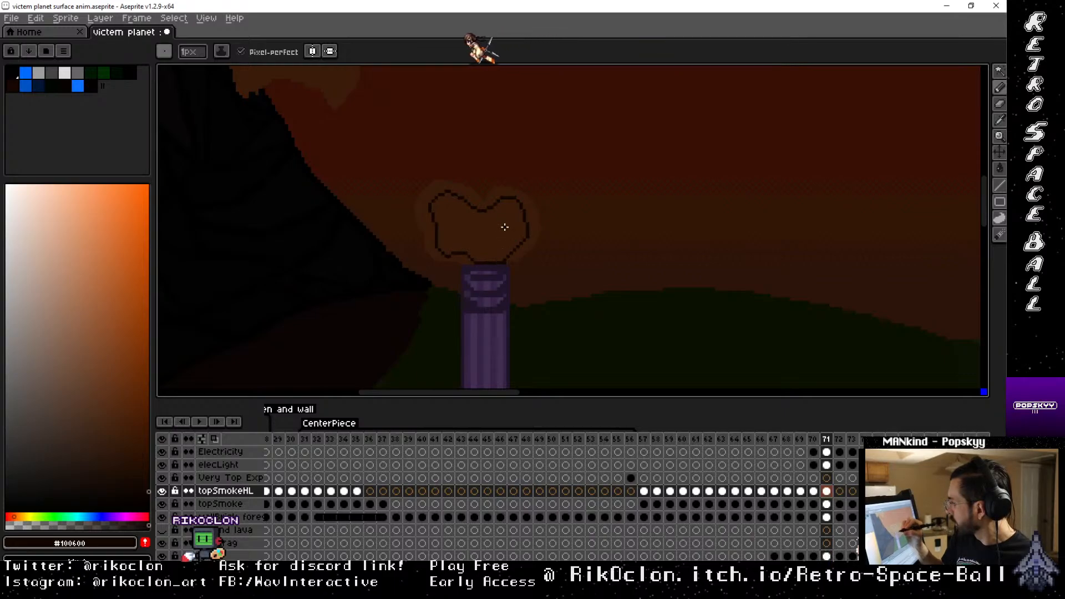
left_click_drag(462, 198, 509, 300)
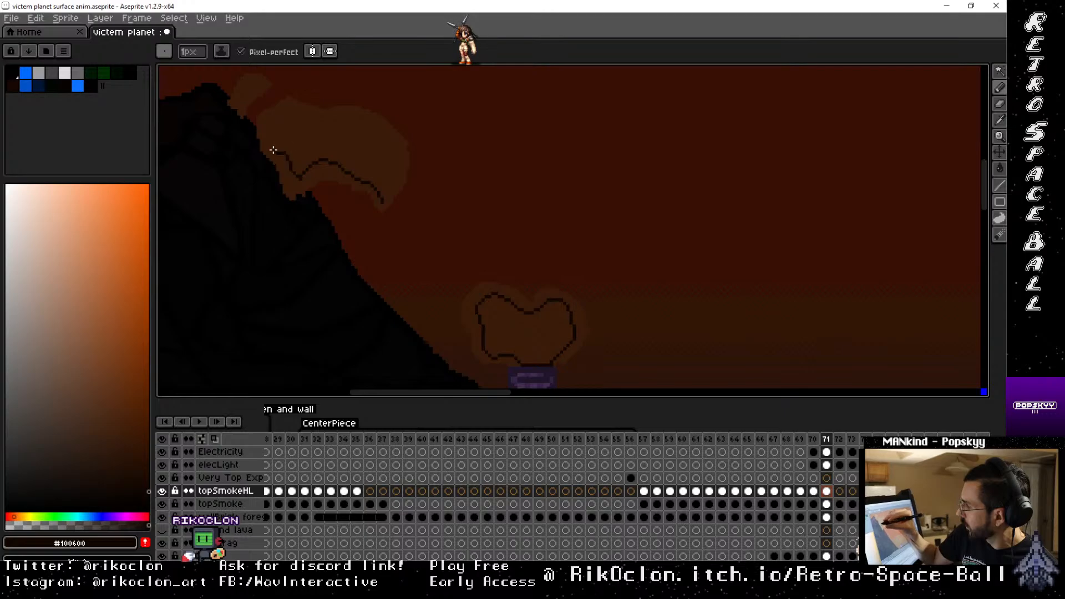
mouse_move(277, 116)
left_mouse_down()
mouse_move(379, 126)
mouse_move(399, 149)
mouse_move(391, 191)
left_mouse_up()
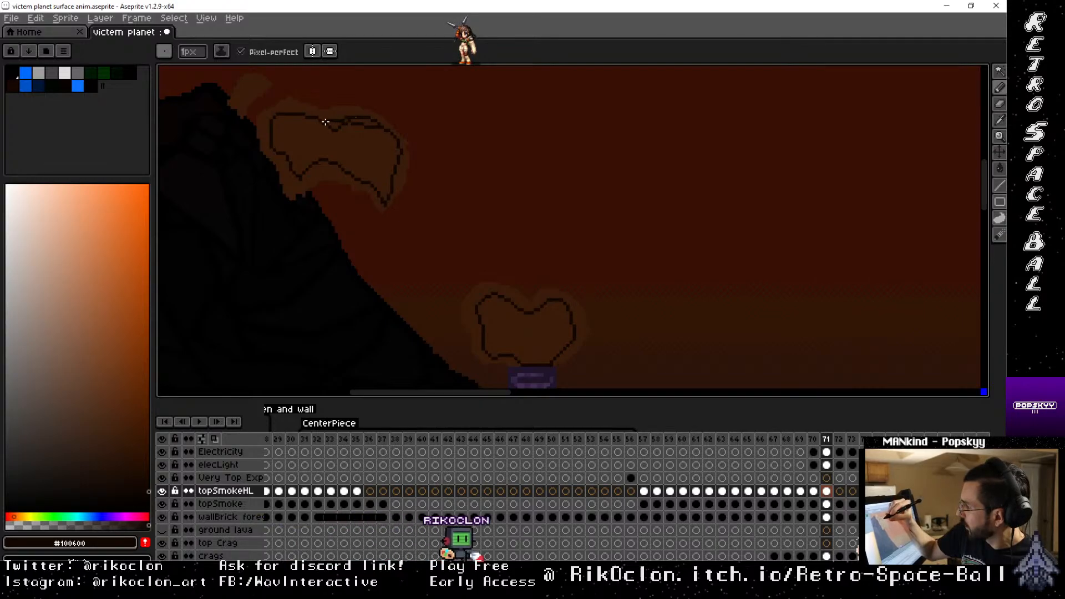
key("ctrl+z")
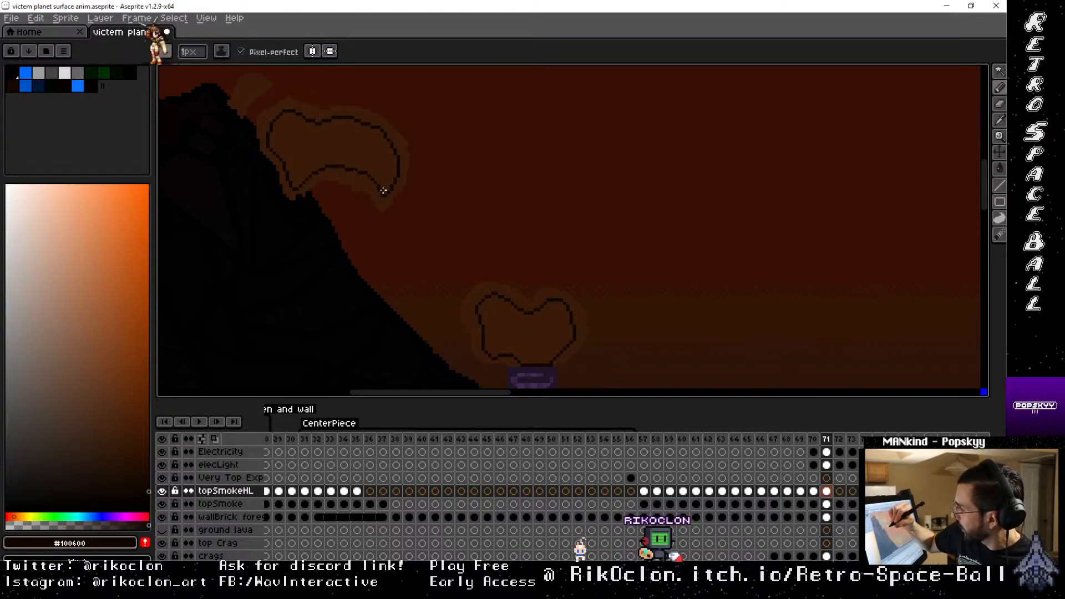
Fill the drifting cloud's outline on frame 71 with #100600 and shade the small wisp at the mountain's peak
key("g")
left_click(358, 146)
mouse_move(361, 138)
left_mouse_down()
mouse_move(340, 198)
mouse_move(345, 187)
left_mouse_up()
key("b")
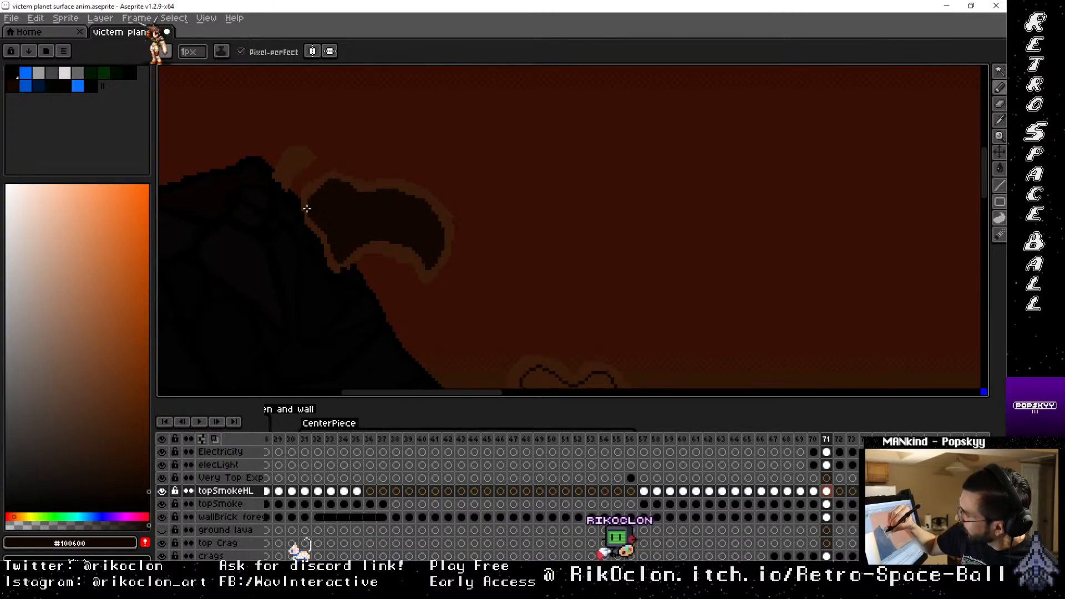
mouse_move(286, 177)
left_mouse_down()
mouse_move(305, 157)
mouse_move(284, 173)
mouse_move(297, 167)
left_mouse_up()
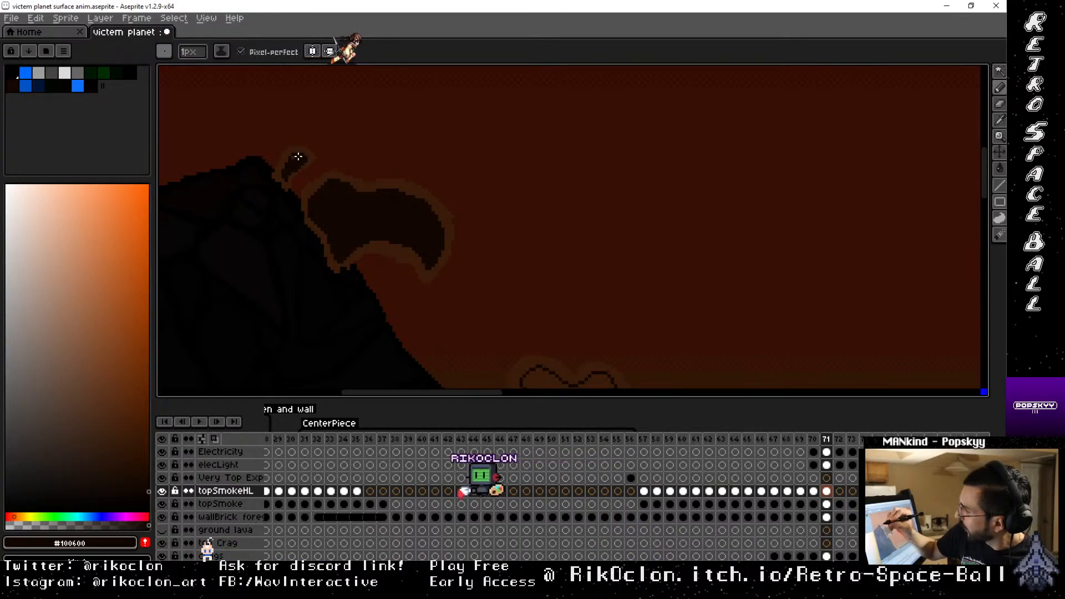
Fill the outlined puff above the tower on frame 71 with #100600
key("h")
left_click_drag(606, 301, 542, 148)
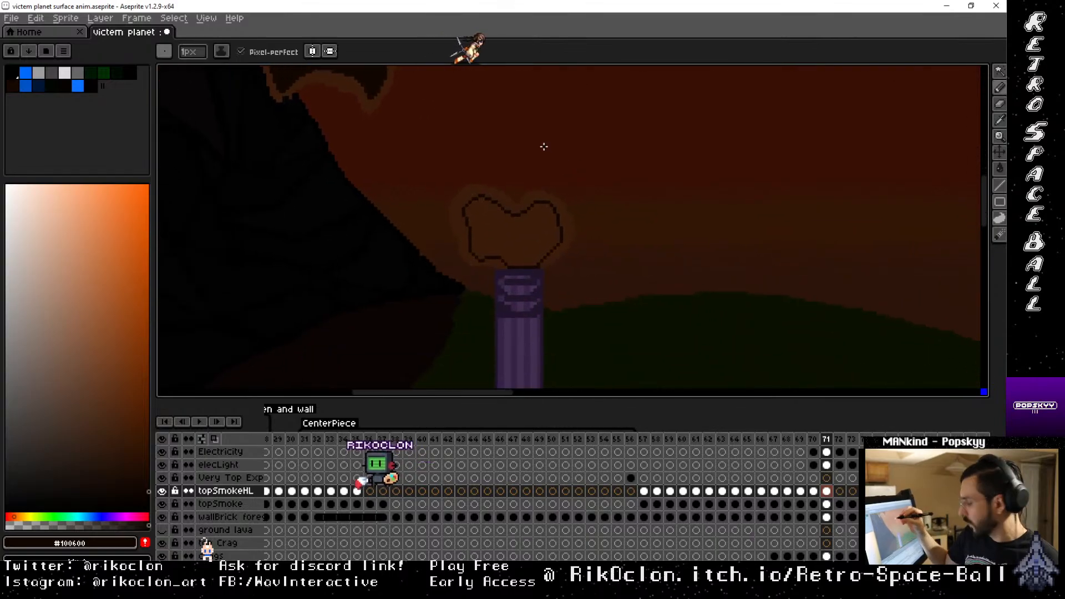
key("g")
left_click(534, 232)
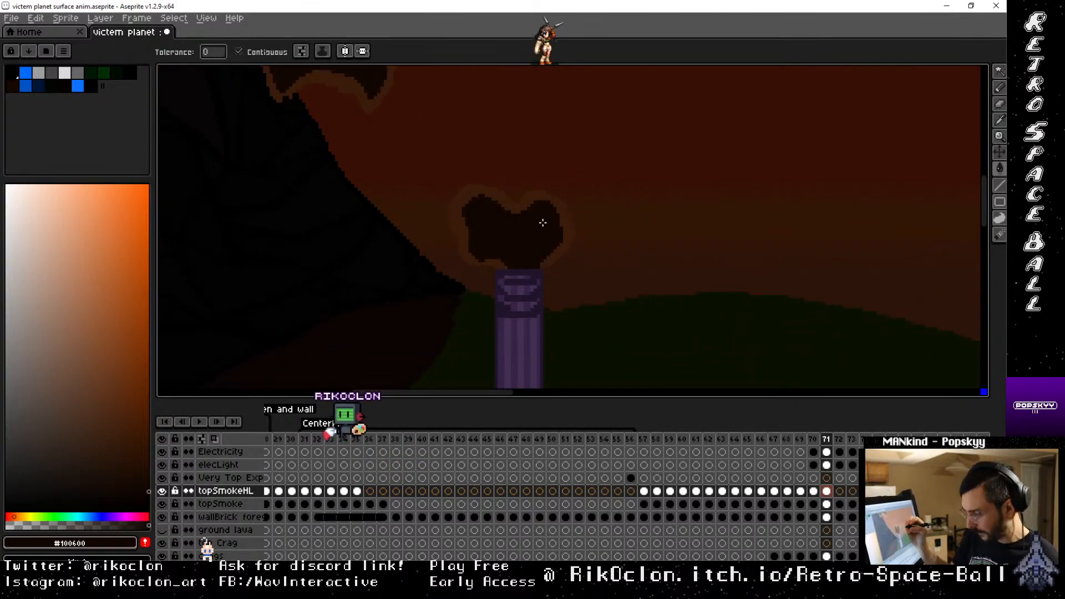
Outline the inner shading of the smoke billowing above the tower on frame 72, curving it around the hollow underneath
key("Right")
key("b")
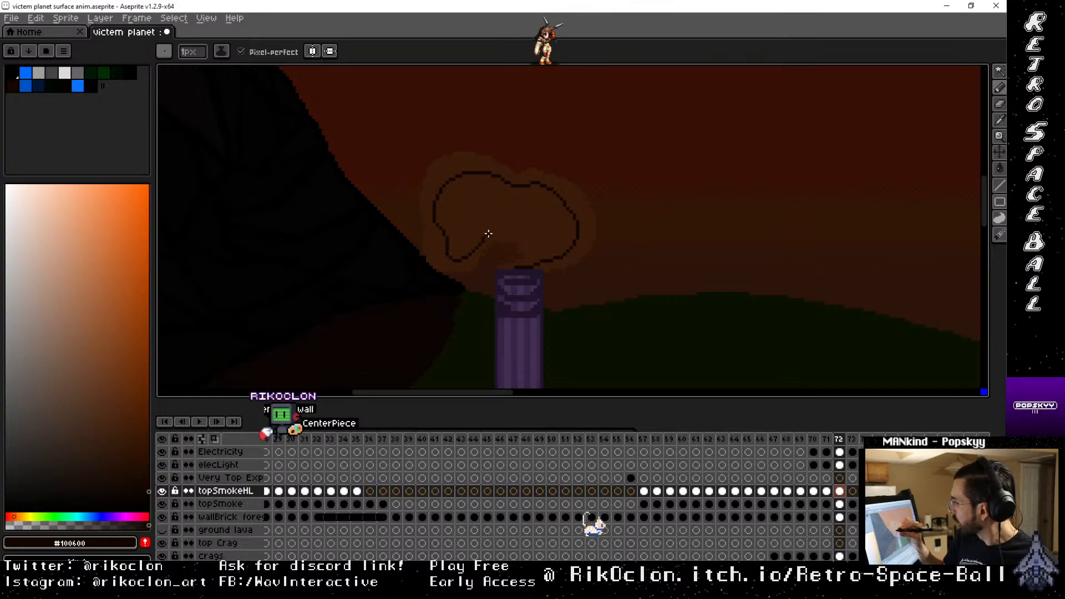
left_click_drag(535, 229, 526, 264)
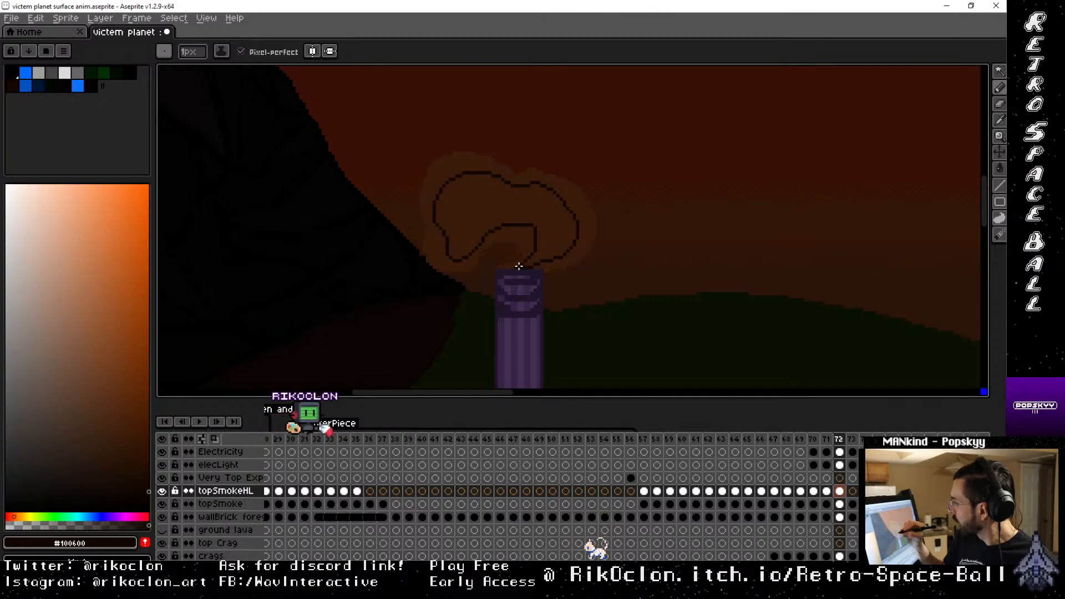
Fill the tower's smoke on frame 72 with #100600, and outline and fill the drifting cloud and its wisp by the mountain
key("g")
left_click(552, 228)
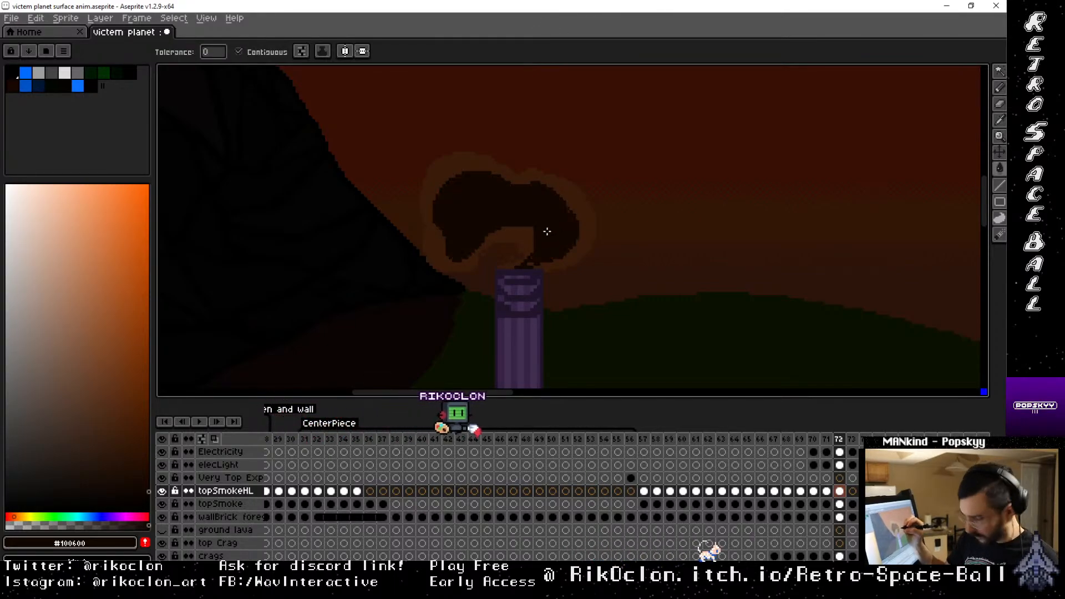
key("space")
left_click_drag(547, 241, 545, 322)
left_click_drag(510, 264, 654, 271)
left_click_drag(507, 197, 608, 250)
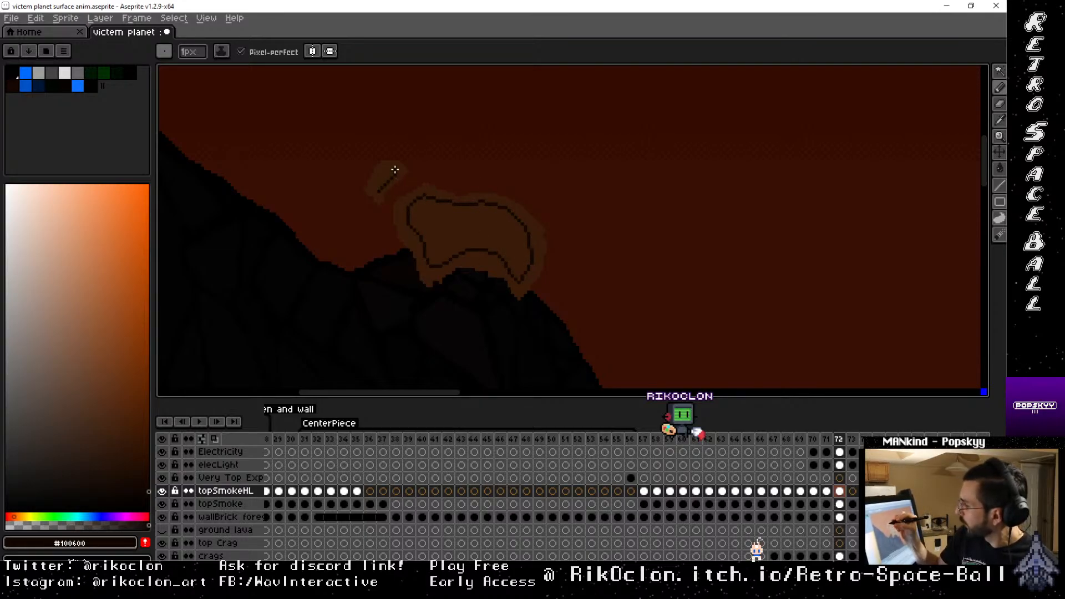
key("g")
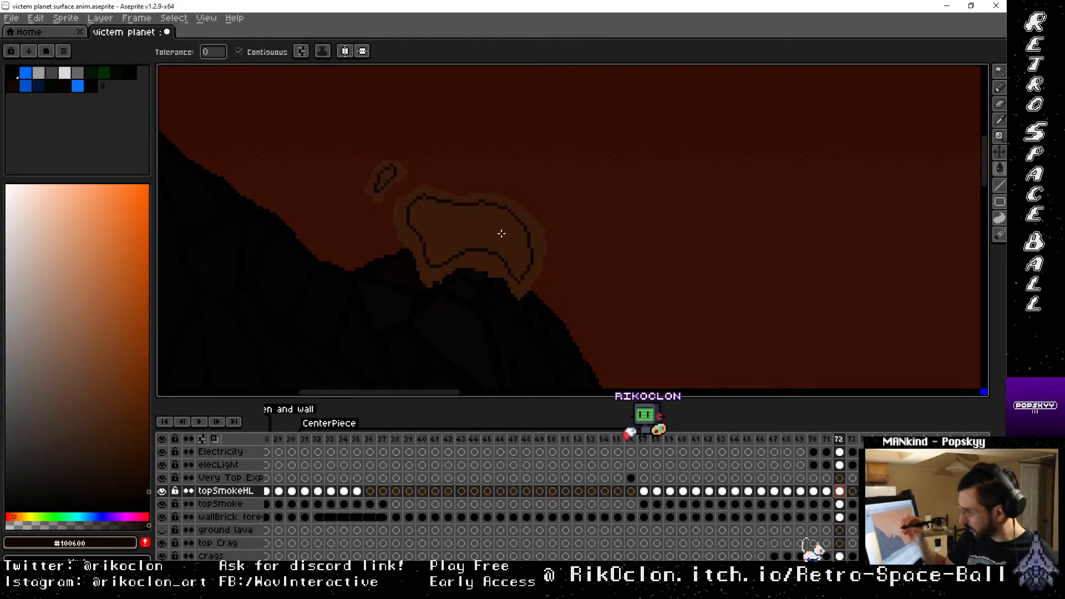
left_click(499, 233)
left_click(383, 177)
On frame 73, shade the smoke at the tower's mouth and outline and fill the large puff billowing above it with #100600
key("Right")
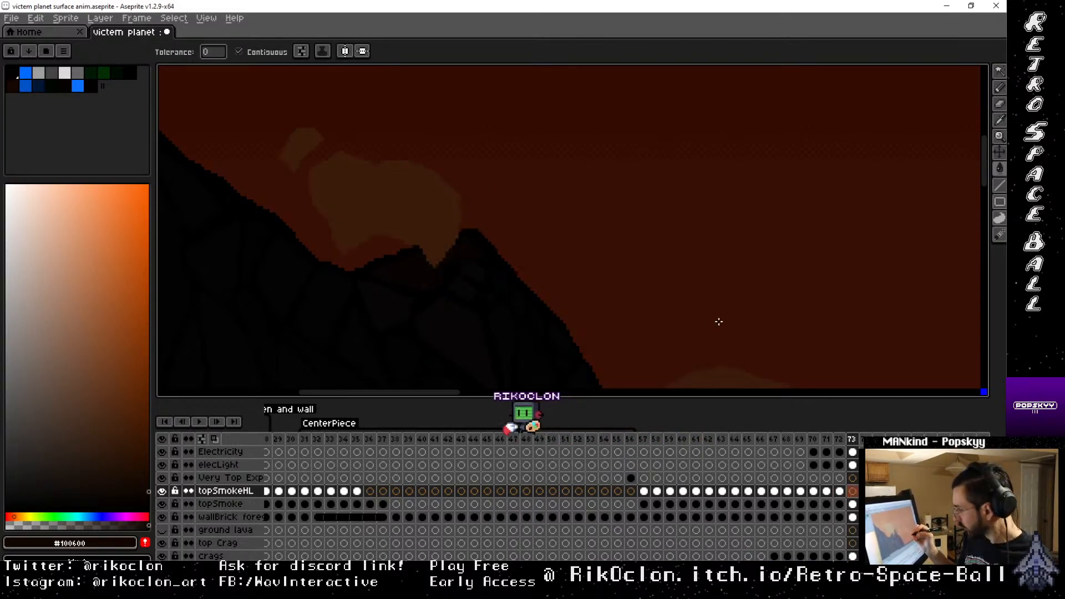
left_click_drag(722, 320, 504, 98)
left_click_drag(566, 239, 566, 197)
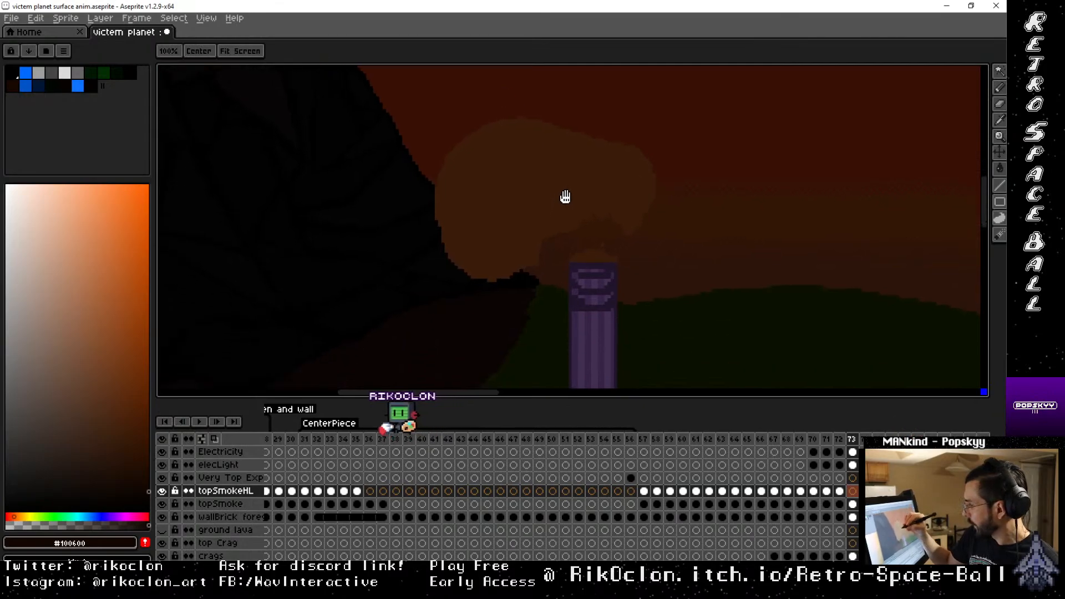
key("b")
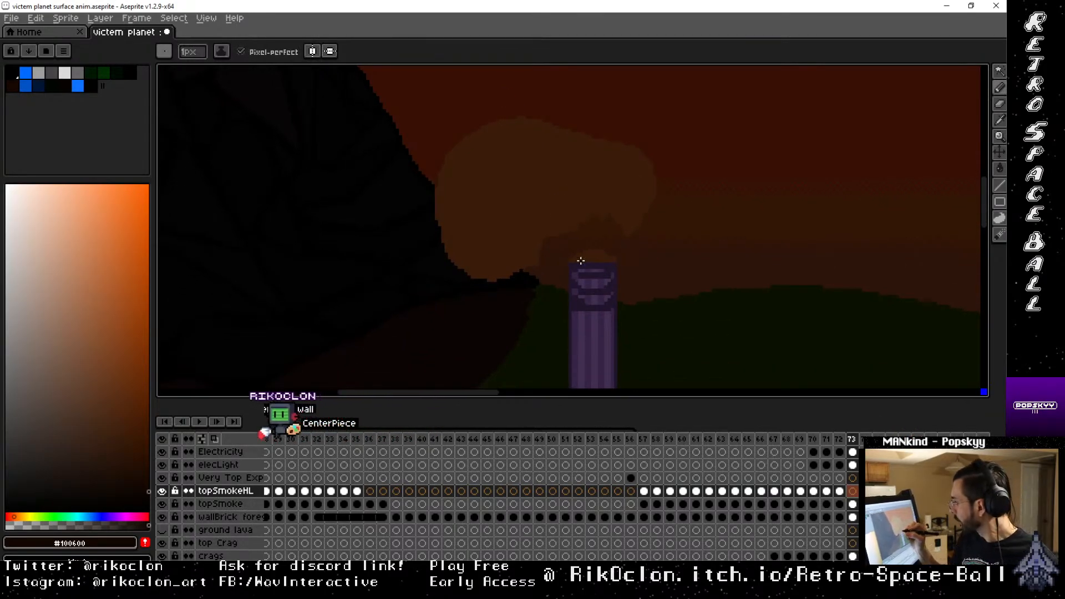
left_click_drag(576, 261, 613, 258)
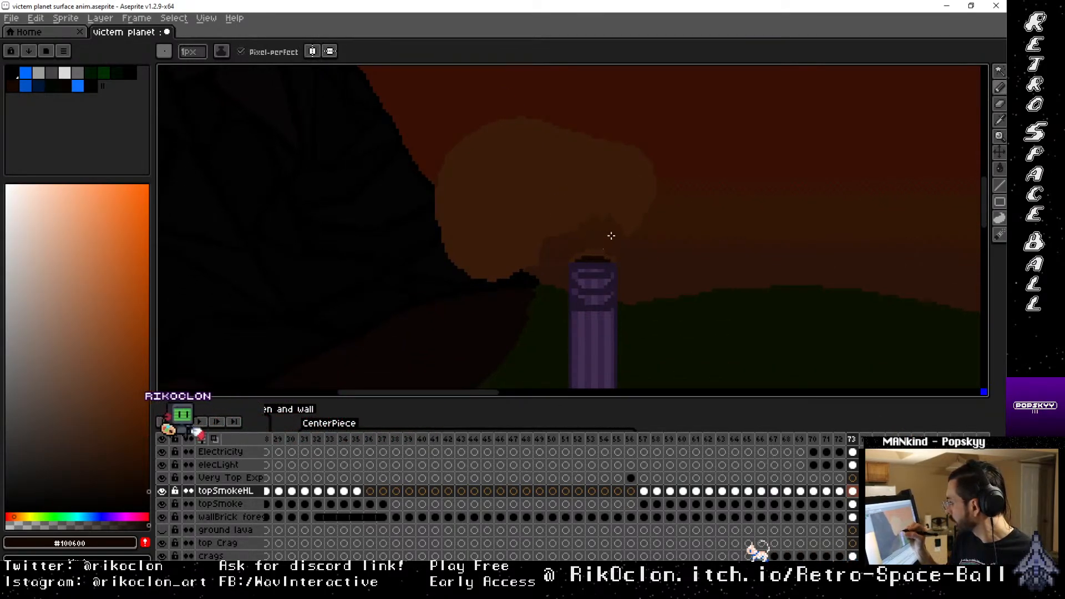
mouse_move(492, 269)
left_mouse_down()
mouse_move(549, 211)
mouse_move(583, 195)
left_mouse_up()
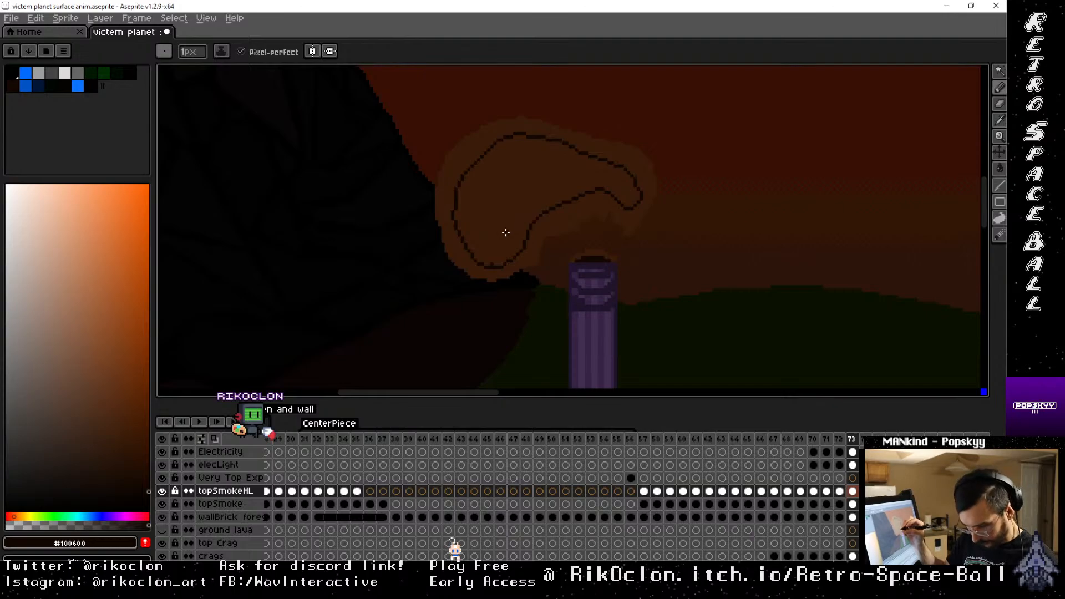
left_click_drag(506, 232, 635, 150)
Outline the inner shading of the drifting cloud and its small wisp on frame 73 and fill both with #100600
key("b")
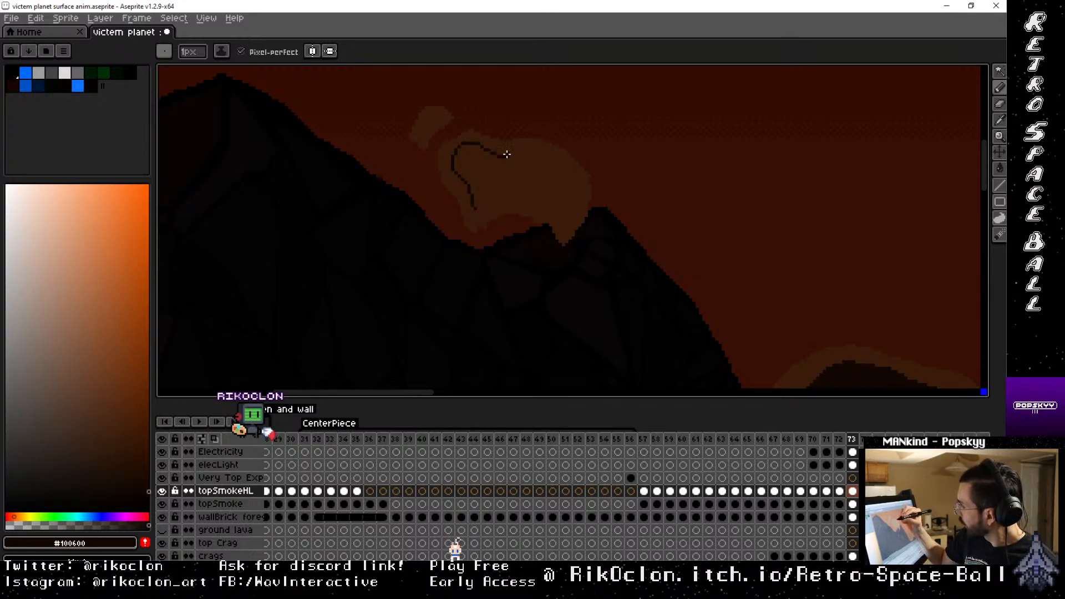
mouse_move(577, 191)
left_mouse_down()
mouse_move(567, 226)
mouse_move(529, 199)
left_mouse_up()
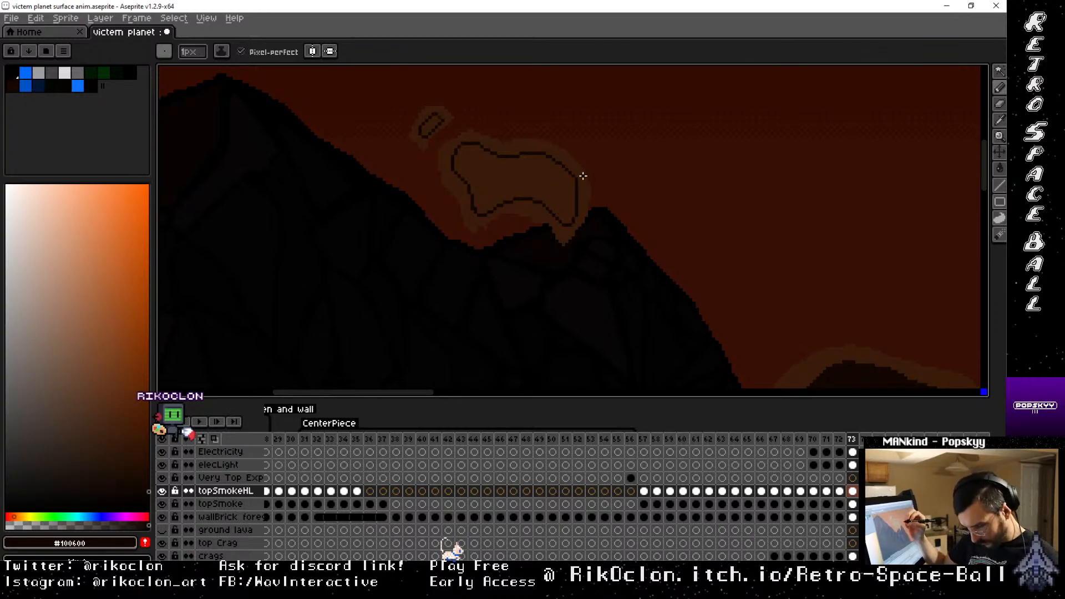
key("g")
left_click(548, 182)
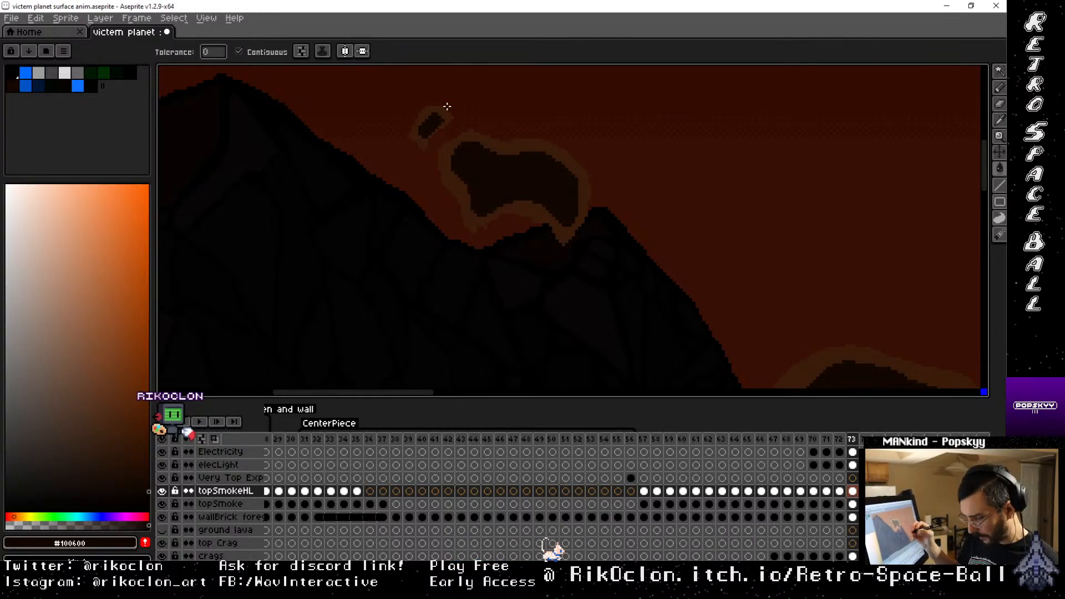
Flip between frames 72, 73 and 74 to compare the drifting cloud's position and shape along the mountain
key("Right")
key("Left")
key("Left")
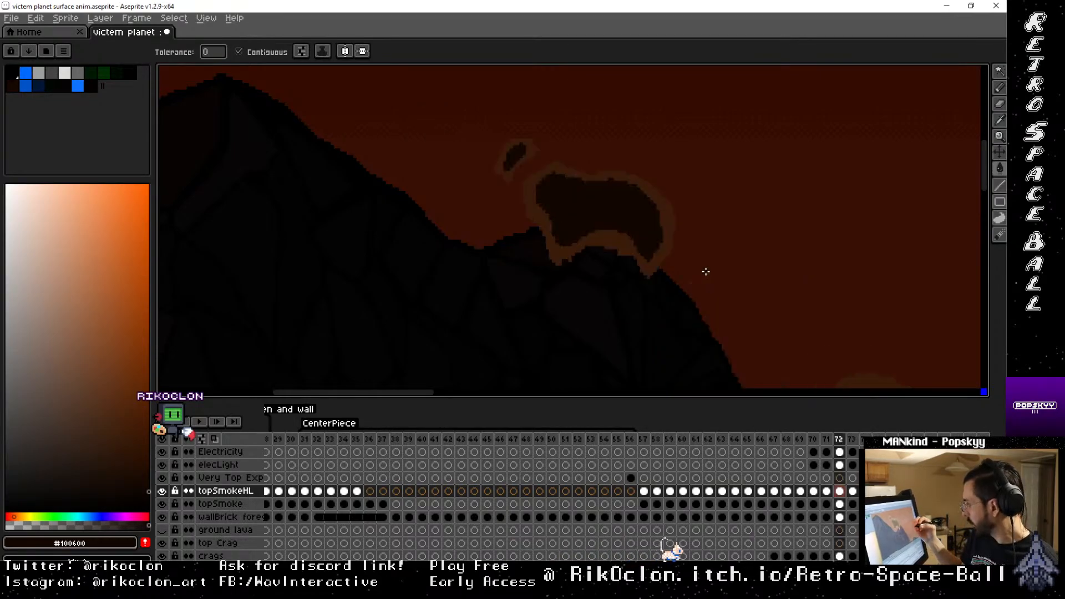
key("Right")
key("Right")
key("Left")
key("Left")
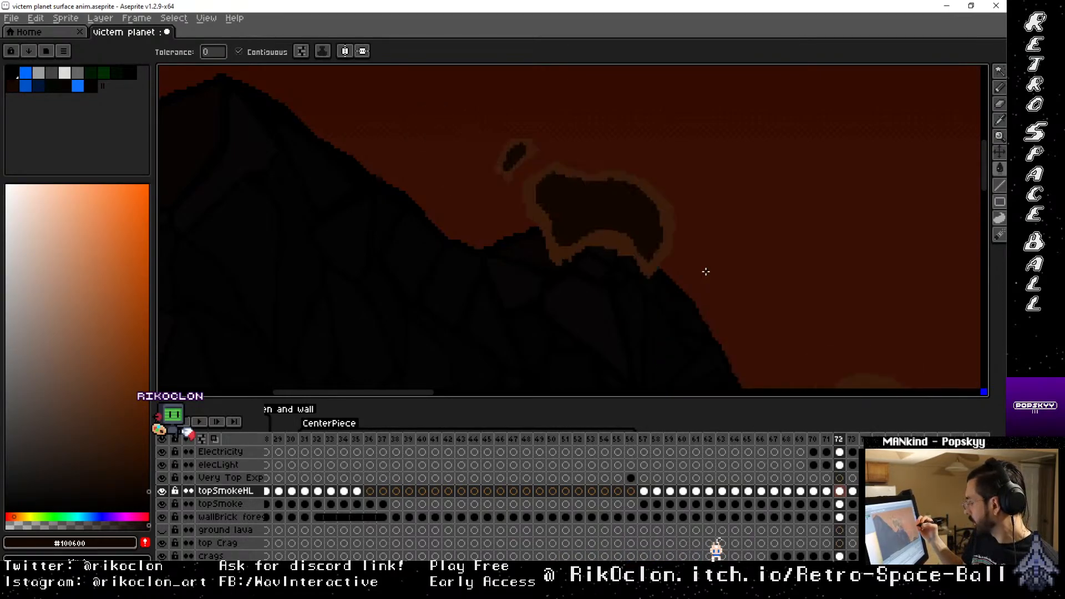
key("Right")
key("Right")
key("Left")
key("Left")
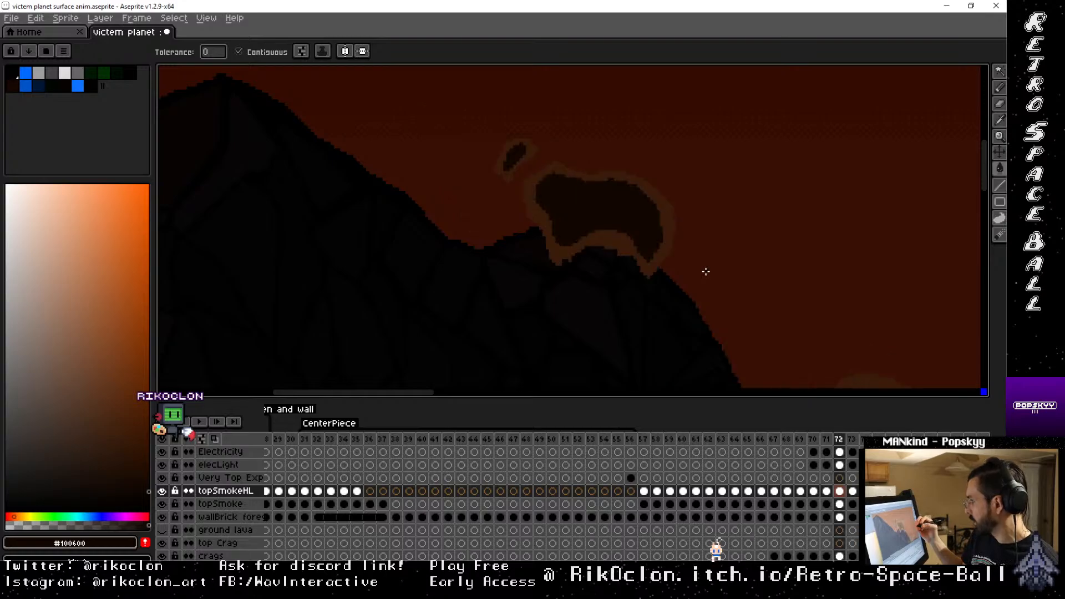
On frame 74 of the topSmoke layer, select the drifting cloud and its wisp and move them up and left along the mountain
key("Right")
key("Right")
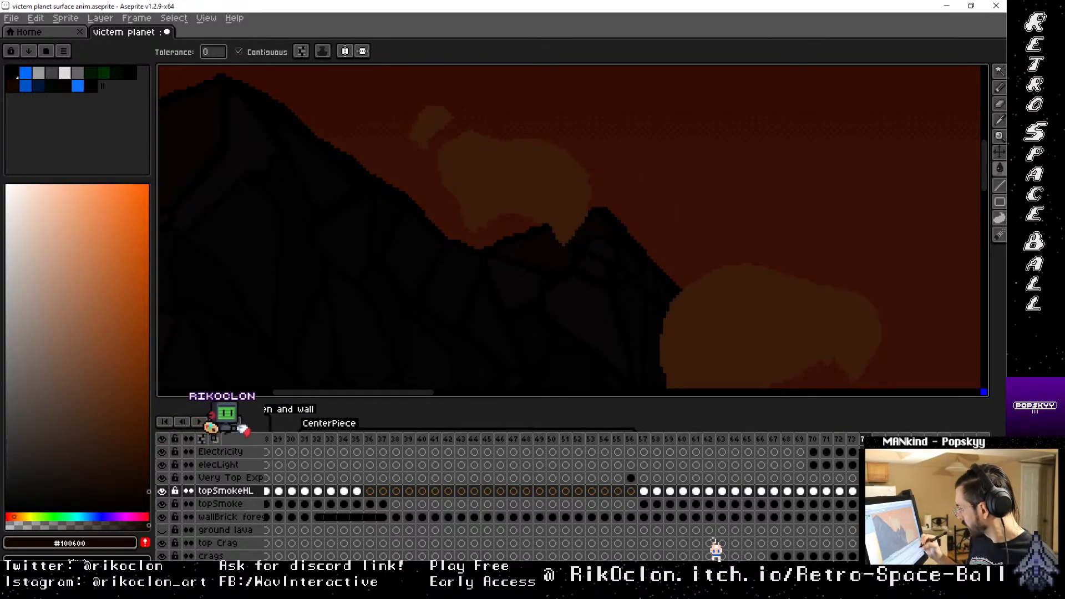
key("Down")
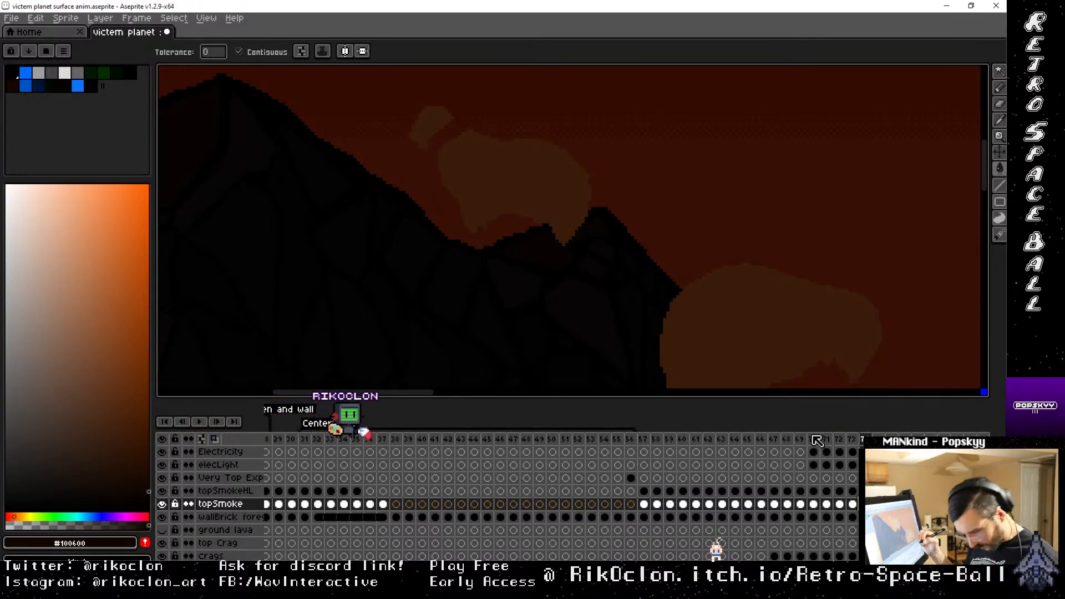
key("w")
left_click(536, 190)
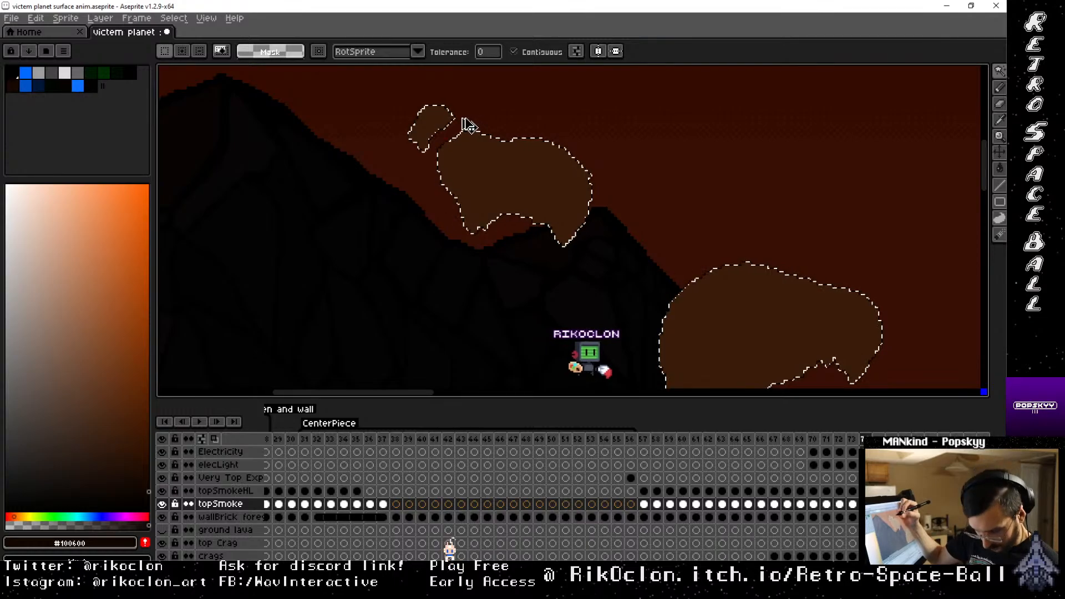
key("ctrl+d")
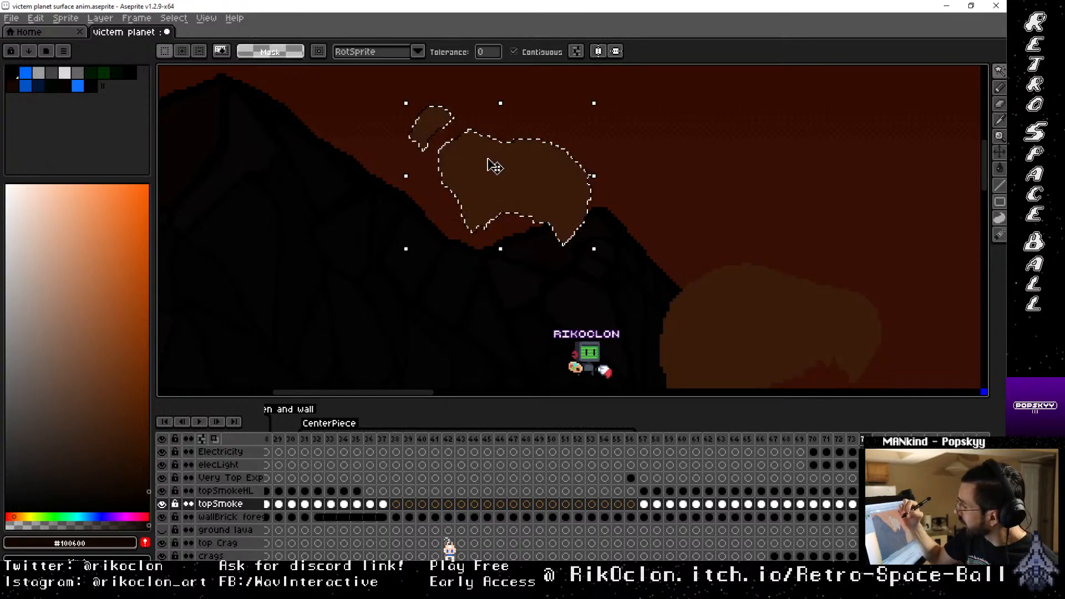
left_click_drag(557, 194, 428, 132)
left_click_drag(504, 213, 646, 342)
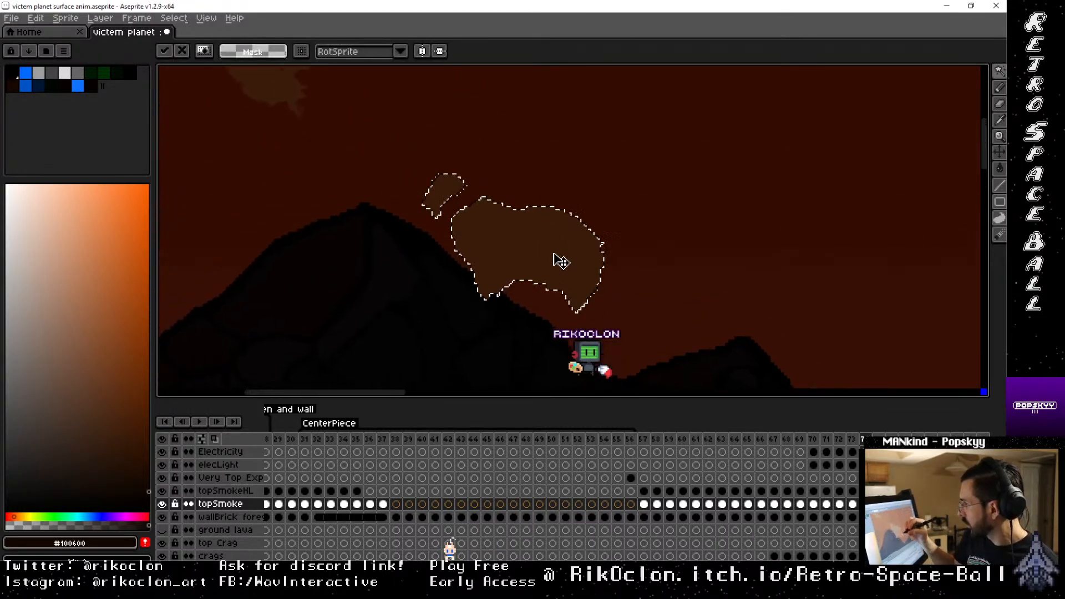
left_click_drag(552, 241, 552, 224)
left_click_drag(739, 257, 820, 347)
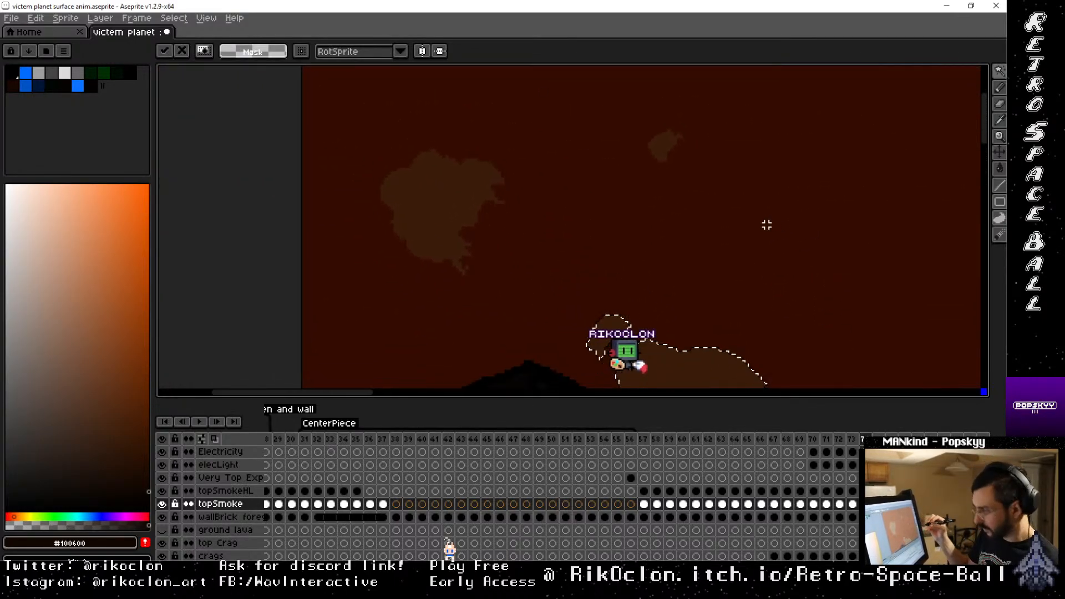
Compare the smoke positions on frames 71 to 74 to check the drift of the clouds in the sky
left_click(852, 439)
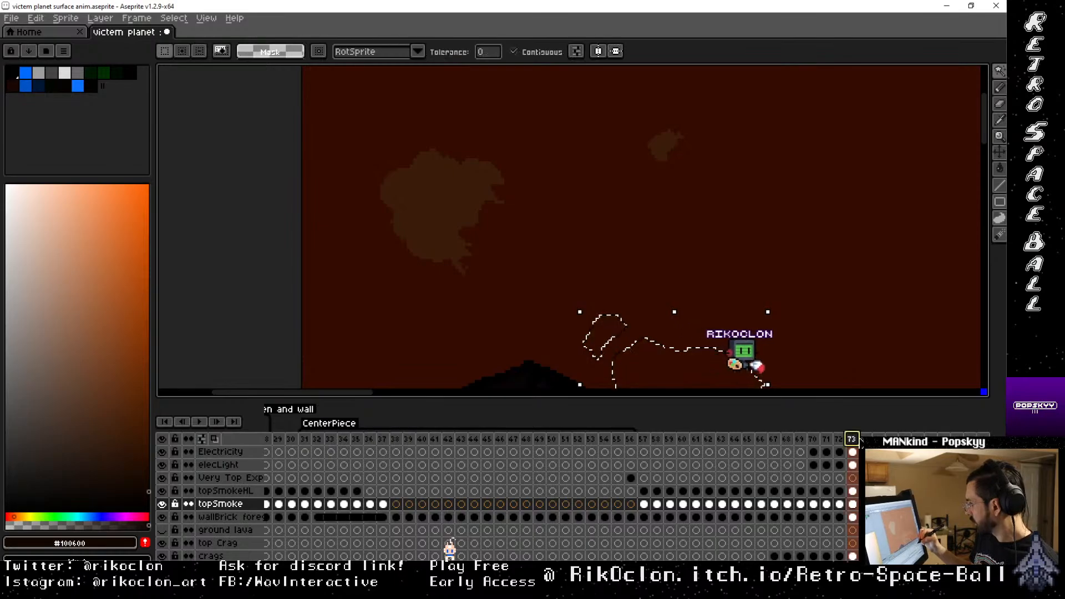
left_click(840, 440)
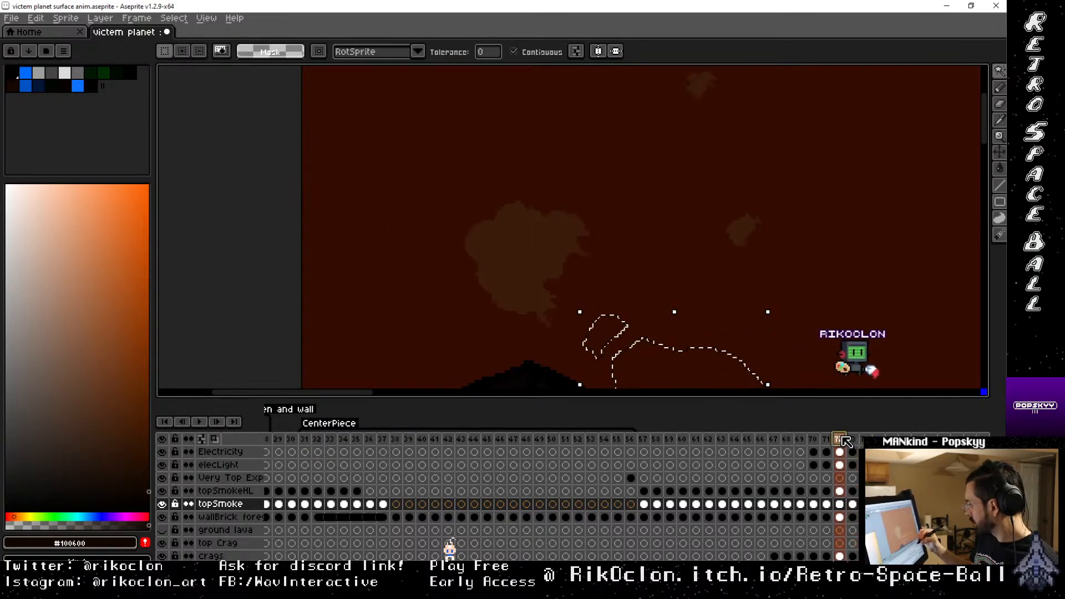
key("Right")
key("Right")
left_click(853, 440)
left_click(839, 440)
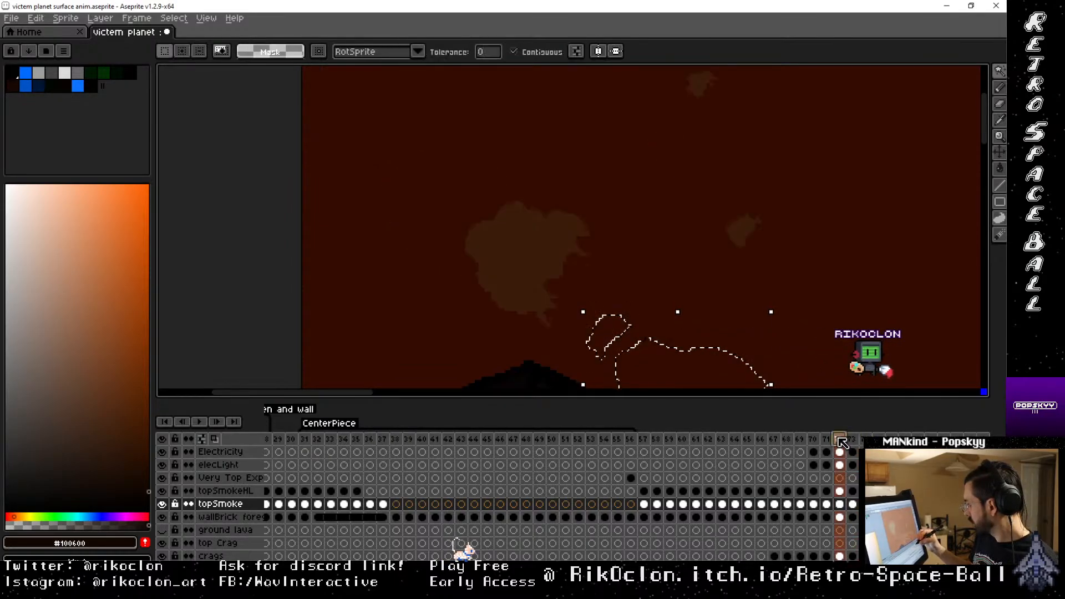
left_click(827, 440)
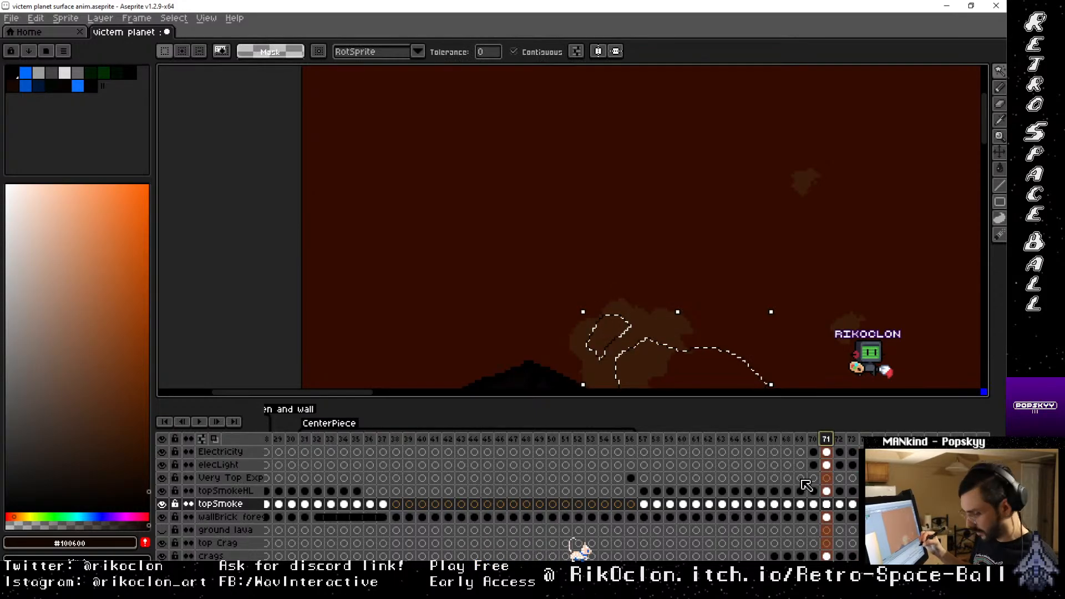
key("Return")
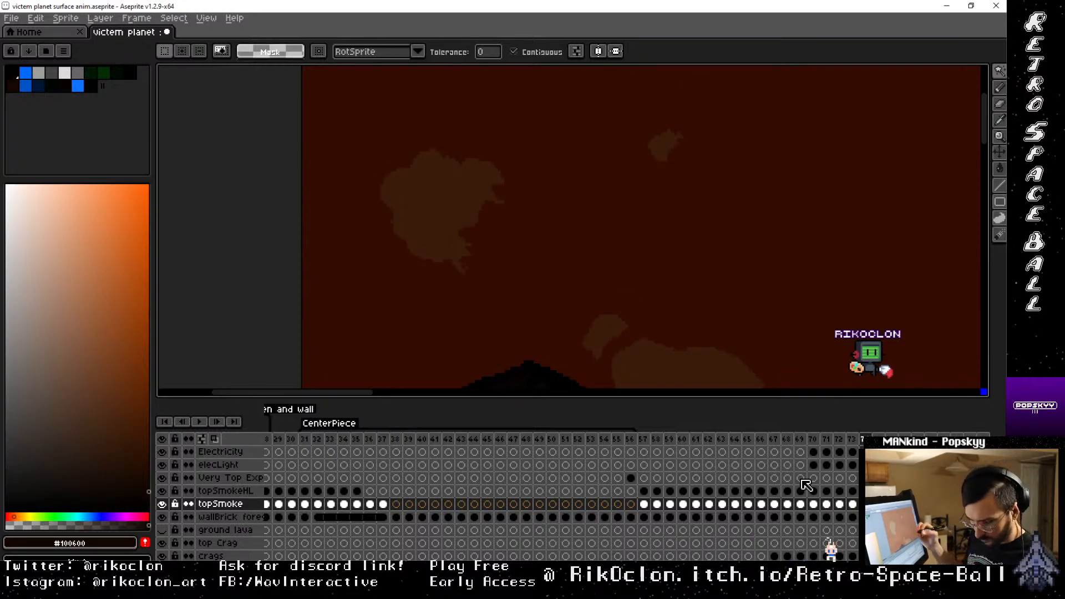
On frame 73 of topSmoke, select the small smoke puffs in the sky's upper-left corner and shift them slightly up and left
key("minus")
key("minus")
left_click_drag(871, 315, 634, 163)
left_click_drag(877, 249, 664, 190)
left_click_drag(835, 237, 711, 176)
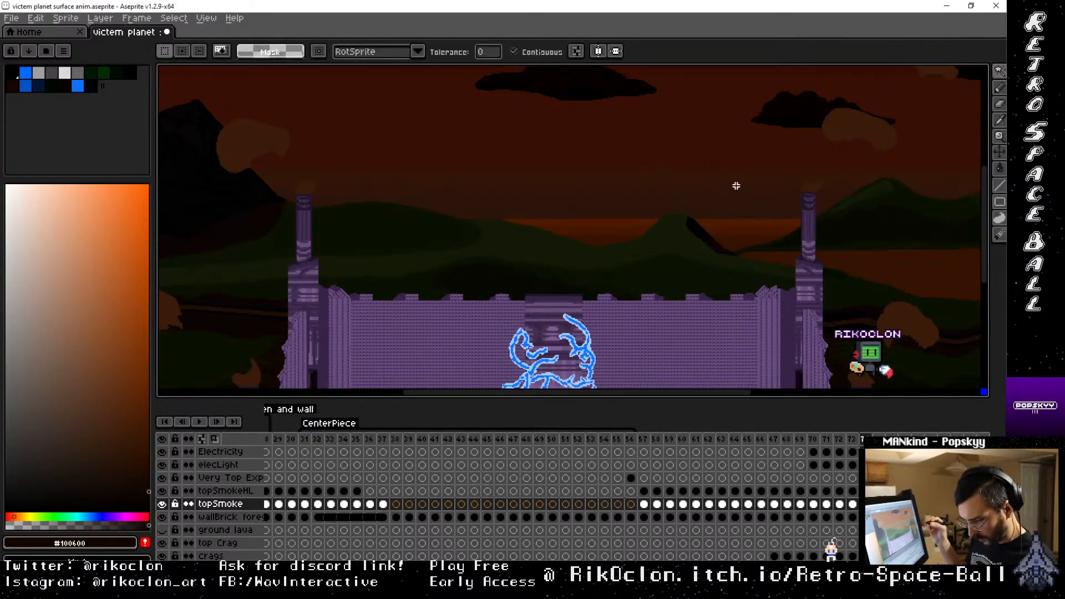
scroll(736, 186, "down", 1)
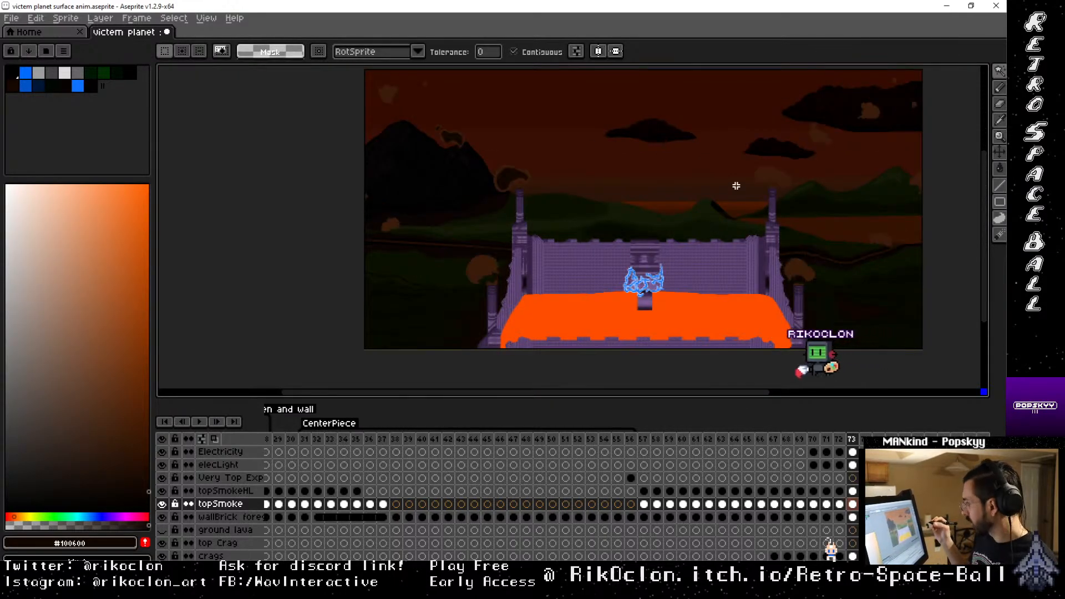
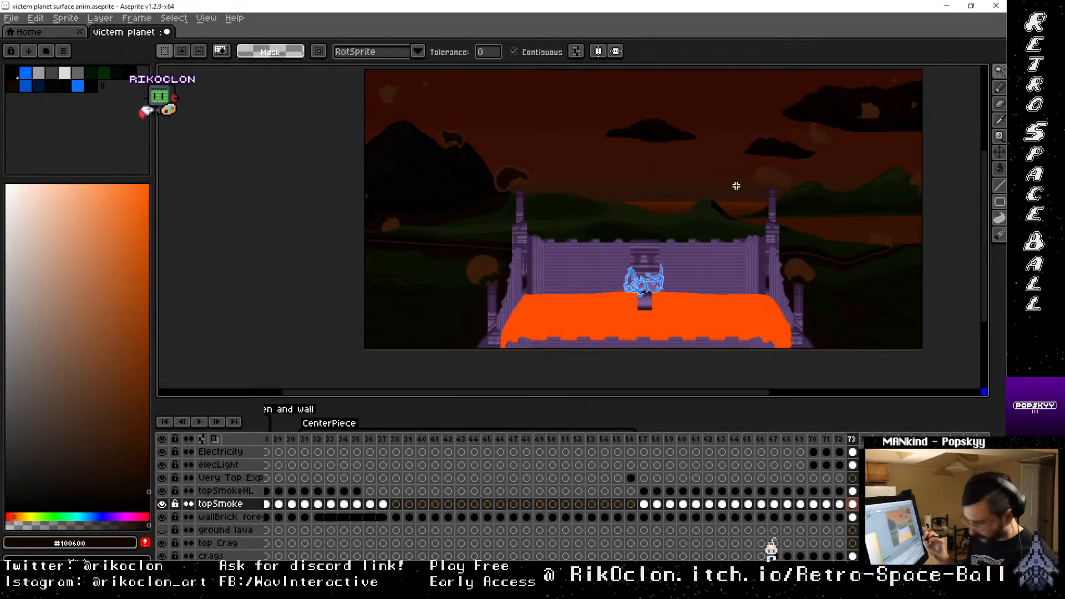
key("m")
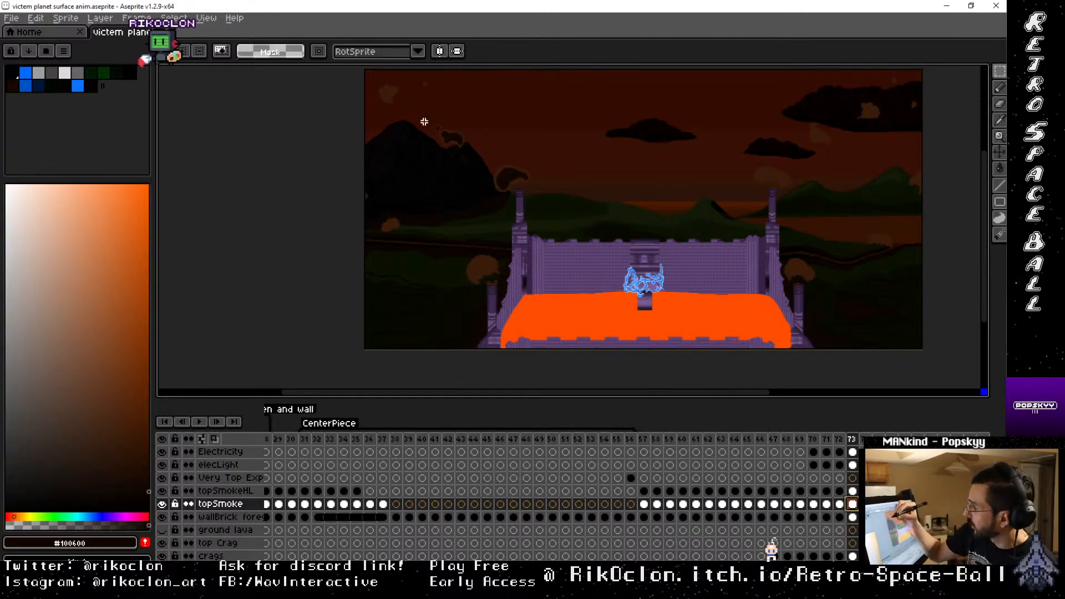
left_click_drag(384, 82, 398, 194)
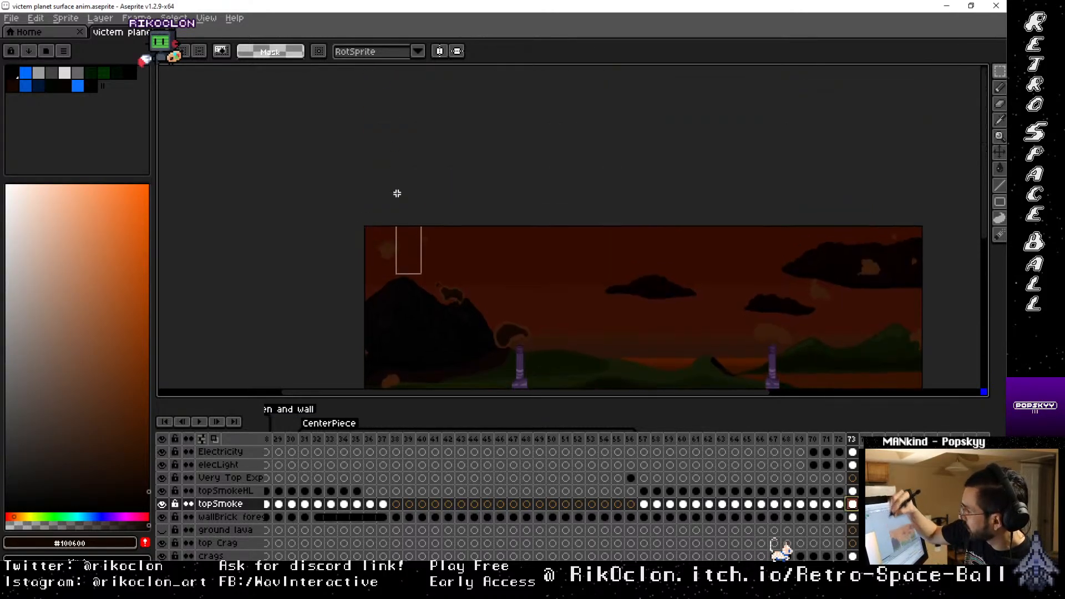
left_click_drag(437, 252, 430, 244)
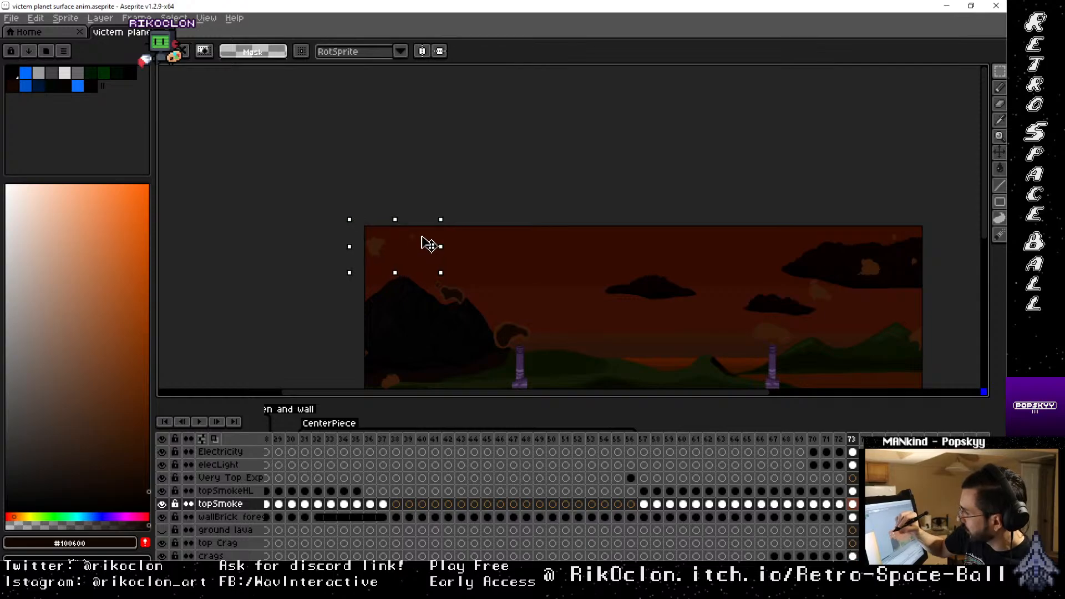
left_click(554, 272)
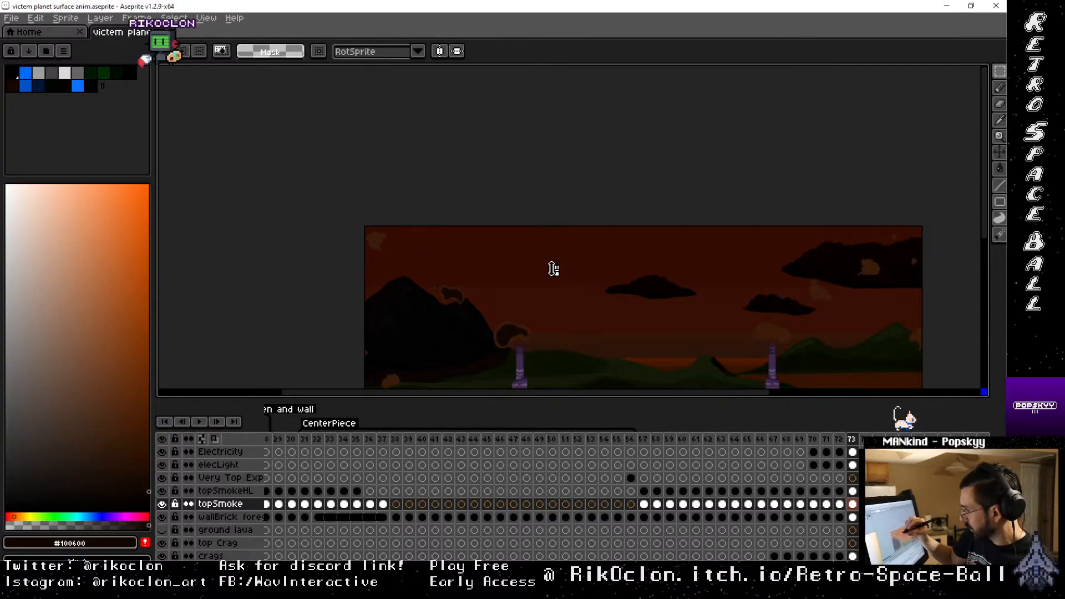
left_click(556, 270)
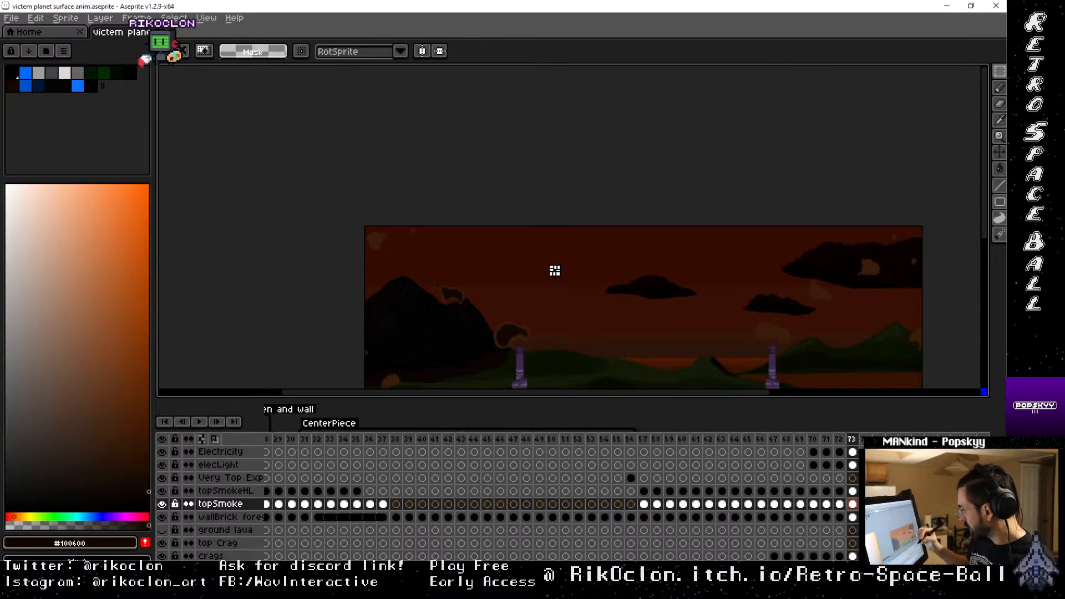
On frame 74, select the smoke puffs in the sky's upper-left corner and move them off the canvas
left_click(866, 439)
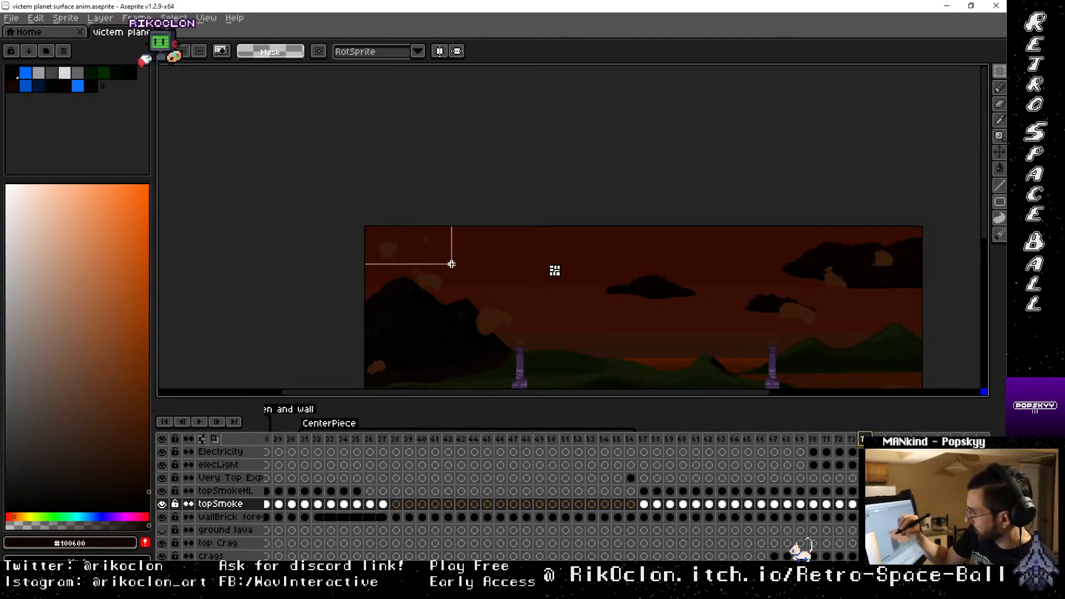
mouse_move(437, 253)
left_mouse_down()
mouse_move(395, 217)
mouse_move(443, 245)
mouse_move(444, 255)
mouse_move(361, 185)
left_mouse_up()
left_click(879, 438)
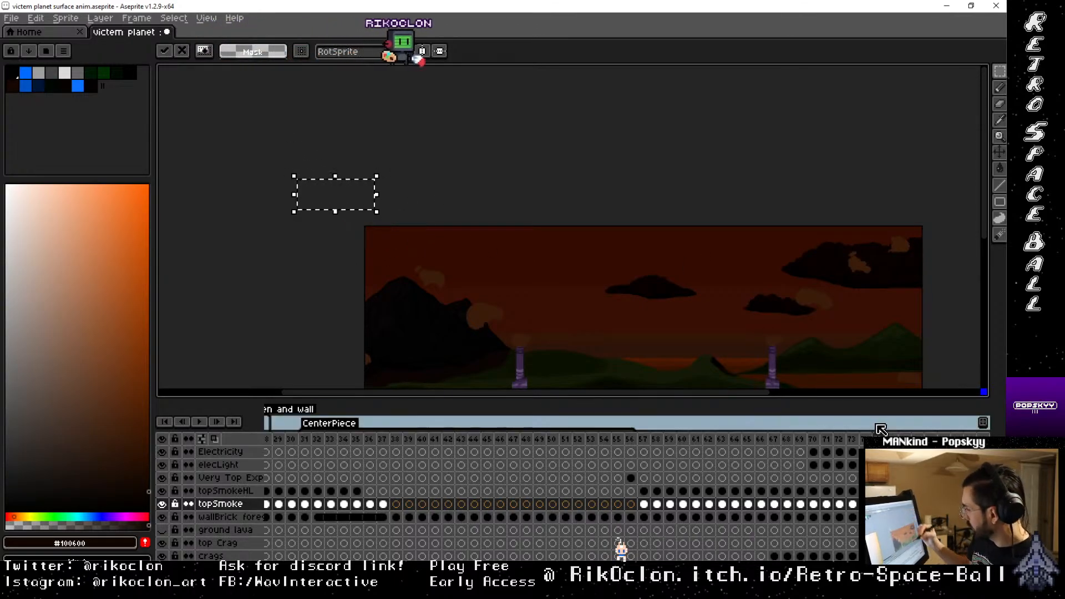
Compare topSmoke frames 73 to 76, then on frame 75 move the faint puffs above the tall mountain up and left into the sky's corner
left_click(891, 438)
left_click(879, 439)
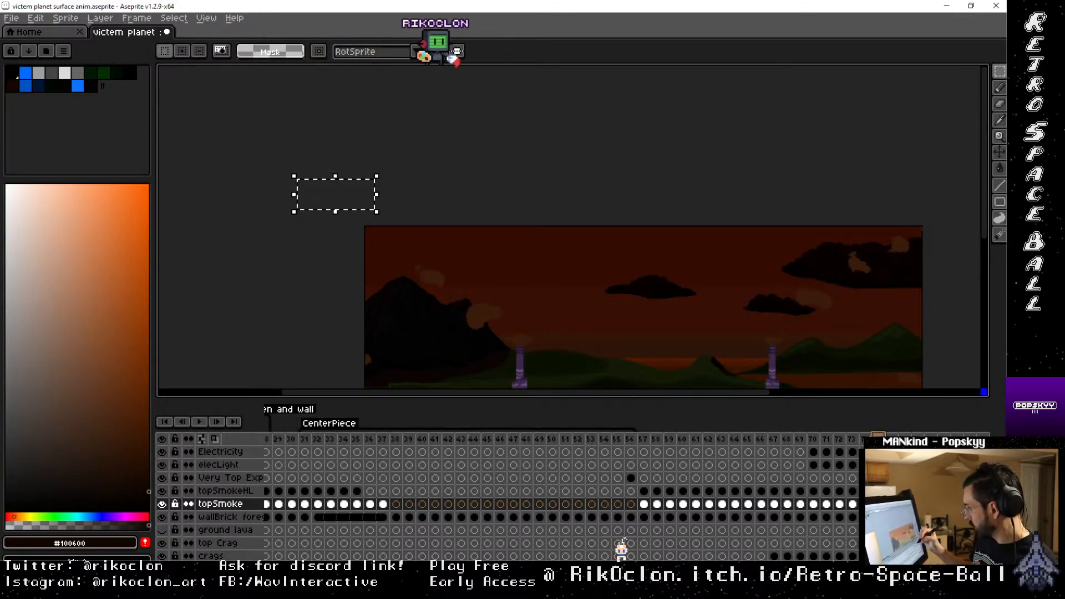
left_click(865, 438)
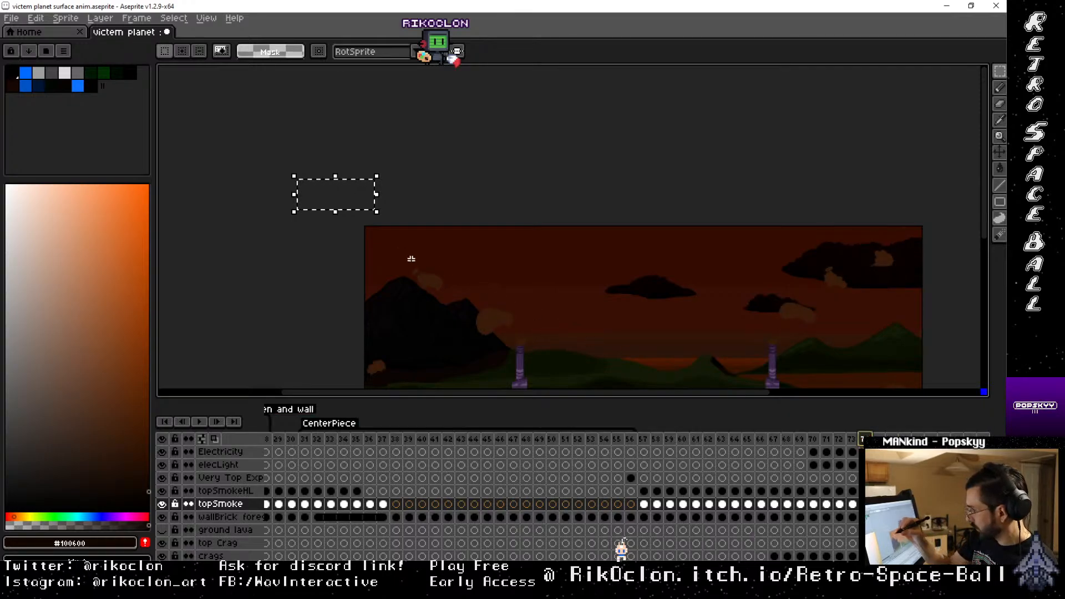
left_click(855, 439)
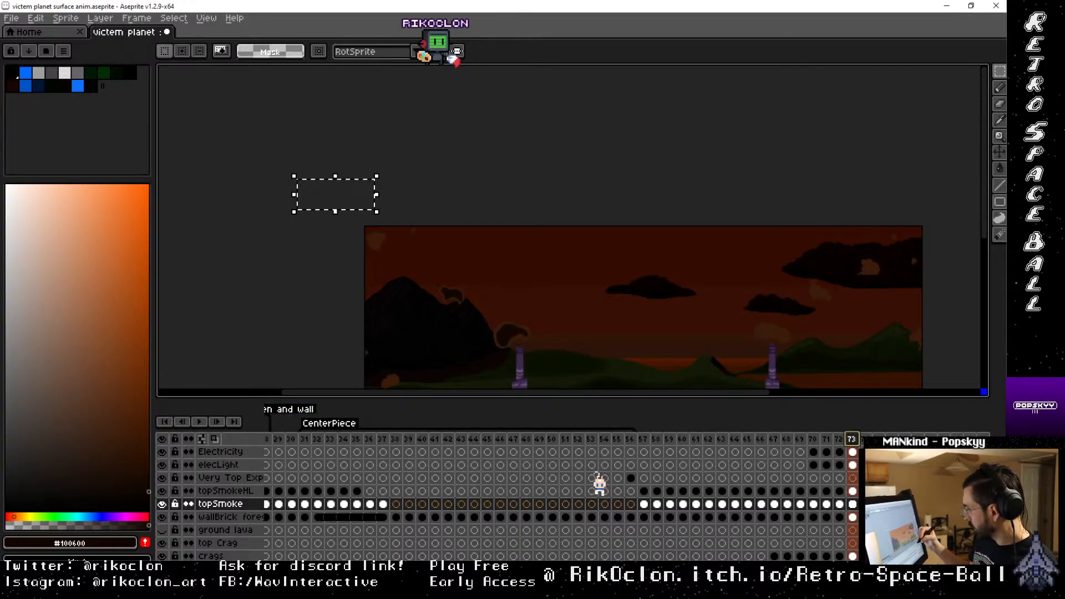
left_click(865, 438)
left_click(879, 437)
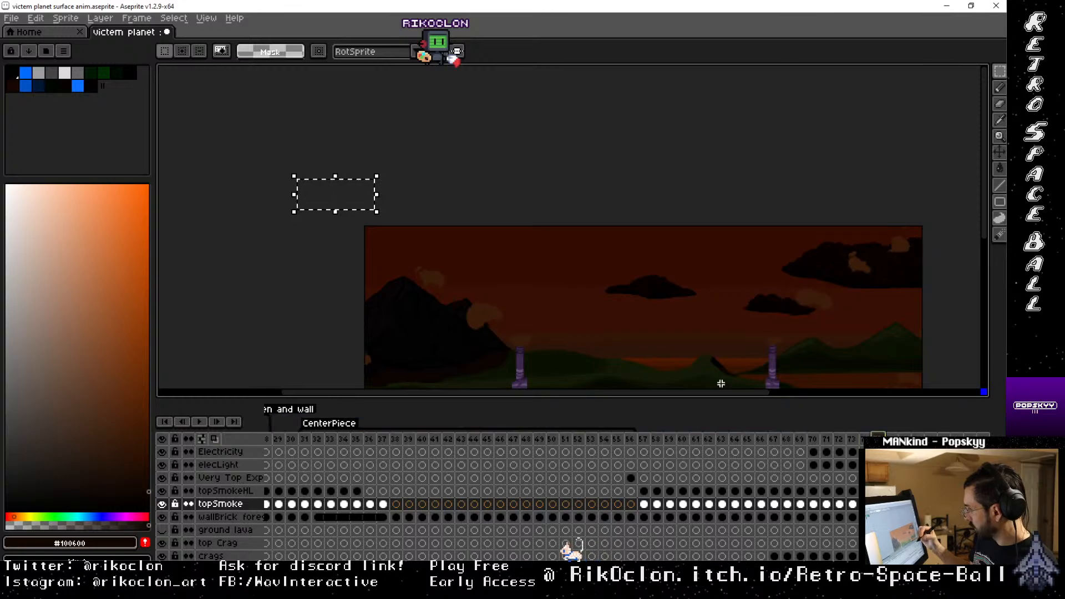
left_click_drag(456, 275, 421, 249)
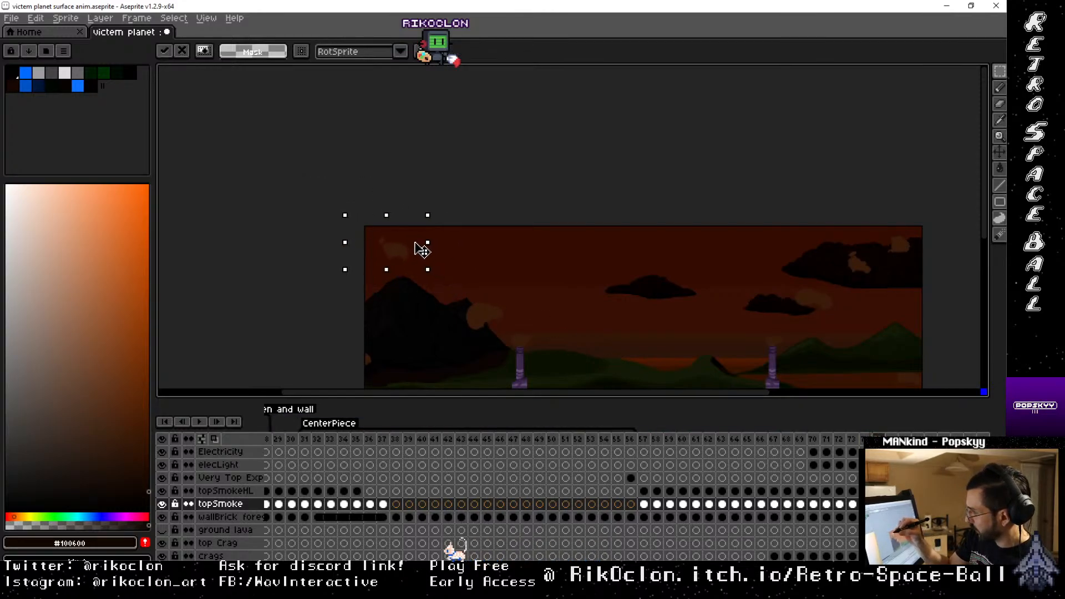
key("Return")
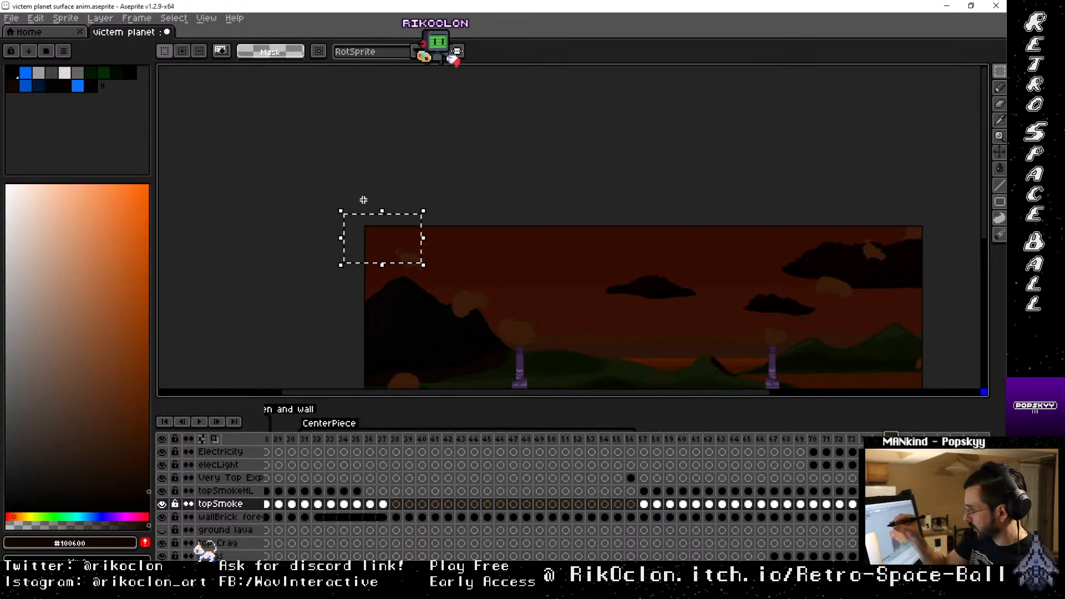
On frame 76 of topSmoke, move the smoke puffs in the sky's upper-left corner up and left off the canvas
left_click_drag(426, 268, 340, 193)
left_click(905, 438)
key("Return")
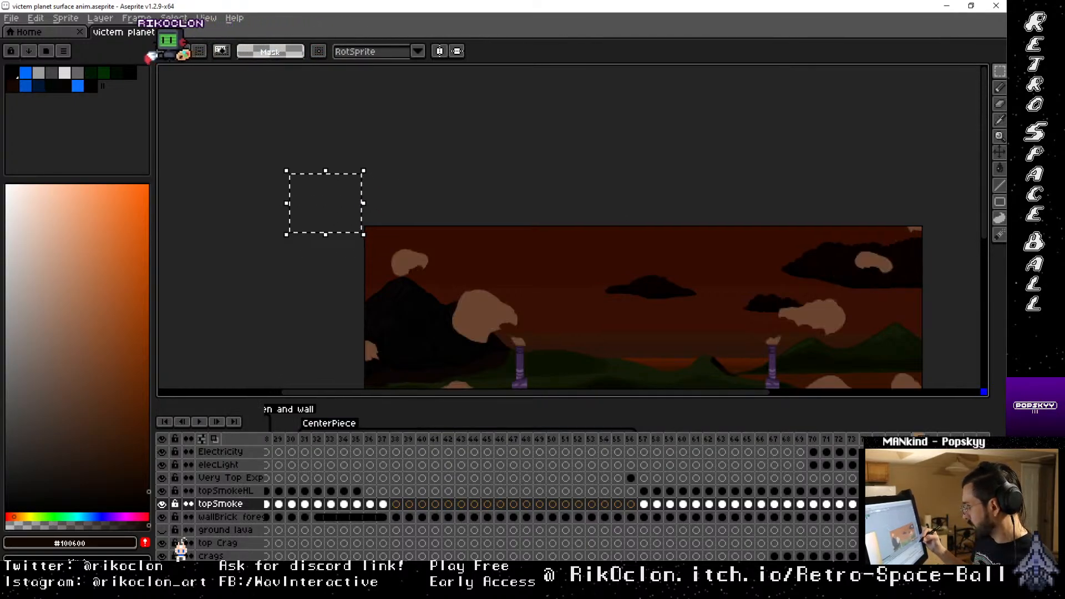
Step back to about frame 63 and forward past frame 77 on topSmoke to review how the smoke drifts
key("Right")
left_click_drag(326, 203, 324, 203)
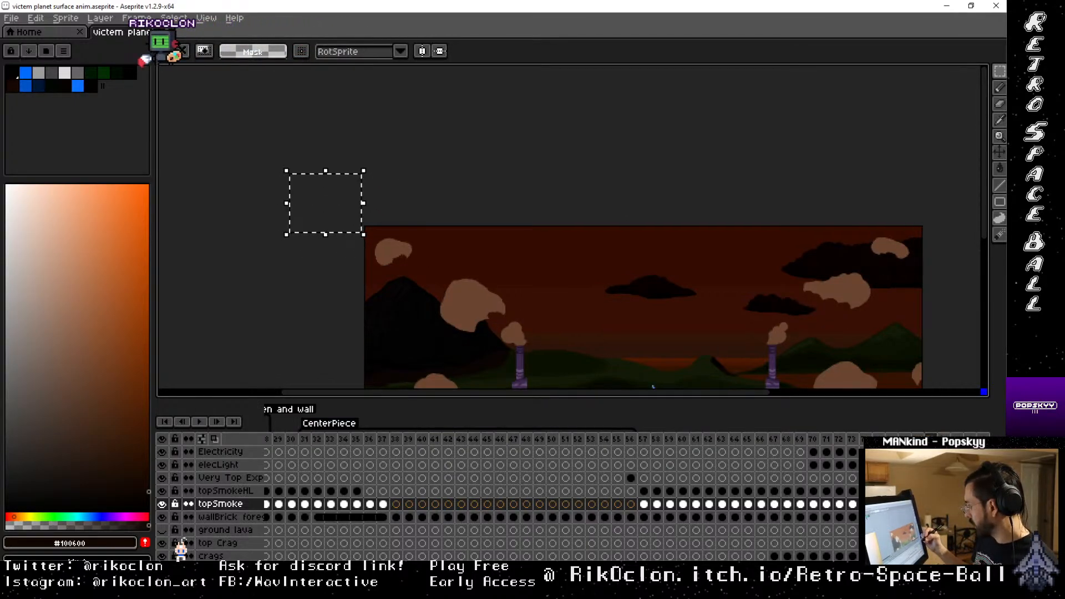
key("Right")
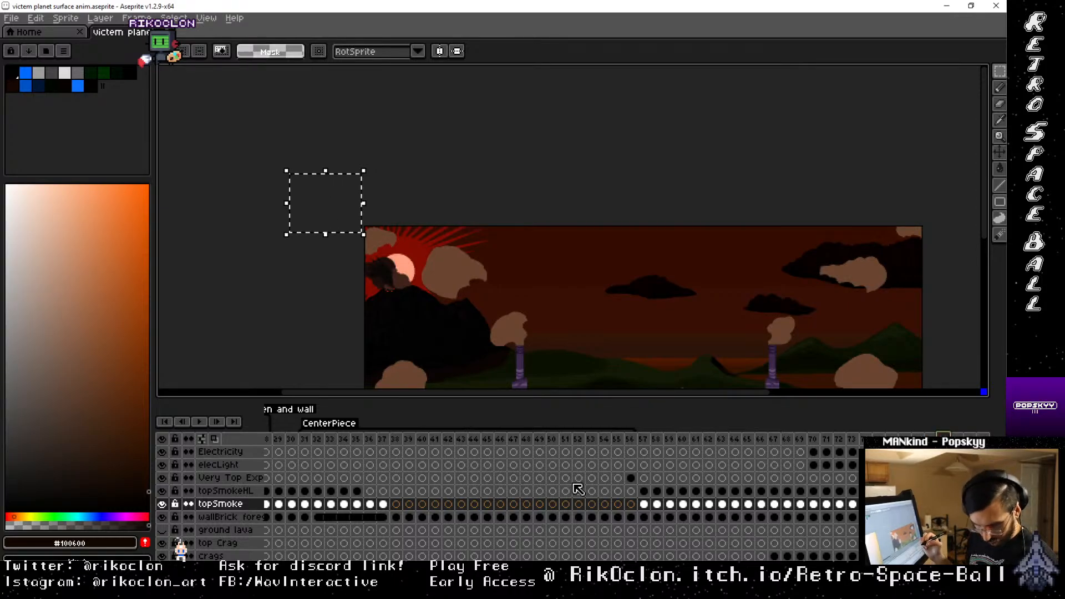
key("Left")
key("Left")
key("Left")
key("Left")
key("Left")
key("Left")
key("Left")
key("Left")
key("Left")
key("Left")
key("Left")
key("Left")
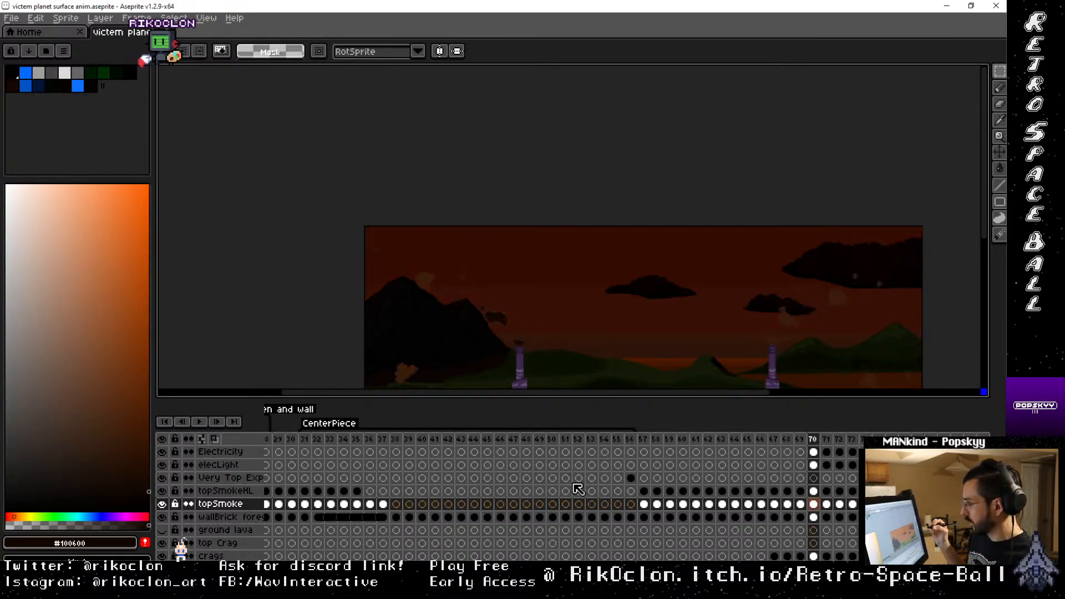
key("Left")
key("Left")
key("Left")
key("Left")
key("Left")
key("Left")
key("Right")
key("Right")
key("Right")
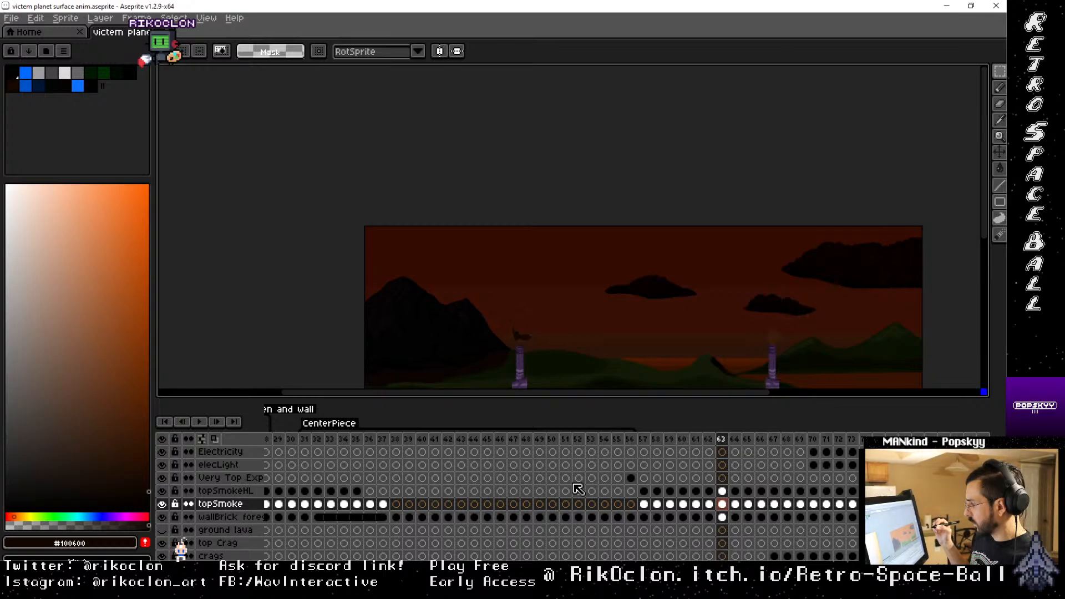
key("Right")
key("Right")
key("Right")
key("Right")
key("Right")
key("Right")
key("Right")
key("Right")
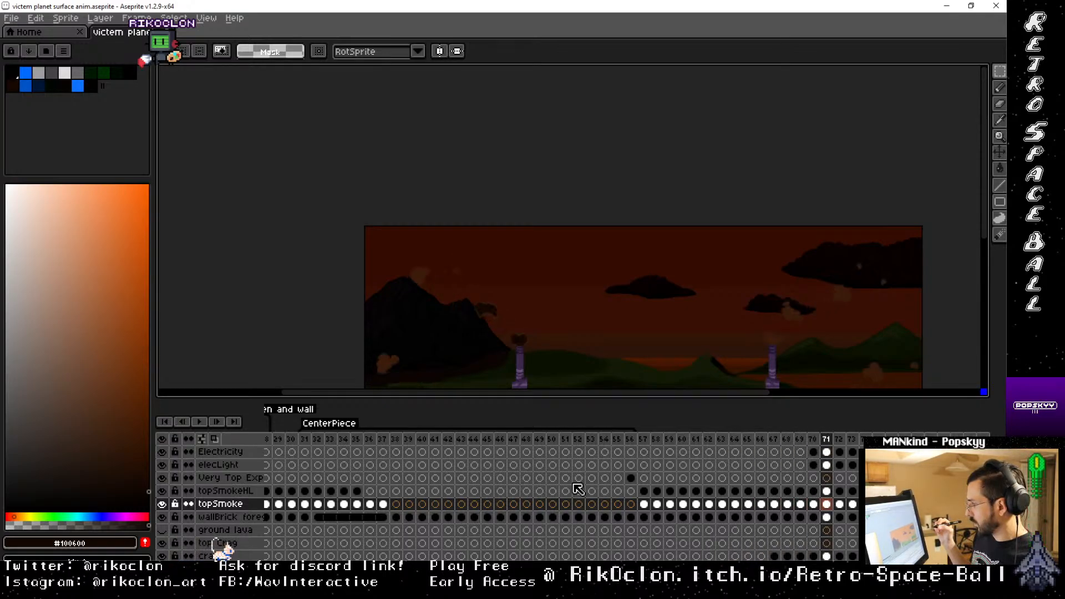
key("Right")
key("Right")
key("Right")
key("Right")
key("Right")
key("Right")
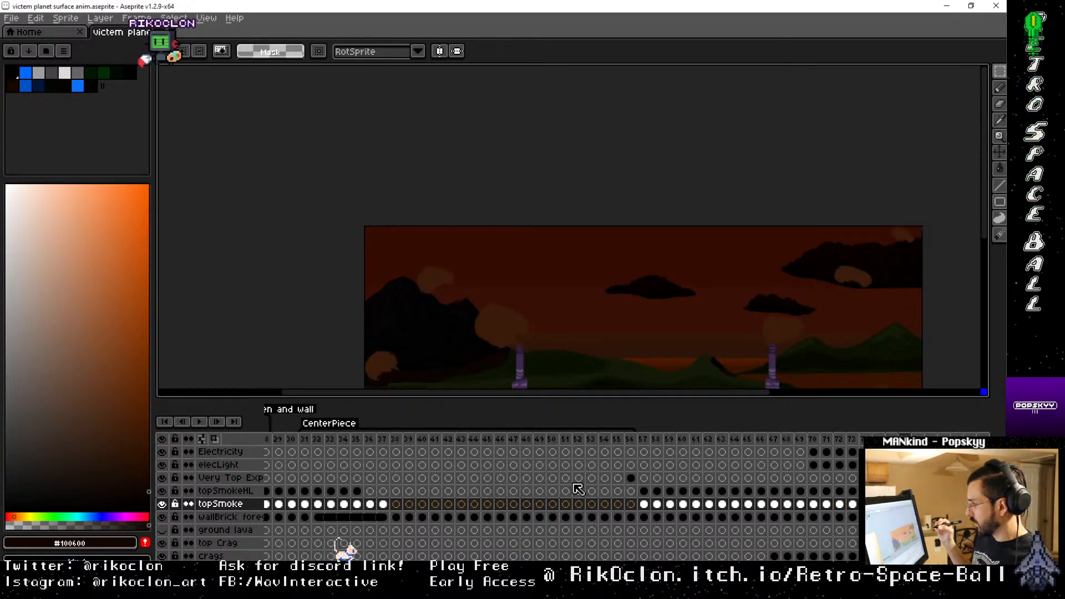
key("Right")
key("Right")
key("Right")
key("Right")
key("Right")
key("Right")
key("Left")
Switch to the topSmokeHL layer and step between frames 62 and 73 to examine the shading on the smoke
key("Up")
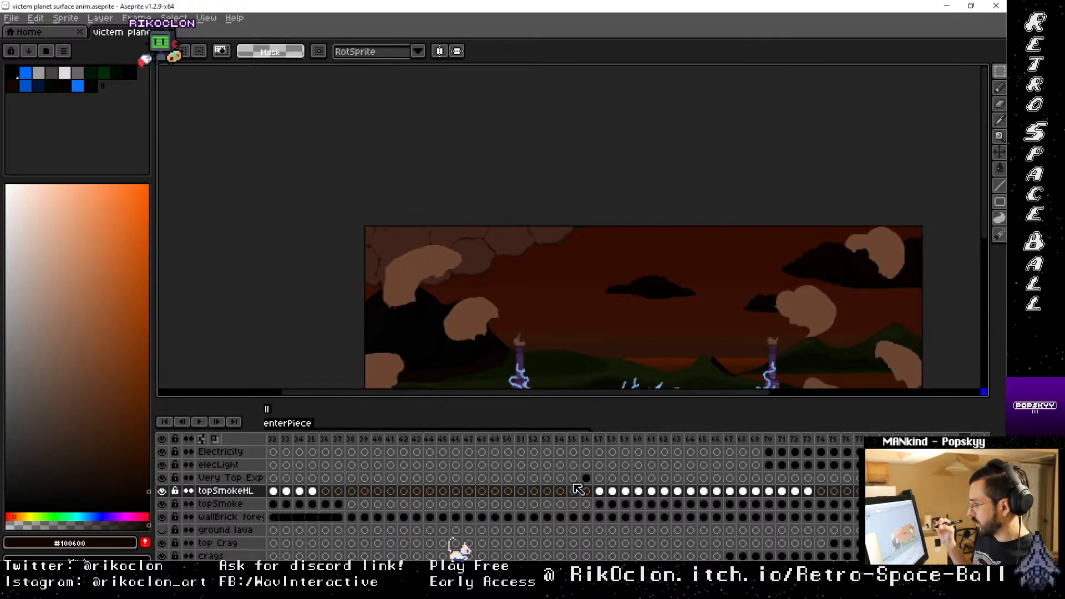
key("Left")
key("Left")
key("Left")
key("Left")
key("Left")
key("Left")
key("Left")
key("Left")
key("Left")
key("Left")
key("Left")
key("Left")
key("Left")
key("Left")
key("Left")
key("Left")
key("Left")
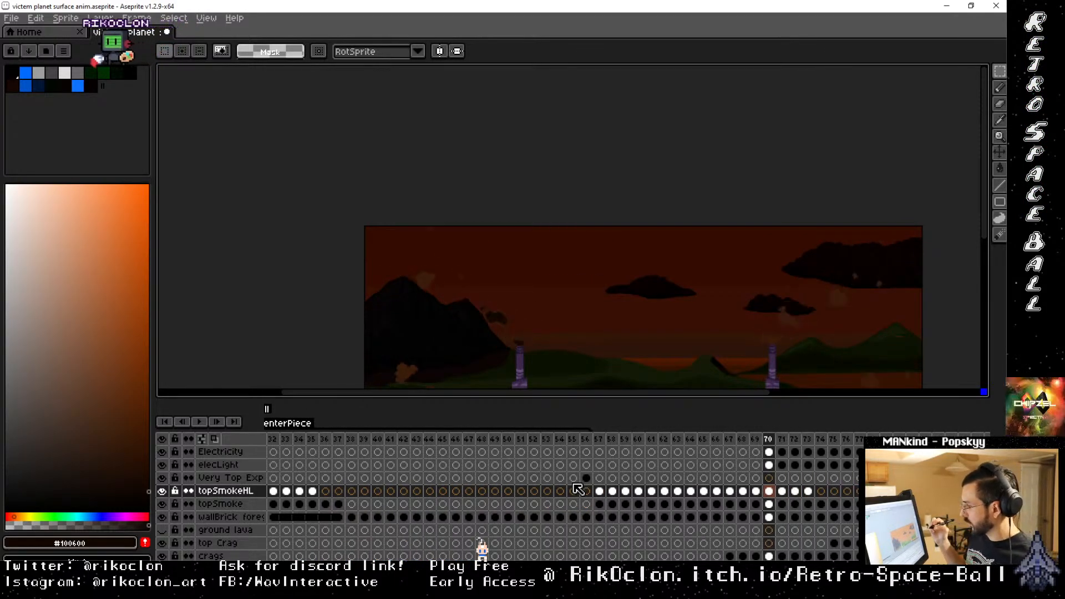
key("Left")
key("Left")
key("Left")
key("Left")
key("Left")
key("Left")
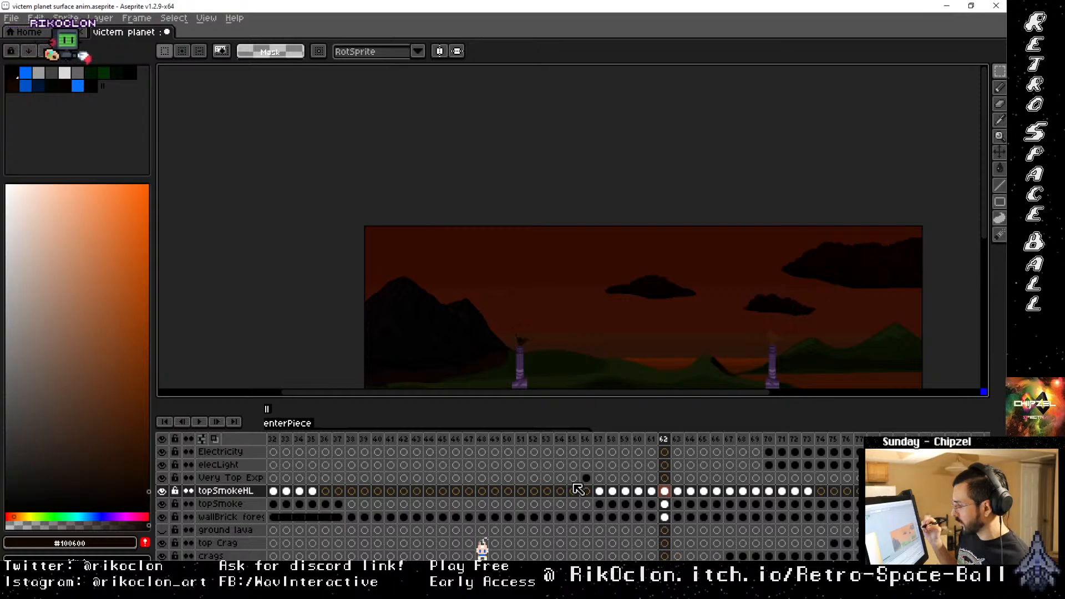
key("Right")
key("Right")
key("Right")
key("Right")
key("Right")
key("Right")
key("Right")
key("Right")
key("Right")
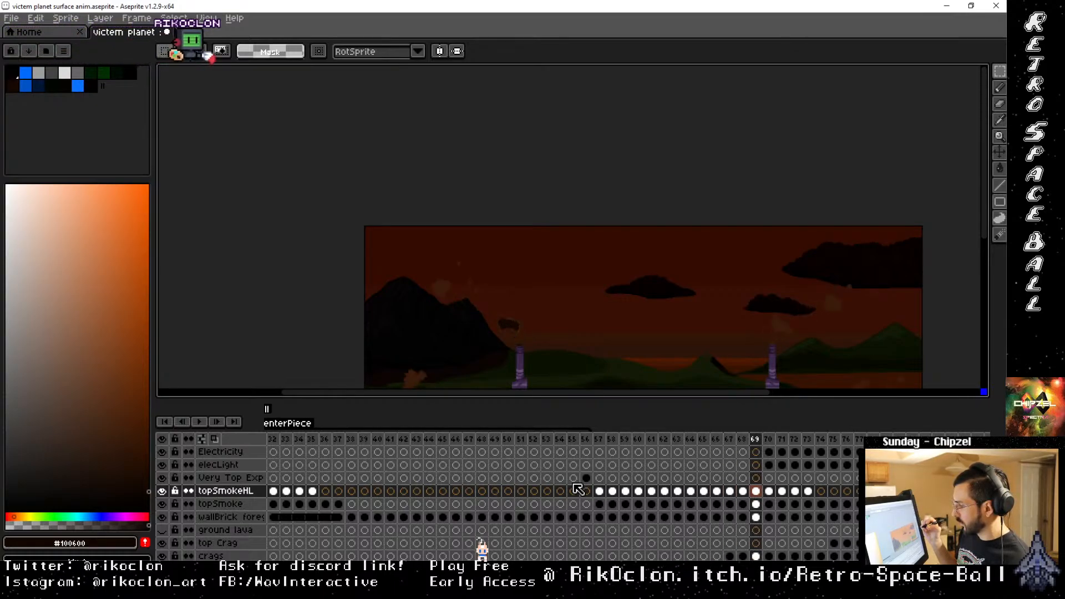
key("Right")
key("Right")
key("Right")
key("Right")
key("Left")
key("Left")
key("Left")
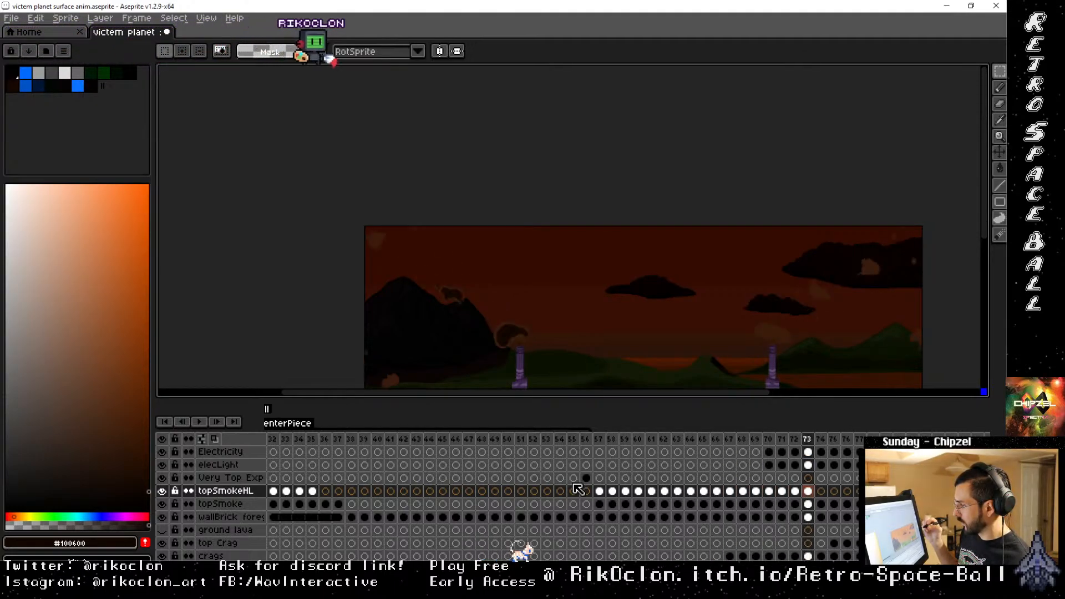
key("Right")
key("Right")
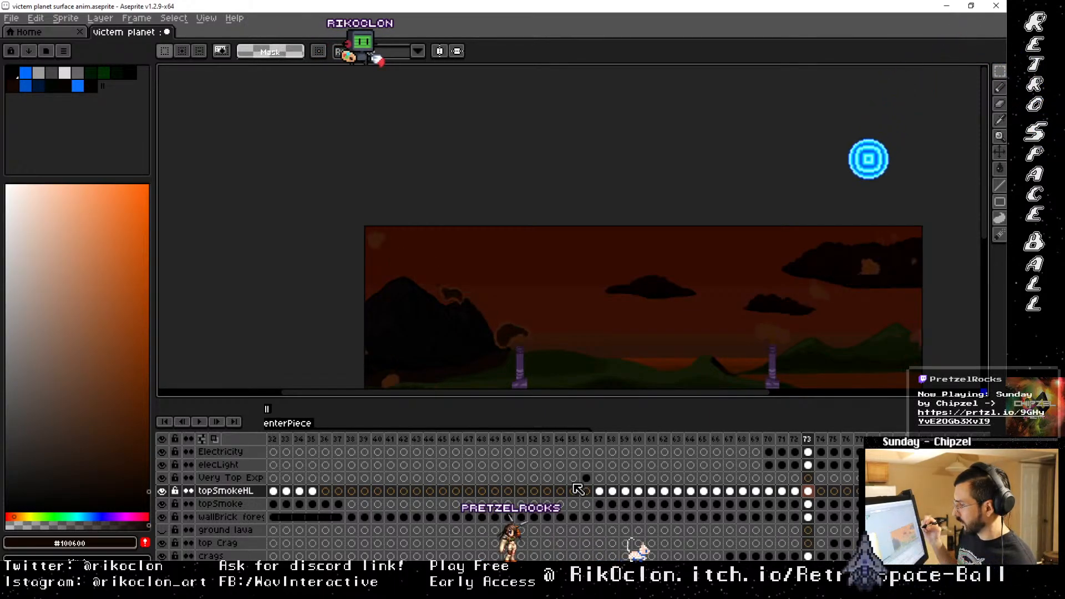
key("Left")
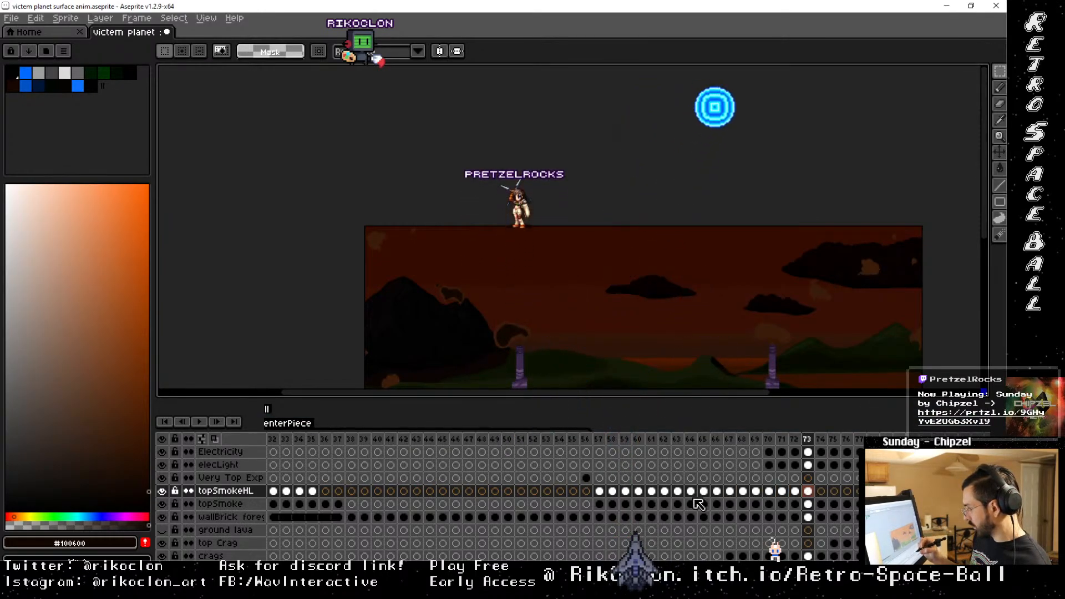
Check topSmokeHL on frames 36, 72, 67, 66 and 65 for smoke over the mountain that lacks shading
left_click(325, 491)
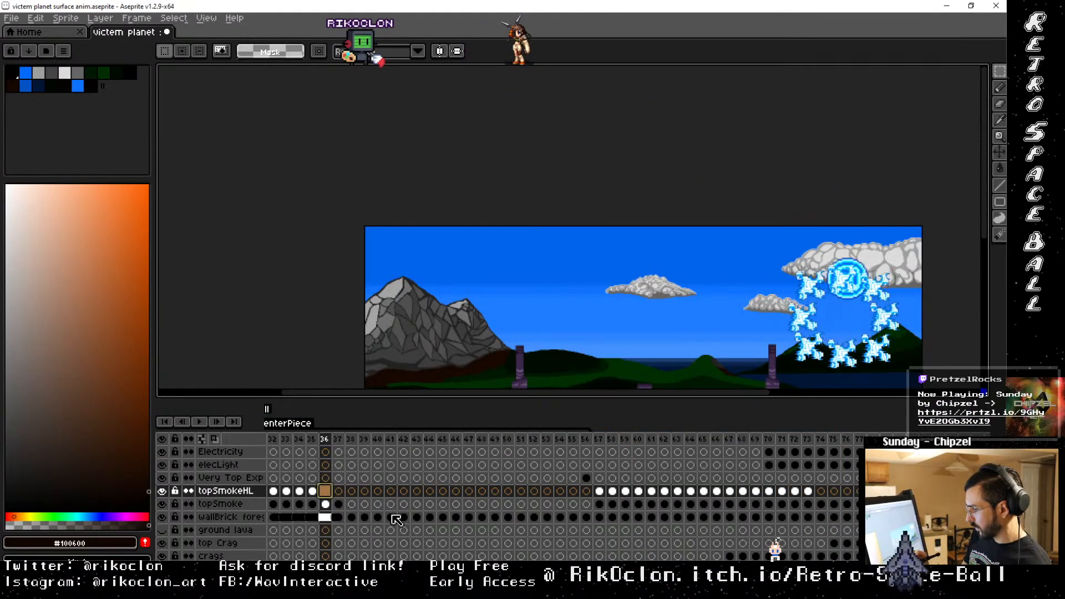
left_click_drag(338, 491, 806, 492)
left_click(795, 492)
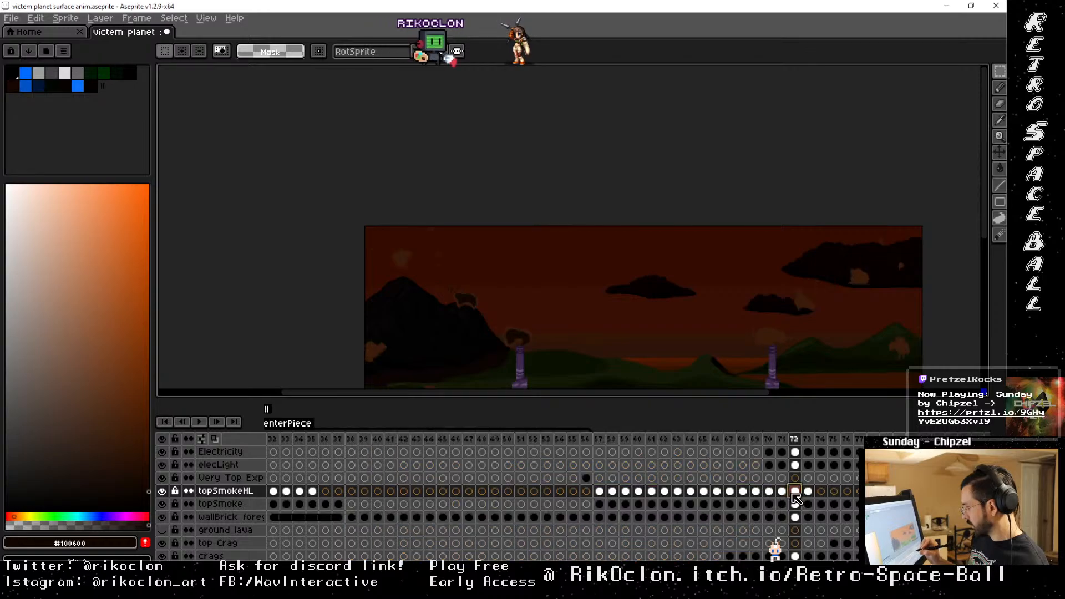
left_click(743, 491)
left_click(730, 495)
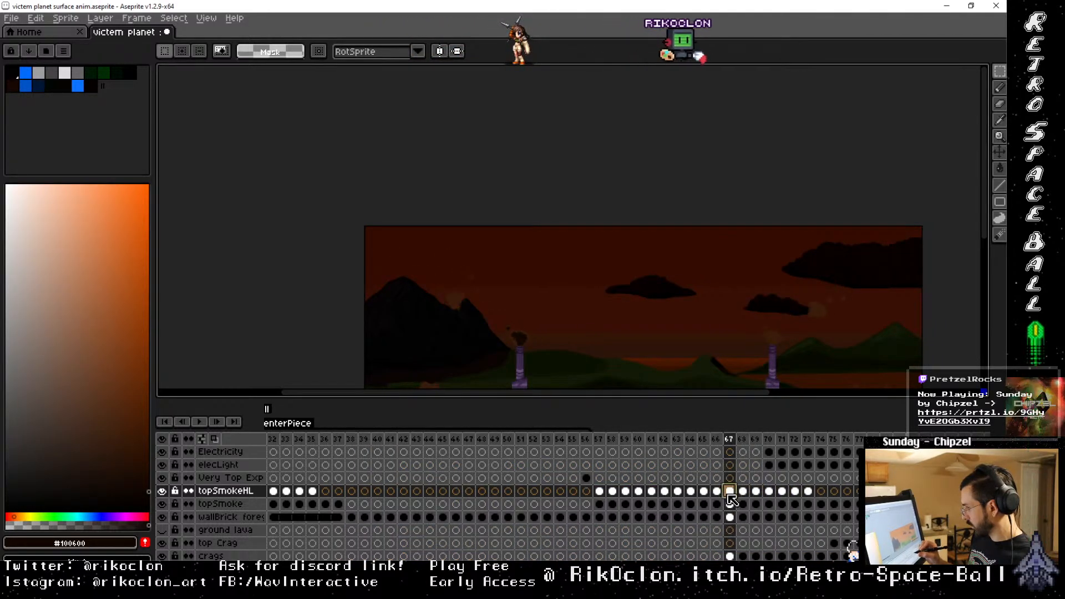
left_click(718, 496)
key("Left")
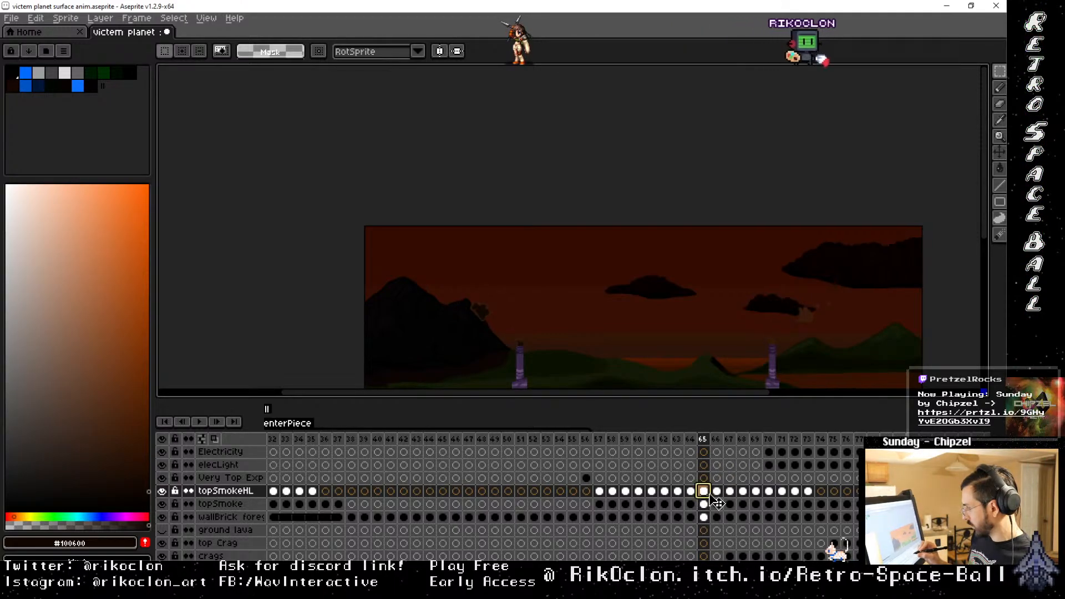
left_click(718, 495)
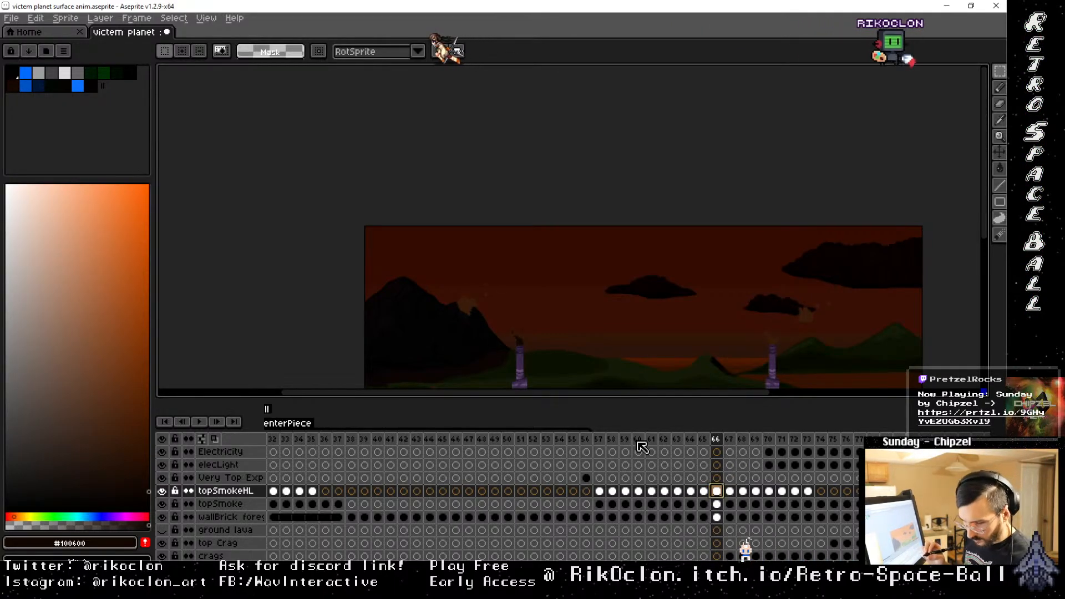
On frame 66 of topSmokeHL, outline and fill #100600 shadows in the ridge's smoke cloud and shade the two small puffs above it
scroll(505, 271, "up", 4)
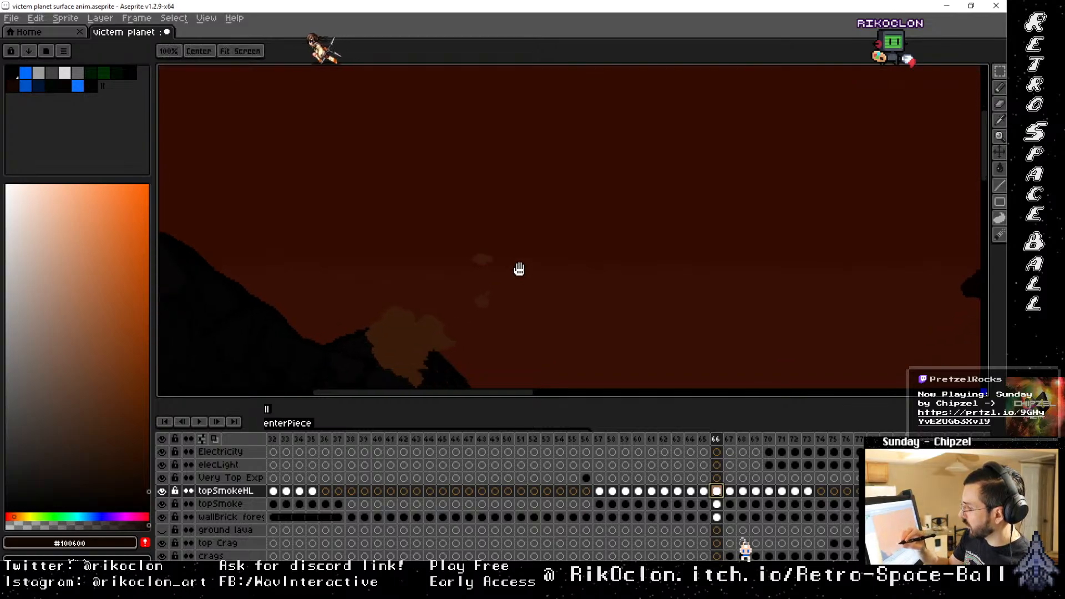
key("b")
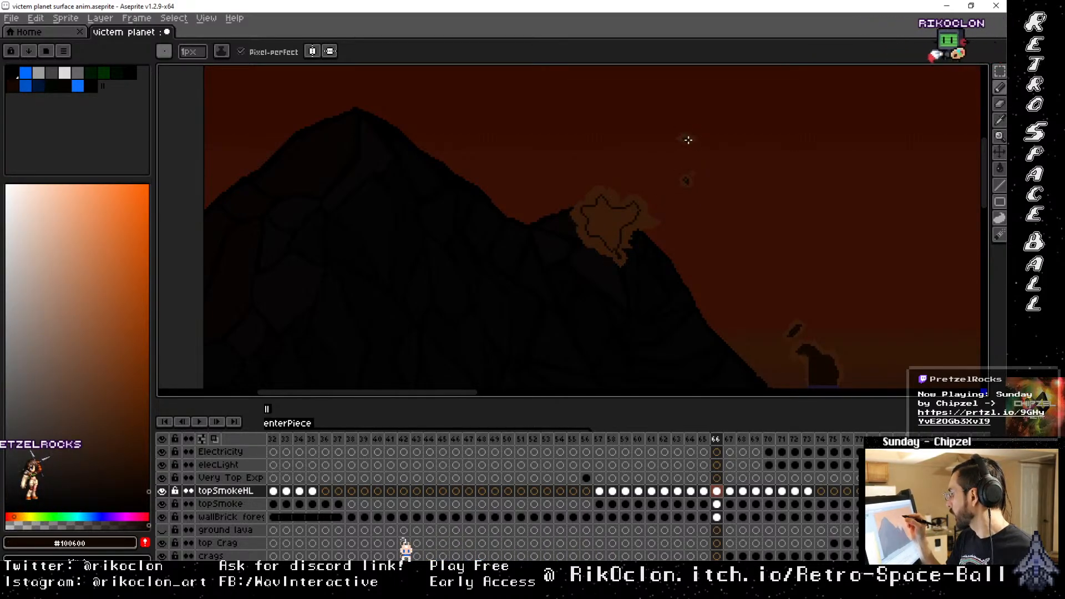
key("g")
left_click(616, 223)
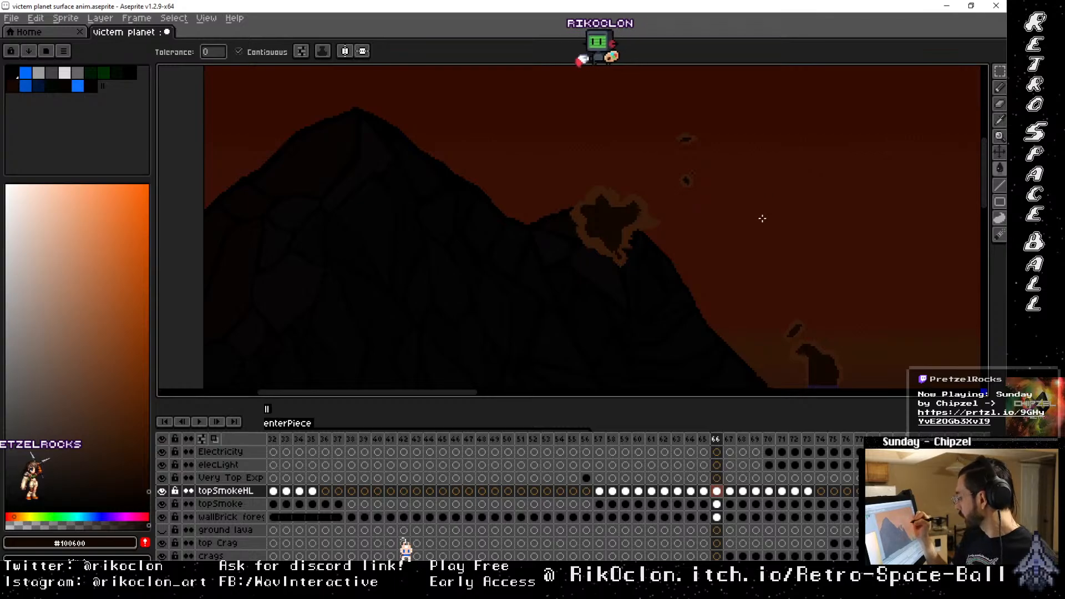
key("b")
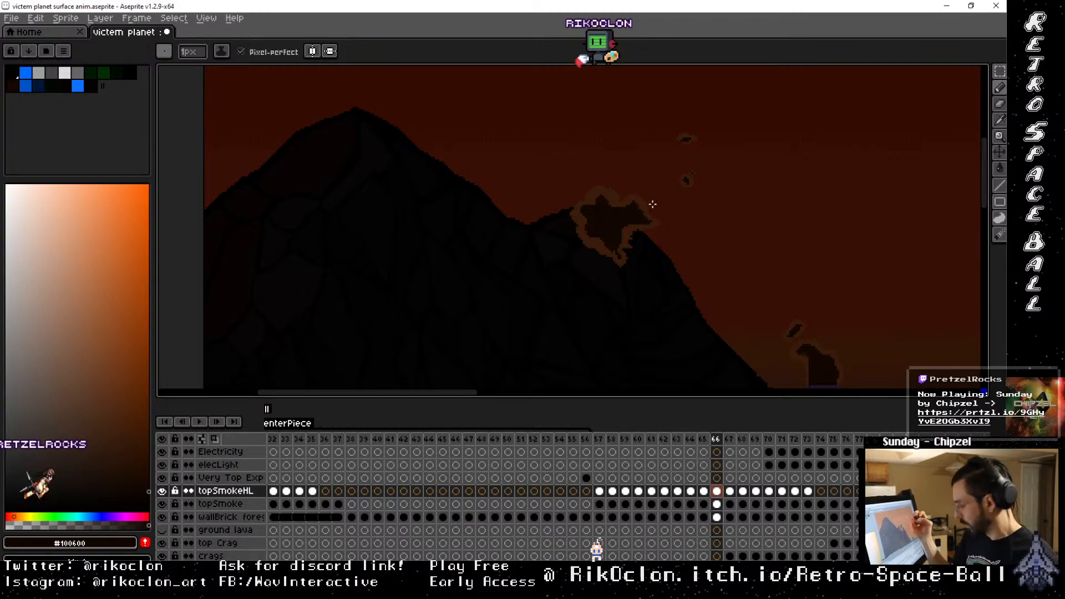
On frame 67 of topSmokeHL, outline and fill a #100600 shadow inside the ridge's smoke cloud and shade the two small puffs
key("period")
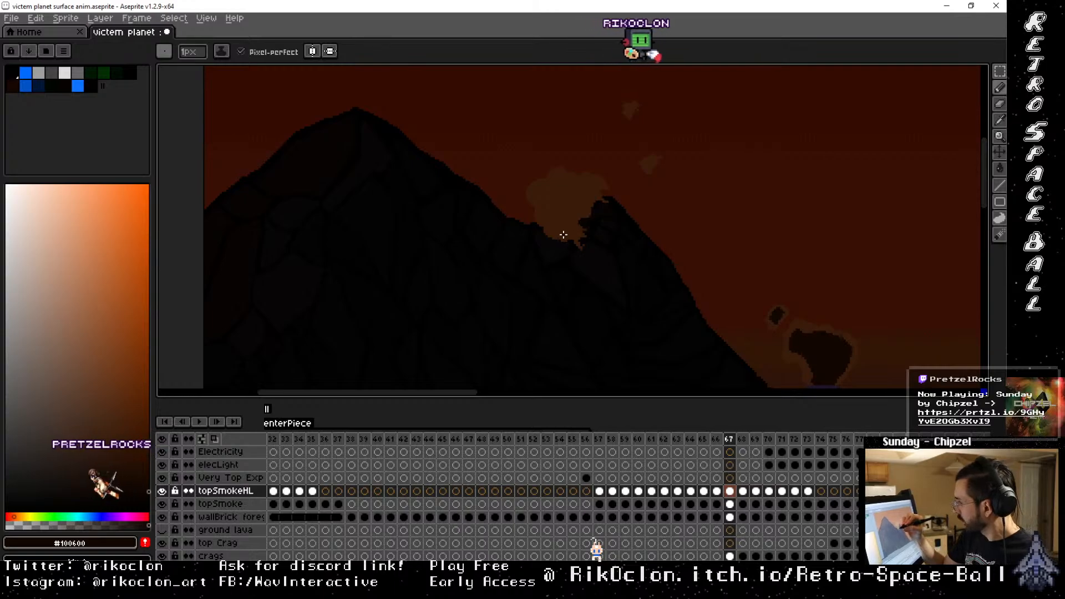
mouse_move(571, 221)
left_mouse_down()
mouse_move(594, 186)
mouse_move(553, 182)
mouse_move(540, 189)
mouse_move(561, 231)
left_mouse_up()
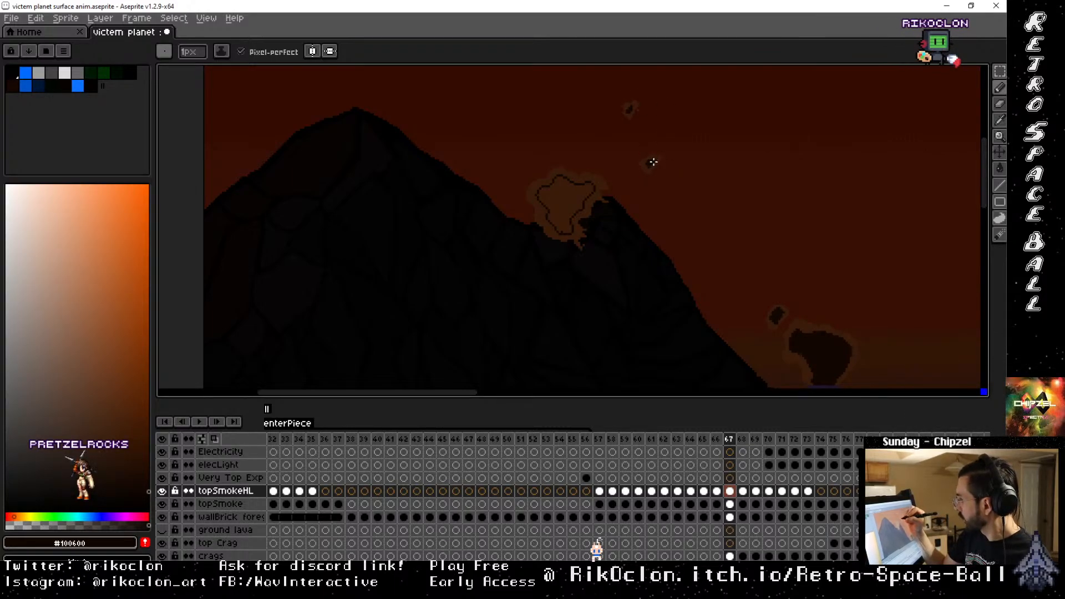
key("g")
left_click(568, 198)
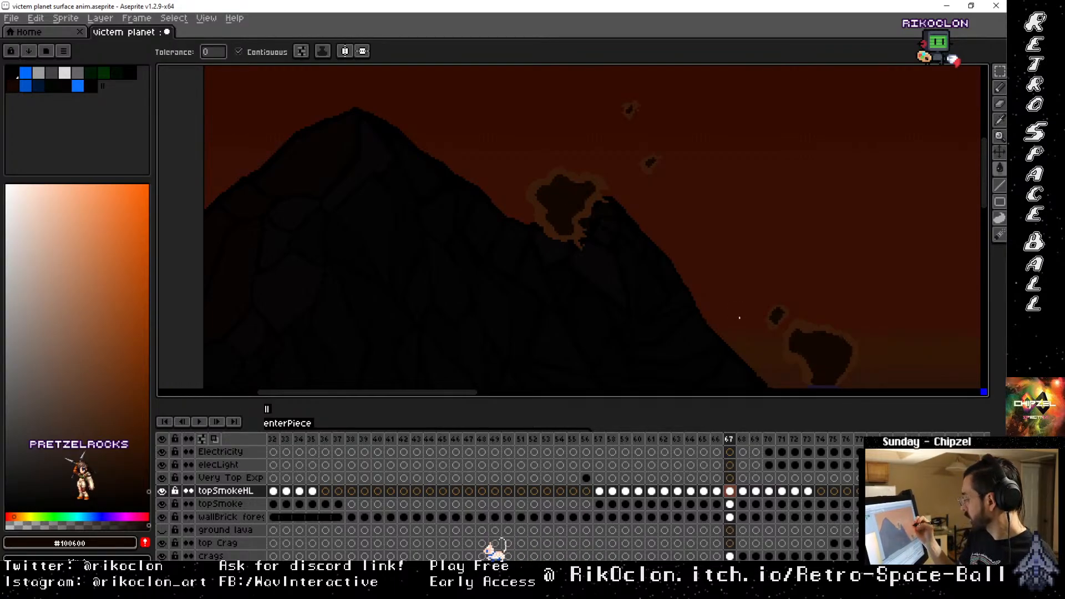
Switch to the topSmoke layer and step between frames 63 and 69 to examine the smoke's motion and shading over the ridge
key("period")
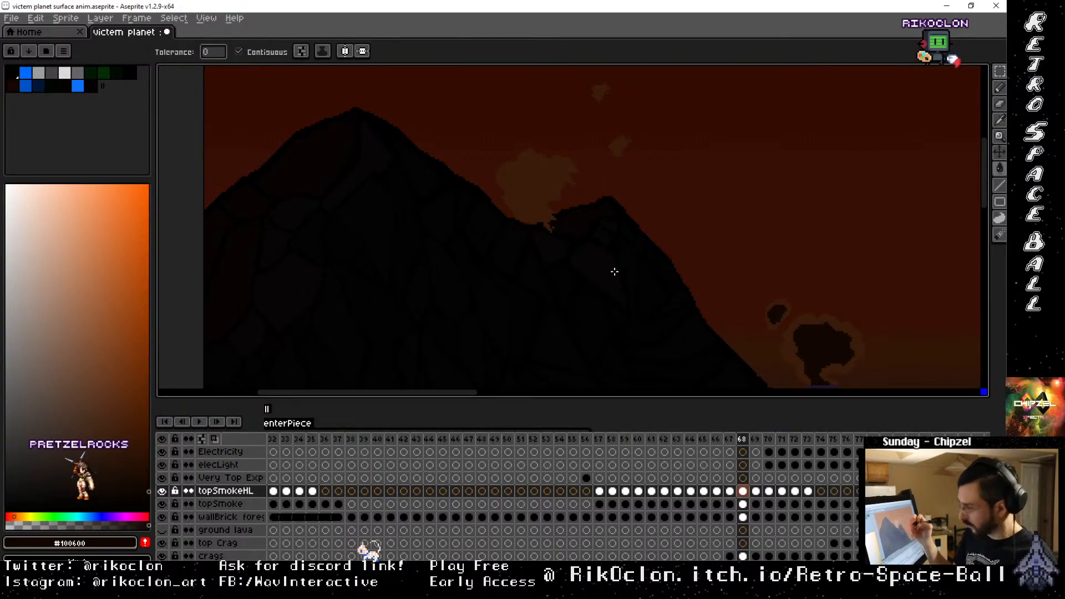
key("Down")
key("Right")
key("Right")
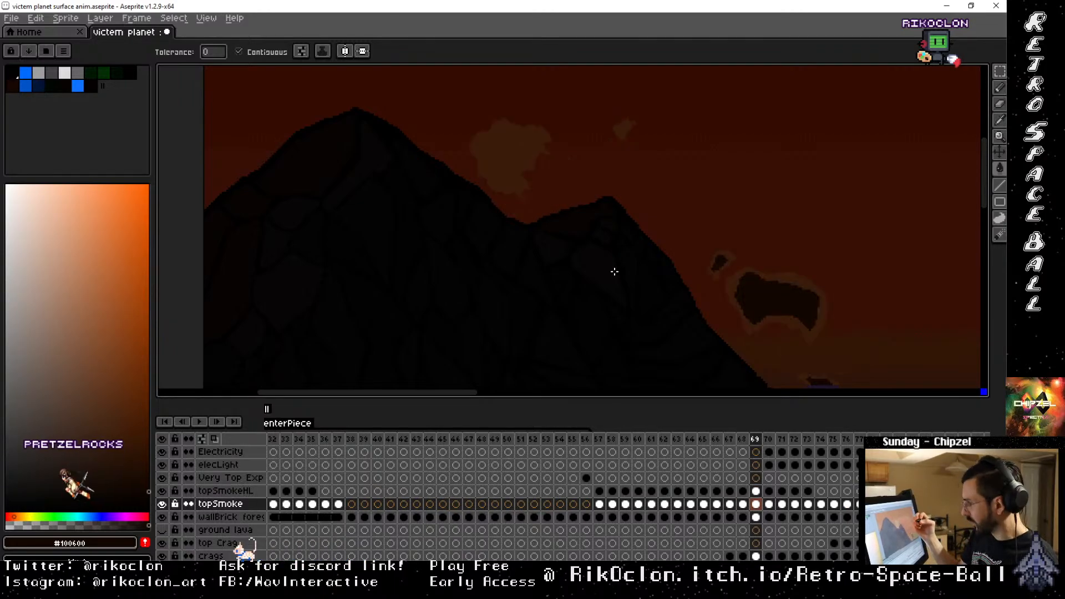
key("Left")
key("Left")
key("Left")
key("Left")
key("Left")
key("Left")
key("Left")
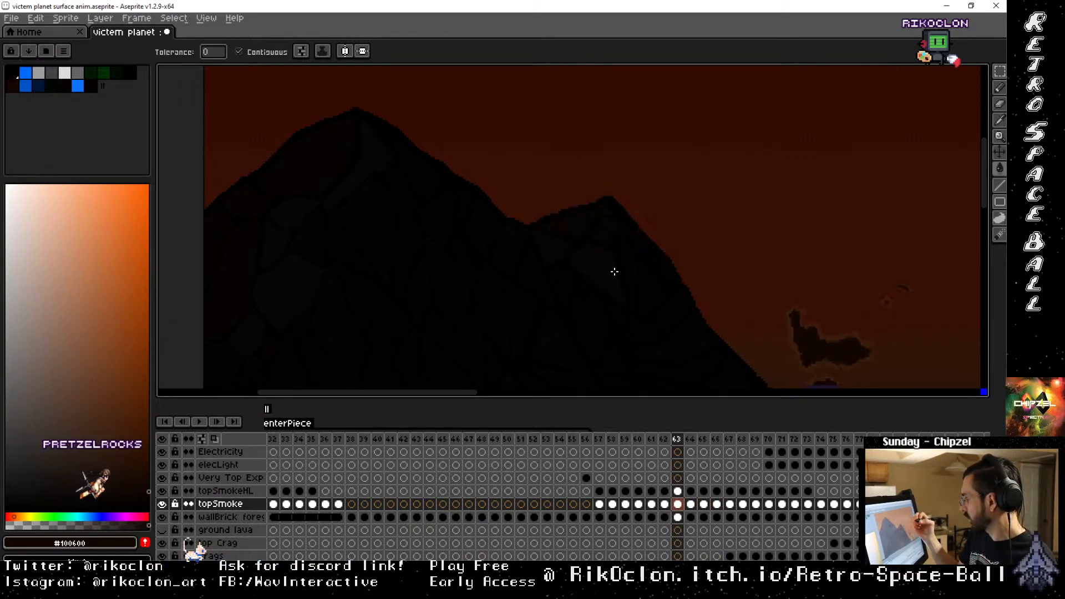
key("Right")
key("Right")
key("Right")
key("Right")
key("Right")
key("Right")
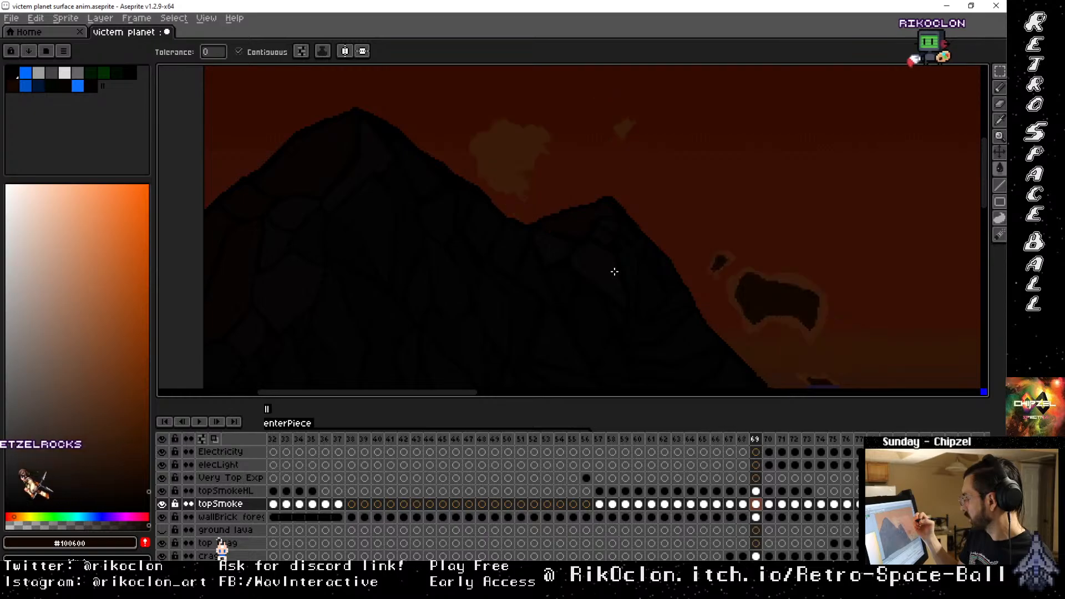
key("Left")
key("Left")
key("Left")
key("Right")
key("Right")
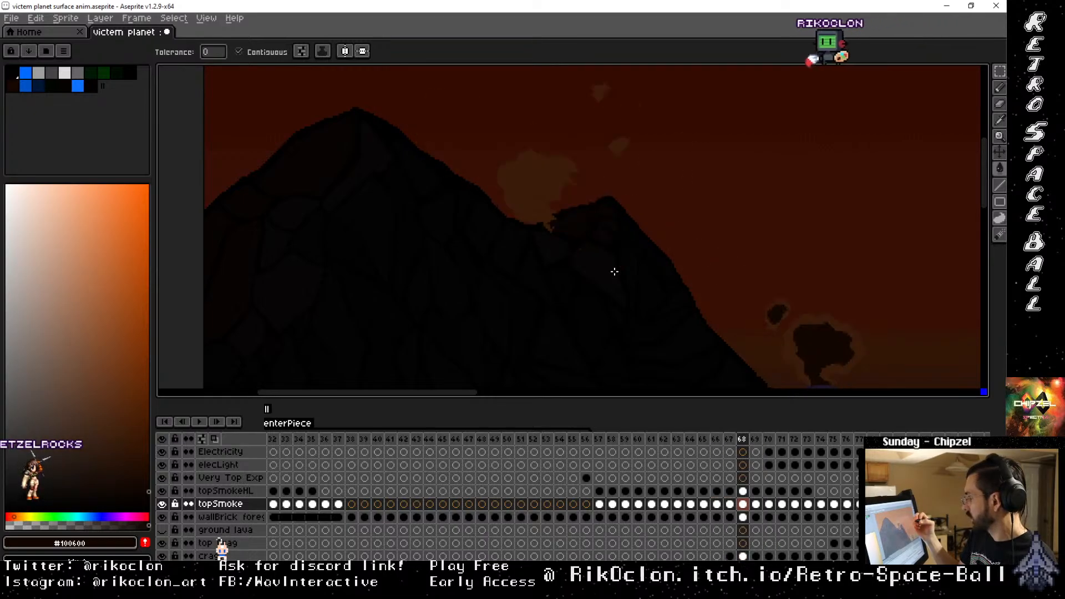
On frame 68 of topSmoke, outline and fill a #100600 shadow inside the ridge's smoke cloud and shade the two small puffs above it
key("b")
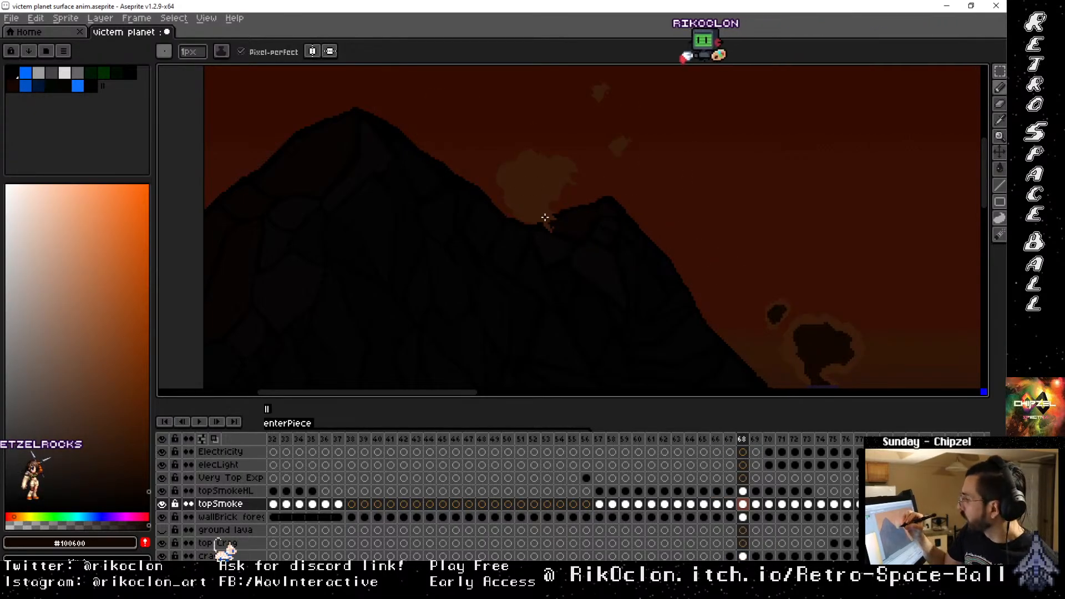
mouse_move(537, 214)
left_mouse_down()
mouse_move(557, 169)
mouse_move(535, 162)
mouse_move(509, 174)
left_mouse_up()
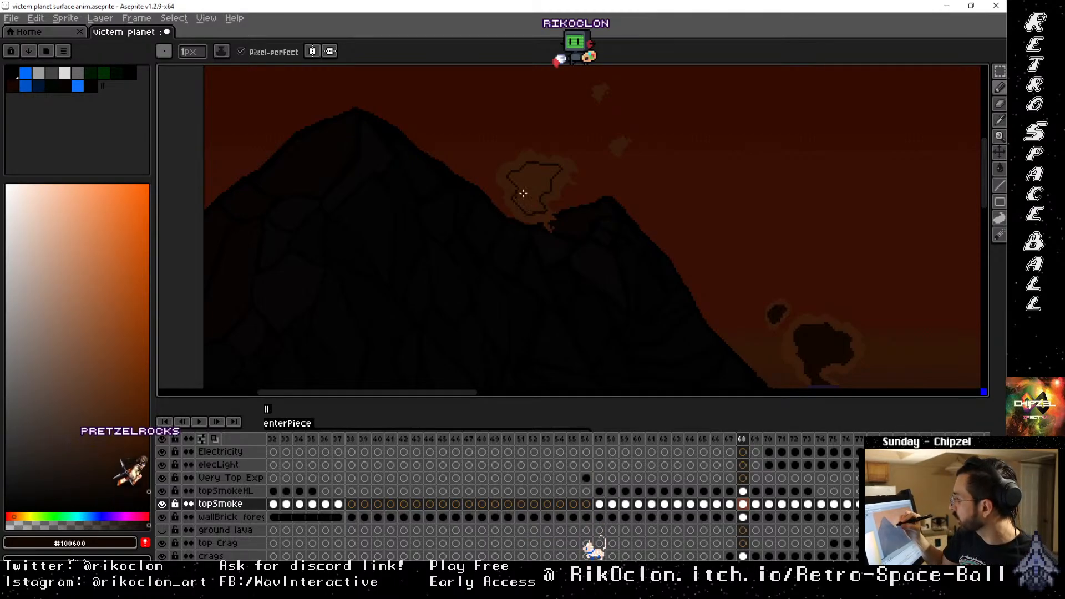
key("g")
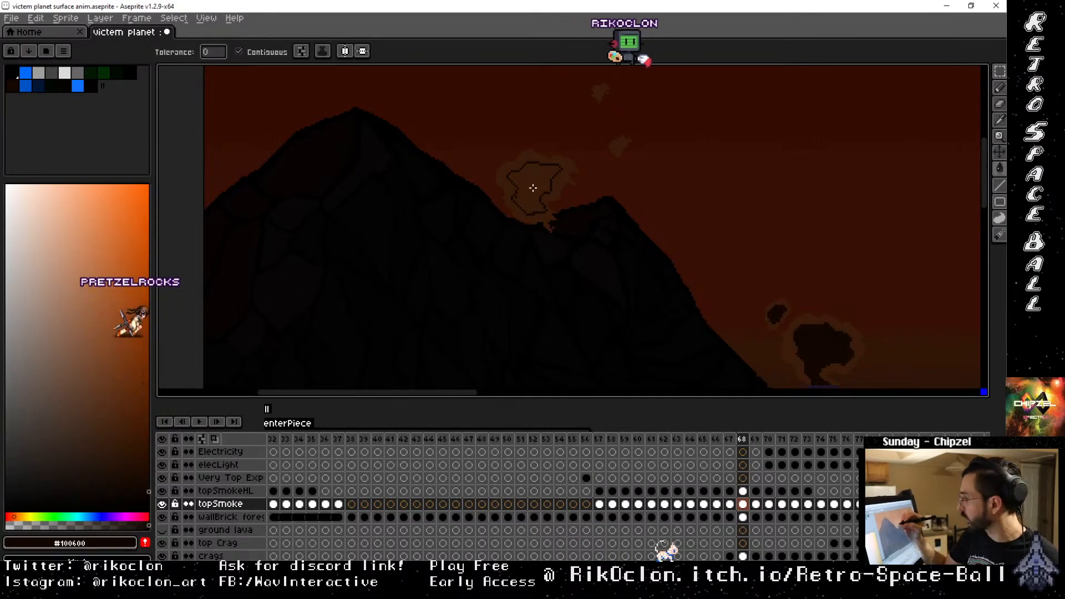
left_click(536, 177)
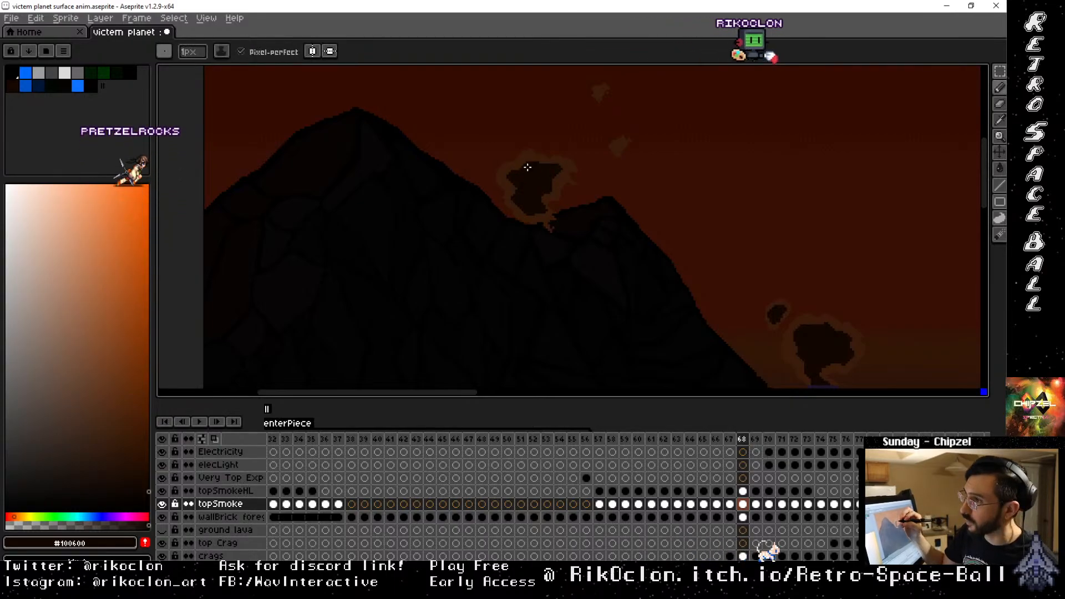
key("b")
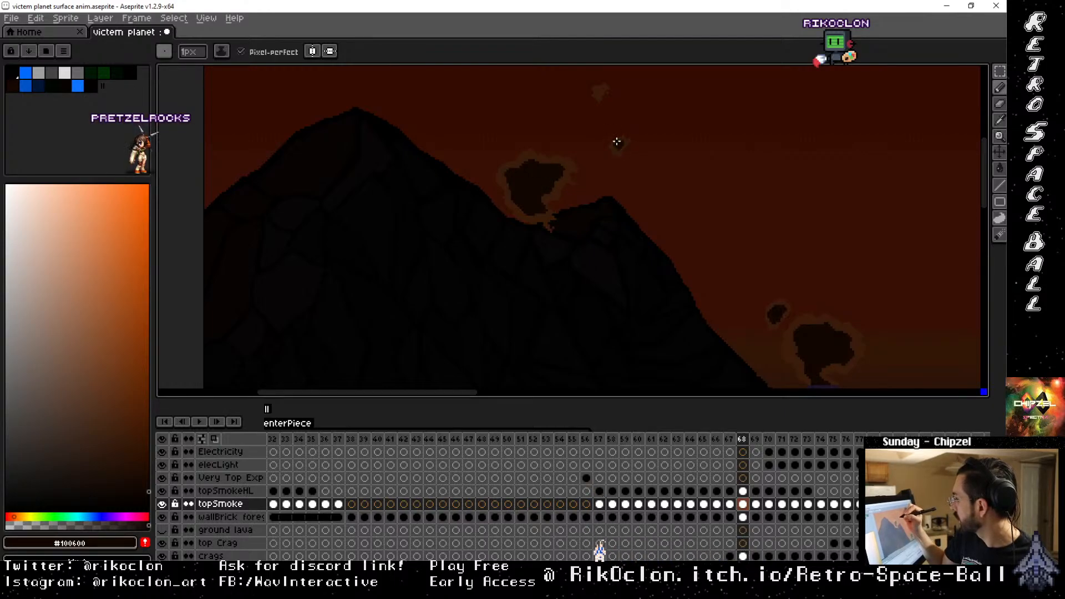
key("v")
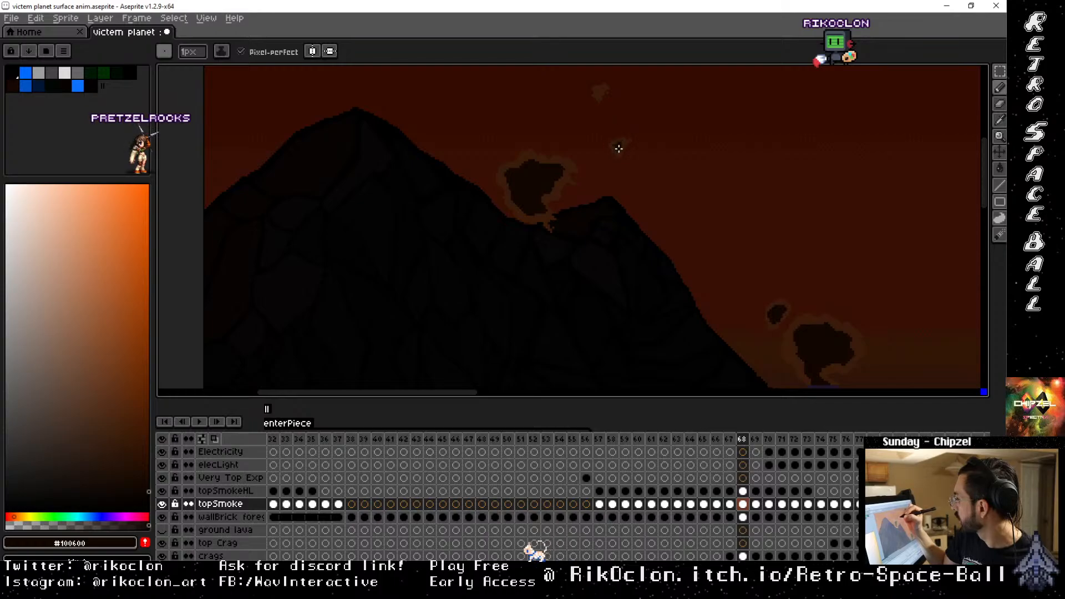
left_click_drag(619, 149, 621, 145)
key("space")
mouse_move(600, 107)
left_mouse_down()
mouse_move(602, 185)
mouse_move(603, 169)
left_mouse_up()
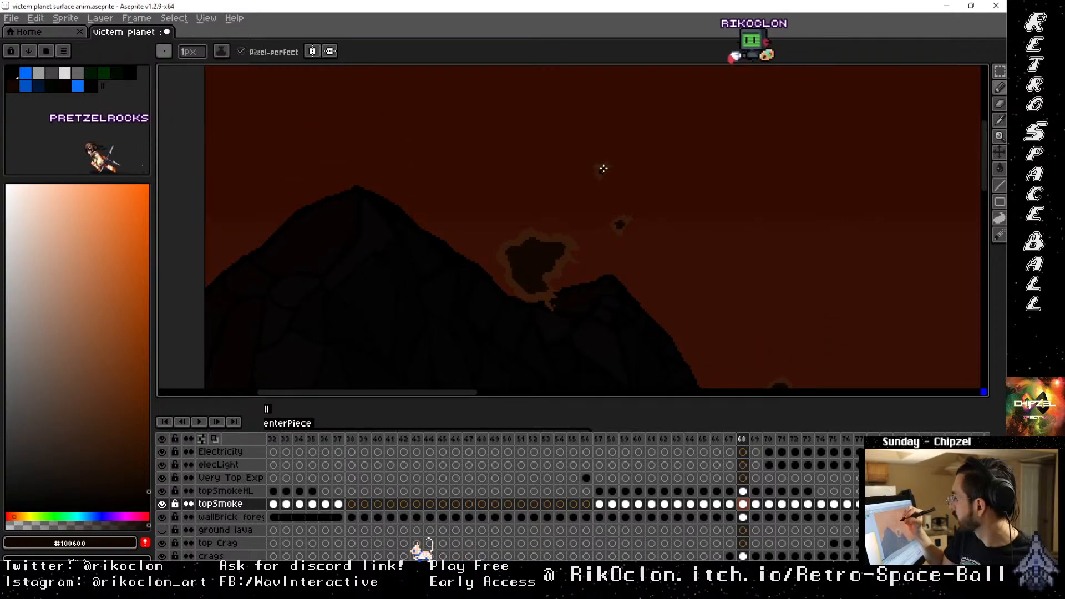
key("space")
mouse_move(679, 275)
left_mouse_down()
mouse_move(593, 207)
mouse_move(568, 221)
left_mouse_up()
On frame 69 of topSmoke, shade the two small puffs and outline and fill a #100600 shadow inside the ridge's smoke cloud
key("Right")
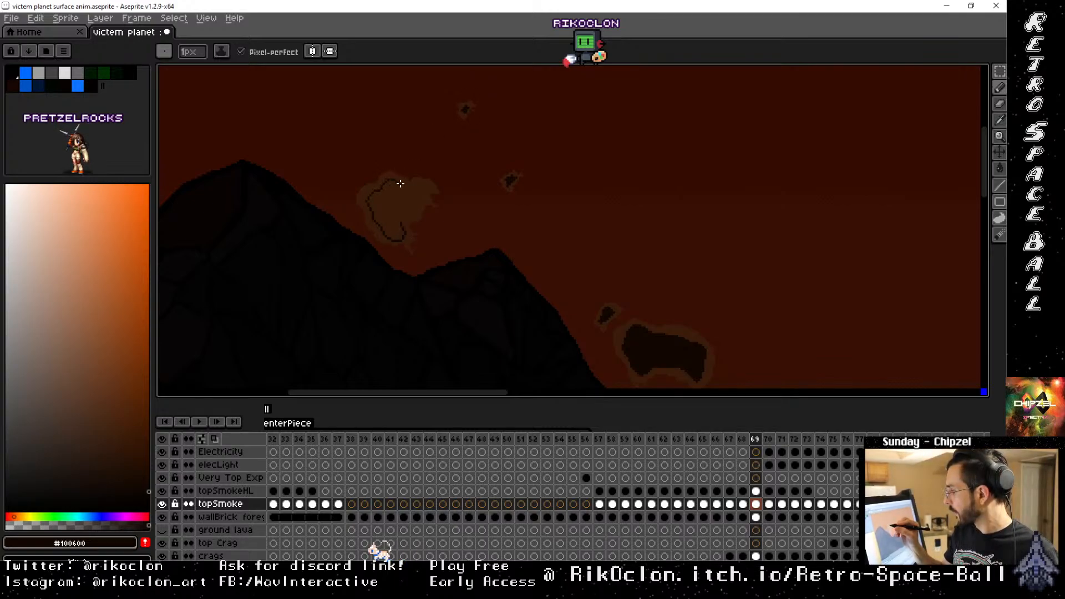
left_click_drag(421, 186, 401, 223)
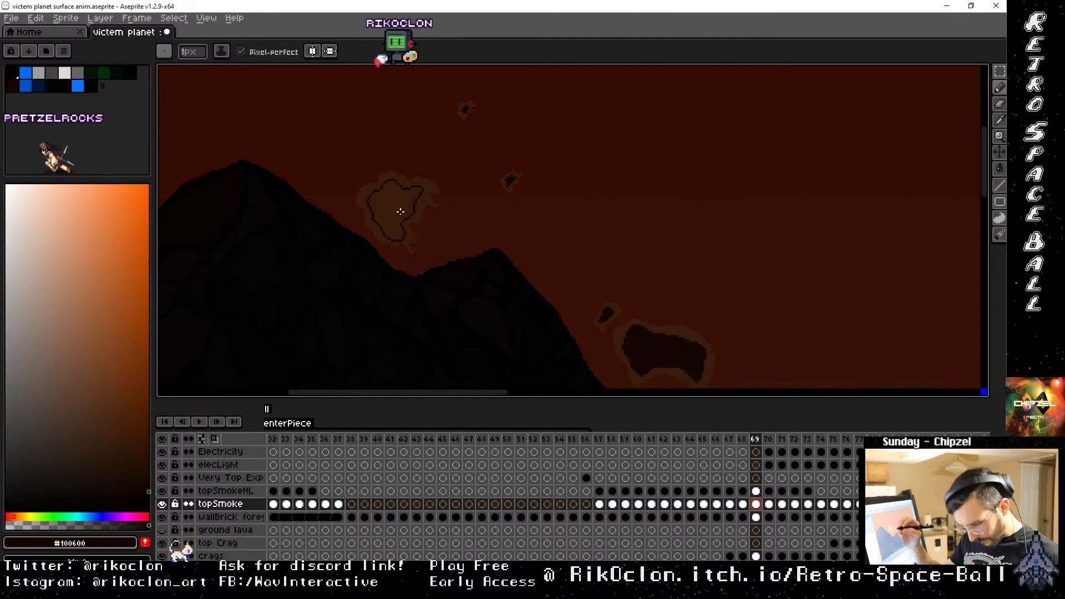
key("g")
left_click(393, 204)
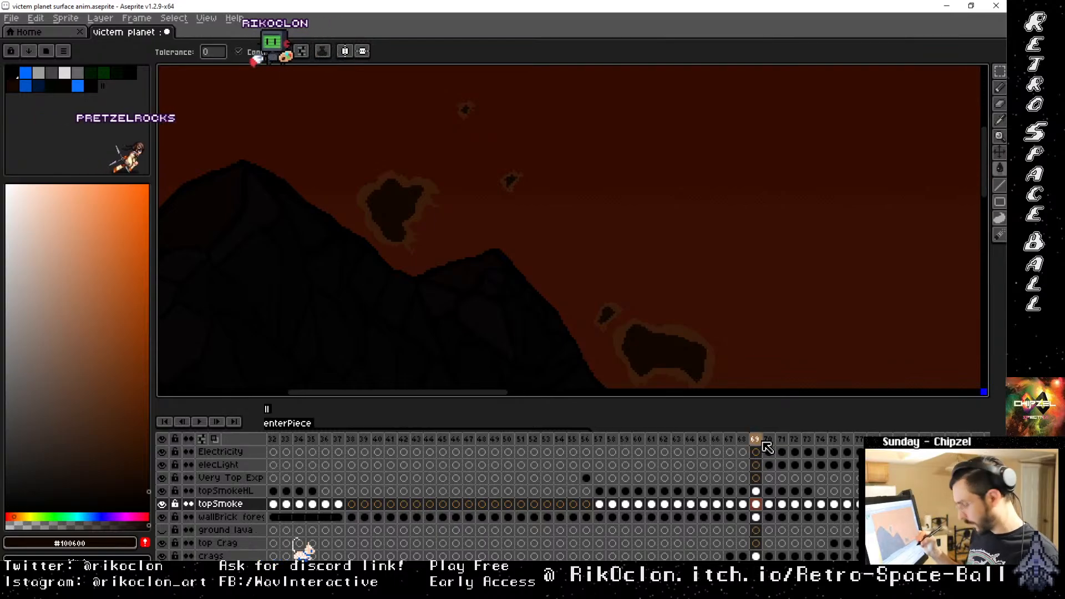
On frame 70 of topSmoke, shade the two small puffs and outline and fill a #100600 shadow in the smoke cloud beside the peak
left_click(765, 438)
key("b")
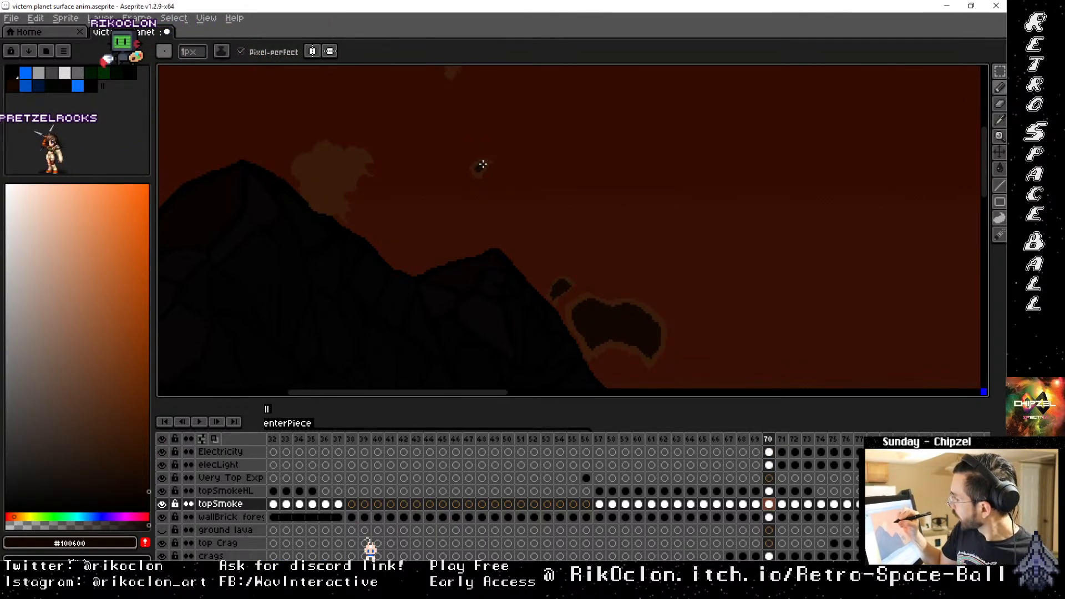
key("space")
left_click_drag(461, 131, 486, 239)
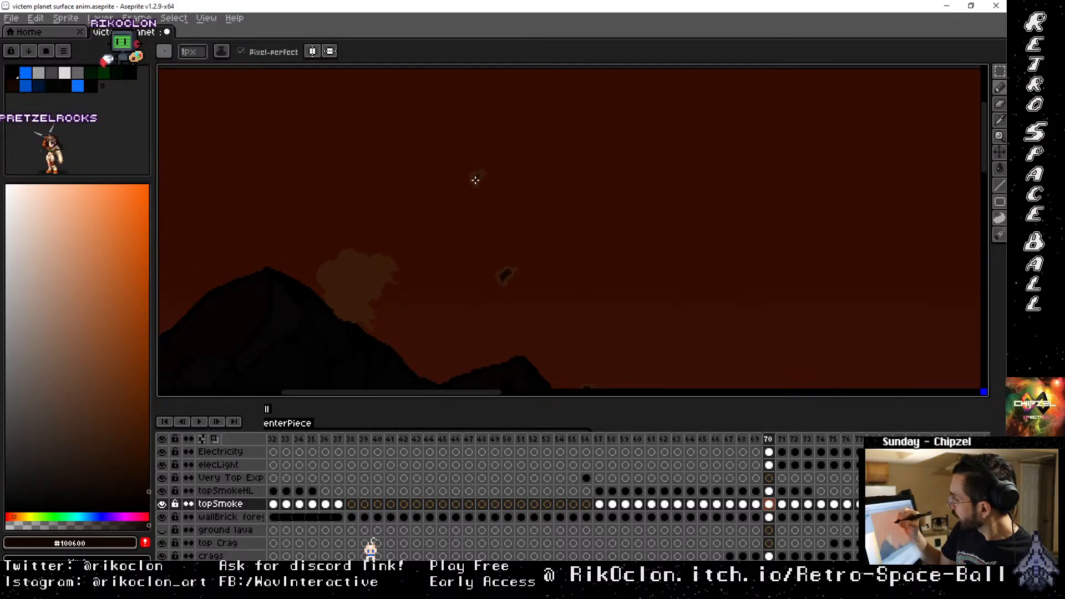
key("ctrl+z")
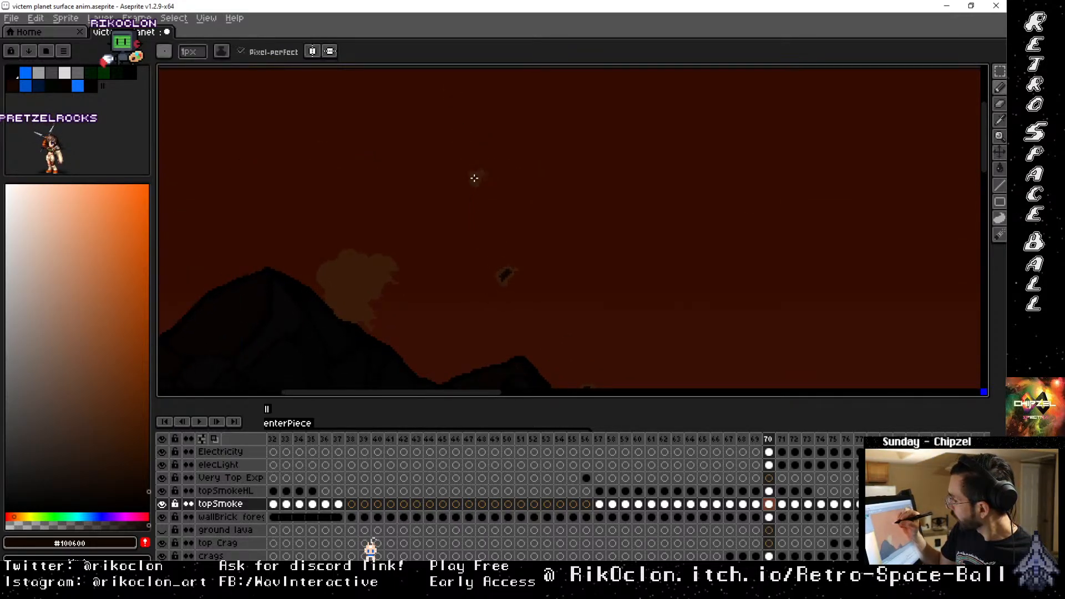
key("space")
left_click_drag(480, 177, 544, 95)
key("space")
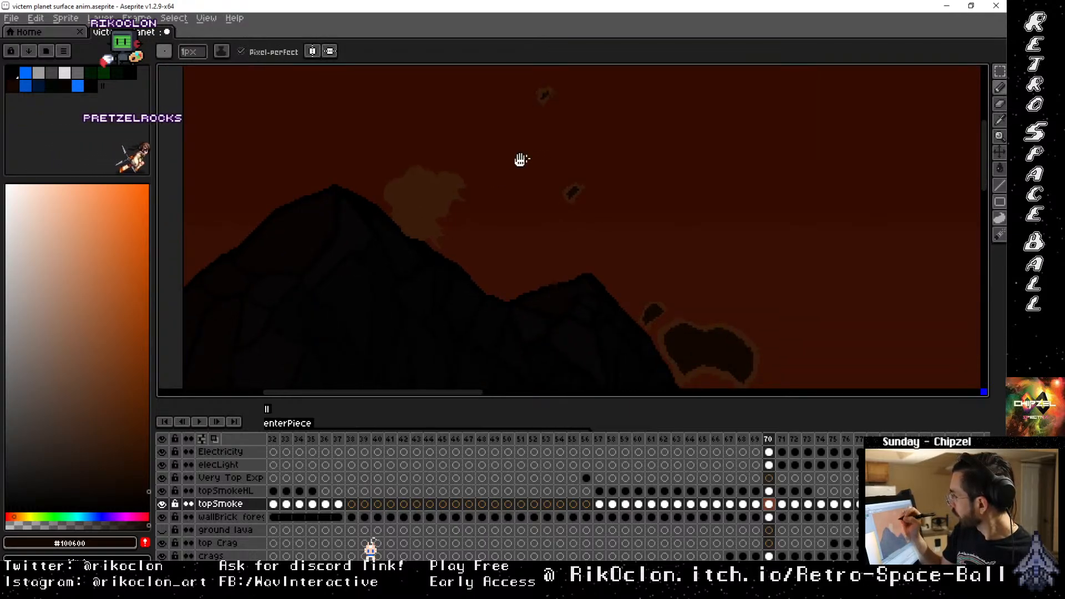
left_click_drag(520, 160, 586, 109)
mouse_move(493, 165)
left_mouse_down()
mouse_move(461, 150)
mouse_move(472, 131)
mouse_move(529, 129)
mouse_move(511, 129)
mouse_move(518, 132)
mouse_move(493, 167)
left_mouse_up()
key("g")
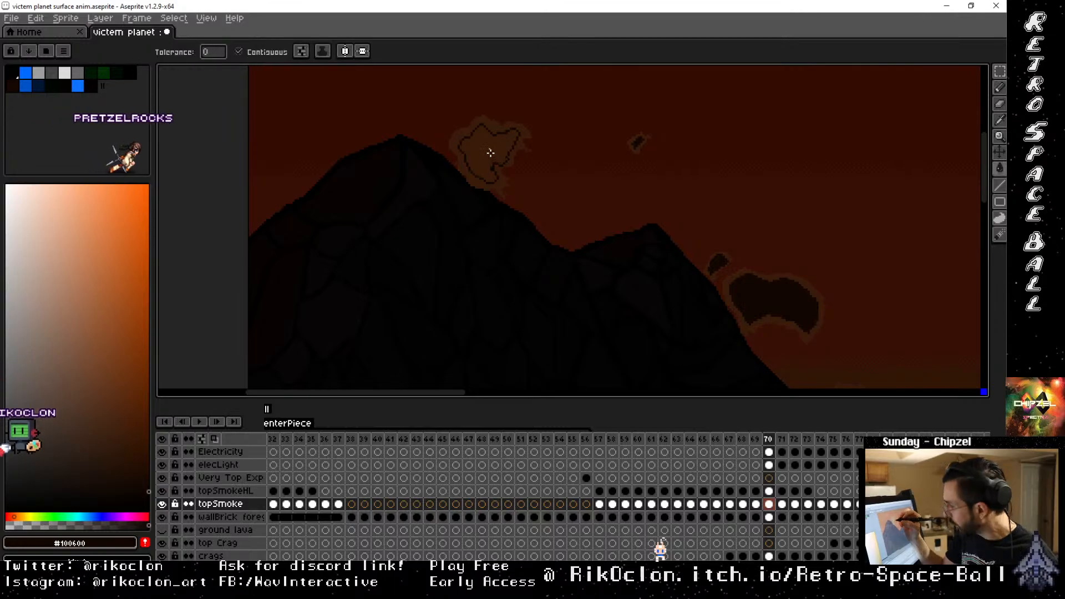
left_click(491, 151)
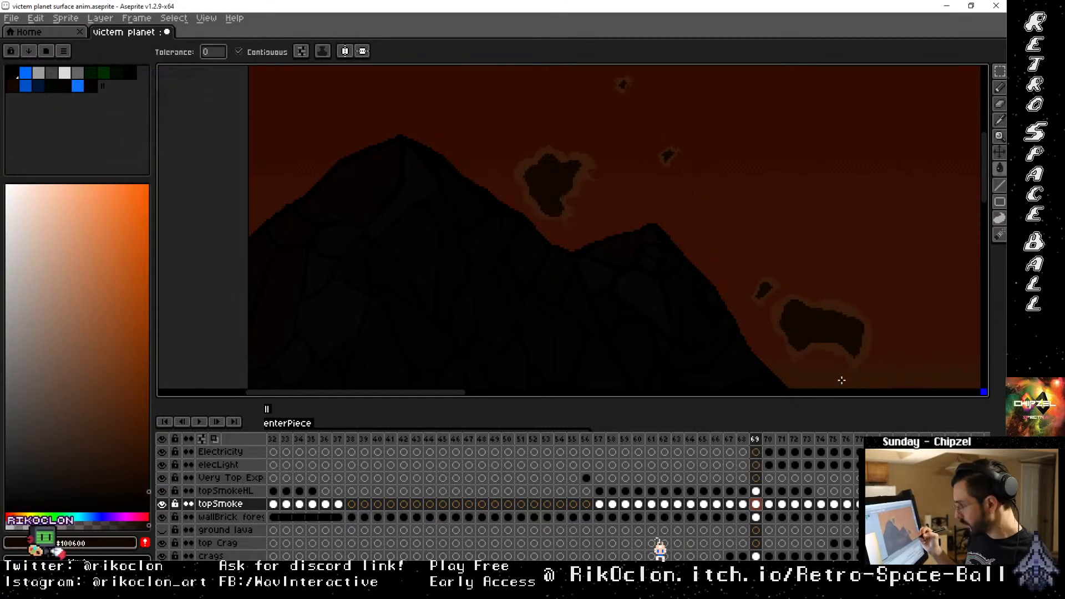
On frame 71 of topSmoke, outline and fill a #100600 shadow in the smoke cloud by the peak and shade the two small puffs
key("period")
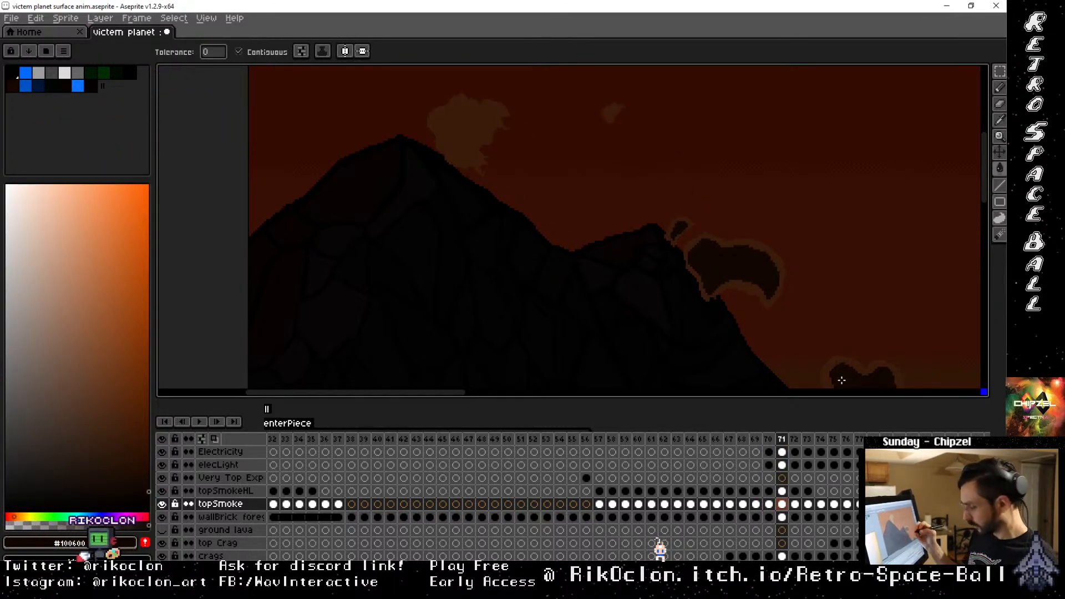
key("b")
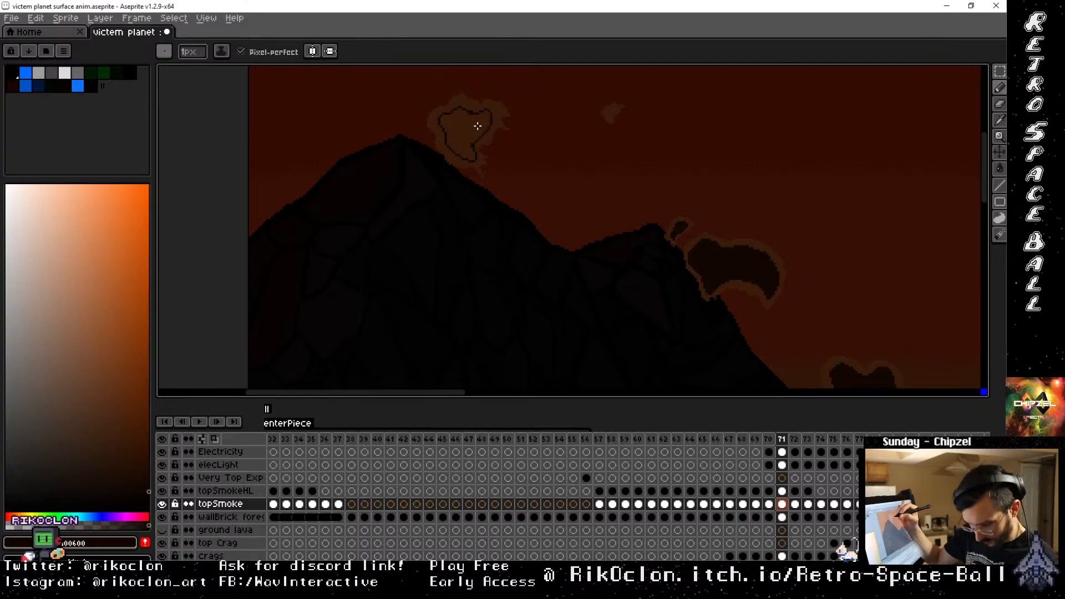
key("g")
left_click(485, 115)
key("b")
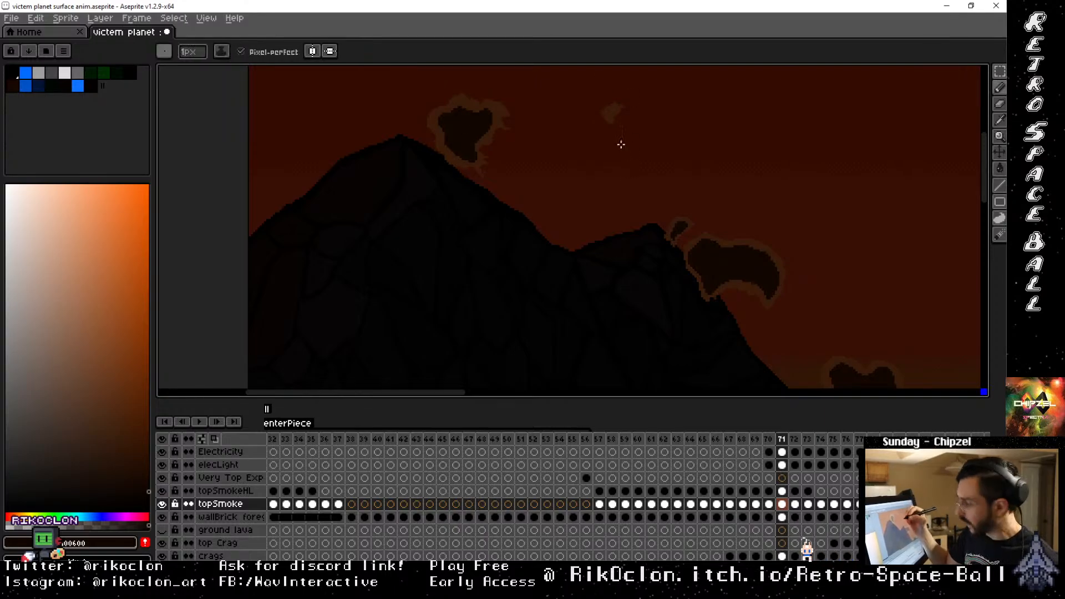
left_click_drag(611, 113, 539, 274)
left_click_drag(512, 178, 509, 182)
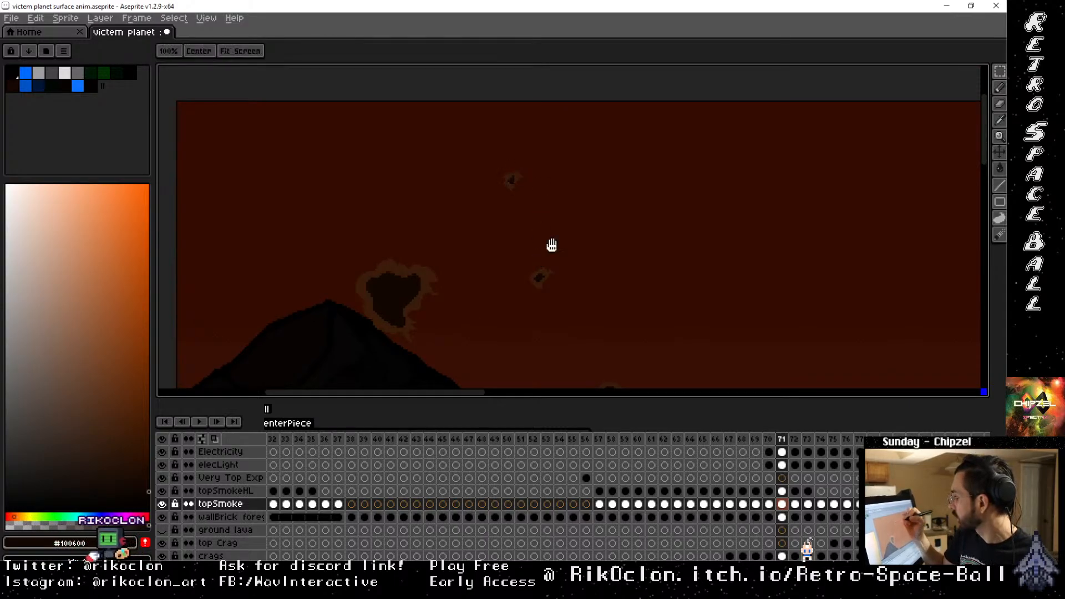
mouse_move(566, 326)
left_mouse_down()
mouse_move(531, 204)
mouse_move(518, 222)
left_mouse_up()
On frame 72 of topSmoke, outline and fill a #100600 shadow in the smoke cloud above the peak and shade the small puffs
key("period")
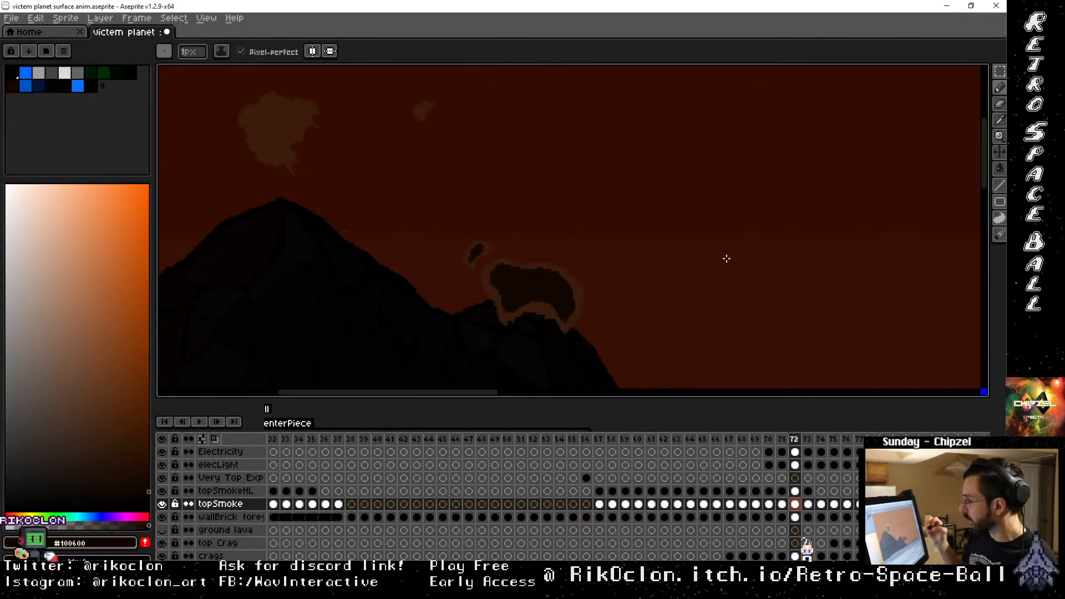
left_click_drag(432, 128, 457, 223)
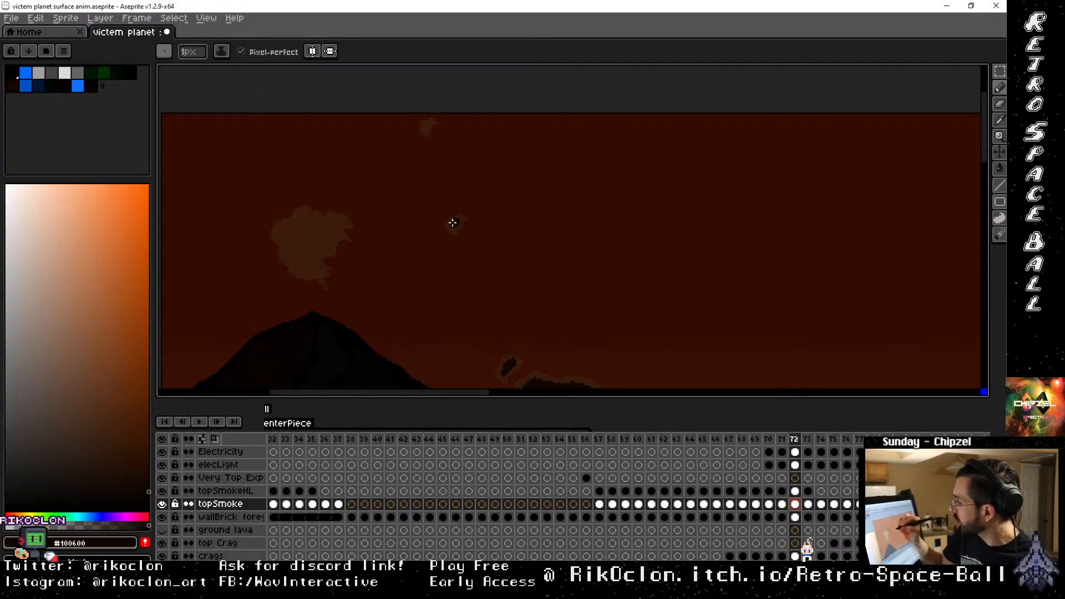
left_click_drag(472, 212, 504, 184)
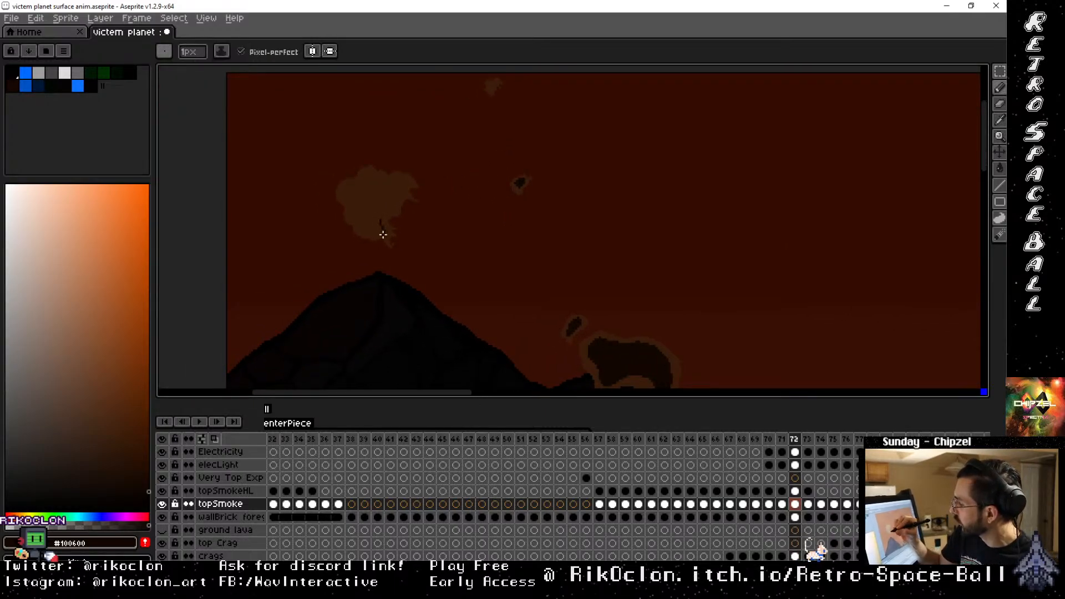
mouse_move(371, 178)
left_mouse_down()
mouse_move(385, 178)
mouse_move(394, 200)
mouse_move(381, 223)
left_mouse_up()
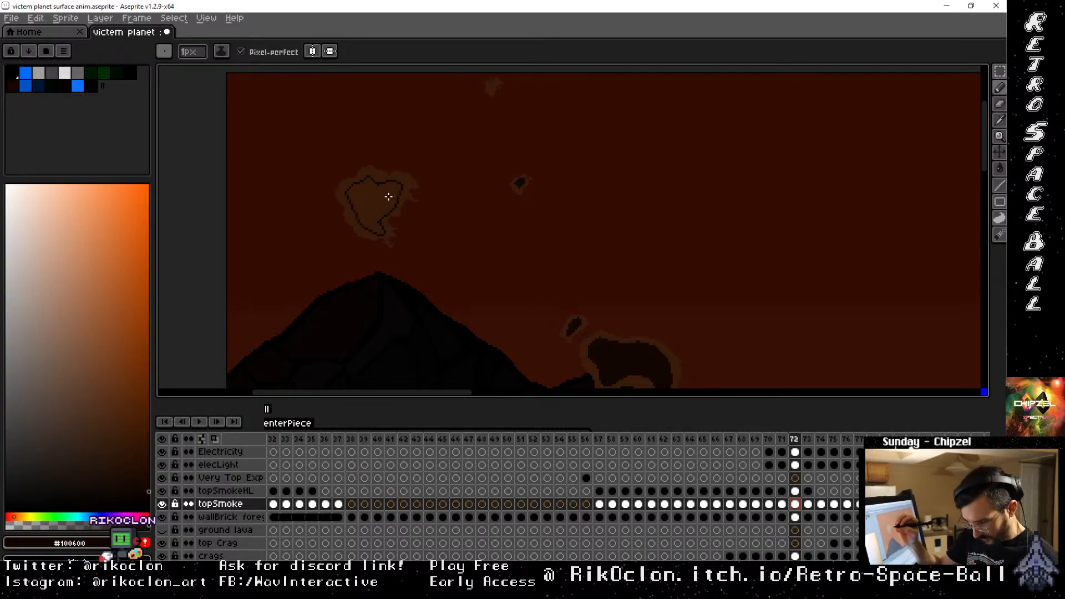
key("g")
left_click(383, 198)
left_click_drag(496, 143, 455, 266)
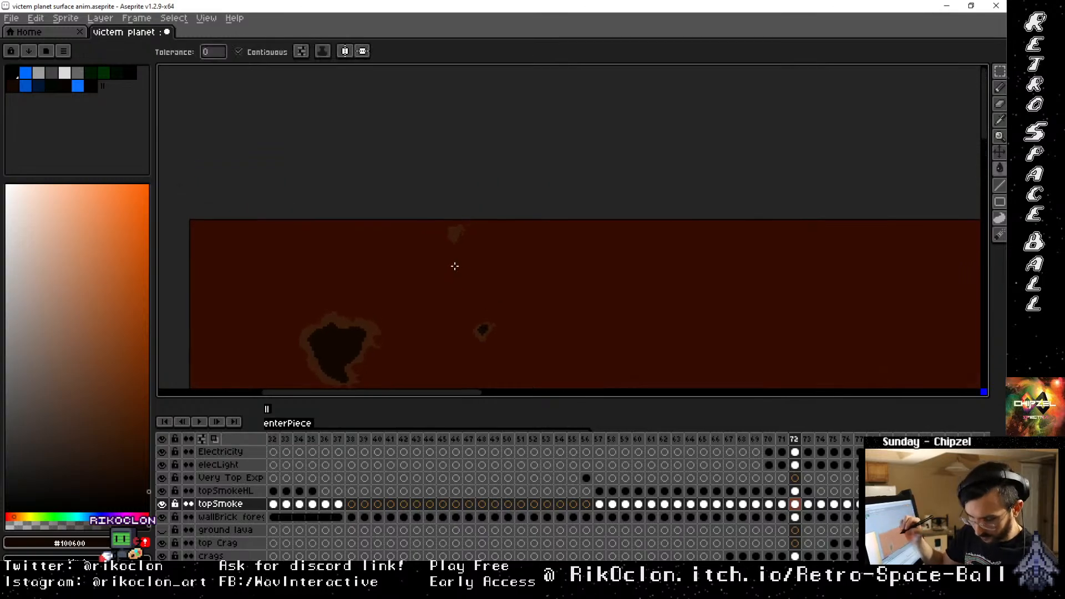
key("b")
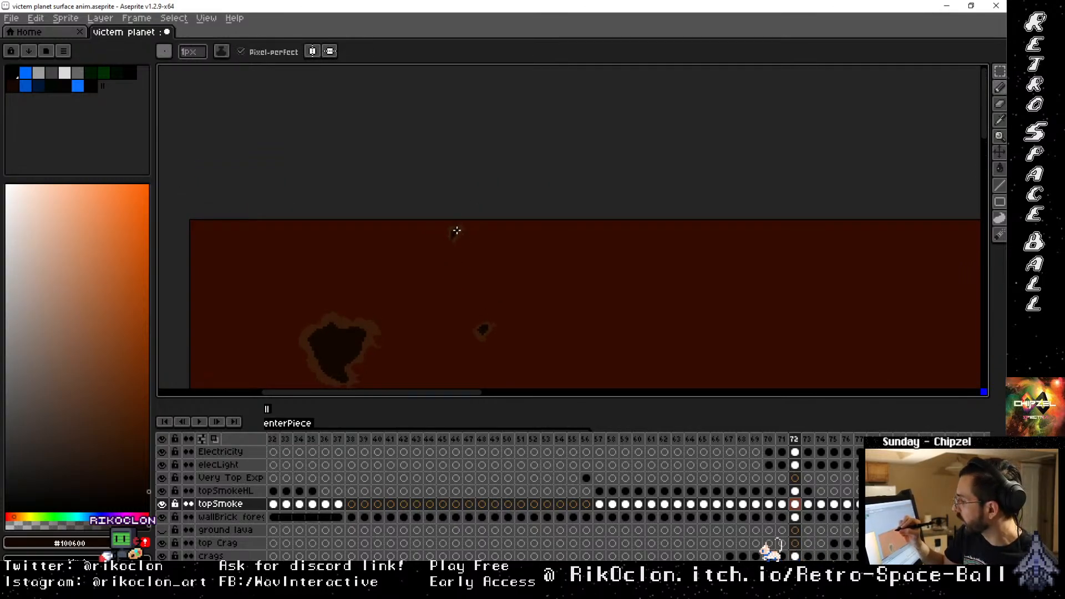
key("ctrl+z")
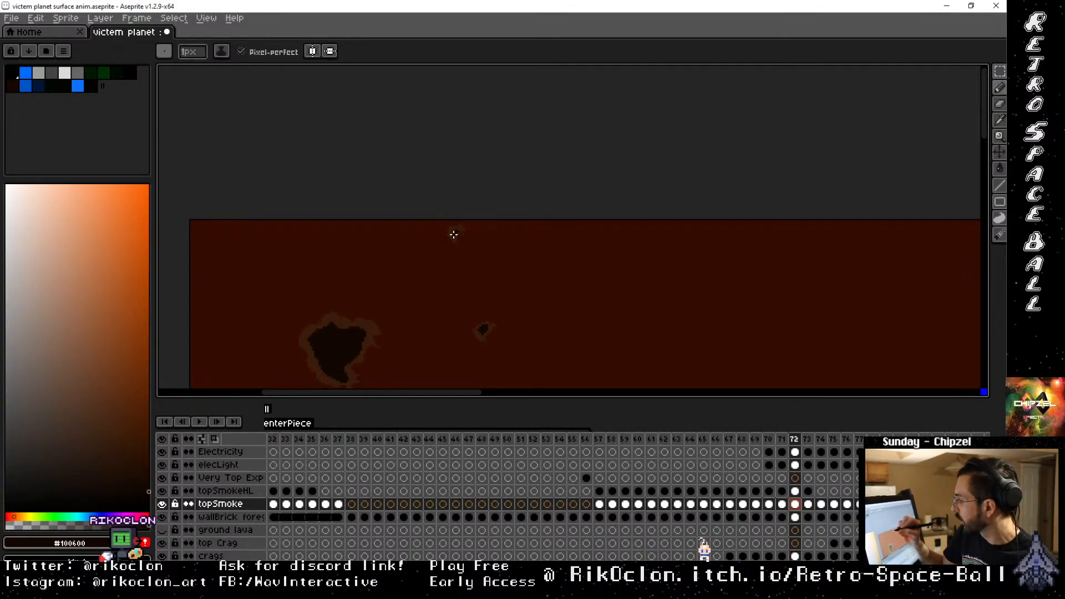
mouse_move(511, 305)
left_mouse_down()
mouse_move(590, 209)
mouse_move(587, 323)
mouse_move(532, 217)
left_mouse_up()
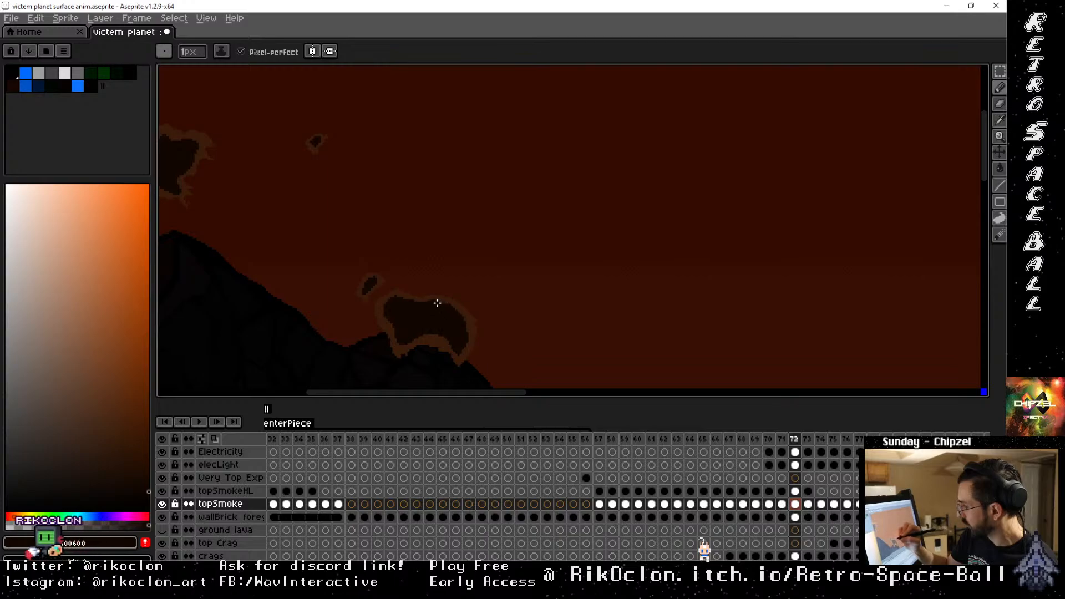
On frame 73 of topSmoke, outline and fill a #100600 shadow in the smoke cloud at the canvas's upper-left corner
key("period")
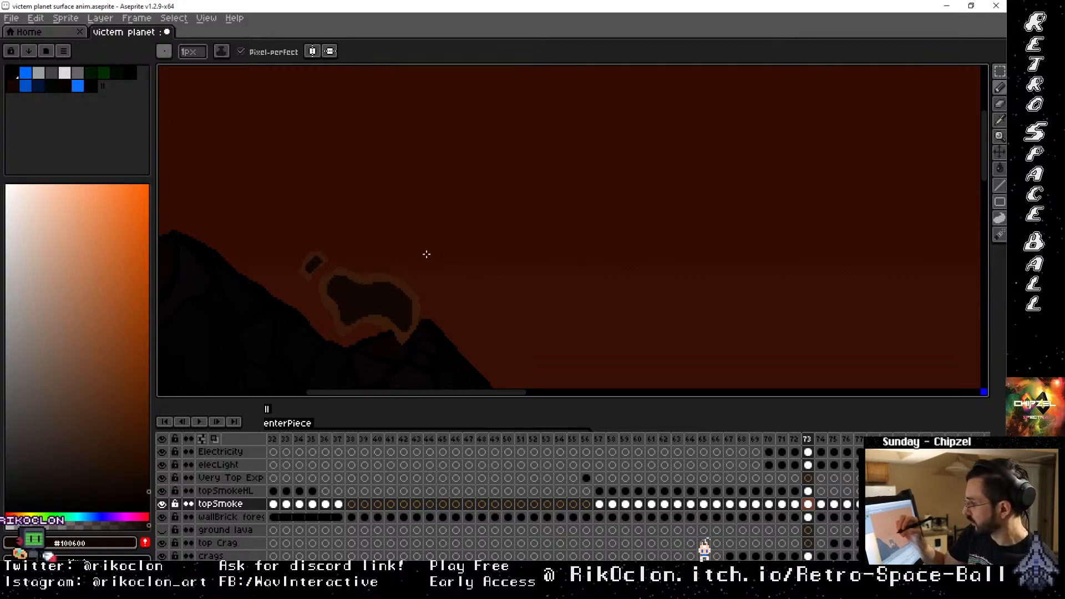
mouse_move(353, 192)
left_mouse_down()
mouse_move(677, 292)
mouse_move(698, 268)
left_mouse_up()
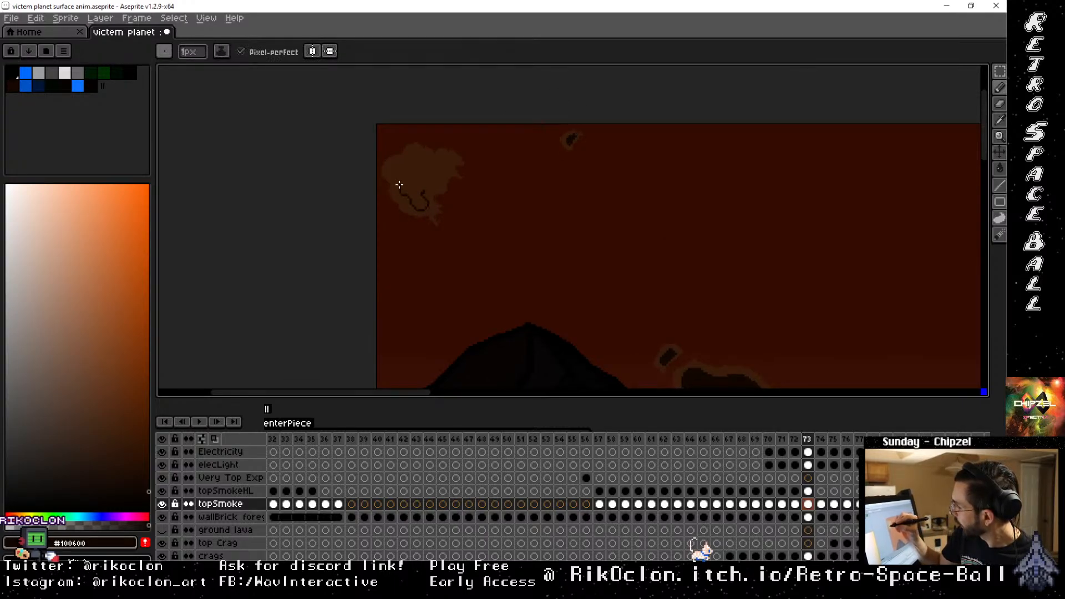
mouse_move(399, 185)
left_mouse_down()
mouse_move(410, 159)
mouse_move(444, 168)
mouse_move(425, 198)
left_mouse_up()
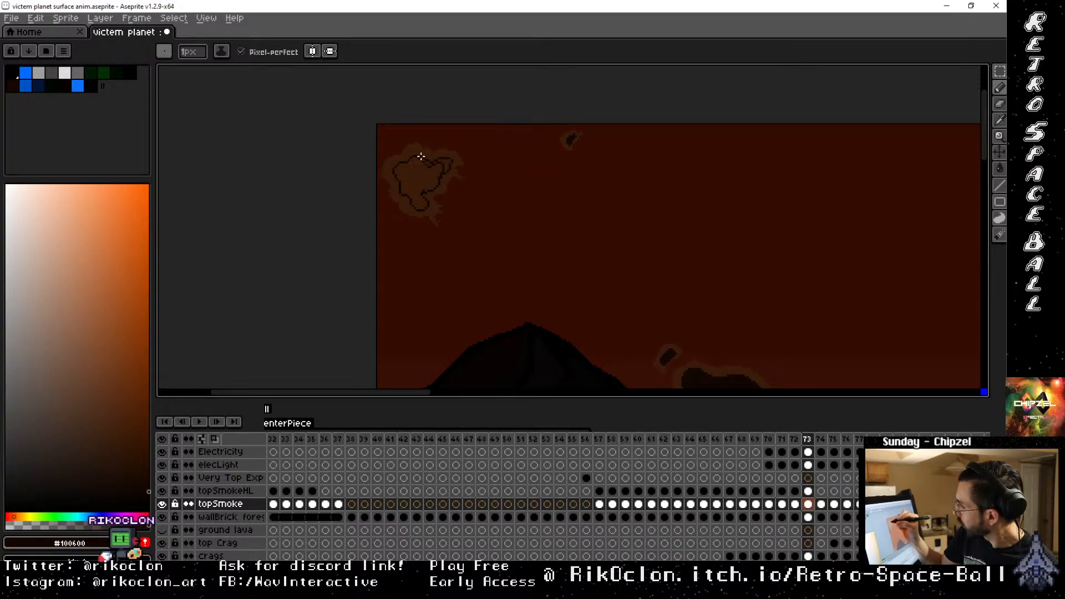
key("g")
left_click(422, 181)
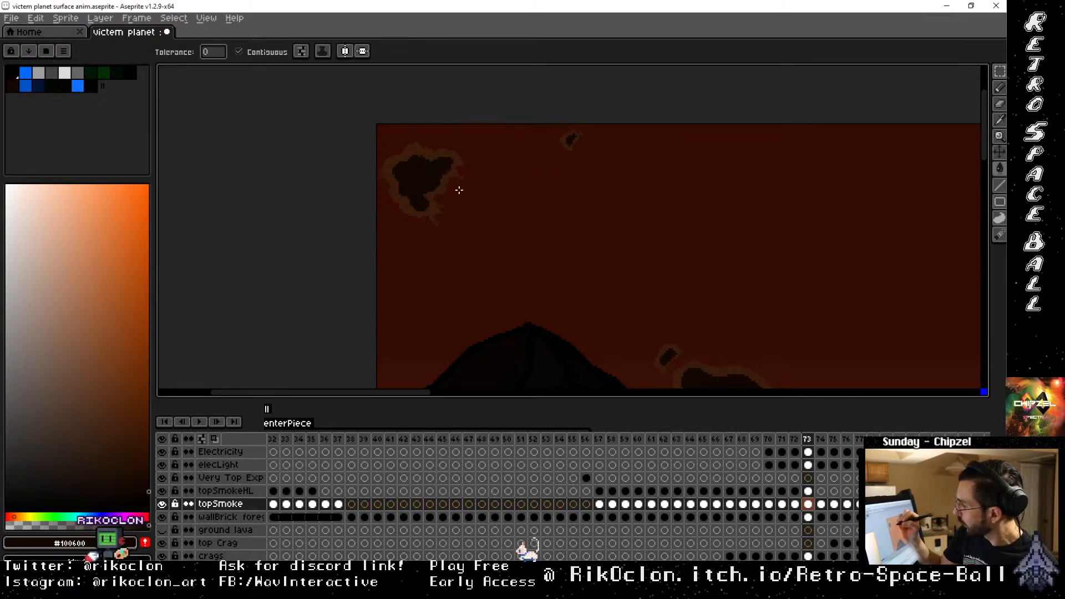
key("shift+c")
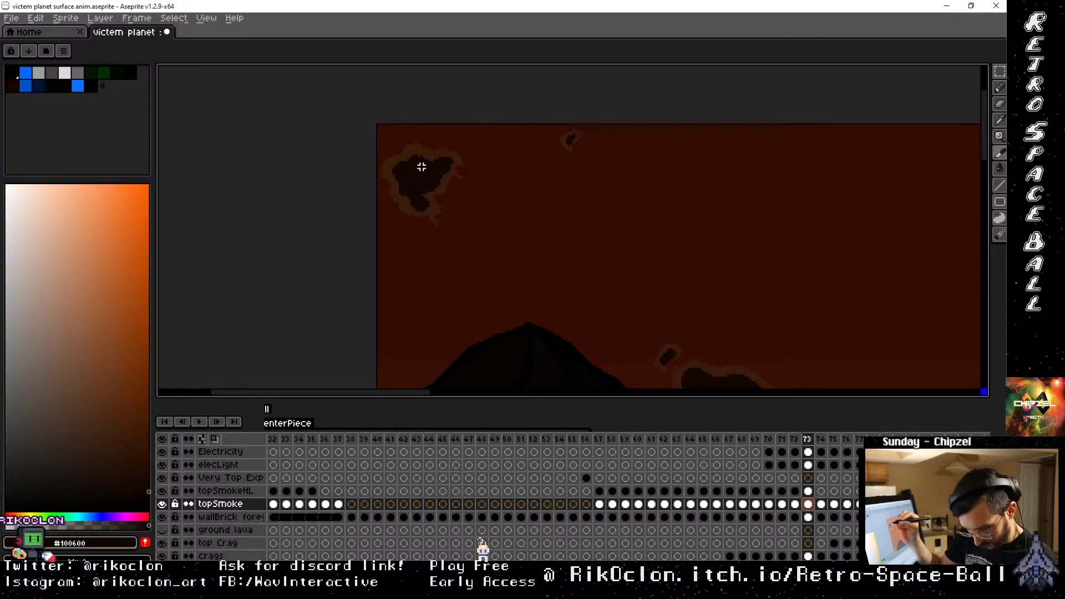
key("b")
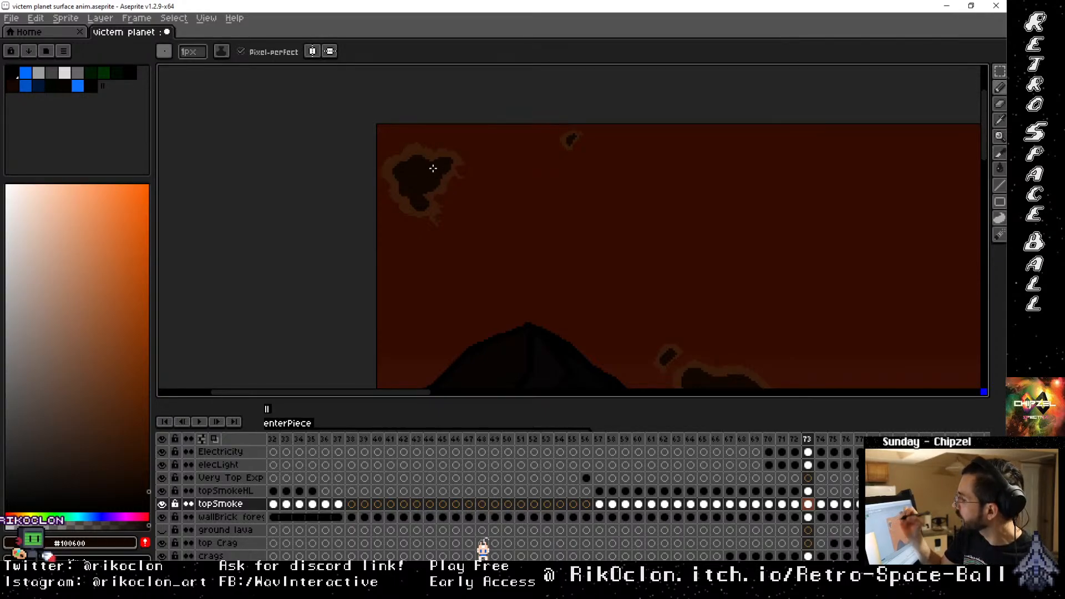
On frame 74 of topSmoke, shade the small puff above the tall peak and outline and fill a #100600 shadow in the adjacent cloud
key("Right")
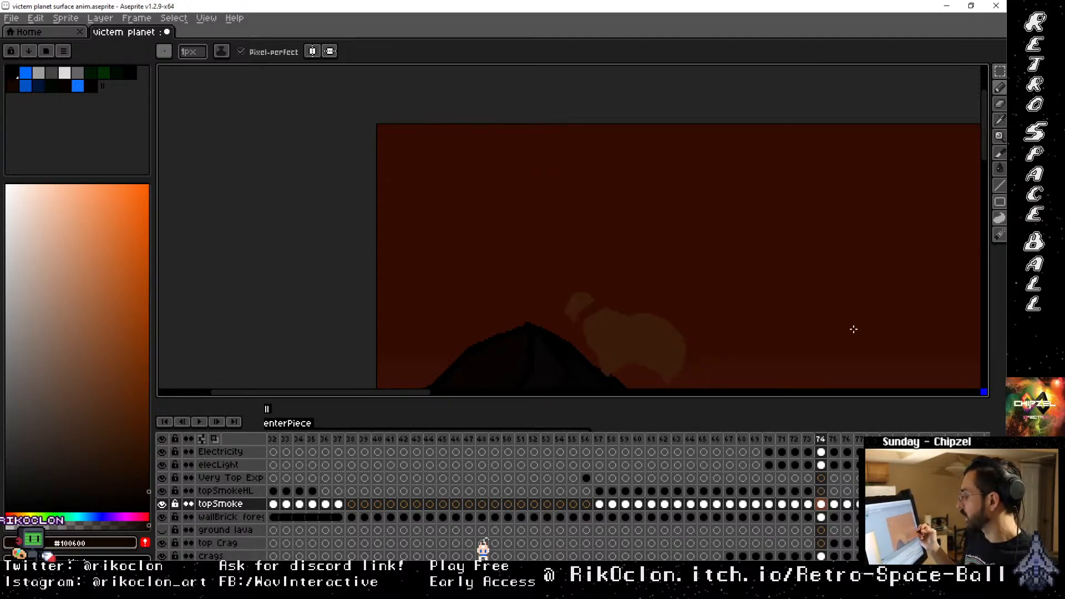
key("space")
mouse_move(688, 275)
left_mouse_down()
mouse_move(578, 126)
mouse_move(579, 144)
left_mouse_up()
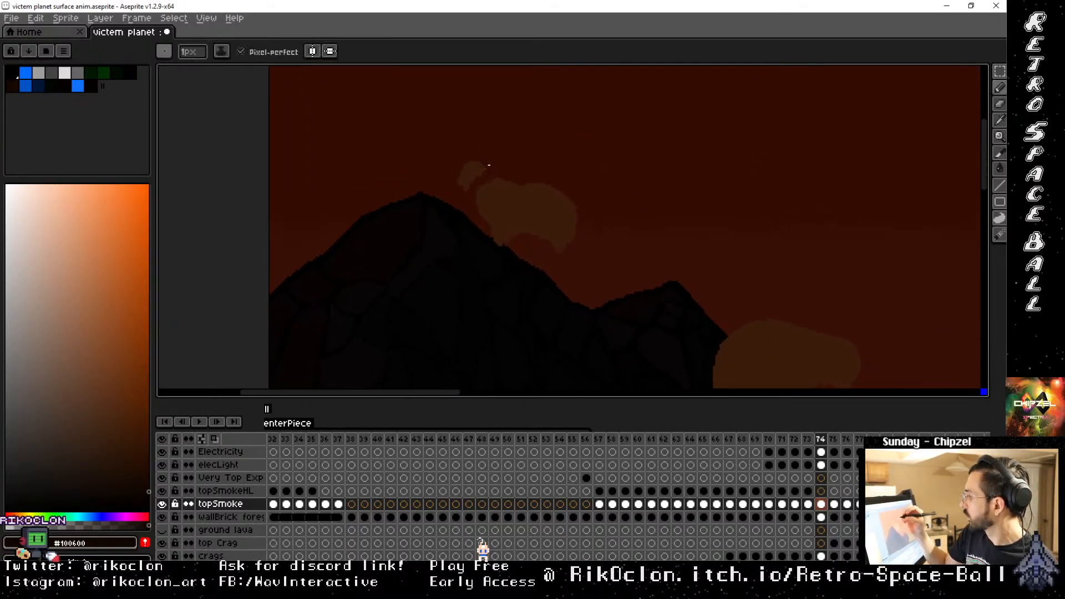
left_click_drag(465, 180, 471, 171)
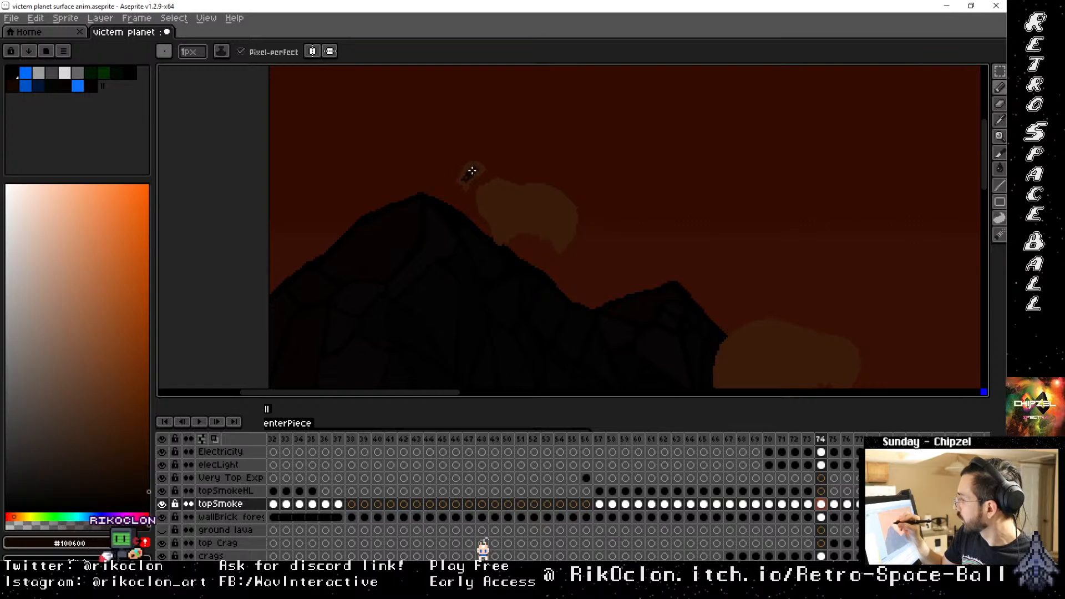
key("space")
left_click_drag(523, 226, 494, 185)
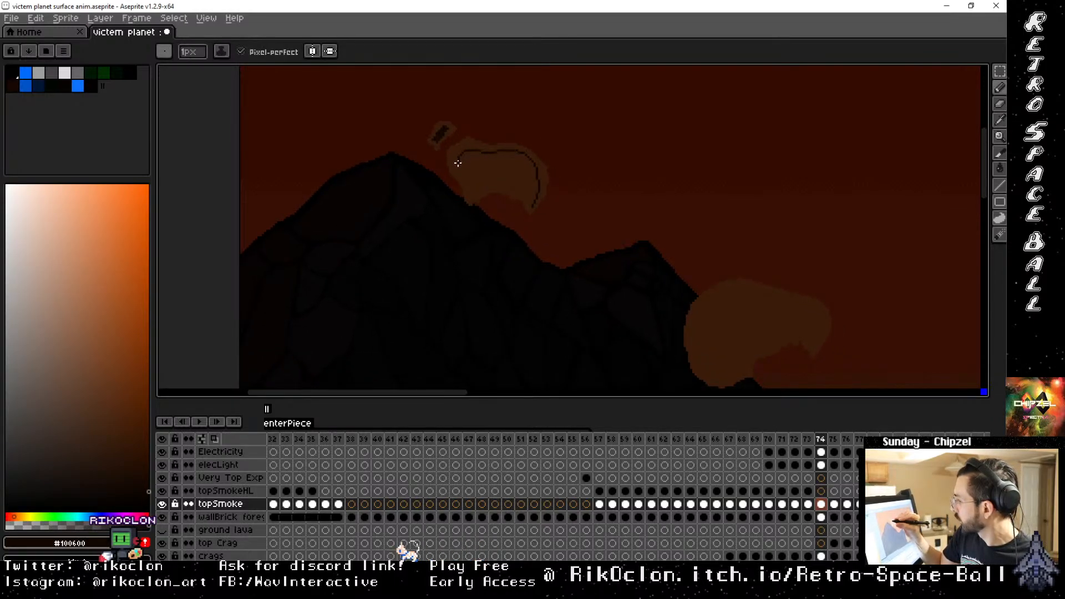
left_click_drag(505, 184, 530, 197)
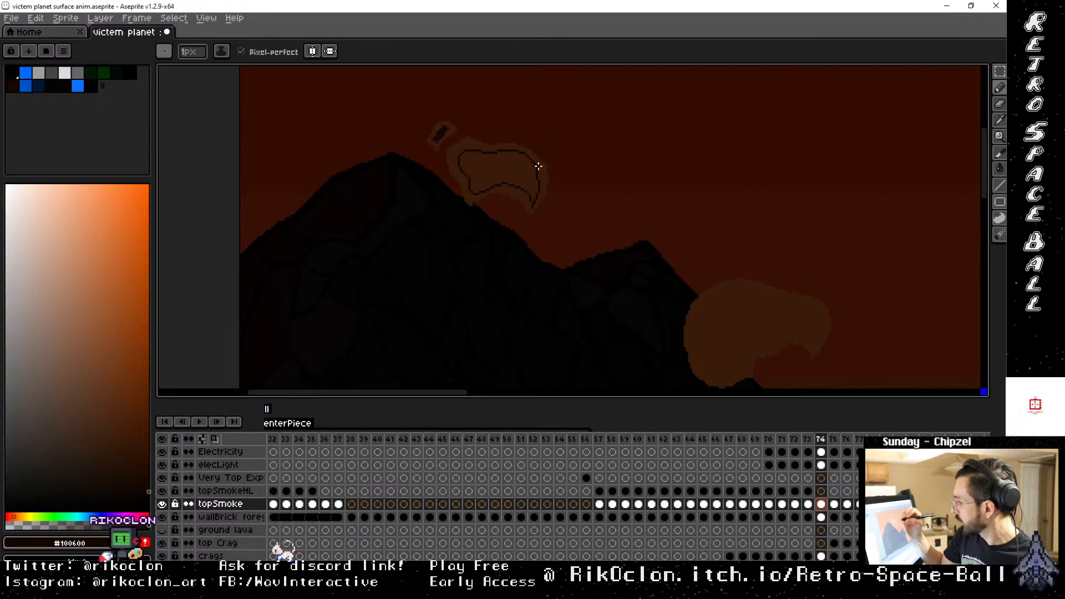
key("g")
left_click(513, 162)
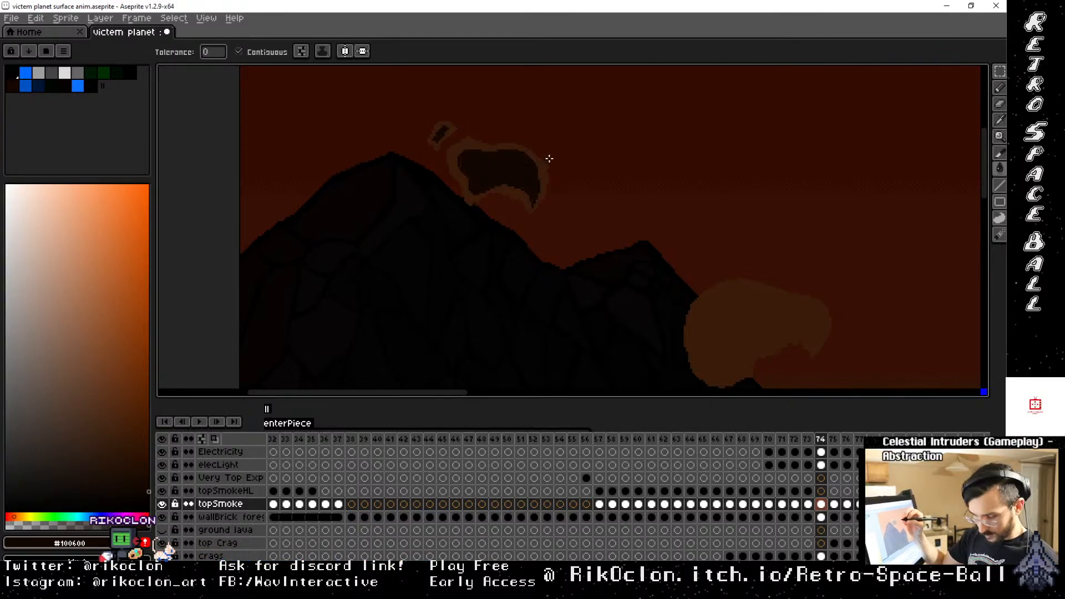
On frame 74, outline and fill a #100600 shadow in the large smoke cloud beside the lower ridge
key("b")
key("space")
left_click_drag(771, 277, 612, 152)
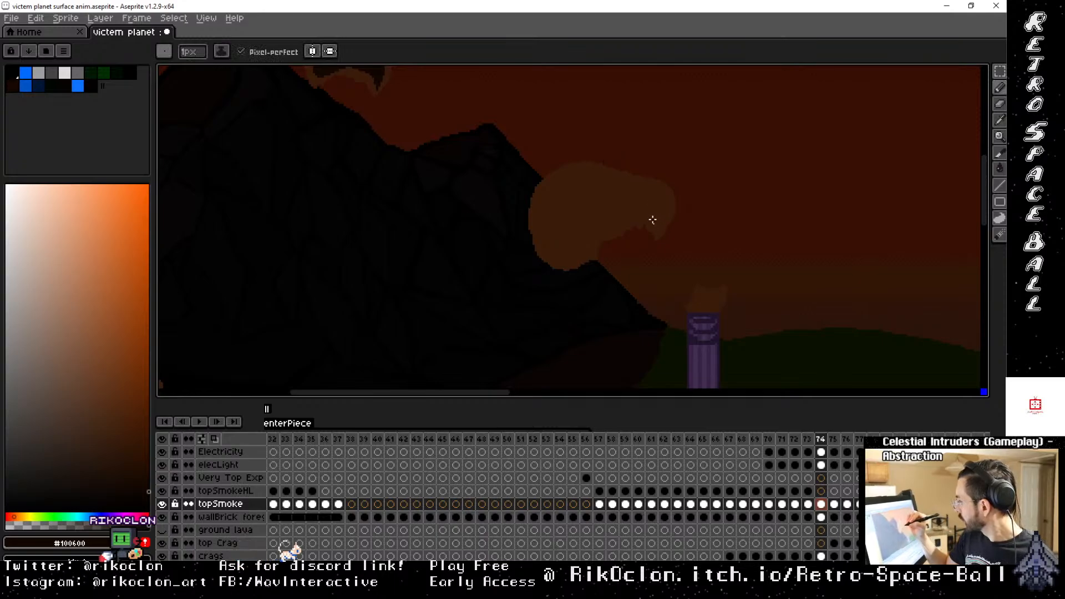
mouse_move(667, 201)
left_mouse_down()
mouse_move(580, 172)
mouse_move(551, 189)
mouse_move(546, 233)
mouse_move(551, 251)
mouse_move(573, 261)
mouse_move(604, 223)
mouse_move(659, 211)
left_mouse_up()
key("g")
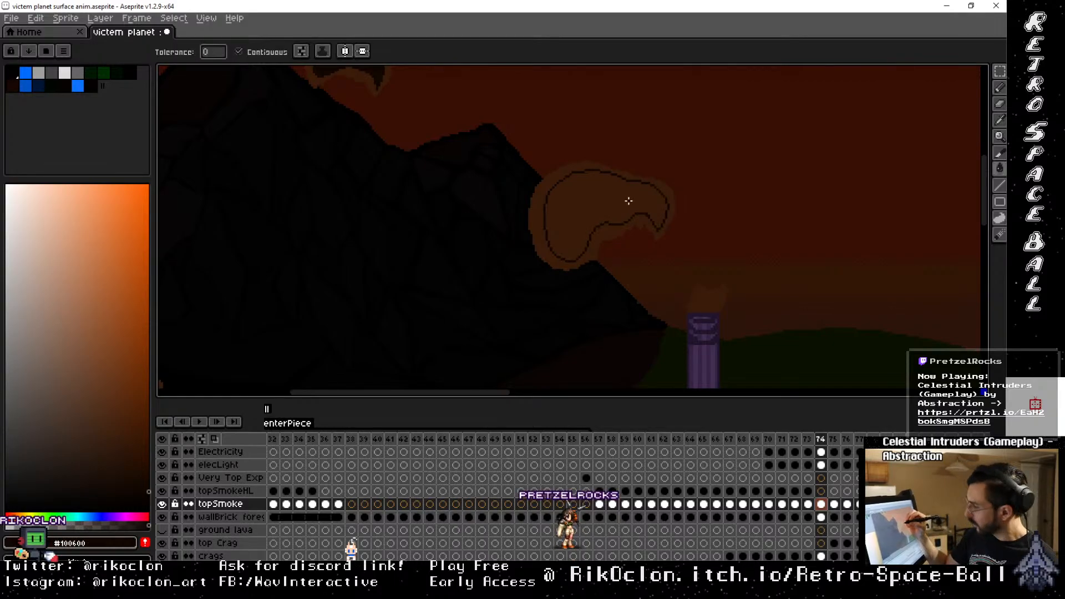
left_click(632, 201)
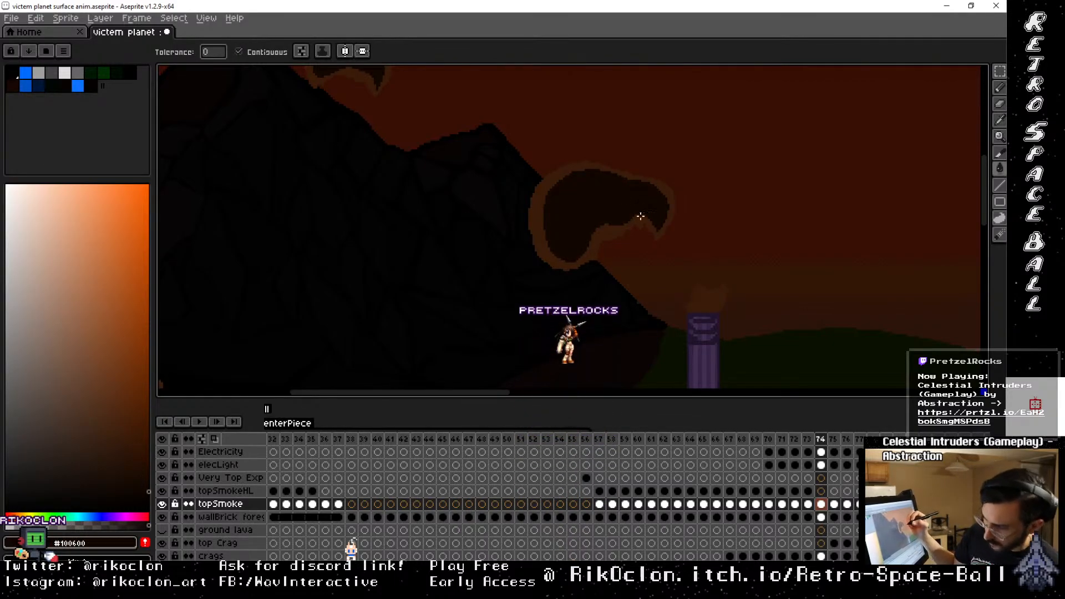
On frame 74, outline and fill a #100600 shadow in the small smoke puff on top of the purple pillar
key("space")
left_click_drag(669, 255, 629, 141)
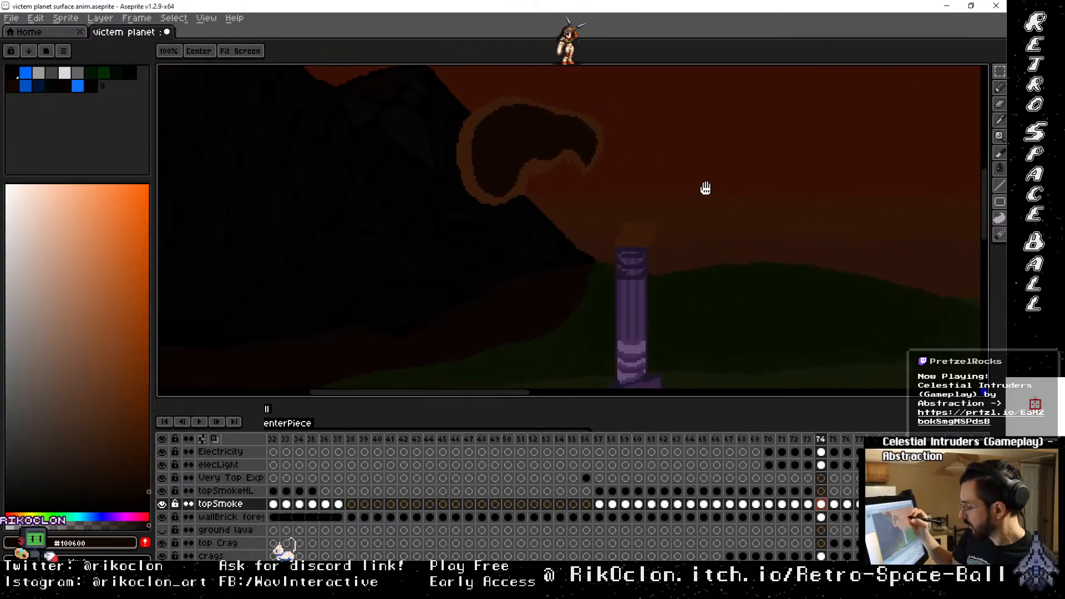
mouse_move(706, 189)
left_mouse_down()
mouse_move(687, 226)
mouse_move(673, 218)
left_mouse_up()
key("b")
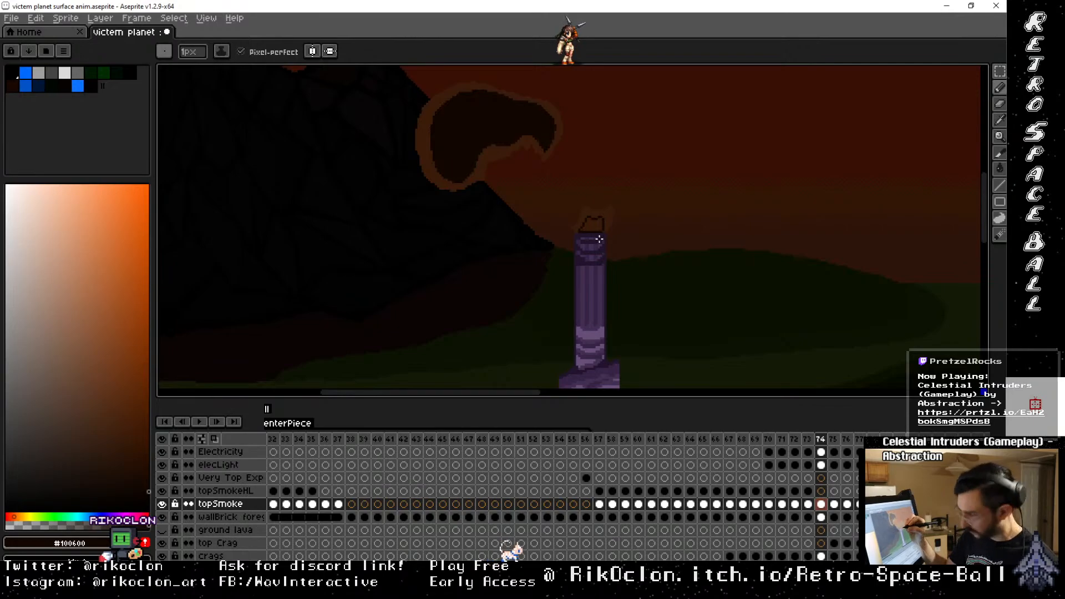
key("g")
left_click_drag(720, 206, 675, 283)
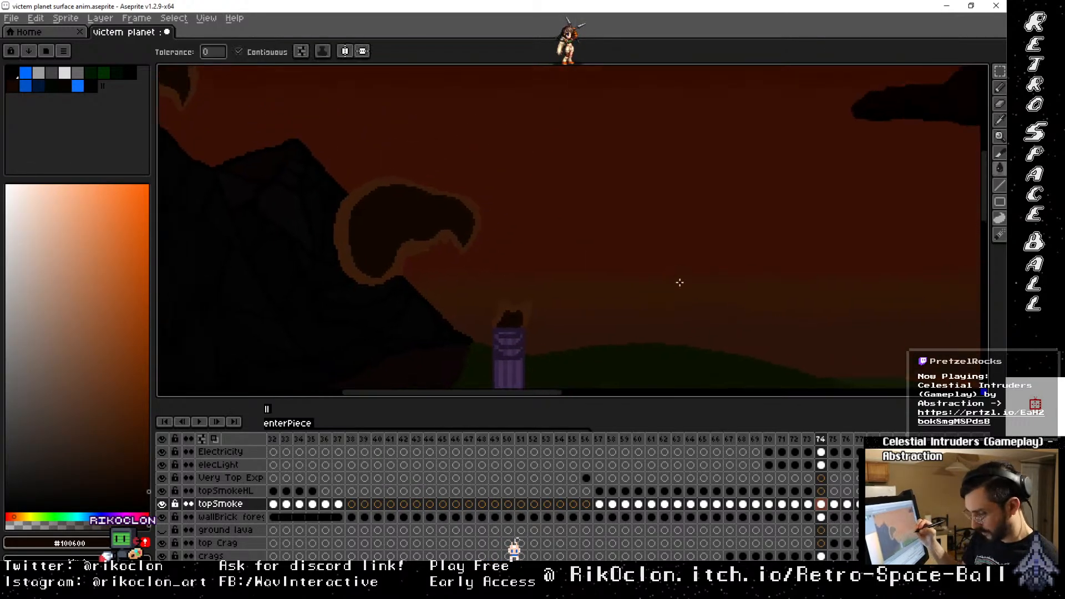
On frame 75 of topSmoke, outline and fill a #100600 shadow in the smoke puff above the purple pillar
key("Right")
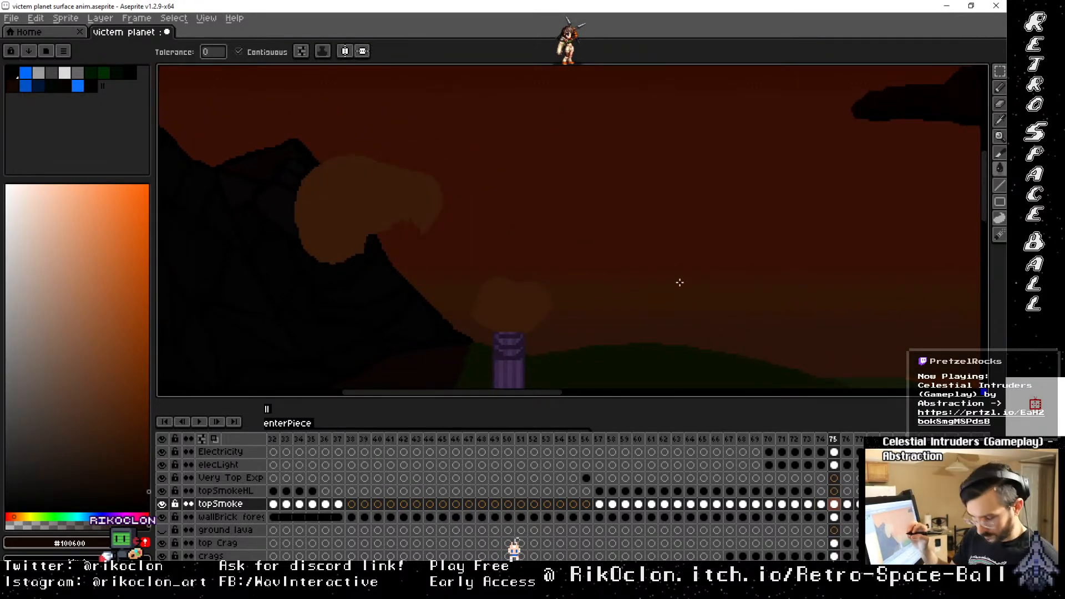
key("b")
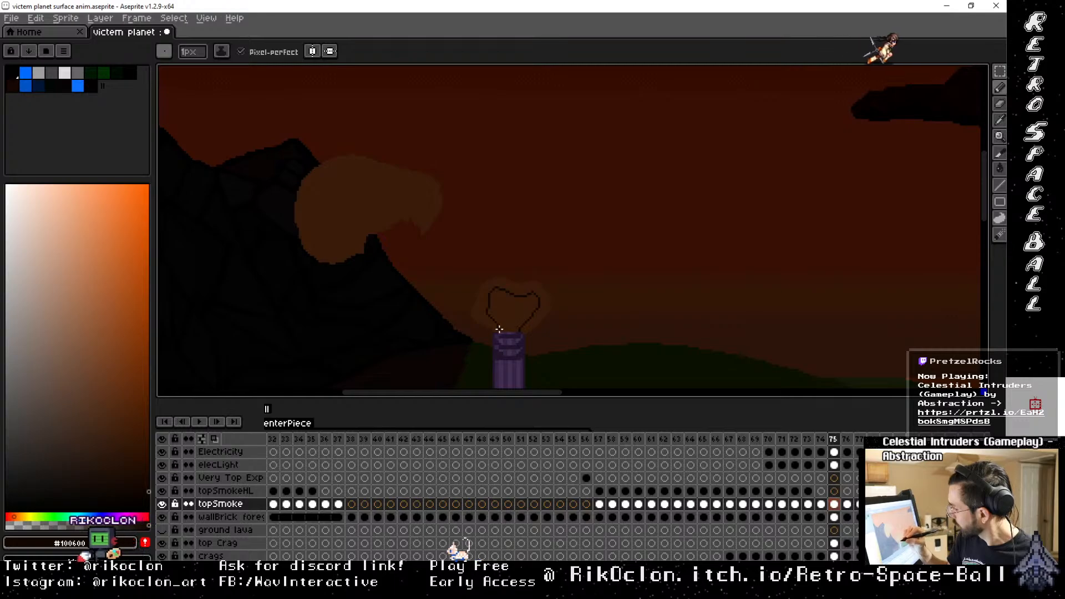
key("g")
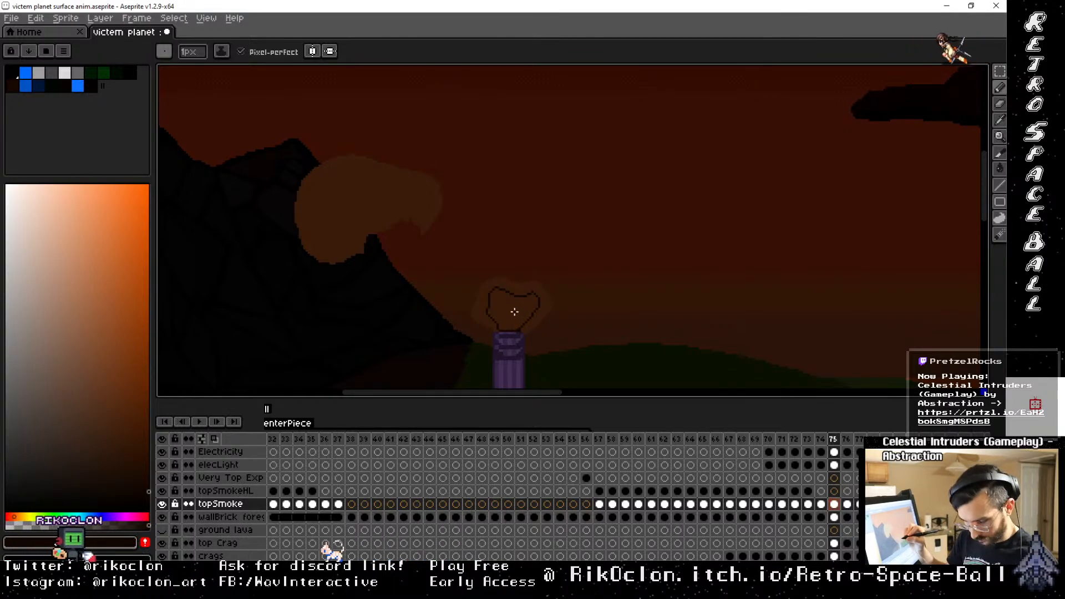
left_click(519, 307)
On frame 75, outline and fill a #100600 shadow in the large ridge cloud and refine the shadow's curved lower edge
key("b")
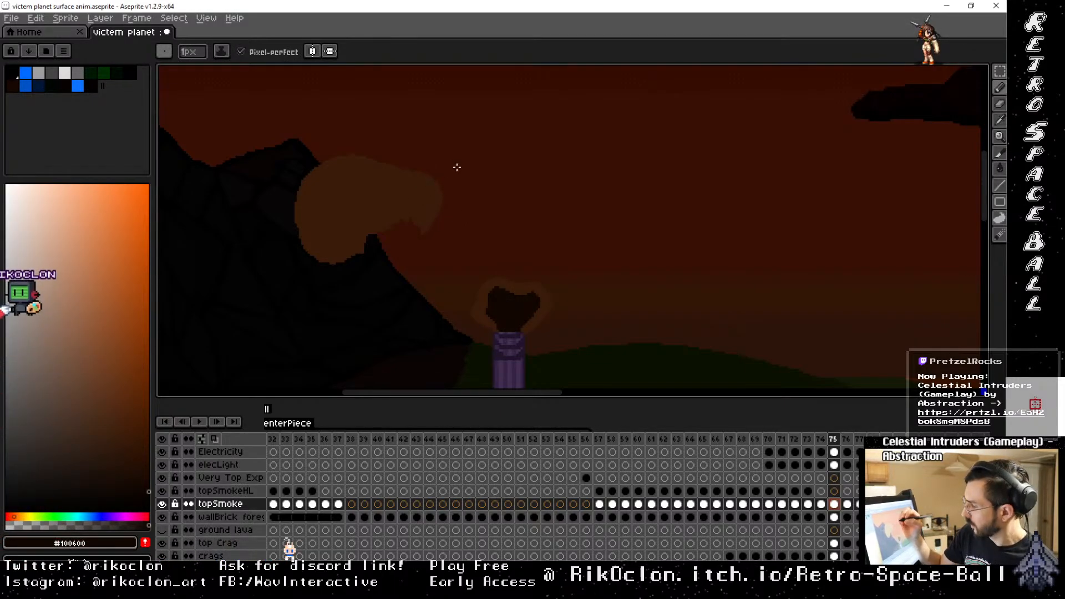
key("space")
mouse_move(421, 184)
left_mouse_down()
mouse_move(565, 249)
mouse_move(564, 240)
mouse_move(520, 218)
mouse_move(459, 220)
mouse_move(444, 272)
mouse_move(472, 292)
mouse_move(515, 262)
left_mouse_up()
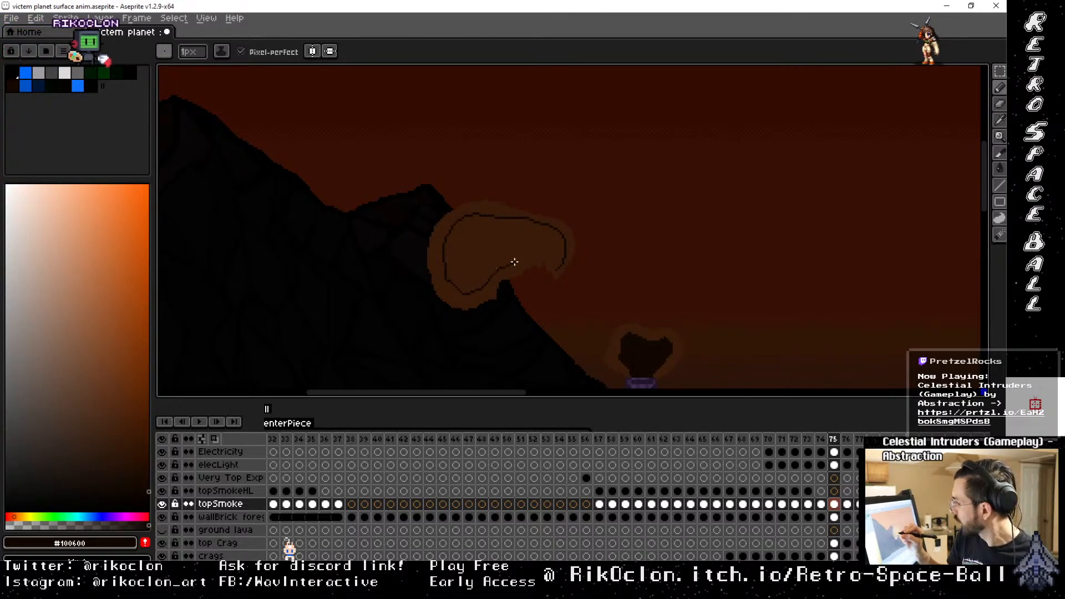
key("g")
left_click(540, 244)
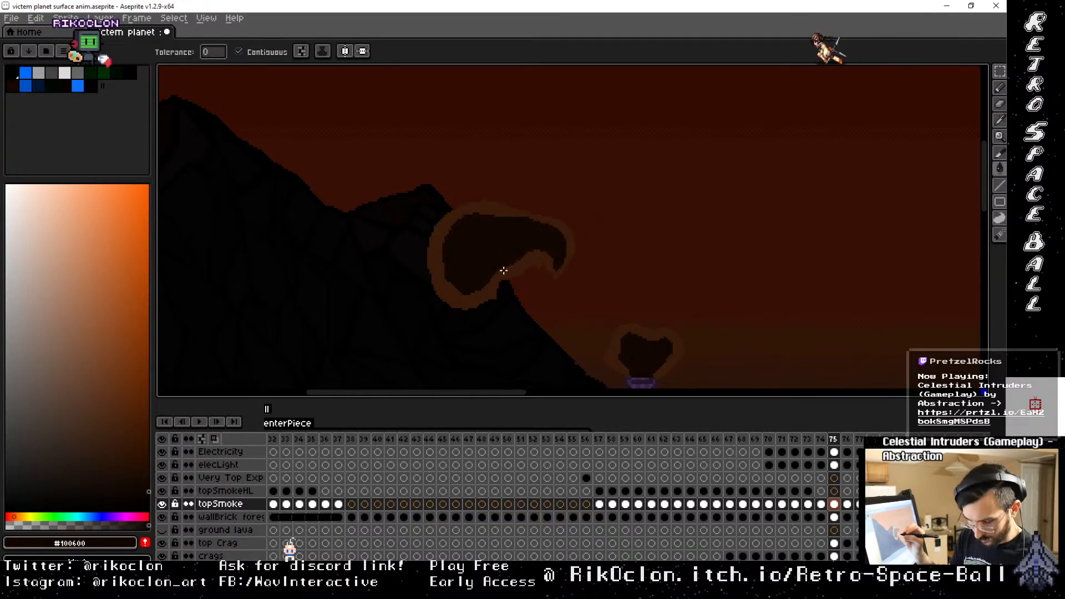
key("b")
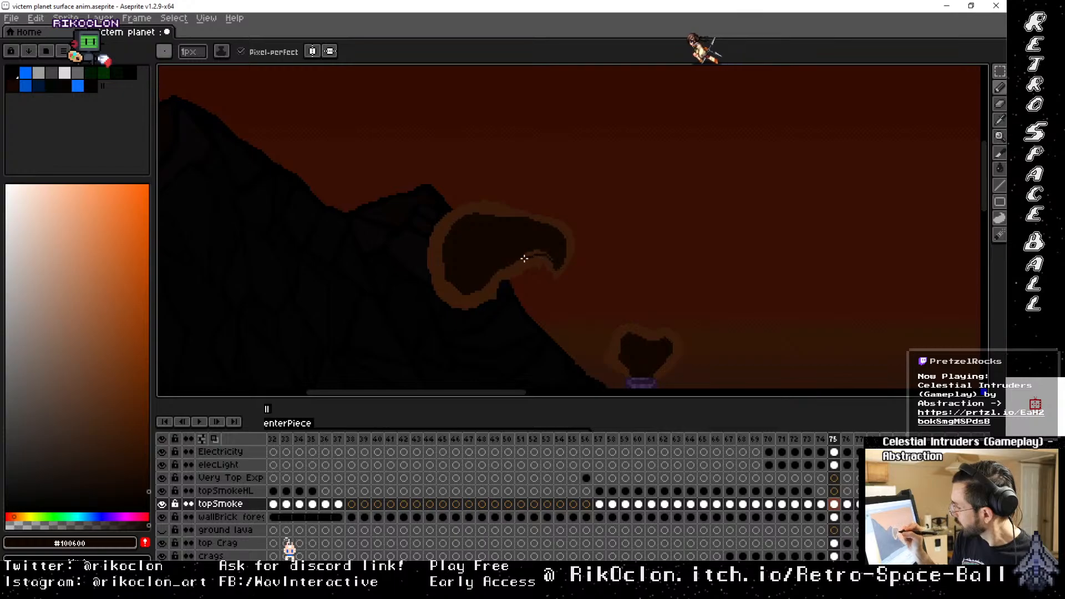
key("g")
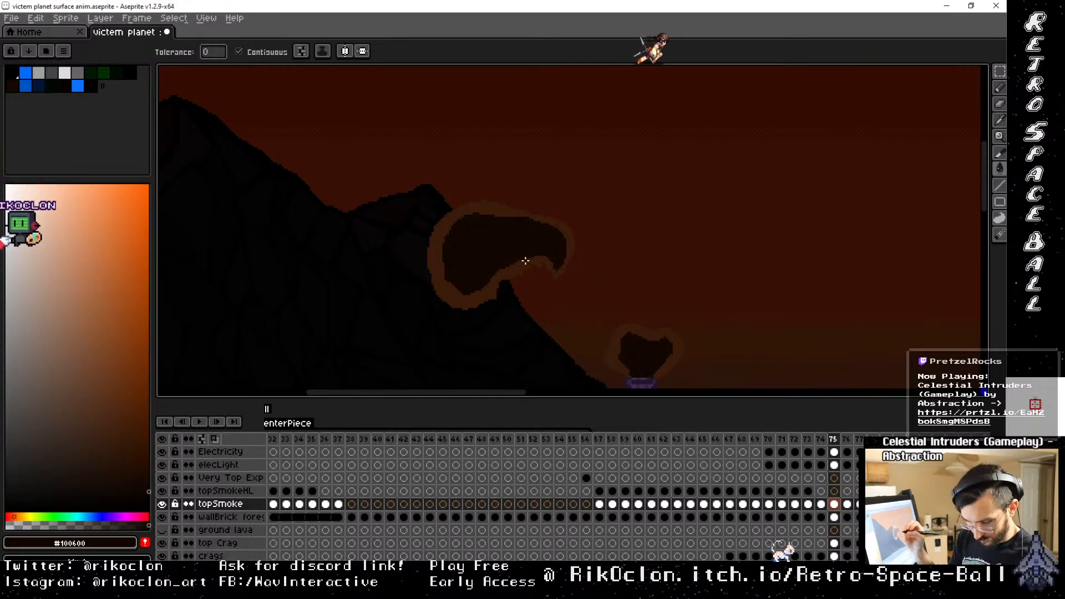
key("b")
On frame 75, outline and fill #100600 shadows in the smoke cloud and small puff near the canvas's upper-left corner
key("space")
mouse_move(519, 239)
left_mouse_down()
mouse_move(534, 309)
mouse_move(703, 381)
mouse_move(676, 351)
left_mouse_up()
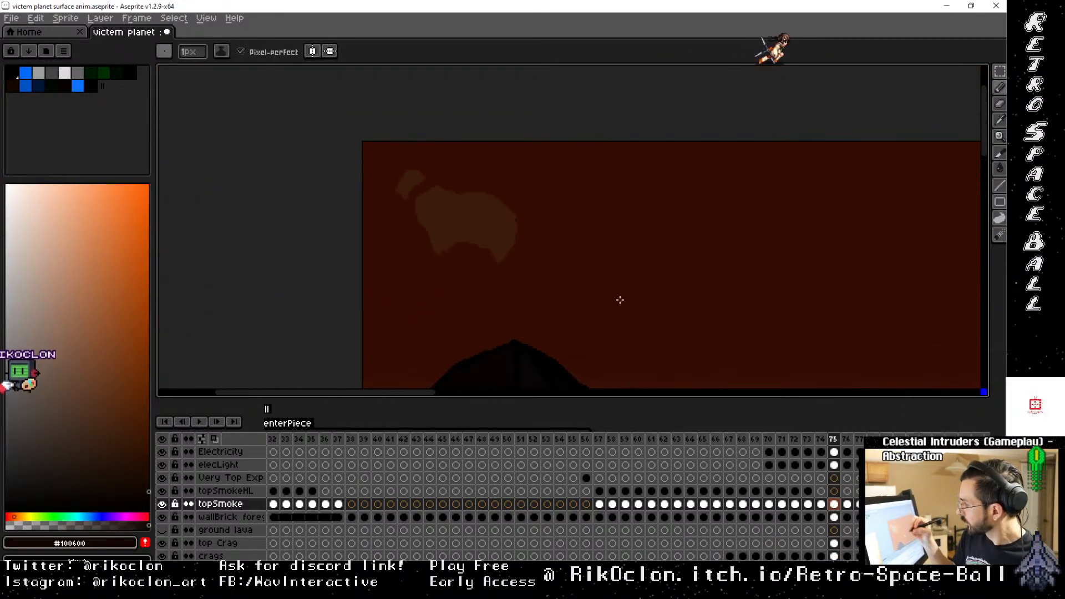
mouse_move(502, 258)
left_mouse_down()
mouse_move(509, 235)
mouse_move(493, 202)
mouse_move(434, 197)
mouse_move(438, 235)
left_mouse_up()
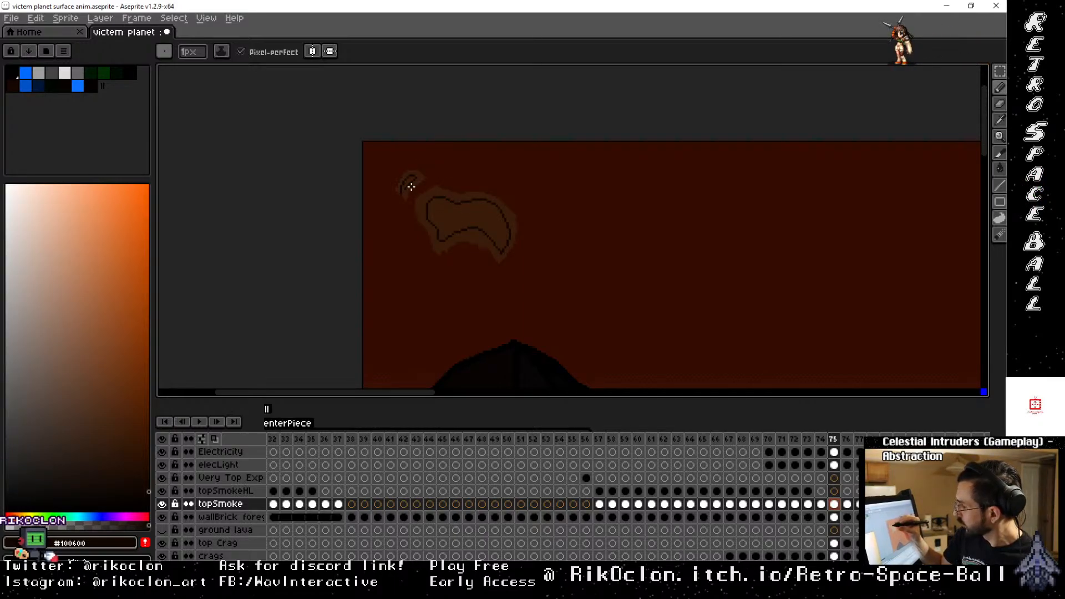
key("ctrl+z")
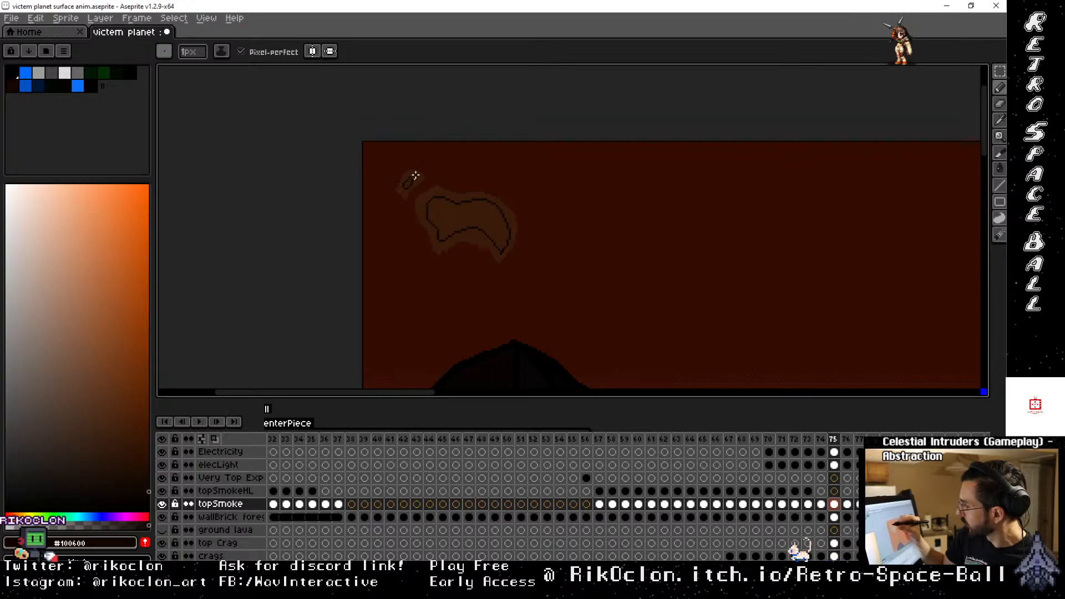
key("g")
left_click(470, 214)
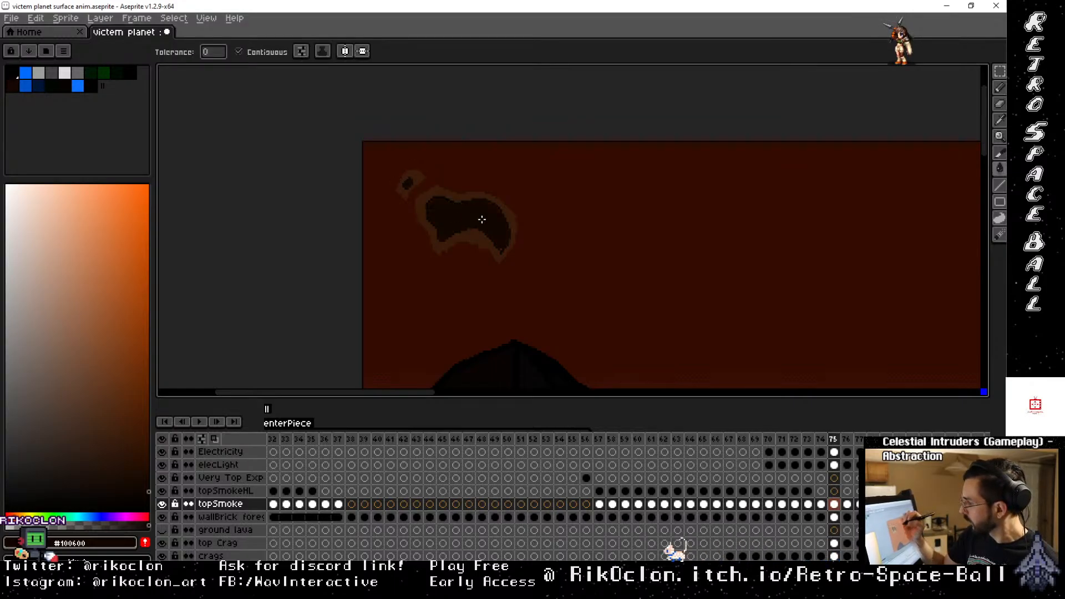
On frame 74, select all #100600 shadow areas on topSmoke with non-contiguous selection and move them onto the topSmokeHL layer in place
key("space")
left_click_drag(644, 306, 551, 152)
left_click_drag(697, 266, 582, 181)
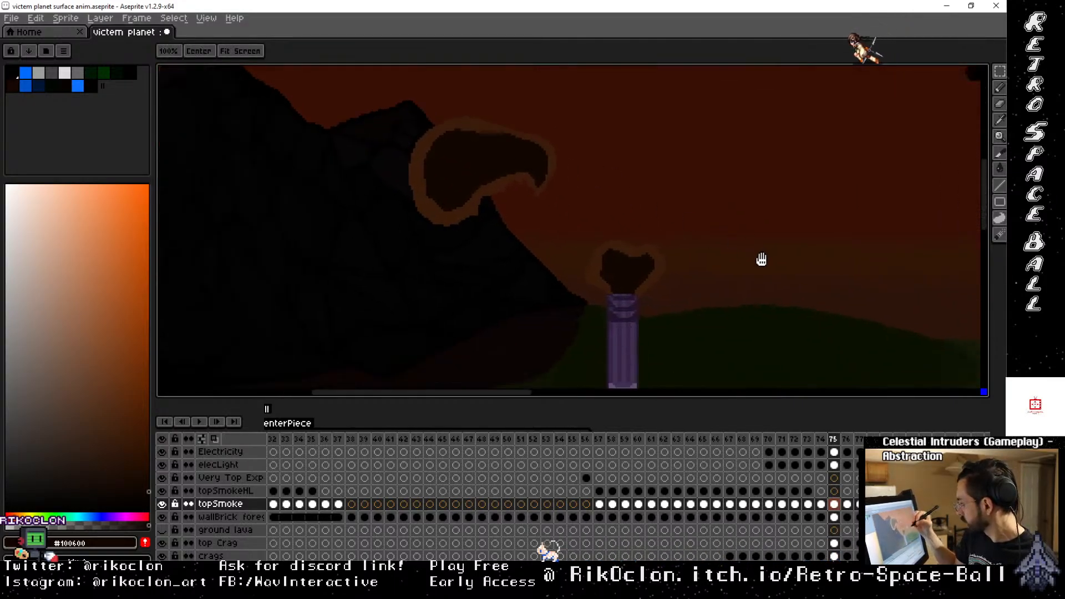
left_click_drag(736, 263, 672, 237)
key("Right")
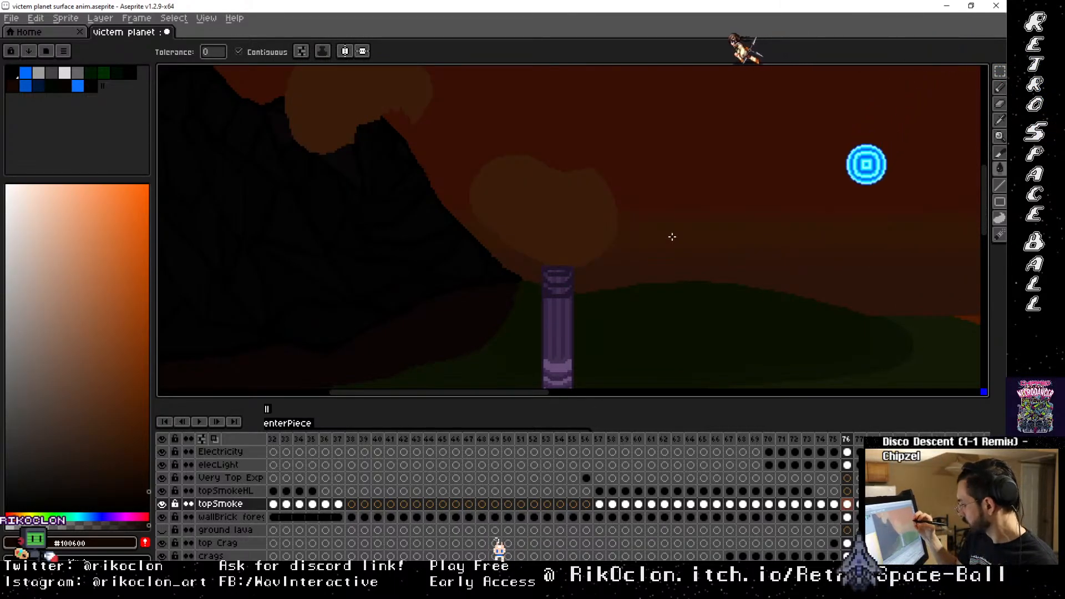
key("Left")
key("Left")
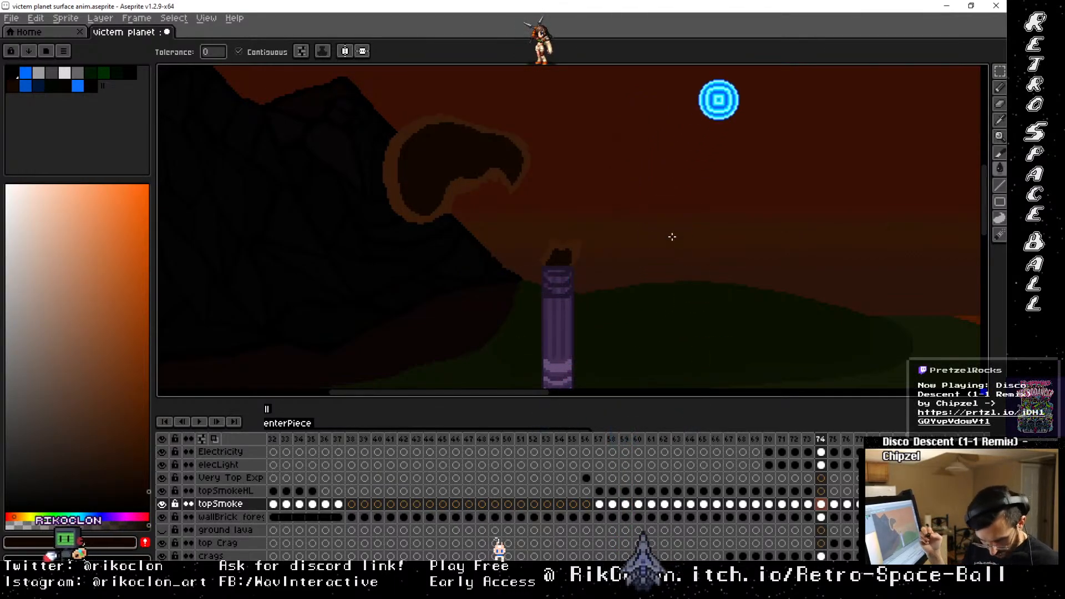
key("w")
left_click(566, 256)
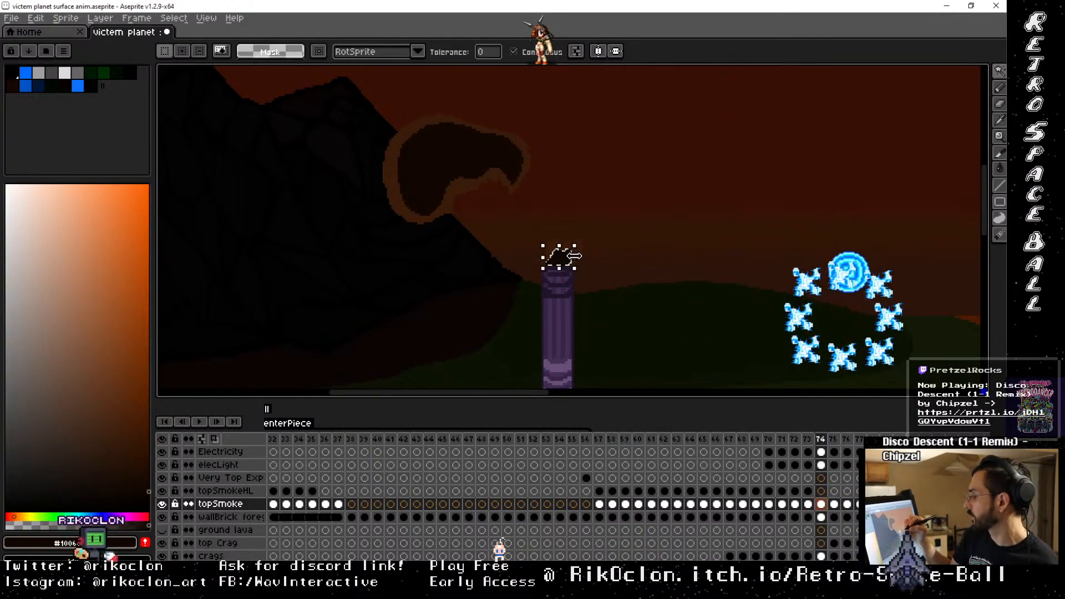
left_click(547, 51)
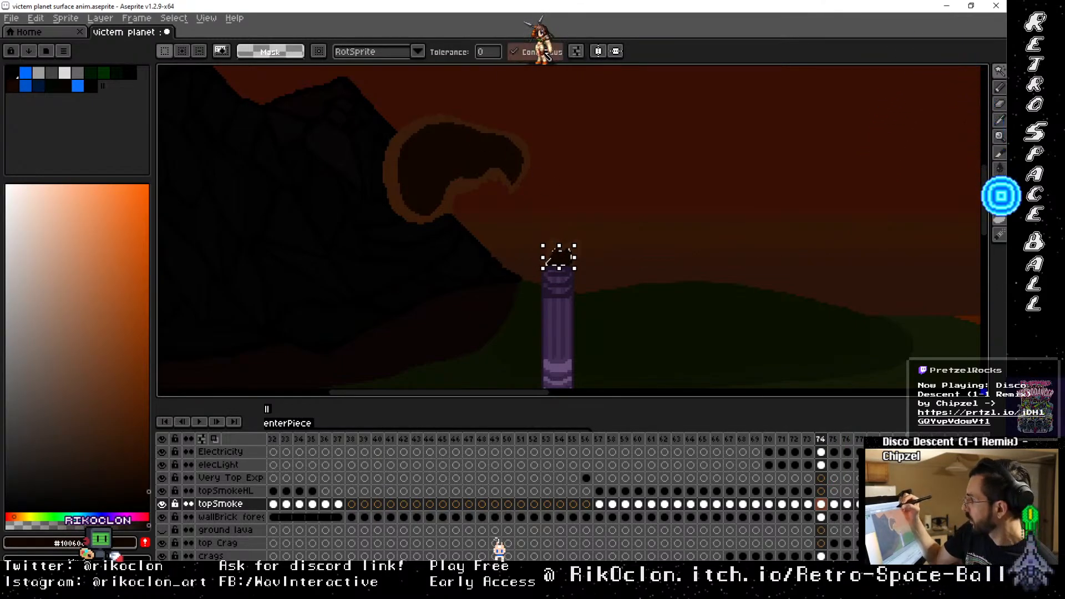
left_click(488, 148)
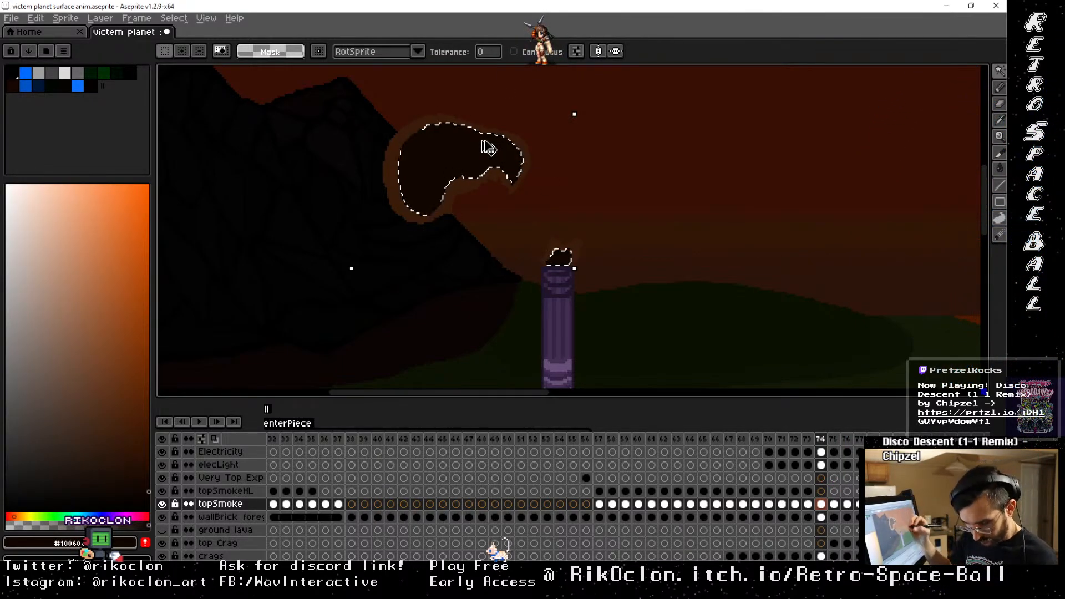
key("Delete")
key("ctrl+d")
left_click(822, 492)
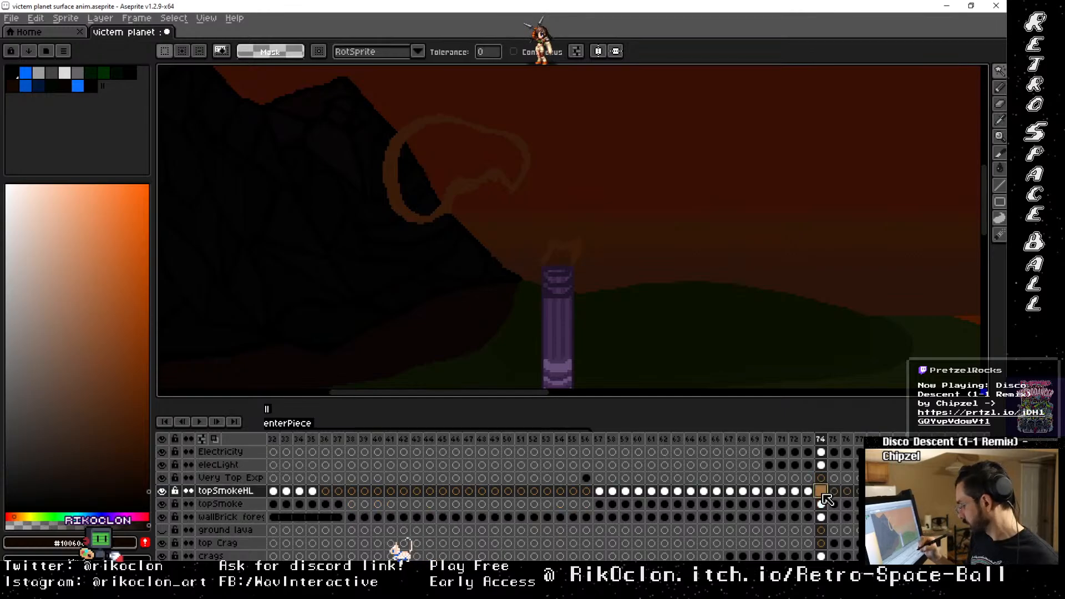
key("ctrl+v")
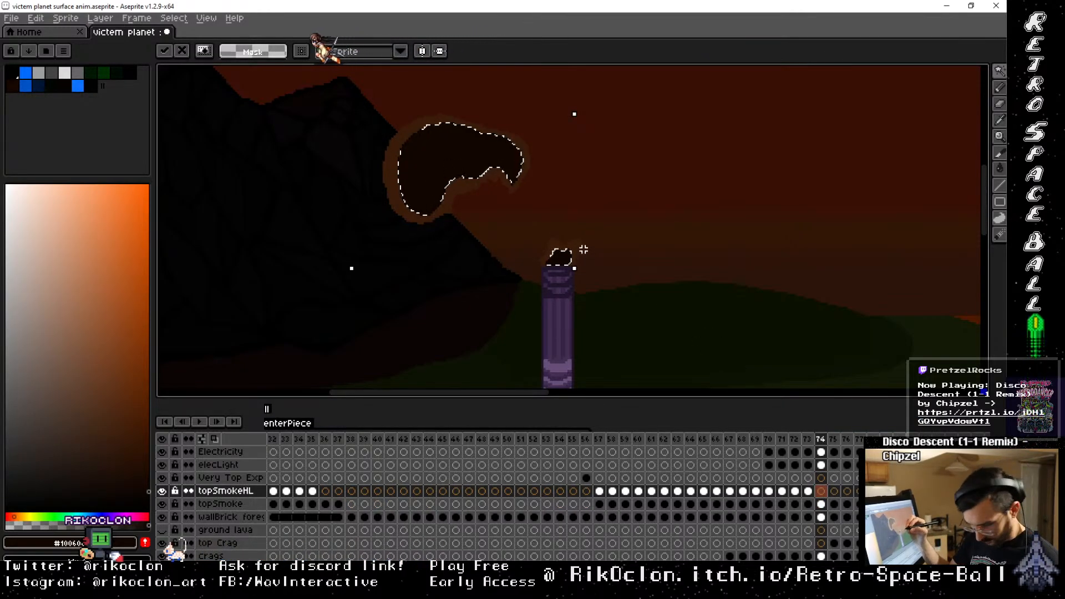
key("ctrl+d")
On frame 75, cut all #100600 shadow areas from topSmoke and try pasting them onto topSmokeHL
key("Right")
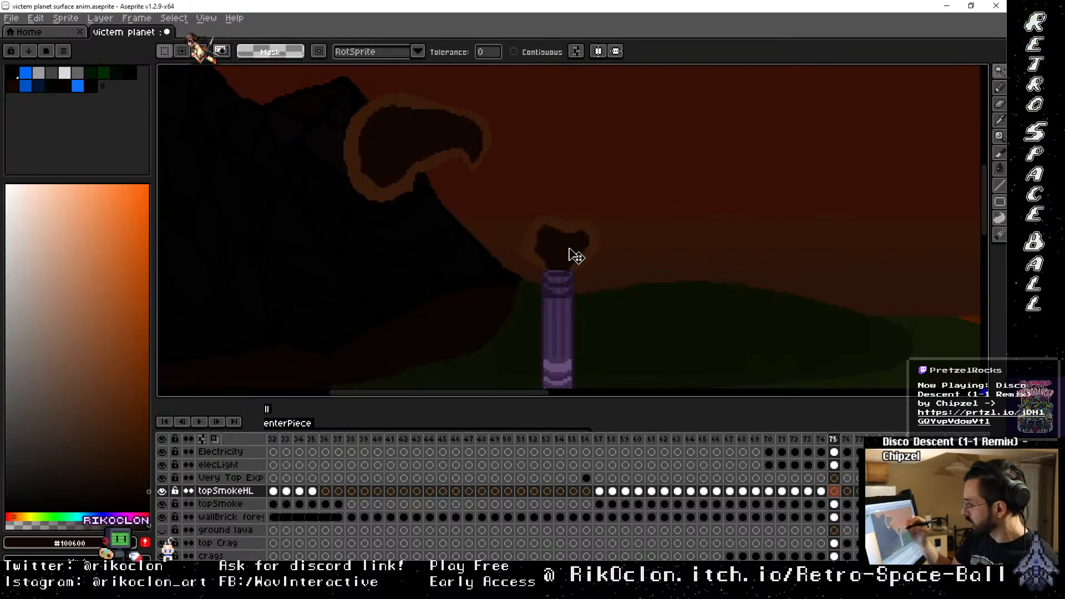
key("Down")
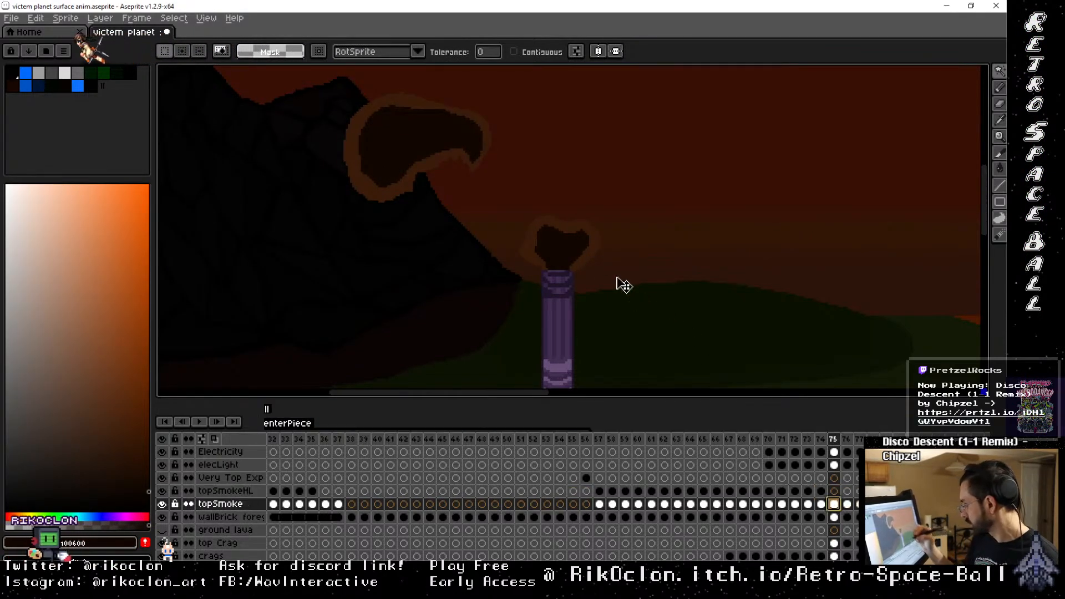
key("ctrl+v")
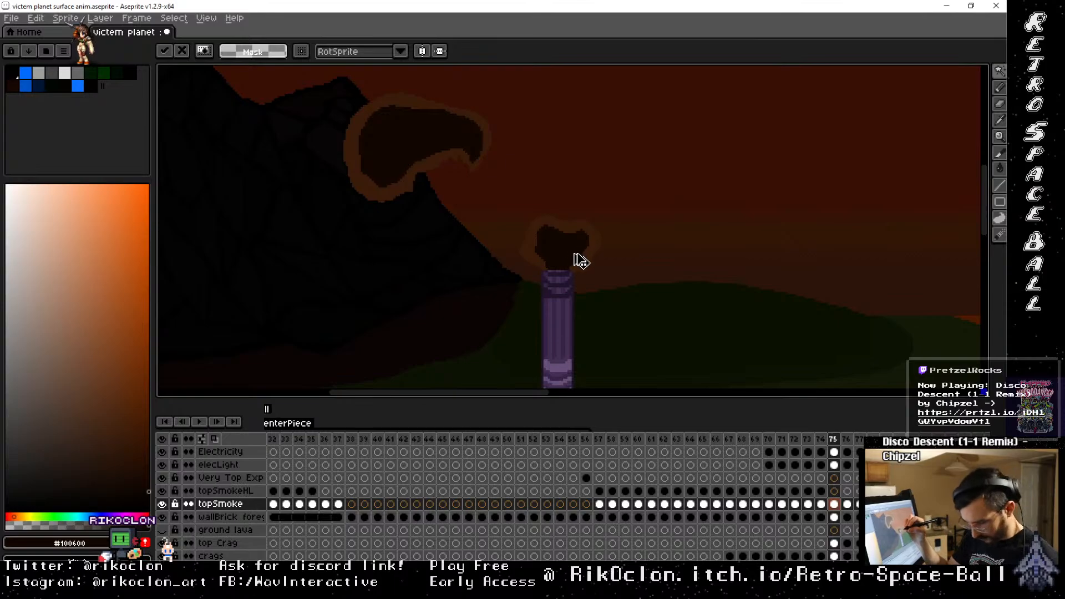
key("Return")
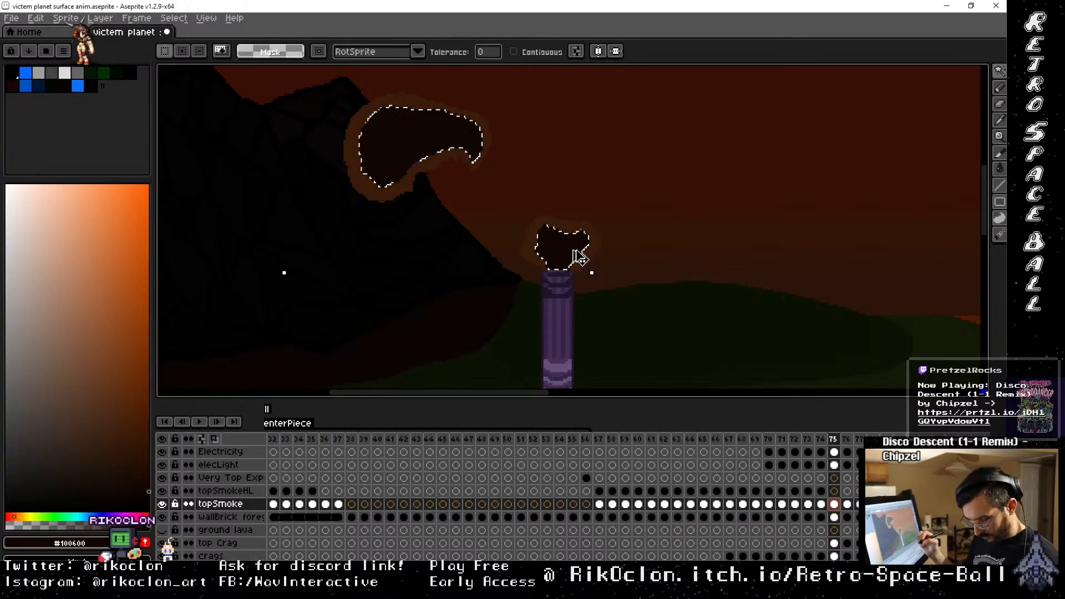
key("ctrl+d")
left_click(837, 490)
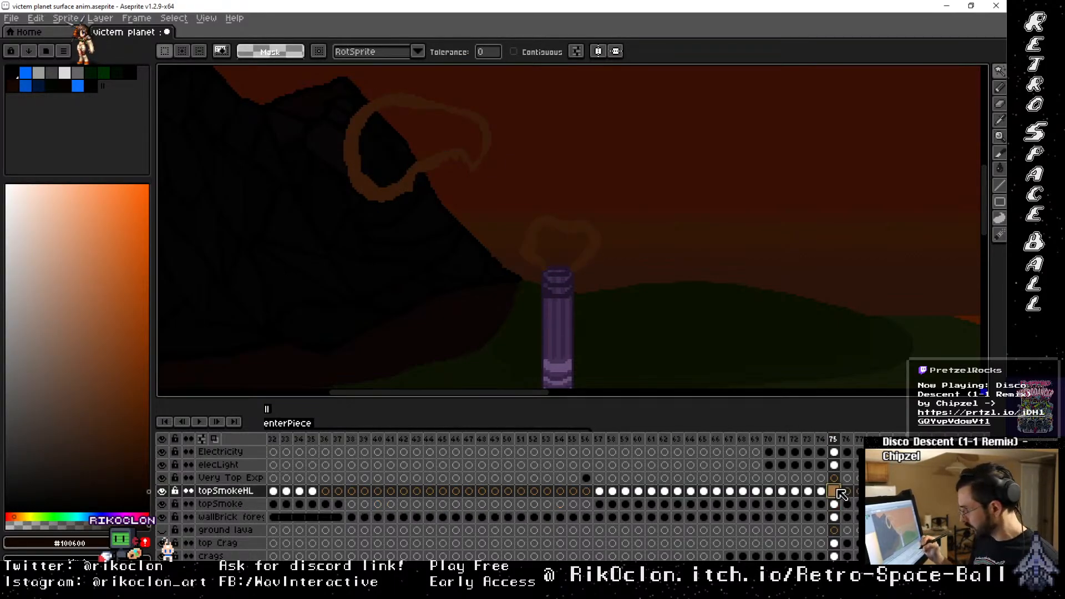
key("ctrl+v")
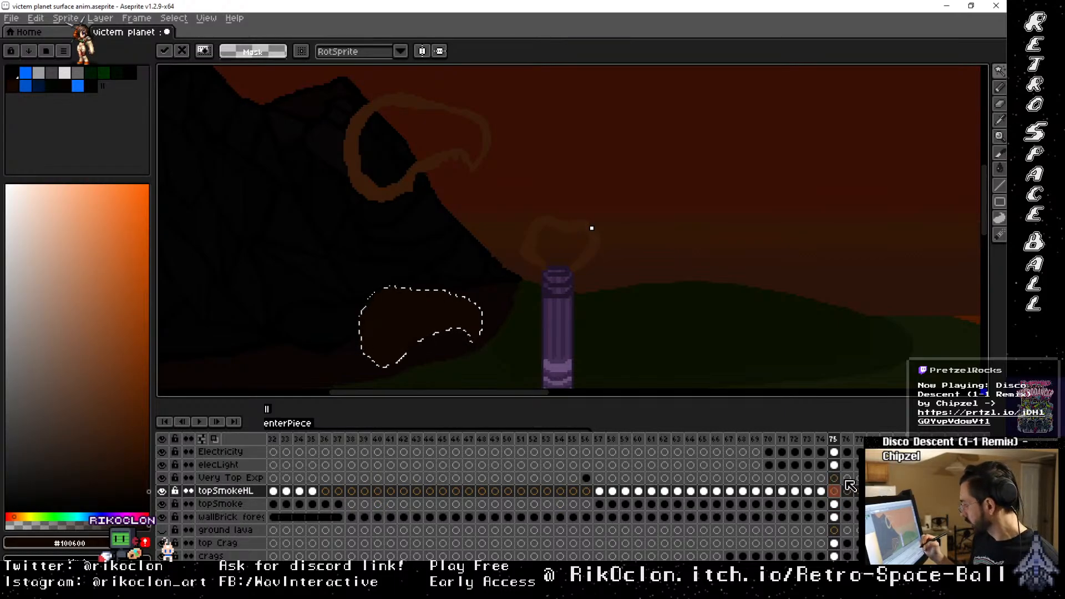
key("Escape")
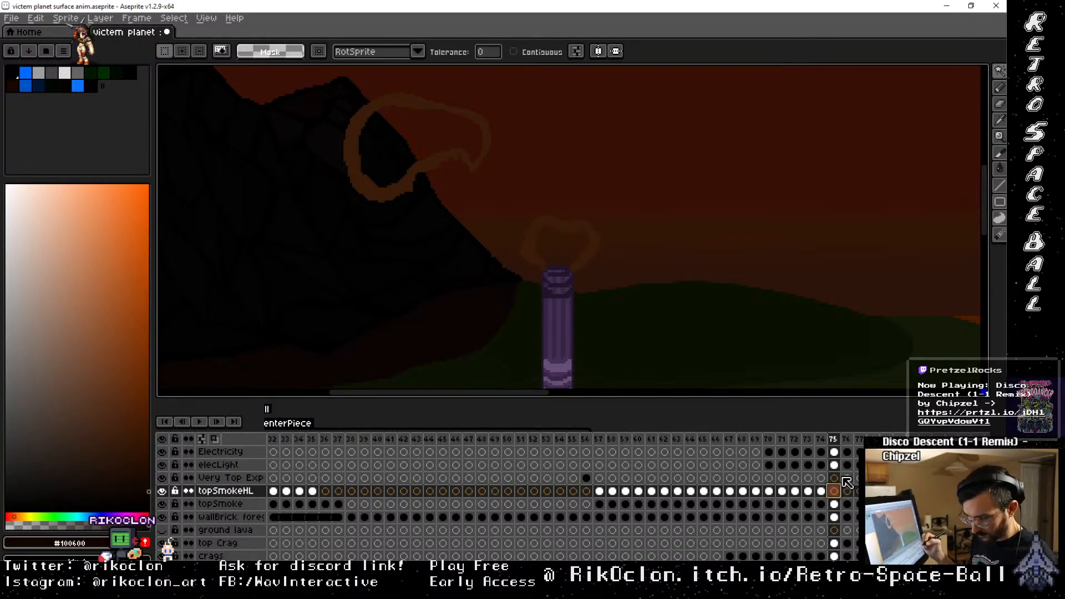
With the whole canvas in view, paste the cut shadows in their original place on topSmokeHL in frame 75
key("minus")
key("minus")
key("minus")
key("minus")
key("minus")
key("minus")
key("minus")
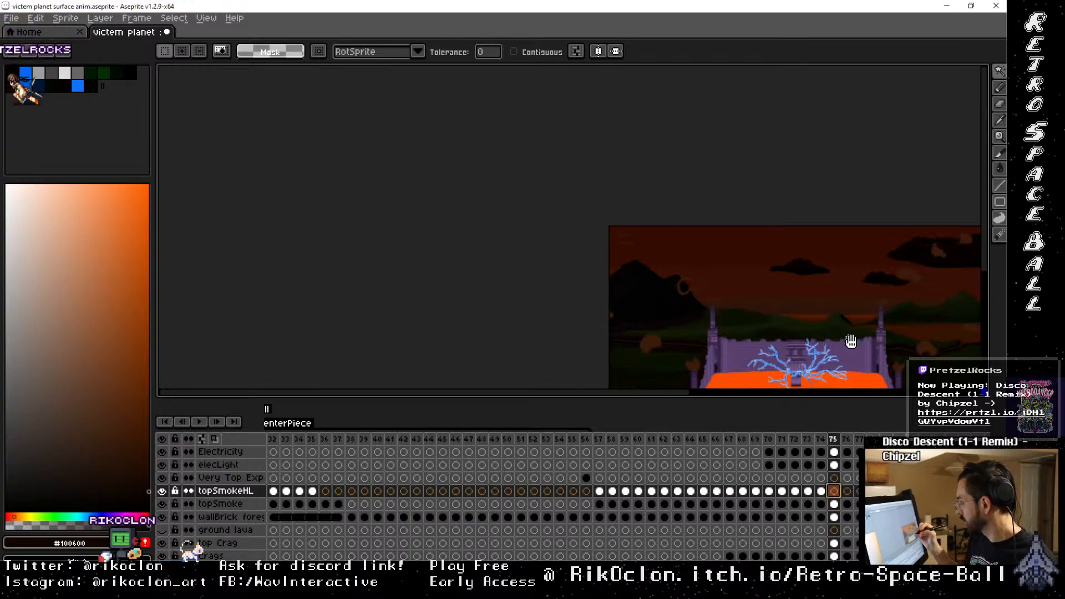
left_click_drag(849, 342, 673, 250)
key("ctrl+v")
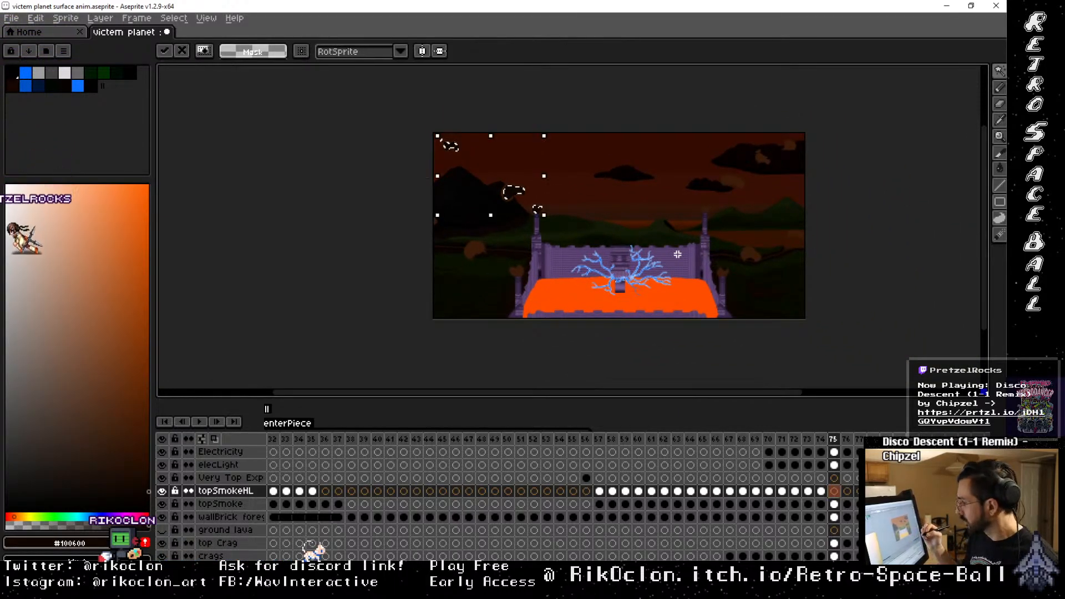
left_click(848, 439)
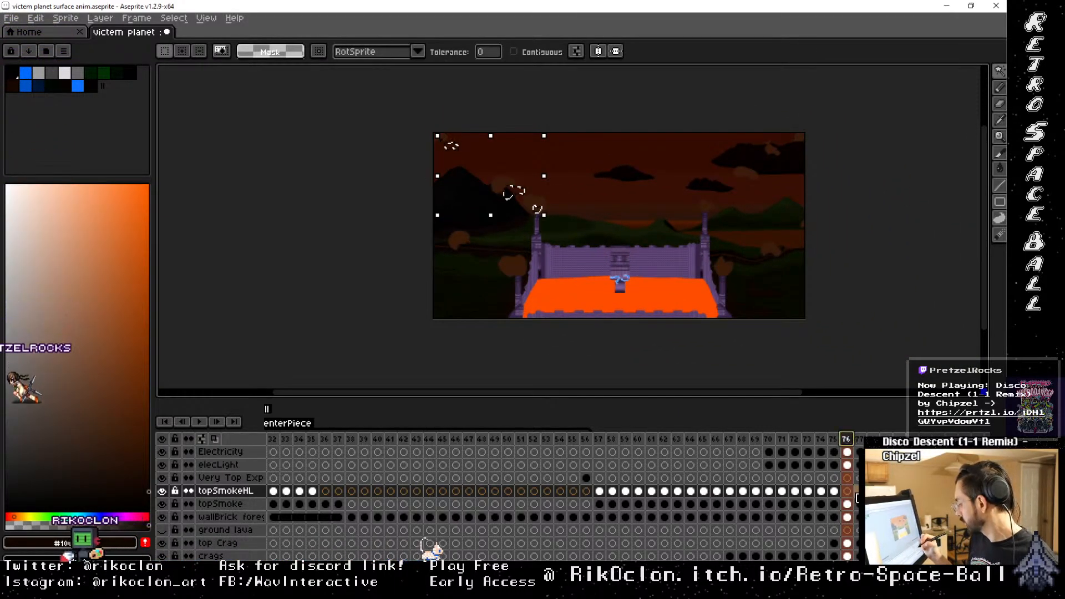
left_click(847, 504)
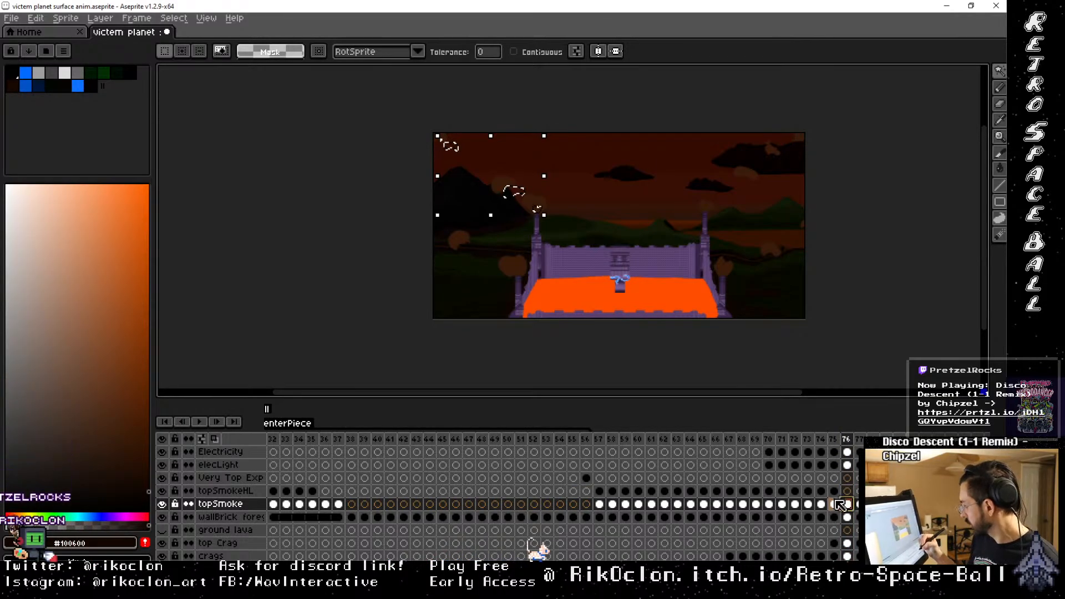
left_click(837, 502)
left_click(836, 491)
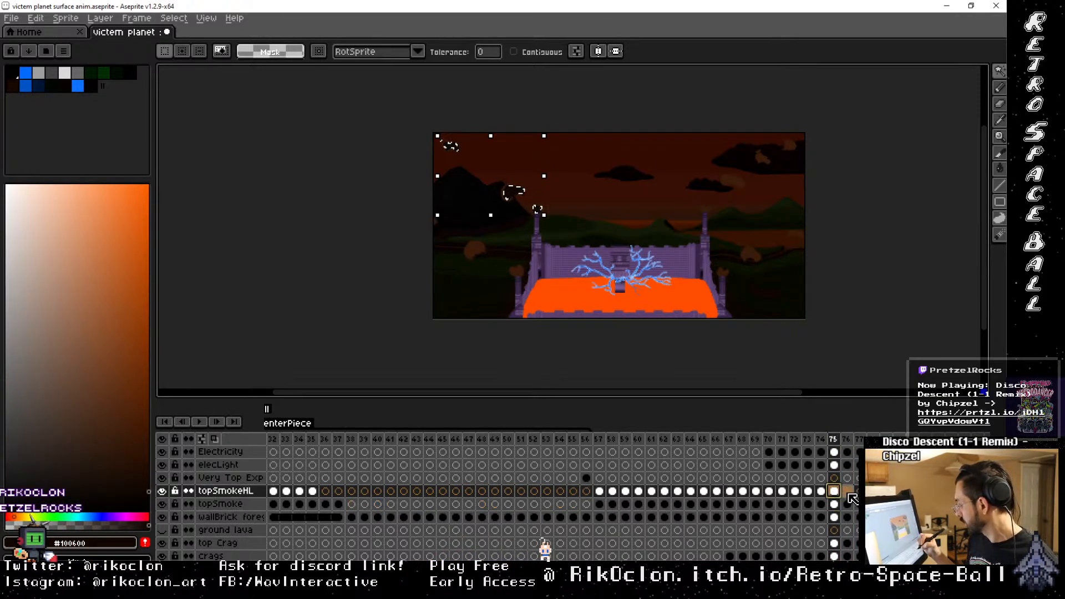
On frame 76 of topSmokeHL, outline and fill a #100600 shadow in the smoke cloud above the purple pillar
left_click(848, 493)
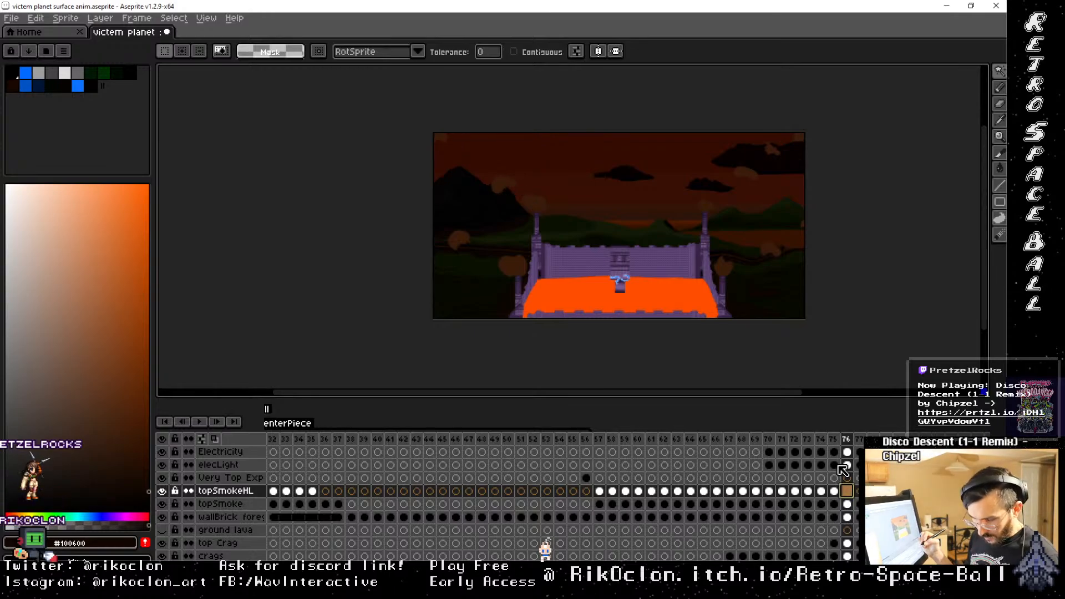
key("ctrl+plus")
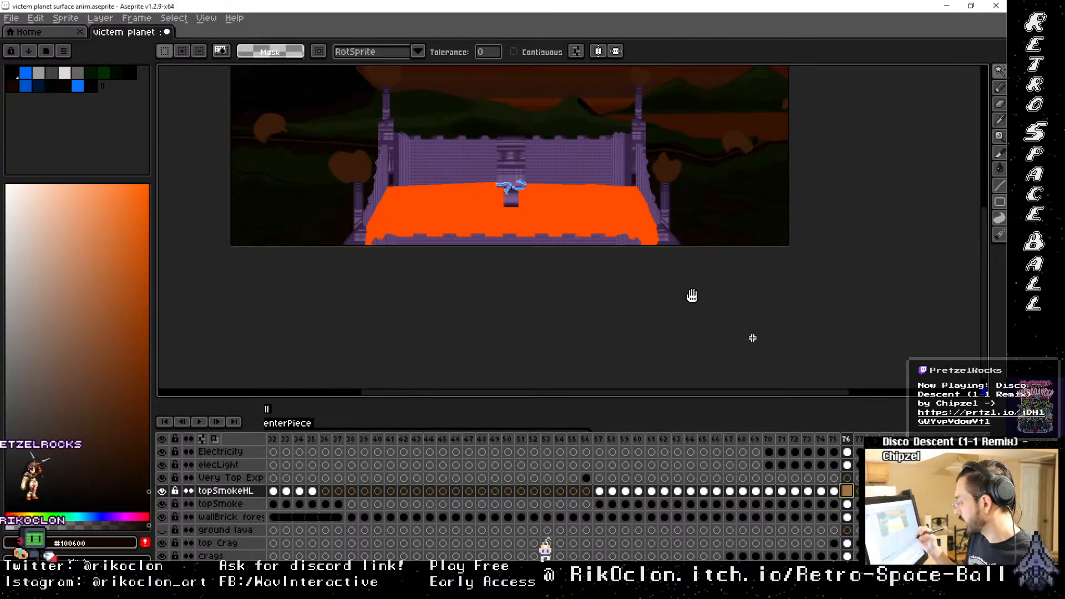
left_click_drag(527, 189, 662, 407)
scroll(573, 300, "up", 3)
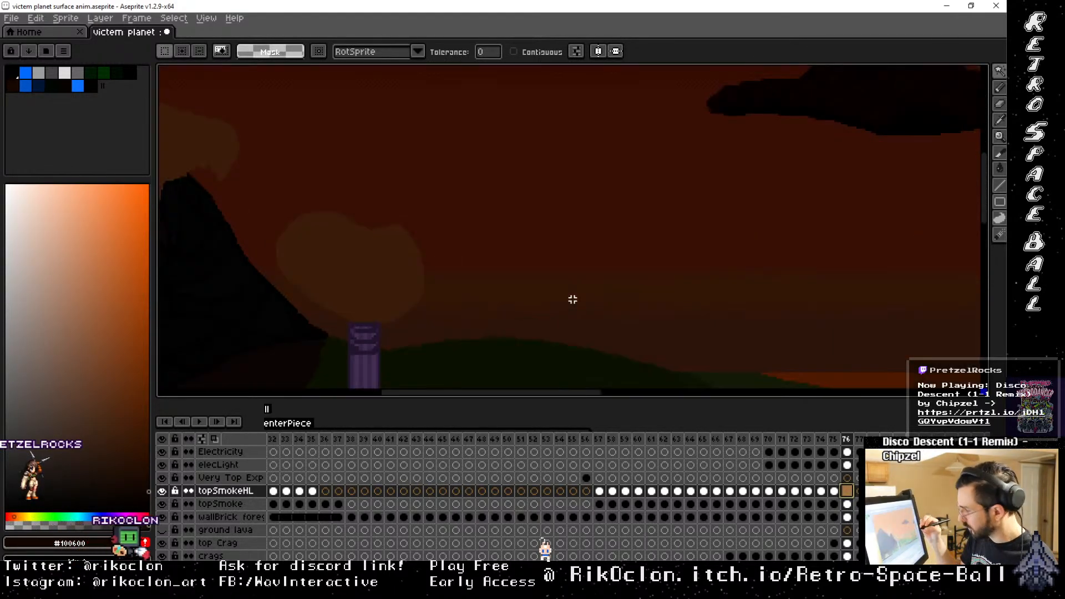
scroll(573, 300, "up", 1)
left_click_drag(479, 299, 789, 287)
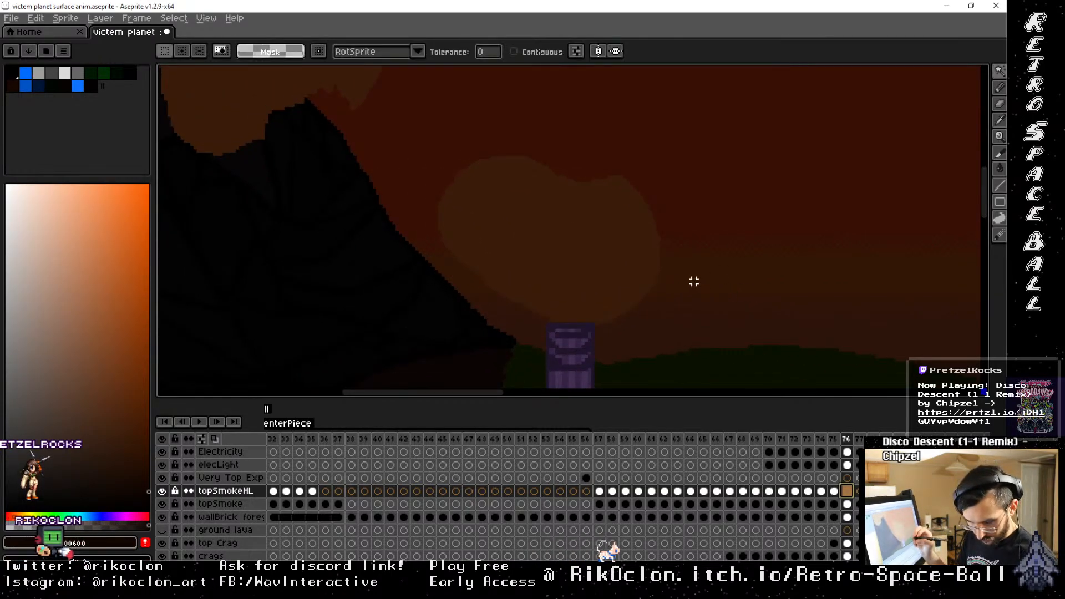
key("b")
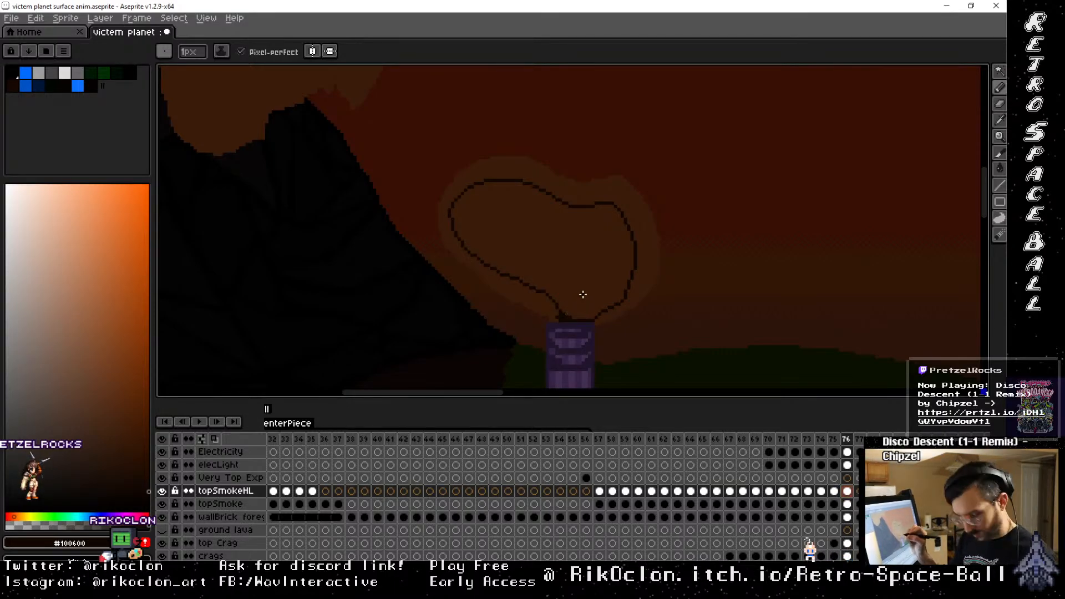
key("g")
left_click(588, 272)
On frame 76 of topSmokeHL, outline and fill a #100600 shadow in the smoke cloud over the mountain ridge
key("b")
key("space")
left_click_drag(486, 193, 690, 381)
mouse_move(544, 264)
left_mouse_down()
mouse_move(558, 286)
mouse_move(575, 256)
mouse_move(568, 233)
mouse_move(469, 198)
mouse_move(430, 199)
mouse_move(387, 240)
mouse_move(382, 266)
mouse_move(405, 315)
mouse_move(427, 319)
mouse_move(549, 265)
left_mouse_up()
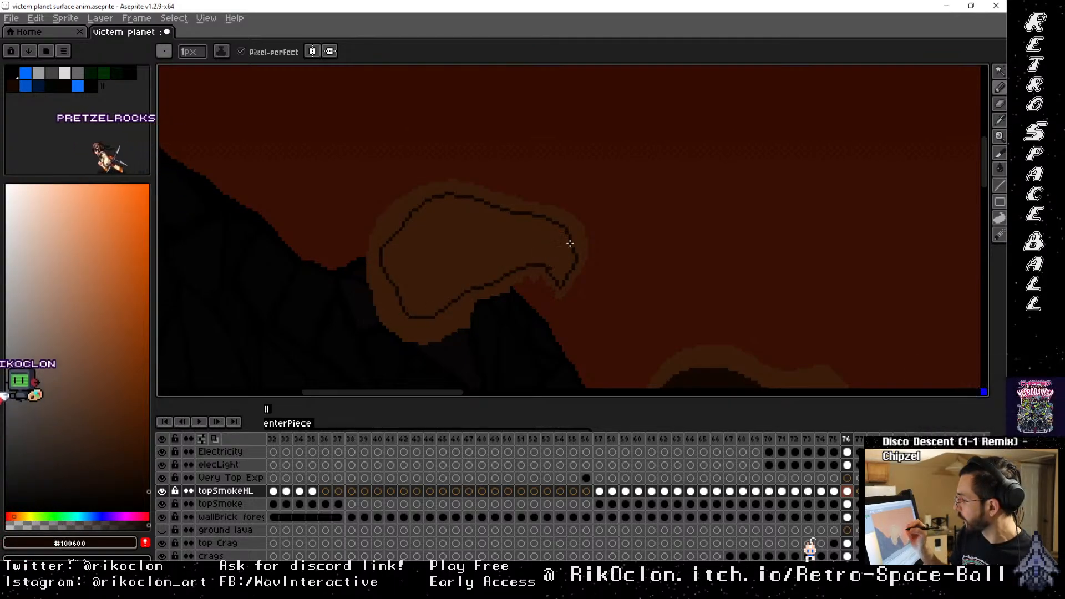
key("g")
left_click(511, 243)
On frame 76 of topSmokeHL, outline and fill a #100600 shadow in the smoke cloud at the canvas's upper-left corner
key("space")
mouse_move(515, 209)
left_mouse_down()
mouse_move(630, 361)
mouse_move(720, 361)
left_mouse_up()
left_click_drag(530, 287, 738, 383)
left_click_drag(552, 228, 690, 333)
left_click_drag(580, 283, 538, 273)
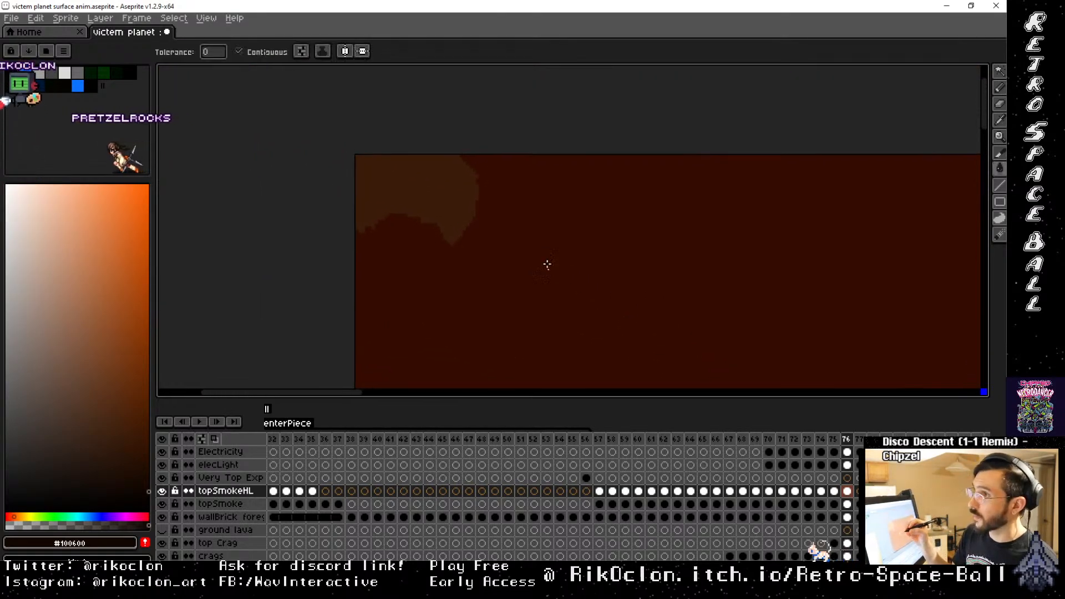
key("b")
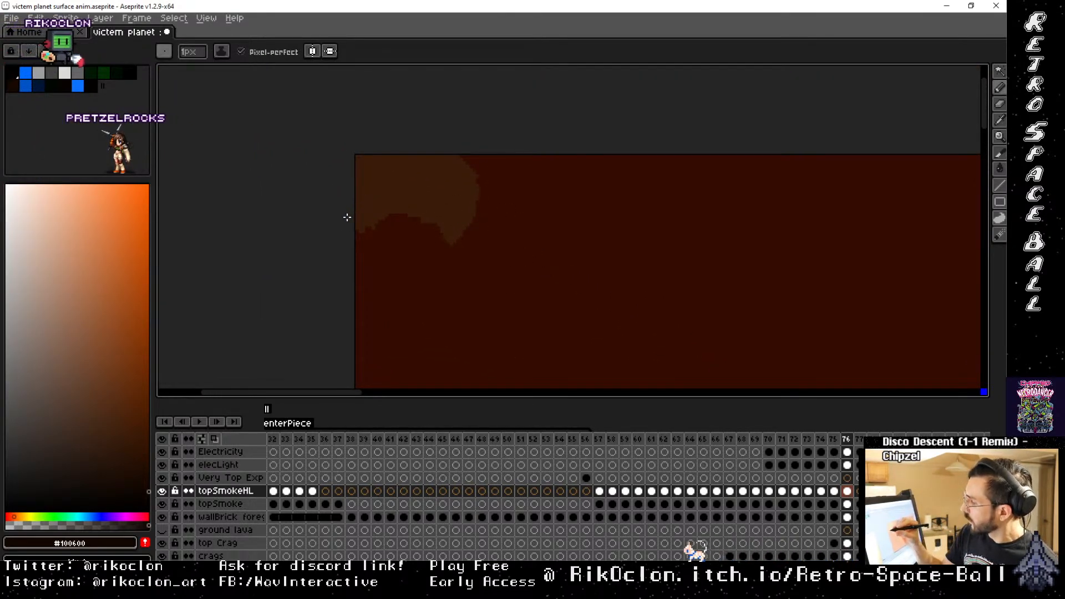
mouse_move(357, 207)
left_mouse_down()
mouse_move(417, 199)
mouse_move(458, 213)
left_mouse_up()
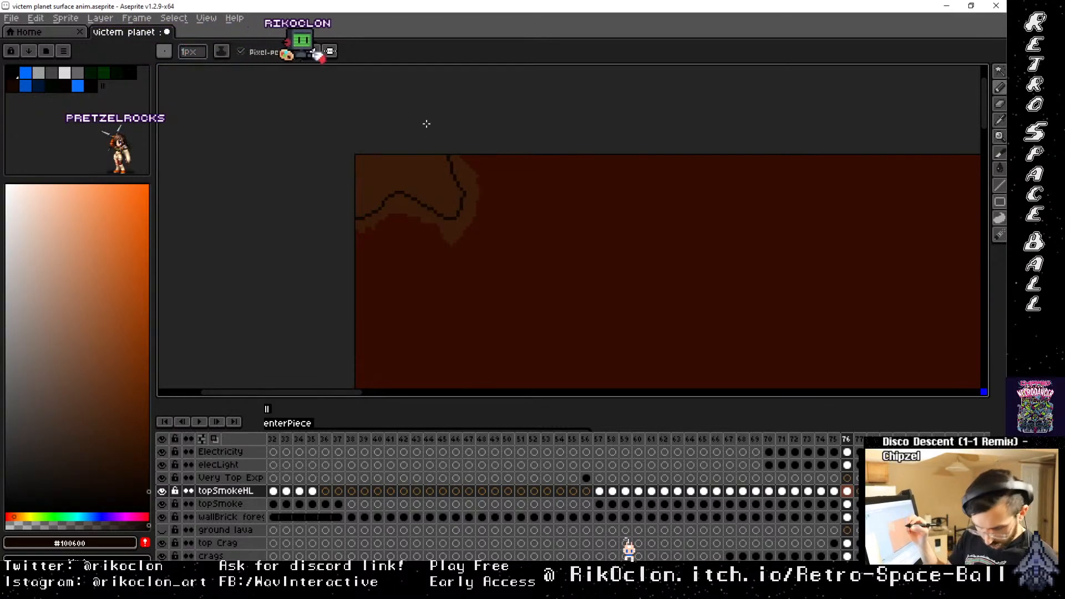
key("g")
left_click(431, 172)
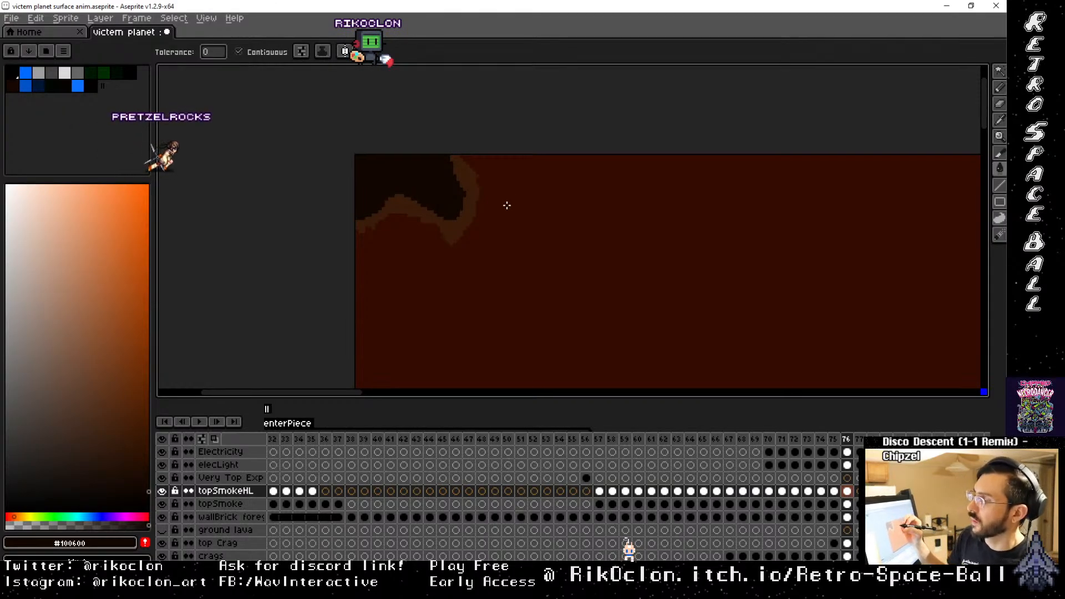
On frame 77 of topSmokeHL, outline and fill a #100600 shadow in the large smoke cloud beside the purple pillar
key("space")
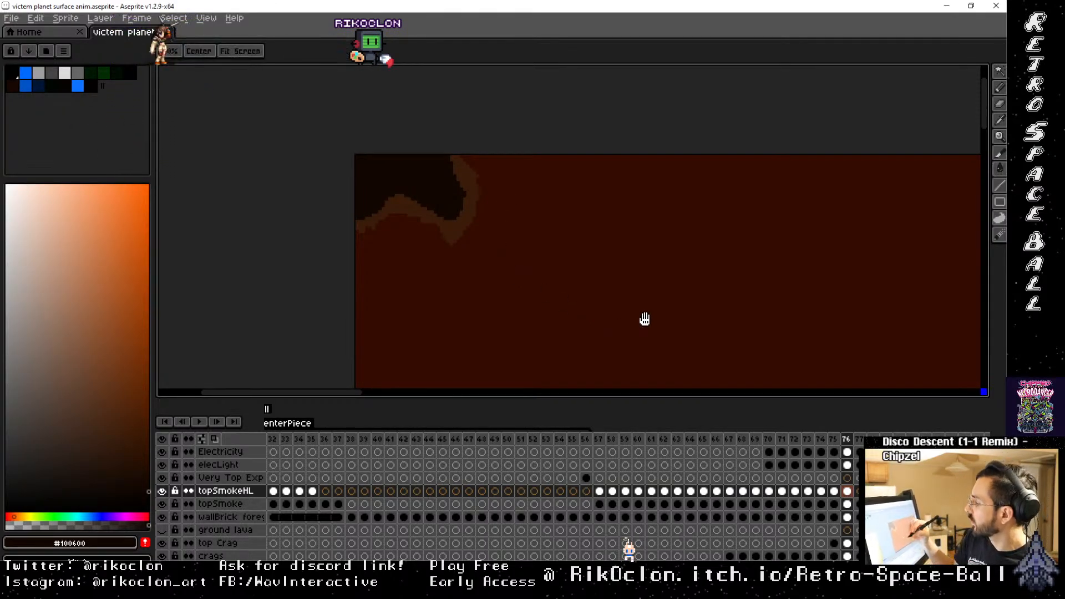
mouse_move(644, 319)
left_mouse_down()
mouse_move(671, 264)
mouse_move(727, 257)
mouse_move(795, 209)
mouse_move(637, 183)
left_mouse_up()
key("Right")
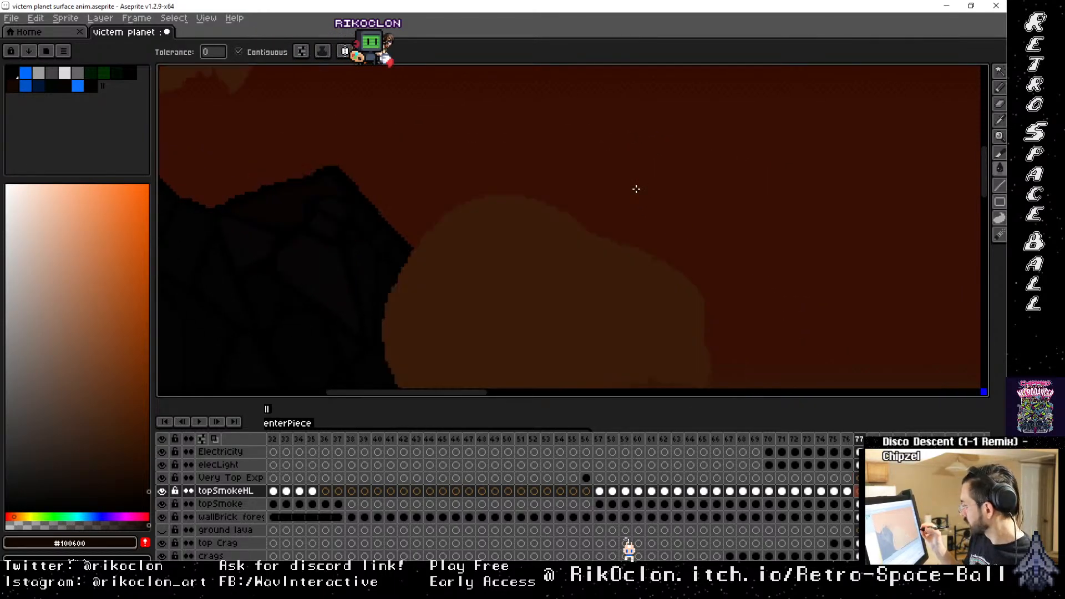
left_click_drag(726, 332, 617, 149)
left_click_drag(671, 278, 702, 304)
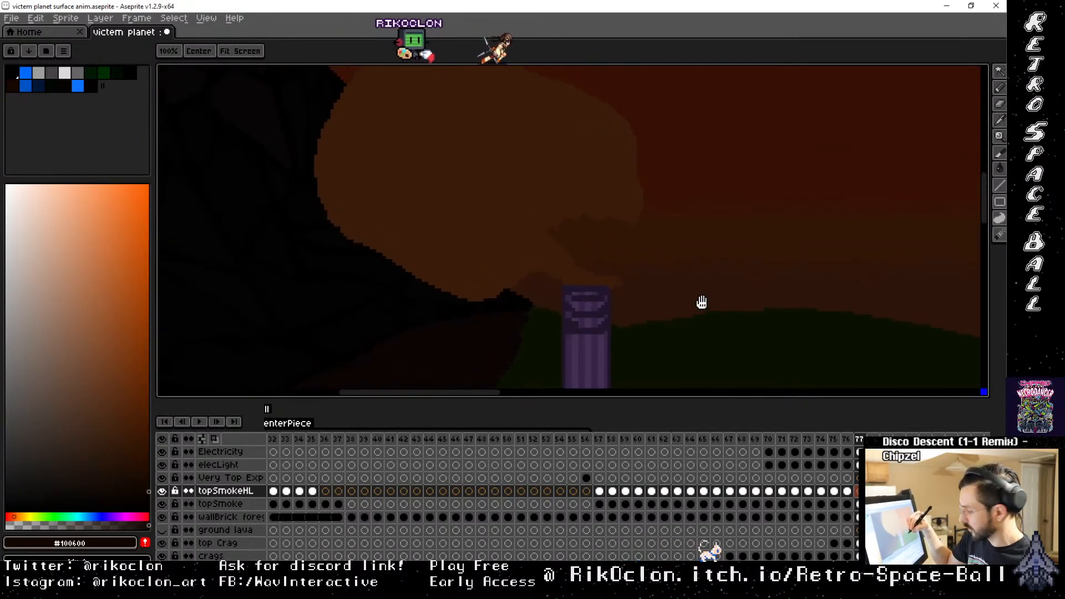
key("b")
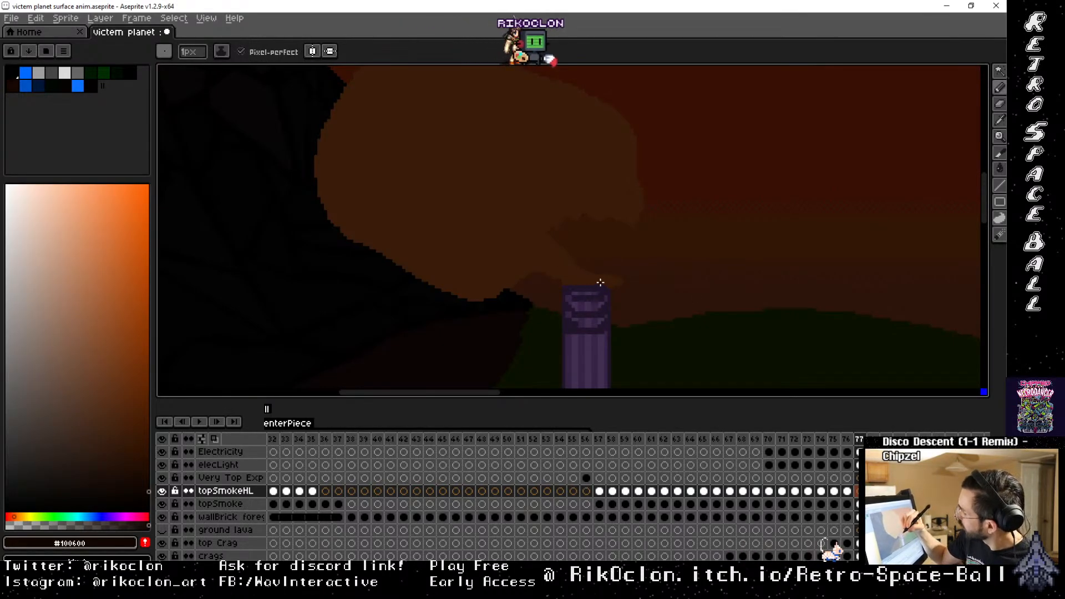
mouse_move(600, 283)
left_mouse_down()
mouse_move(532, 234)
mouse_move(574, 190)
mouse_move(604, 203)
mouse_move(618, 194)
mouse_move(603, 139)
left_mouse_up()
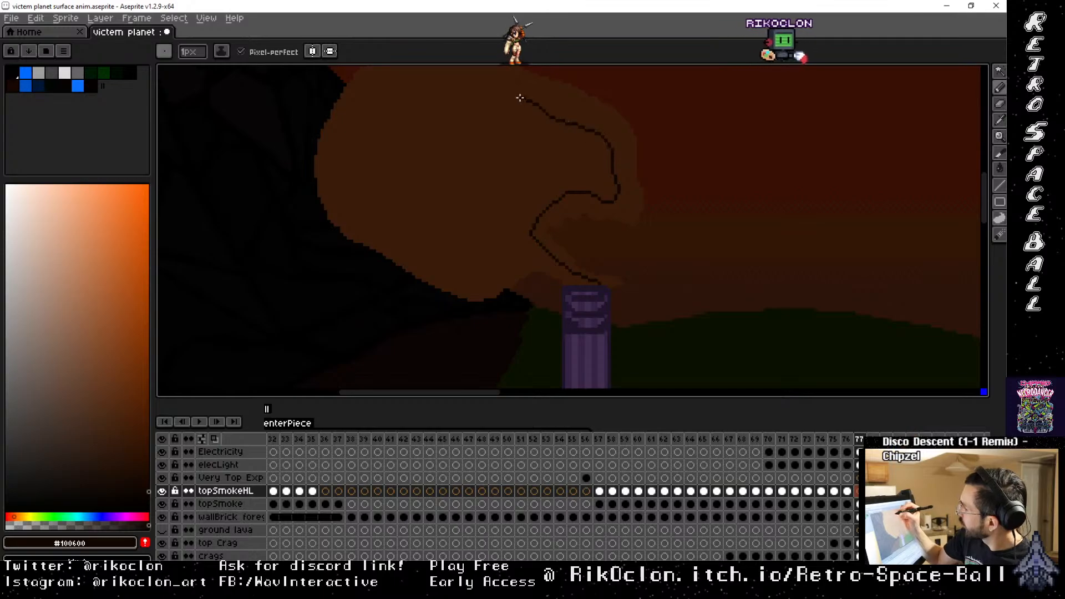
left_click_drag(519, 97, 494, 98)
left_click_drag(481, 160, 485, 243)
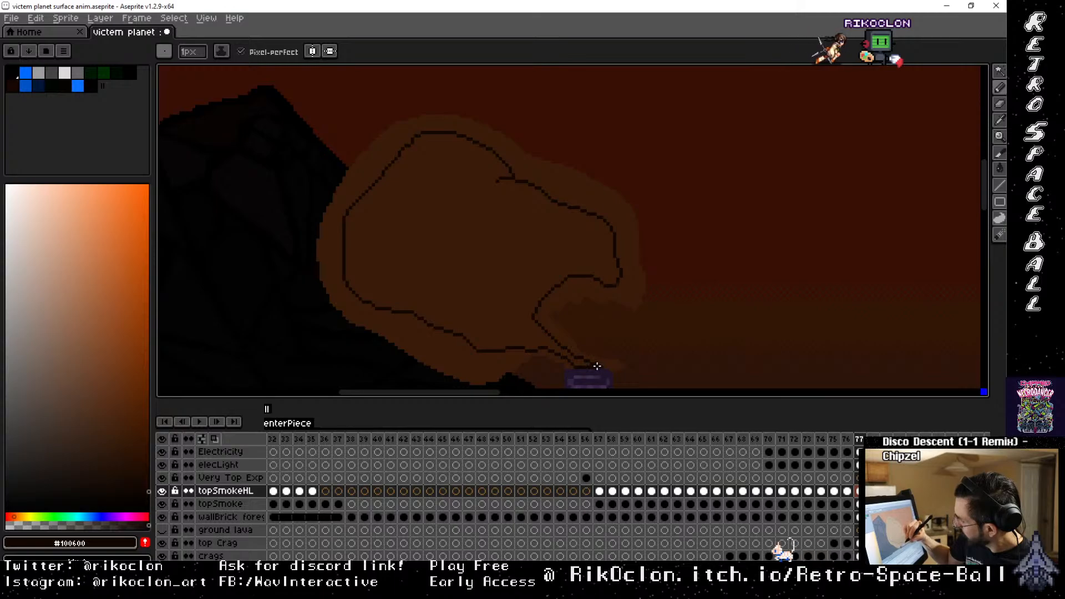
key("g")
left_click(497, 253)
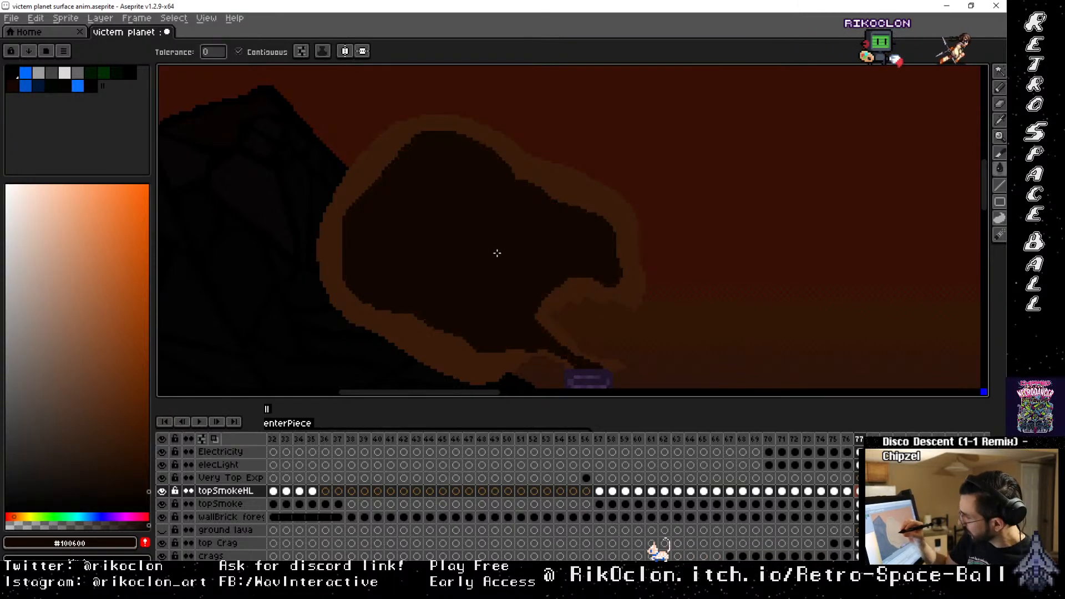
Extend that cloud's #100600 shadow toward its lower edge with an added outline and fill
key("b")
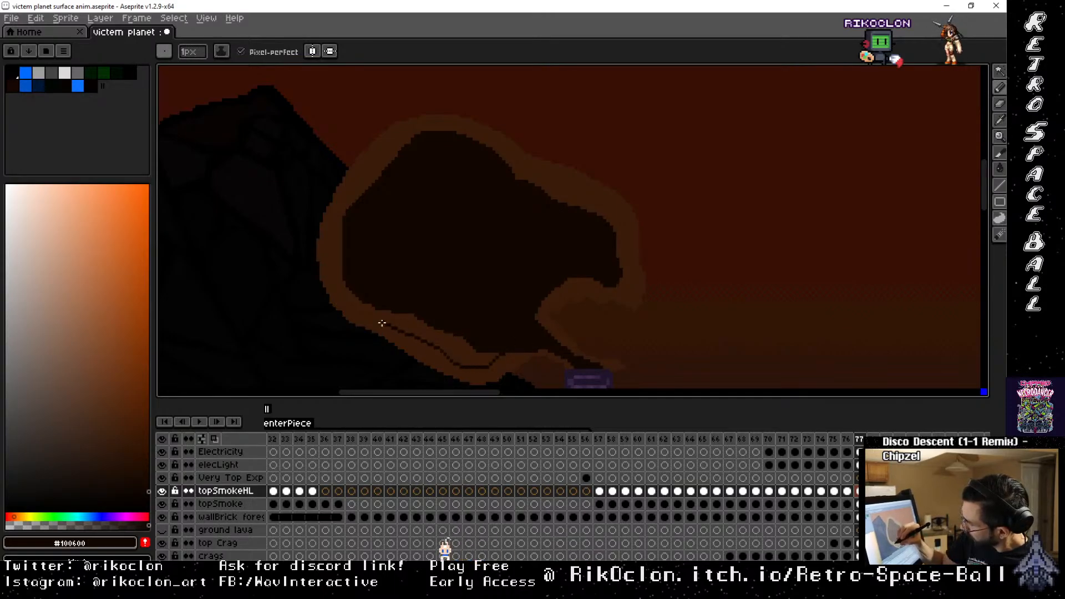
key("g")
left_click(455, 330)
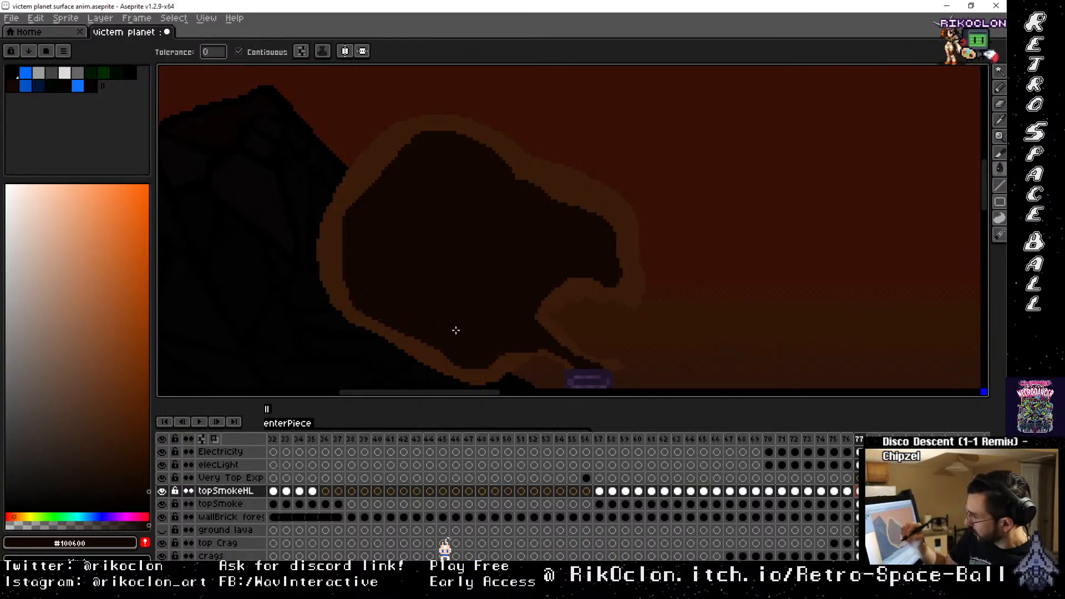
On frame 77 of topSmokeHL, outline and fill a #100600 shadow in the smoke cloud over the mountain ridge
key("space")
left_click_drag(430, 204, 573, 372)
left_click_drag(447, 273, 592, 335)
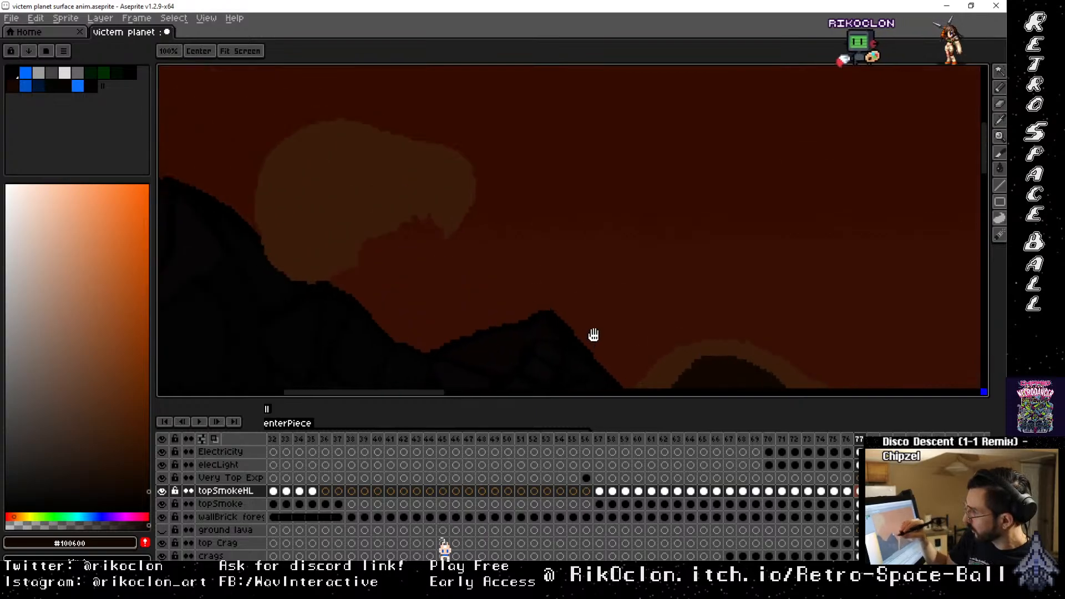
left_click_drag(461, 255, 571, 288)
key("b")
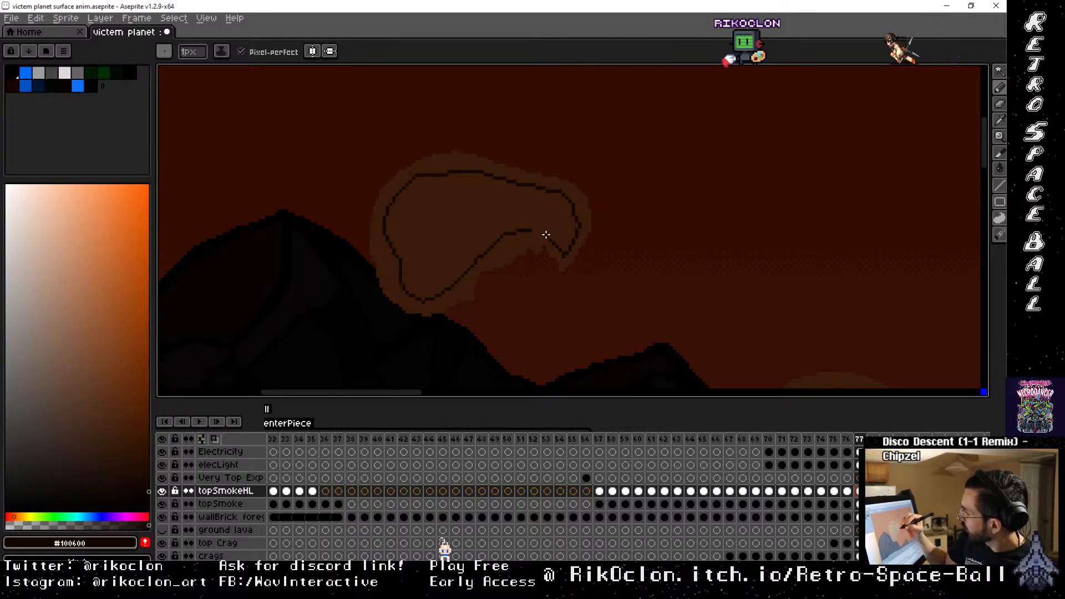
key("g")
left_click(528, 204)
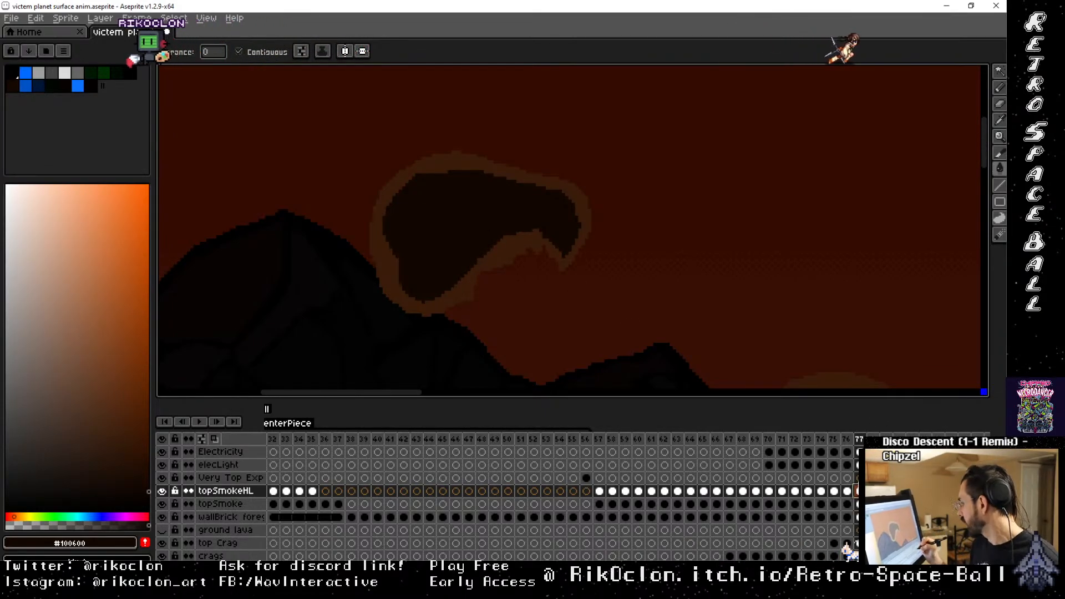
On frame 78 of topSmokeHL, outline and fill a #100600 shadow in the small puff on top of the purple pillar
key("b")
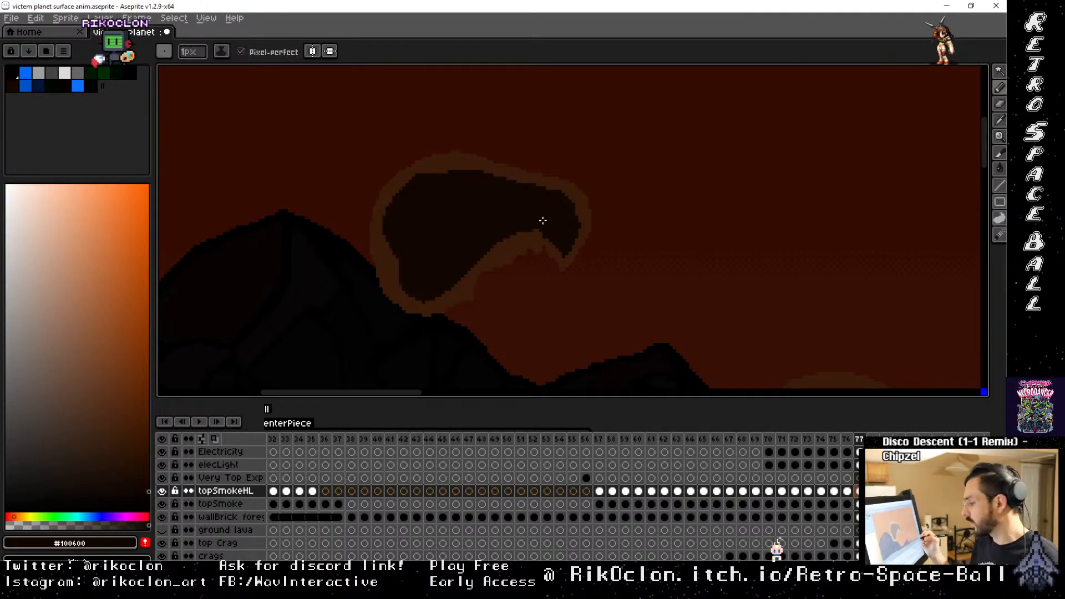
mouse_move(572, 293)
left_mouse_down()
mouse_move(516, 278)
mouse_move(675, 257)
mouse_move(604, 185)
mouse_move(557, 95)
mouse_move(628, 199)
mouse_move(823, 302)
mouse_move(745, 324)
mouse_move(578, 250)
mouse_move(834, 322)
left_mouse_up()
key("Right")
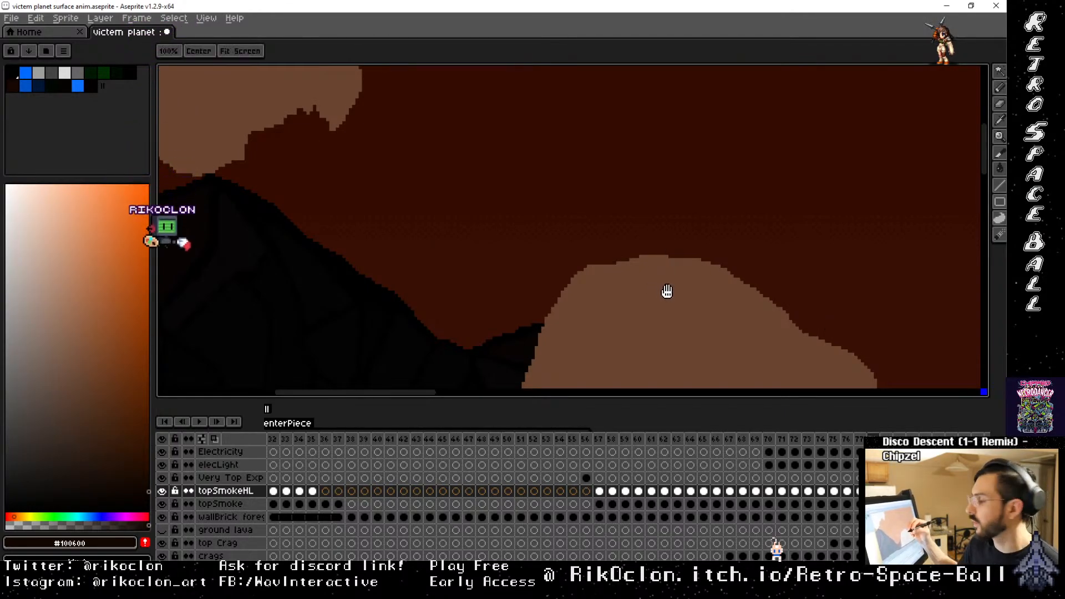
mouse_move(666, 293)
left_mouse_down()
mouse_move(673, 250)
mouse_move(565, 183)
mouse_move(628, 252)
mouse_move(575, 191)
left_mouse_up()
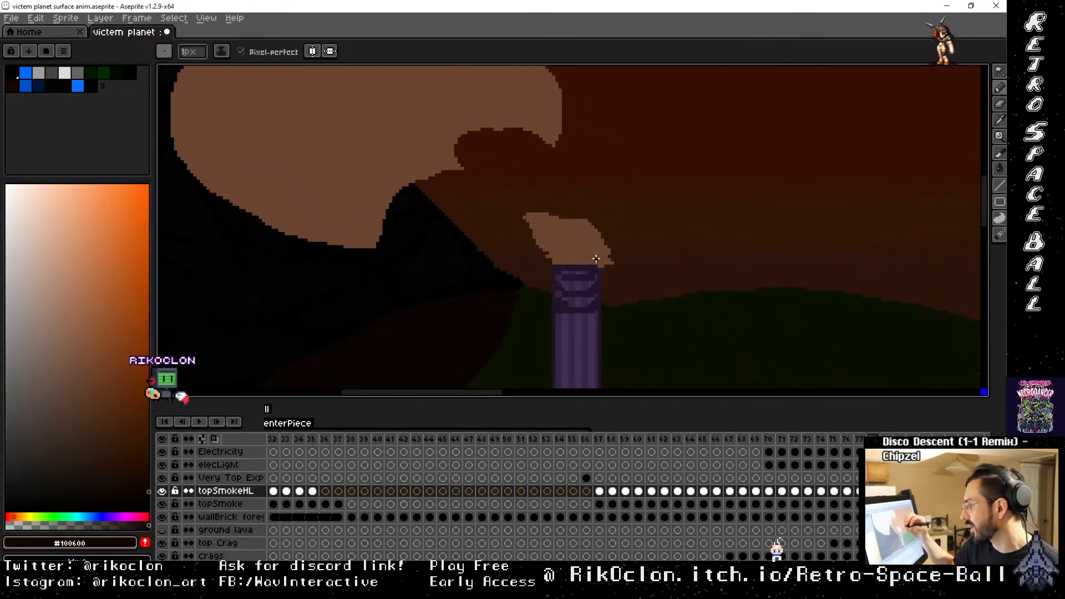
left_click_drag(596, 250, 559, 262)
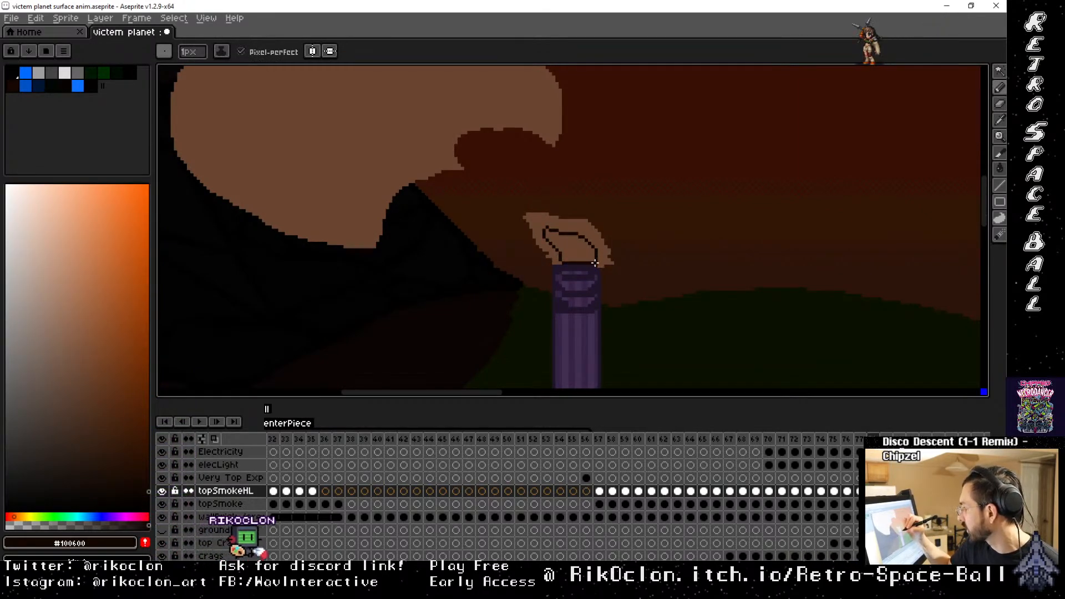
key("g")
left_click(574, 237)
On frame 78 of topSmokeHL, outline and fill a #100600 shadow in the large smoke cloud beside the mountain slope
mouse_move(517, 206)
left_mouse_down()
mouse_move(573, 312)
mouse_move(555, 244)
left_mouse_up()
key("b")
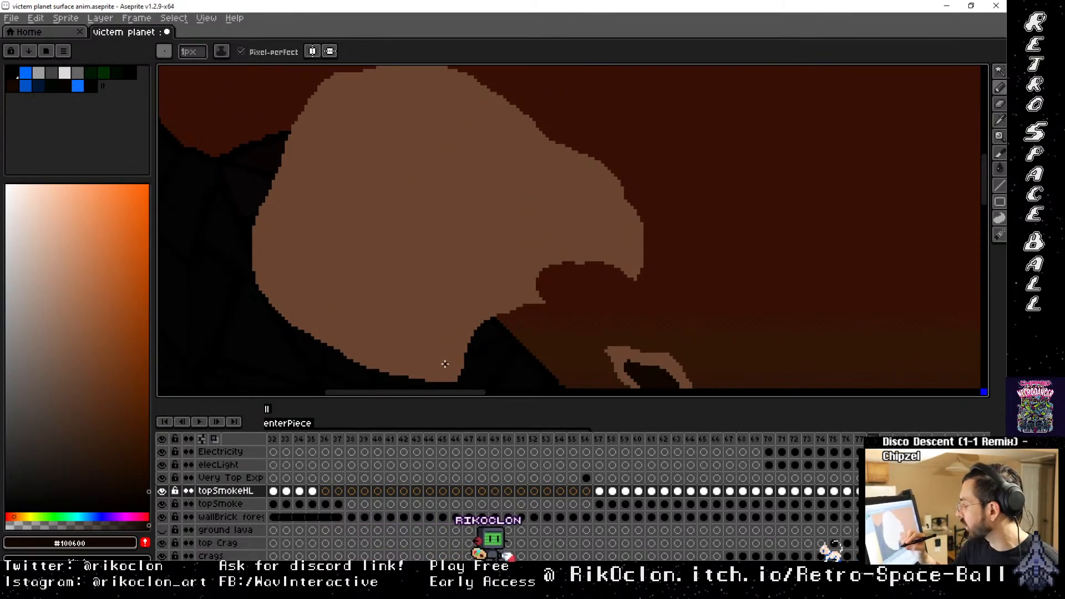
left_click_drag(445, 364, 455, 315)
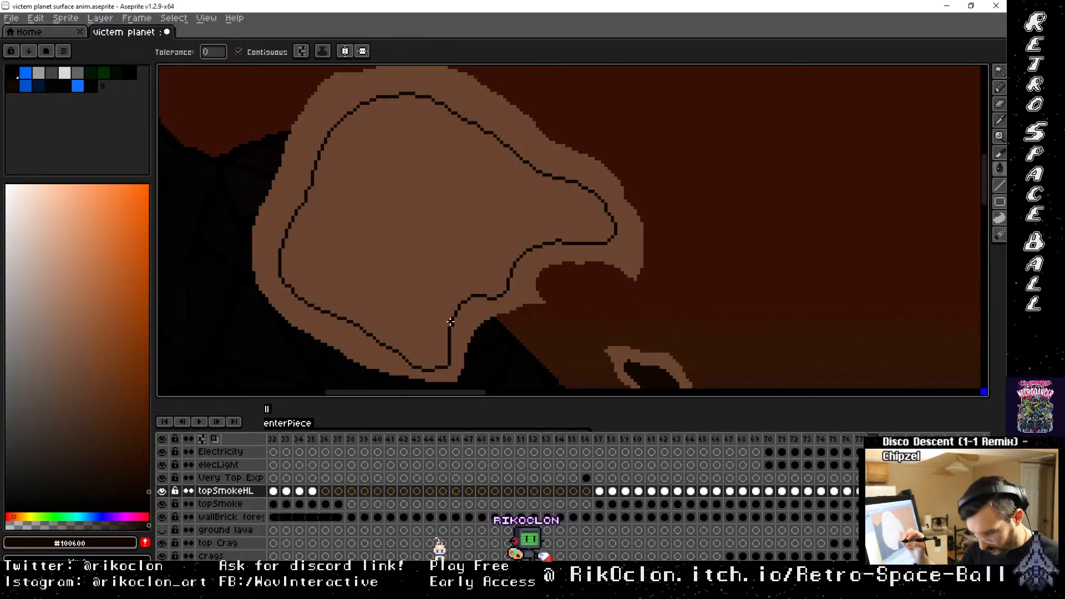
left_click(448, 304)
On frame 78 of topSmokeHL, outline and fill a #100600 shadow in the smoke cloud above the mountain peak
key("space")
left_click_drag(526, 95, 564, 264)
left_click_drag(385, 172, 771, 312)
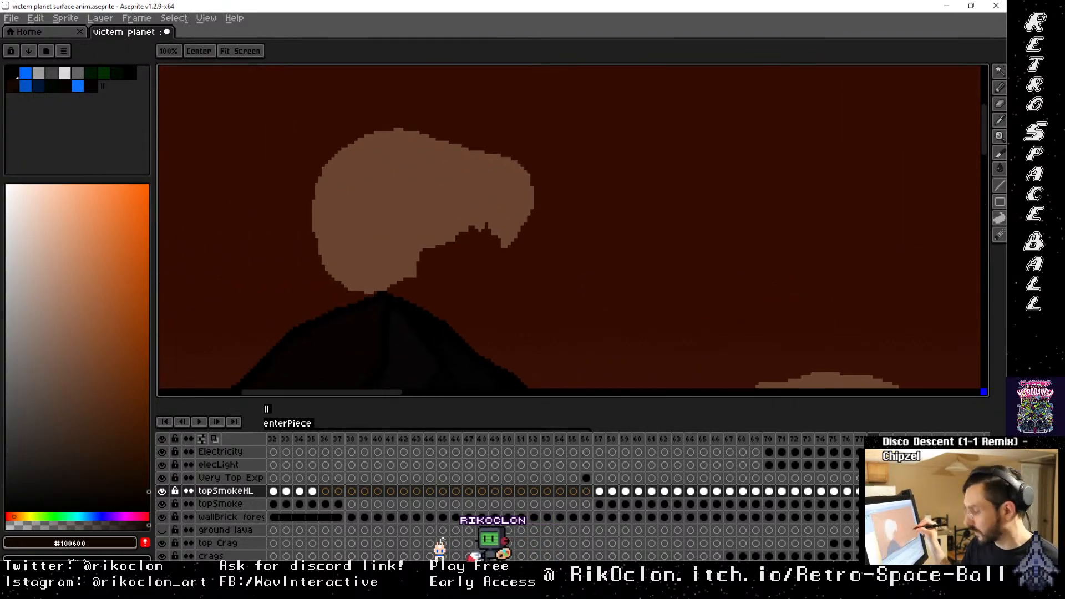
key("b")
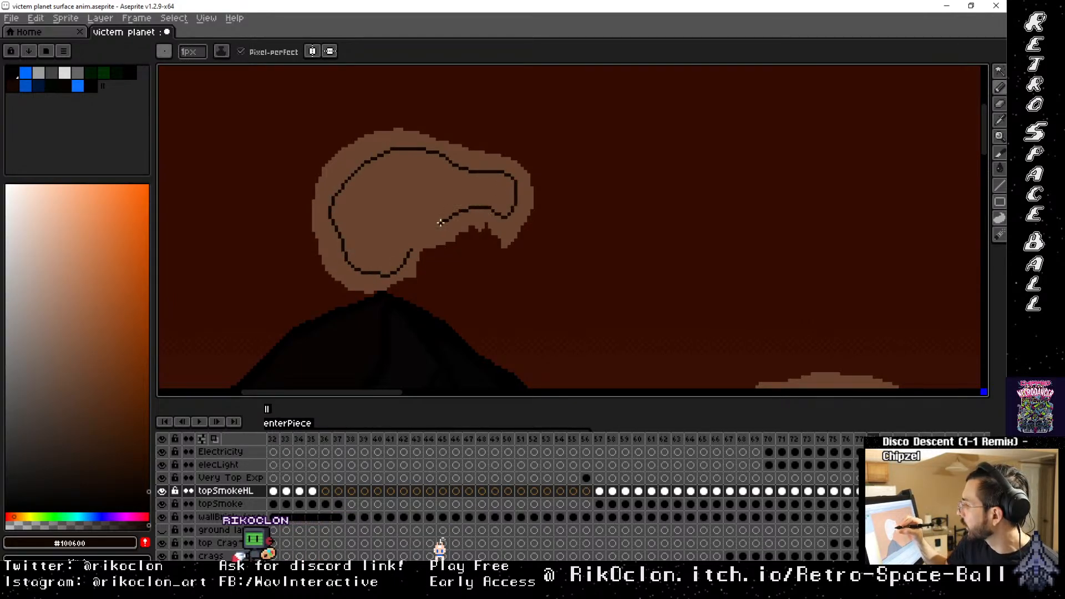
key("g")
left_click(419, 225)
Look over the shaded clouds and pillar puff on frame 78, and advance to frame 79
key("space")
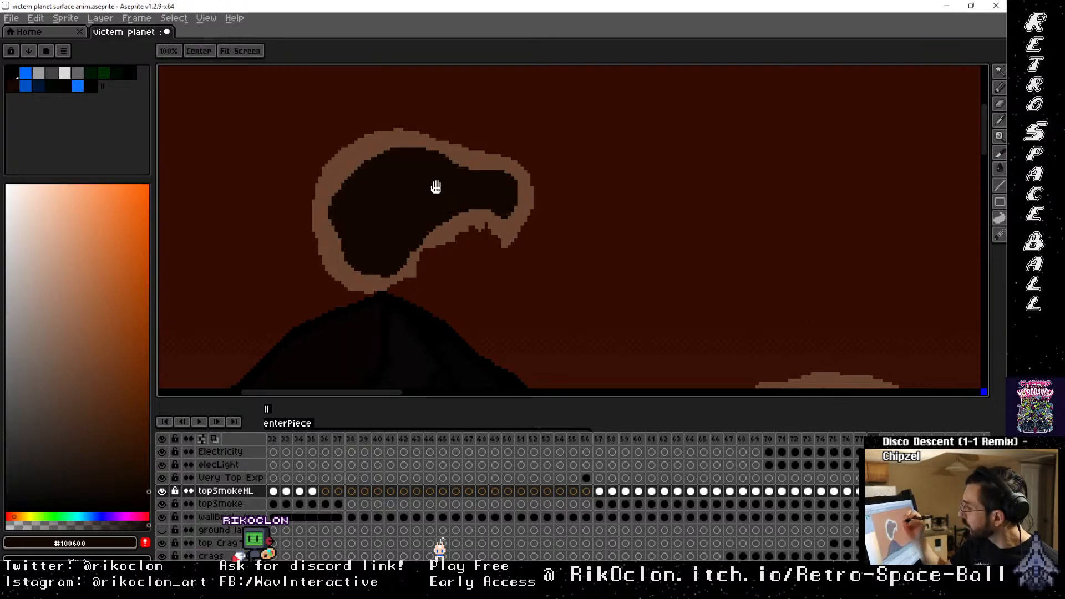
left_click_drag(280, 141, 481, 299)
left_click_drag(709, 305, 324, 155)
left_click_drag(684, 292, 772, 143)
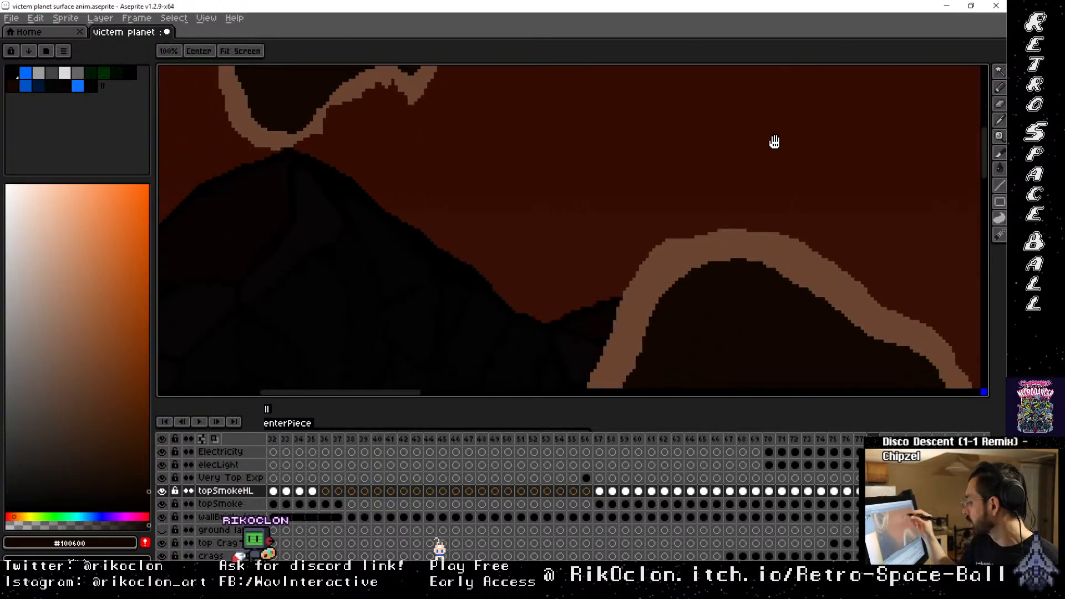
left_click_drag(861, 255, 711, 98)
left_click_drag(864, 290, 714, 134)
left_click_drag(773, 230, 618, 183)
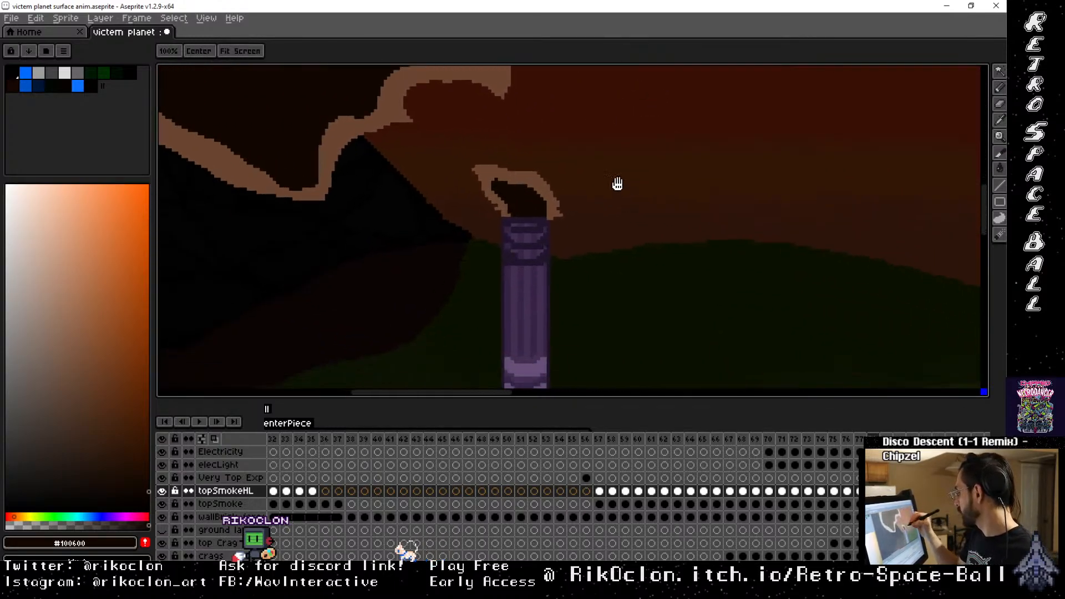
key("ctrl+z")
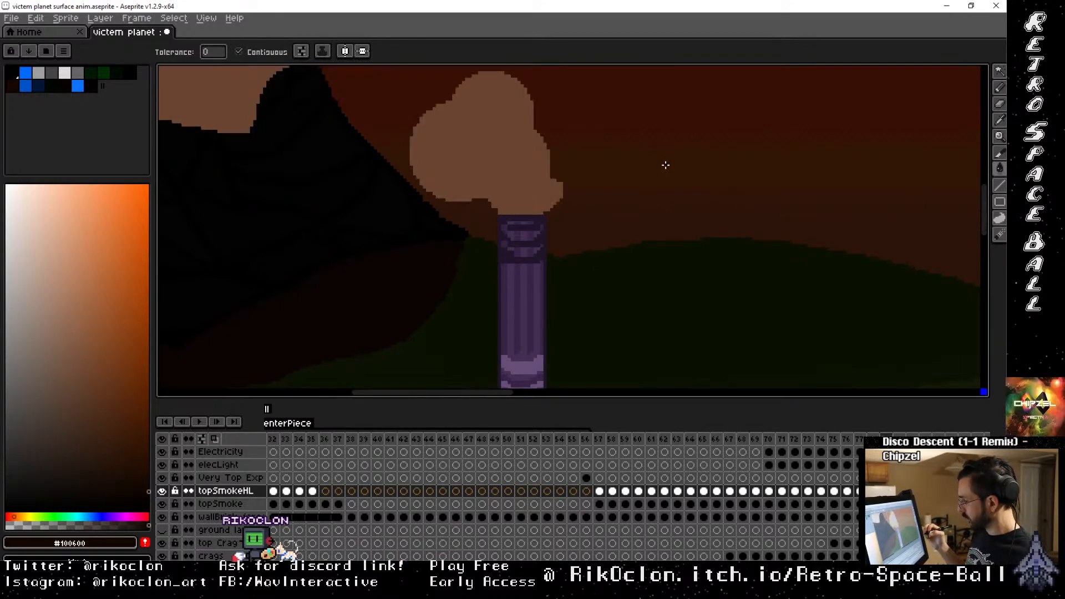
Play the animation with the whole canvas in view, and stop it on topSmoke's early smoke frames
key("v")
scroll(594, 305, "down", 5)
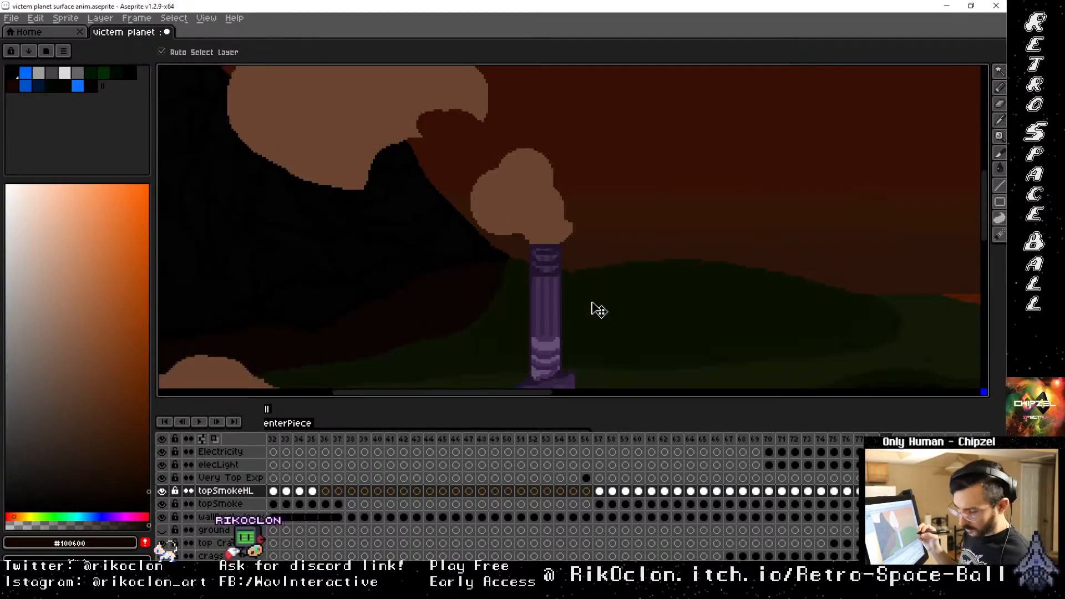
scroll(597, 309, "up", 1)
scroll(593, 303, "up", 1)
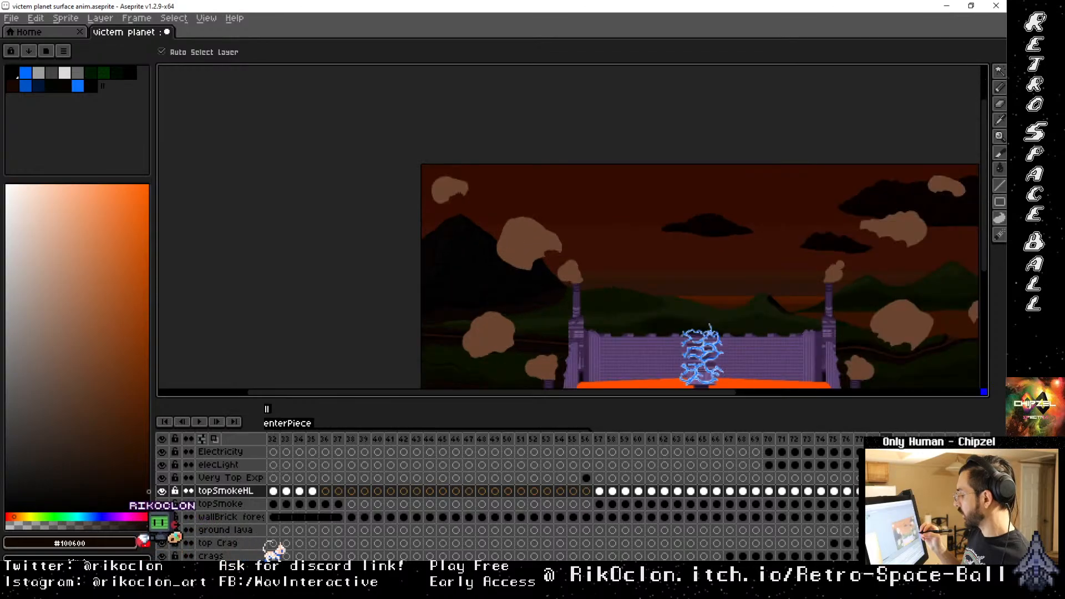
left_click_drag(820, 323, 744, 257)
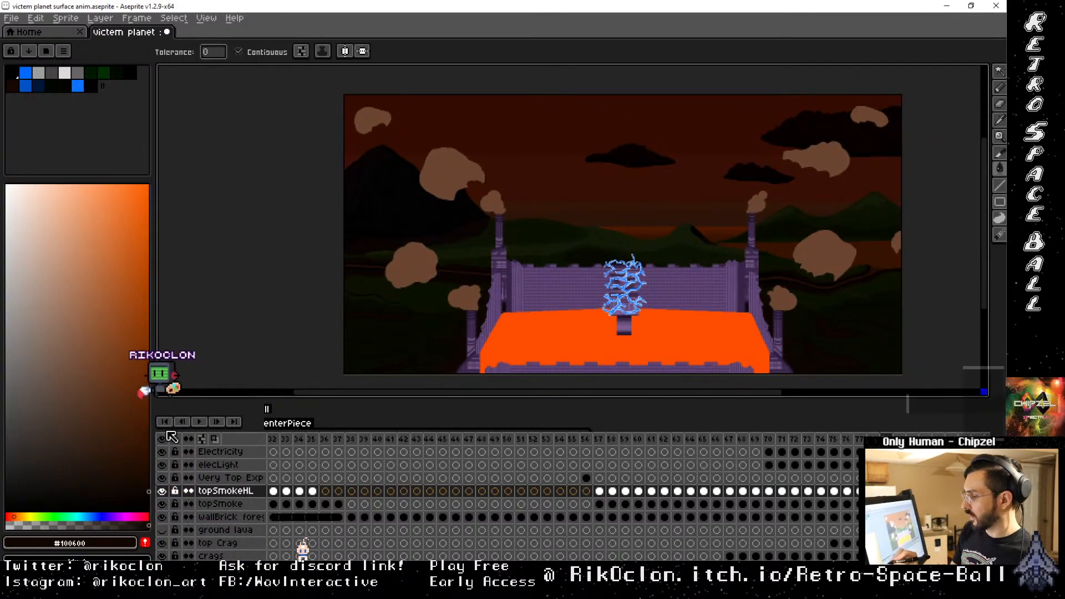
left_click(199, 422)
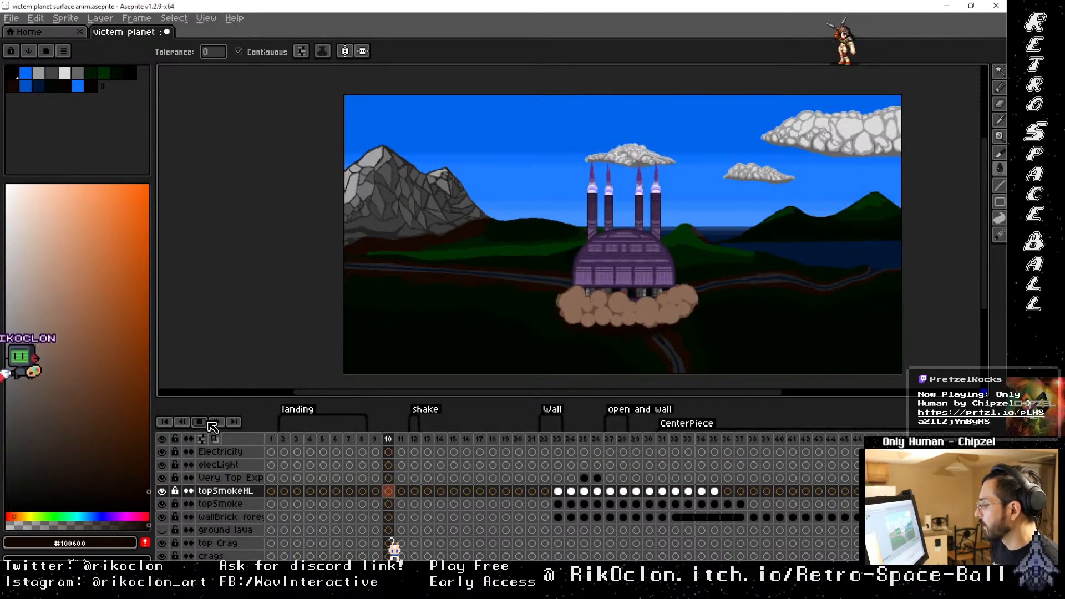
left_click(755, 504)
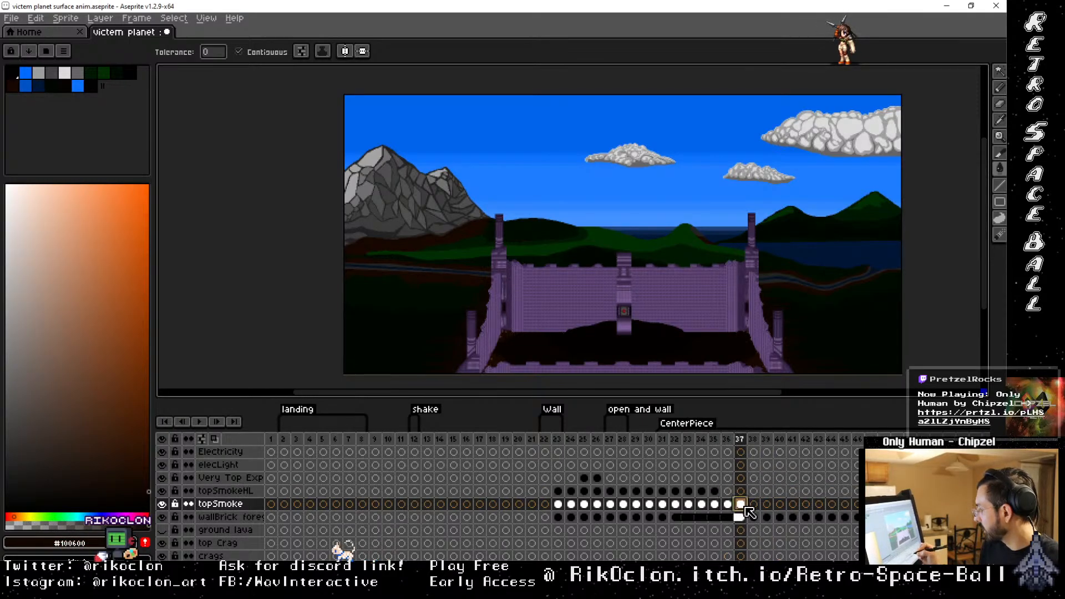
Step back through topSmoke frames 80 to 77 and compare how the smoke looks on frames 77 and 78
left_click_drag(701, 439, 658, 488)
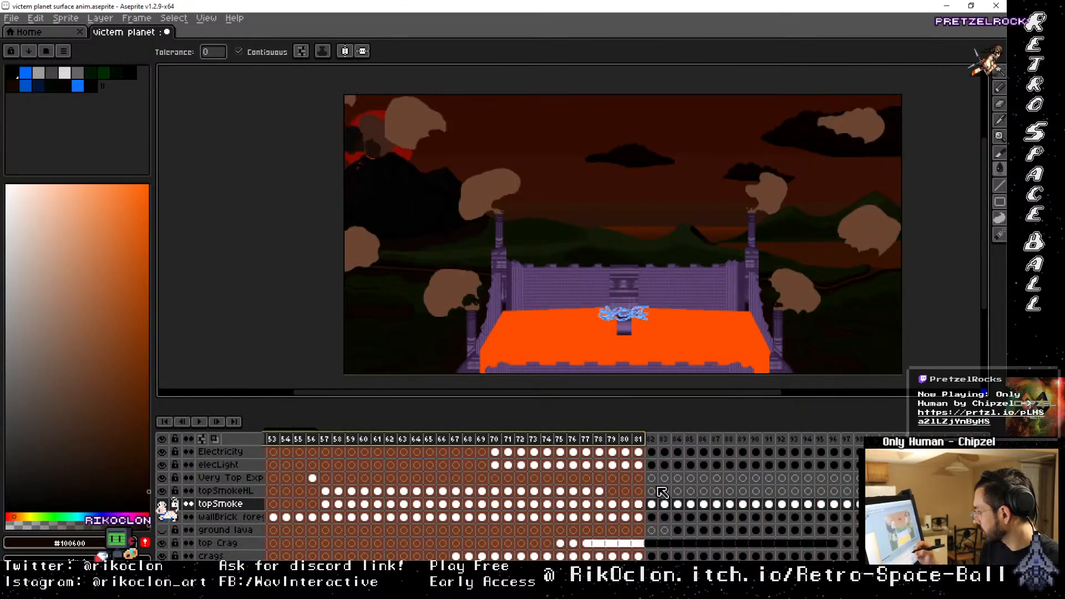
left_click(625, 506)
left_click(612, 505)
left_click(599, 506)
left_click(588, 506)
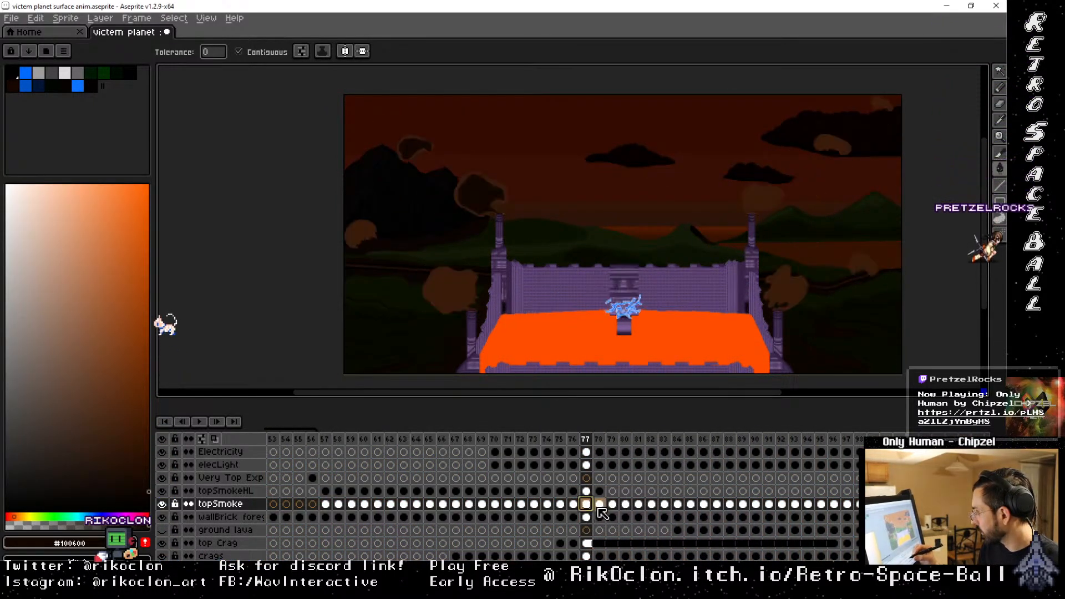
left_click(602, 506)
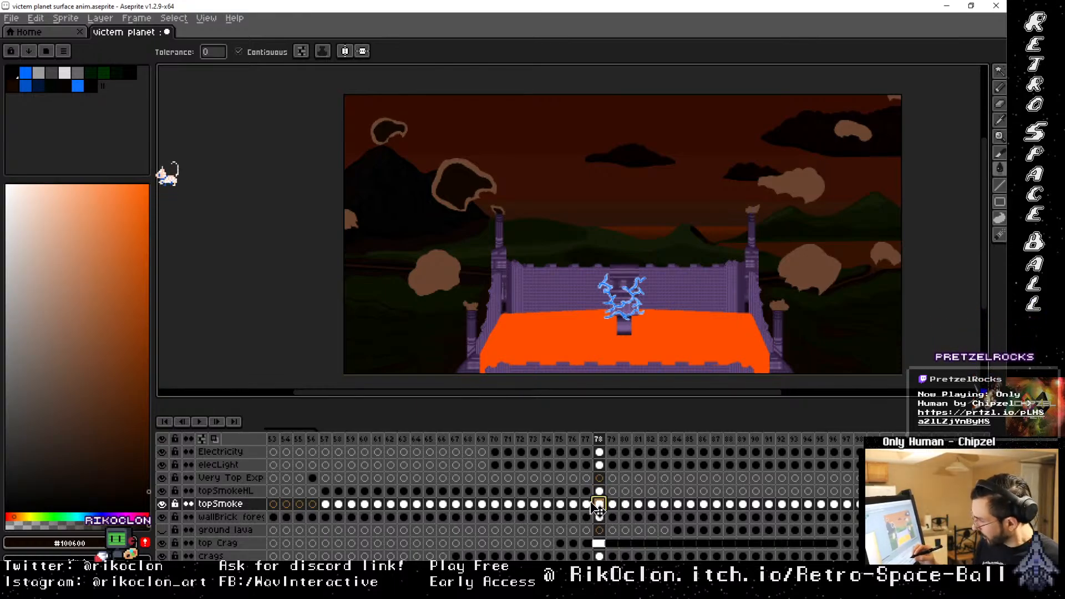
key("Left")
key("i")
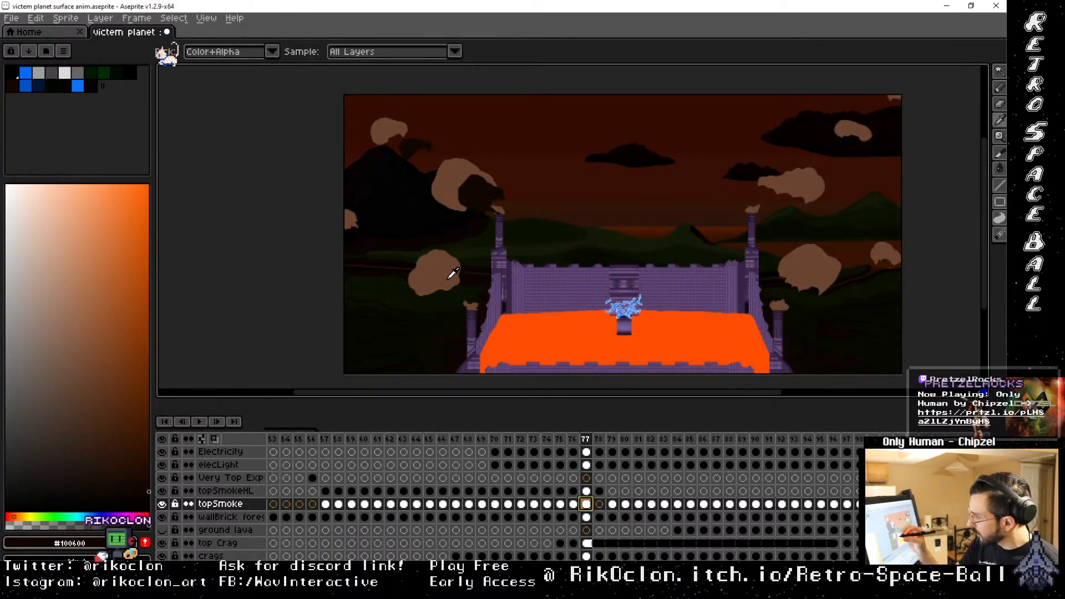
left_click(605, 439)
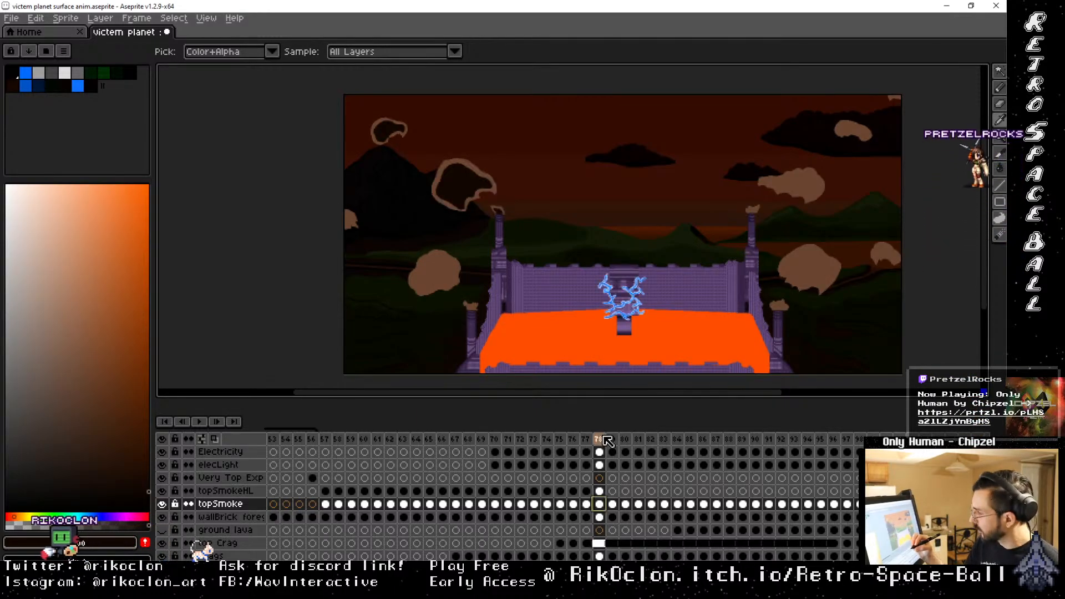
left_click(588, 440)
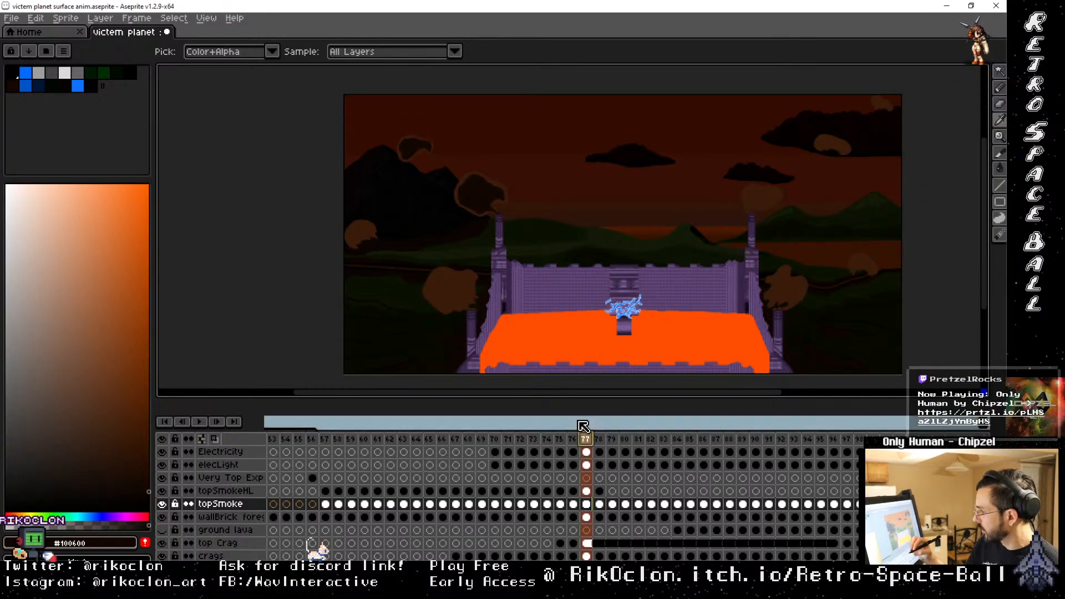
On frame 78 of topSmoke, use the Paint Bucket with Contiguous off to recolor all the smoke to #391b0a
left_click(600, 444)
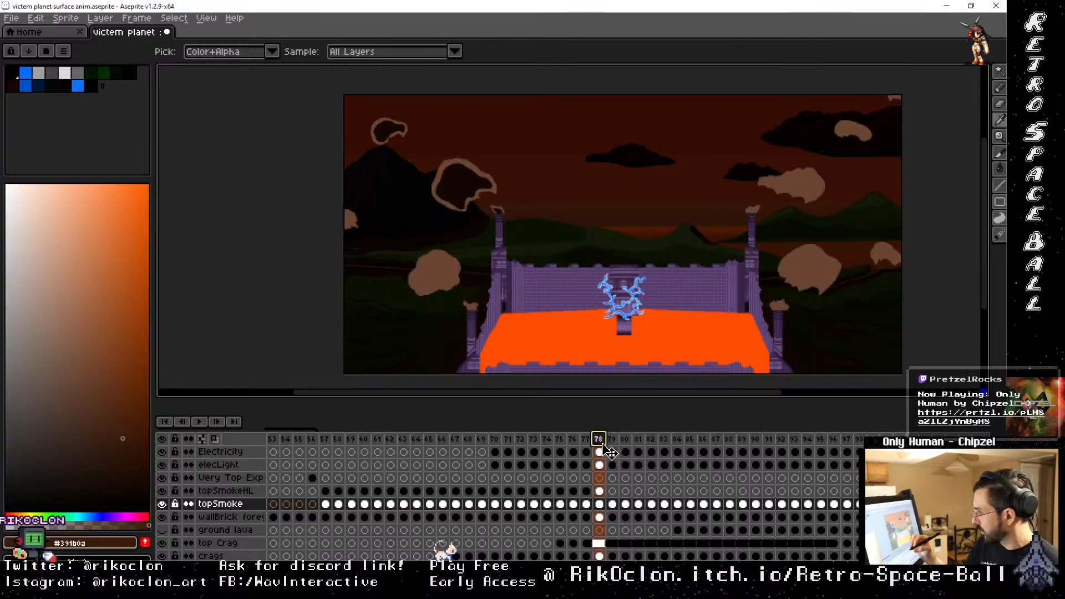
key("b")
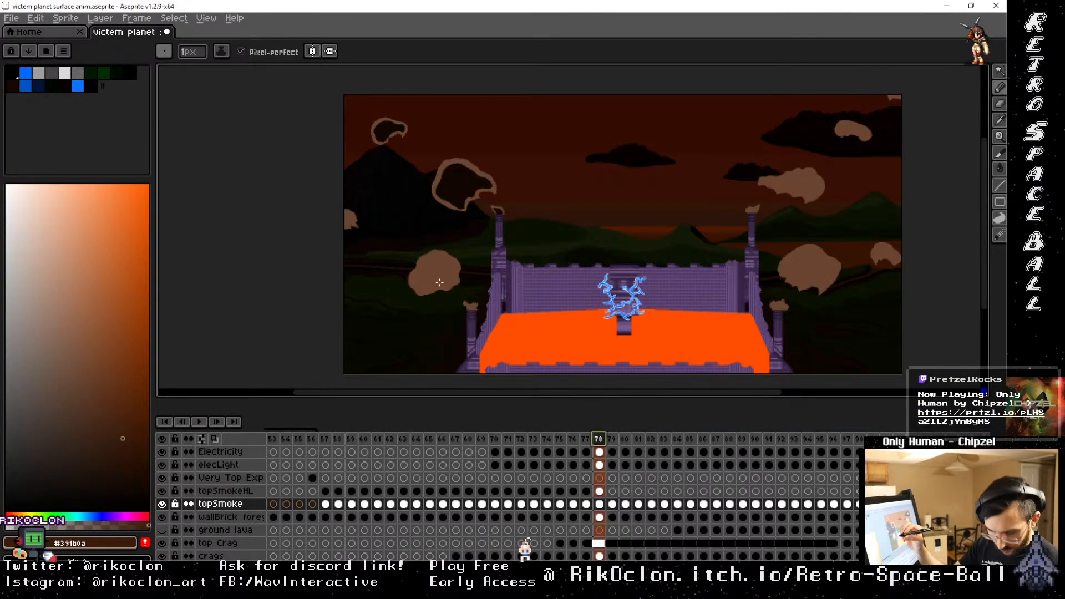
key("g")
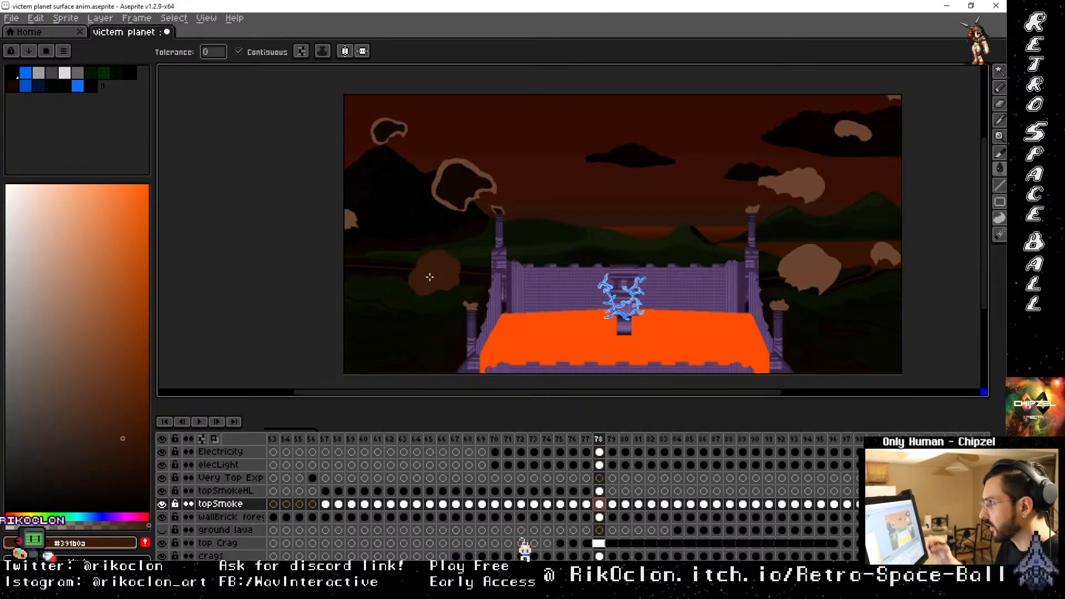
left_click(807, 276)
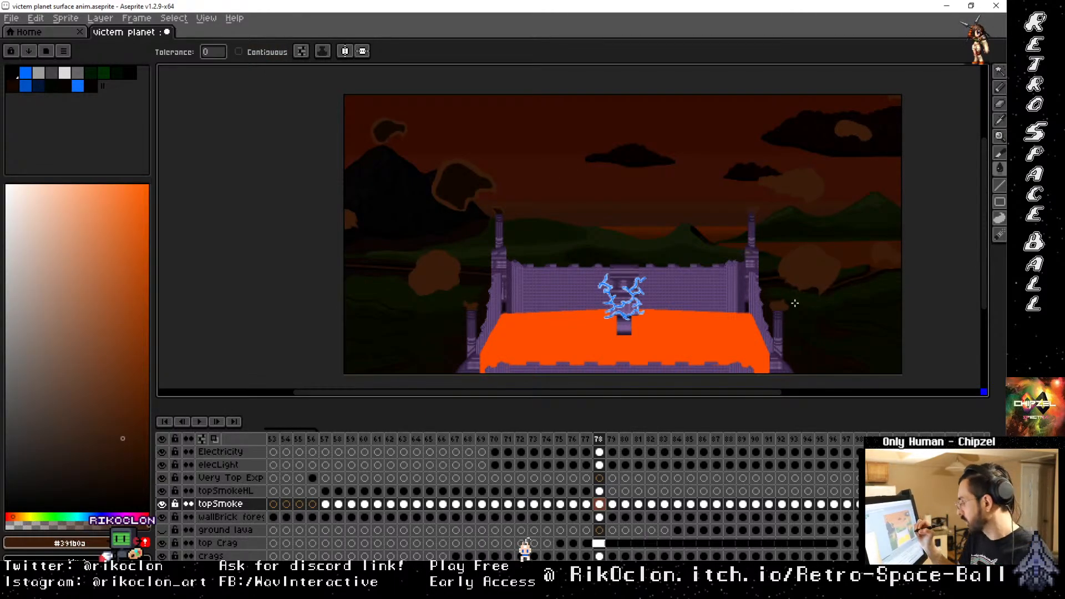
Recolor all the topSmoke smoke to #391b0a on each frame from 79 to 83
key(".")
left_click(821, 263)
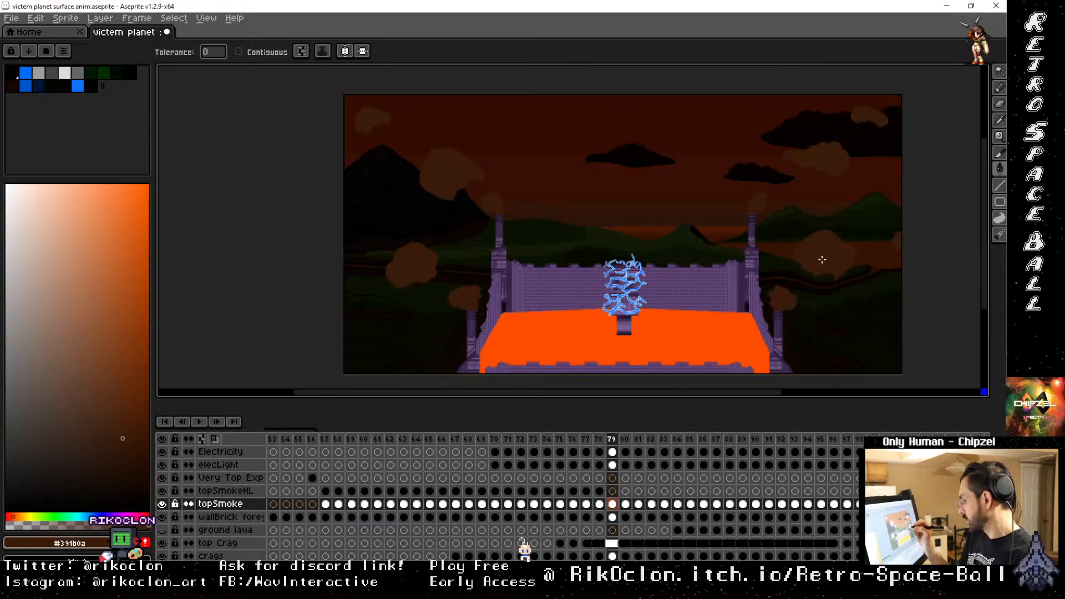
key(".")
left_click(830, 249)
key(".")
key(".")
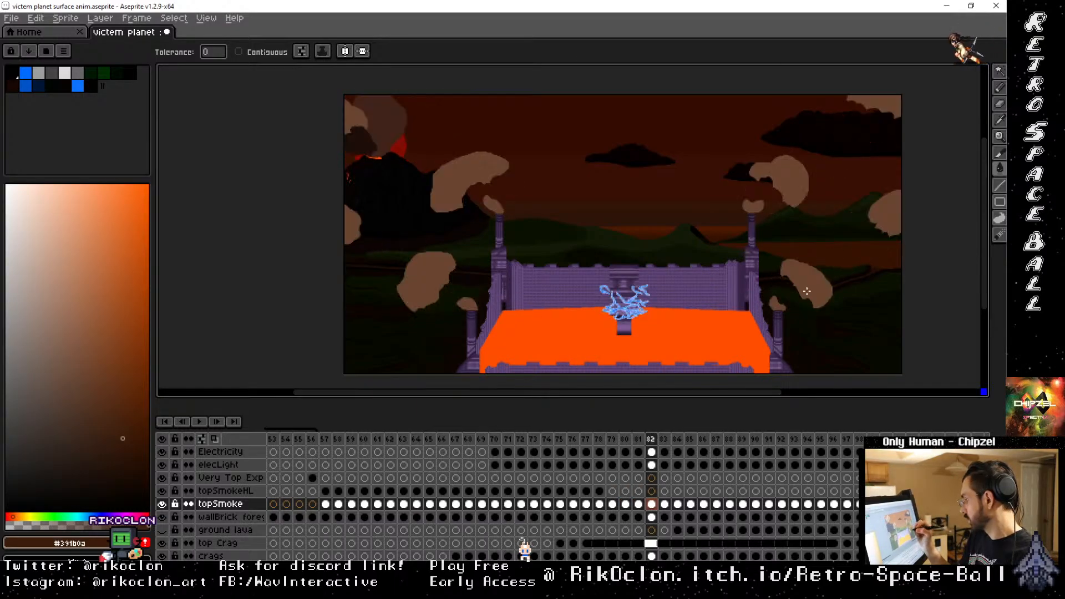
left_click(811, 282)
key(".")
left_click(804, 284)
key(".")
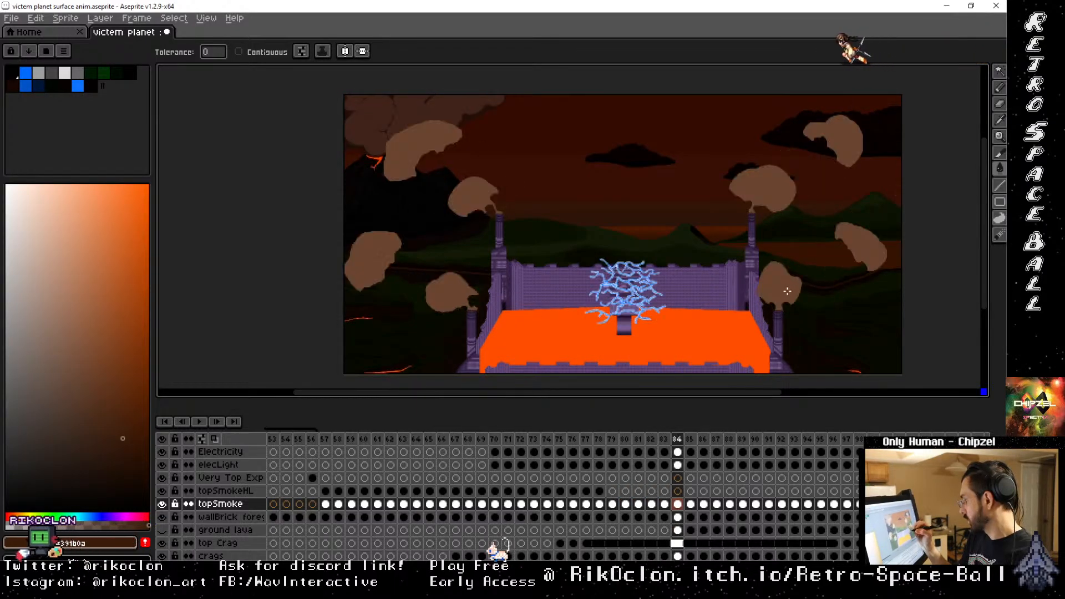
Recolor the topSmoke smoke to #391b0a on each frame from 84 to 88
left_click(789, 290)
key(".")
left_click(789, 290)
key(".")
left_click(822, 266)
key(".")
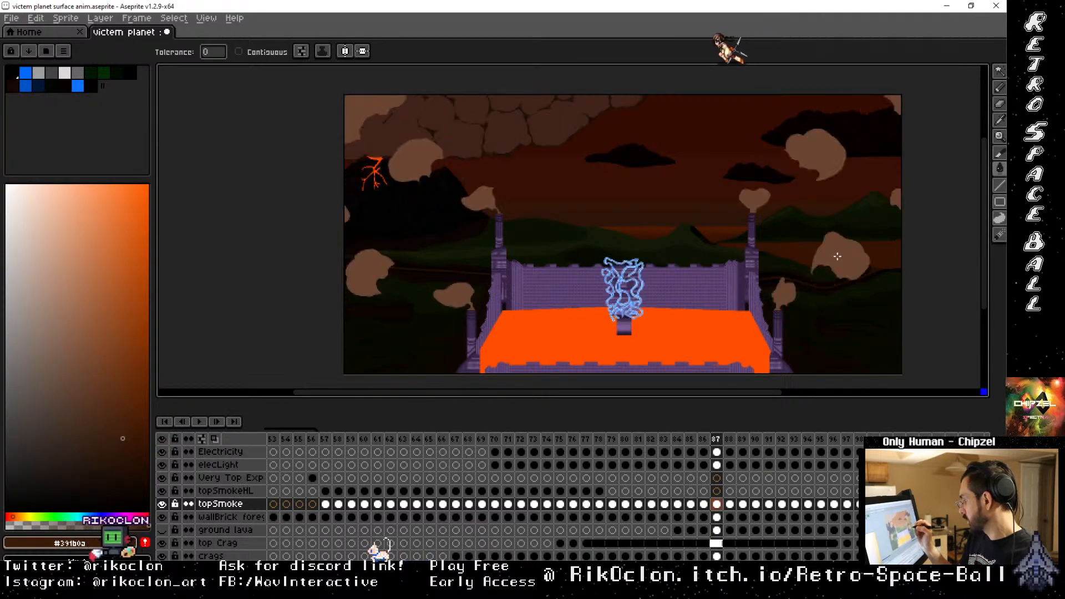
left_click(851, 248)
key(".")
left_click(875, 264)
key(".")
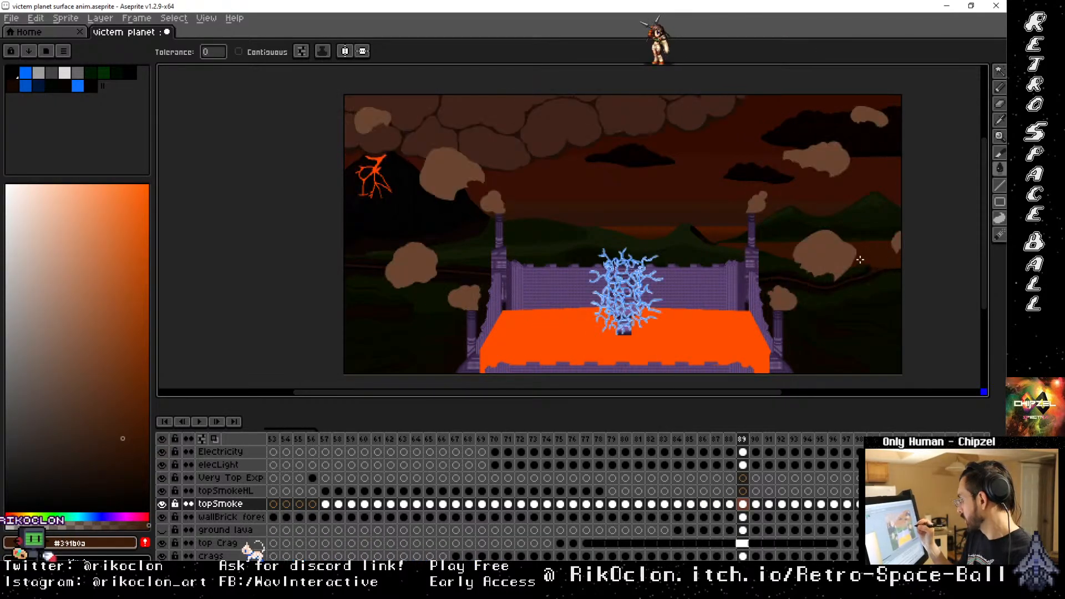
Fill the topSmoke smoke with #391b0a on frames 89 to 92, rechecking the frames already filled
left_click(855, 265)
key(".")
left_click(822, 272)
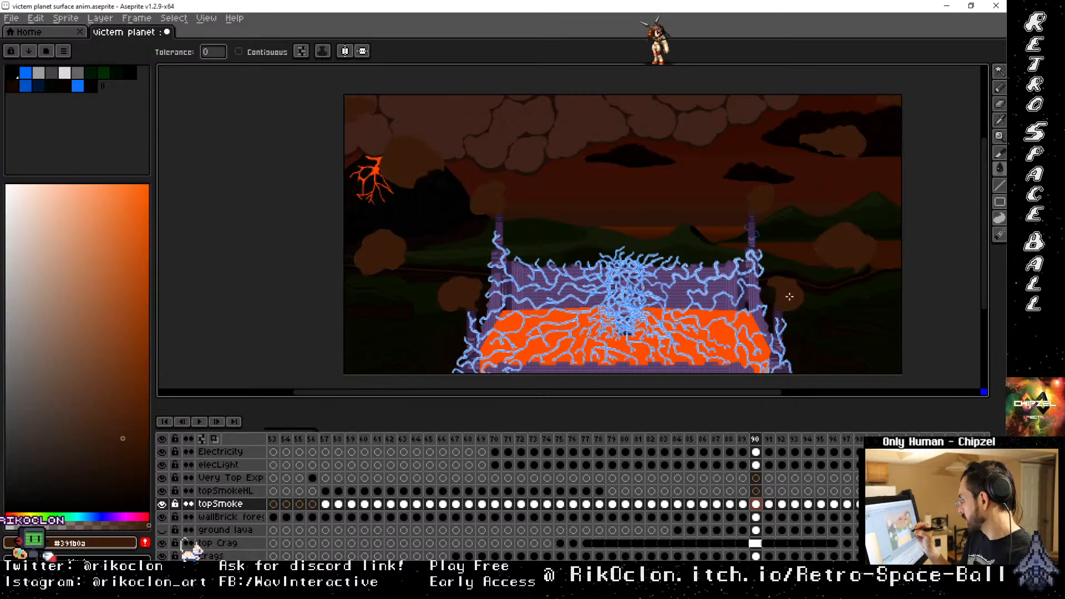
key(".")
left_click(809, 285)
key("comma")
key("comma")
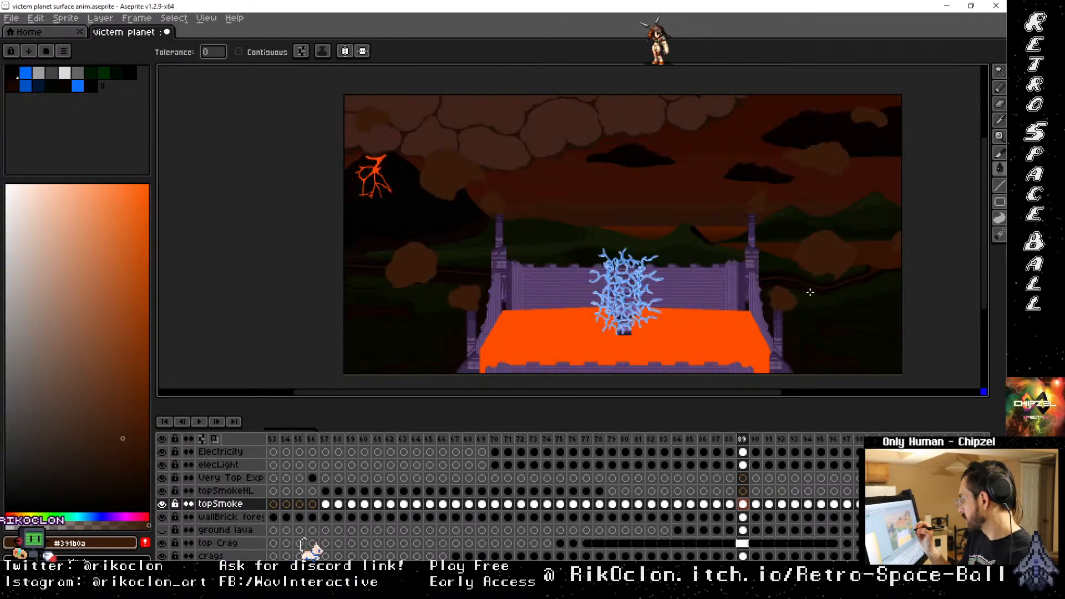
key("period")
key("period")
key("period")
left_click(813, 288)
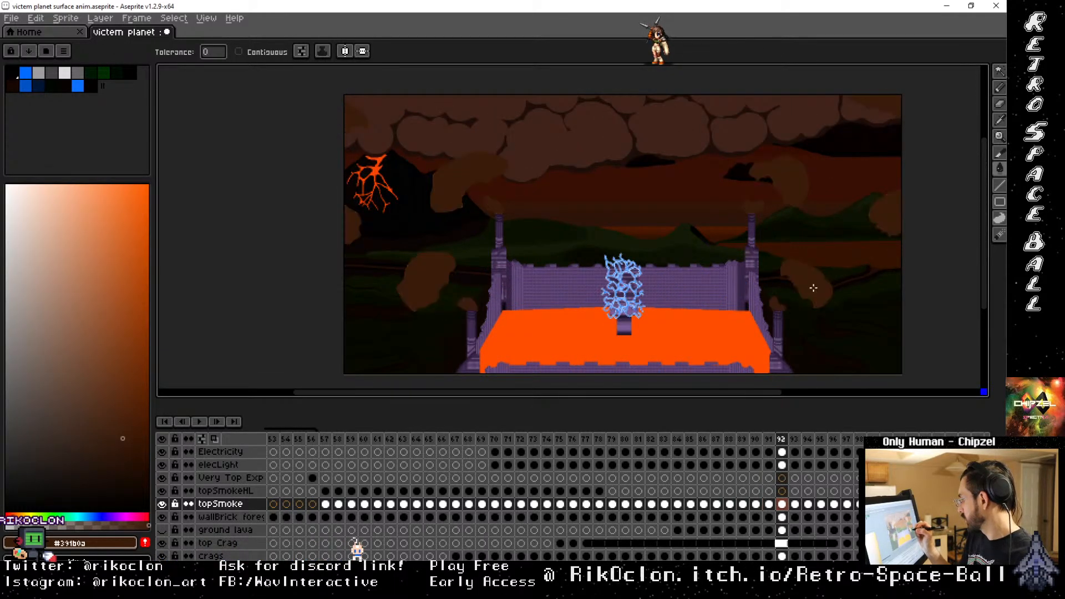
Fill the topSmoke smoke with #391b0a on each frame from 93 to 97
key("period")
left_click(841, 264)
key("period")
left_click(790, 289)
key("period")
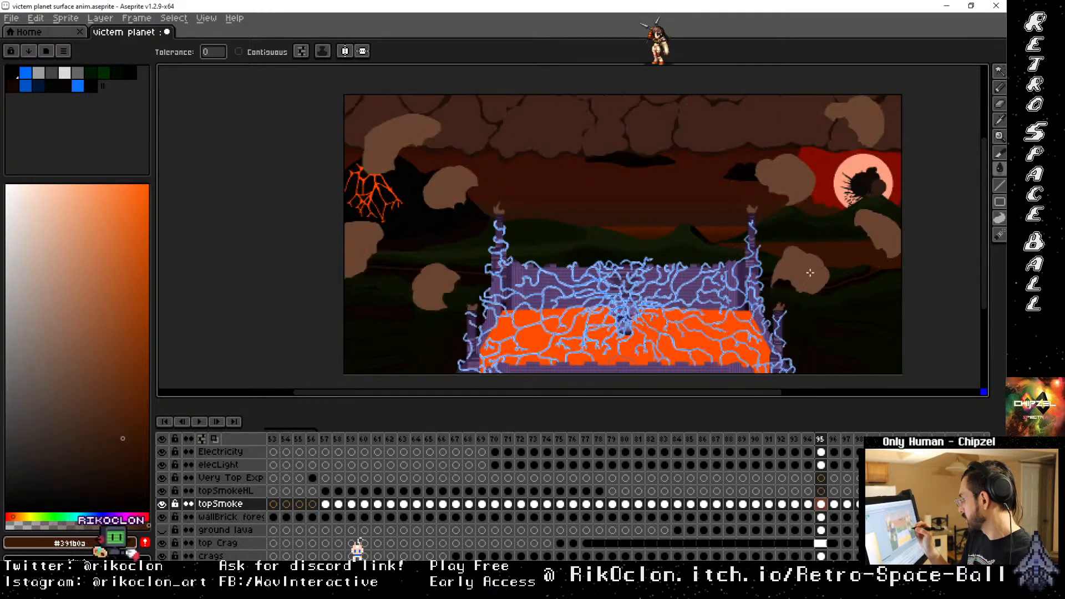
left_click(808, 273)
key("period")
key("period")
key("period")
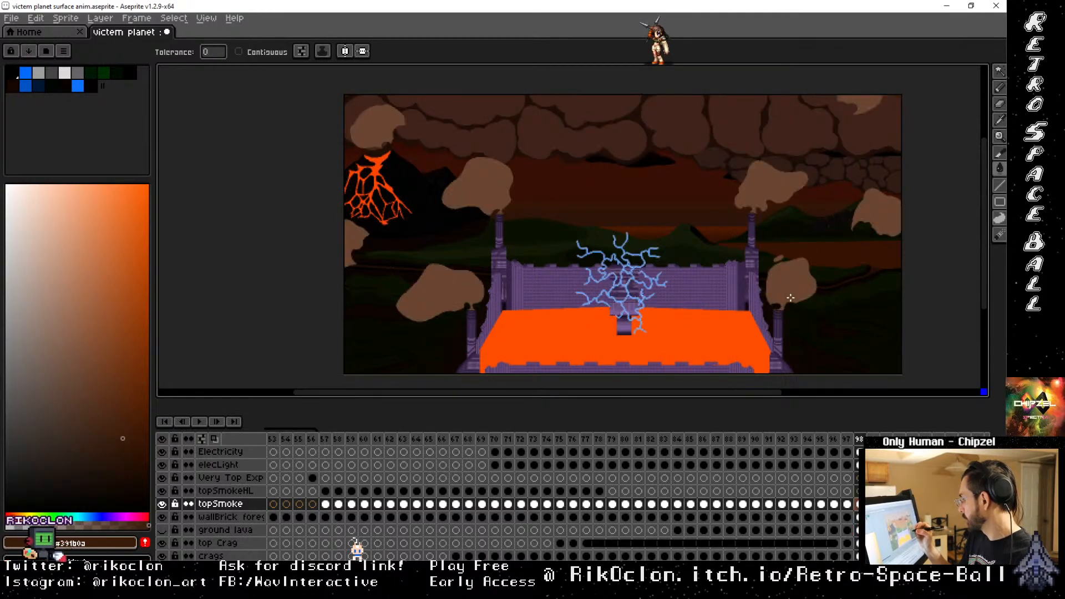
Recheck the fills on frames 95 to 97 and recolor the smoke on frames 98 and 99 to #391b0a
key("comma")
key("comma")
key("comma")
key("period")
key("period")
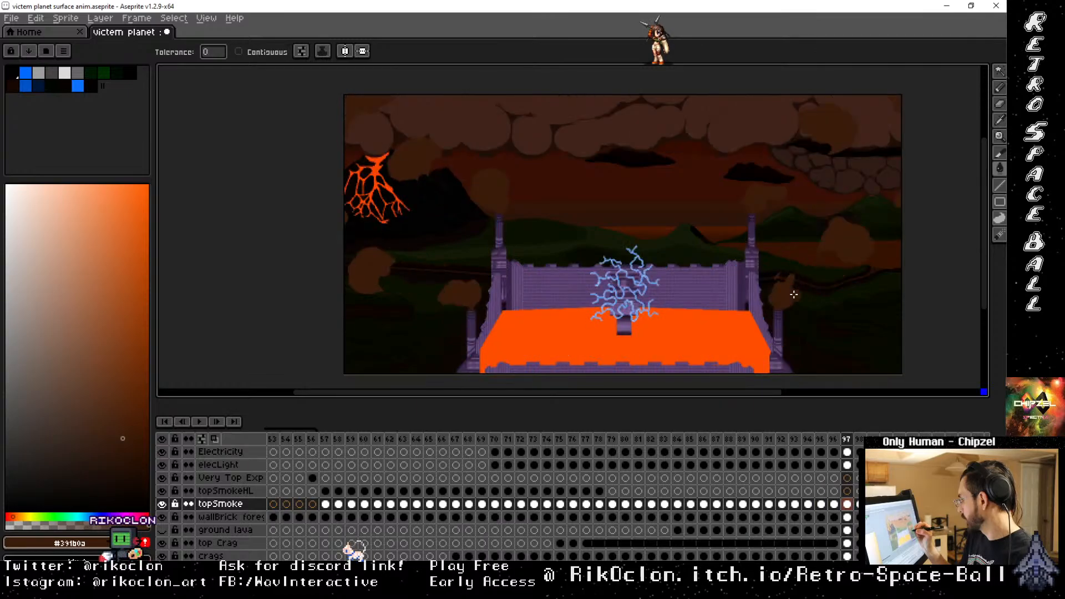
key("period")
key("period")
left_click(811, 267)
key("period")
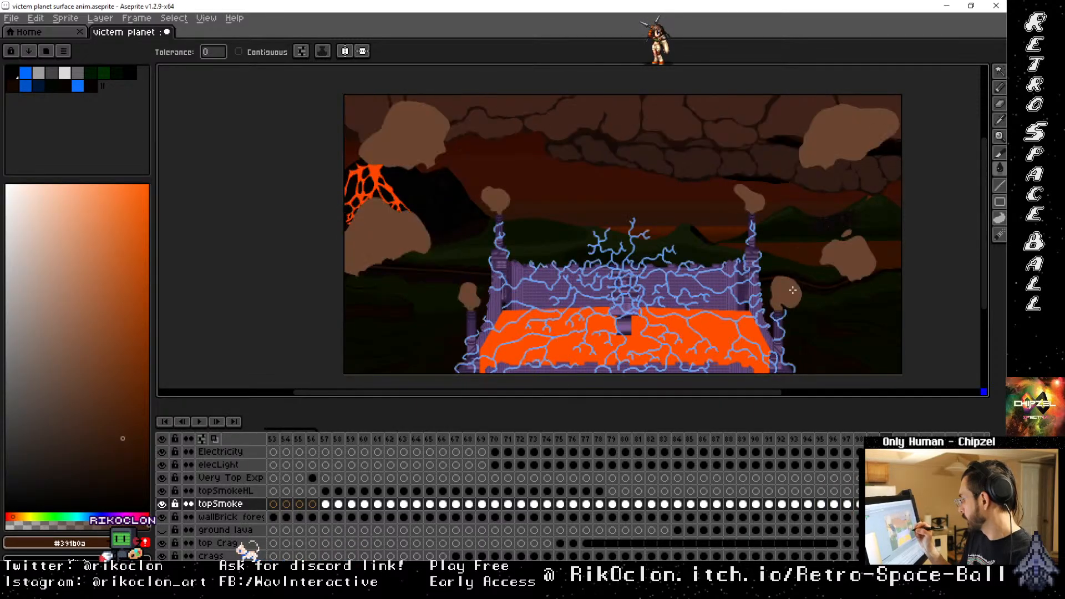
Recolor the smoke to #391b0a on the remaining topSmoke frames after 99, until the pillars leave the scene
left_click(792, 297)
key("period")
left_click(787, 293)
key("period")
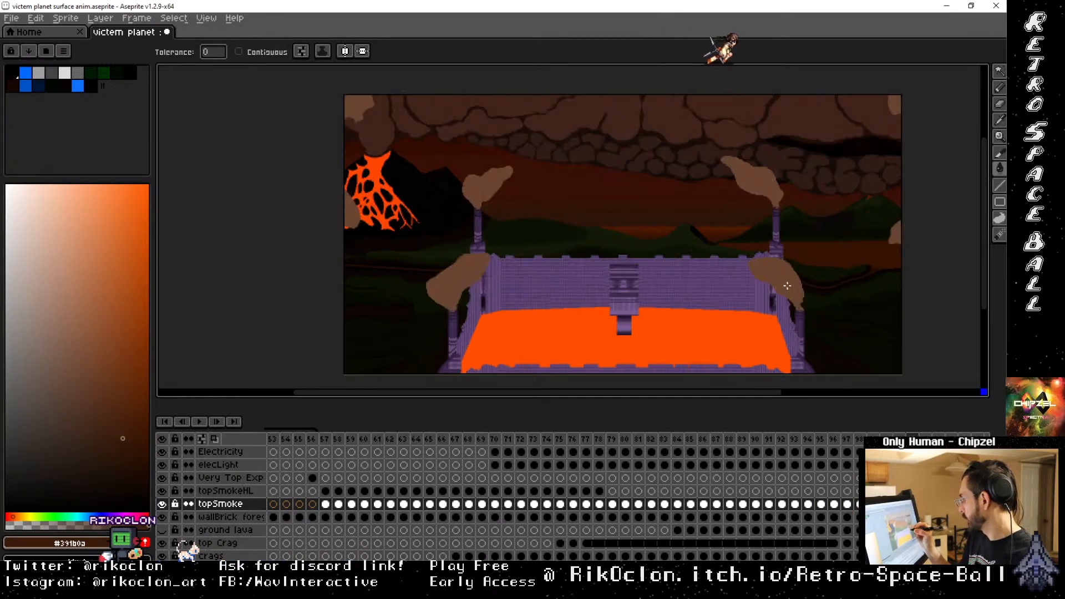
key("period")
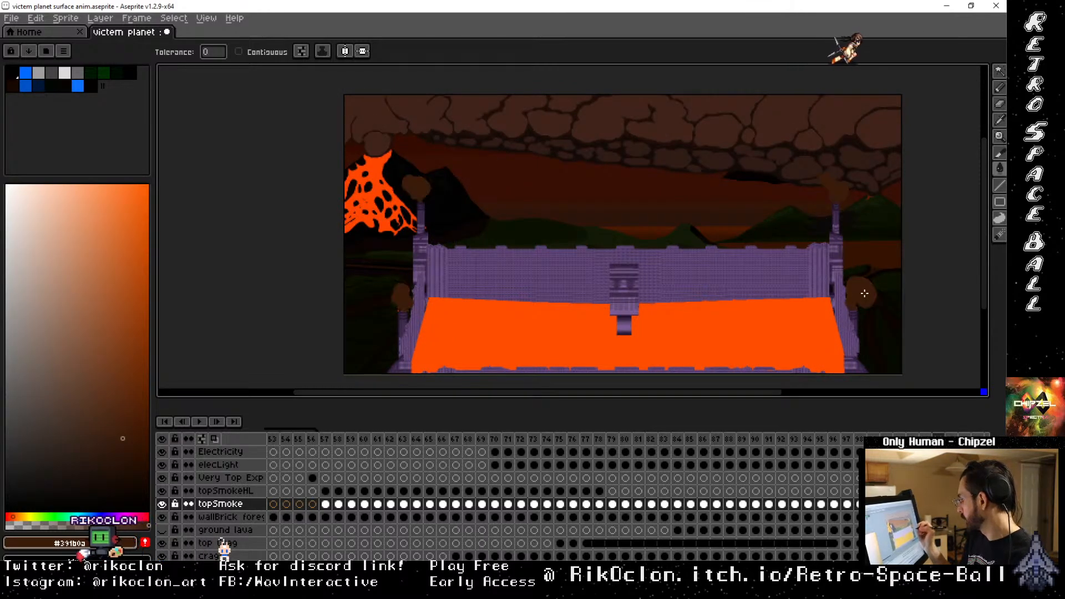
key("period")
key("period")
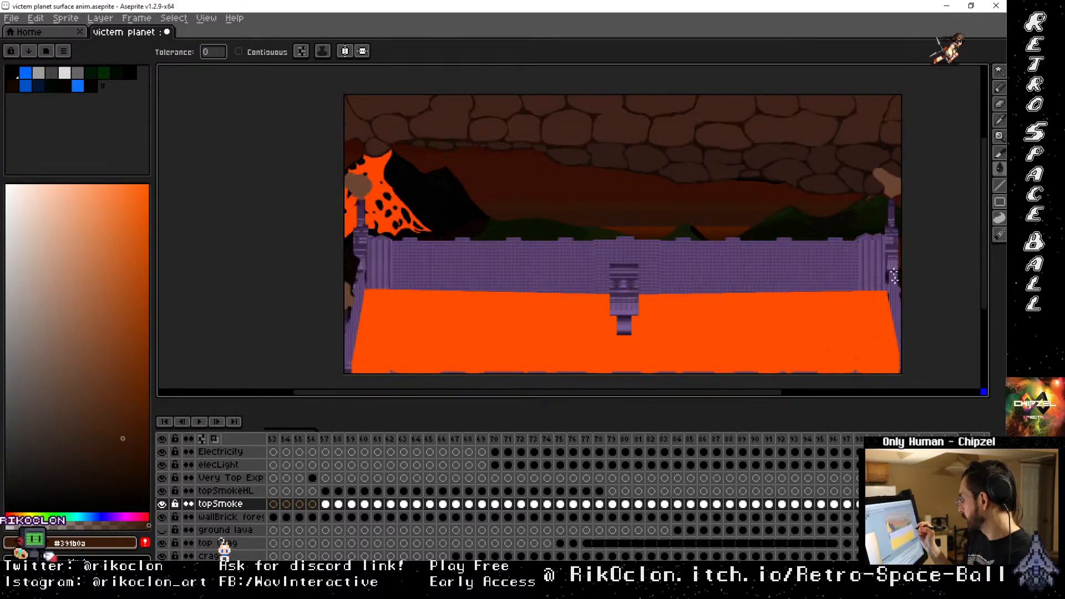
key("period")
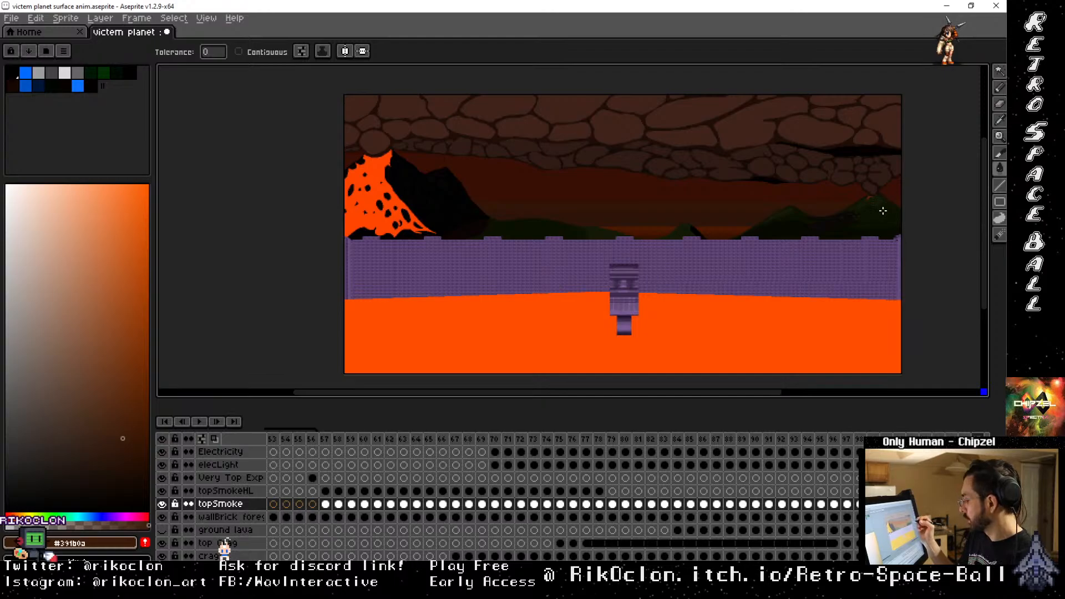
left_click(883, 211)
key("ctrl+z")
Step back and forth through the final frames where the arena widens and check the recolored pillar smoke
key("comma")
key("comma")
key("comma")
key("comma")
key("comma")
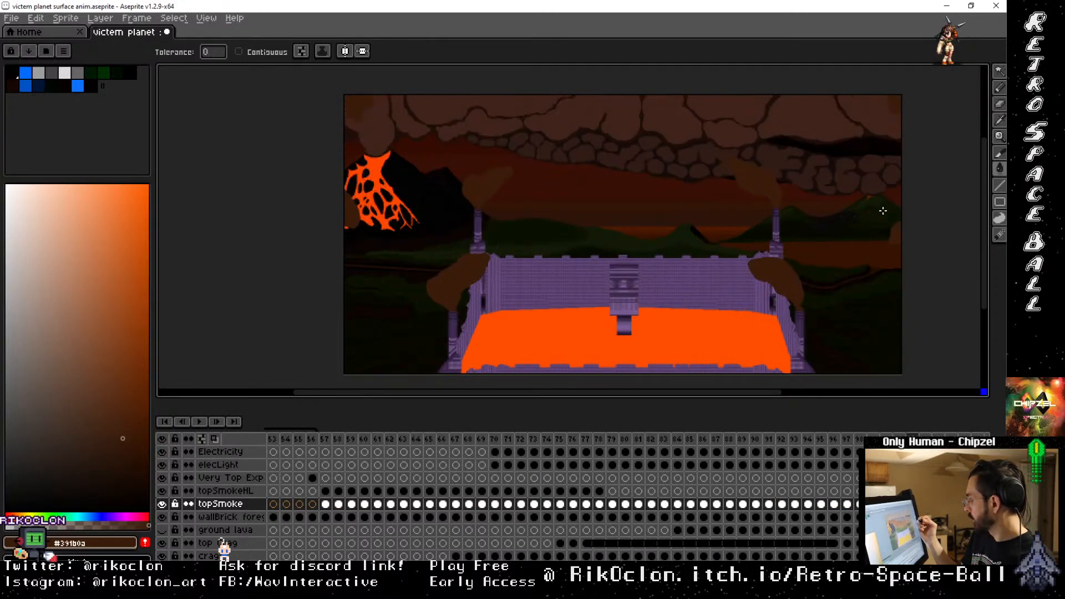
key("Right")
key("Right")
key("Right")
key("Right")
key("Left")
key("Left")
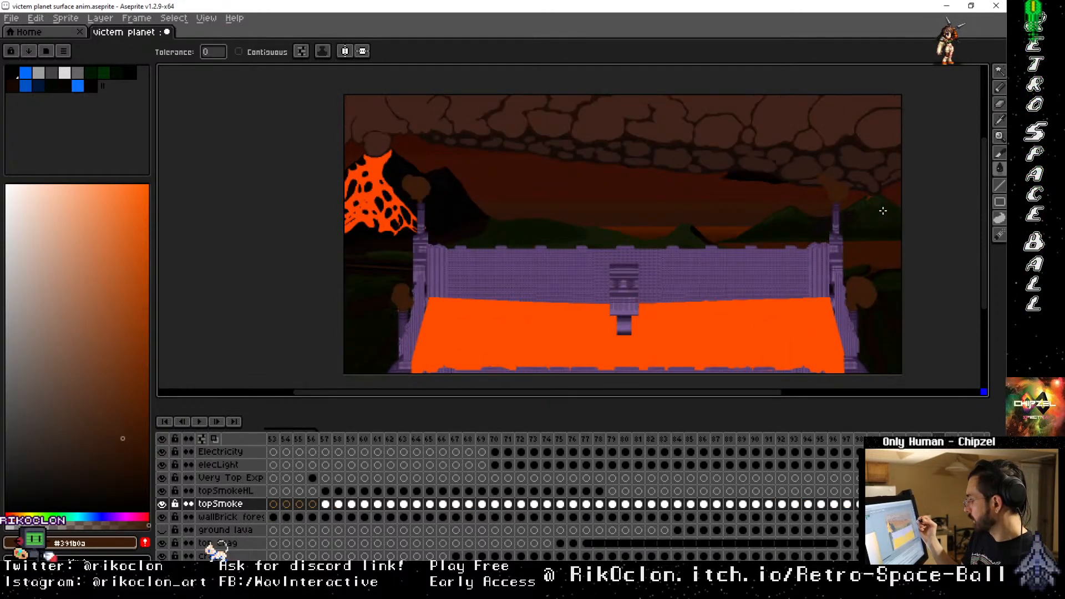
Go back to the electrified arena frames and review the smoke motion from there to the end of the animation
key("Left")
key("Left")
key("Left")
key("Left")
key("Left")
key("Left")
key("Right")
key("Right")
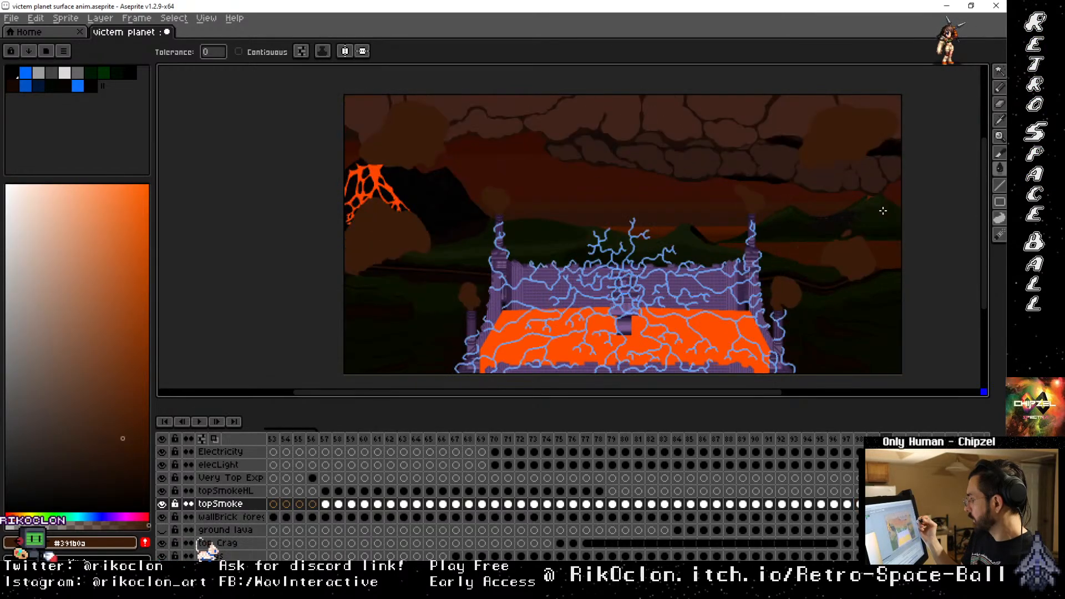
key("Right")
key("Right")
key("Right")
key("Right")
key("Left")
key("Left")
key("Left")
key("Left")
key("Left")
key("Left")
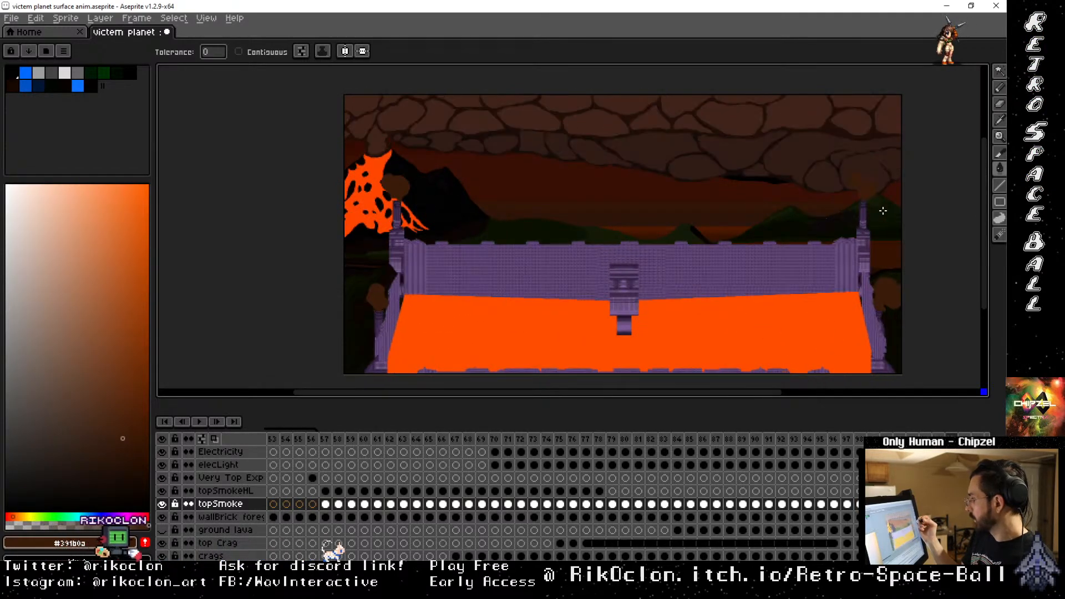
Compare the neighbouring late frames where the pillar smoke changes from curved plumes to round puffs
key("Home")
key("Left")
key("Left")
key("Left")
key("Left")
key("Left")
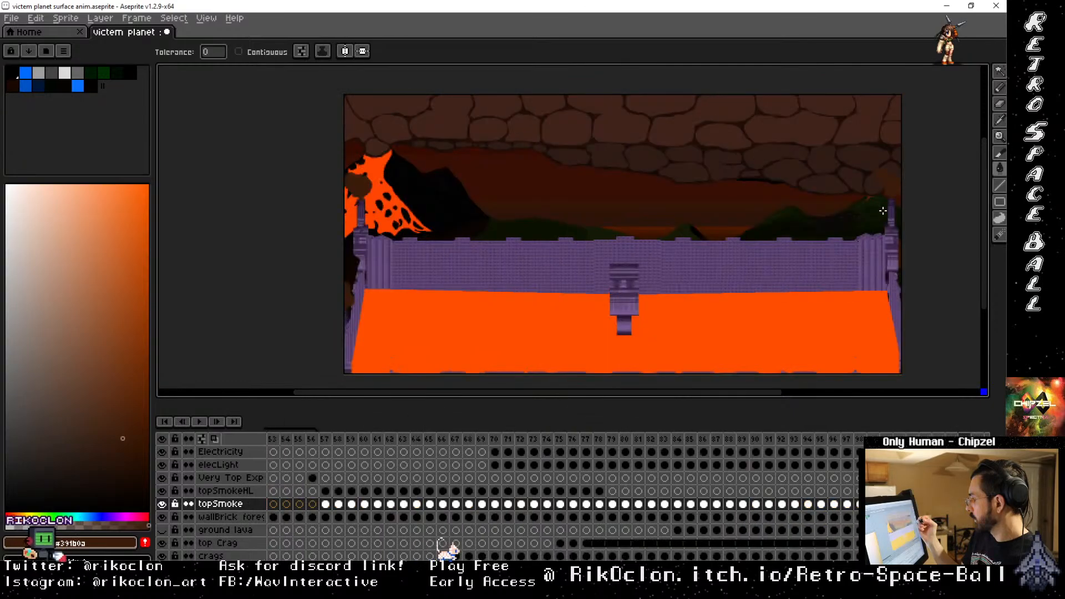
key("Right")
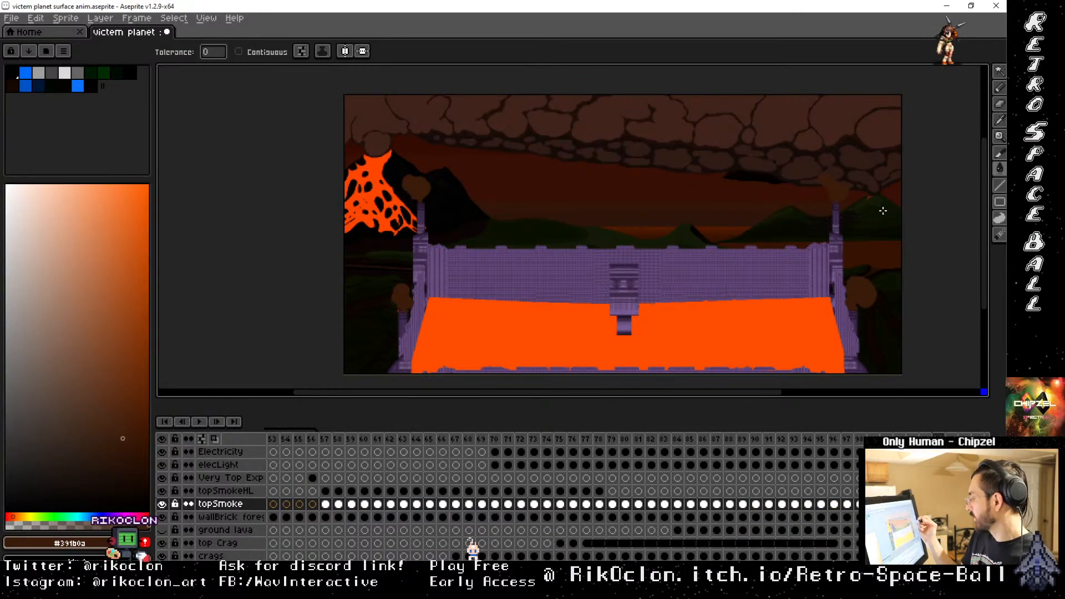
key("Left")
key("Left")
key("Right")
key("Right")
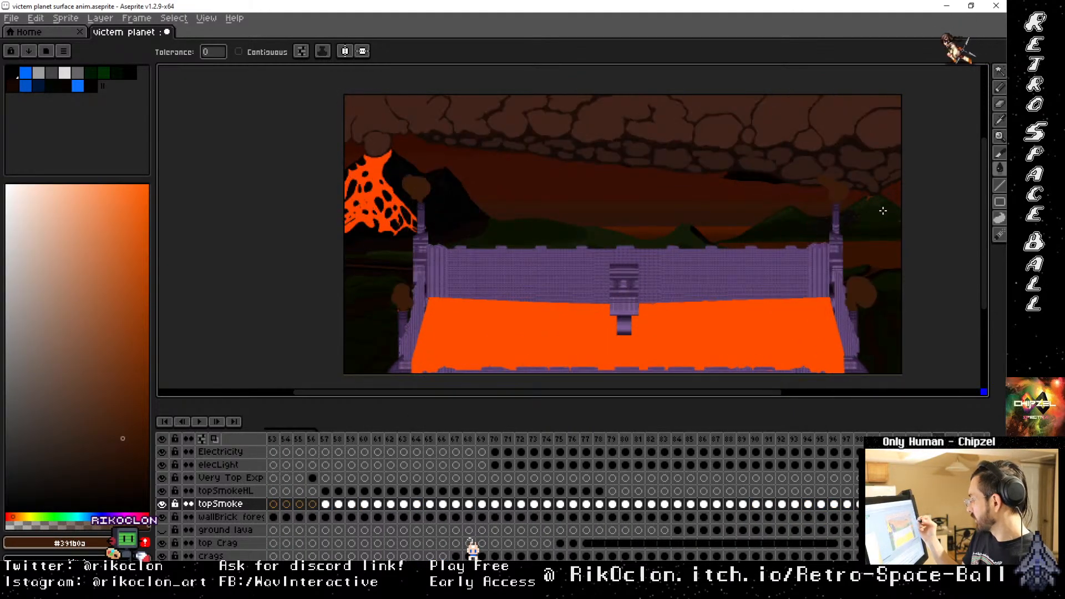
key("Left")
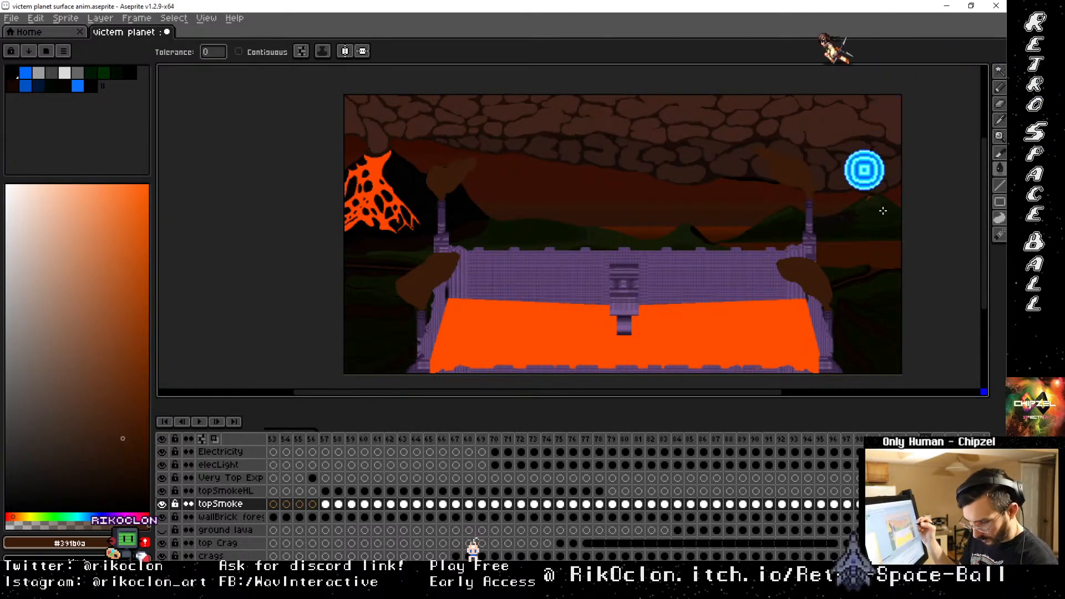
Replace the round puffs on the next topSmoke frame with a copy of the previous frame's curved plumes
scroll(884, 214, "up", 2)
key("space")
scroll(756, 290, "up", 3)
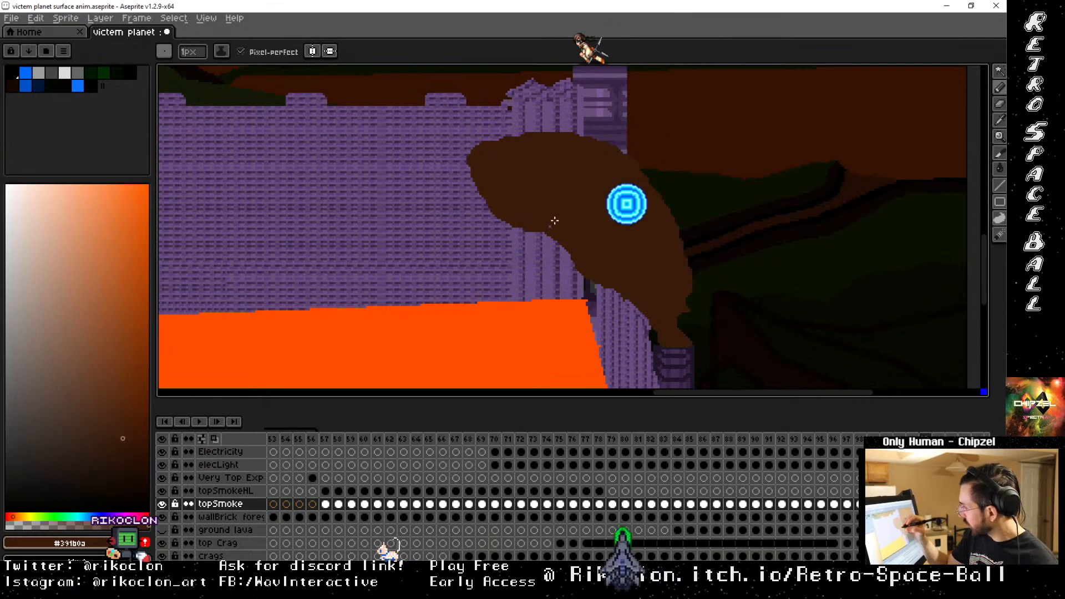
key("Right")
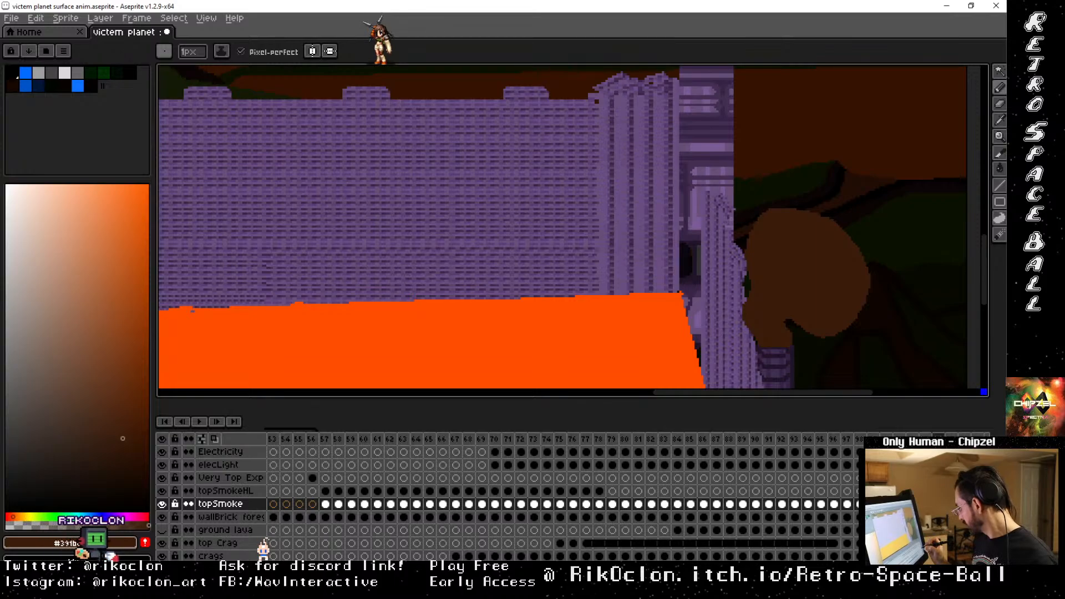
key("Right")
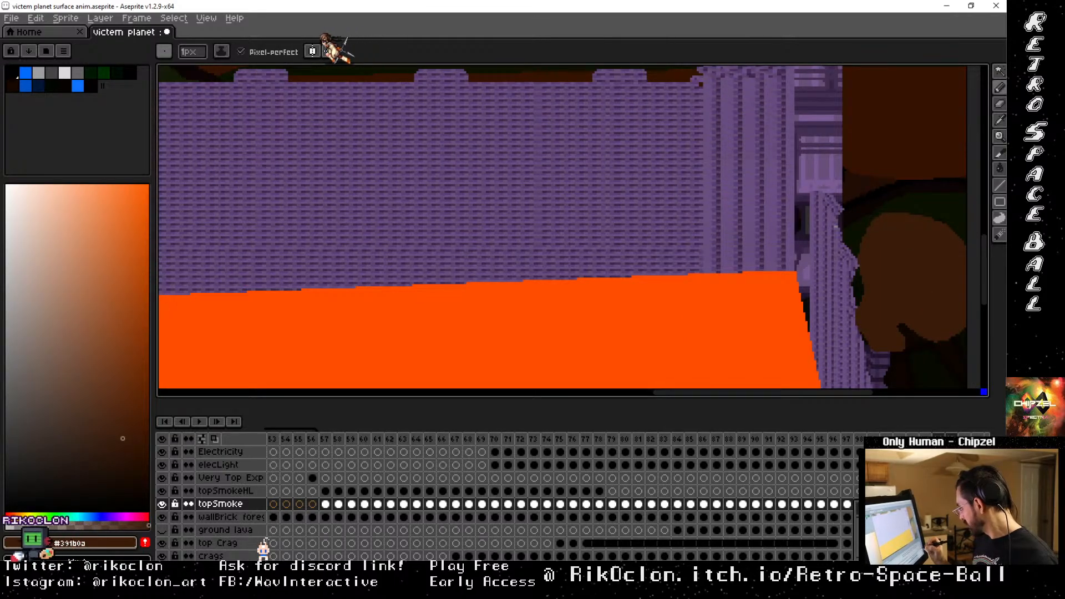
key("Left")
key("Left")
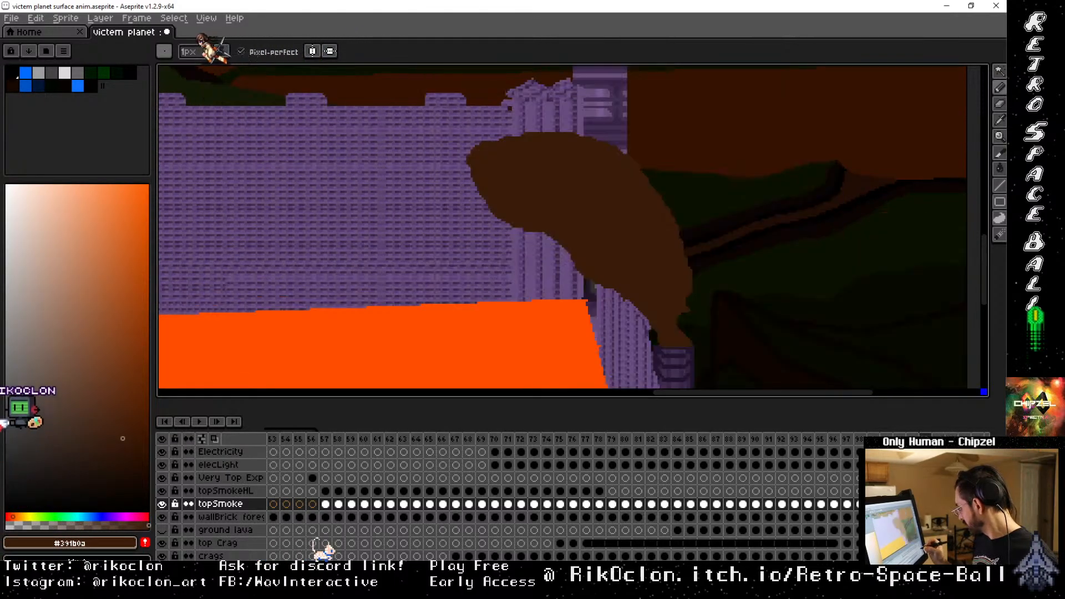
key("Right")
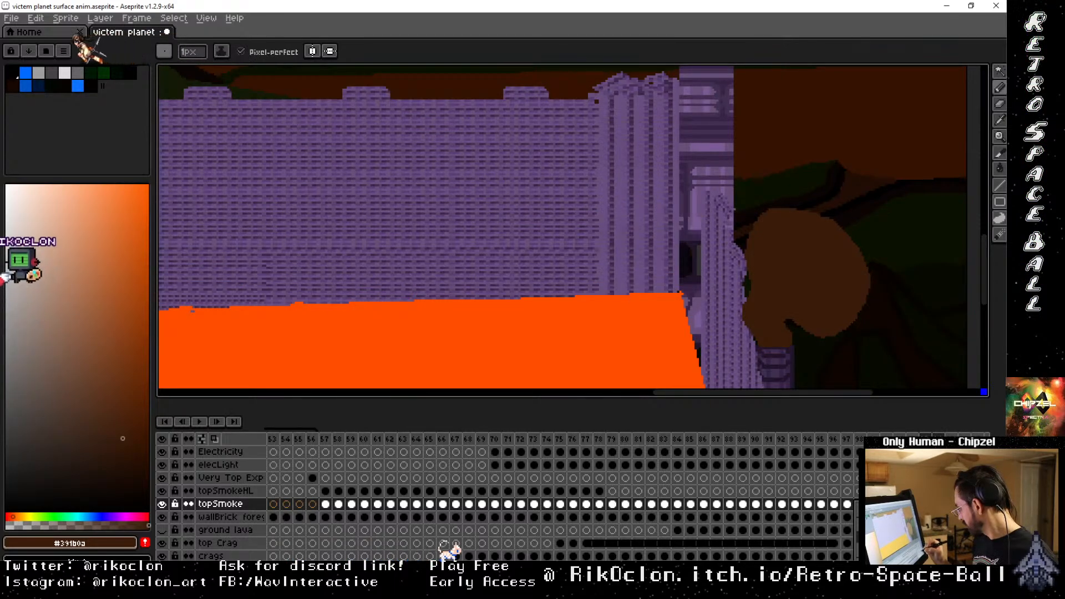
key("Right")
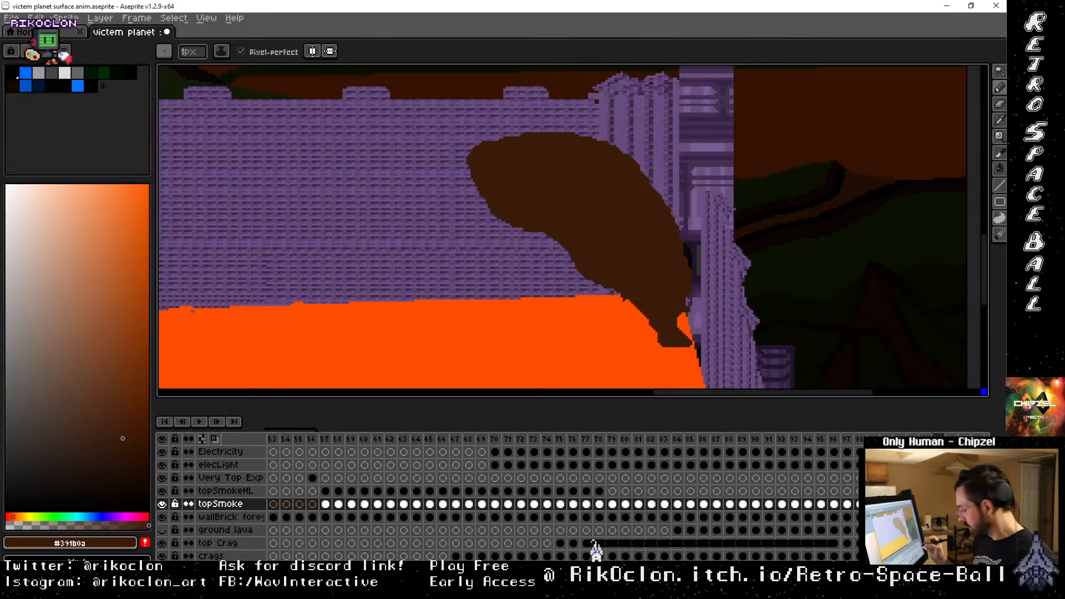
Move the copied right-hand plumes outward onto the tops of the right front and right rear pillars
left_click_drag(742, 298, 704, 299)
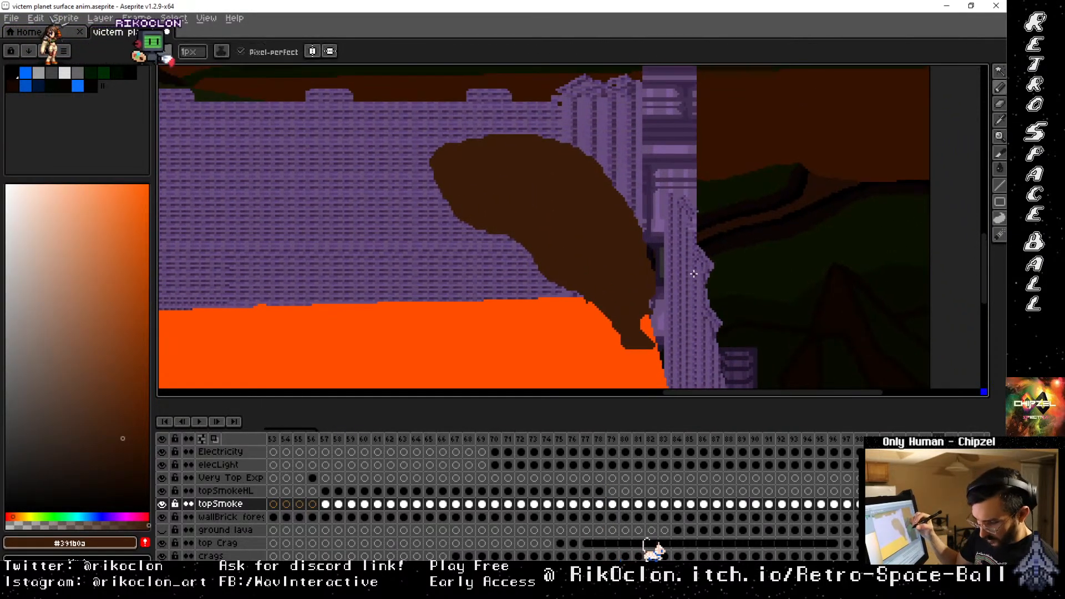
scroll(694, 273, "down", 1)
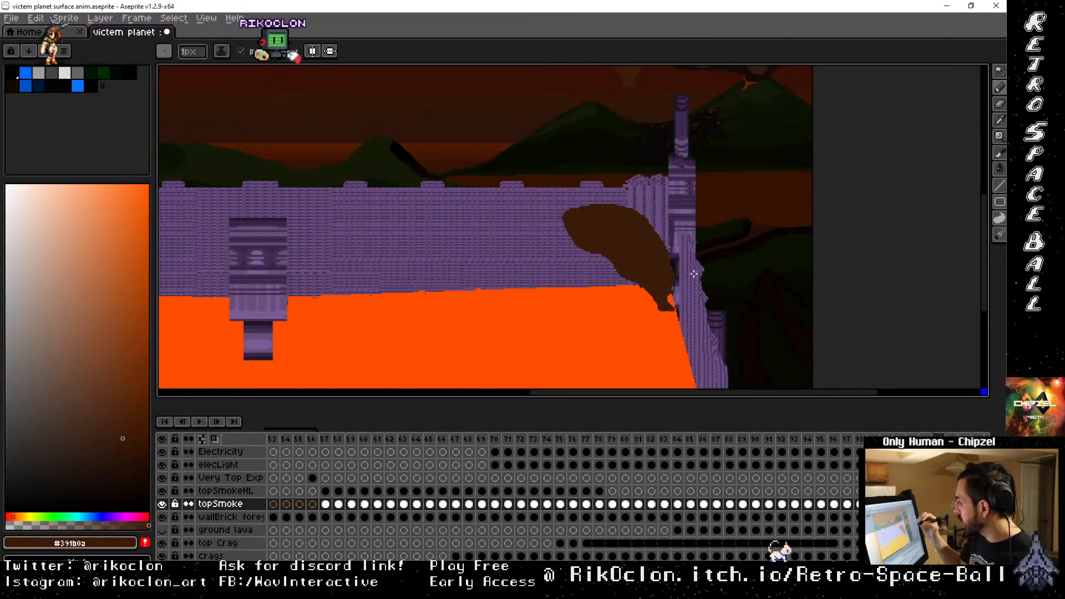
key("m")
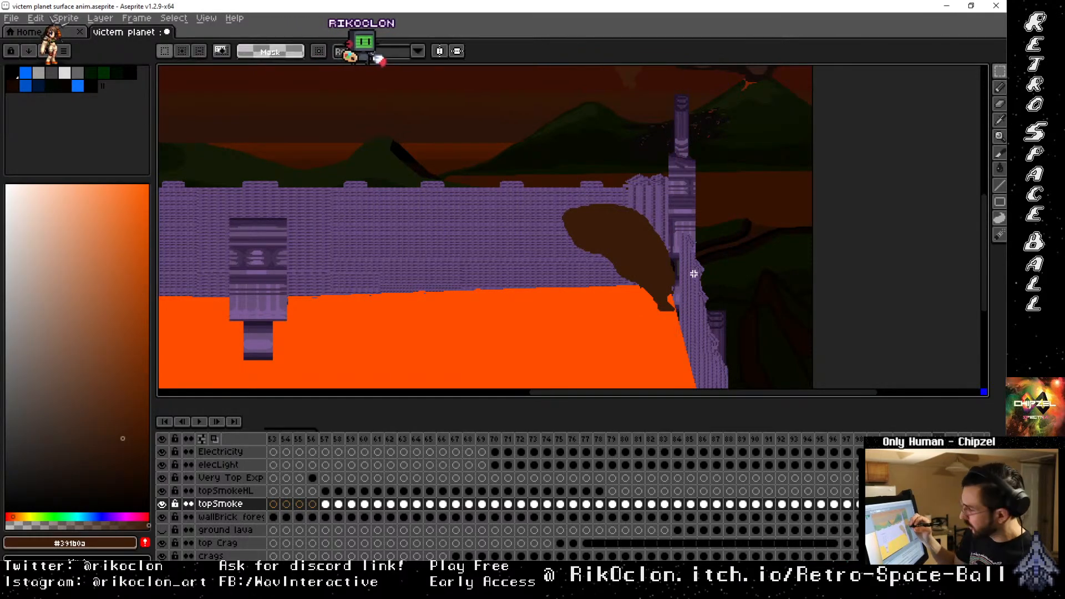
left_click_drag(705, 304, 731, 268)
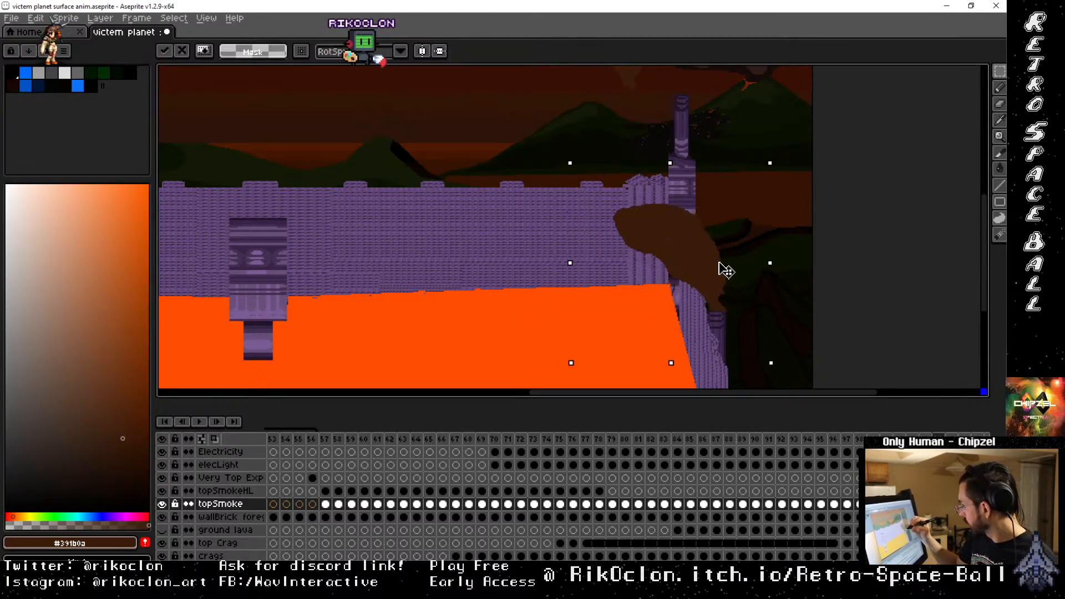
left_click_drag(731, 174, 743, 333)
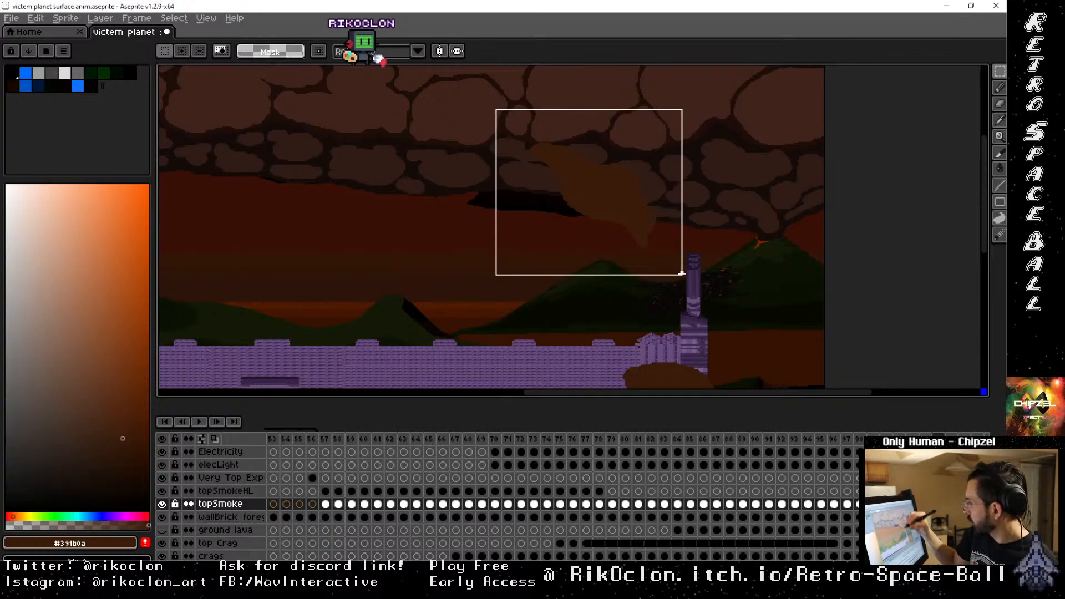
left_click_drag(652, 216, 709, 218)
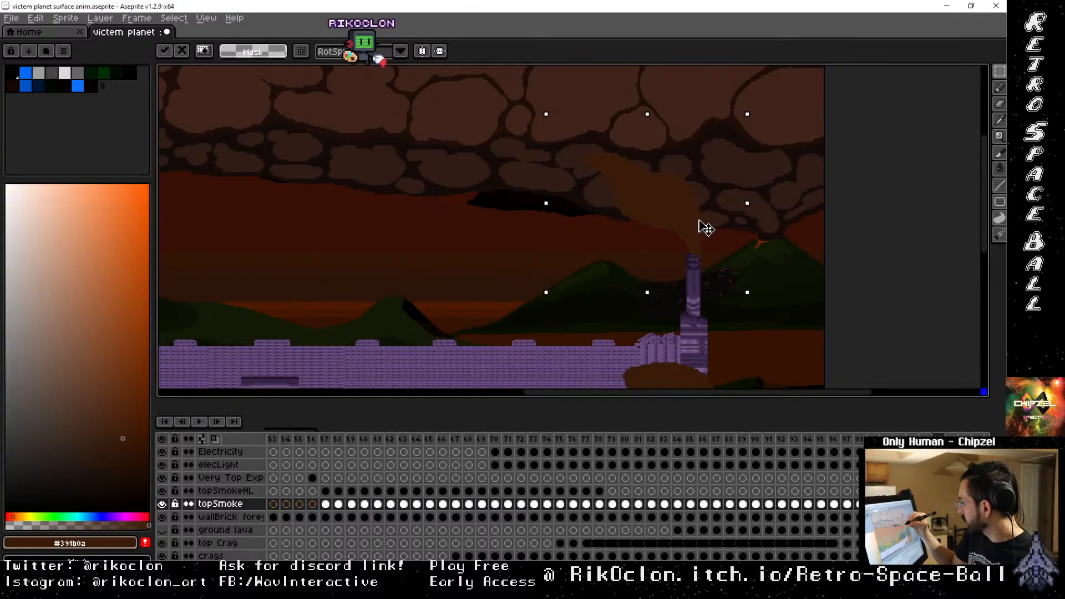
Move the copied left-hand plumes outward onto the left rear and left front pillars, and clear the selection
left_click_drag(559, 333, 939, 261)
left_click_drag(447, 297, 739, 299)
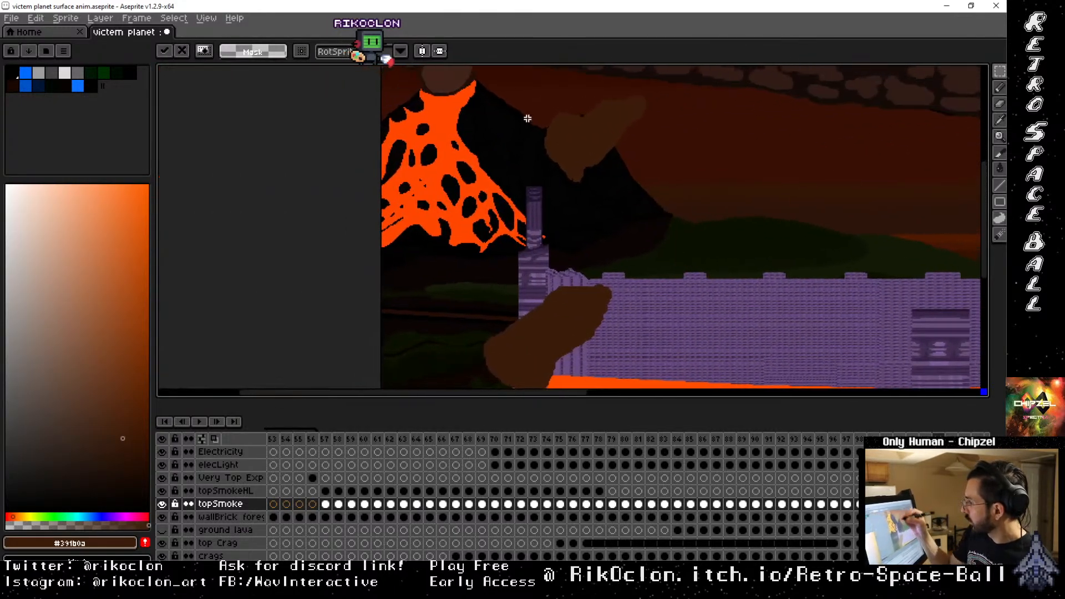
left_click_drag(499, 95, 646, 189)
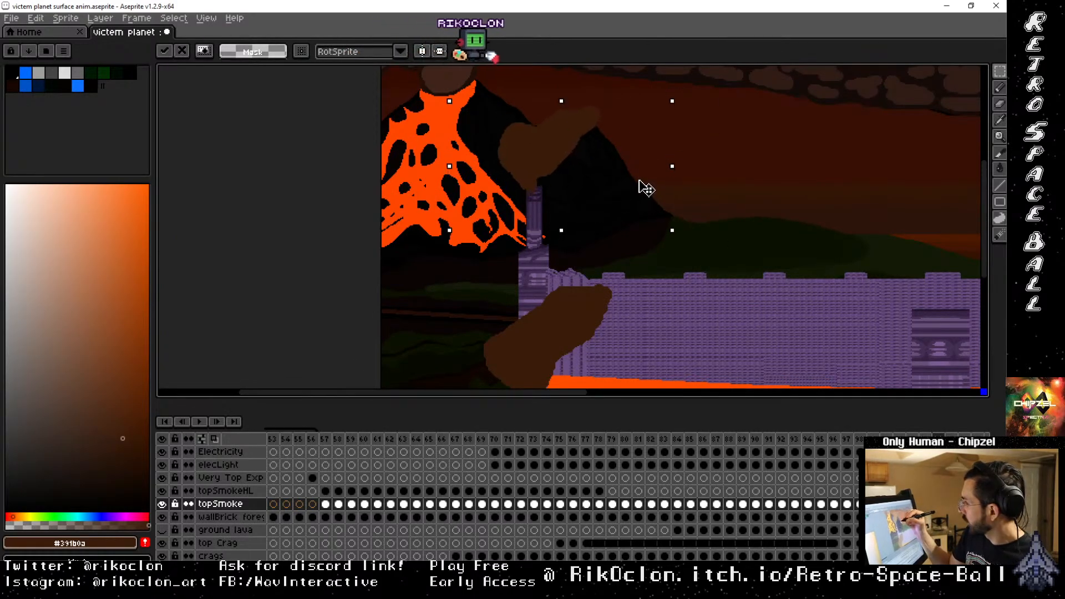
left_click_drag(664, 300, 790, 128)
left_click_drag(547, 97, 821, 287)
left_click_drag(767, 213, 731, 212)
left_click_drag(885, 225, 696, 247)
left_click_drag(817, 196, 678, 259)
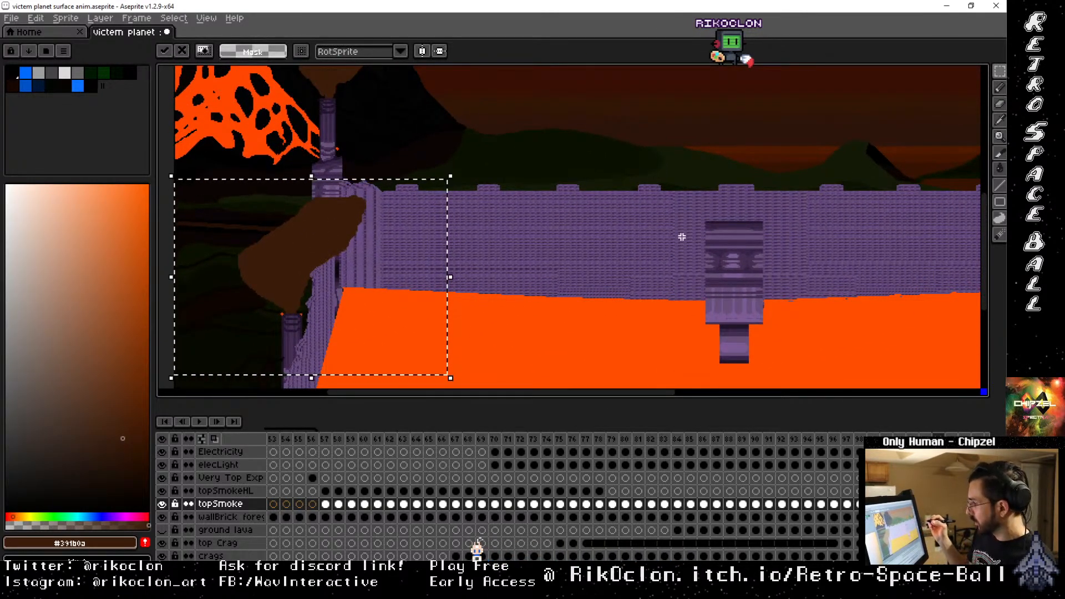
key("ctrl+d")
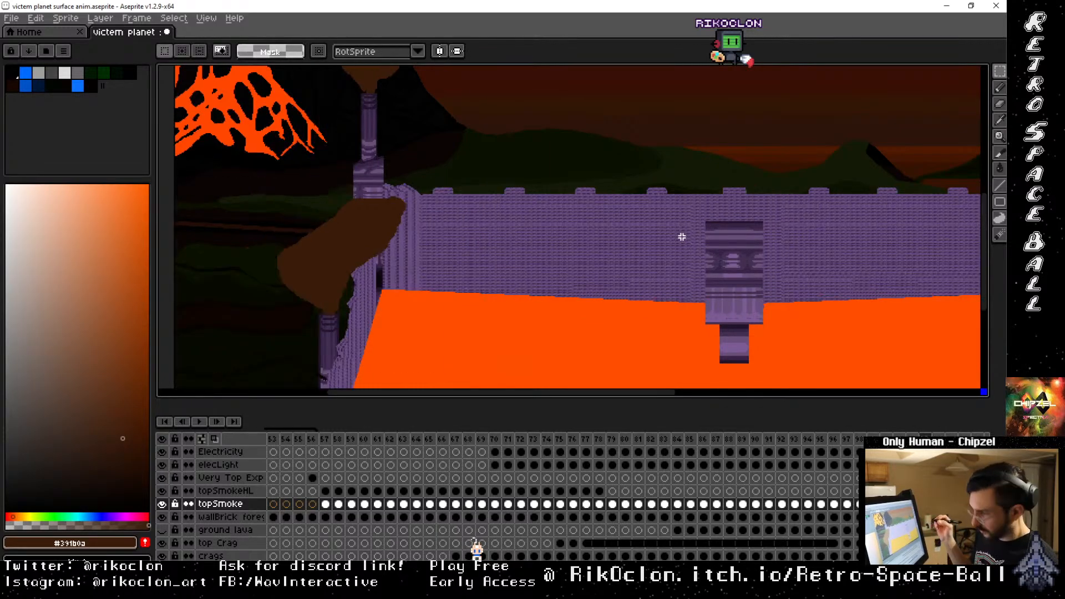
Step back and forth between the widening-arena frames and the end of the animation, checking the left plumes' motion
key("Right")
key("Right")
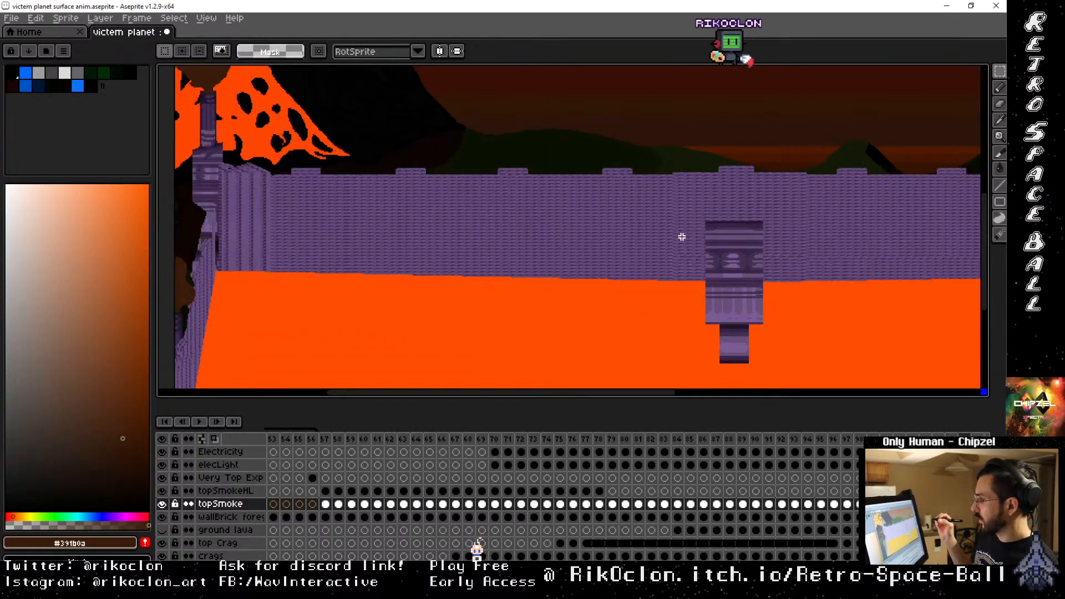
key("Right")
key("Left")
key("Left")
key("Left")
key("Left")
key("Left")
key("Left")
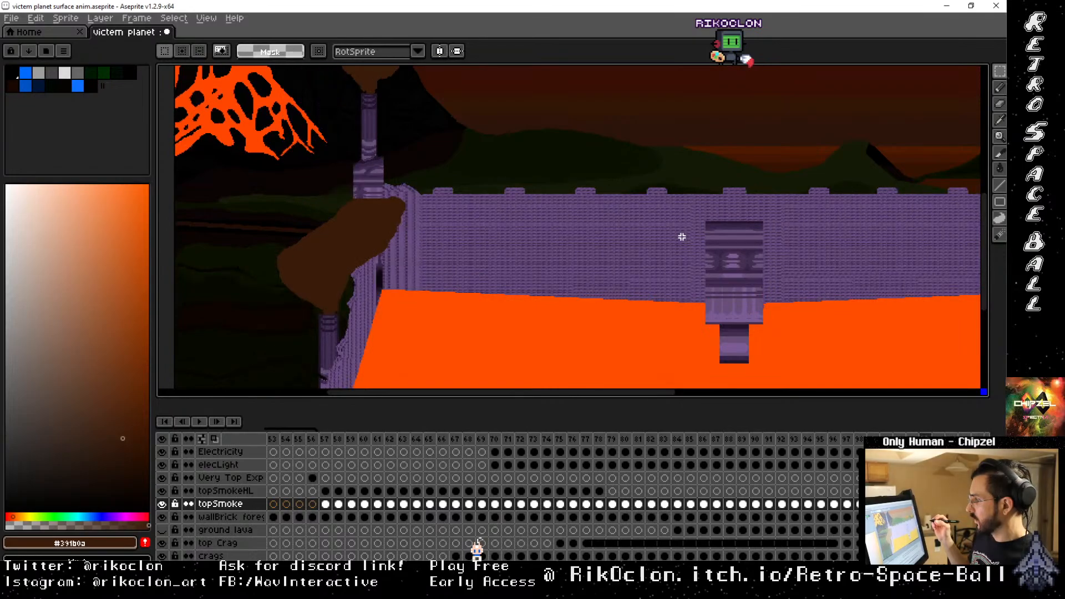
key("Right")
key("Right")
key("Right")
key("Right")
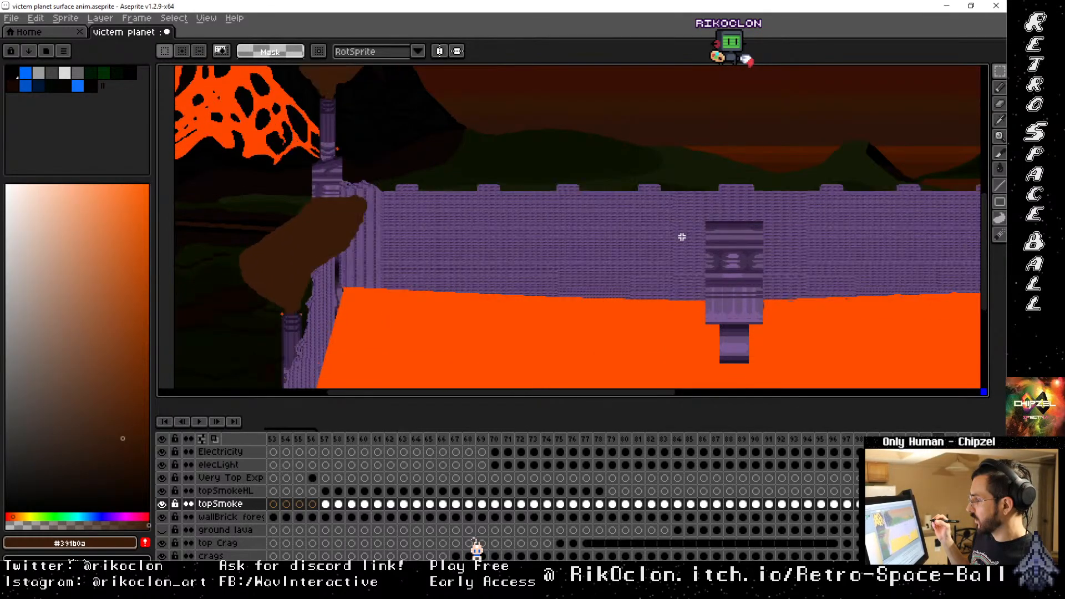
key("Right")
key("Right")
key("Right")
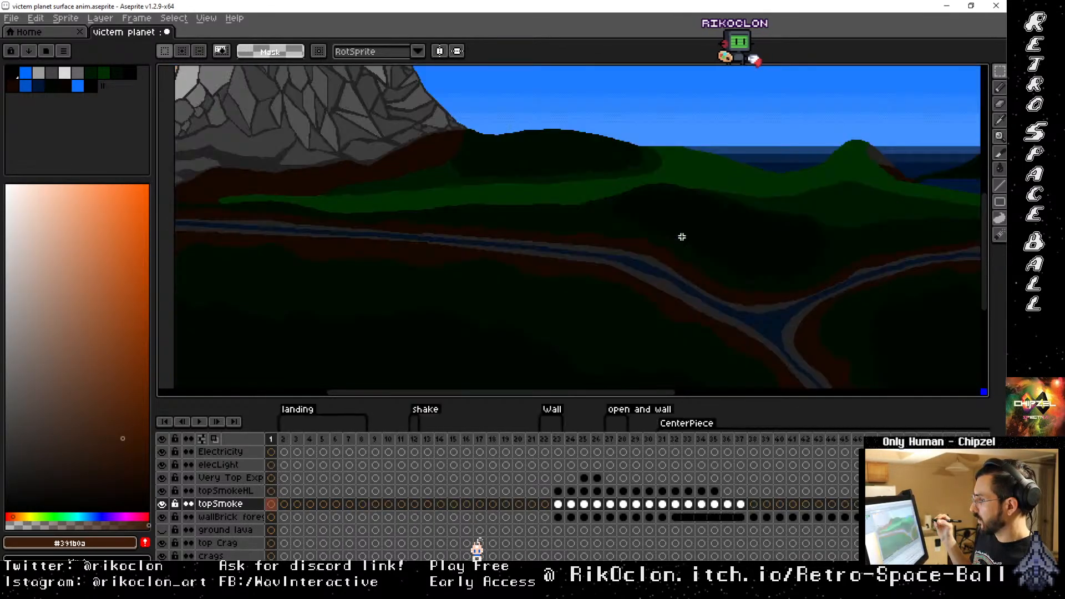
key("Left")
key("Left")
key("Left")
key("Left")
key("Left")
key("Left")
key("Left")
key("Left")
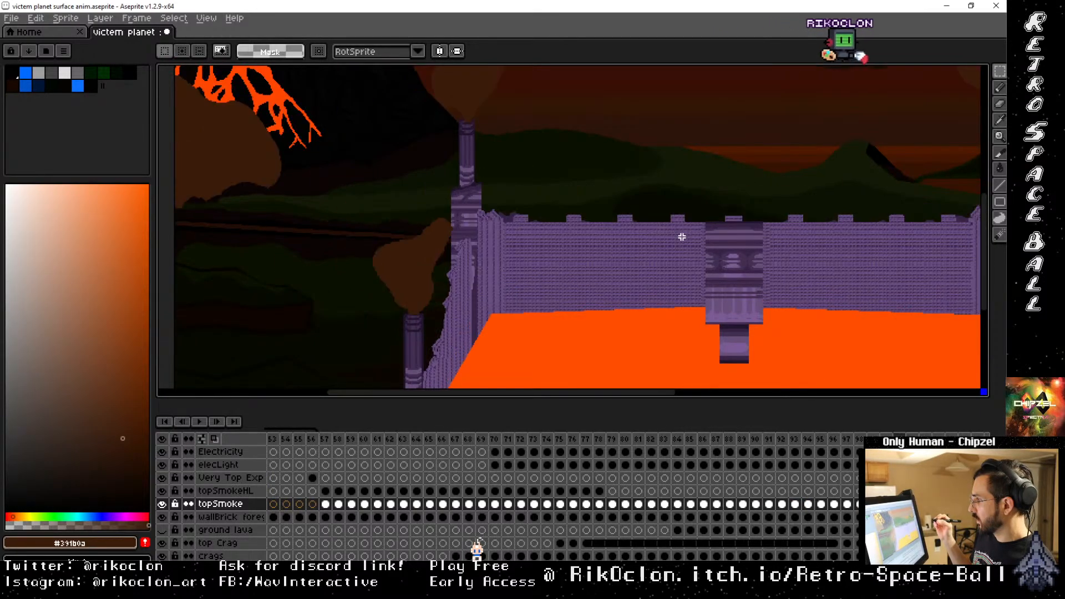
key("Right")
key("Right")
key("Right")
key("Right")
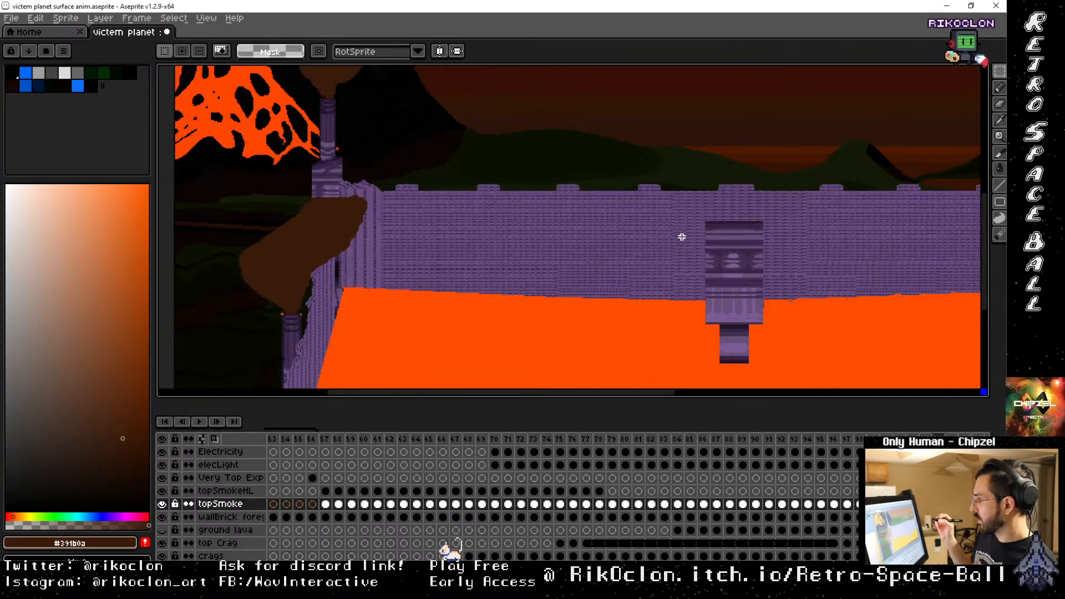
key("Right")
key("Right")
key("Right")
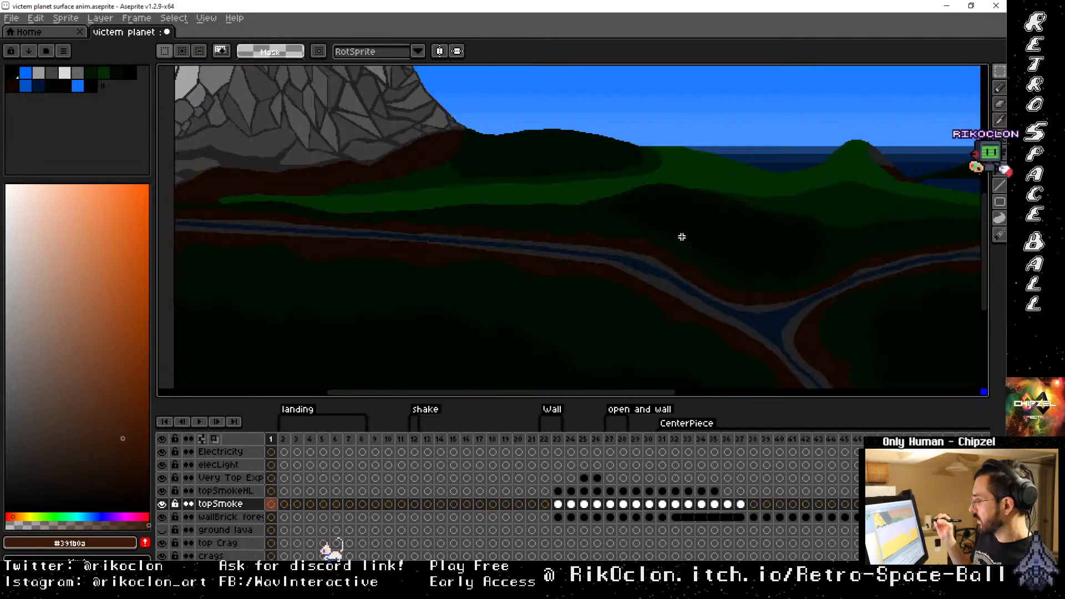
key("Left")
key("Left")
key("Left")
key("Left")
key("Left")
key("Left")
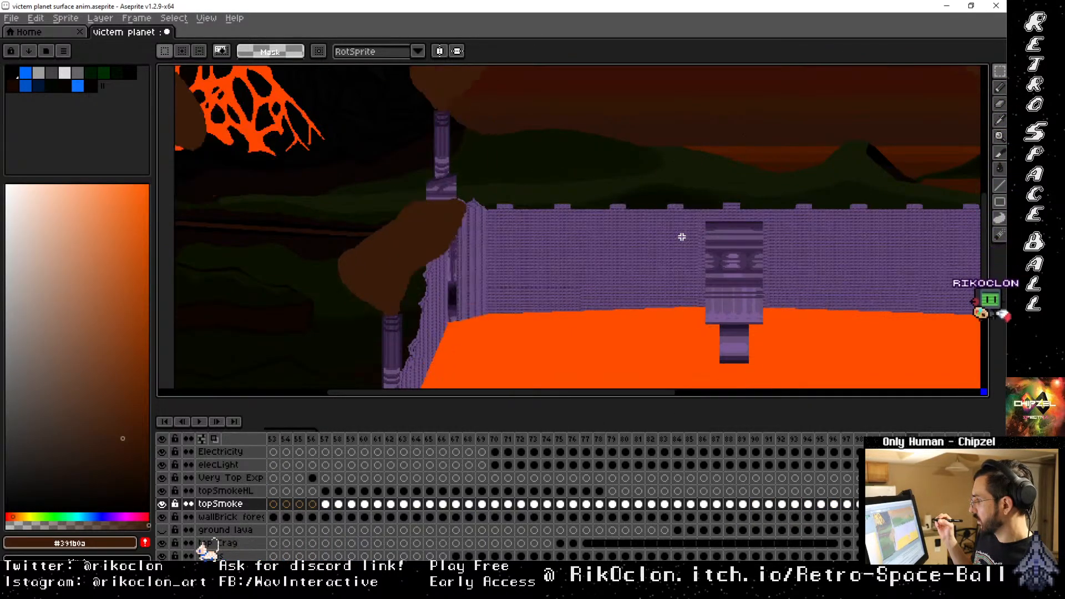
Replace the following frame's round puffs with the curved plumes and move the two left plumes onto their pillars
key("Right")
key("Right")
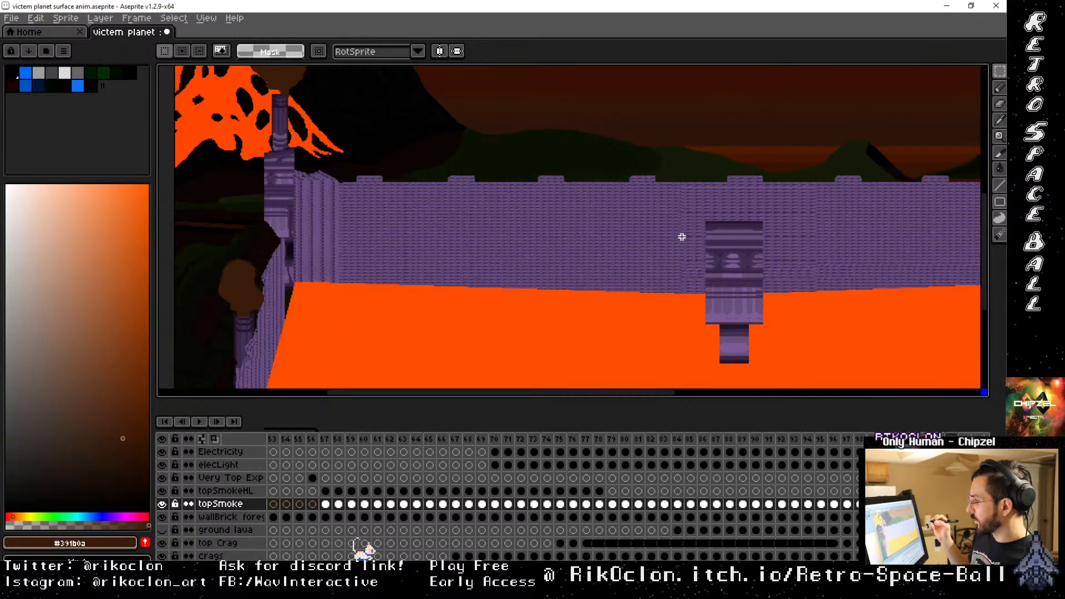
left_click_drag(682, 237, 547, 199)
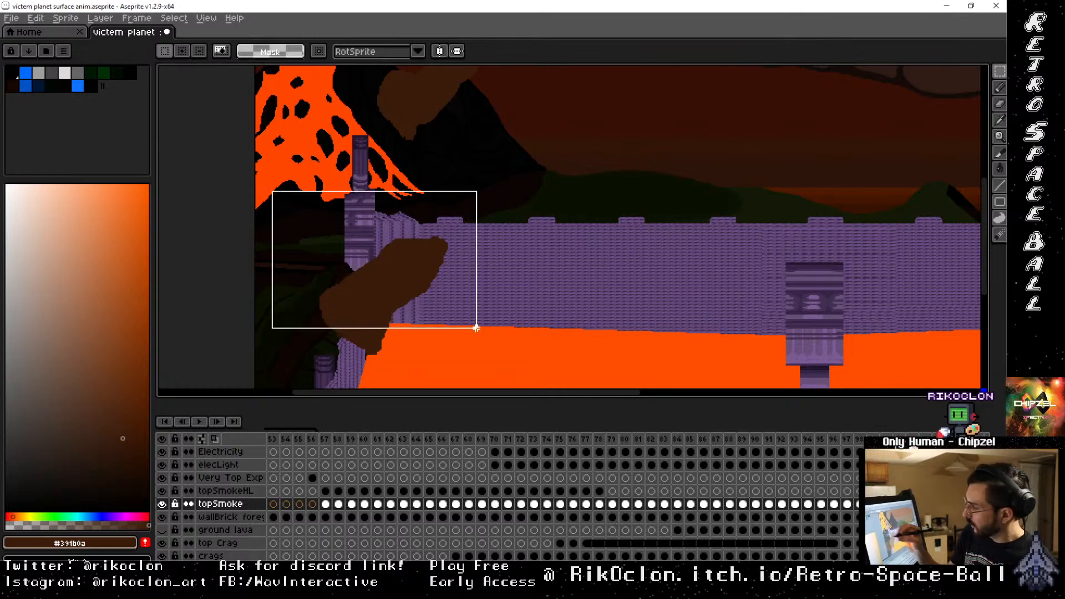
mouse_move(477, 327)
left_mouse_down()
mouse_move(536, 388)
mouse_move(457, 330)
left_mouse_up()
left_click_drag(509, 202, 517, 374)
left_click_drag(338, 171, 563, 330)
left_click_drag(505, 276, 456, 271)
Move this frame's right rear and right front plumes outward onto the tops of their pillars
left_click_drag(770, 300, 303, 213)
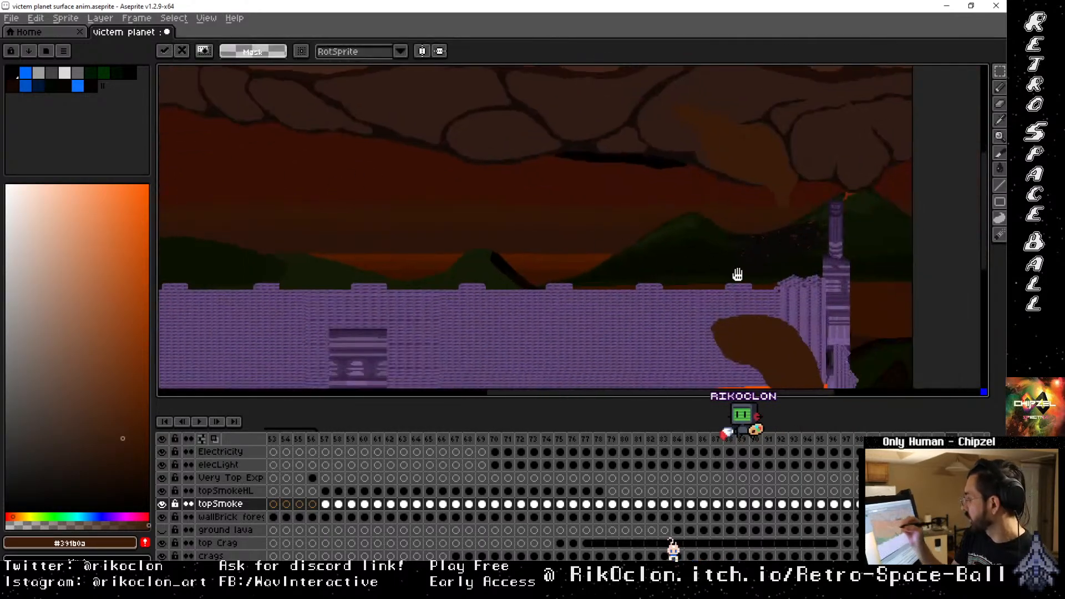
left_click_drag(738, 274, 575, 298)
left_click_drag(481, 88, 694, 304)
left_click_drag(654, 240, 704, 233)
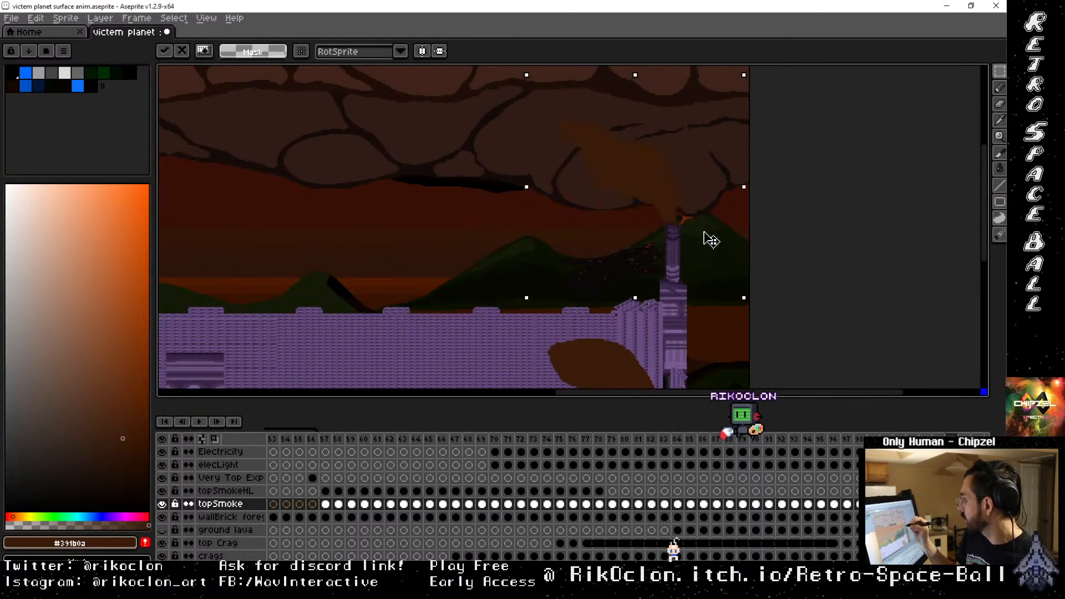
left_click_drag(705, 277, 704, 97)
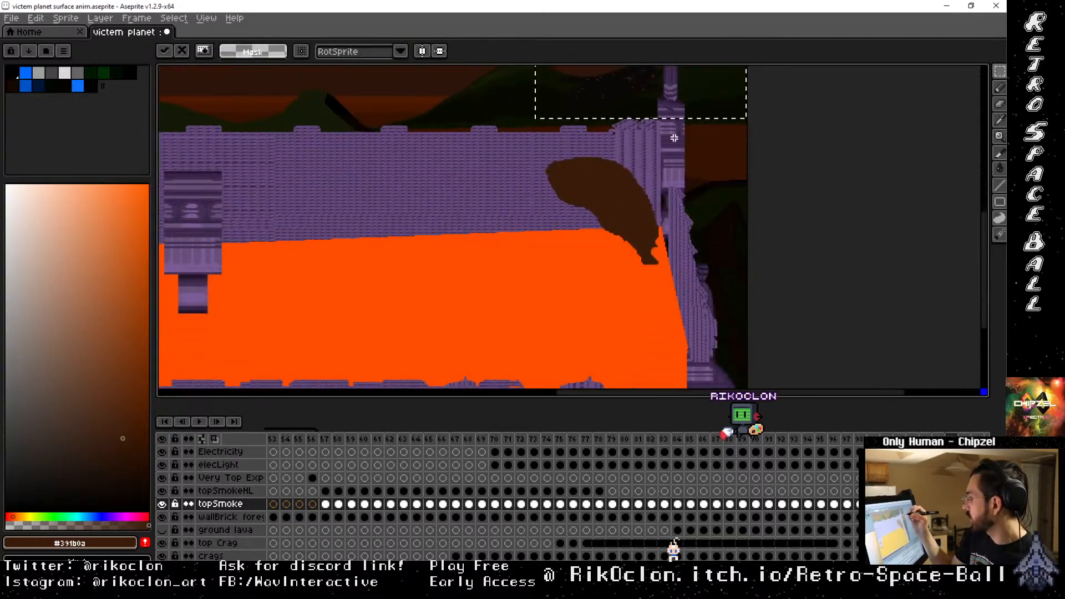
mouse_move(475, 120)
left_mouse_down()
mouse_move(636, 225)
mouse_move(711, 345)
left_mouse_up()
left_click_drag(704, 272, 749, 275)
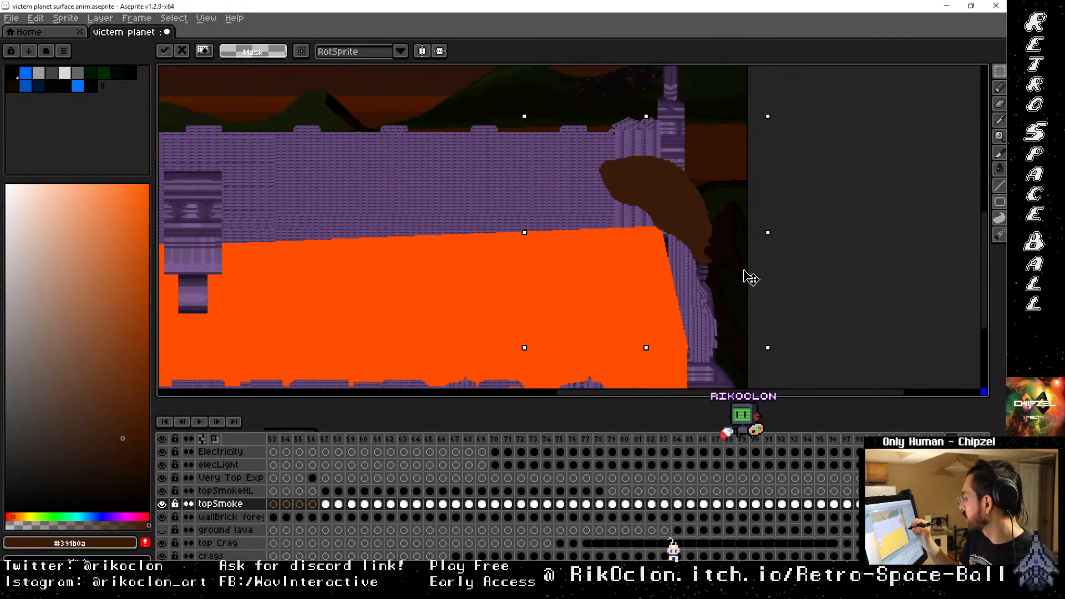
left_click_drag(765, 328, 753, 252)
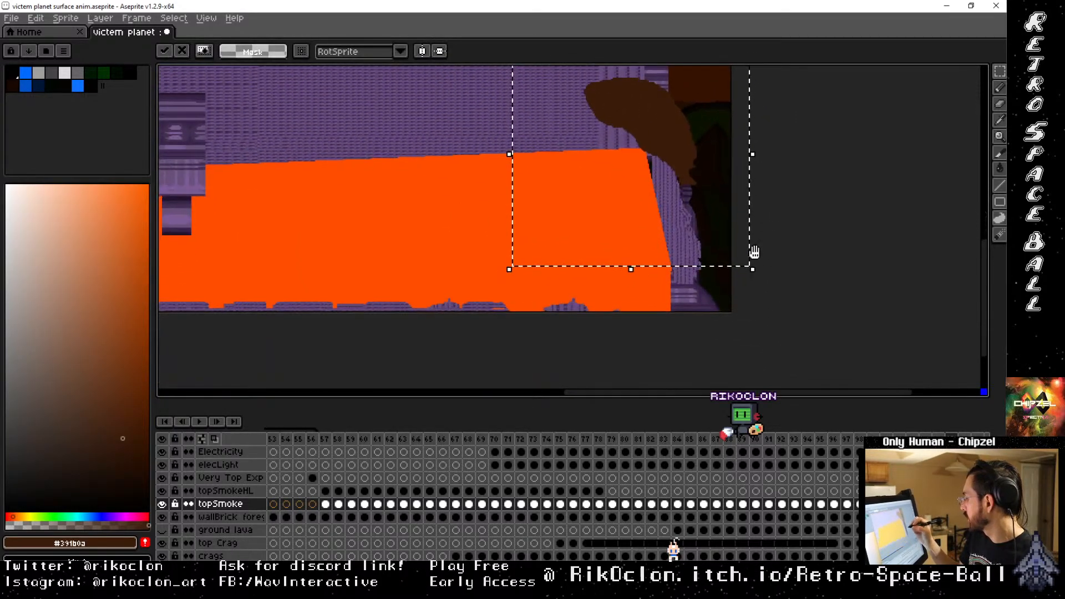
Compare the next frame with the previous one, and place the curved plumes in it instead of its round puffs
left_click(964, 437)
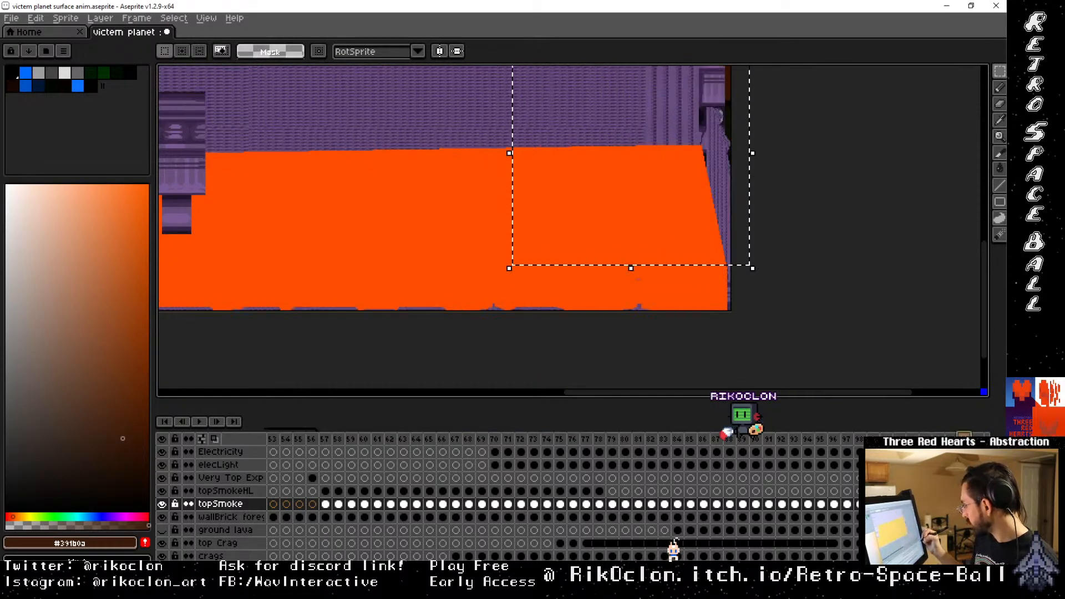
left_click_drag(611, 221, 596, 364)
left_click_drag(561, 122, 791, 218)
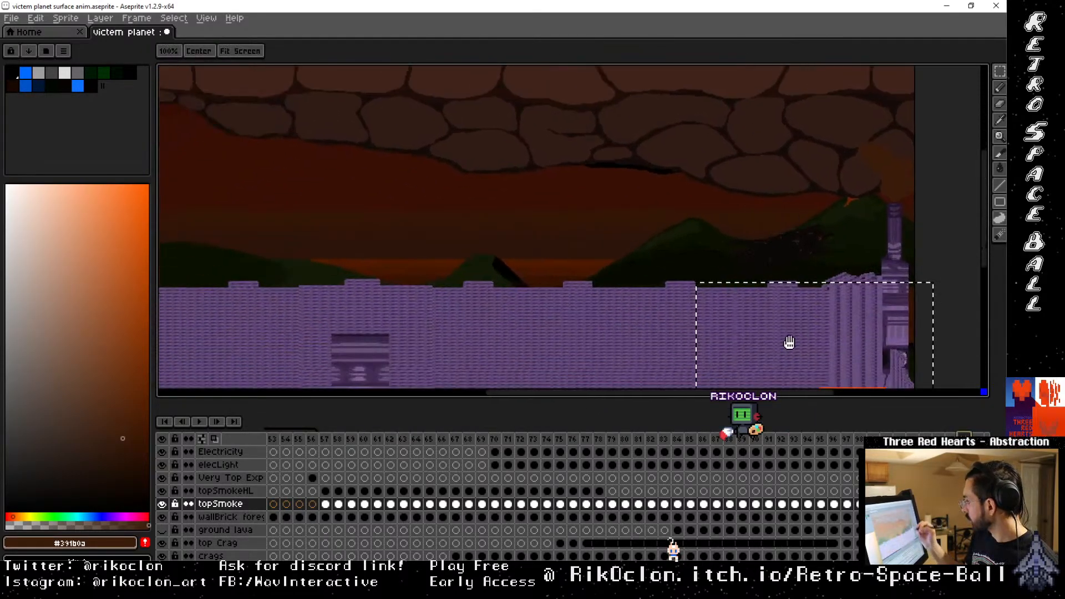
left_click_drag(789, 343, 657, 321)
left_click_drag(772, 327, 717, 292)
left_click_drag(911, 317, 879, 291)
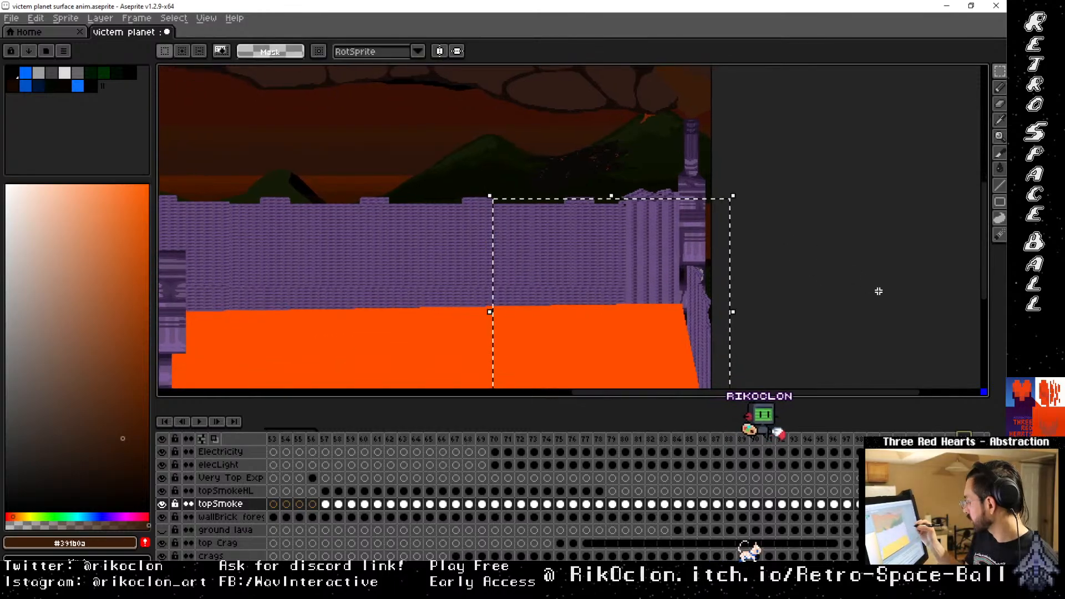
key("Left")
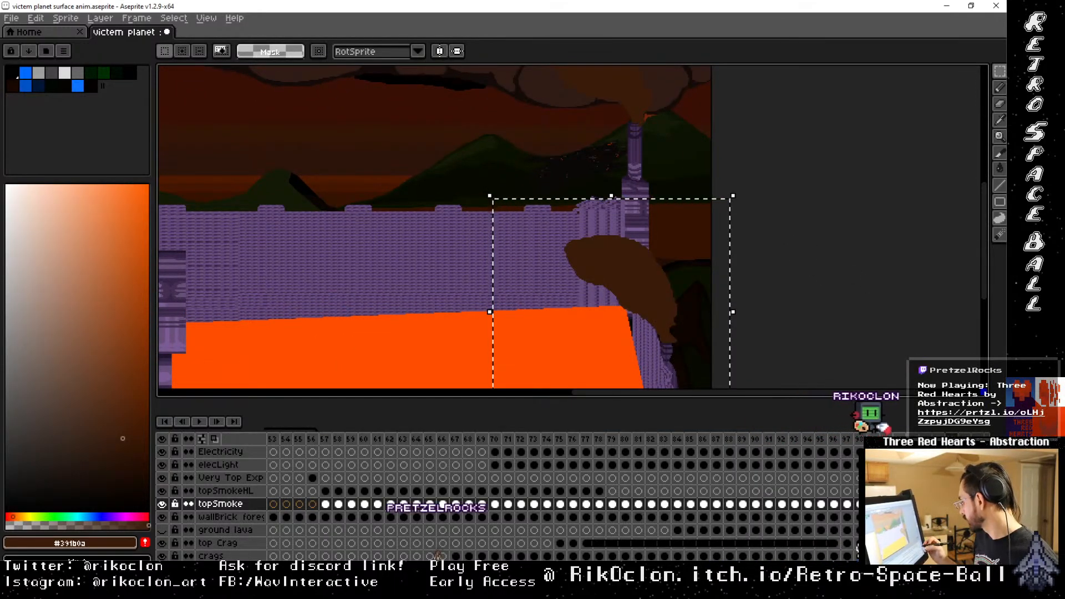
key("Right")
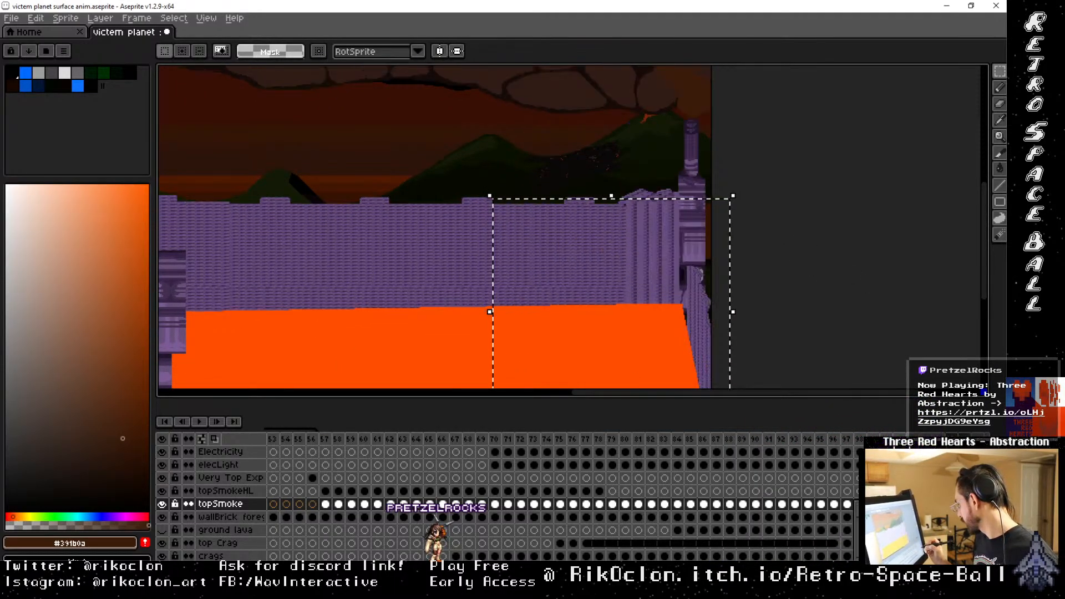
key("Left")
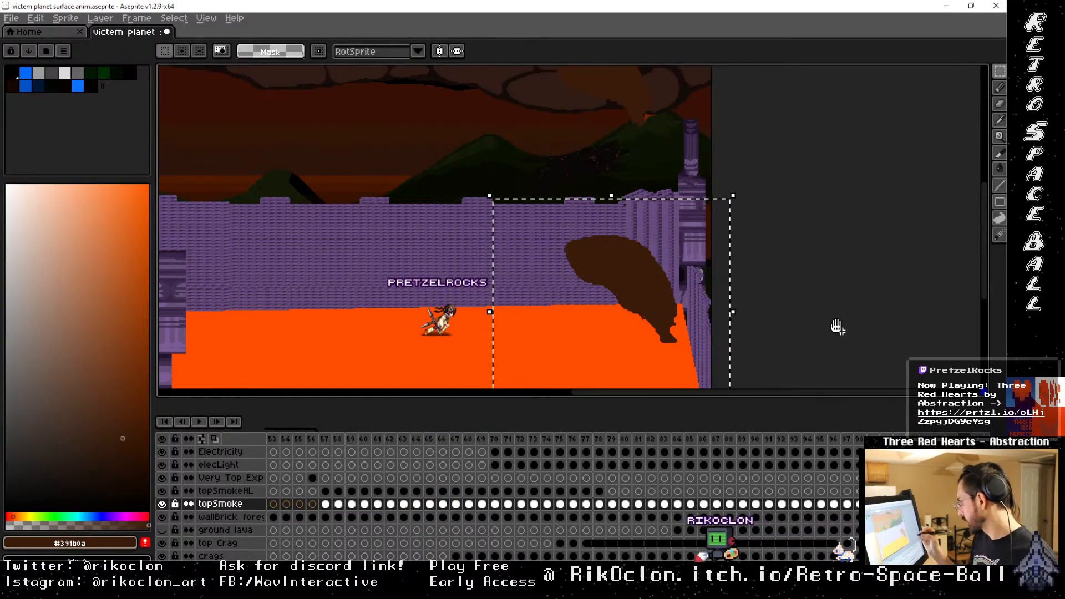
Move this frame's right front and right rear plumes outward onto the tops of their pillars
left_click_drag(837, 325, 766, 197)
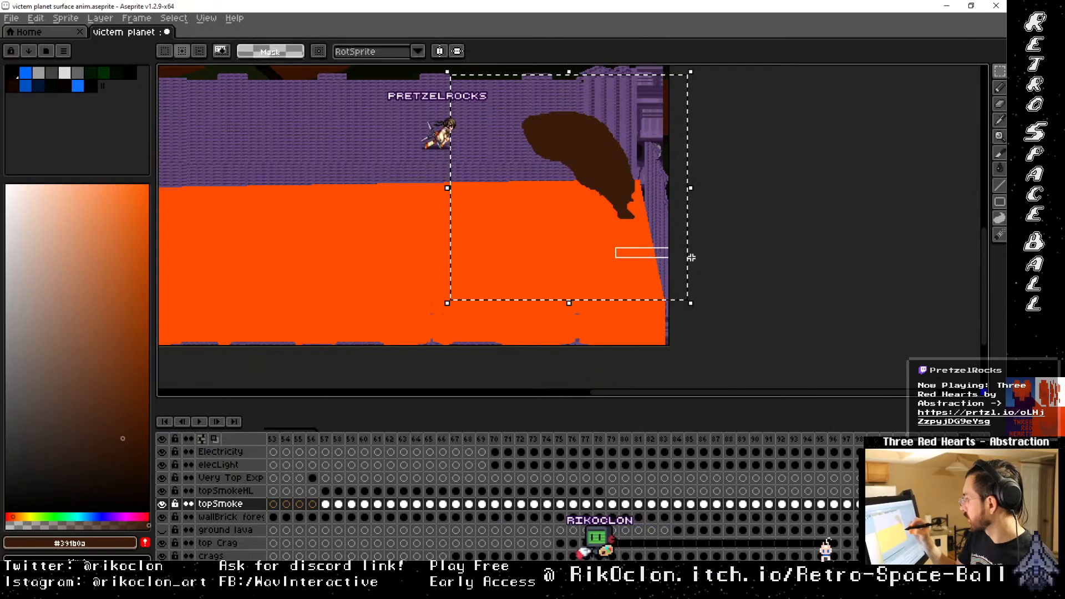
left_click_drag(631, 216, 728, 219)
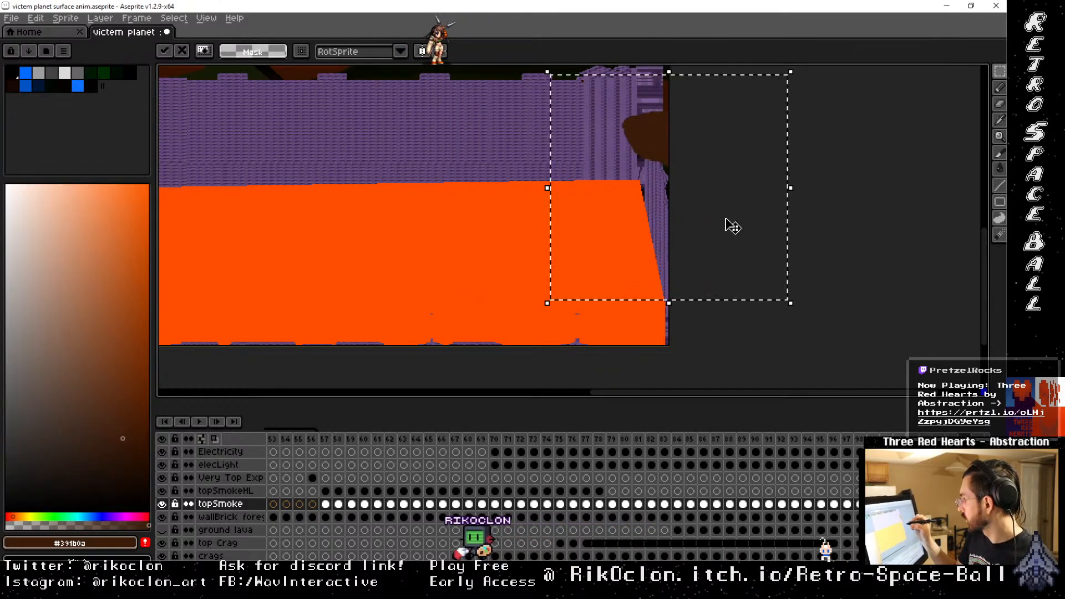
left_click_drag(735, 175, 759, 328)
left_click_drag(705, 165, 719, 223)
mouse_move(508, 90)
left_mouse_down()
mouse_move(657, 214)
mouse_move(698, 267)
left_mouse_up()
left_click_drag(674, 234, 716, 234)
Select the left rear and left front plumes one after the other and move each outward onto its pillar
left_click_drag(511, 307, 908, 261)
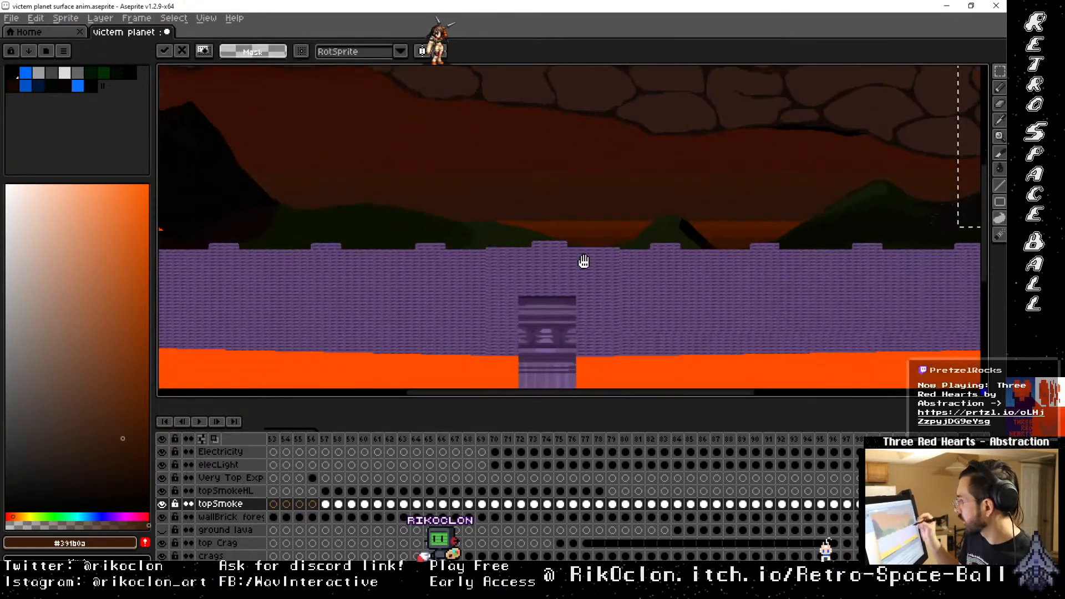
left_click_drag(421, 210, 851, 209)
mouse_move(643, 243)
left_mouse_down()
mouse_move(697, 216)
mouse_move(707, 299)
left_mouse_up()
mouse_move(494, 104)
left_mouse_down()
mouse_move(718, 262)
mouse_move(735, 294)
left_mouse_up()
left_click_drag(667, 223, 604, 224)
left_click_drag(642, 313, 698, 106)
left_click_drag(438, 103, 780, 309)
left_click_drag(681, 222, 609, 230)
Check the plumes across the arena, nudge the left front plume slightly outward, and clear the selection
left_click_drag(851, 244, 449, 238)
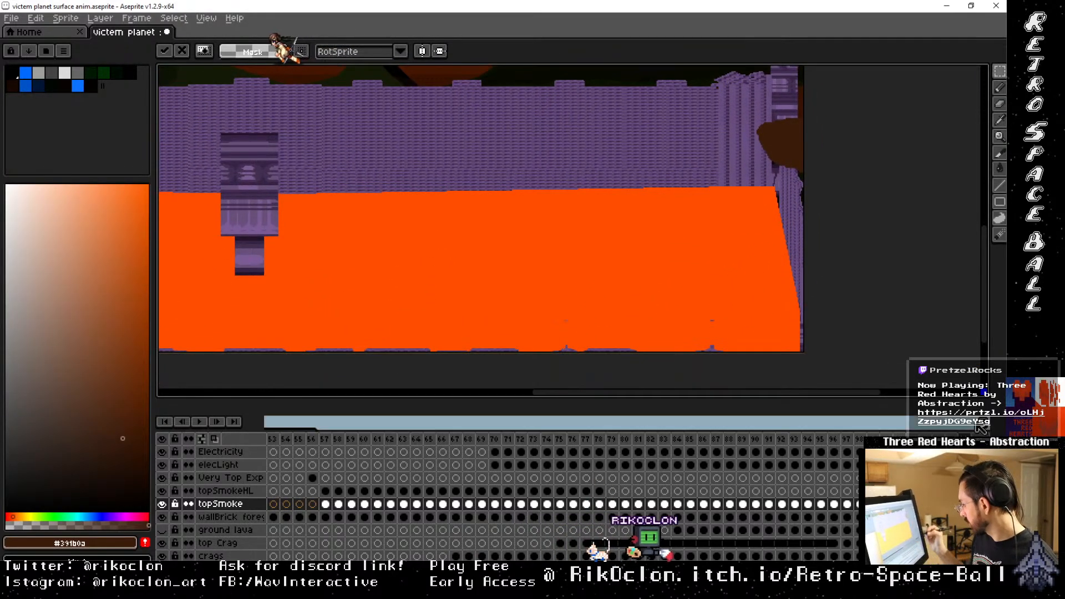
key("Right")
left_click_drag(631, 245, 956, 306)
left_click_drag(442, 314, 752, 316)
left_click_drag(782, 173, 603, 232)
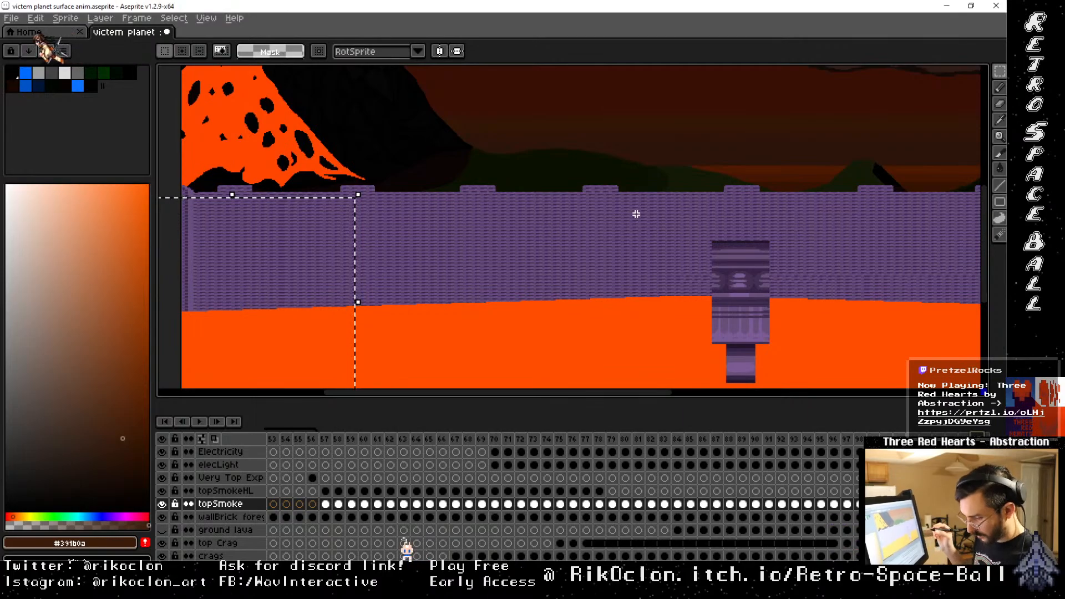
key("Left")
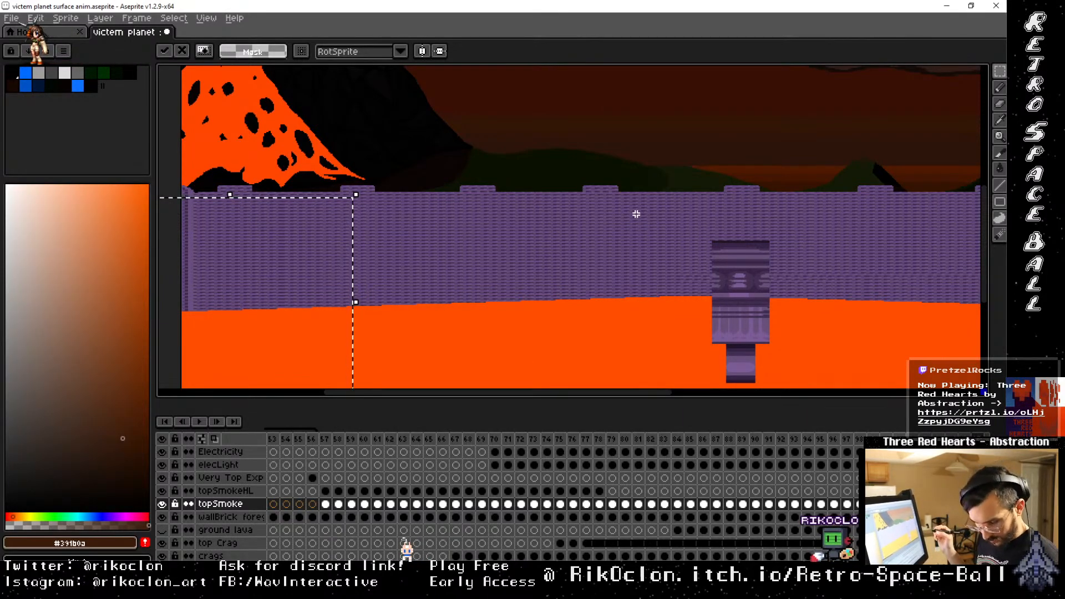
key("ctrl+d")
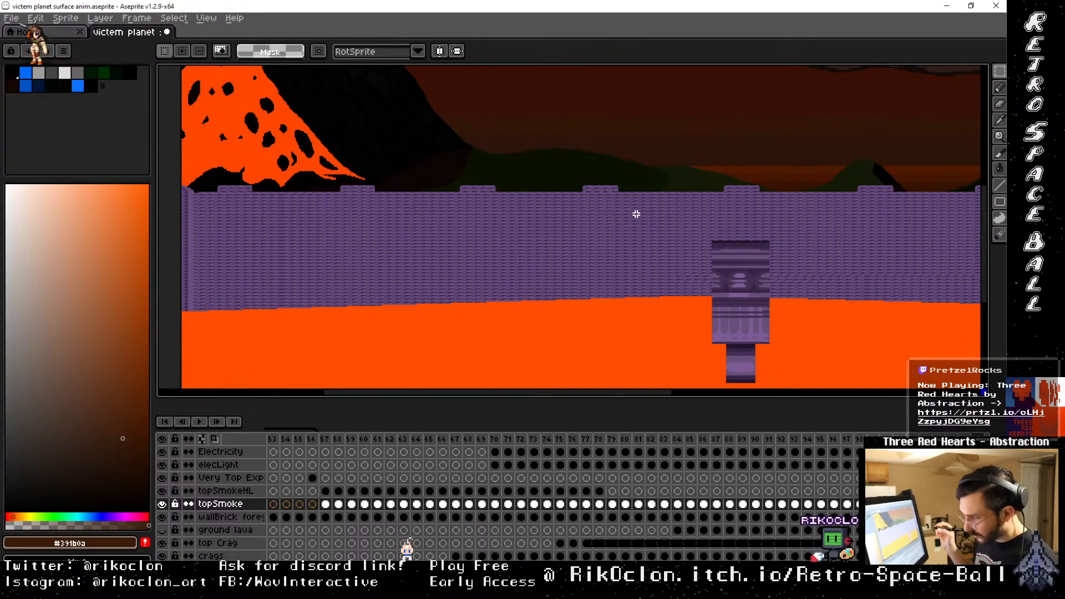
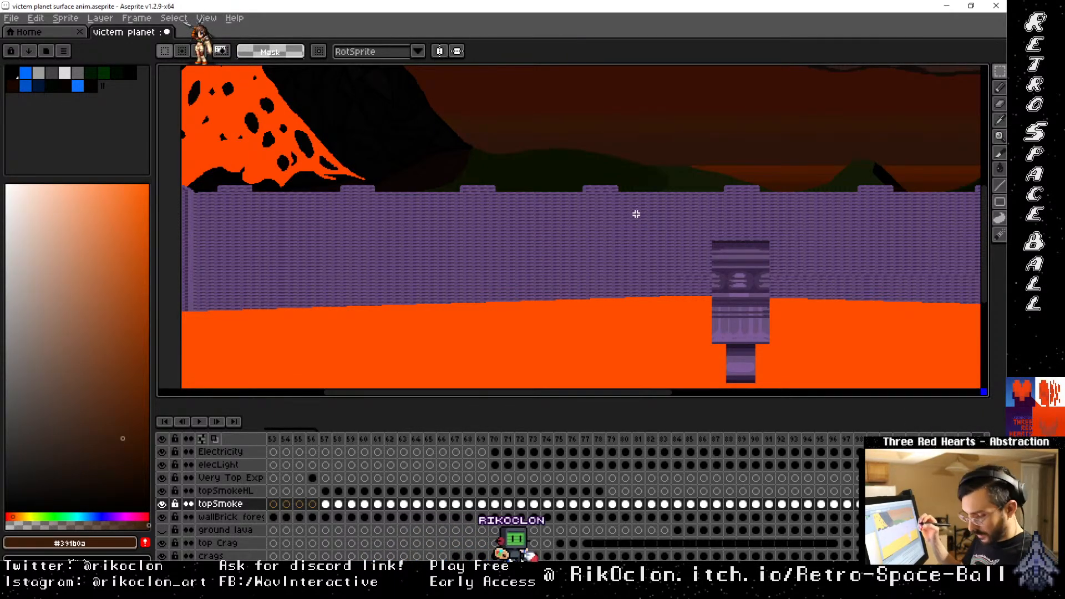
Go to frame 79 of the topSmokeHL layer, at the smoke above the left rear pillar
key("space")
left_click_drag(912, 203, 678, 259)
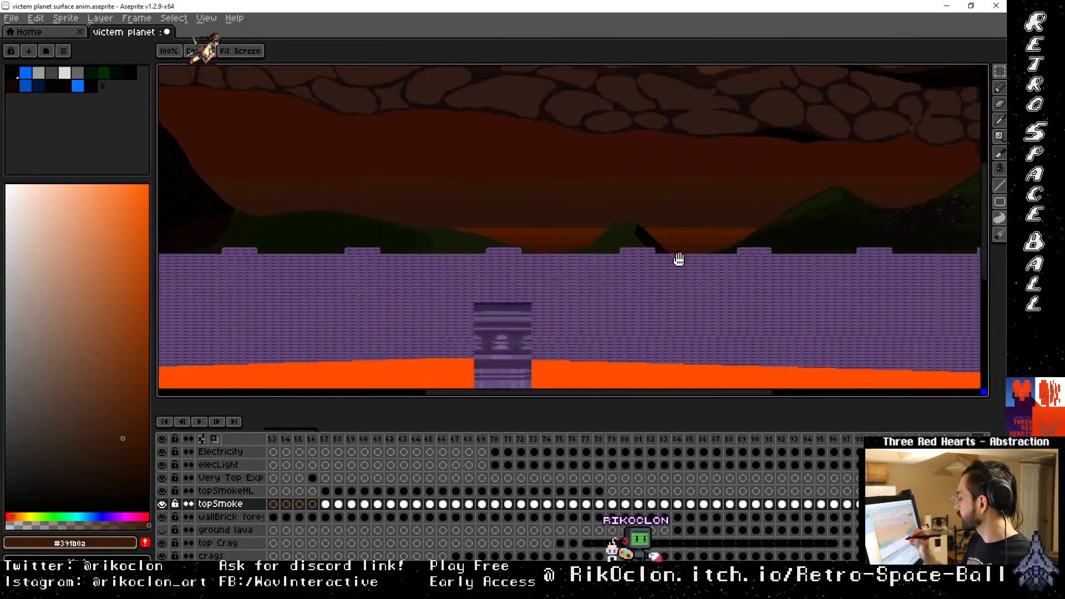
left_click_drag(801, 244, 767, 222)
left_click(612, 491)
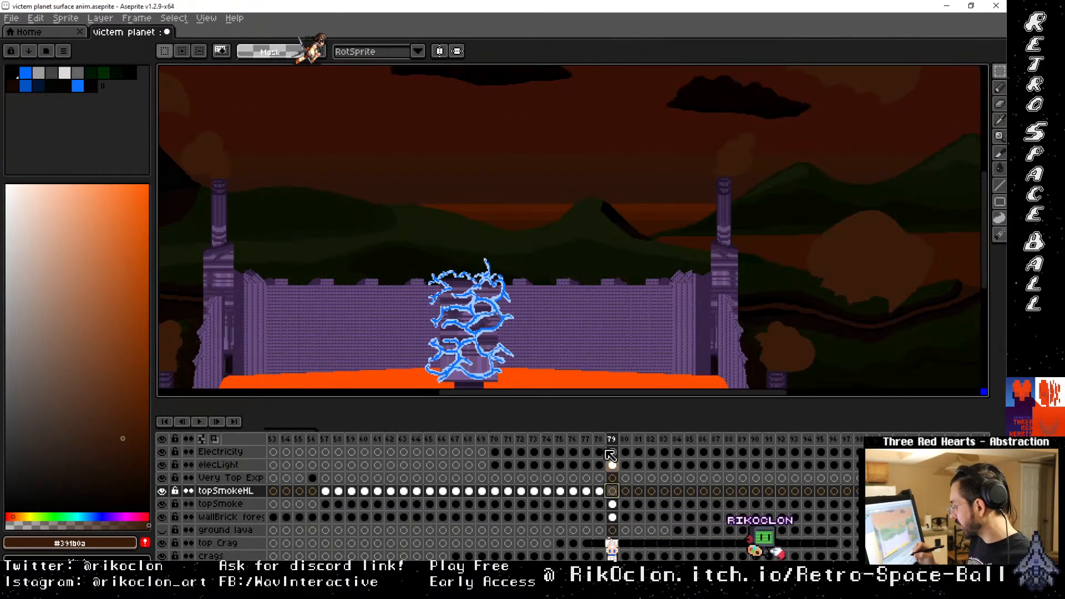
left_click_drag(401, 289, 682, 288)
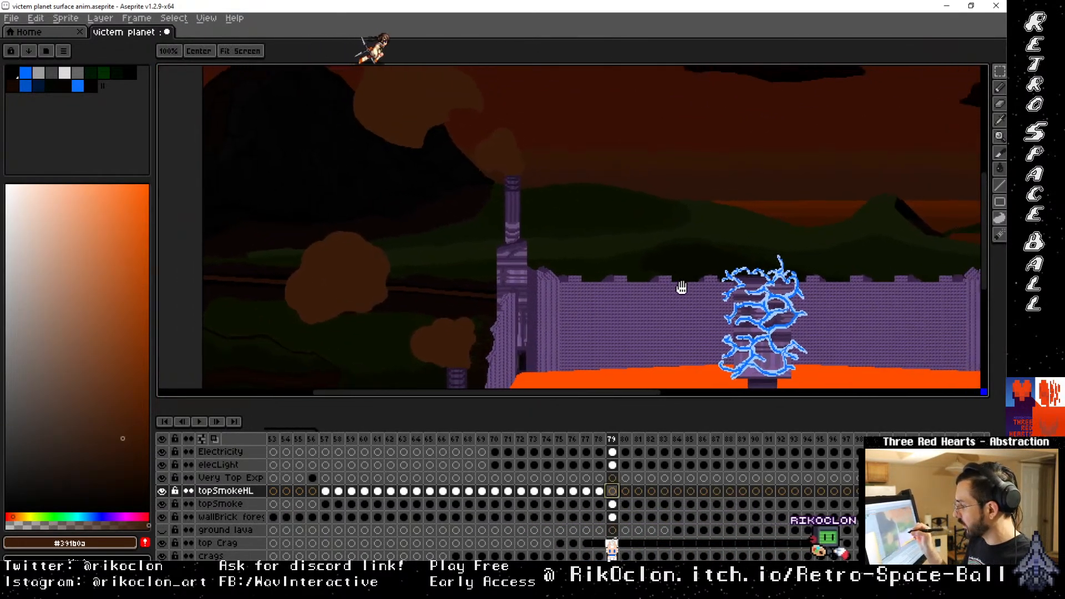
left_click(599, 492)
left_click(612, 491)
left_click_drag(510, 154, 514, 265)
scroll(515, 265, "up", 2)
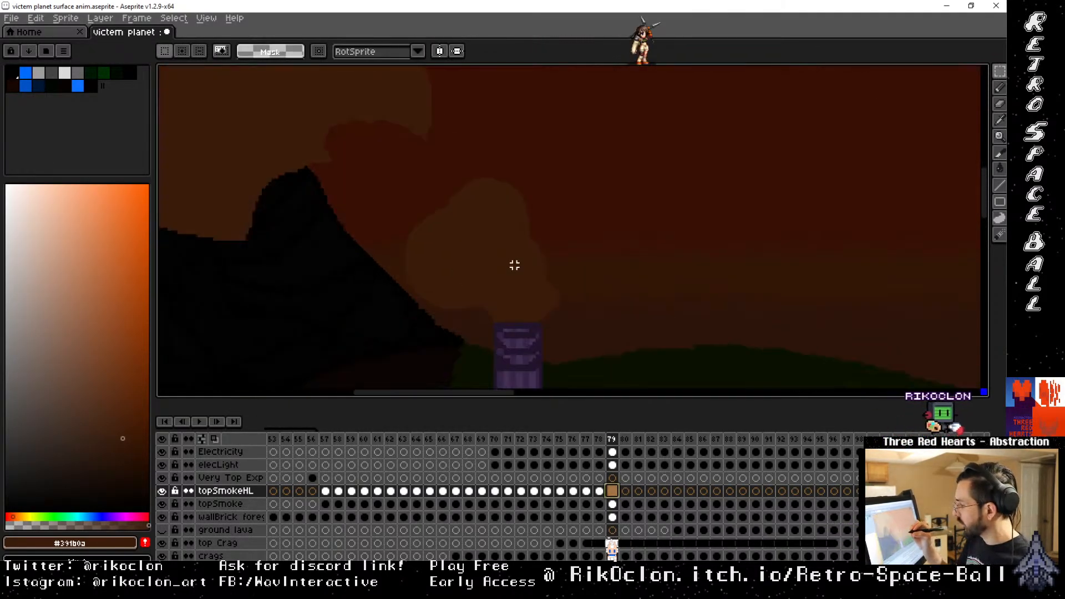
Sample the dark brown #100600 from the plume core in frame 78 as the pencil colour
key("b")
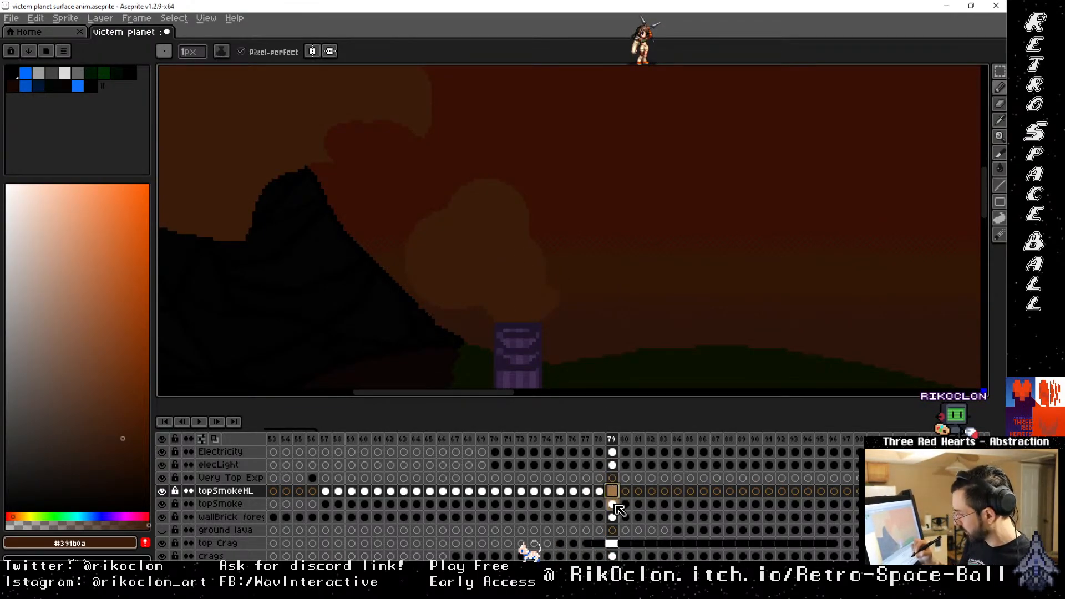
key("comma")
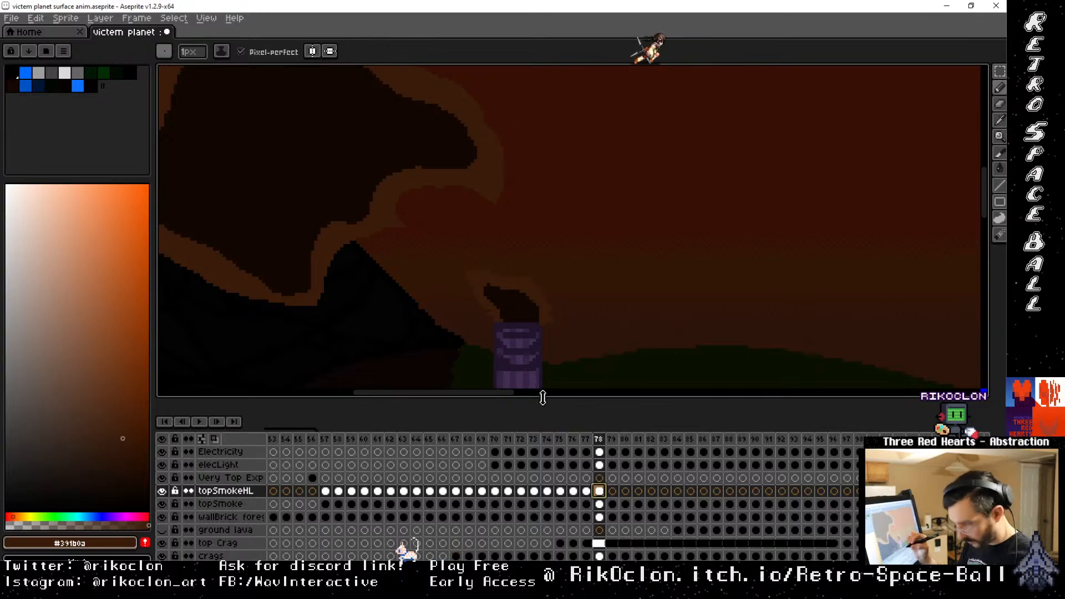
key("i")
left_click(518, 301)
key("b")
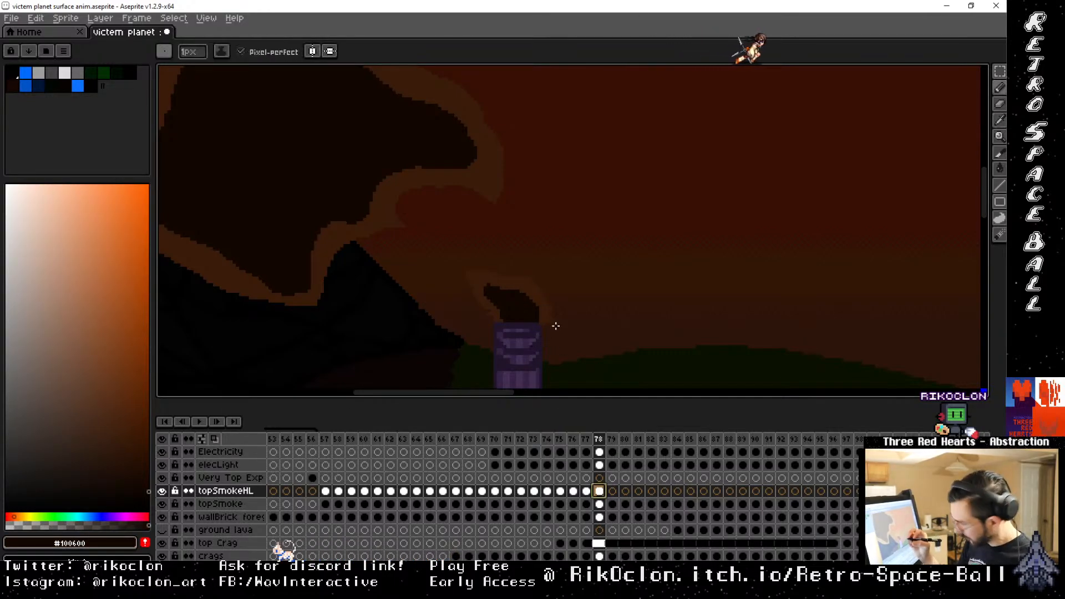
In topSmokeHL frame 79, outline dark cores inside the left rear pillar's plume, the large cloud and the smaller cloud above it
left_click(613, 490)
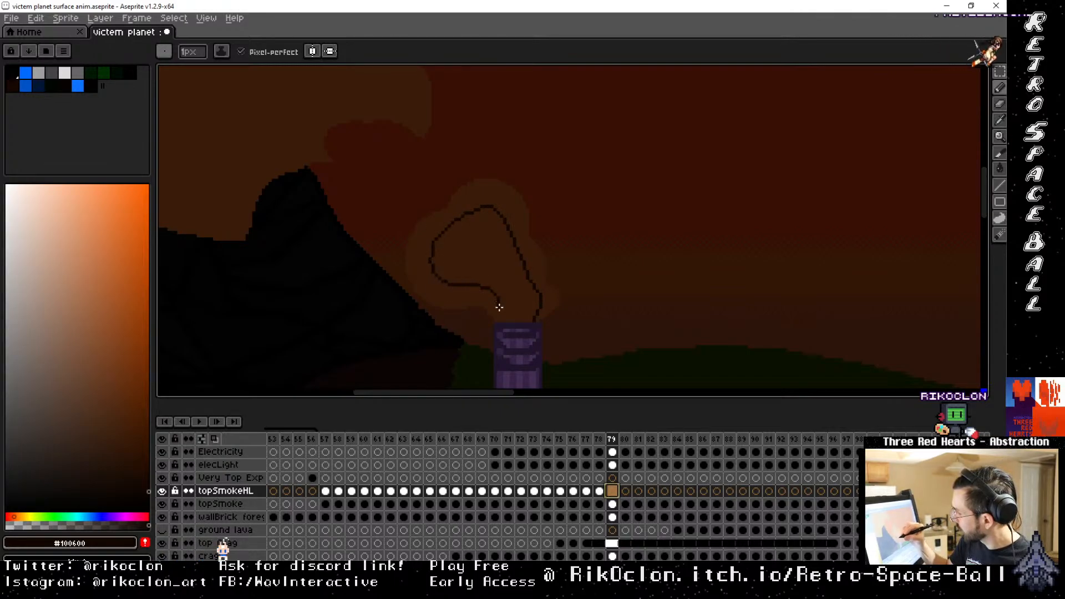
key("space")
left_click_drag(492, 235, 783, 374)
mouse_move(513, 363)
left_mouse_down()
mouse_move(548, 286)
mouse_move(593, 274)
mouse_move(618, 239)
mouse_move(694, 237)
mouse_move(663, 192)
mouse_move(597, 161)
mouse_move(537, 109)
mouse_move(439, 93)
mouse_move(374, 164)
mouse_move(351, 245)
mouse_move(371, 294)
mouse_move(461, 351)
mouse_move(517, 361)
left_mouse_up()
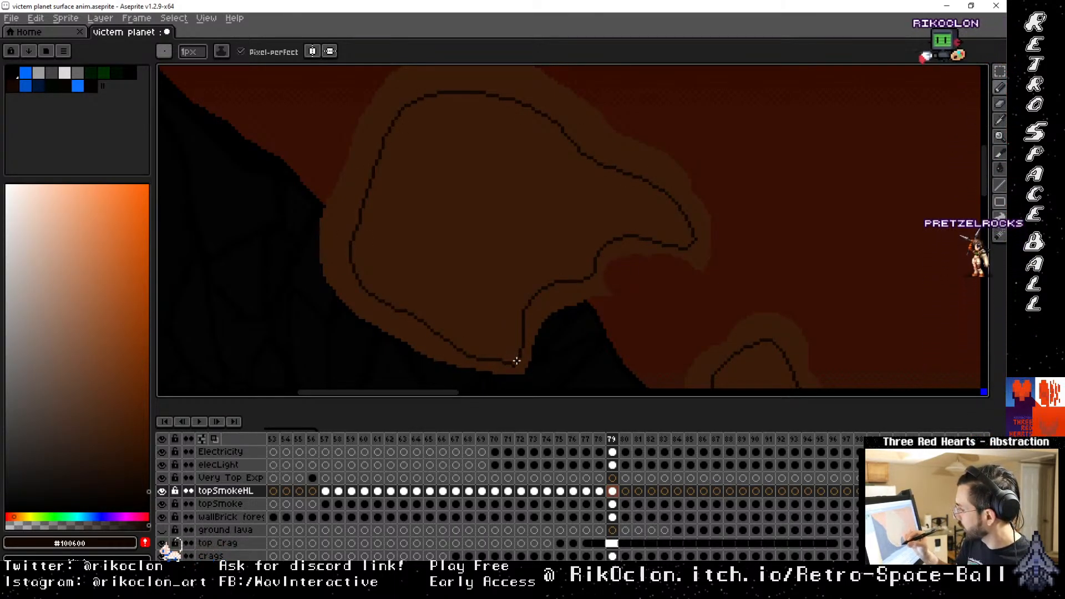
left_click_drag(520, 202, 666, 404)
left_click_drag(592, 274, 861, 384)
mouse_move(370, 265)
left_mouse_down()
mouse_move(420, 232)
mouse_move(477, 208)
mouse_move(525, 213)
mouse_move(522, 183)
mouse_move(472, 163)
mouse_move(351, 181)
left_mouse_up()
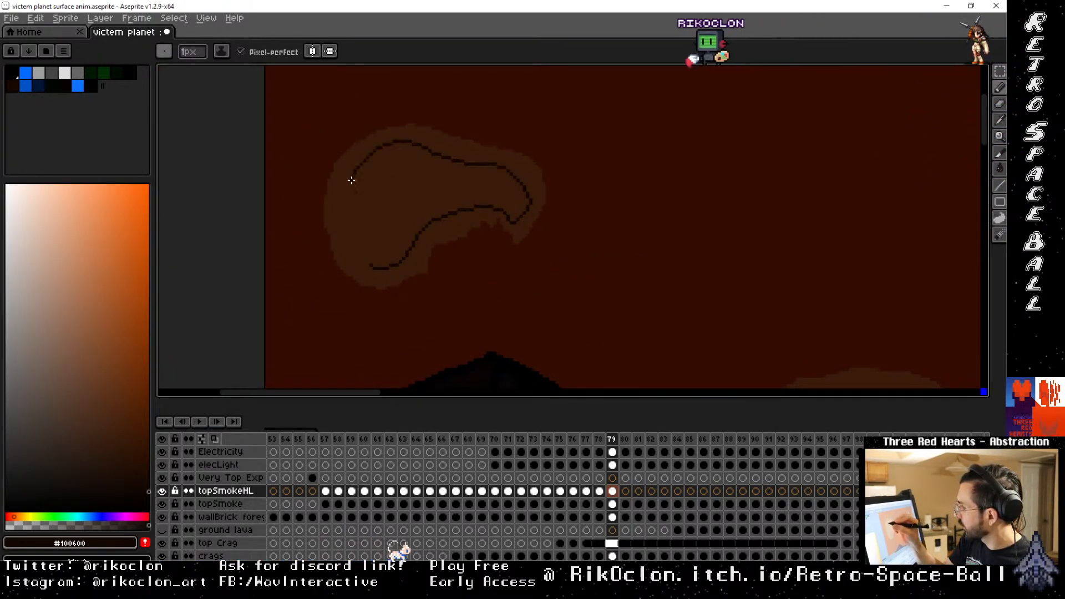
Fill the three outlined smoke cores in frame 79 with #100600, limiting the Paint Bucket to contiguous areas
key("g")
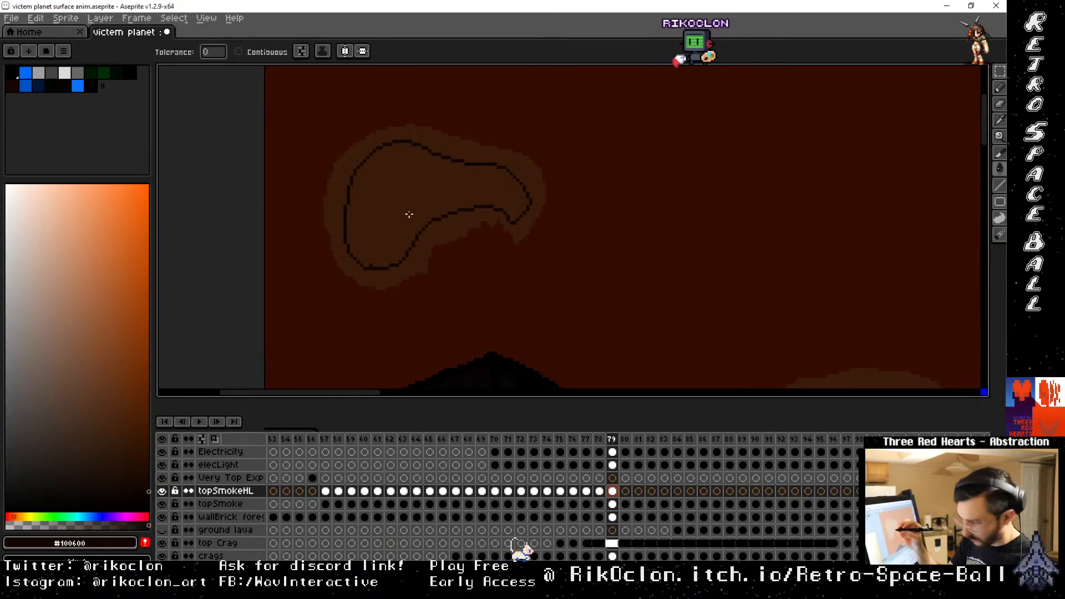
left_click(409, 216)
key("space")
key("ctrl+z")
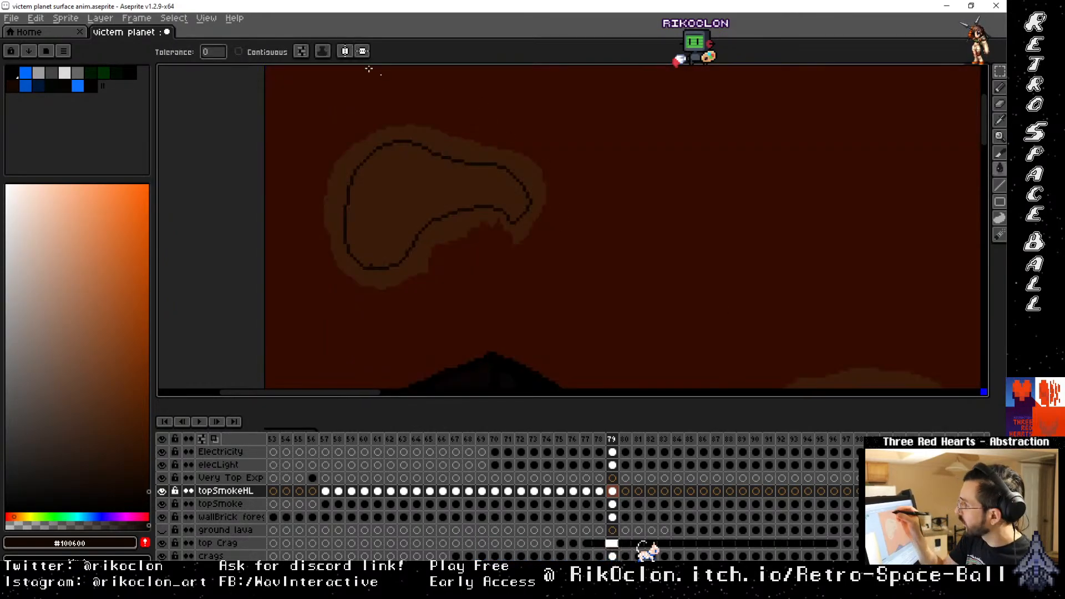
left_click(443, 186)
key("space")
left_click_drag(731, 247, 649, 128)
left_click_drag(775, 249, 609, 140)
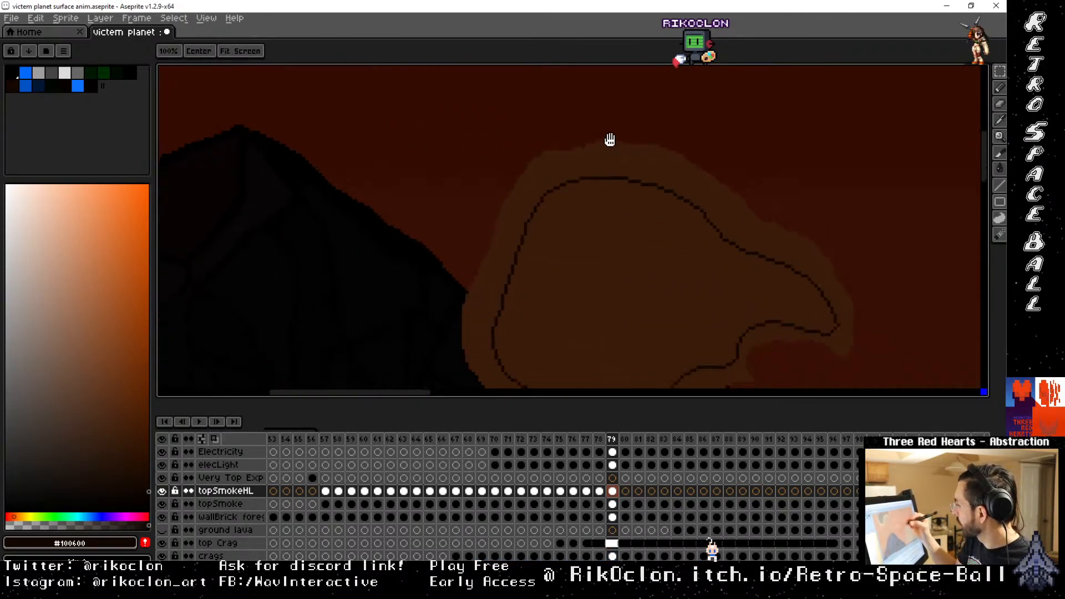
left_click(671, 261)
key("space")
left_click_drag(785, 304, 661, 195)
left_click(666, 236)
In topSmokeHL frame 80, outline a closed dark core inside the left rear pillar's plume
key("space")
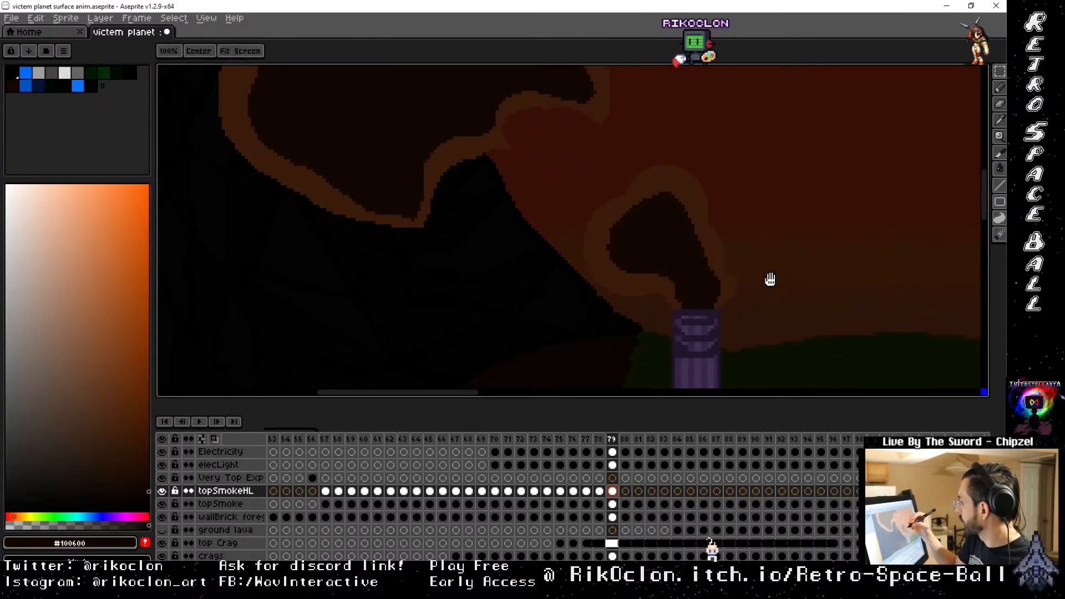
left_click_drag(869, 263, 329, 207)
left_click_drag(525, 290, 805, 235)
left_click(627, 439)
key("space")
left_click_drag(459, 149, 564, 361)
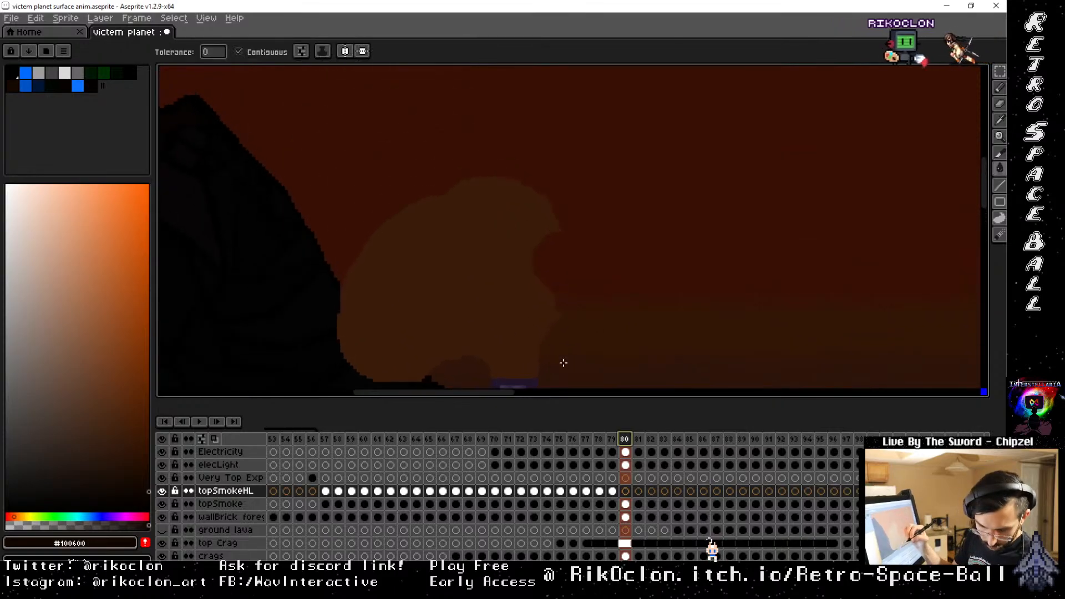
left_click_drag(523, 305, 509, 224)
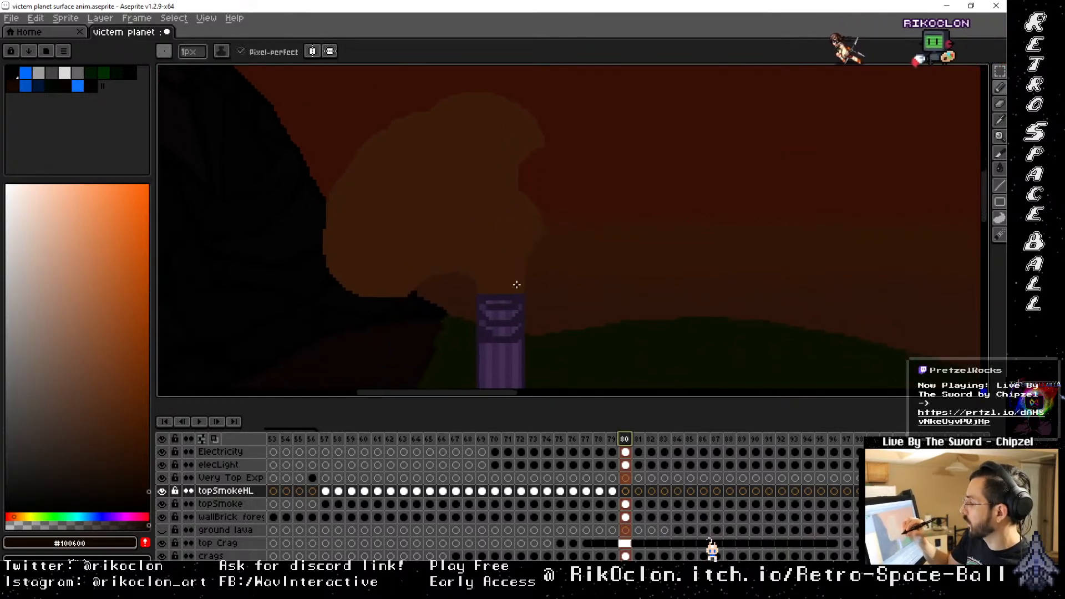
mouse_move(517, 293)
left_mouse_down()
mouse_move(527, 234)
mouse_move(503, 174)
mouse_move(501, 119)
mouse_move(416, 138)
mouse_move(341, 233)
mouse_move(373, 273)
mouse_move(464, 247)
mouse_move(484, 276)
left_mouse_up()
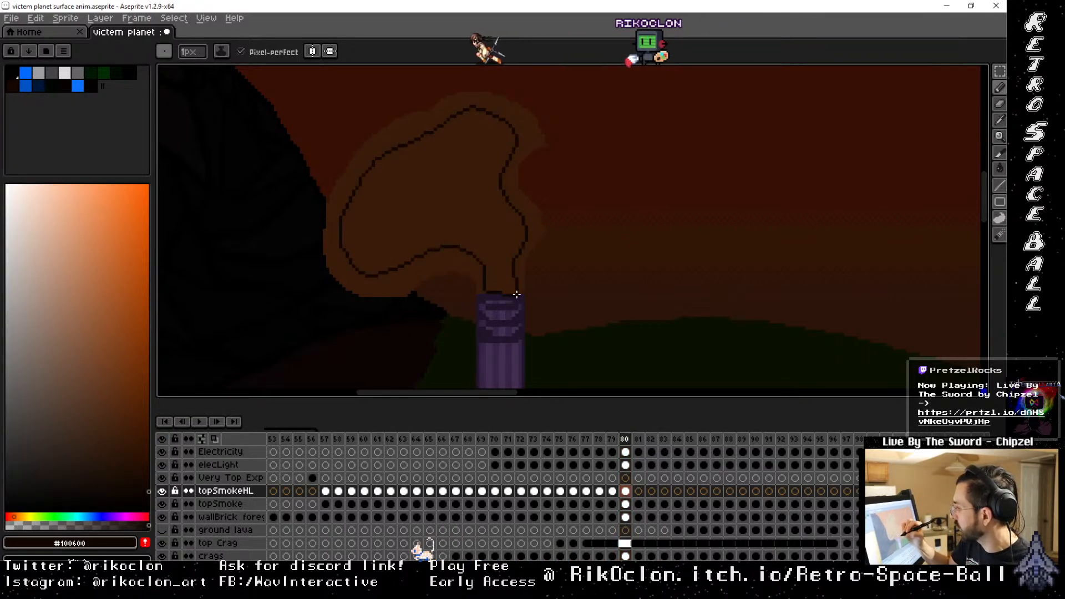
Outline the dark core inside frame 80's large smoke cloud above the mountain
key("space")
left_click_drag(361, 198, 606, 345)
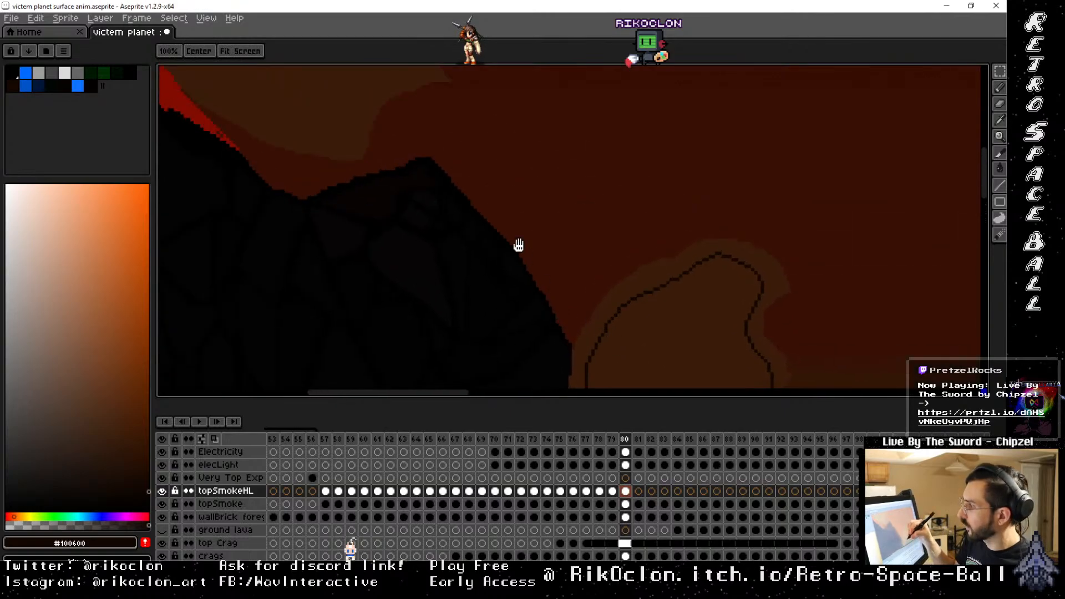
left_click_drag(442, 136, 523, 375)
left_click_drag(502, 333, 546, 300)
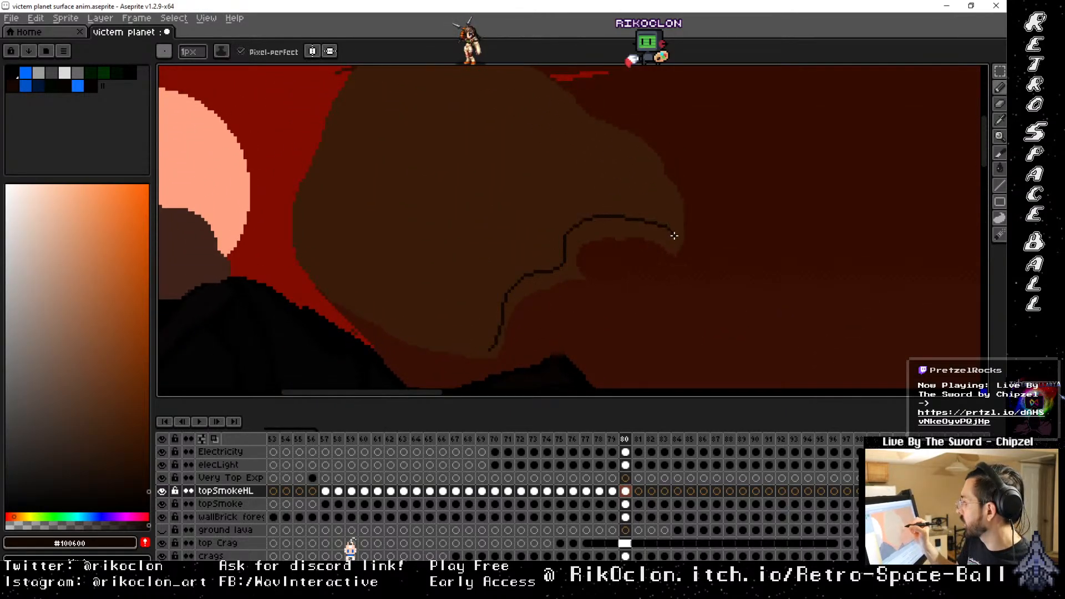
mouse_move(635, 167)
left_mouse_down()
mouse_move(524, 94)
mouse_move(533, 200)
left_mouse_up()
key("space")
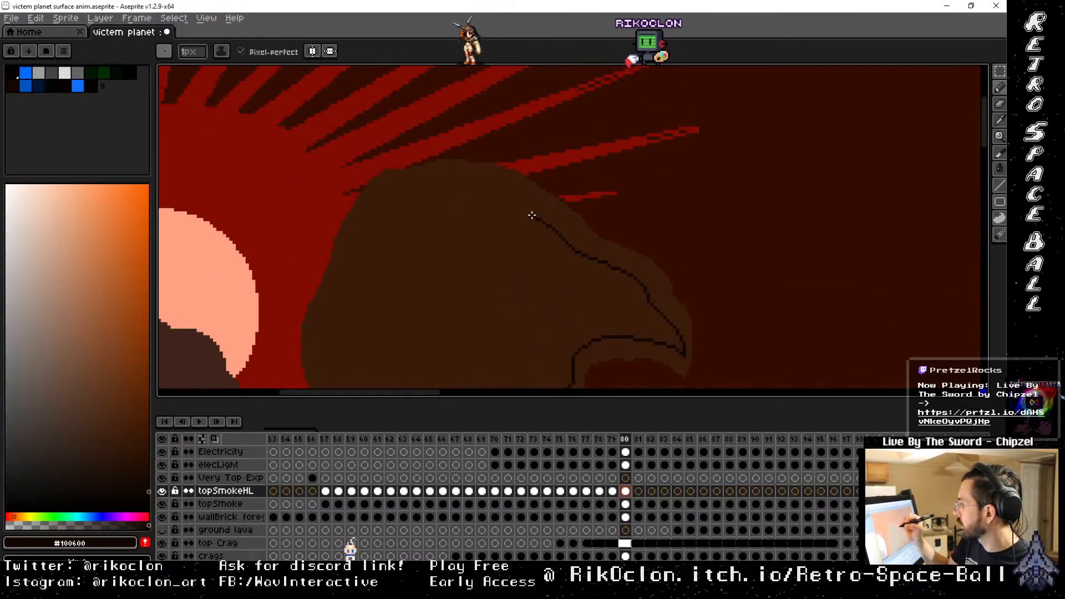
On frame 80 of topSmokeHL, finish the large cloud's inner outline, and outline and fill the upper-left smoke cloud with #100600
key("space")
mouse_move(358, 284)
left_mouse_down()
mouse_move(434, 117)
mouse_move(425, 101)
mouse_move(393, 183)
mouse_move(566, 286)
left_mouse_up()
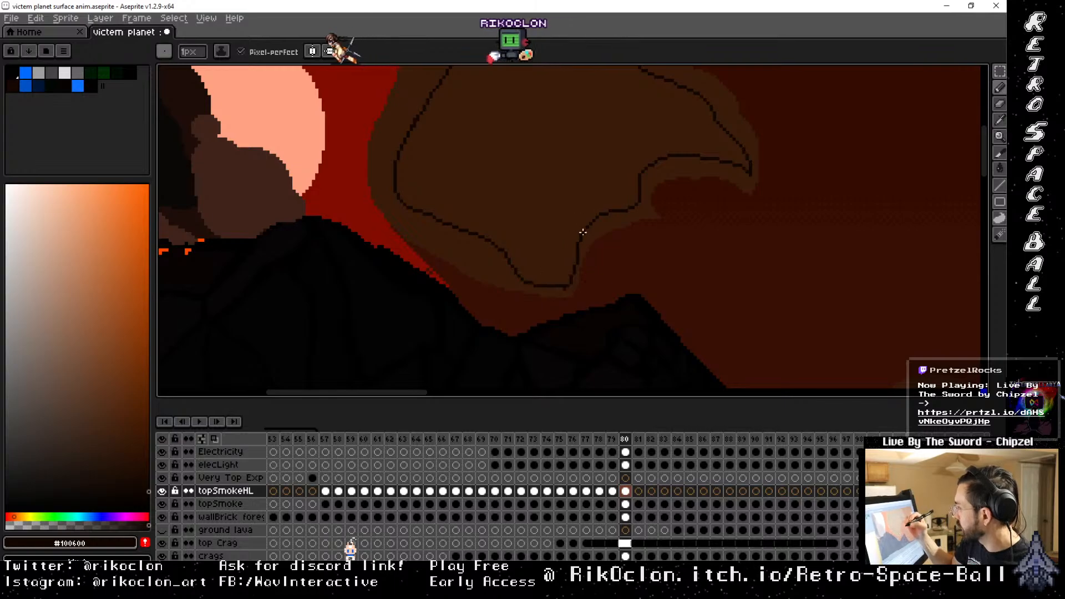
key("space")
mouse_move(475, 205)
left_mouse_down()
mouse_move(554, 340)
mouse_move(677, 191)
mouse_move(632, 337)
mouse_move(689, 328)
left_mouse_up()
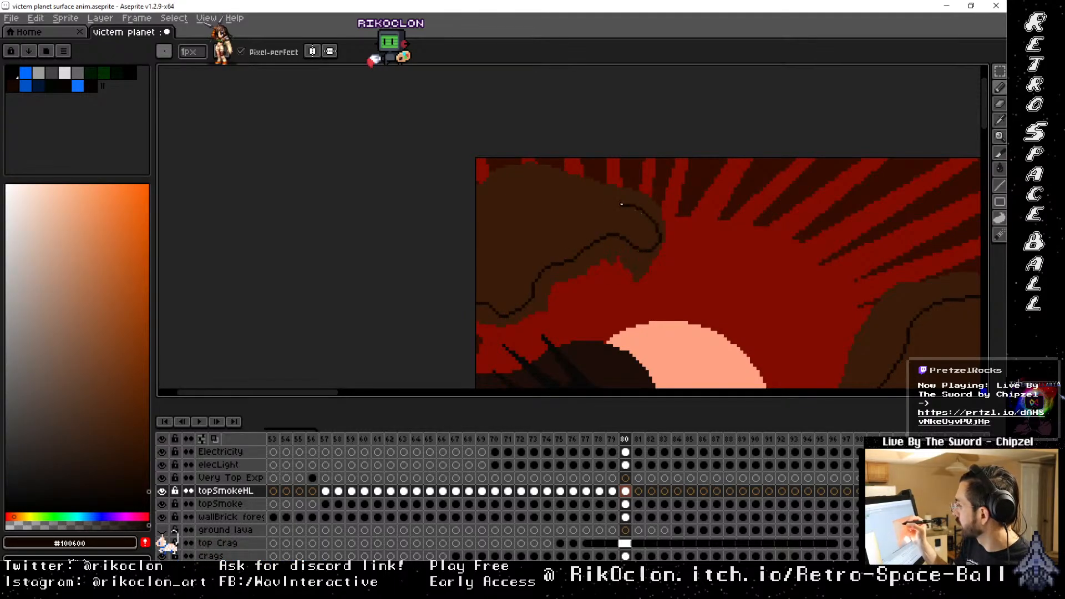
key("ctrl+z")
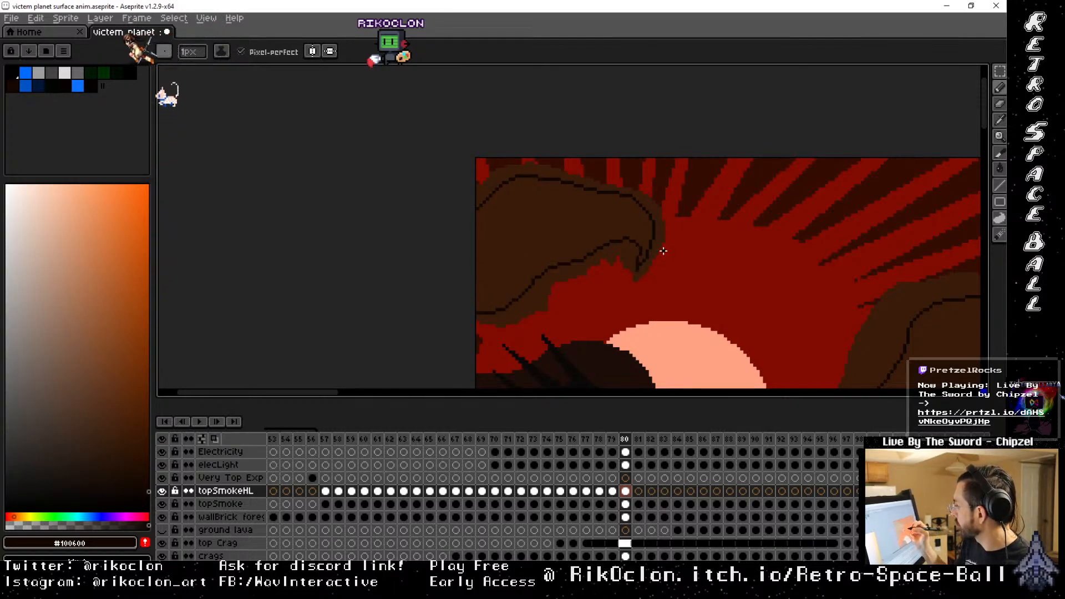
key("g")
left_click(568, 216)
Fill the remaining outlined smoke clouds on frame 80 with #100600
key("space")
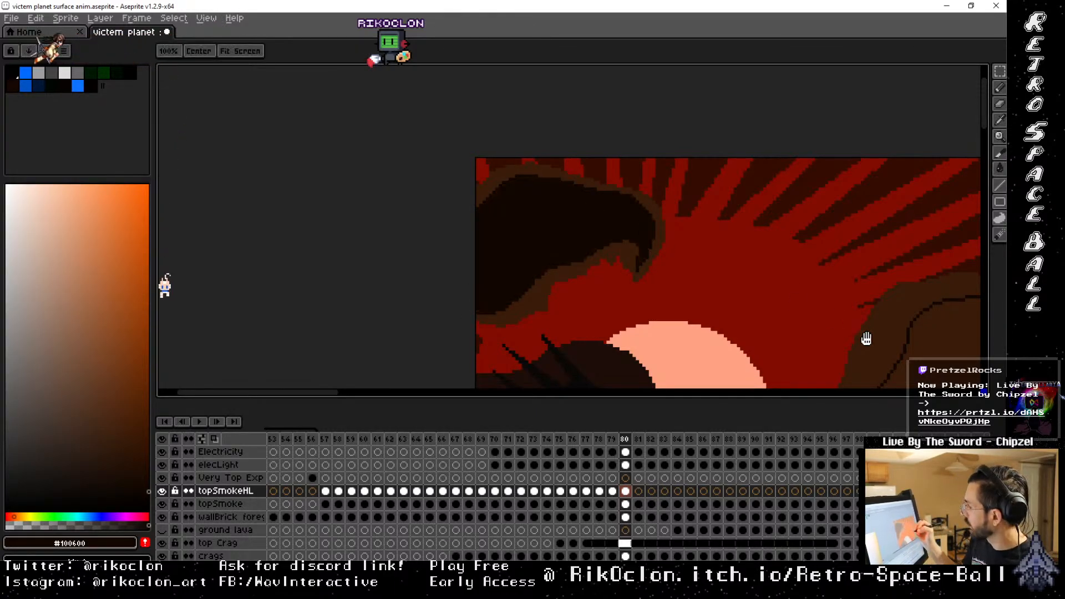
left_click_drag(865, 338, 533, 239)
left_click_drag(768, 264, 599, 134)
left_click(538, 173)
key("space")
left_click_drag(858, 309, 692, 109)
left_click(467, 192)
On frame 81, outline the inner area of the smoke plume above the purple tower with a 1 px line and fill it with #100600
key("space")
left_click_drag(747, 321, 706, 281)
left_click(637, 441)
key("space")
mouse_move(514, 197)
left_mouse_down()
mouse_move(564, 271)
mouse_move(594, 292)
left_mouse_up()
key("b")
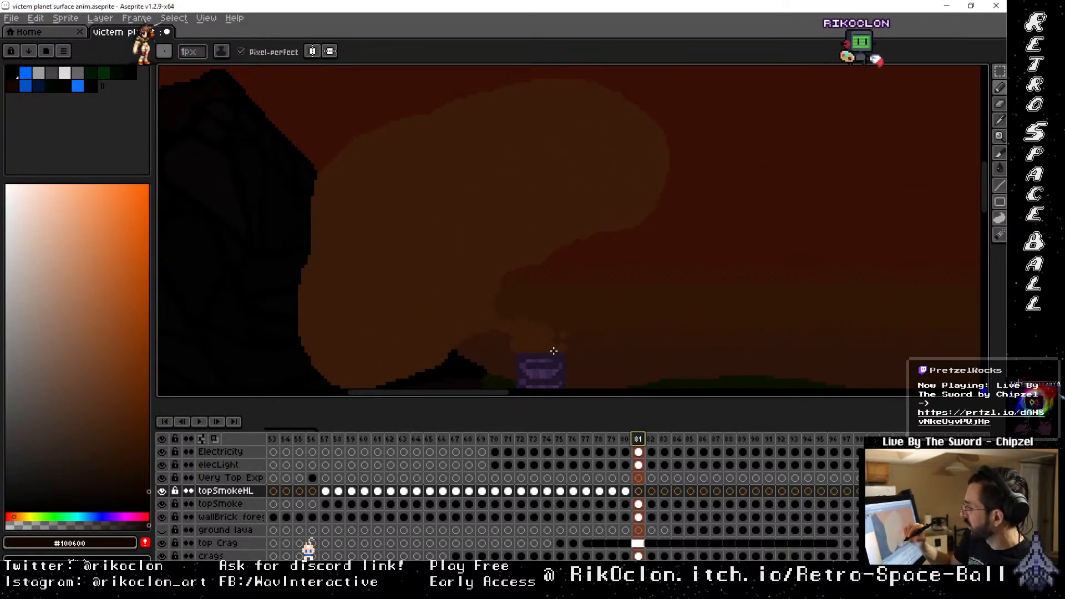
mouse_move(536, 330)
left_mouse_down()
mouse_move(518, 334)
mouse_move(527, 332)
left_mouse_up()
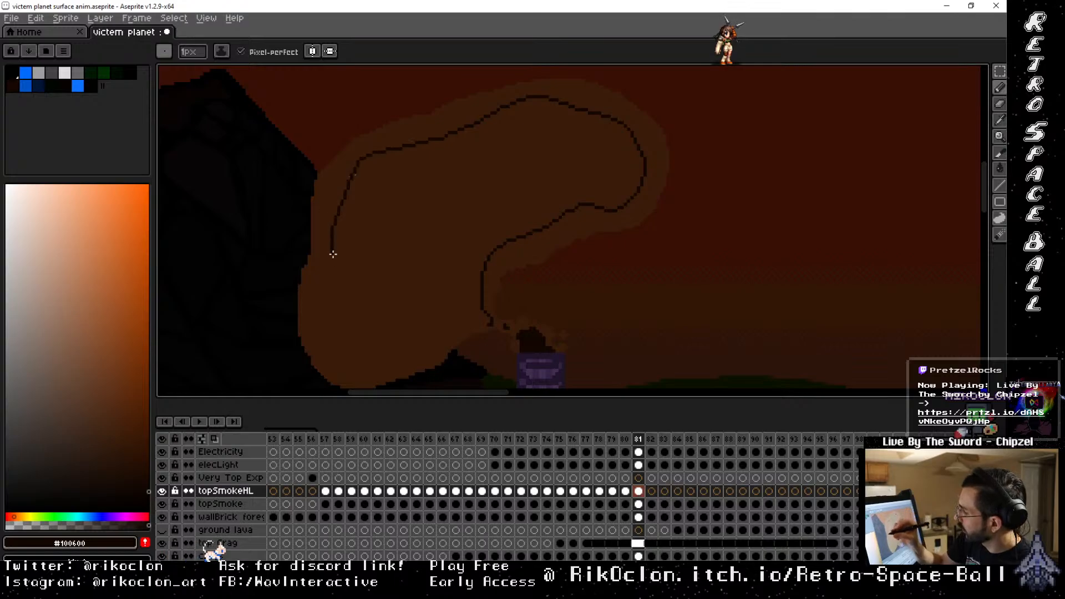
left_click_drag(372, 370, 468, 331)
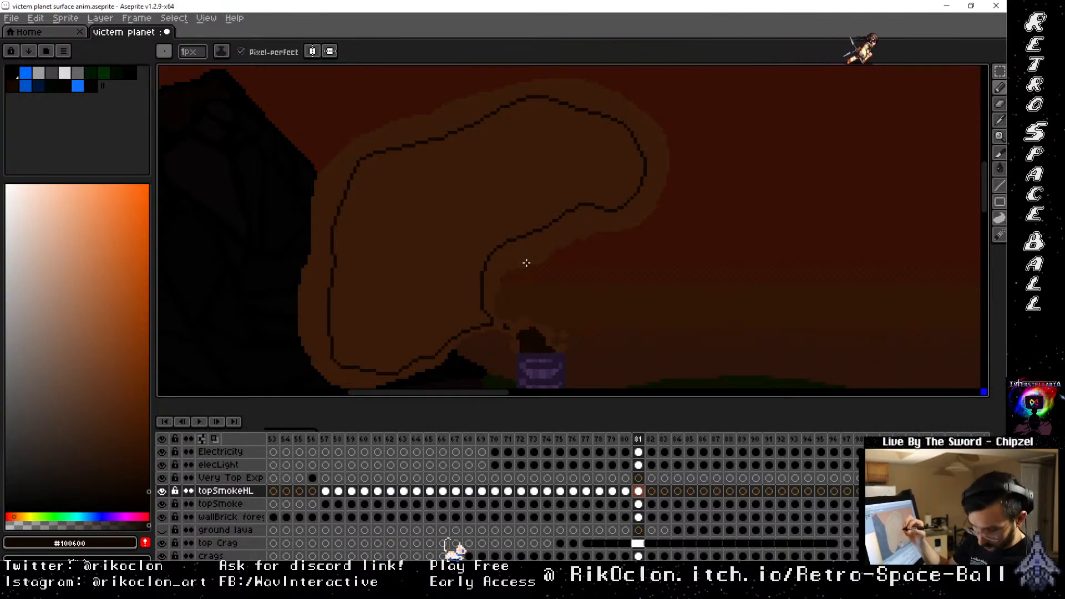
key("g")
left_click(452, 228)
Draw a 1 px inner outline just inside the edge of the large central smoke cloud on frame 81
key("space")
mouse_move(716, 233)
left_mouse_down()
mouse_move(683, 283)
mouse_move(750, 373)
left_mouse_up()
mouse_move(783, 83)
left_mouse_down()
mouse_move(812, 352)
mouse_move(937, 297)
left_mouse_up()
left_click_drag(538, 257, 893, 191)
left_click_drag(691, 267, 701, 331)
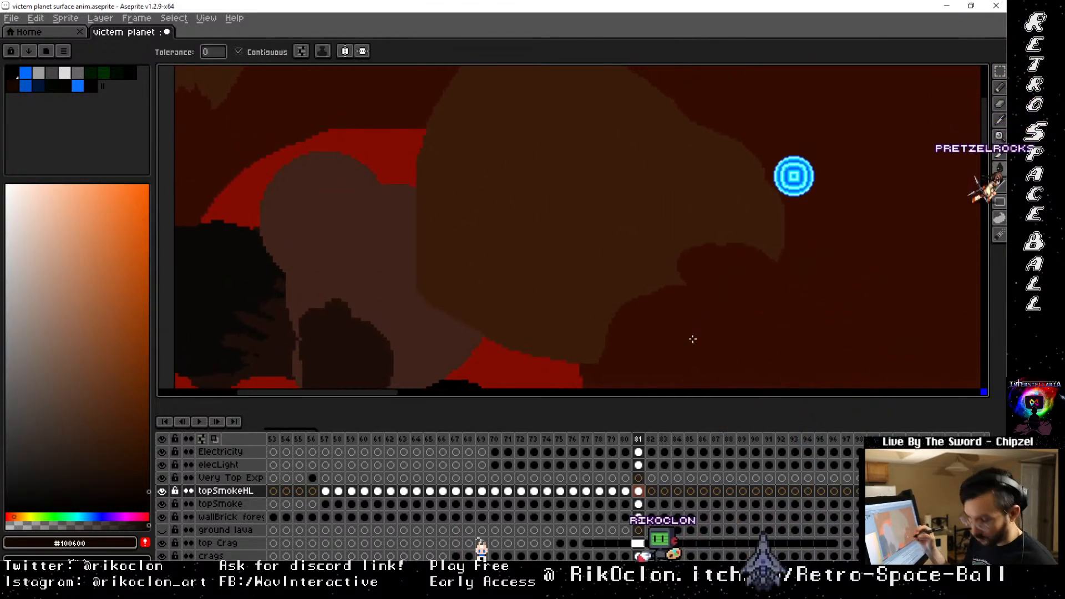
key("b")
mouse_move(589, 353)
left_mouse_down()
mouse_move(620, 286)
mouse_move(662, 255)
mouse_move(765, 229)
mouse_move(737, 168)
mouse_move(631, 117)
left_mouse_up()
key("space")
left_click_drag(606, 155, 554, 276)
mouse_move(580, 235)
left_mouse_down()
mouse_move(542, 195)
mouse_move(438, 192)
mouse_move(386, 276)
mouse_move(385, 319)
left_mouse_up()
key("space")
left_click_drag(494, 292, 570, 127)
mouse_move(463, 152)
left_mouse_down()
mouse_move(461, 174)
mouse_move(522, 260)
mouse_move(590, 298)
left_mouse_up()
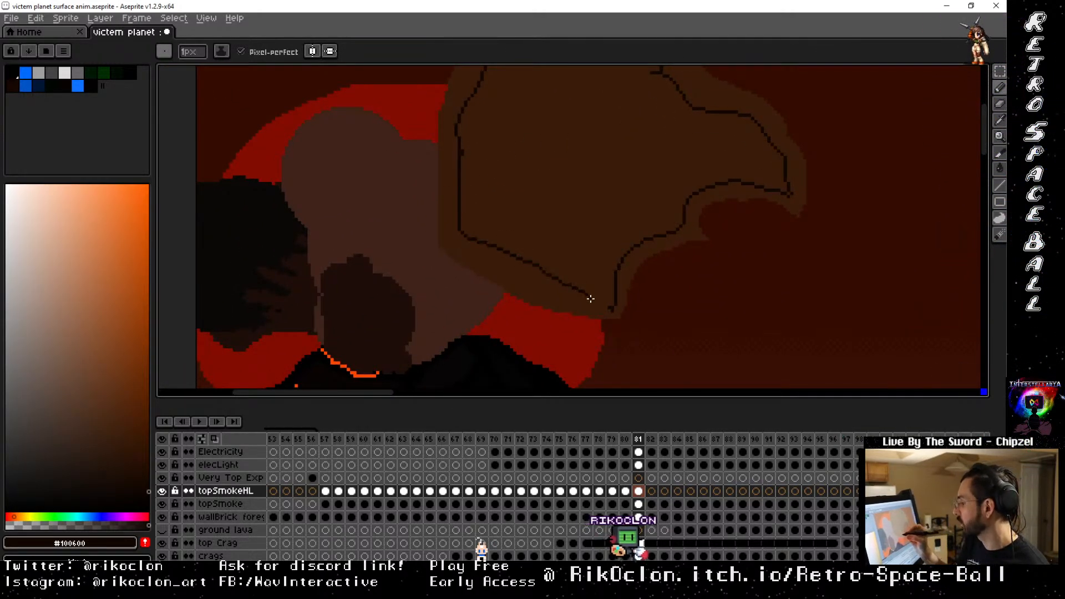
Outline the small smoke cloud in the canvas's upper-left corner on frame 81, and fill it and the large cloud with #100600
key("space")
left_click_drag(520, 104, 659, 239)
left_click_drag(485, 186, 603, 239)
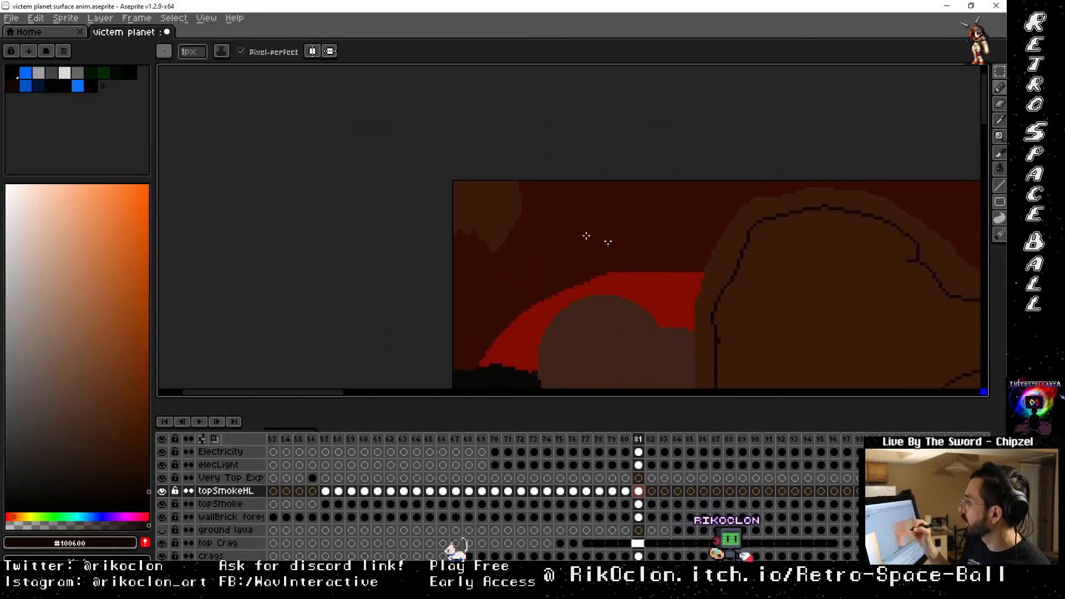
mouse_move(449, 212)
left_mouse_down()
mouse_move(480, 211)
mouse_move(491, 225)
mouse_move(512, 217)
left_mouse_up()
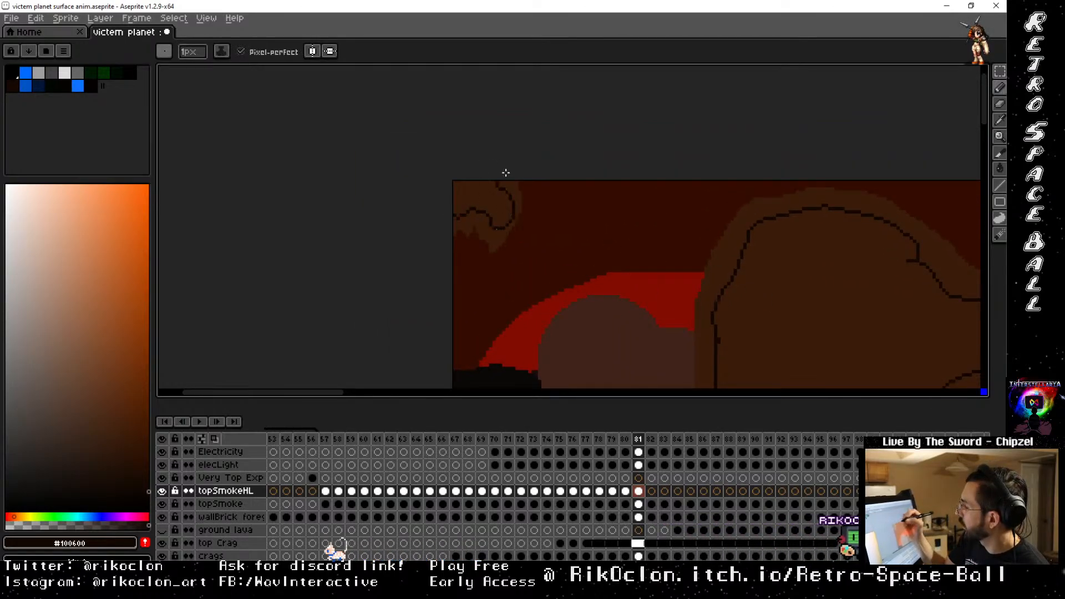
key("g")
left_click(805, 286)
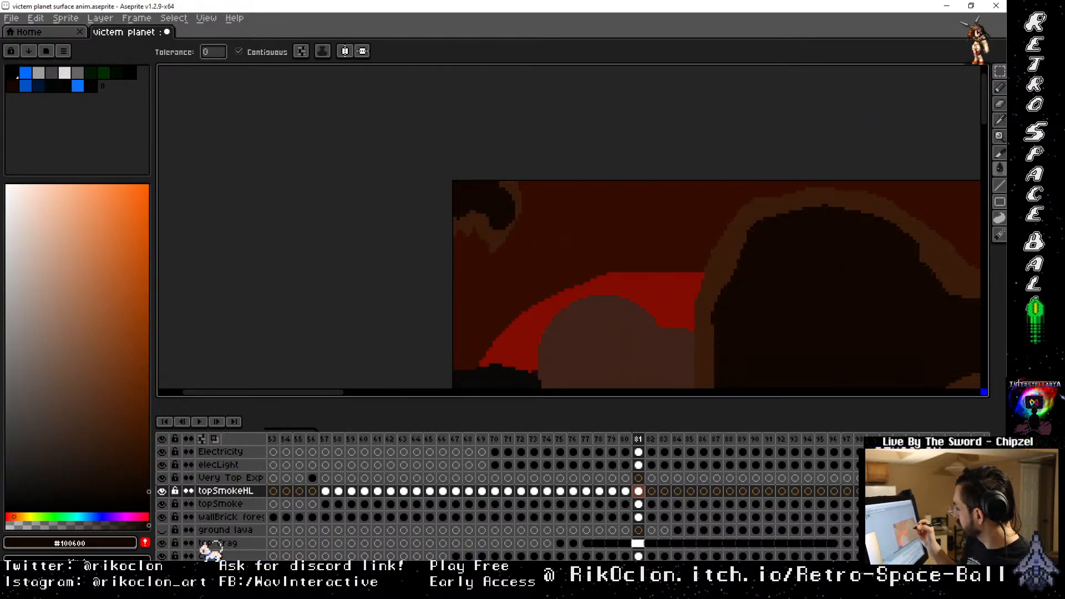
On frame 82, outline the inner area of the small smoke puff rising from the purple tower and fill it with #100600
key("space")
left_click_drag(967, 278, 766, 131)
left_click_drag(922, 243, 647, 135)
mouse_move(843, 262)
left_mouse_down()
mouse_move(646, 179)
mouse_move(720, 128)
left_mouse_up()
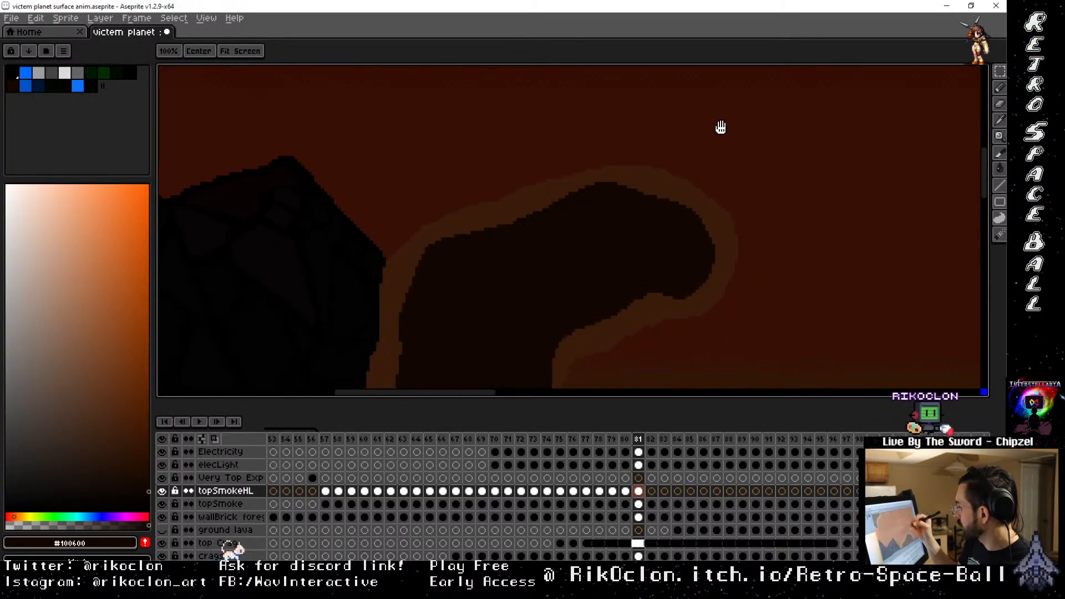
left_click_drag(773, 217, 730, 129)
left_click_drag(792, 324, 707, 160)
left_click_drag(728, 244, 661, 350)
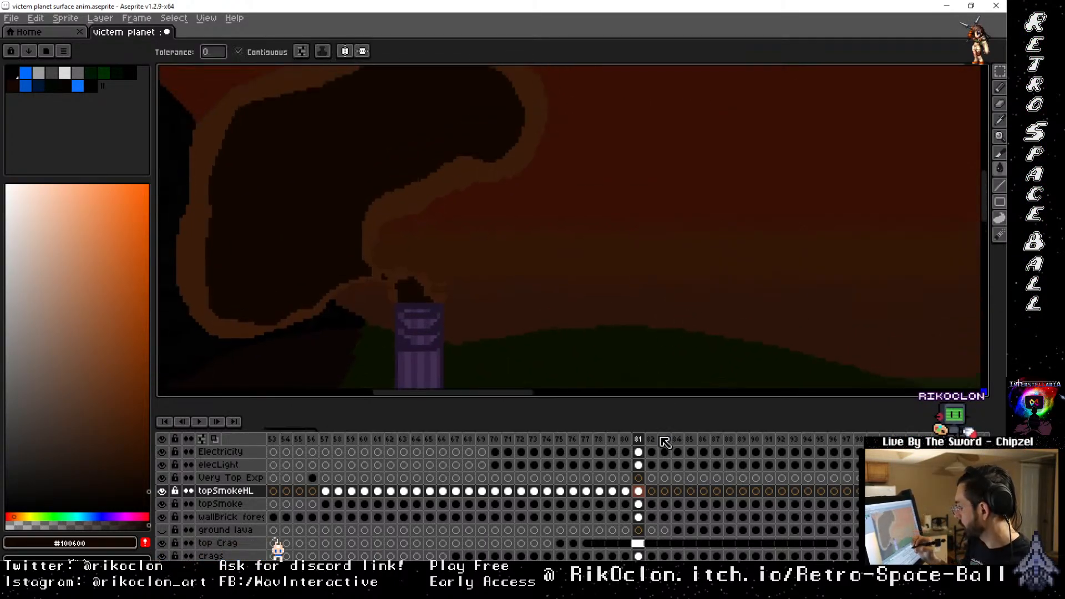
key("Right")
mouse_move(452, 190)
left_mouse_down()
mouse_move(617, 203)
mouse_move(622, 214)
left_mouse_up()
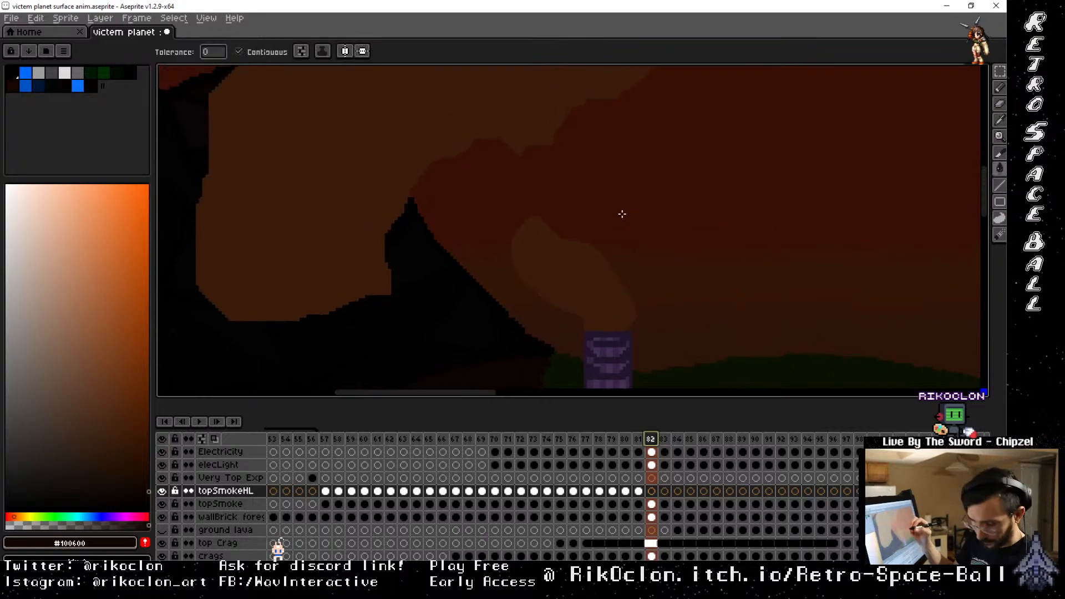
key("b")
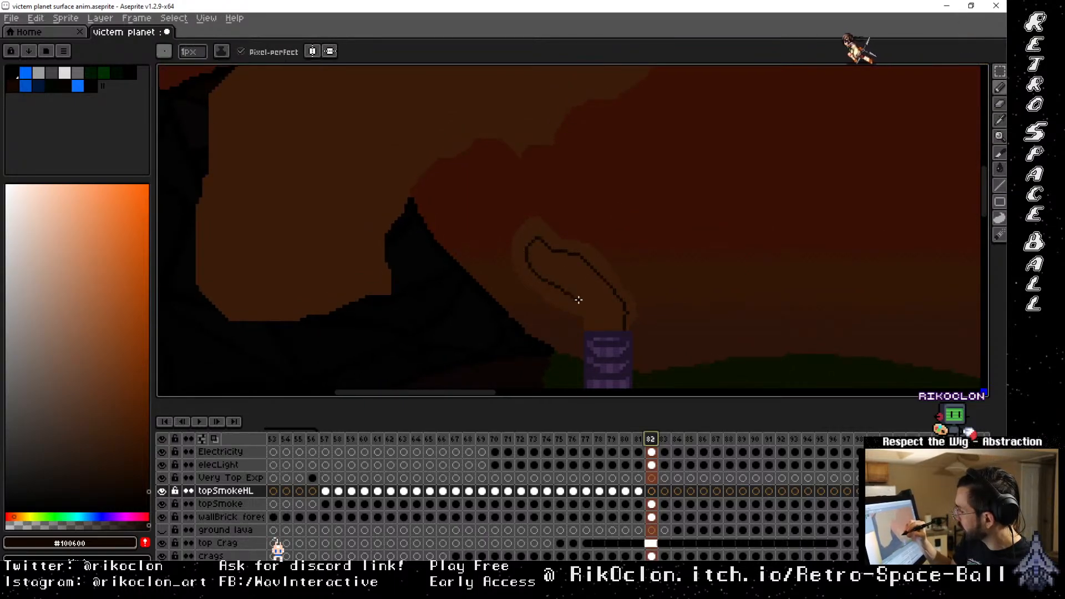
left_click_drag(590, 316, 591, 331)
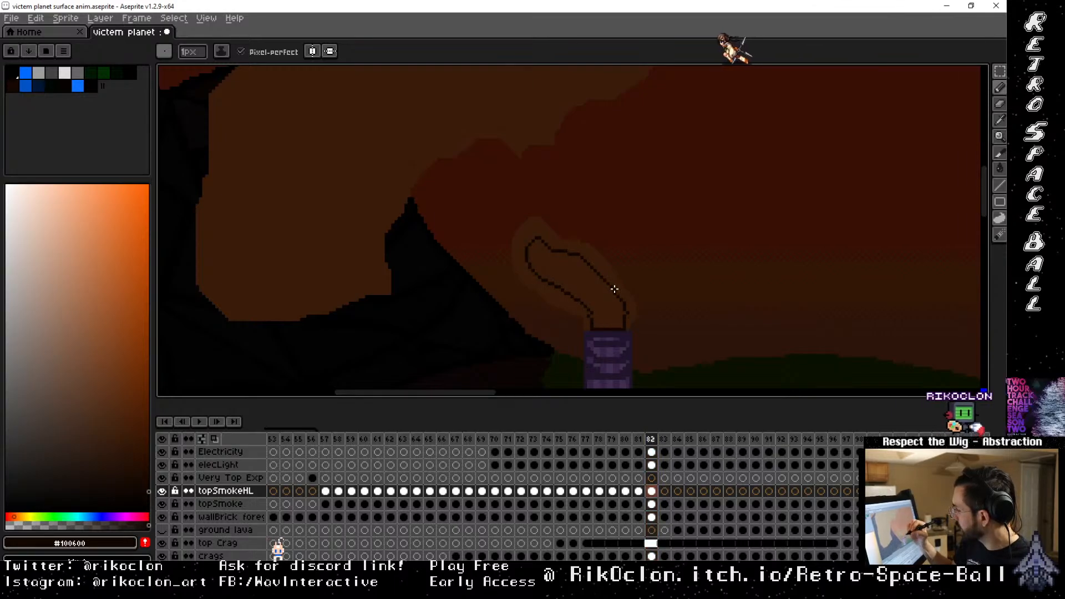
key("g")
left_click(601, 299)
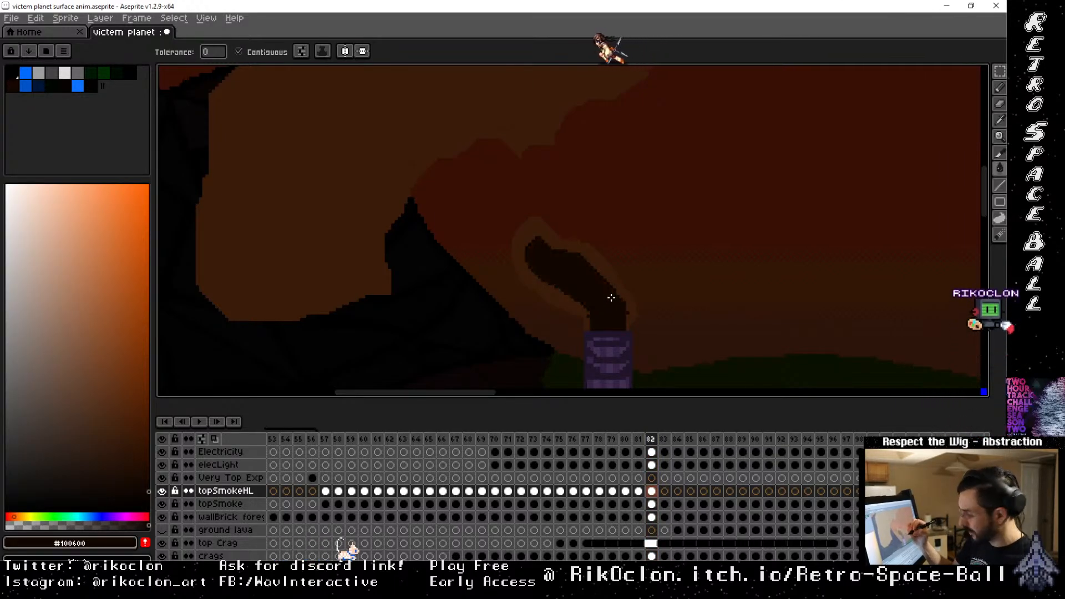
key("b")
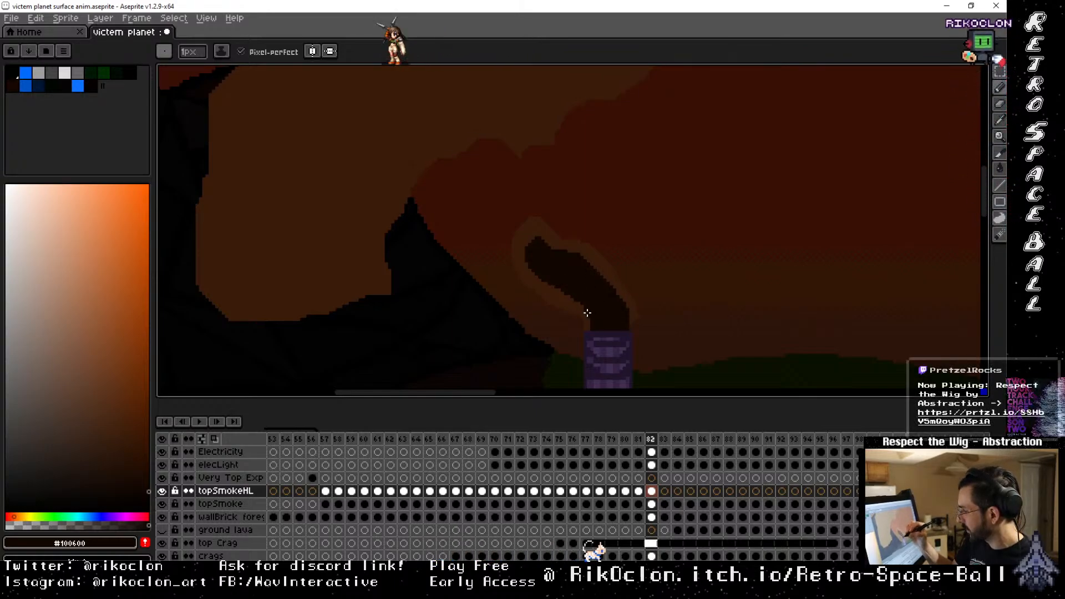
Draw an inner outline along the large curved smoke plume beside the mountain peak on frame 82 and fill it with #100600
key("space")
mouse_move(580, 271)
left_mouse_down()
mouse_move(625, 298)
mouse_move(646, 282)
left_mouse_up()
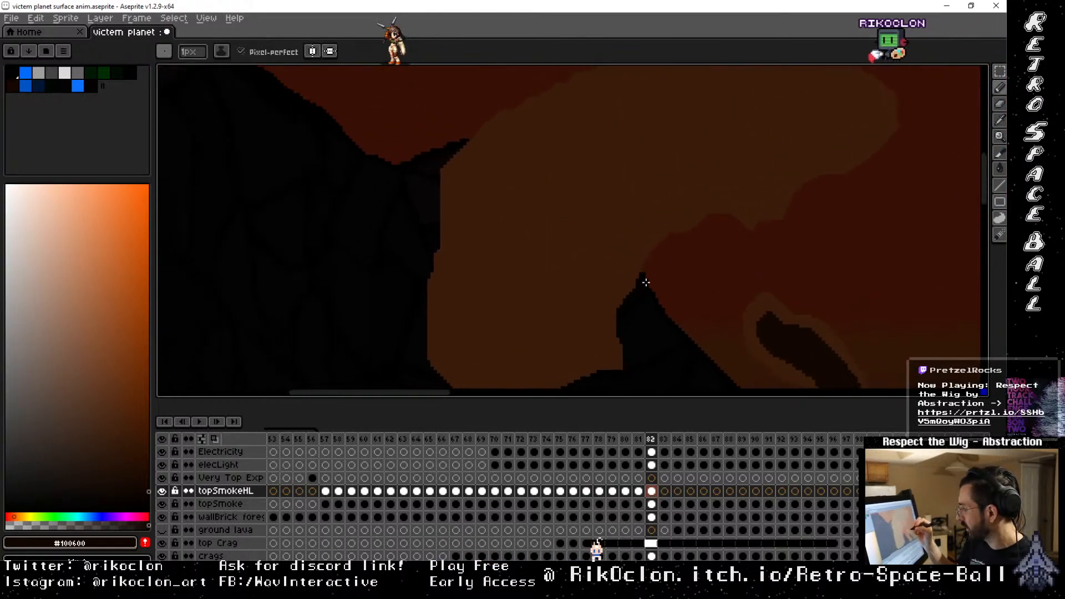
mouse_move(610, 357)
left_mouse_down()
mouse_move(601, 316)
mouse_move(658, 200)
mouse_move(722, 170)
mouse_move(739, 173)
mouse_move(746, 188)
mouse_move(868, 117)
mouse_move(826, 95)
mouse_move(791, 187)
mouse_move(818, 177)
mouse_move(804, 165)
mouse_move(750, 161)
mouse_move(635, 172)
left_mouse_up()
key("space")
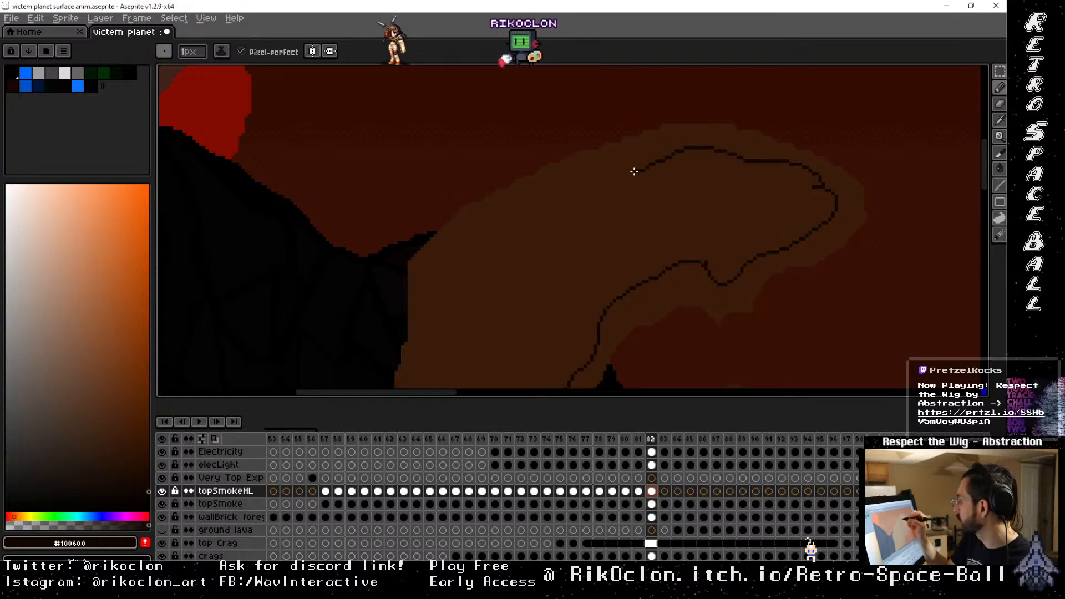
key("space")
left_click_drag(475, 240, 687, 160)
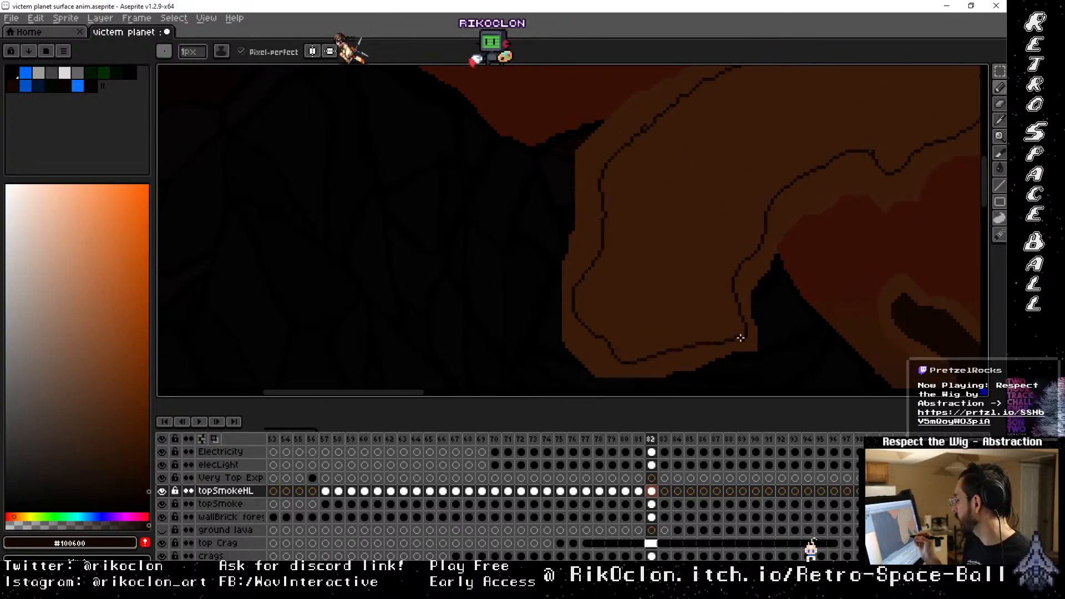
key("g")
left_click(693, 256)
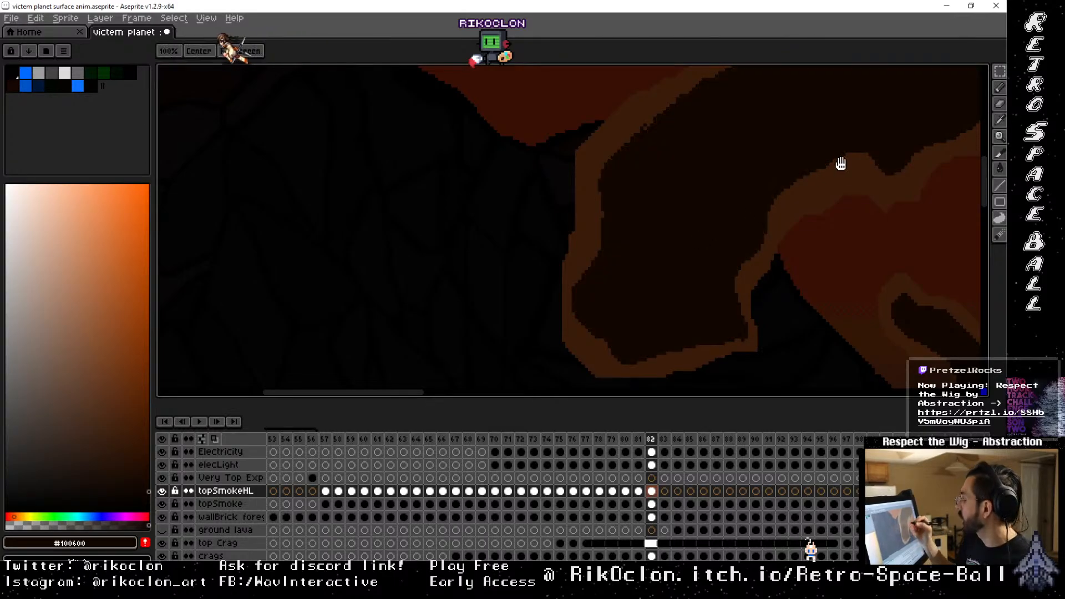
Extend the large plume's dark area toward its lower and right edges on frame 82, leaving a thinner brown rim
key("space")
left_click_drag(840, 164, 753, 178)
key("b")
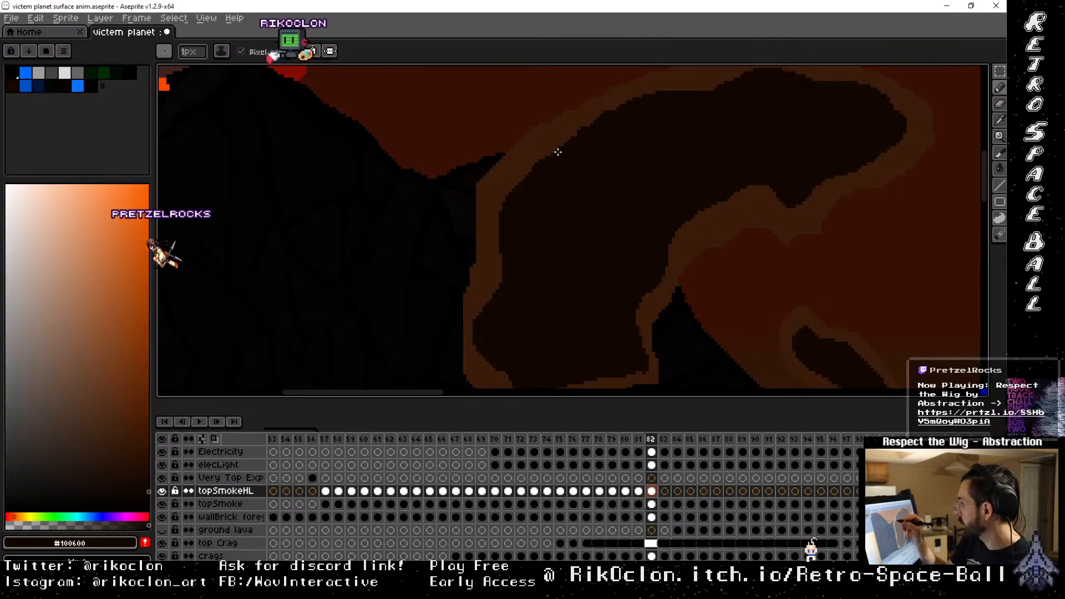
key("space")
left_click_drag(617, 119, 514, 111)
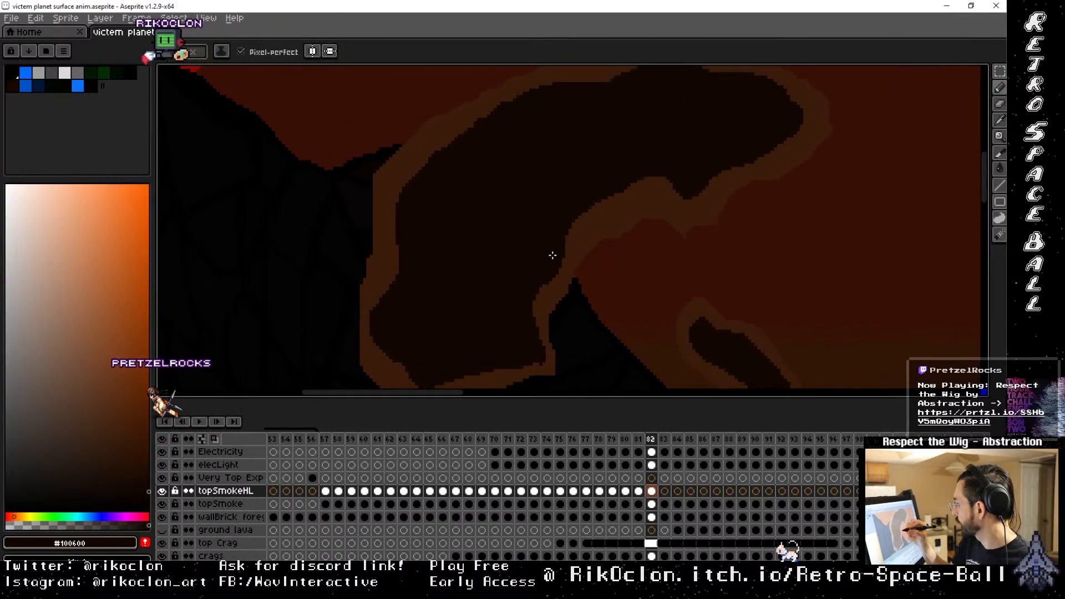
mouse_move(554, 255)
left_mouse_down()
mouse_move(593, 208)
mouse_move(690, 196)
left_mouse_up()
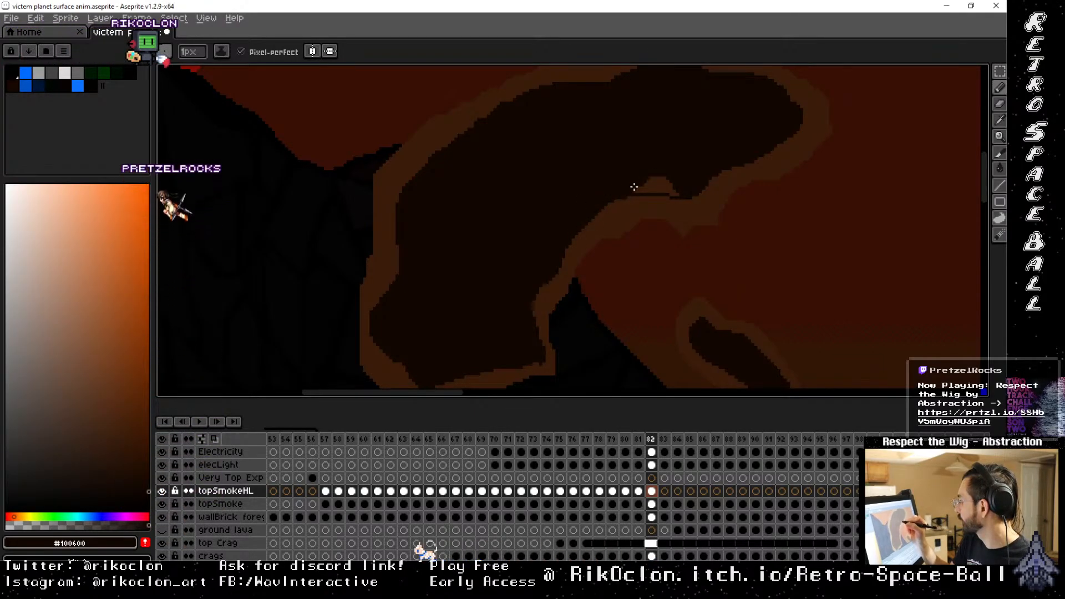
key("g")
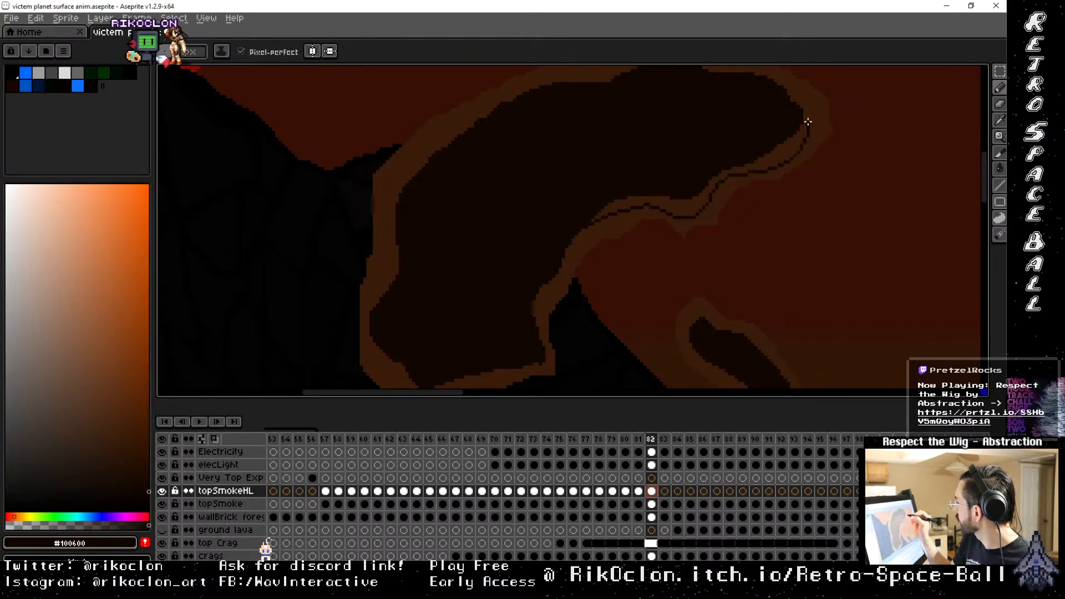
left_click(703, 220)
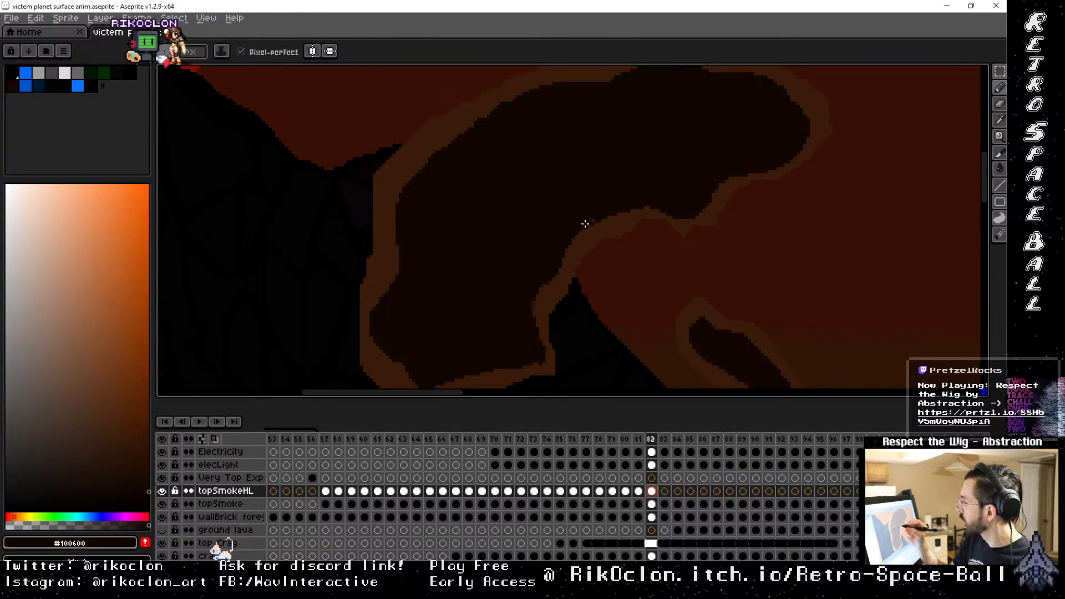
Outline the inner area of the brown smoke cloud at the canvas's left edge on frame 82 and fill it with #100600
left_click_drag(557, 202, 639, 297)
mouse_move(367, 154)
left_mouse_down()
mouse_move(657, 295)
mouse_move(737, 347)
mouse_move(803, 352)
left_mouse_up()
mouse_move(447, 279)
left_mouse_down()
mouse_move(473, 268)
mouse_move(494, 230)
mouse_move(544, 224)
mouse_move(560, 237)
mouse_move(579, 213)
mouse_move(532, 157)
mouse_move(487, 128)
mouse_move(431, 128)
left_mouse_up()
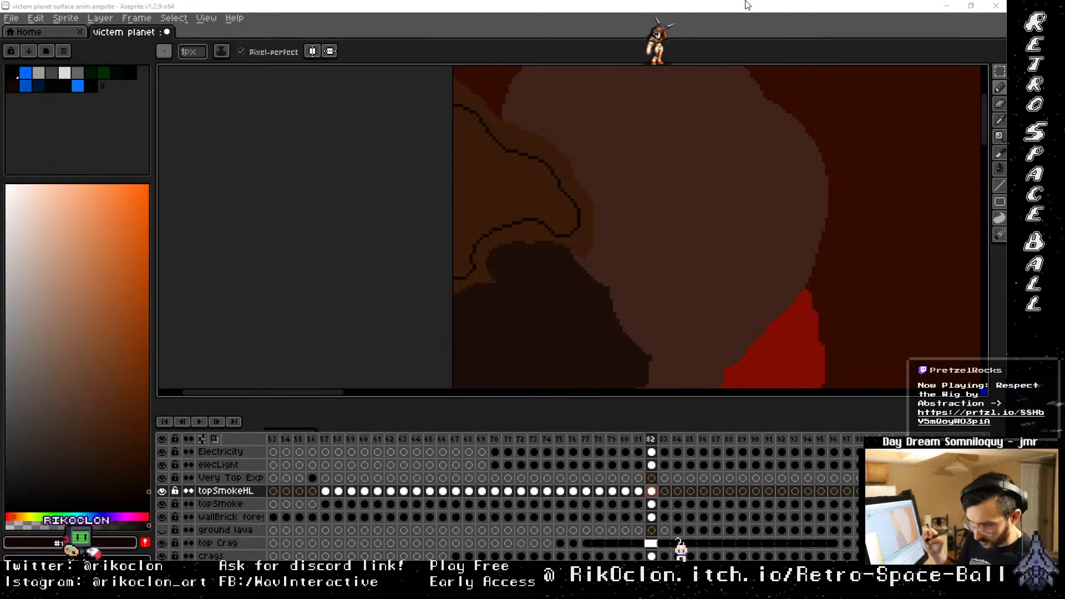
left_click(523, 188)
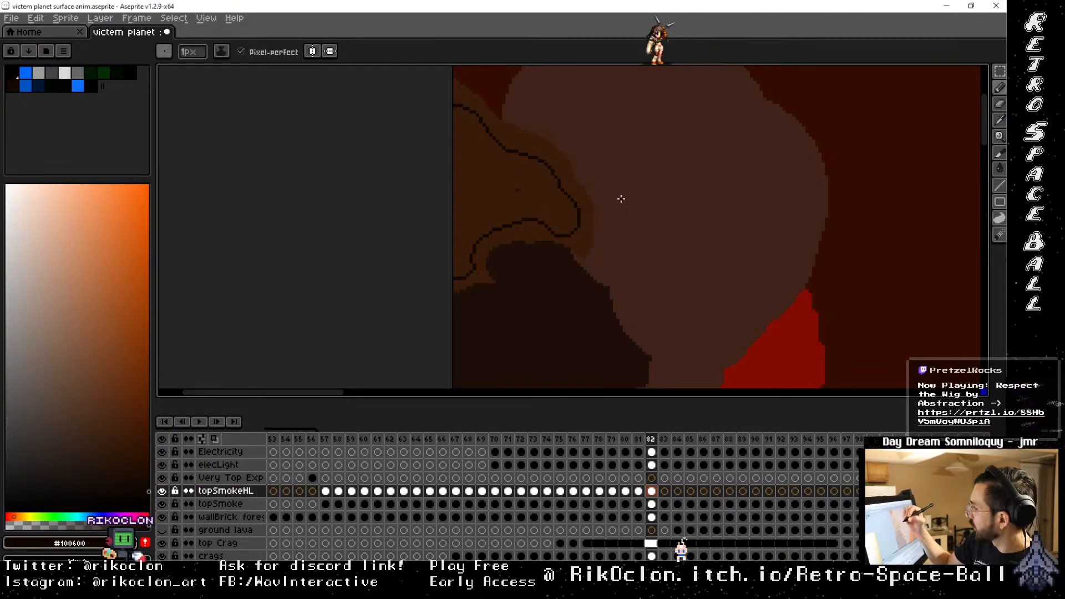
left_click(520, 198)
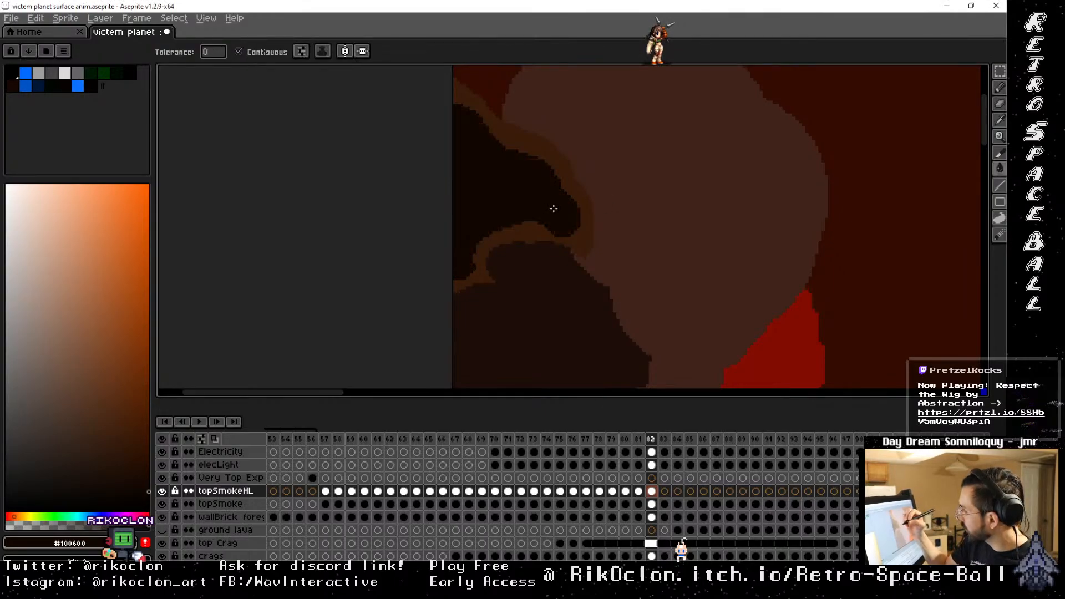
On frame 83, outline the inner area of the large curved smoke plume beside the mountain peak and fill it with #100600
left_click_drag(728, 325, 609, 255)
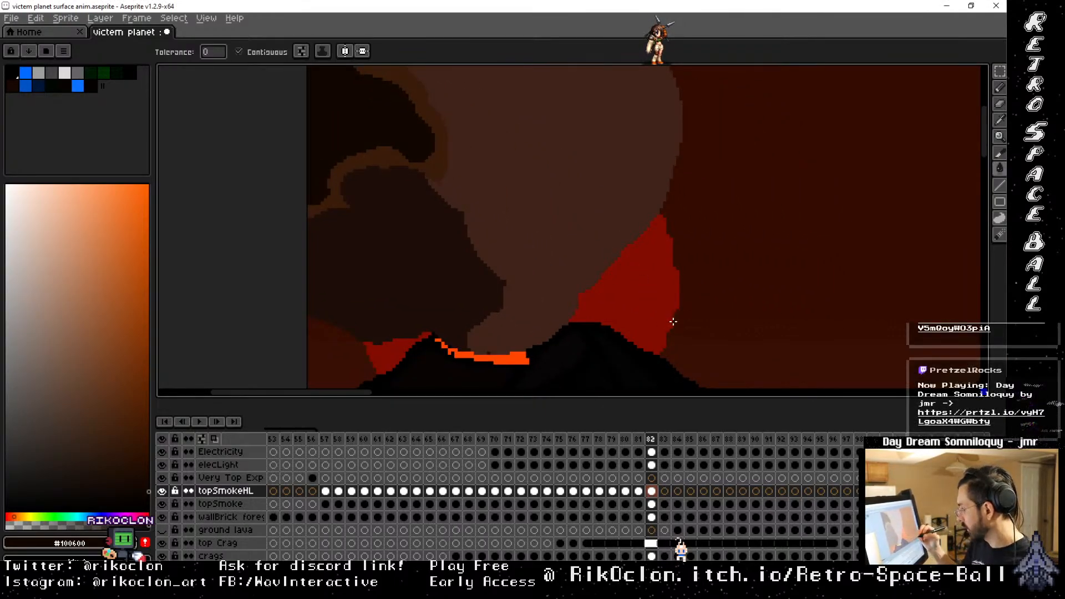
key("Right")
key("space")
left_click_drag(576, 168, 504, 376)
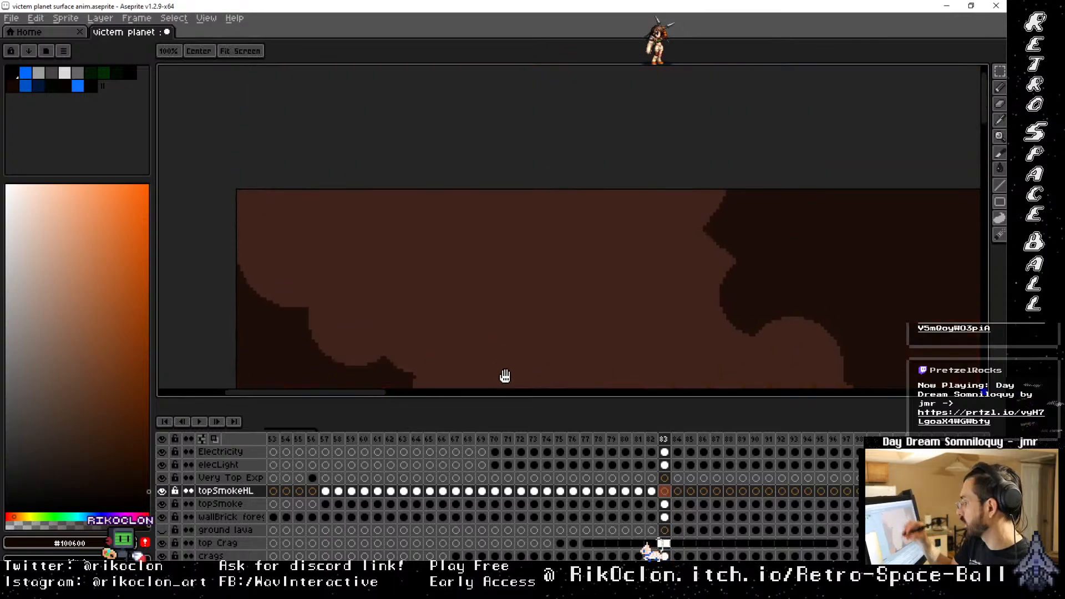
left_click_drag(692, 387, 789, 150)
left_click_drag(824, 290, 436, 143)
left_click_drag(669, 249, 544, 263)
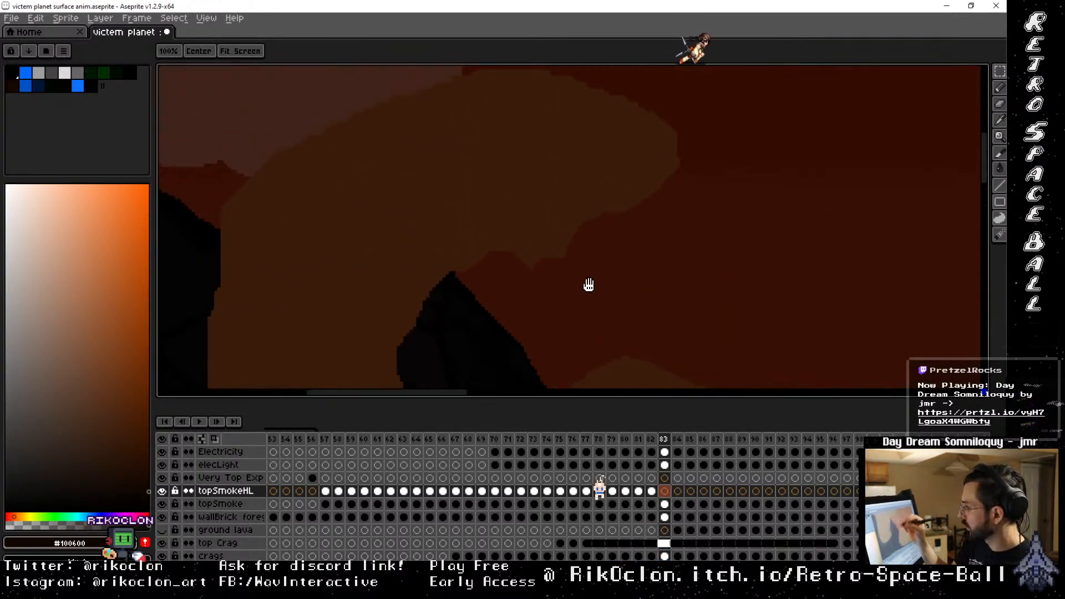
scroll(585, 286, "down", 2)
key("space")
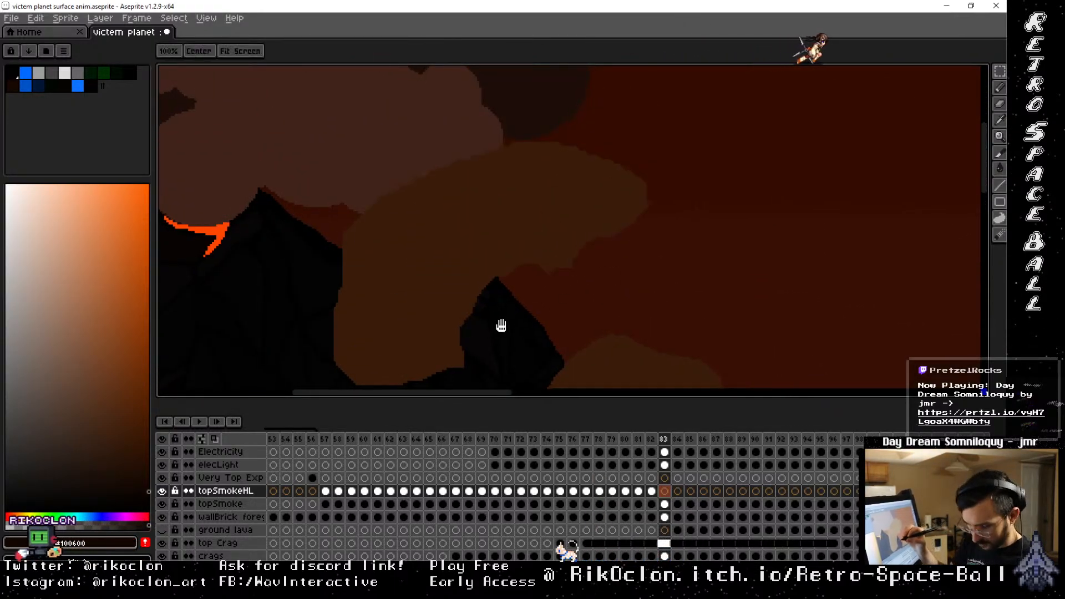
left_click_drag(500, 326, 577, 315)
mouse_move(527, 345)
left_mouse_down()
mouse_move(538, 271)
mouse_move(592, 234)
mouse_move(641, 245)
mouse_move(656, 217)
mouse_move(707, 192)
mouse_move(682, 166)
mouse_move(626, 148)
mouse_move(558, 159)
mouse_move(495, 186)
mouse_move(441, 216)
mouse_move(437, 341)
left_mouse_up()
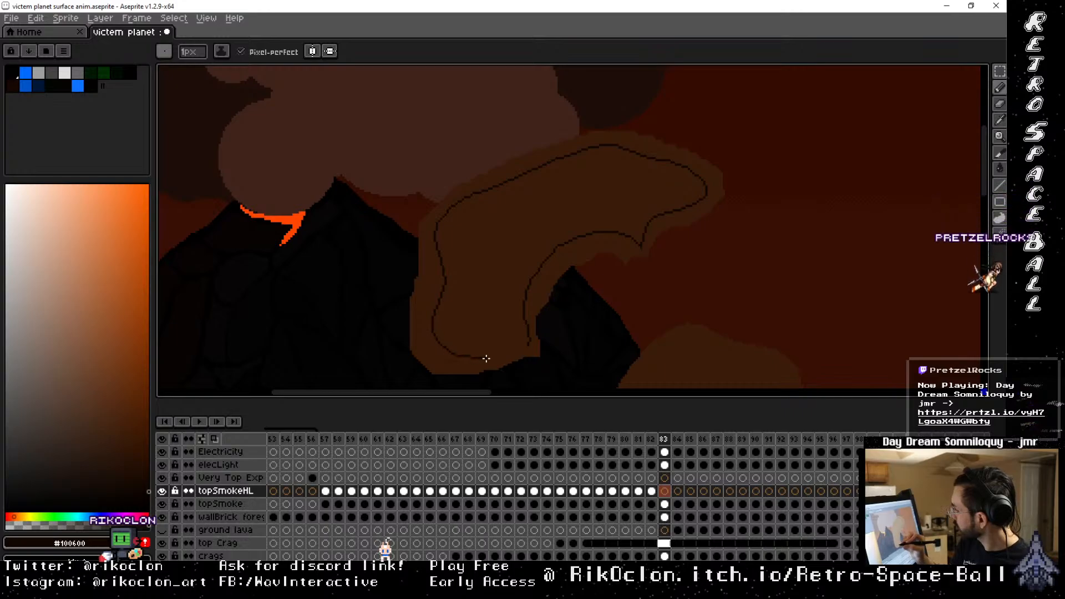
key("g")
left_click(504, 266)
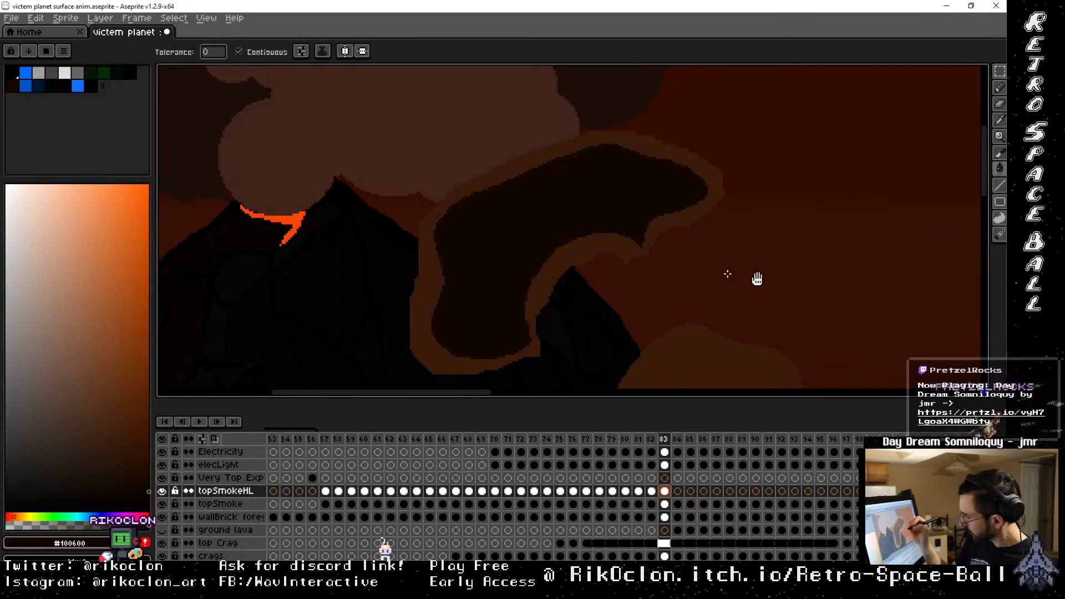
Outline the inner area of the small smoke puff above the purple tower on frame 83 and fill it with #100600
left_click_drag(826, 308, 604, 195)
key("b")
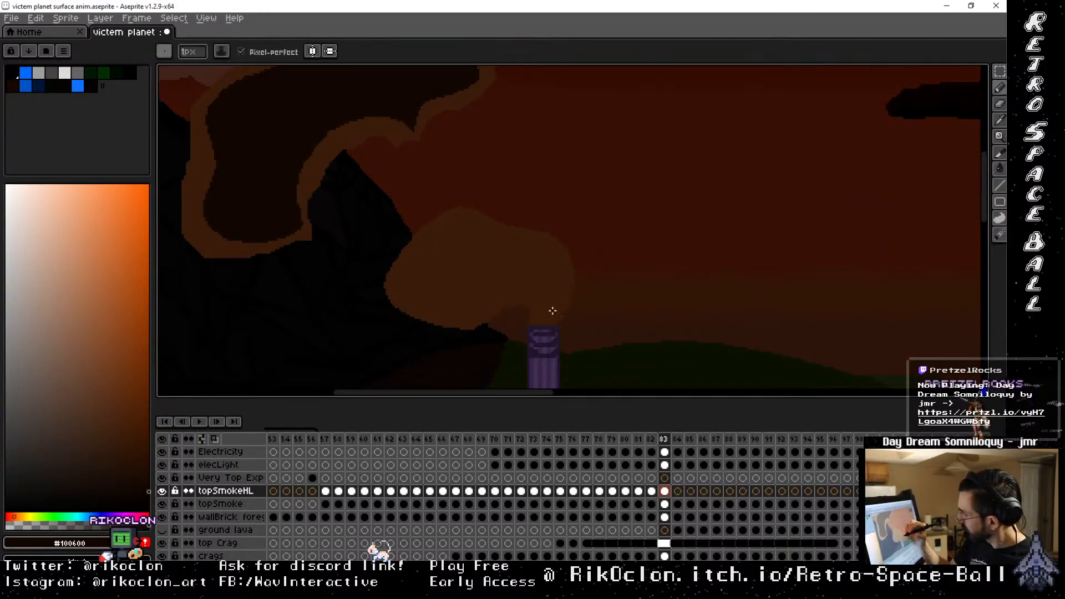
mouse_move(563, 295)
left_mouse_down()
mouse_move(532, 245)
mouse_move(424, 240)
mouse_move(424, 311)
mouse_move(531, 297)
mouse_move(536, 322)
mouse_move(559, 318)
left_mouse_up()
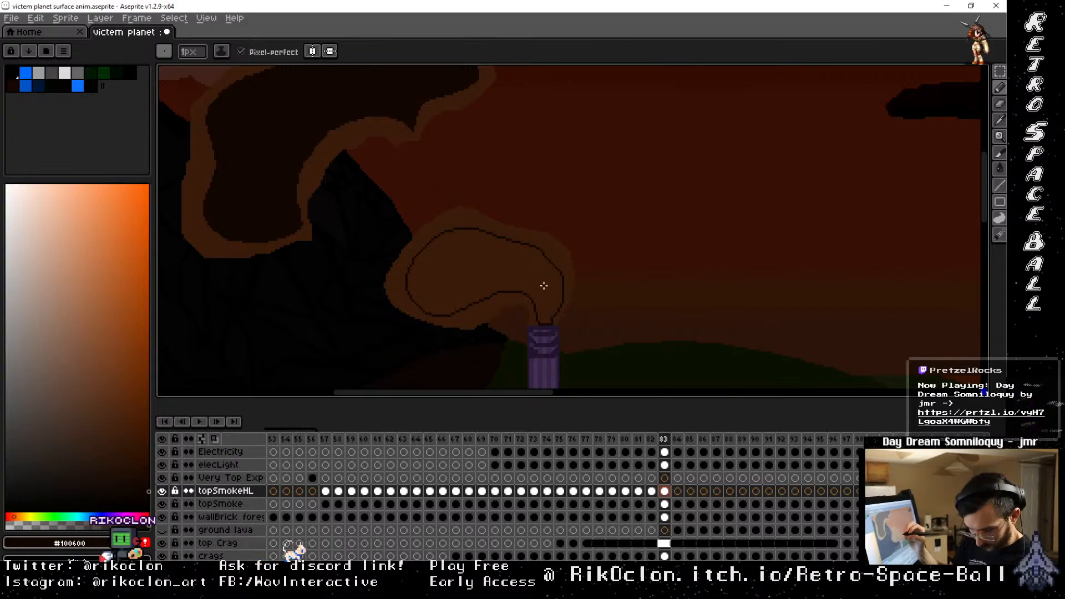
key("g")
left_click(561, 272)
On frame 84, draw inner outlines in the smoke cloud beside the purple tower and in the small puff on the tower's top
key("Right")
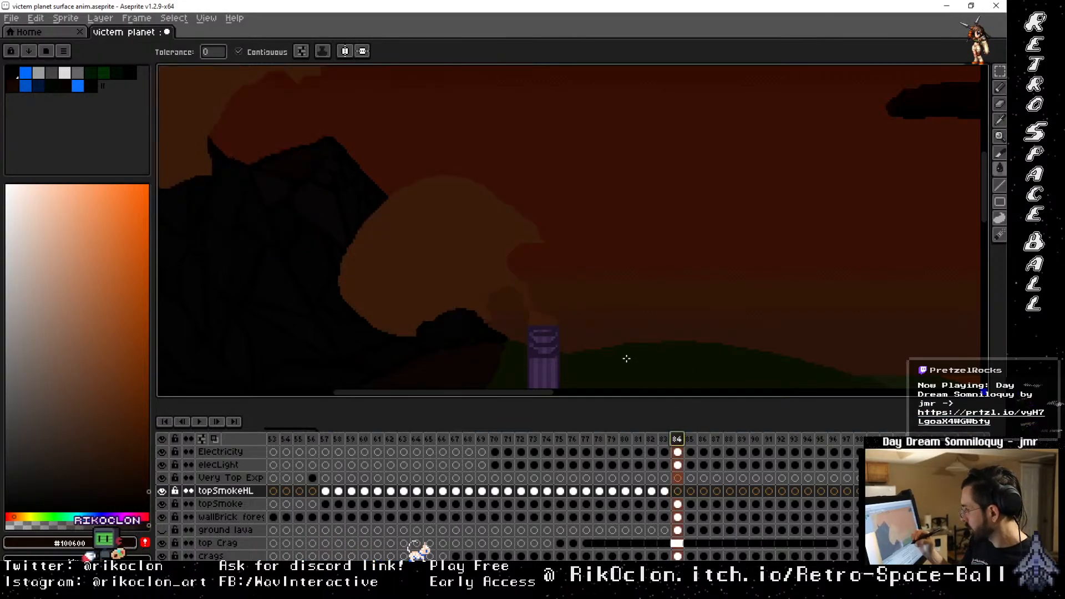
key("b")
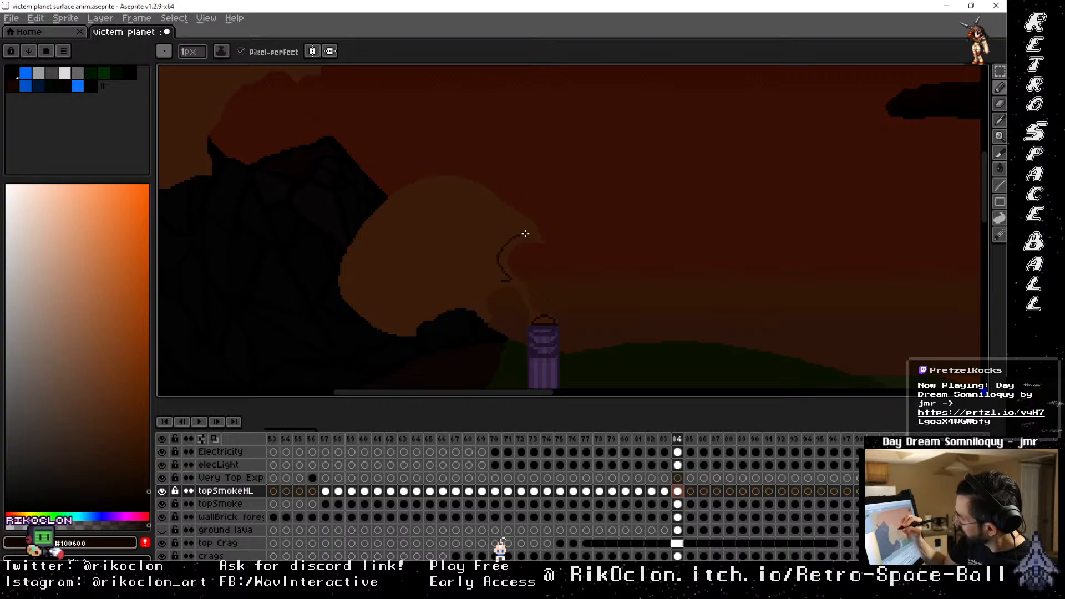
mouse_move(524, 223)
left_mouse_down()
mouse_move(455, 194)
mouse_move(417, 201)
mouse_move(356, 271)
mouse_move(370, 305)
left_mouse_up()
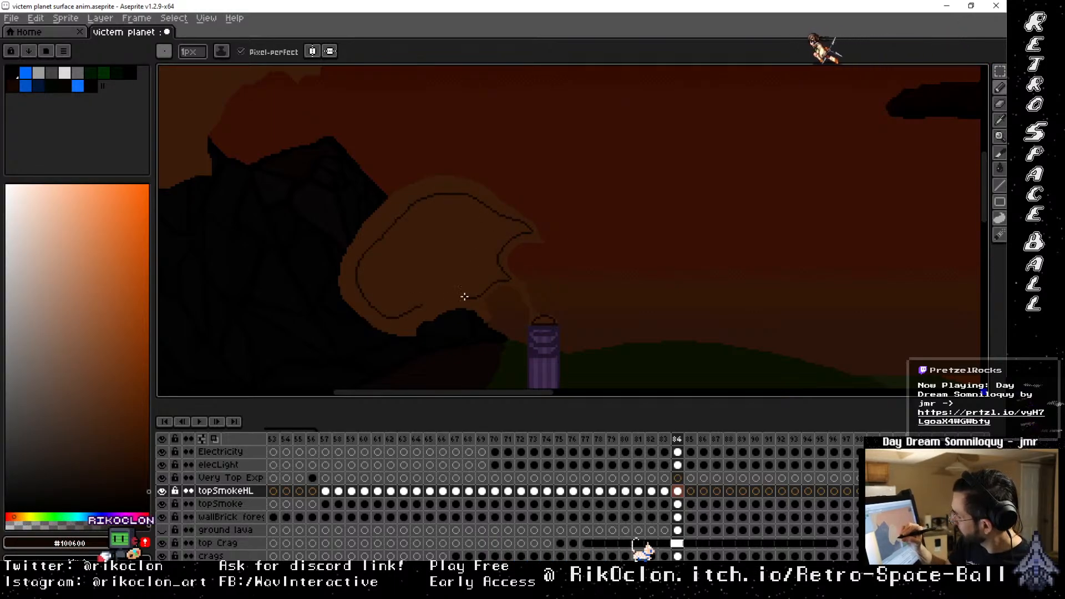
Outline the inner area of the large curved smoke plume on frame 84 and fill it with #100600
left_click_drag(414, 221, 604, 327)
left_click_drag(491, 240, 577, 312)
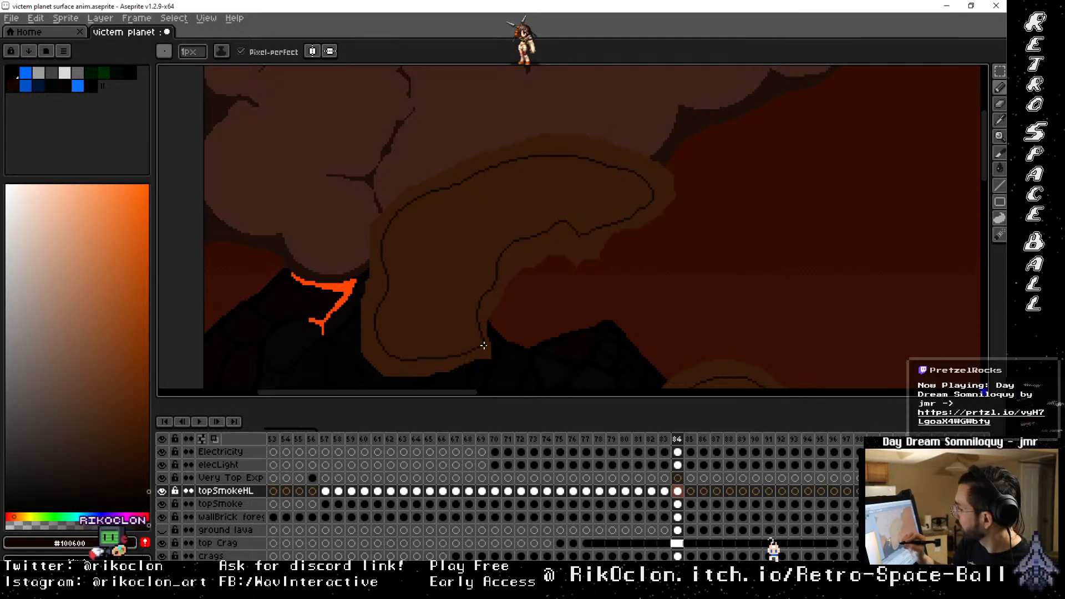
key("g")
left_click(447, 247)
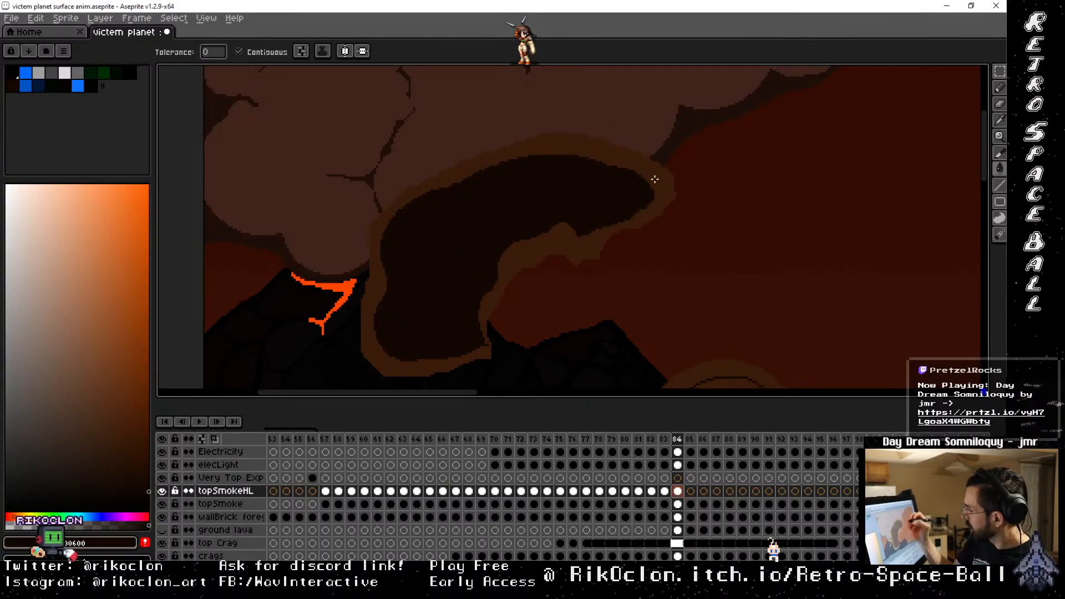
Fill the outlined smoke cloud beside the tower and the small puff on the tower's top with #100600 on frame 84
left_click_drag(662, 144, 601, 185)
left_click_drag(665, 336, 591, 125)
left_click(610, 271)
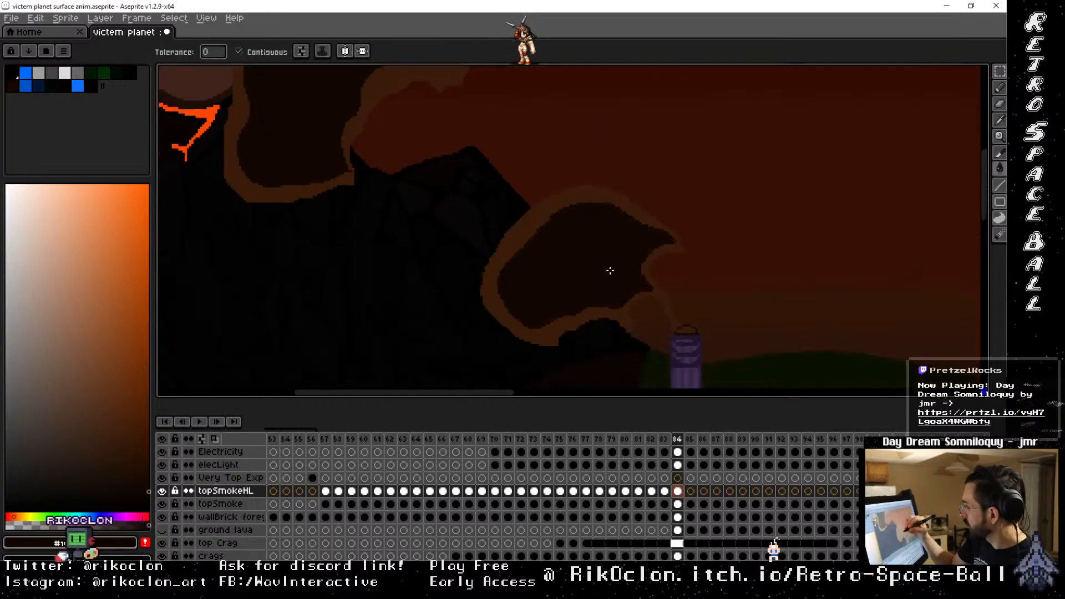
key("space")
left_click_drag(637, 209, 666, 342)
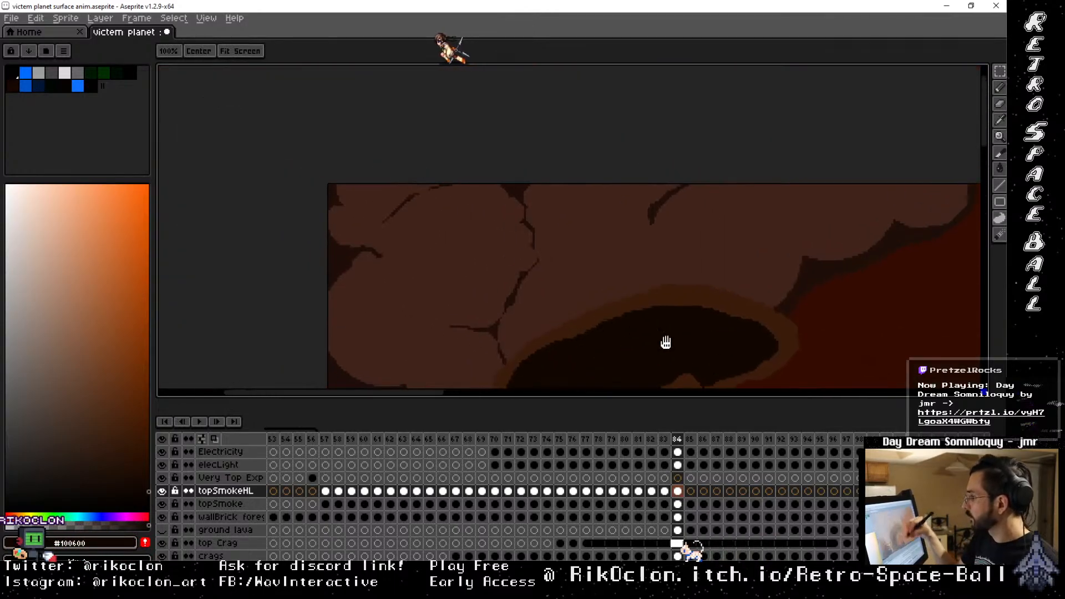
left_click_drag(628, 269, 556, 104)
left_click_drag(766, 257, 659, 168)
left_click_drag(766, 281, 699, 198)
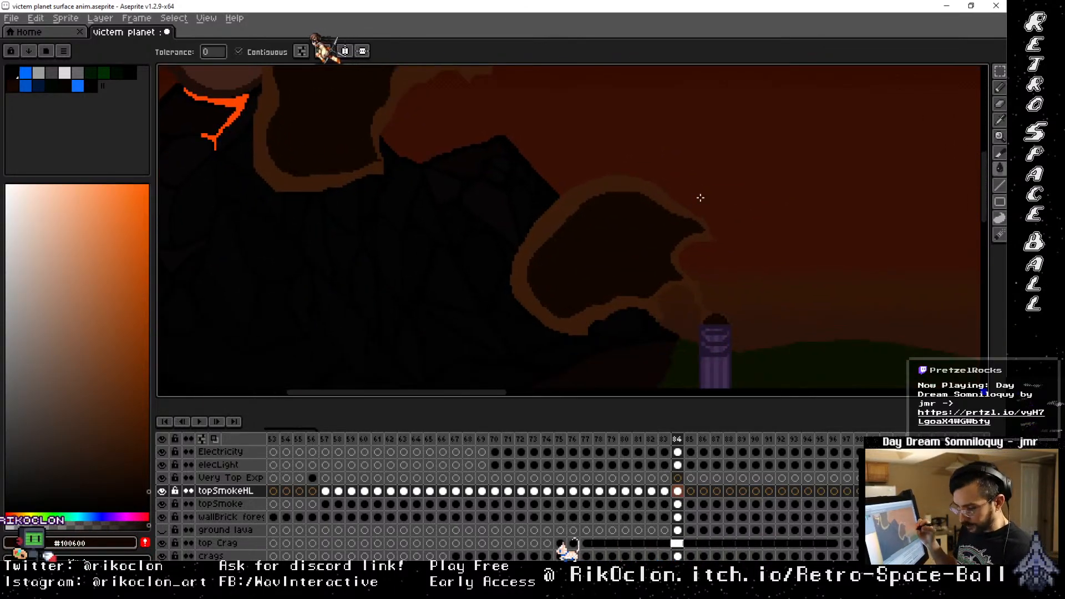
On frame 85, outline the small tower-top wisp and the round smoke cloud on the mountain slope, and fill the cloud with #100600
key("Right")
key("b")
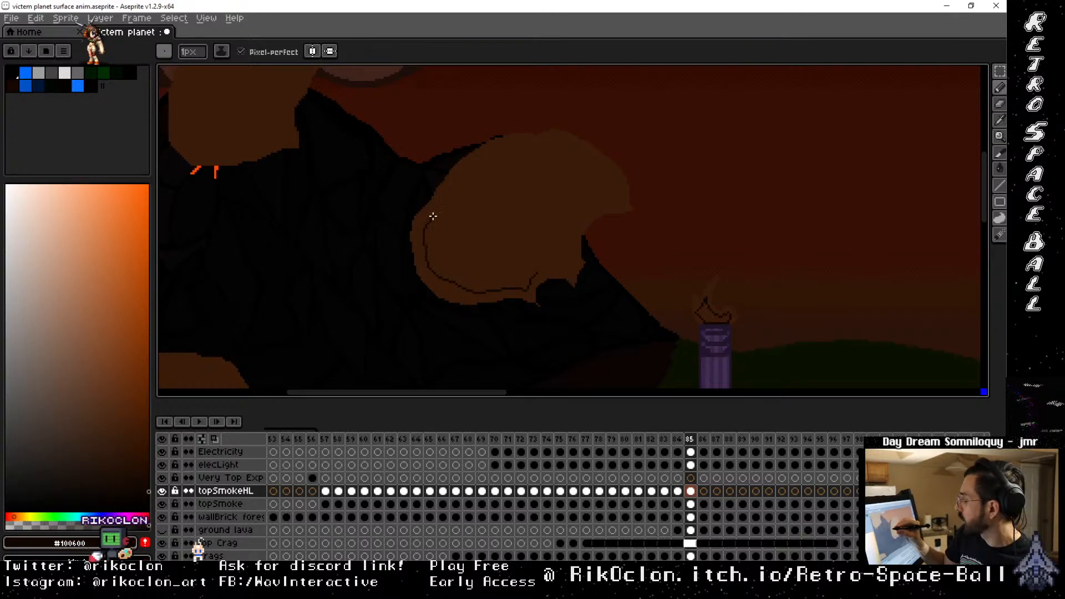
mouse_move(433, 217)
left_mouse_down()
mouse_move(447, 185)
mouse_move(488, 152)
mouse_move(566, 137)
left_mouse_up()
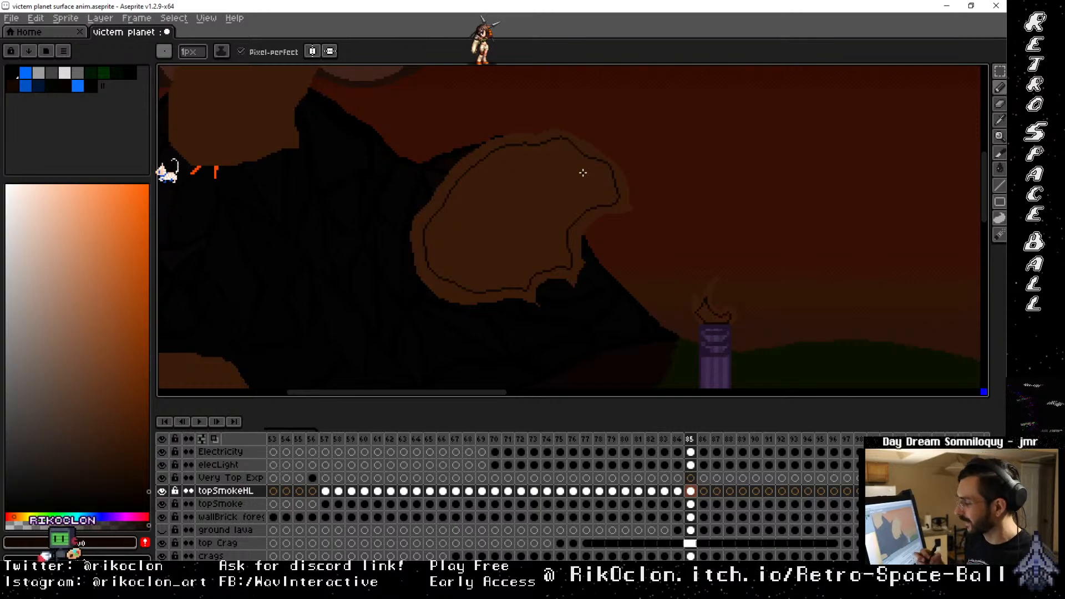
key("g")
left_click(546, 214)
Outline the inner area of the large curved smoke plume above the mountain on frame 85 and fill it with #100600
mouse_move(400, 193)
left_mouse_down()
mouse_move(503, 348)
mouse_move(557, 336)
left_mouse_up()
key("b")
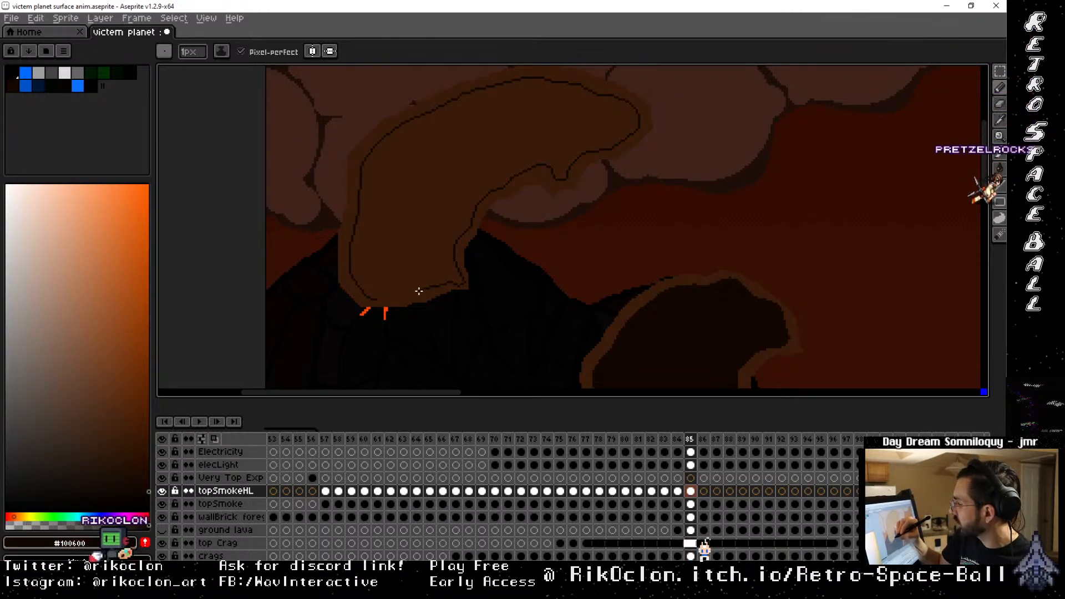
key("g")
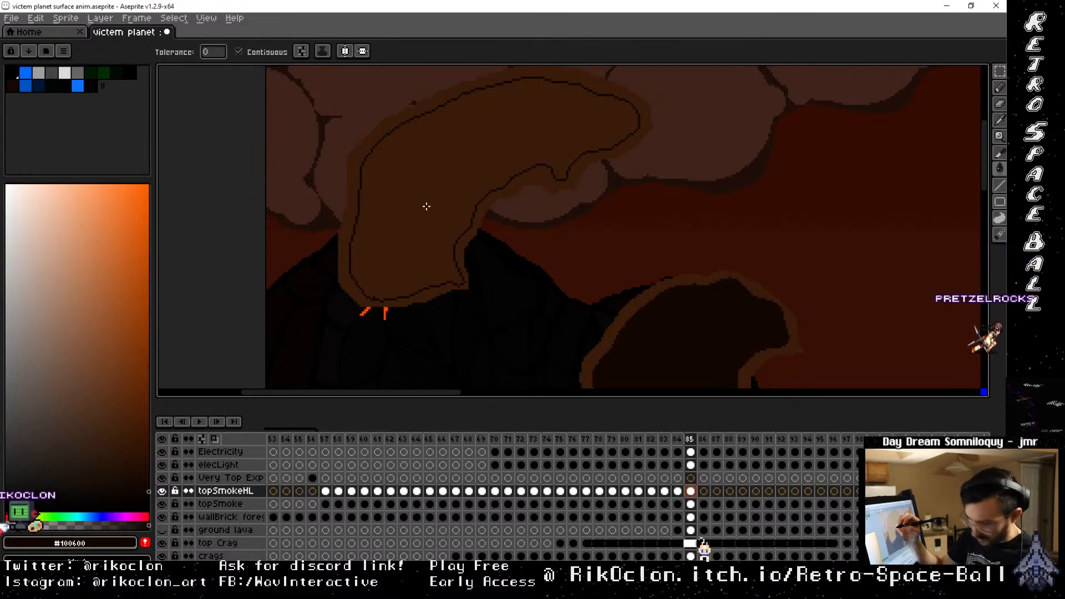
left_click(427, 206)
Fill the outlined smoke wisp on top of the purple tower with #100600 on frame 85
key("space")
left_click_drag(694, 180, 623, 175)
left_click_drag(795, 236, 580, 113)
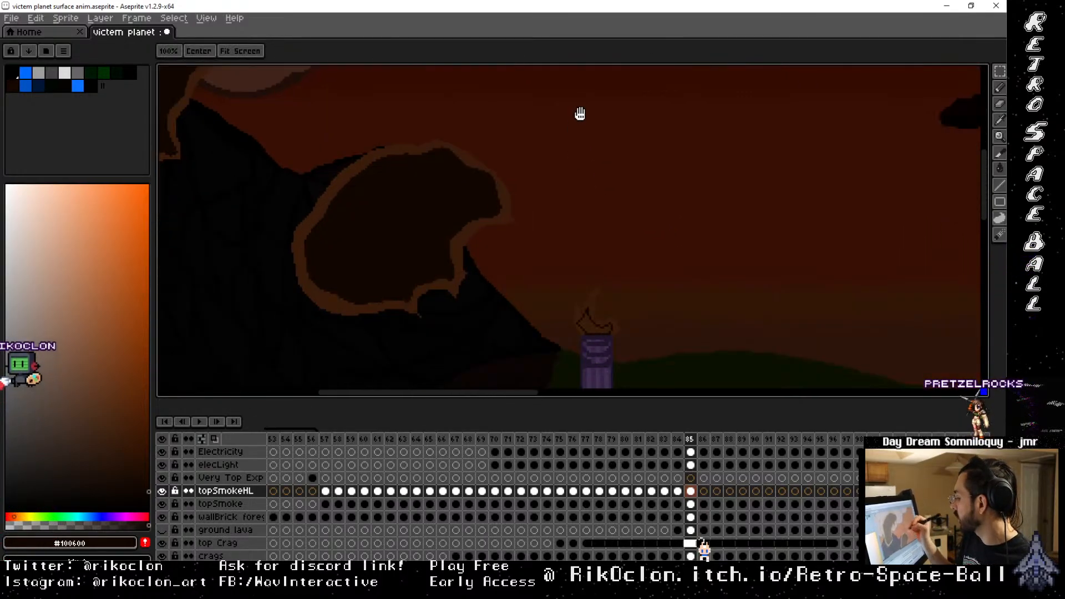
left_click_drag(767, 297, 625, 185)
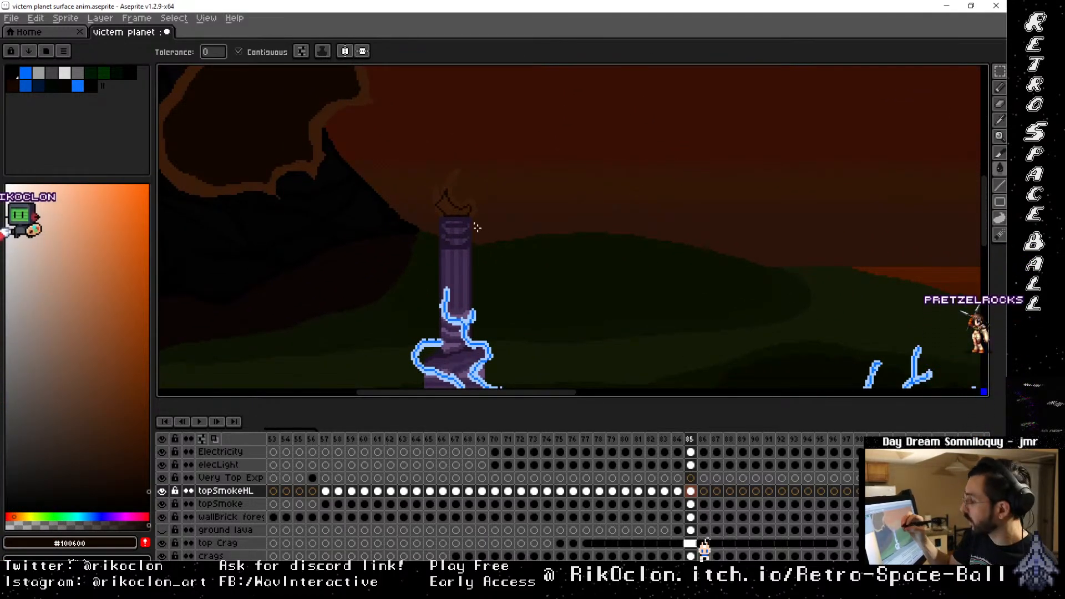
left_click(447, 207)
On frame 86, outline the inner area of the thin smoke wisp above the purple tower and fill it with #100600
key("space")
left_click_drag(580, 265, 571, 287)
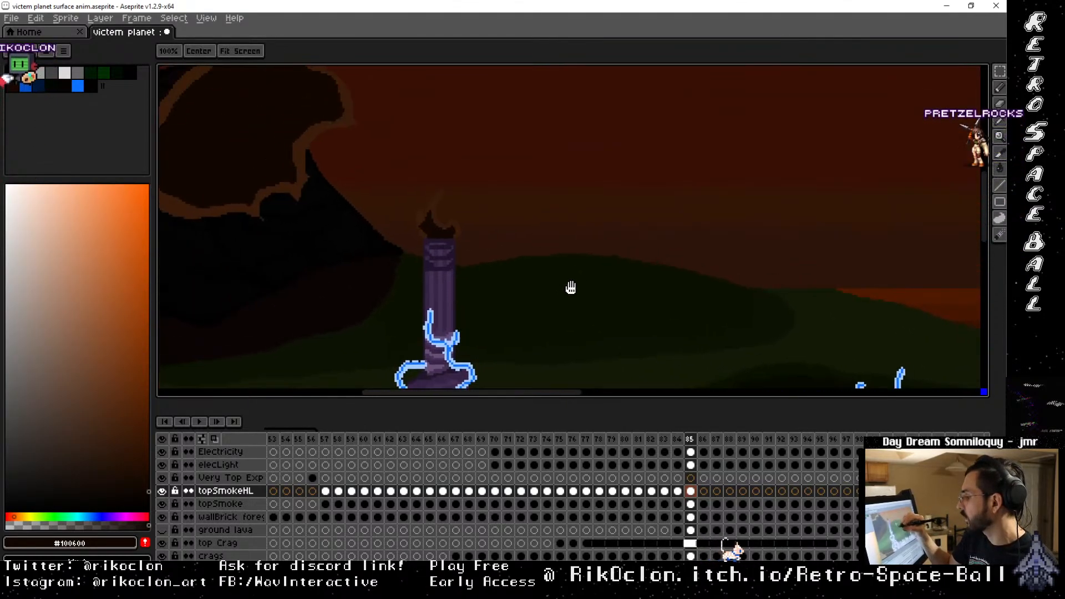
left_click_drag(522, 202, 614, 281)
scroll(615, 282, "down", 2)
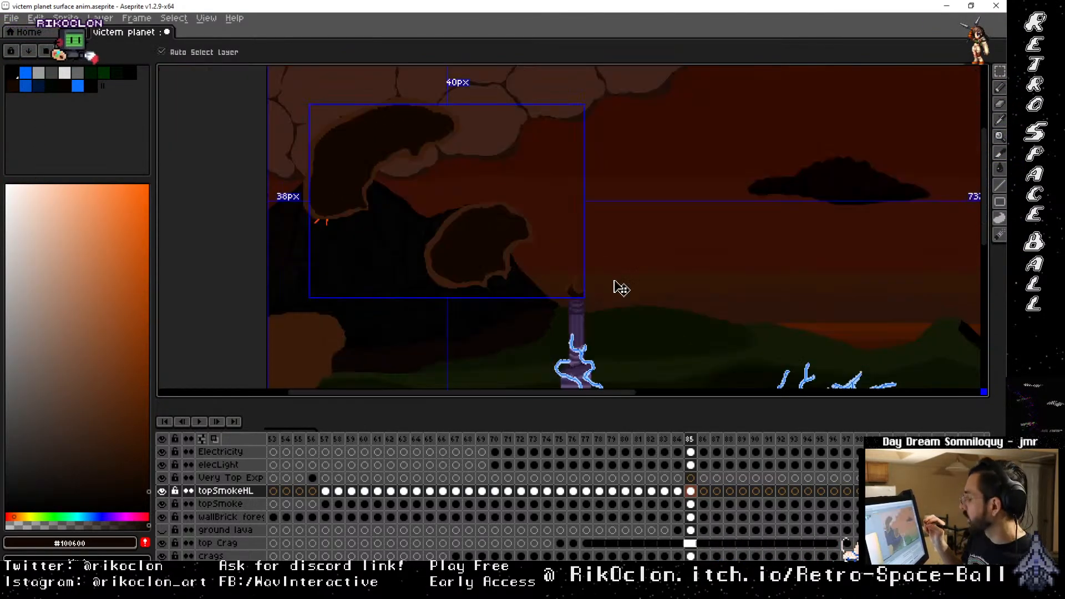
left_click(703, 439)
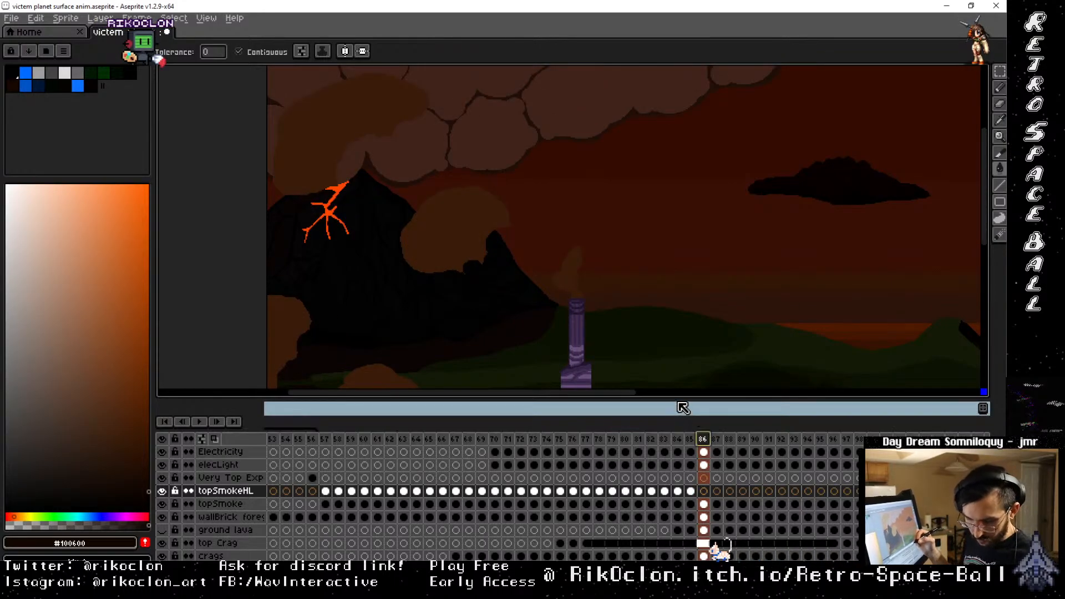
key("b")
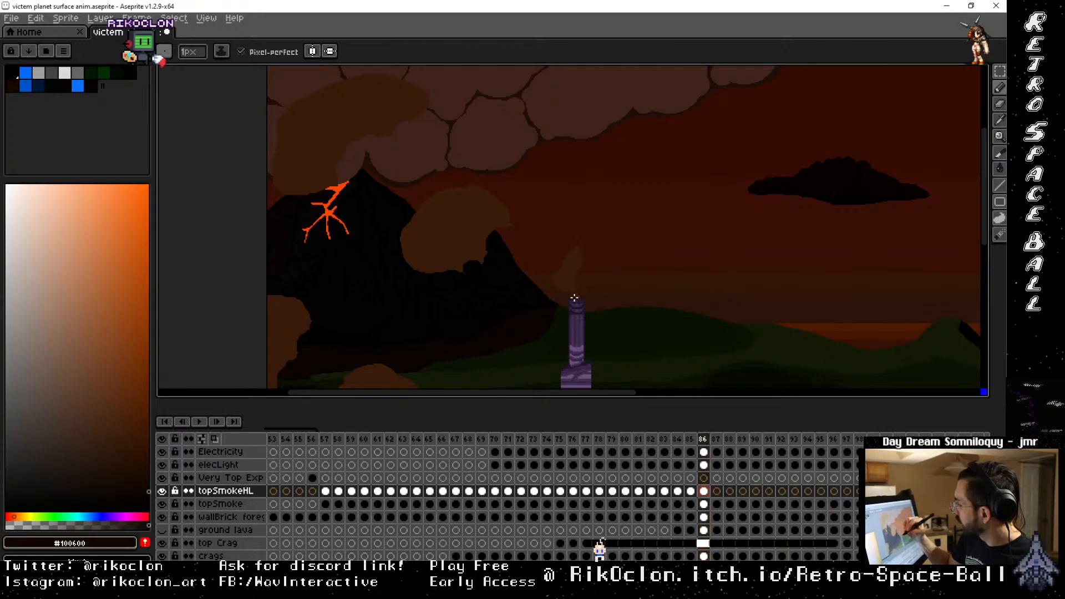
scroll(583, 294, "up", 2)
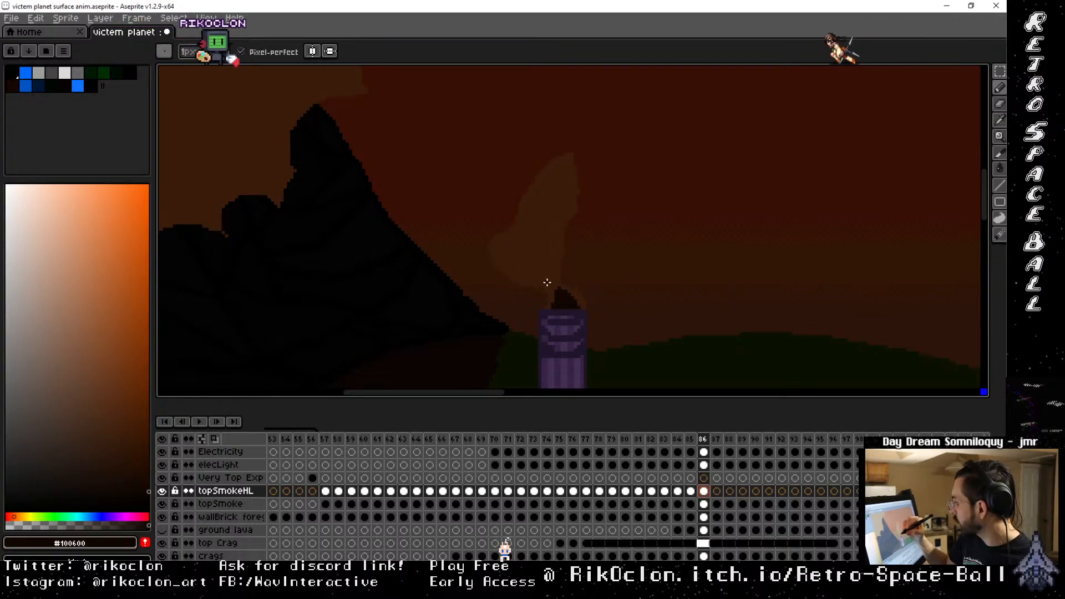
mouse_move(547, 282)
left_mouse_down()
mouse_move(499, 255)
mouse_move(563, 164)
mouse_move(569, 188)
mouse_move(551, 269)
left_mouse_up()
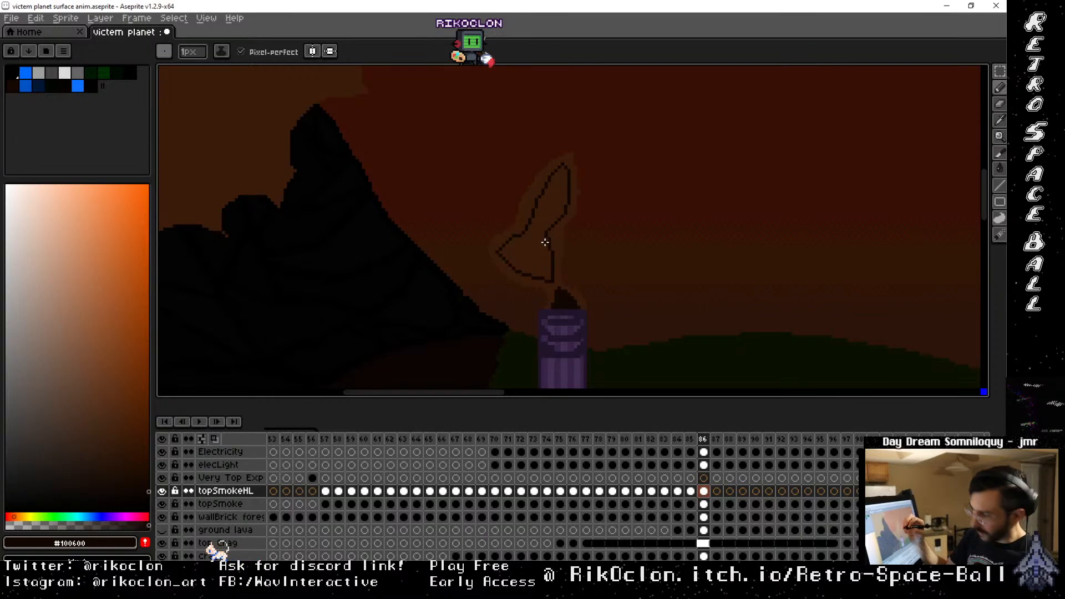
key("g")
left_click(541, 244)
Outline the inner area of the round smoke cloud on the mountain slope on frame 86 and fill it with #100600
key("space")
mouse_move(343, 156)
left_mouse_down()
mouse_move(481, 244)
mouse_move(585, 251)
left_mouse_up()
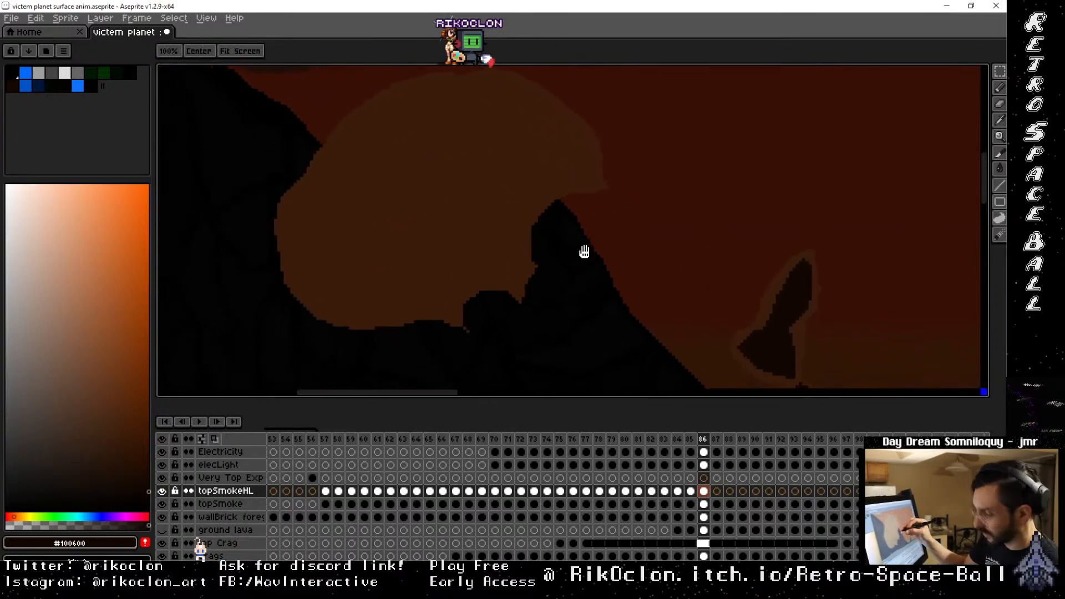
key("b")
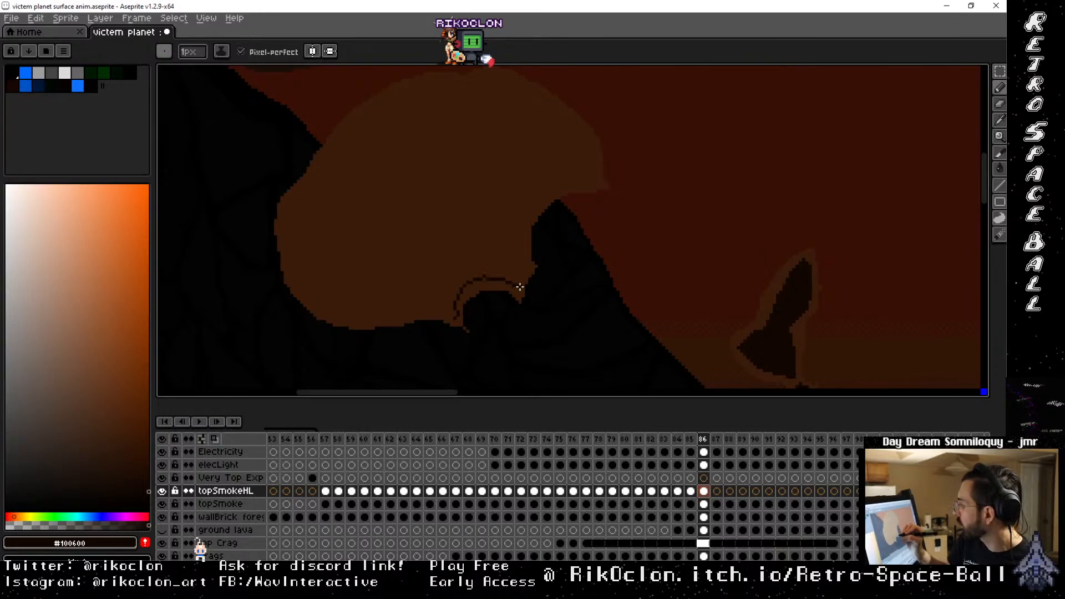
key("ctrl+z")
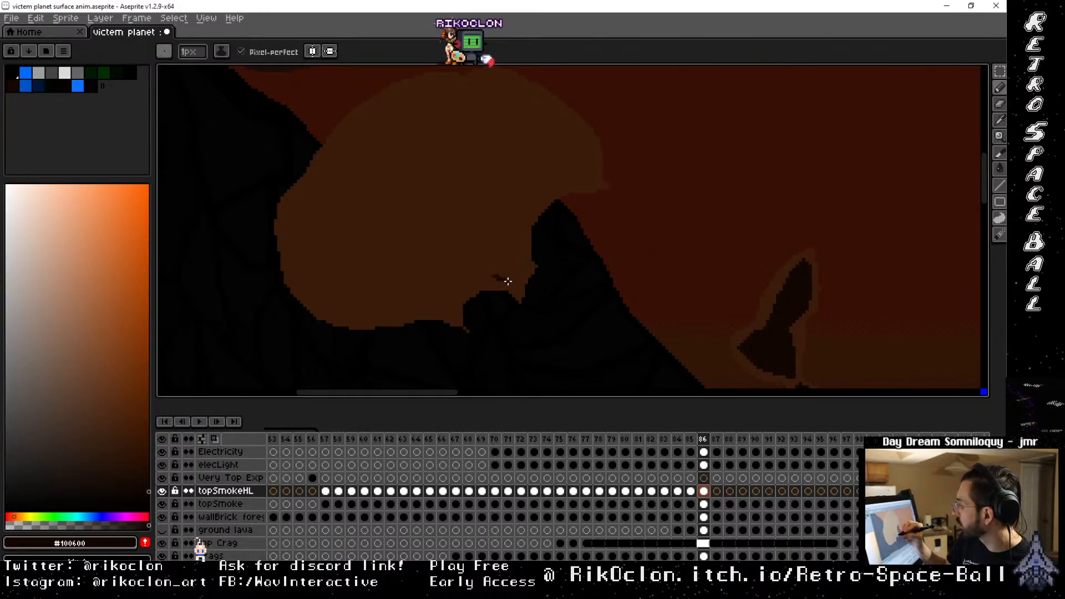
mouse_move(523, 270)
left_mouse_down()
mouse_move(527, 207)
mouse_move(576, 174)
mouse_move(594, 176)
mouse_move(588, 162)
mouse_move(535, 102)
mouse_move(476, 84)
mouse_move(435, 85)
mouse_move(381, 110)
mouse_move(315, 193)
mouse_move(295, 250)
mouse_move(328, 299)
mouse_move(443, 308)
left_mouse_up()
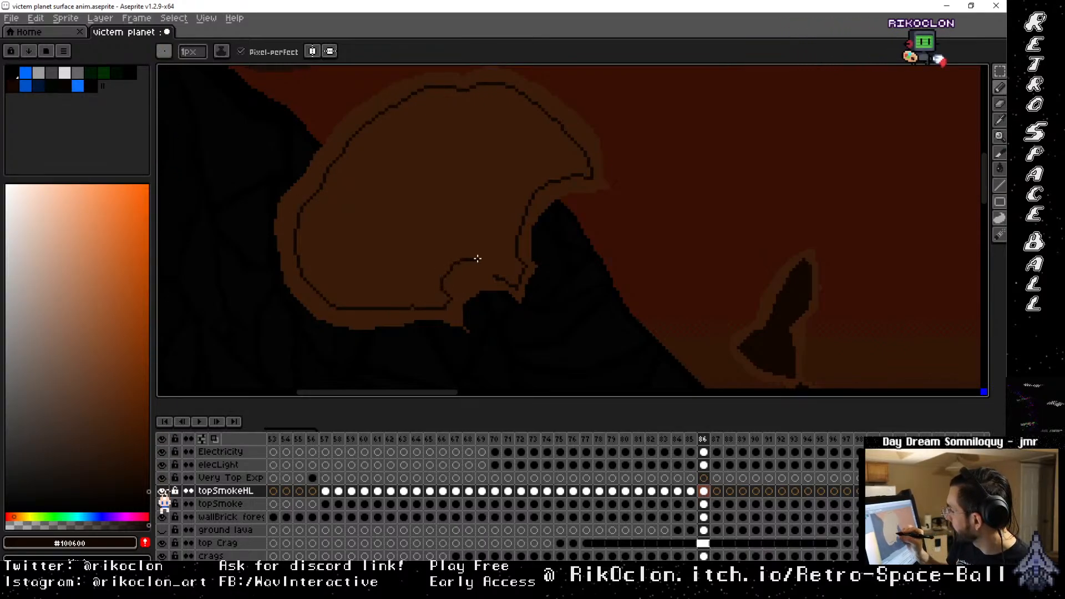
key("g")
left_click(485, 220)
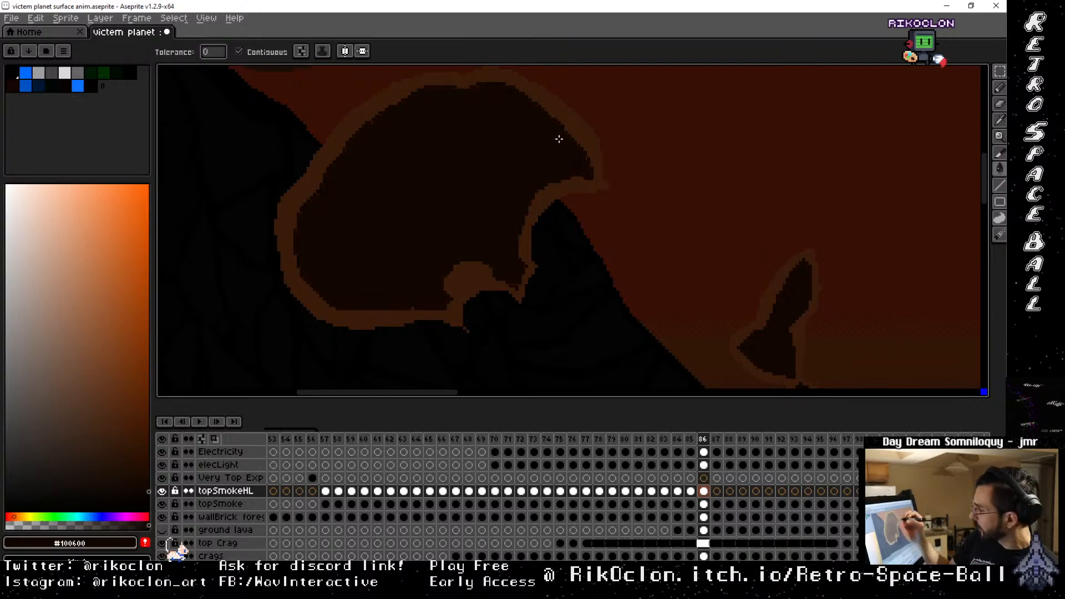
key("b")
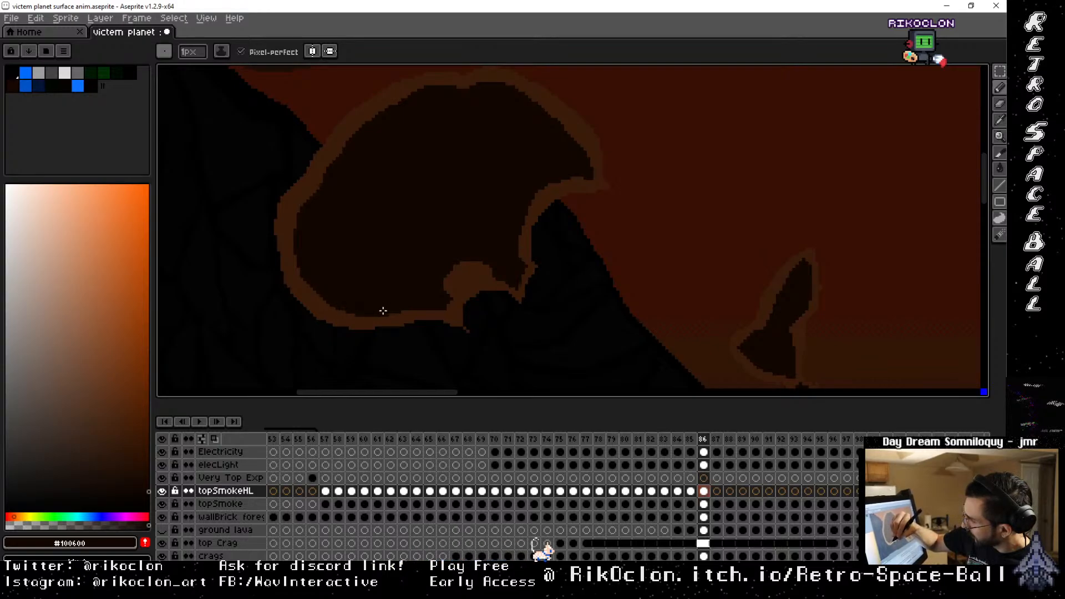
left_click_drag(373, 181, 407, 302)
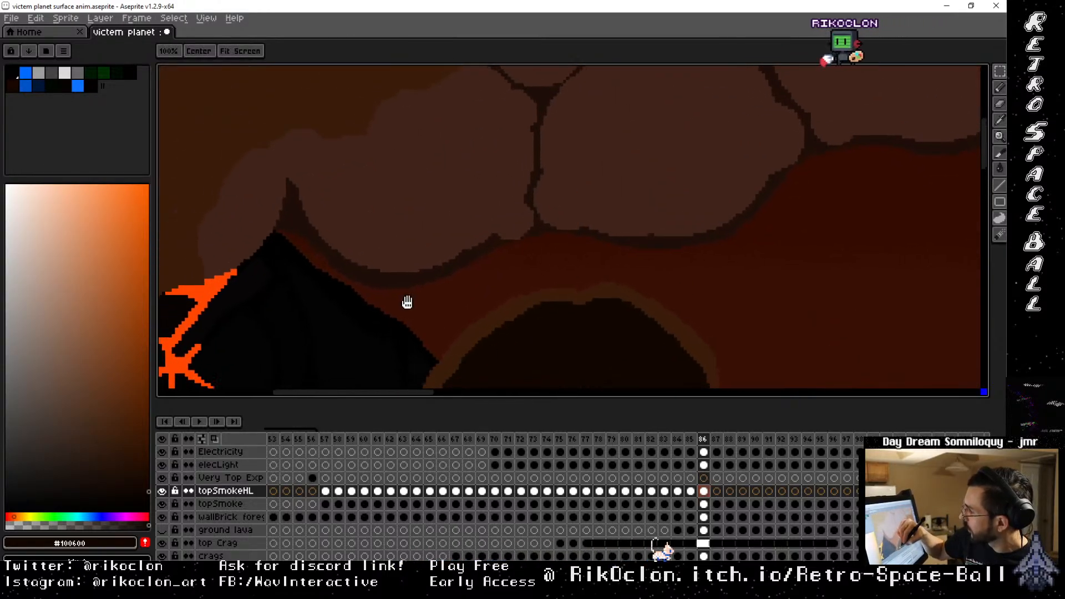
Outline the inner area of the large curved smoke plume above the mountain on frame 86 and fill it with #100600
left_click_drag(319, 237, 573, 327)
scroll(542, 278, "down", 1)
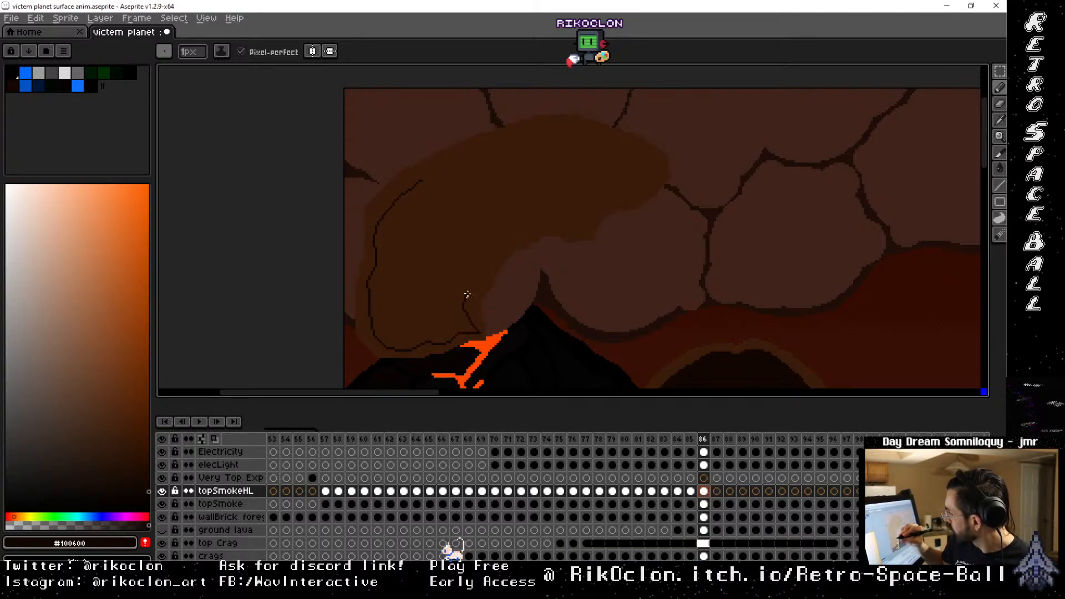
mouse_move(567, 227)
left_mouse_down()
mouse_move(646, 187)
mouse_move(654, 174)
mouse_move(641, 148)
mouse_move(566, 132)
mouse_move(429, 188)
left_mouse_up()
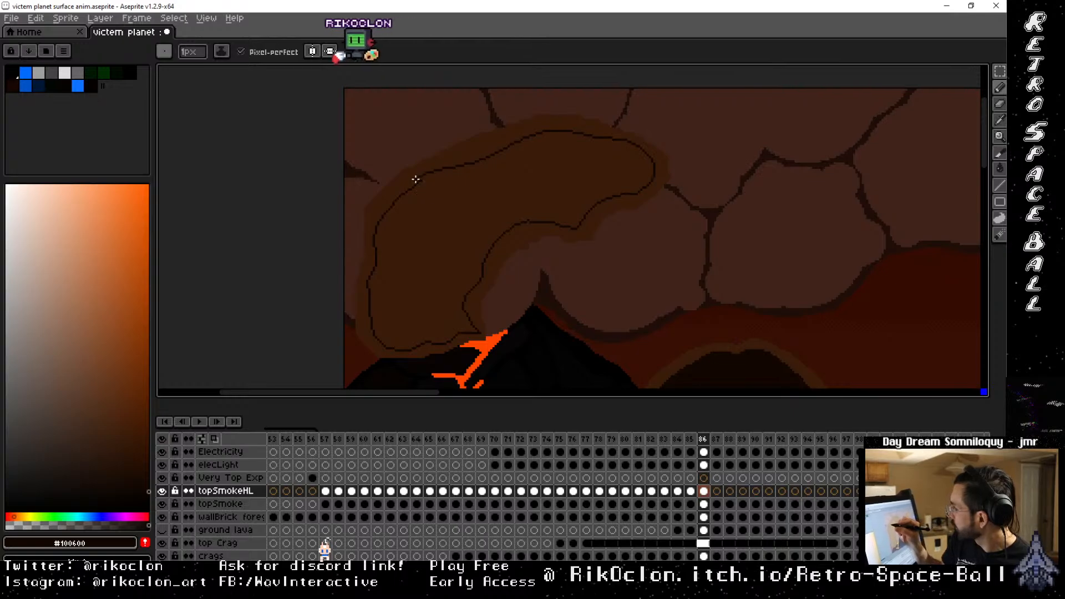
key("g")
left_click(500, 204)
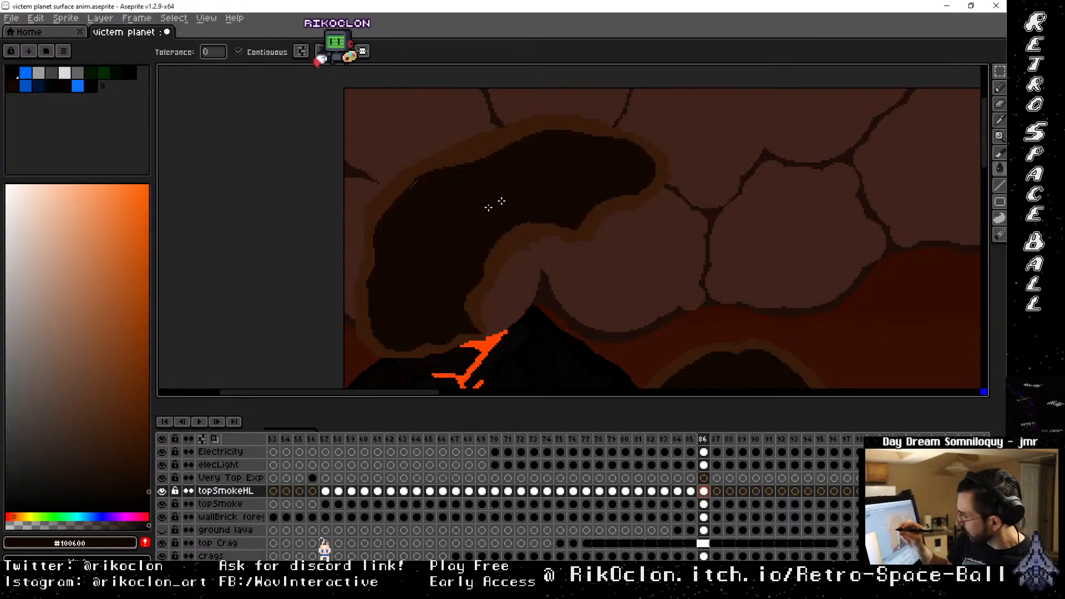
On frame 87, outline the inner area of the smoke wisp drifting from the purple tower and fill it with #100600
key("space")
left_click_drag(691, 227, 584, 189)
mouse_move(668, 280)
left_mouse_down()
mouse_move(644, 331)
mouse_move(660, 235)
mouse_move(661, 331)
left_mouse_up()
key("b")
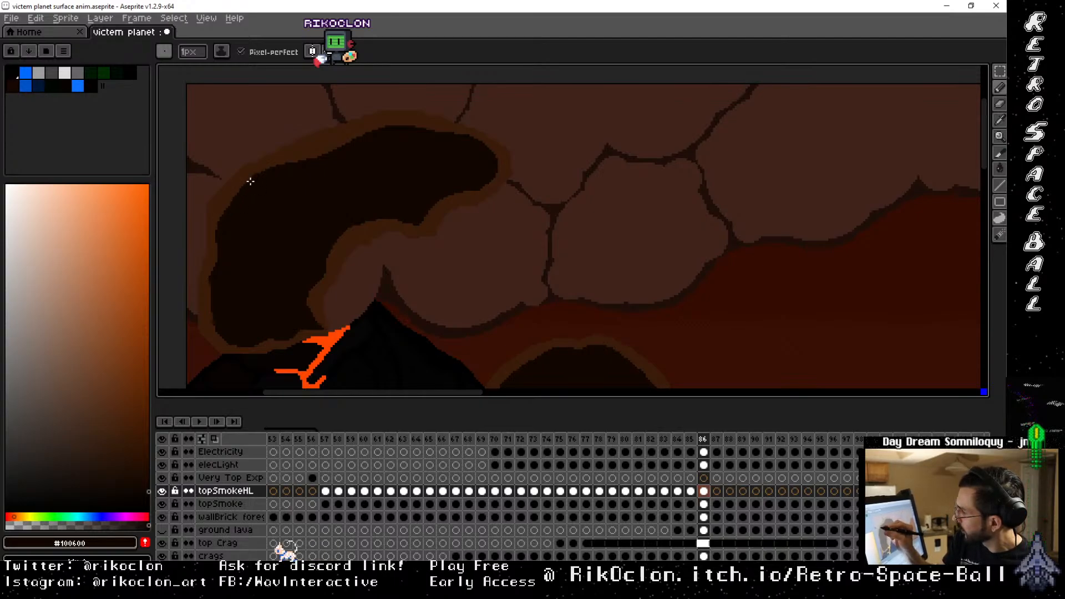
mouse_move(704, 335)
left_mouse_down()
mouse_move(681, 238)
mouse_move(687, 186)
mouse_move(709, 242)
mouse_move(701, 319)
left_mouse_up()
left_click(717, 439)
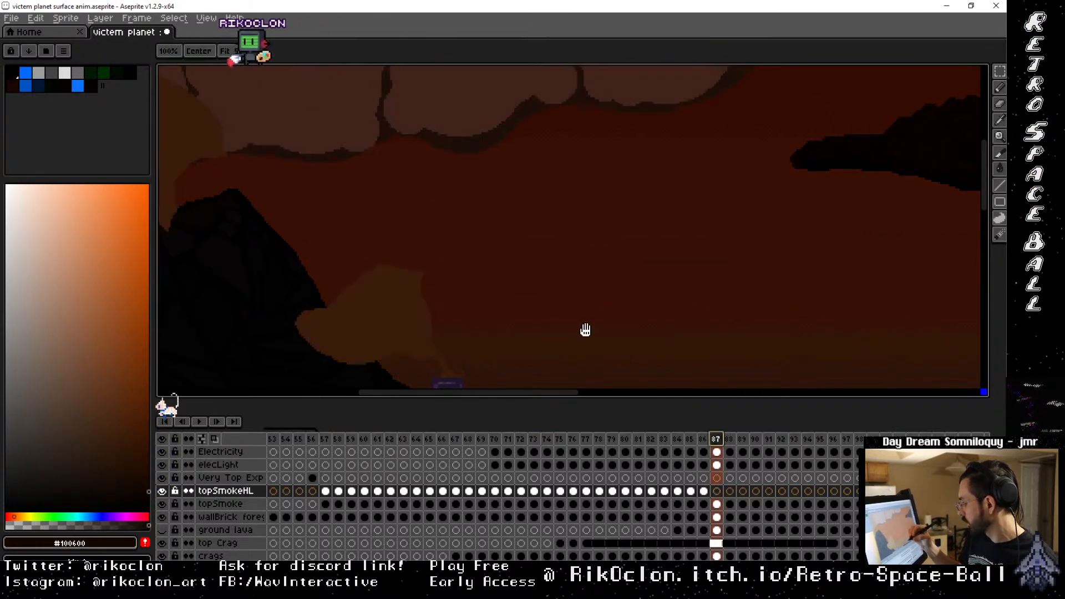
left_click_drag(585, 330, 527, 205)
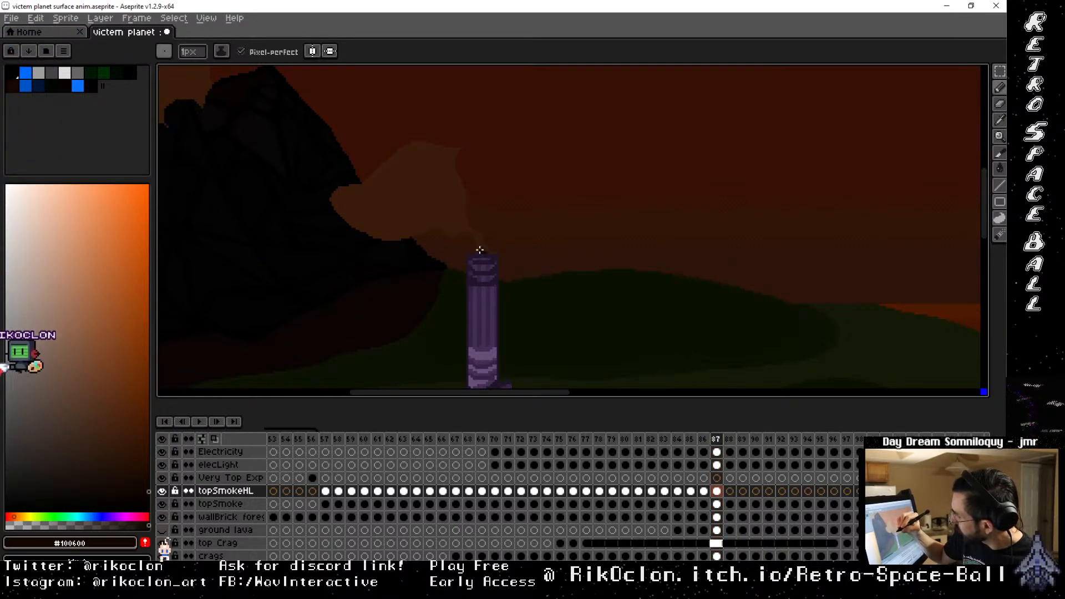
mouse_move(464, 226)
left_mouse_down()
mouse_move(380, 226)
mouse_move(346, 204)
mouse_move(422, 159)
mouse_move(453, 172)
mouse_move(464, 223)
left_mouse_up()
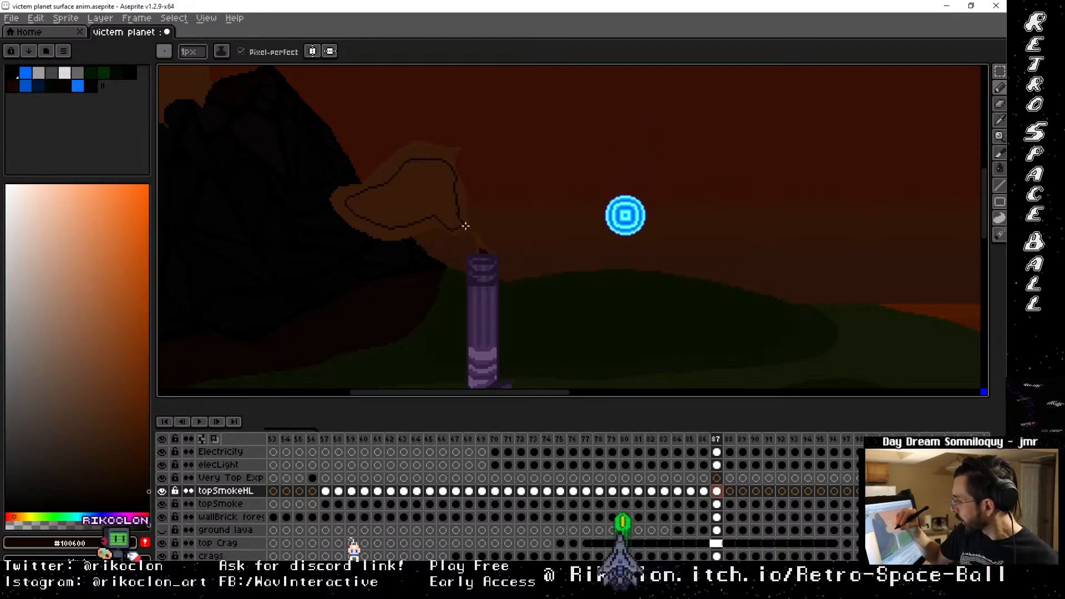
key("g")
left_click(428, 194)
Outline the inner area of the round smoke cloud on the mountain ridge on frame 87 and fill it with #100600
key("space")
left_click_drag(326, 133, 404, 209)
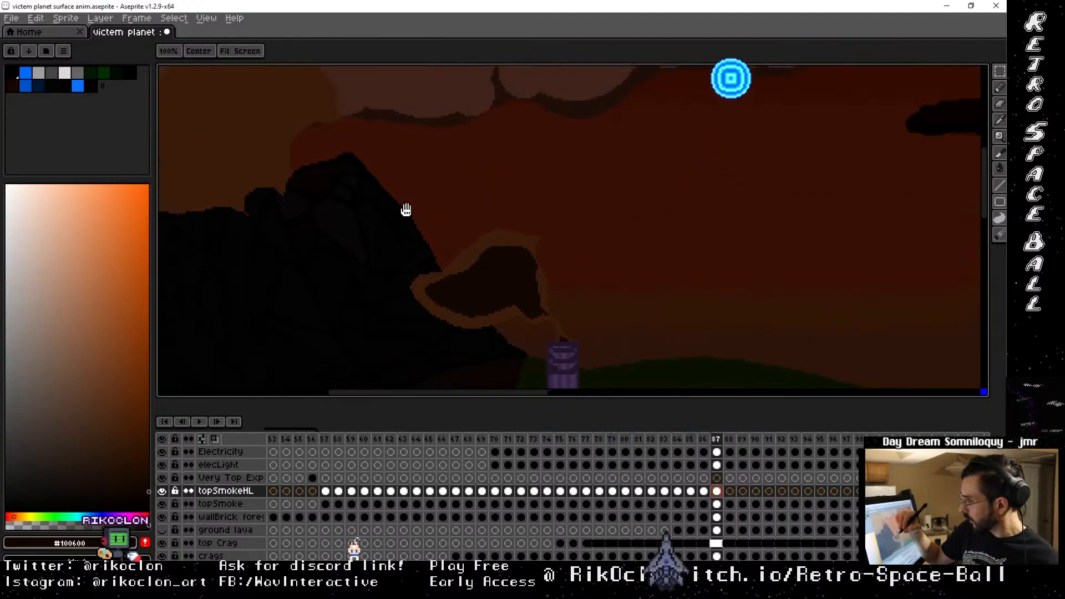
mouse_move(339, 158)
left_mouse_down()
mouse_move(402, 212)
mouse_move(479, 240)
mouse_move(428, 207)
mouse_move(468, 178)
mouse_move(435, 138)
mouse_move(377, 134)
mouse_move(309, 183)
mouse_move(293, 259)
left_mouse_up()
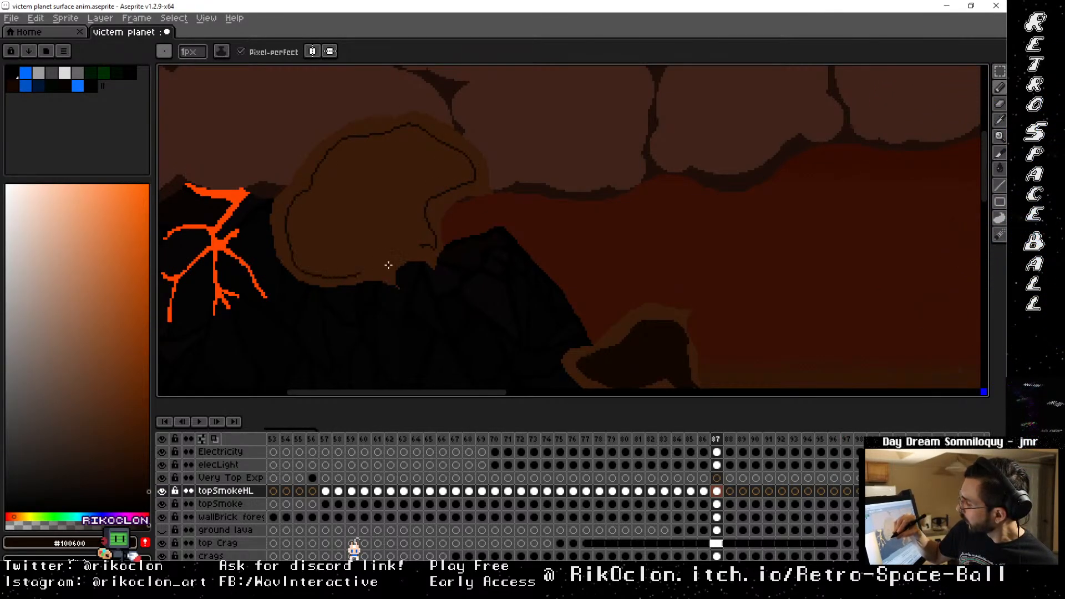
mouse_move(413, 247)
left_mouse_down()
mouse_move(386, 274)
mouse_move(354, 272)
left_mouse_up()
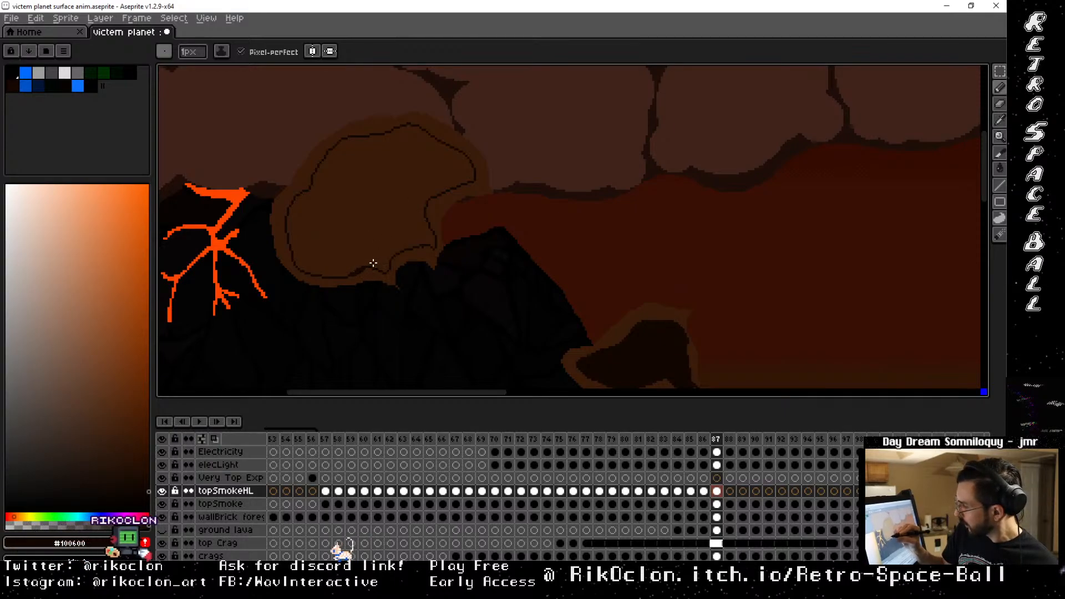
key("g")
left_click(405, 193)
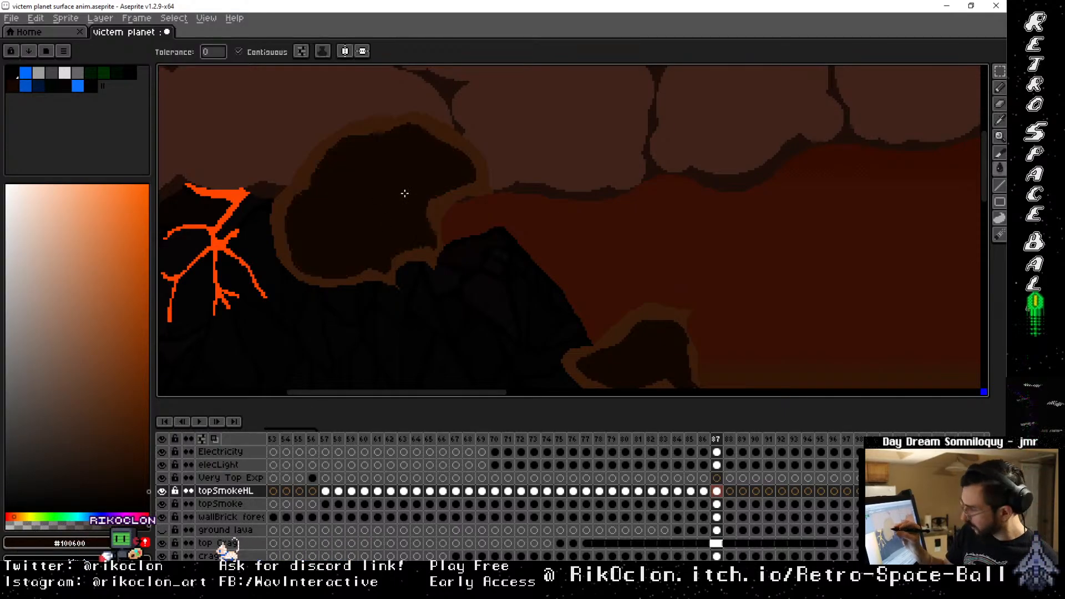
Draw a scalloped inner edge along the smoke in the canvas's upper-left corner on frame 87 and fill the enclosed area with #100600
key("b")
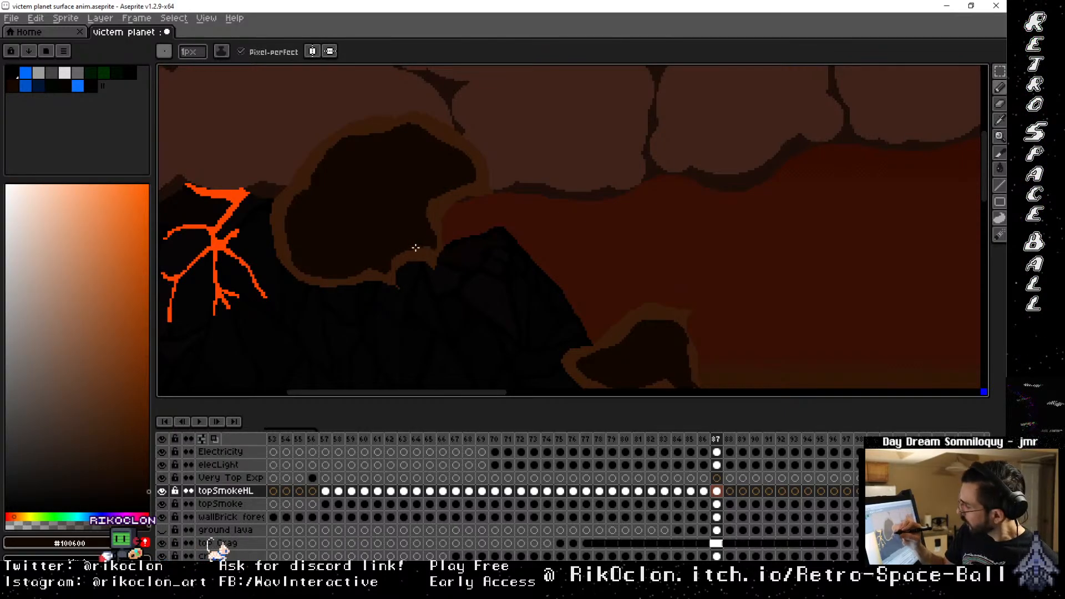
key("space")
left_click_drag(410, 214, 411, 253)
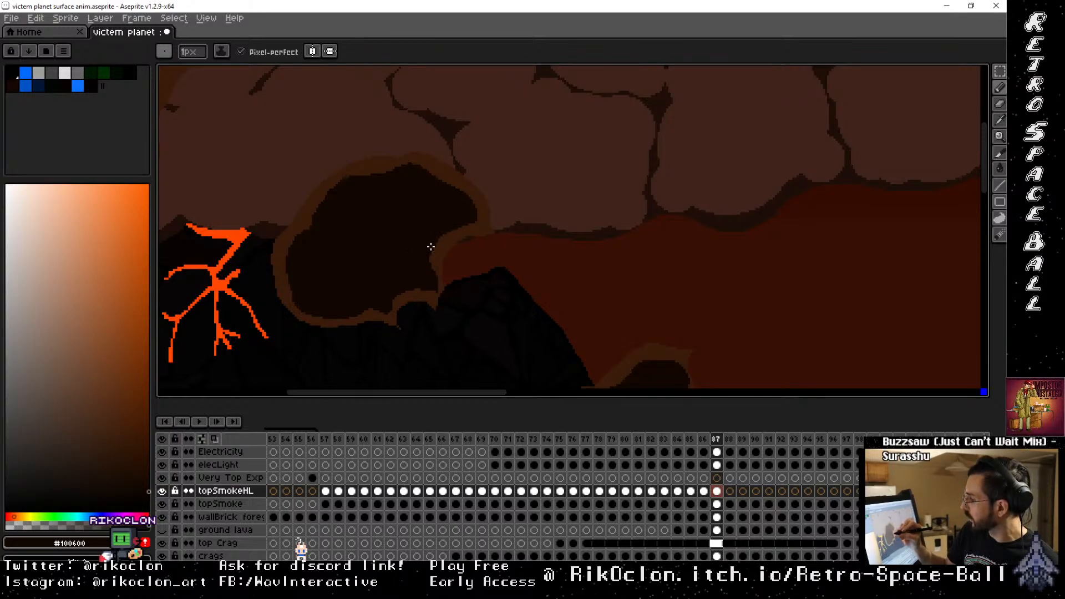
key("space")
mouse_move(401, 222)
left_mouse_down()
mouse_move(490, 289)
mouse_move(505, 327)
left_mouse_up()
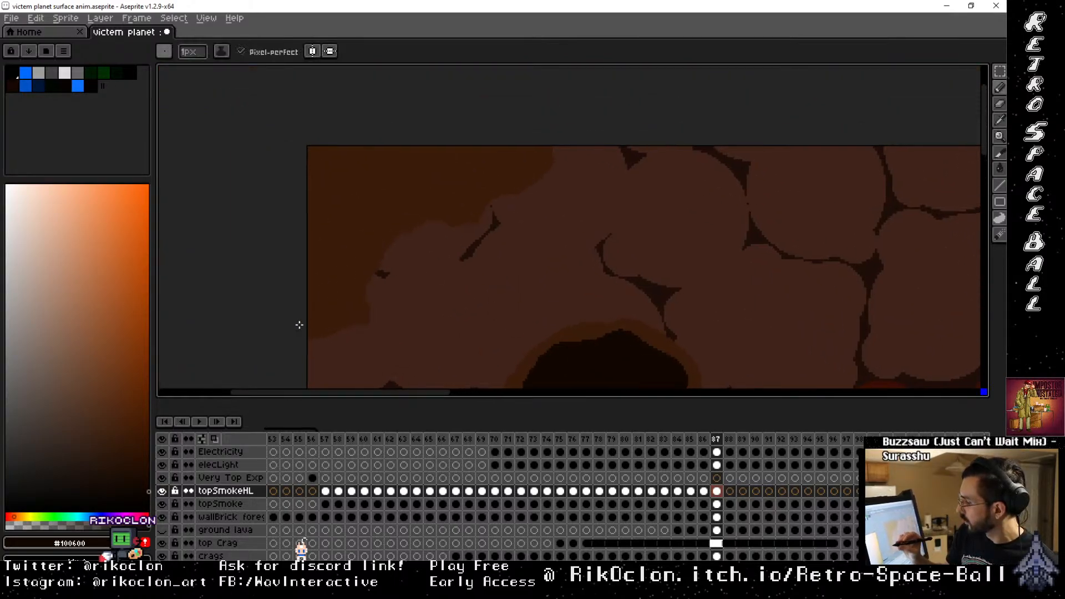
key("ctrl+z")
mouse_move(309, 335)
left_mouse_down()
mouse_move(360, 316)
mouse_move(346, 308)
mouse_move(359, 314)
mouse_move(361, 266)
mouse_move(394, 209)
mouse_move(449, 207)
mouse_move(459, 185)
mouse_move(533, 161)
mouse_move(536, 149)
left_mouse_up()
key("ctrl+z")
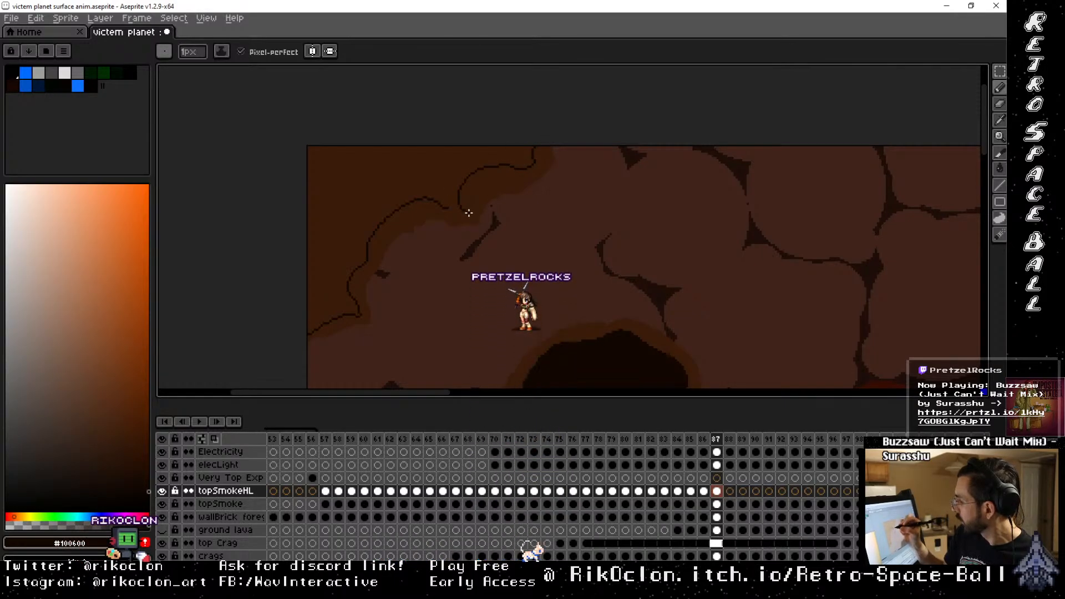
key("space")
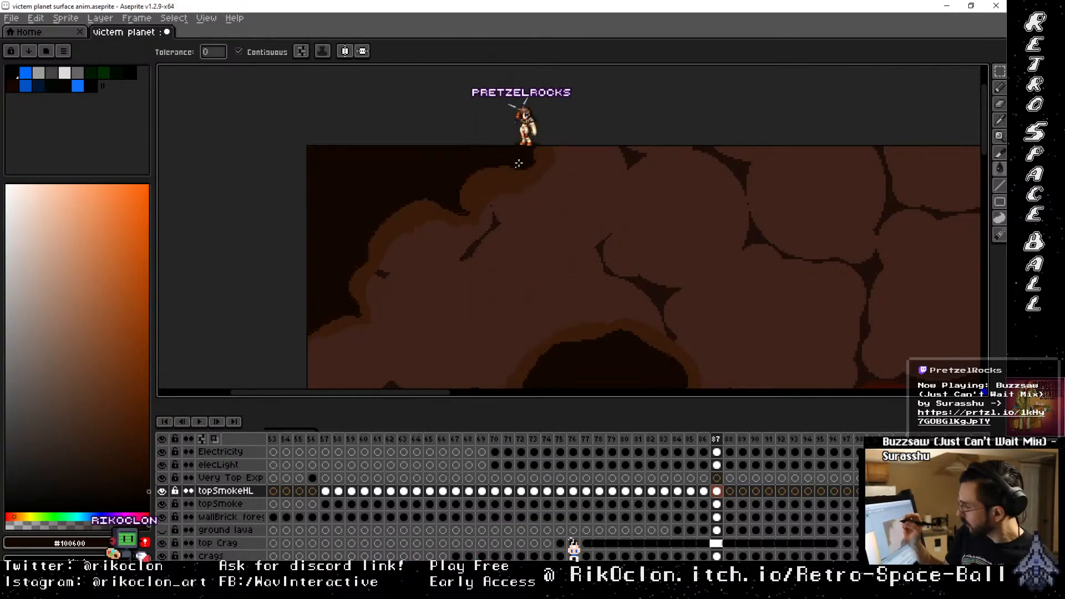
On frame 88, outline the inner area of the smoke cloud rising from the purple tower and fill it with #100600
left_click_drag(844, 273, 515, 159)
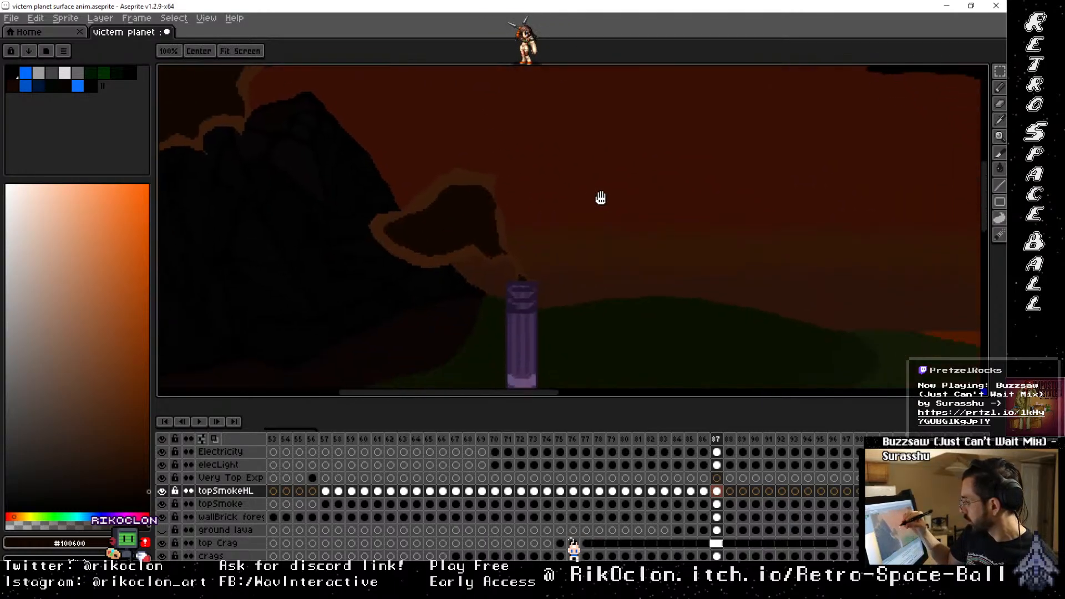
left_click(729, 439)
key("b")
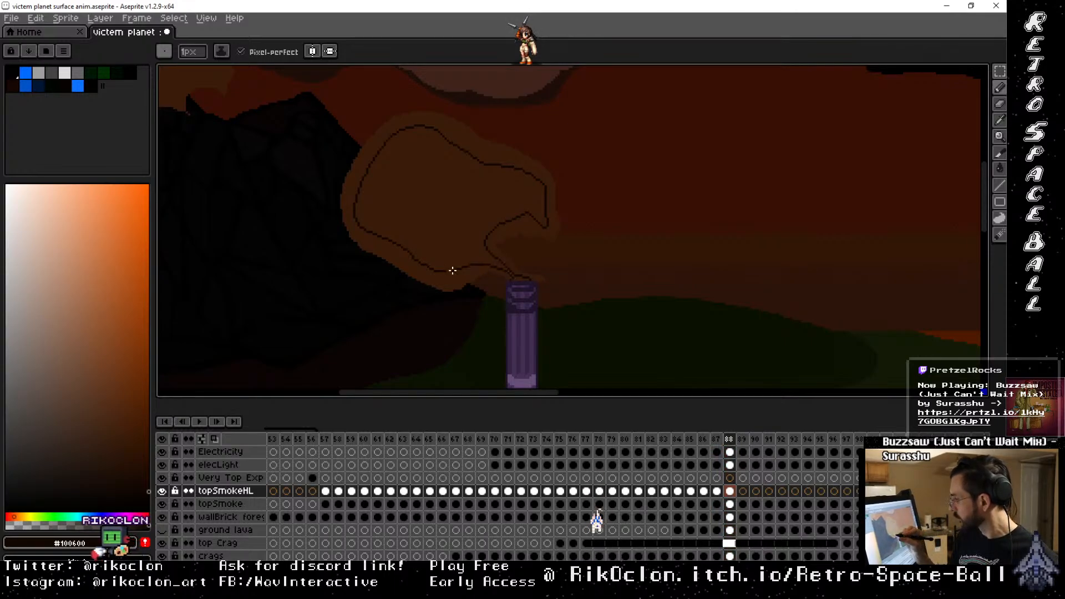
left_click_drag(446, 272, 521, 279)
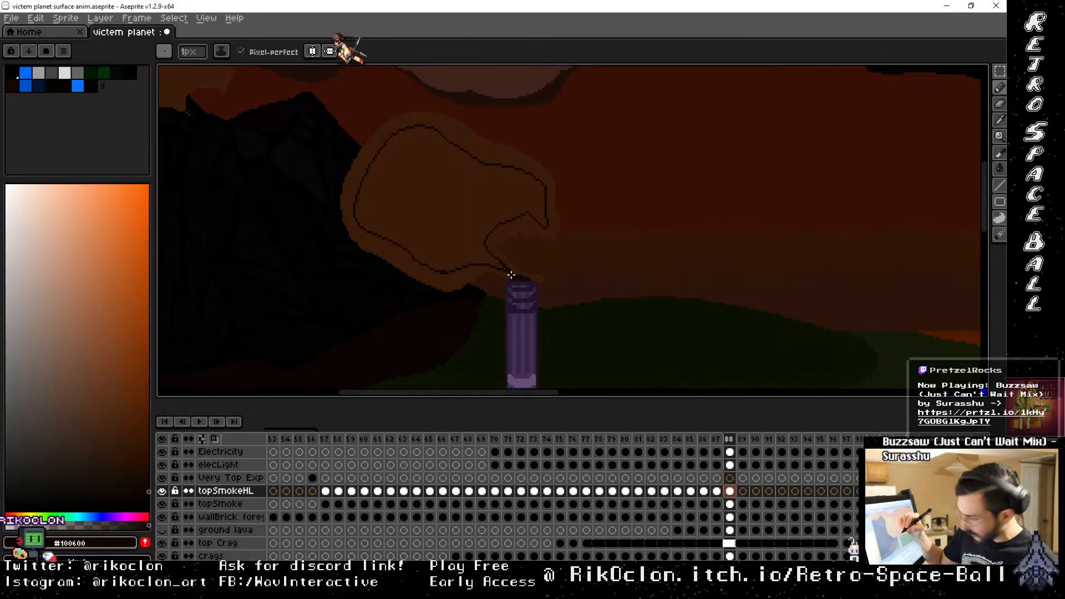
key("g")
left_click(449, 182)
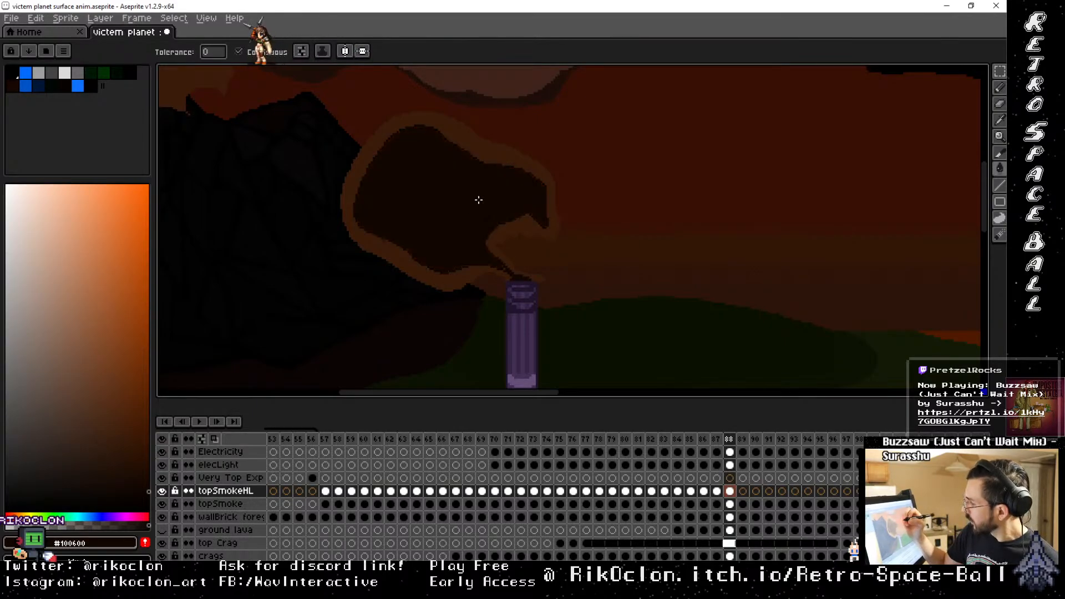
Outline the inner area of the large smoke cloud beside the lava cracks on frame 88 and fill it with #100600
key("b")
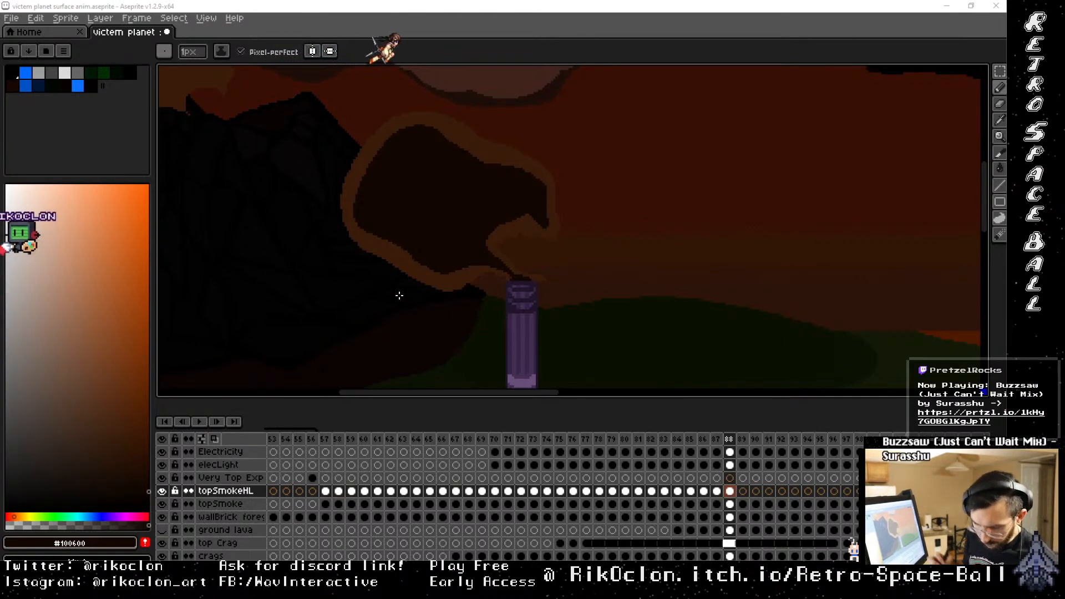
mouse_move(426, 136)
left_mouse_down()
mouse_move(547, 241)
mouse_move(507, 256)
mouse_move(582, 291)
left_mouse_up()
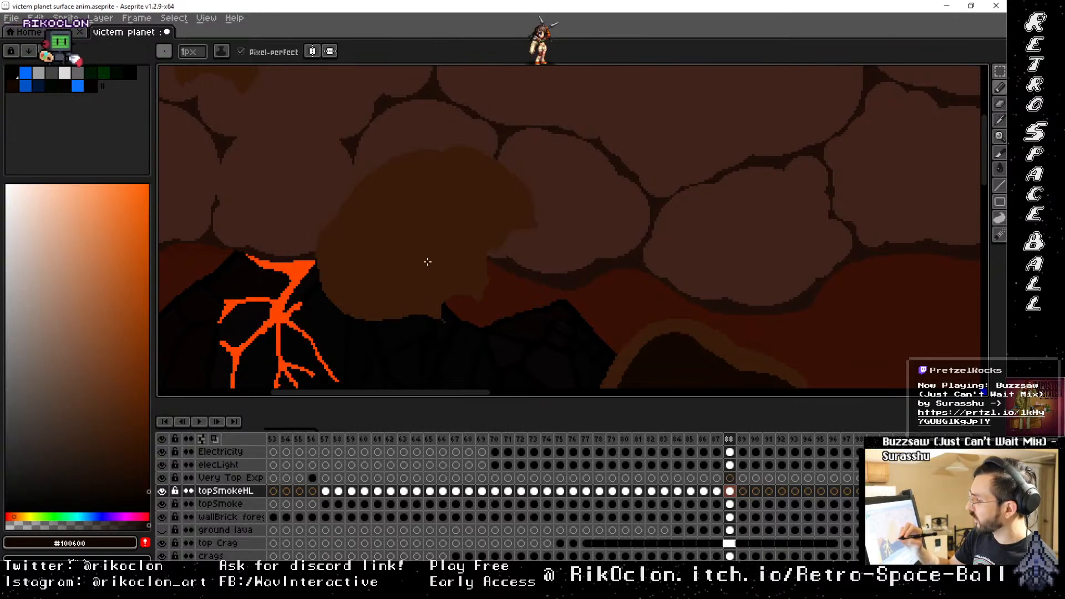
mouse_move(431, 309)
left_mouse_down()
mouse_move(346, 300)
mouse_move(330, 243)
mouse_move(339, 228)
mouse_move(382, 181)
mouse_move(449, 155)
mouse_move(486, 166)
mouse_move(514, 192)
left_mouse_up()
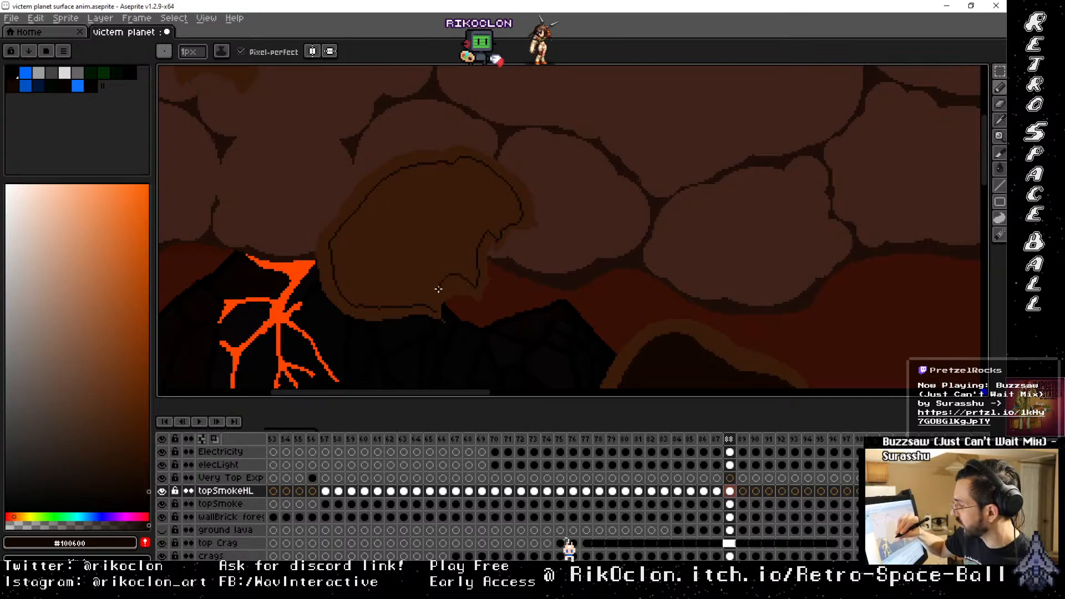
key("g")
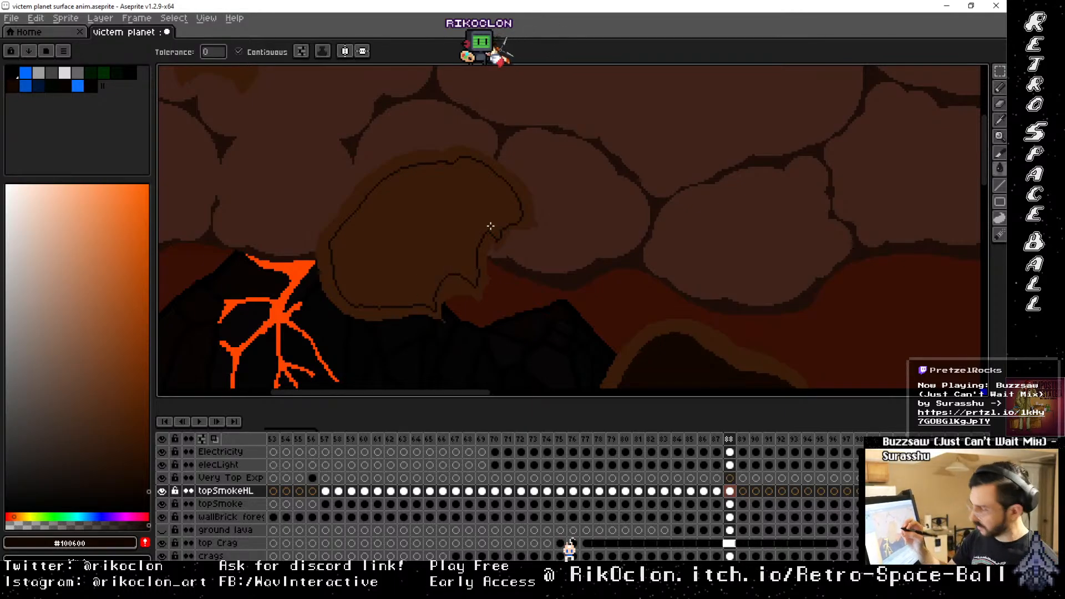
left_click(491, 223)
Outline the inner area of the small smoke remnant in the canvas's upper-left corner on frame 88 and fill it with #100600
key("space")
mouse_move(428, 221)
left_mouse_down()
mouse_move(438, 254)
mouse_move(587, 373)
left_mouse_up()
left_click_drag(467, 275, 537, 286)
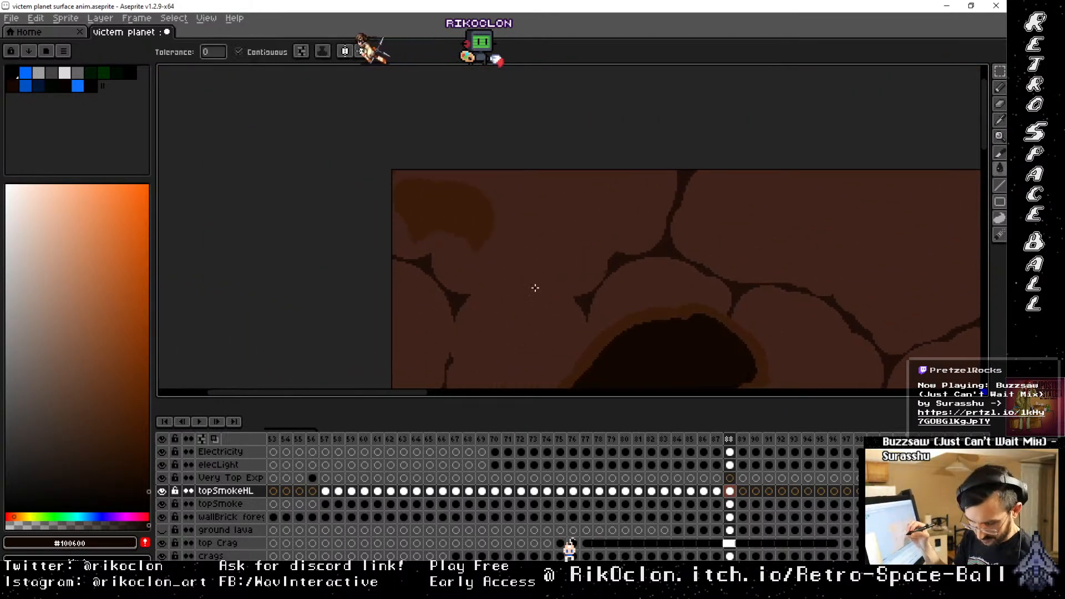
mouse_move(475, 237)
left_mouse_down()
mouse_move(444, 222)
mouse_move(421, 228)
mouse_move(409, 187)
mouse_move(439, 194)
left_mouse_up()
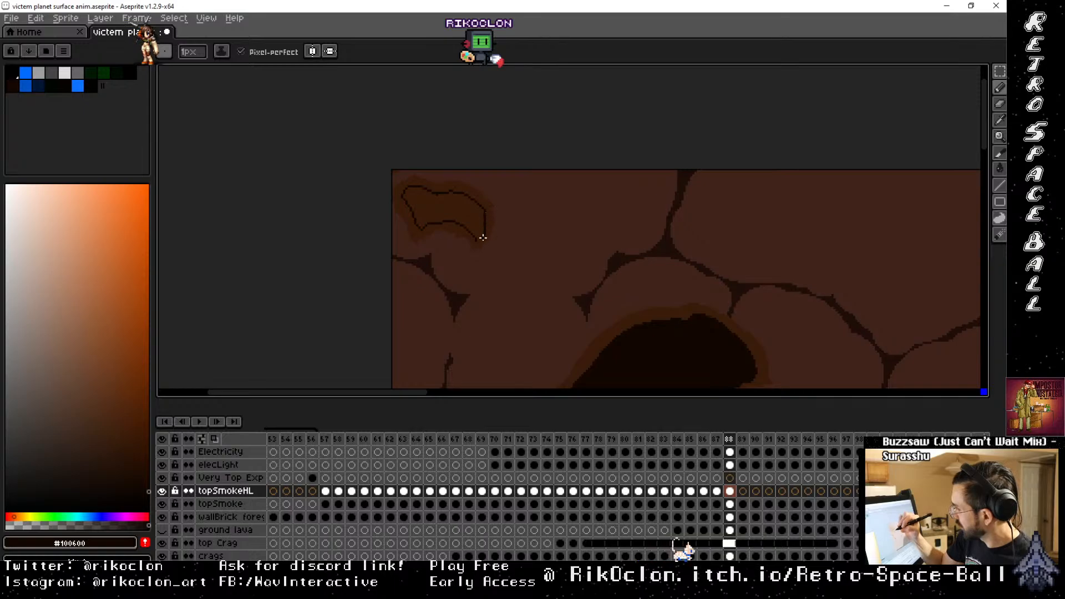
key("g")
left_click(474, 194)
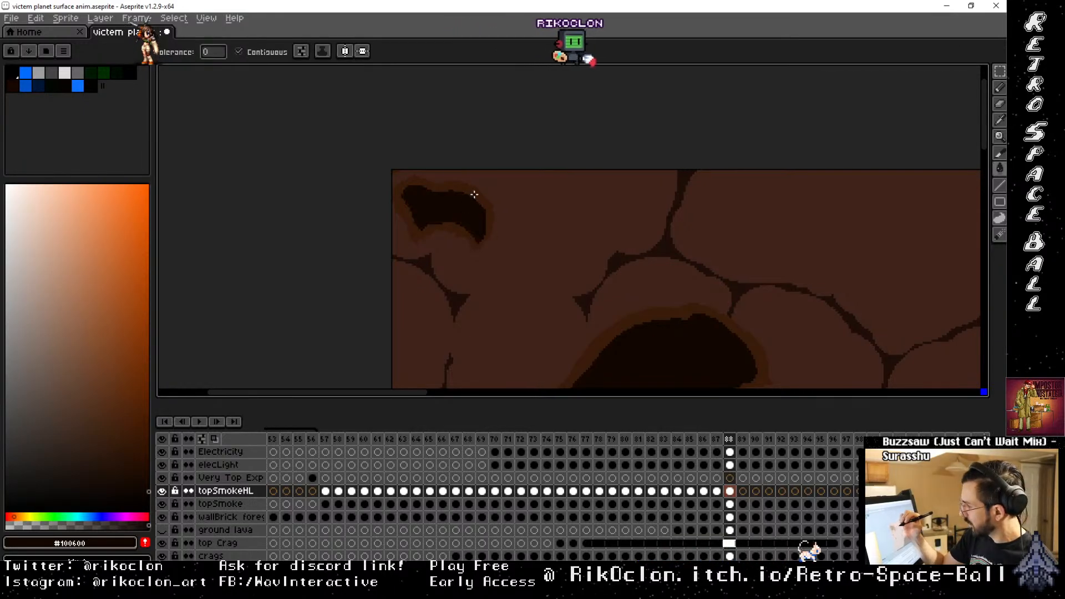
On frame 89, outline the inner area of the small smoke puff on top of the purple tower in #100600
key("space")
left_click_drag(568, 314, 564, 159)
left_click_drag(716, 244, 616, 205)
mouse_move(794, 283)
left_mouse_down()
mouse_move(637, 228)
mouse_move(630, 195)
left_mouse_up()
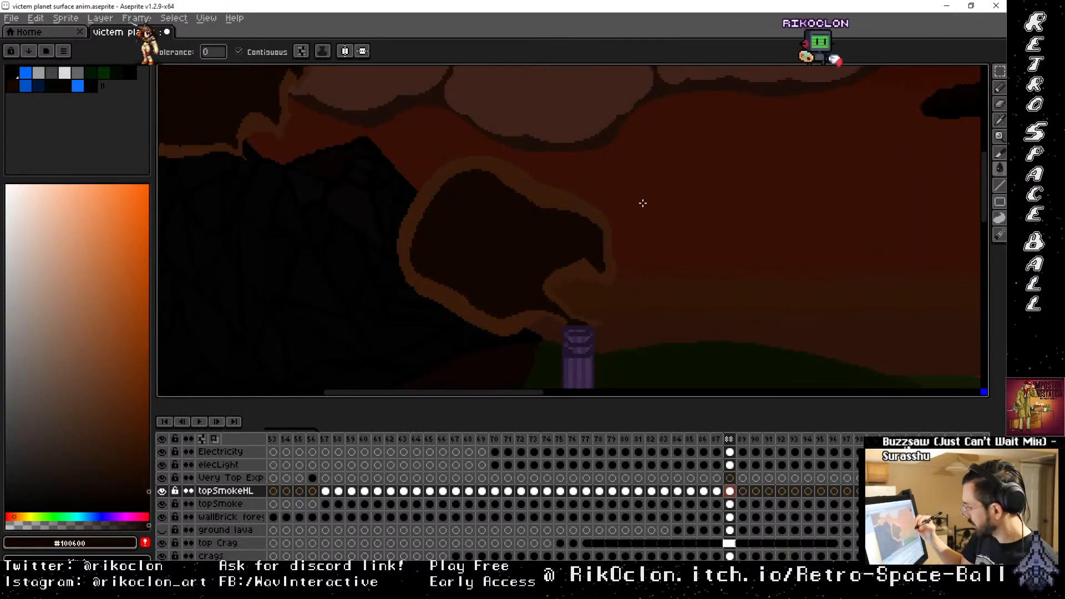
key("Right")
key("b")
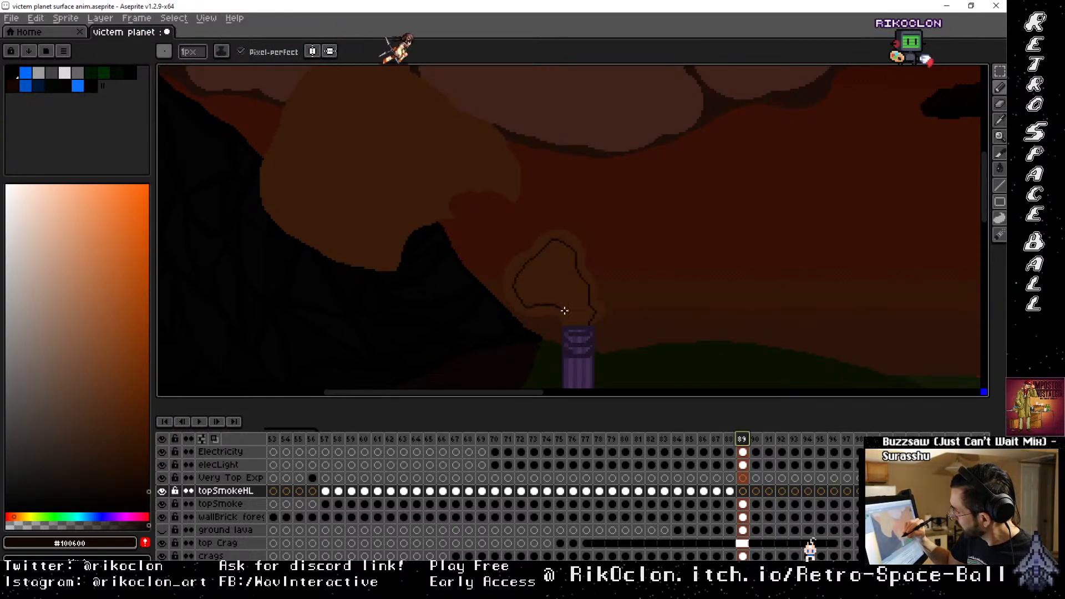
left_click_drag(570, 320, 576, 324)
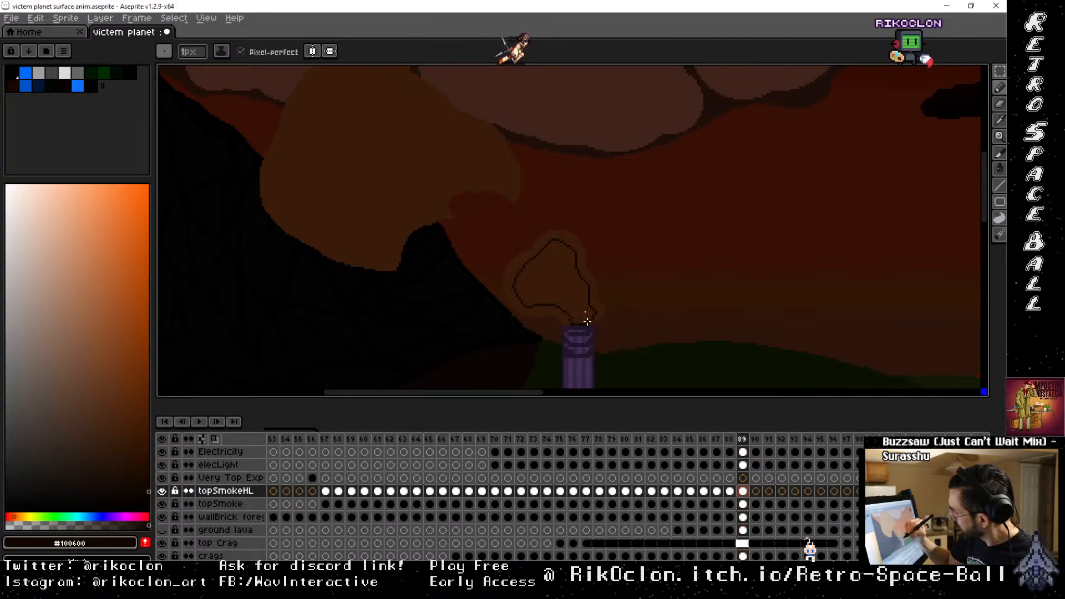
Outline the inner area of the large smoke cloud over the mountain slope on frame 89 in #100600
mouse_move(441, 213)
left_mouse_down()
mouse_move(452, 162)
mouse_move(508, 188)
mouse_move(497, 153)
mouse_move(466, 126)
mouse_move(483, 164)
left_mouse_up()
key("space")
mouse_move(532, 191)
left_mouse_down()
mouse_move(423, 126)
mouse_move(349, 135)
mouse_move(309, 225)
mouse_move(316, 264)
mouse_move(434, 320)
left_mouse_up()
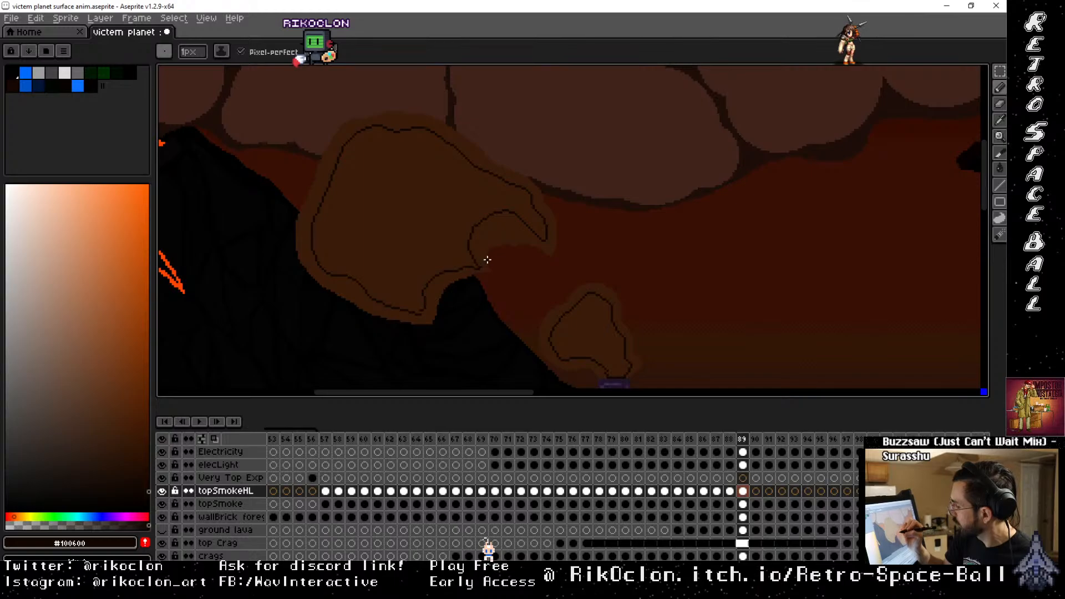
key("g")
left_click(440, 216)
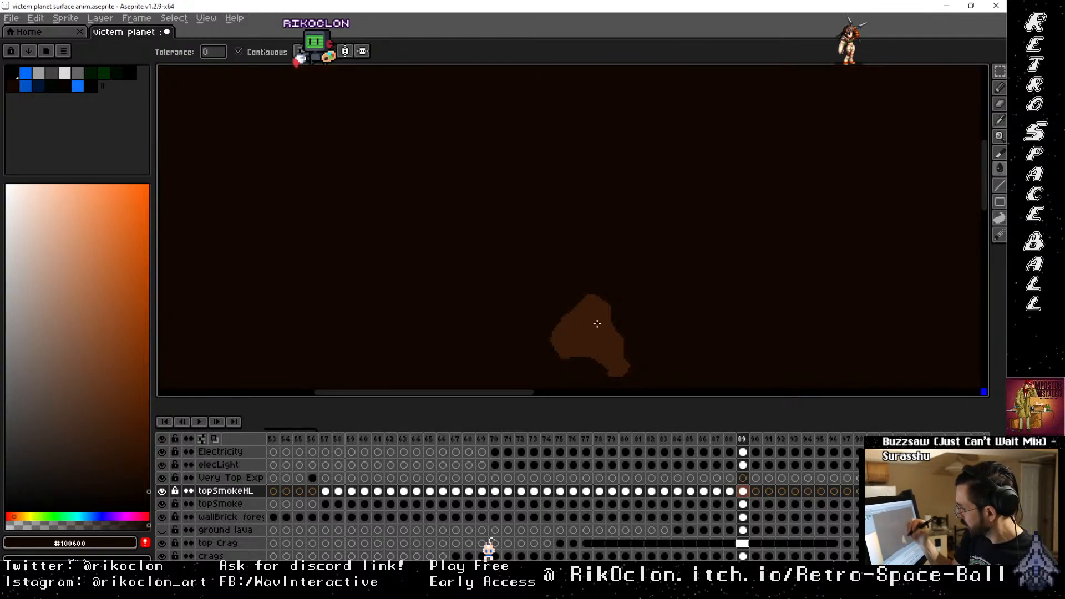
key("ctrl+z")
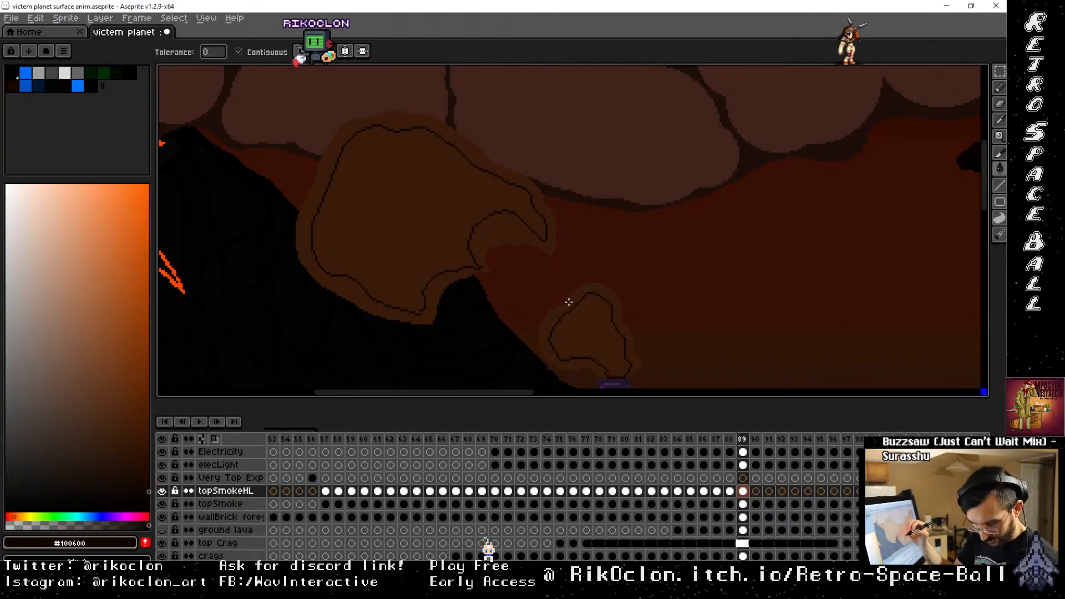
Close the gap in the large cloud's outline on frame 89 and fill both the large cloud and the tower puff with #100600
key("b")
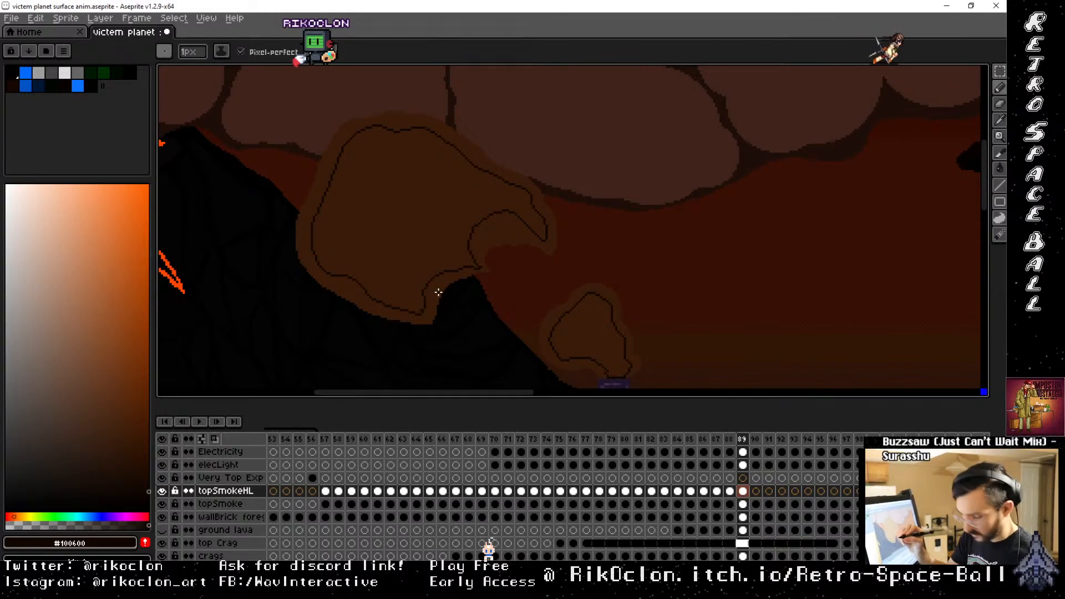
key("g")
left_click(450, 230)
left_click(587, 330)
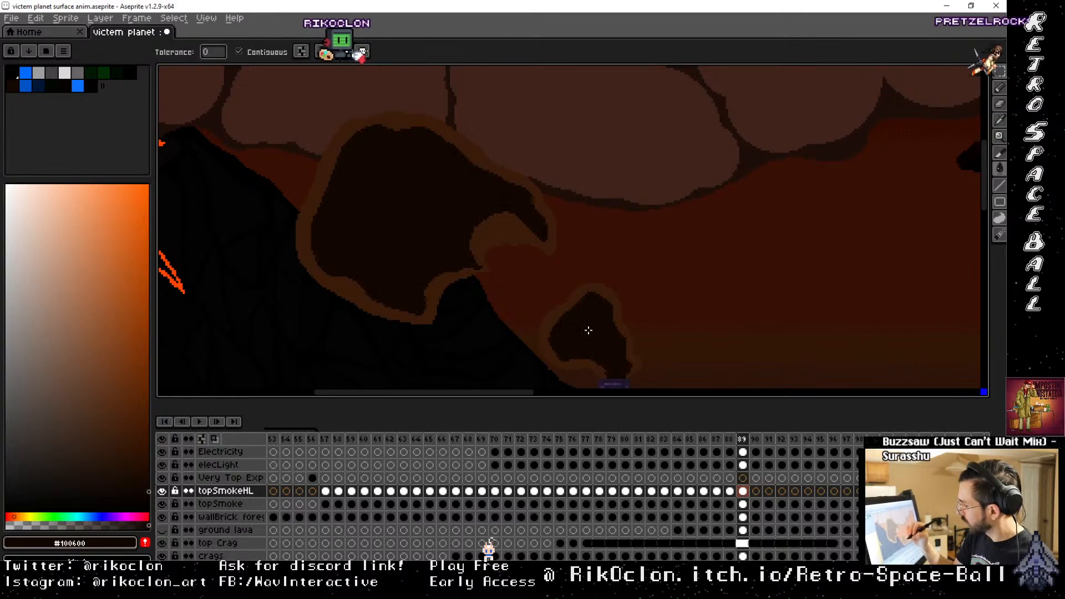
Outline the inner area of the smoke remnant in the canvas's upper-left area on frame 89 and fill it with #100600
key("space")
mouse_move(424, 208)
left_mouse_down()
mouse_move(656, 302)
mouse_move(821, 344)
left_mouse_up()
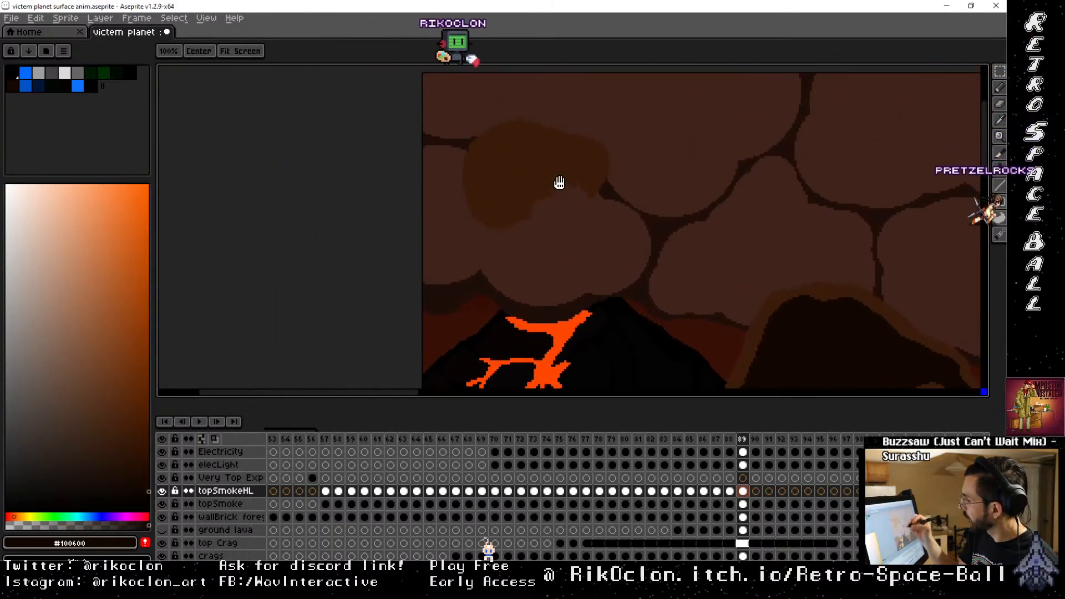
key("b")
mouse_move(526, 211)
left_mouse_down()
mouse_move(501, 214)
mouse_move(481, 178)
mouse_move(507, 133)
mouse_move(531, 135)
left_mouse_up()
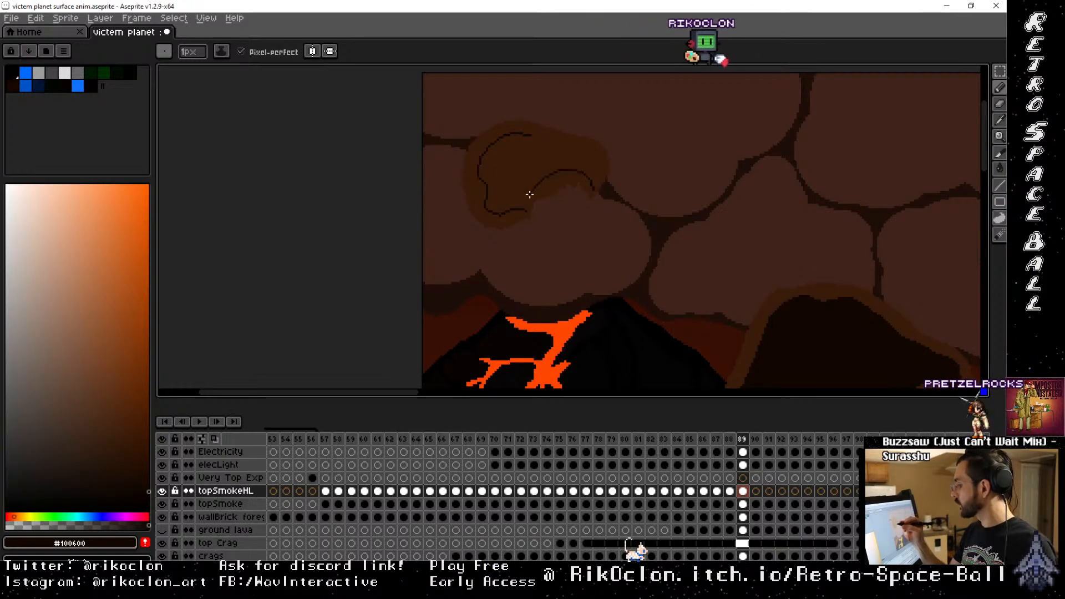
mouse_move(527, 209)
left_mouse_down()
mouse_move(577, 177)
mouse_move(594, 188)
mouse_move(603, 164)
mouse_move(590, 146)
mouse_move(537, 136)
left_mouse_up()
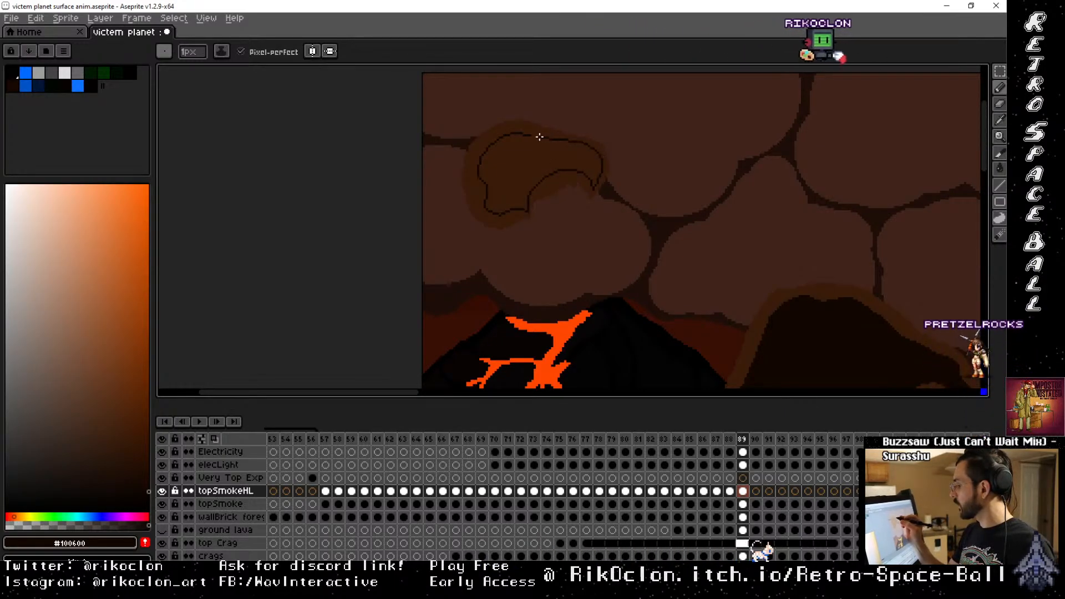
key("g")
left_click(539, 159)
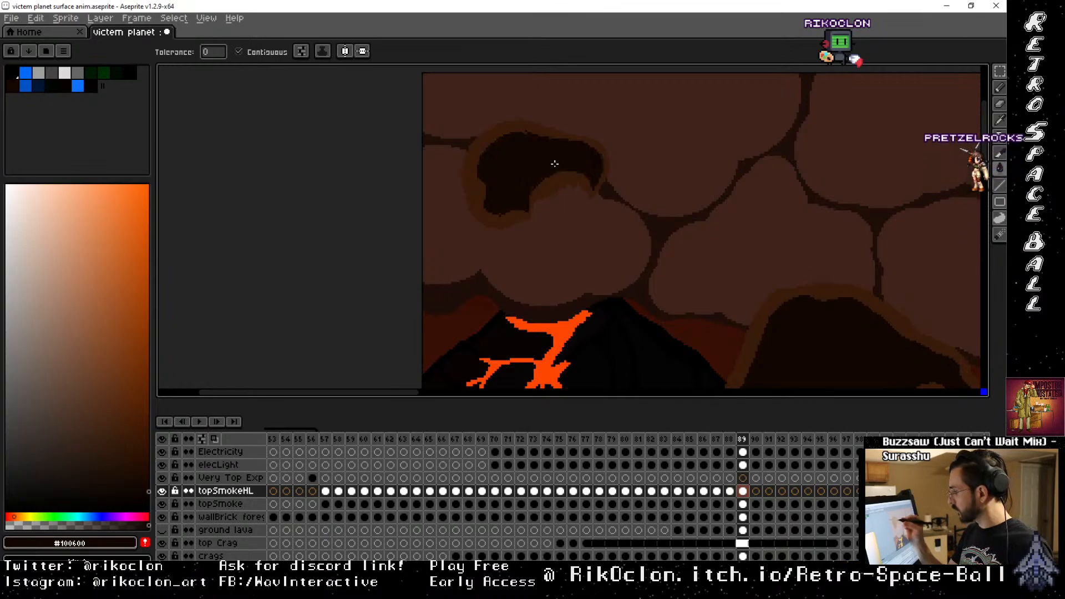
key("b")
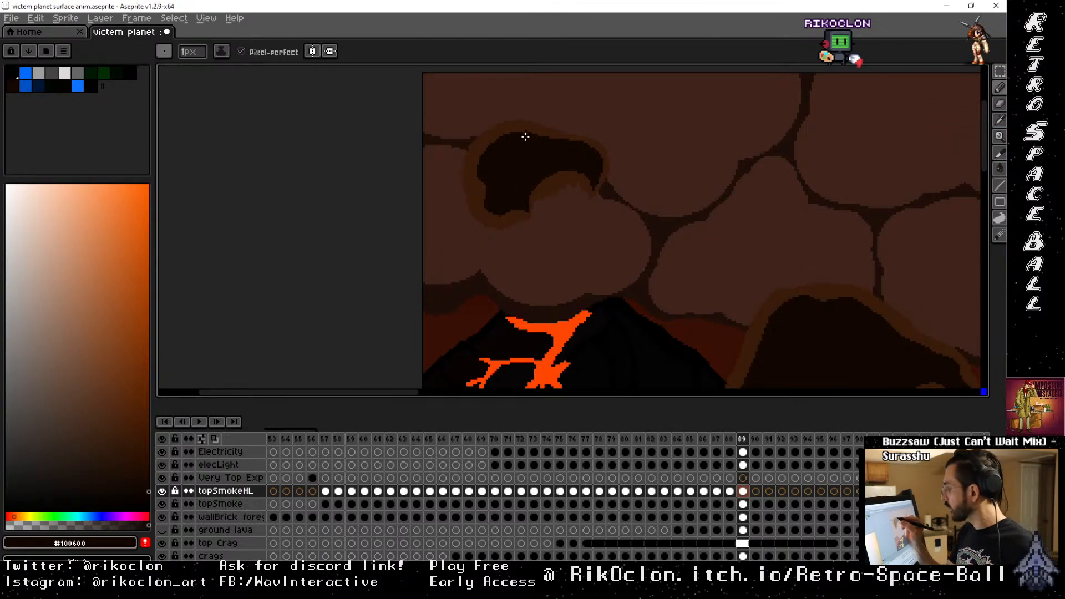
On frame 90, outline the inner area of the smoke puff rising from the purple tower and fill it with #100600
key("space")
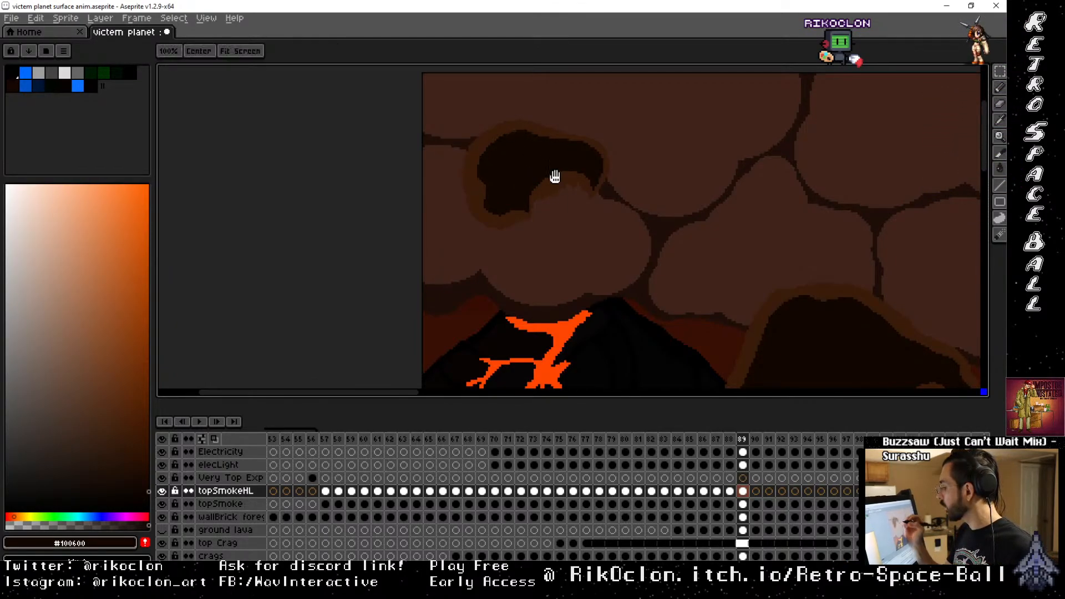
left_click_drag(819, 301, 621, 105)
mouse_move(723, 209)
left_mouse_down()
mouse_move(642, 200)
mouse_move(555, 158)
left_mouse_up()
left_click_drag(758, 232, 671, 168)
key("period")
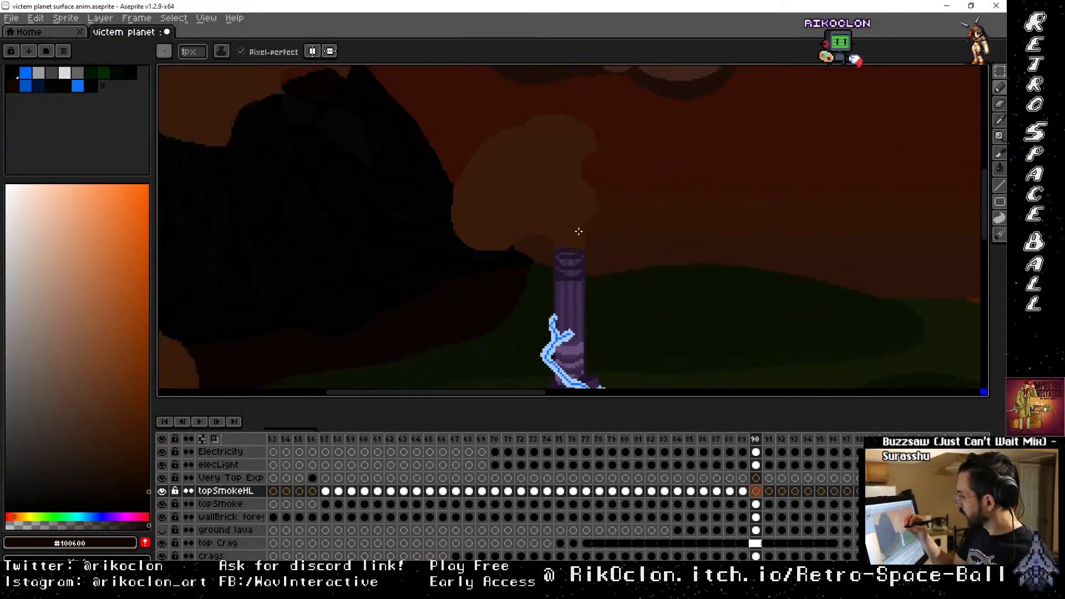
mouse_move(581, 211)
left_mouse_down()
mouse_move(564, 178)
mouse_move(580, 141)
mouse_move(554, 126)
mouse_move(510, 139)
left_mouse_up()
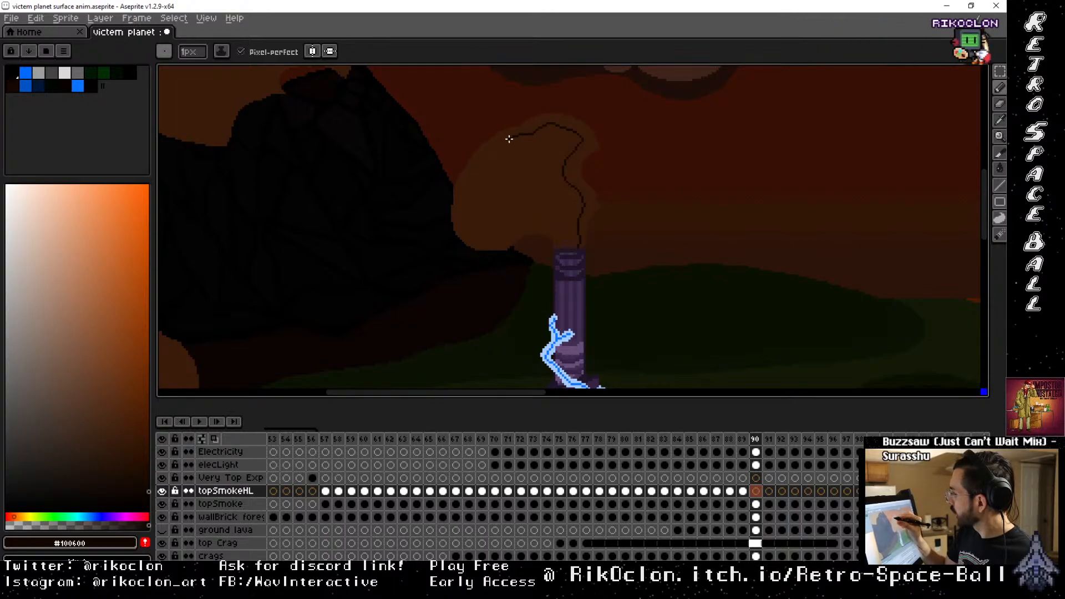
mouse_move(473, 179)
left_mouse_down()
mouse_move(467, 221)
mouse_move(484, 242)
mouse_move(537, 218)
mouse_move(560, 247)
left_mouse_up()
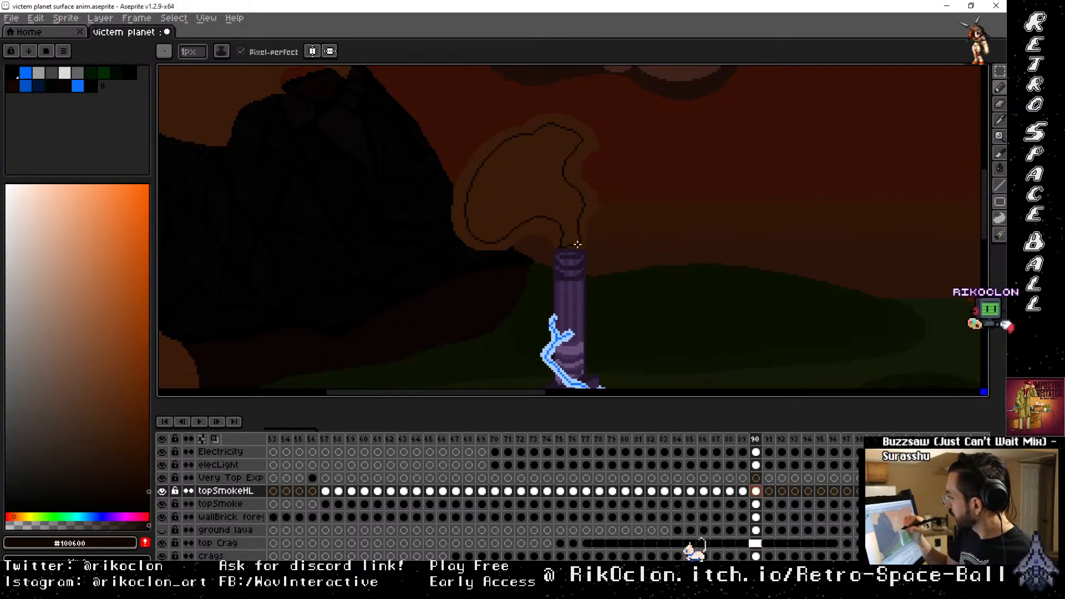
key("g")
left_click(549, 195)
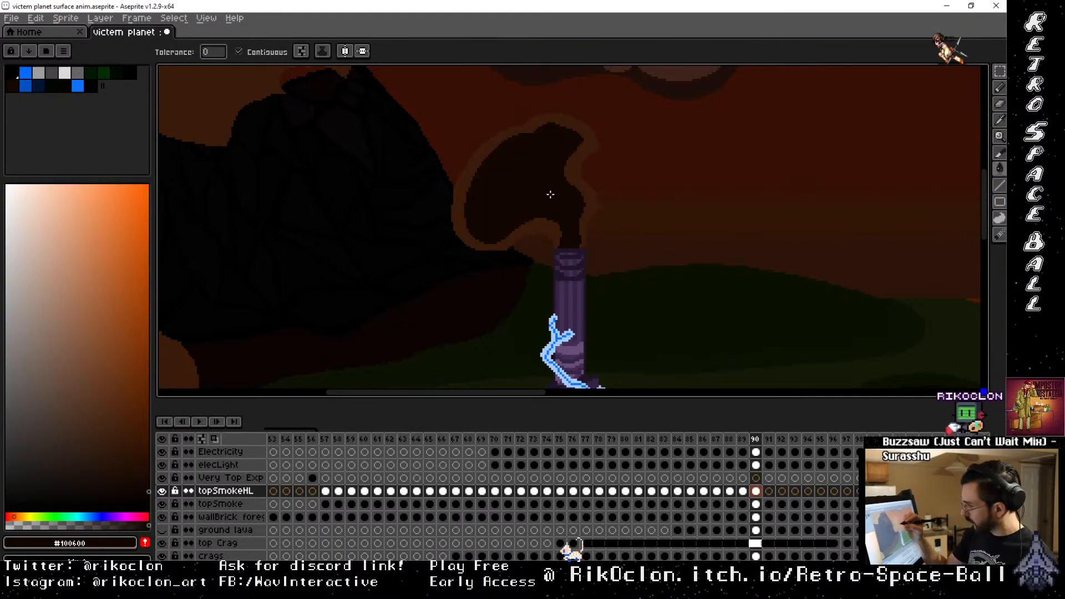
Outline the inner area of the large smoke cloud over the mountain on frame 90 and fill it with #100600
key("space")
left_click_drag(505, 178, 580, 218)
mouse_move(454, 150)
left_mouse_down()
mouse_move(542, 216)
mouse_move(591, 231)
left_mouse_up()
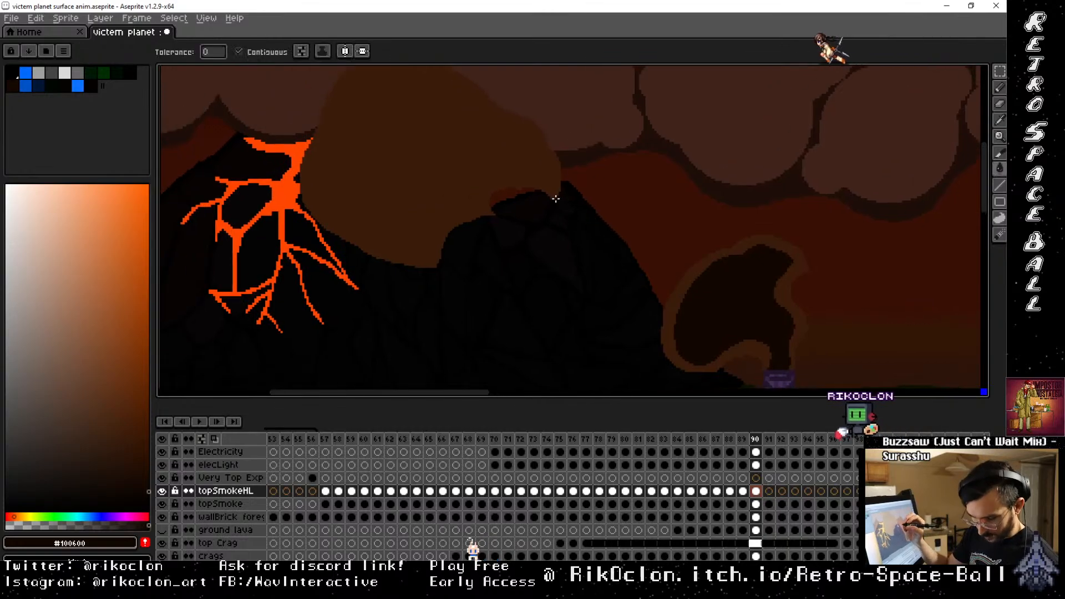
key("b")
left_click_drag(557, 195, 511, 169)
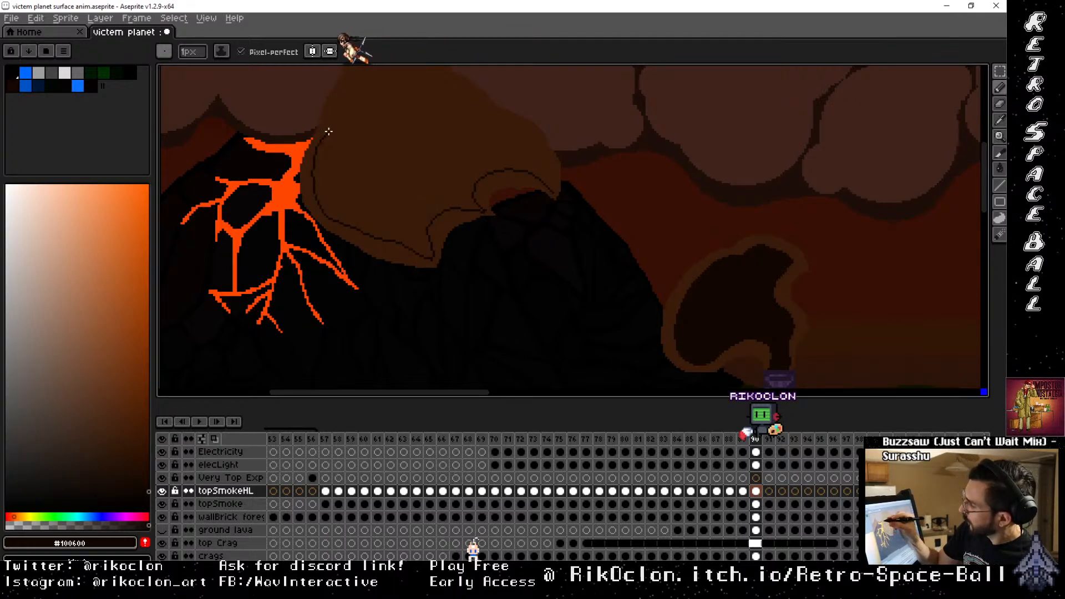
left_click_drag(454, 111, 476, 172)
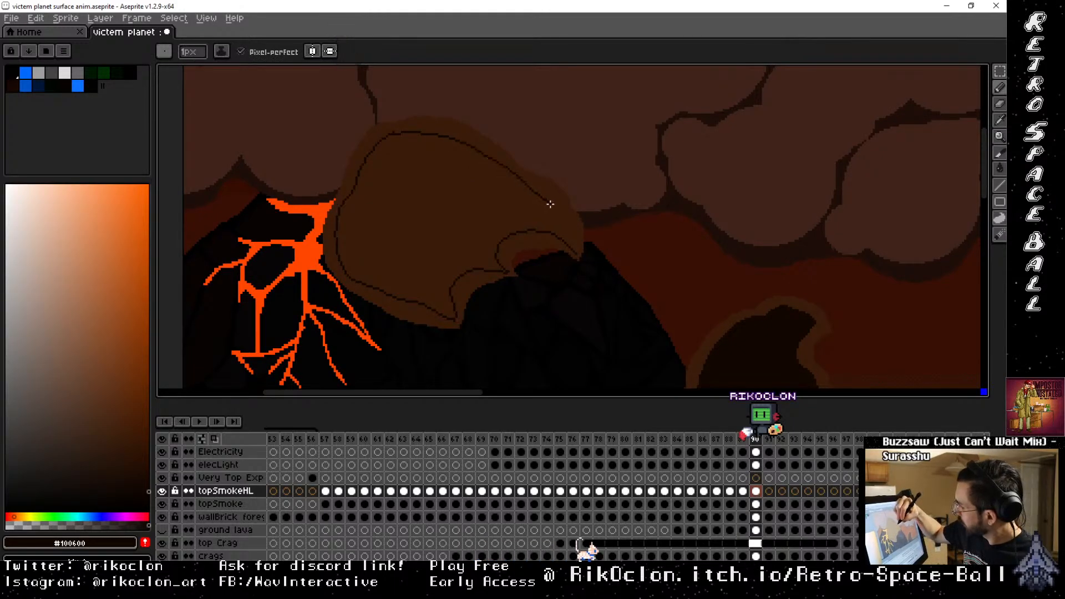
key("ctrl+z")
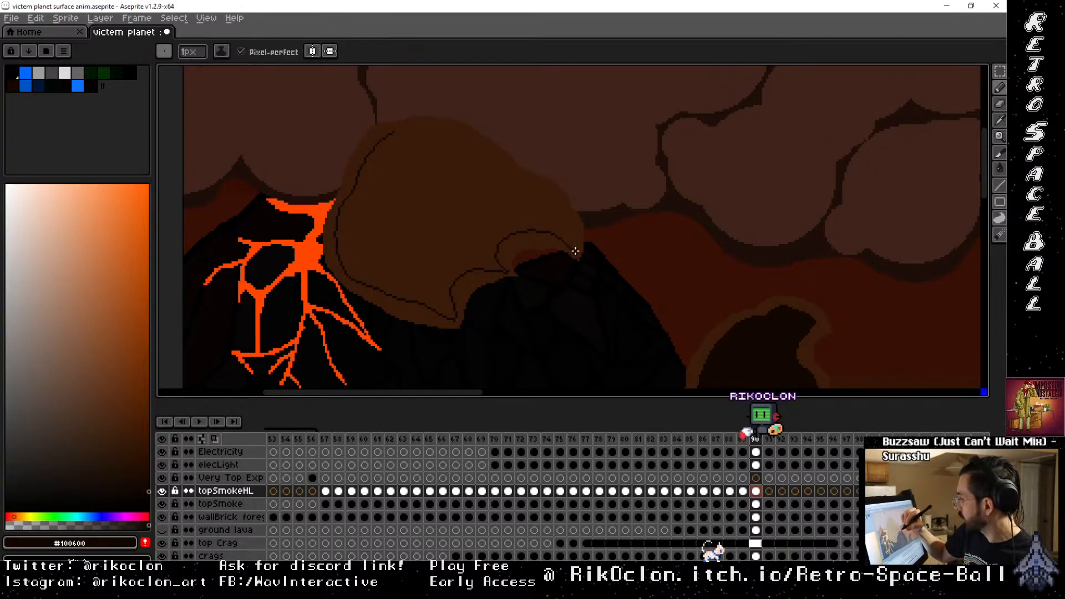
mouse_move(531, 186)
left_mouse_down()
mouse_move(463, 143)
mouse_move(391, 133)
left_mouse_up()
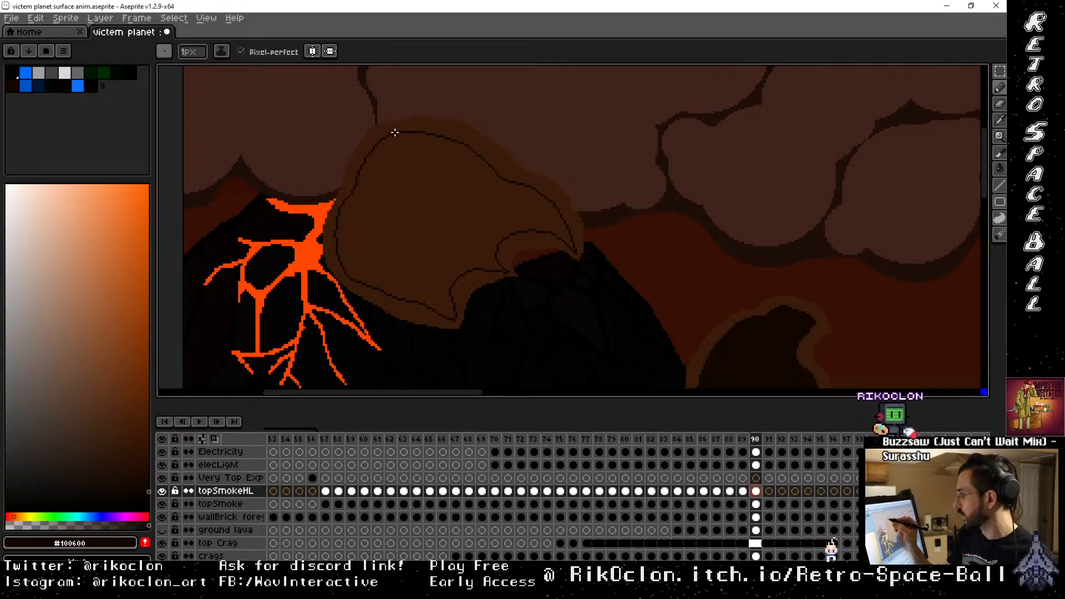
key("g")
left_click(425, 205)
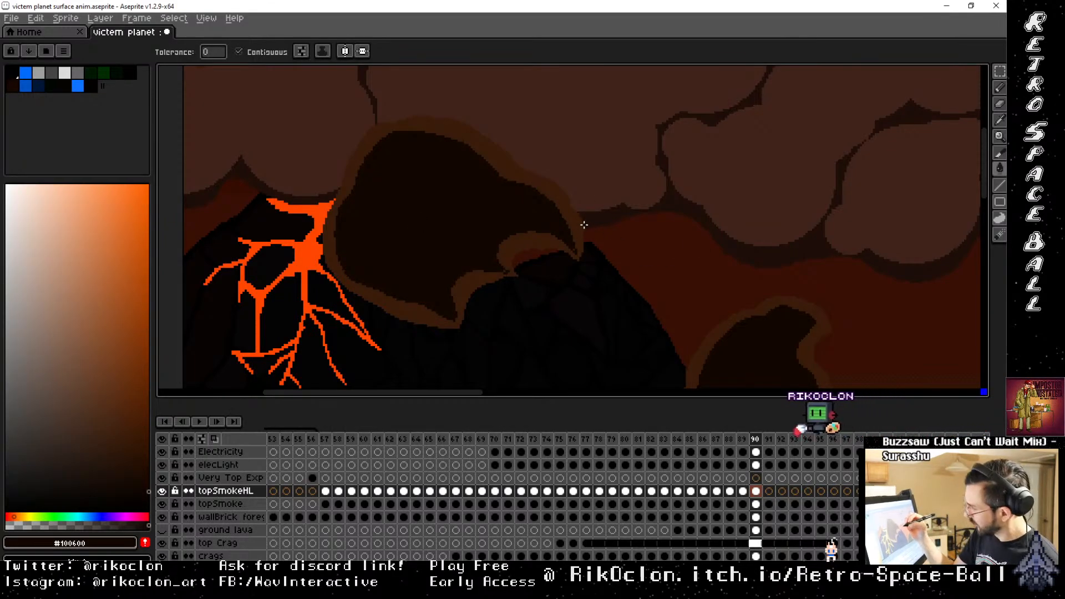
Outline the inner area of the smoke remnant at the canvas's upper-left corner on frame 90 and fill it with #100600
key("b")
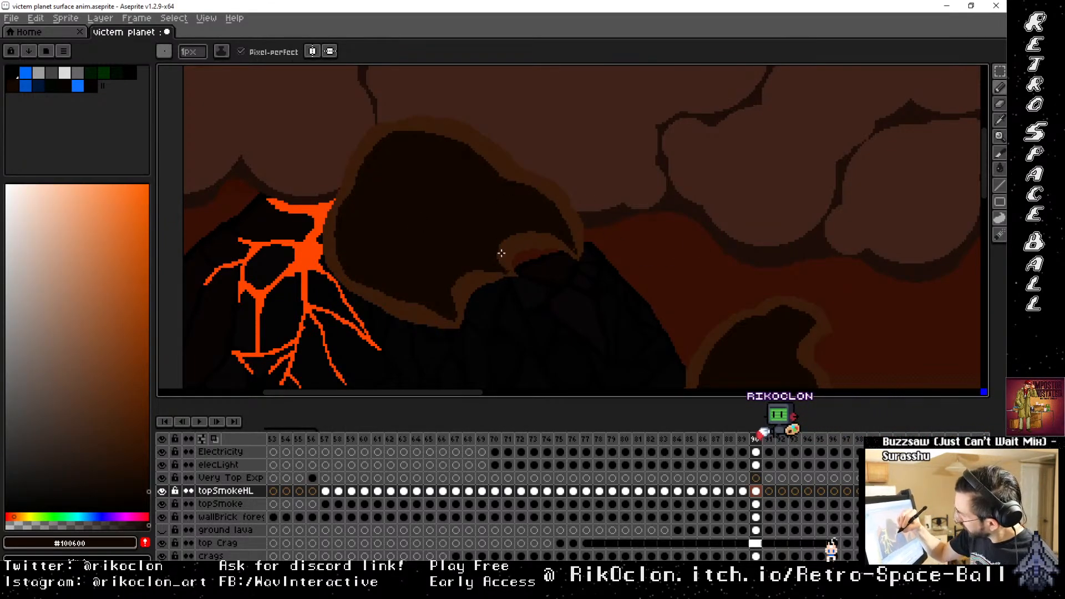
left_click_drag(575, 171, 695, 352)
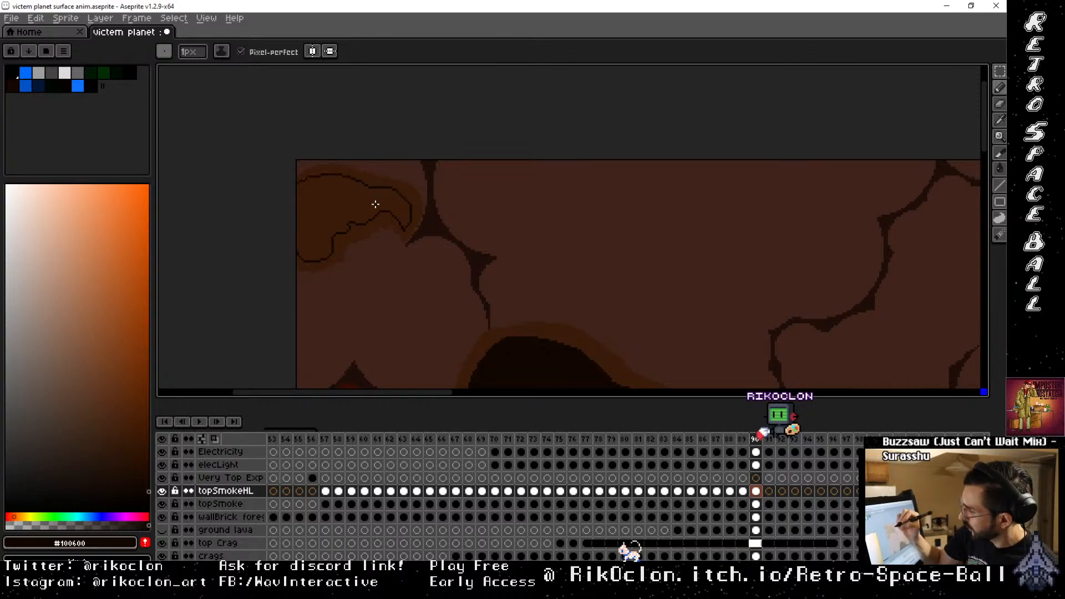
key("g")
left_click(353, 218)
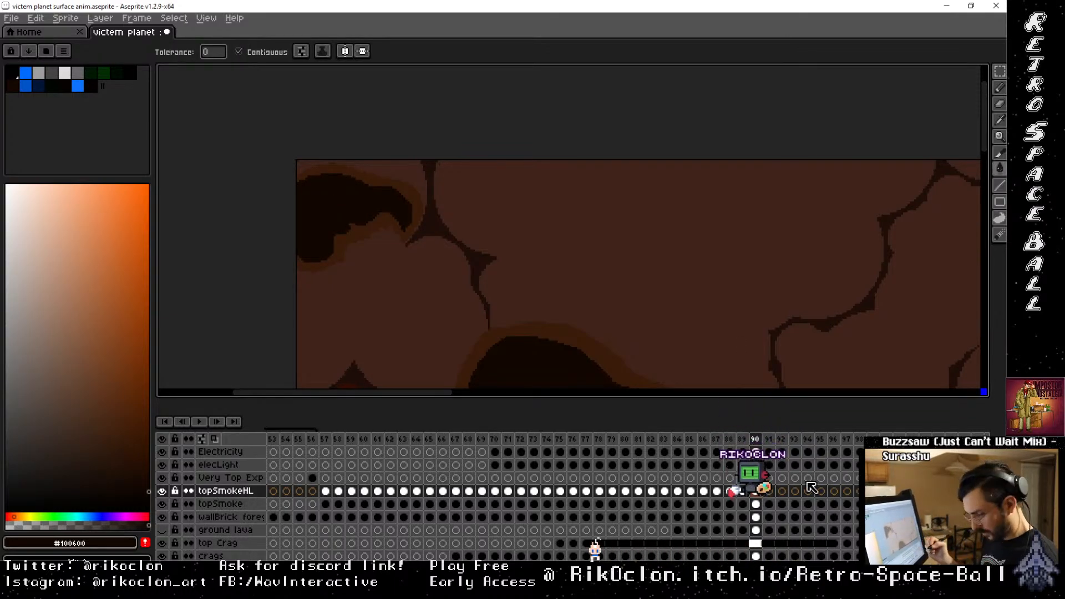
Flip back and forth through frames 84 to 91 to check how the smoke shading flows between frames
key("Left")
key("Left")
key("Left")
key("Left")
key("Right")
key("Right")
key("Right")
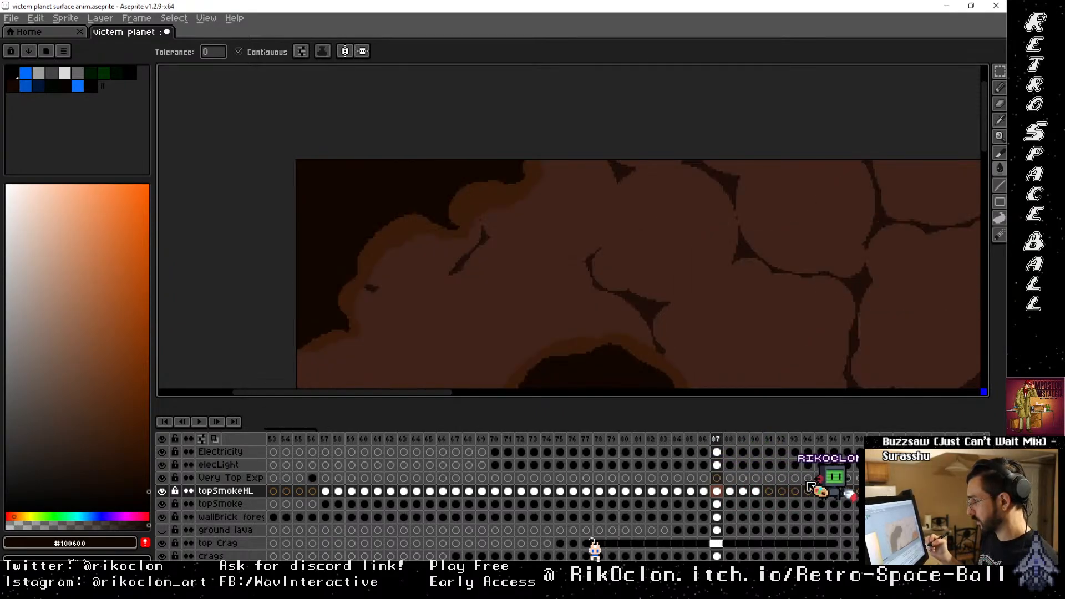
key("Right")
key("Right")
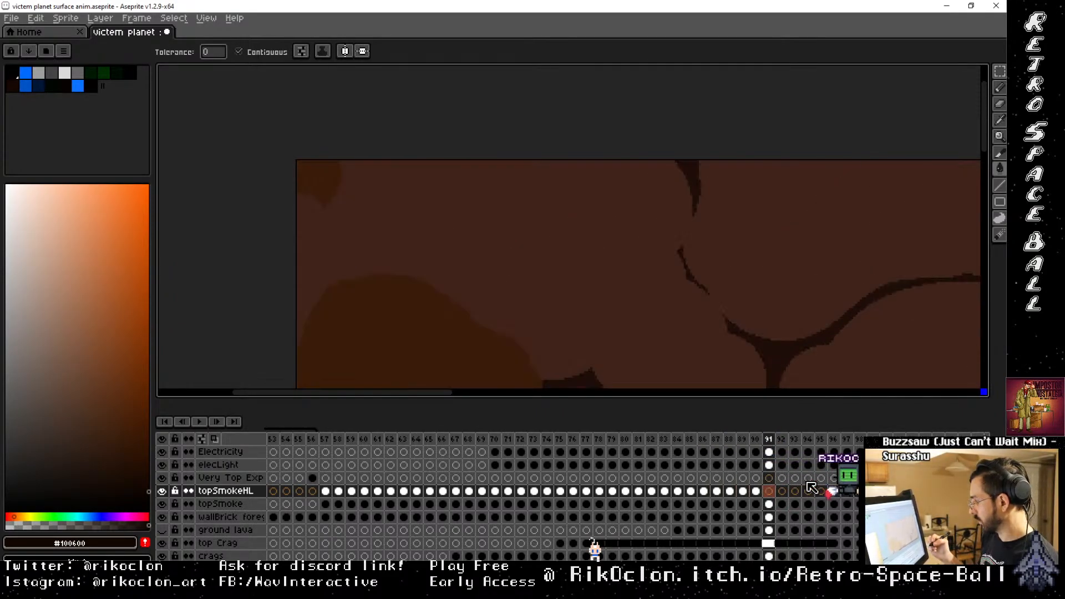
key("Left")
key("Left")
key("Left")
key("Left")
key("Left")
key("Left")
key("Left")
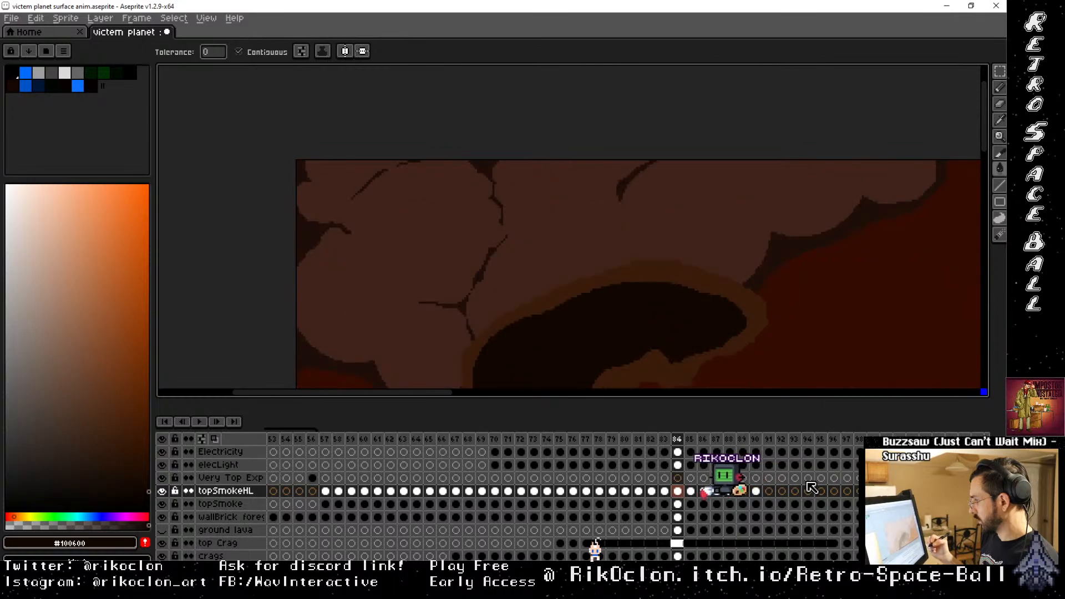
key("Right")
key("Right")
key("Right")
key("Right")
key("Right")
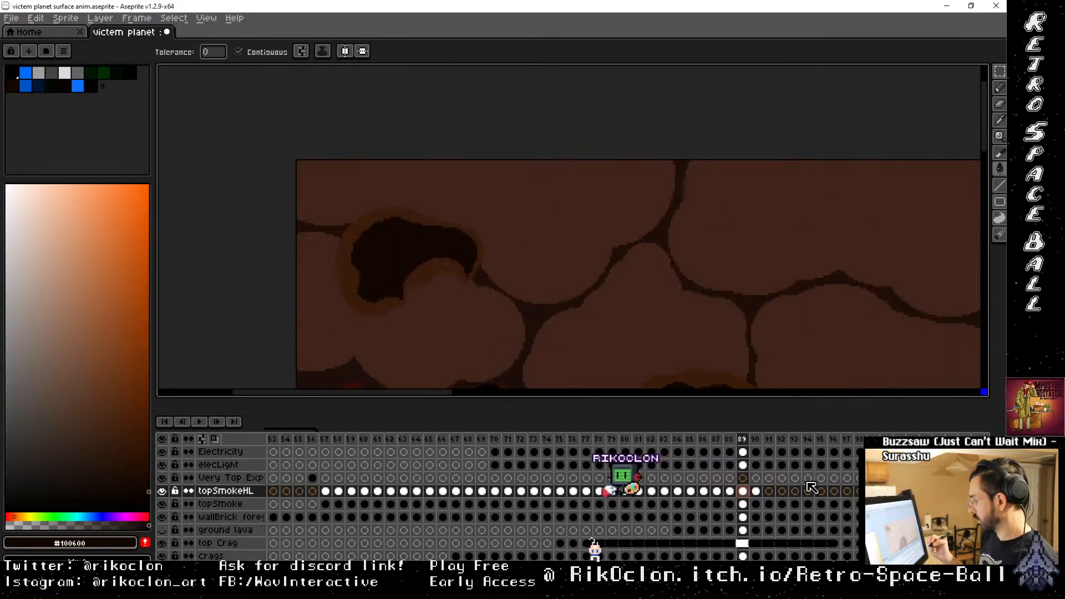
On frame 91, outline the inner area of the tiny smoke remnant in the canvas's upper-left corner and fill it with #100600
key("Right")
key("Right")
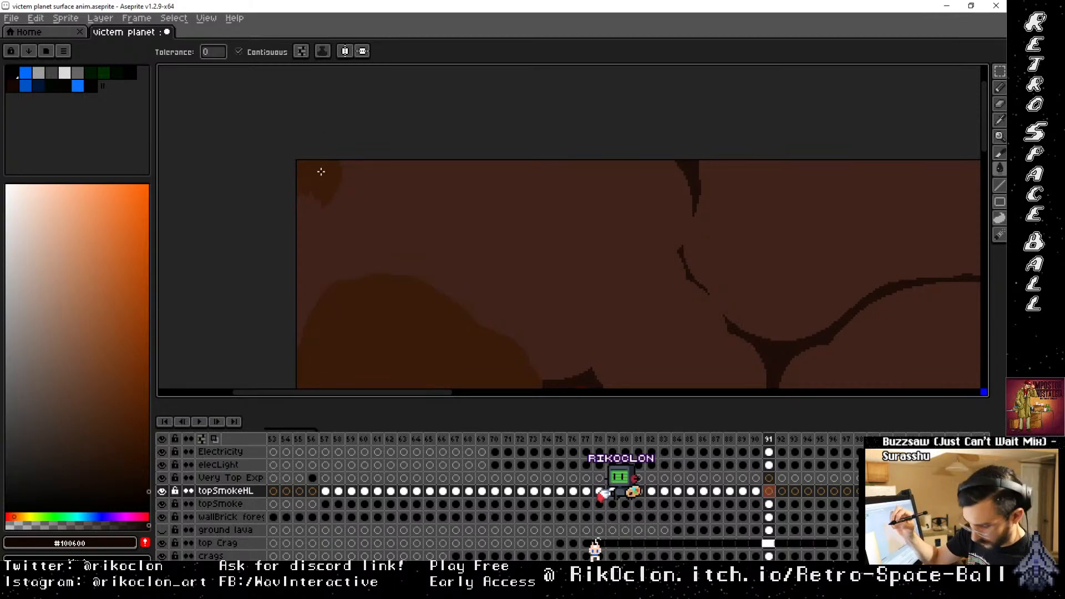
key("b")
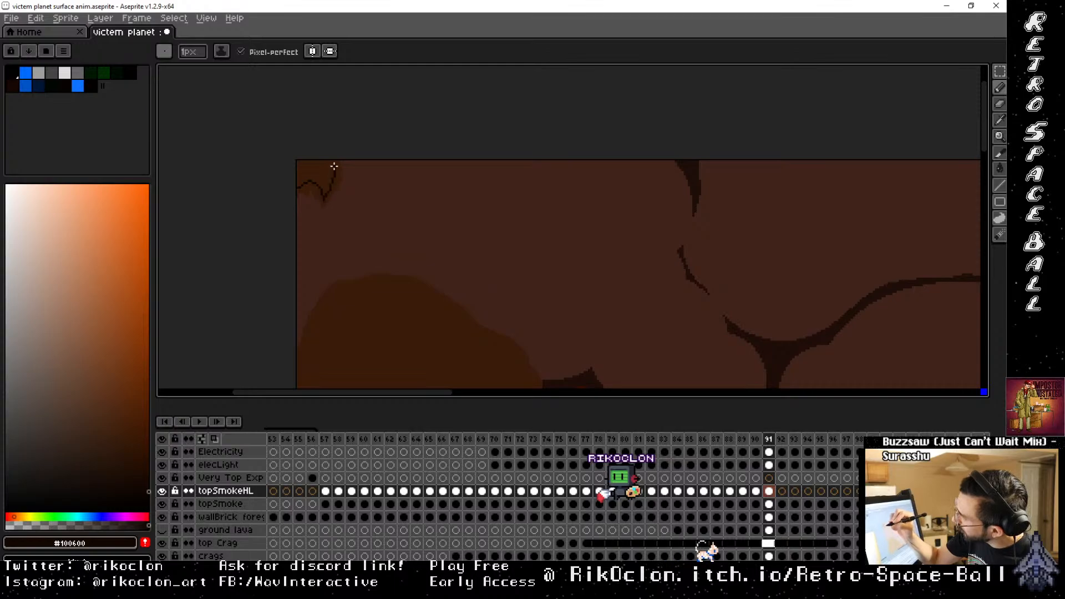
left_click_drag(409, 311, 459, 285)
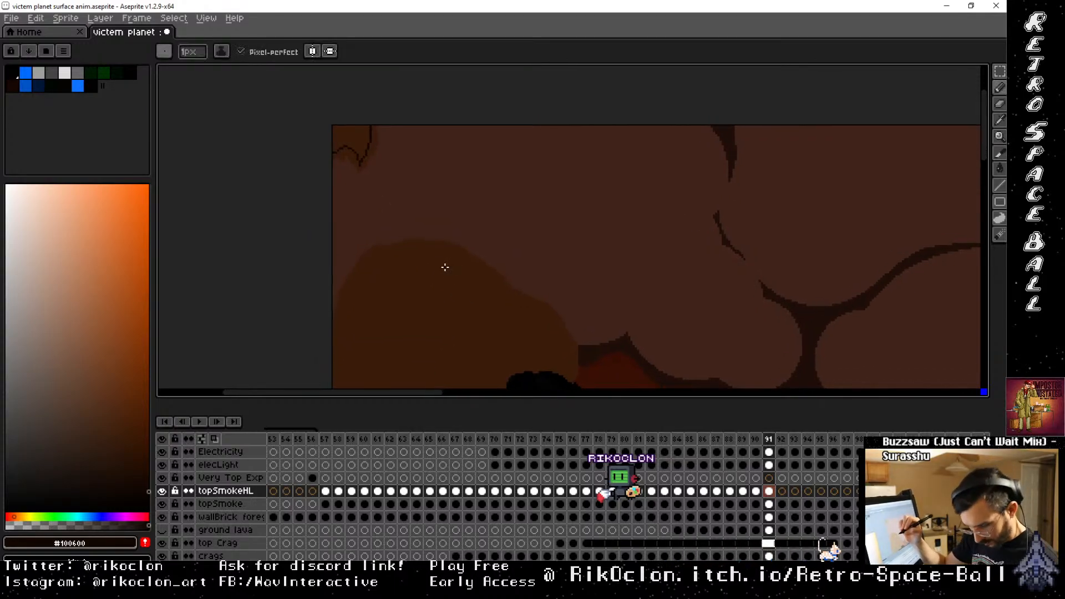
key("g")
key("b")
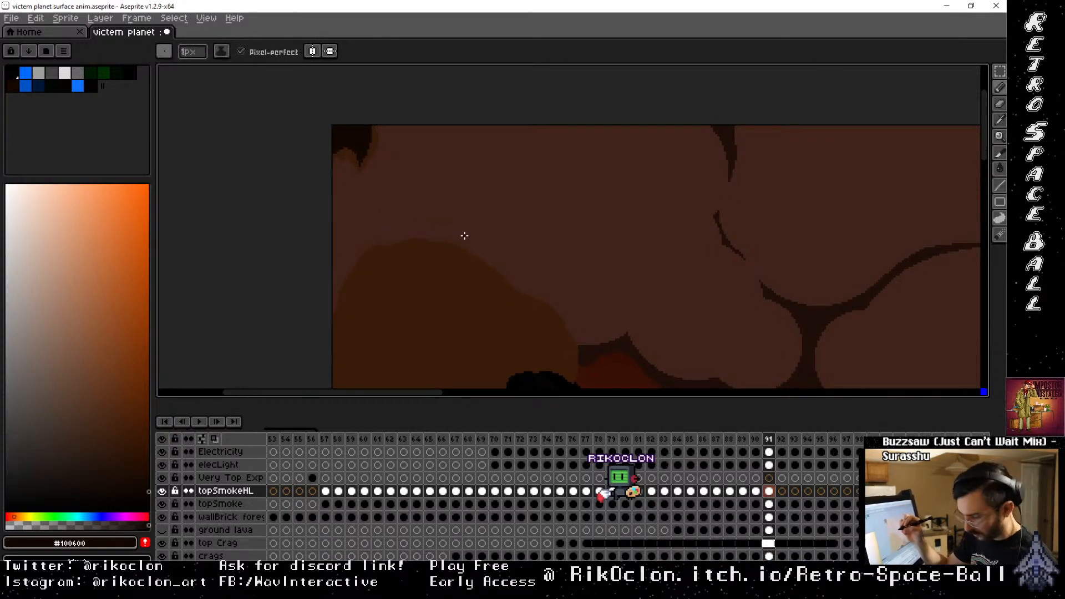
Outline the inner area of the large smoke cloud above the lava cracks on frame 91 and fill it with #100600
left_click_drag(473, 300, 451, 167)
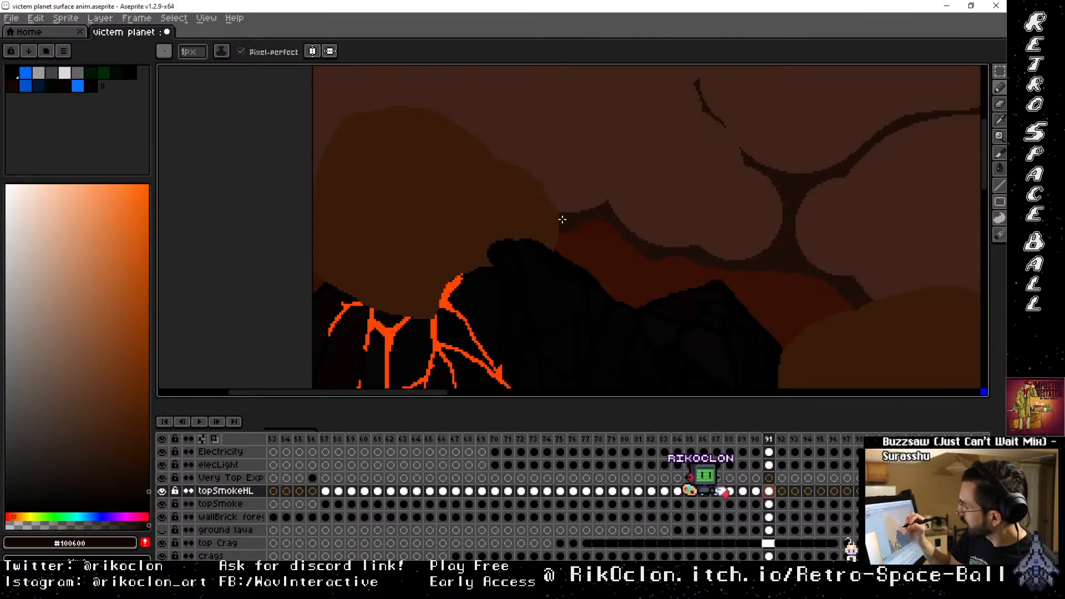
mouse_move(549, 240)
left_mouse_down()
mouse_move(527, 180)
mouse_move(506, 174)
left_mouse_up()
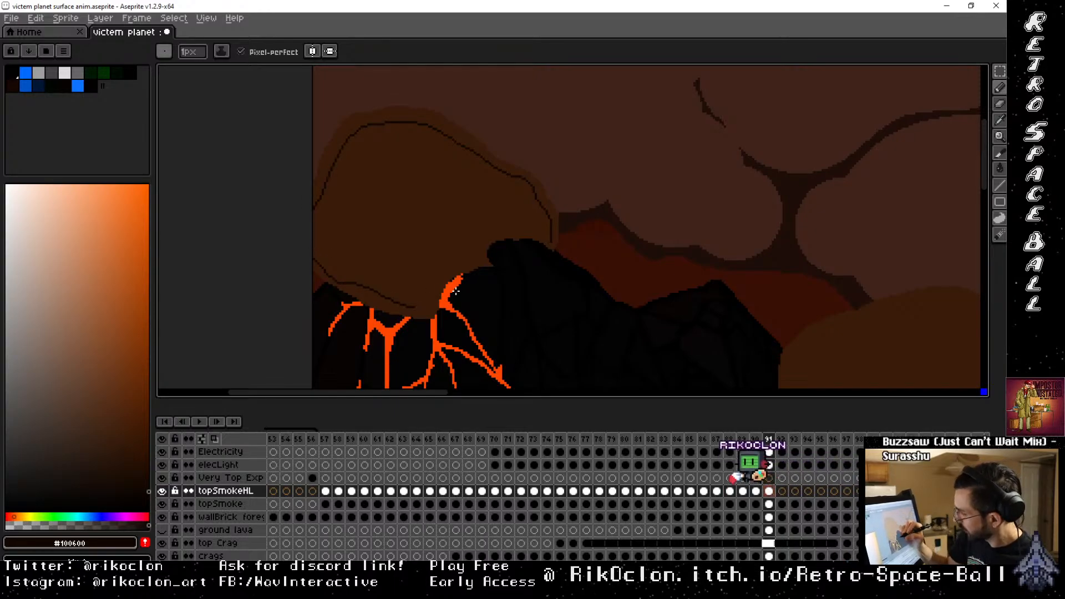
left_click_drag(425, 309, 314, 253)
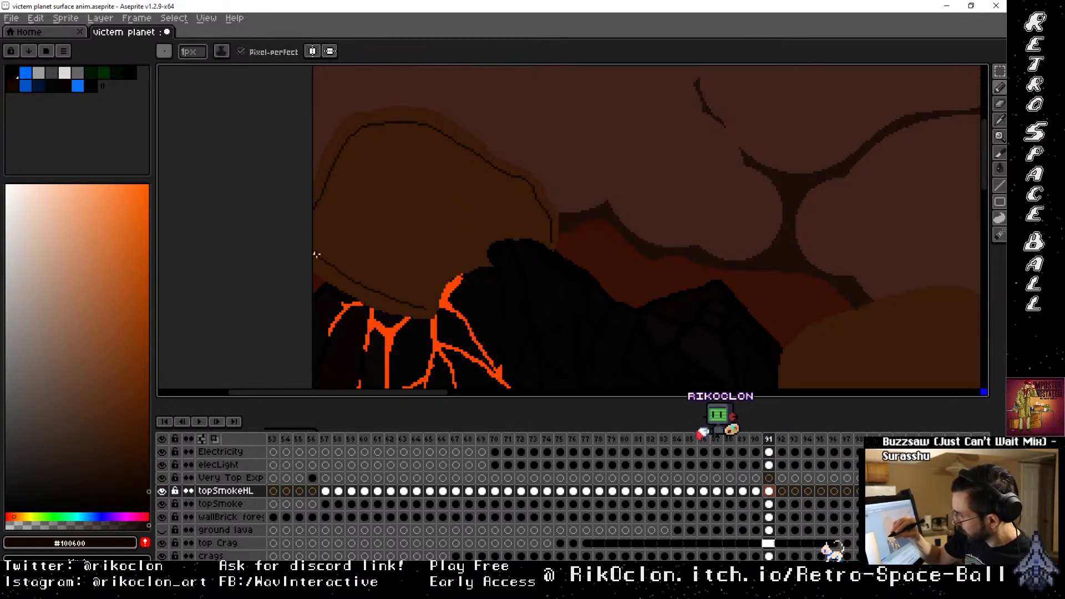
mouse_move(423, 305)
left_mouse_down()
mouse_move(445, 266)
mouse_move(475, 258)
mouse_move(501, 229)
mouse_move(536, 237)
left_mouse_up()
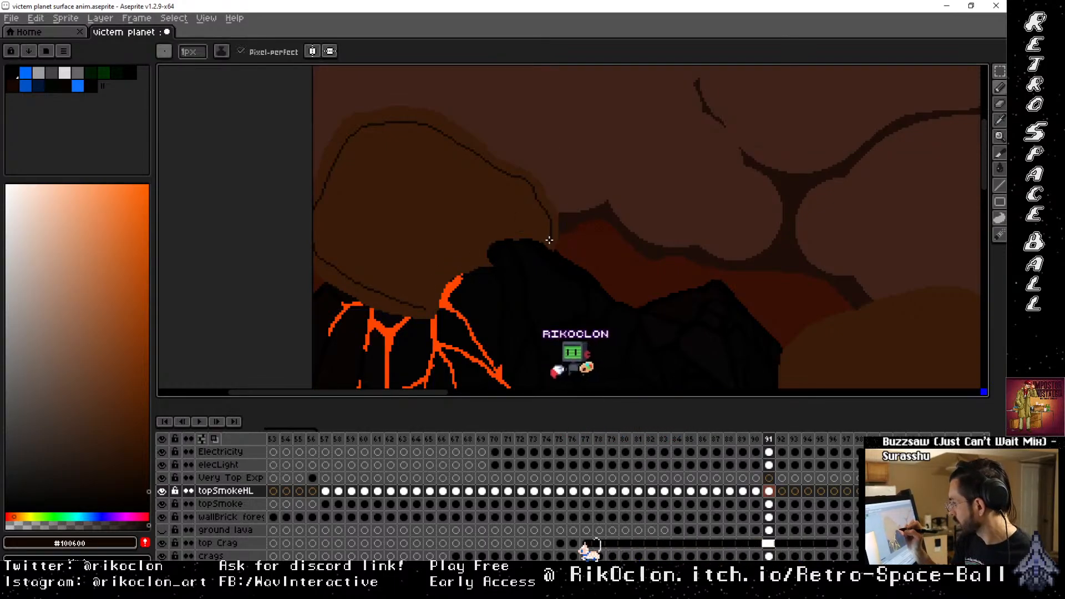
mouse_move(468, 248)
left_mouse_down()
mouse_move(424, 284)
mouse_move(423, 308)
left_mouse_up()
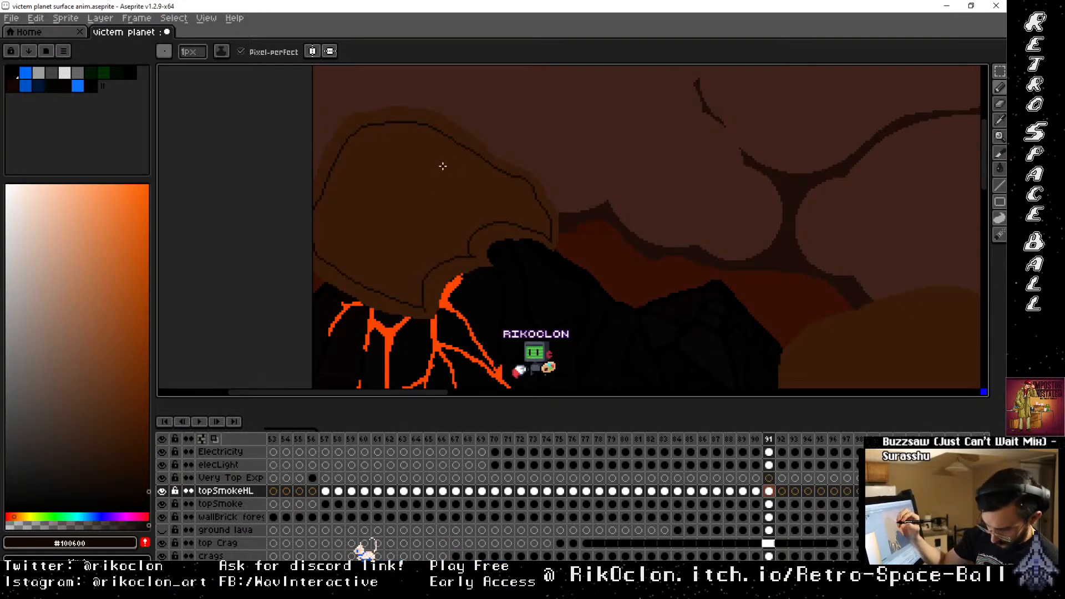
key("g")
left_click(457, 175)
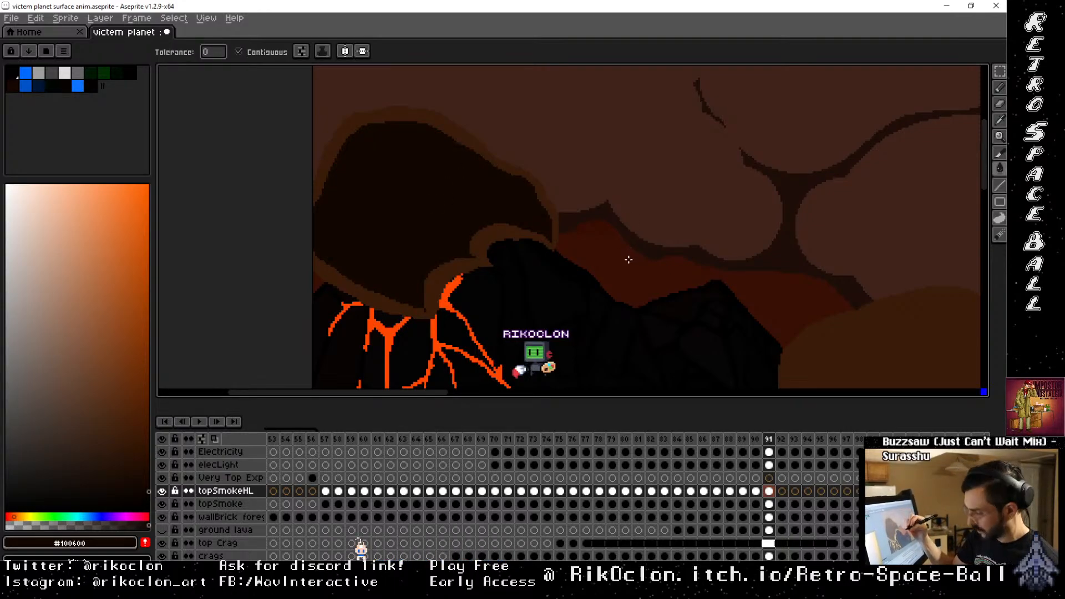
key("b")
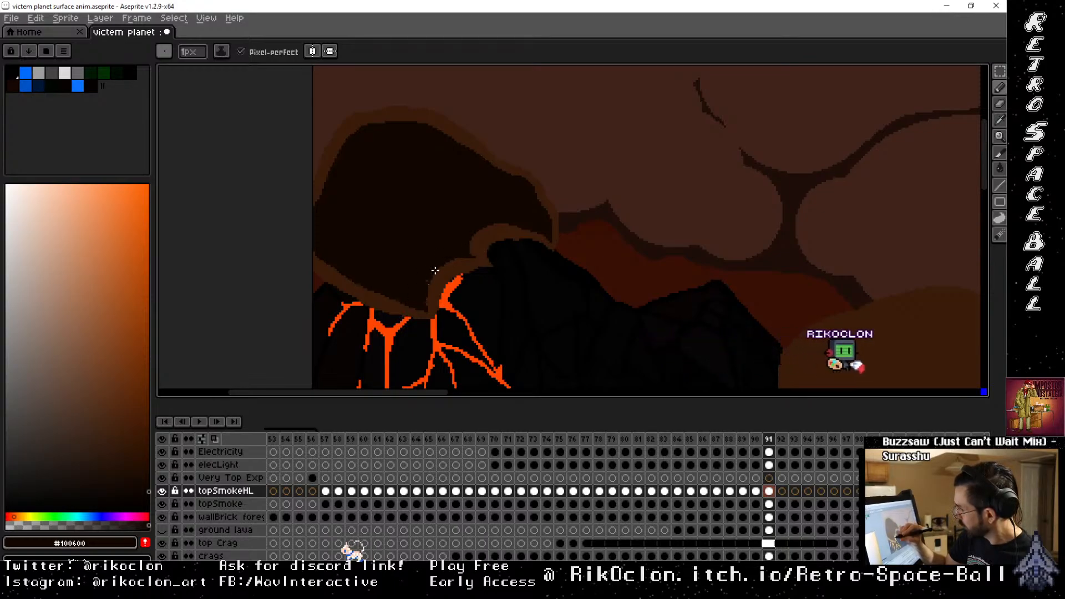
Outline the inner area of the smoke cloud beside the purple pillar on frame 91 and fill it with #100600
key("space")
left_click_drag(740, 272, 635, 173)
left_click_drag(694, 250, 578, 167)
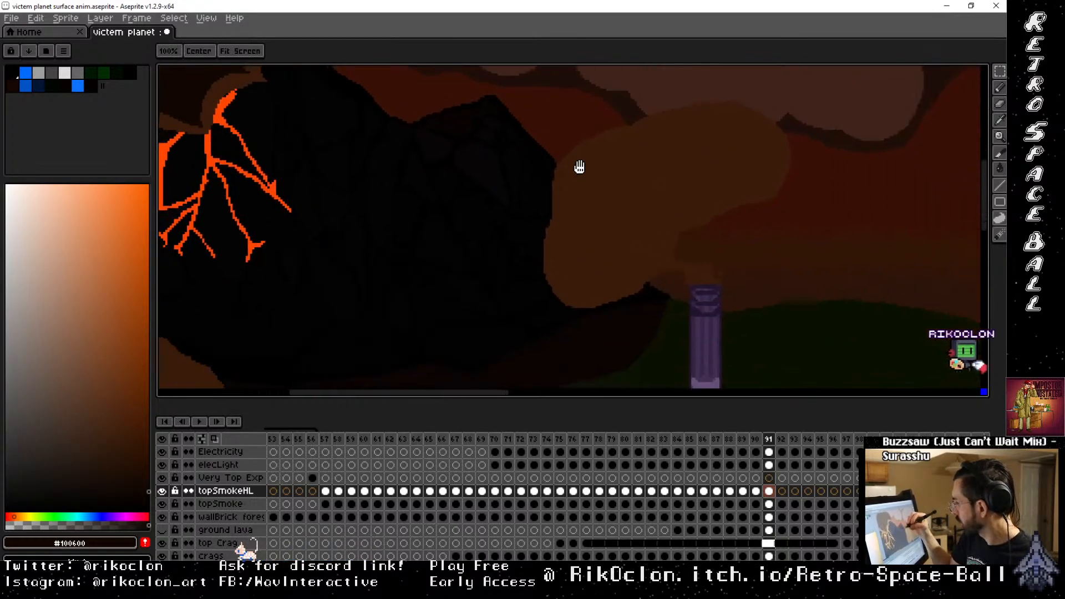
left_click_drag(691, 207, 637, 205)
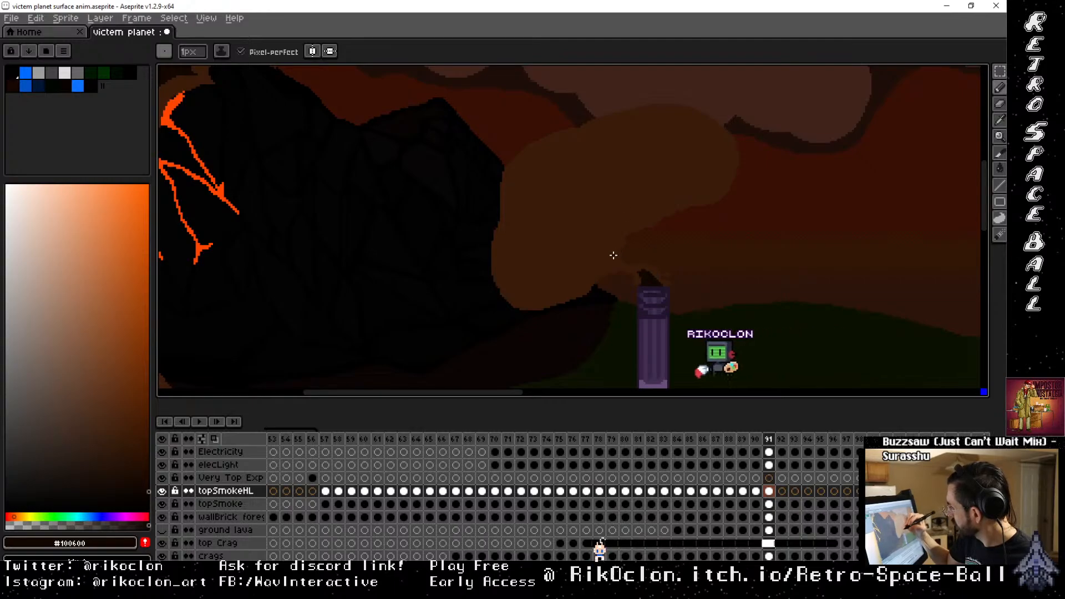
mouse_move(615, 260)
left_mouse_down()
mouse_move(636, 207)
mouse_move(709, 186)
mouse_move(714, 143)
mouse_move(685, 126)
mouse_move(631, 121)
mouse_move(539, 173)
mouse_move(516, 204)
left_mouse_up()
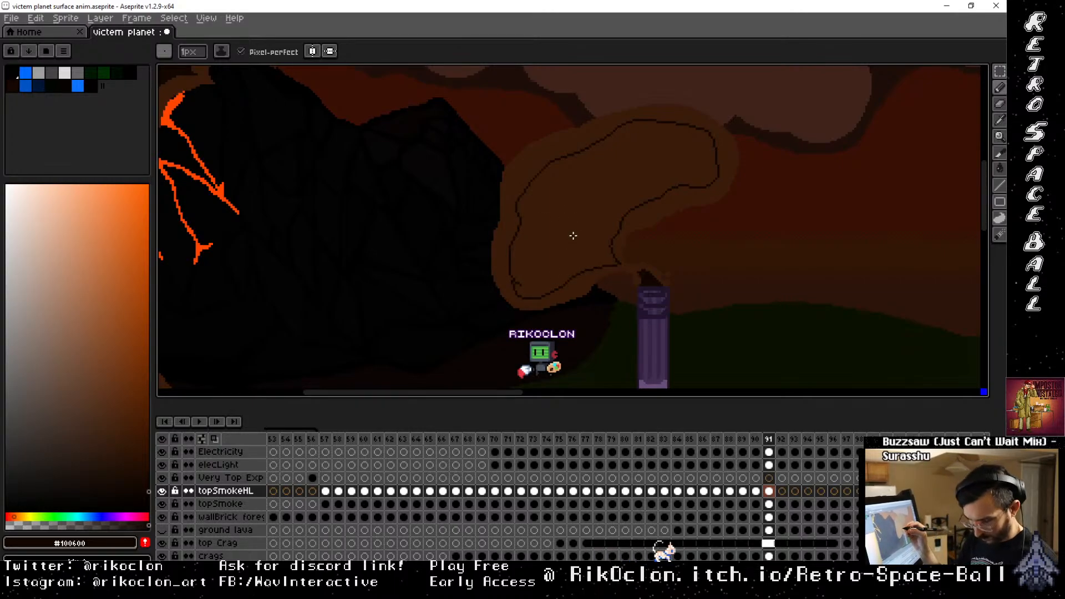
key("g")
left_click(595, 204)
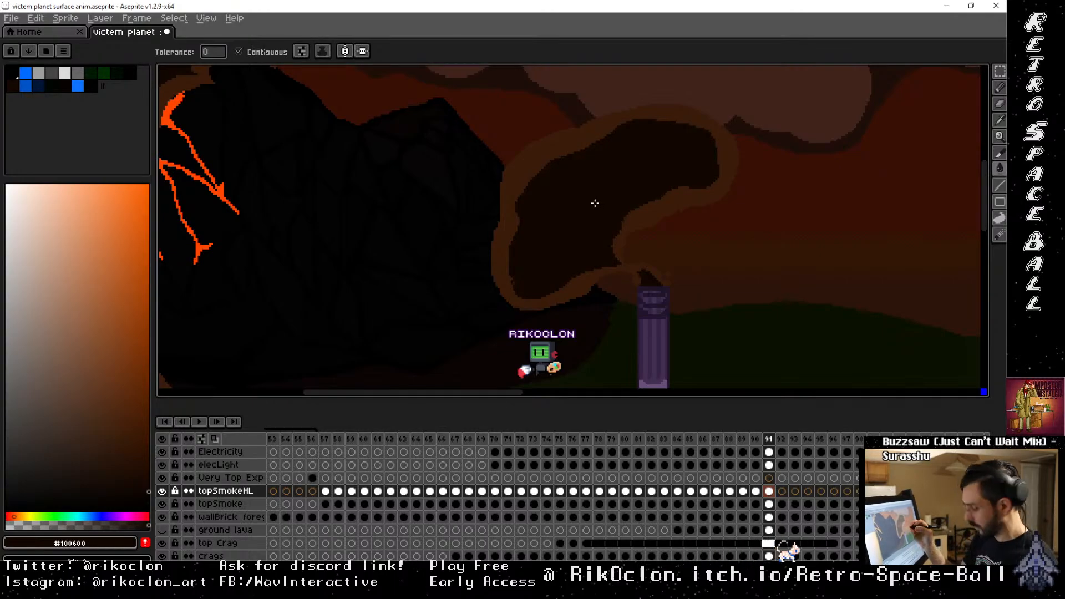
On frame 92, outline the inner area of the small smoke plume rising from the purple pillar and fill it with #100600
key("b")
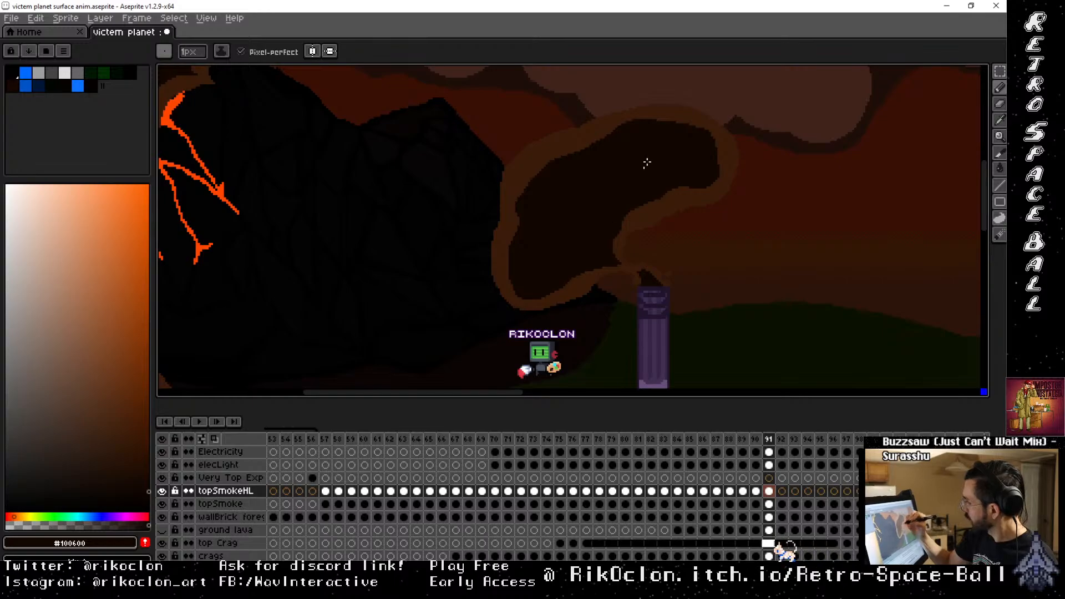
key("period")
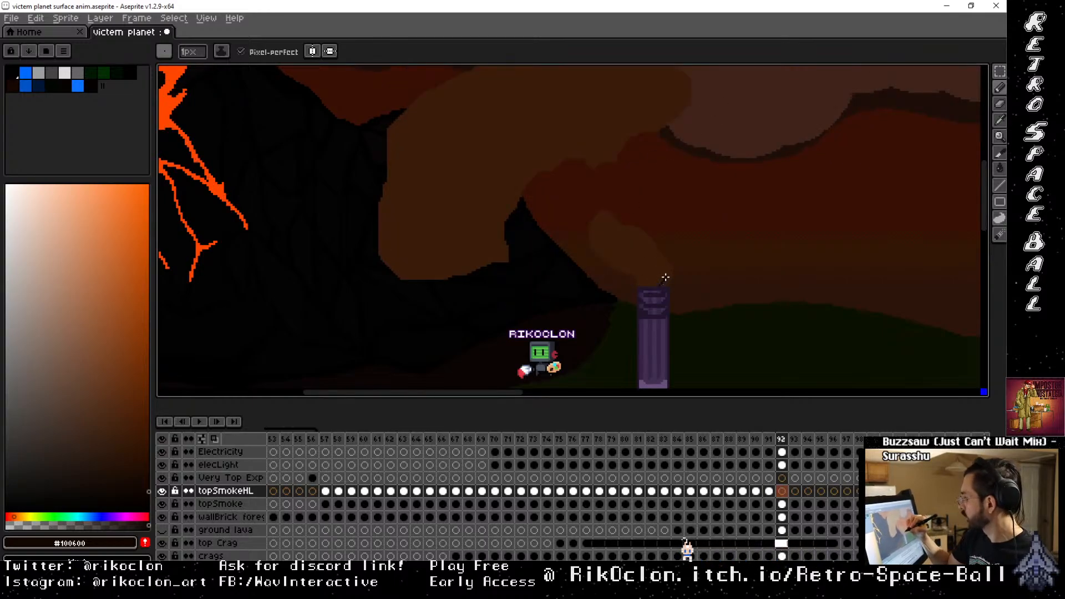
mouse_move(650, 252)
left_mouse_down()
mouse_move(605, 224)
mouse_move(608, 249)
mouse_move(631, 257)
mouse_move(643, 283)
mouse_move(663, 279)
mouse_move(638, 238)
mouse_move(605, 226)
mouse_move(644, 286)
mouse_move(643, 249)
mouse_move(620, 236)
mouse_move(624, 262)
left_mouse_up()
key("ctrl+z")
key("ctrl+z")
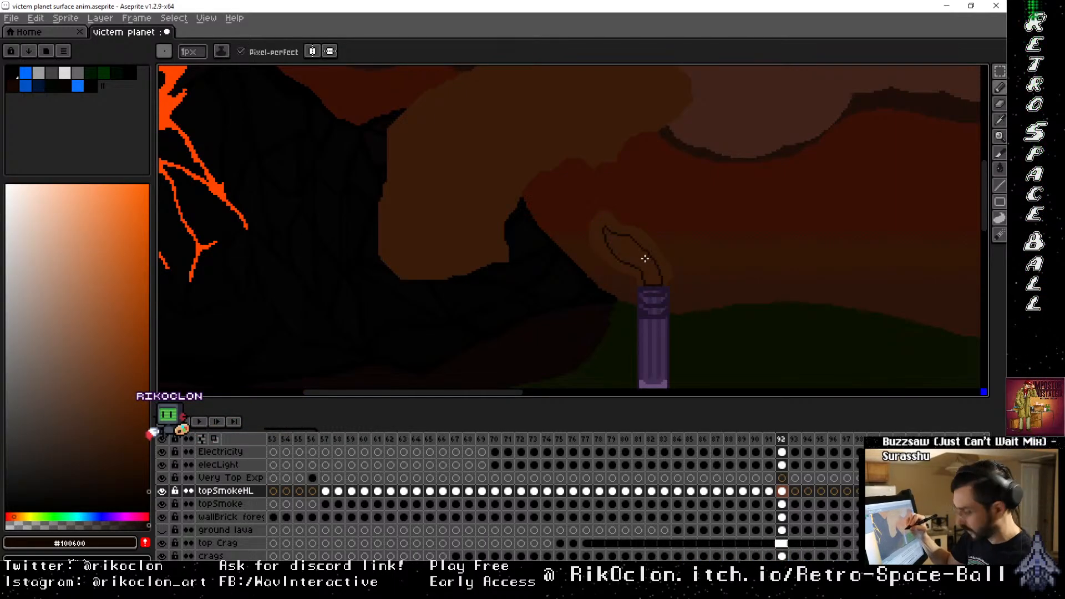
key("g")
left_click(647, 259)
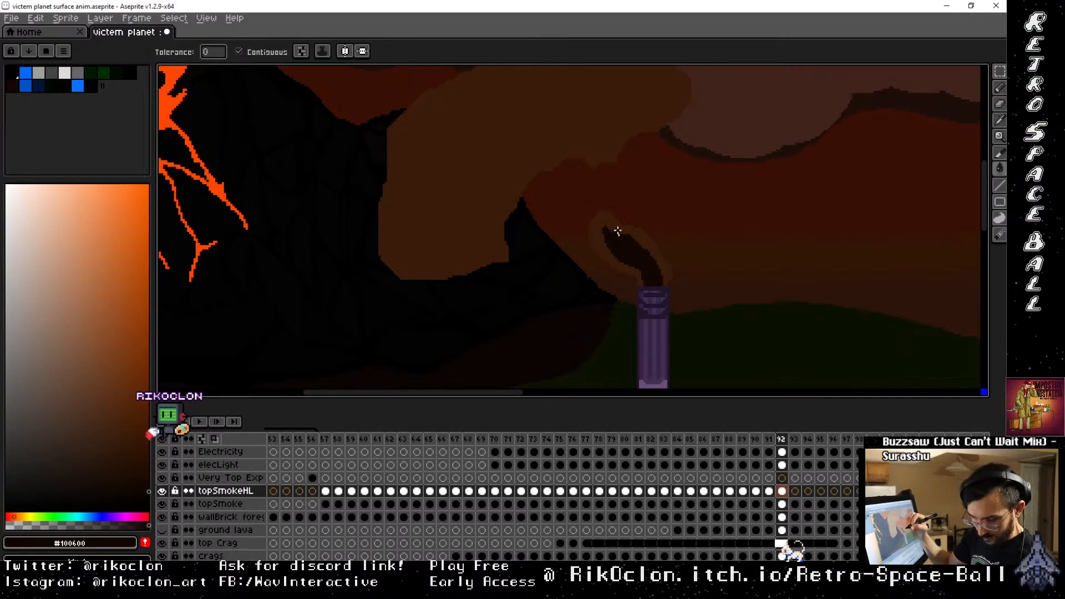
Outline the inner area of the large curved smoke cloud over the dark crag on frame 92 and fill it with #100600
key("b")
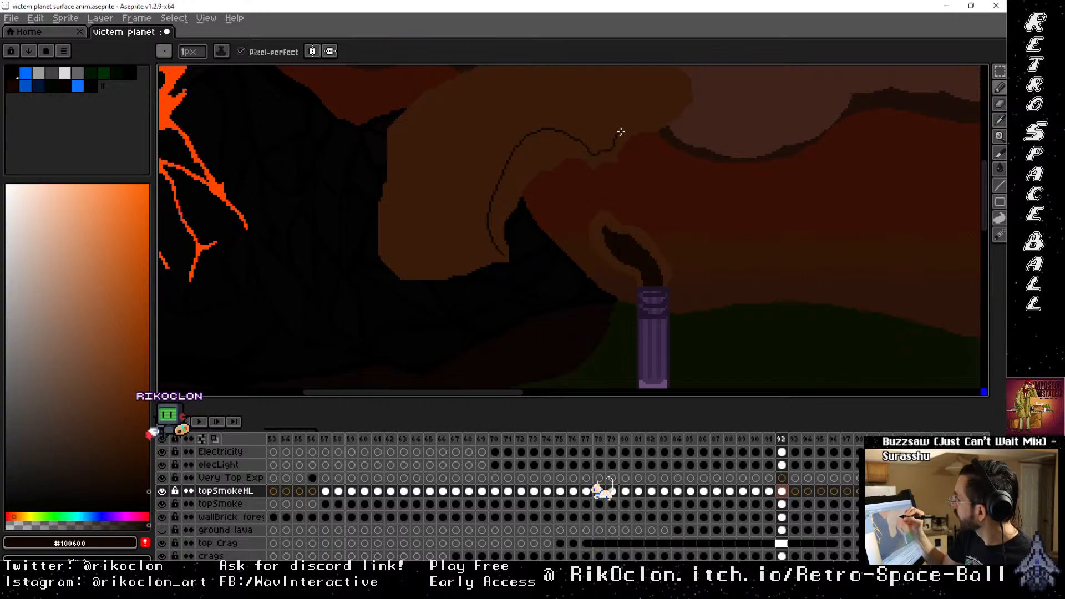
left_click_drag(621, 132, 650, 119)
key("space")
left_click_drag(634, 117, 596, 215)
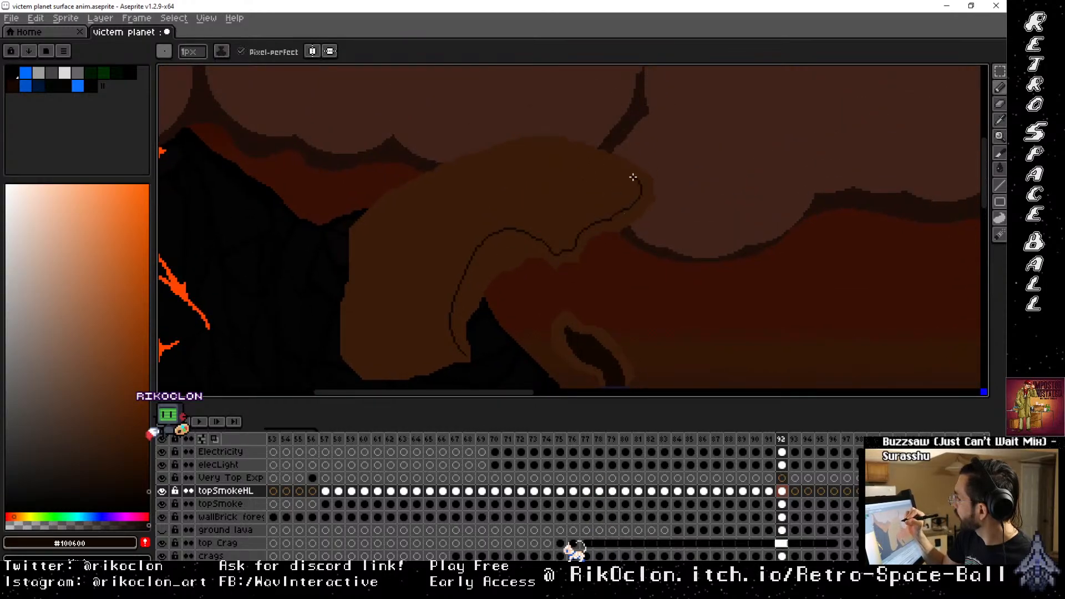
mouse_move(367, 241)
left_mouse_down()
mouse_move(357, 344)
mouse_move(464, 348)
left_mouse_up()
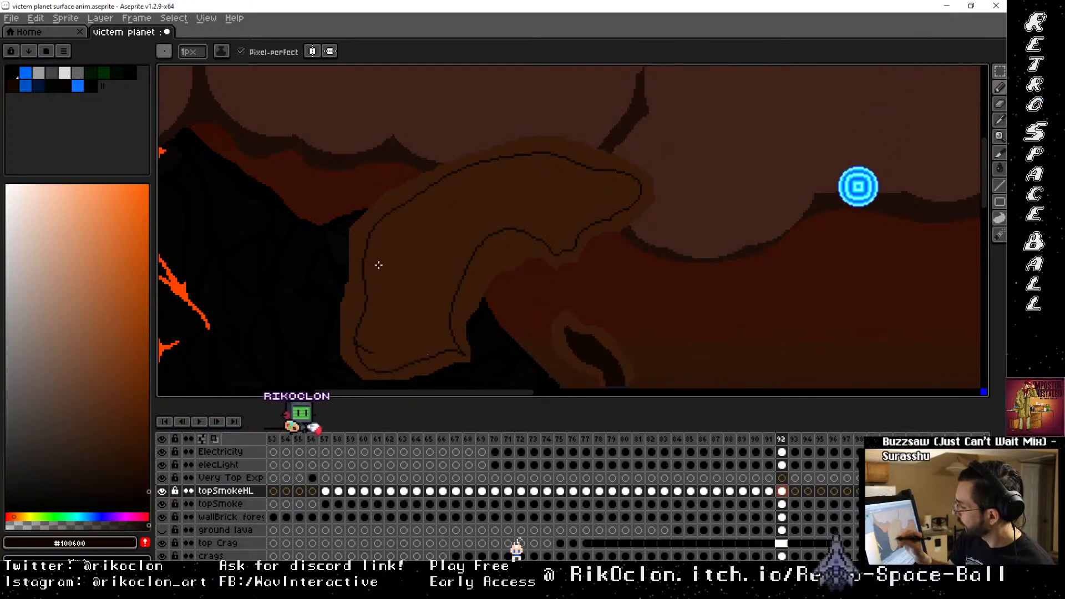
key("g")
left_click(427, 328)
Outline the inner area of the smoke remnant at the canvas's left edge above the volcano on frame 92 and fill it with #100600
key("space")
left_click_drag(446, 258, 605, 356)
left_click_drag(307, 203, 506, 274)
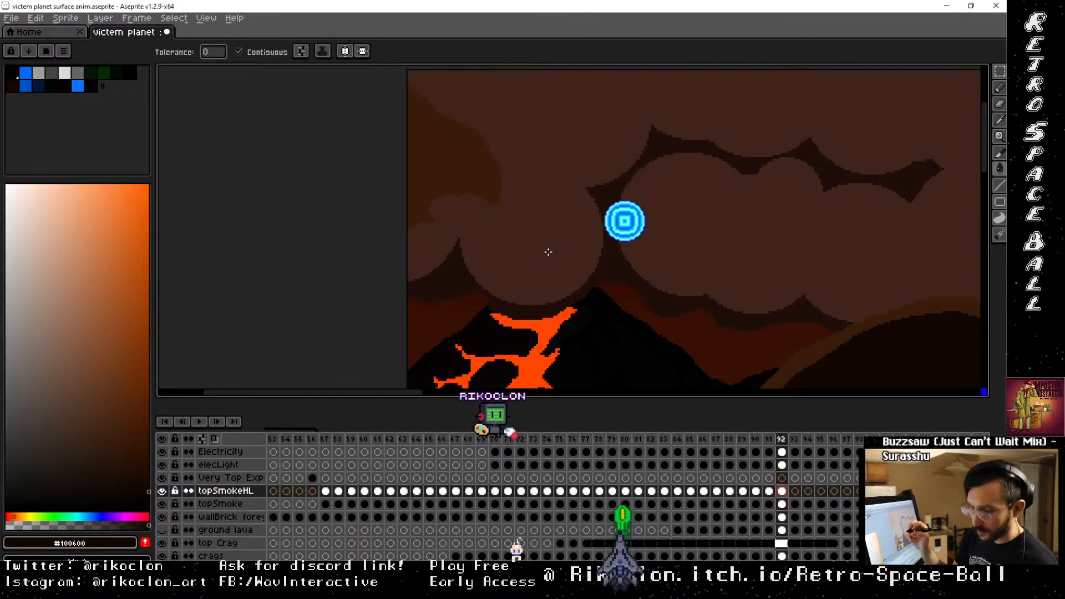
key("b")
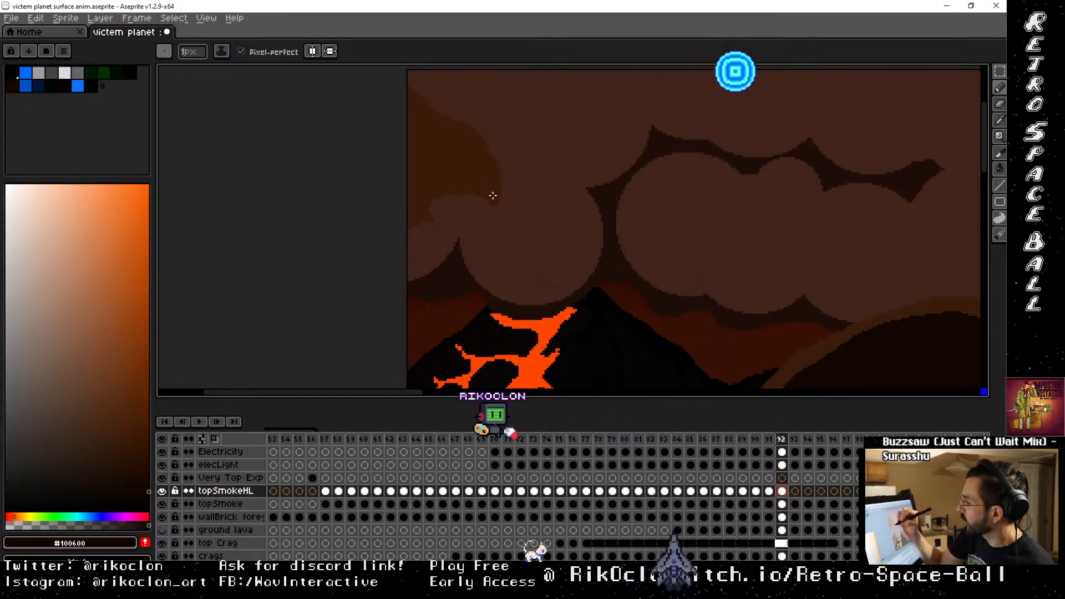
mouse_move(492, 195)
left_mouse_down()
mouse_move(474, 142)
mouse_move(409, 95)
left_mouse_up()
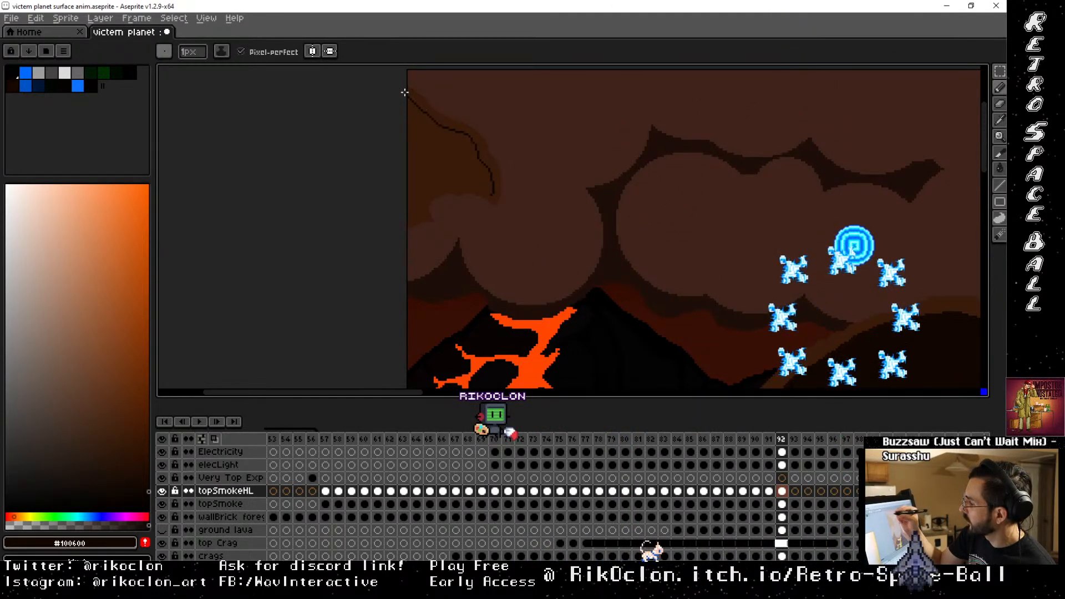
mouse_move(487, 195)
left_mouse_down()
mouse_move(450, 178)
mouse_move(423, 187)
mouse_move(407, 218)
left_mouse_up()
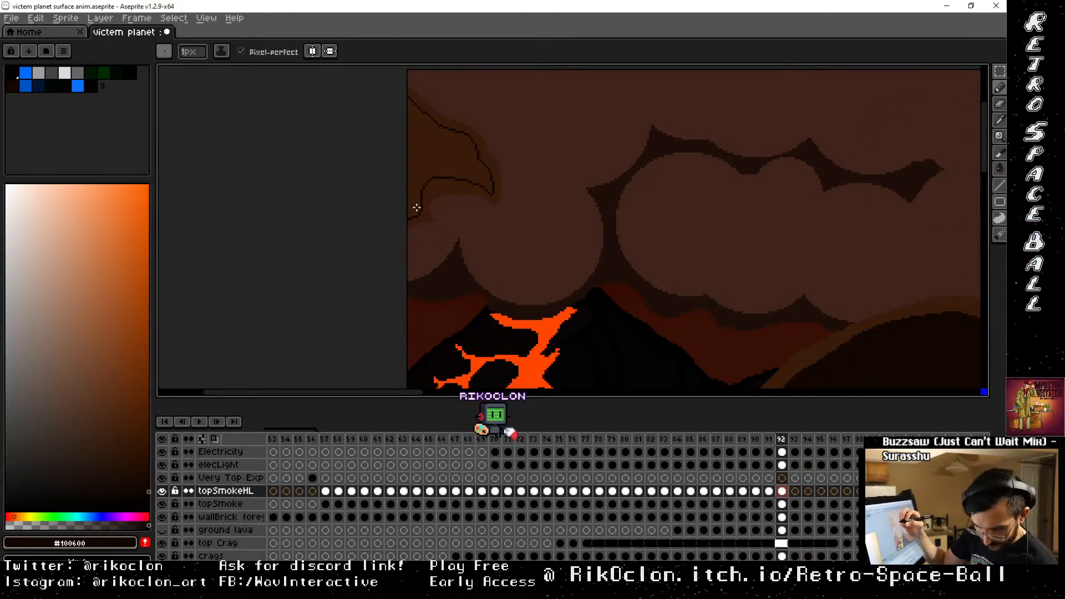
key("g")
left_click(482, 180)
On frame 93, outline the inner area of the smoke puff coming out of the purple pillar and fill it with #100600
key("space")
left_click_drag(729, 306, 610, 196)
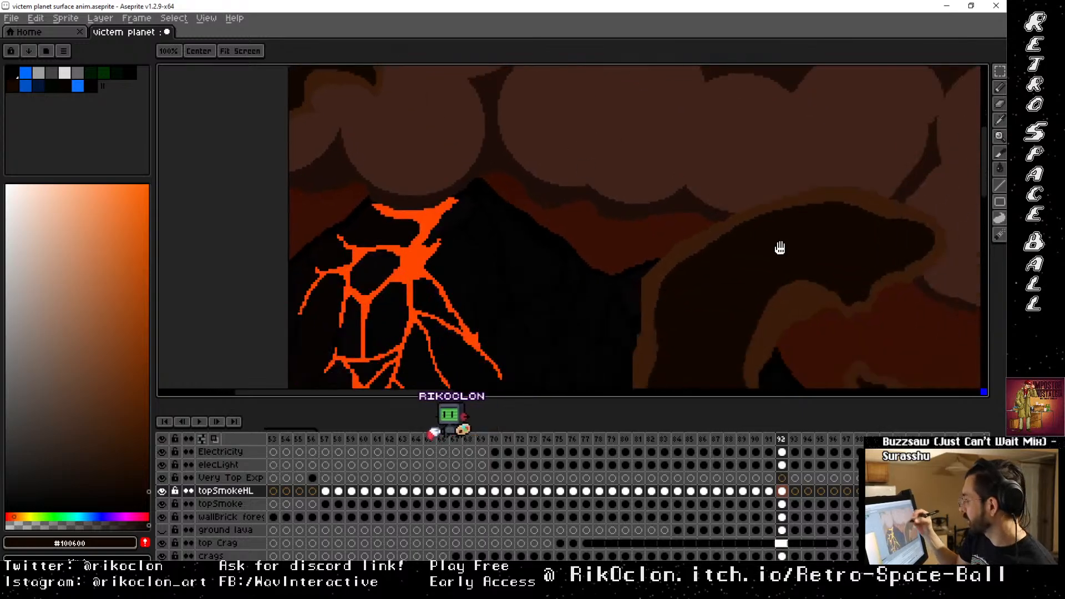
left_click_drag(780, 248, 639, 208)
left_click_drag(746, 279, 655, 303)
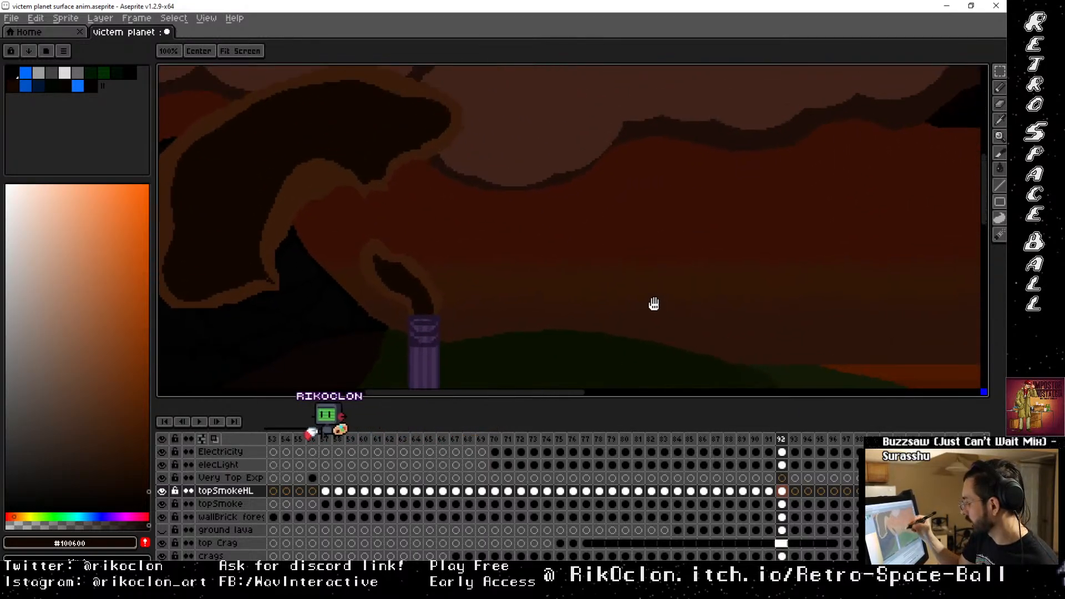
key("Right")
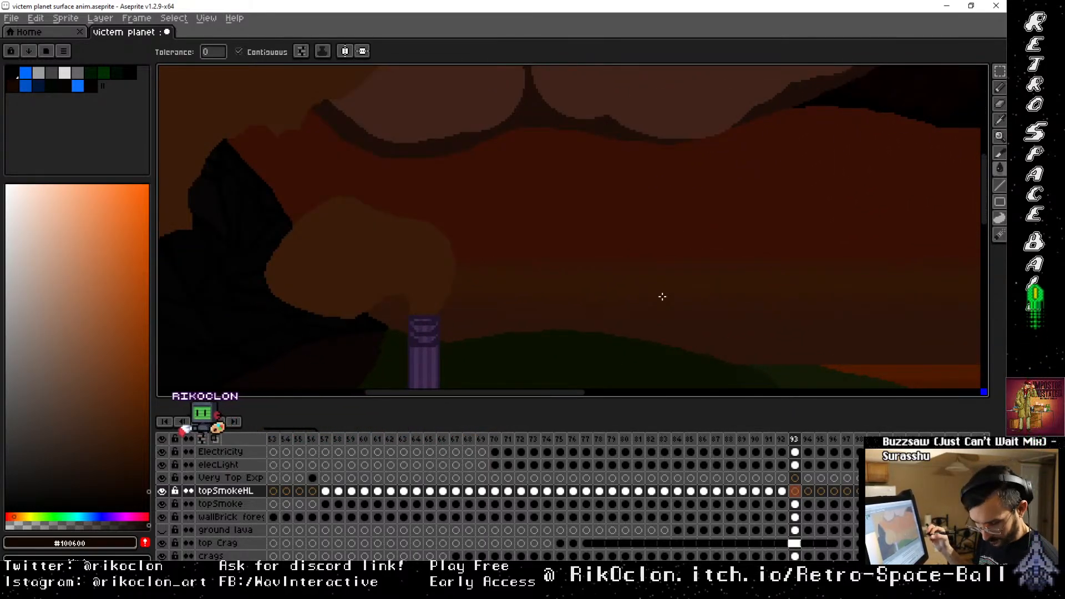
key("b")
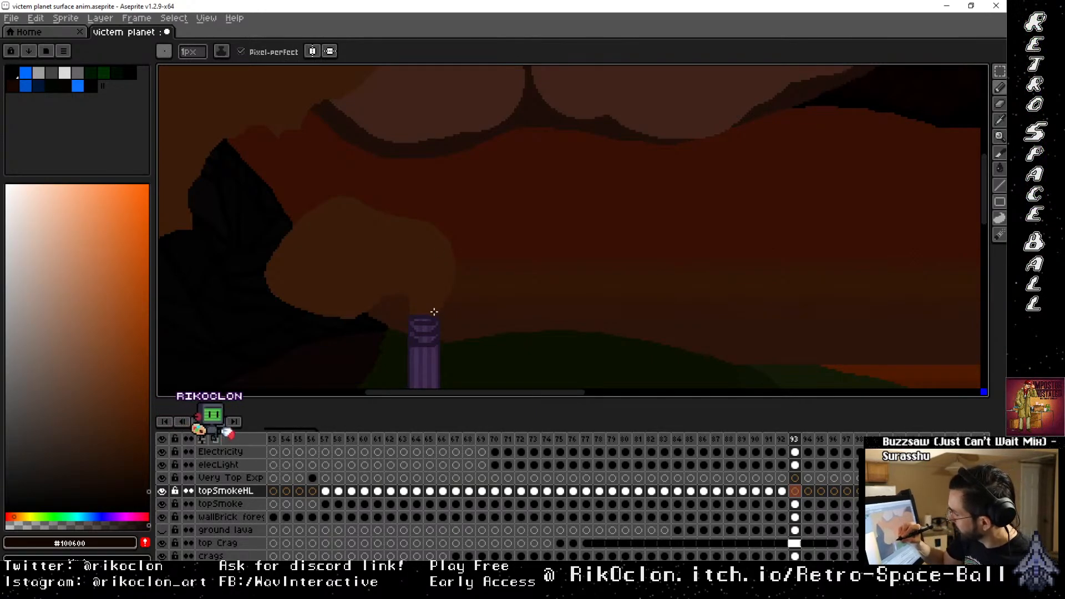
left_click_drag(432, 313, 439, 294)
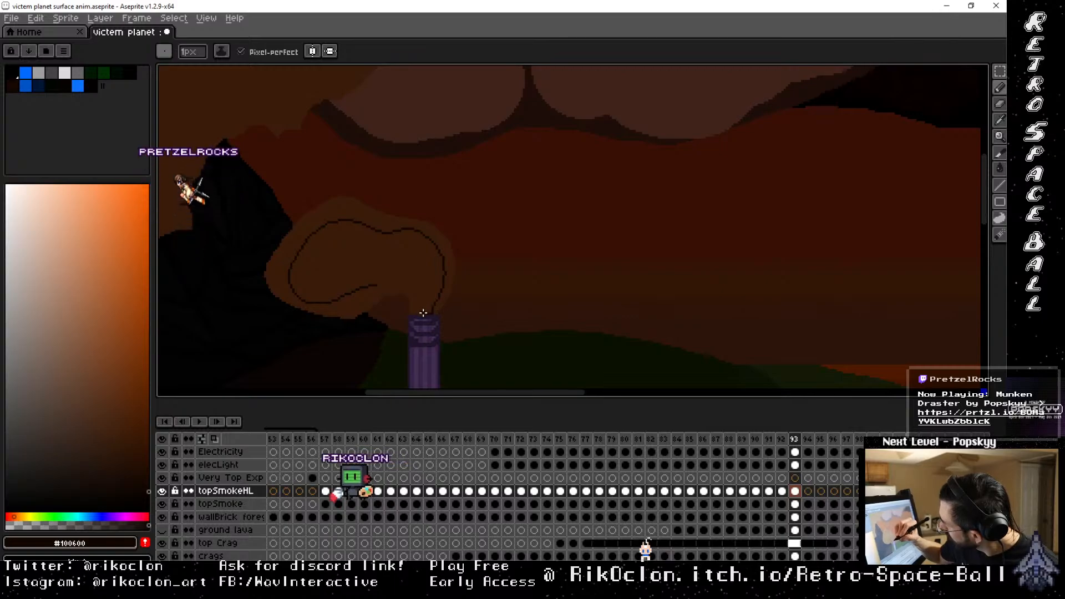
left_click_drag(417, 299, 419, 313)
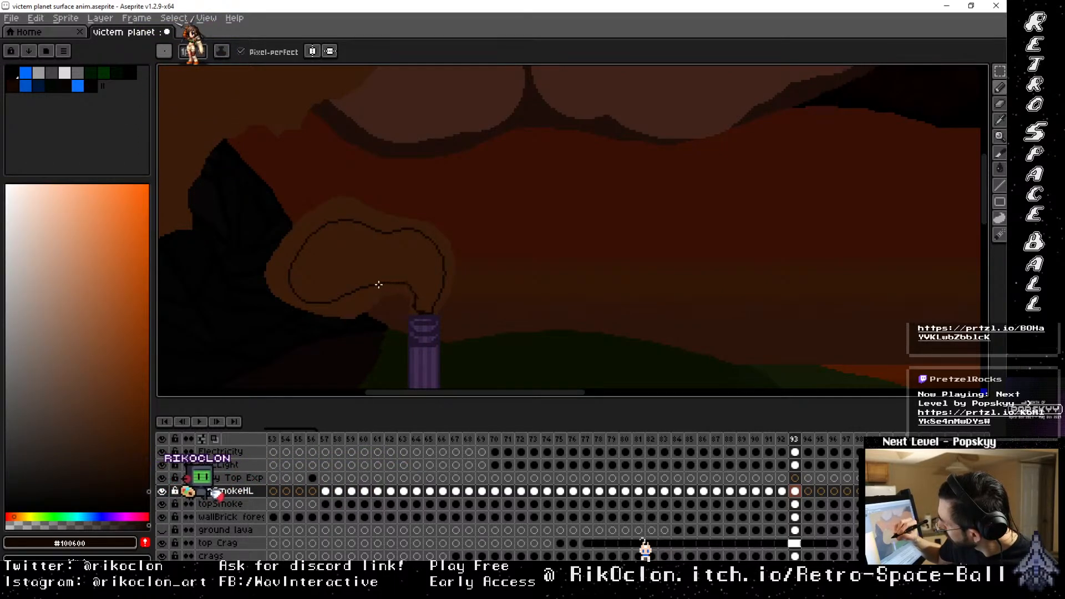
key("g")
left_click(407, 233)
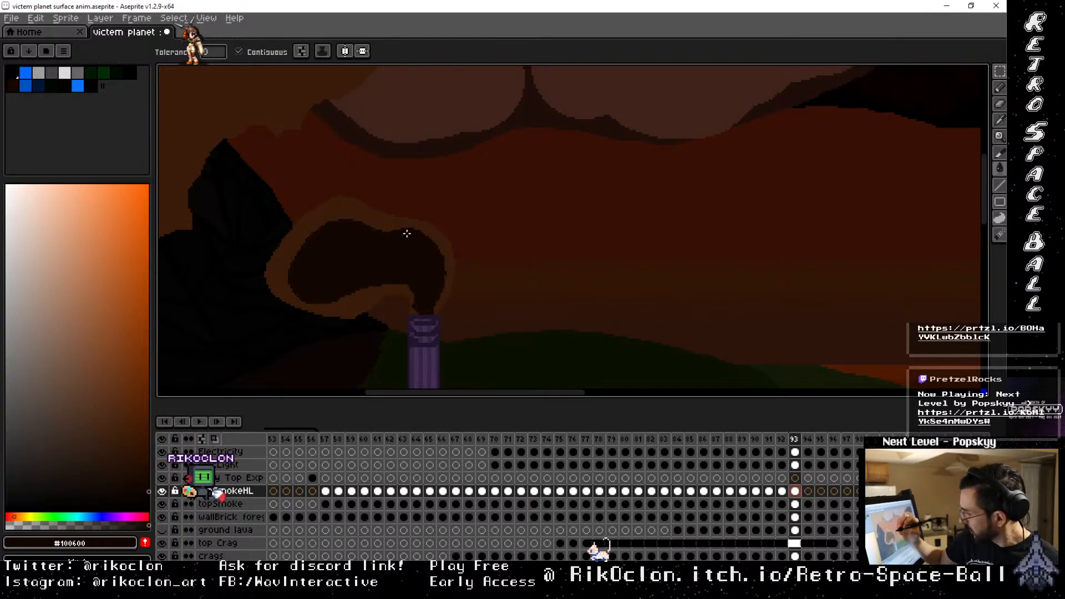
Outline the inner area of the large curved smoke cloud on frame 93 and fill it with #100600
key("b")
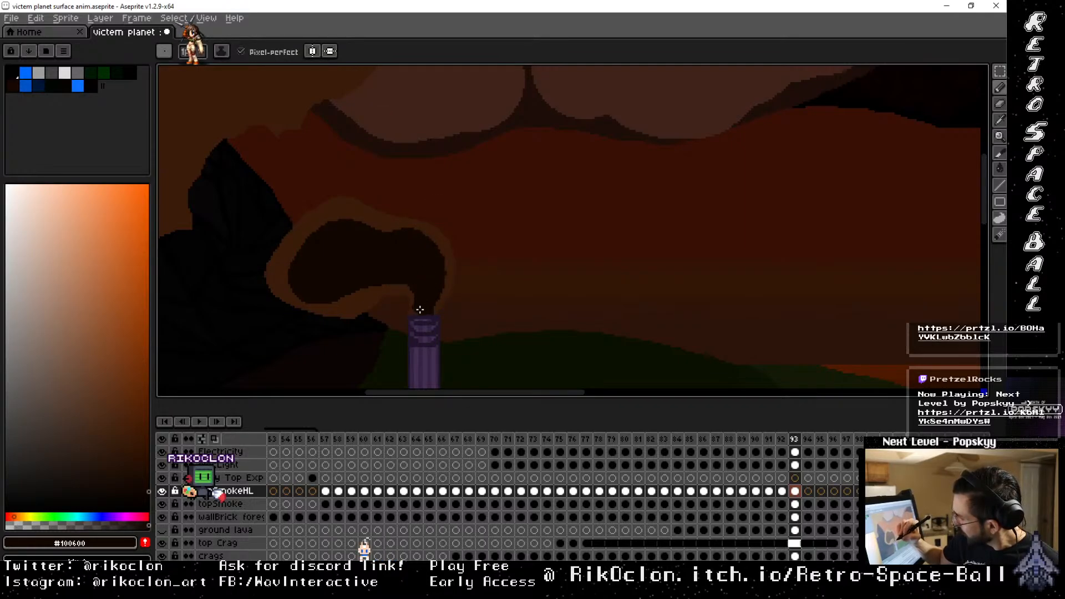
left_click_drag(377, 223, 407, 288)
mouse_move(327, 194)
left_mouse_down()
mouse_move(400, 275)
mouse_move(424, 225)
left_mouse_up()
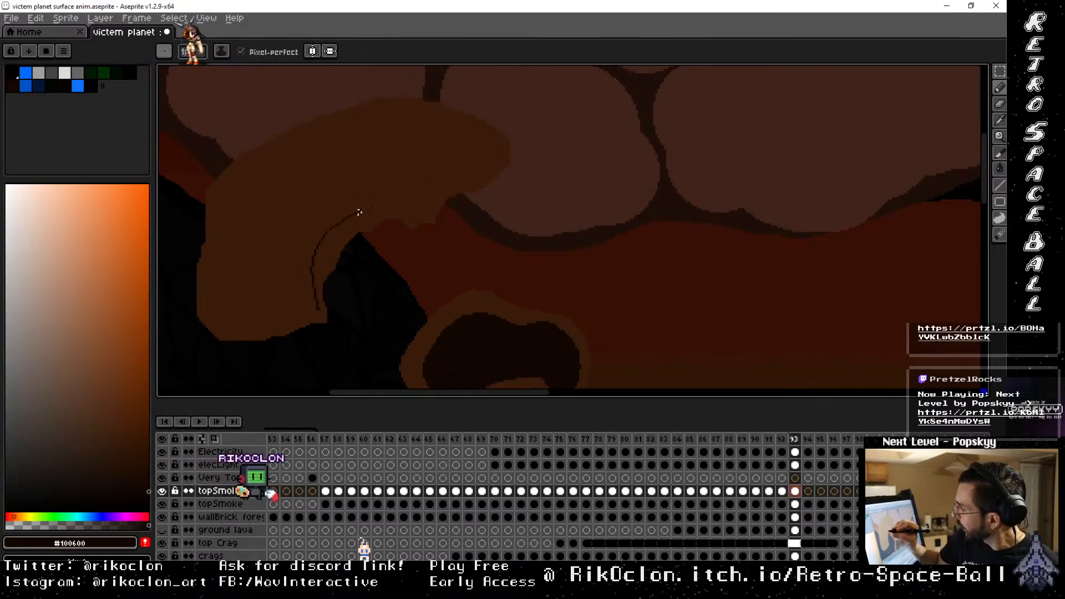
mouse_move(359, 212)
left_mouse_down()
mouse_move(426, 210)
mouse_move(494, 157)
mouse_move(474, 131)
mouse_move(421, 120)
mouse_move(342, 137)
mouse_move(240, 187)
mouse_move(216, 305)
mouse_move(273, 326)
mouse_move(235, 330)
left_mouse_up()
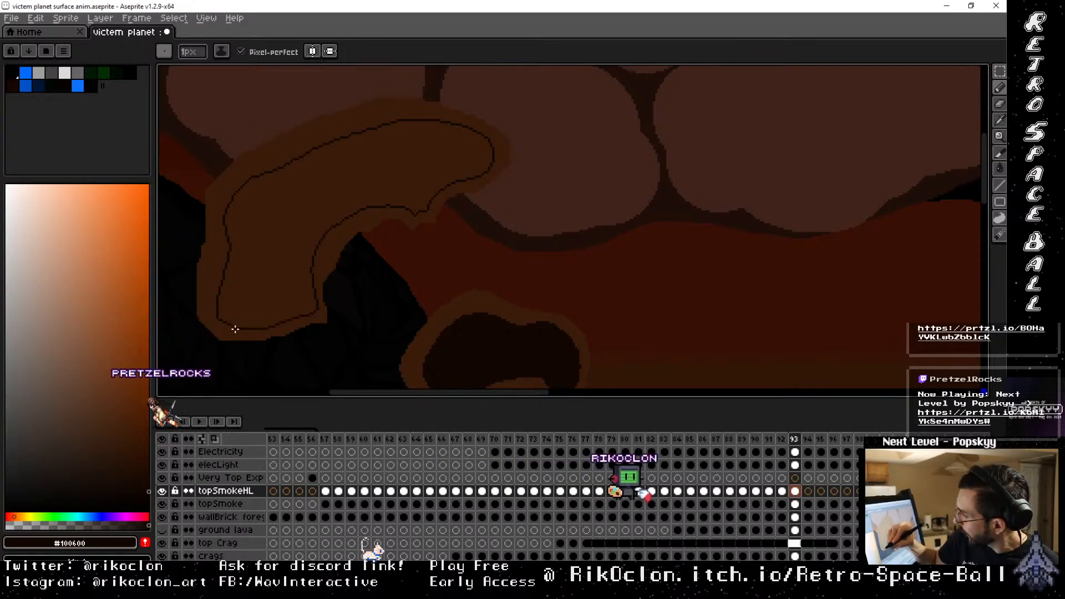
key("g")
left_click(274, 247)
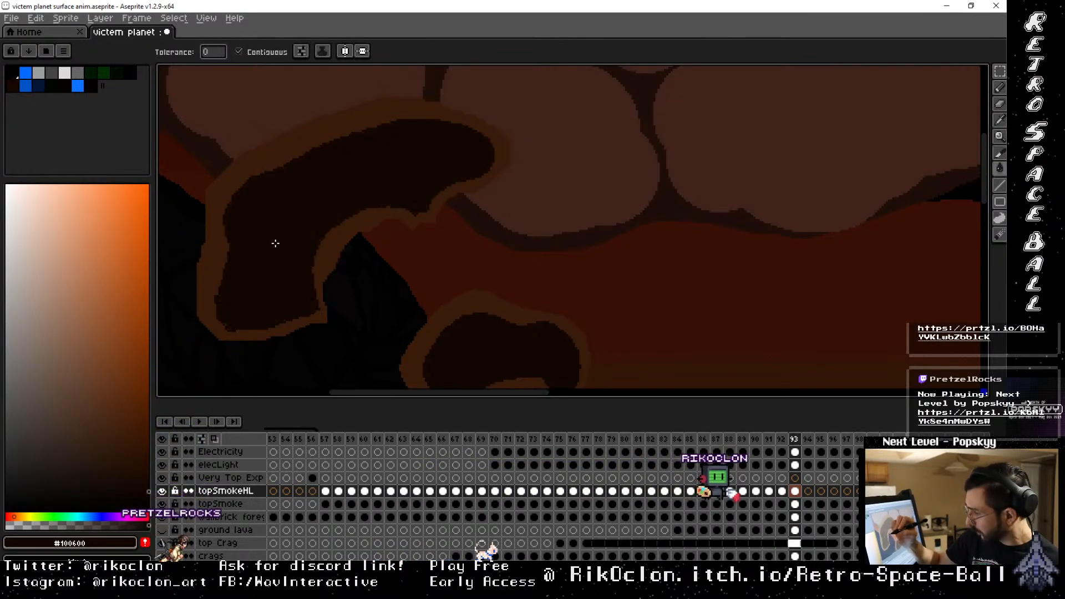
On frame 94, outline the inner area of the smoke cloud beside the purple pillar with a jagged lower edge and fill it with #100600
key("b")
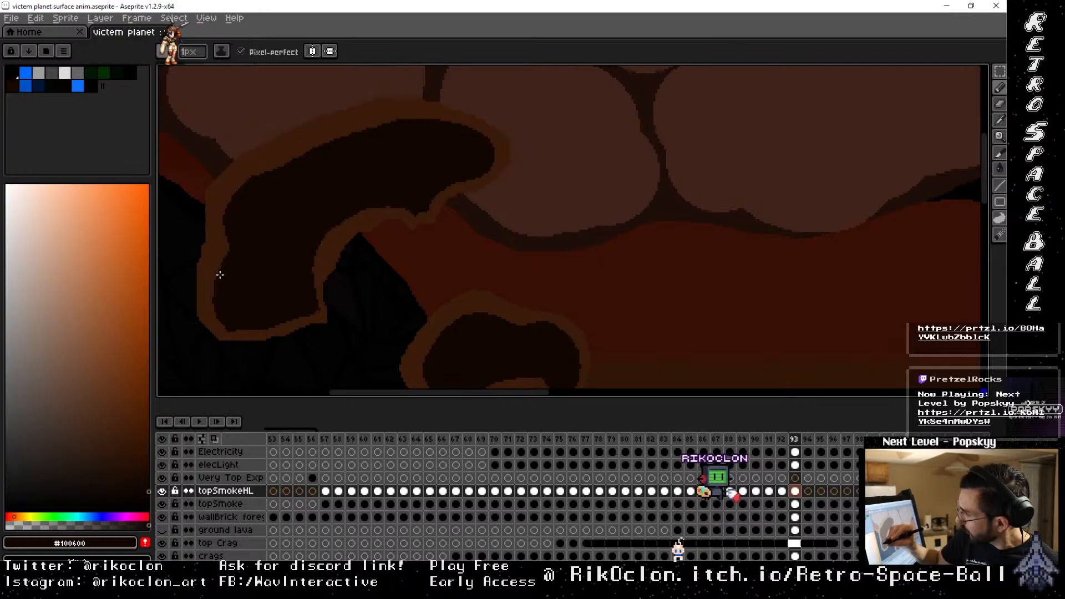
key("space")
mouse_move(272, 219)
left_mouse_down()
mouse_move(299, 311)
mouse_move(282, 248)
mouse_move(585, 140)
mouse_move(535, 238)
mouse_move(504, 202)
mouse_move(649, 214)
mouse_move(666, 202)
mouse_move(760, 227)
left_mouse_up()
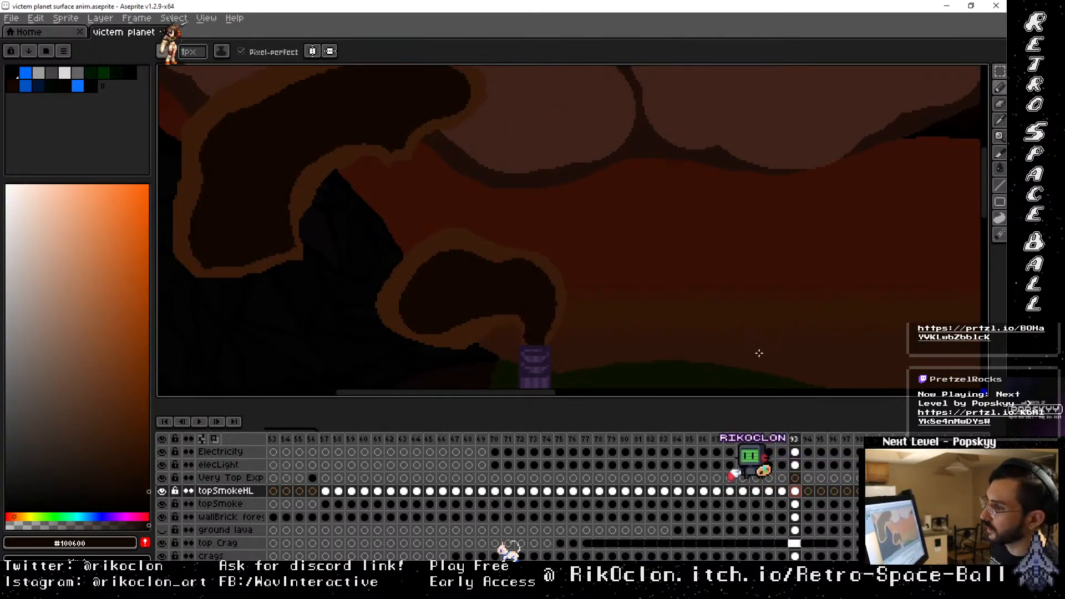
key("Right")
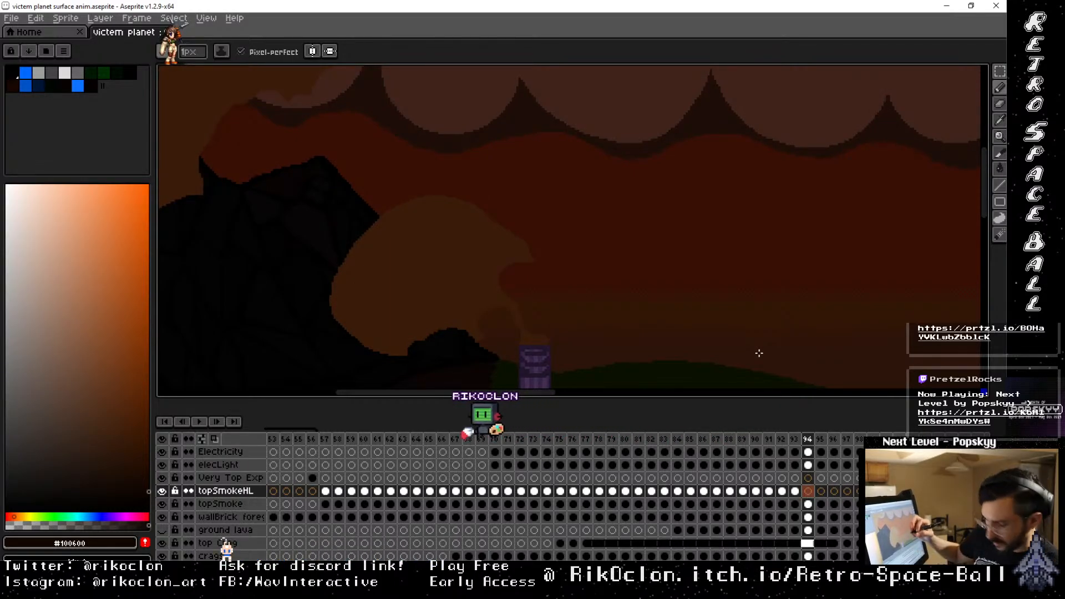
left_click_drag(488, 238, 405, 190)
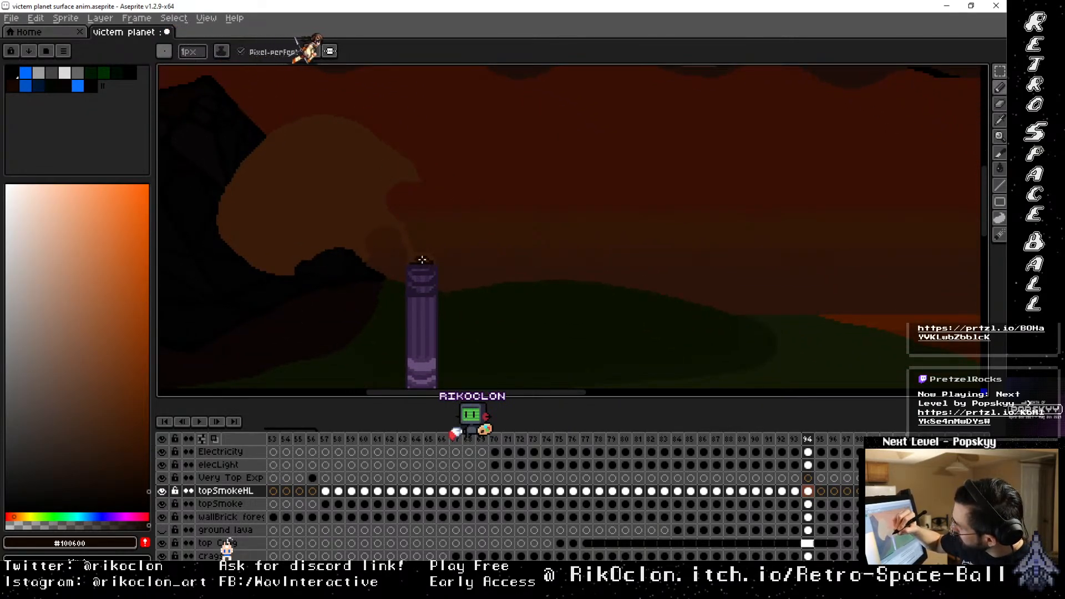
mouse_move(397, 215)
left_mouse_down()
mouse_move(447, 277)
mouse_move(436, 238)
mouse_move(411, 256)
mouse_move(430, 278)
mouse_move(387, 285)
mouse_move(398, 302)
mouse_move(370, 295)
mouse_move(330, 328)
mouse_move(277, 292)
left_mouse_up()
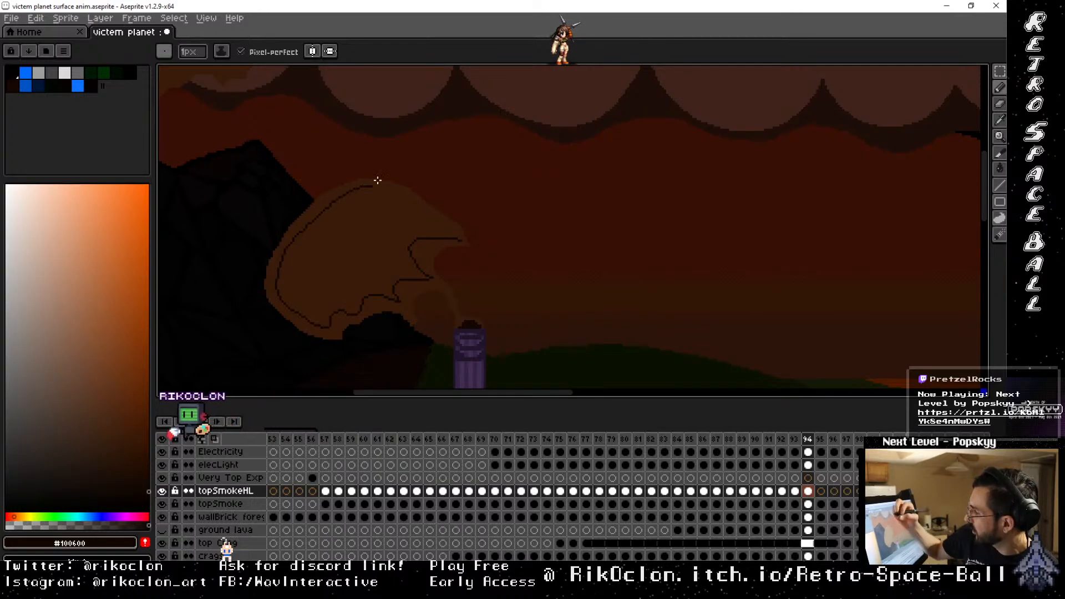
left_click_drag(456, 235, 369, 185)
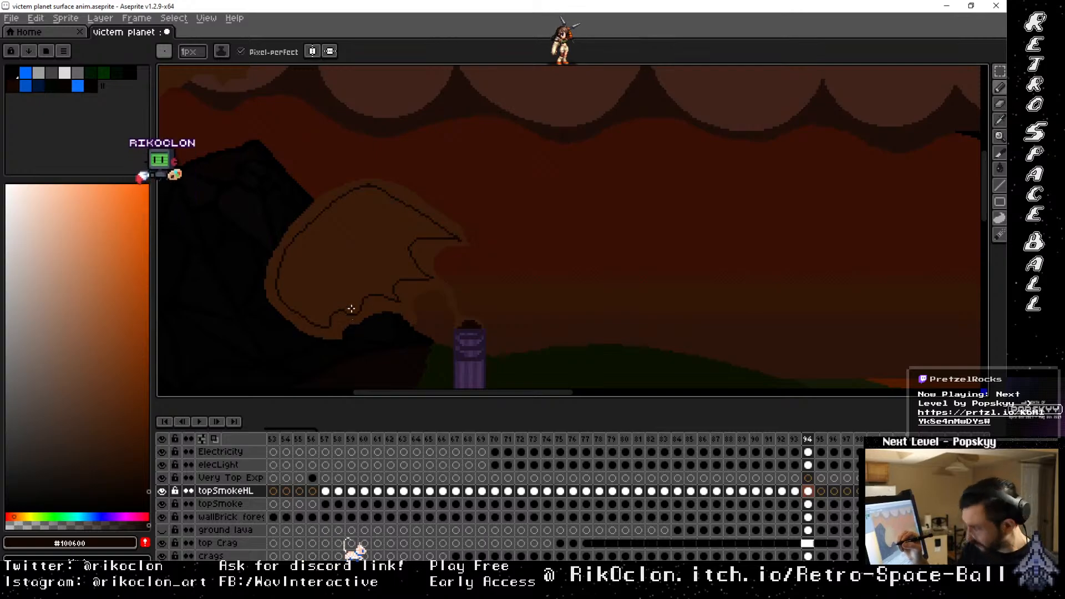
key("g")
left_click(439, 220)
Outline the inner area of the large curved smoke cloud above the volcano on frame 94 and fill it with #100600
key("b")
scroll(469, 298, "up", 3)
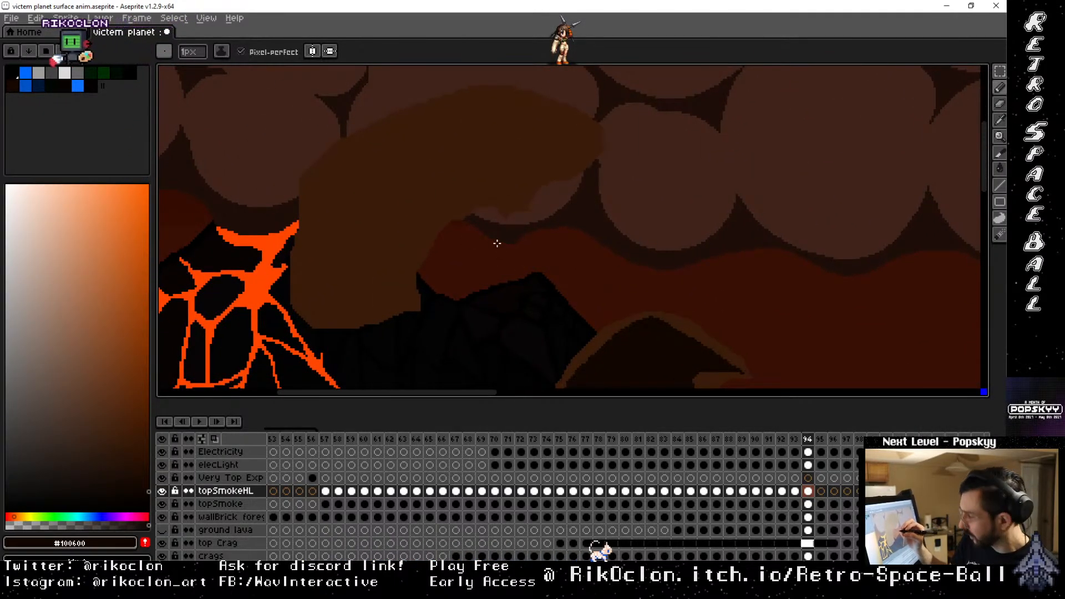
mouse_move(413, 299)
left_mouse_down()
mouse_move(412, 232)
mouse_move(453, 191)
mouse_move(524, 199)
mouse_move(527, 183)
mouse_move(569, 165)
left_mouse_up()
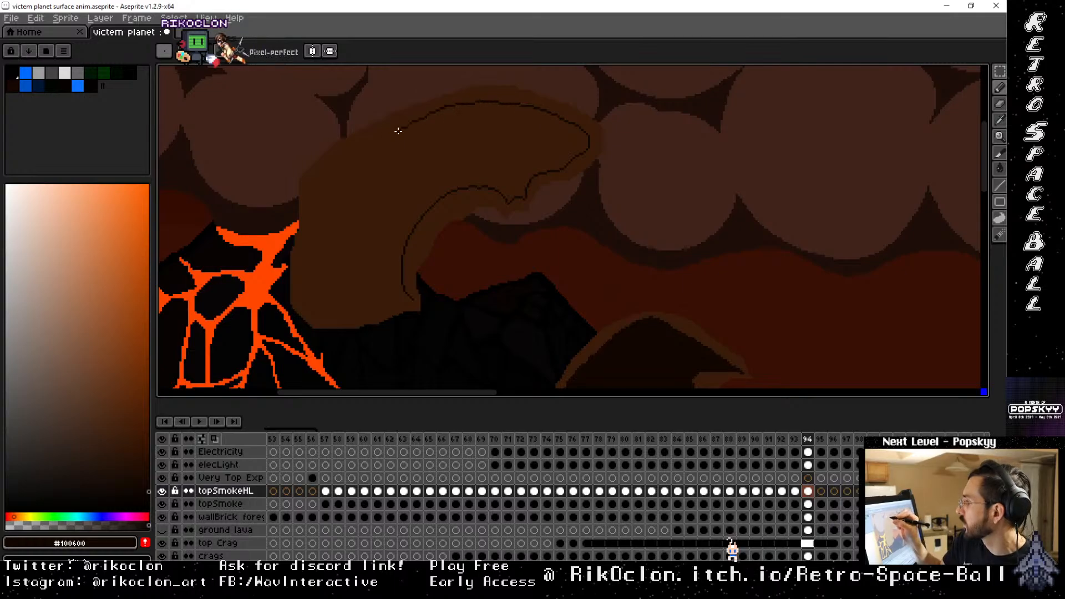
left_click_drag(314, 307, 413, 301)
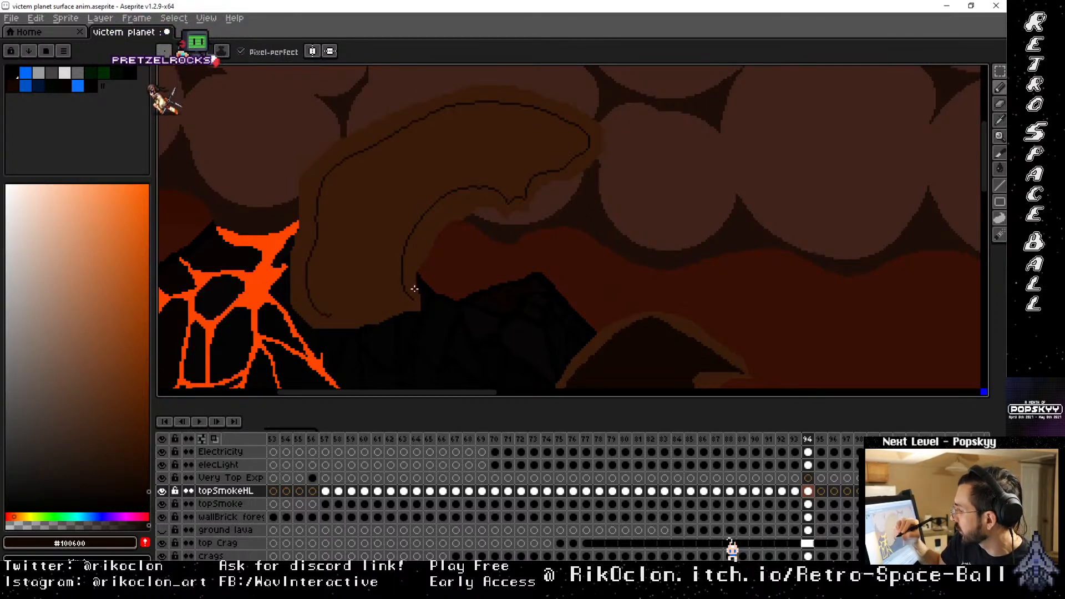
key("g")
left_click(366, 241)
On frame 95, outline the inner area of the small smoke puff on top of the purple pillar and fill it with #100600
key("space")
mouse_move(322, 100)
left_mouse_down()
mouse_move(396, 306)
mouse_move(454, 153)
left_mouse_up()
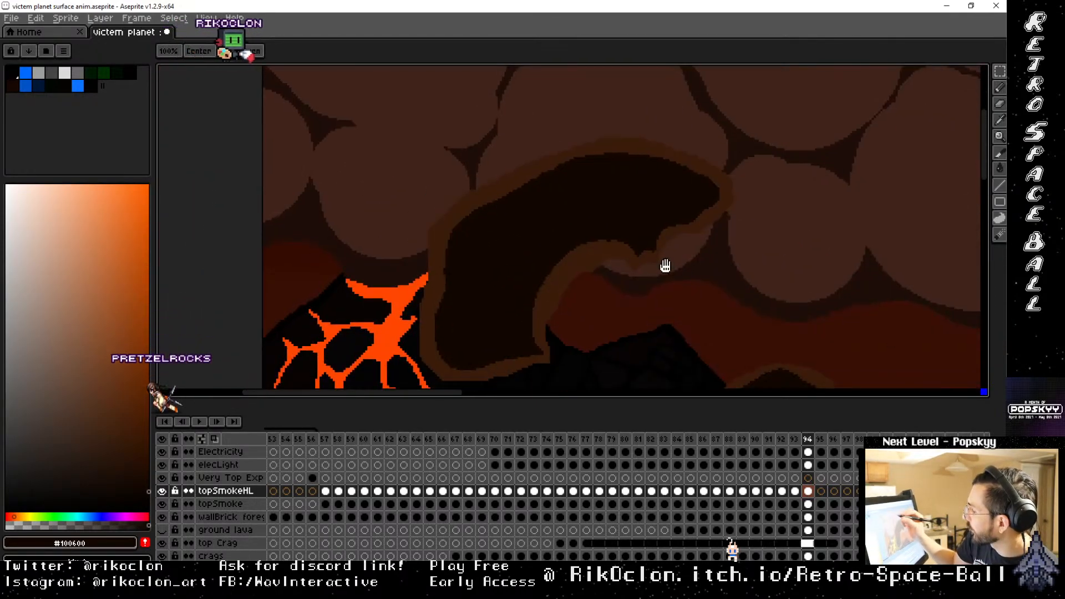
left_click_drag(666, 266, 427, 192)
left_click_drag(644, 281, 497, 184)
left_click_drag(630, 233, 555, 239)
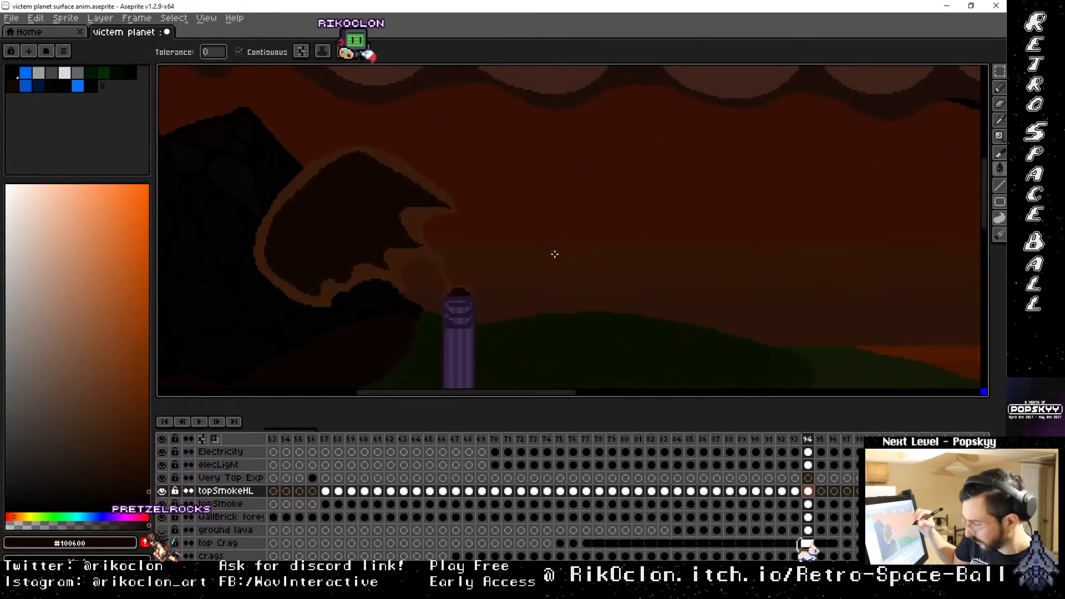
key("Right")
key("b")
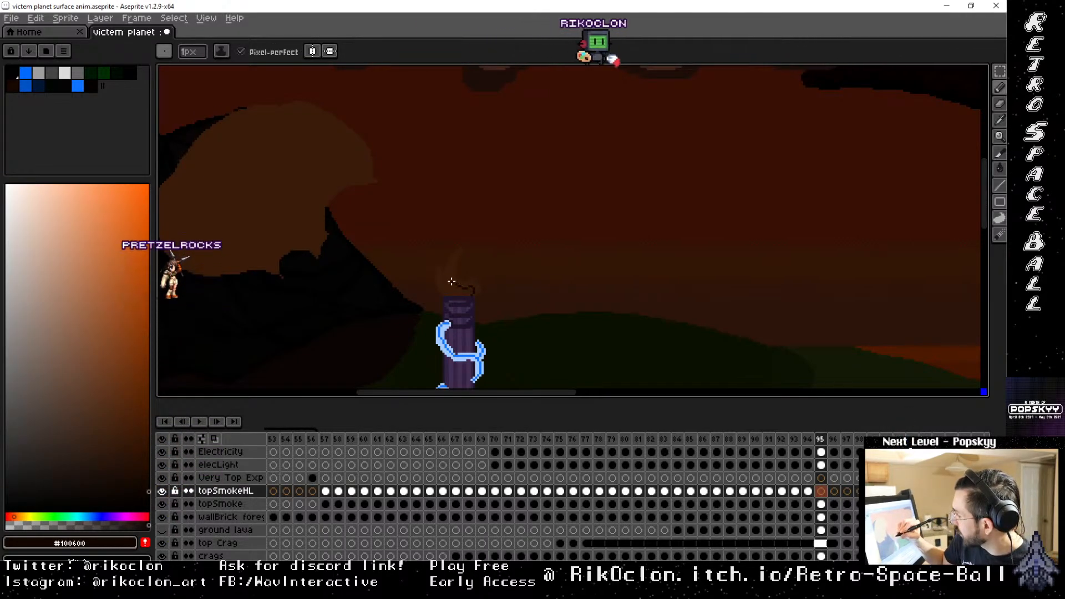
left_click_drag(450, 271, 473, 290)
key("ctrl+z")
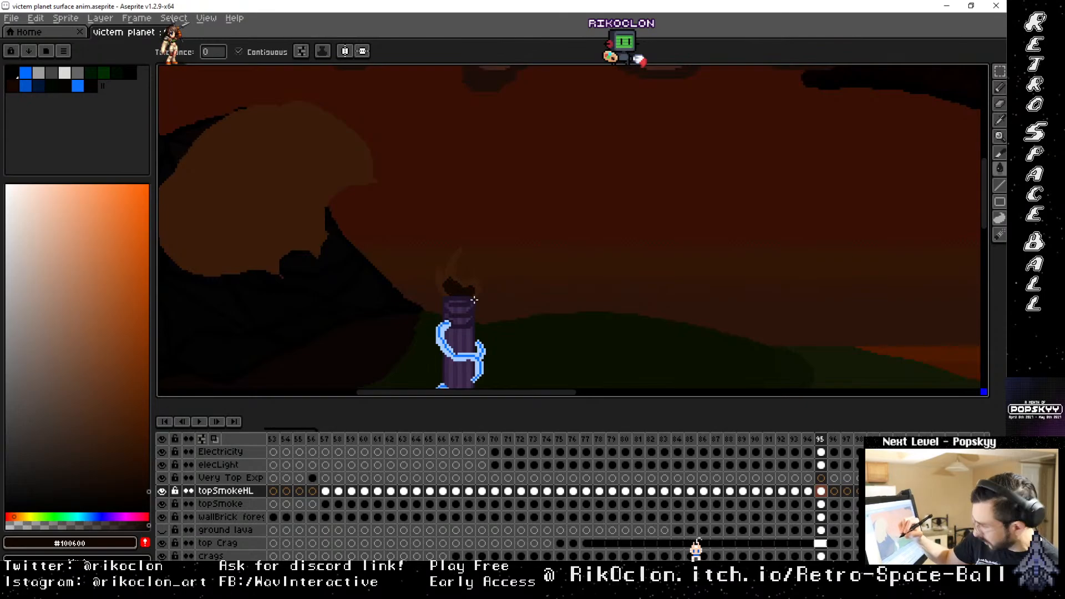
Outline the inner area of the rounded smoke cloud over the dark mountain slope on frame 95 and fill it with #100600
key("b")
key("space")
left_click_drag(293, 215, 372, 266)
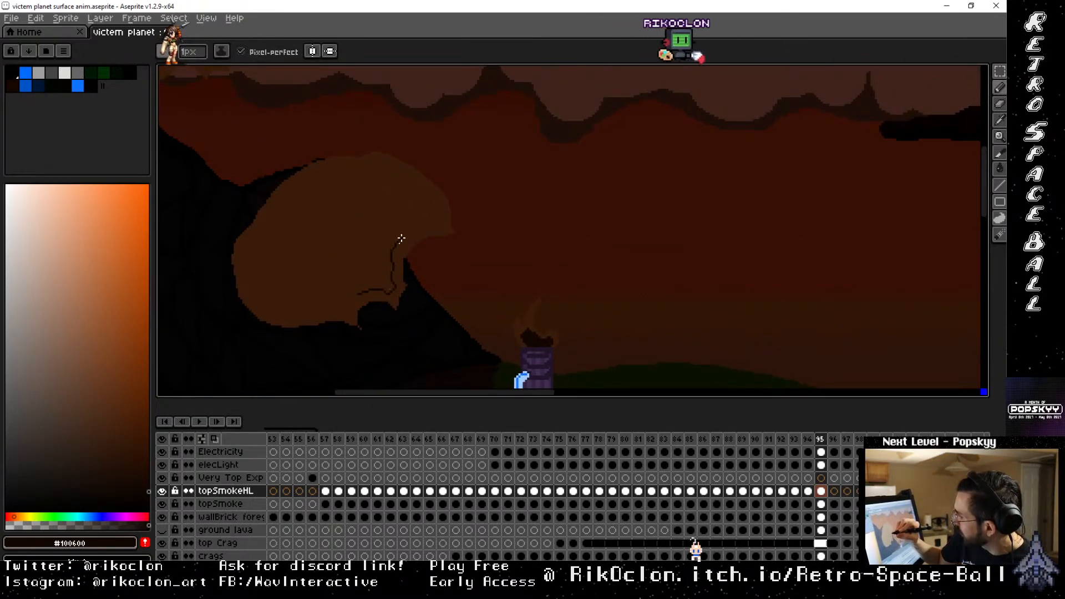
mouse_move(377, 167)
left_mouse_down()
mouse_move(333, 167)
mouse_move(274, 214)
mouse_move(245, 267)
mouse_move(286, 290)
left_mouse_up()
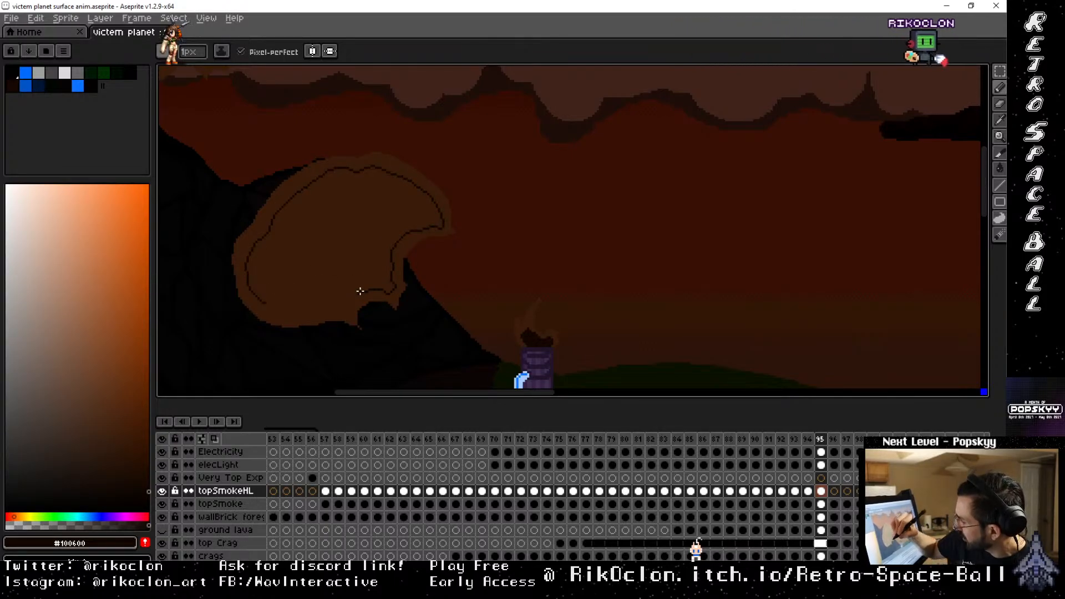
key("g")
left_click(334, 260)
Outline the inner area of the large curved smoke cloud rising from the volcano on frame 95 and fill it with #100600
key("space")
left_click_drag(352, 173, 411, 231)
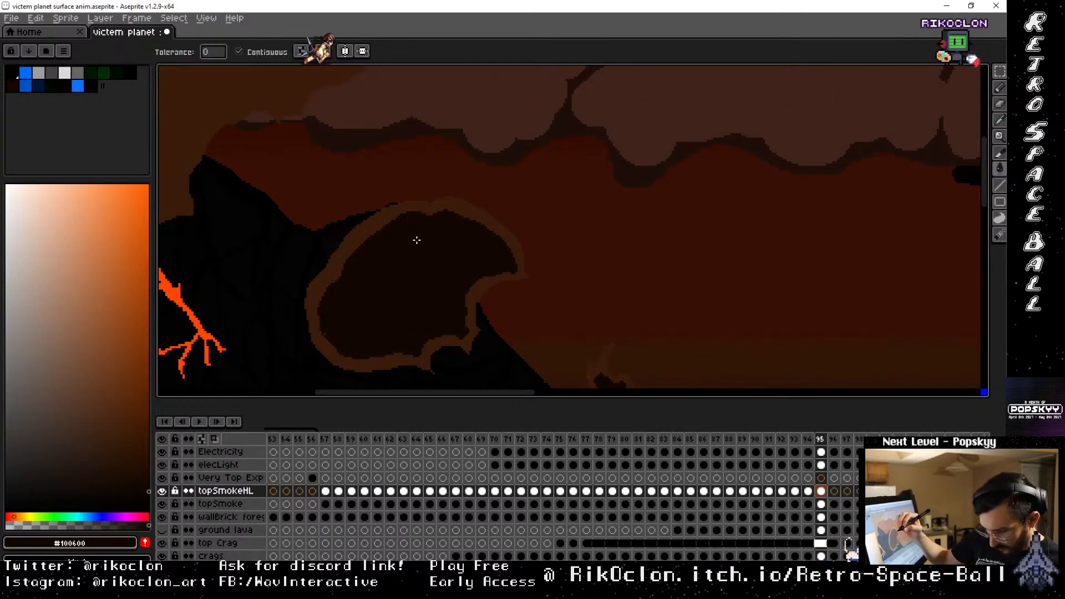
key("b")
key("space")
left_click_drag(245, 212, 425, 287)
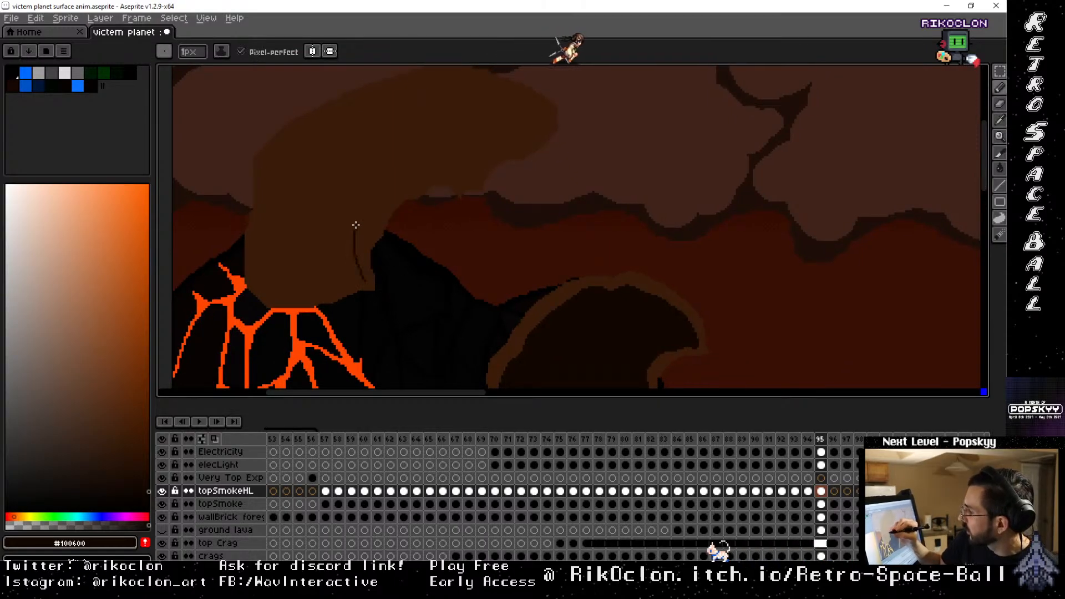
left_click_drag(355, 225, 373, 190)
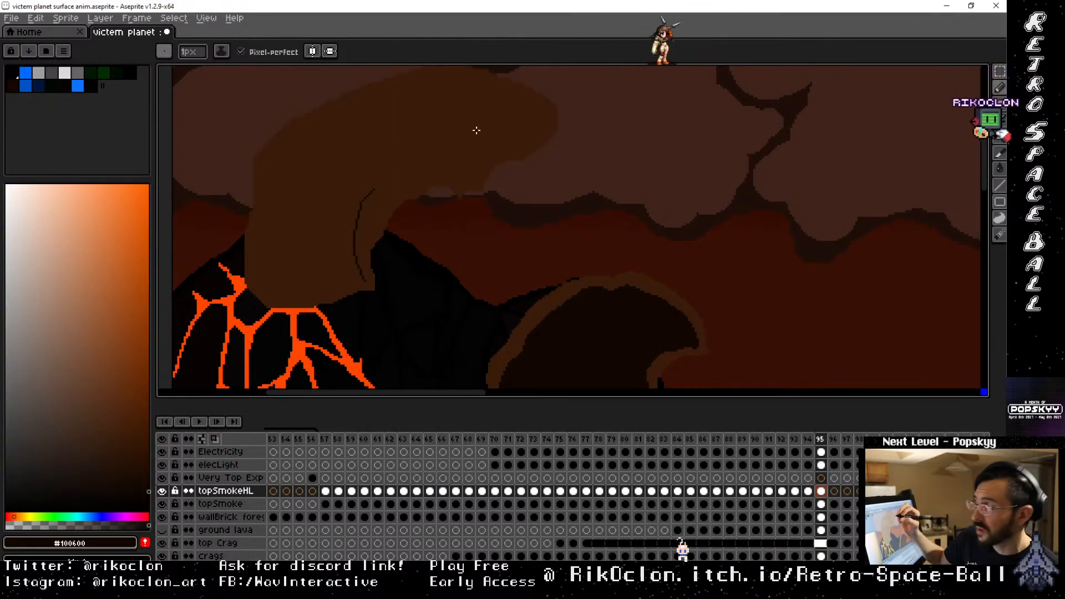
left_click_drag(376, 190, 461, 178)
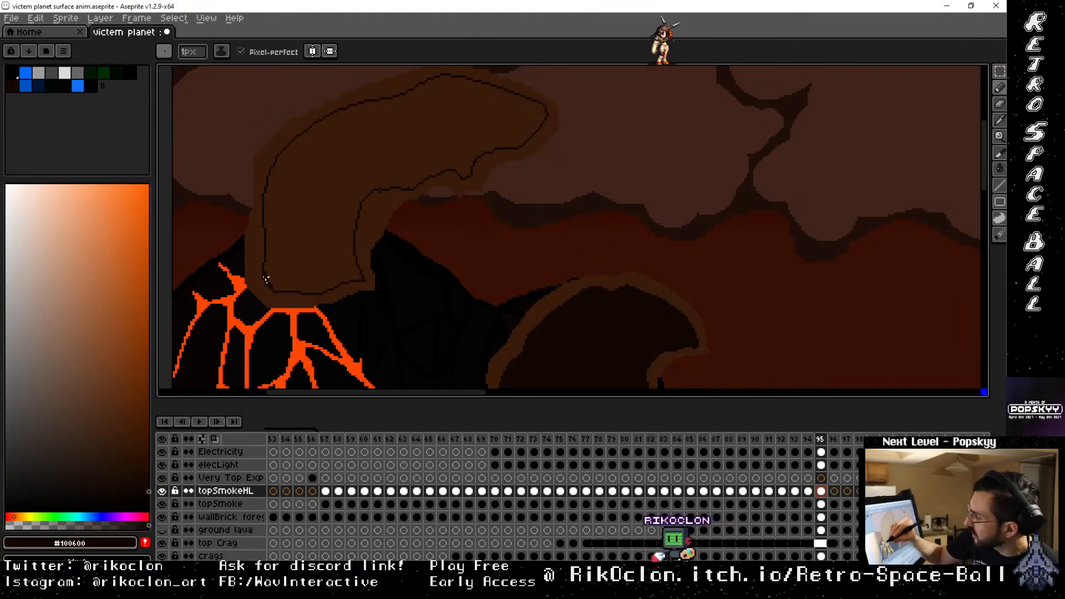
key("g")
left_click(322, 211)
On frame 96, outline the inner area of the thin smoke wisp above the purple pillar and fill it with #100600
scroll(594, 292, "up", 2)
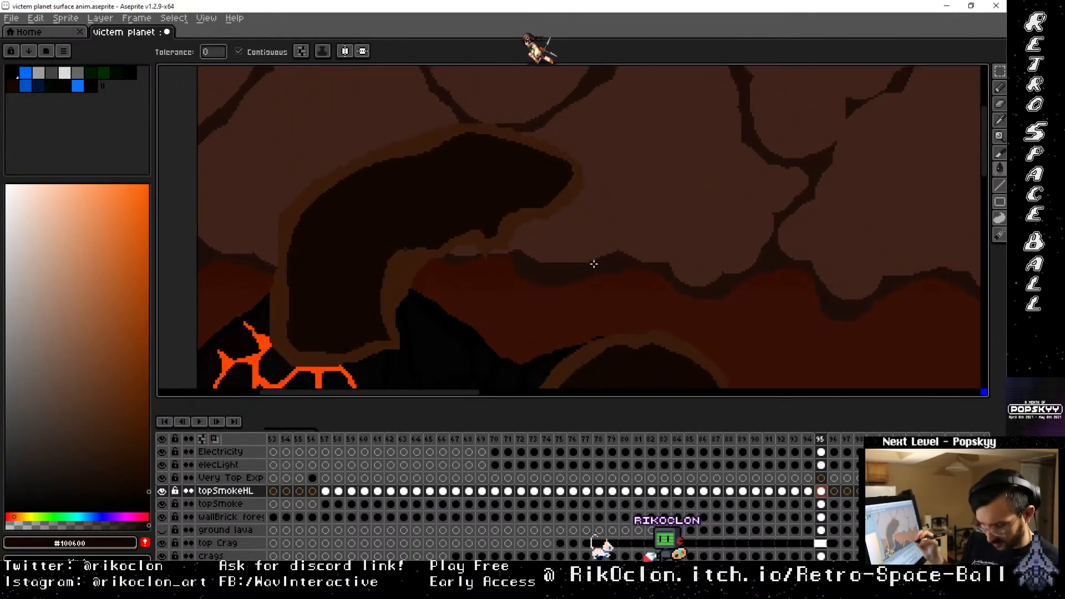
key("b")
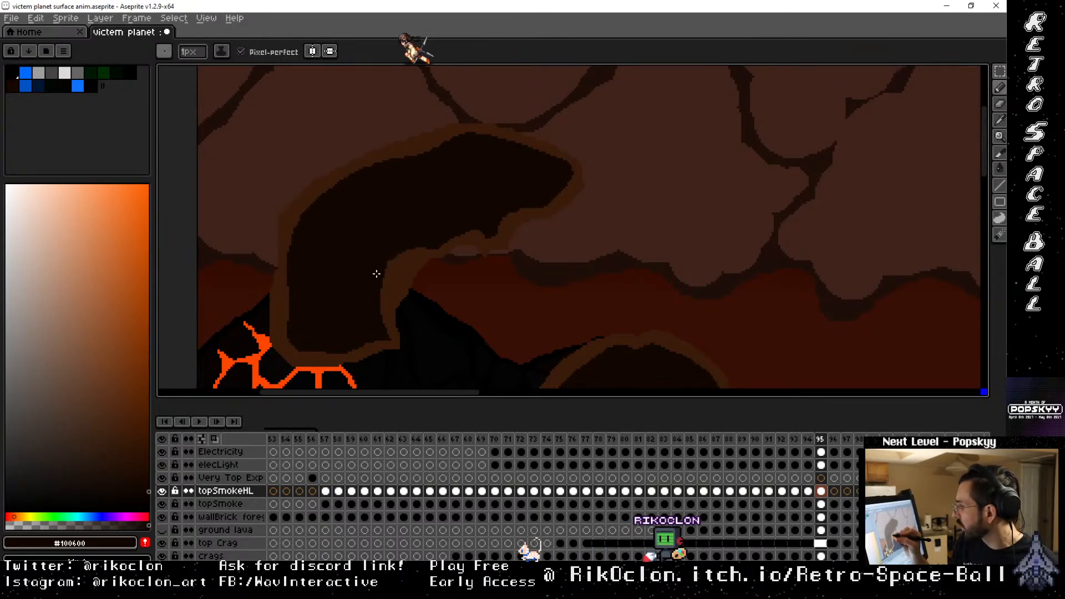
key("space")
mouse_move(385, 309)
left_mouse_down()
mouse_move(382, 205)
mouse_move(570, 294)
mouse_move(625, 280)
mouse_move(525, 194)
mouse_move(704, 155)
left_mouse_up()
mouse_move(595, 179)
left_mouse_down()
mouse_move(640, 185)
mouse_move(443, 316)
left_mouse_up()
left_click_drag(685, 252, 637, 225)
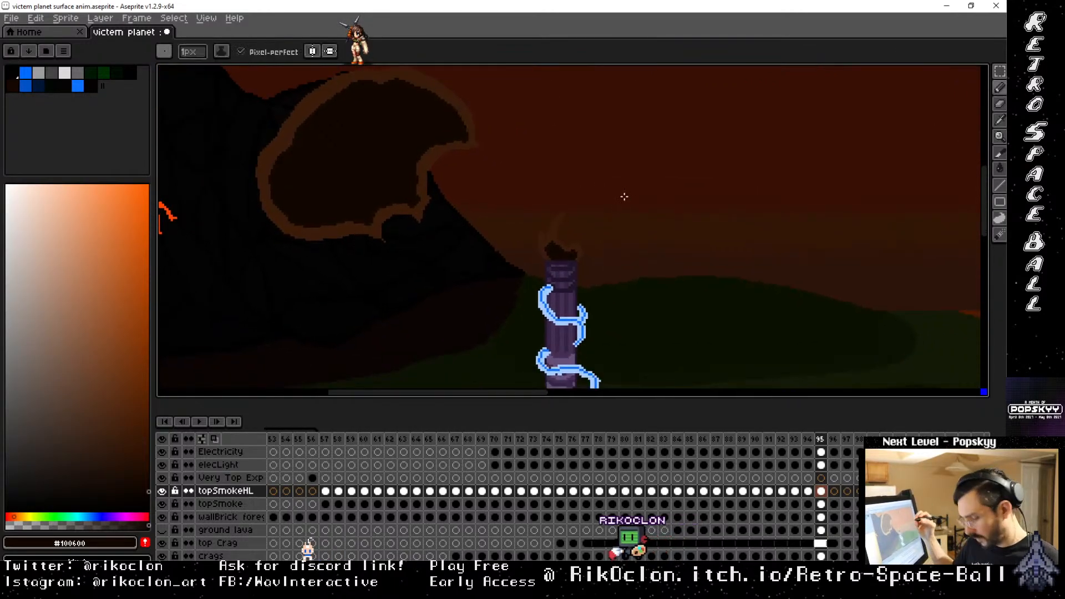
key("period")
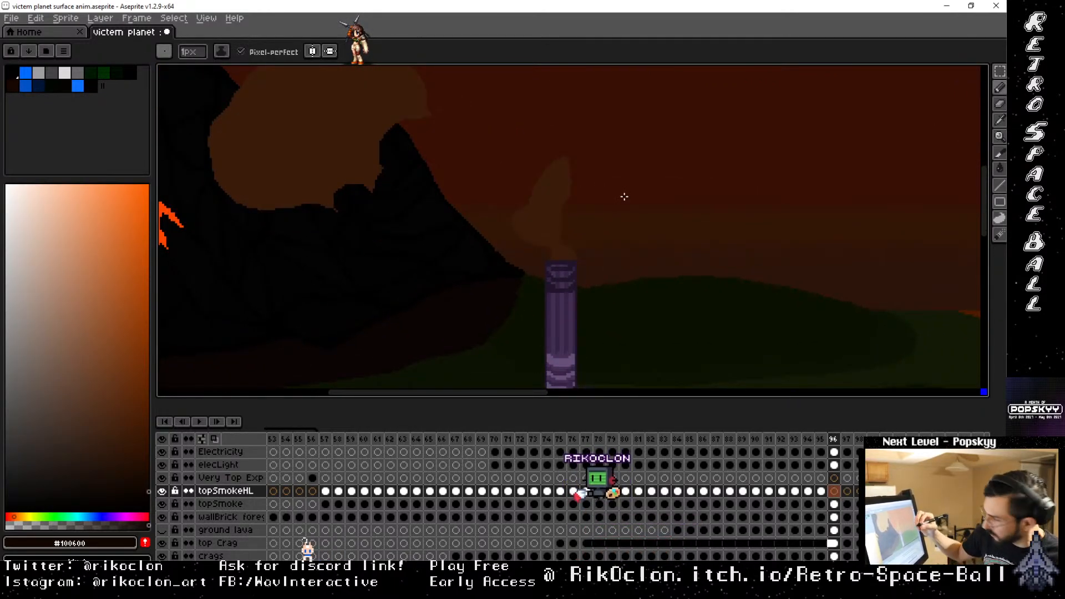
mouse_move(571, 258)
left_mouse_down()
mouse_move(548, 229)
mouse_move(560, 259)
left_mouse_up()
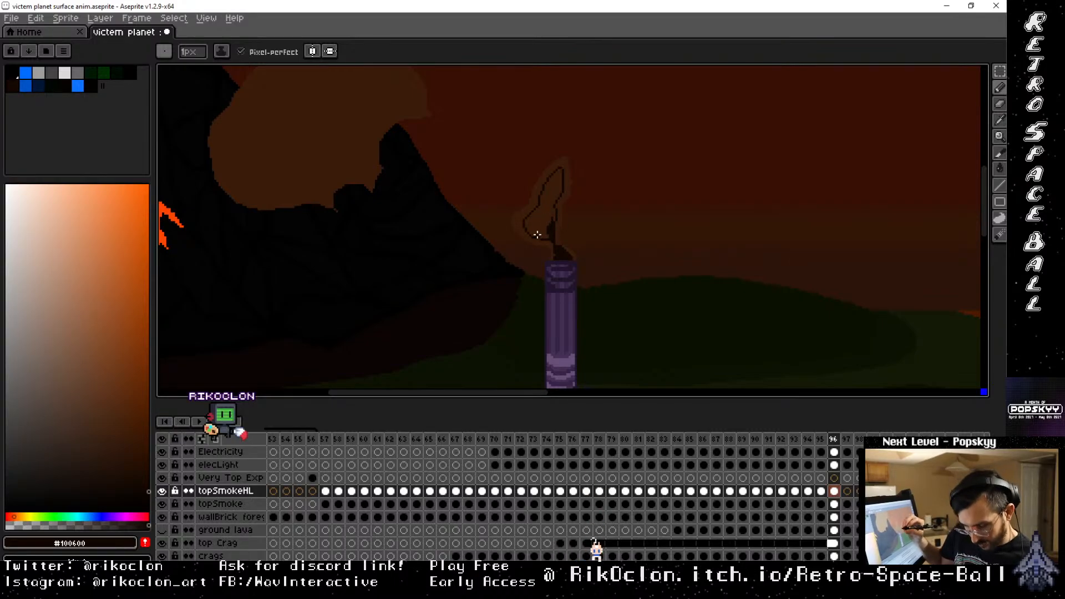
key("g")
Outline the inner area of the rounded smoke cloud over the mountain slope on frame 96 and fill it with #100600
key("b")
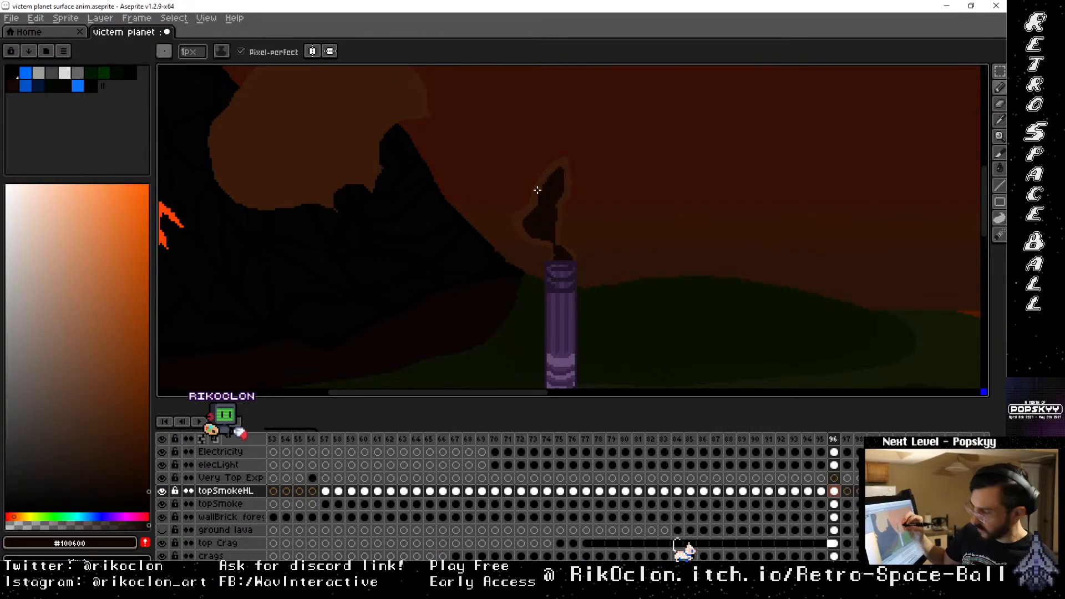
key("space")
left_click_drag(410, 136, 502, 219)
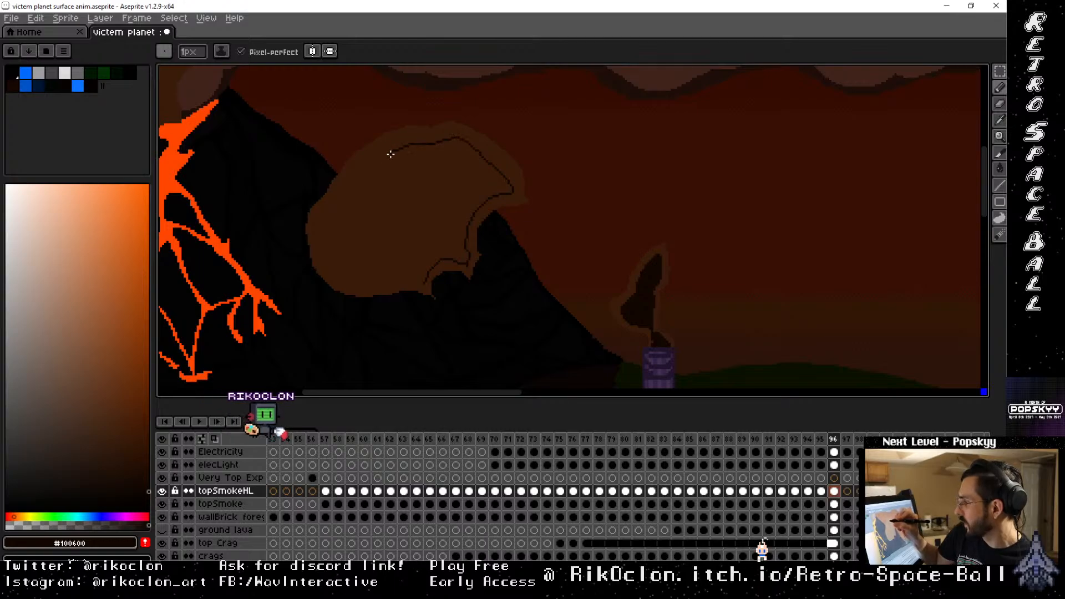
left_click_drag(390, 153, 340, 199)
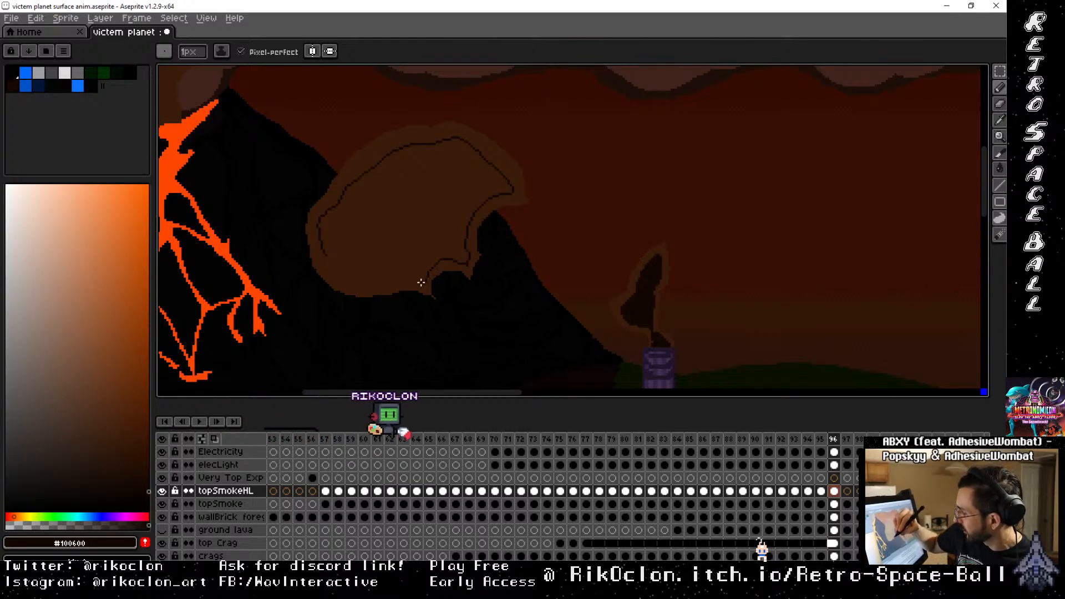
left_click_drag(366, 285, 326, 262)
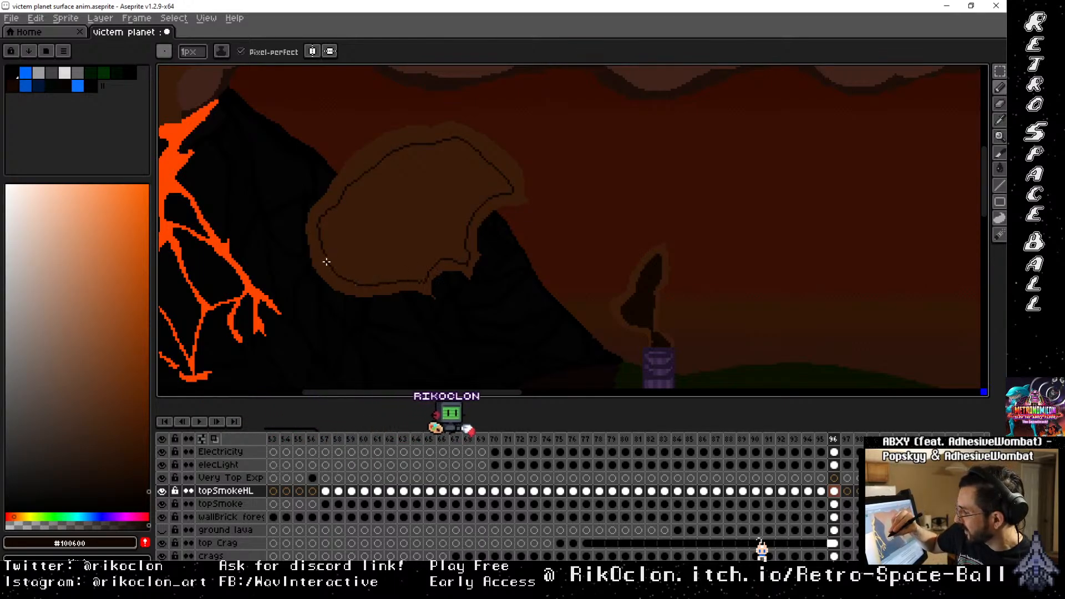
key("g")
left_click(395, 207)
Outline the inner area of the large curved smoke cloud above the volcano on frame 96 and fill it with #100600
key("space")
mouse_move(393, 168)
left_mouse_down()
mouse_move(402, 190)
mouse_move(629, 270)
left_mouse_up()
left_click_drag(499, 199, 532, 295)
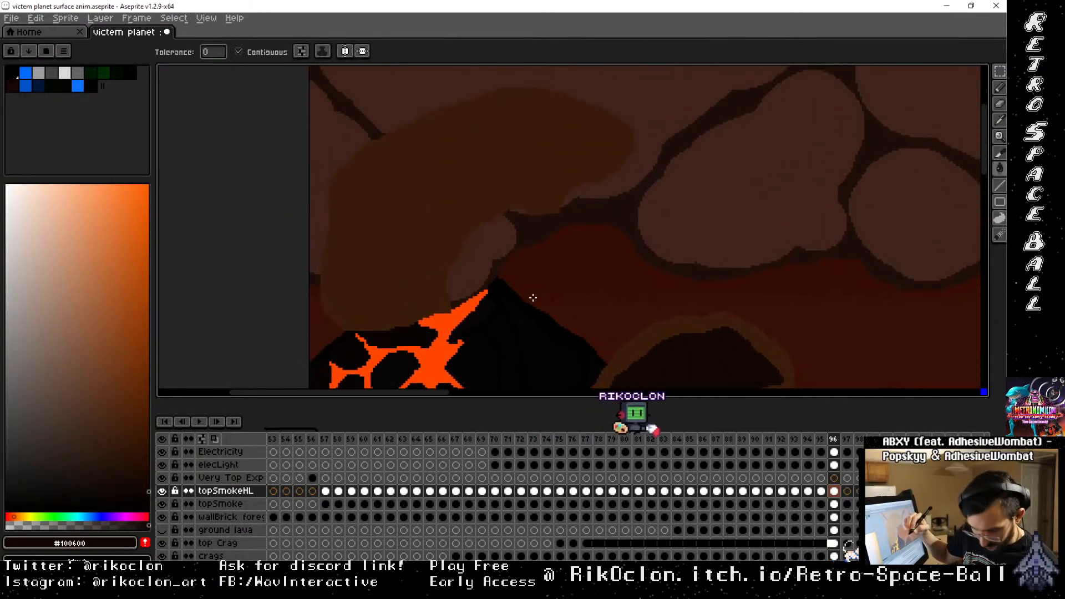
key("b")
key("space")
left_click_drag(492, 218, 495, 273)
key("space")
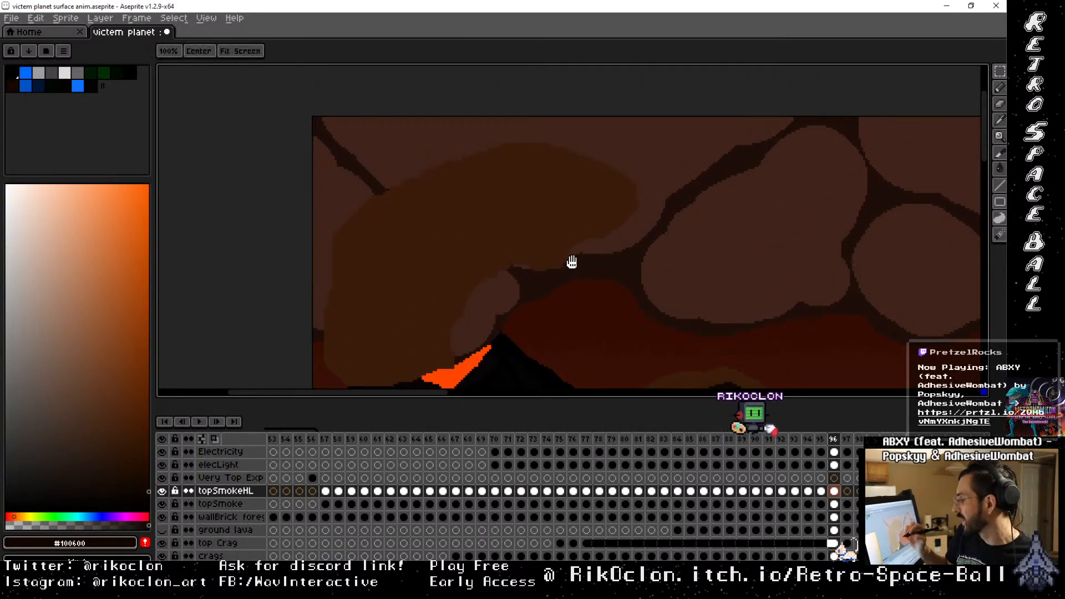
left_click_drag(593, 226, 620, 211)
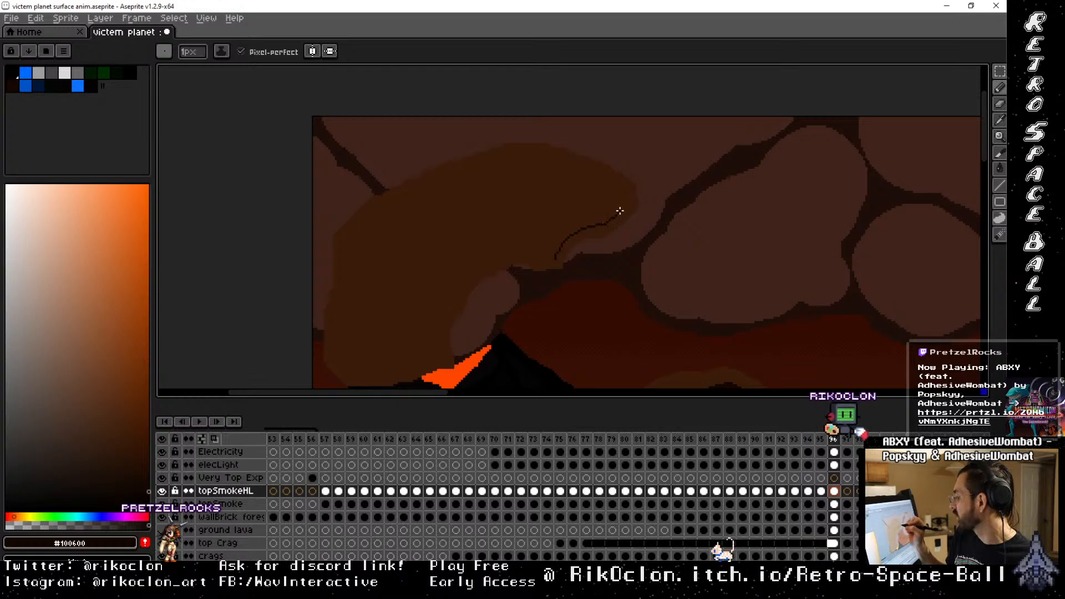
mouse_move(490, 161)
left_mouse_down()
mouse_move(416, 186)
mouse_move(359, 225)
mouse_move(344, 269)
mouse_move(335, 331)
mouse_move(349, 368)
mouse_move(398, 356)
mouse_move(366, 370)
mouse_move(385, 374)
mouse_move(436, 349)
left_mouse_up()
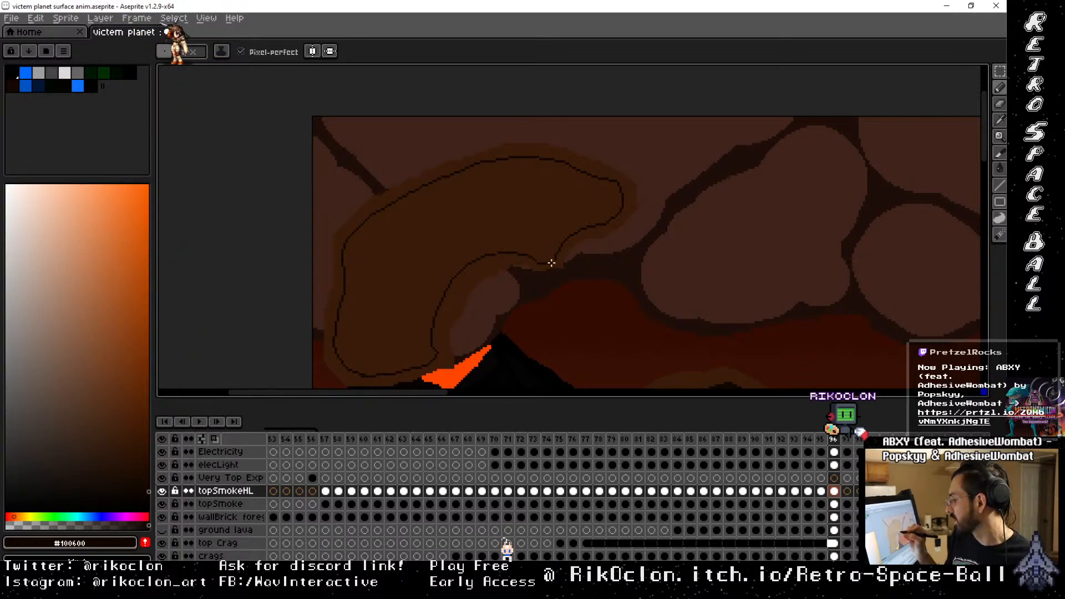
key("g")
left_click(549, 202)
On frame 97, outline the inner area of the large smoke cloud rising from the purple pillar in #100600
key("space")
mouse_move(635, 320)
left_mouse_down()
mouse_move(623, 314)
mouse_move(587, 174)
left_mouse_up()
mouse_move(681, 317)
left_mouse_down()
mouse_move(598, 235)
mouse_move(725, 138)
mouse_move(589, 237)
left_mouse_up()
left_click_drag(685, 165, 544, 165)
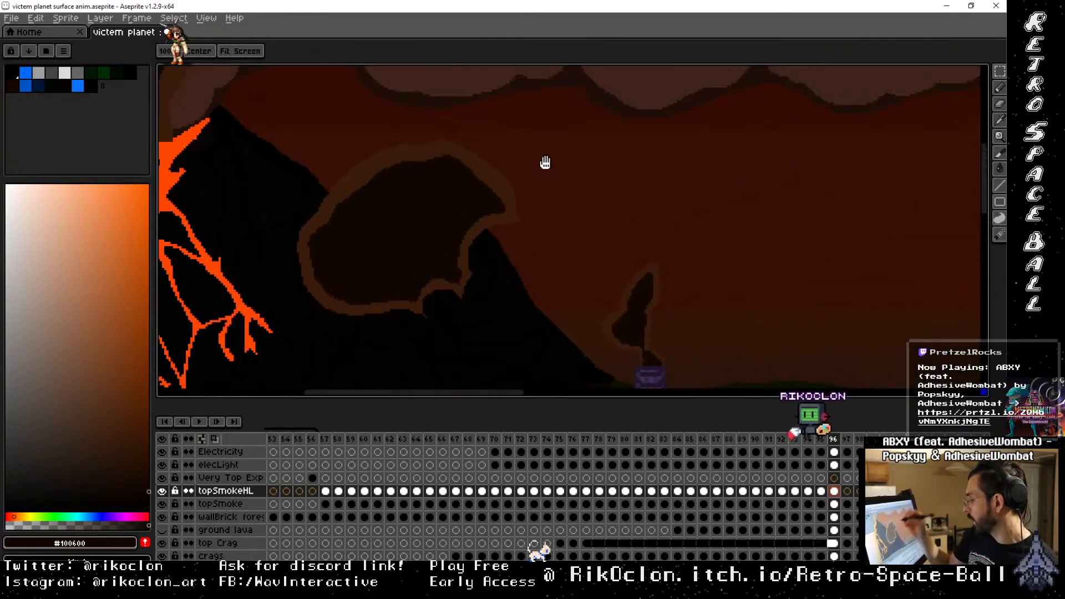
left_click_drag(705, 219, 592, 180)
key("period")
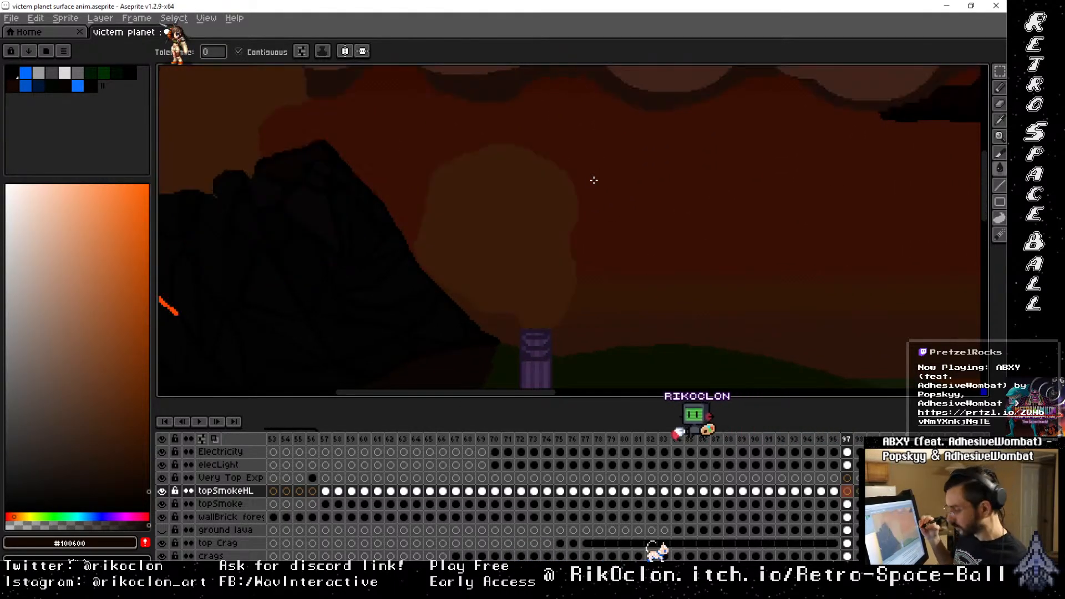
key("b")
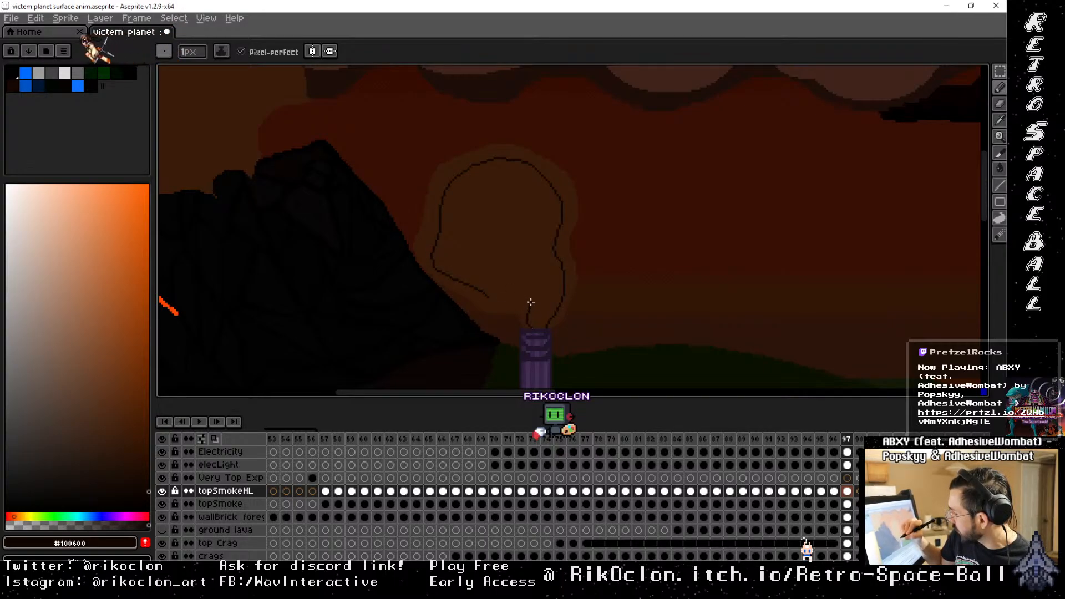
key("g")
left_click(502, 230)
key("ctrl+z")
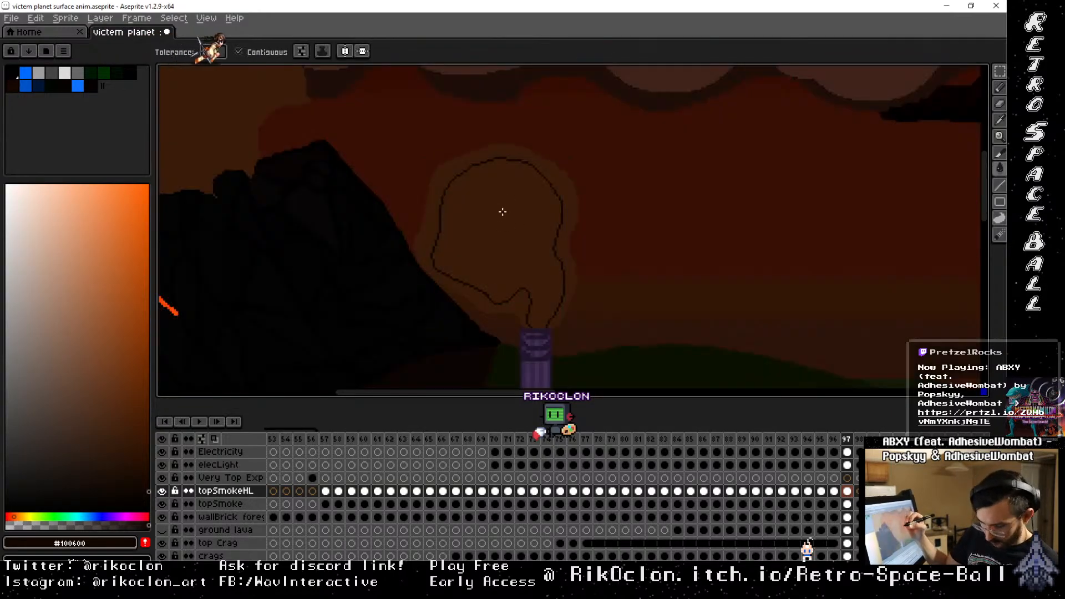
Close the smoke outline where it meets the top of the purple pillar and fill the enclosed area with #100600
key("b")
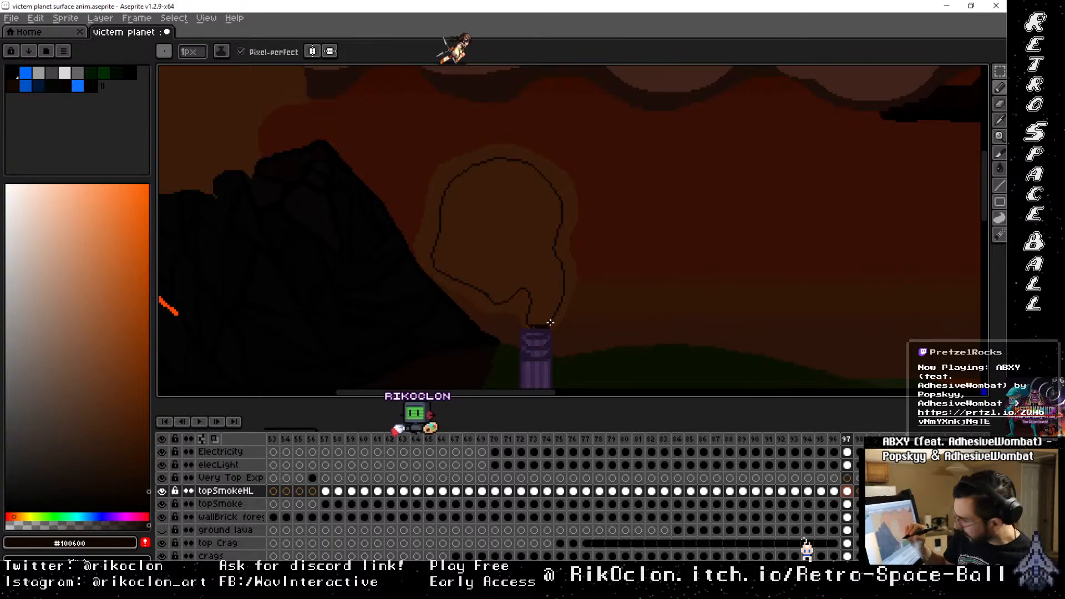
key("g")
left_click(544, 299)
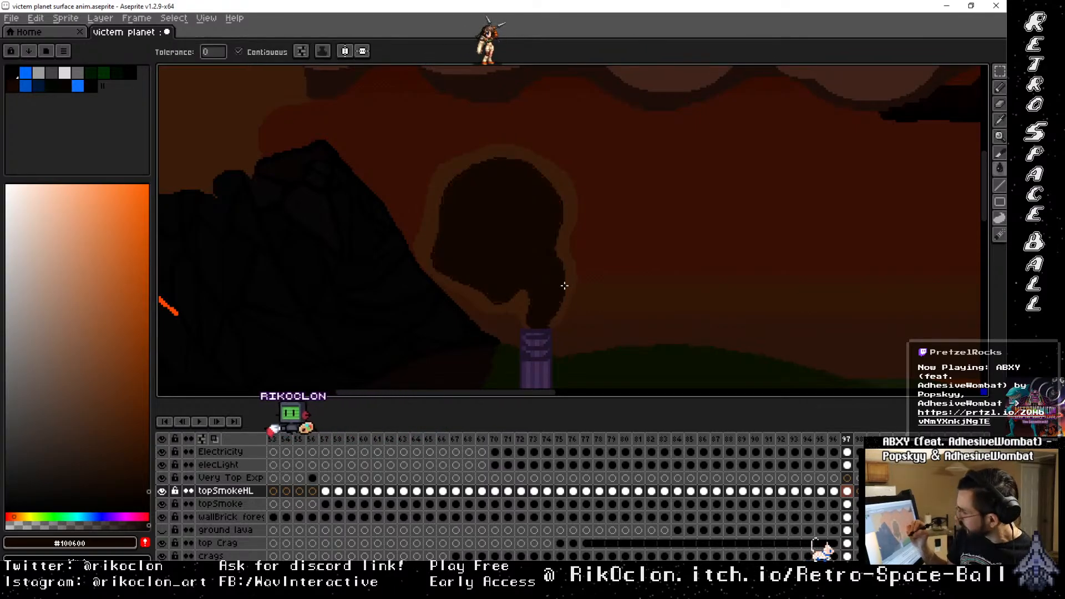
Outline the inner area of the large smoke cloud between the volcano and the mountain slope on frame 97 and fill it with #100600
key("space")
left_click_drag(532, 217, 694, 284)
left_click_drag(616, 258, 641, 244)
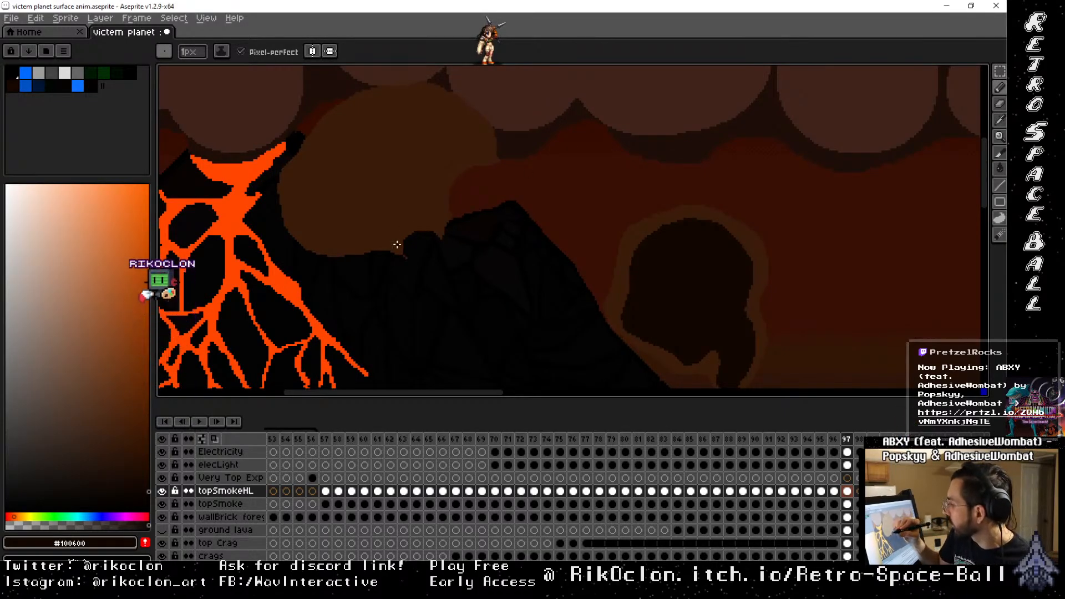
mouse_move(398, 247)
left_mouse_down()
mouse_move(410, 223)
mouse_move(433, 221)
left_mouse_up()
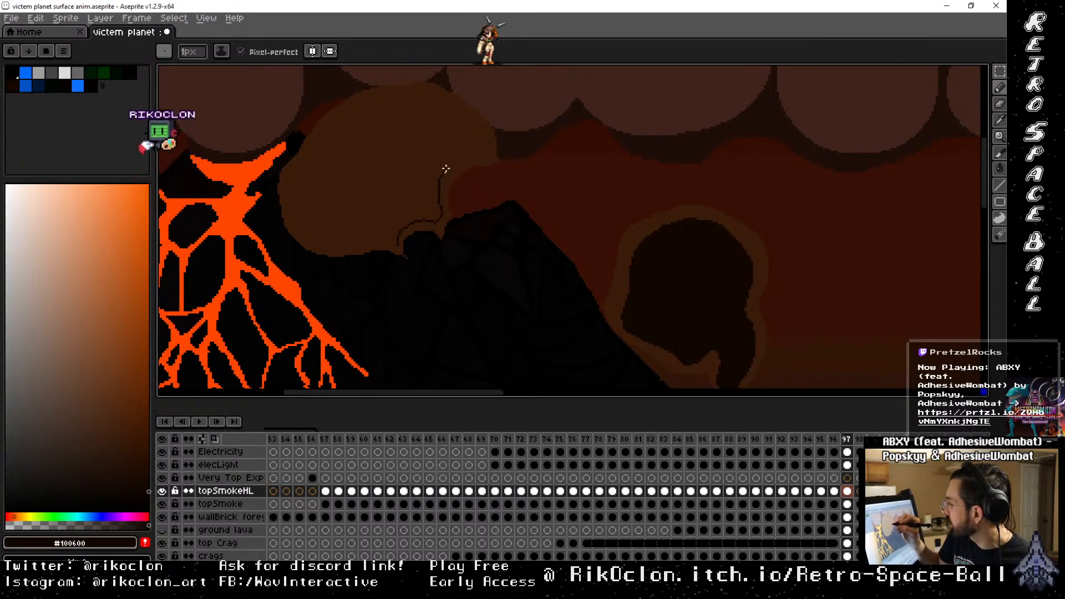
mouse_move(445, 168)
left_mouse_down()
mouse_move(489, 149)
mouse_move(445, 104)
mouse_move(418, 94)
mouse_move(374, 103)
mouse_move(332, 130)
mouse_move(293, 211)
left_mouse_up()
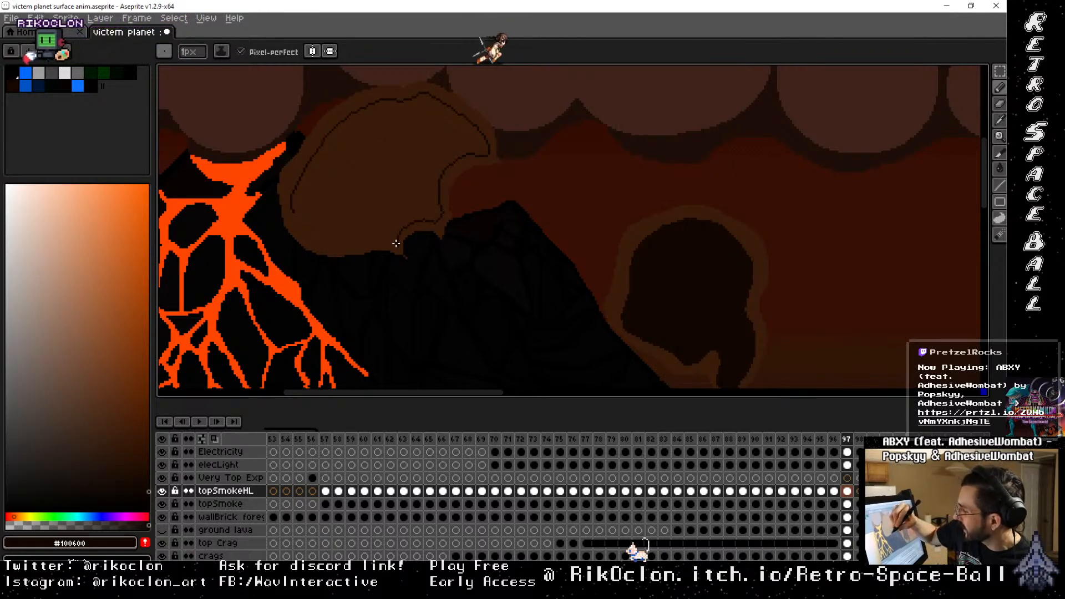
mouse_move(396, 243)
left_mouse_down()
mouse_move(315, 239)
mouse_move(298, 224)
left_mouse_up()
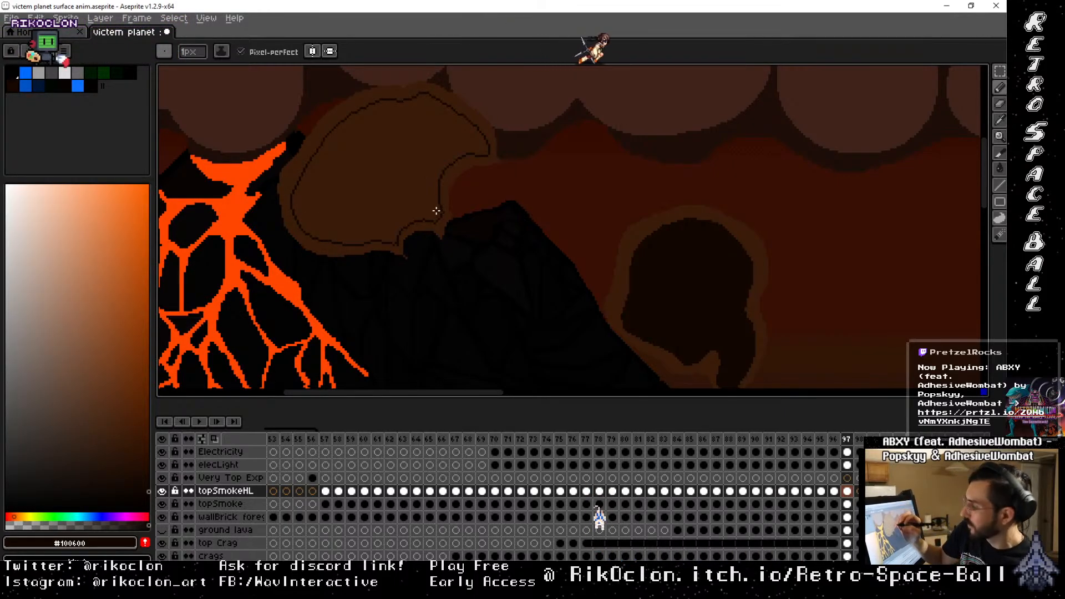
key("g")
left_click(392, 190)
Draw the inner edge of the smoke in the canvas's upper-left corner on frame 97 and fill the enclosed area with #100600
key("space")
mouse_move(431, 184)
left_mouse_down()
mouse_move(438, 205)
mouse_move(654, 333)
left_mouse_up()
left_click_drag(582, 315, 718, 379)
left_click_drag(641, 315, 648, 322)
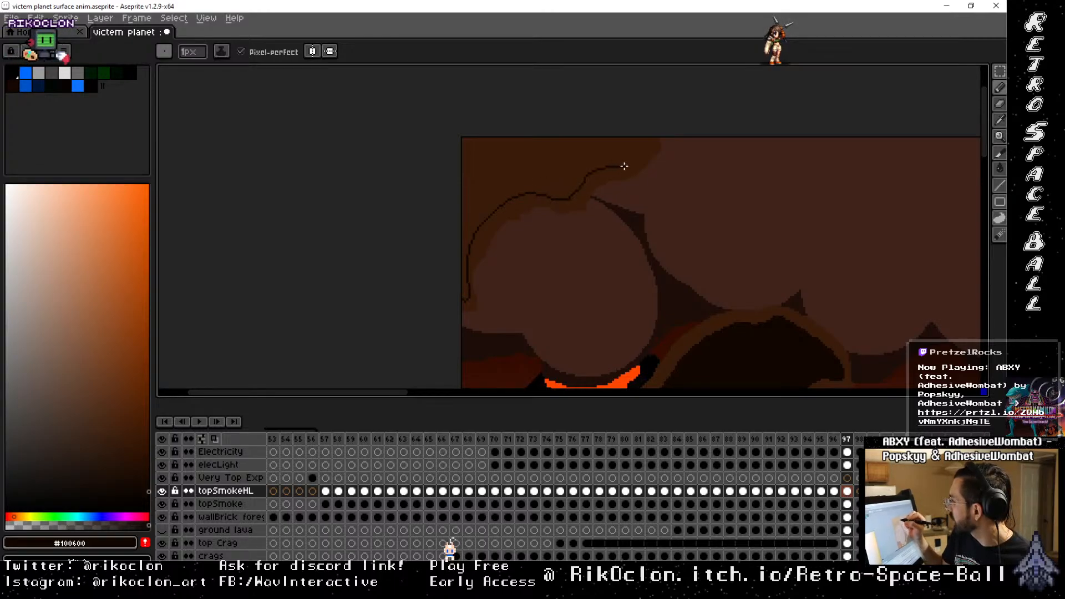
key("space")
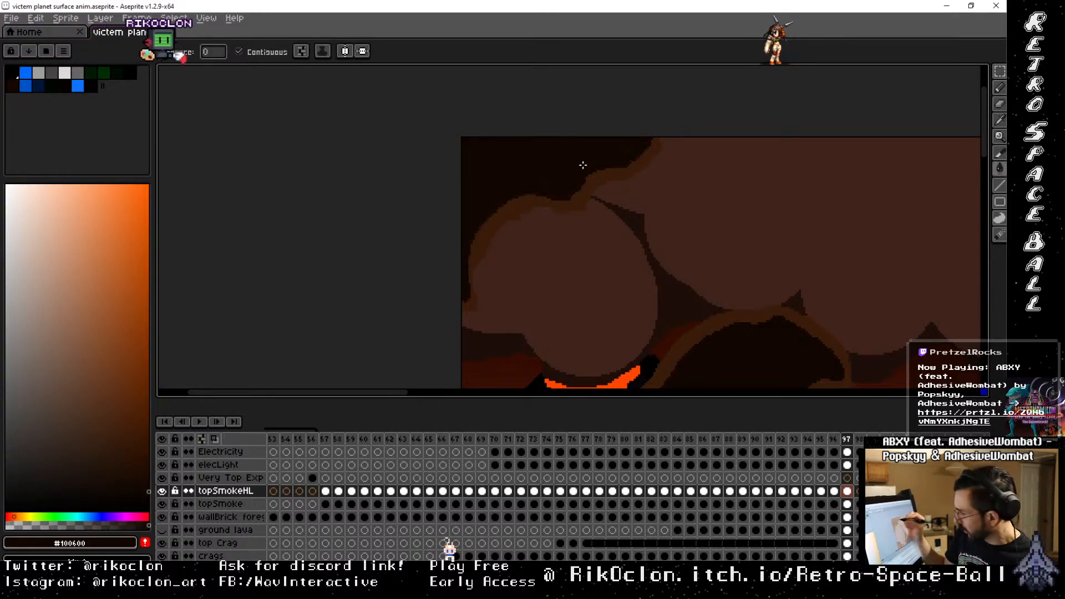
mouse_move(583, 164)
left_mouse_down()
mouse_move(578, 149)
mouse_move(567, 157)
left_mouse_up()
On frame 98, outline the inner area of the large smoke cloud above the purple pillar and fill it with #100600
left_click_drag(727, 276, 627, 190)
left_click_drag(877, 258, 647, 259)
key("Right")
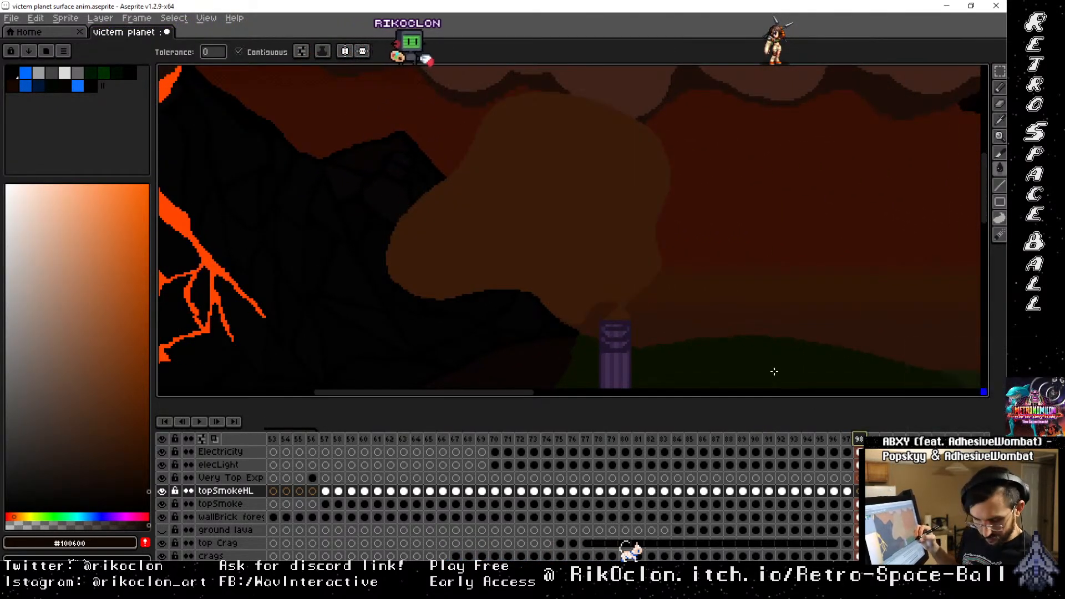
key("b")
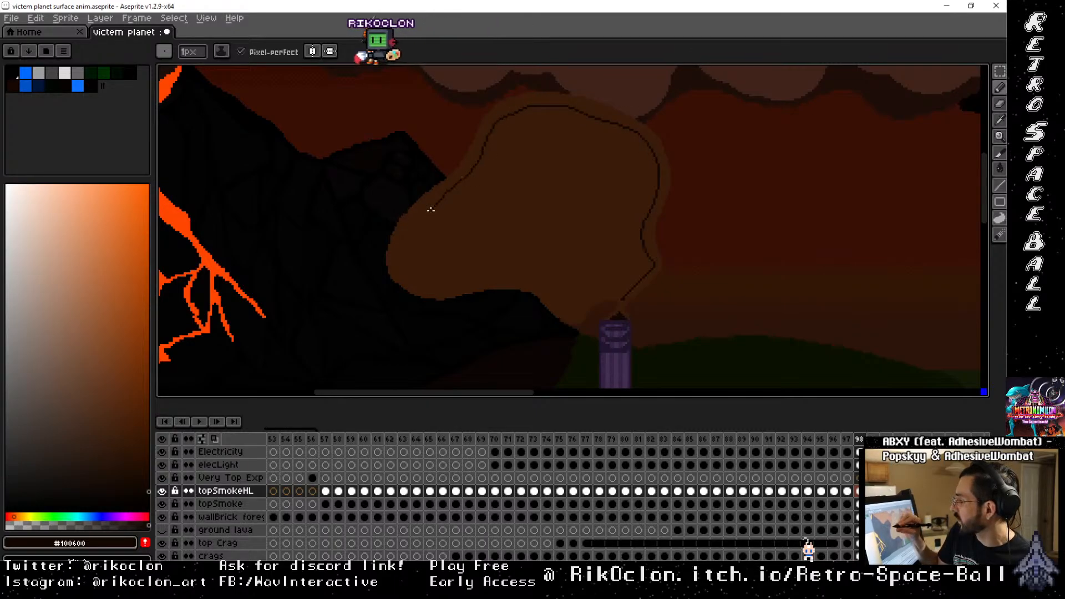
mouse_move(406, 261)
left_mouse_down()
mouse_move(427, 288)
mouse_move(471, 284)
left_mouse_up()
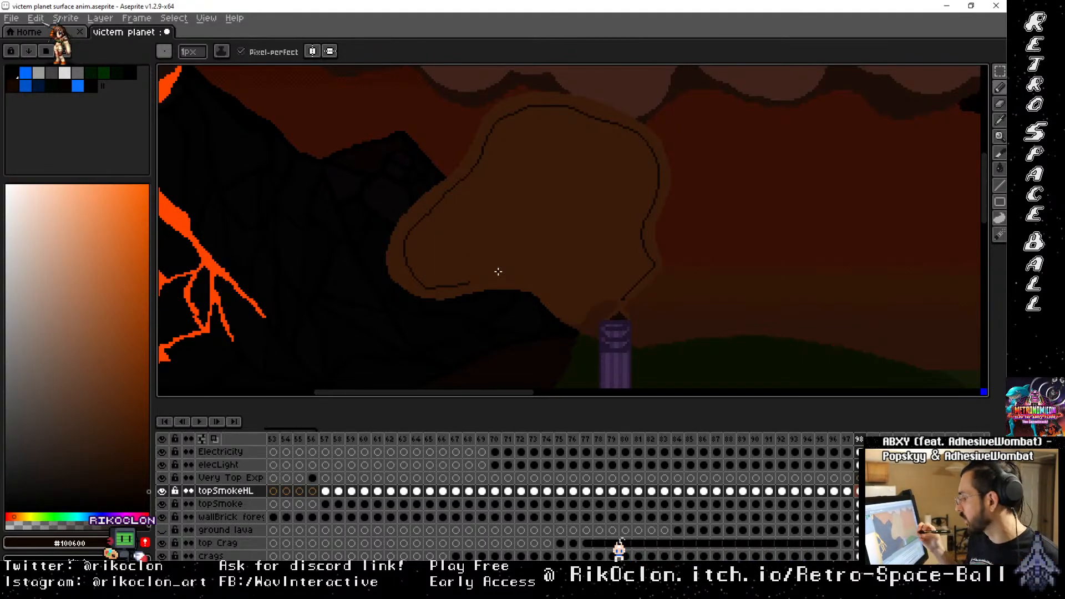
mouse_move(627, 299)
left_mouse_down()
mouse_move(601, 288)
mouse_move(572, 312)
mouse_move(525, 280)
mouse_move(493, 280)
left_mouse_up()
key("g")
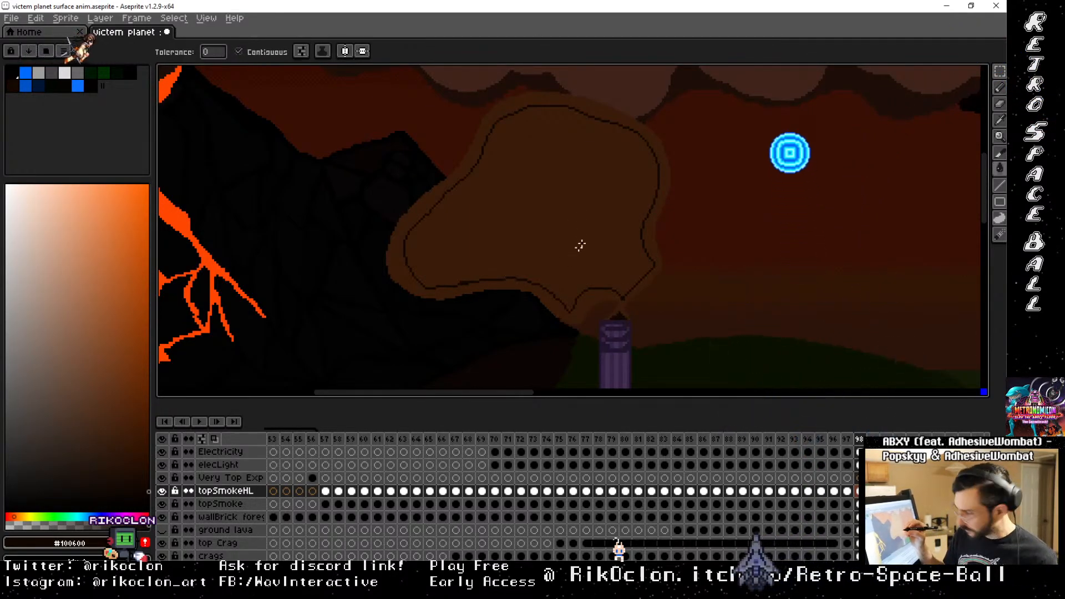
left_click(578, 245)
Outline the inner area of the smoke cloud directly above the volcano crater on frame 98 and fill it with #100600
left_click_drag(525, 231, 735, 355)
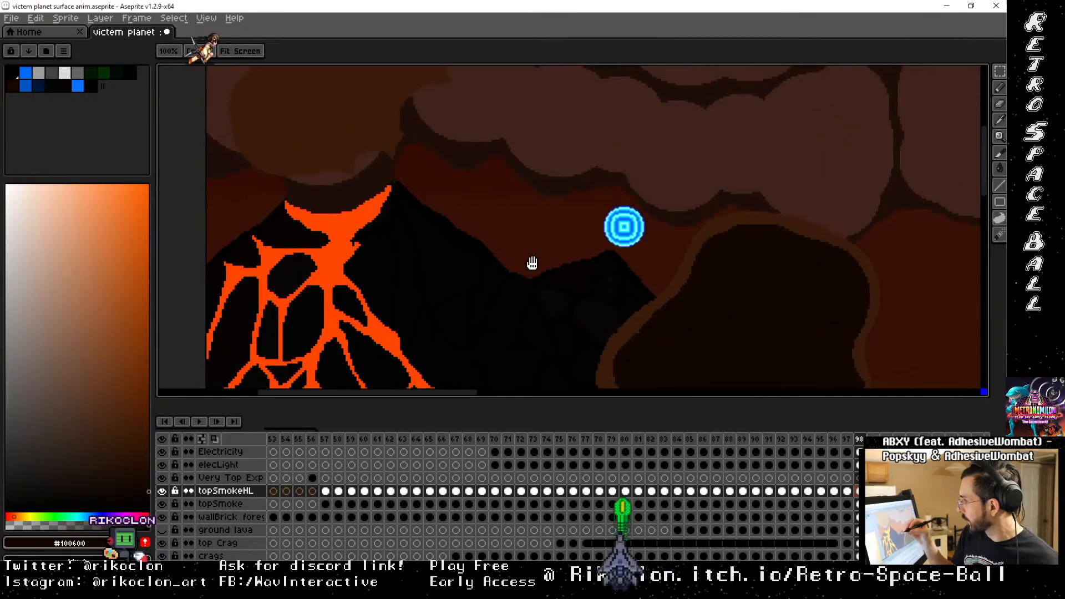
left_click_drag(531, 262, 619, 350)
key("b")
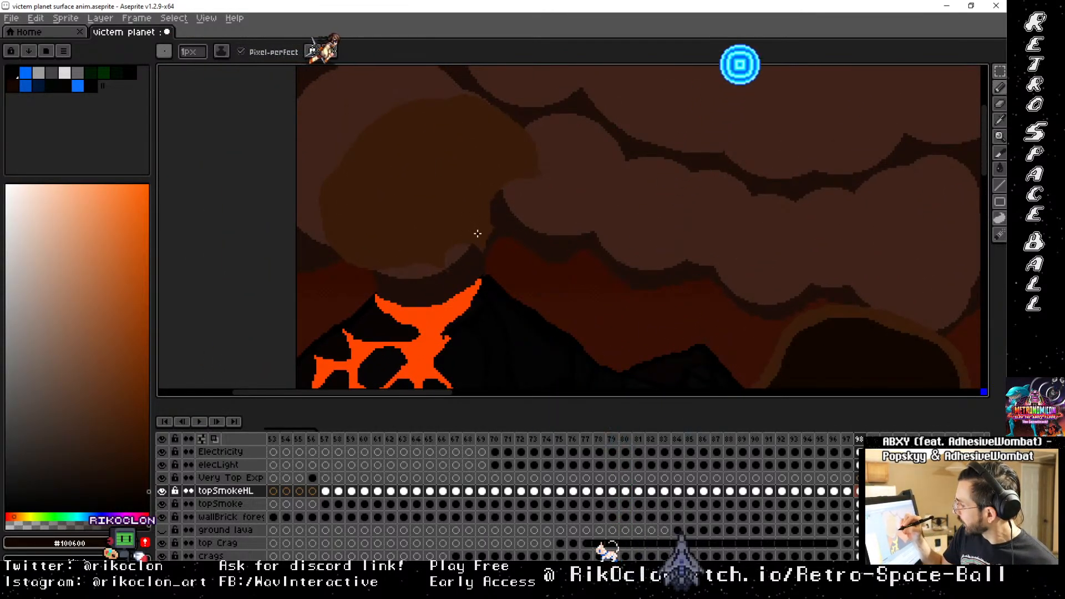
mouse_move(479, 240)
left_mouse_down()
mouse_move(489, 180)
mouse_move(528, 165)
mouse_move(524, 146)
mouse_move(463, 111)
mouse_move(404, 120)
mouse_move(365, 148)
mouse_move(336, 206)
mouse_move(402, 256)
left_mouse_up()
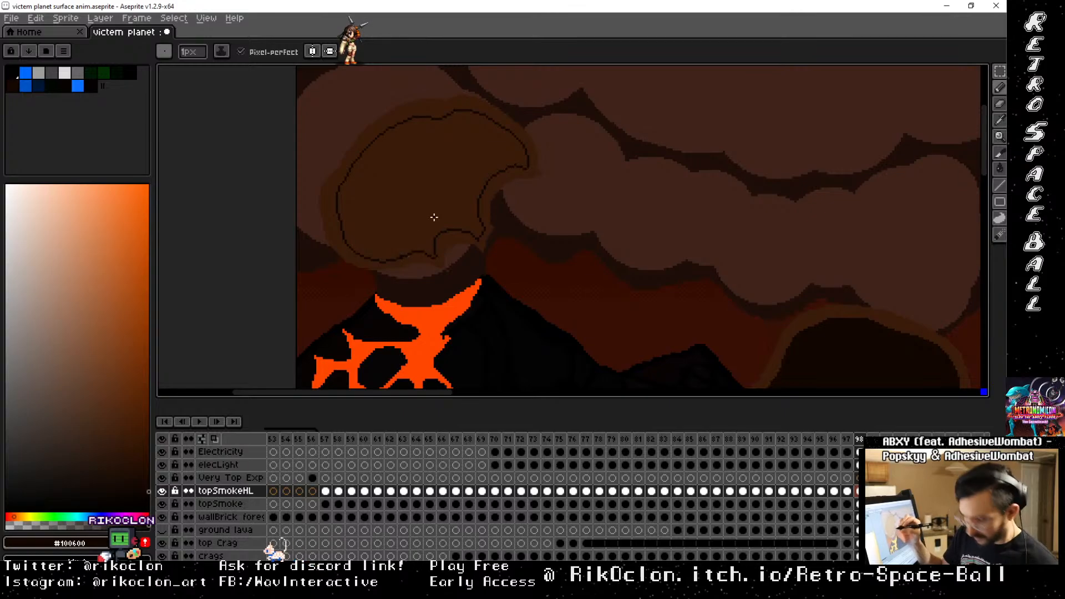
key("g")
left_click(430, 177)
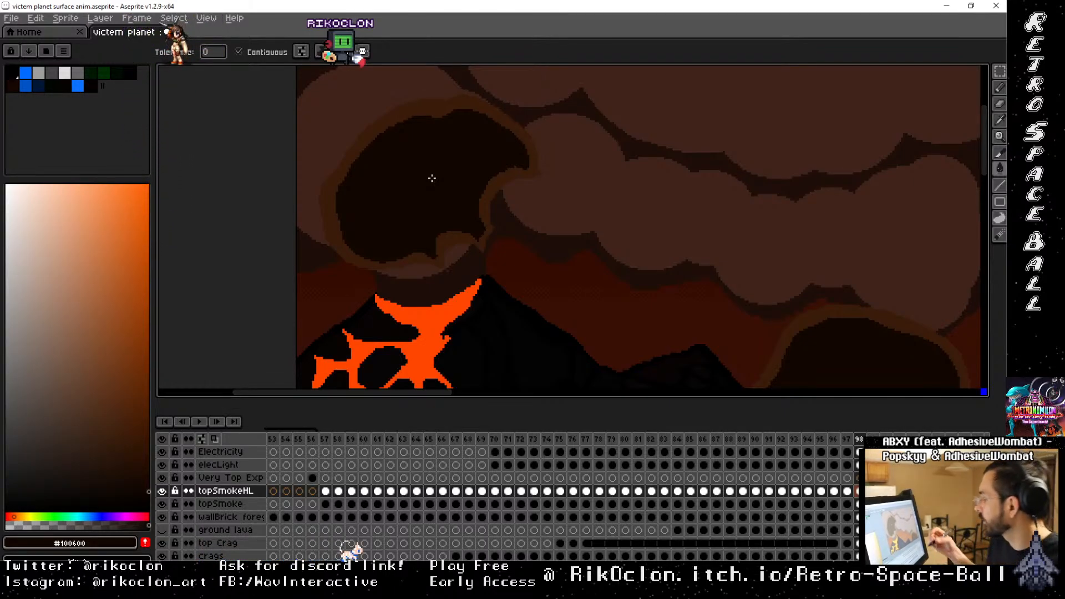
On frame 99, outline the inside of the small smoke puff on the purple pillar and fill it with #100600
mouse_move(672, 258)
left_mouse_down()
mouse_move(633, 311)
mouse_move(547, 202)
mouse_move(578, 157)
mouse_move(625, 176)
mouse_move(668, 248)
mouse_move(678, 231)
mouse_move(642, 150)
mouse_move(682, 275)
left_mouse_up()
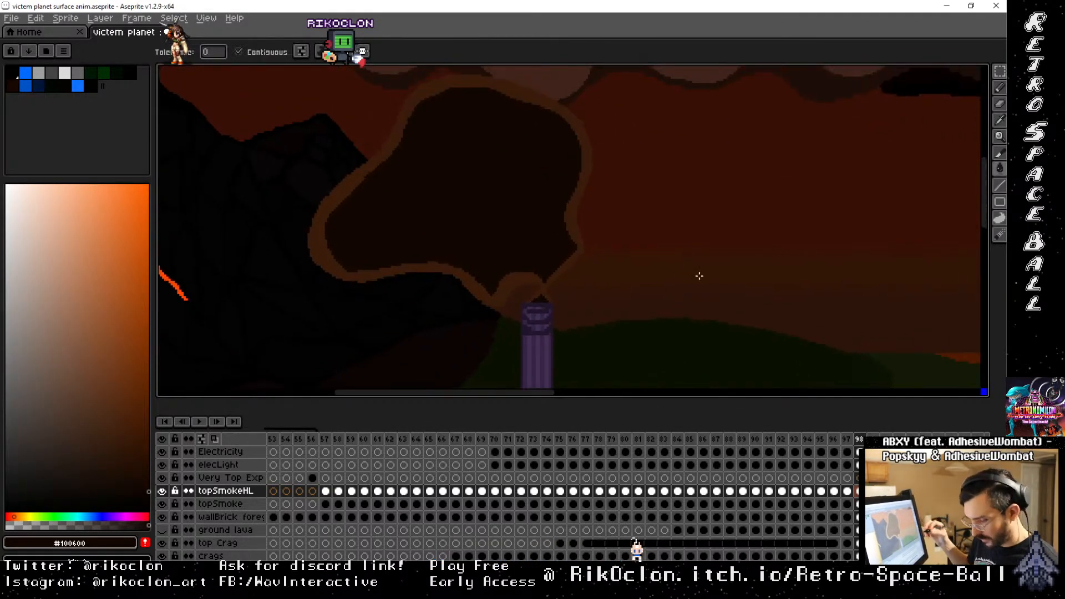
key("Right")
key("b")
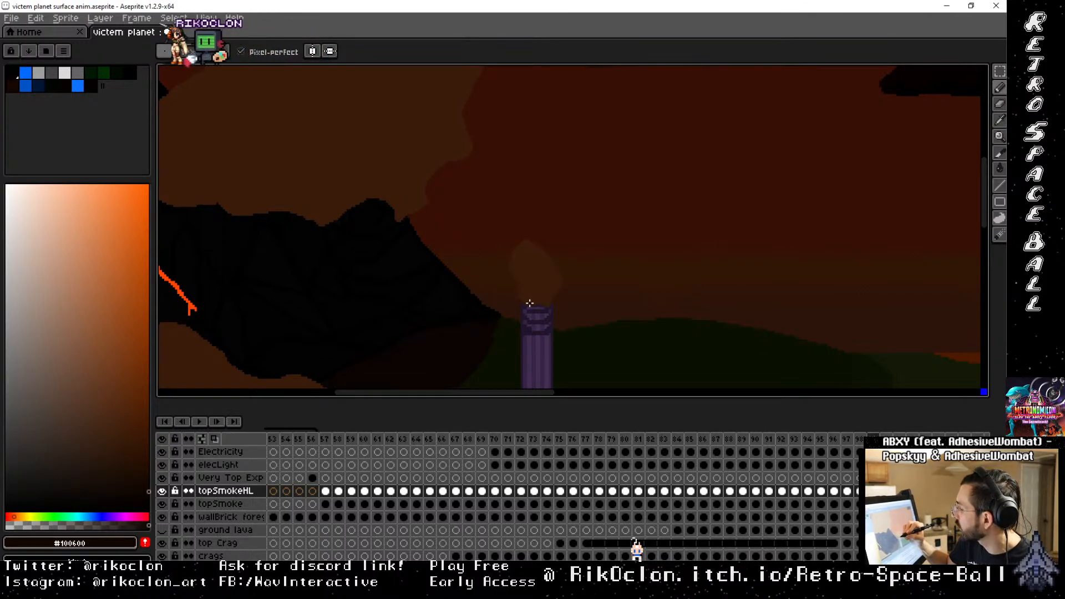
mouse_move(525, 251)
left_mouse_down()
mouse_move(551, 266)
mouse_move(547, 291)
left_mouse_up()
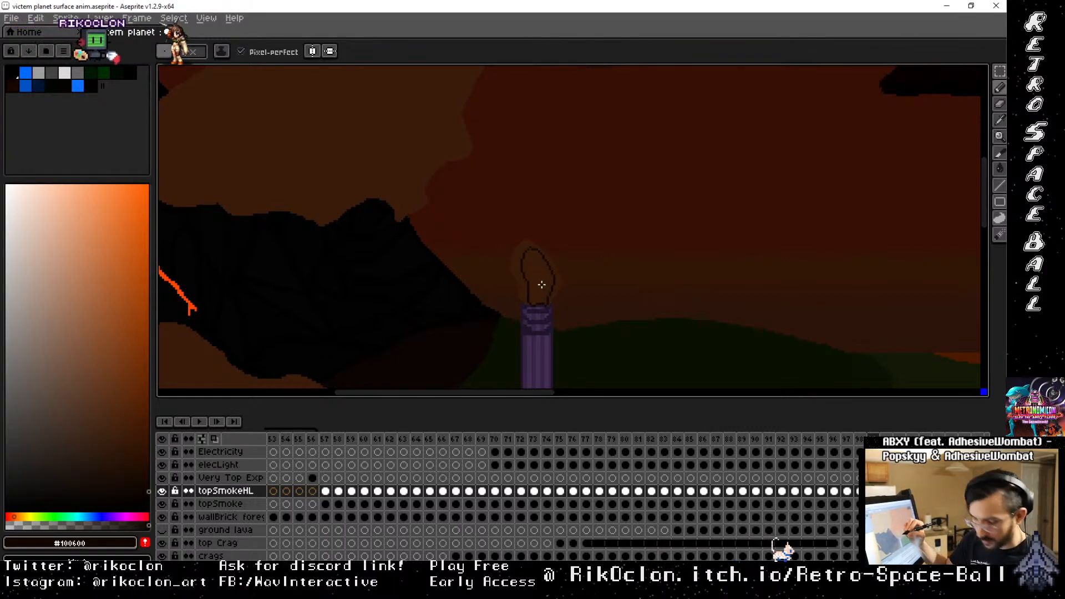
key("g")
left_click(534, 260)
Outline the inner area of the large smoke cloud over the mountain slope on frame 99 and fill it with #100600
scroll(531, 244, "up", 4)
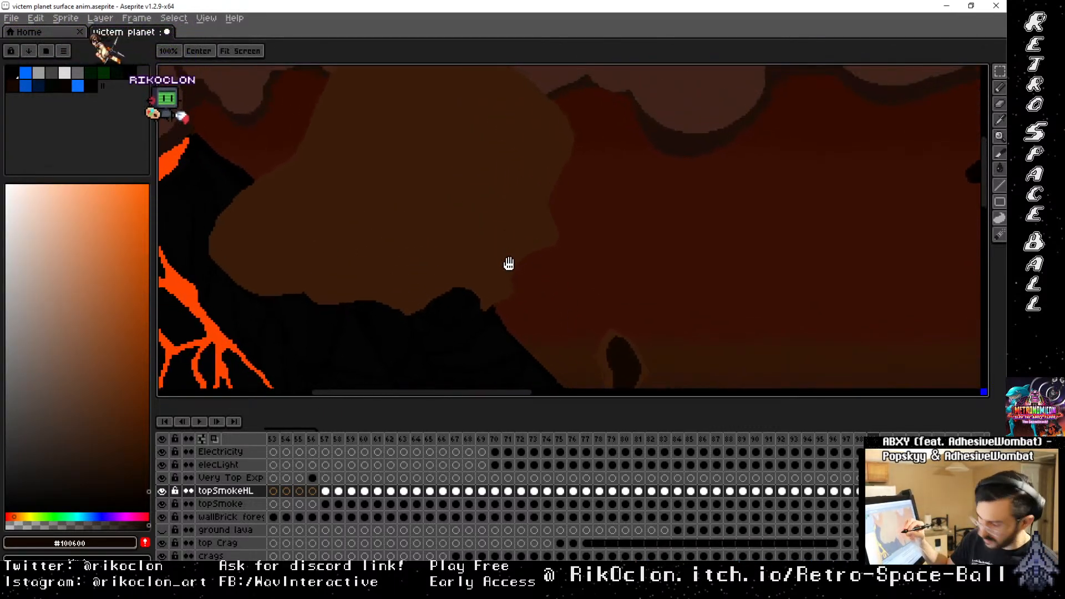
left_click(560, 356)
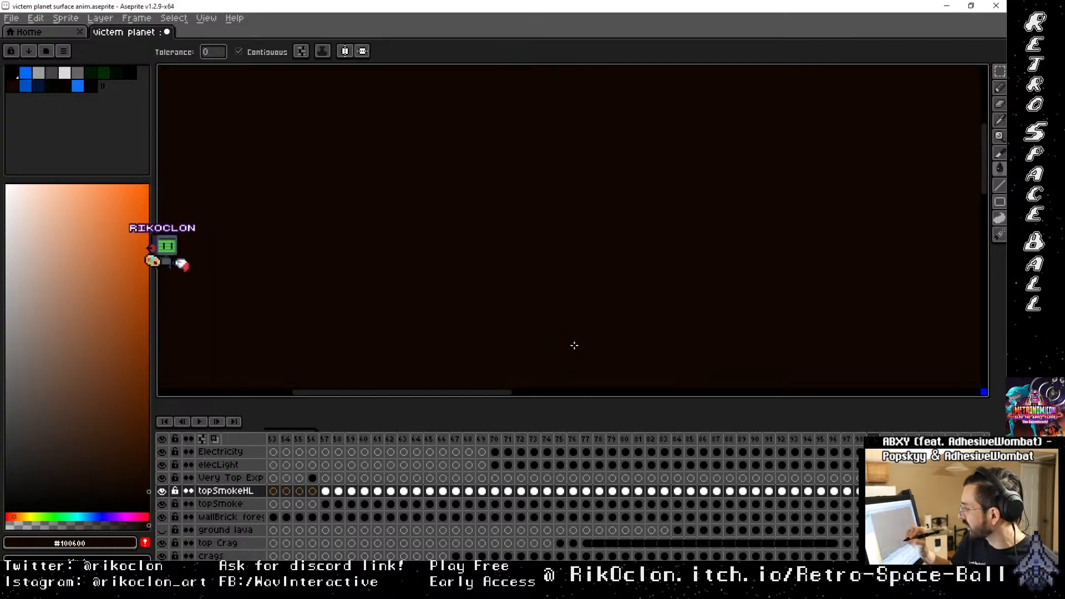
key("ctrl+z")
key("b")
mouse_move(577, 335)
left_mouse_down()
mouse_move(561, 354)
mouse_move(577, 331)
left_mouse_up()
mouse_move(609, 299)
left_mouse_down()
mouse_move(611, 266)
mouse_move(625, 213)
left_mouse_up()
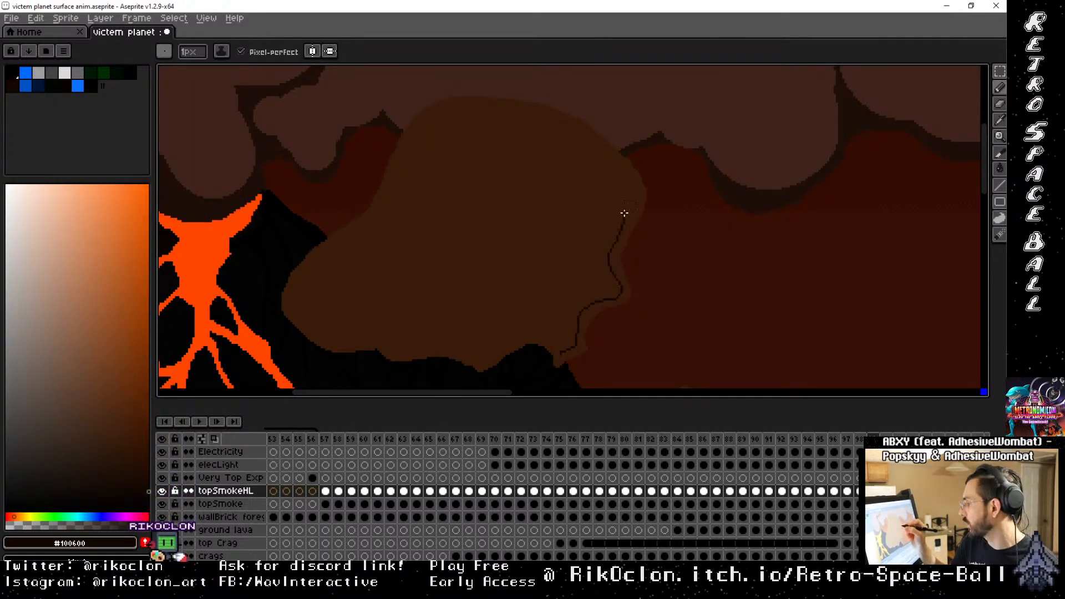
mouse_move(414, 142)
left_mouse_down()
mouse_move(377, 221)
mouse_move(308, 281)
mouse_move(305, 308)
mouse_move(315, 324)
mouse_move(405, 327)
left_mouse_up()
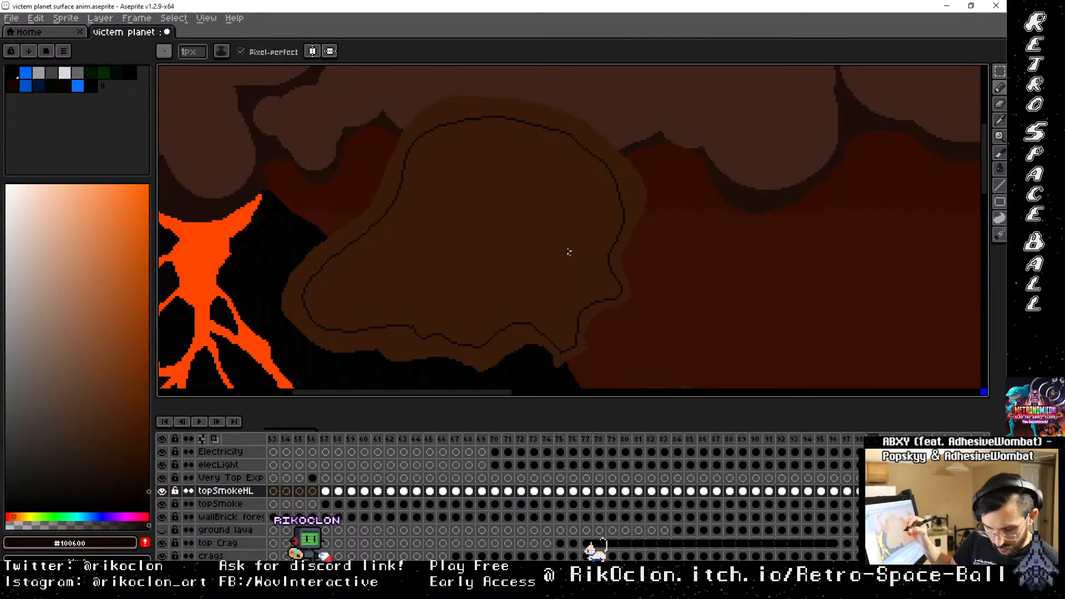
key("g")
left_click(512, 232)
Draw the inner edge of the smoke in the canvas's upper-left corner on frame 99 and fill that corner with #100600
key("space")
left_click_drag(448, 201, 651, 302)
left_click_drag(566, 250, 690, 357)
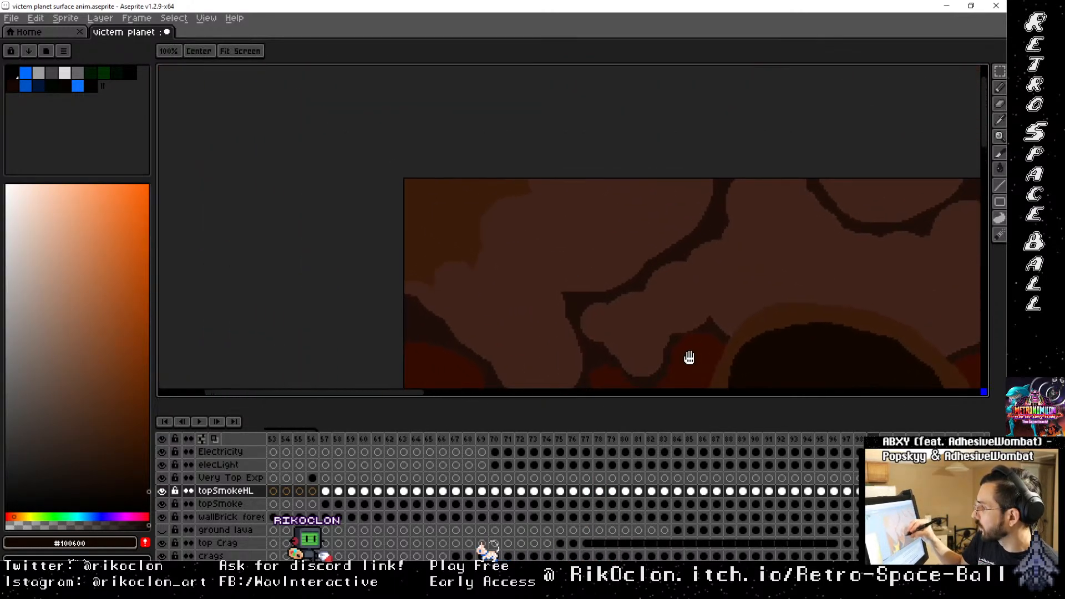
key("b")
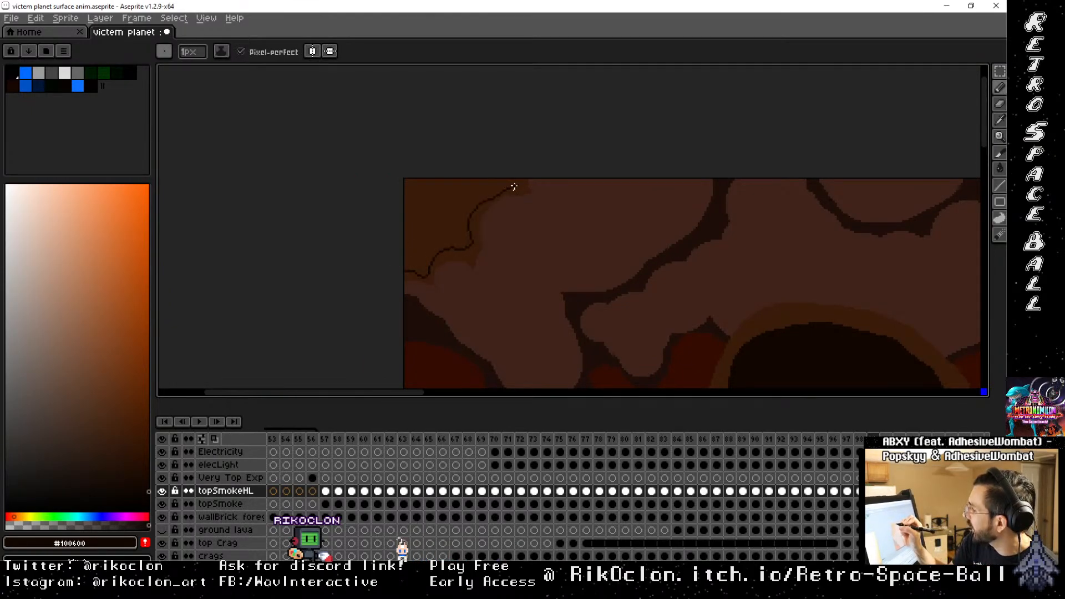
key("space")
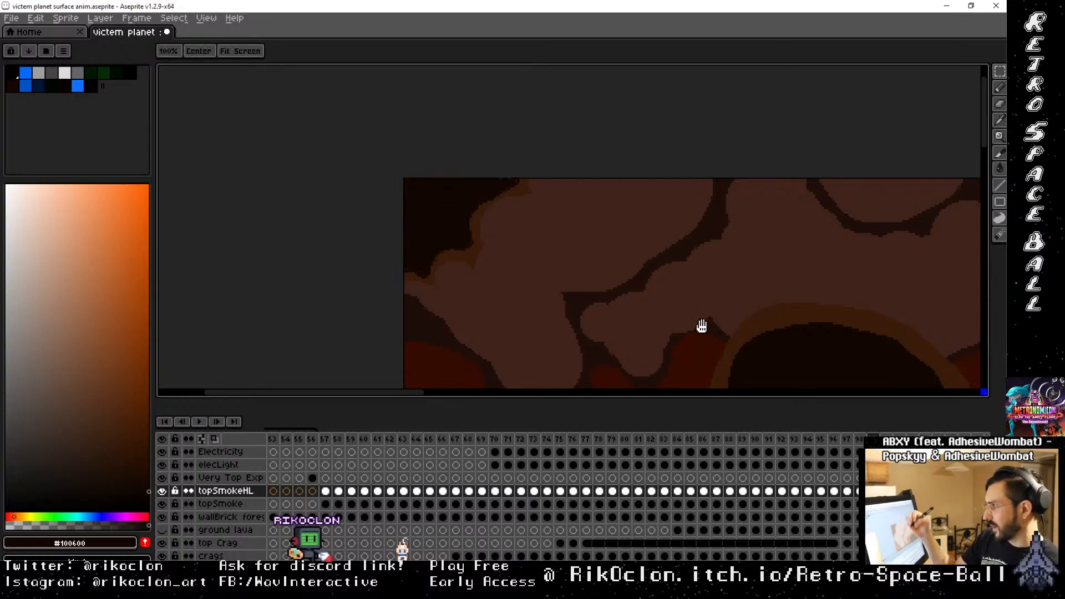
On frame 100, outline the inner area of the smoke cloud rising from the purple pillar and fill it with #100600
mouse_move(704, 326)
left_mouse_down()
mouse_move(577, 290)
mouse_move(561, 299)
mouse_move(520, 240)
left_mouse_up()
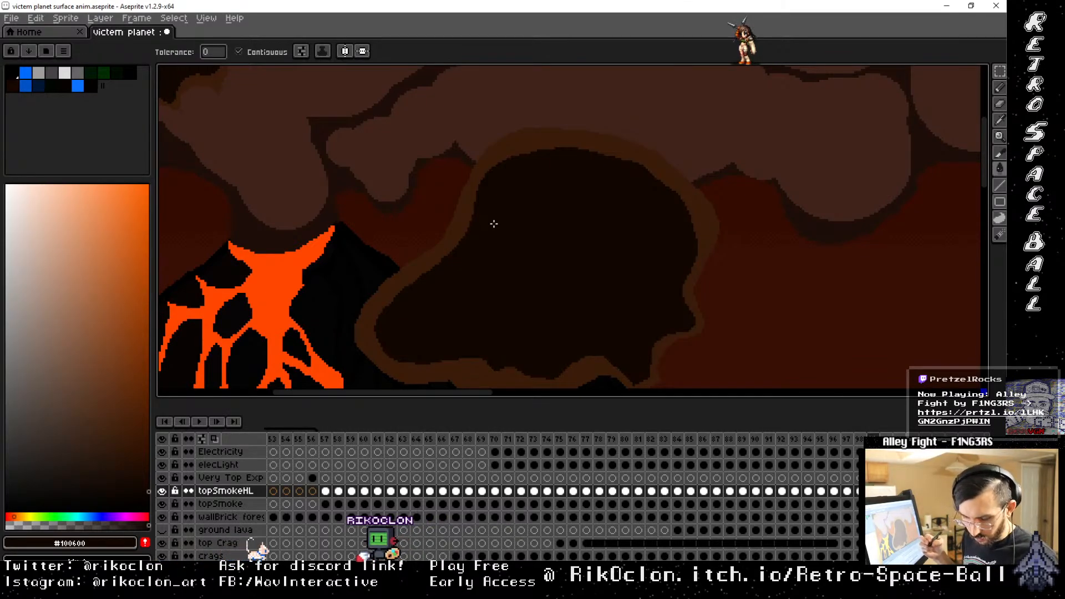
key("space")
left_click_drag(803, 321, 623, 226)
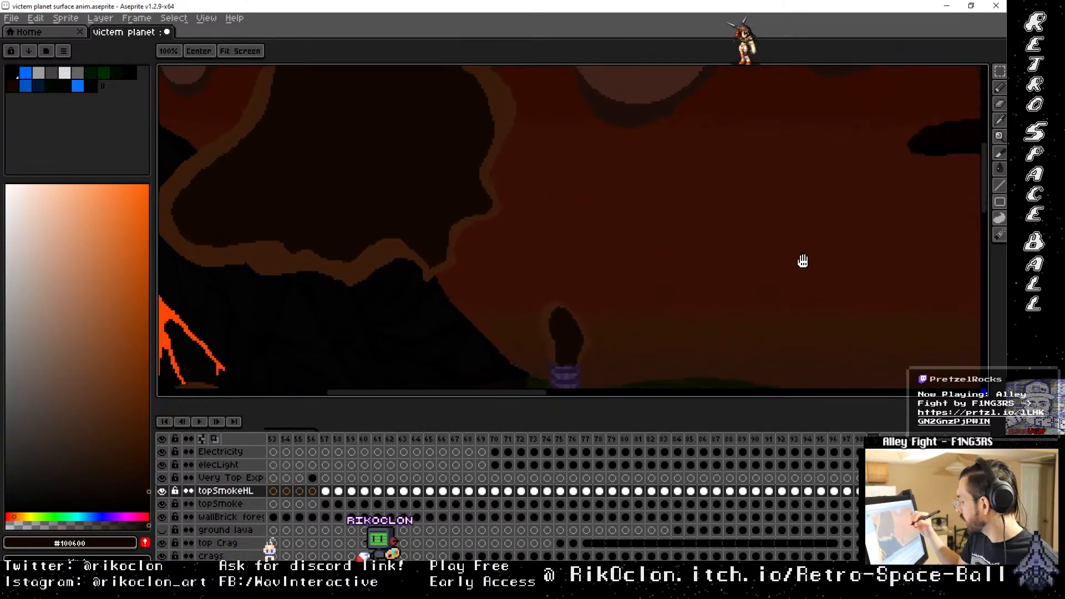
left_click_drag(801, 261, 705, 215)
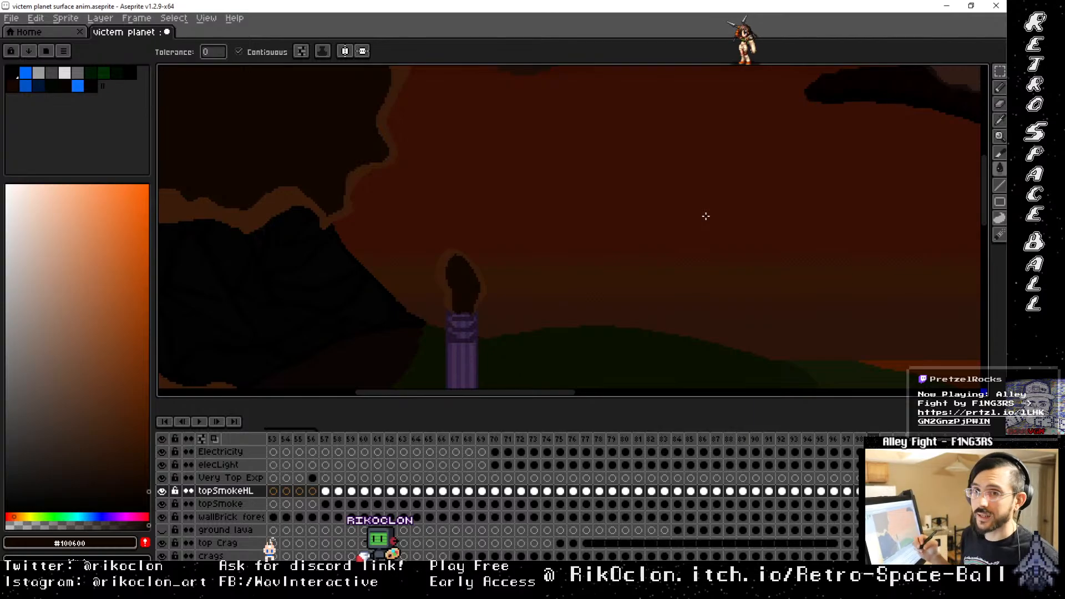
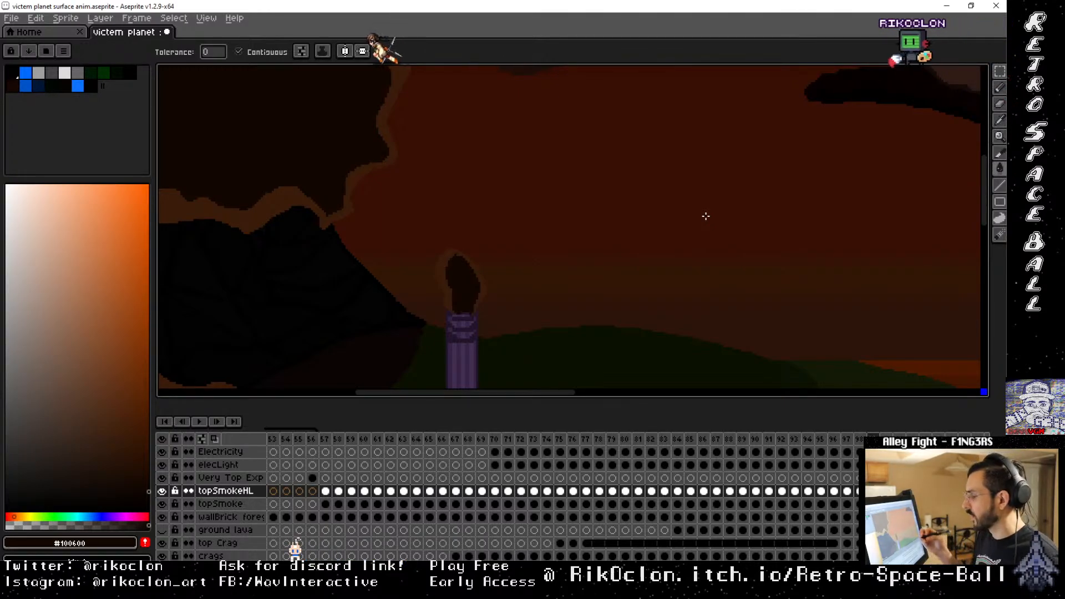
key("space")
mouse_move(347, 149)
left_mouse_down()
mouse_move(544, 316)
mouse_move(561, 273)
mouse_move(836, 352)
mouse_move(516, 206)
left_mouse_up()
mouse_move(725, 315)
left_mouse_down()
mouse_move(690, 305)
mouse_move(581, 211)
left_mouse_up()
left_click_drag(782, 257, 729, 227)
left_click(828, 446)
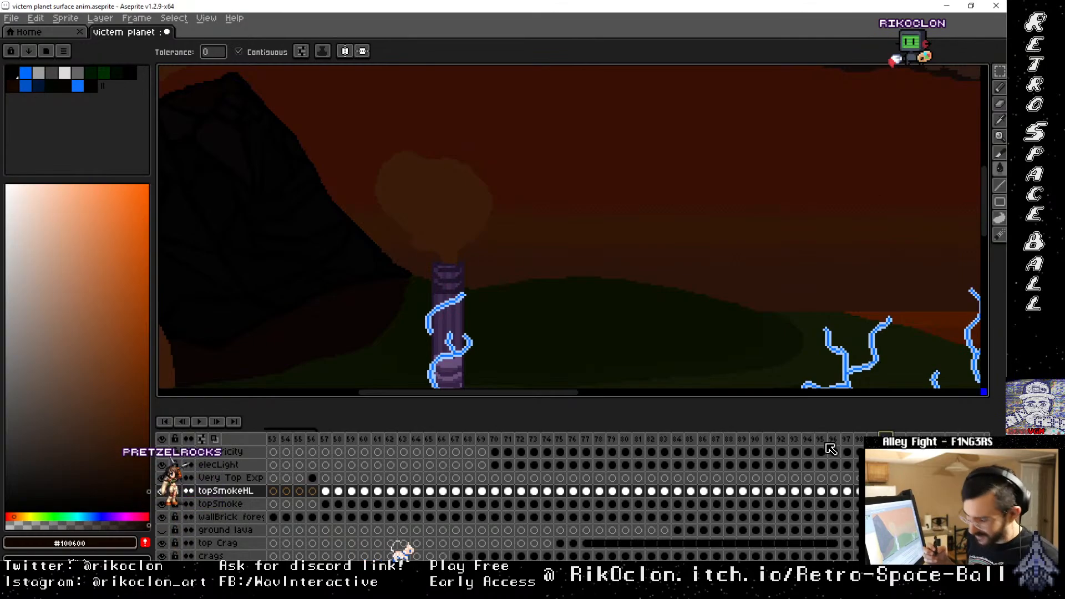
key("b")
mouse_move(452, 259)
left_mouse_down()
mouse_move(475, 221)
mouse_move(451, 262)
mouse_move(424, 243)
mouse_move(388, 189)
mouse_move(420, 164)
left_mouse_up()
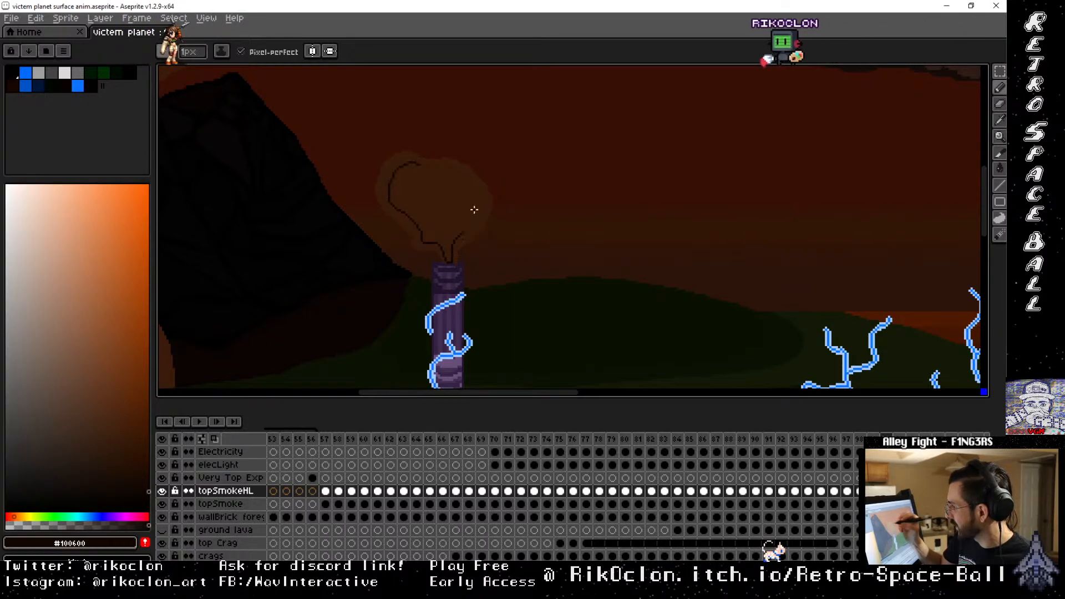
left_click_drag(463, 231, 480, 220)
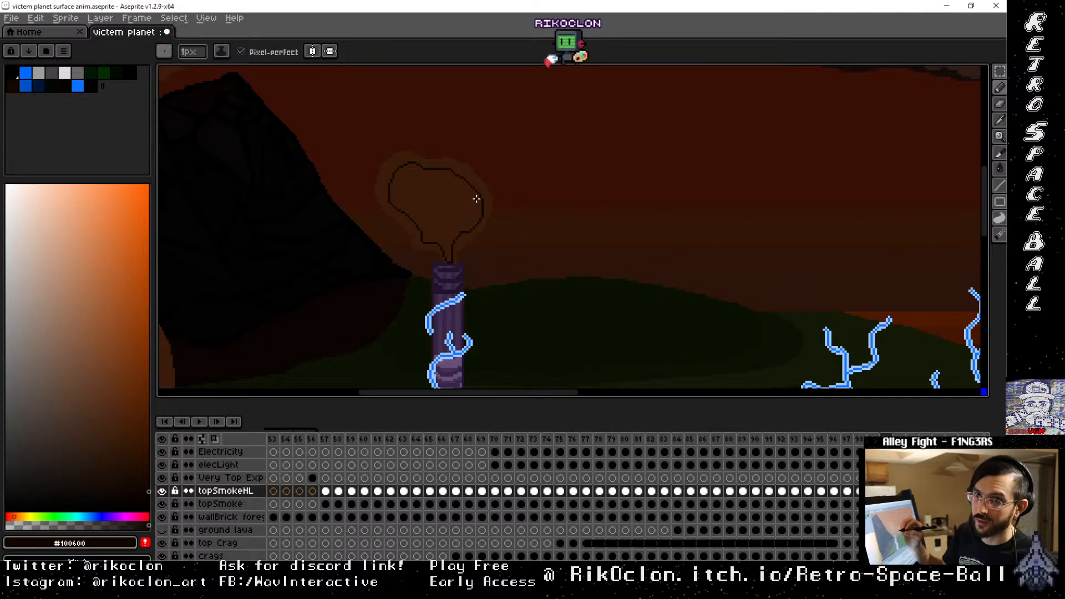
key("g")
left_click(456, 200)
On frame 100, outline the inner area of the large smoke cloud over the volcano and fill it with #100600
key("space")
mouse_move(436, 220)
left_mouse_down()
mouse_move(454, 271)
mouse_move(494, 313)
left_mouse_up()
left_click_drag(344, 191, 402, 240)
left_click_drag(318, 167, 511, 281)
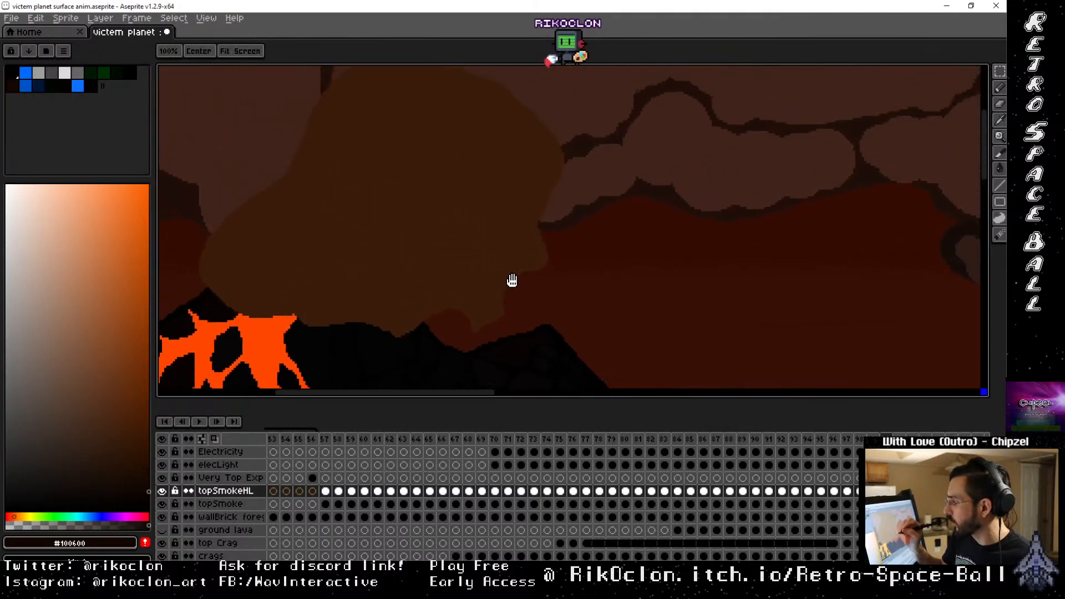
key("b")
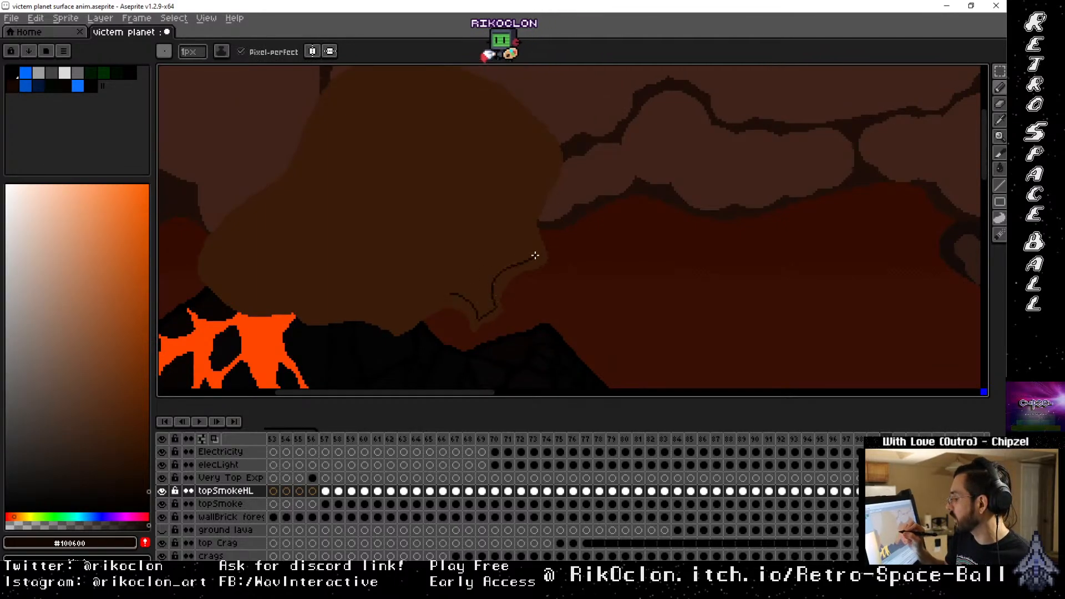
mouse_move(535, 255)
left_mouse_down()
mouse_move(529, 219)
mouse_move(540, 165)
left_mouse_up()
left_click_drag(495, 116, 446, 99)
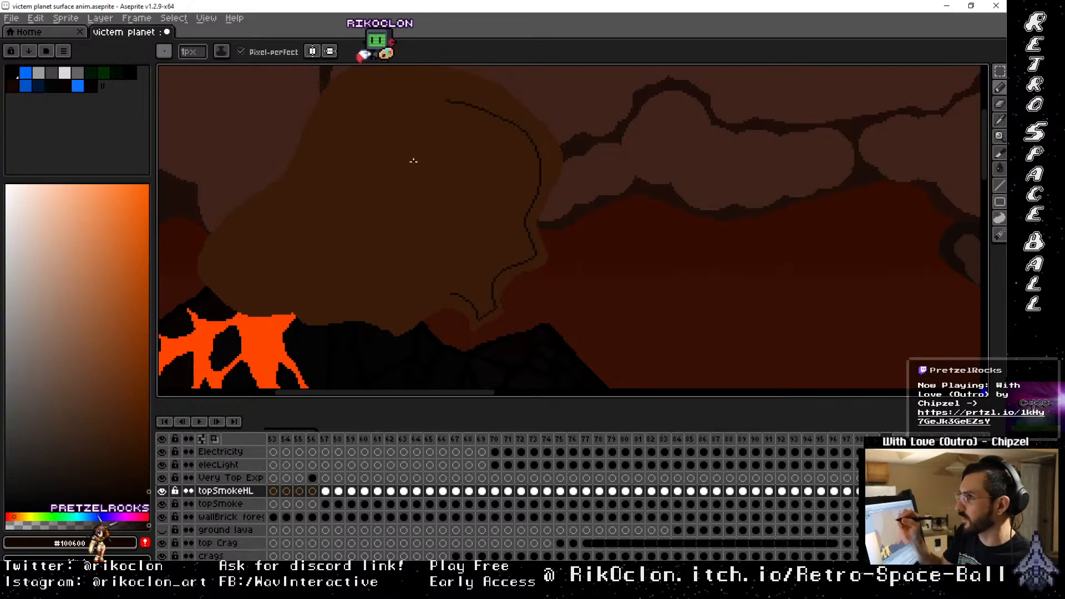
left_click_drag(383, 227, 511, 268)
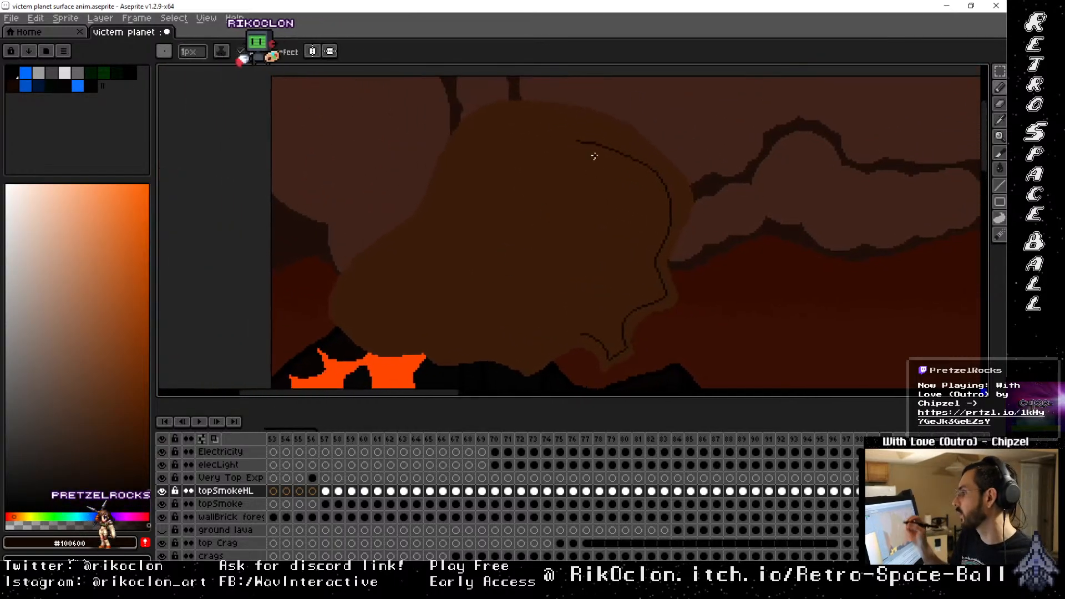
mouse_move(647, 162)
left_mouse_down()
mouse_move(619, 139)
mouse_move(520, 122)
mouse_move(481, 141)
mouse_move(442, 217)
left_mouse_up()
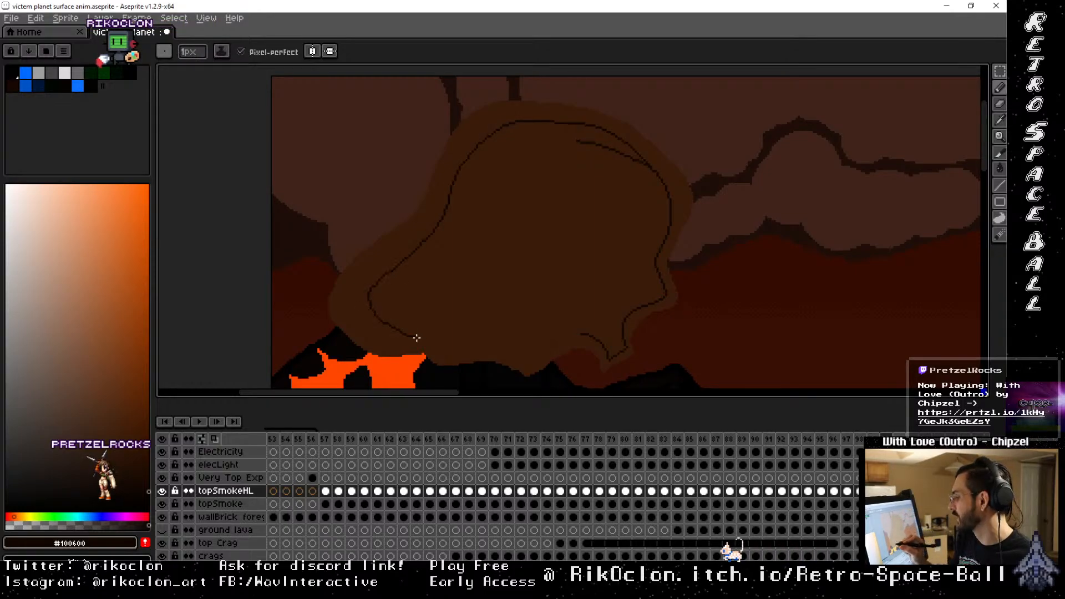
left_click_drag(540, 351, 581, 335)
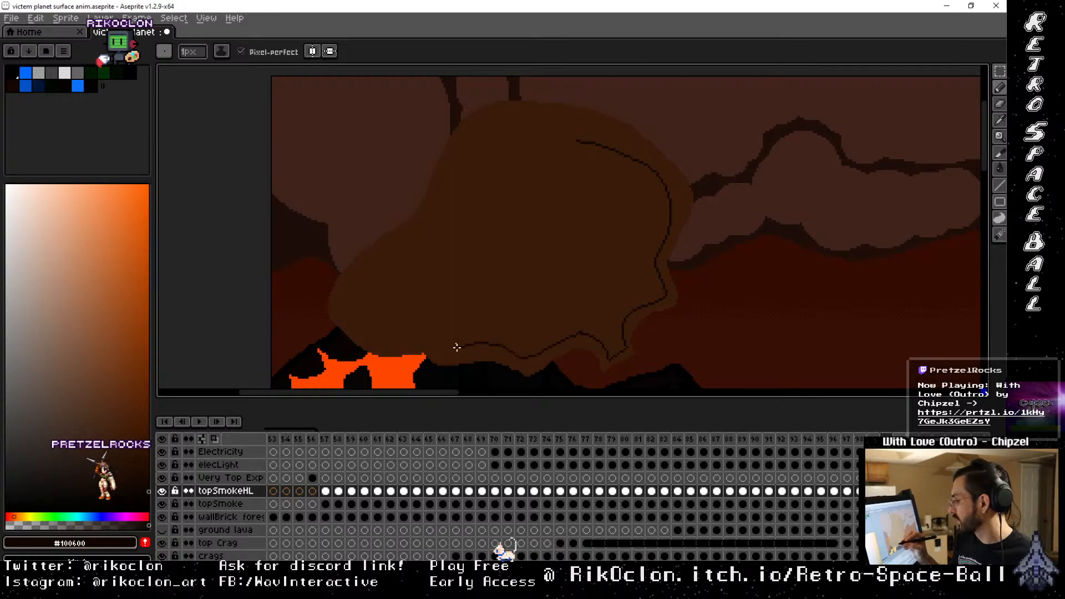
mouse_move(472, 163)
left_mouse_down()
mouse_move(534, 132)
mouse_move(571, 138)
left_mouse_up()
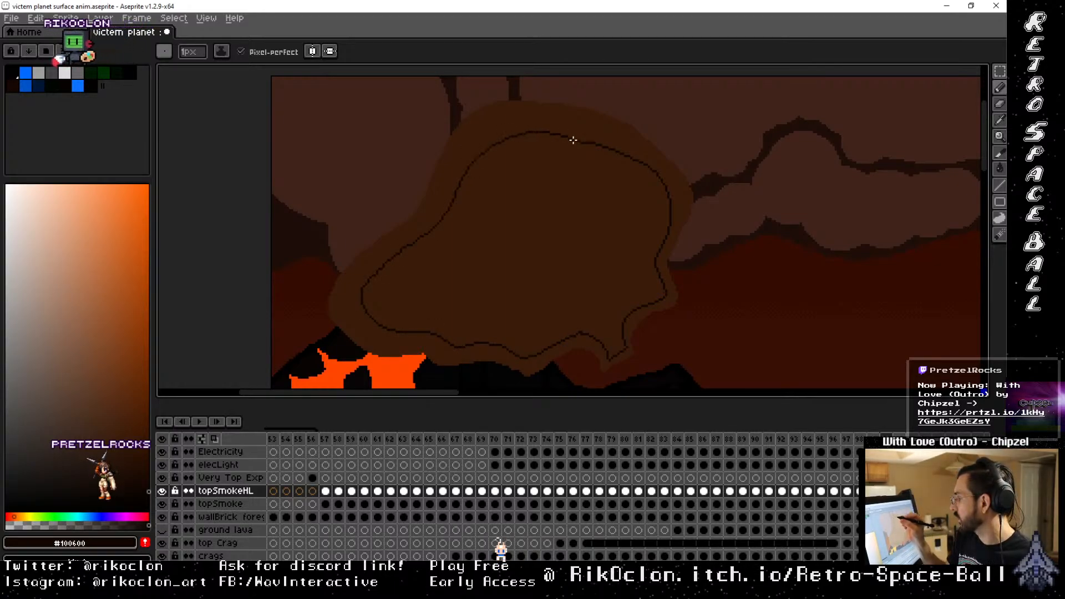
key("g")
left_click(576, 212)
On frame 101, outline the inside of the smoke puff rising from the purple pillar and fill it with #100600
key("space")
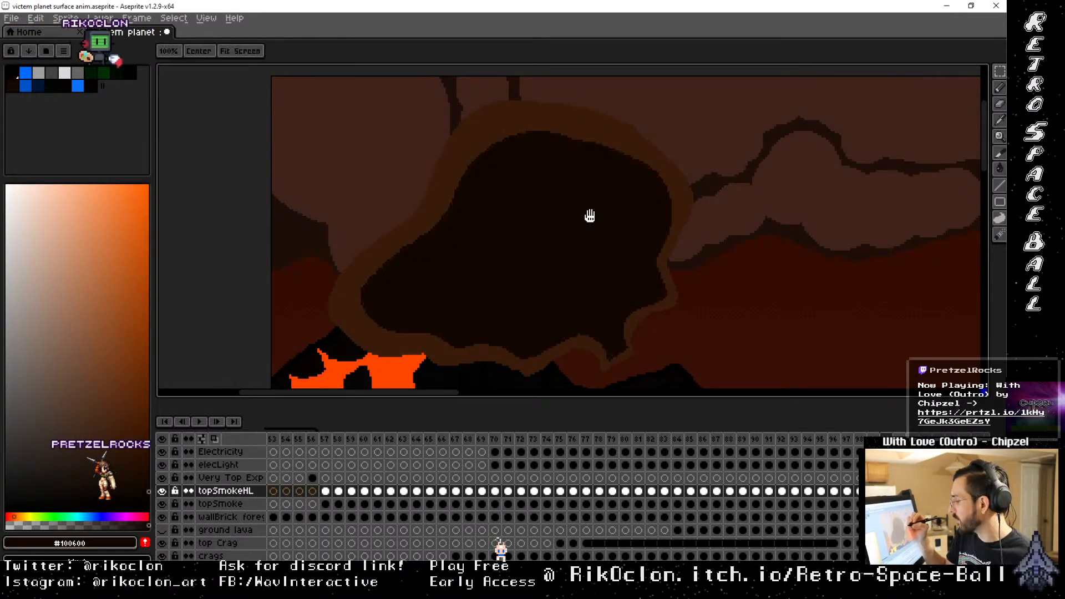
mouse_move(597, 200)
left_mouse_down()
mouse_move(576, 248)
mouse_move(775, 113)
left_mouse_up()
left_click_drag(819, 200, 563, 81)
left_click_drag(828, 290, 590, 112)
left_click_drag(784, 228, 678, 282)
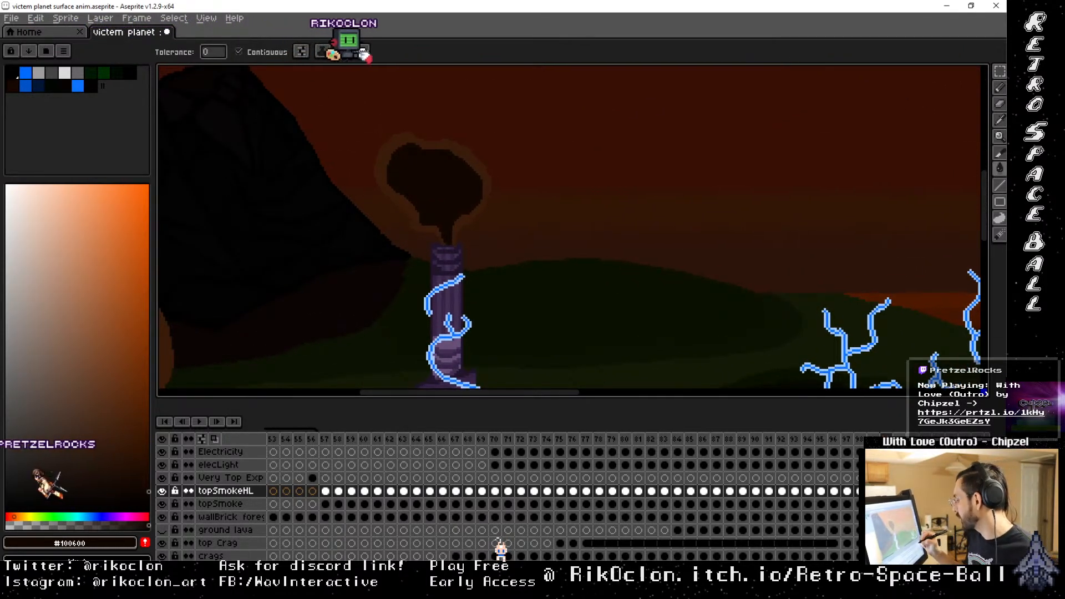
key("Right")
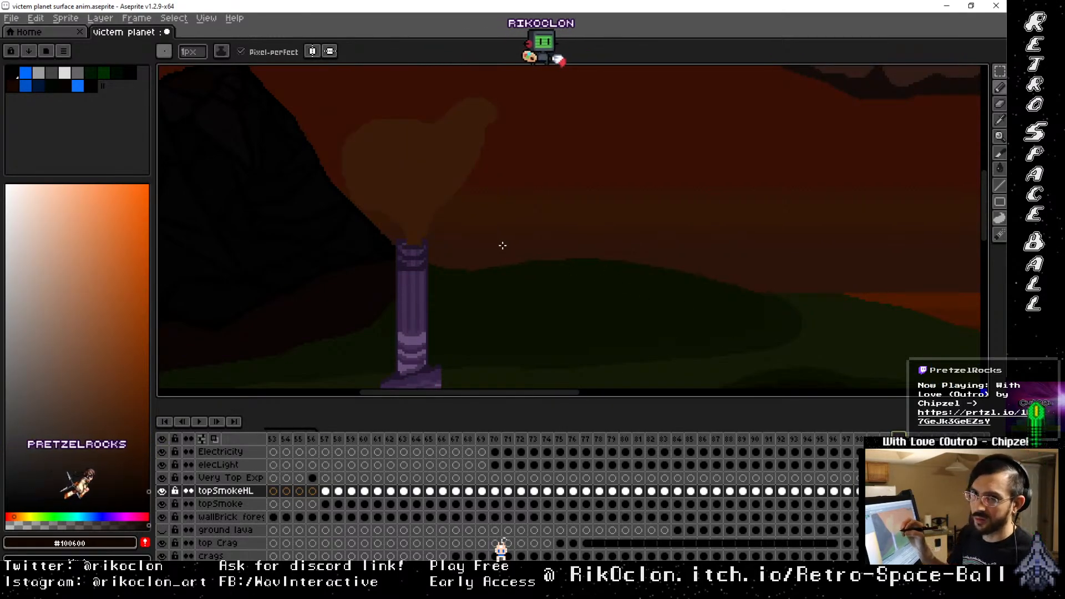
key("space")
mouse_move(441, 209)
left_mouse_down()
mouse_move(464, 290)
mouse_move(451, 290)
mouse_move(492, 221)
mouse_move(502, 170)
mouse_move(400, 205)
mouse_move(393, 247)
mouse_move(445, 273)
left_mouse_up()
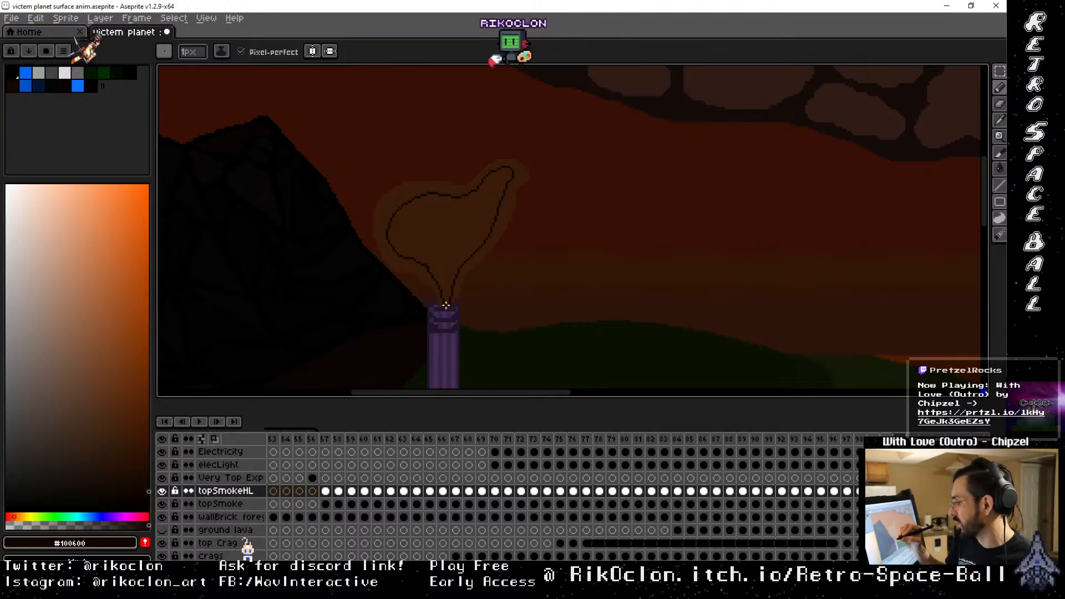
key("g")
left_click(439, 241)
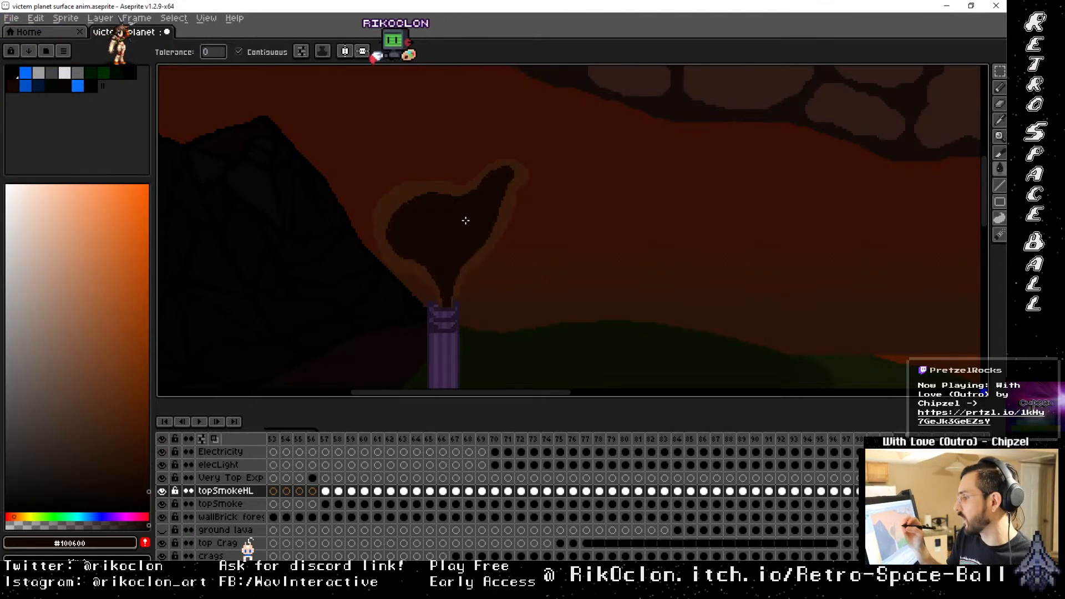
Outline the inner area of the large smoke cloud above the lava crater on frame 101 and fill it with #100600
left_click_drag(432, 228, 468, 261)
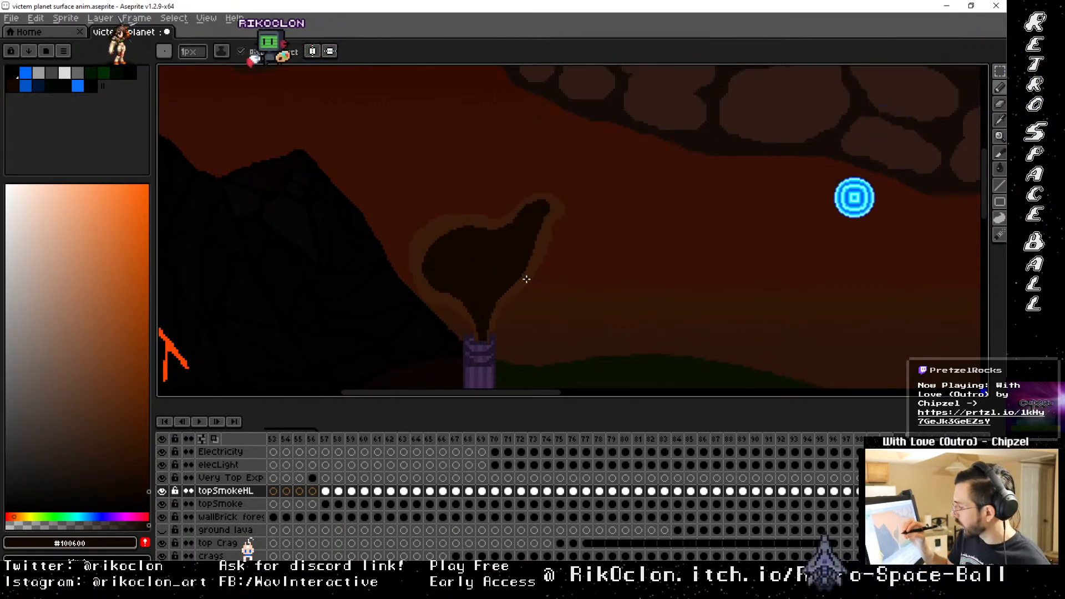
key("b")
left_click_drag(461, 301, 429, 290)
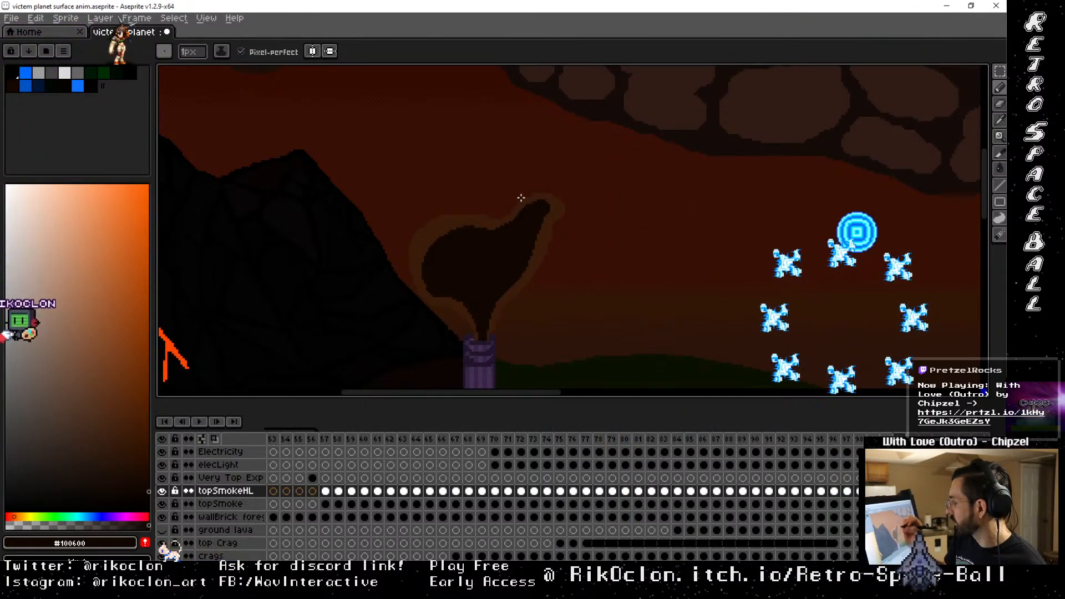
left_click_drag(352, 240, 581, 351)
left_click_drag(487, 282, 576, 322)
left_click_drag(446, 250, 473, 270)
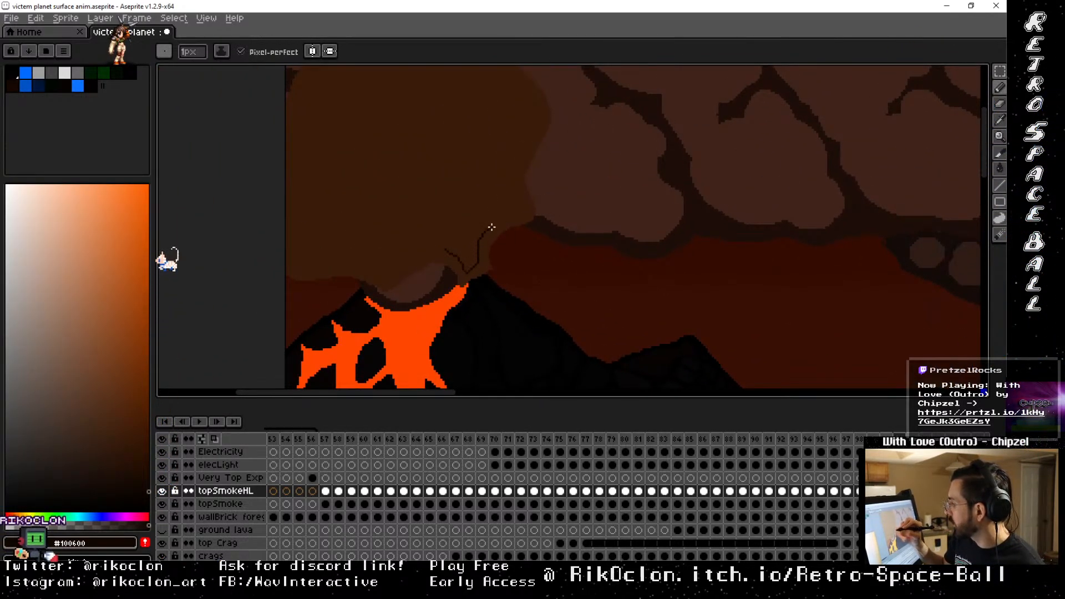
mouse_move(514, 195)
left_mouse_down()
mouse_move(499, 111)
mouse_move(491, 223)
left_mouse_up()
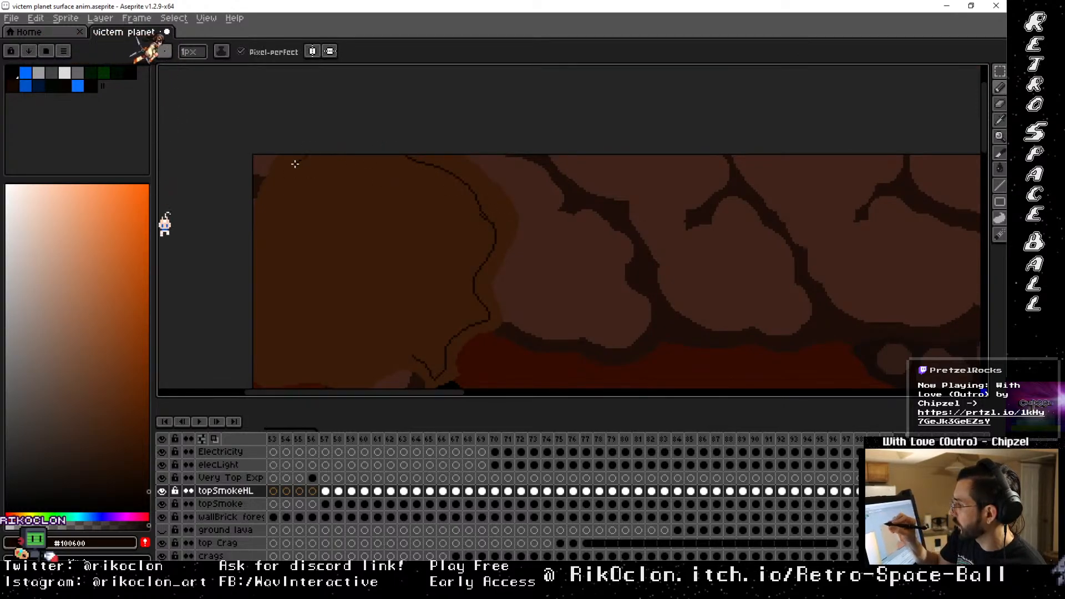
left_click_drag(367, 301, 393, 188)
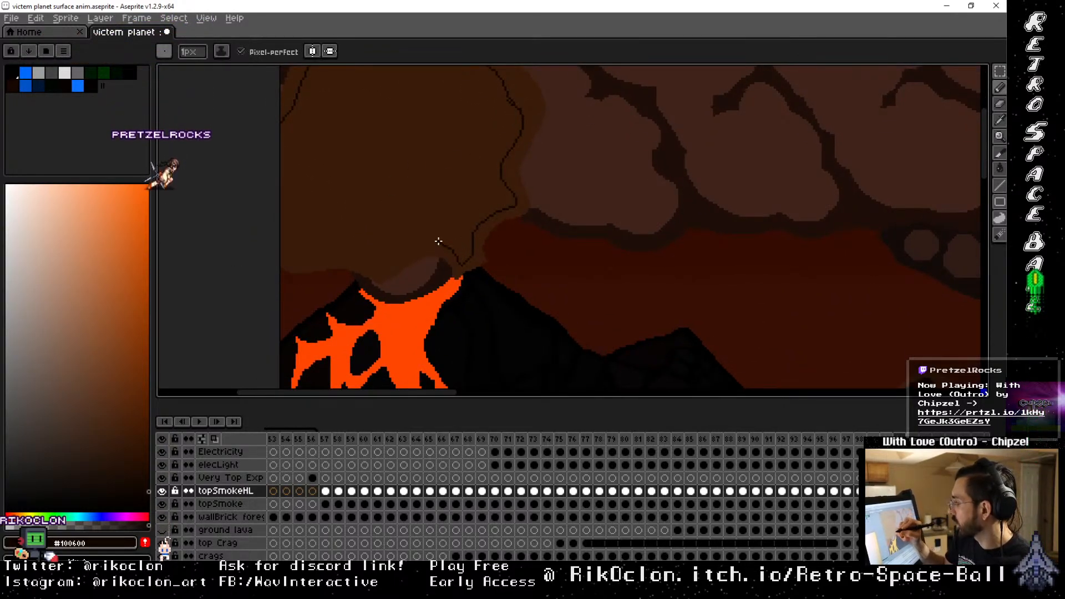
left_click_drag(440, 241, 281, 263)
mouse_move(451, 162)
left_mouse_down()
mouse_move(418, 240)
mouse_move(426, 249)
left_mouse_up()
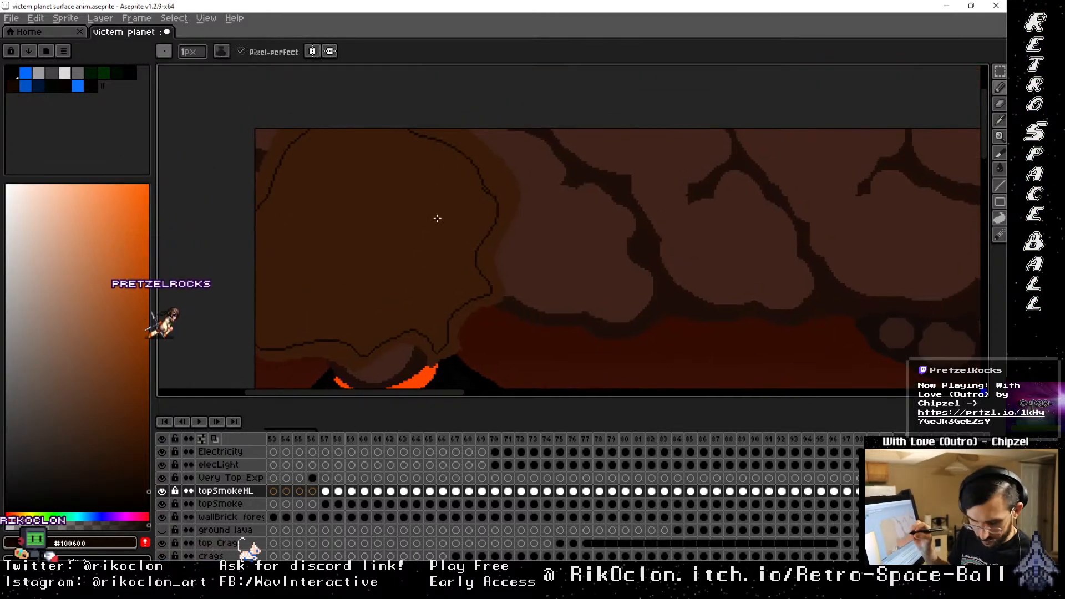
key("g")
left_click(394, 194)
On frame 102, outline the inner area of the pillar's smoke plume and fill it with #100600
mouse_move(583, 281)
left_mouse_down()
mouse_move(692, 240)
mouse_move(705, 224)
mouse_move(580, 211)
left_mouse_up()
left_click(912, 439)
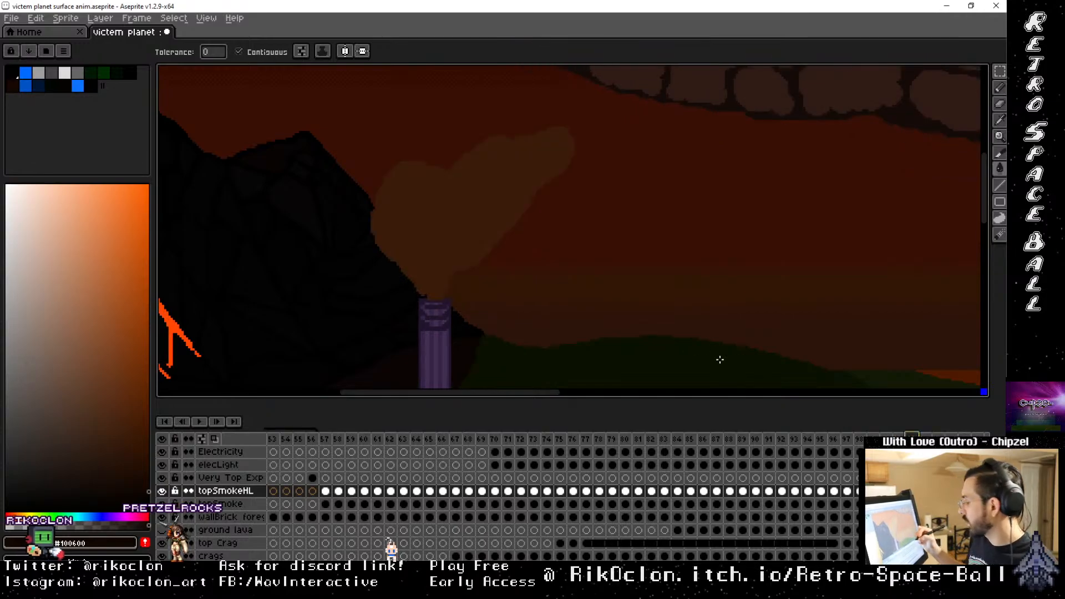
key("b")
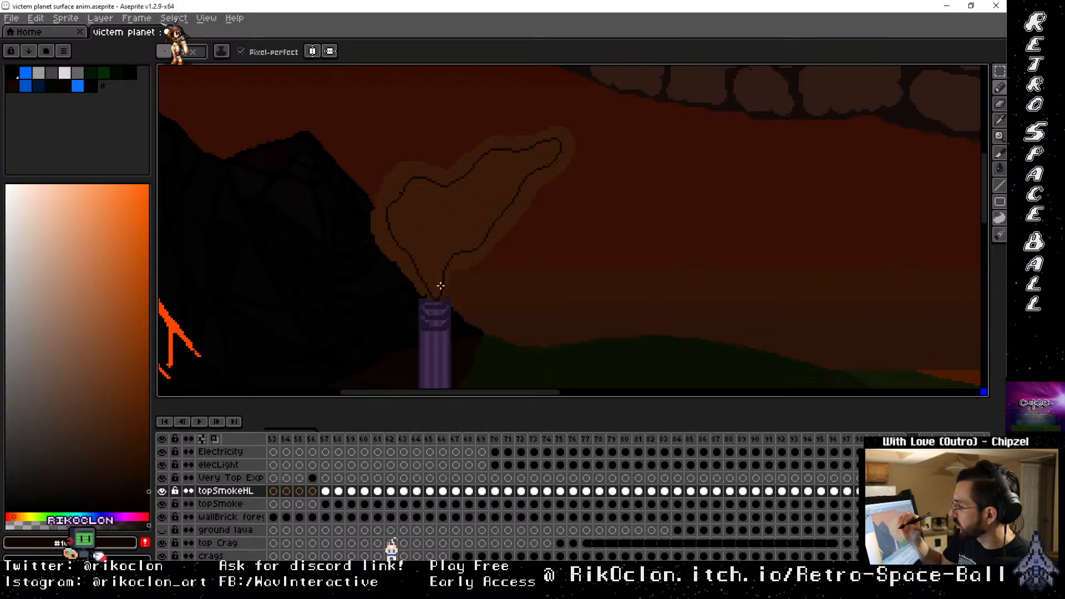
key("g")
left_click(442, 205)
Draw the inner edge of the smoke in the canvas's upper-left corner on frame 102 and fill that corner with #100600
left_click_drag(442, 194, 498, 248)
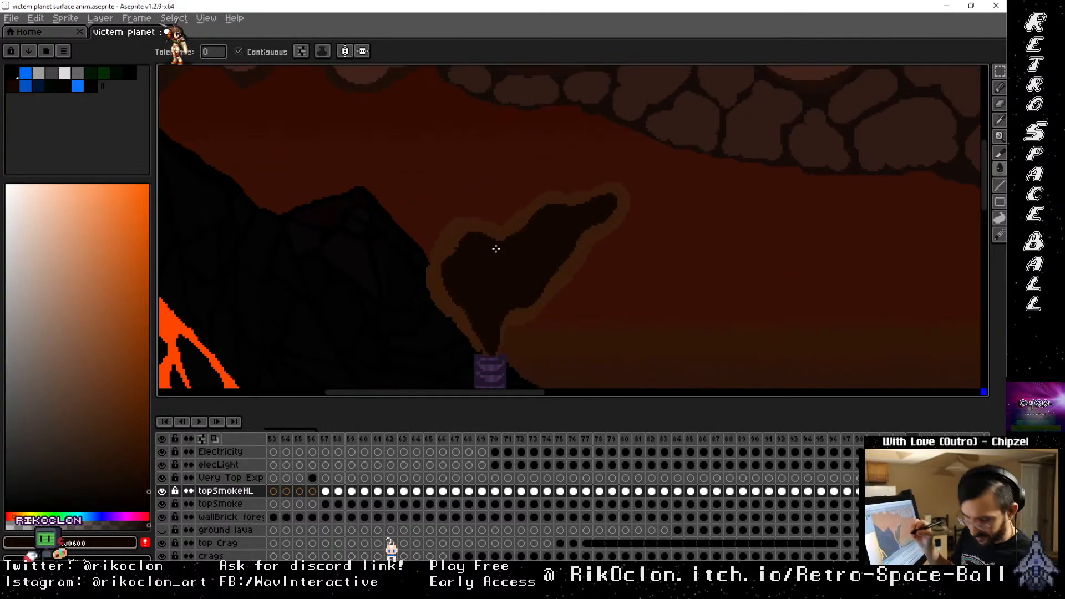
key("b")
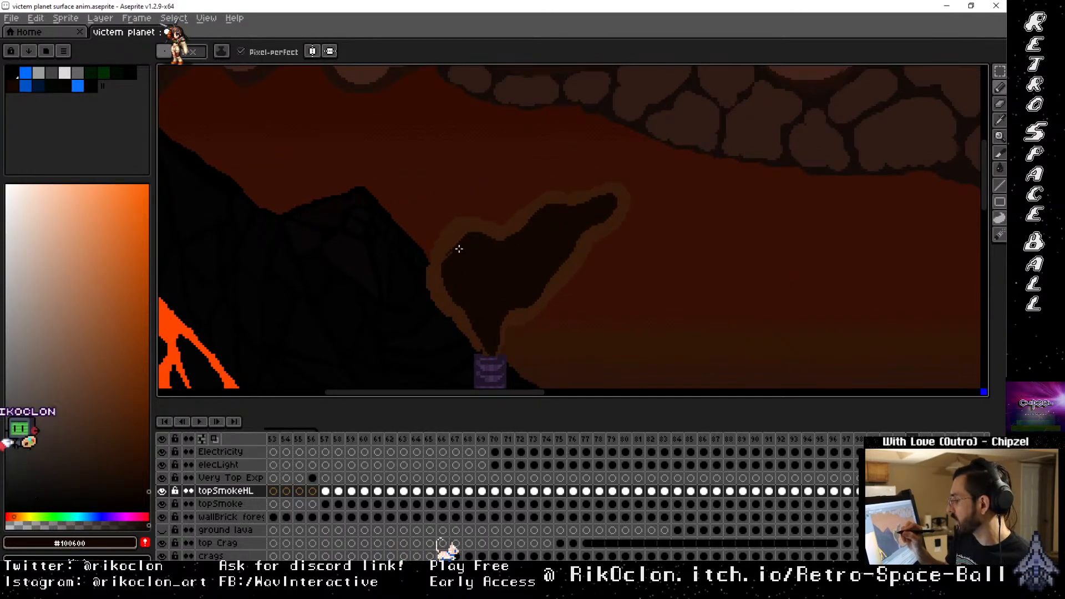
key("space")
left_click_drag(498, 237, 554, 325)
mouse_move(418, 218)
left_mouse_down()
mouse_move(594, 283)
mouse_move(534, 284)
mouse_move(574, 340)
left_mouse_up()
mouse_move(358, 269)
left_mouse_down()
mouse_move(415, 279)
mouse_move(436, 233)
mouse_move(460, 222)
left_mouse_up()
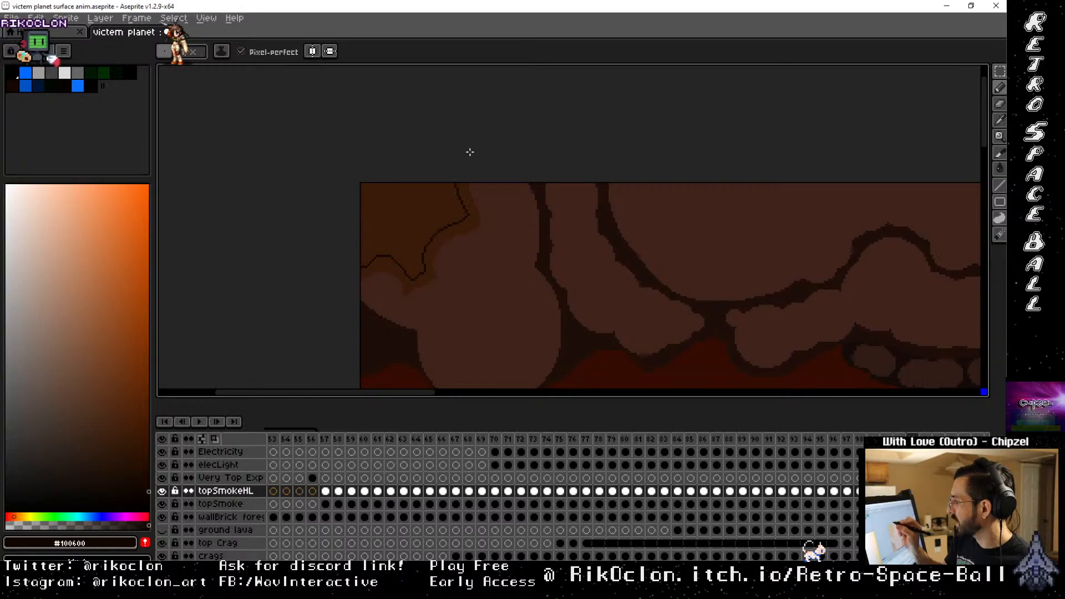
key("g")
left_click(417, 226)
On frame 103, outline the inner area of the smoke plume above the purple pillar and fill it with #100600
key("space")
mouse_move(717, 306)
left_mouse_down()
mouse_move(640, 265)
mouse_move(462, 107)
left_mouse_up()
left_click_drag(628, 290, 466, 185)
left_click_drag(668, 271, 637, 263)
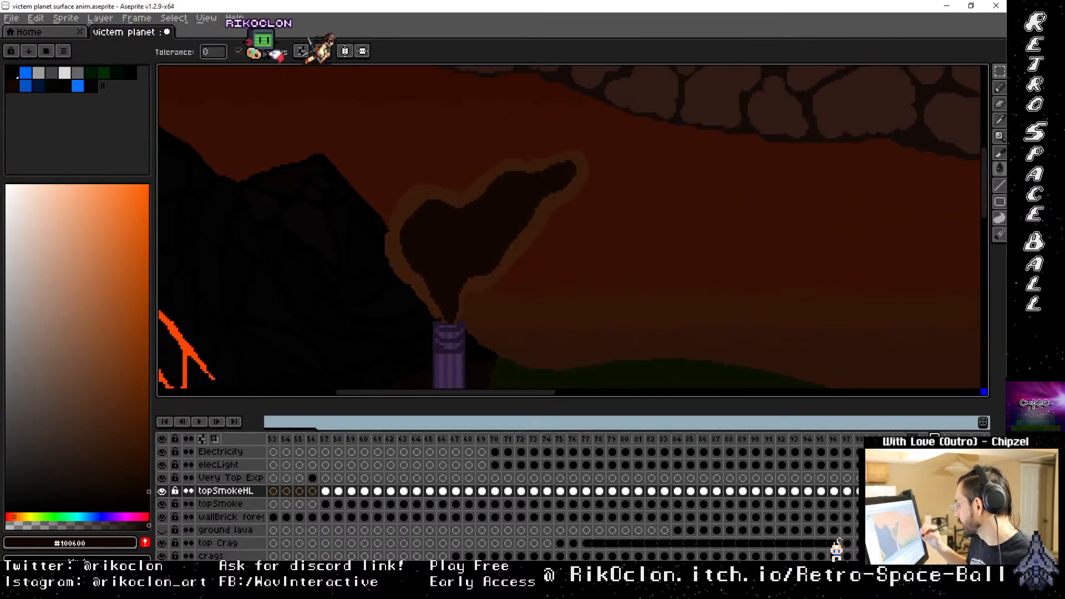
left_click(923, 435)
key("b")
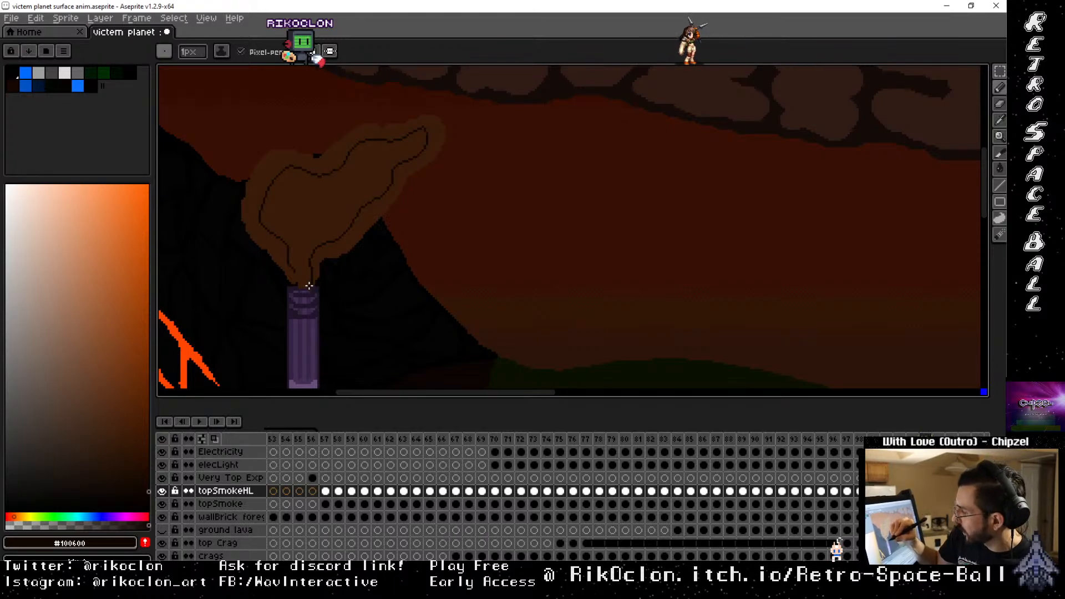
key("ctrl+z")
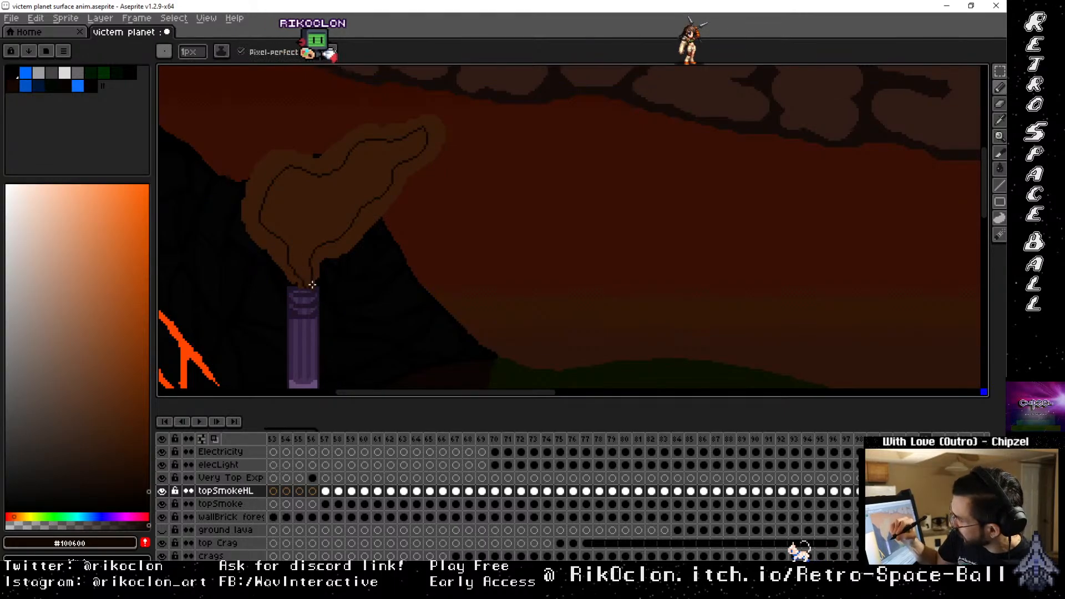
key("g")
left_click(327, 185)
Check the volcano and the canvas's upper-left area on frame 103 for smoke that still needs shading
key("space")
left_click_drag(398, 192, 604, 288)
left_click_drag(435, 195, 579, 294)
left_click_drag(427, 229, 492, 288)
left_click_drag(529, 308, 528, 166)
left_click_drag(669, 230, 564, 159)
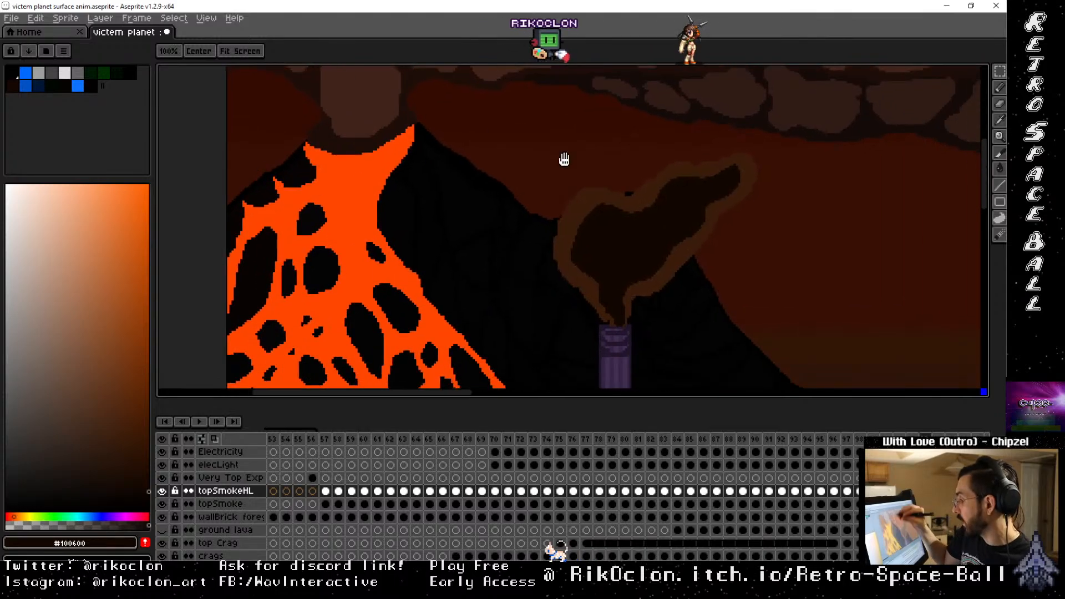
left_click_drag(681, 266, 577, 195)
left_click_drag(650, 254, 600, 261)
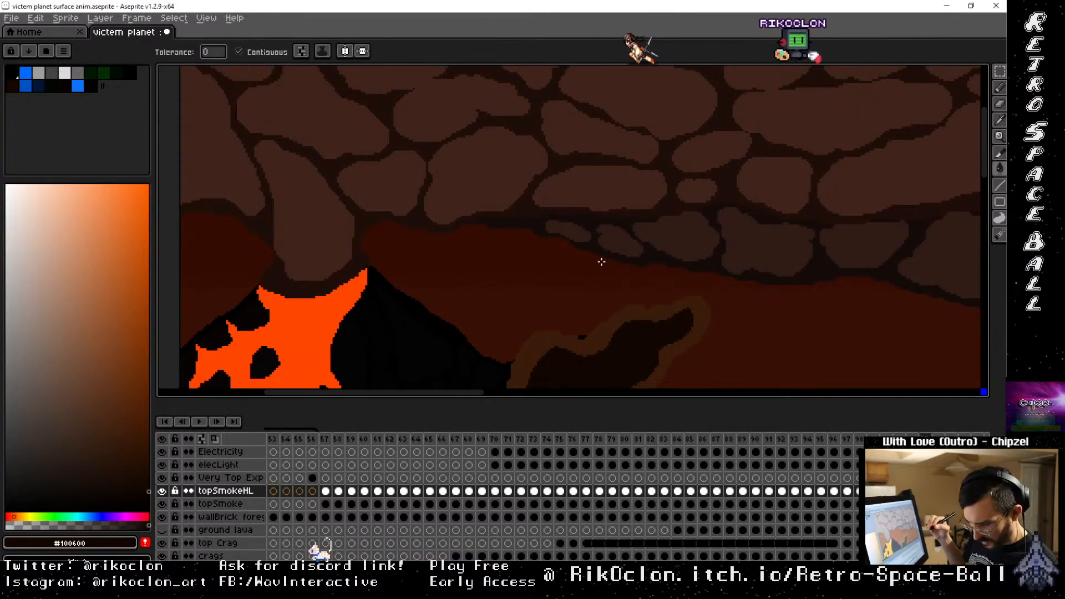
scroll(601, 262, "down", 2)
left_click_drag(709, 316, 590, 174)
On frame 104, outline the inside of the pillar's smoke plume, clean up the line near its base, and fill it with #100600
key("Right")
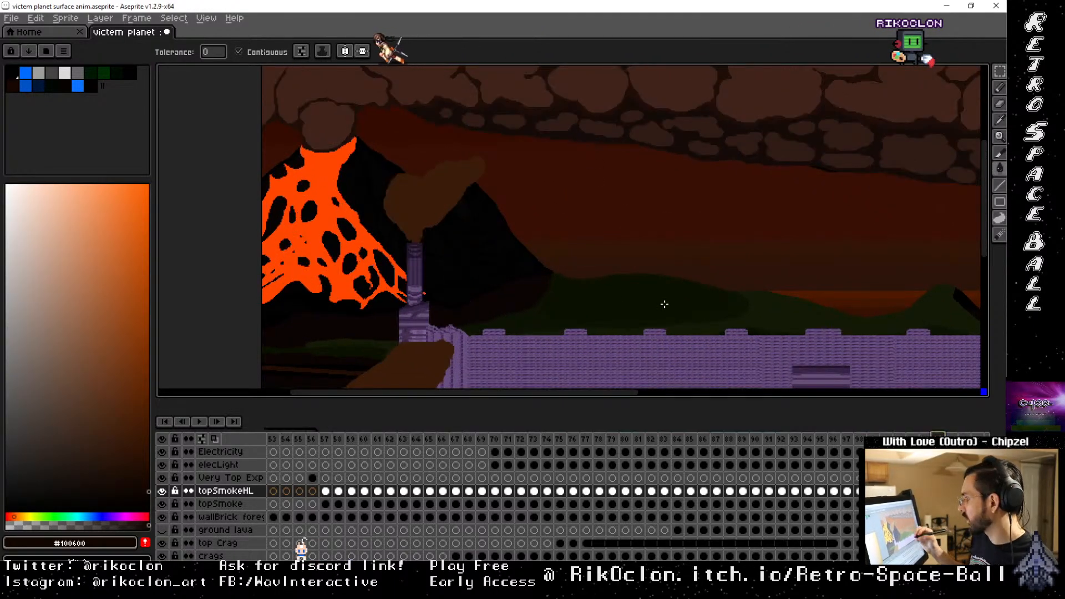
scroll(542, 246, "up", 1)
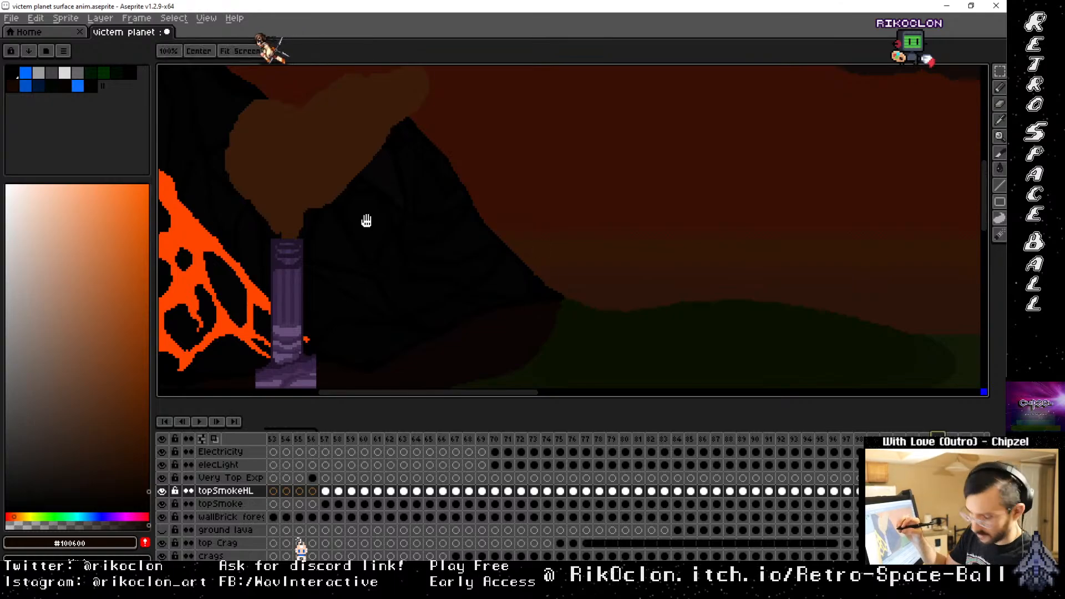
scroll(366, 221, "up", 1)
key("b")
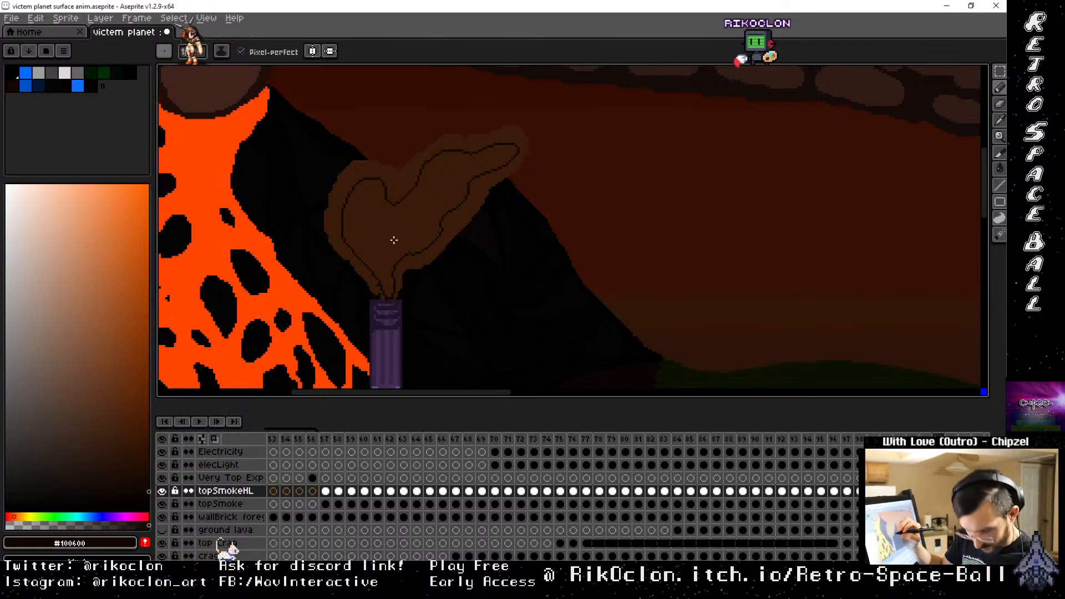
key("e")
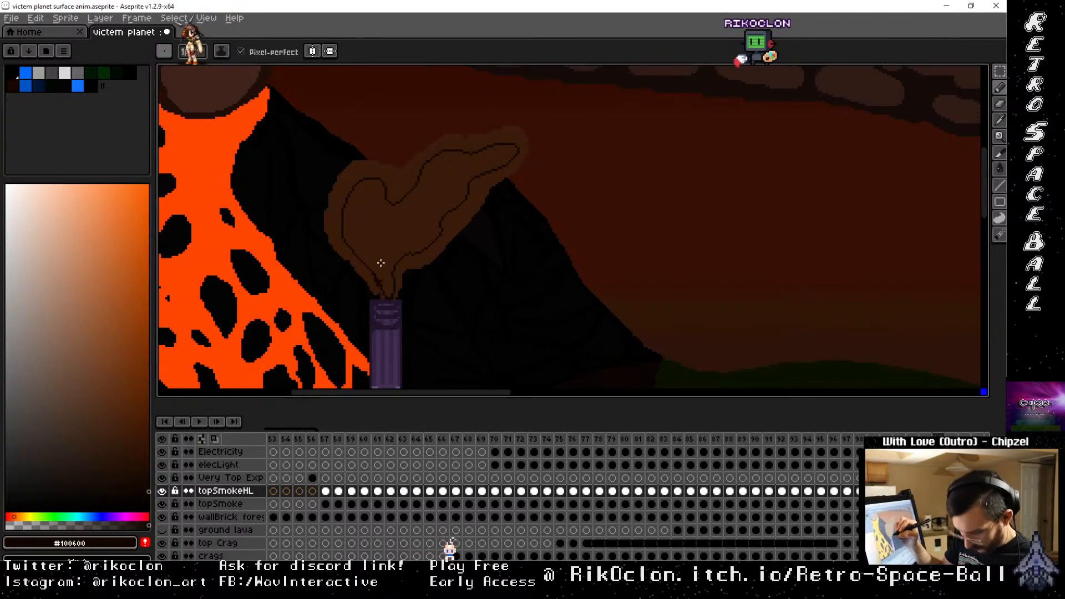
key("g")
left_click(379, 232)
On frame 105, outline the inside of the smoke plume above the purple pillar and fill it with #100600
key("Right")
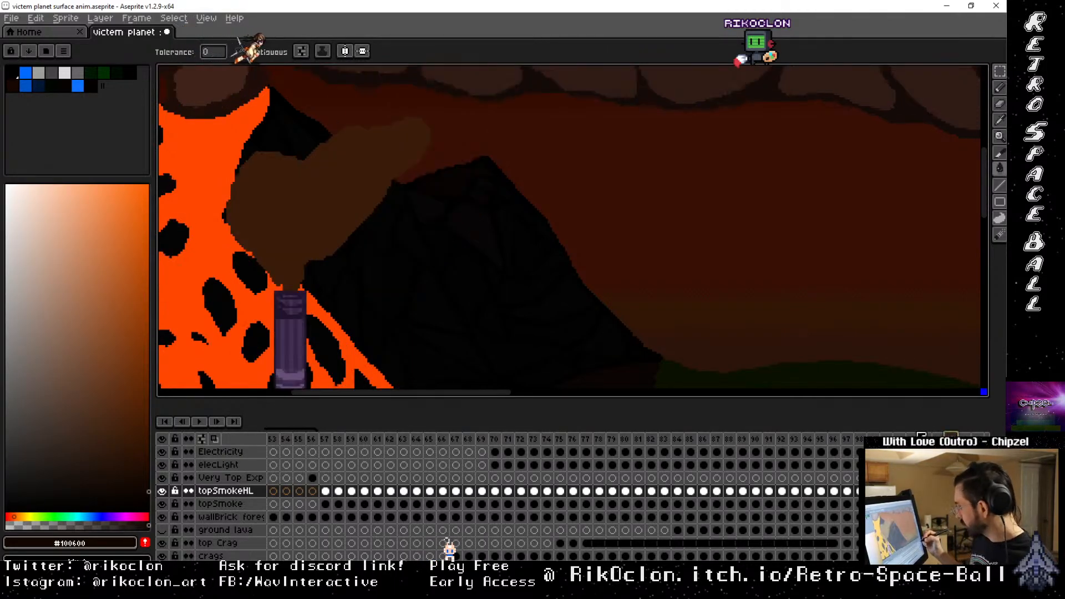
key("b")
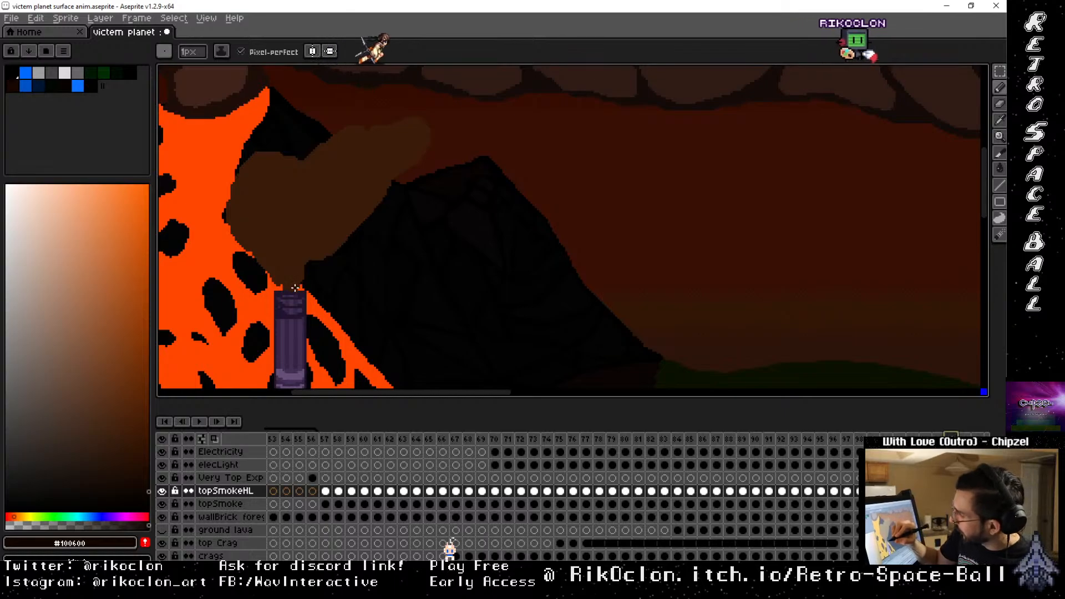
mouse_move(299, 286)
left_mouse_down()
mouse_move(359, 213)
mouse_move(417, 139)
mouse_move(409, 129)
mouse_move(261, 172)
mouse_move(241, 200)
mouse_move(247, 233)
mouse_move(288, 287)
left_mouse_up()
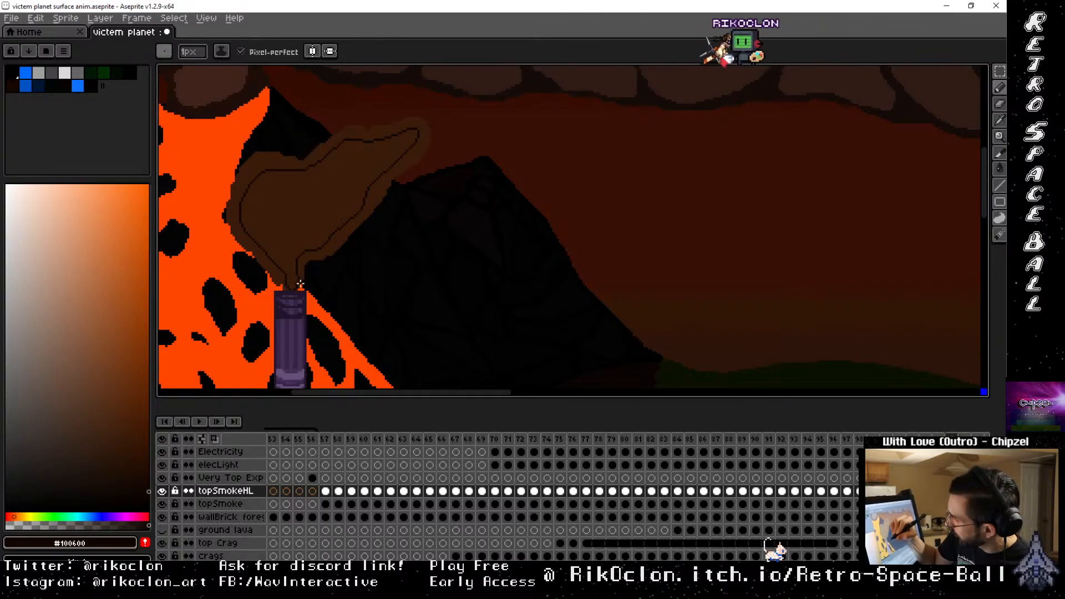
key("g")
left_click(310, 205)
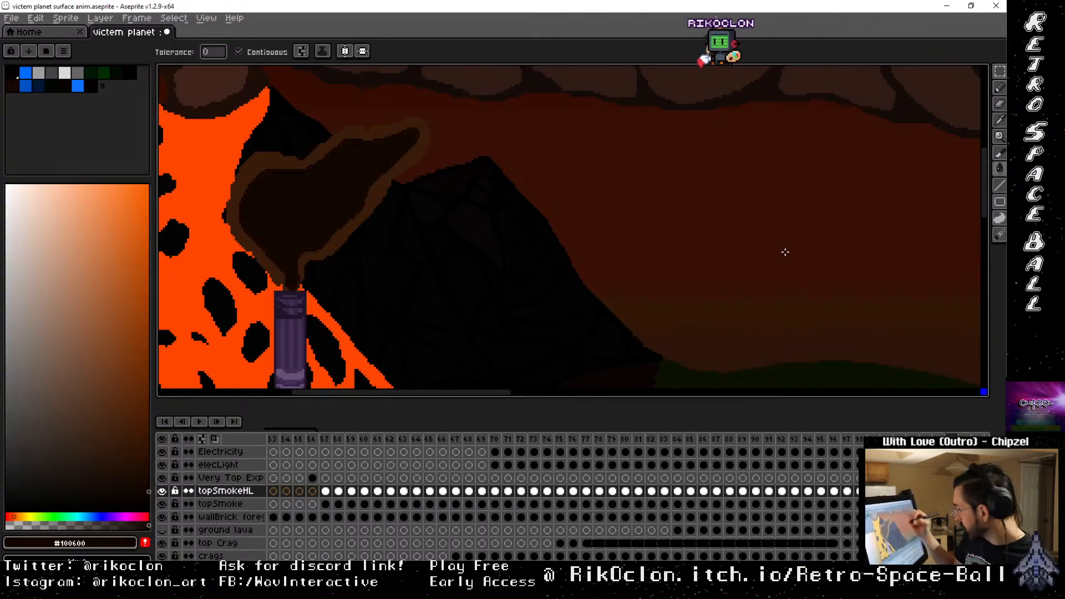
On frame 106, outline the inner area of the pillar's smoke plume in front of the lava and fill it with #100600
left_click(965, 437)
mouse_move(300, 283)
left_mouse_down()
mouse_move(449, 261)
mouse_move(619, 261)
left_mouse_up()
key("b")
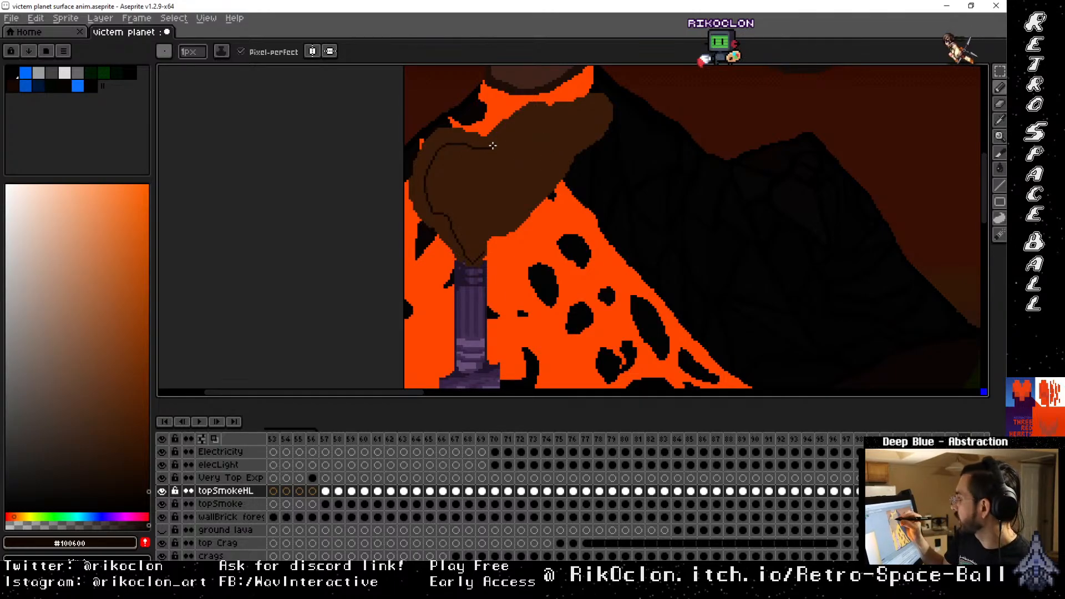
mouse_move(552, 116)
left_mouse_down()
mouse_move(594, 109)
mouse_move(597, 119)
mouse_move(538, 191)
left_mouse_up()
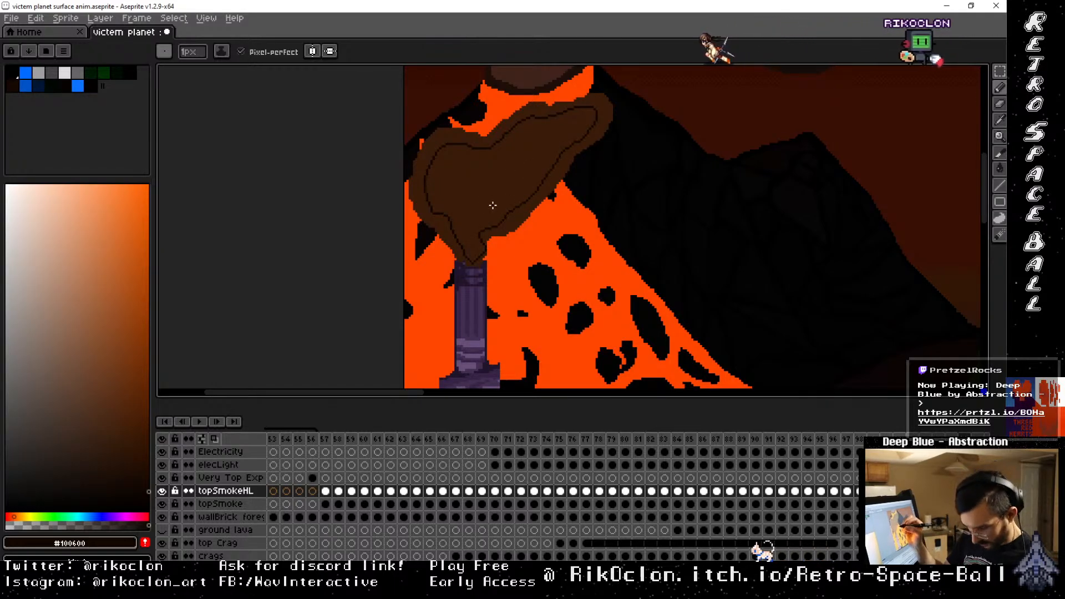
key("g")
left_click(488, 190)
Step back through the animation from frame 107 to frame 57, checking the smoke shading around the volcano
left_click_drag(775, 323, 741, 323)
key("Right")
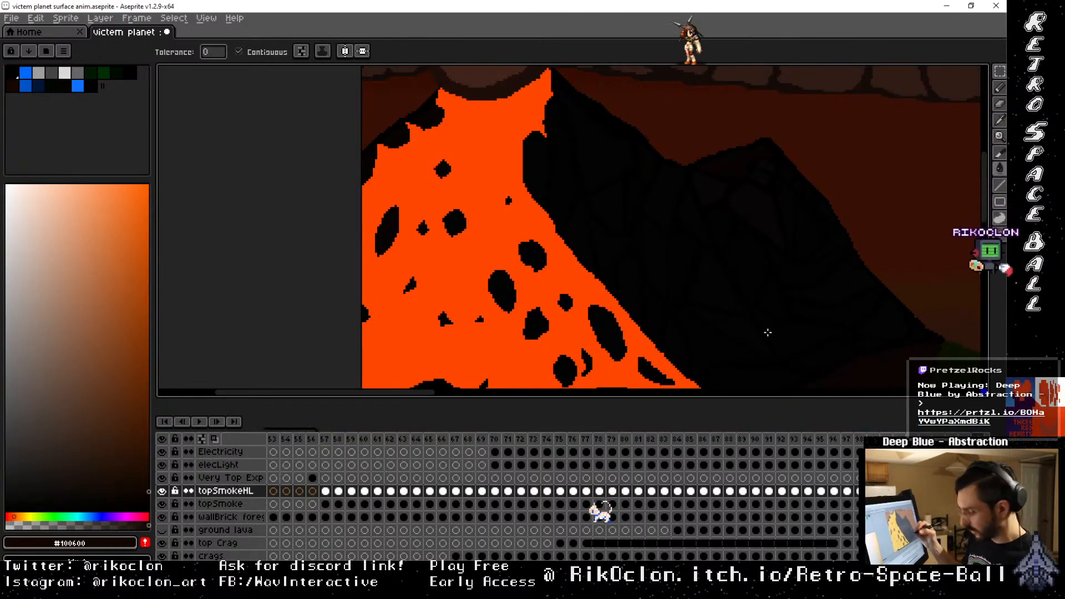
key("Left")
key("Left")
key("Left")
key("Left")
key("Left")
key("Left")
key("Left")
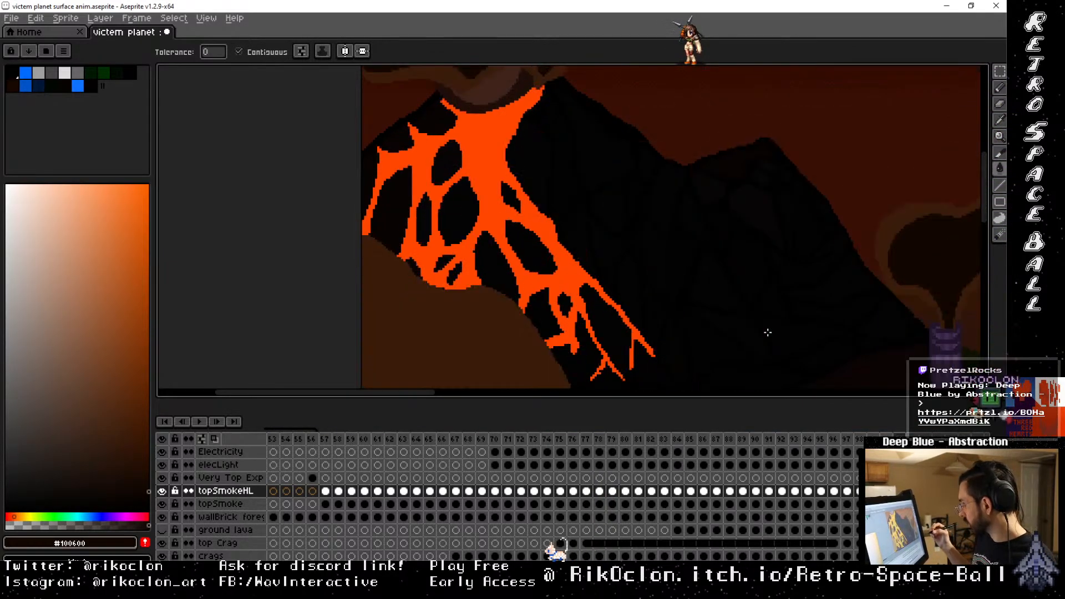
key("Left")
key("Left")
key("Left")
key("Left")
key("Left")
key("Left")
key("Left")
key("Left")
key("Left")
key("Left")
key("Left")
key("Left")
key("Left")
key("Left")
key("Left")
key("Left")
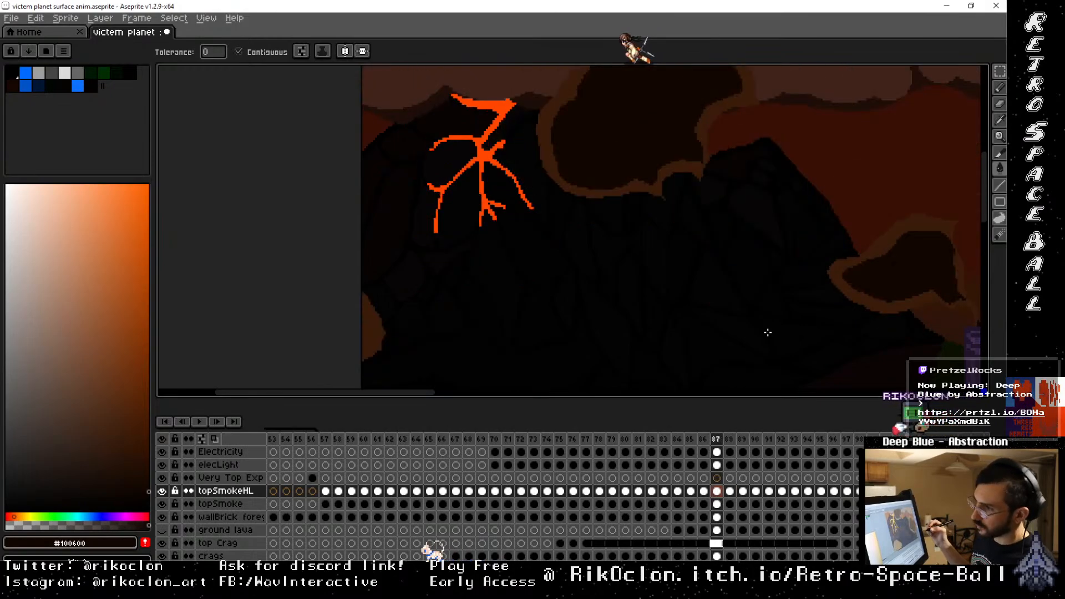
key("Left")
key("Left")
key("Left")
key("Left")
key("Left")
key("Left")
key("Left")
key("Left")
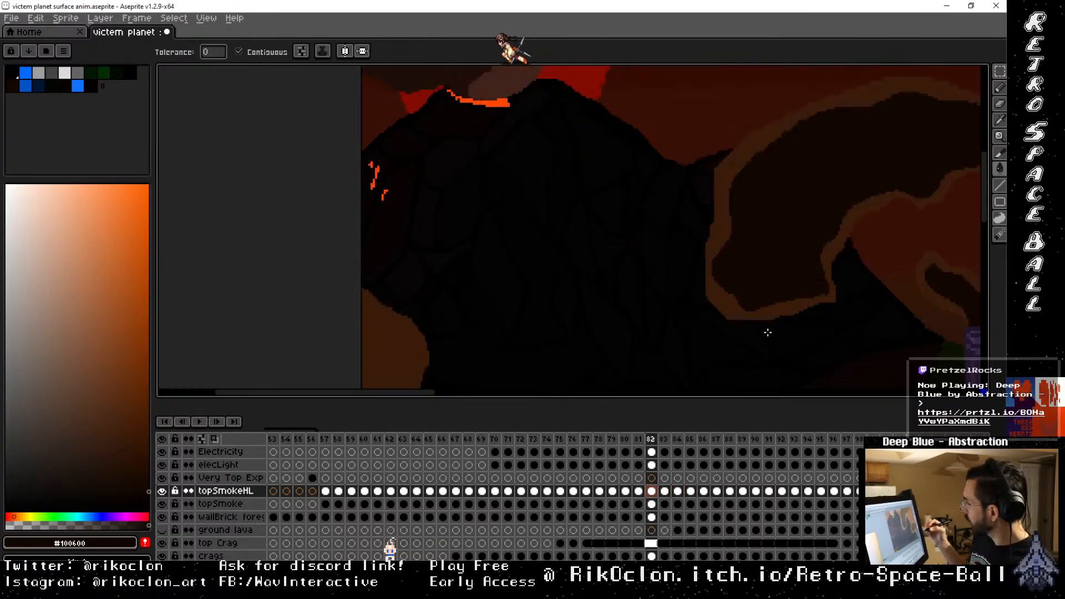
key("Left")
key("Left")
key("Left")
key("Left")
key("Left")
key("Left")
key("Left")
key("Left")
key("Left")
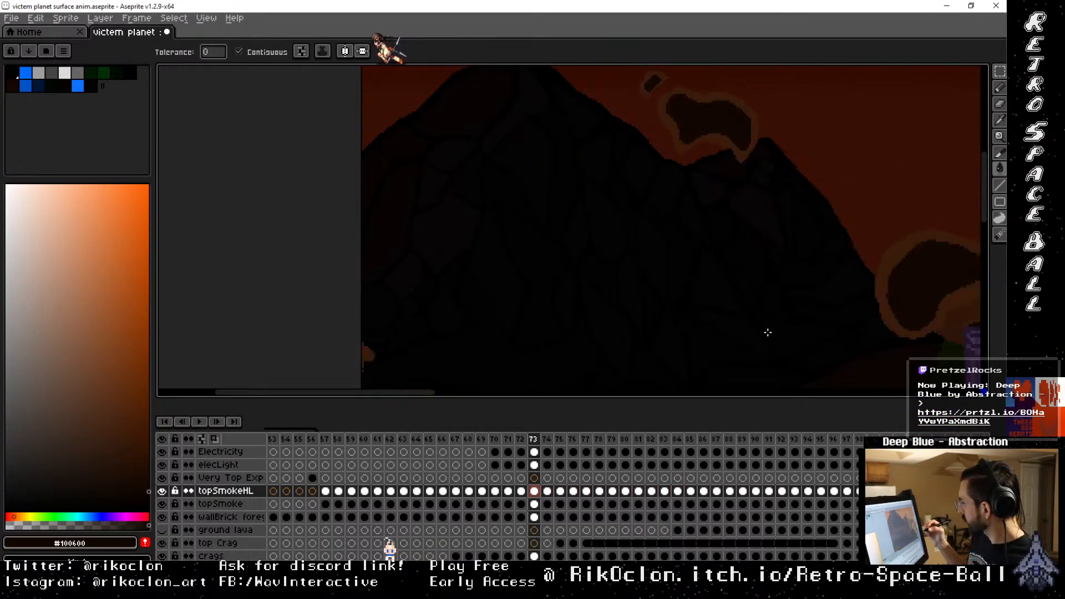
key("Left")
key("Left")
key("Left")
key("Left")
key("Left")
key("Left")
key("Left")
key("Left")
key("Left")
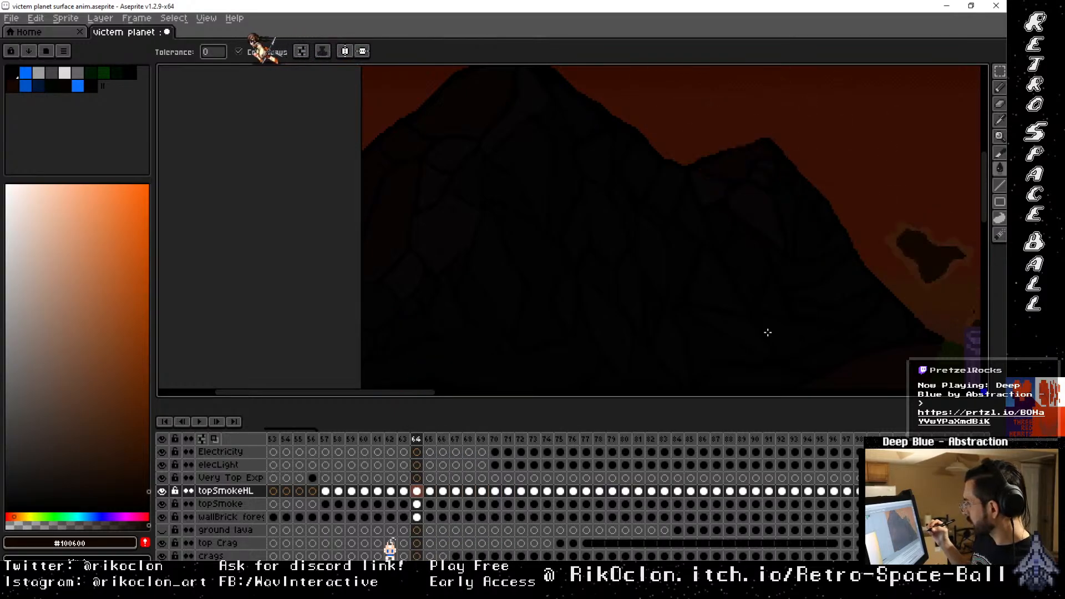
key("Left")
key("Left")
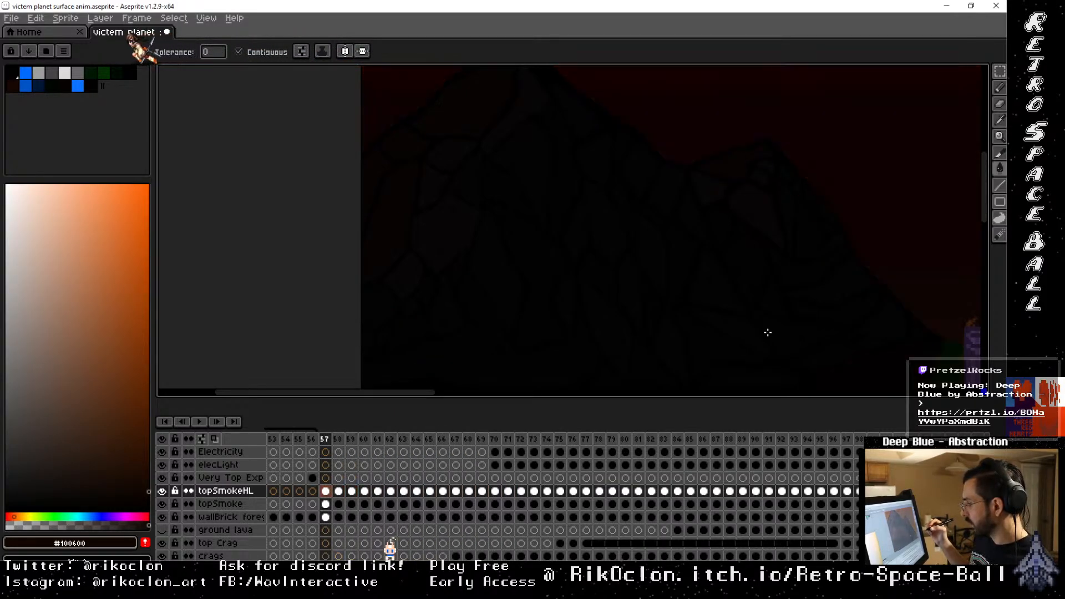
key("Right")
key("Left")
key("Left")
key("Left")
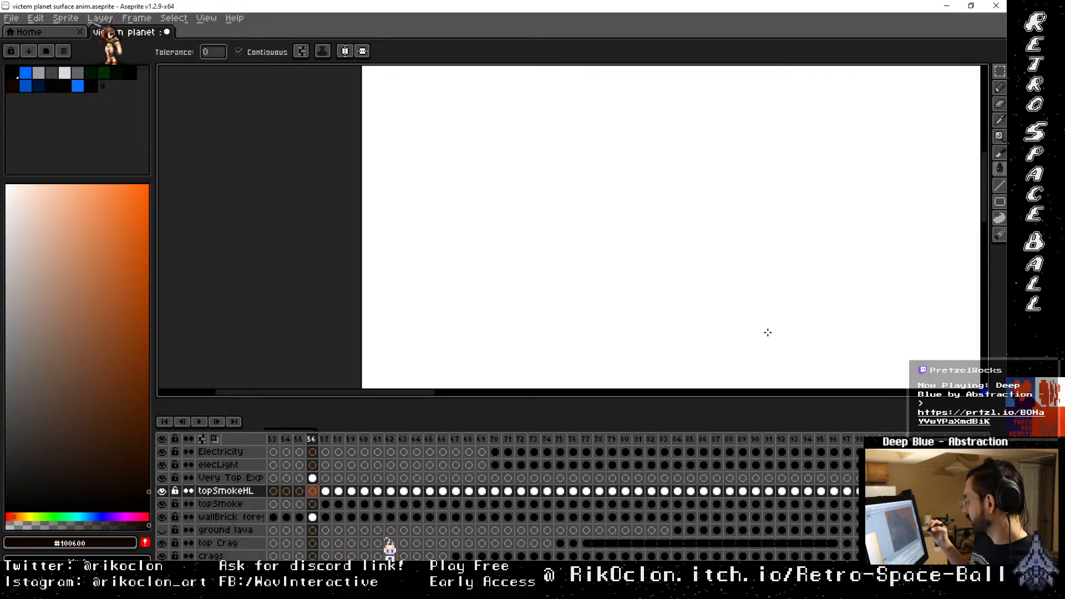
key("Right")
On frame 57 of the topSmoke layer, draw the missing parts of the smoke on the upper pillar in brown #391b0a
key("space")
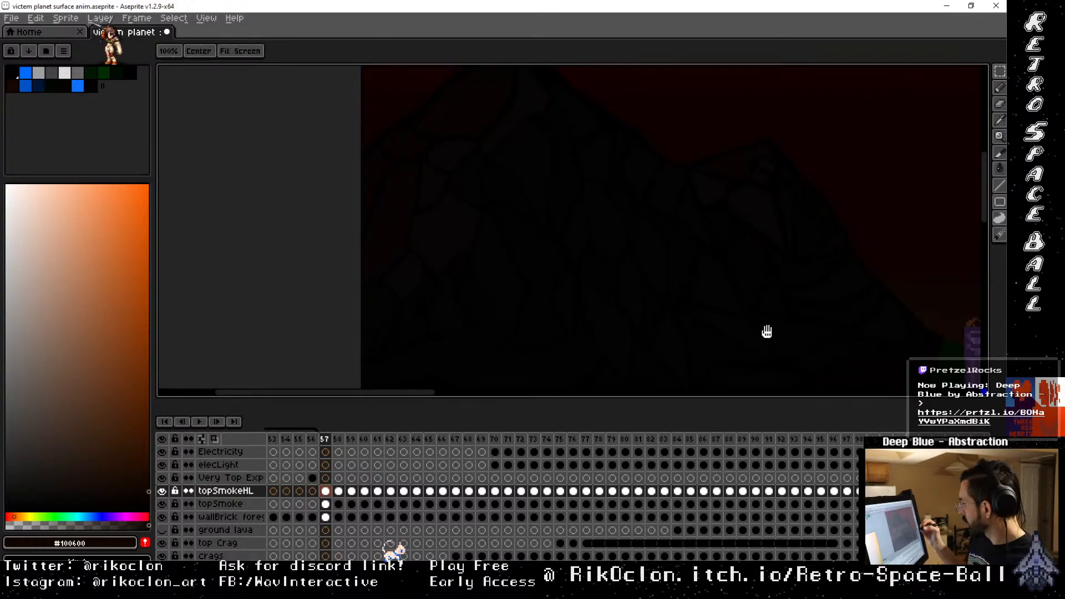
left_click_drag(767, 332, 538, 175)
left_click_drag(771, 258, 626, 221)
left_click_drag(670, 311, 626, 356)
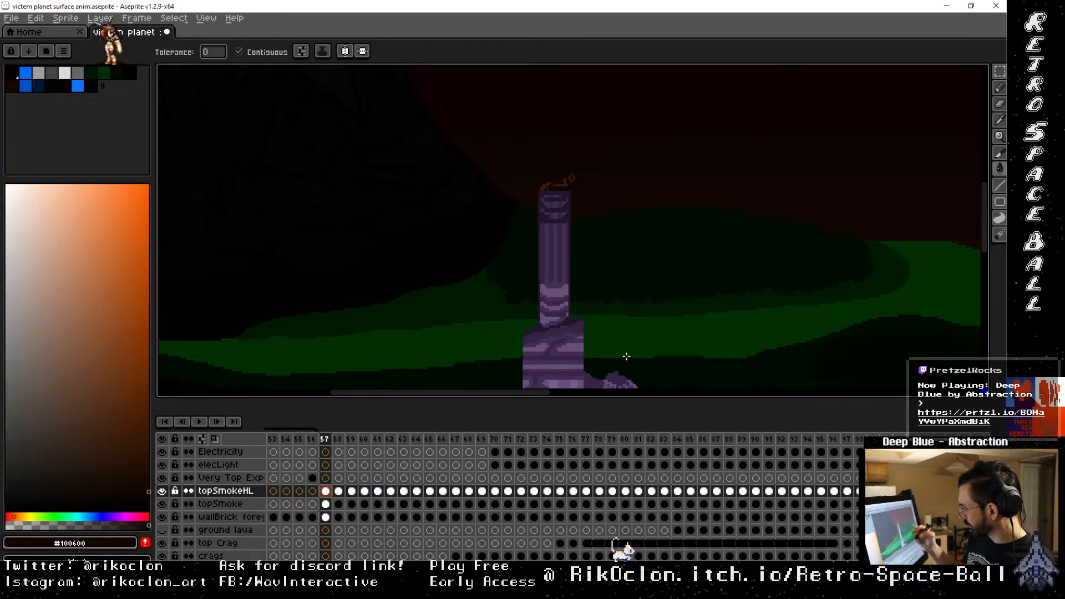
left_click(313, 439)
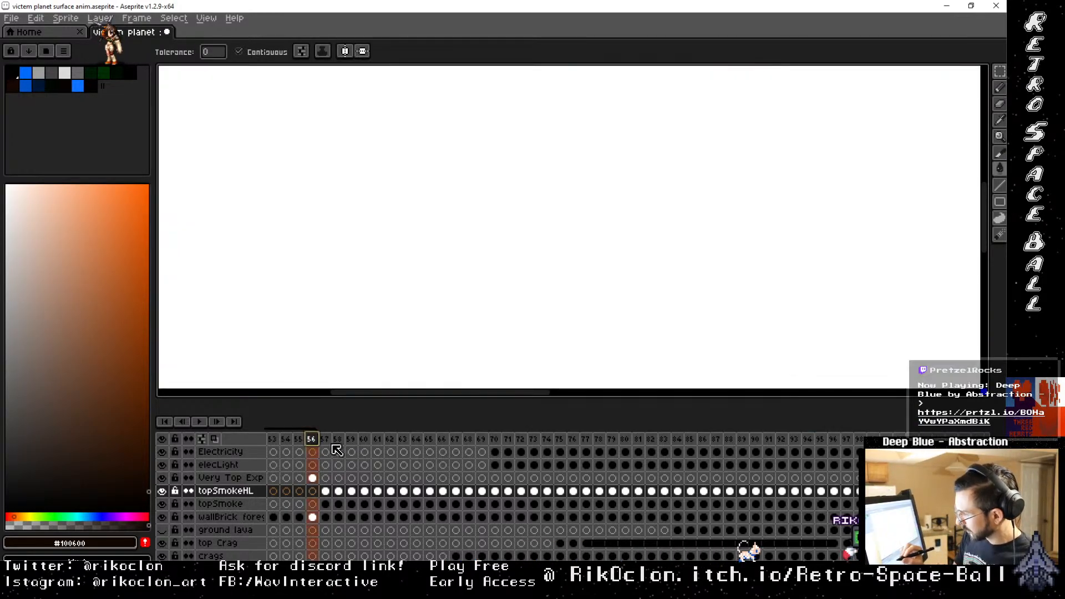
left_click(326, 439)
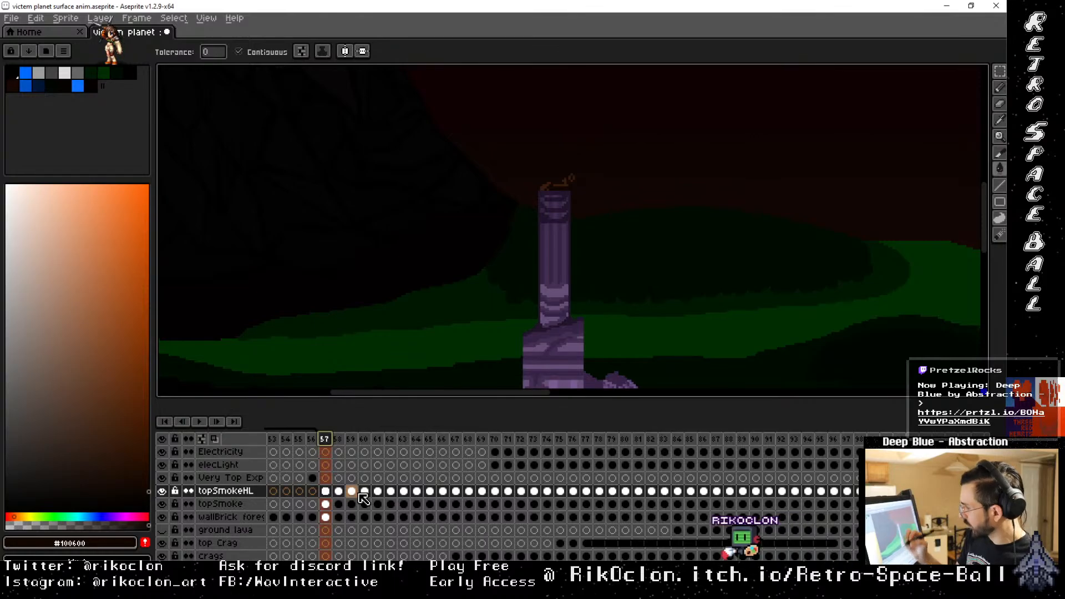
key("ctrl+plus")
left_click_drag(670, 102, 546, 282)
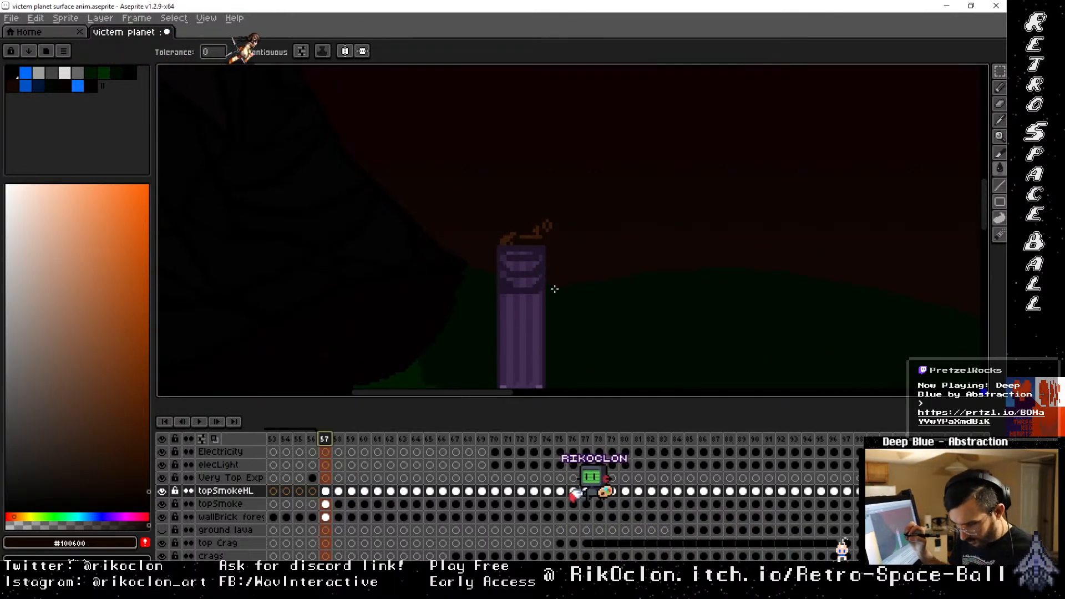
left_click(541, 231, "alt")
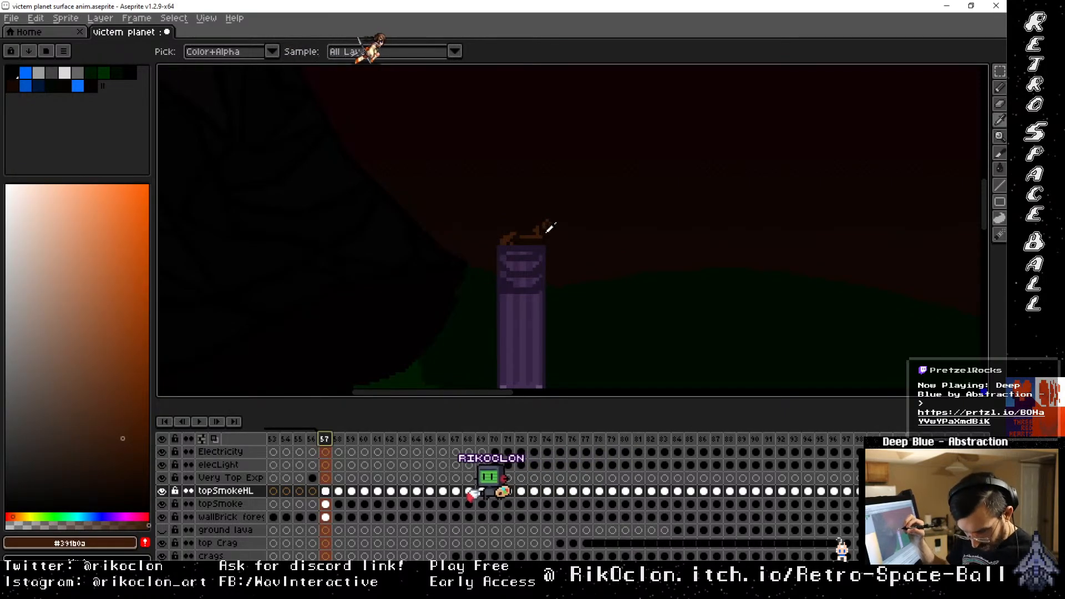
key("b")
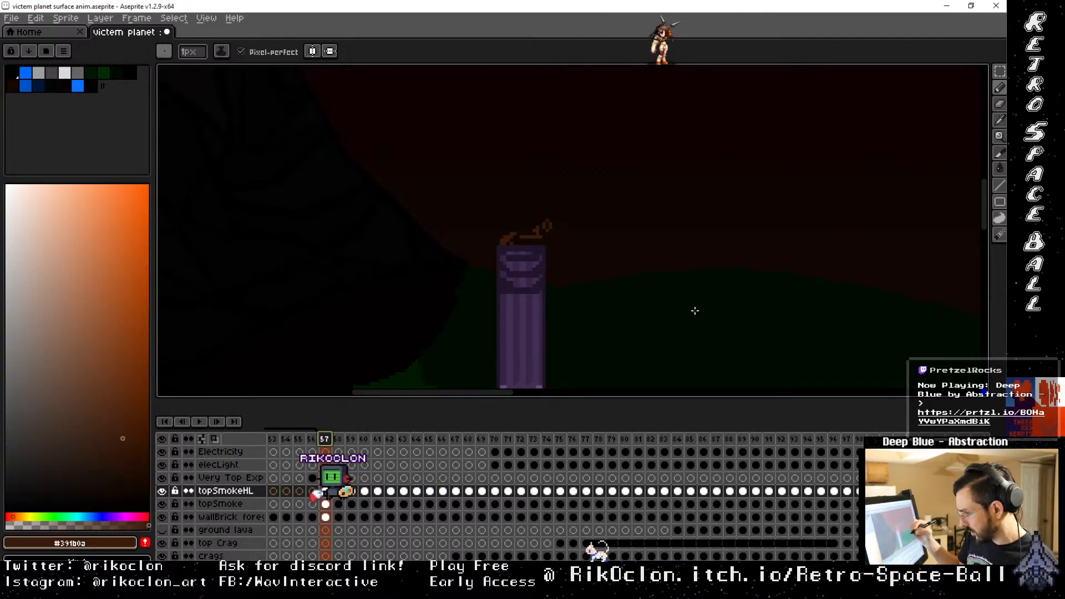
left_click(330, 502)
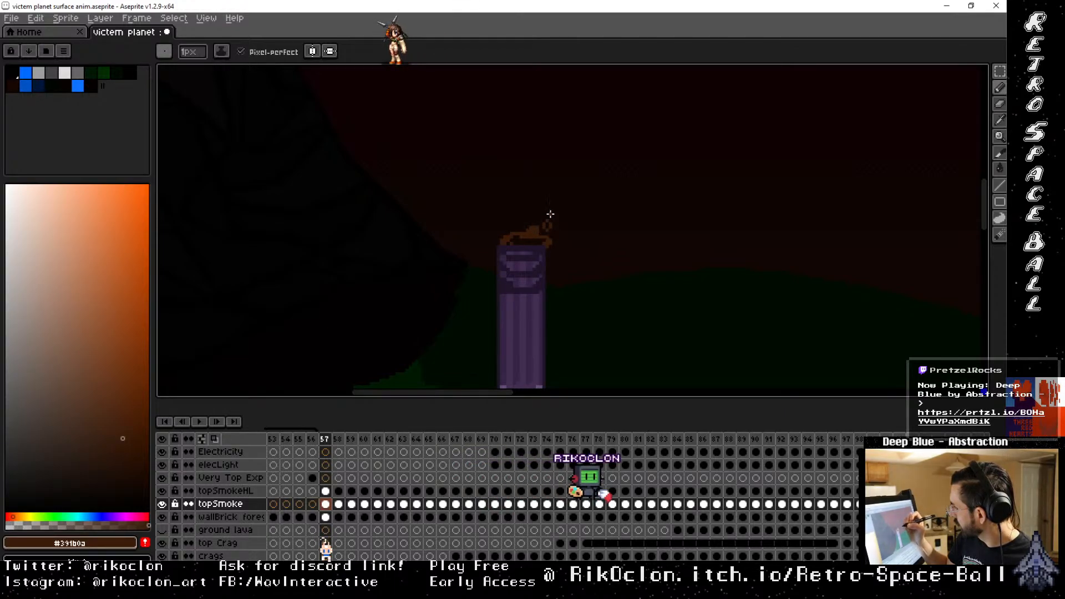
Step forward from frame 57 and back again to check how the upper pillar's smoke develops
key("period")
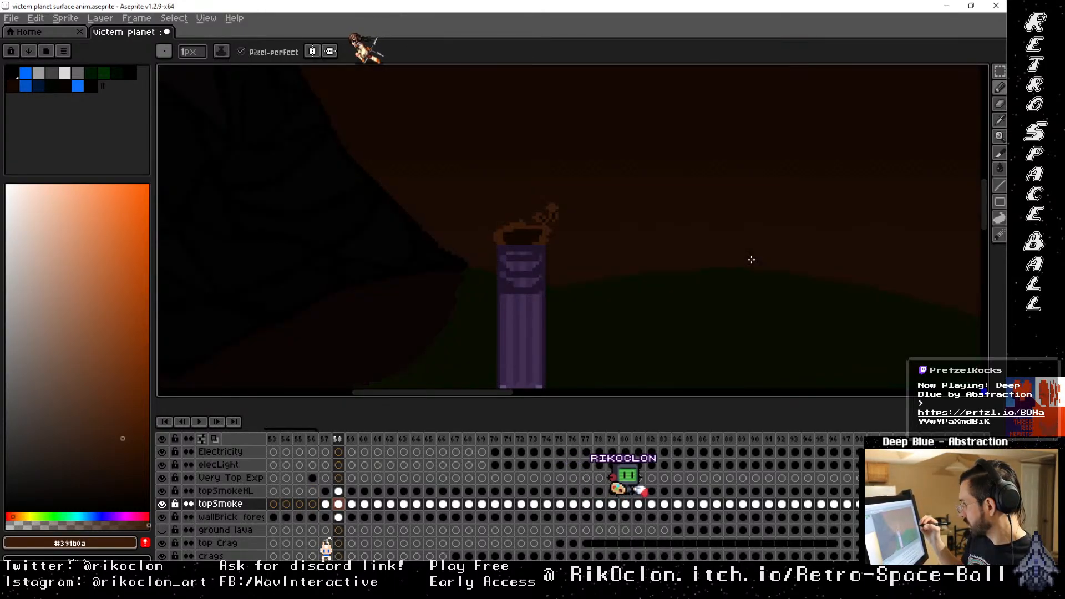
key("period")
key("period")
key("period")
key("period")
key("period")
key("period")
key("period")
key("period")
key("period")
key("period")
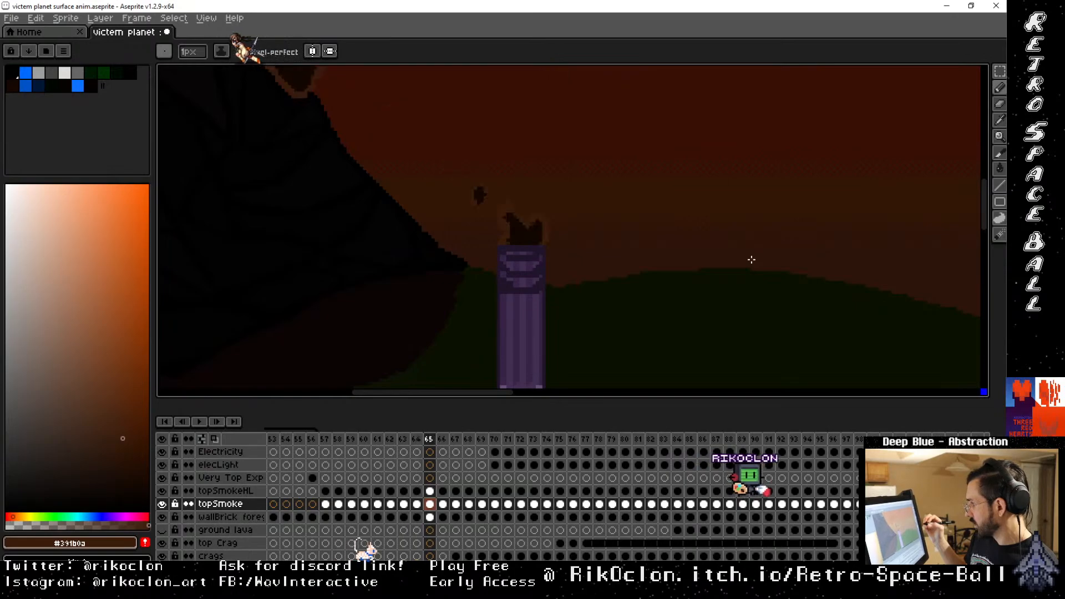
key("period")
key("period")
key("comma")
key("comma")
key("comma")
key("comma")
key("comma")
key("comma")
key("comma")
key("comma")
key("comma")
key("comma")
key("comma")
key("comma")
key("comma")
key("comma")
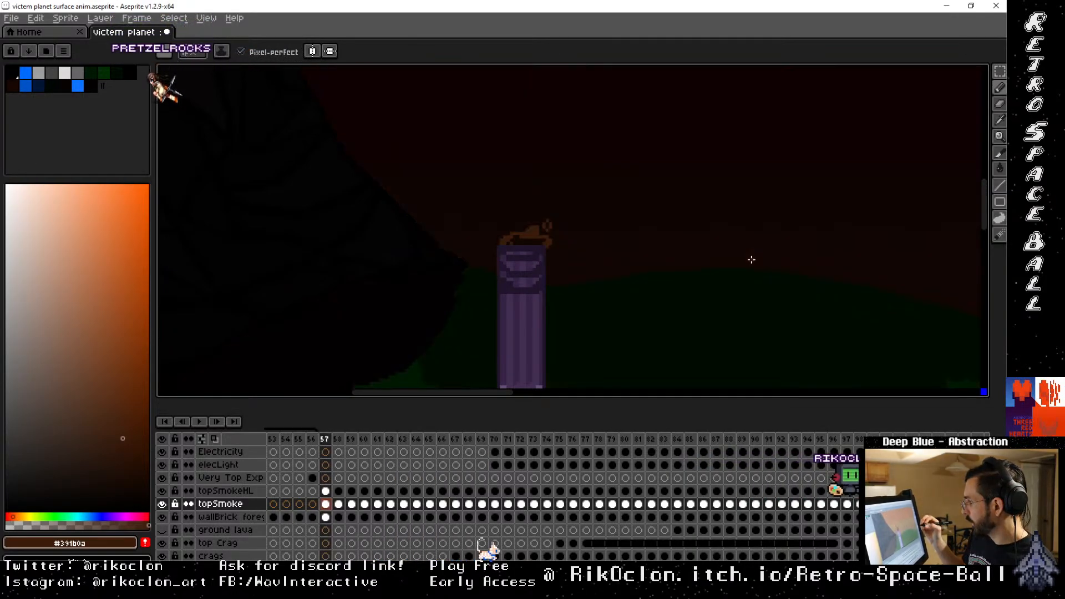
key("period")
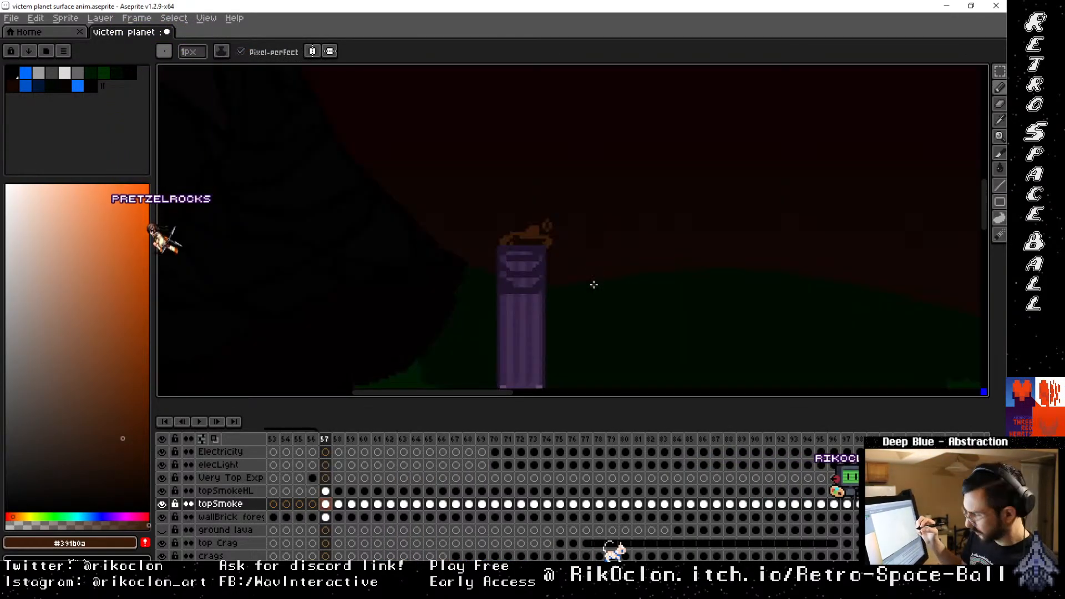
Switch to the topSmokeHL layer on frame 57 and sample #100600 for shading the pillar smoke
left_click_drag(579, 332, 565, 142)
left_click_drag(560, 318, 580, 145)
left_click_drag(559, 341, 560, 195)
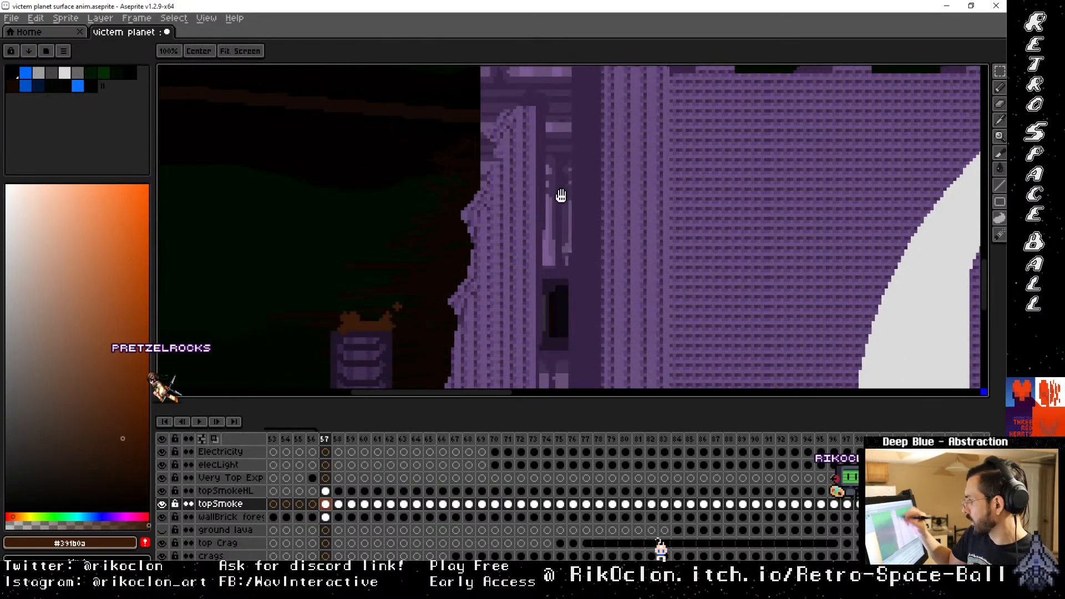
mouse_move(556, 306)
left_mouse_down()
mouse_move(650, 234)
mouse_move(666, 250)
left_mouse_up()
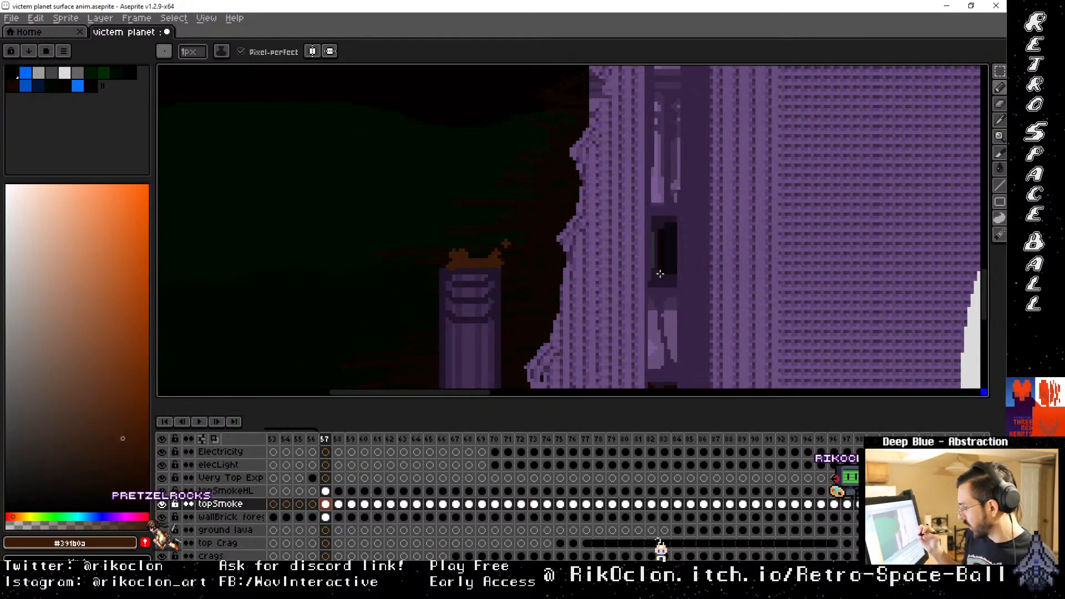
left_click(257, 491)
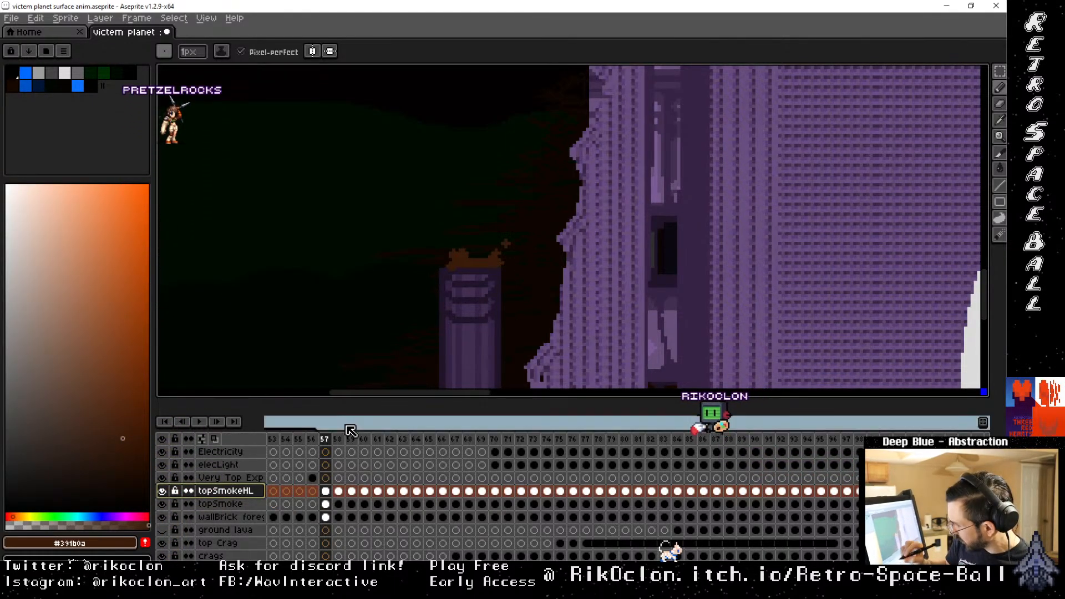
key("space")
mouse_move(524, 100)
left_mouse_down()
mouse_move(521, 192)
mouse_move(498, 257)
left_mouse_up()
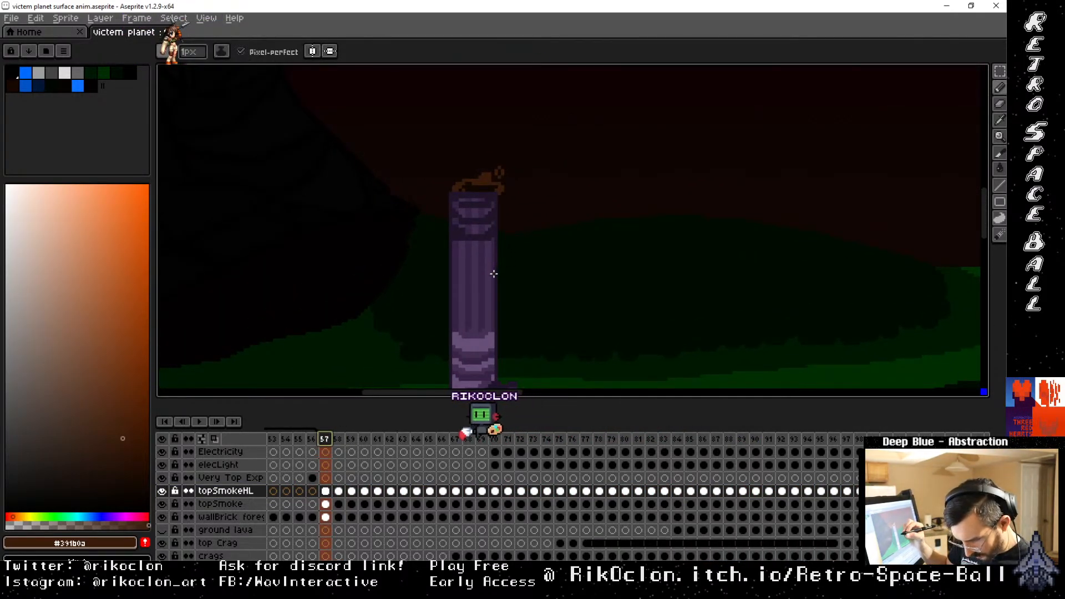
key("alt")
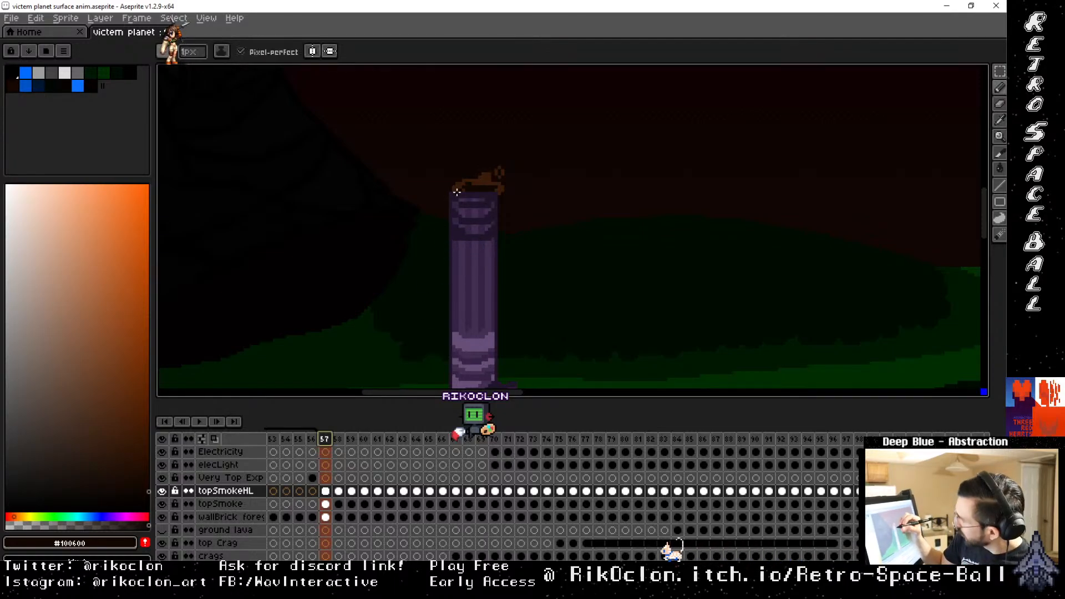
On frame 57, shade the inside of the smoke on the pillar left of the large purple building with #100600
key("space")
left_click_drag(461, 311, 499, 133)
left_click_drag(513, 327, 541, 172)
left_click_drag(546, 267, 577, 150)
mouse_move(535, 281)
left_mouse_down()
mouse_move(560, 244)
mouse_move(595, 251)
left_mouse_up()
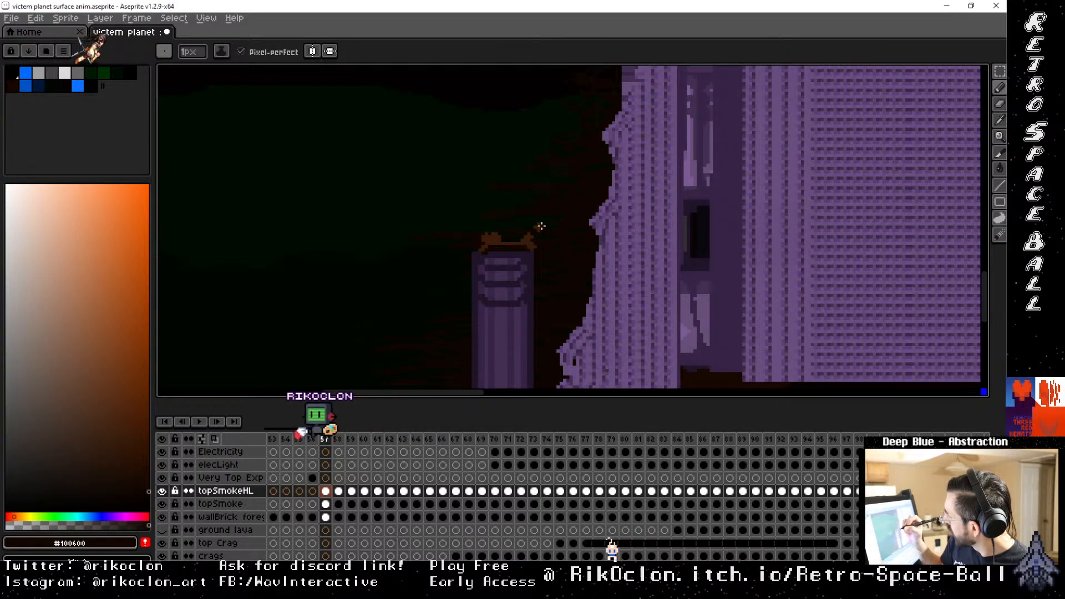
On frame 57 of the topSmokeHL layer, shade the inside of the smoke on the pillar right of the large purple building with #100600
key("h")
left_click_drag(934, 320, 181, 236)
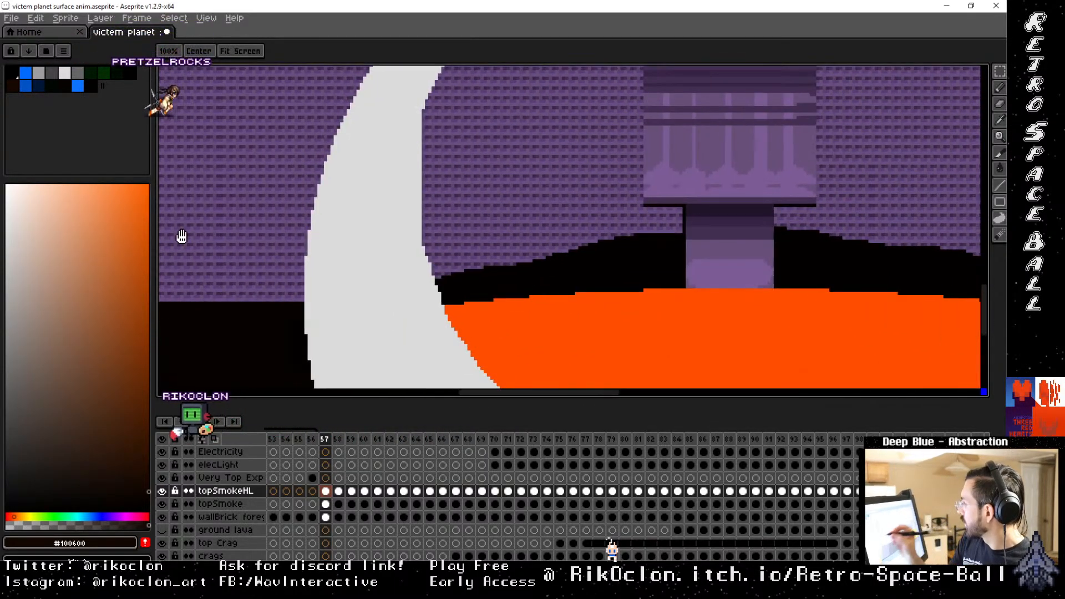
left_click_drag(920, 260, 241, 283)
left_click_drag(925, 304, 558, 314)
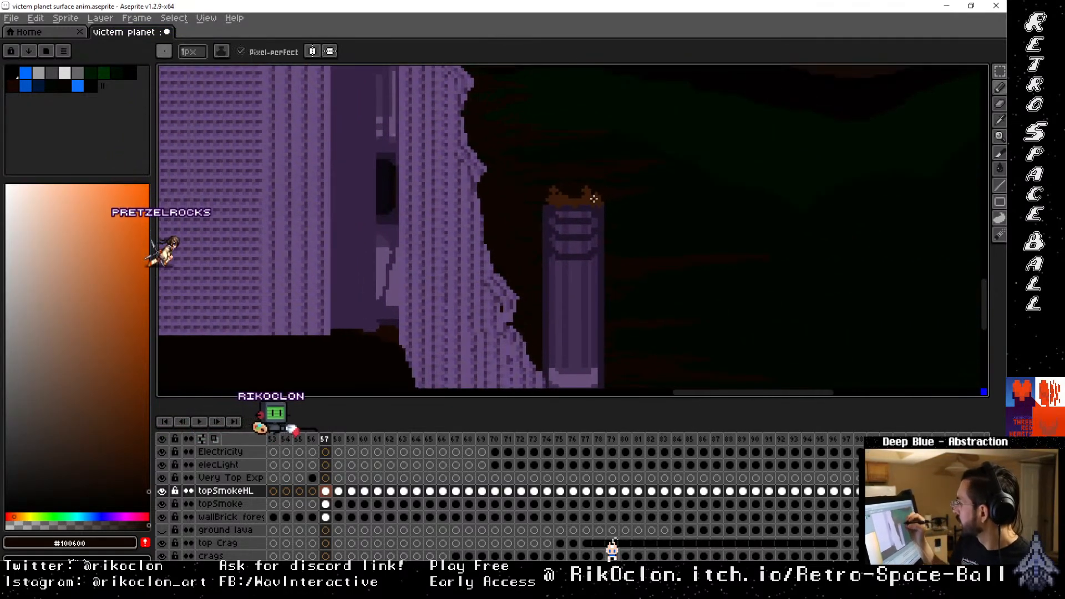
key("b")
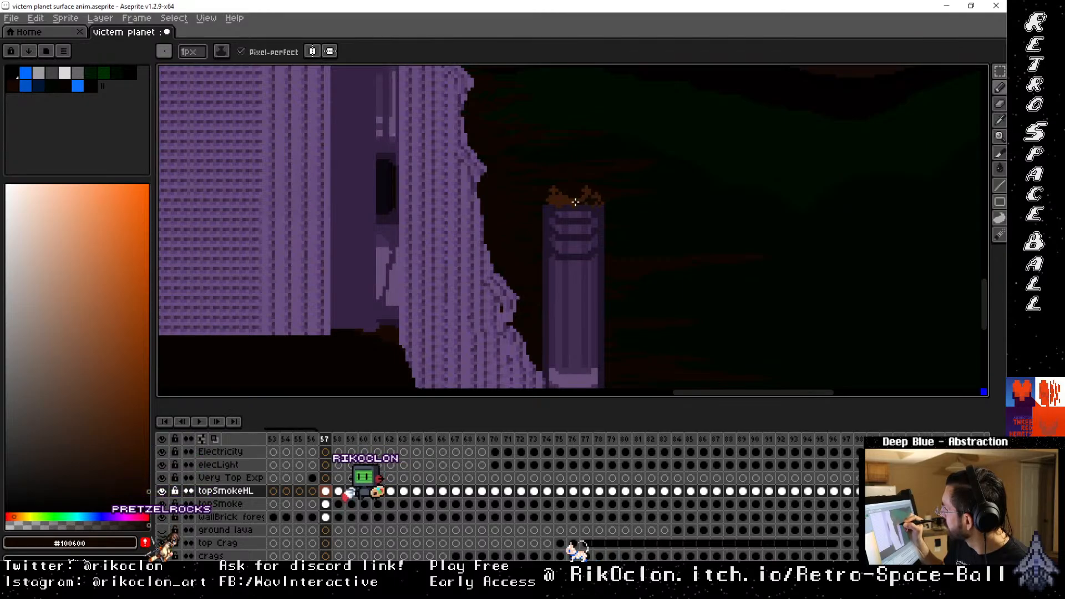
On frame 57, shade the inside of the smoke on the upper pillar near the green mountain with #100600
key("h")
left_click_drag(548, 154, 562, 258)
key("b")
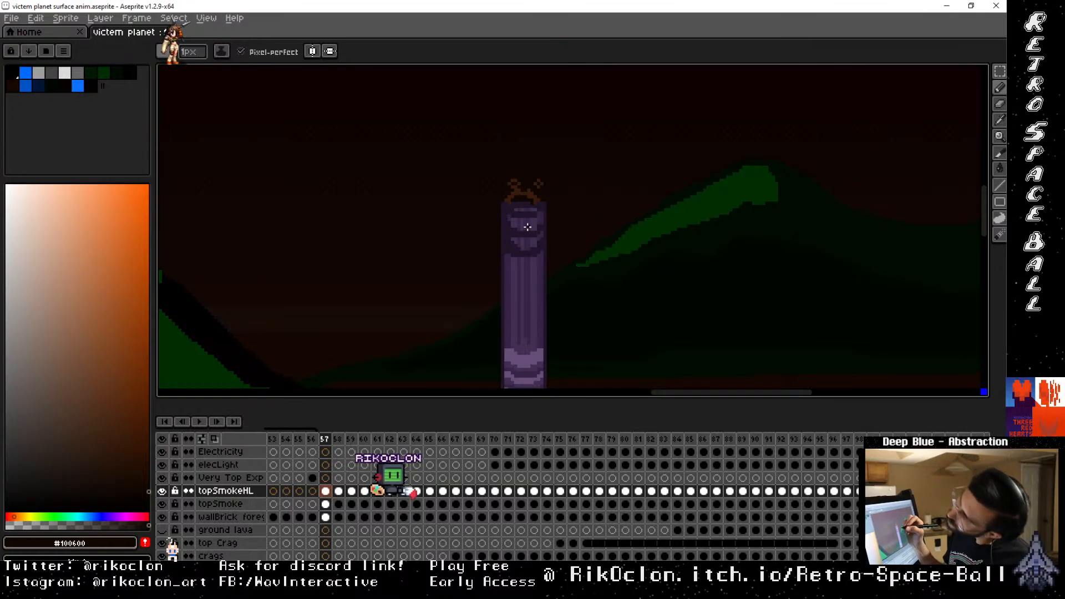
On frame 58, shade the smoke on the upper pillar and on the pillar right of the large purple building with #100600
key("h")
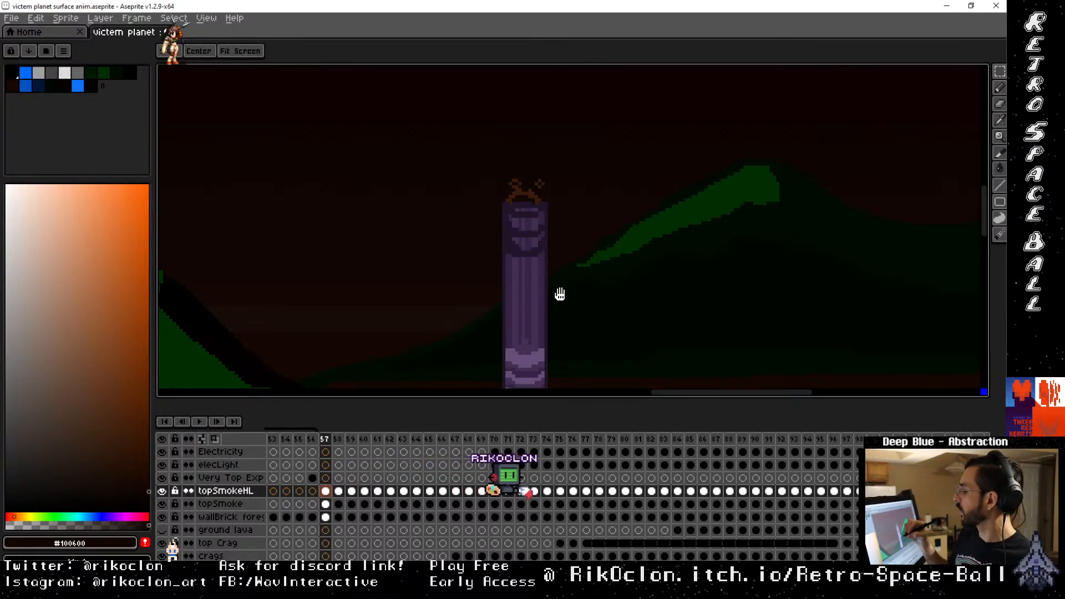
left_click_drag(583, 298, 626, 249)
key("b")
key("Right")
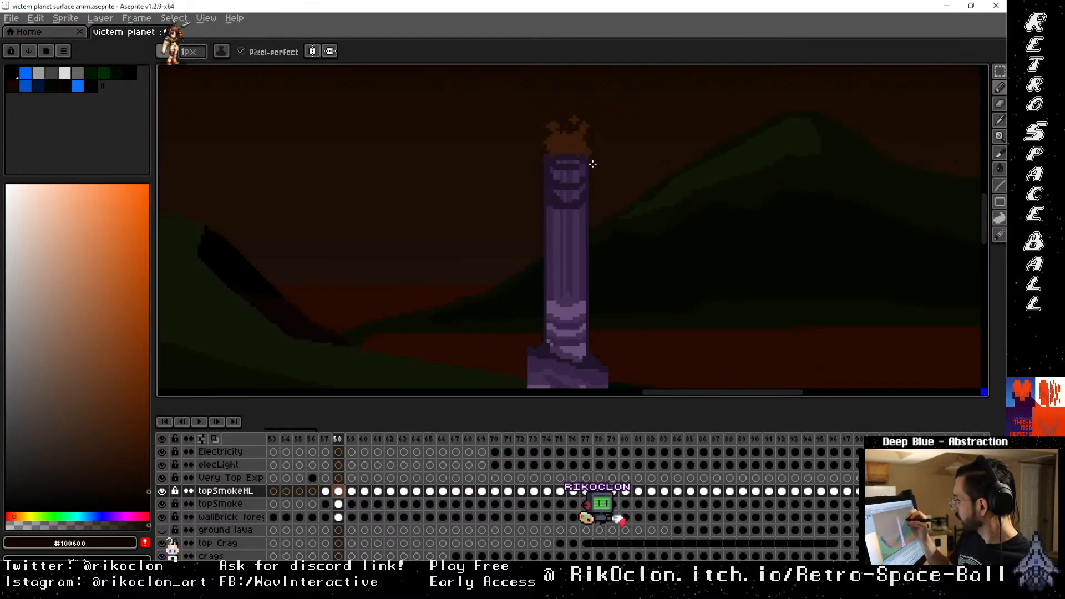
mouse_move(559, 149)
left_mouse_down()
mouse_move(556, 134)
mouse_move(581, 150)
left_mouse_up()
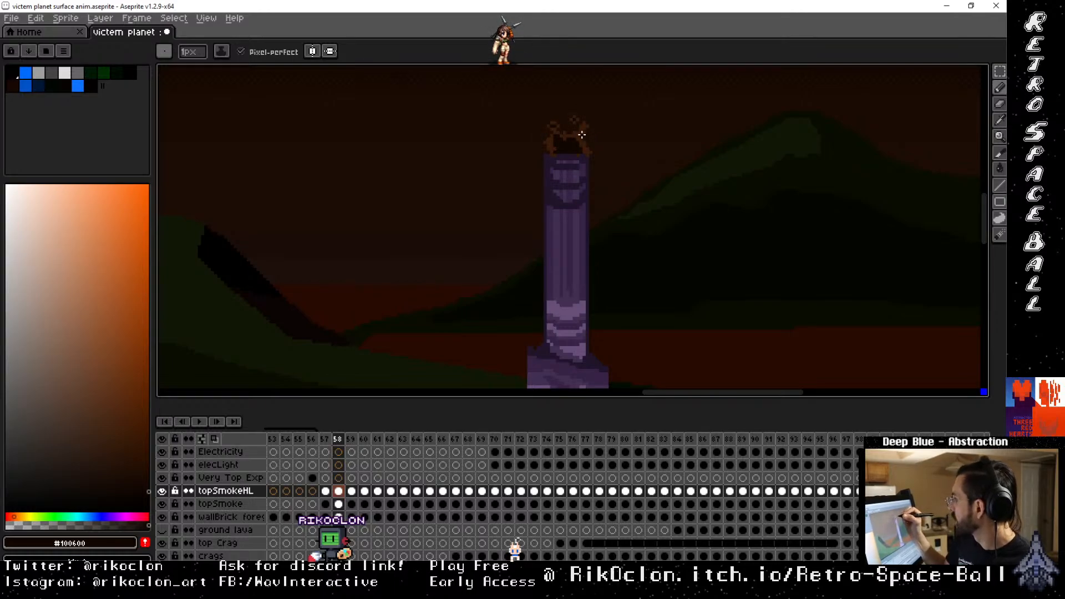
scroll(574, 137, "up", 5)
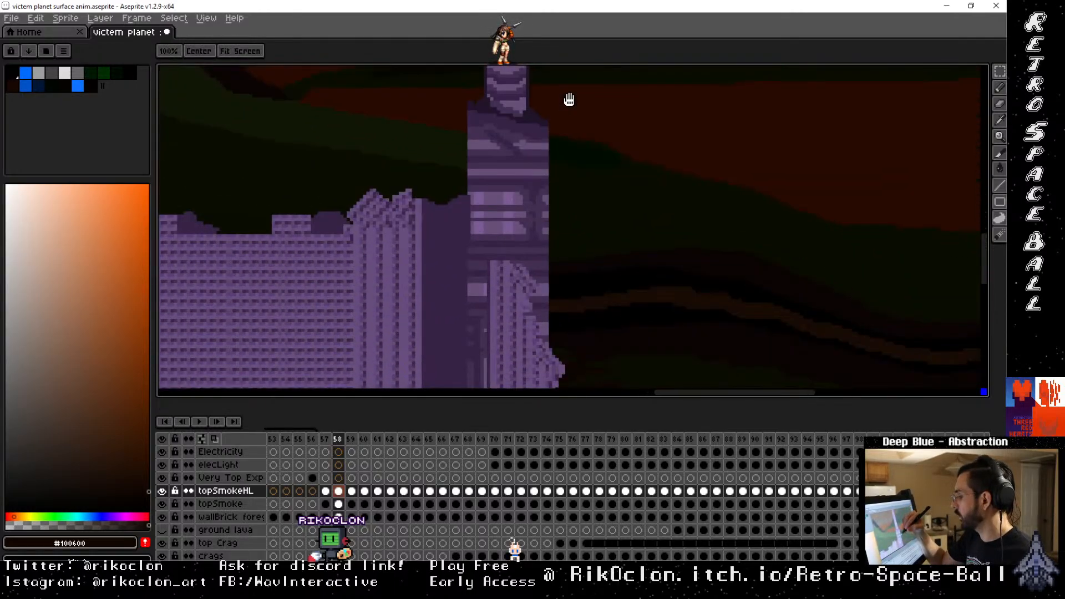
left_click_drag(591, 231, 576, 153)
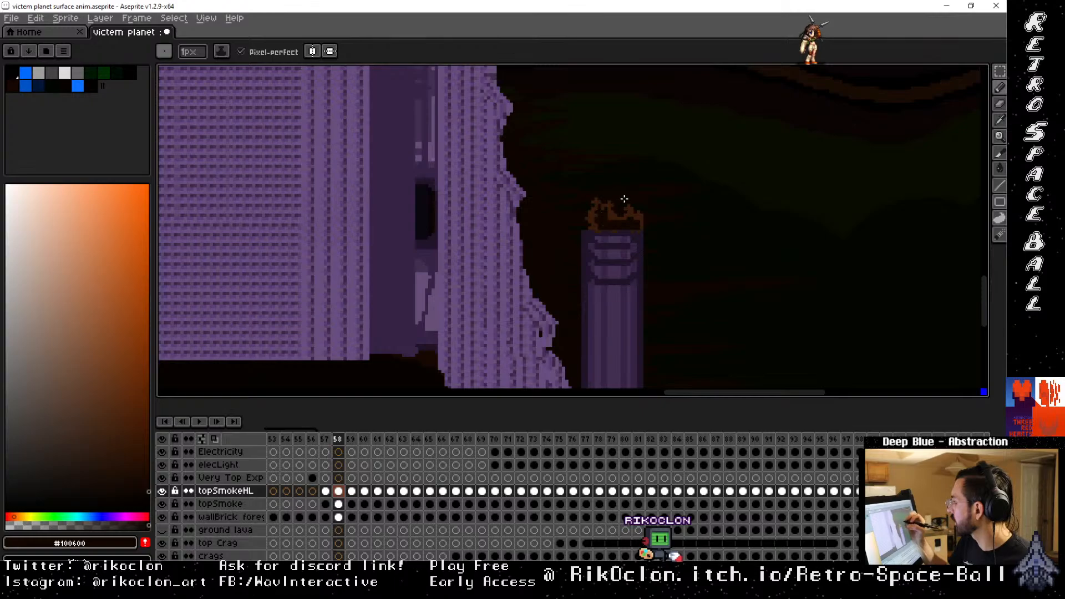
On frame 58, outline and fill the inner shading of the smoke on the pillar left of the large purple building with #100600
key("space")
mouse_move(505, 109)
left_mouse_down()
mouse_move(565, 201)
mouse_move(576, 310)
left_mouse_up()
mouse_move(603, 260)
left_mouse_down()
mouse_move(600, 238)
mouse_move(705, 139)
left_mouse_up()
left_click_drag(526, 246, 738, 144)
mouse_move(502, 294)
left_mouse_down()
mouse_move(647, 269)
mouse_move(777, 266)
left_mouse_up()
left_click_drag(447, 266, 788, 260)
left_click_drag(360, 276, 926, 282)
left_click_drag(544, 285, 688, 290)
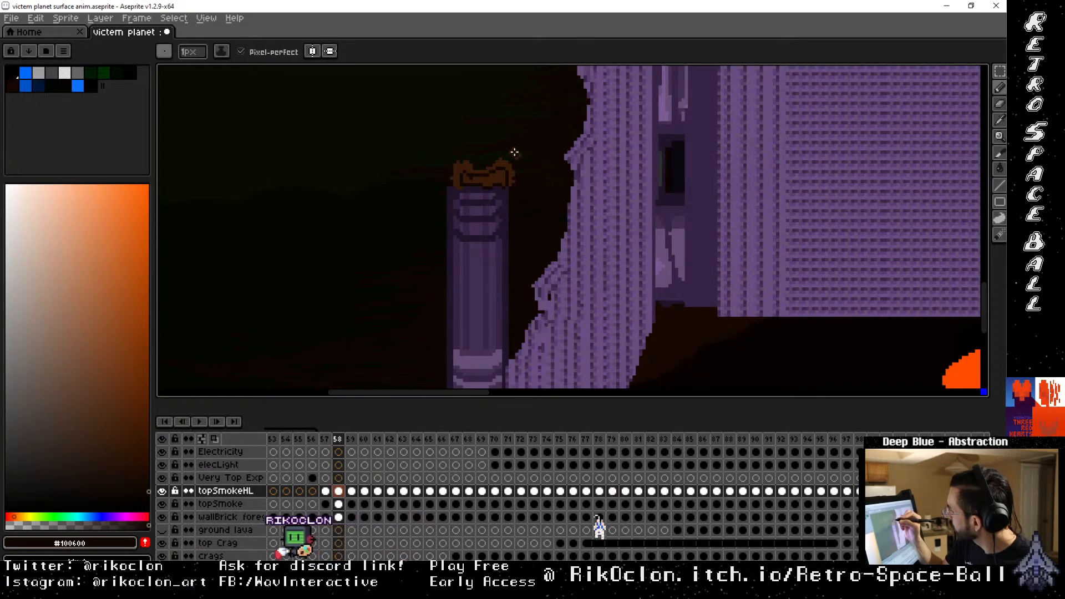
key("g")
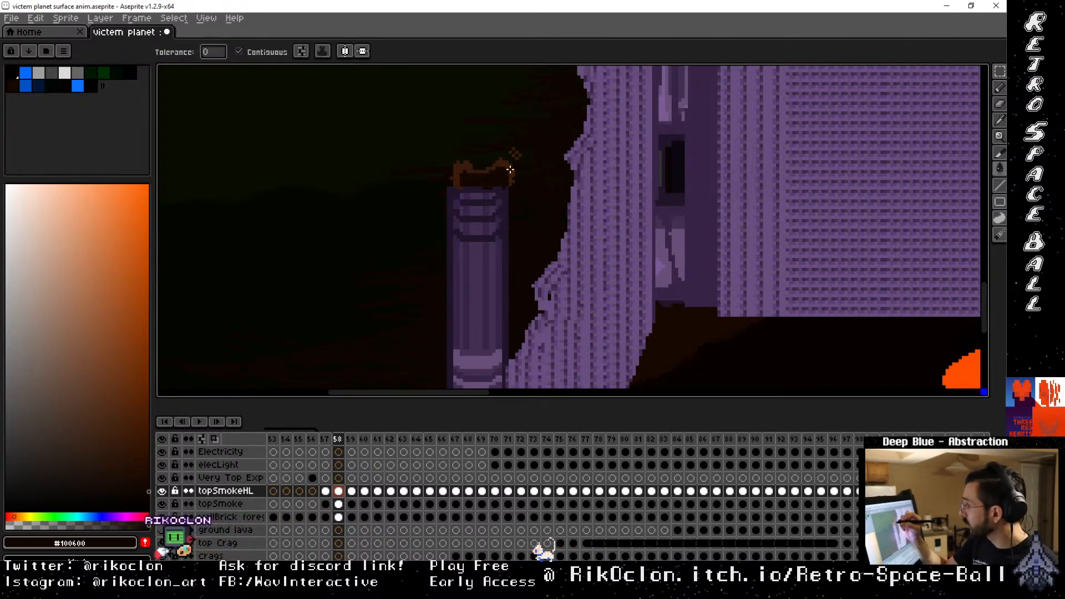
left_click(509, 170)
On frame 59, shade the inside of the smoke on the pillar left of the large purple building with #100600
key("space")
left_click_drag(635, 110, 570, 164)
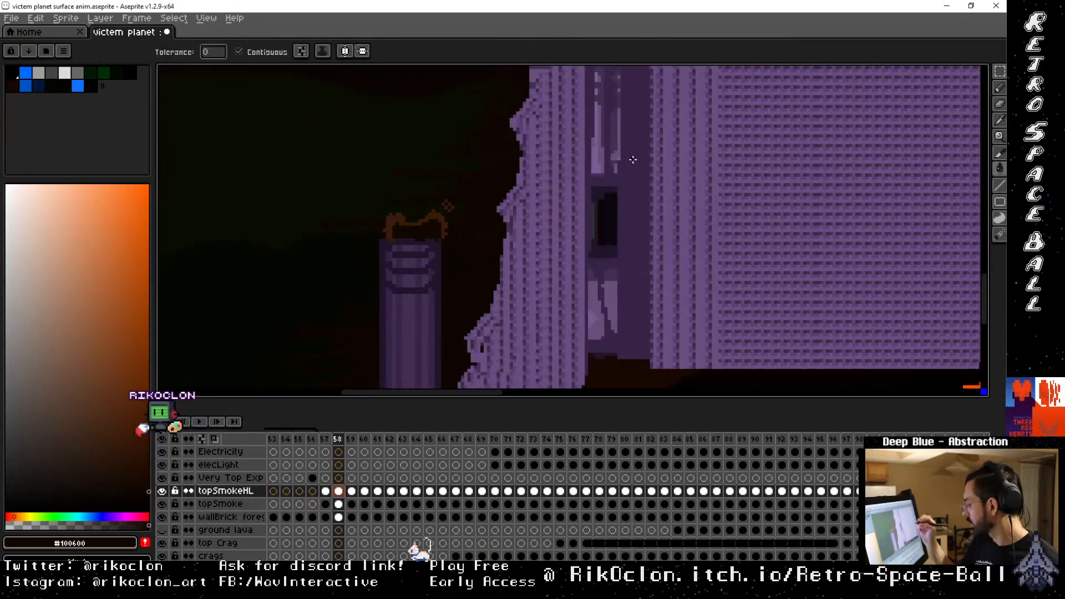
key("period")
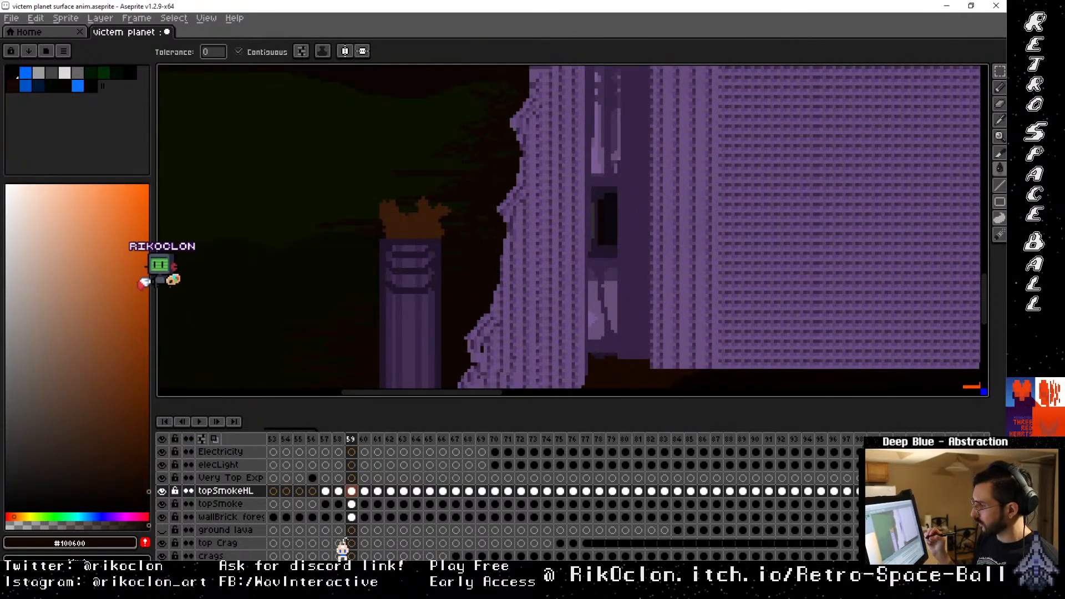
key("b")
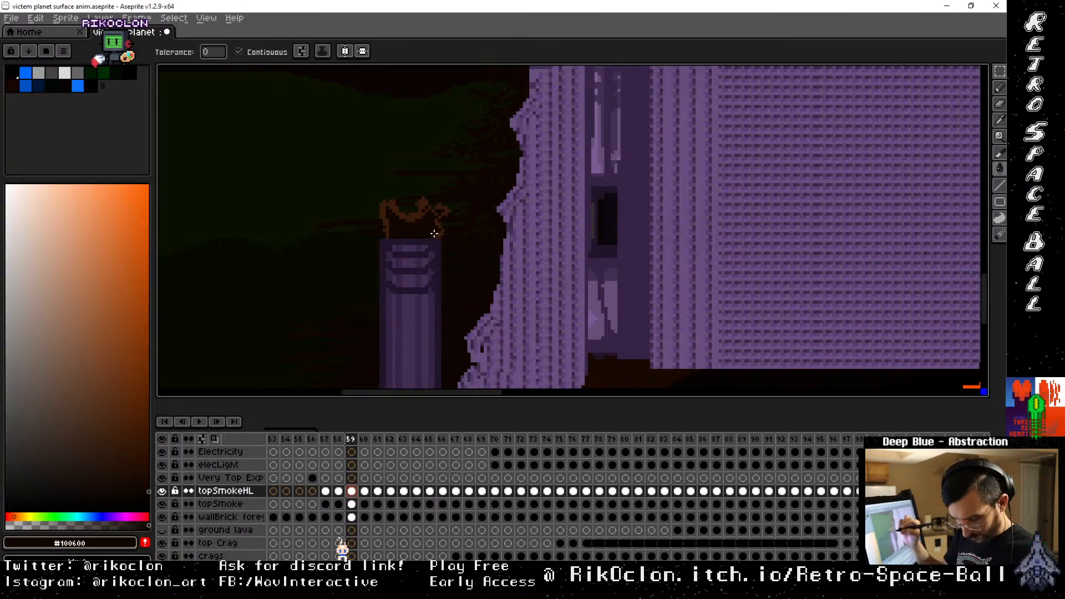
key("b")
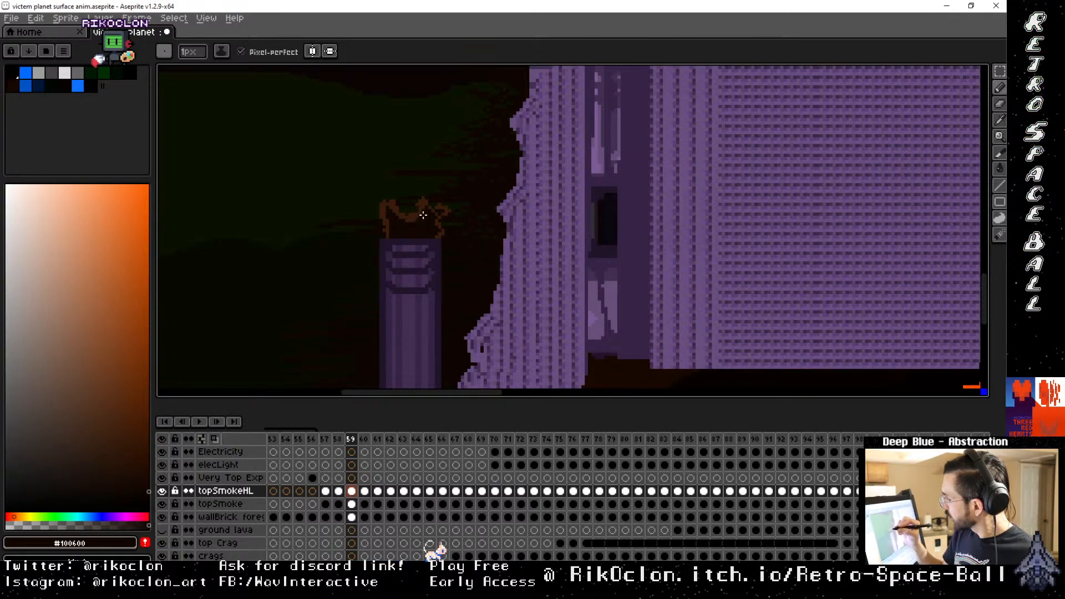
On frame 59, shade the inside of the smoke on the right-hand pillar with #100600, undoing the fill that spills over the canvas
key("space")
left_click_drag(452, 269, 410, 260)
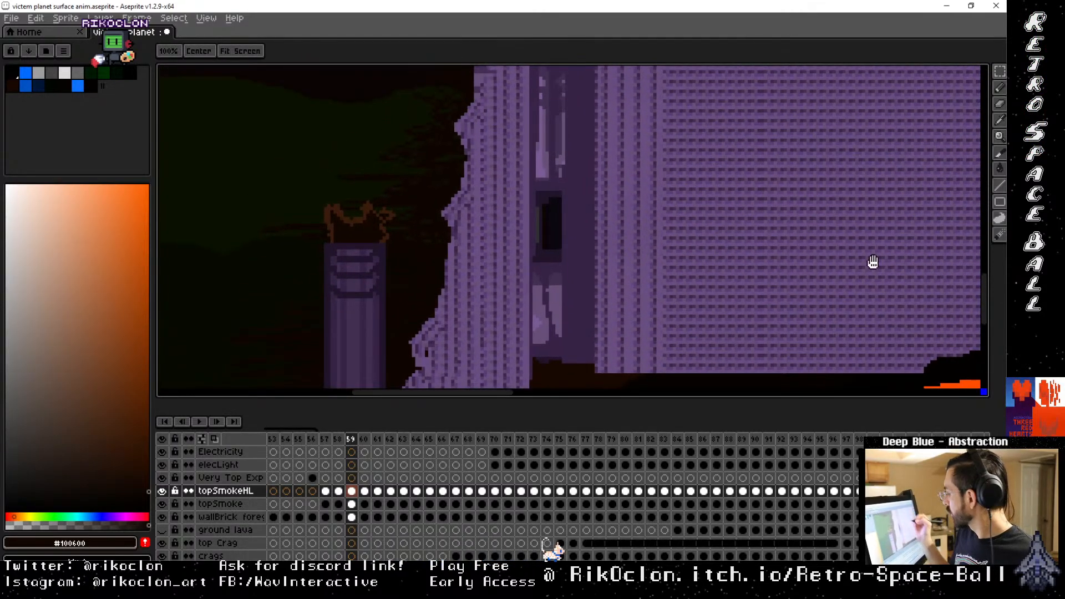
mouse_move(872, 262)
left_mouse_down()
mouse_move(595, 233)
mouse_move(754, 230)
mouse_move(459, 219)
mouse_move(824, 250)
mouse_move(245, 272)
left_mouse_up()
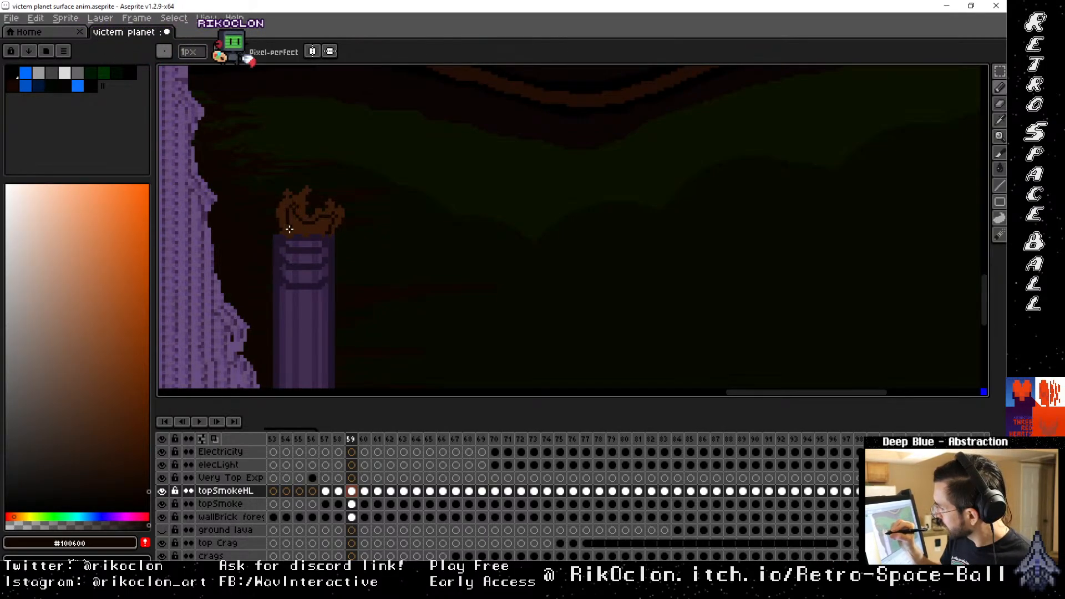
mouse_move(300, 222)
left_mouse_down()
mouse_move(324, 231)
mouse_move(333, 219)
left_mouse_up()
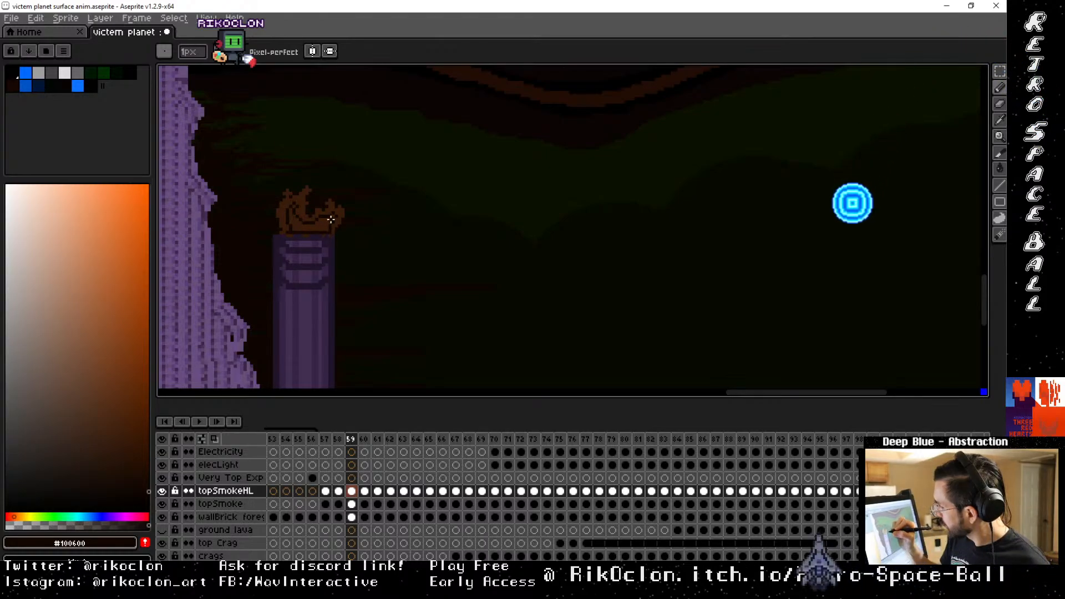
key("g")
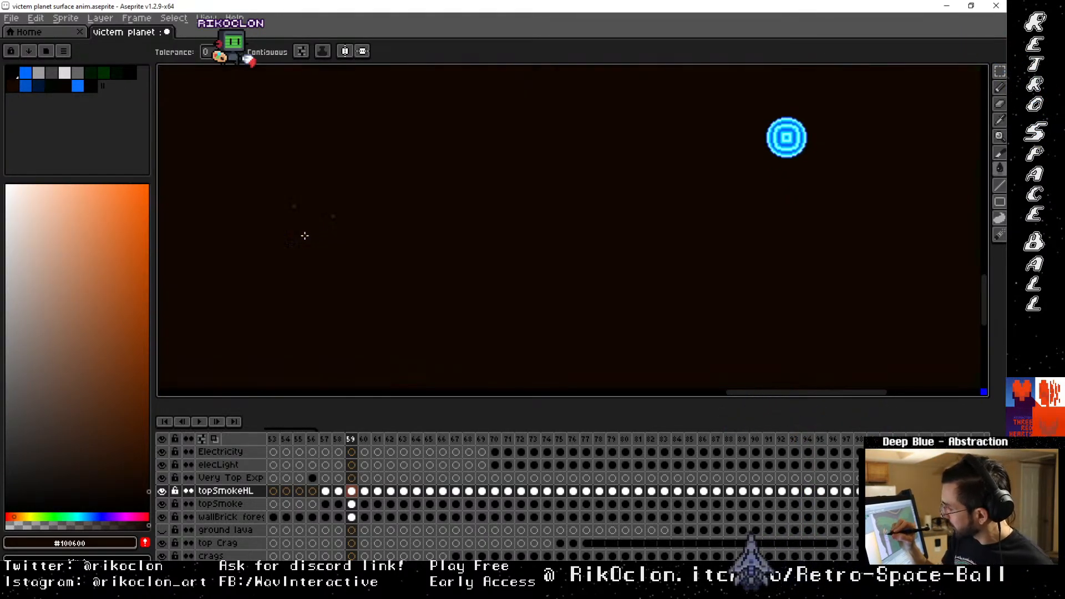
left_click(308, 235)
key("ctrl+z")
key("b")
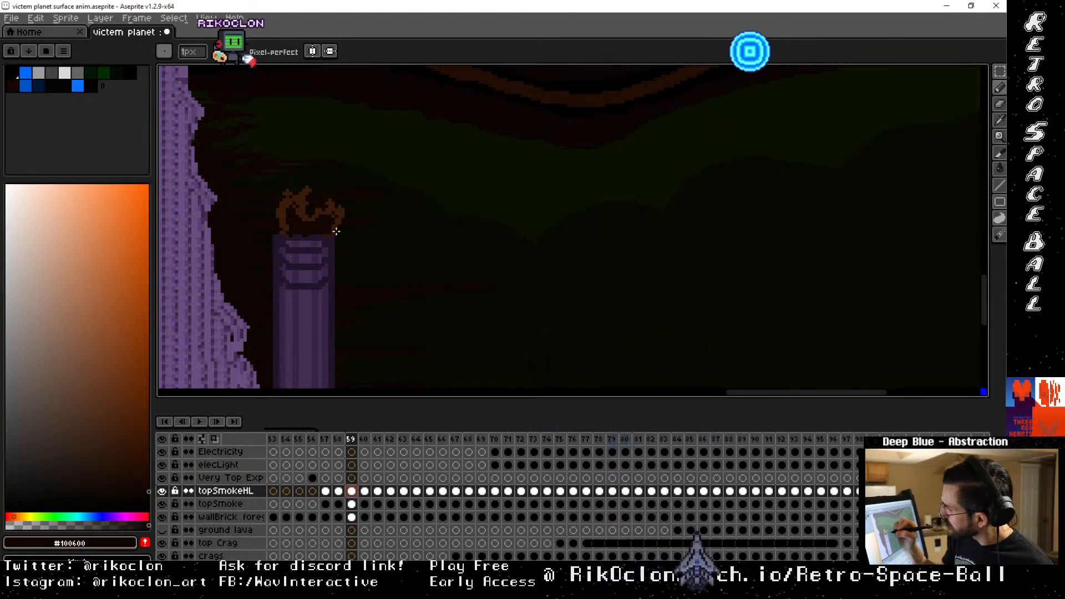
On frame 59, outline the inner shading of the upper pillar's smoke and dot its small loose puffs with #100600
key("space")
left_click_drag(330, 199, 319, 300)
left_click_drag(319, 207, 316, 337)
left_click_drag(346, 161, 602, 263)
left_click_drag(430, 164, 493, 347)
left_click_drag(454, 203, 469, 280)
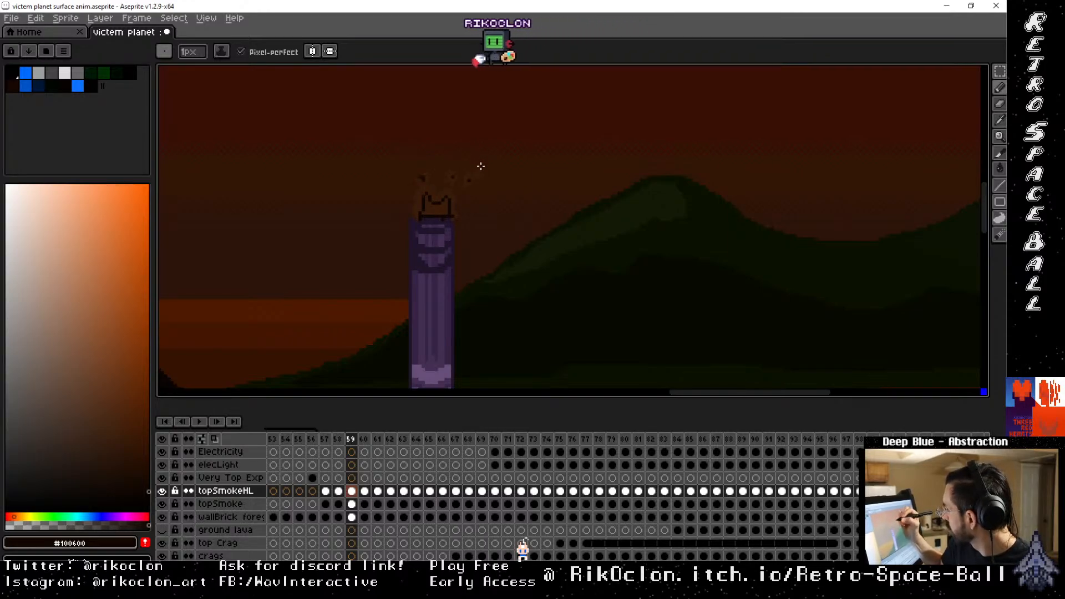
key("ctrl+z")
key("ctrl+z")
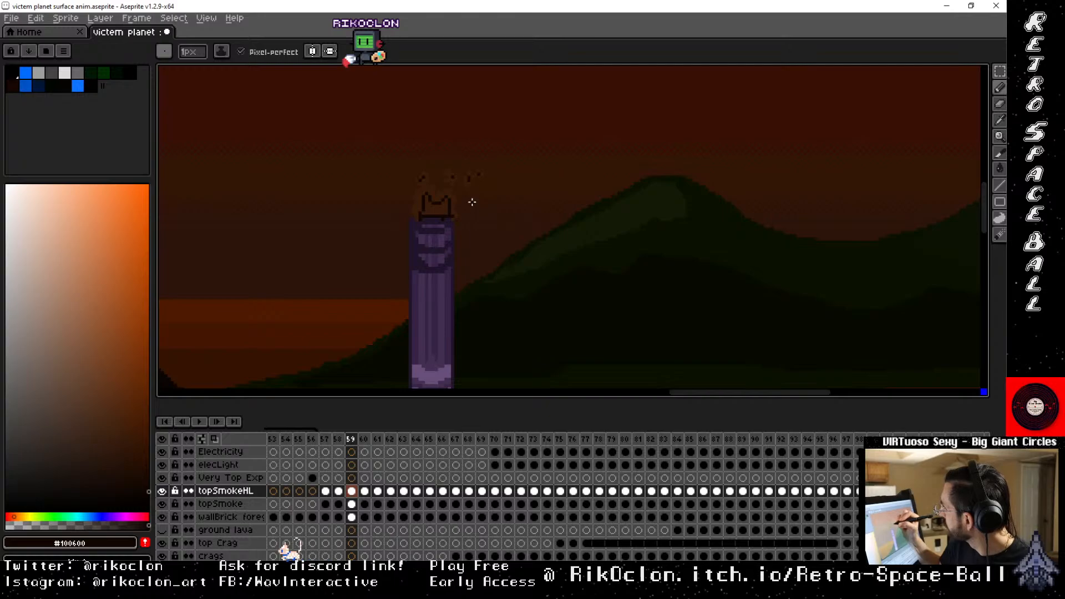
key("g")
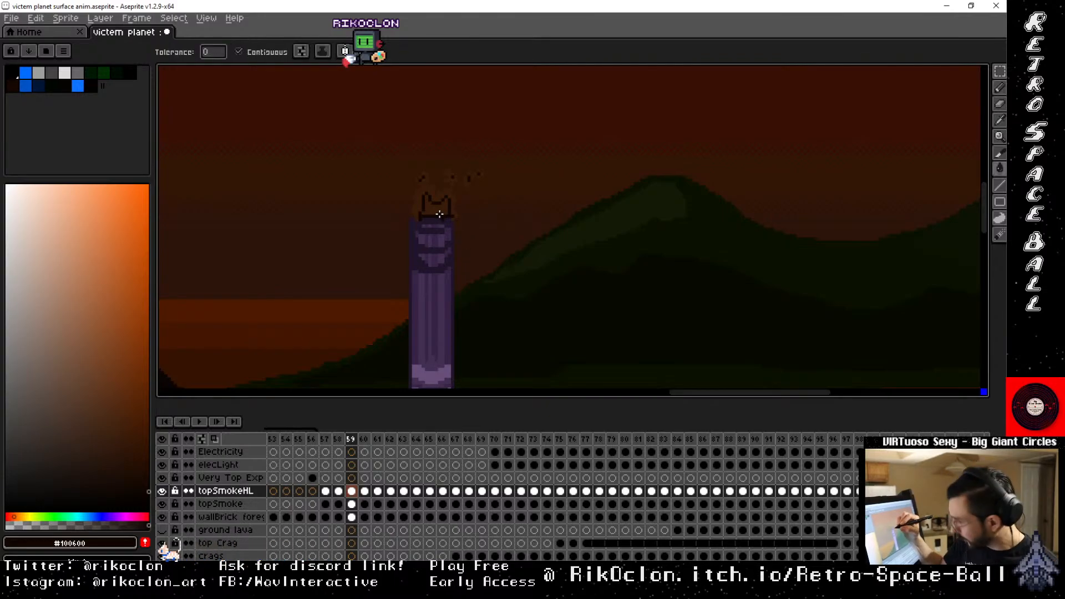
On frame 60, outline the inner shading of the upper pillar's smoke and dot its drifting puffs with #100600
key("period")
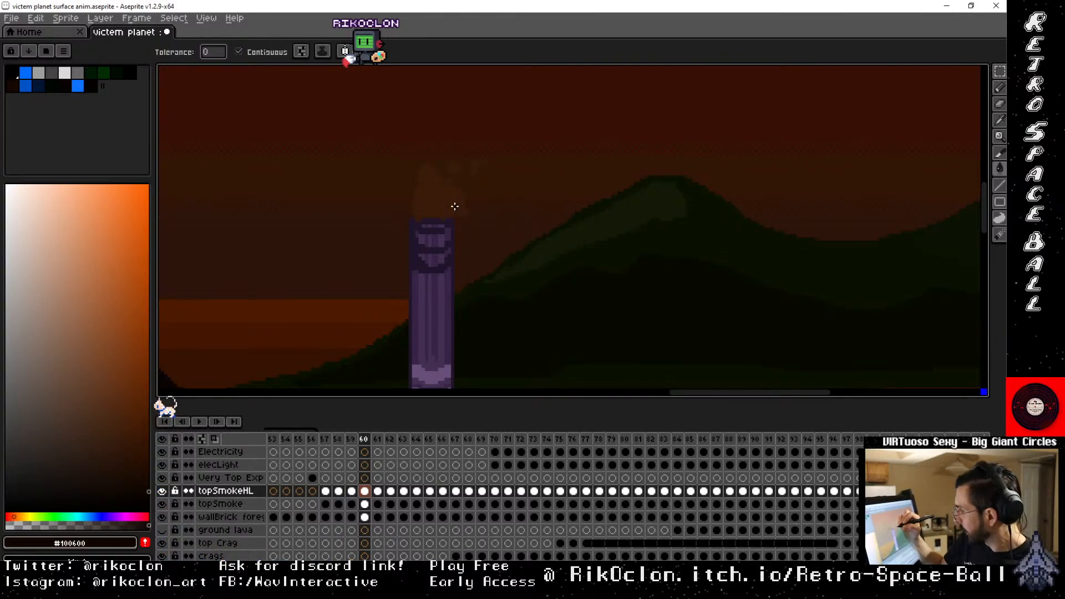
key("b")
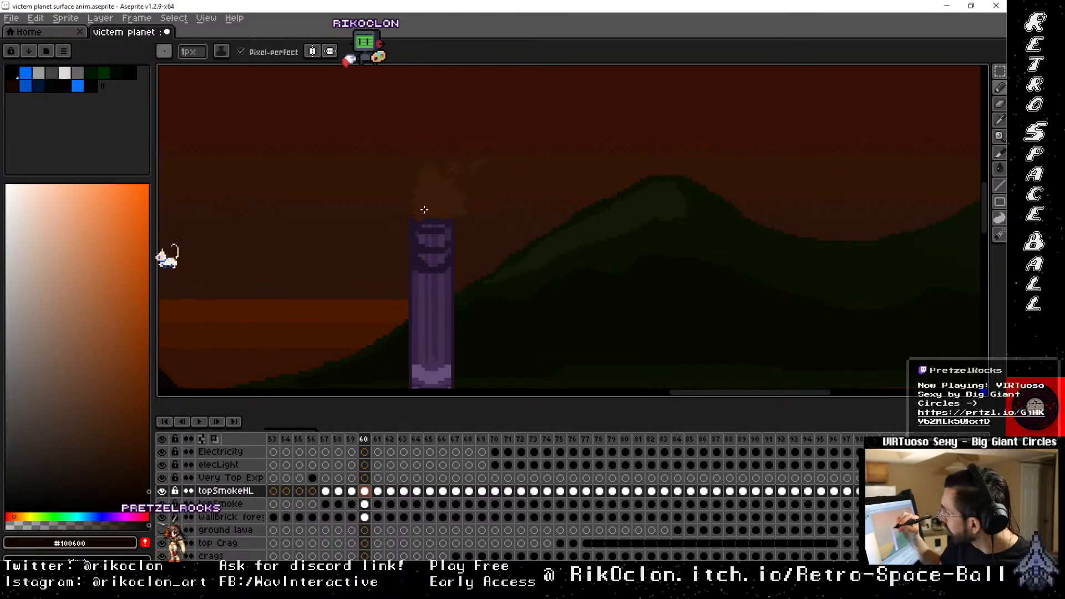
mouse_move(430, 176)
left_mouse_down()
mouse_move(459, 199)
mouse_move(445, 192)
mouse_move(453, 210)
mouse_move(445, 215)
mouse_move(447, 188)
mouse_move(424, 215)
mouse_move(447, 216)
left_mouse_up()
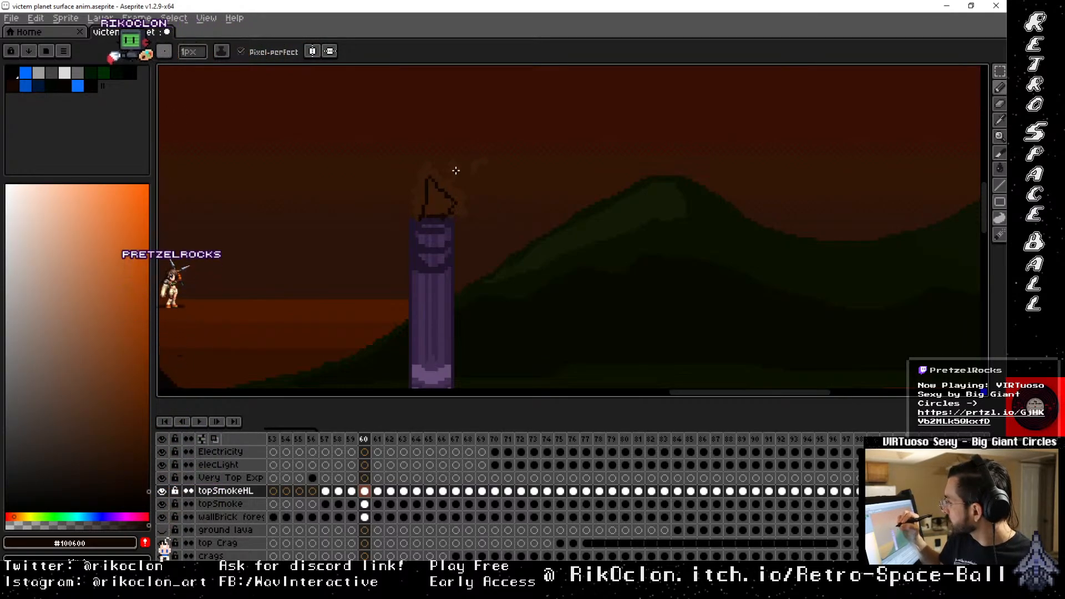
left_click(476, 165)
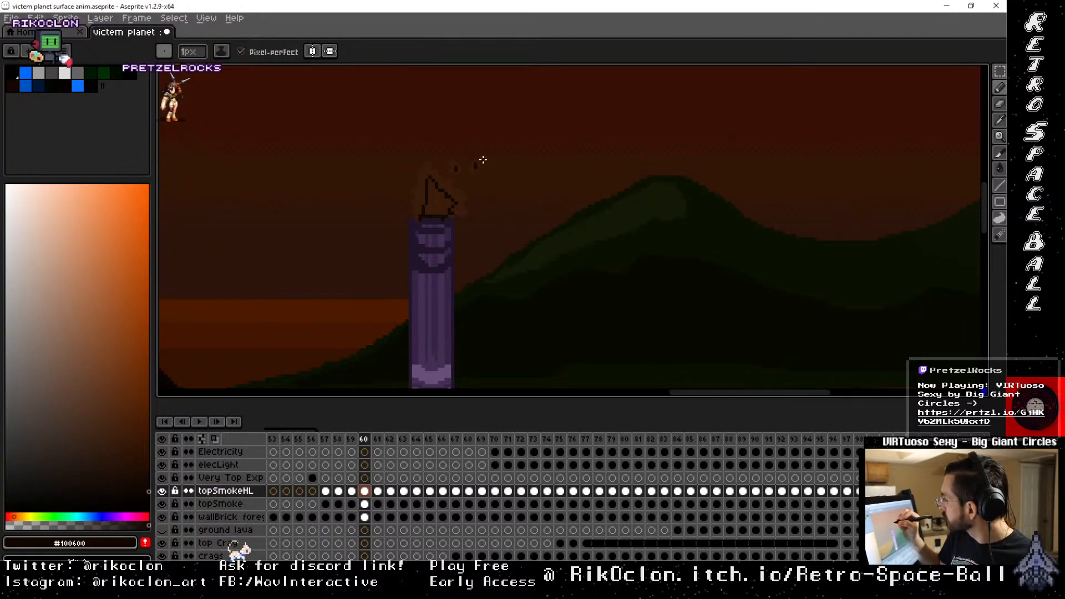
left_click(485, 161)
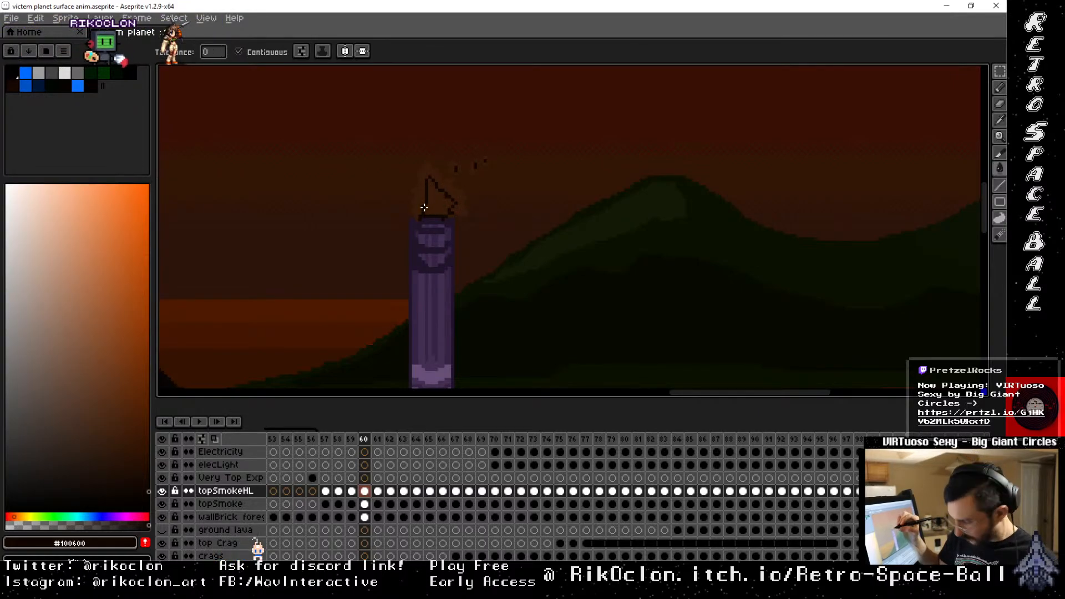
On frame 60, outline and fill the inner shading of the smoke on the pillar right of the large purple building with #100600
key("space")
left_click_drag(450, 283, 456, 158)
left_click_drag(463, 361, 482, 122)
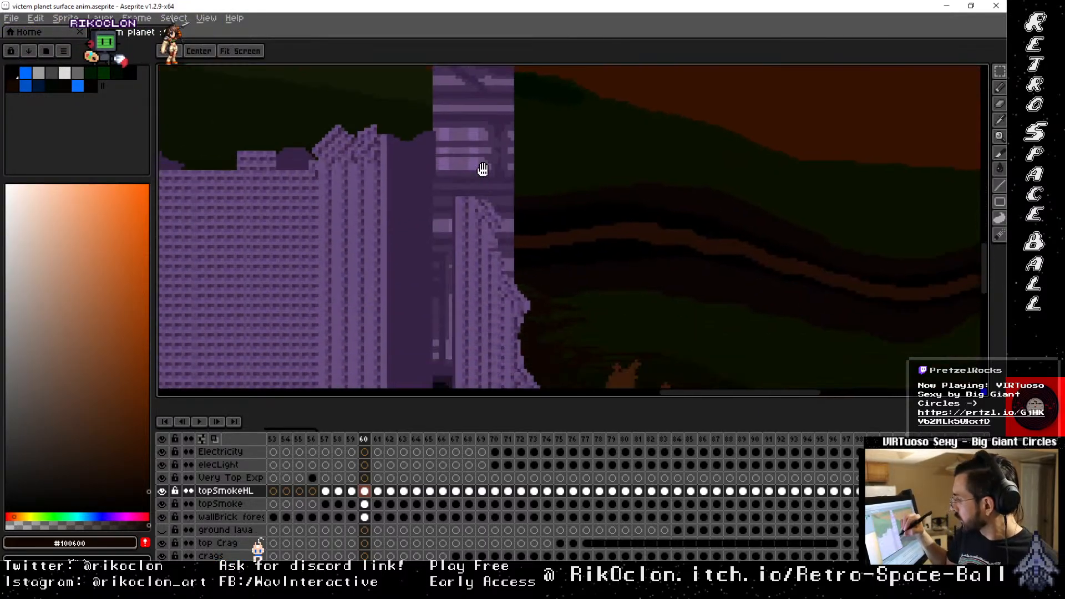
left_click_drag(510, 332, 465, 121)
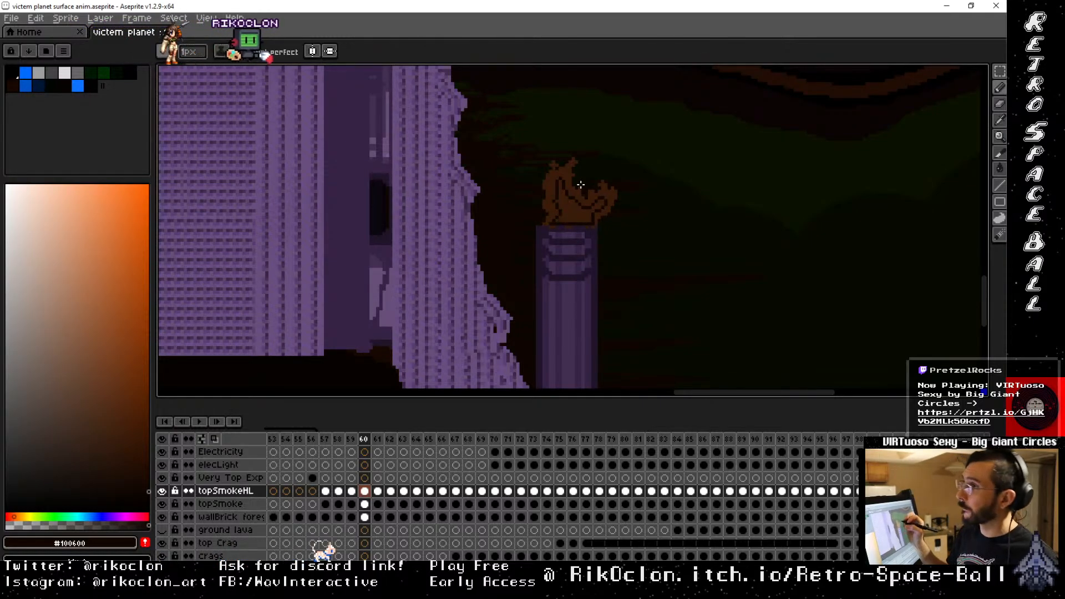
key("g")
left_click(562, 207)
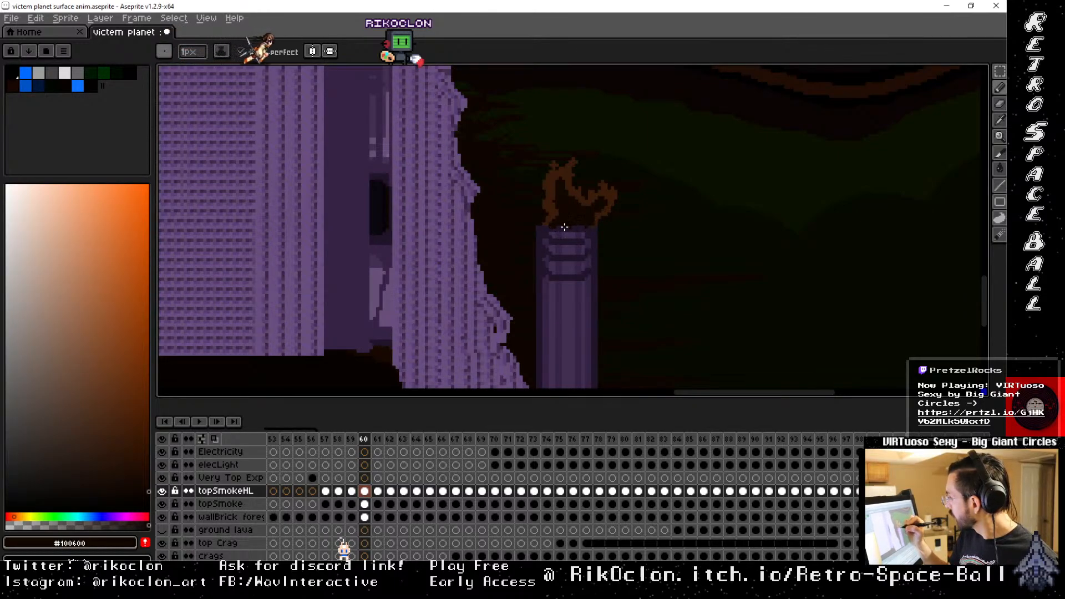
On frame 60, outline and fill the inner shading of the smoke on the pillar left of the large purple building with #100600
left_click_drag(564, 227, 555, 164)
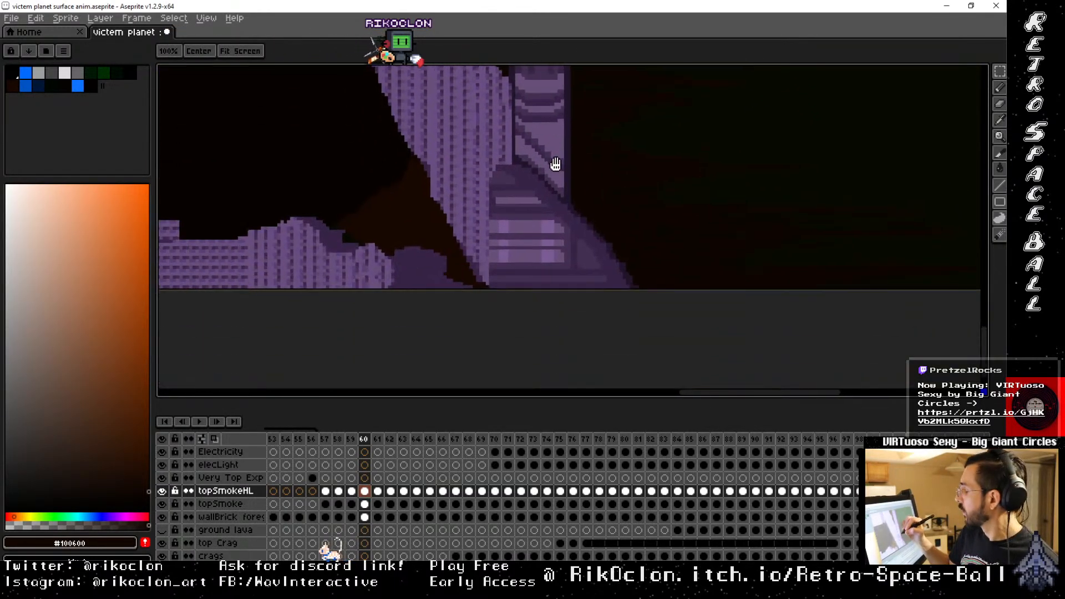
left_click_drag(563, 313, 691, 332)
left_click_drag(367, 136, 790, 311)
left_click_drag(372, 224, 926, 280)
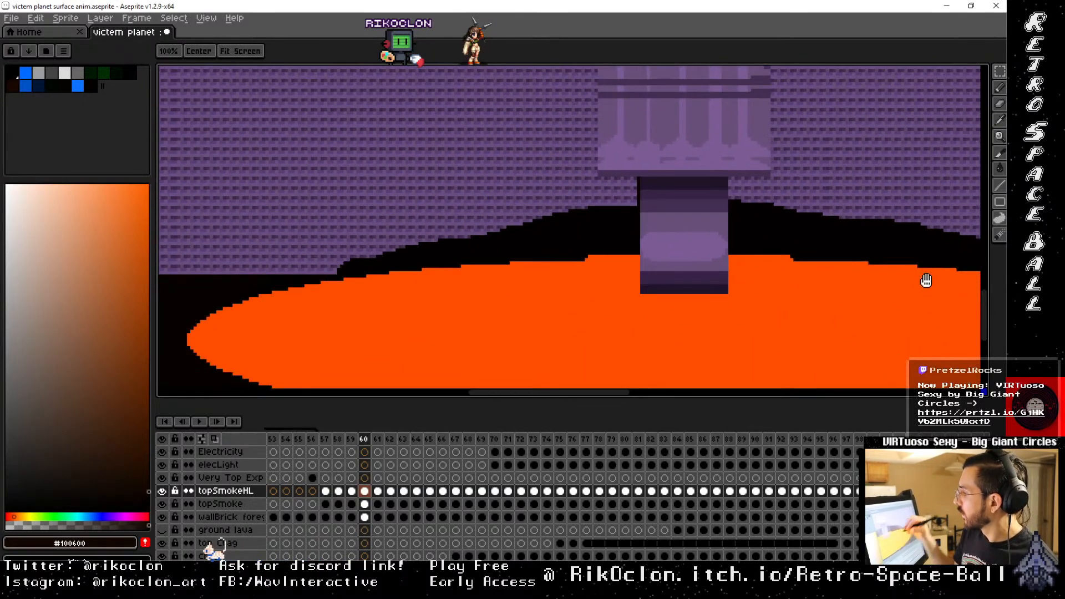
left_click_drag(415, 257, 844, 279)
left_click_drag(384, 222, 571, 276)
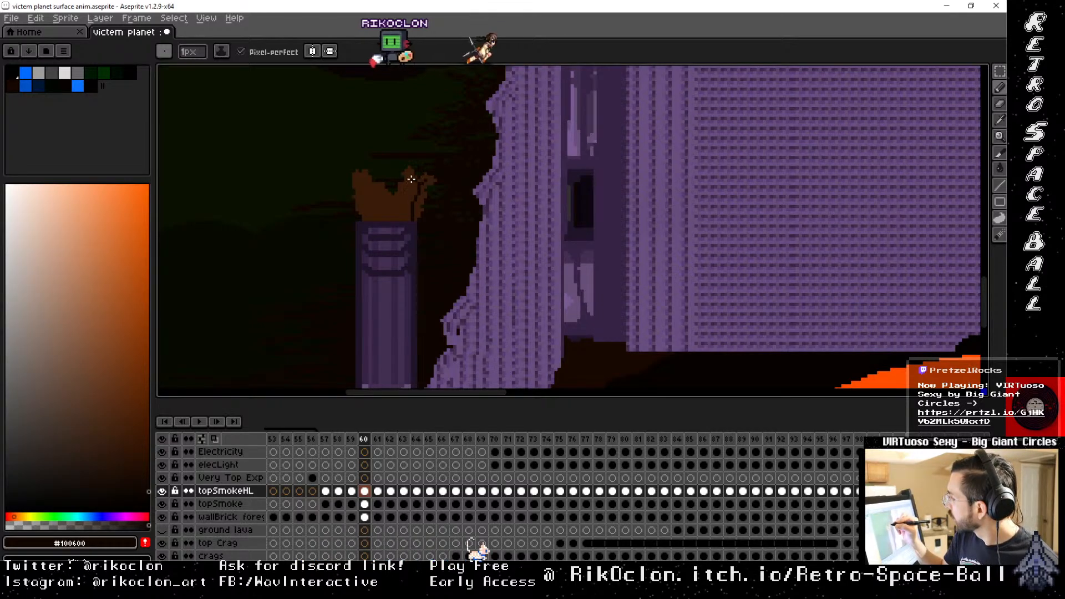
mouse_move(410, 178)
left_mouse_down()
mouse_move(391, 202)
mouse_move(362, 182)
left_mouse_up()
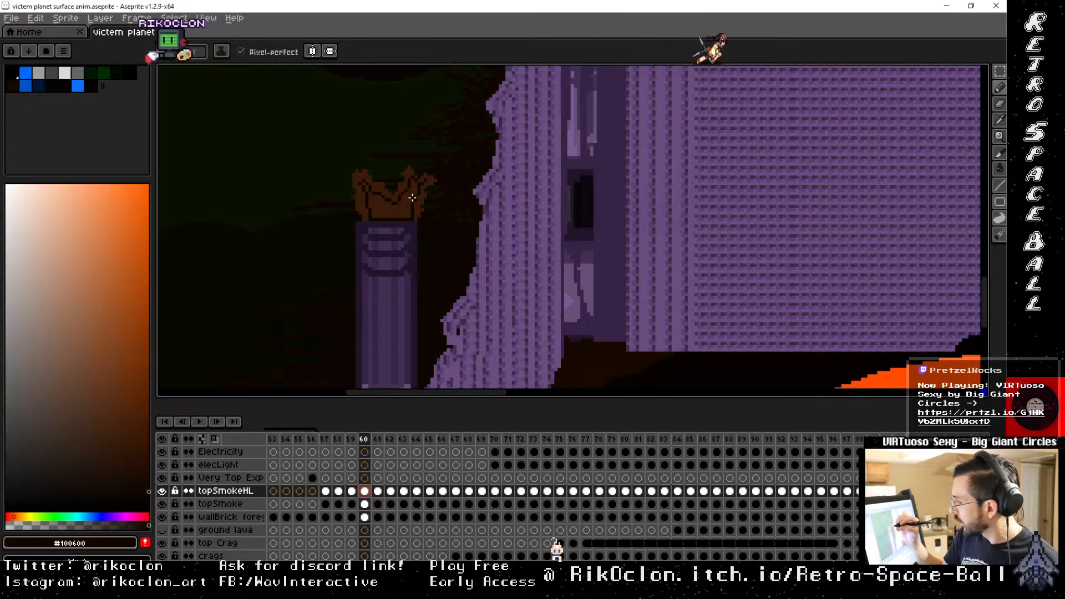
key("g")
left_click(397, 216)
left_click_drag(416, 155, 395, 226)
key("b")
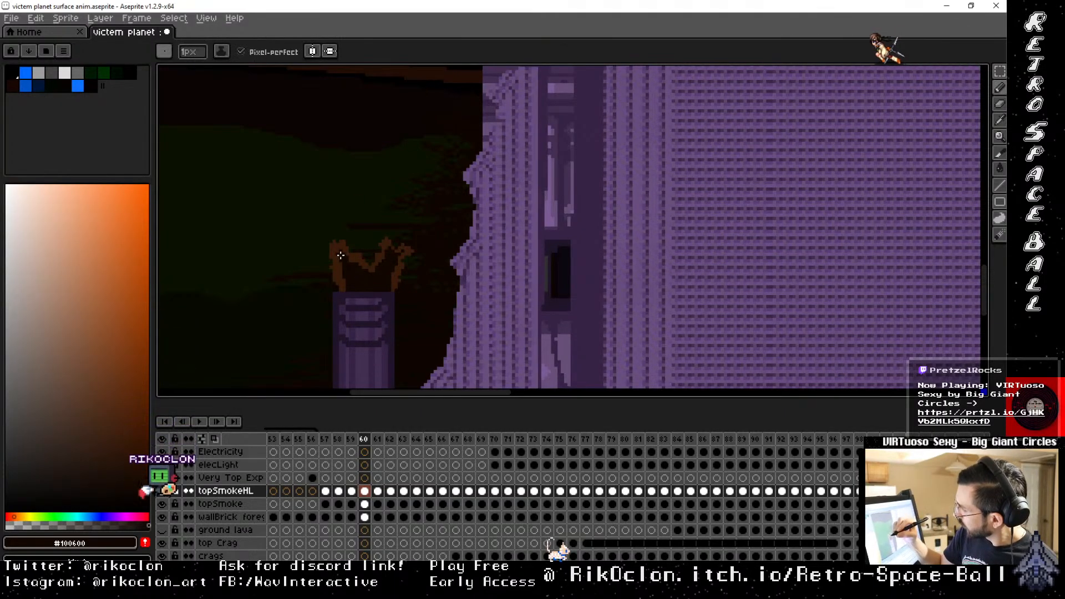
On frame 61, outline and fill the inner shading of the smoke on the pillar left of the large purple building with #100600
left_click_drag(366, 163, 332, 380)
mouse_move(373, 236)
left_mouse_down()
mouse_move(416, 273)
mouse_move(380, 304)
mouse_move(404, 214)
mouse_move(455, 146)
left_mouse_up()
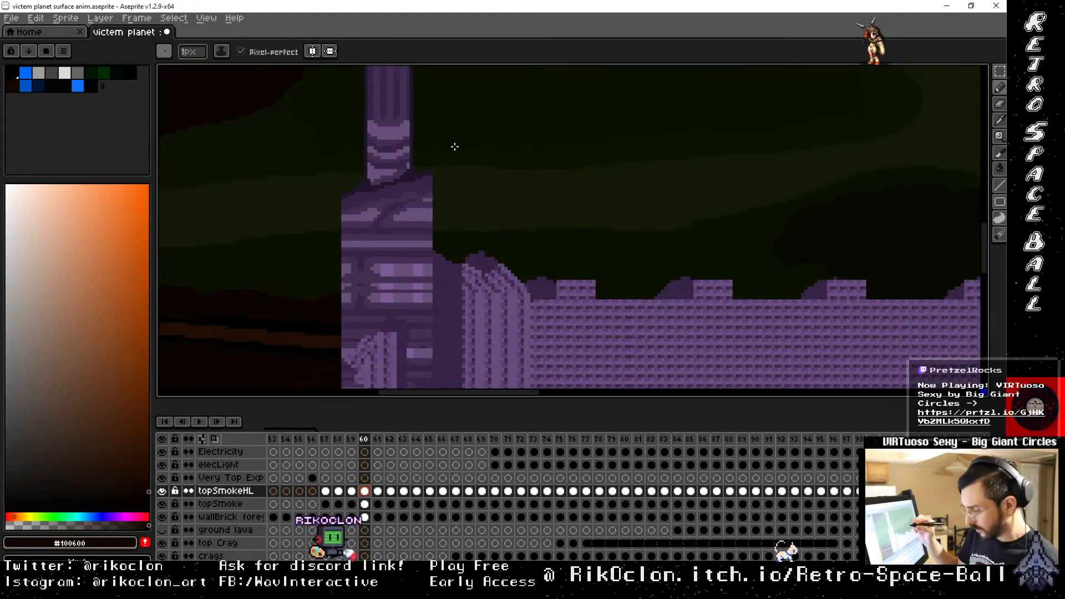
key("Right")
left_click_drag(394, 276, 519, 39)
left_click_drag(420, 258, 501, 197)
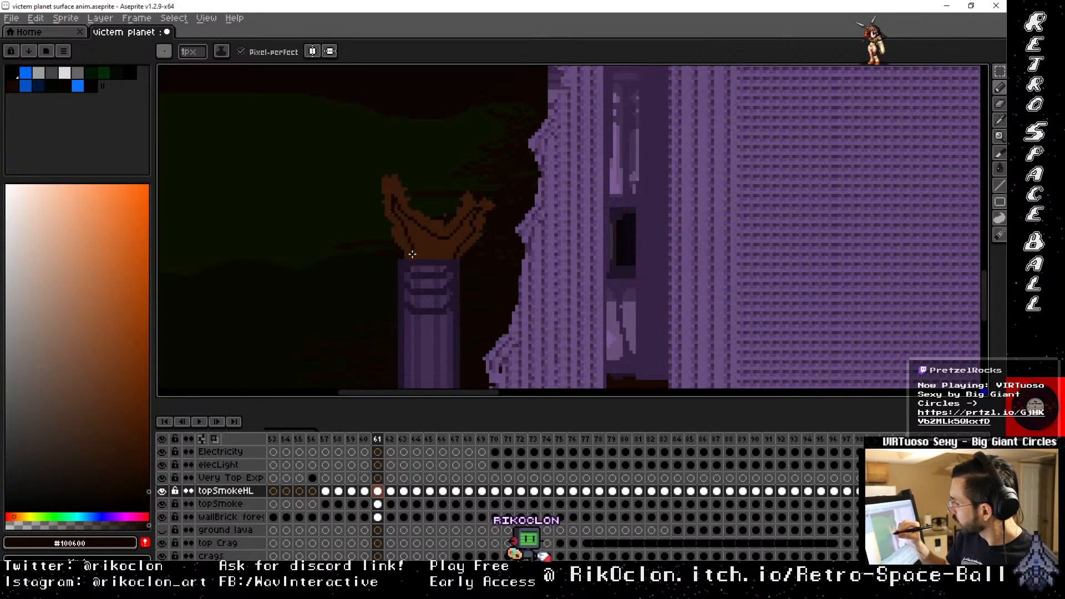
key("g")
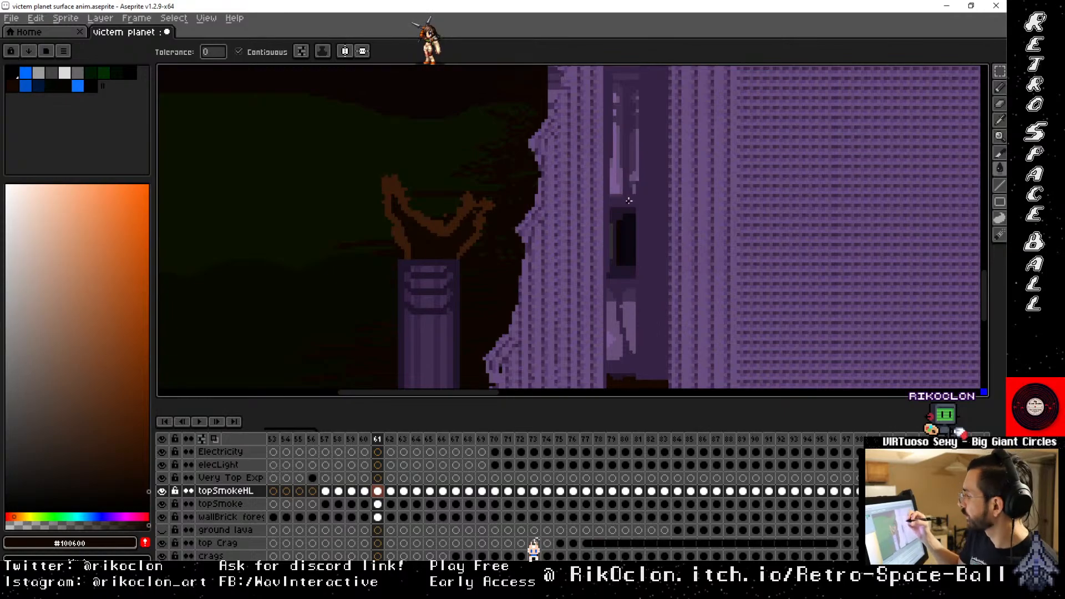
key("space")
left_click_drag(492, 138, 402, 383)
left_click_drag(466, 218, 392, 333)
left_click_drag(450, 156, 412, 346)
left_click_drag(484, 241, 488, 105)
left_click_drag(475, 286, 528, 78)
left_click_drag(478, 297, 552, 76)
left_click_drag(461, 259, 497, 195)
On frame 61, outline and fill the inner shading of the smoke on the pillar right of the large purple building with #100600
left_click_drag(924, 276, 582, 250)
left_click_drag(938, 183, 604, 202)
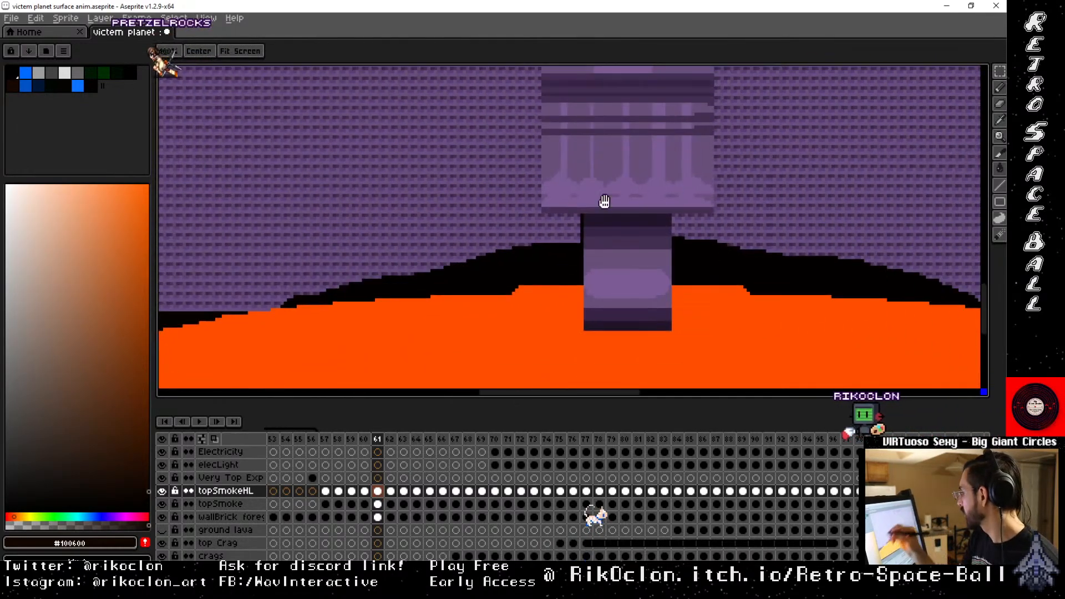
left_click_drag(923, 245, 285, 204)
left_click_drag(813, 254, 298, 275)
key("space")
left_click_drag(435, 144, 409, 248)
left_click(402, 258)
key("ctrl+z")
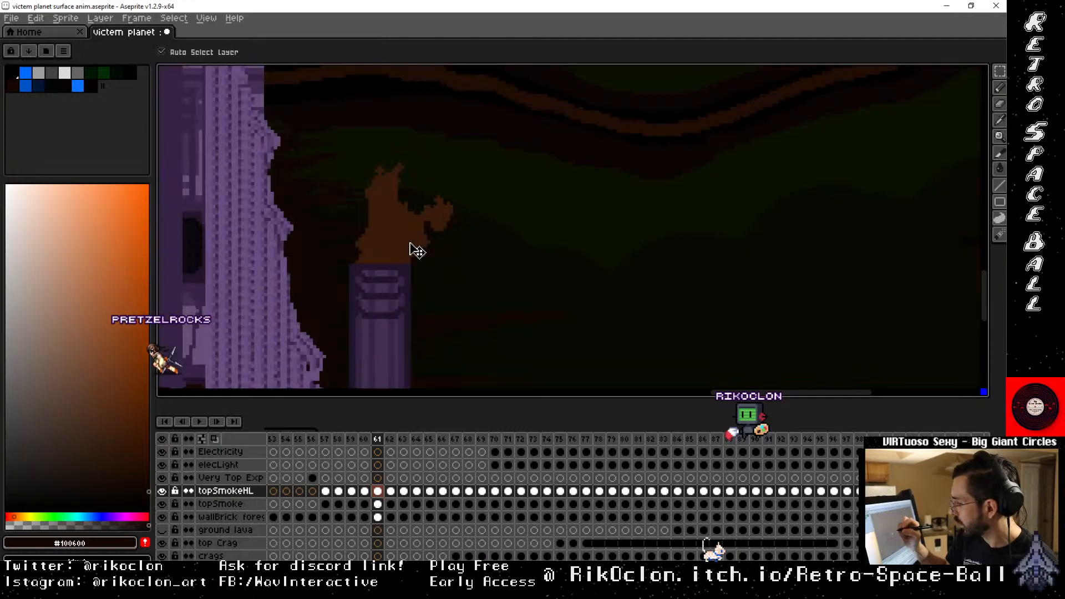
key("b")
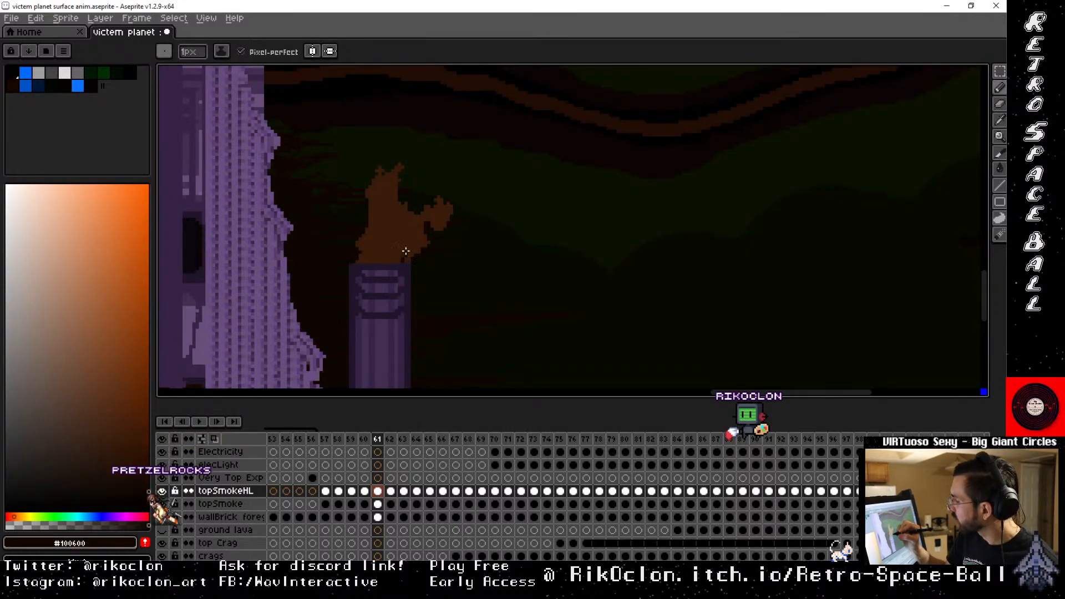
left_click_drag(405, 251, 412, 227)
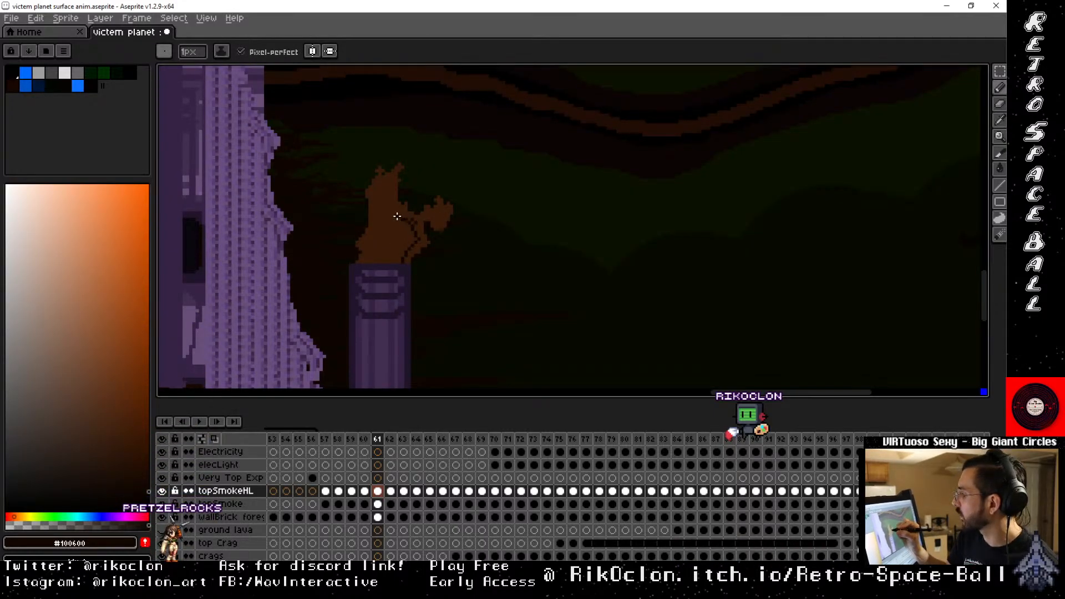
mouse_move(388, 184)
left_mouse_down()
mouse_move(367, 262)
mouse_move(403, 256)
left_mouse_up()
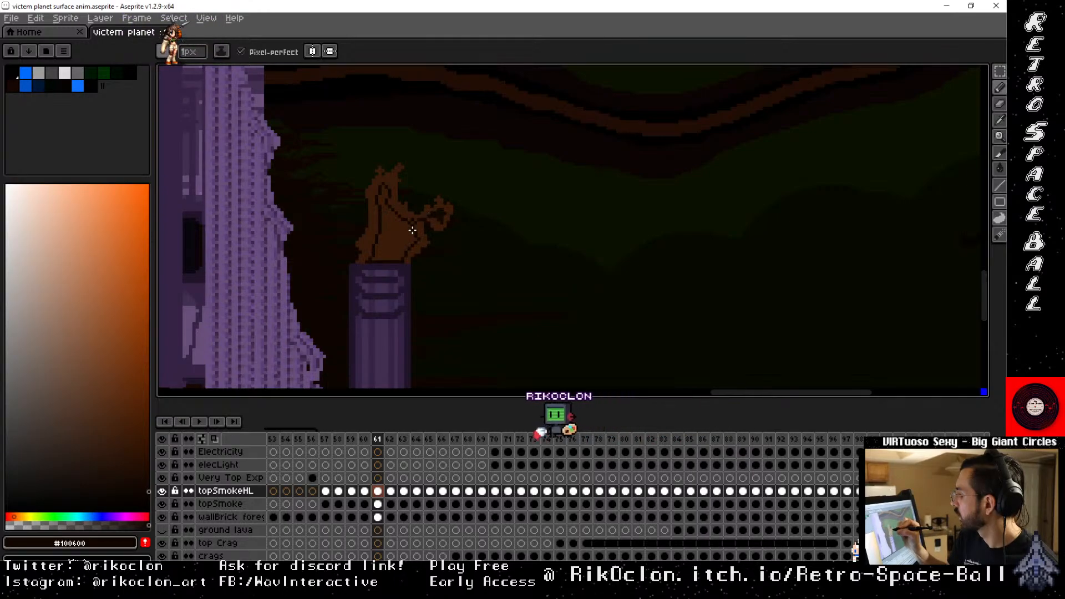
key("ctrl")
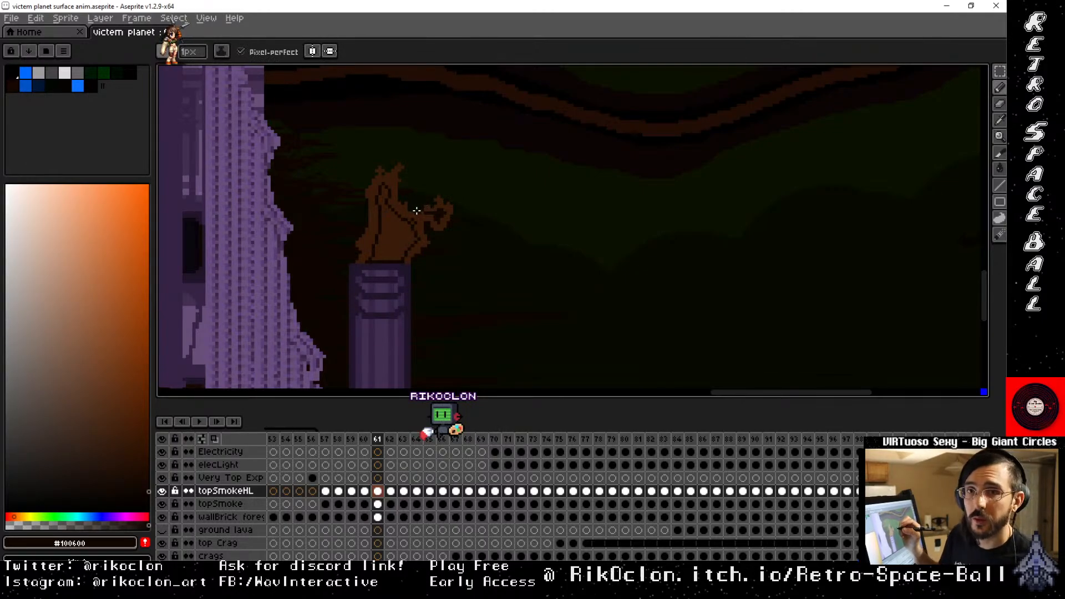
key("g")
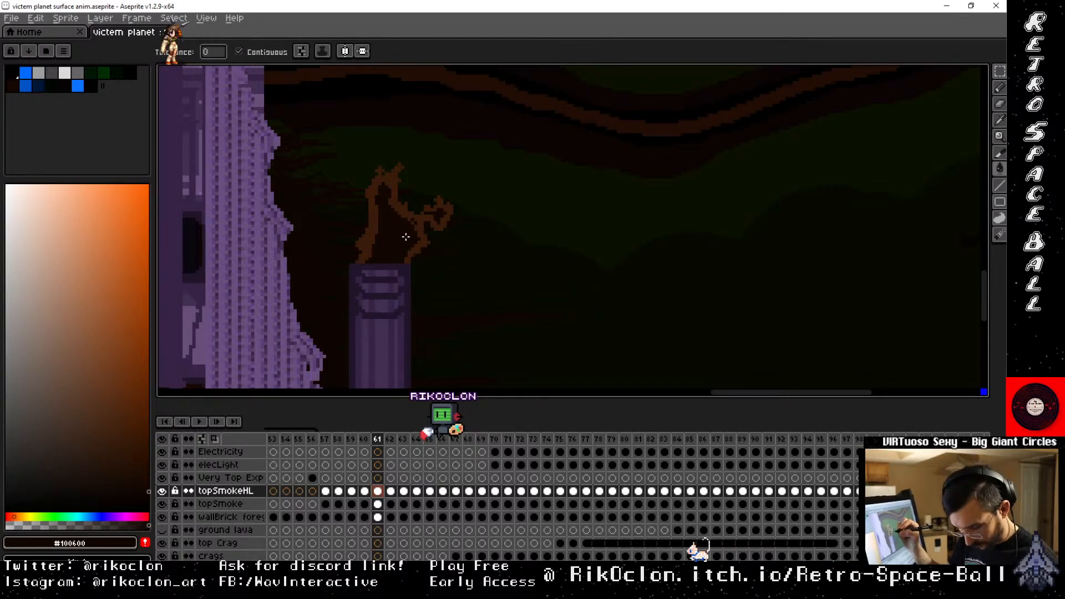
key("b")
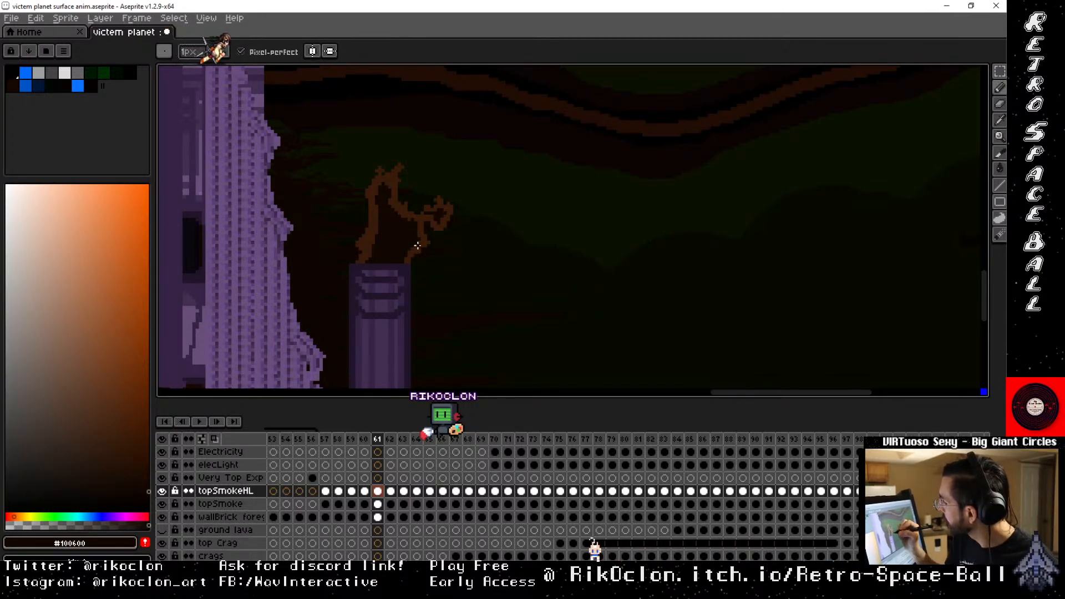
On frame 61, outline and fill the inner shading of the upper pillar's smoke with #100600
key("space")
left_click_drag(789, 281, 244, 260)
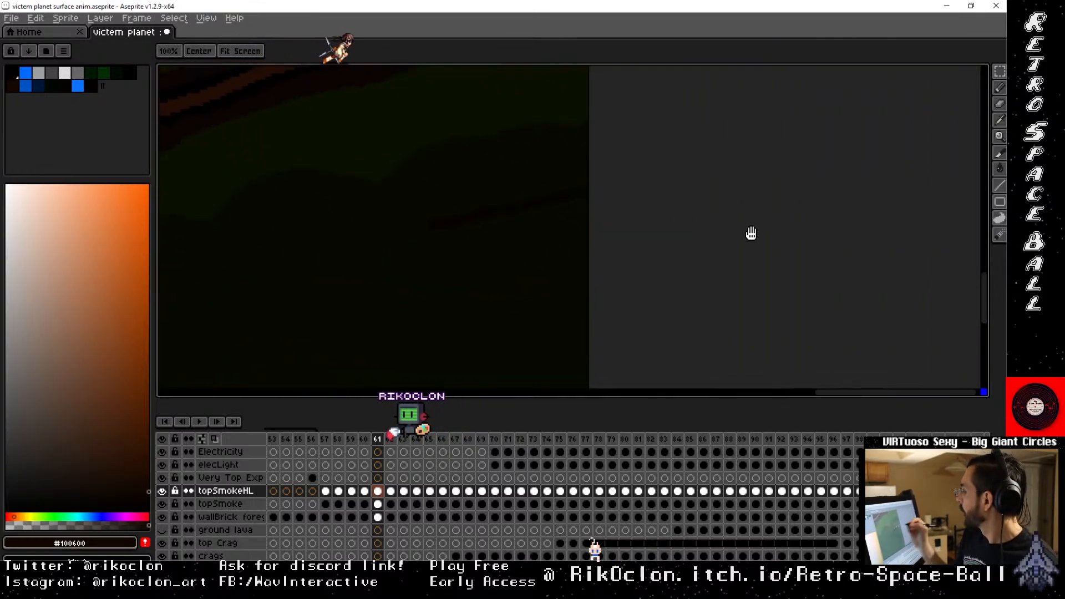
mouse_move(283, 205)
left_mouse_down()
mouse_move(682, 342)
mouse_move(475, 380)
mouse_move(469, 253)
mouse_move(522, 148)
left_mouse_up()
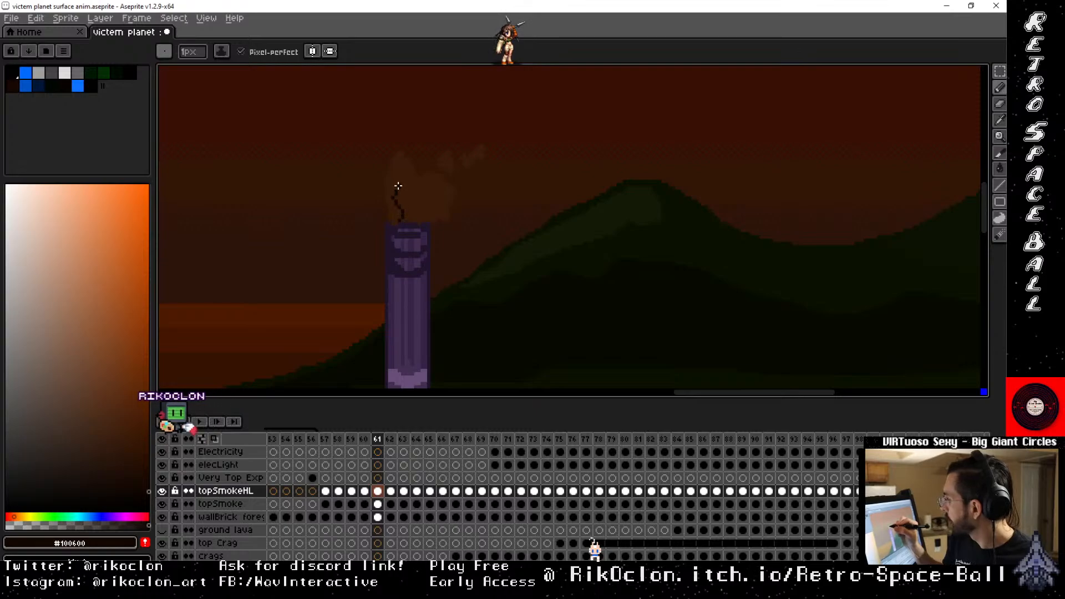
mouse_move(398, 187)
left_mouse_down()
mouse_move(448, 197)
mouse_move(439, 188)
mouse_move(433, 215)
left_mouse_up()
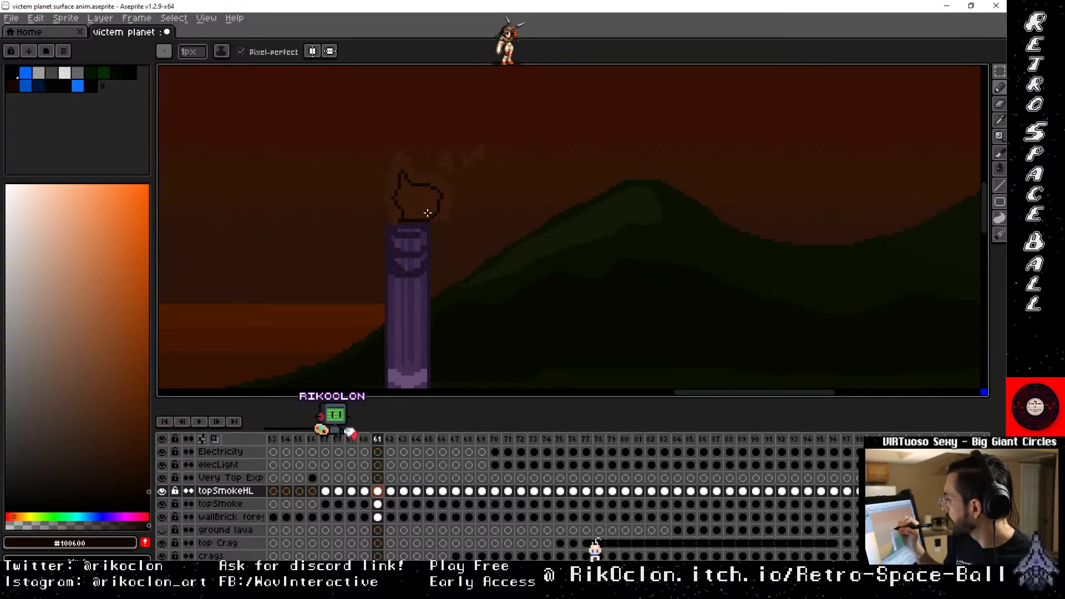
key("g")
left_click(414, 210)
On frame 61, dot the upper pillar's two drifting puffs with #100600 and trim the marks with the eraser
key("b")
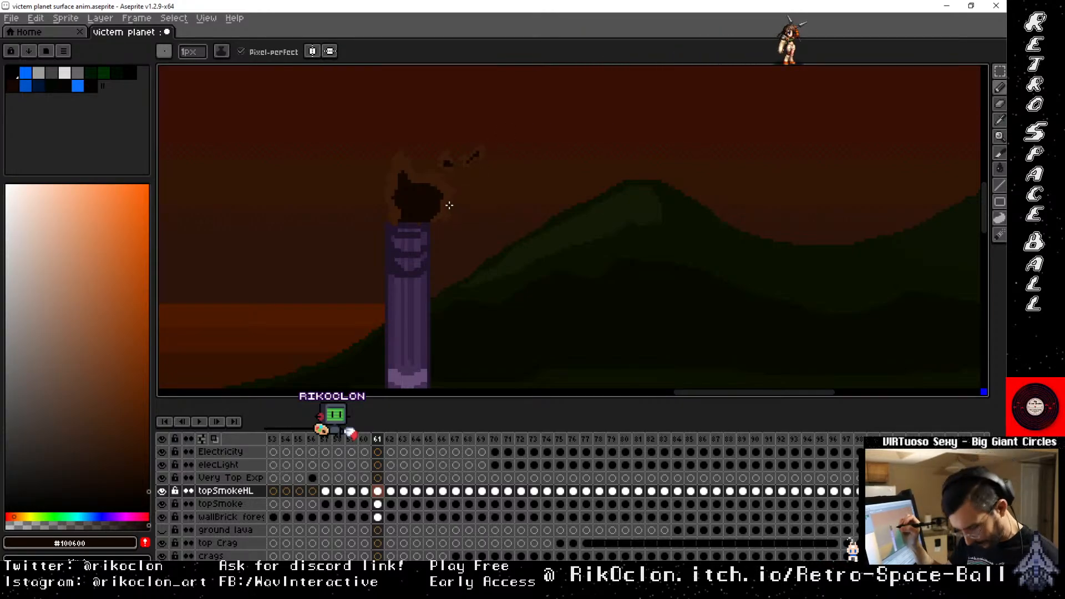
key("e")
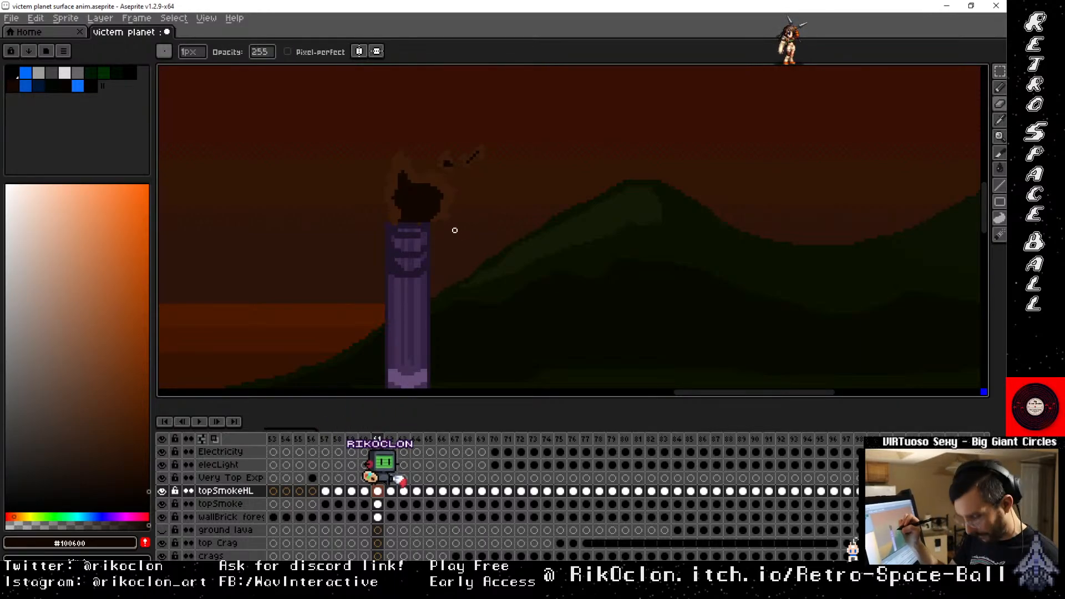
key("b")
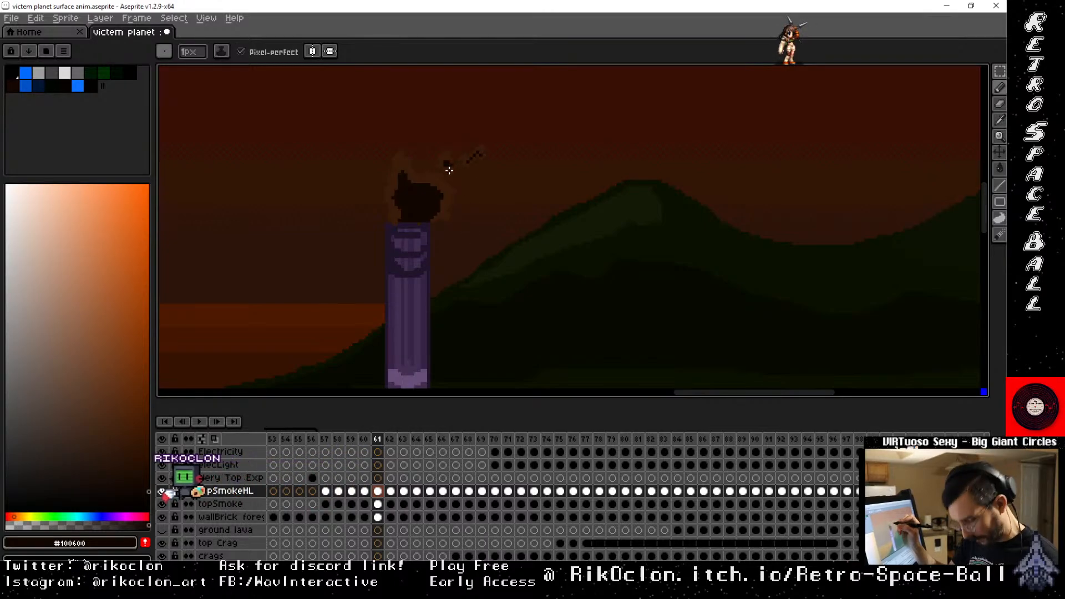
key("e")
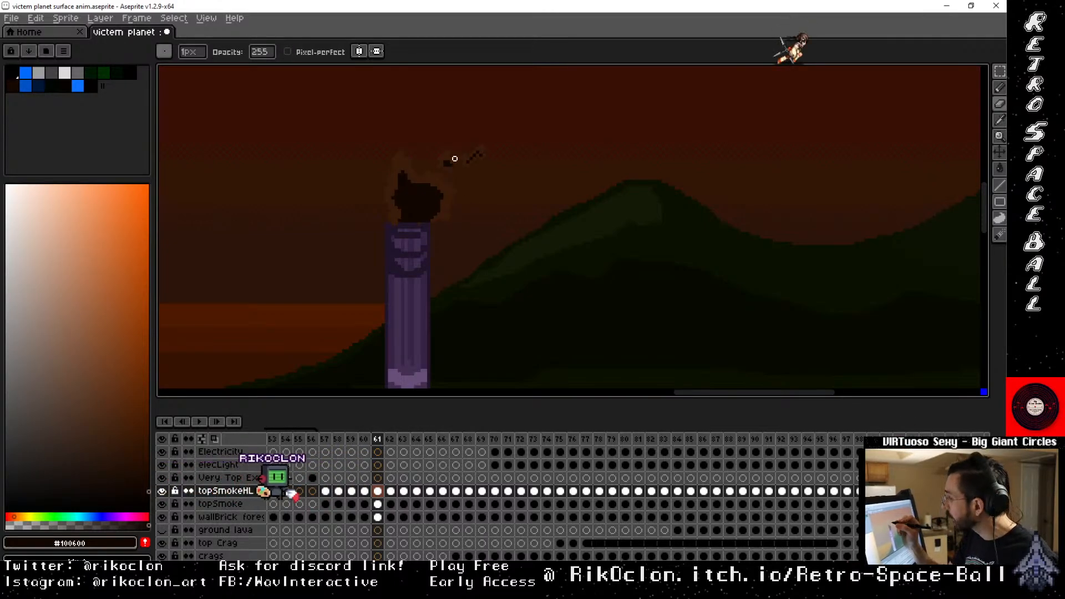
key("b")
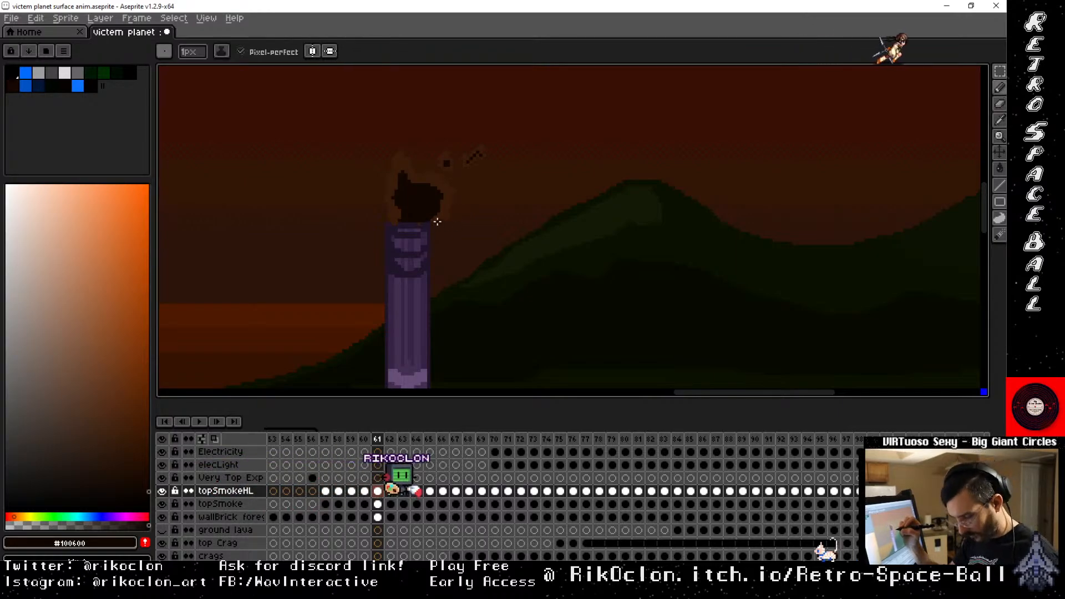
On frame 62, outline and fill the inner shading of the smoke on the pillar left of the large purple building with #100600
key("space")
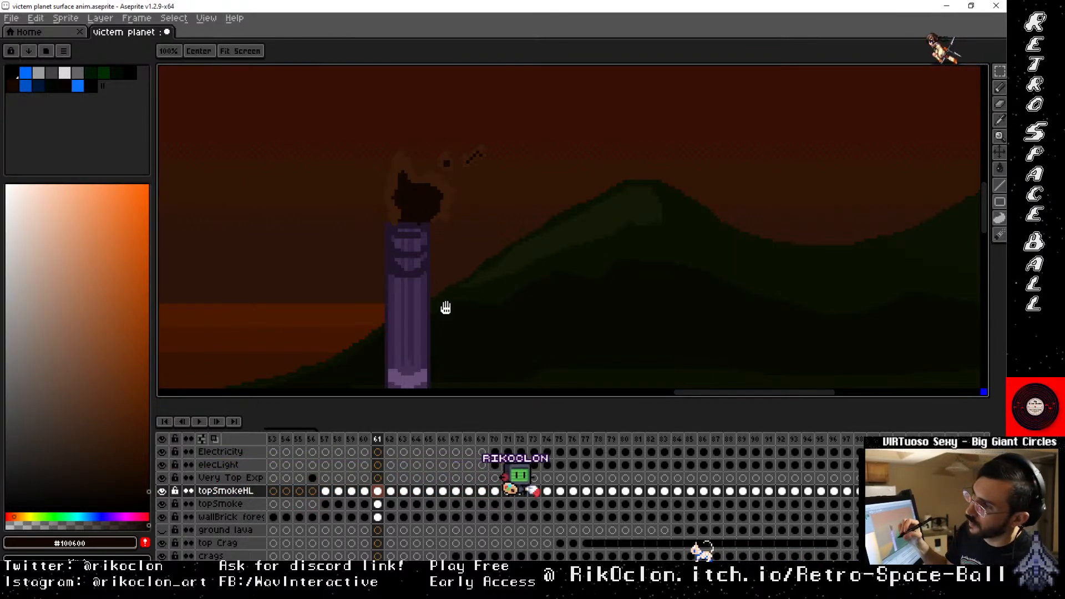
left_click_drag(443, 307, 422, 161)
mouse_move(438, 248)
left_mouse_down()
mouse_move(432, 164)
mouse_move(469, 107)
left_mouse_up()
left_click_drag(420, 263, 604, 355)
mouse_move(368, 162)
left_mouse_down()
mouse_move(488, 367)
mouse_move(644, 207)
mouse_move(846, 265)
mouse_move(399, 268)
mouse_move(561, 312)
mouse_move(507, 219)
mouse_move(507, 158)
mouse_move(536, 91)
left_mouse_up()
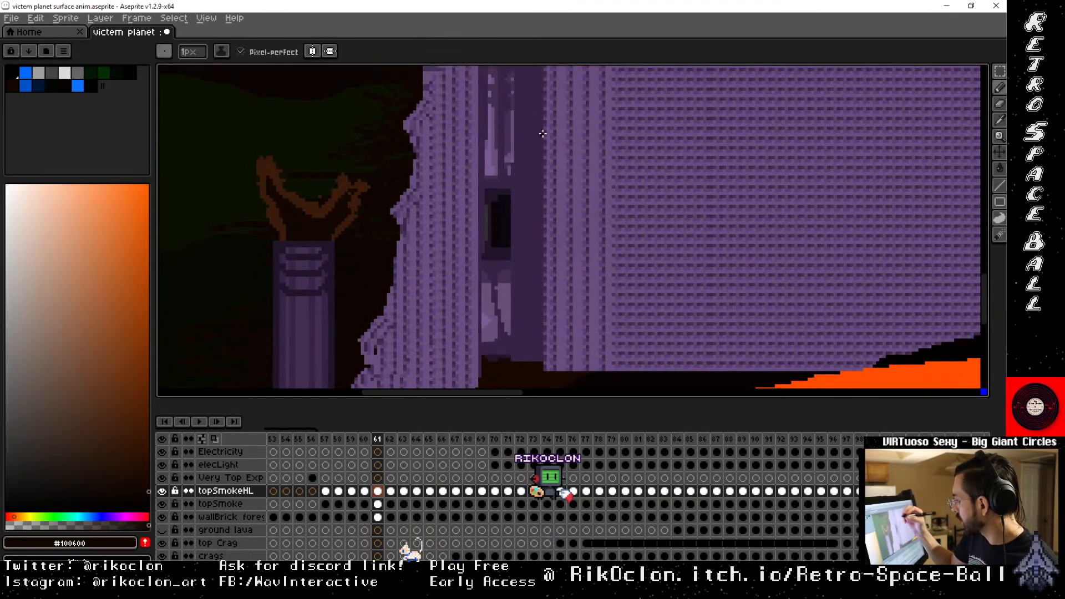
left_click(393, 441)
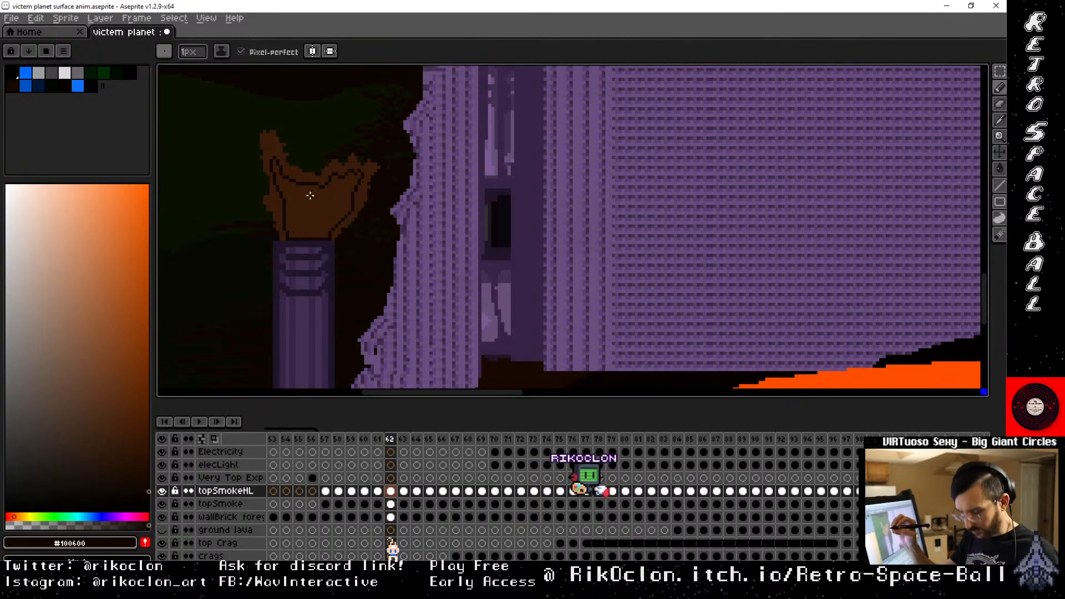
key("g")
left_click(312, 198)
On frame 62, outline the inner shading of the smoke on the pillar right of the large purple building with #100600
key("space")
left_click_drag(821, 255, 165, 245)
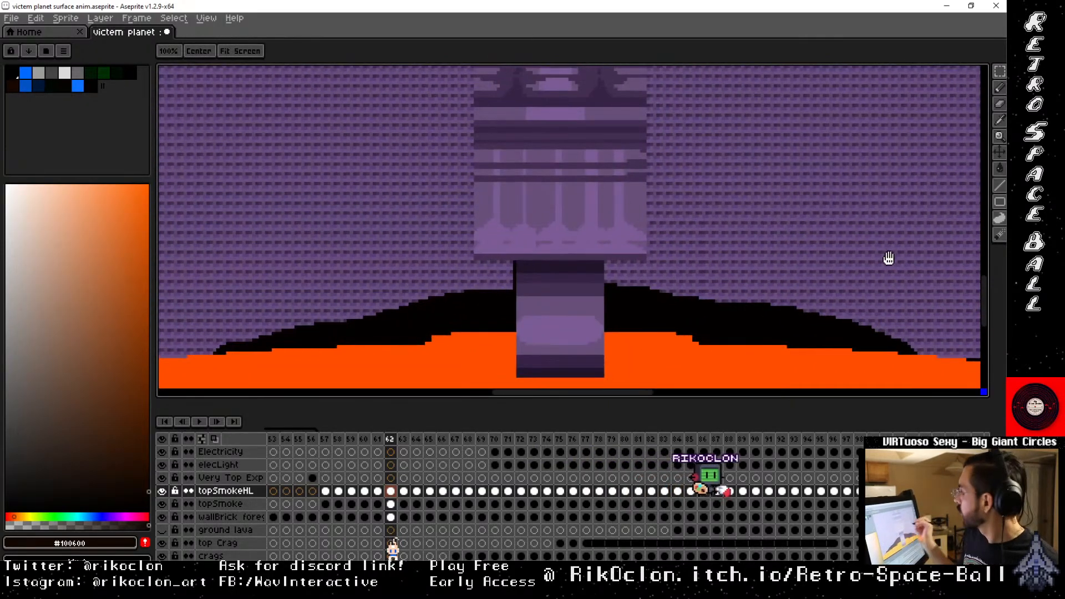
left_click_drag(889, 258, 406, 256)
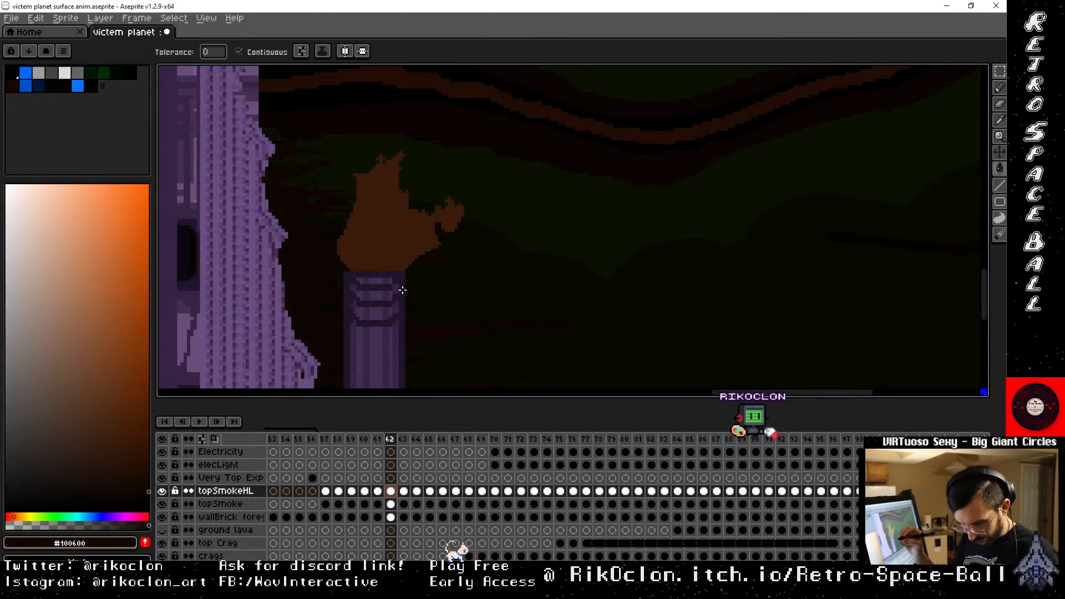
key("b")
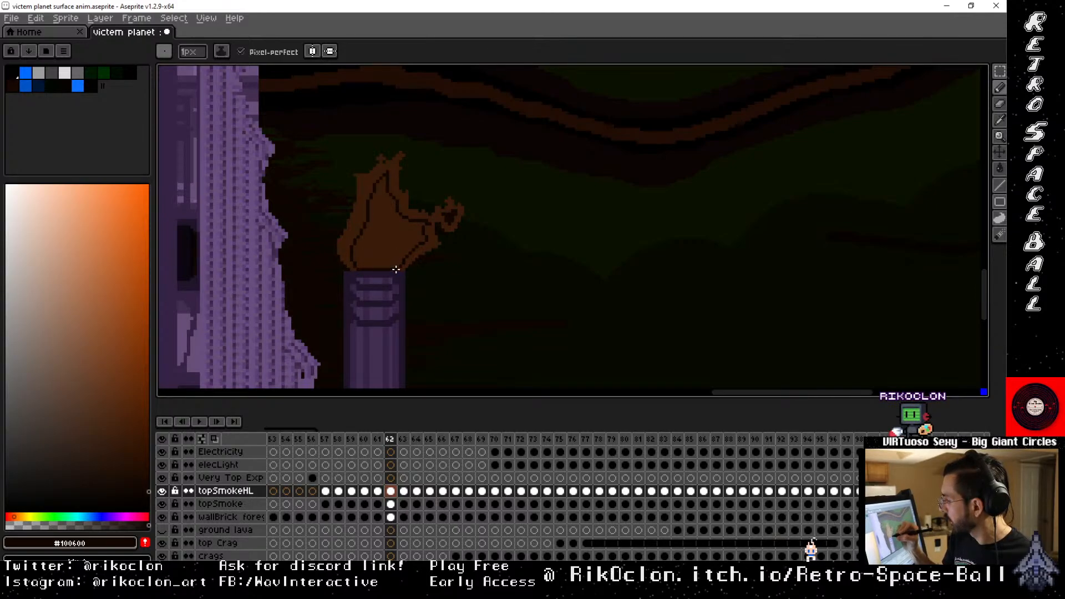
On frame 62, outline and fill the inner shading of the upper pillar's smoke with #100600
mouse_move(390, 238)
left_mouse_down()
mouse_move(416, 285)
mouse_move(499, 209)
mouse_move(447, 260)
mouse_move(415, 250)
mouse_move(418, 301)
left_mouse_up()
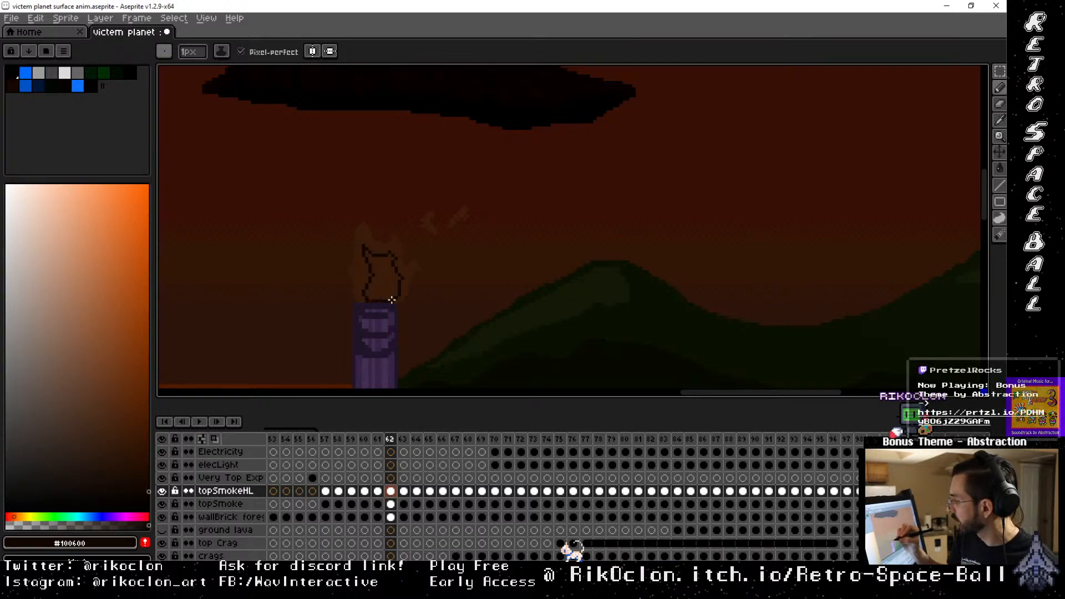
key("g")
left_click(389, 267)
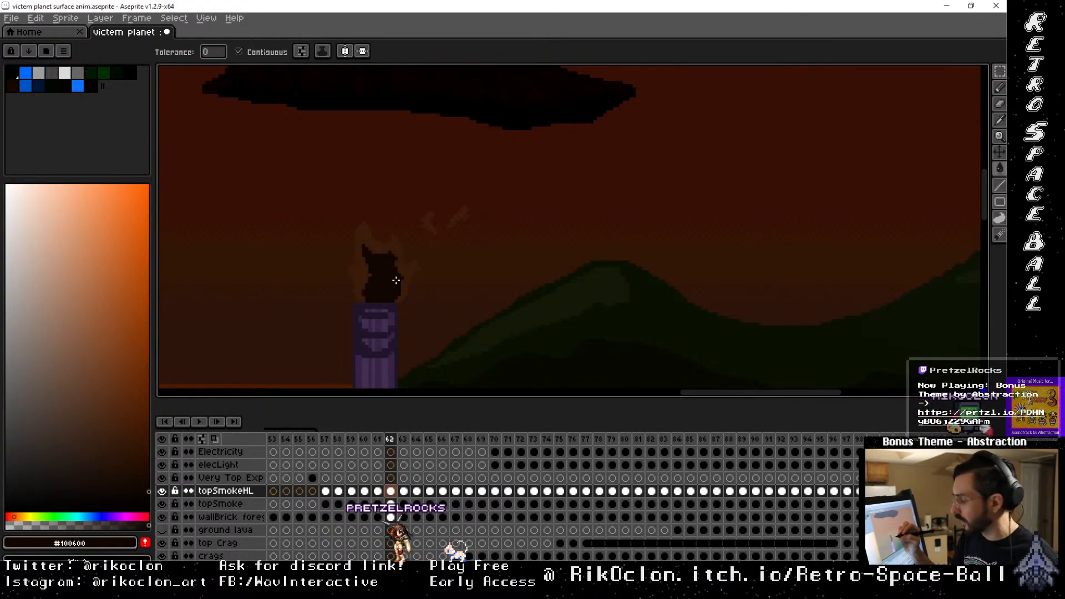
On frame 62, mark the upper pillar's farther drifting puff with #100600 and save the file
key("b")
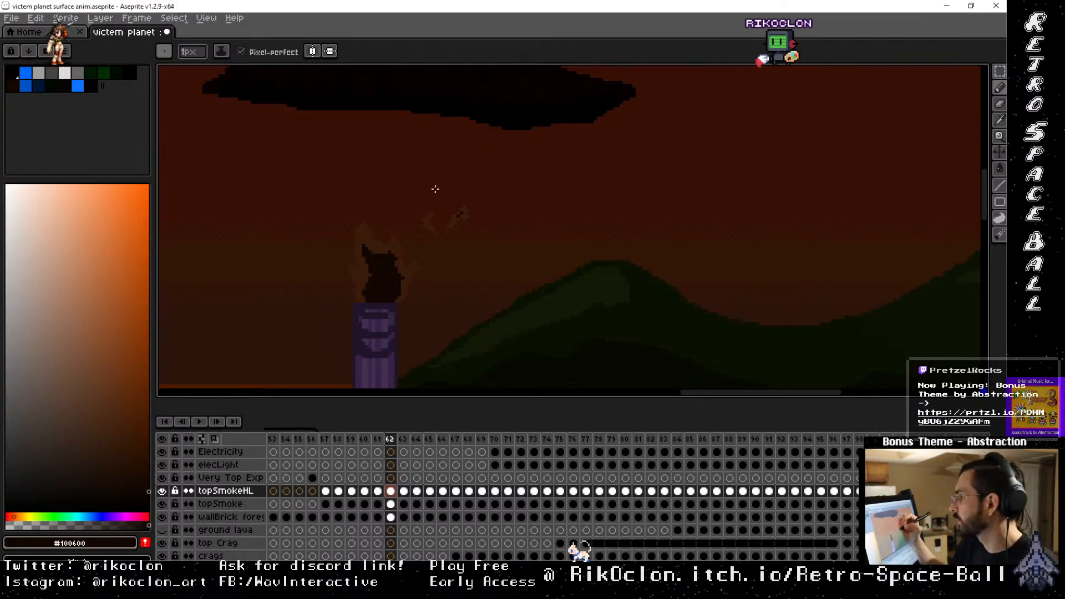
left_click(13, 18)
left_click(22, 73)
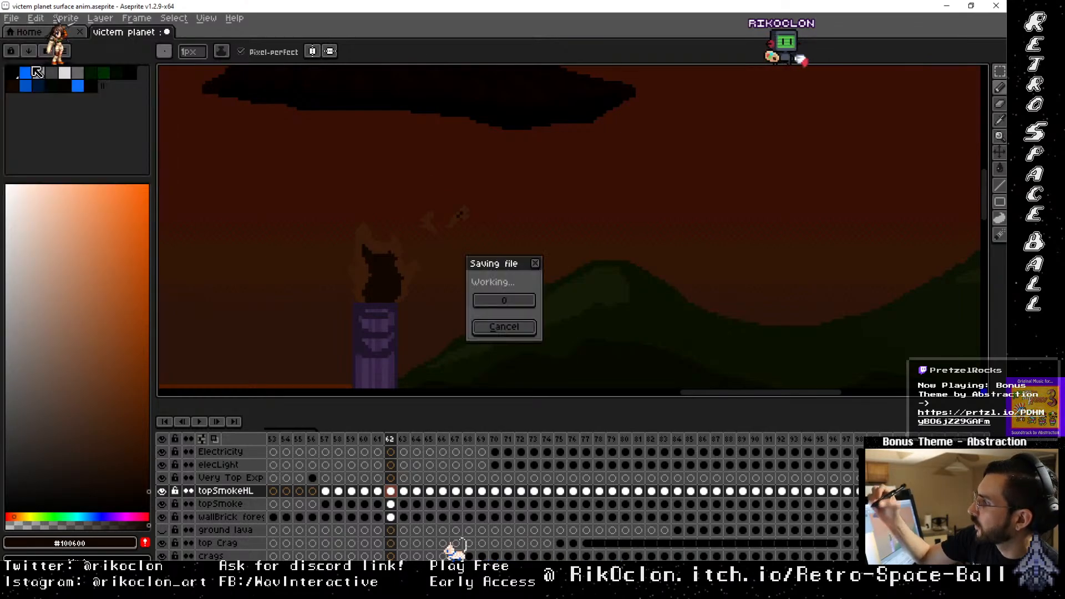